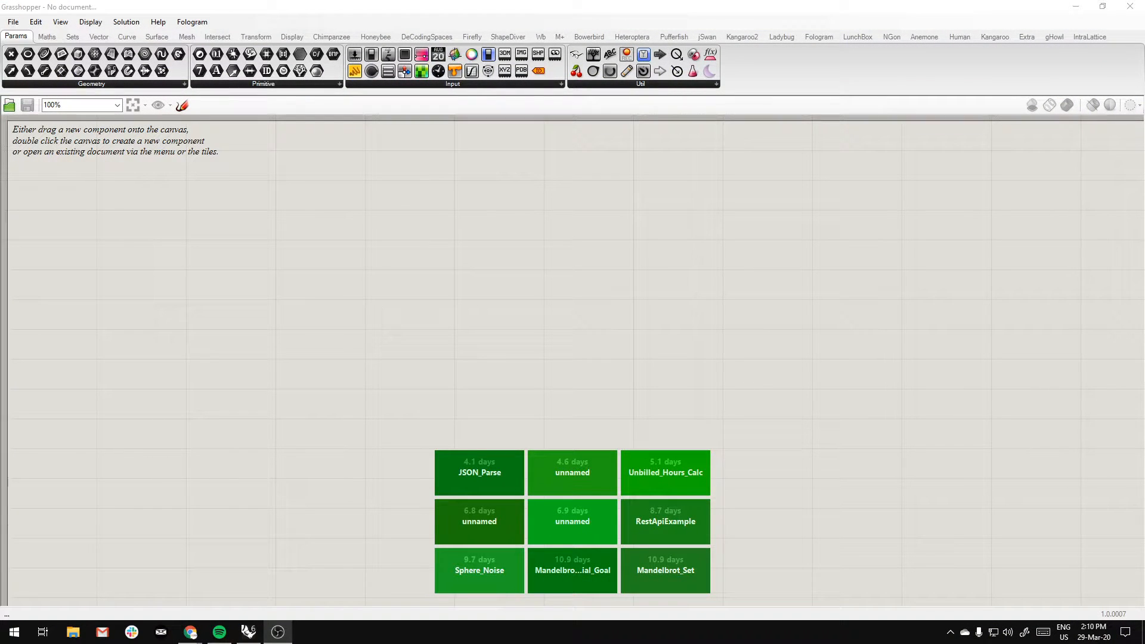
click(952, 633)
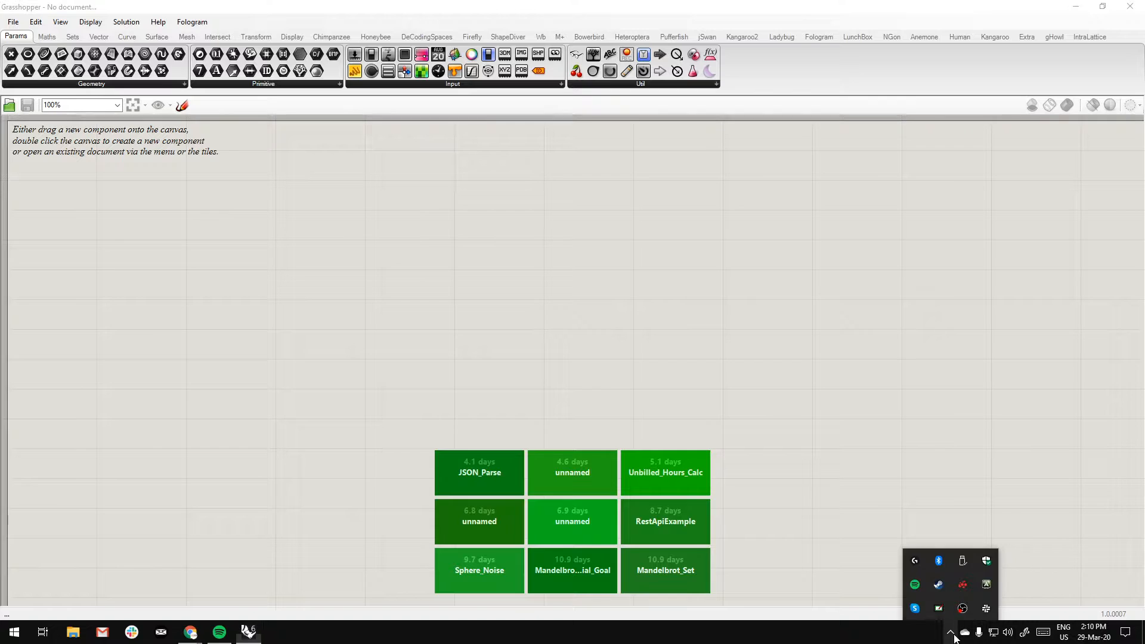
click(963, 610)
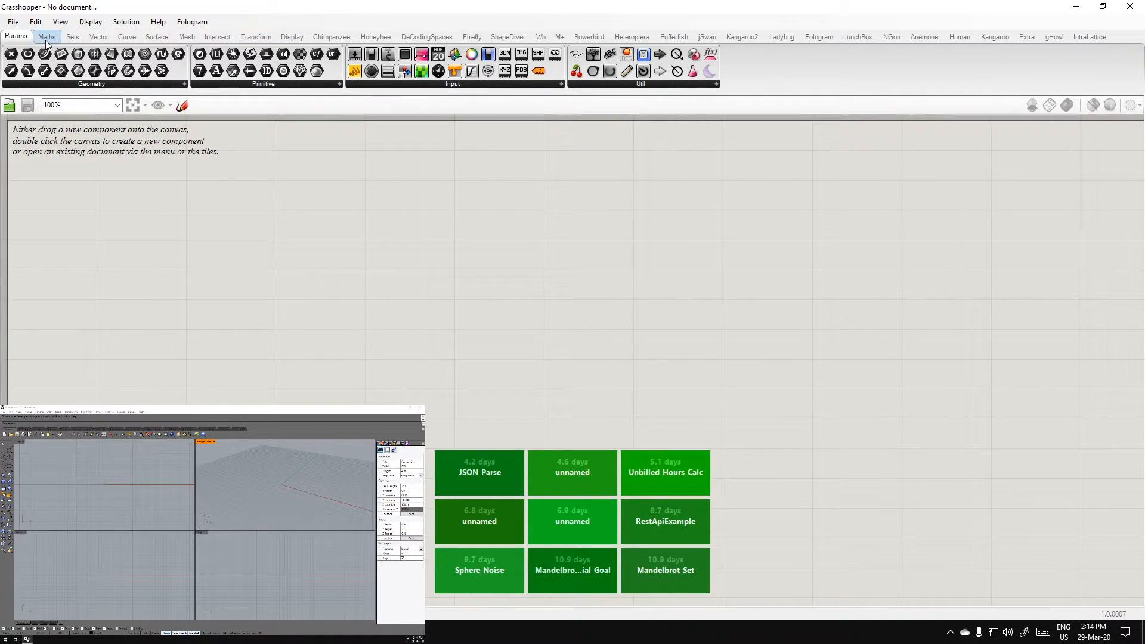
Look through the native component categories from Params to Display to see which components each one holds
click(294, 40)
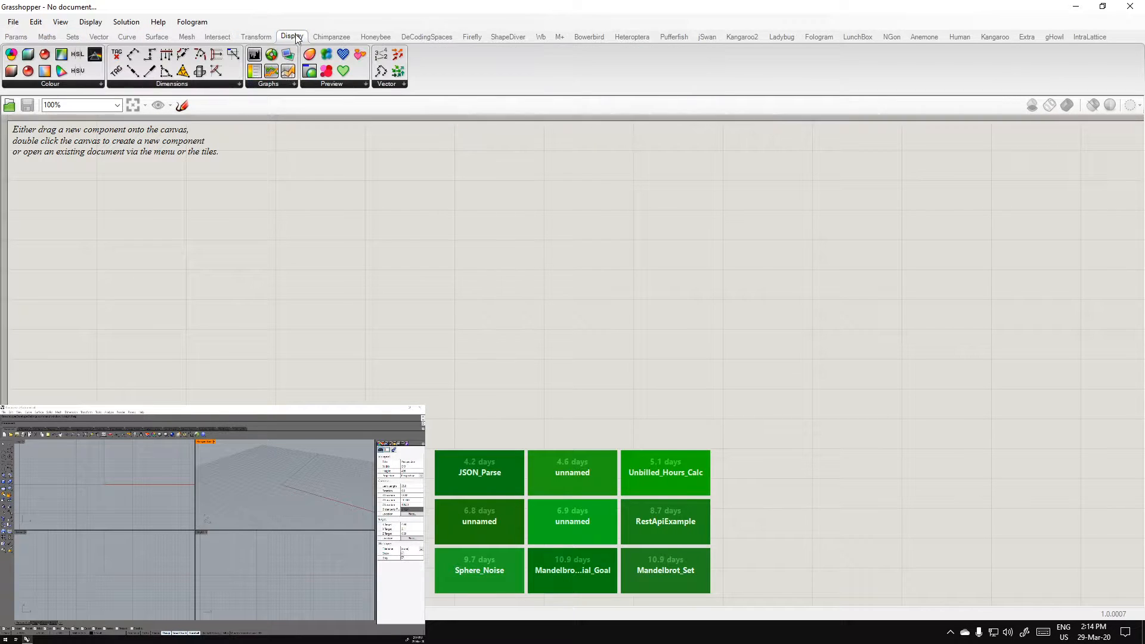
click(256, 36)
click(187, 37)
click(17, 38)
click(47, 39)
click(72, 37)
click(98, 37)
click(127, 36)
click(157, 37)
click(218, 38)
click(256, 37)
click(292, 38)
mouse_move(18, 41)
click(18, 39)
click(48, 39)
click(76, 40)
click(99, 40)
click(127, 38)
click(157, 38)
click(187, 39)
click(217, 39)
click(256, 38)
click(292, 38)
Review the Params, Maths, Sets, Vector, Curve and Surface component categories once more
click(18, 38)
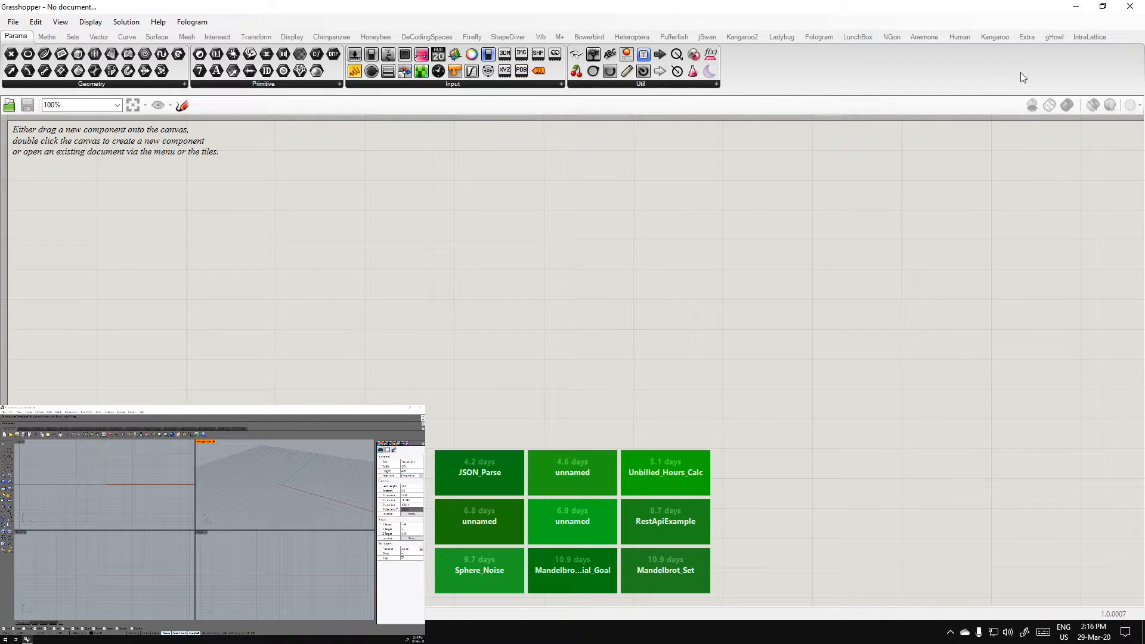
click(47, 37)
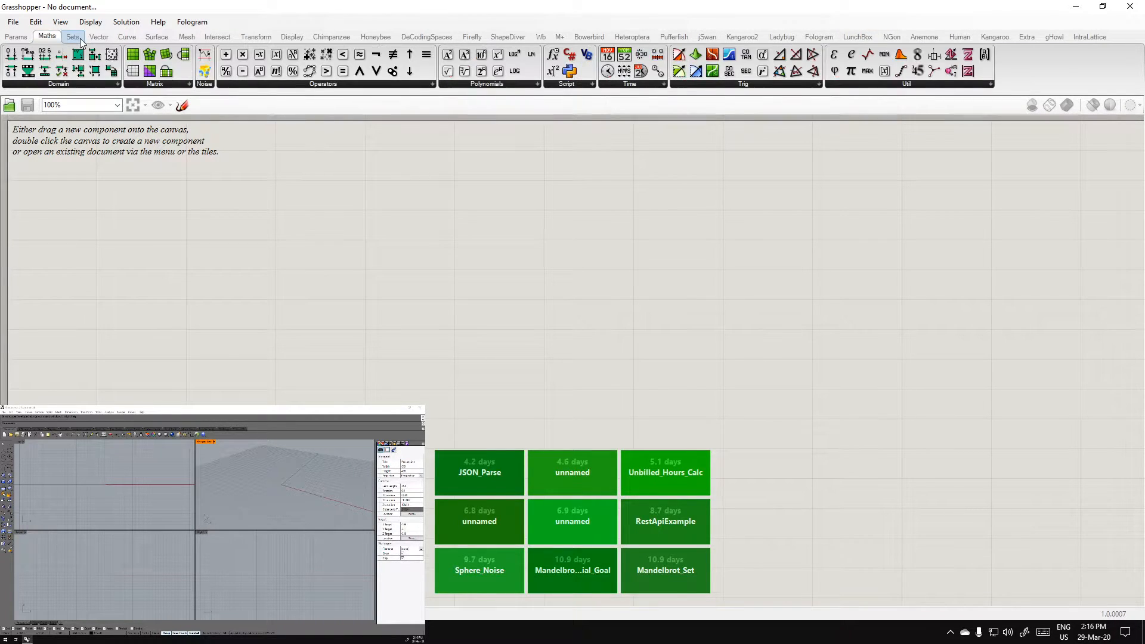
click(72, 37)
click(99, 36)
click(127, 36)
click(157, 36)
click(16, 38)
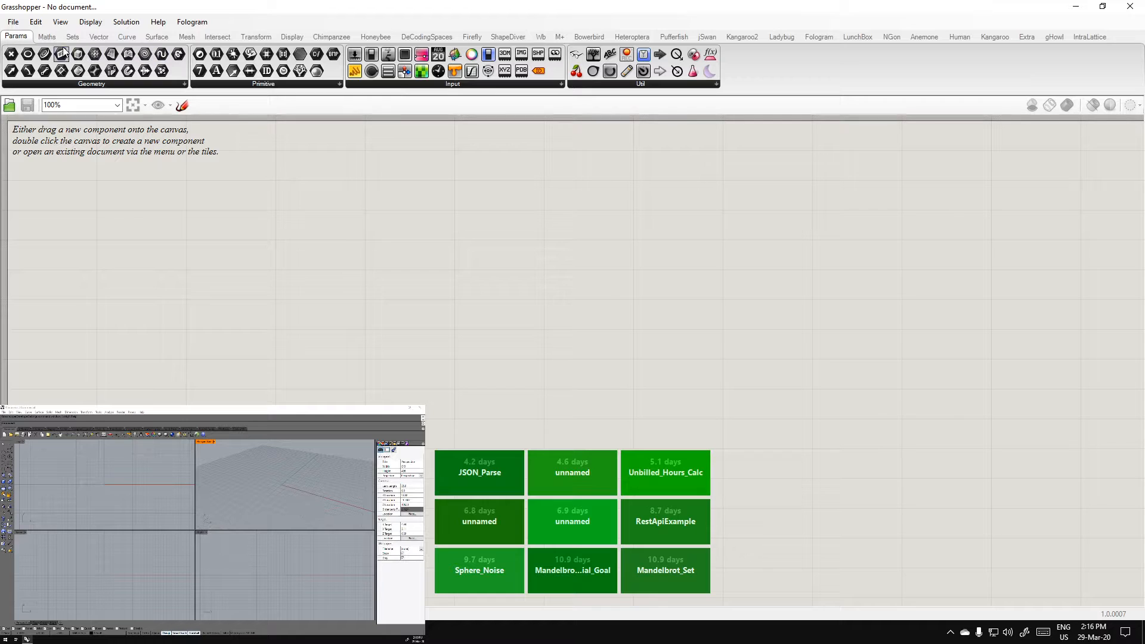
click(42, 37)
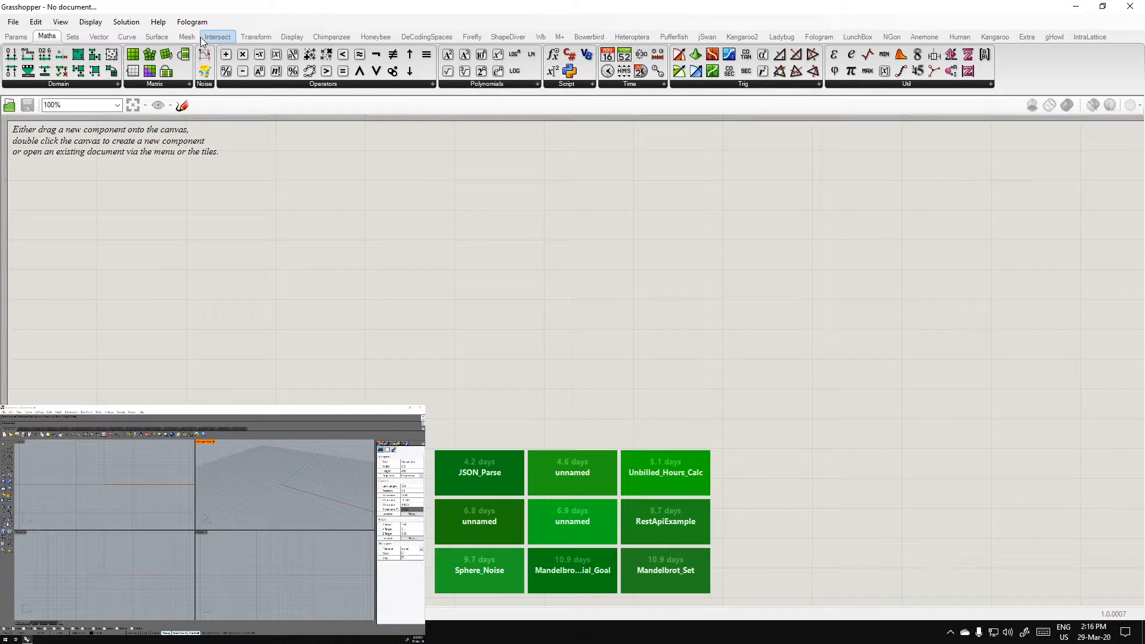
click(72, 37)
Add a Center Box component from the Surface primitives to the empty canvas
click(151, 38)
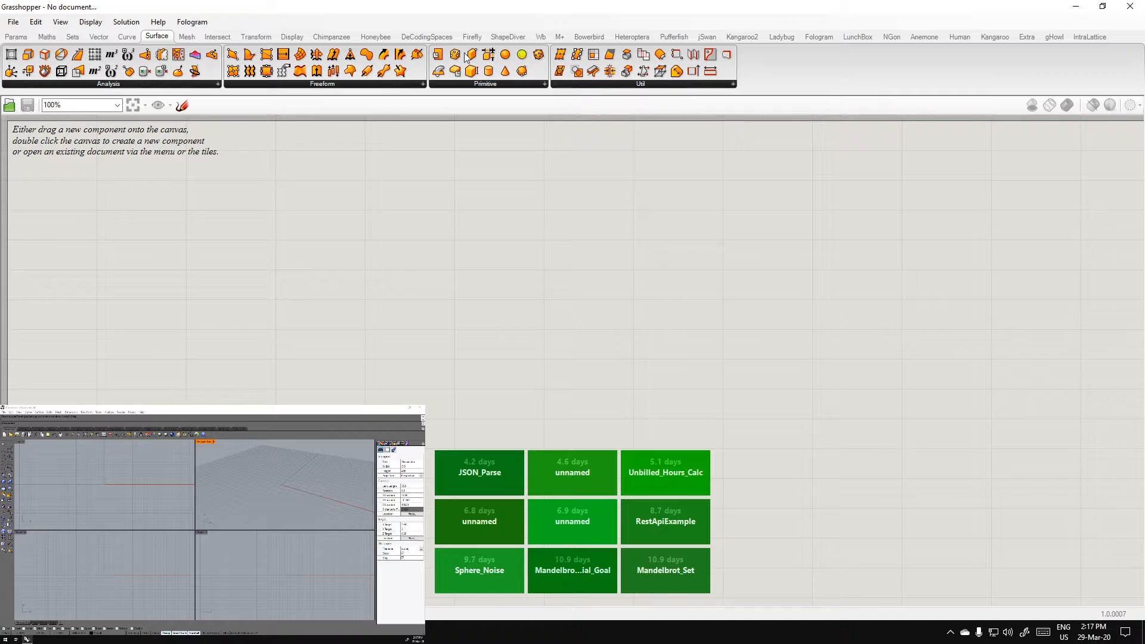
click(480, 83)
drag(459, 188, 517, 297)
click(461, 255)
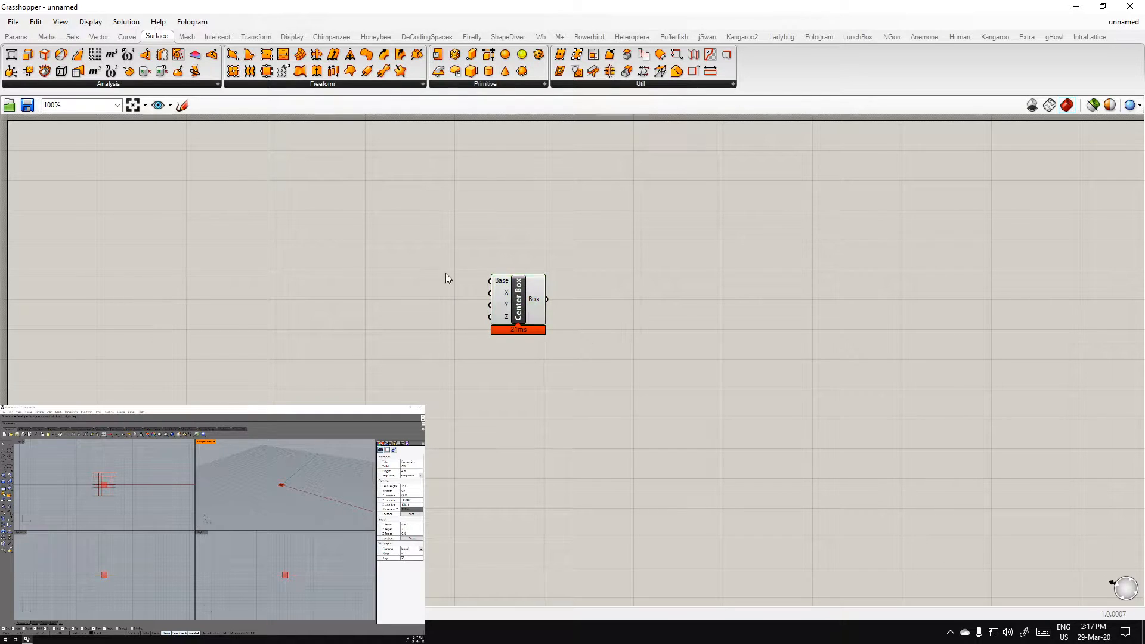
Examine the Center Box component up close and check the Draw Icons and Draw Full Names display options
drag(578, 375, 375, 215)
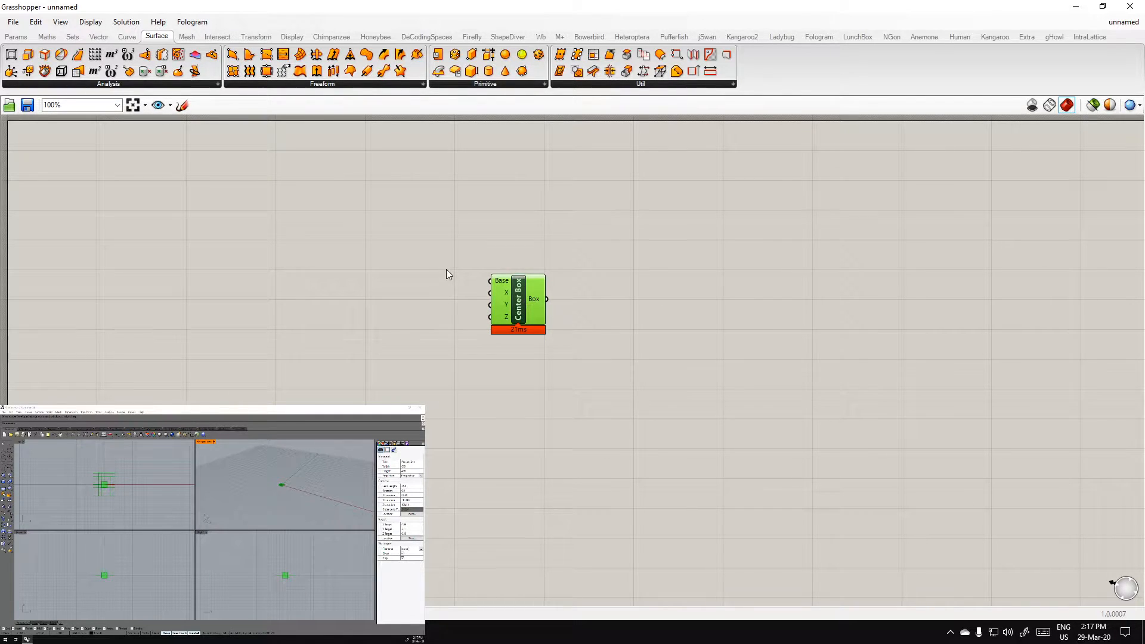
scroll(446, 270, up, 3)
click(672, 364)
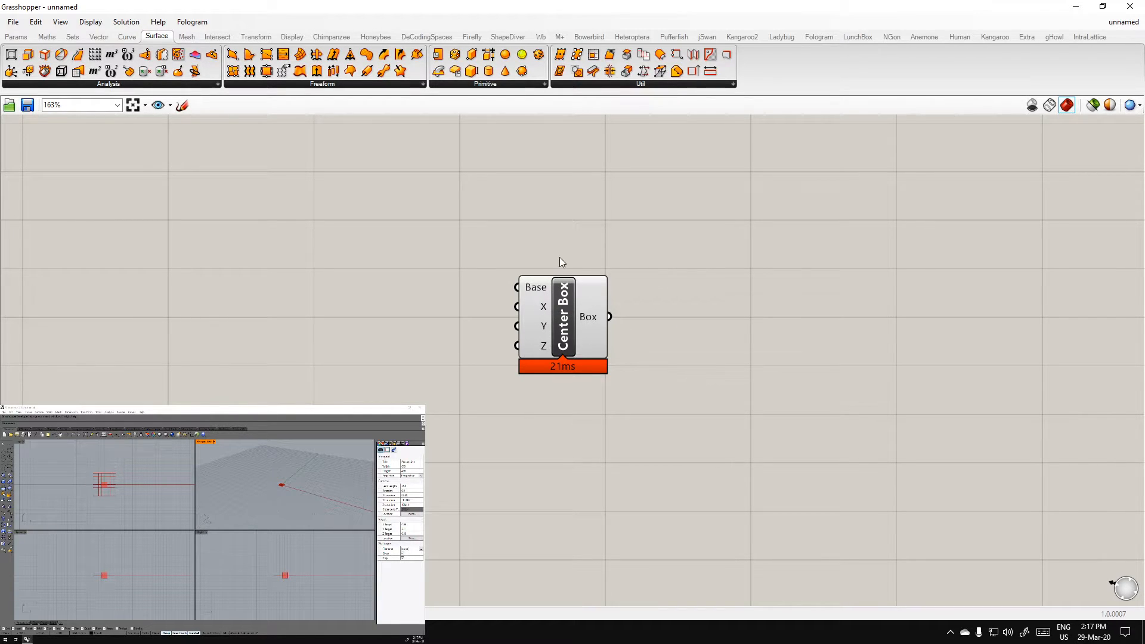
scroll(562, 367, down, 1)
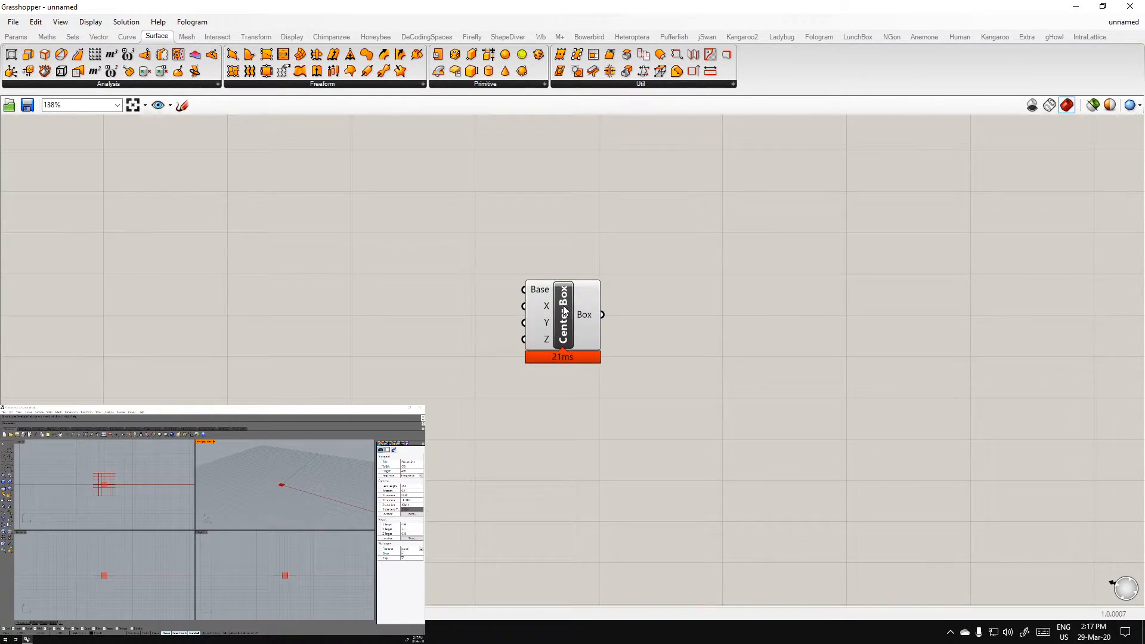
click(91, 23)
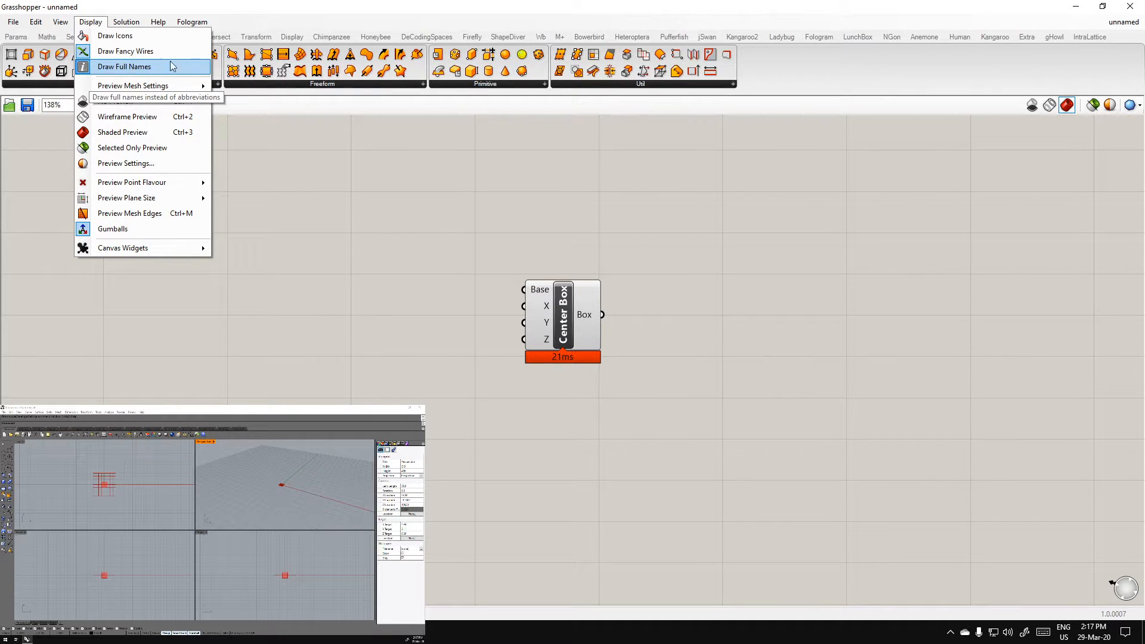
click(544, 296)
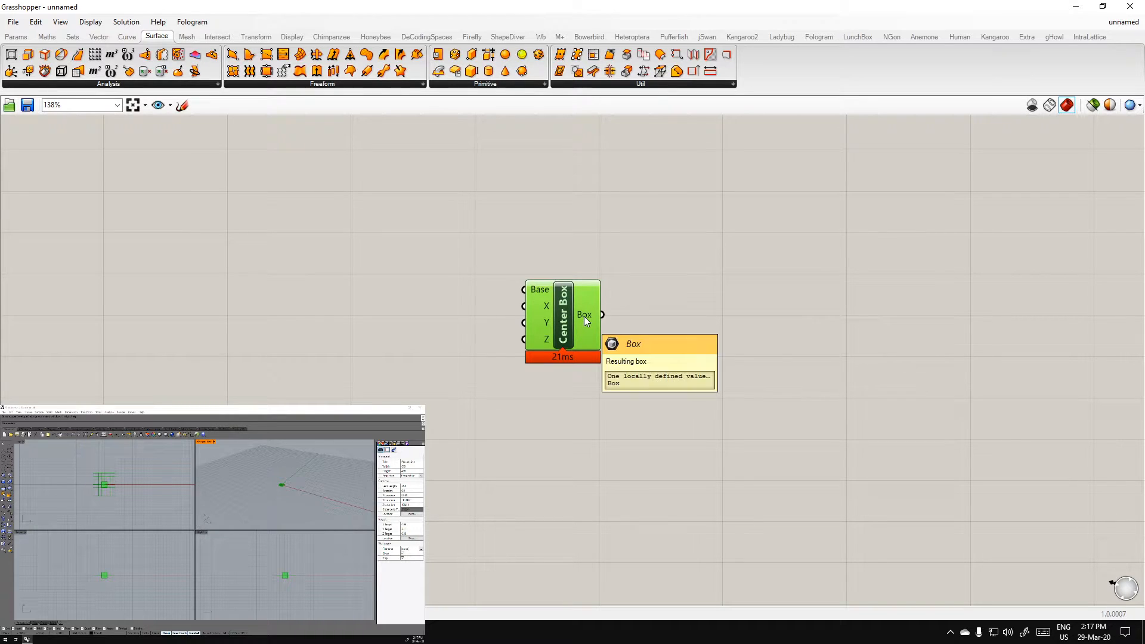
Shift the Center Box component slightly on the canvas and leave it deselected
click(581, 367)
drag(560, 333, 522, 310)
scroll(537, 330, up, 1)
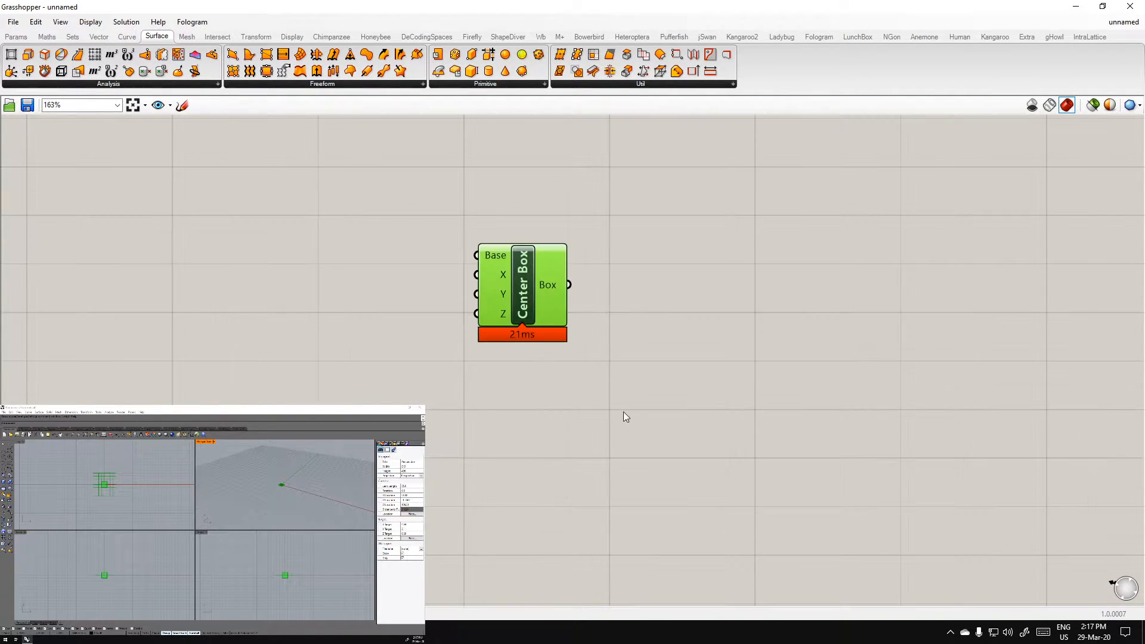
click(619, 403)
right_drag(436, 373, 531, 439)
right_drag(736, 464, 668, 420)
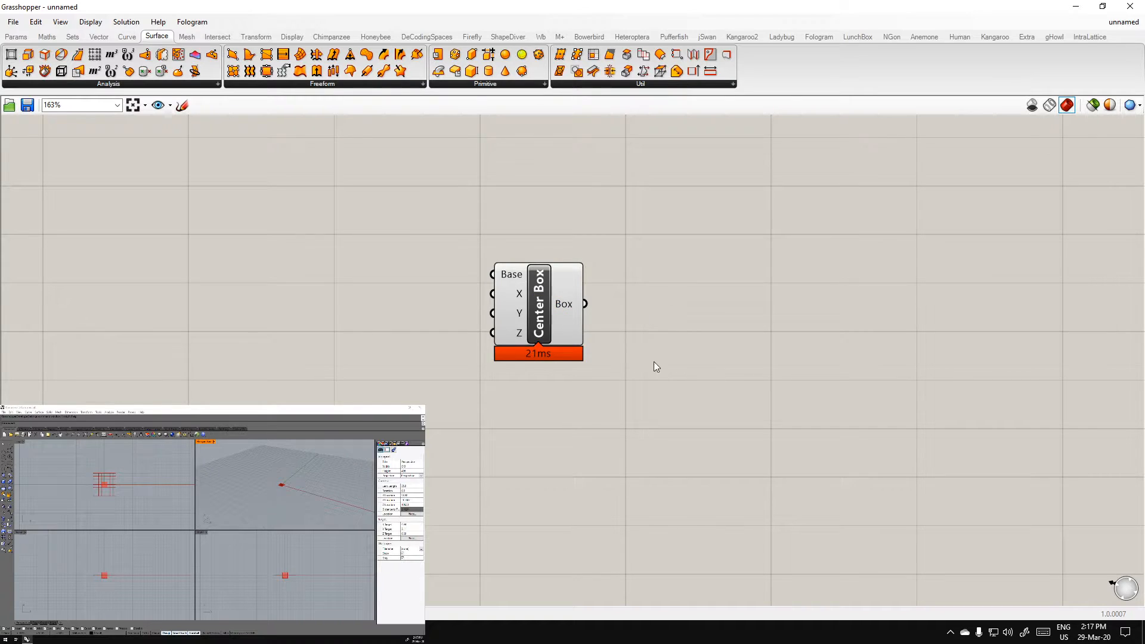
drag(546, 306, 532, 305)
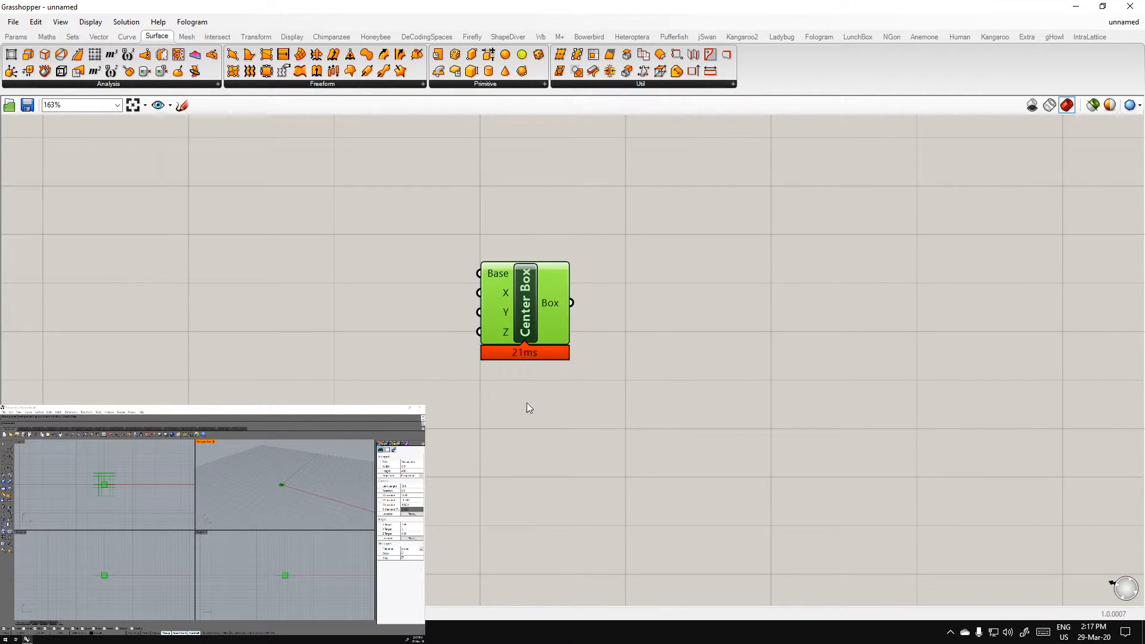
click(664, 424)
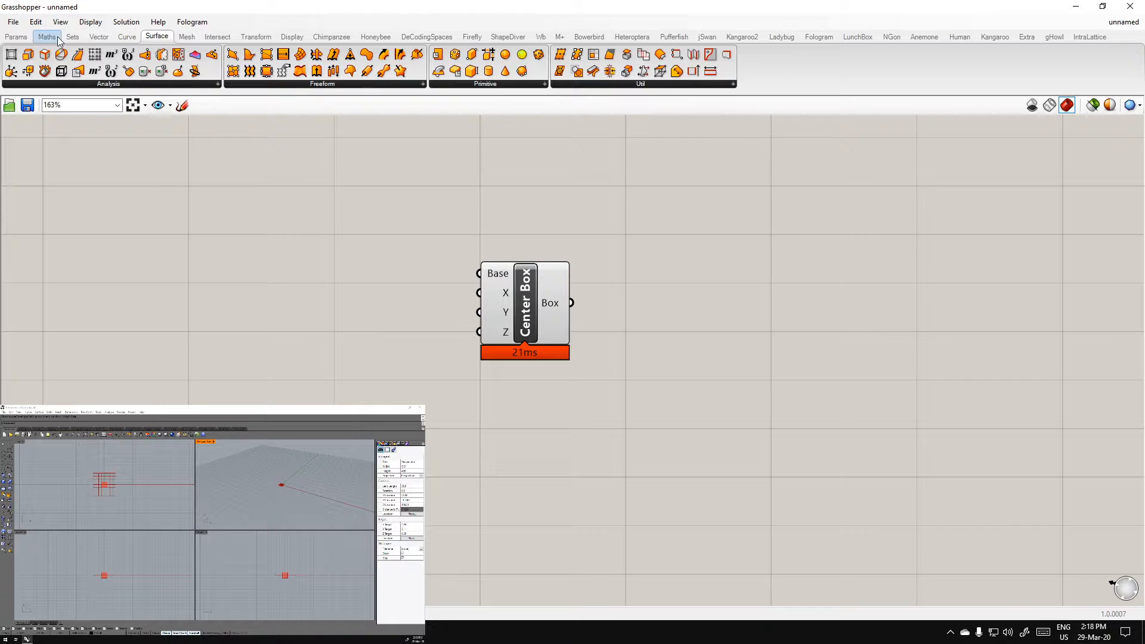
Add a Number Slider on the input side of the Center Box component
click(16, 36)
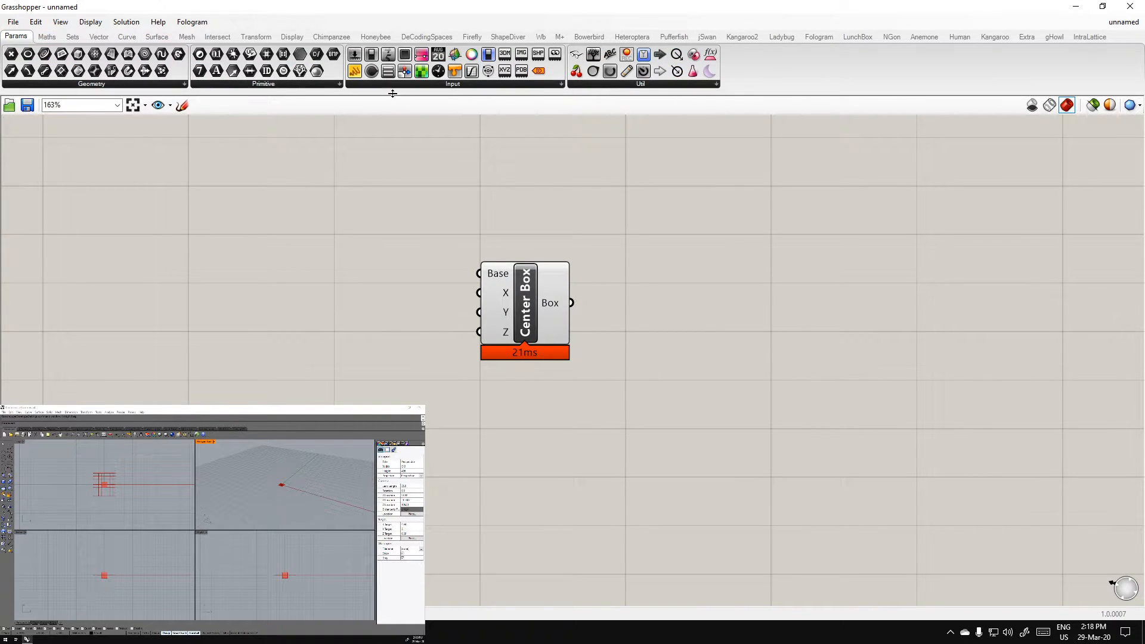
drag(355, 54, 142, 287)
right_drag(191, 368, 289, 369)
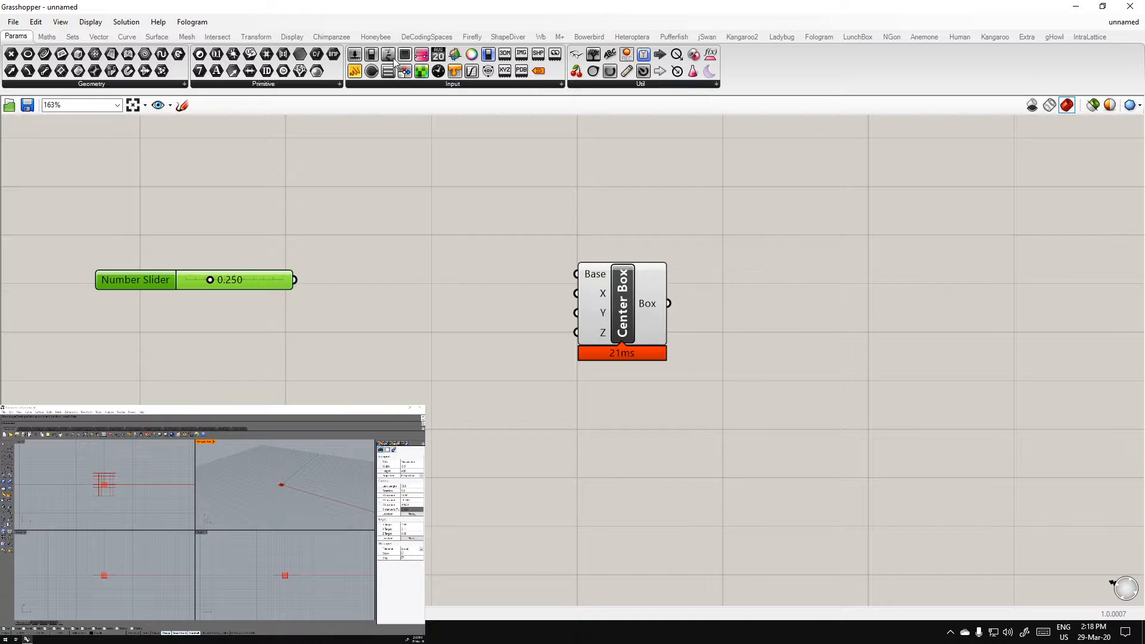
Add a Custom Preview component on the output side of the Center Box
click(281, 36)
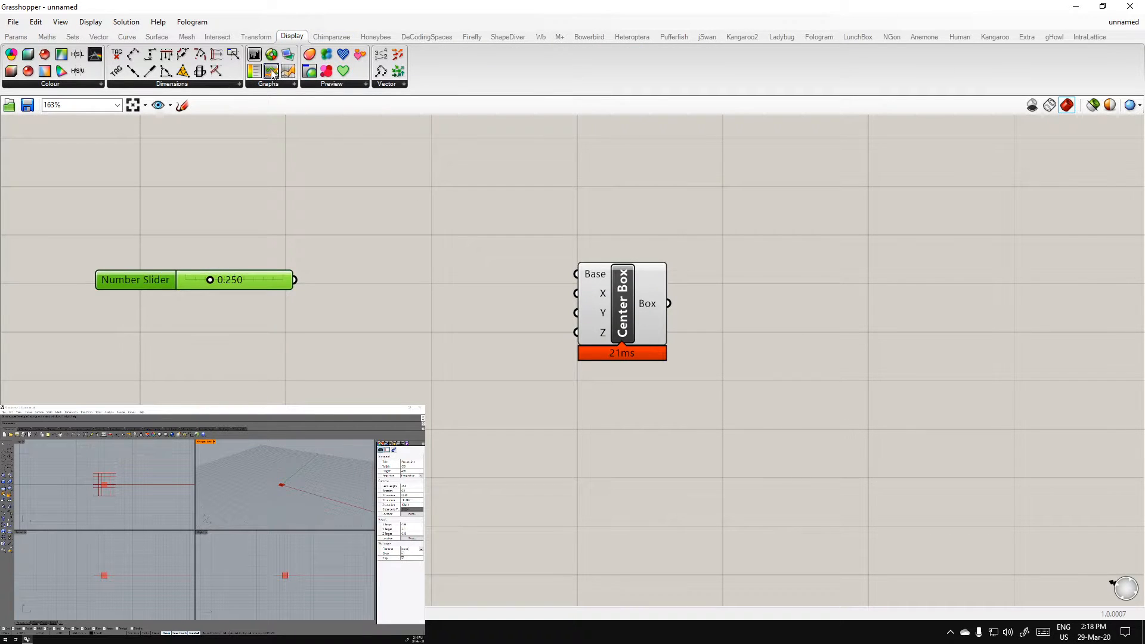
drag(310, 72, 1012, 325)
right_drag(877, 455, 730, 434)
right_drag(633, 434, 728, 459)
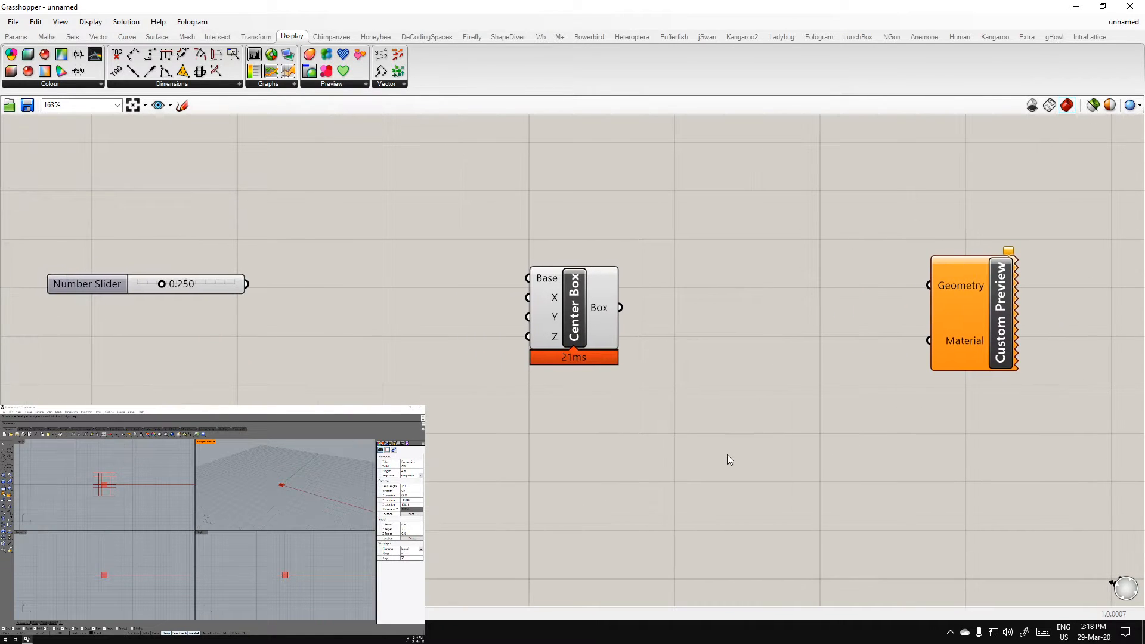
Add a Point geometry parameter to the canvas and position it below the Center Box
click(17, 37)
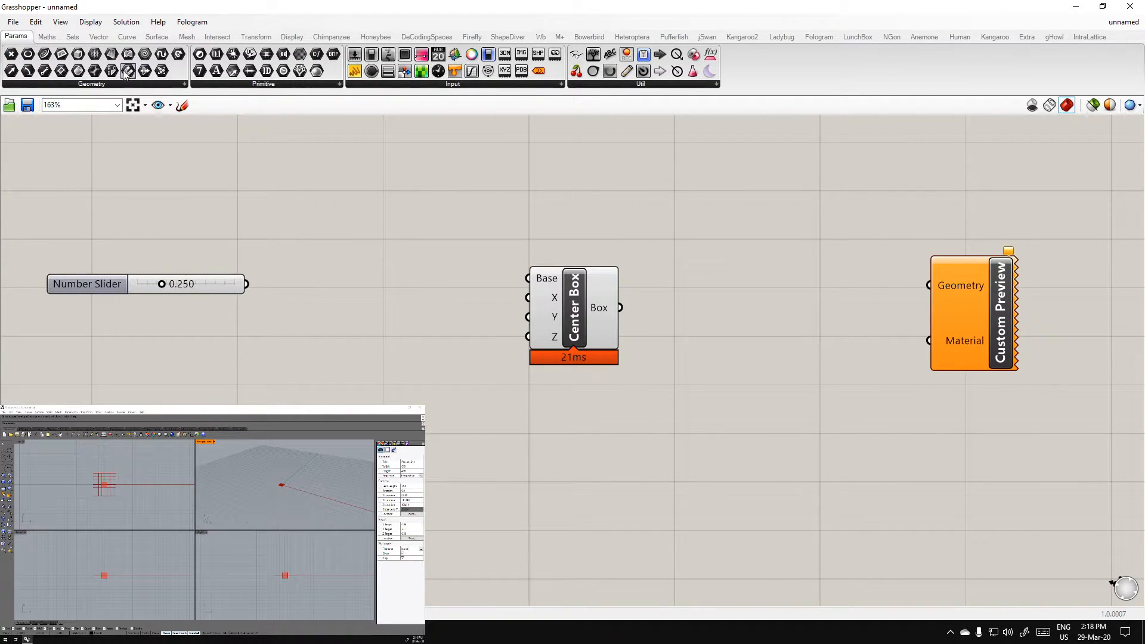
drag(12, 55, 559, 418)
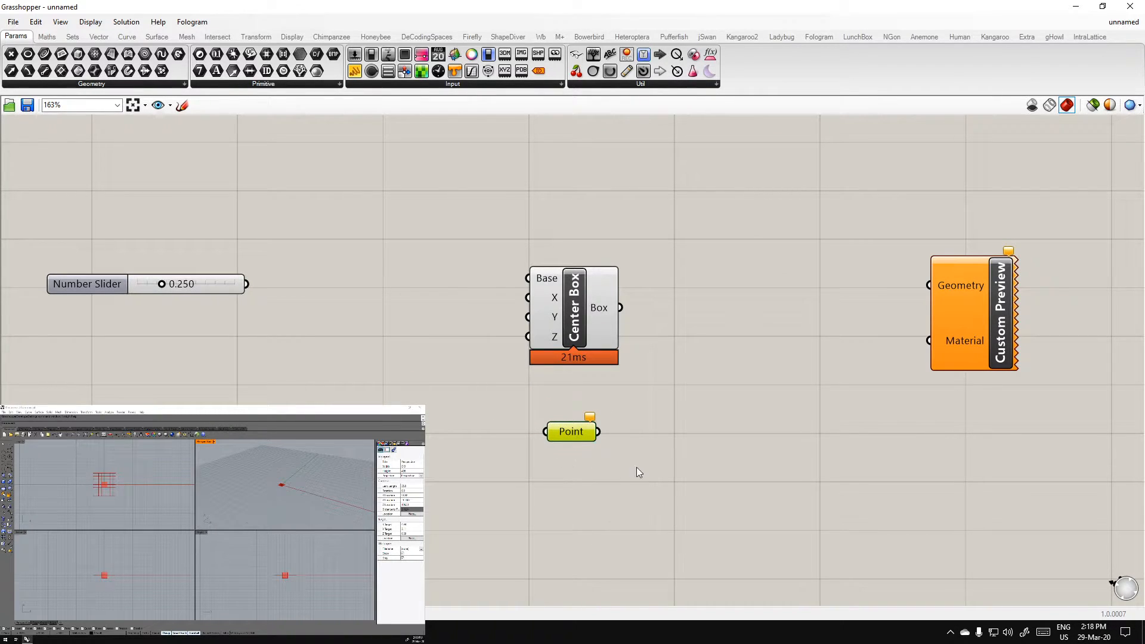
drag(571, 431, 571, 499)
click(593, 452)
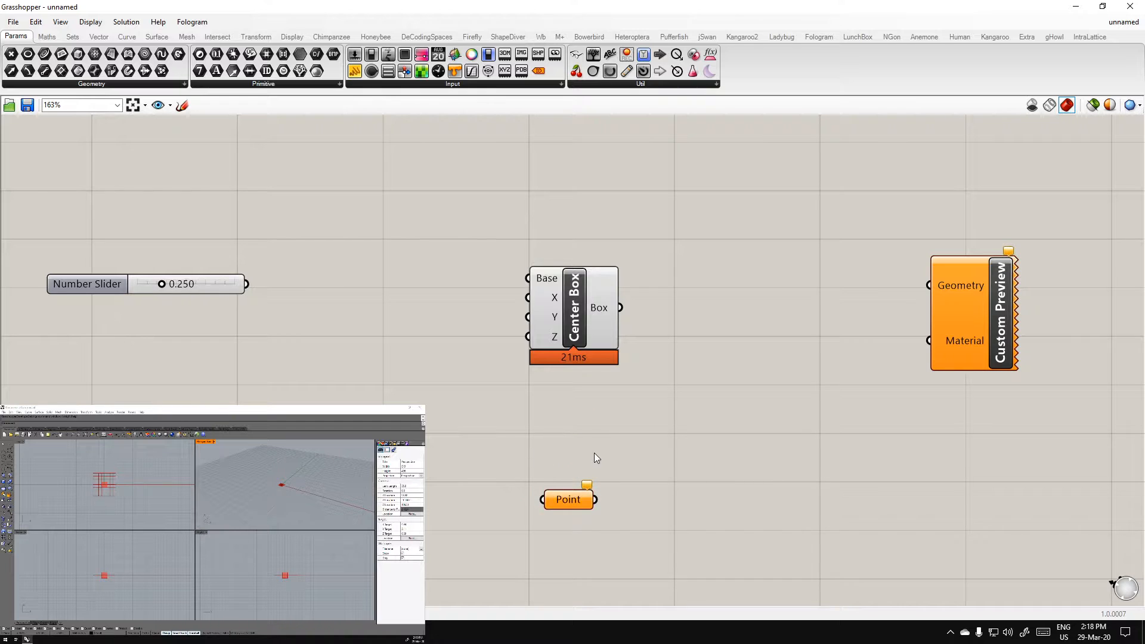
Move the Number Slider and the Custom Preview component closer to the Center Box
right_drag(594, 457, 563, 393)
drag(203, 226, 359, 279)
drag(922, 274, 746, 315)
click(588, 445)
drag(330, 277, 331, 309)
drag(406, 323, 117, 217)
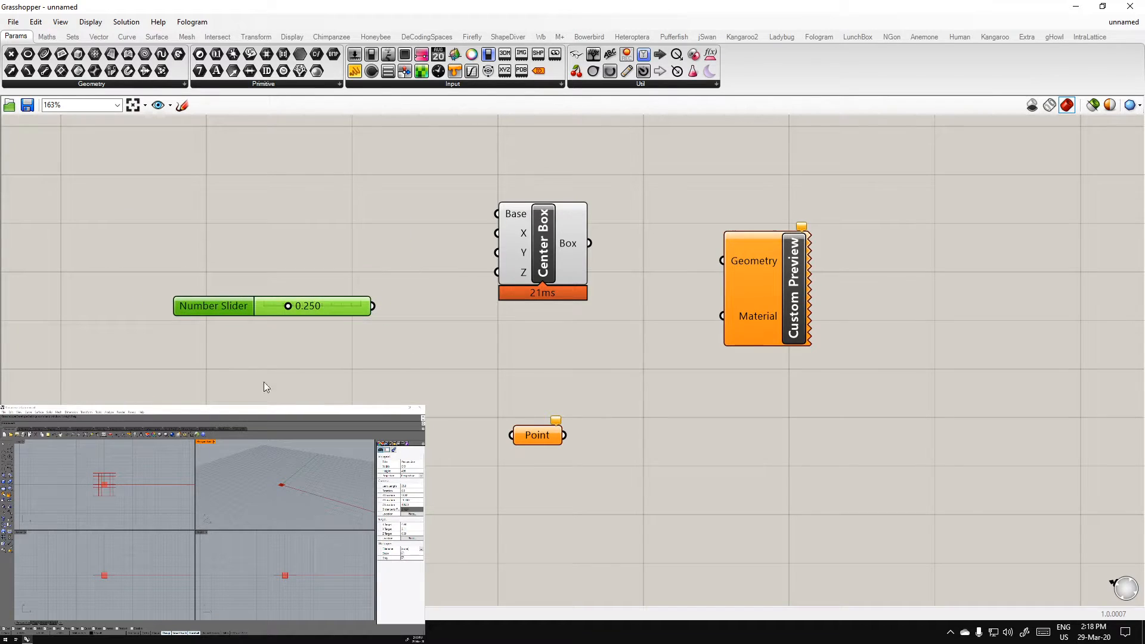
click(414, 364)
Raise the Number Slider slightly on the canvas and set its value to 0.766
click(421, 84)
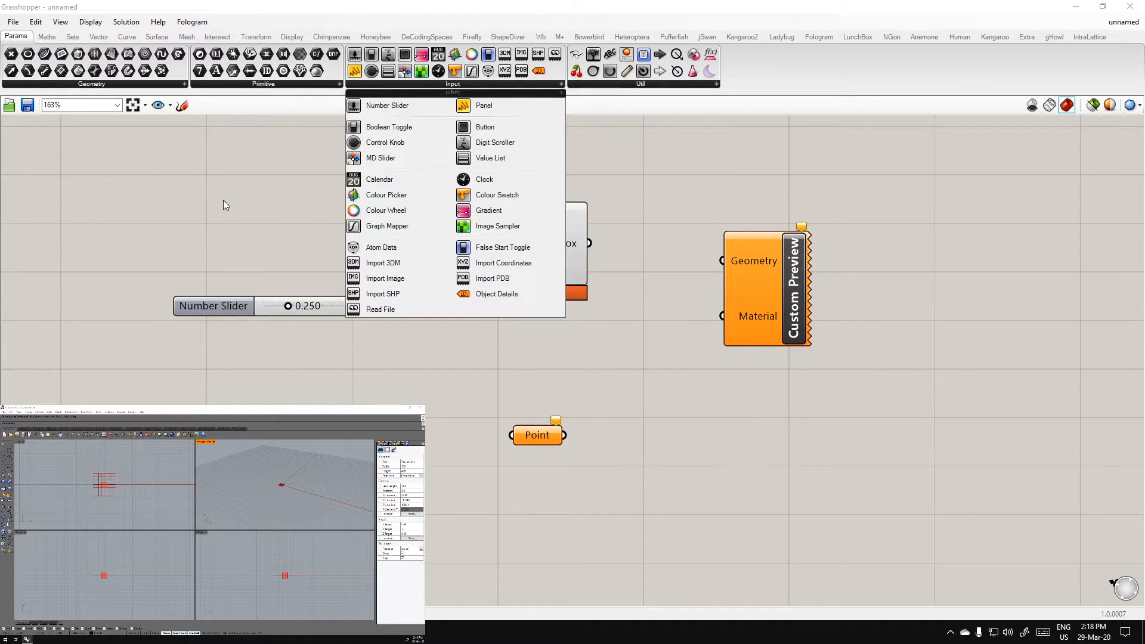
click(280, 271)
mouse_move(325, 309)
mouse_down()
mouse_move(323, 332)
mouse_move(337, 291)
mouse_up()
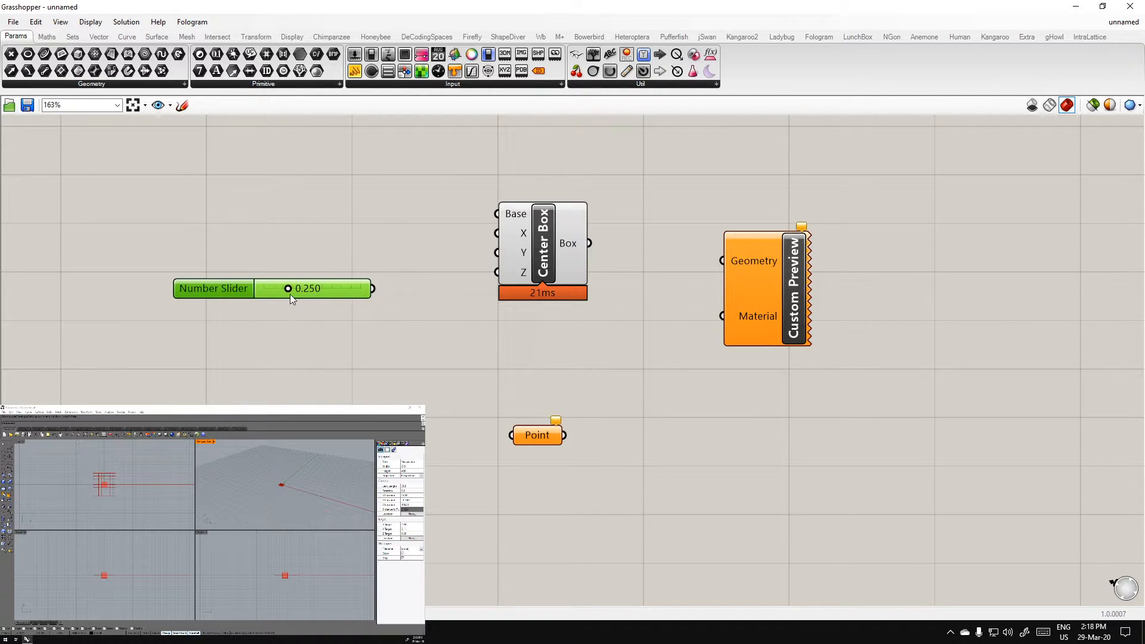
drag(288, 290, 439, 229)
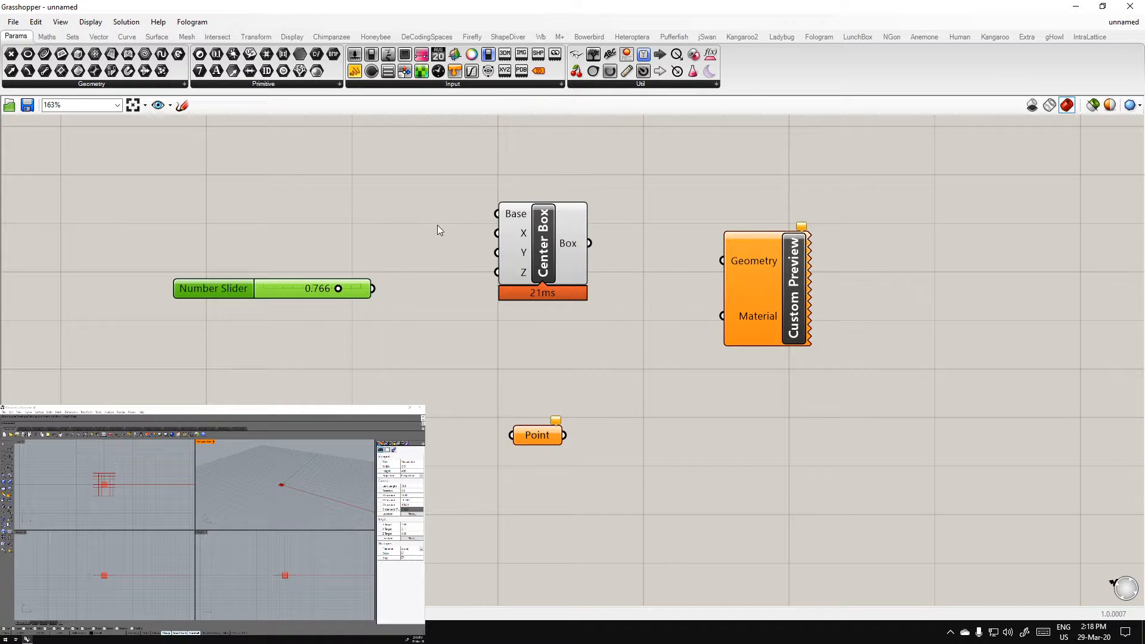
click(486, 356)
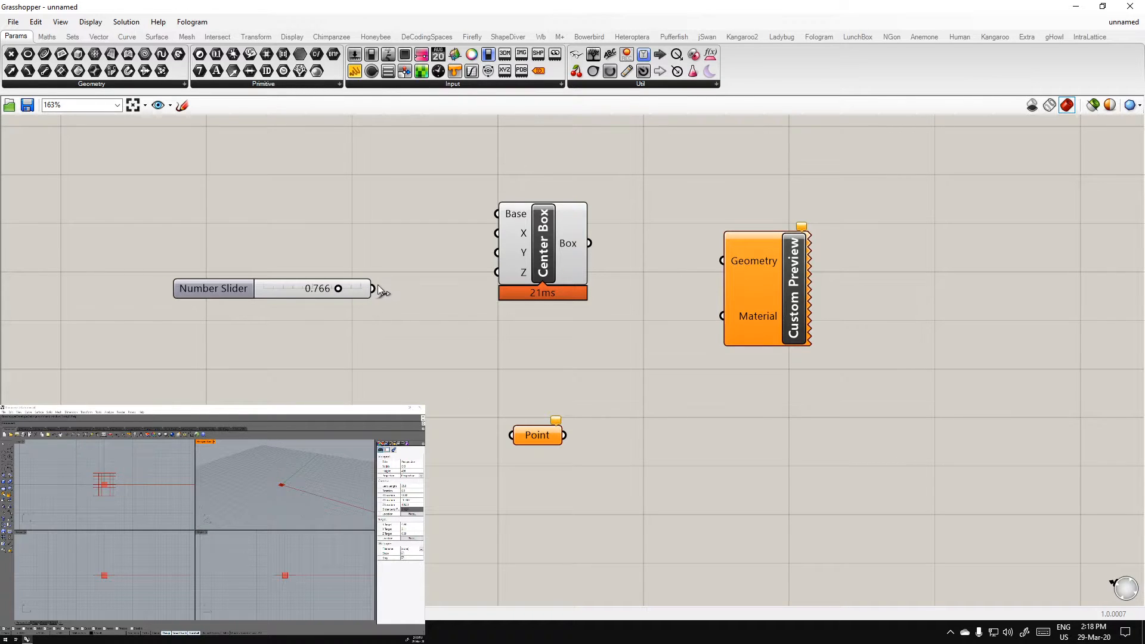
Reposition the Point parameter under the Center Box and select the Center Box component
mouse_move(537, 431)
mouse_down()
mouse_move(535, 399)
mouse_move(507, 398)
mouse_move(537, 419)
mouse_up()
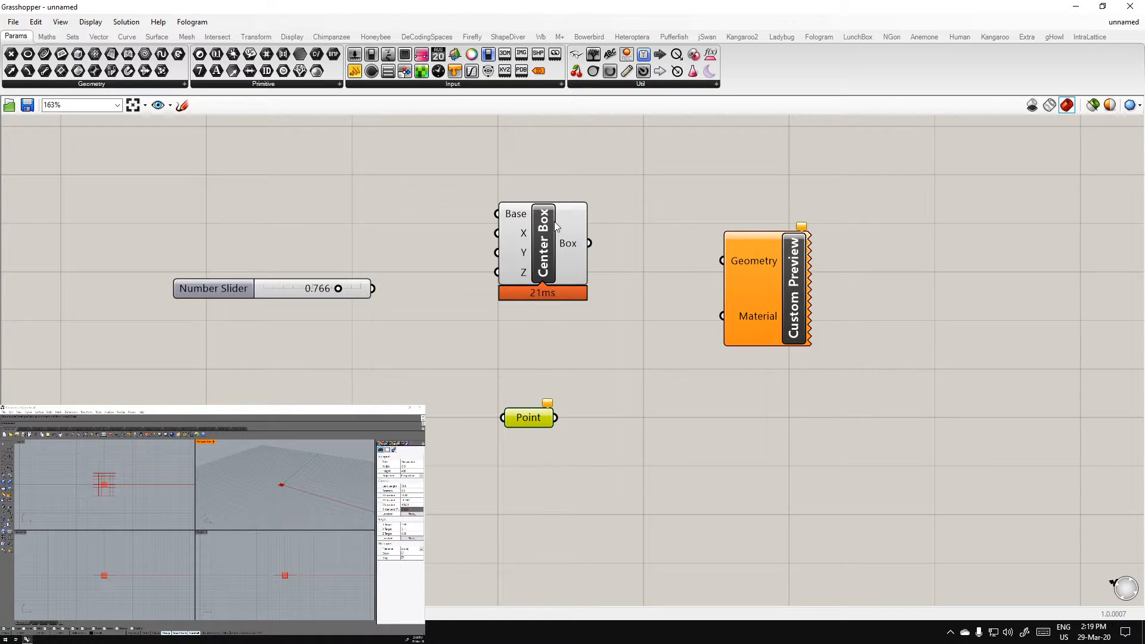
click(541, 256)
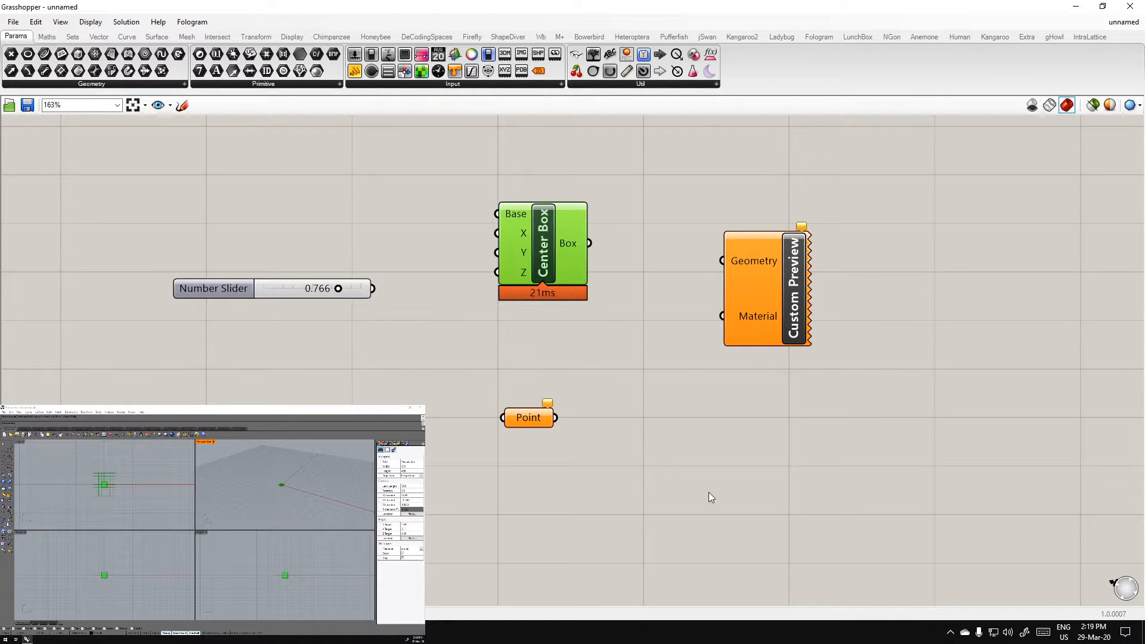
click(514, 416)
drag(534, 417, 562, 412)
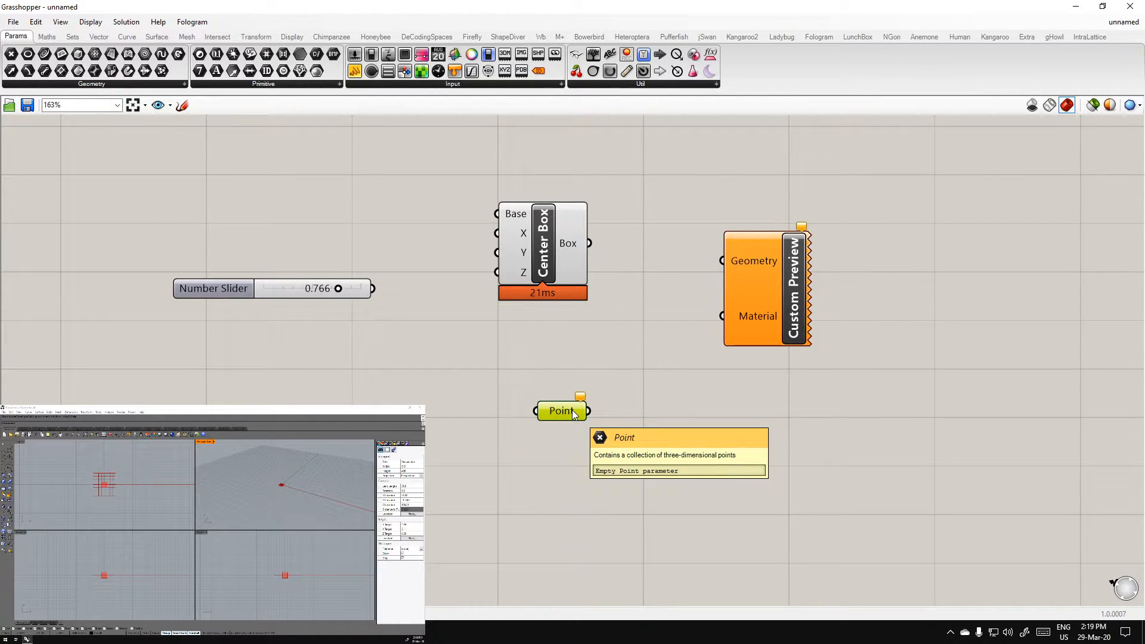
drag(574, 413, 538, 421)
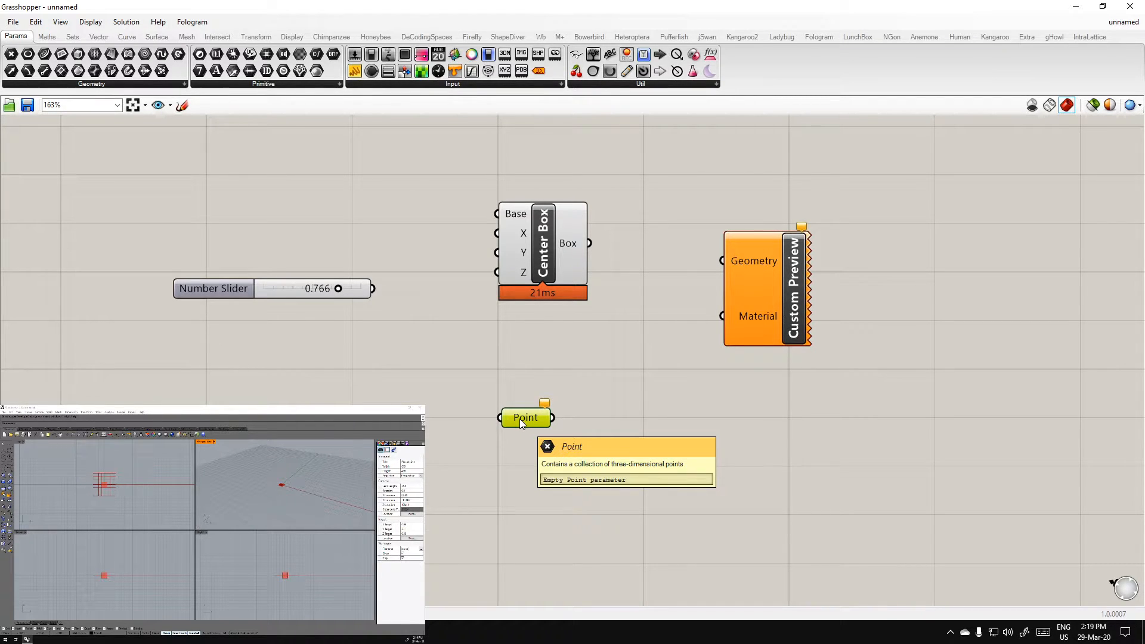
click(545, 244)
right_drag(569, 323, 578, 379)
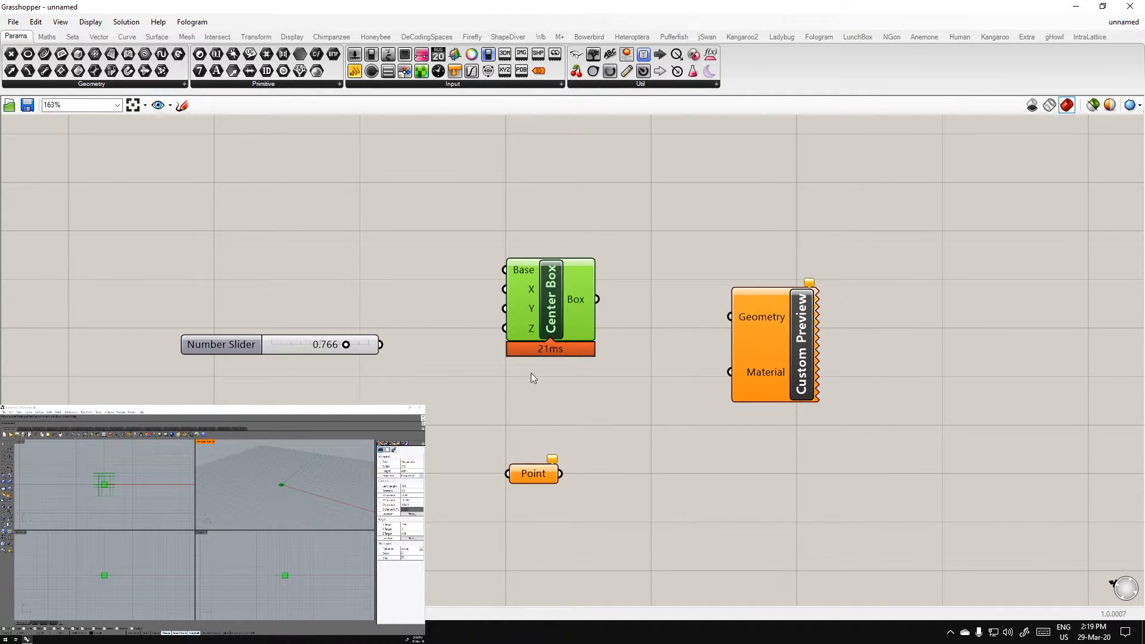
Deselect the Center Box, shift the Custom Preview component away from it, and lower the Number Slider slightly
click(600, 401)
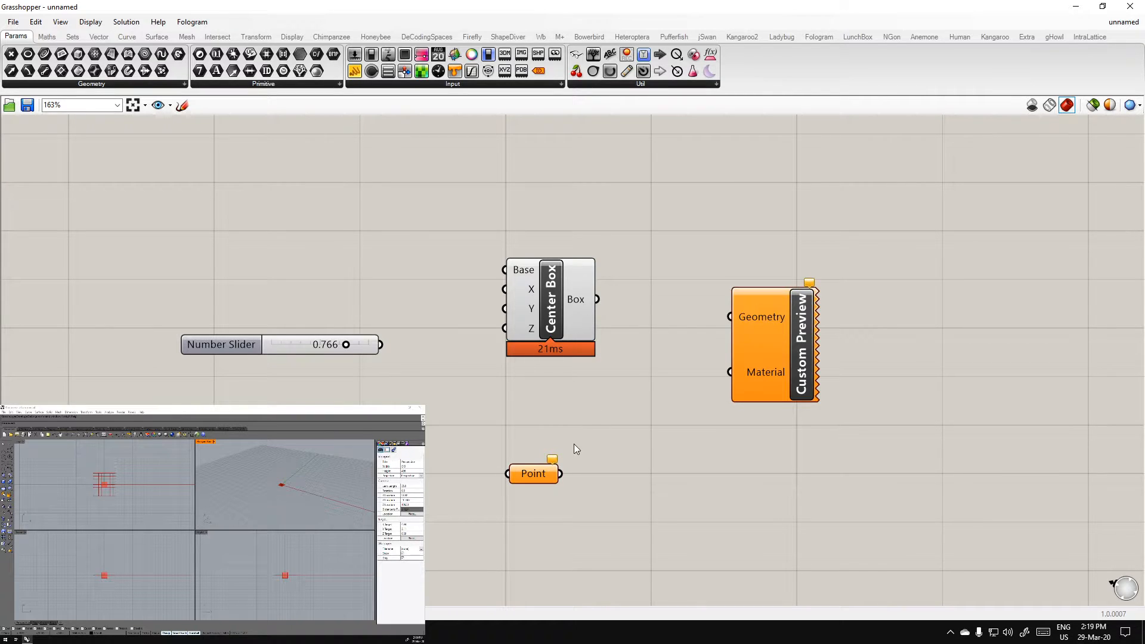
drag(795, 348, 794, 369)
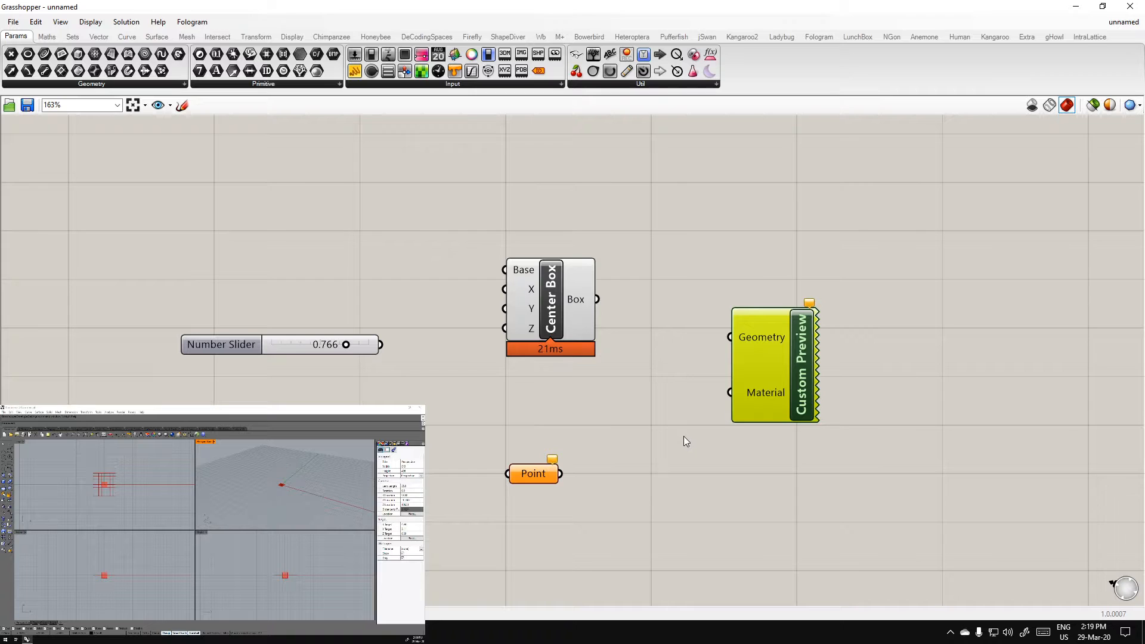
drag(771, 346, 789, 356)
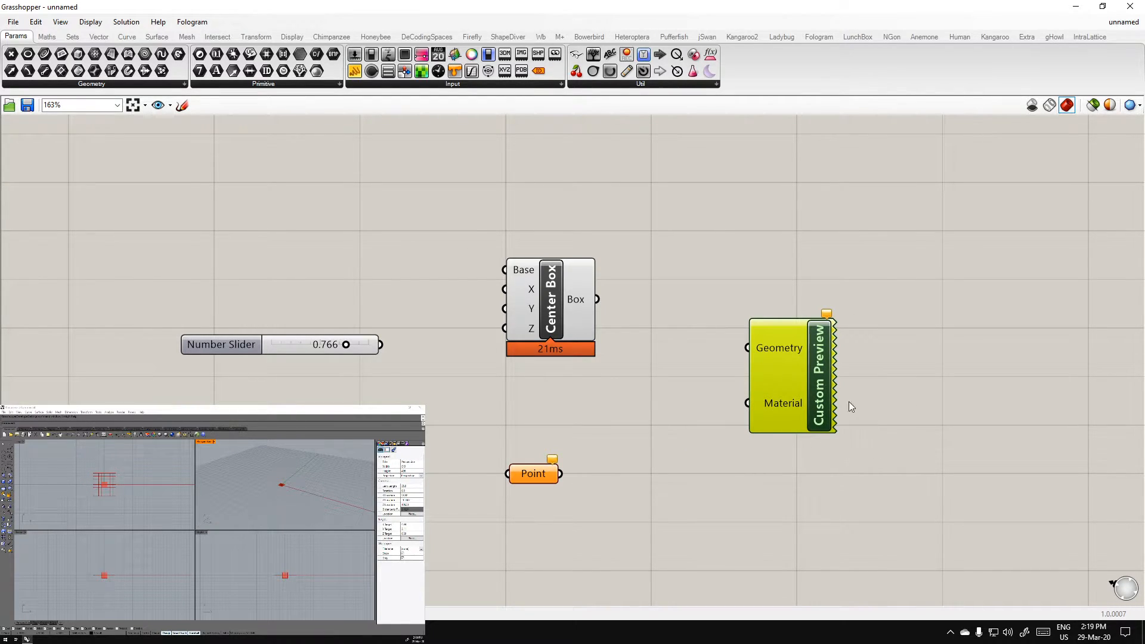
click(813, 539)
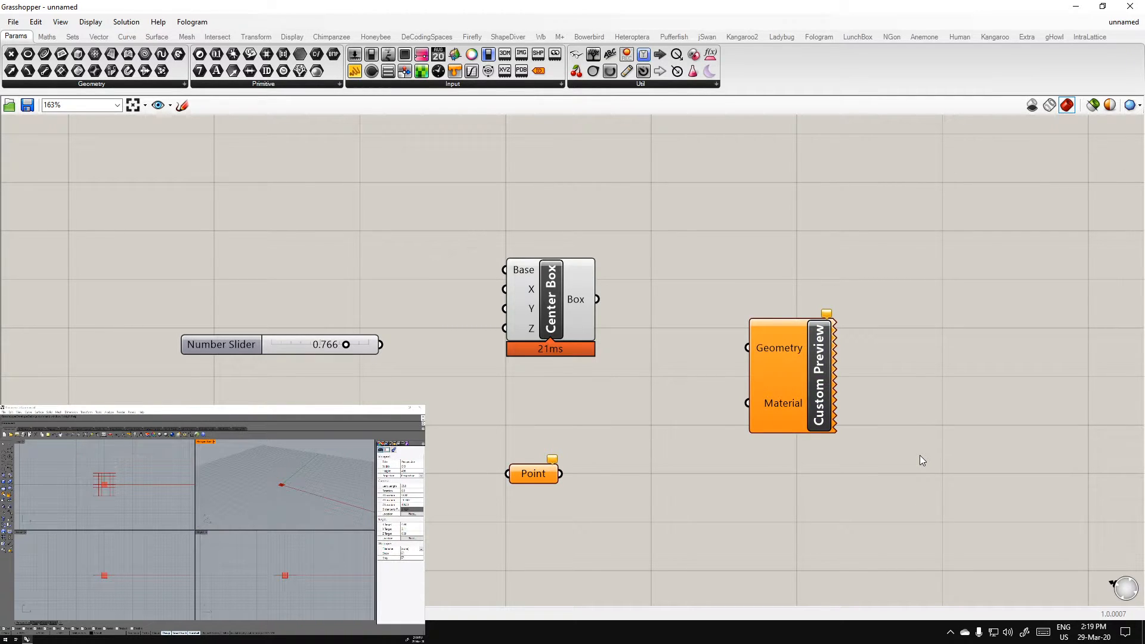
drag(315, 345, 306, 378)
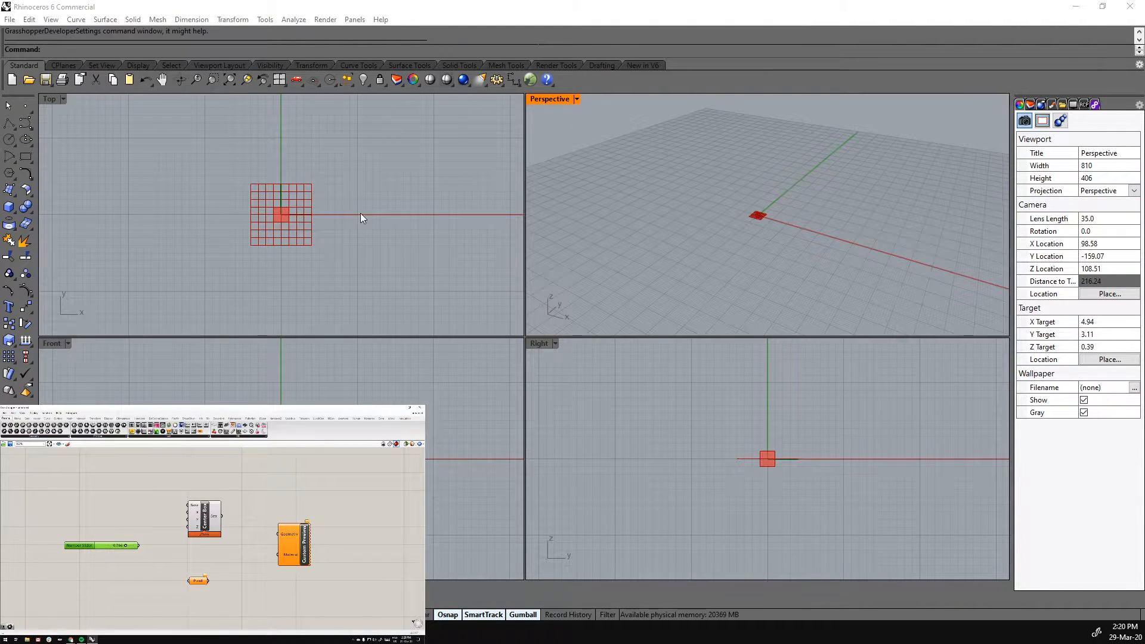
Switch to Rhino and maximize the Perspective viewport around the previewed box at the origin
double_click(554, 99)
scroll(542, 339, up, 5)
scroll(541, 338, down, 7)
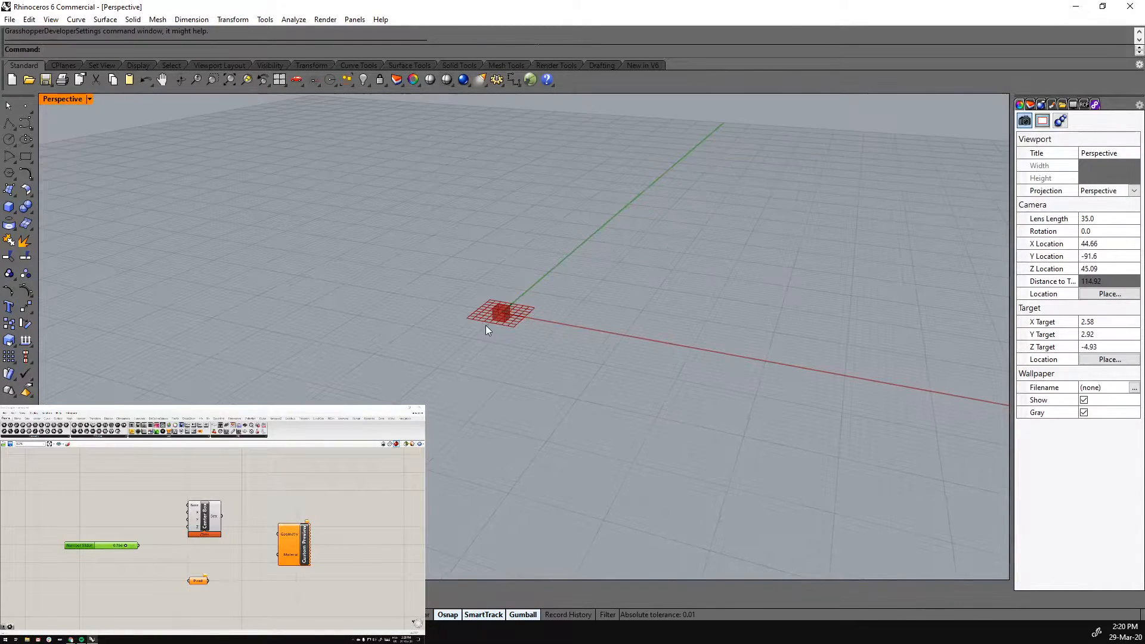
scroll(521, 266, up, 2)
right_drag(560, 285, 531, 338)
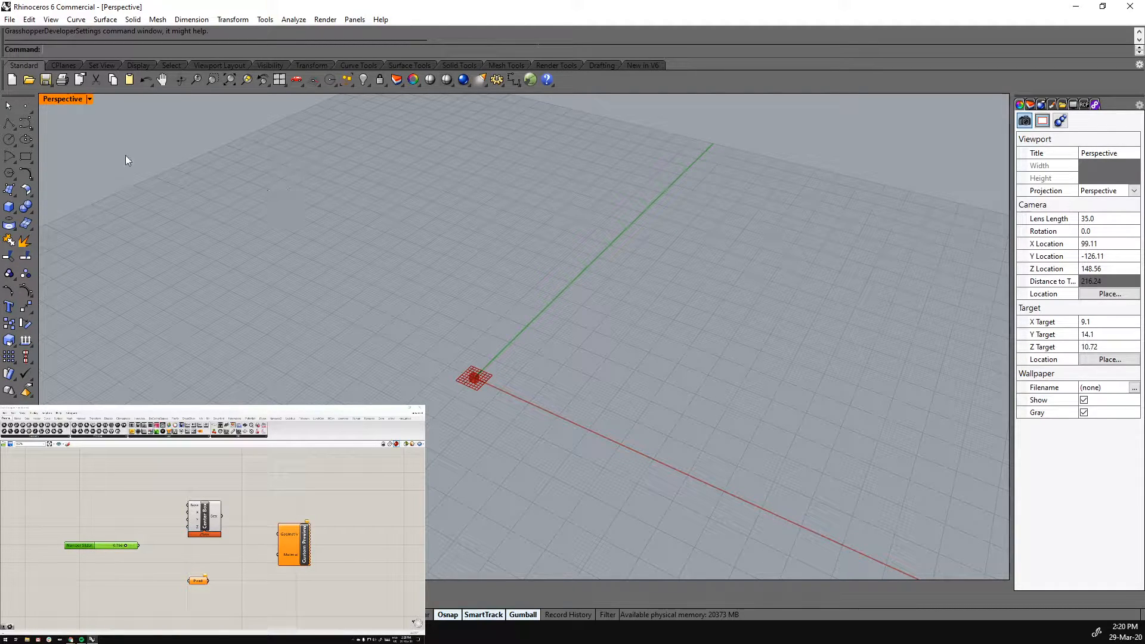
Draw a freehand two-point polyline across the ground grid, crossing the green axis behind the previewed box
click(9, 124)
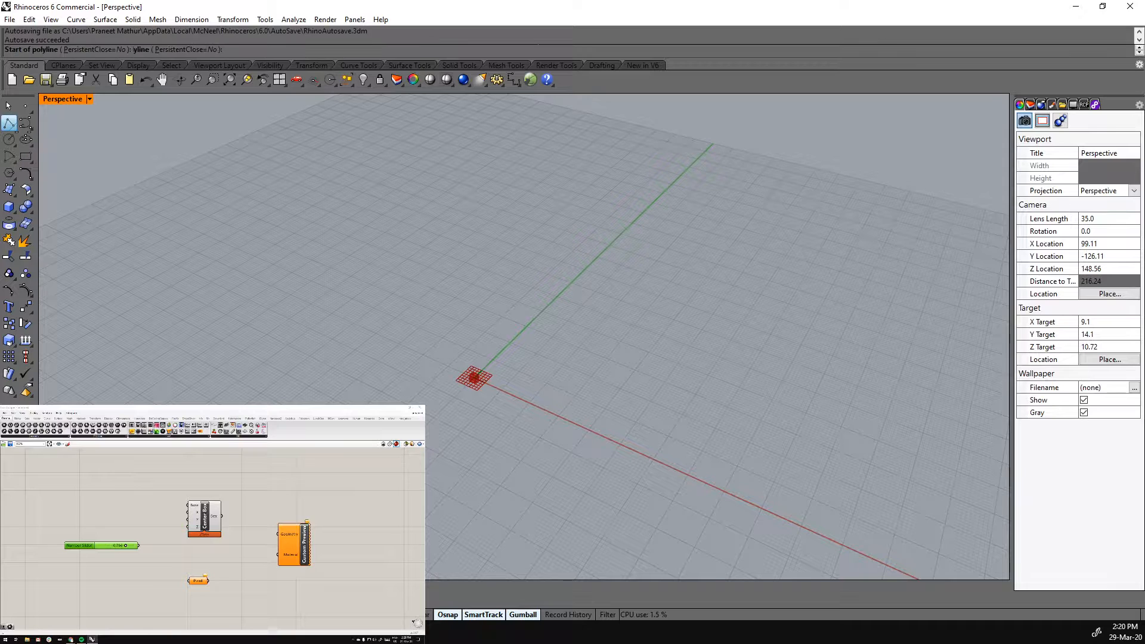
click(374, 348)
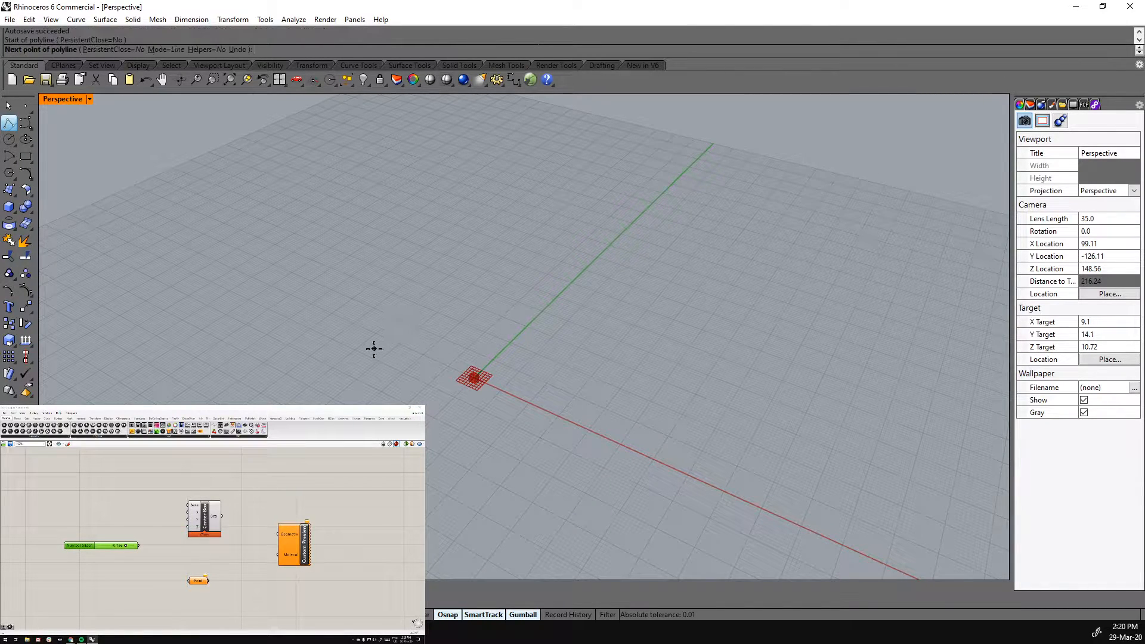
click(685, 310)
key(Return)
drag(698, 350, 571, 273)
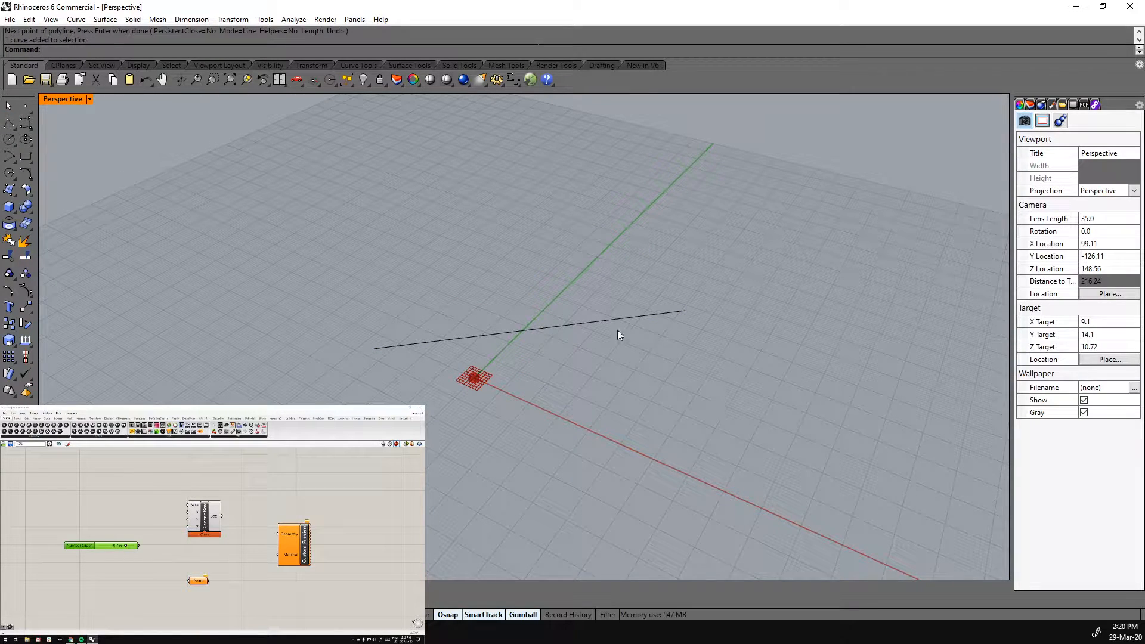
Delete the freehand polyline from the Rhino scene
right_drag(409, 411, 470, 400)
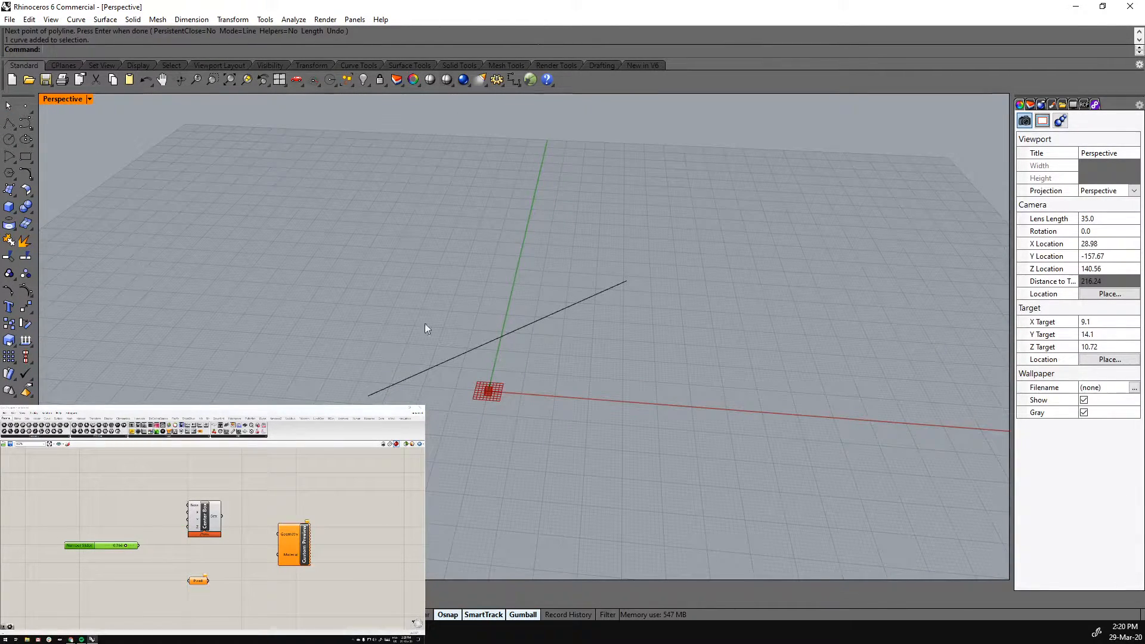
right_drag(601, 328, 608, 384)
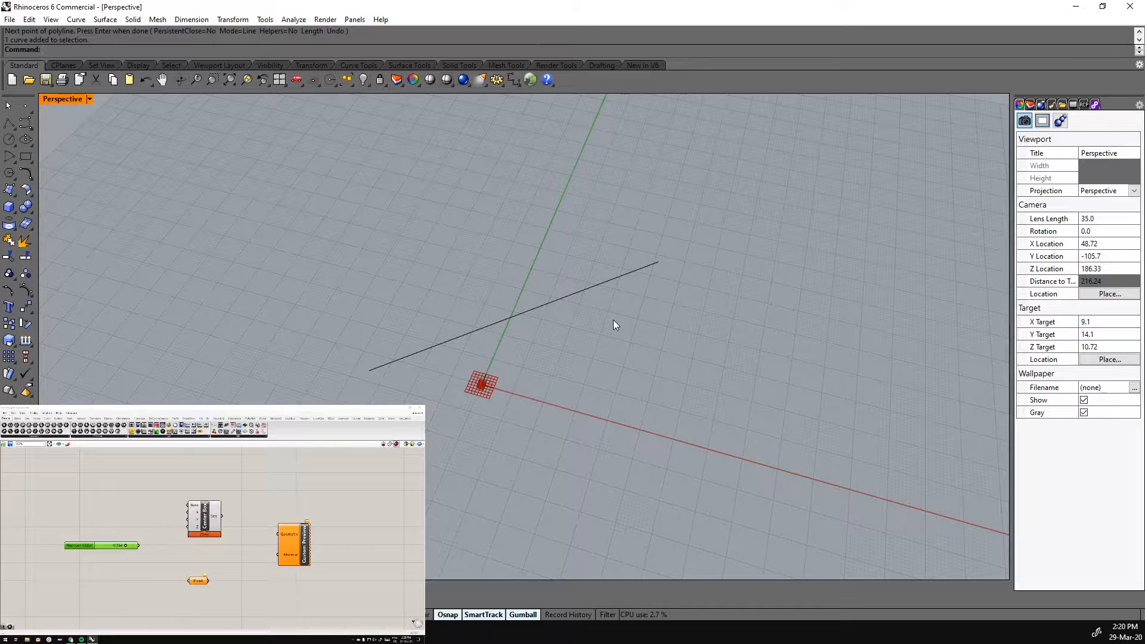
drag(613, 319, 498, 213)
key(Delete)
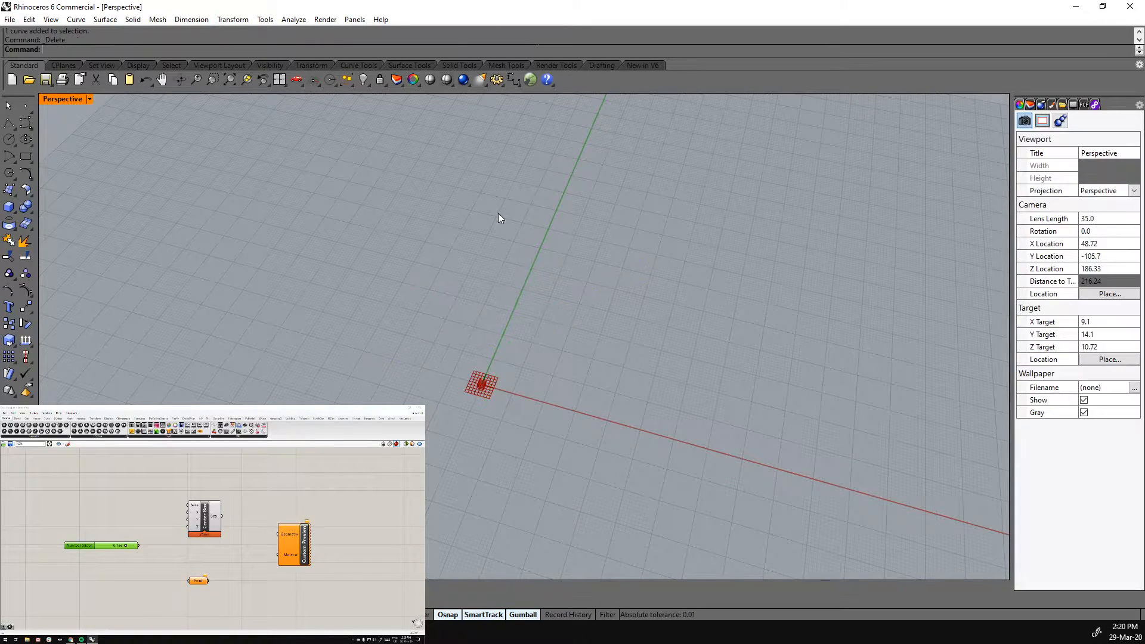
Draw a vertical line in Rhino with the Line command from 0,0,0 to 0,0,50
text(Line)
key(Return)
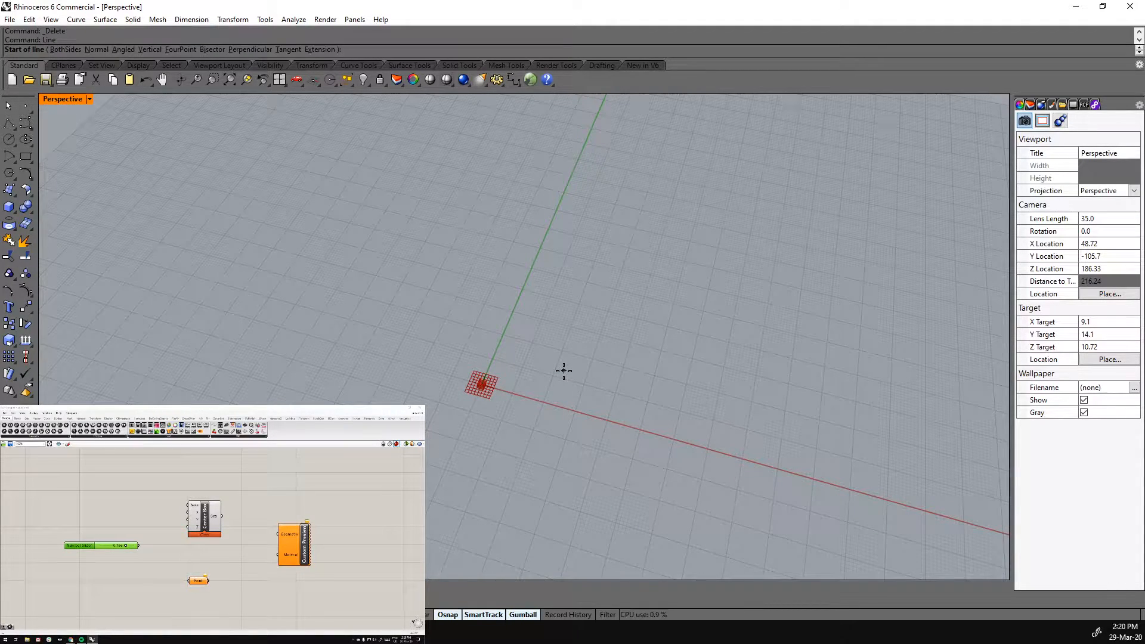
text(0,0,0)
key(Return)
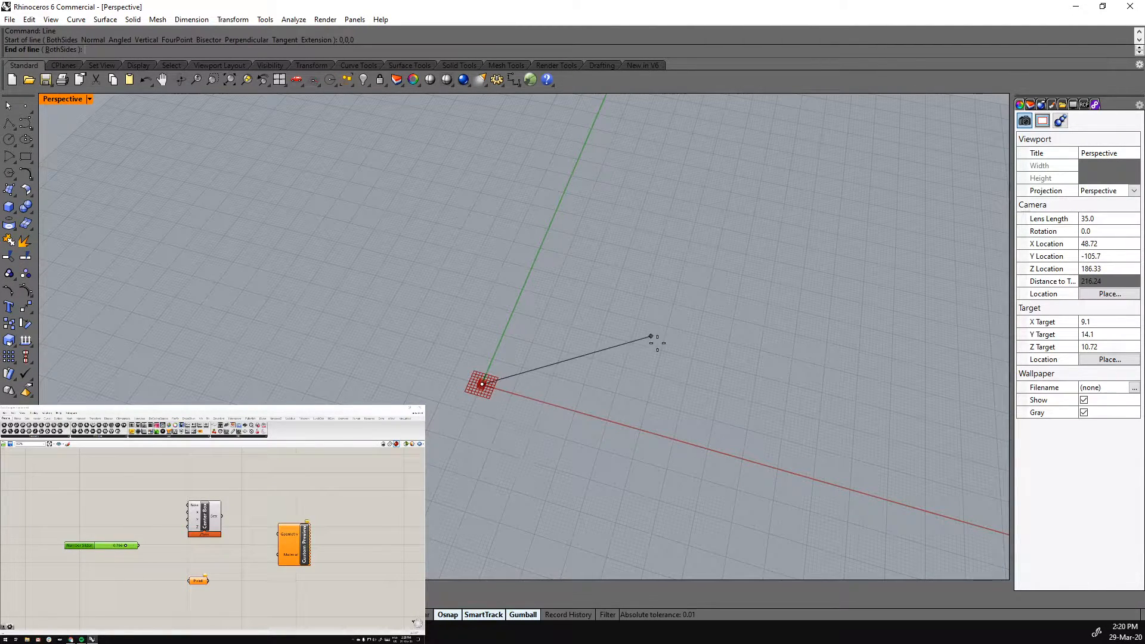
text(0,0,50)
key(Return)
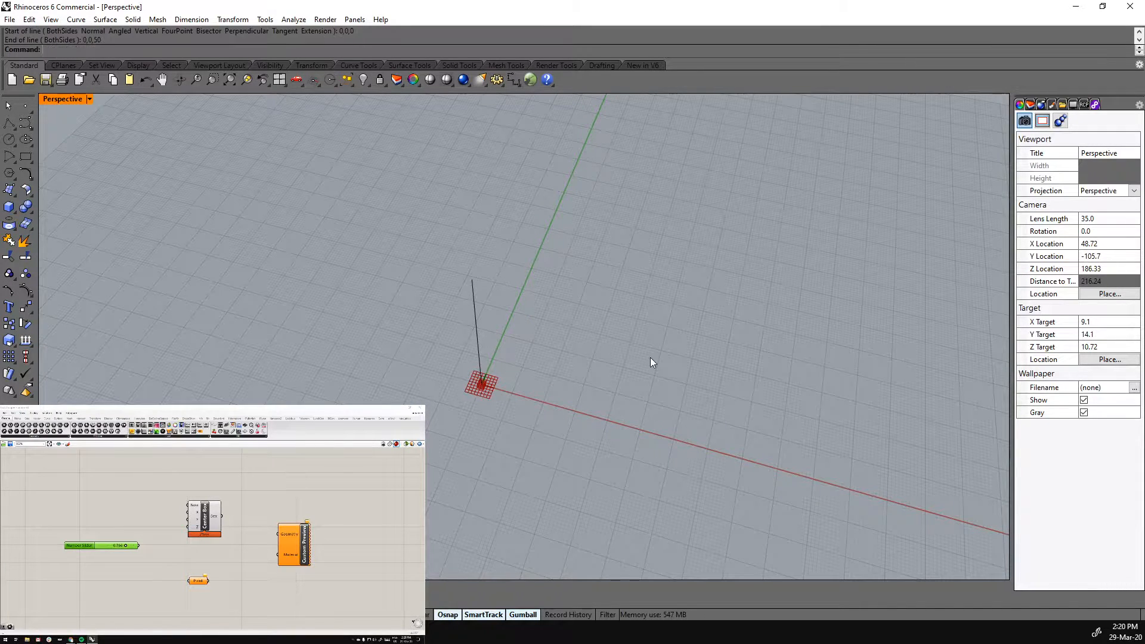
Examine the vertical line at the origin from several angles, selecting and deselecting it
right_drag(611, 429, 544, 355)
click(490, 387)
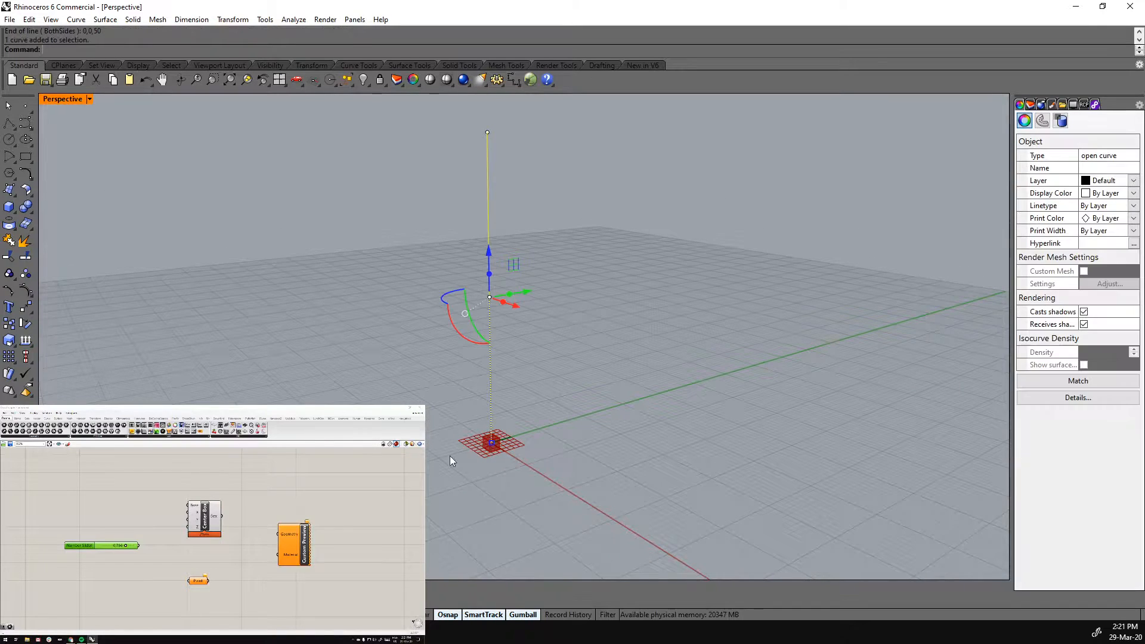
click(565, 469)
right_drag(565, 468, 602, 357)
click(500, 359)
right_drag(755, 416, 631, 426)
click(630, 427)
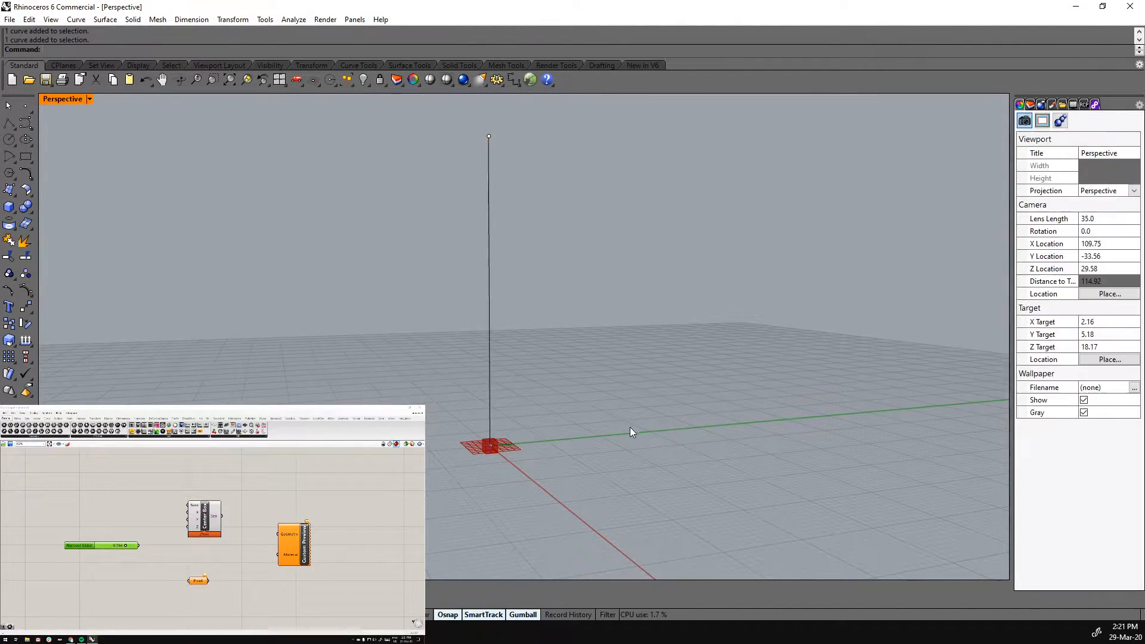
scroll(559, 320, down, 4)
right_drag(559, 325, 601, 341)
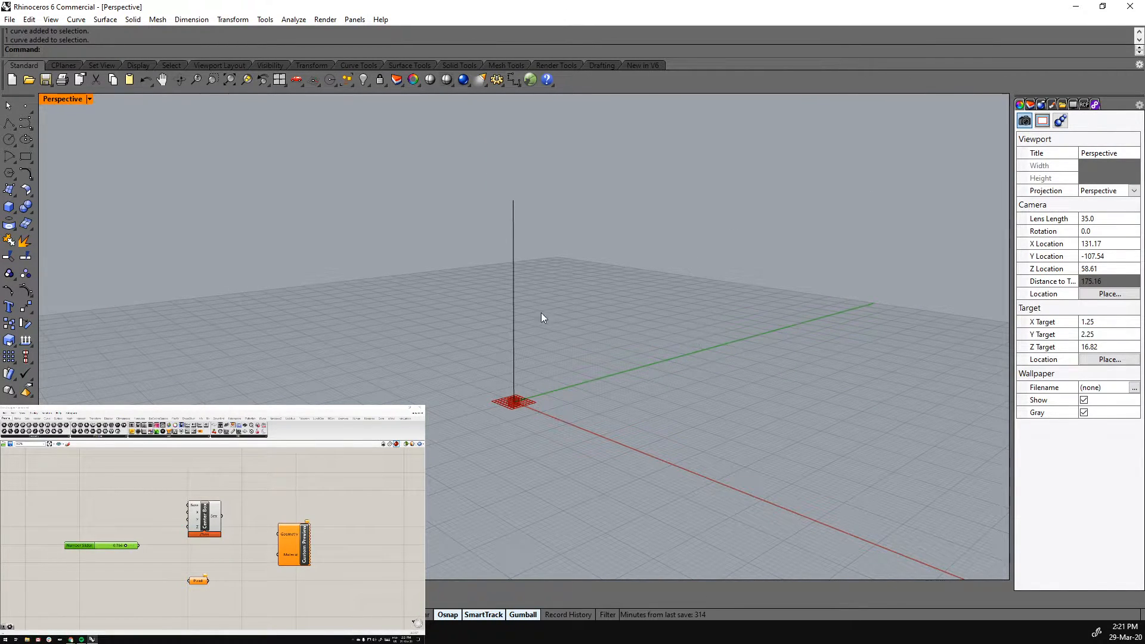
click(513, 286)
click(621, 353)
right_drag(621, 353, 624, 325)
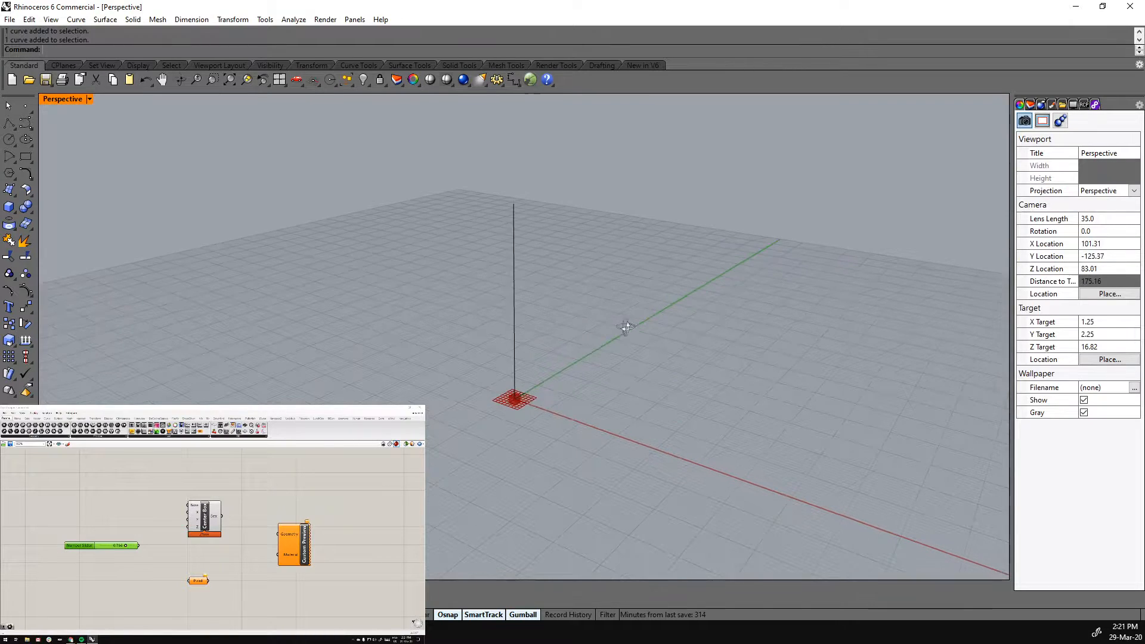
drag(544, 329, 420, 272)
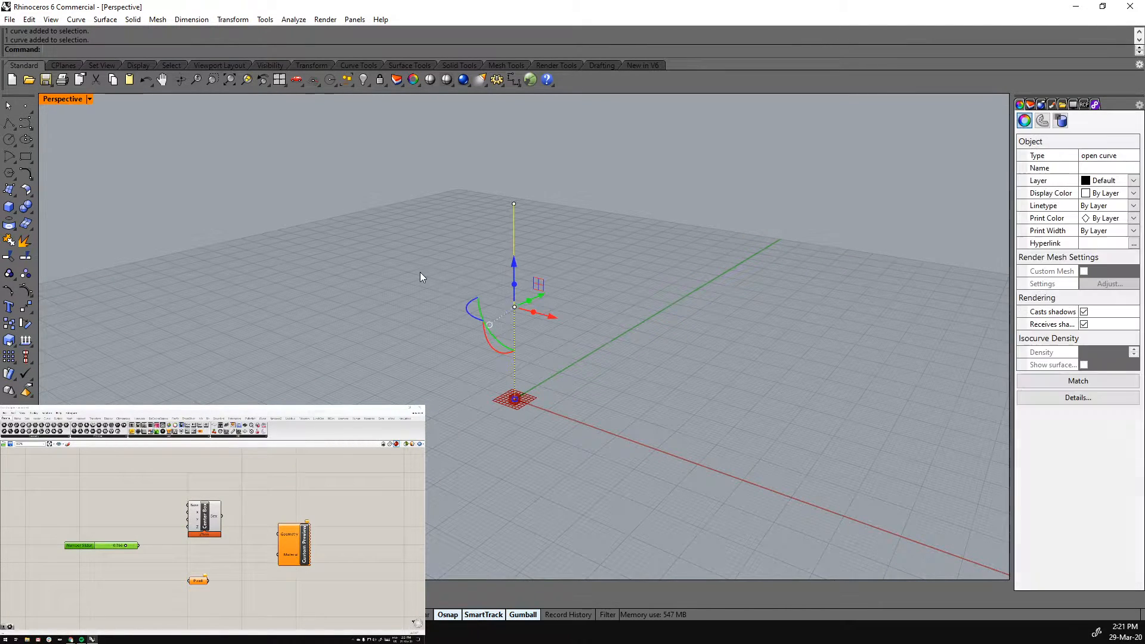
click(420, 273)
Switch to Grasshopper and delete the Center Box component from the canvas
click(242, 499)
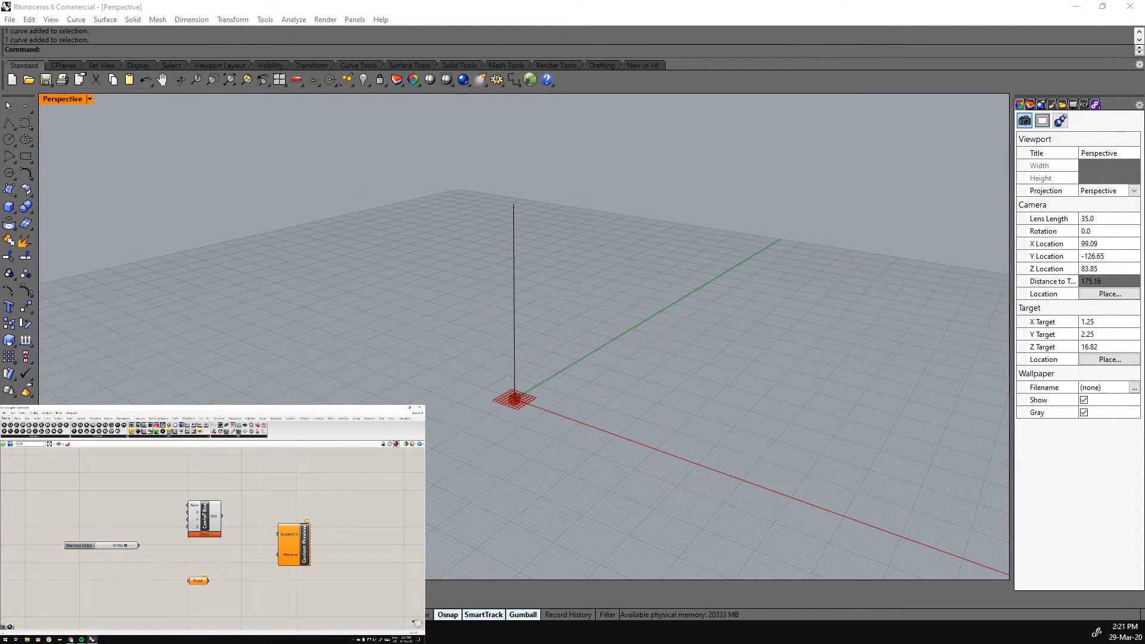
click(205, 515)
click(241, 507)
click(204, 515)
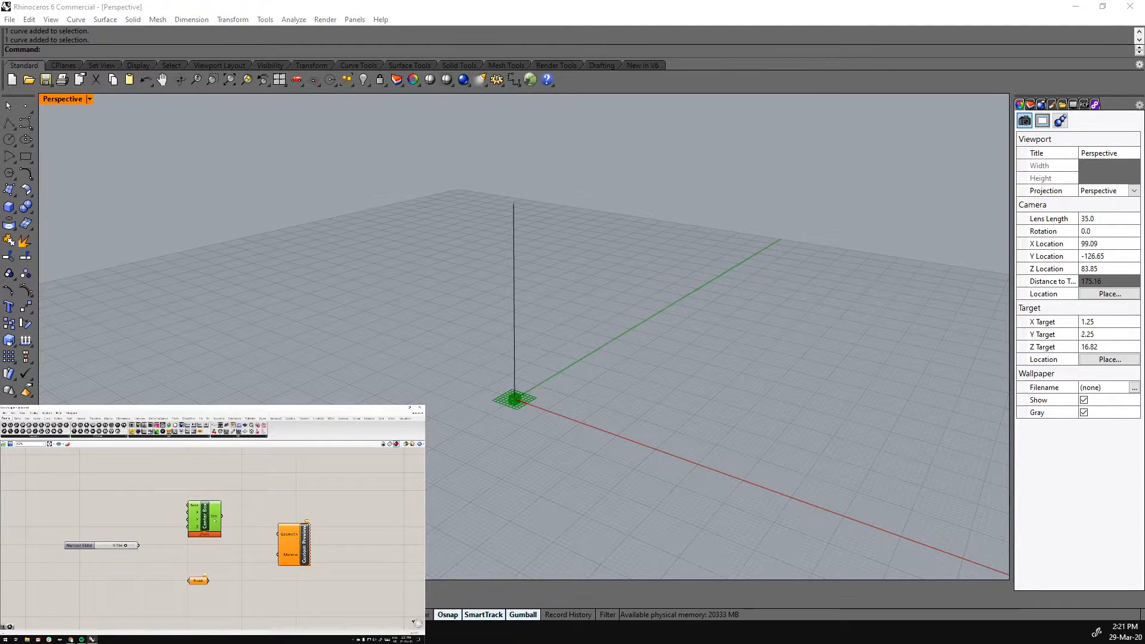
key(Delete)
Add a Line component with Start Point and End Point inputs to the canvas, placing it above the Point parameter
double_click(168, 506)
text(line)
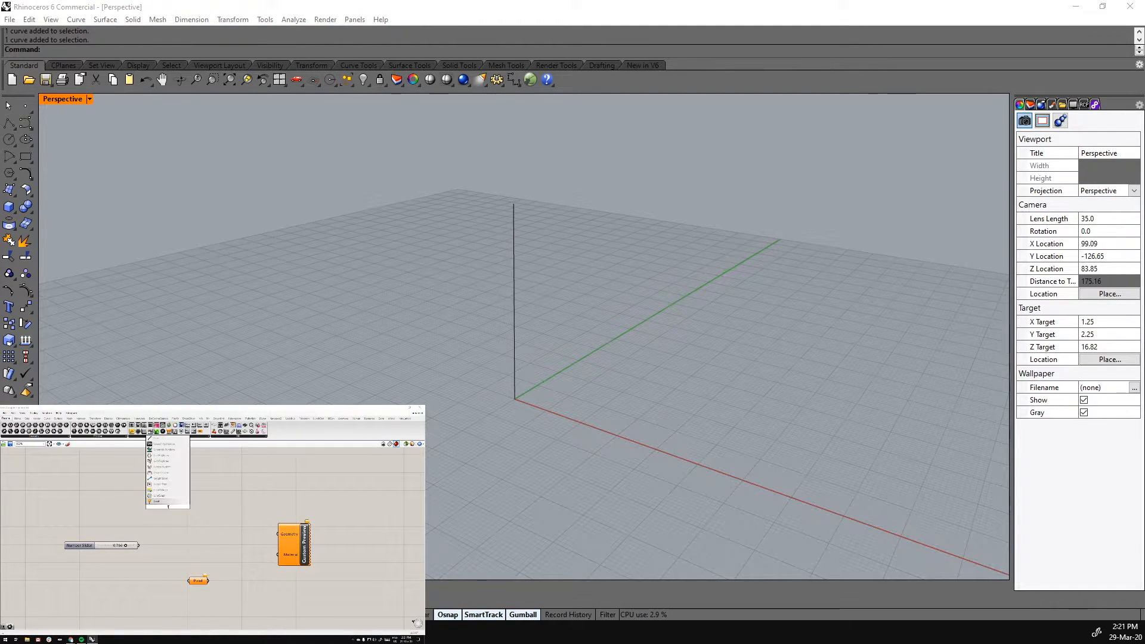
click(167, 496)
drag(168, 506, 194, 496)
click(215, 555)
right_drag(310, 524, 330, 549)
click(206, 522)
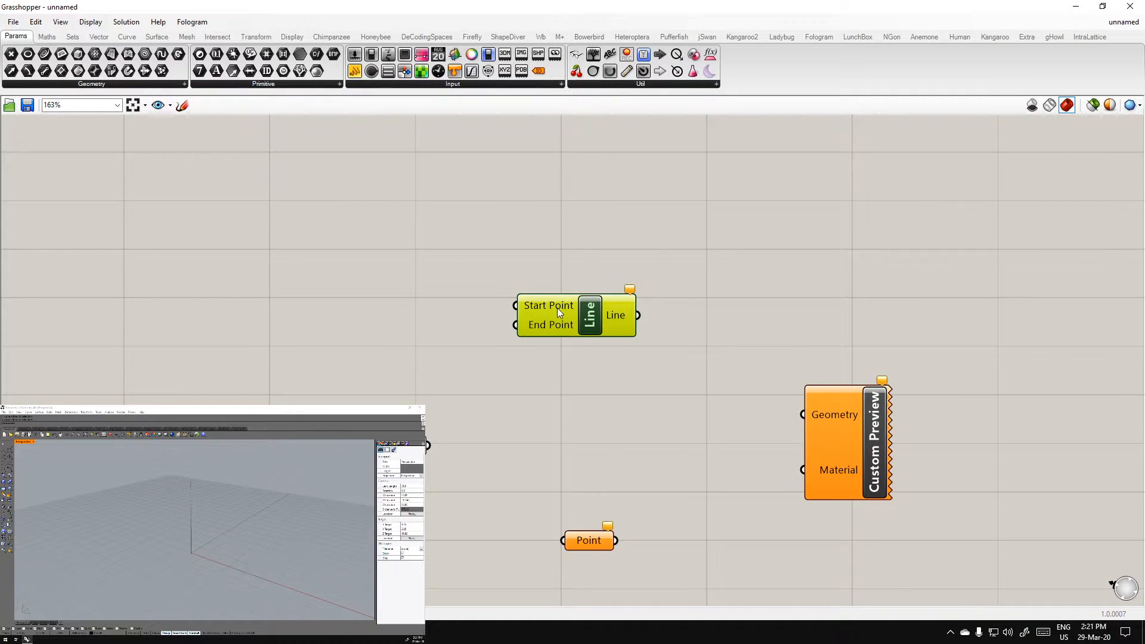
key(Escape)
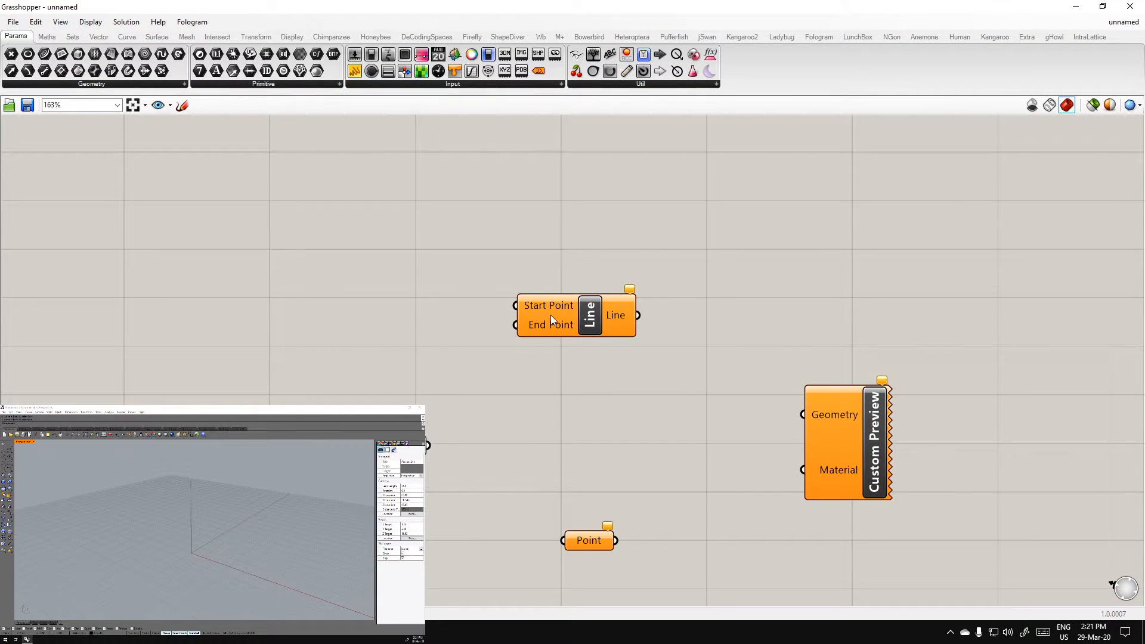
Set one point for the Line component's Start Point, picking a location on the Rhino ground plane near the origin
mouse_move(551, 328)
right_drag(389, 316, 468, 338)
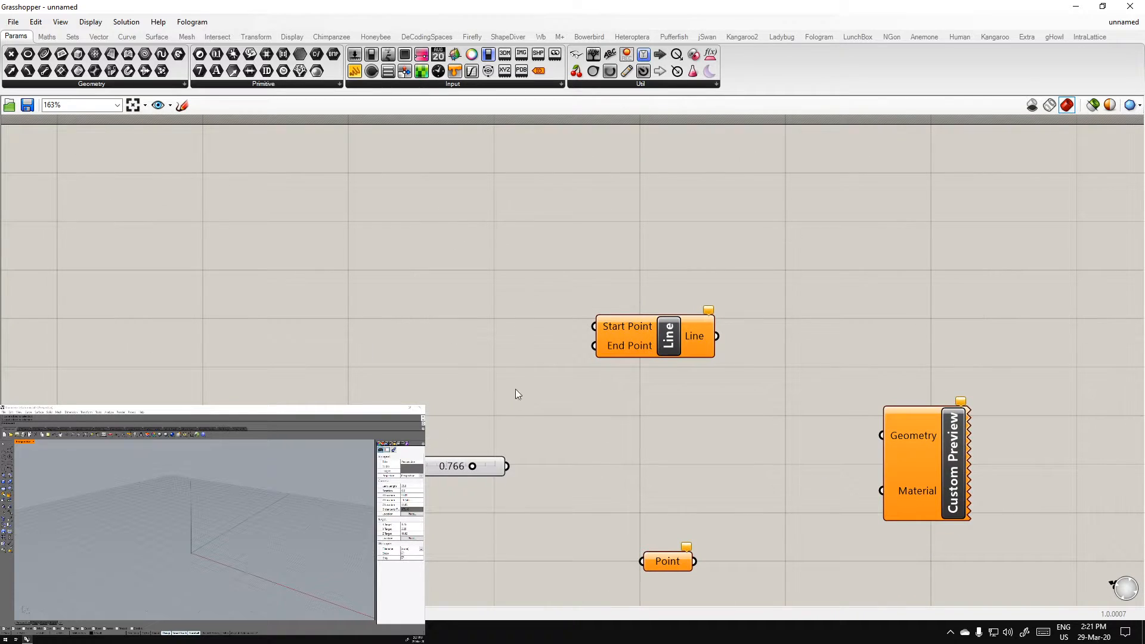
right_click(637, 330)
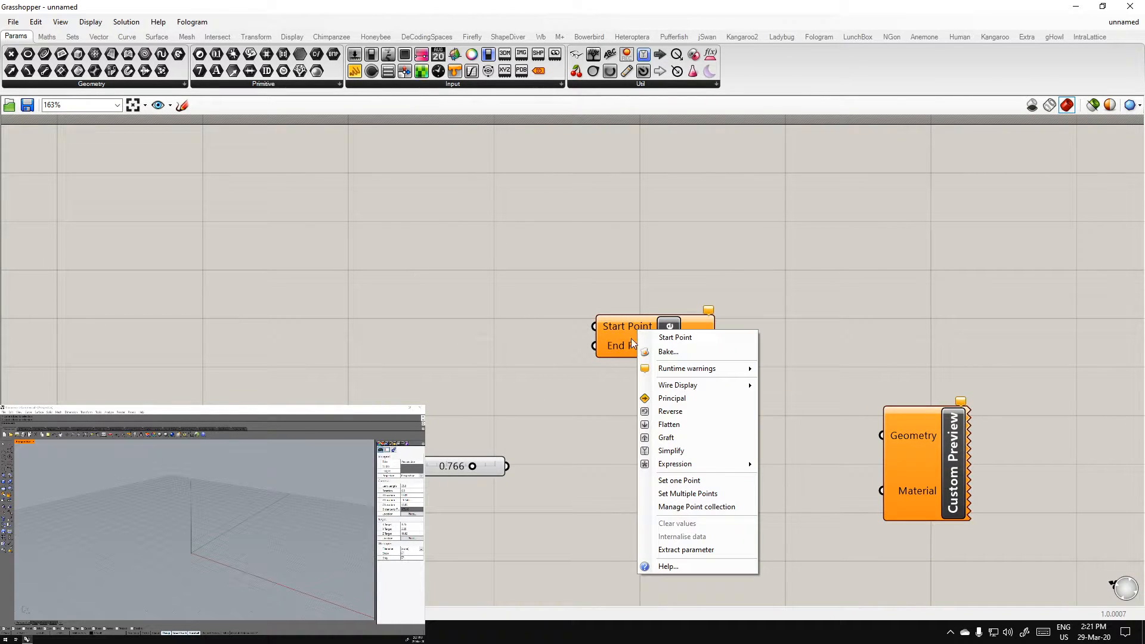
click(676, 481)
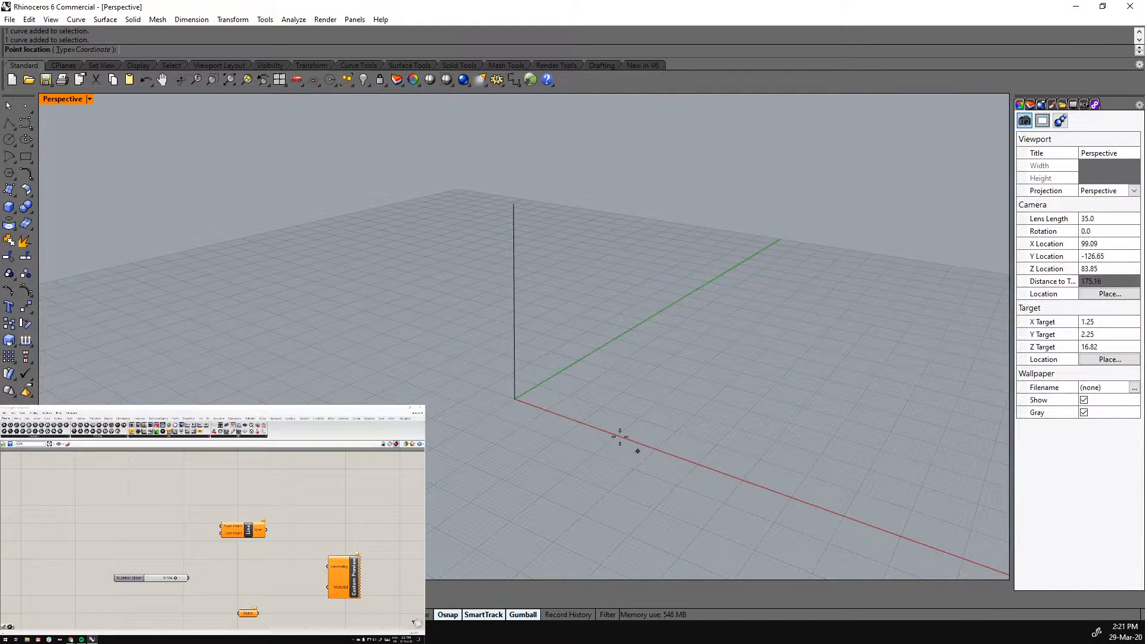
click(608, 396)
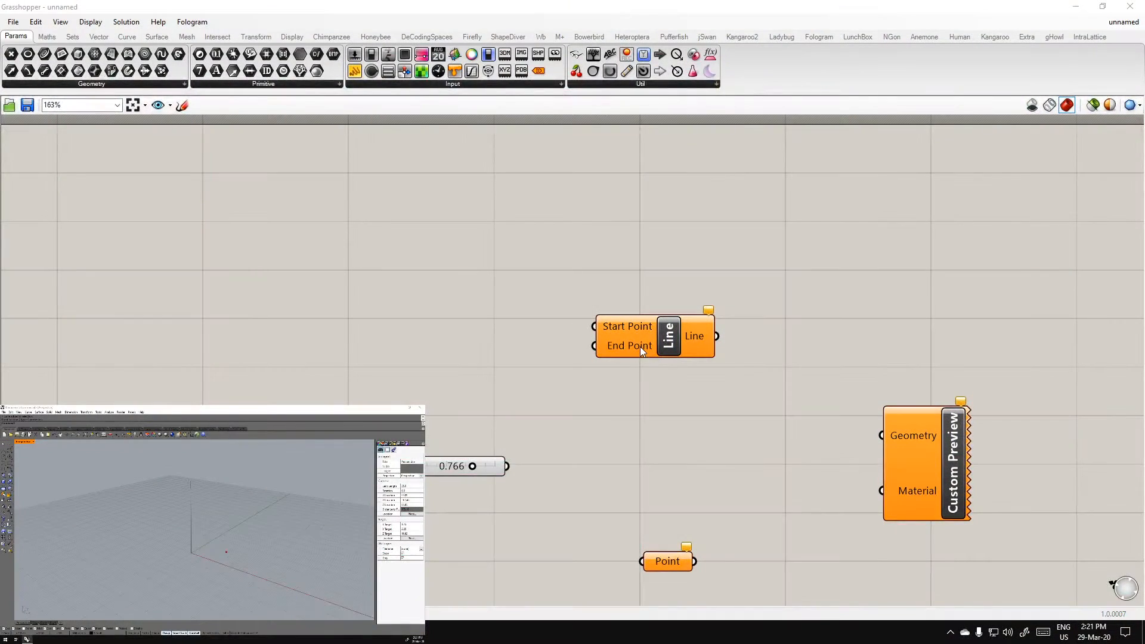
Set one point for the Line component's End Point, picking a second ground-plane location farther from the origin
right_click(640, 346)
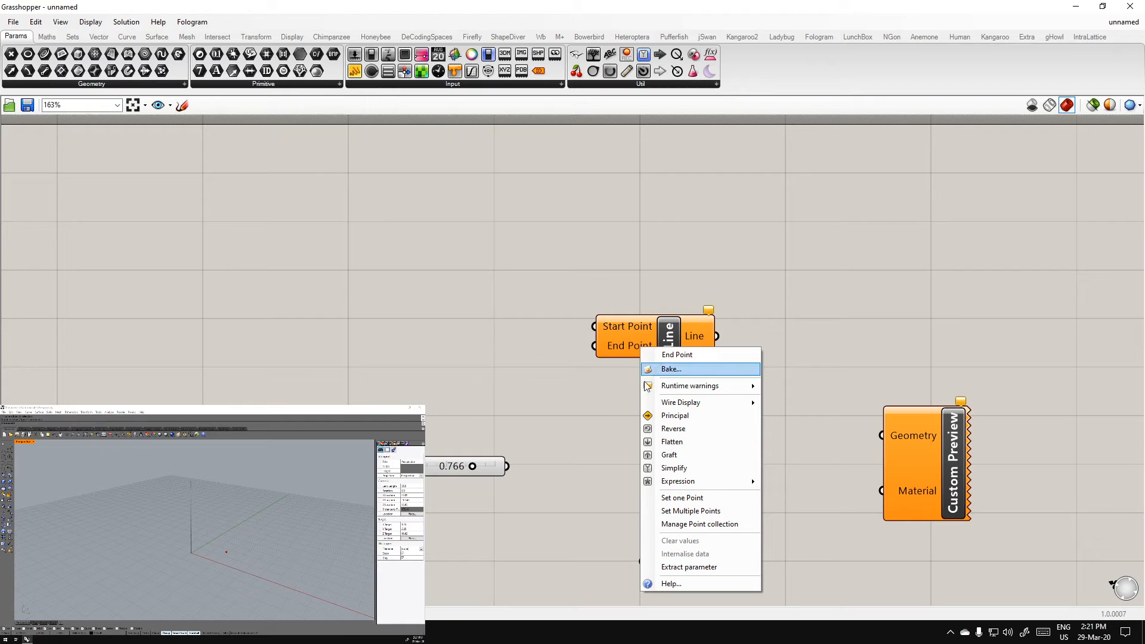
click(680, 499)
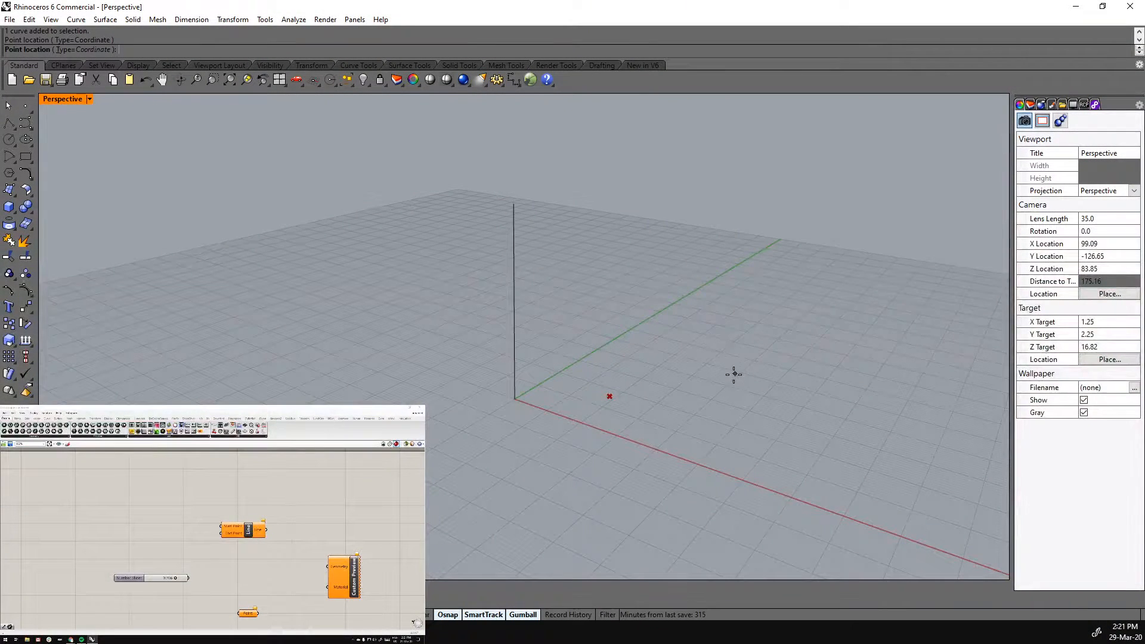
click(734, 374)
scroll(723, 391, up, 5)
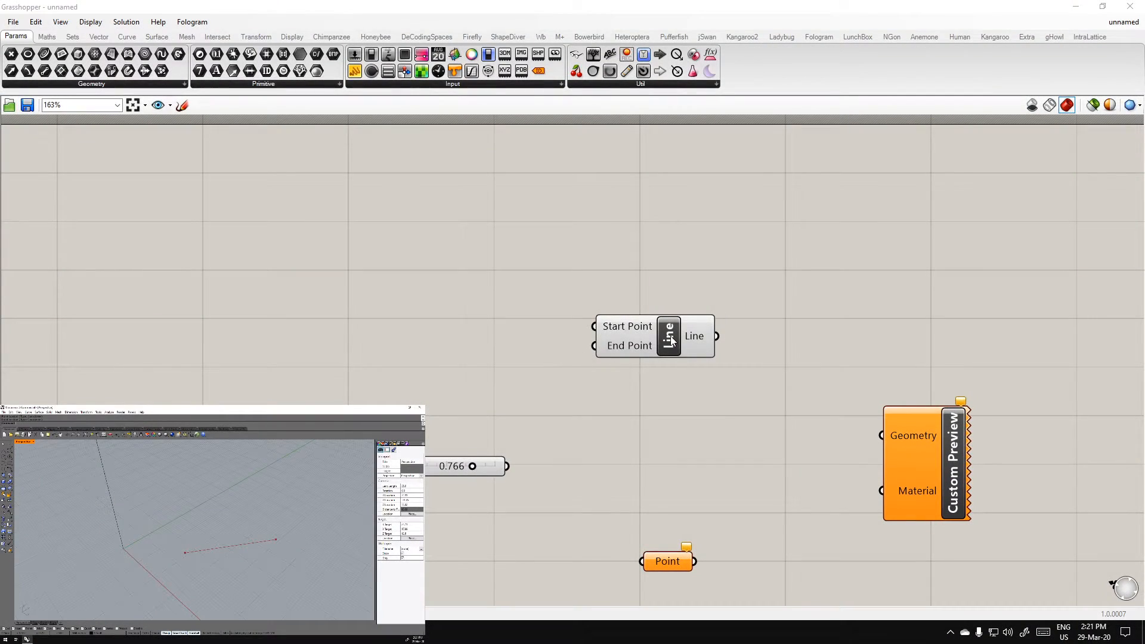
Move the Line component slightly up on the canvas and deselect it
click(670, 339)
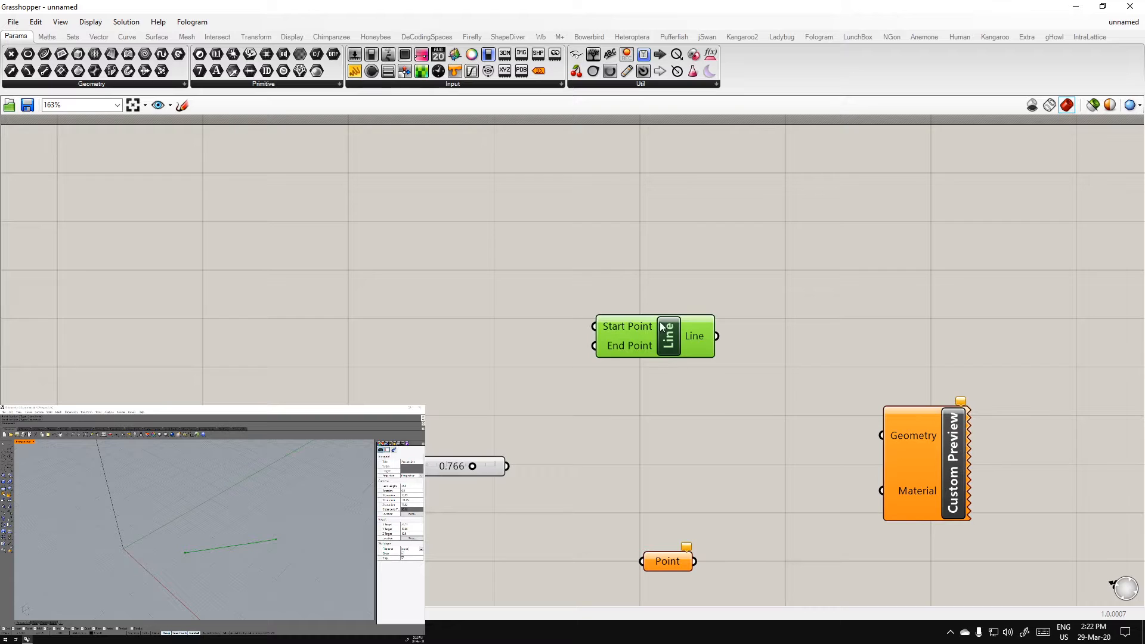
drag(643, 344, 650, 324)
click(655, 426)
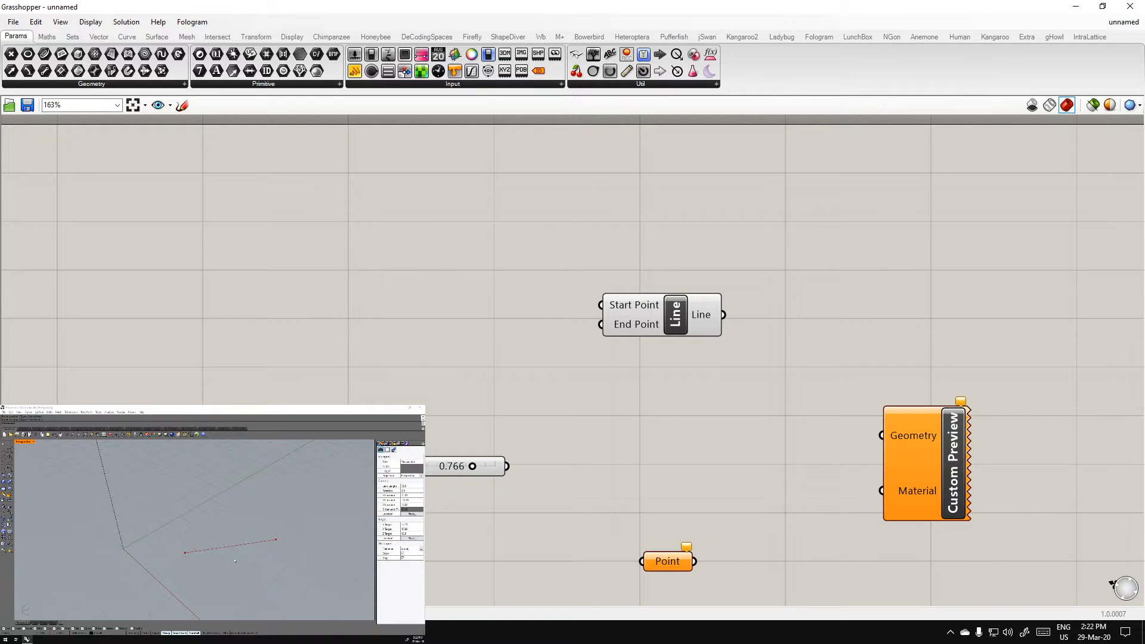
Highlight the vertical Rhino line, deselect it, and compare it with the Grasshopper line from different angles
scroll(244, 550, down, 4)
right_drag(244, 550, 238, 519)
click(170, 518)
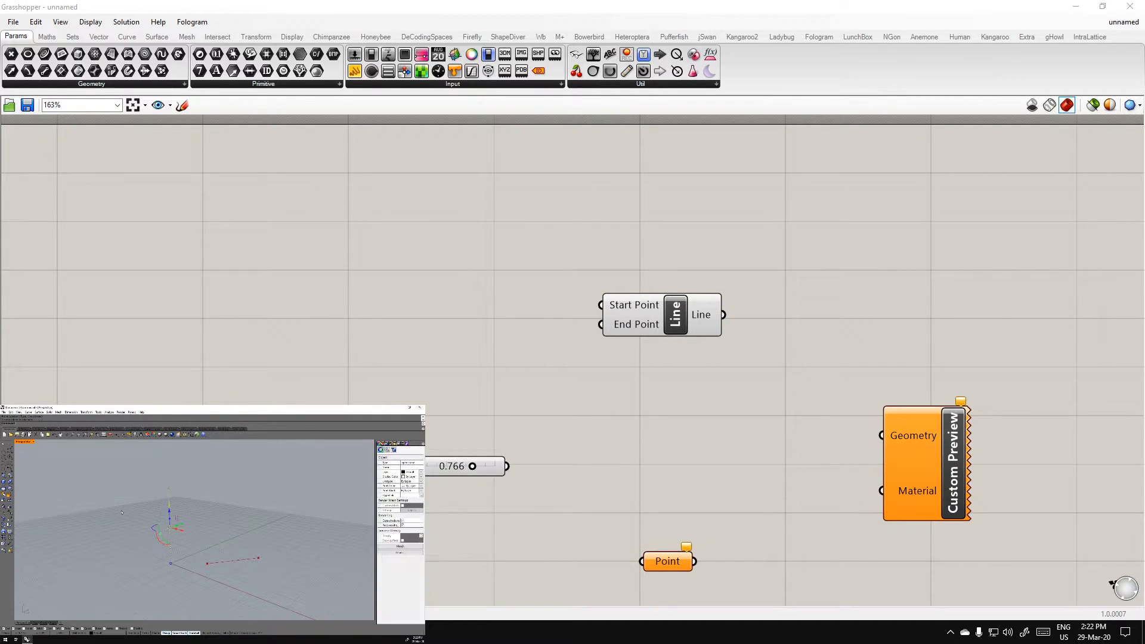
click(237, 566)
right_drag(236, 566, 275, 574)
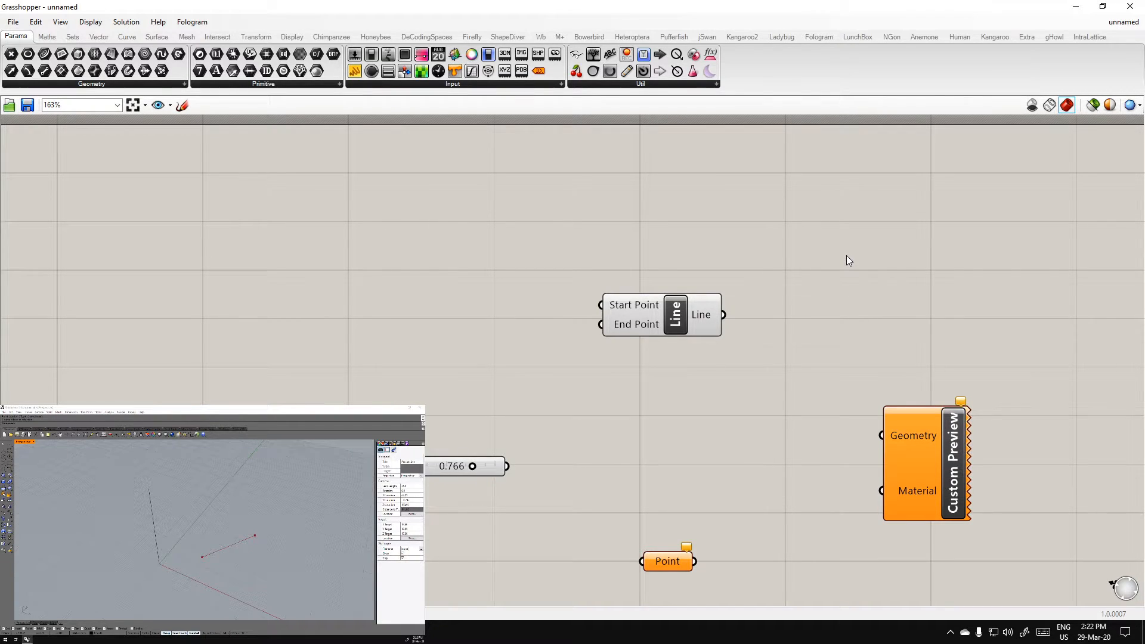
right_drag(241, 574, 240, 561)
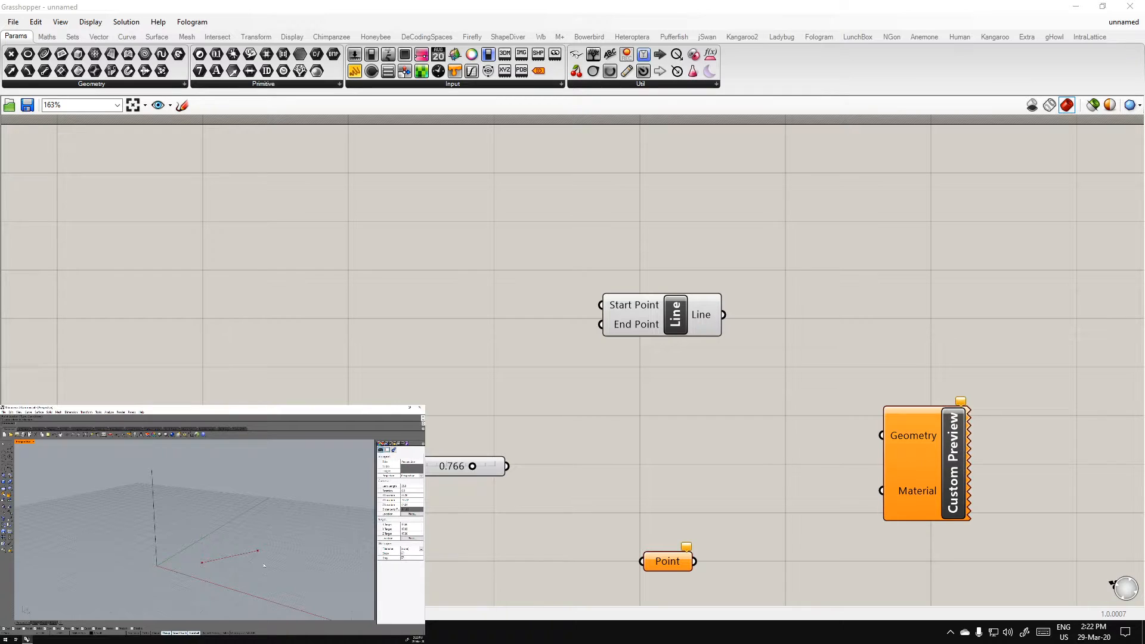
Repeatedly select and deselect the Line component to examine its highlighted preview, and inspect its Line output
click(647, 413)
click(703, 310)
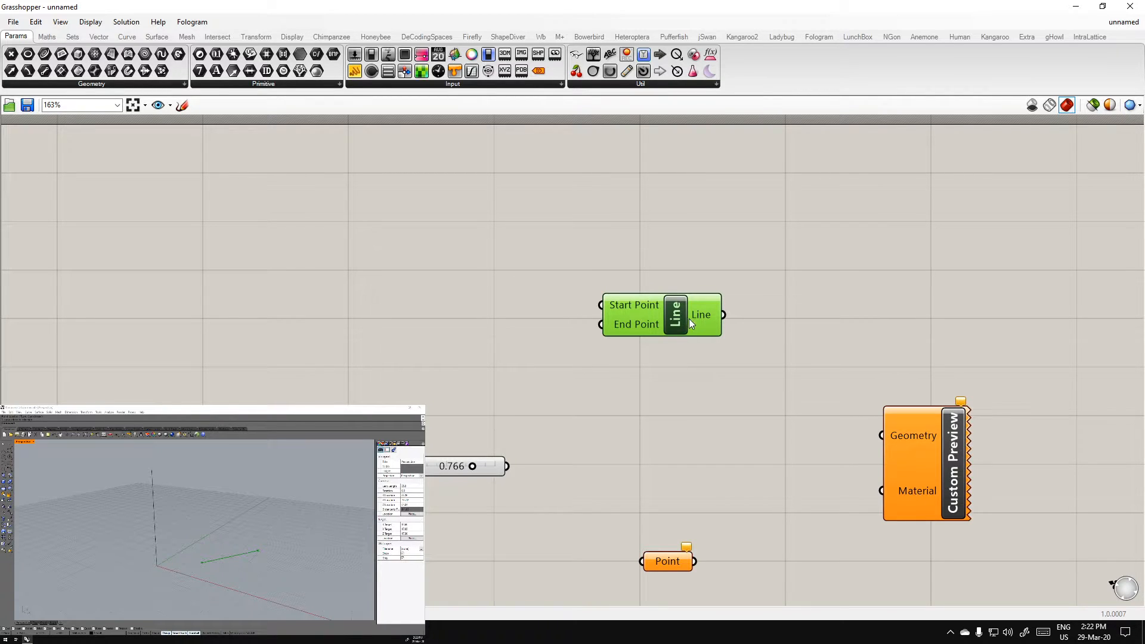
mouse_move(701, 321)
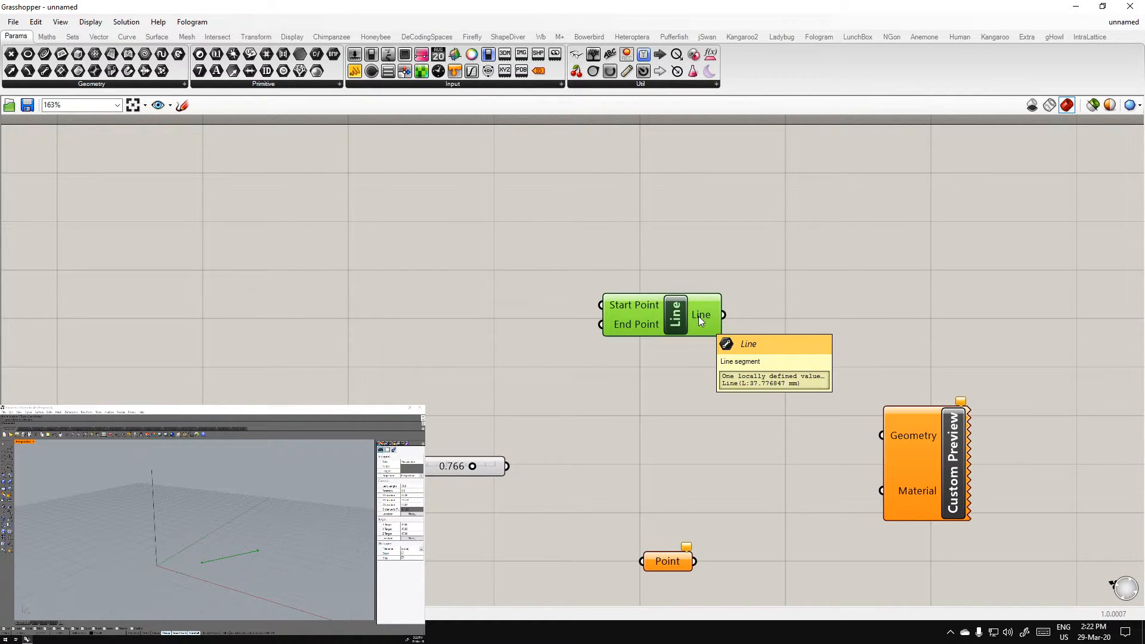
click(597, 217)
click(683, 320)
click(597, 217)
click(682, 322)
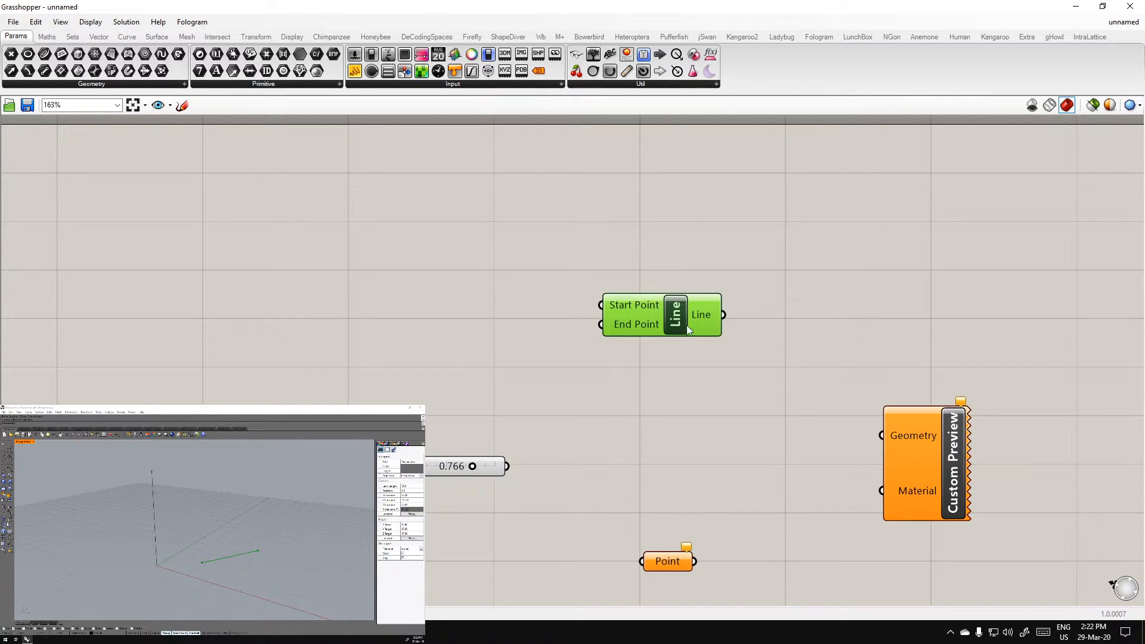
click(676, 412)
click(676, 323)
click(686, 381)
click(702, 316)
click(682, 357)
click(697, 310)
click(683, 387)
Set one new point for the Line component's Start Point, picking a different ground-plane location in the Rhino viewport
mouse_move(269, 559)
right_down()
mouse_move(229, 572)
mouse_move(248, 564)
right_up()
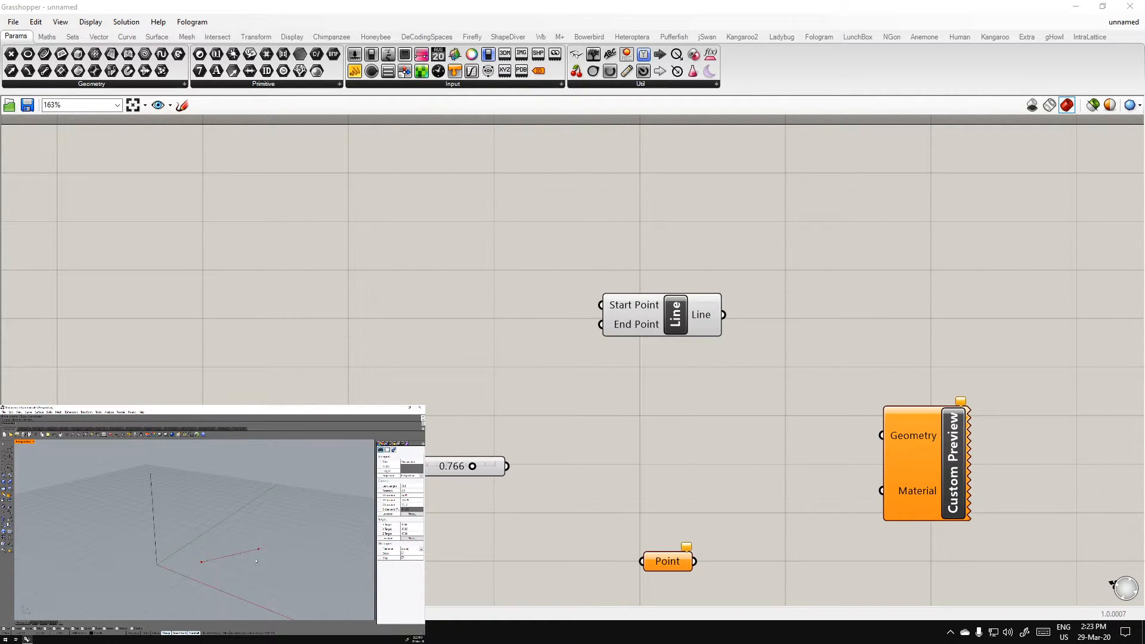
click(584, 427)
right_click(641, 308)
click(668, 442)
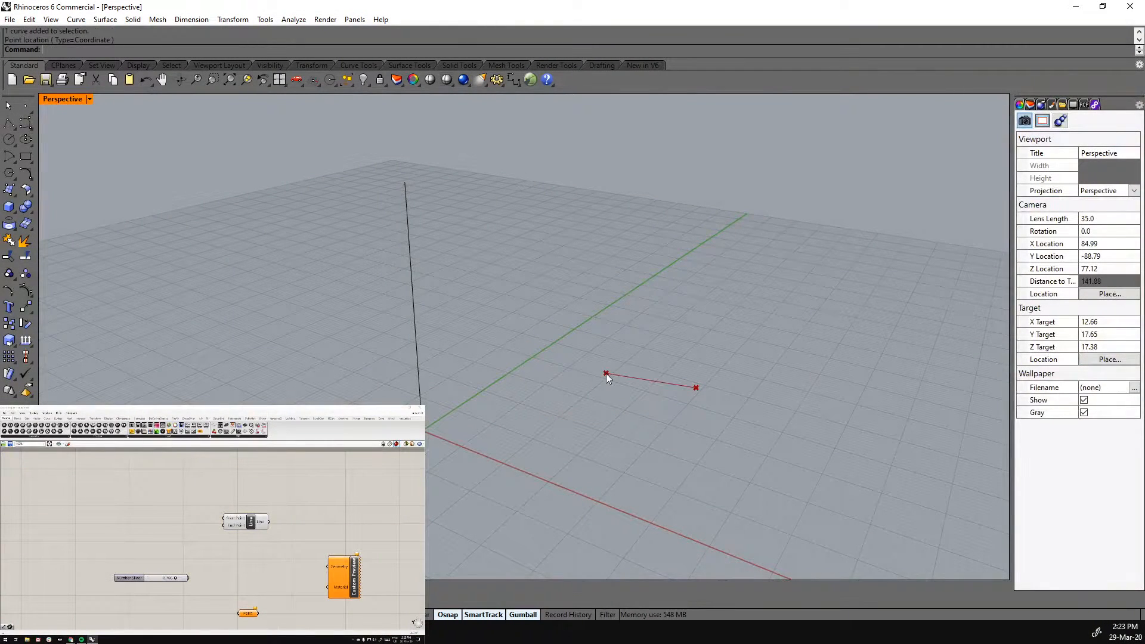
click(606, 374)
scroll(673, 381, up, 4)
right_drag(626, 370, 695, 419)
scroll(578, 322, up, 2)
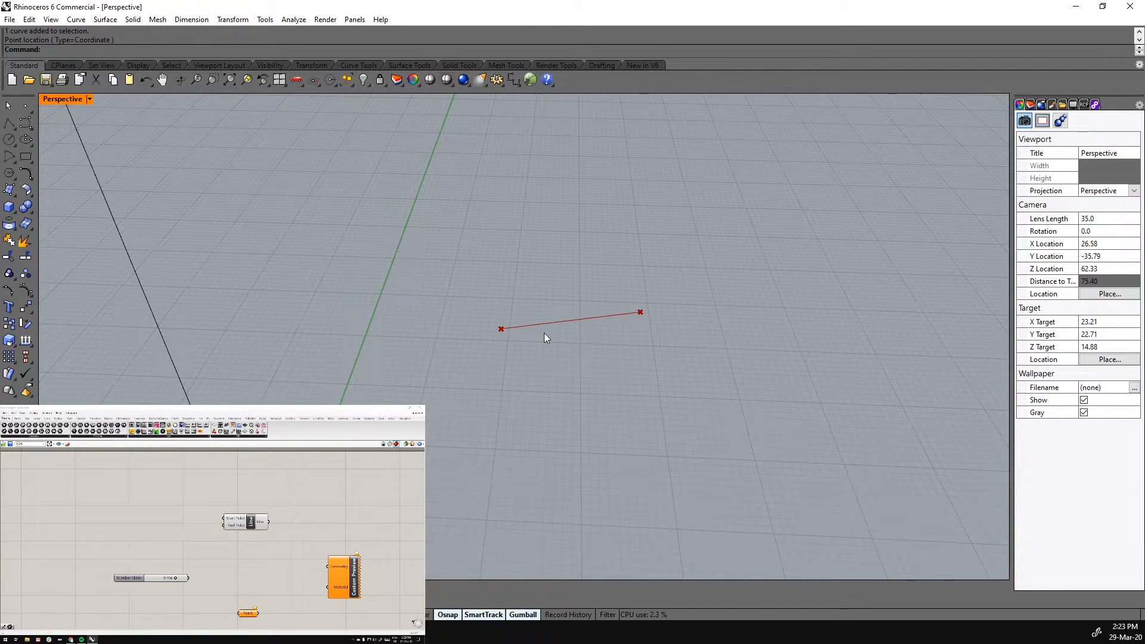
Examine the redefined line's preview in the Rhino view with the Line component selected and deselected
click(251, 525)
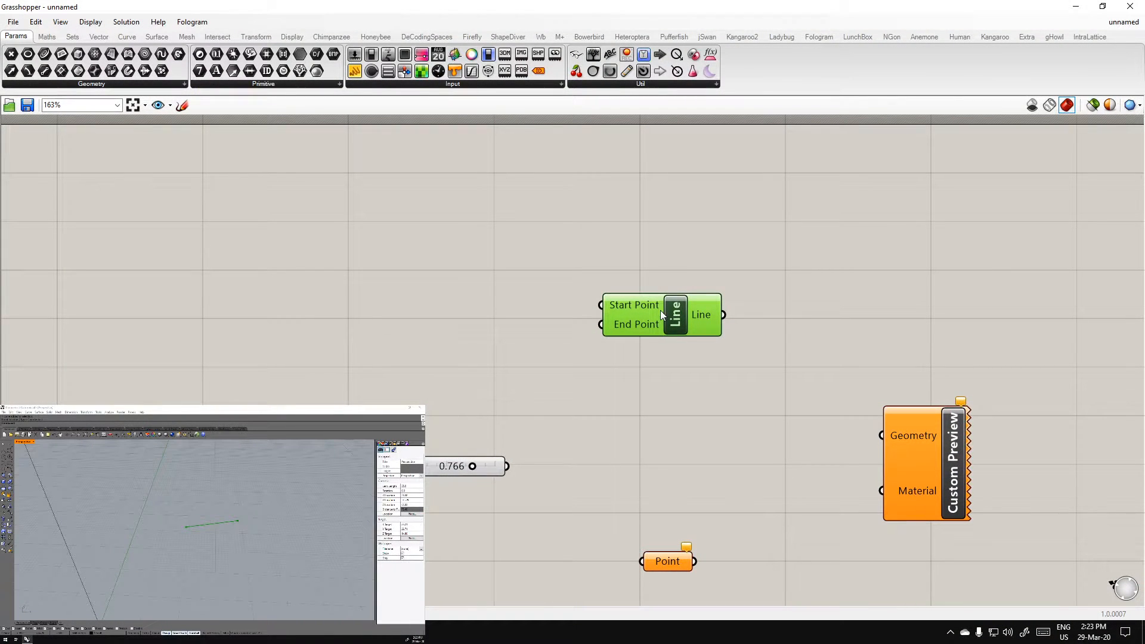
scroll(215, 543, down, 4)
right_drag(256, 581, 216, 555)
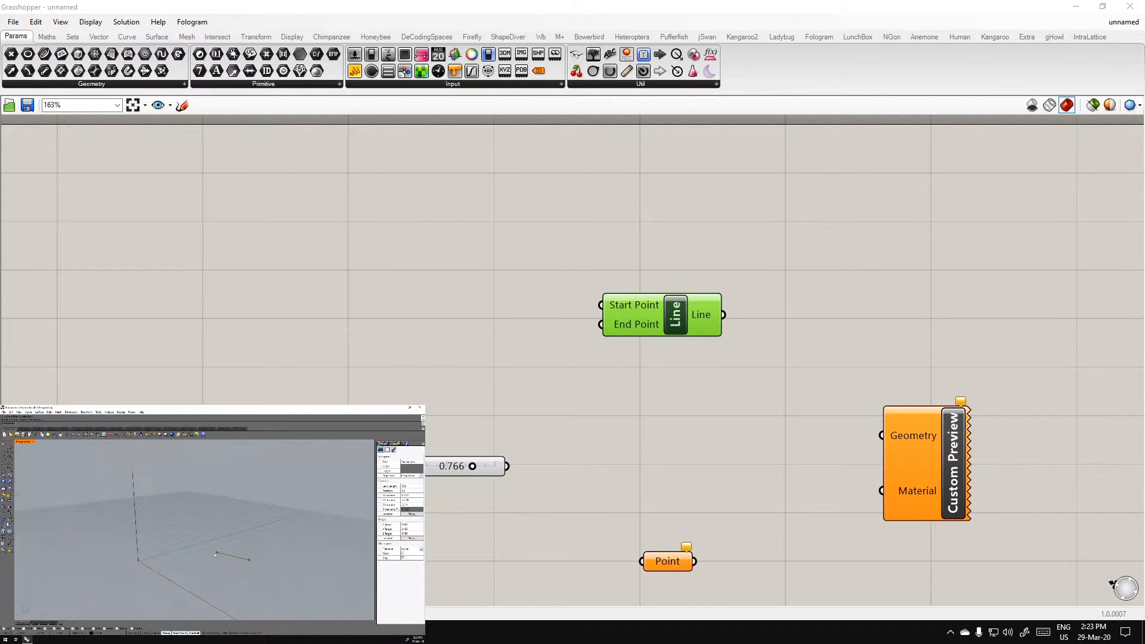
click(593, 415)
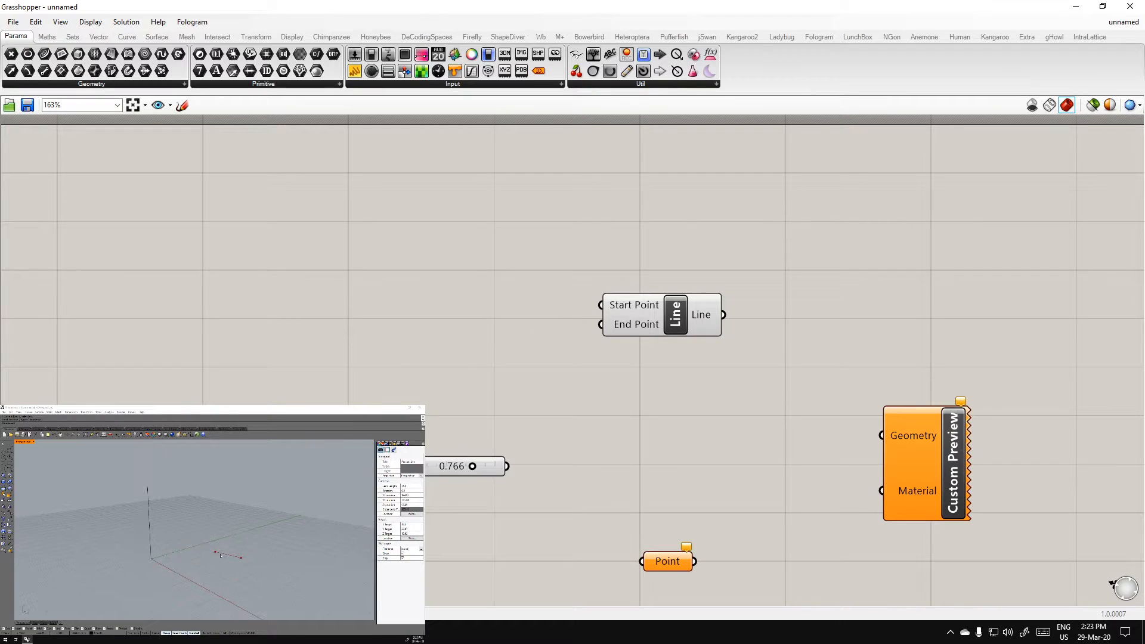
click(680, 327)
click(632, 490)
mouse_move(700, 316)
Move the Line, Point and Custom Preview components slightly down on the canvas and deselect them
right_drag(689, 412, 631, 413)
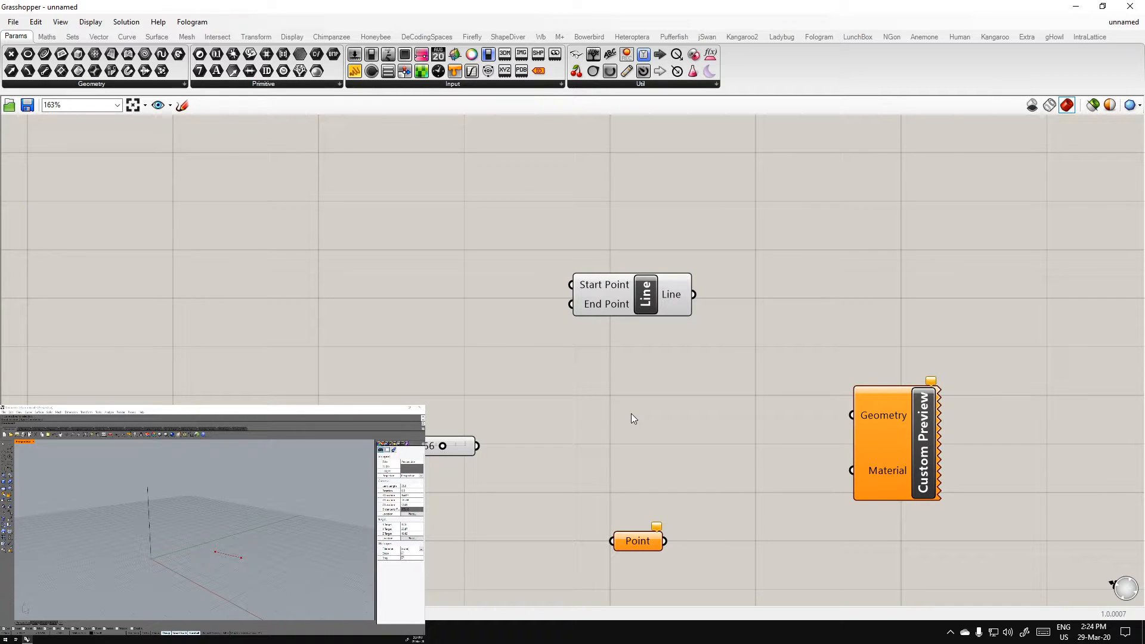
right_drag(632, 442, 608, 447)
right_drag(710, 419, 714, 405)
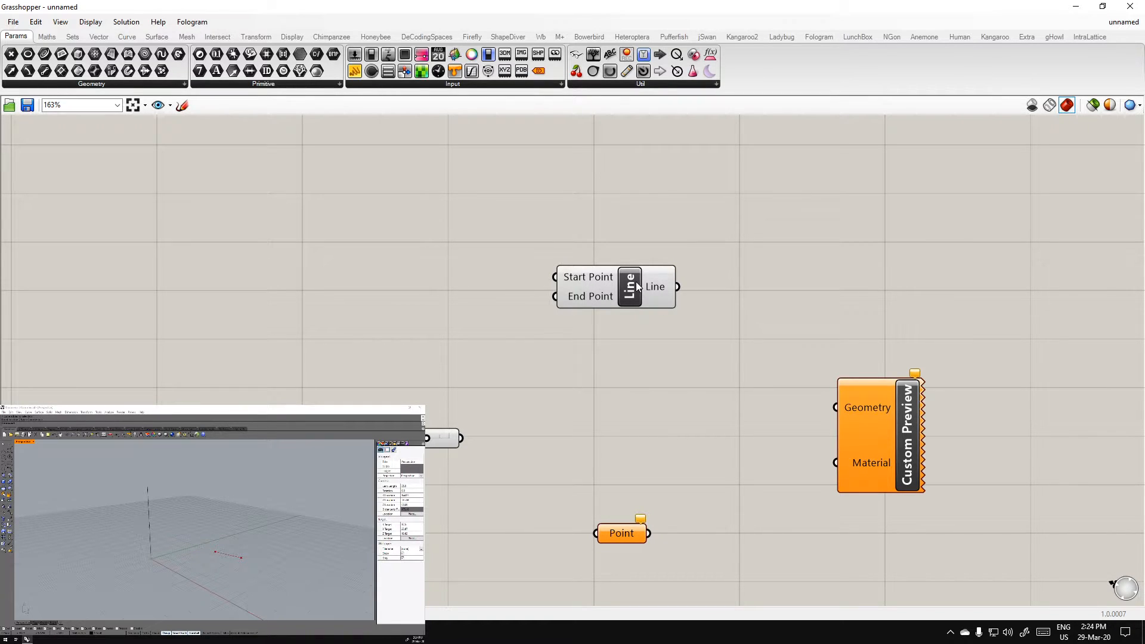
right_drag(547, 147, 537, 214)
scroll(611, 260, down, 2)
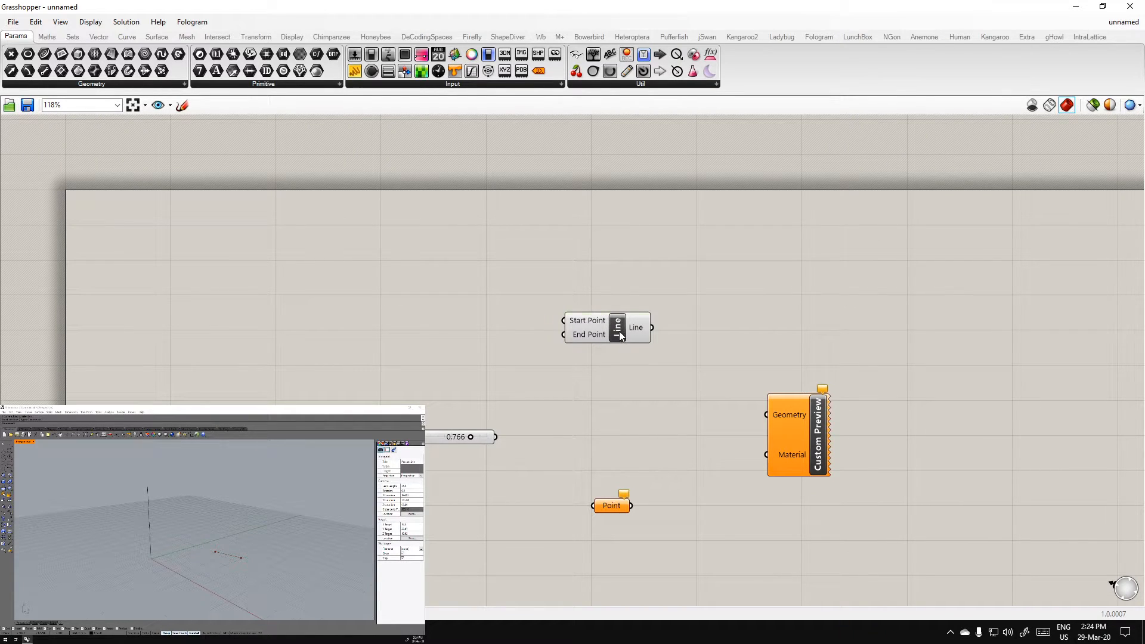
drag(619, 331, 621, 366)
drag(618, 508, 610, 518)
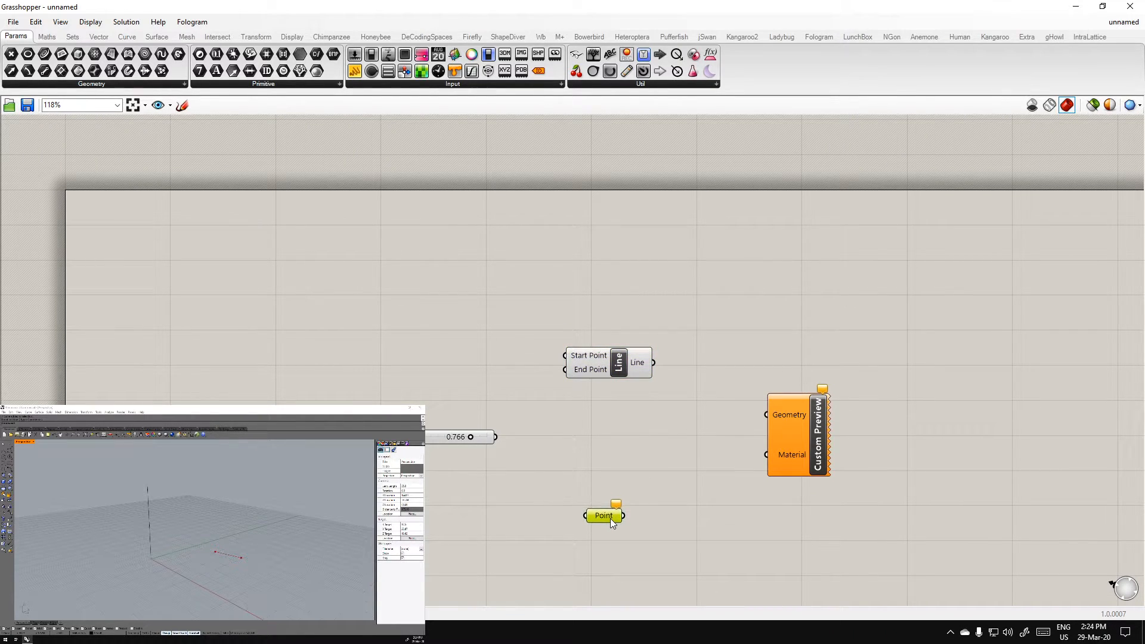
drag(621, 364, 621, 367)
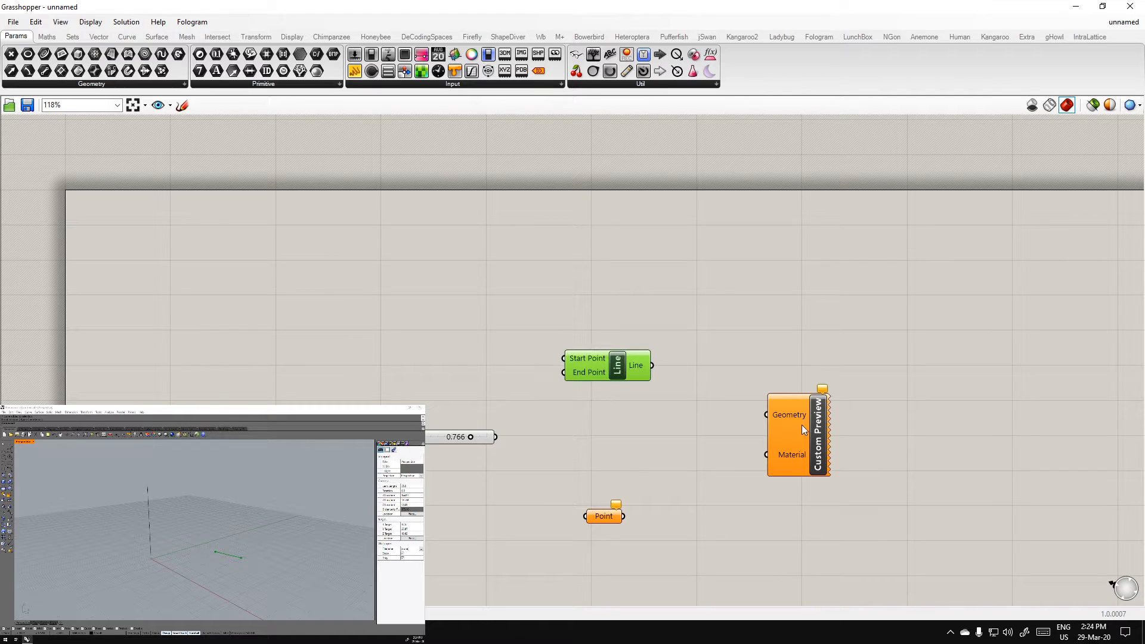
drag(801, 424, 800, 436)
click(745, 454)
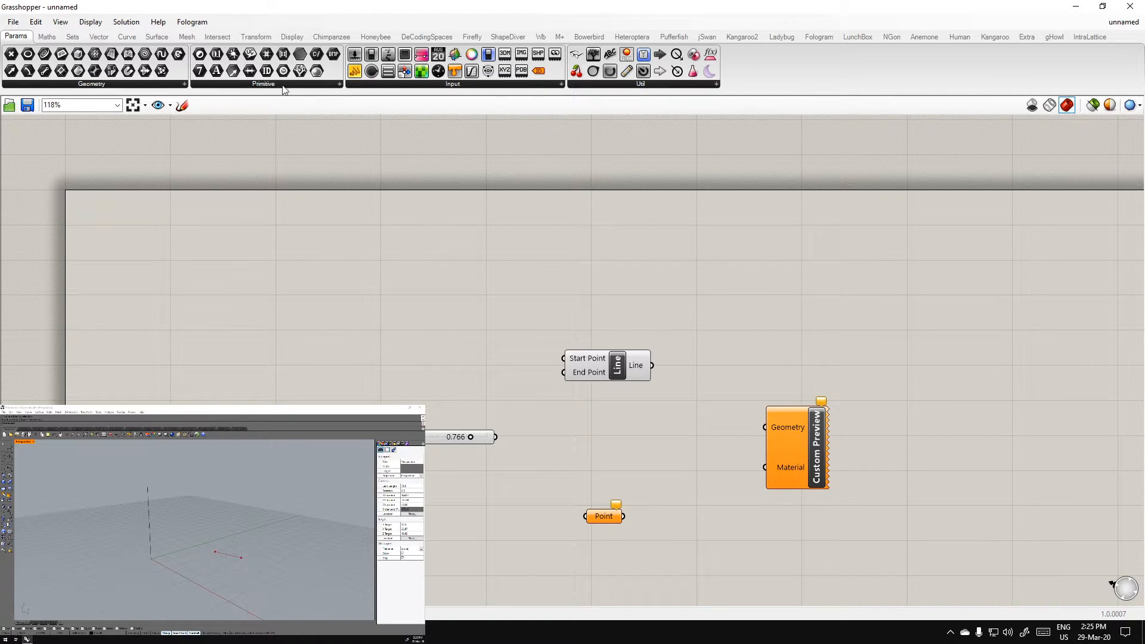
Show the Maths category of components and briefly highlight the Line component on the canvas
click(47, 37)
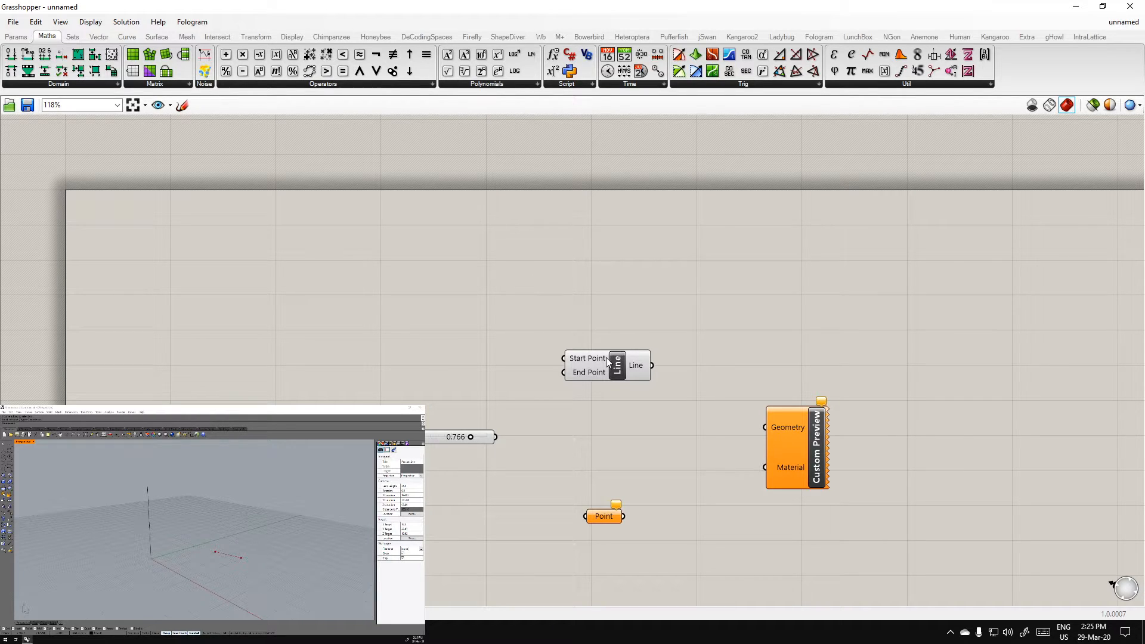
click(618, 368)
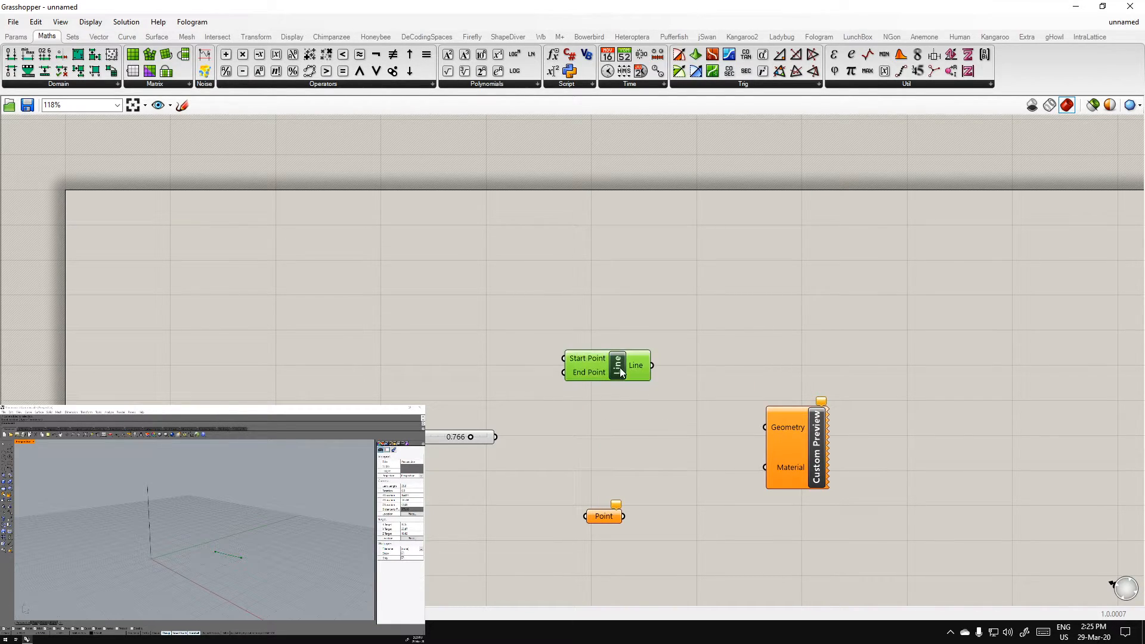
click(631, 318)
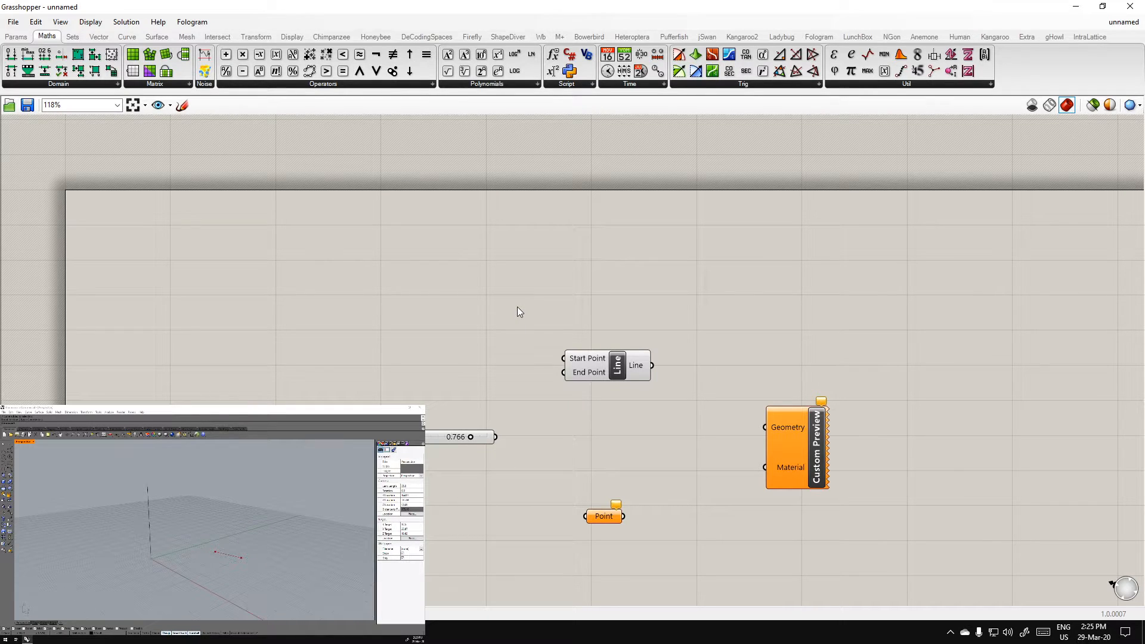
scroll(620, 300, up, 2)
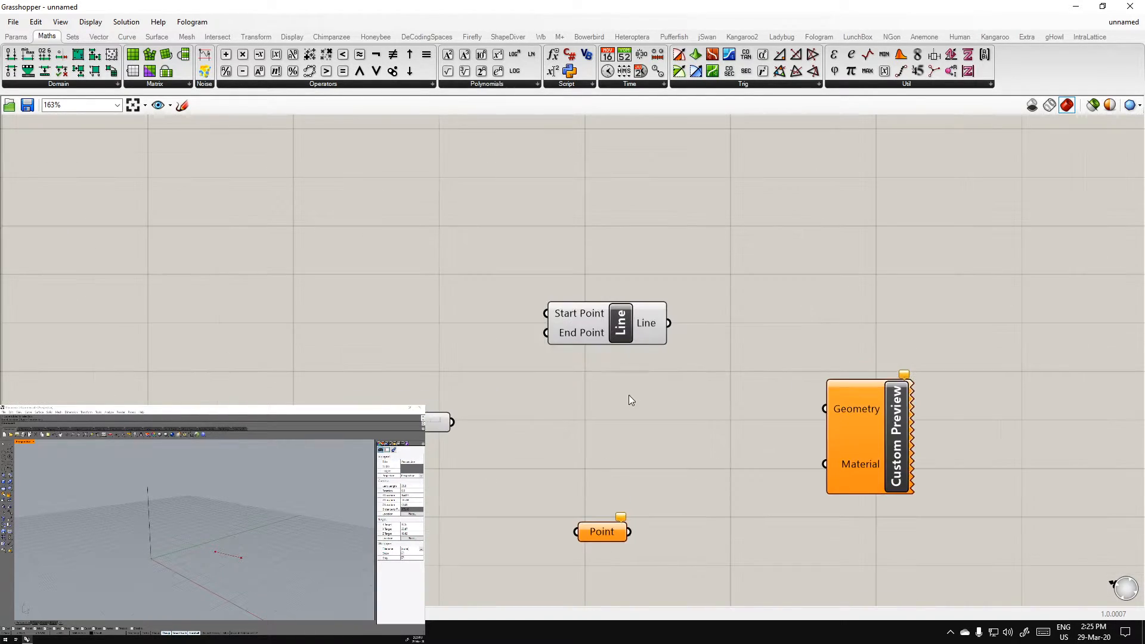
Move the Custom Preview component slightly up on the canvas and deselect it
drag(839, 443, 854, 419)
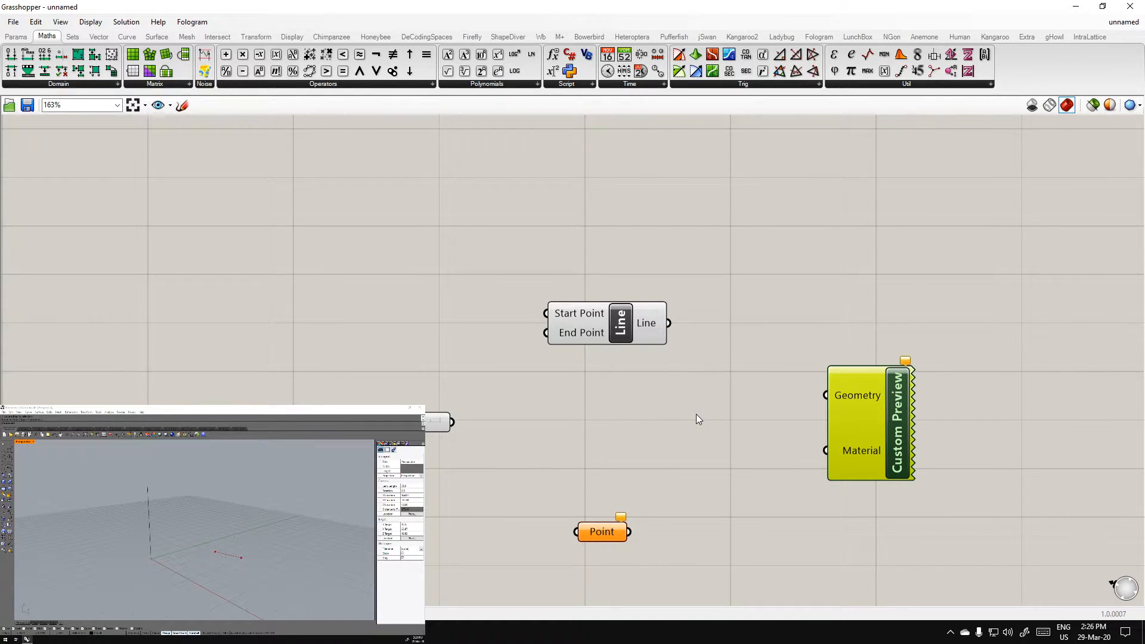
scroll(628, 412, down, 2)
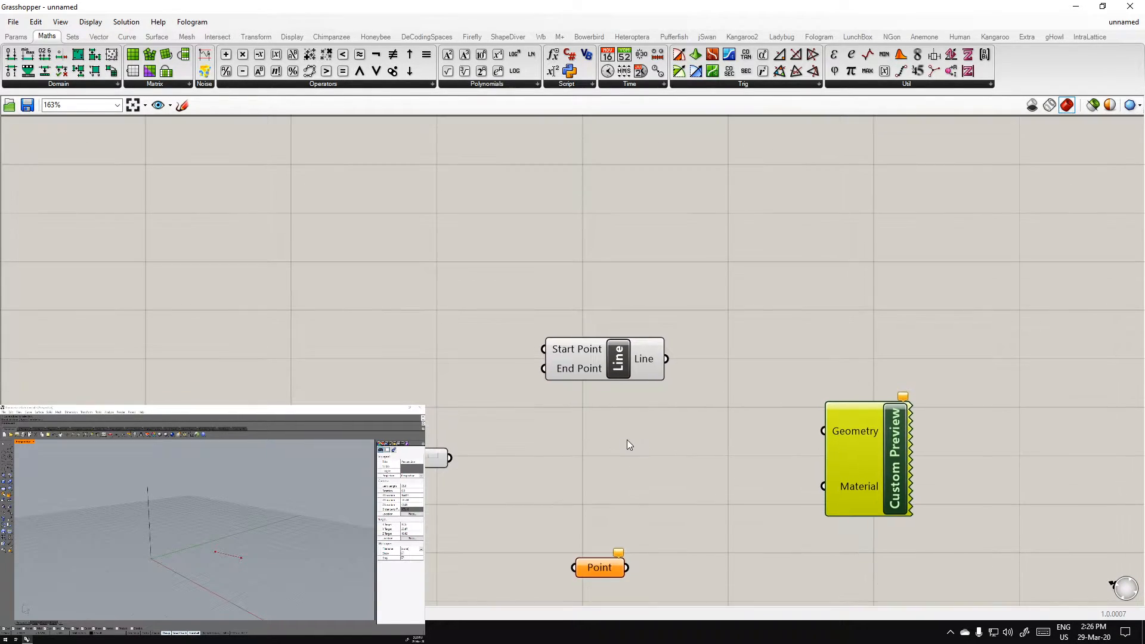
right_drag(640, 451, 634, 421)
click(407, 233)
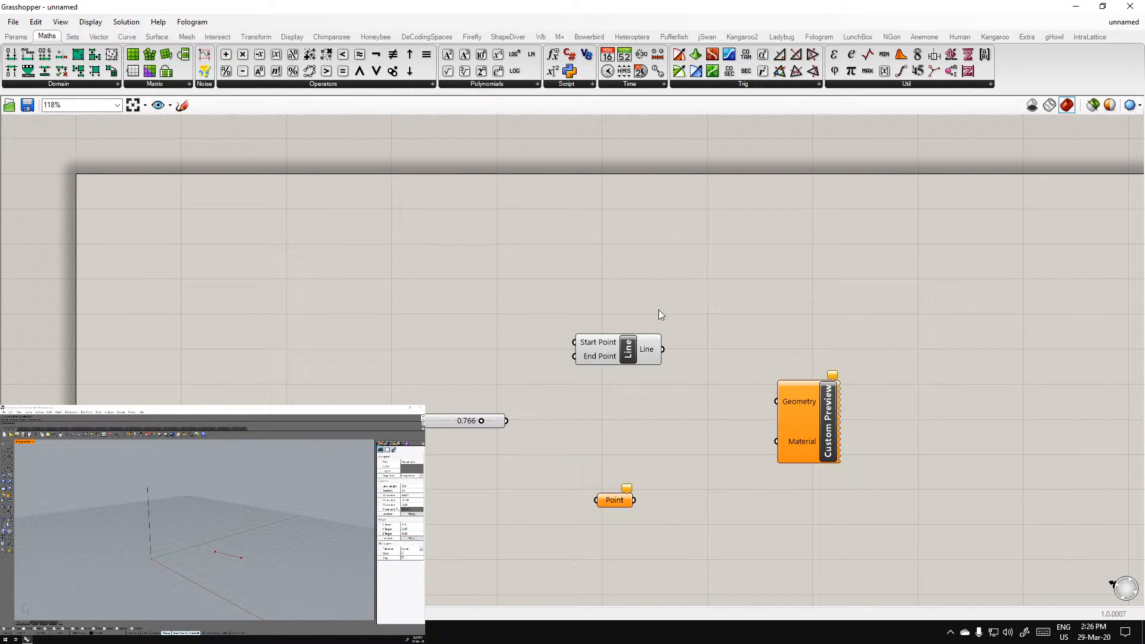
Delete the Line, Point, Number Slider and Custom Preview components from the canvas
scroll(590, 388, up, 3)
right_drag(633, 427, 650, 383)
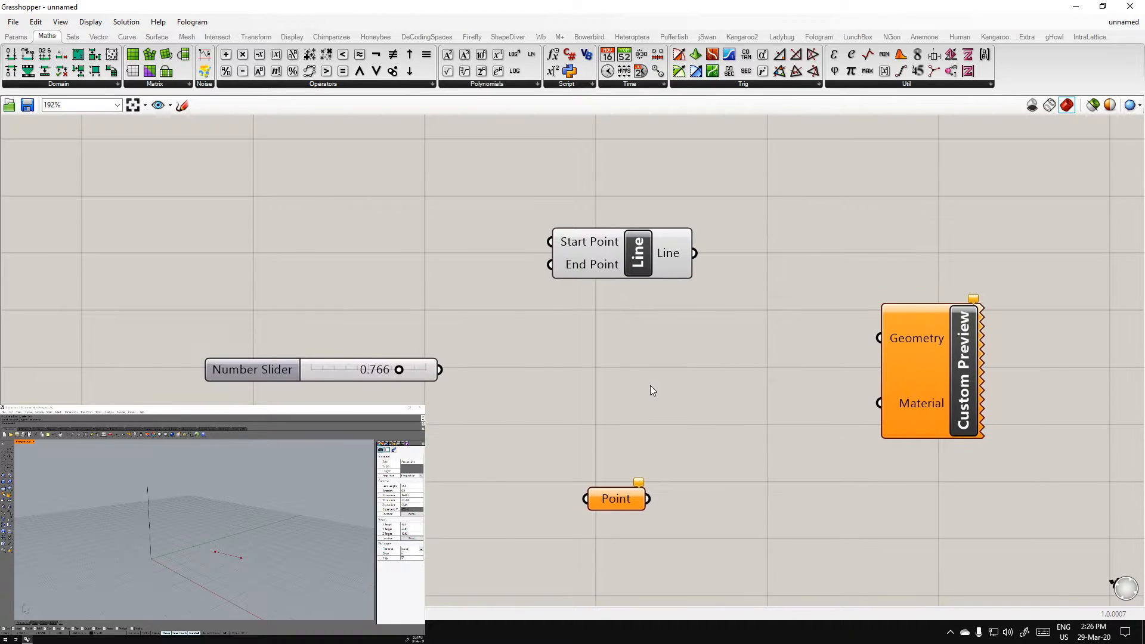
scroll(651, 392, down, 1)
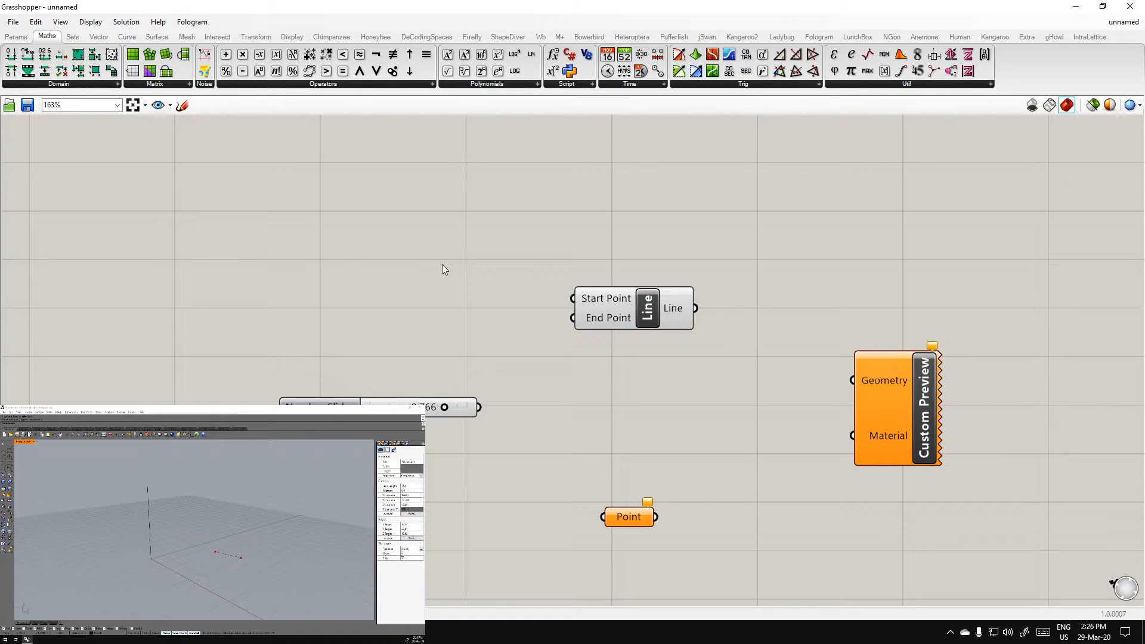
scroll(542, 323, down, 3)
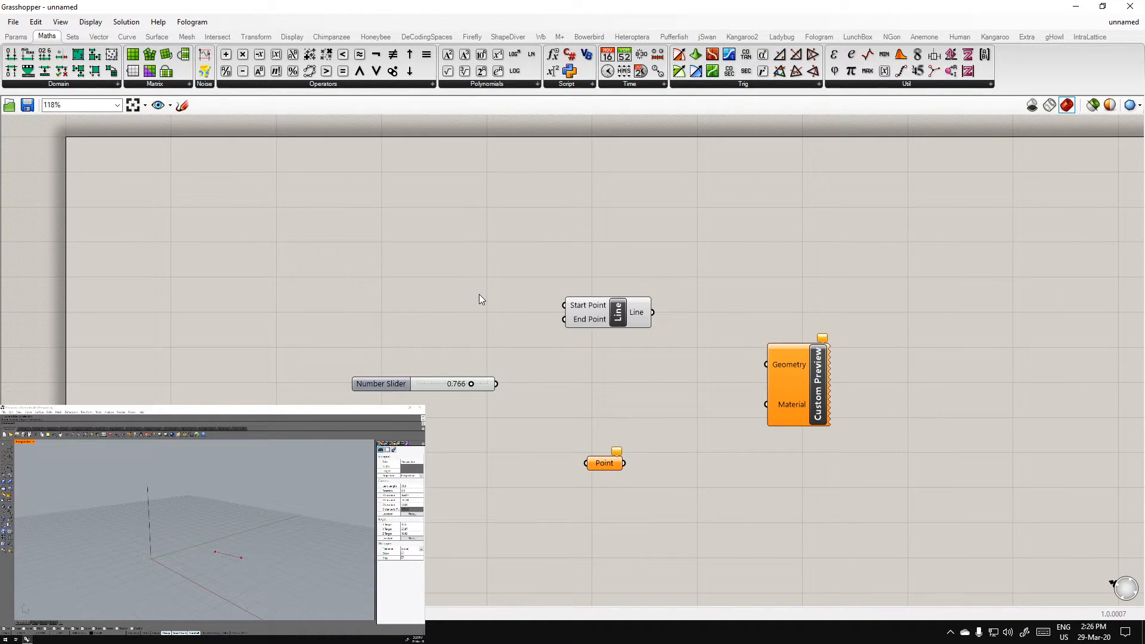
right_drag(471, 253, 507, 289)
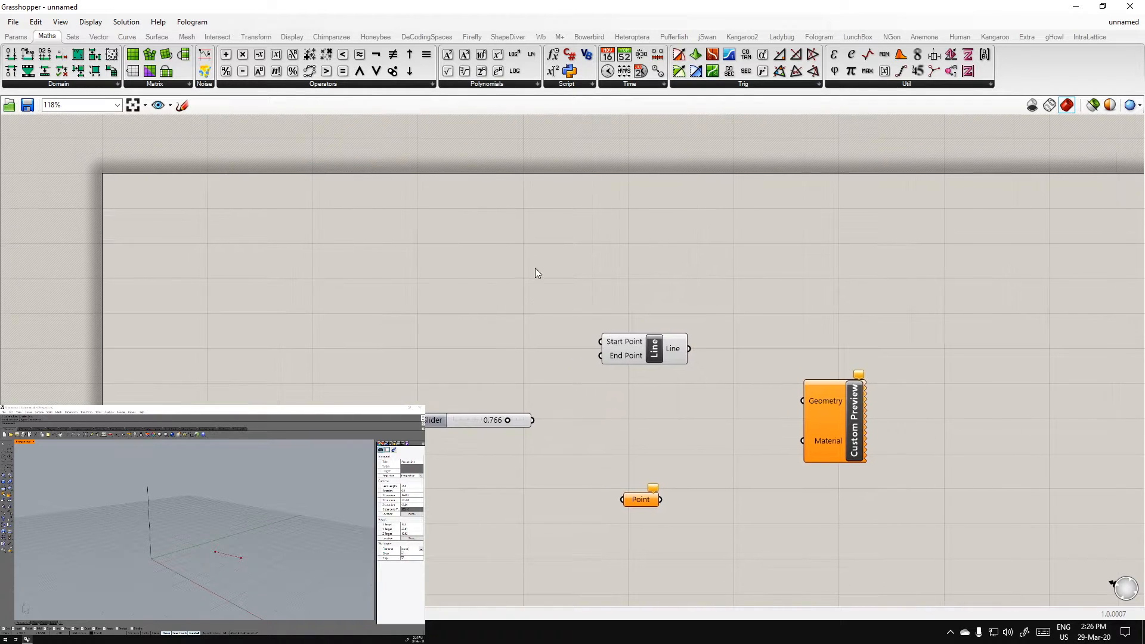
click(653, 344)
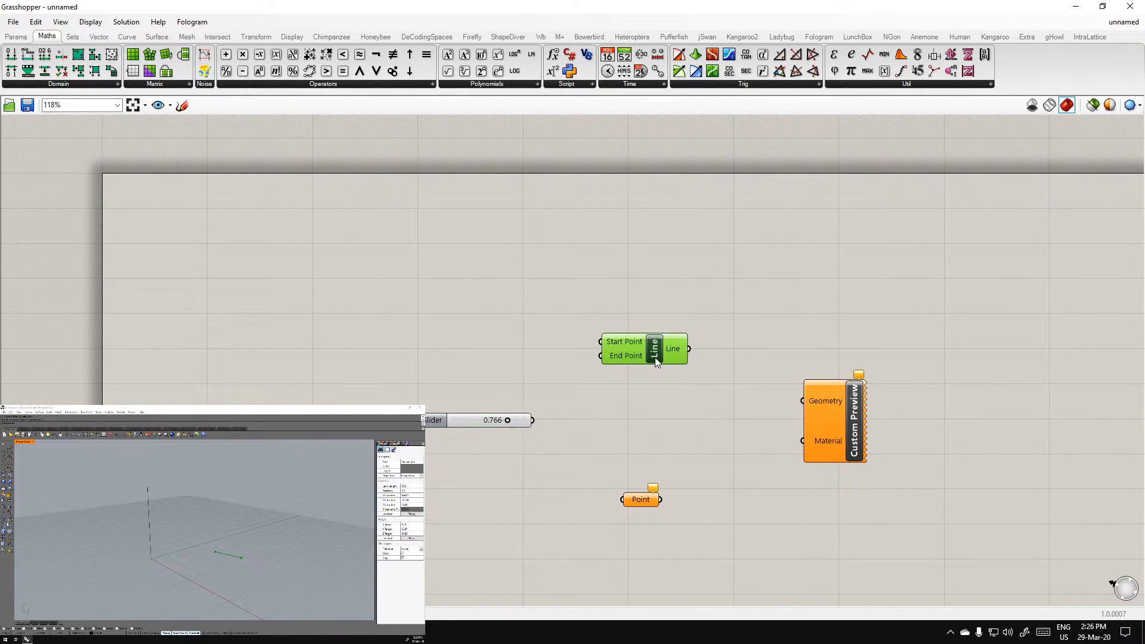
key(Delete)
click(652, 501)
key(Delete)
click(453, 421)
key(Delete)
click(835, 417)
key(Delete)
Delete the vertical line drawn in the Rhino viewport
scroll(466, 235, up, 1)
right_drag(151, 261, 410, 316)
scroll(466, 235, up, 1)
click(149, 522)
key(Delete)
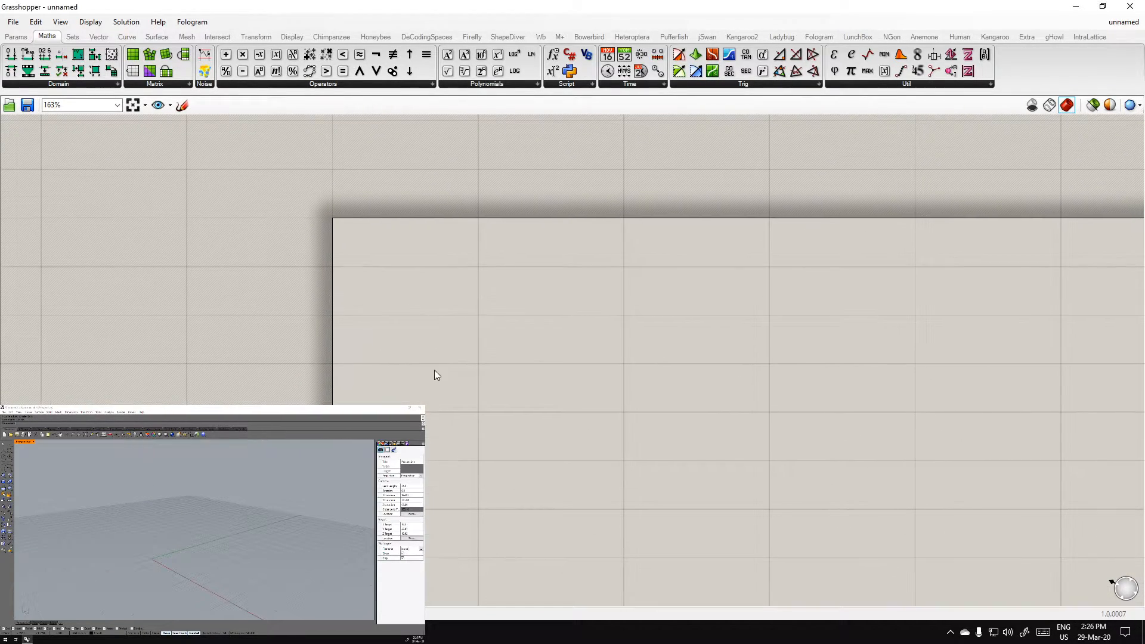
Search the Grasshopper components for "box" and close the search without placing anything
double_click(433, 308)
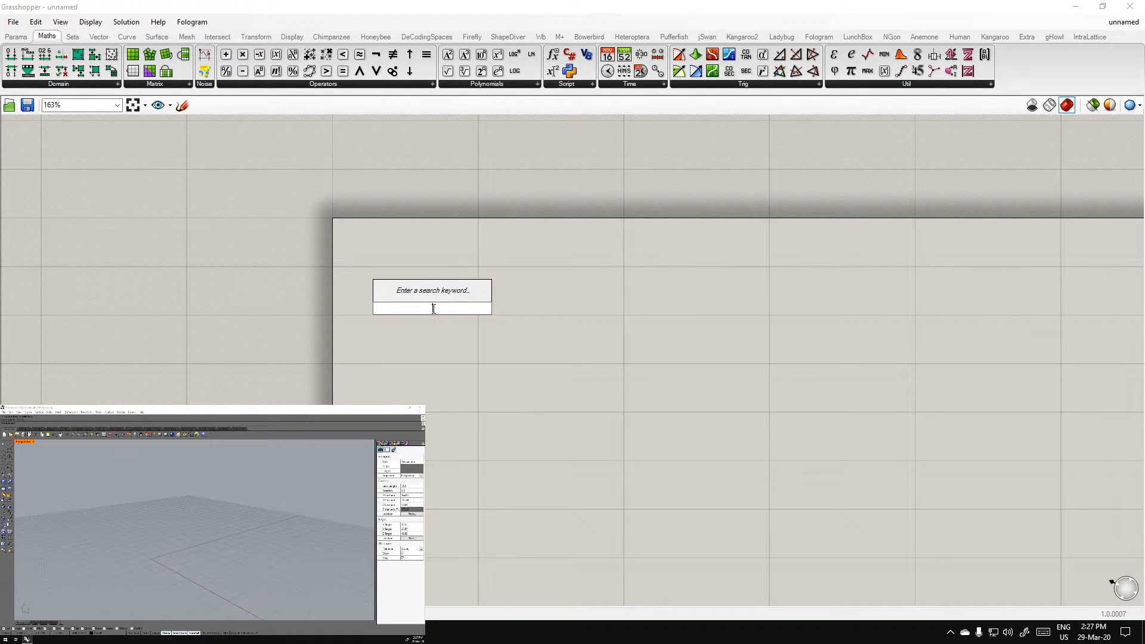
text(box)
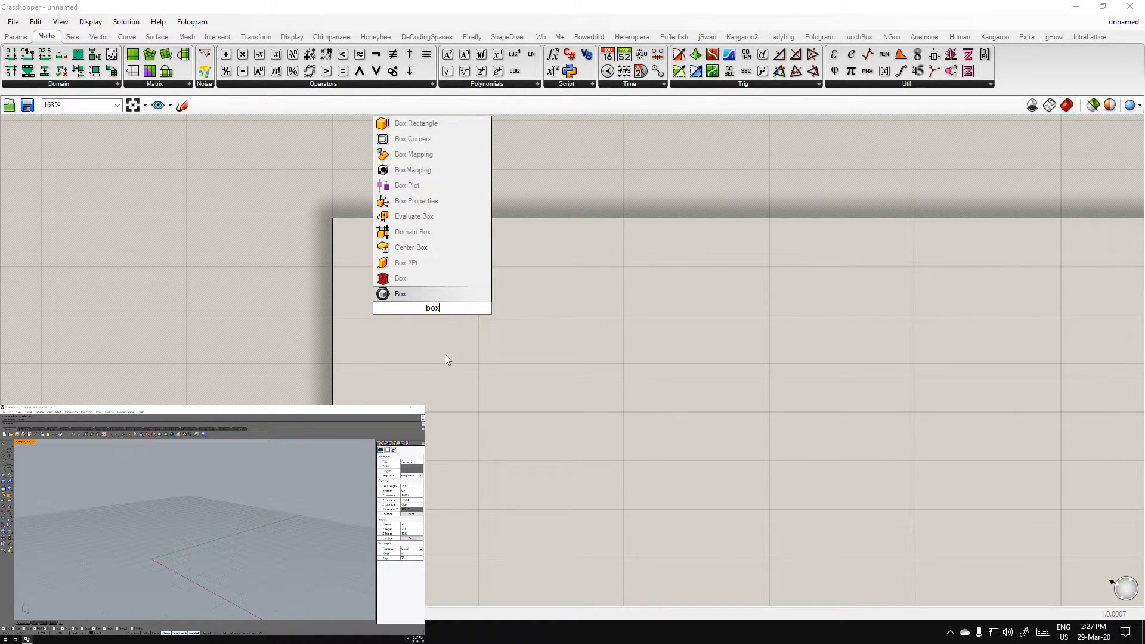
click(508, 402)
double_click(446, 300)
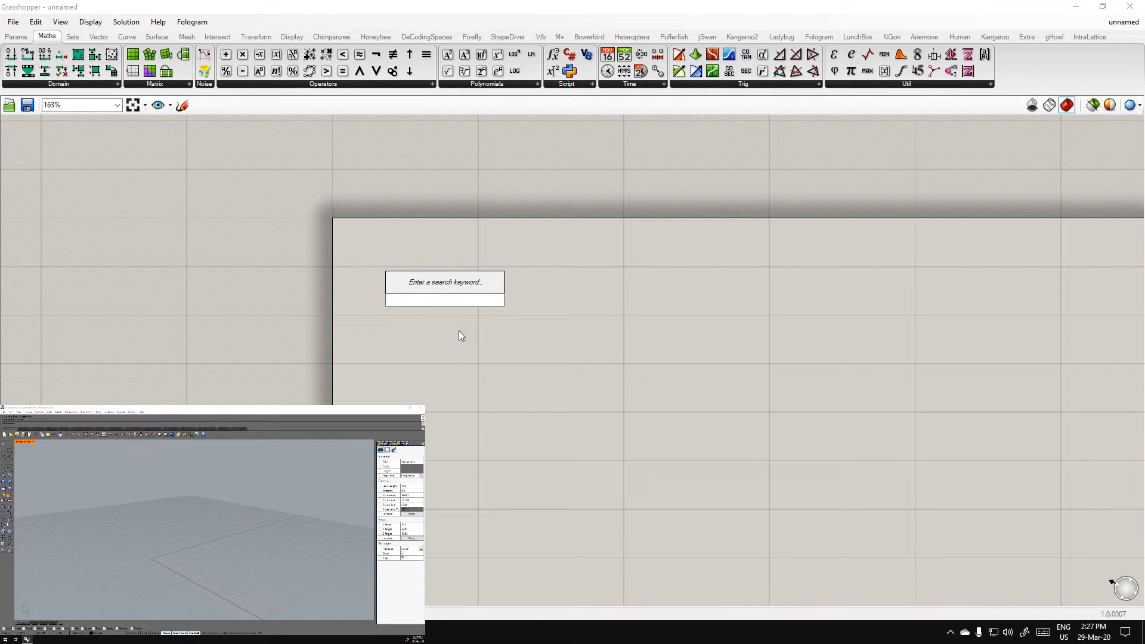
scroll(259, 212, down, 3)
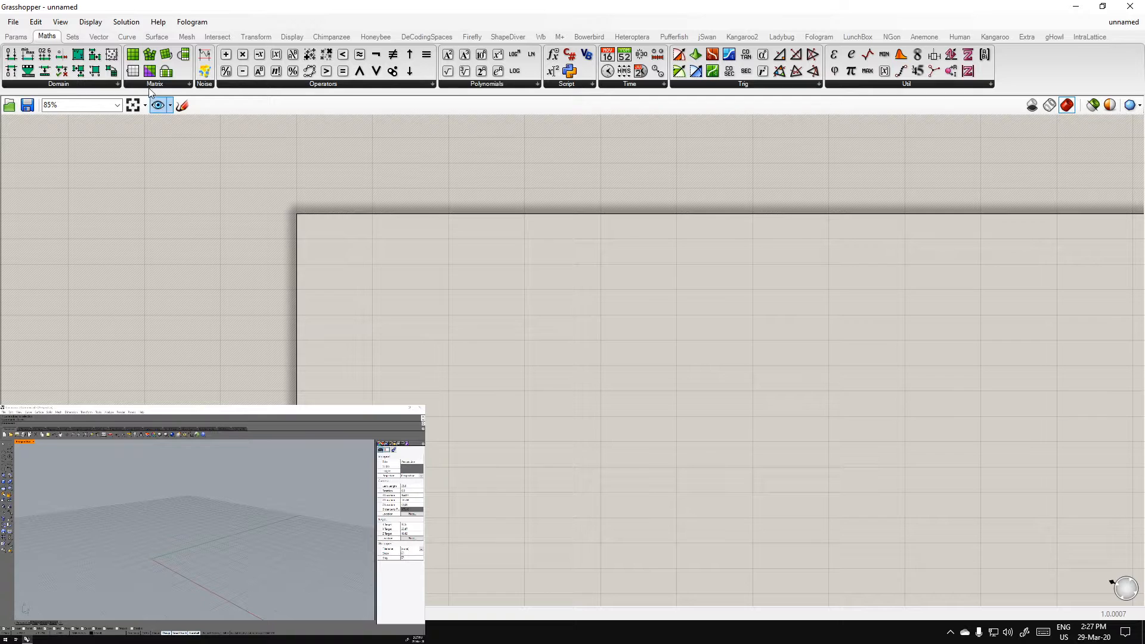
Look through the parameter and surface component categories, and try component searches for "box" and "line"
click(16, 36)
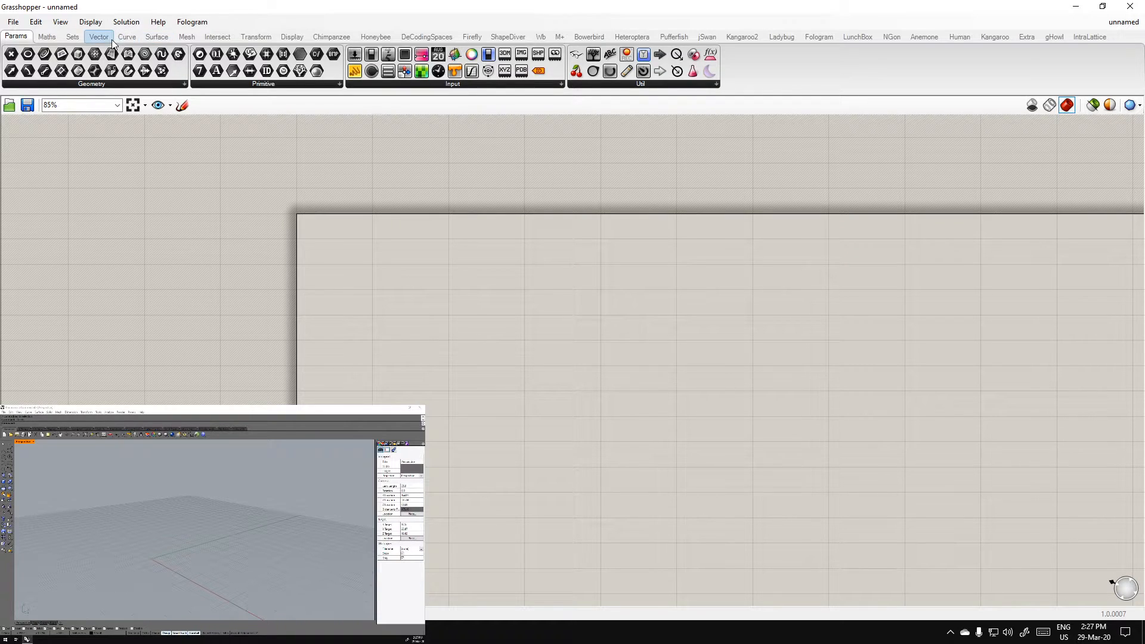
click(156, 37)
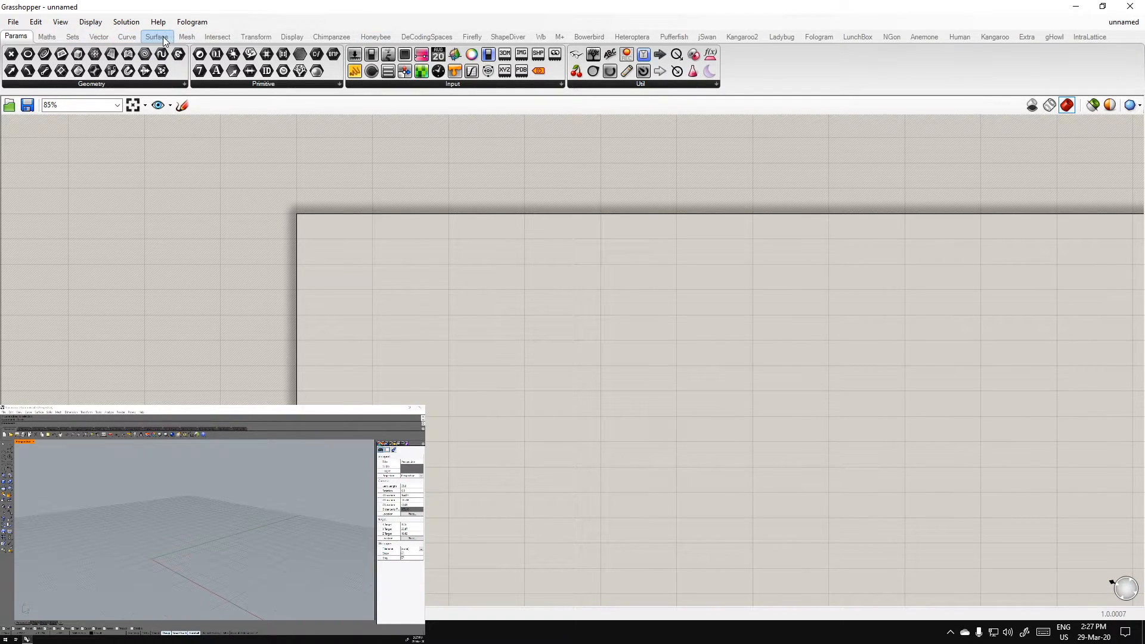
double_click(397, 272)
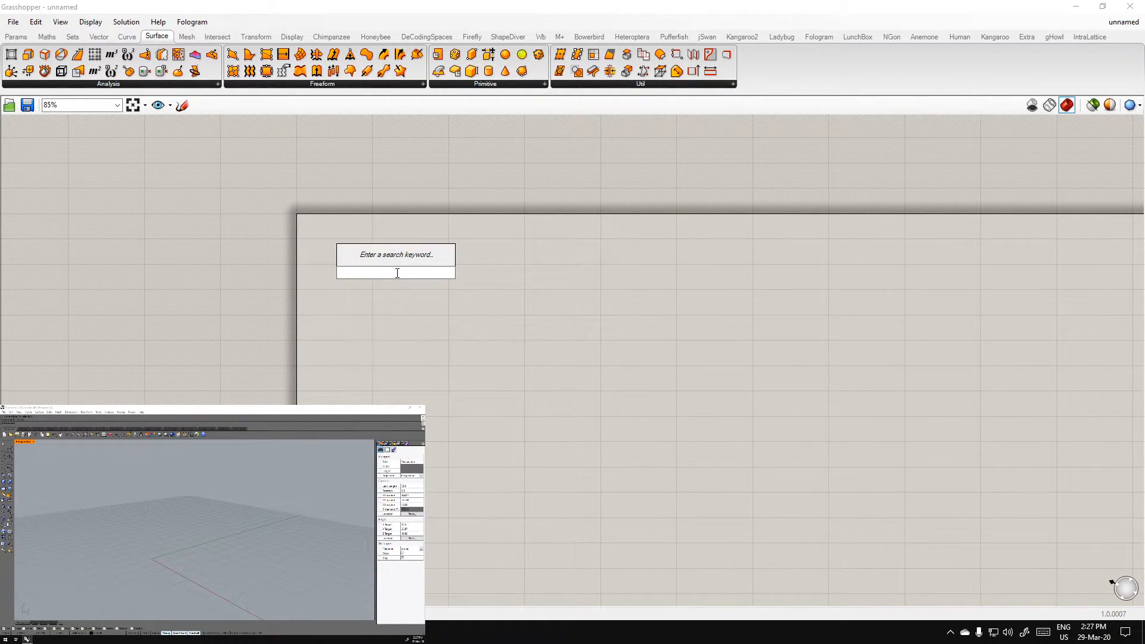
text(box)
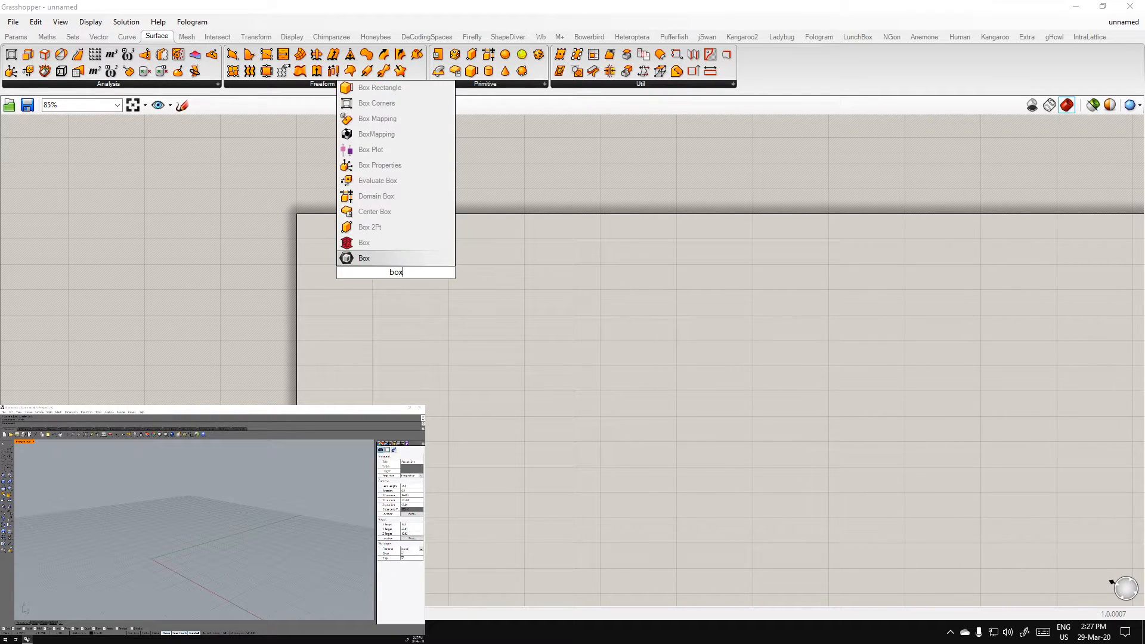
key(BackSpace)
key(BackSpace)
key(BackSpace)
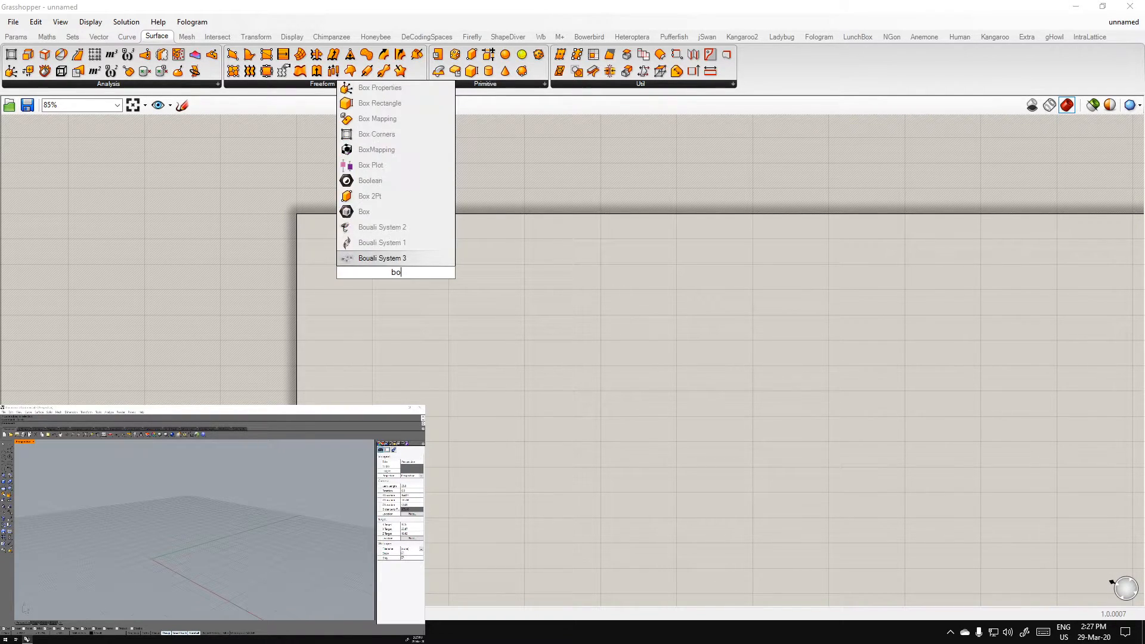
text(box)
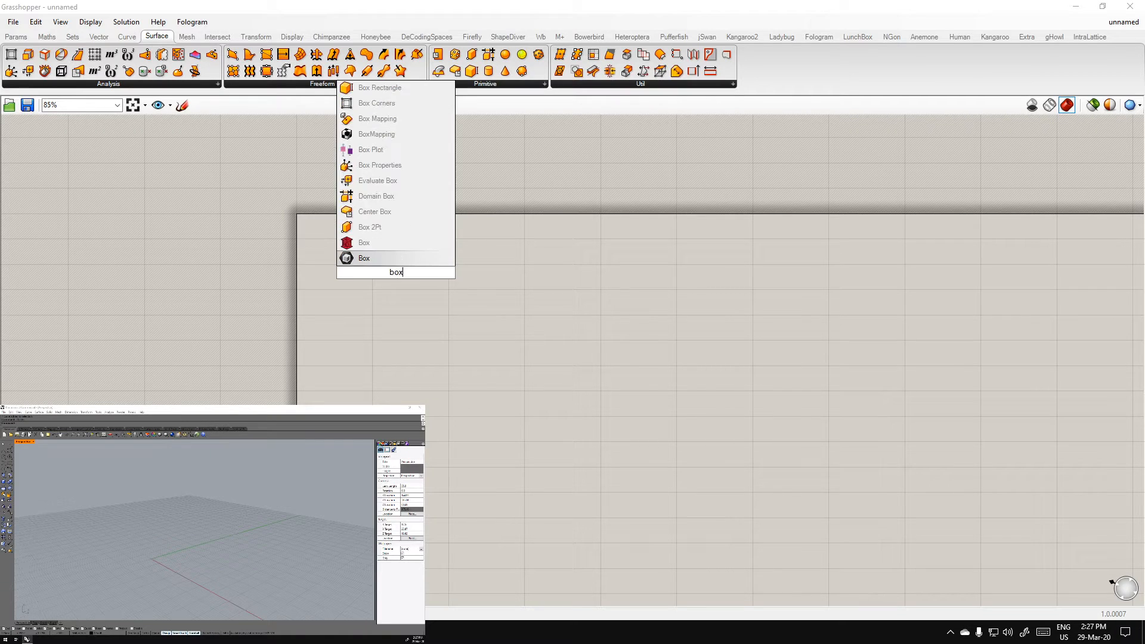
key(BackSpace)
key(BackSpace)
key(BackSpace)
text(line)
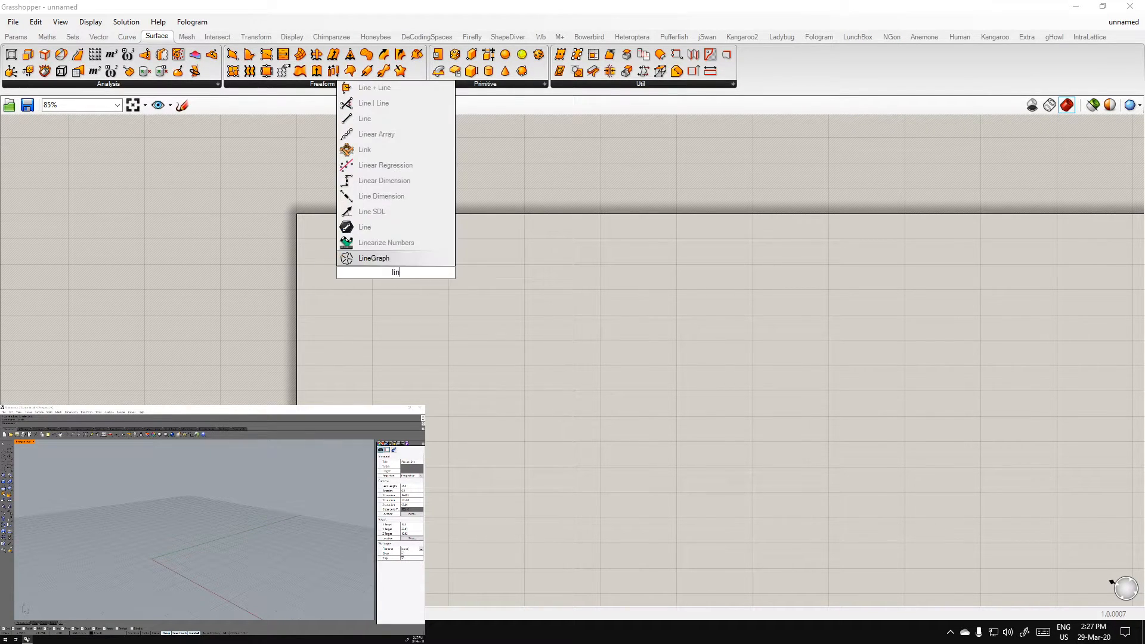
key(BackSpace)
key(BackSpace)
key(BackSpace)
key(BackSpace)
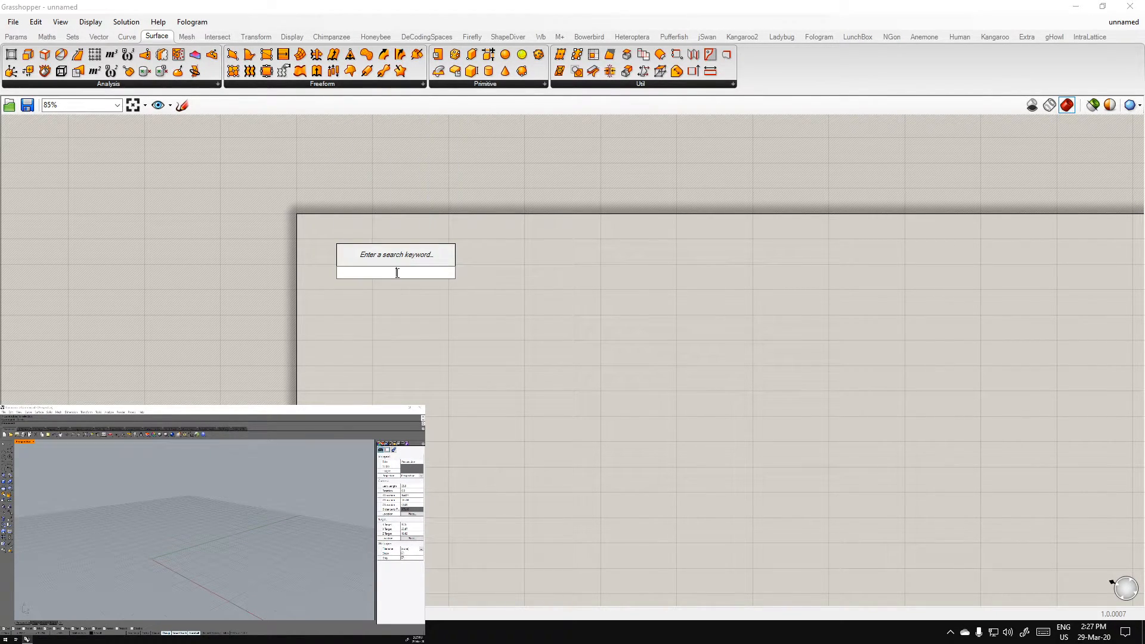
Search for "box", place the Center Box component on the canvas and frame its preview in the Rhino viewport
text(box)
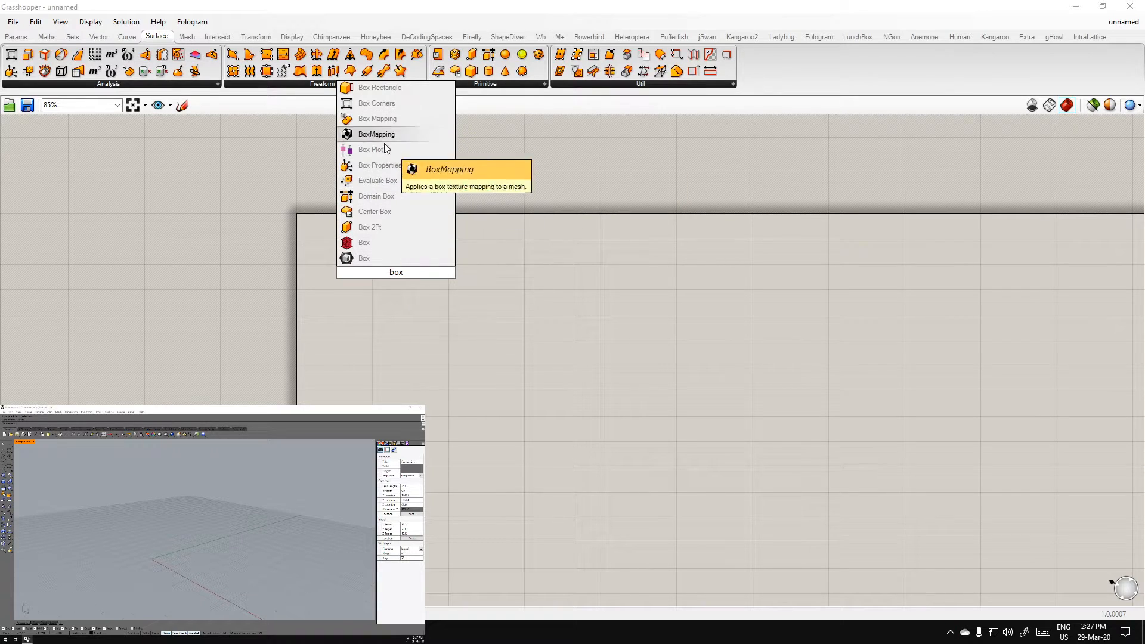
click(373, 211)
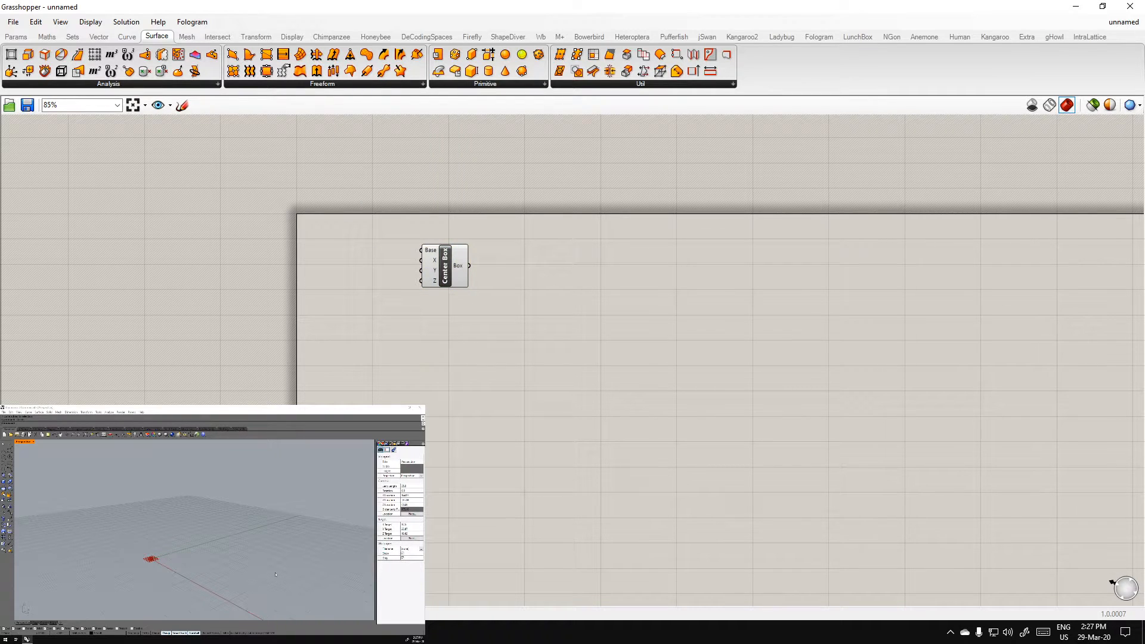
scroll(135, 563, up, 6)
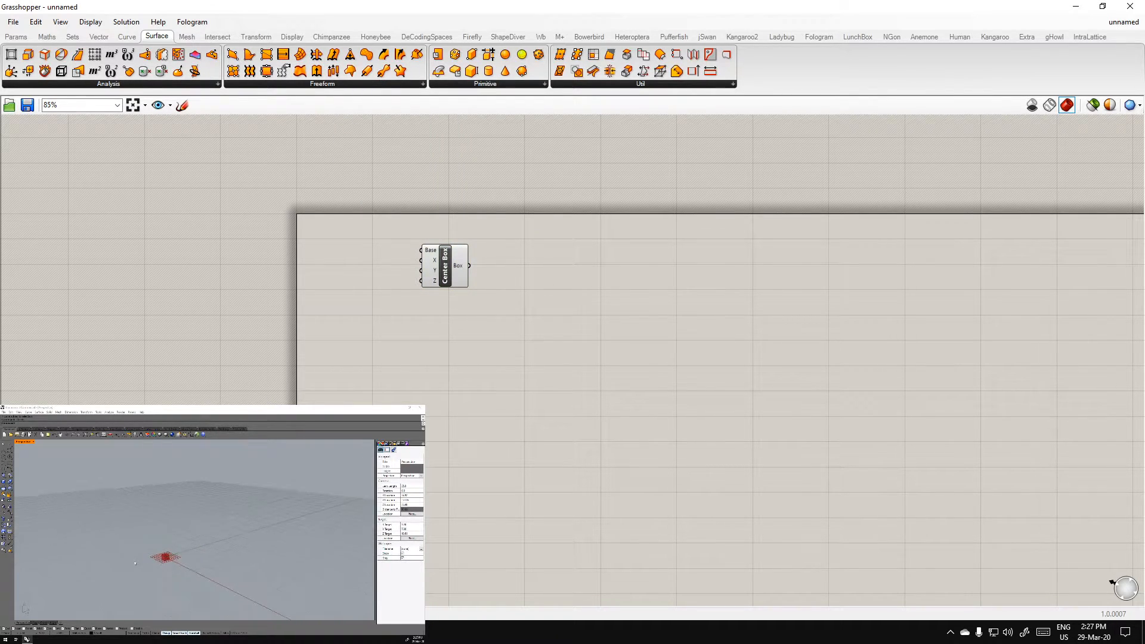
scroll(173, 503, up, 5)
right_drag(175, 504, 195, 531)
scroll(195, 530, up, 2)
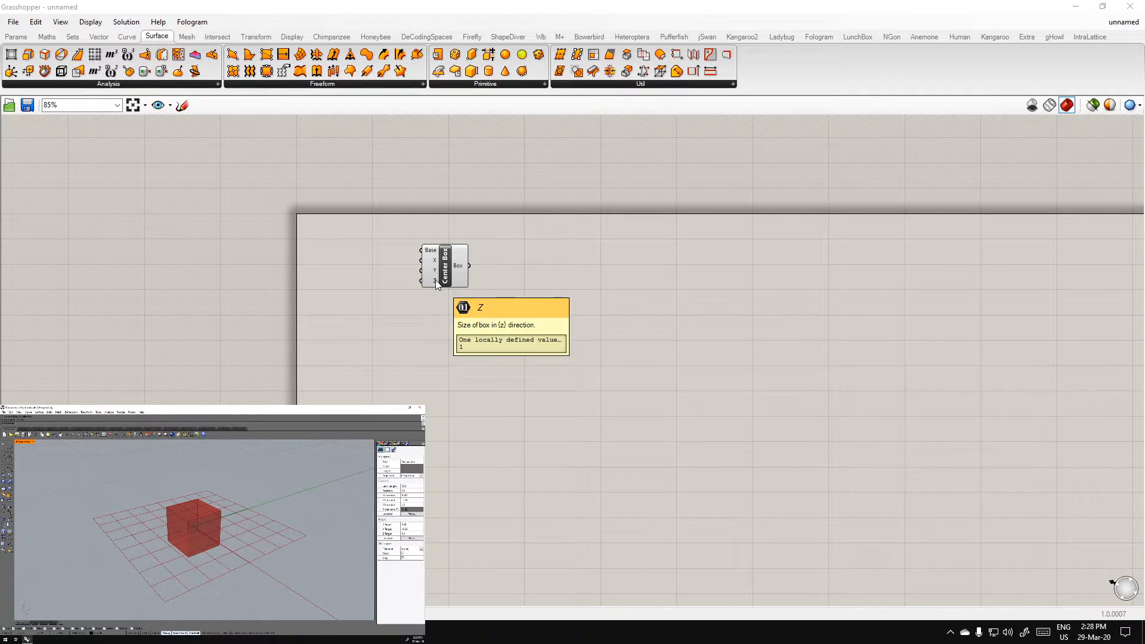
Move the Center Box component down and to the right on the canvas, leaving free space beside its inputs, and deselect it
scroll(436, 280, up, 3)
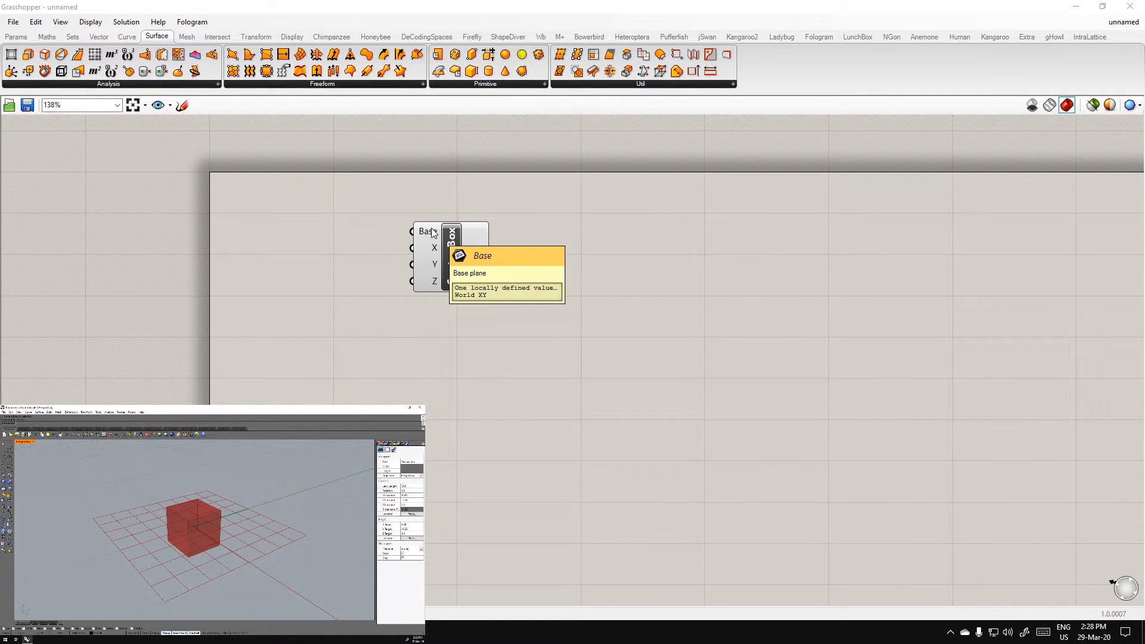
drag(433, 233, 520, 300)
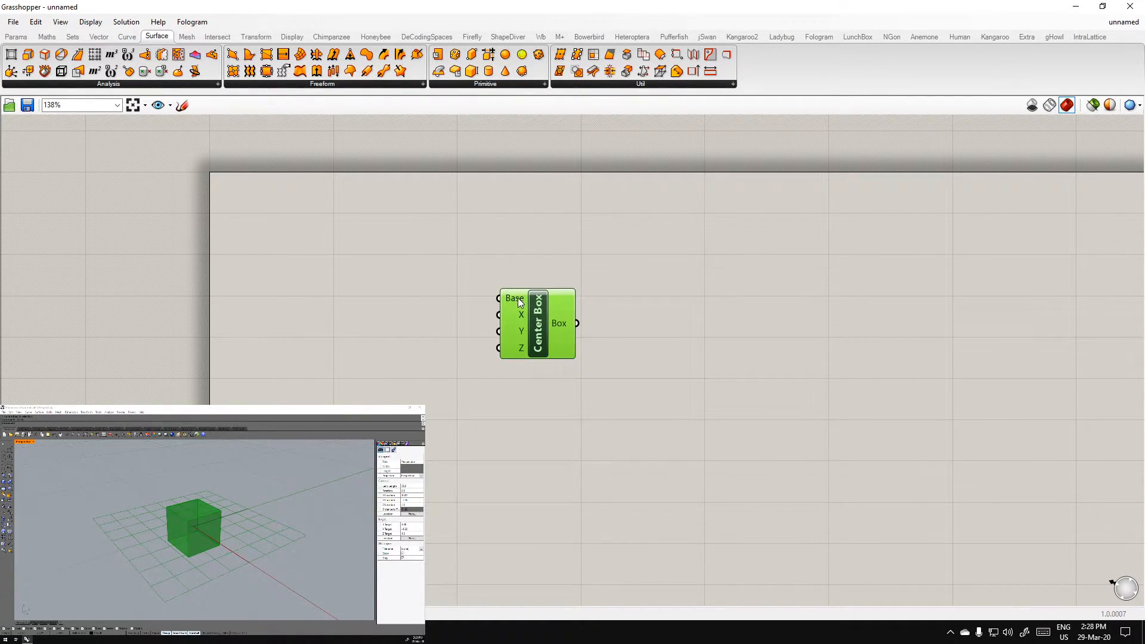
click(300, 334)
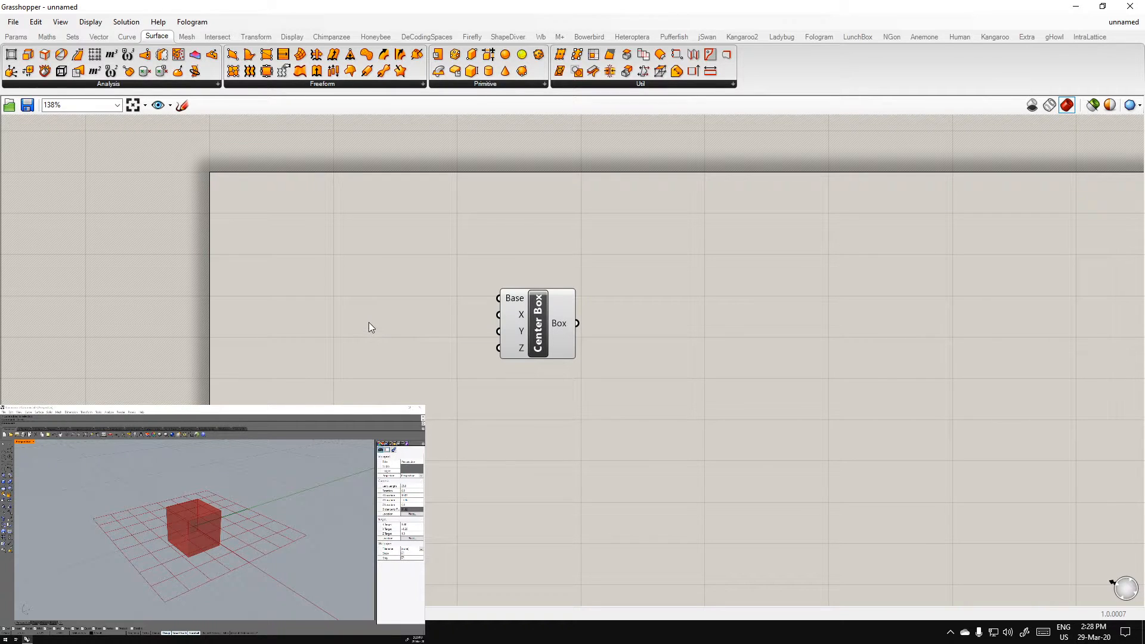
right_drag(408, 268, 442, 303)
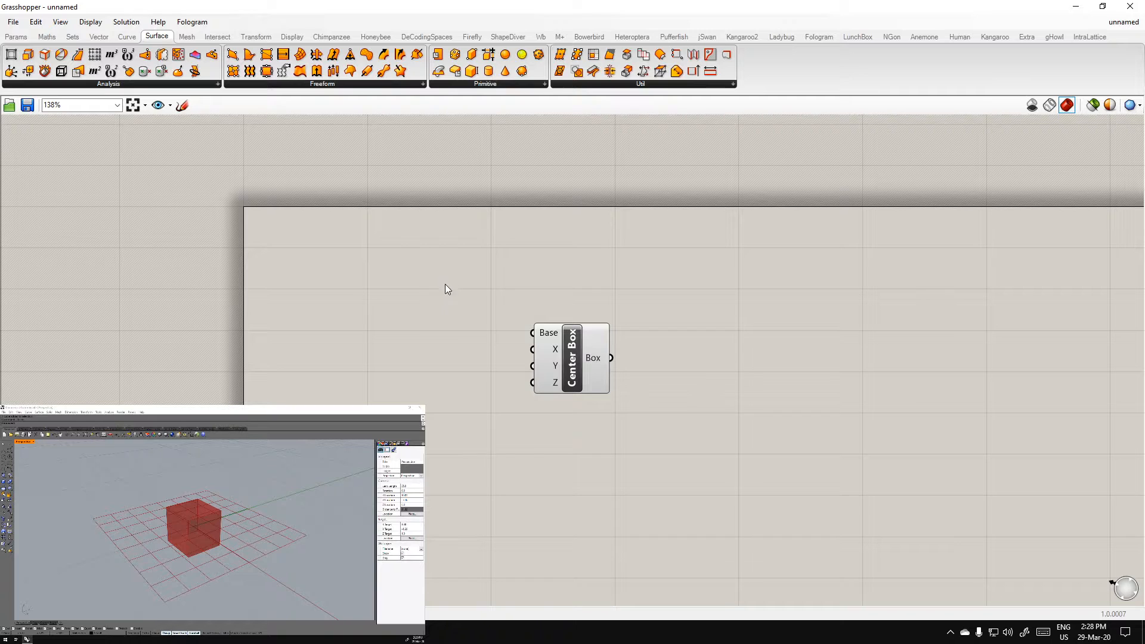
right_click(451, 350)
right_drag(302, 323, 377, 309)
scroll(232, 513, down, 7)
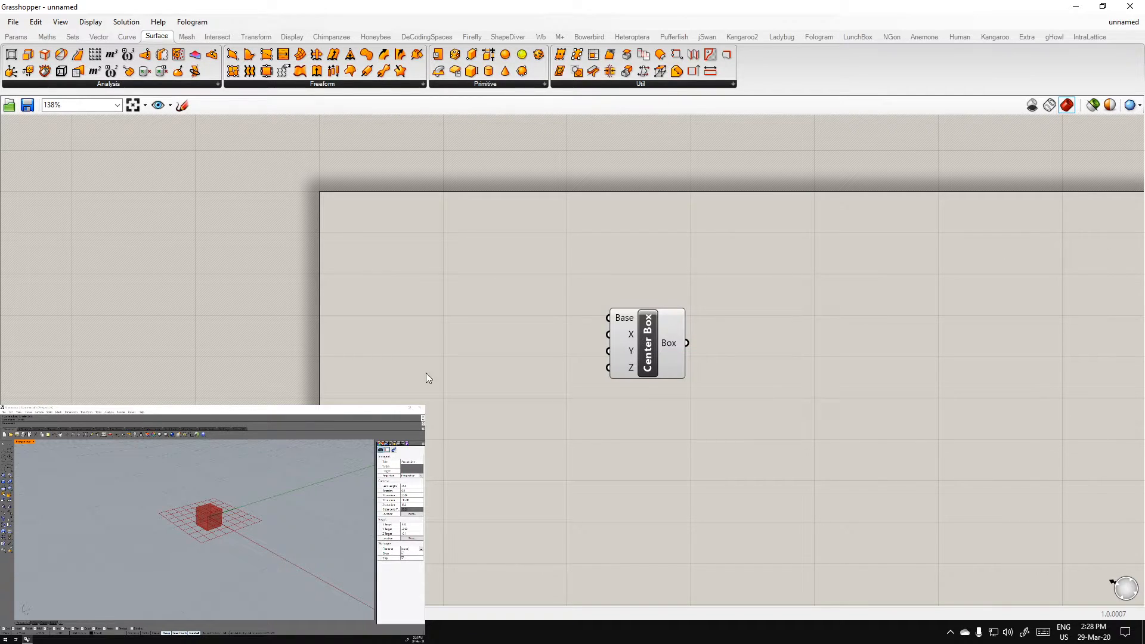
Create three Number Sliders with values 10, 15 and 30, stacked on the input side of the Center Box component
double_click(409, 340)
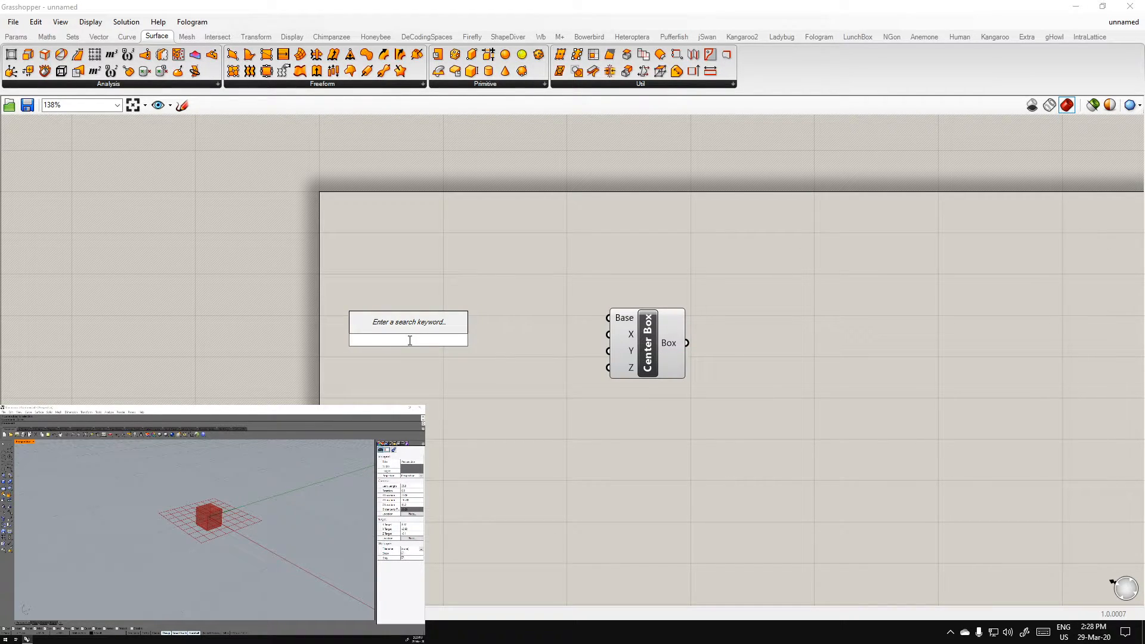
text(10)
key(Return)
double_click(393, 419)
text(10)
key(Return)
double_click(389, 490)
text(20)
key(Return)
drag(360, 425, 381, 372)
drag(450, 490, 474, 394)
Create a Number Slider with the value 46 above the others and delete it again
double_click(479, 255)
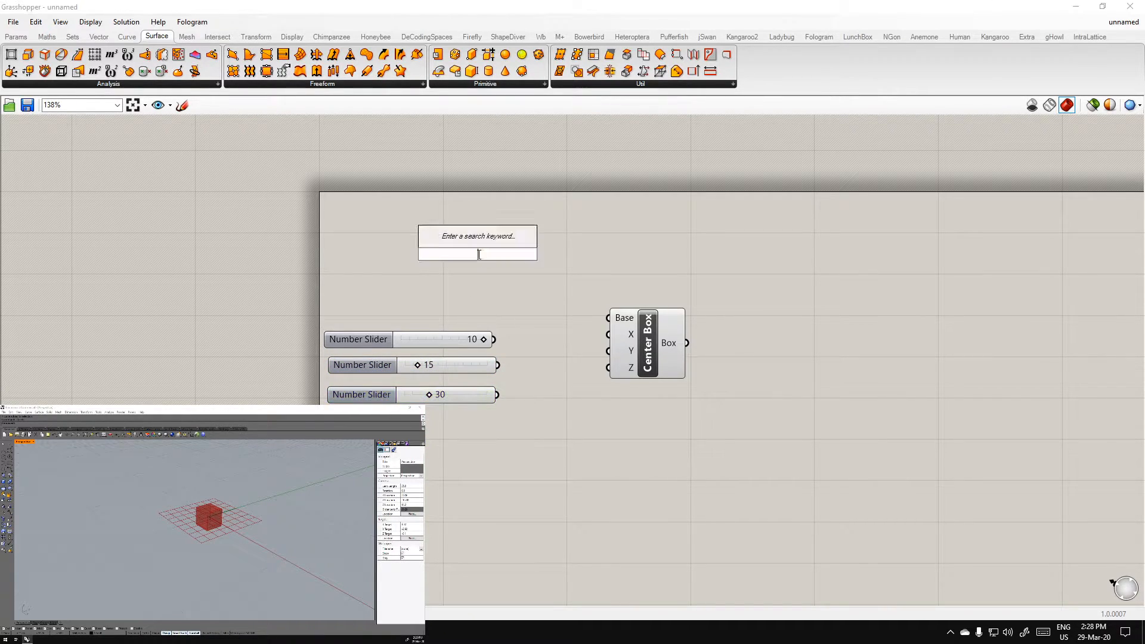
text(46)
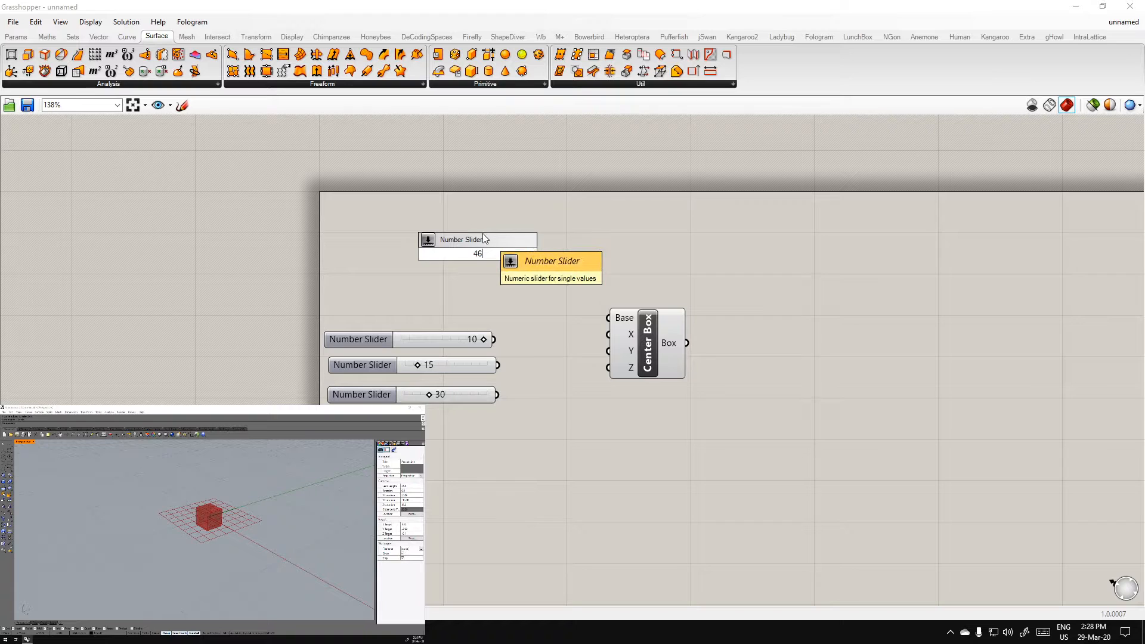
click(437, 244)
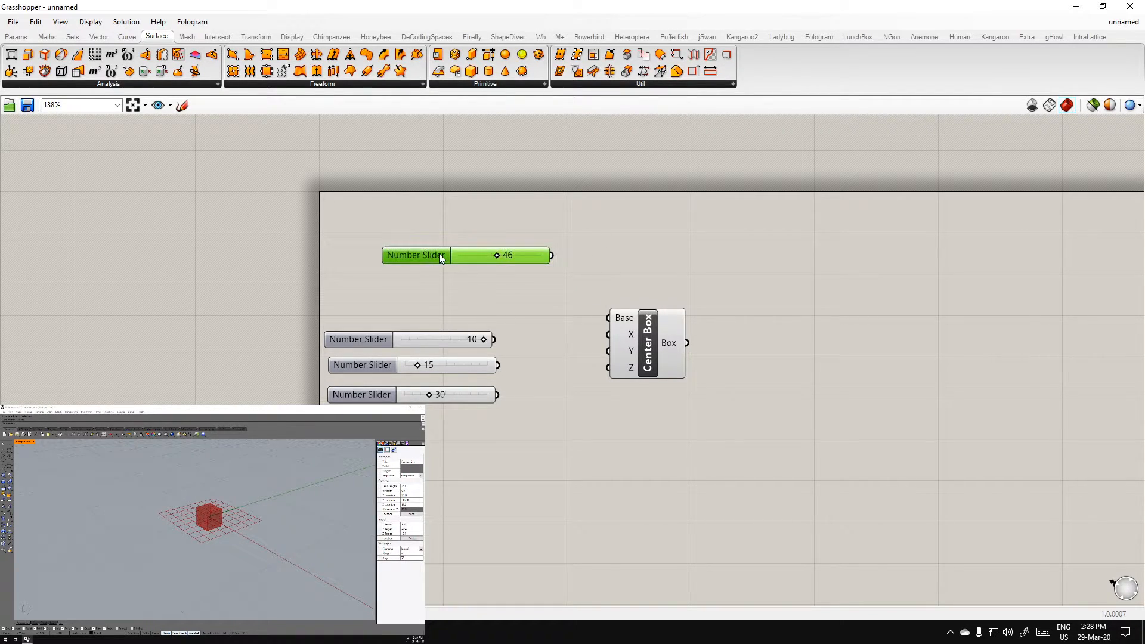
key(Delete)
Place a Number Slider from the Input group of the parameter components on the canvas and delete it again
click(17, 36)
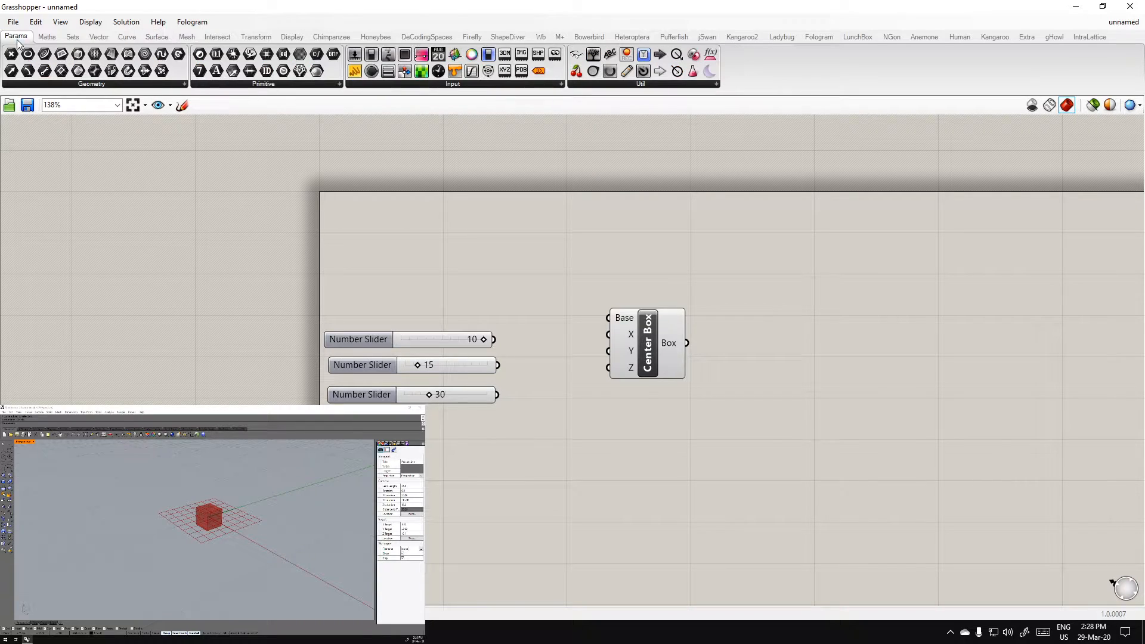
click(459, 84)
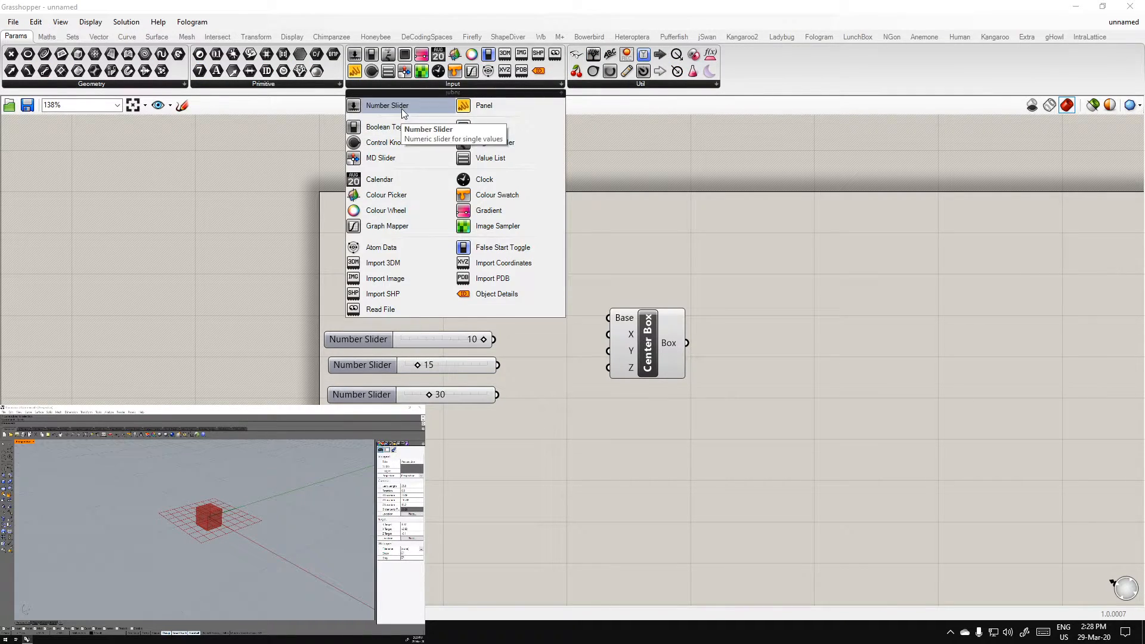
drag(406, 108, 468, 231)
key(Delete)
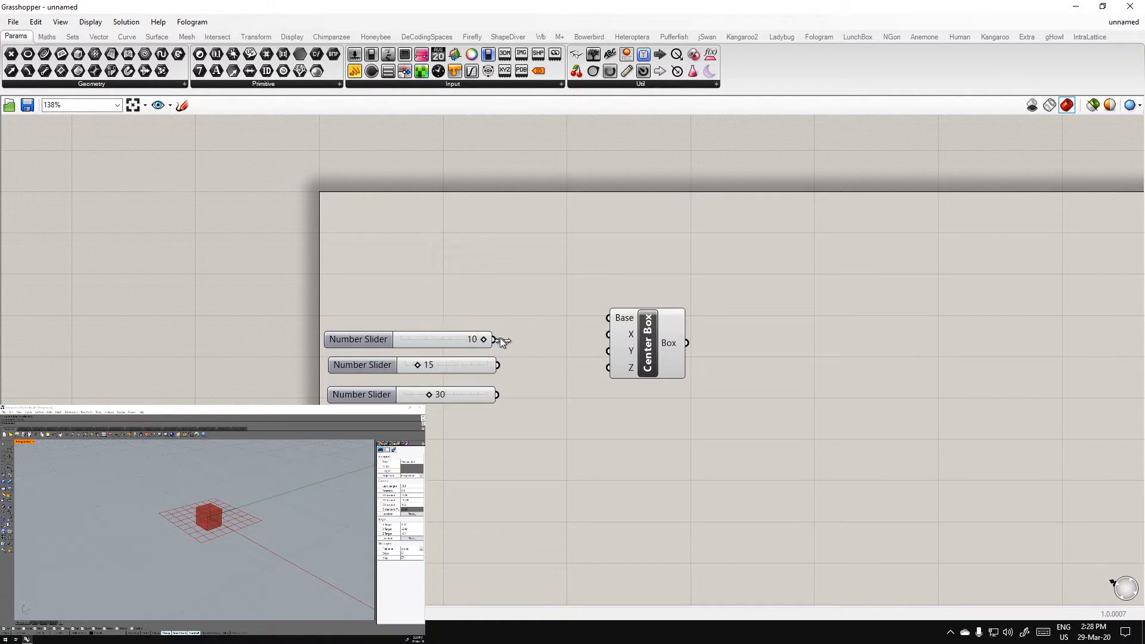
Align the first and third Number Sliders with the middle one so the three form a neat column
drag(409, 335, 413, 331)
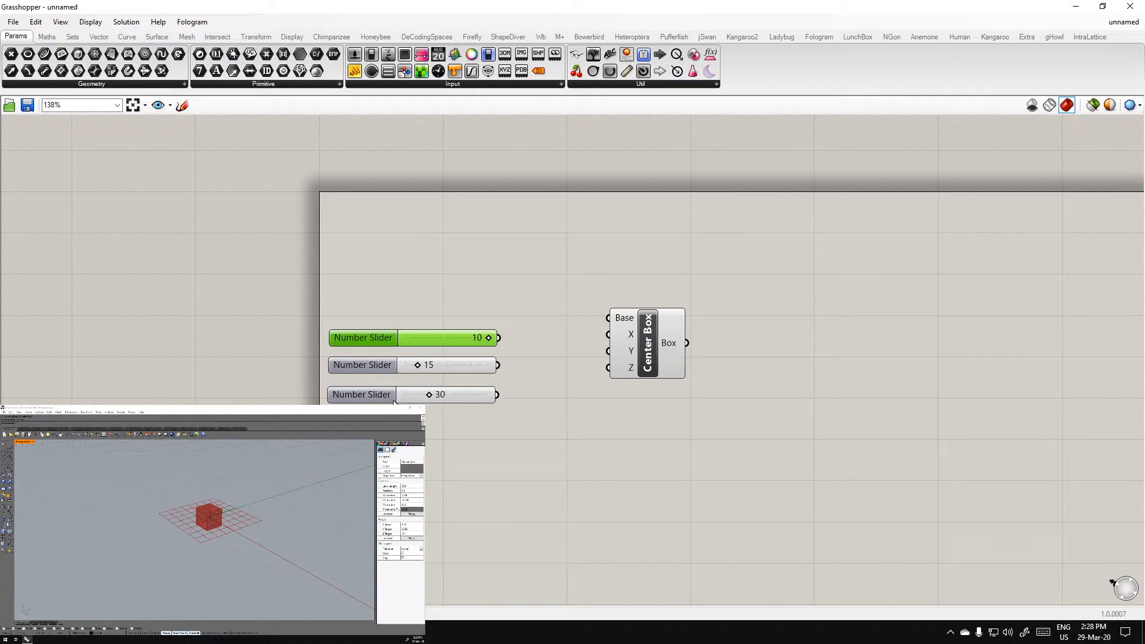
click(541, 458)
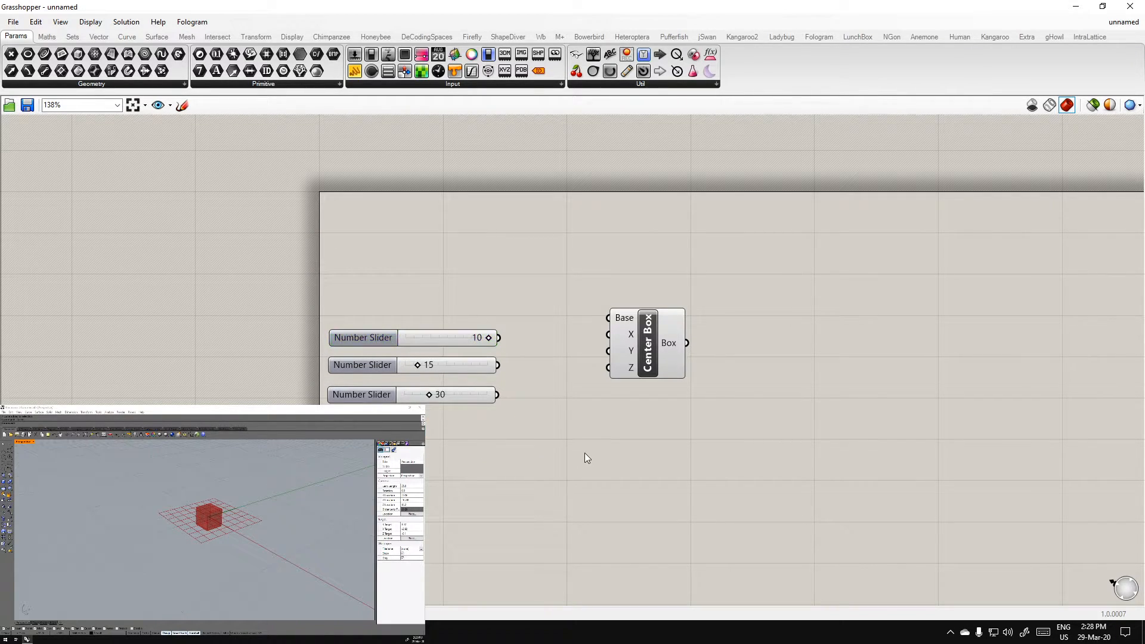
scroll(548, 349, up, 1)
scroll(544, 405, up, 1)
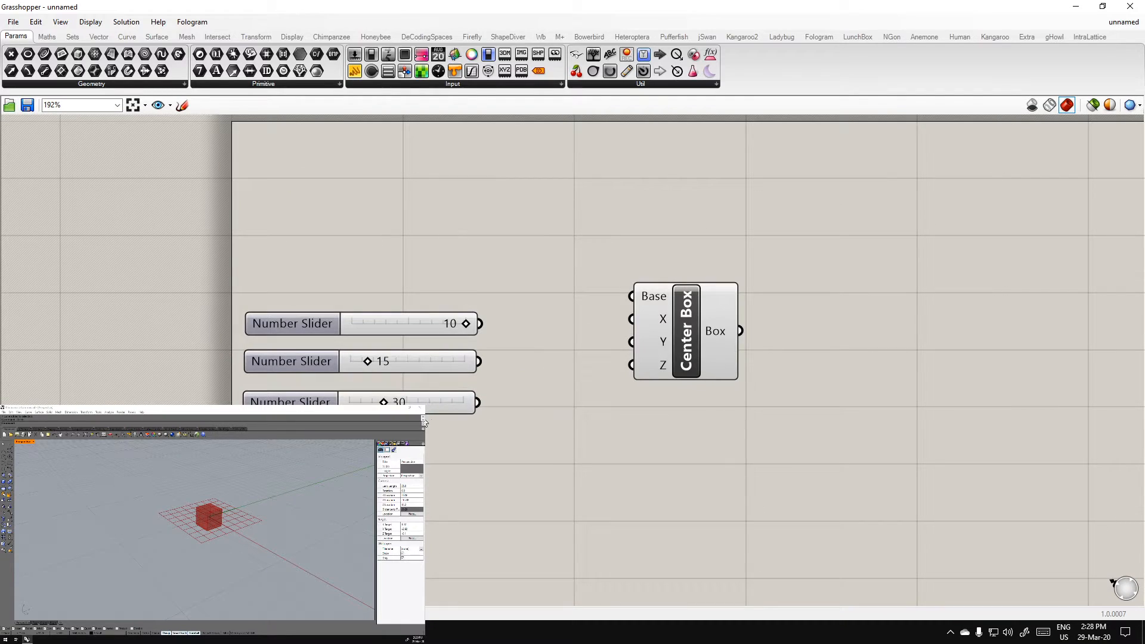
drag(438, 407, 437, 406)
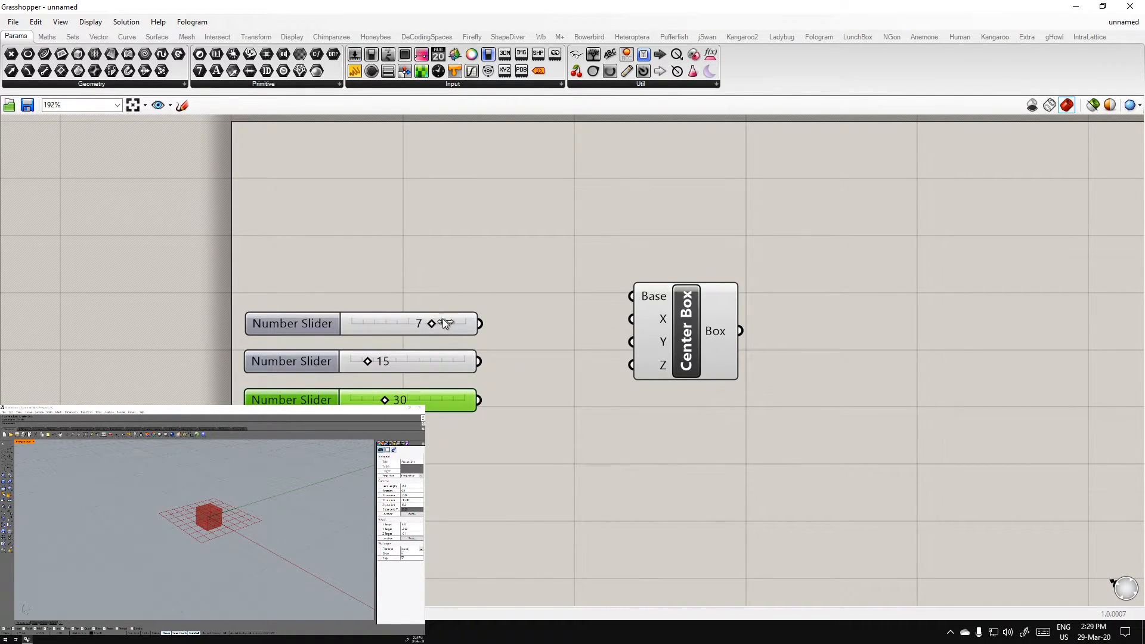
Set the first Number Slider to 10 and the second one to 15
drag(435, 323, 466, 323)
double_click(433, 362)
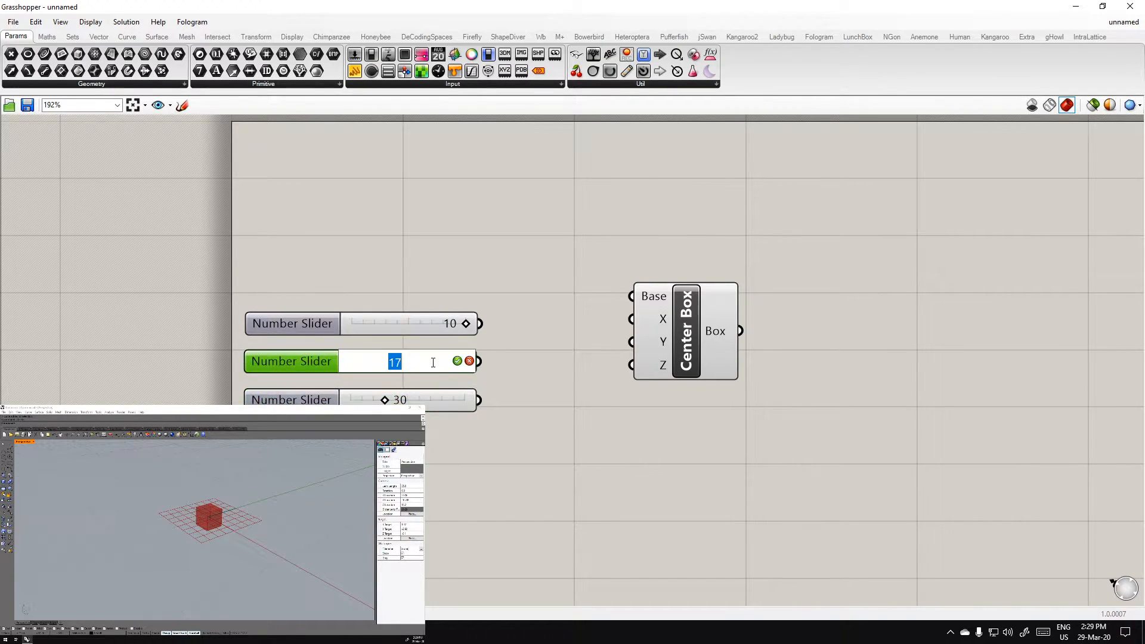
text(15)
key(Return)
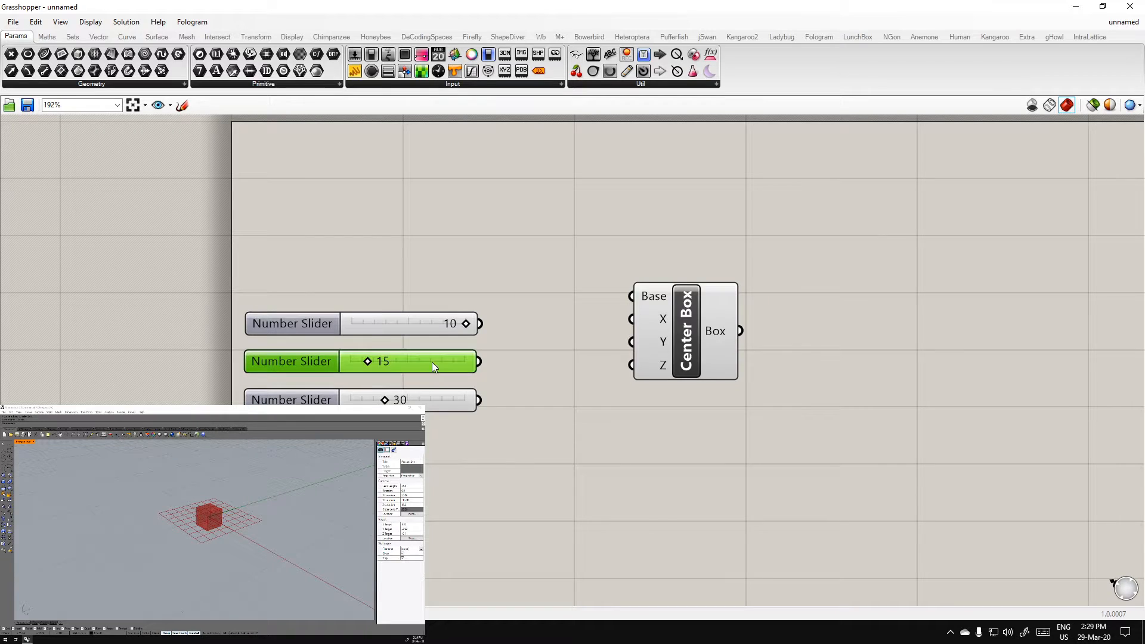
Deselect the second slider and move the Center Box component slightly down to line up with the three sliders
scroll(366, 360, up, 4)
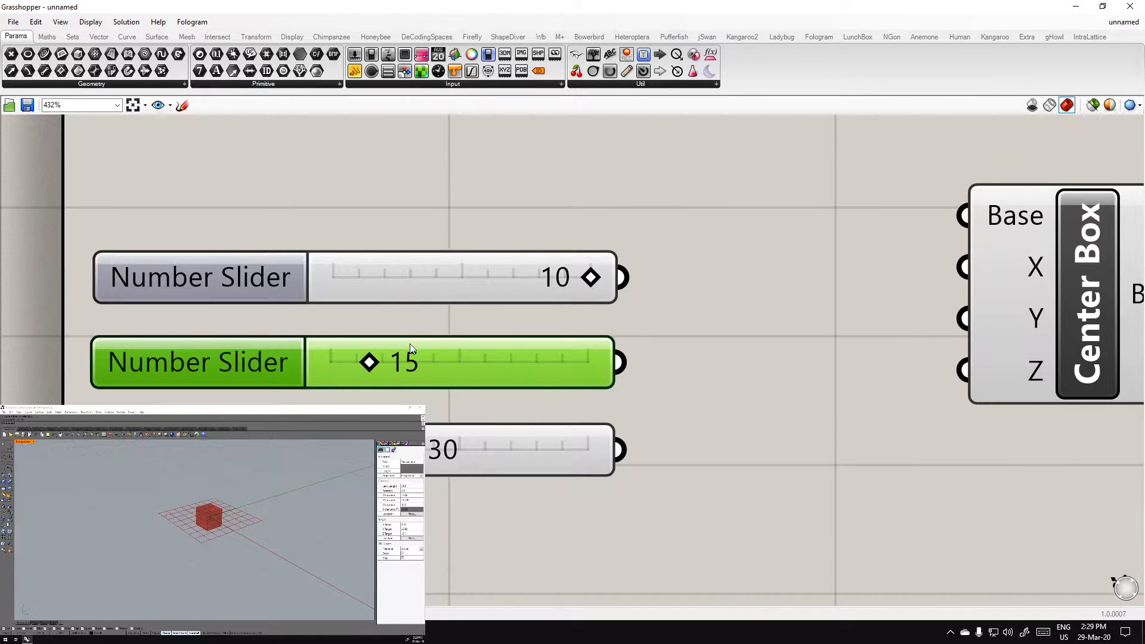
scroll(534, 371, down, 3)
click(660, 372)
right_drag(720, 389, 617, 385)
scroll(613, 376, down, 3)
drag(722, 346, 717, 365)
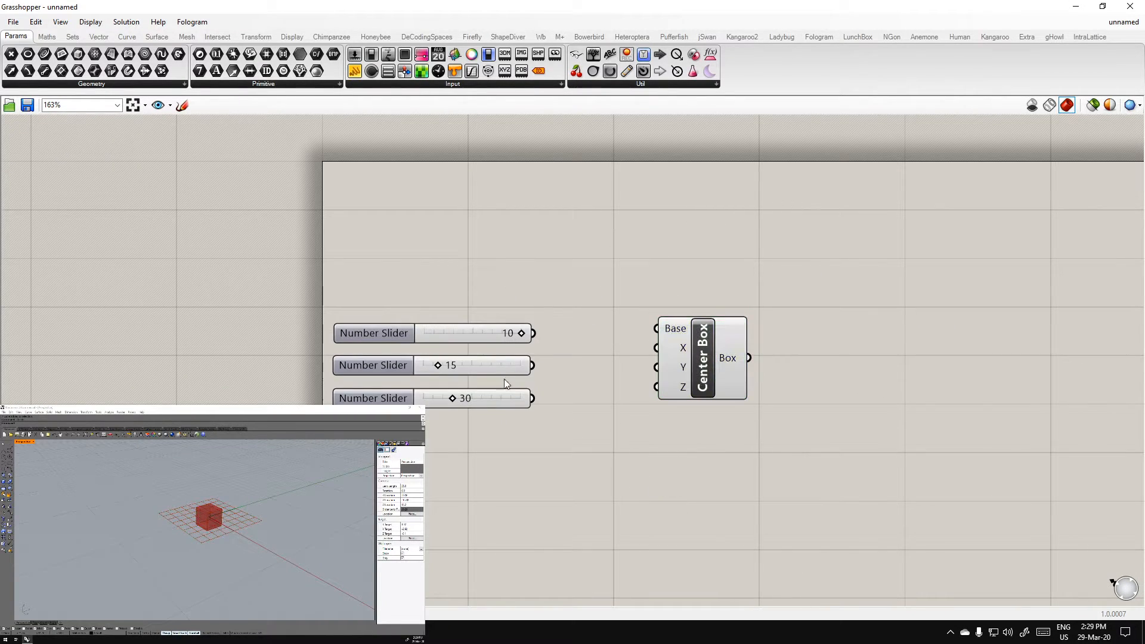
Connect the 10, 15 and 30 Number Sliders to the X, Y and Z inputs of the Center Box component
drag(534, 333, 656, 348)
drag(534, 366, 655, 366)
drag(539, 398, 656, 387)
Examine the resized box in the Rhino viewport from different distances and angles
scroll(240, 529, down, 10)
right_drag(211, 537, 232, 536)
scroll(233, 536, up, 5)
scroll(255, 515, down, 5)
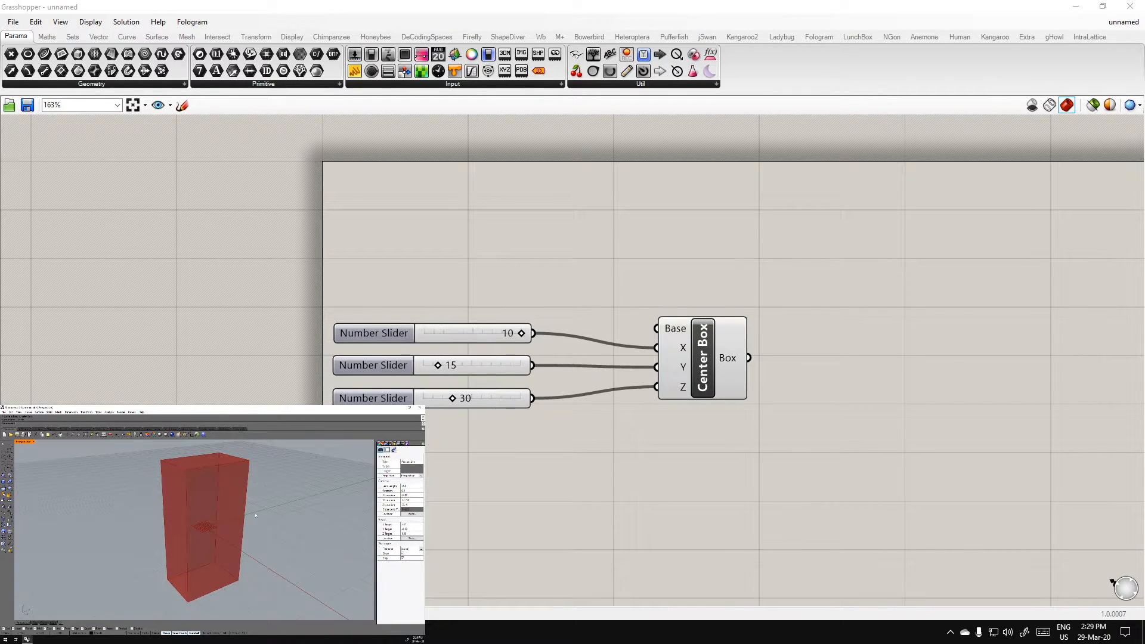
scroll(206, 548, down, 4)
scroll(205, 548, up, 4)
scroll(206, 548, down, 2)
mouse_move(210, 539)
right_down()
mouse_move(239, 535)
mouse_move(192, 532)
mouse_move(232, 533)
mouse_move(197, 540)
mouse_move(208, 540)
right_up()
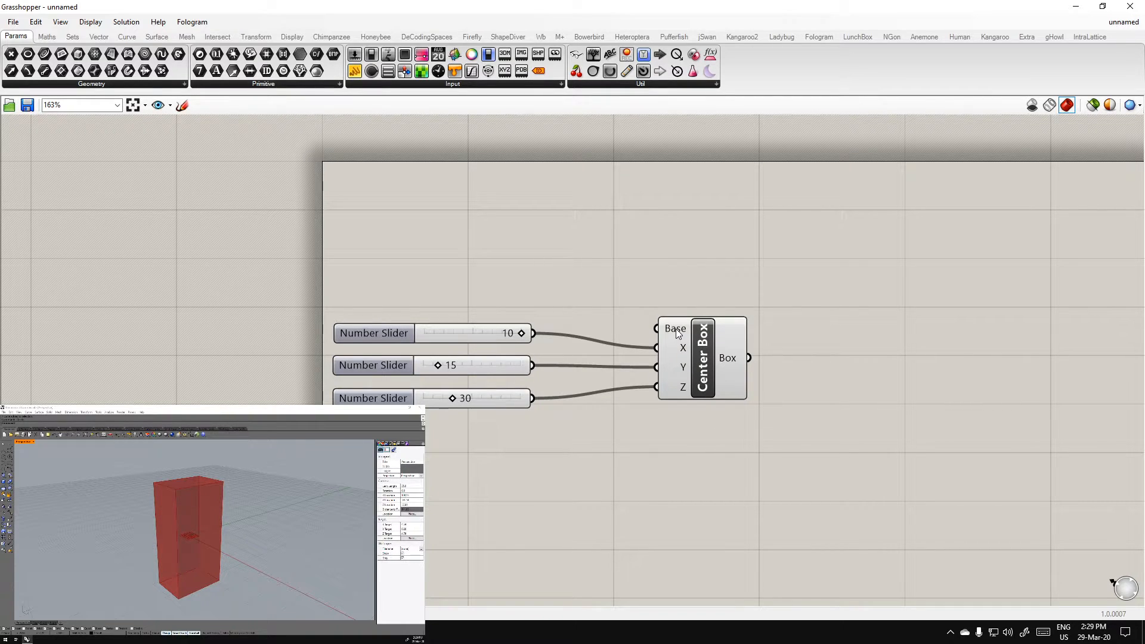
Set the slider feeding the box's Y size to 22 and the slider feeding its Z size to 23
click(700, 372)
click(508, 300)
mouse_move(522, 332)
mouse_down()
mouse_move(465, 332)
mouse_move(537, 335)
mouse_up()
drag(433, 367, 448, 399)
right_drag(492, 456, 520, 443)
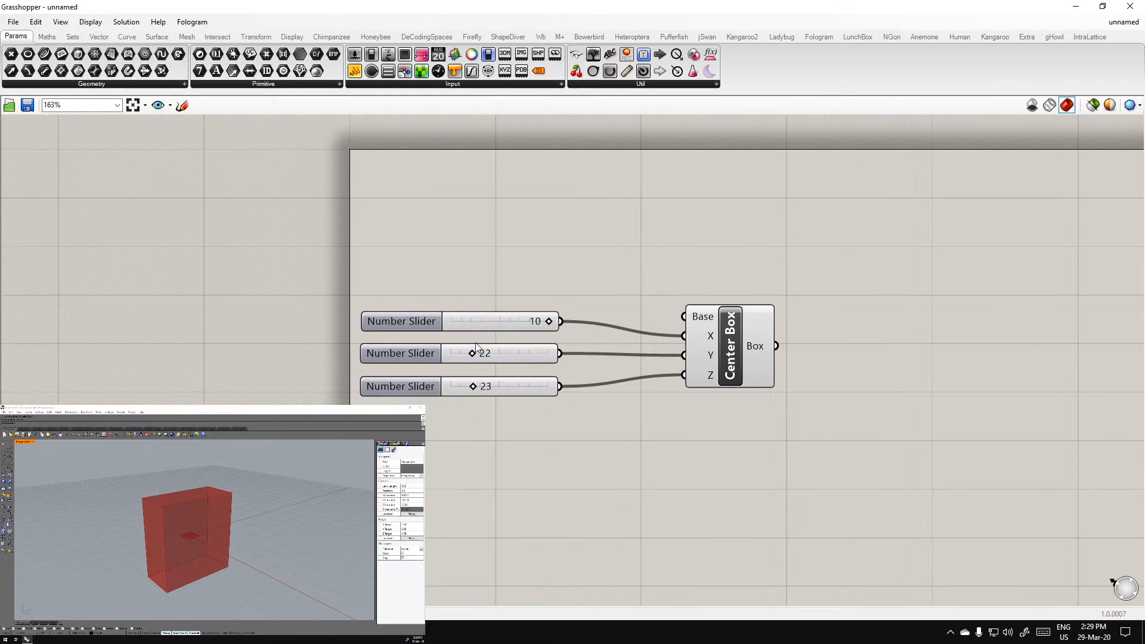
Move the slider feeding the box's X input so it sits apart, a small gap above the other two sliders
drag(447, 246, 401, 395)
click(394, 370)
drag(418, 319, 418, 215)
scroll(501, 278, up, 2)
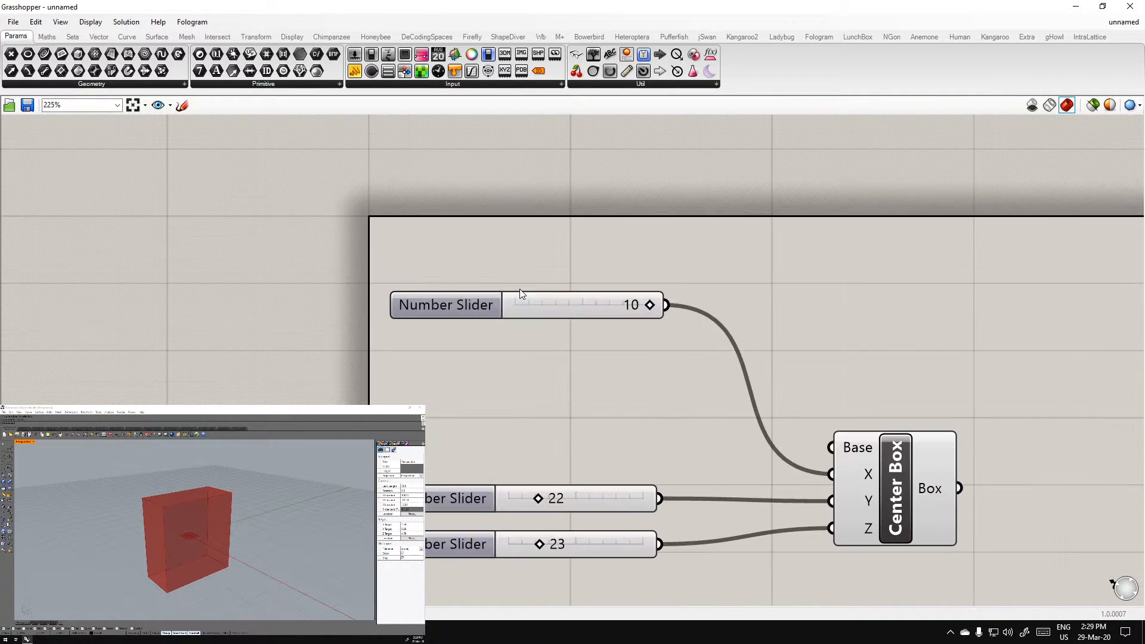
scroll(548, 304, up, 1)
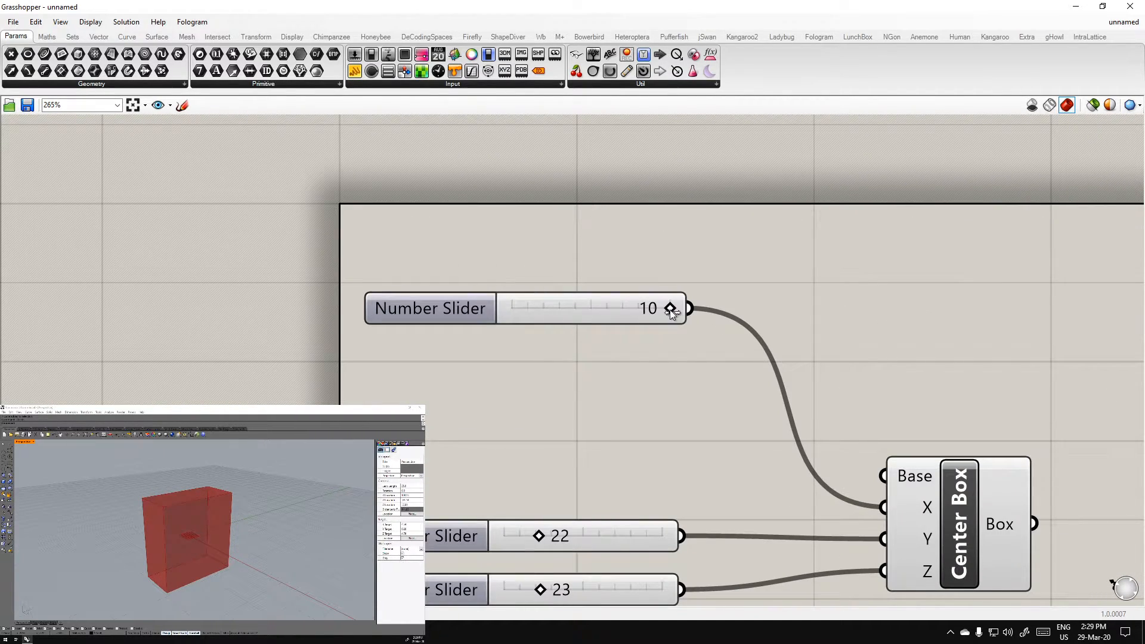
drag(448, 309, 447, 414)
click(548, 304)
scroll(599, 278, down, 2)
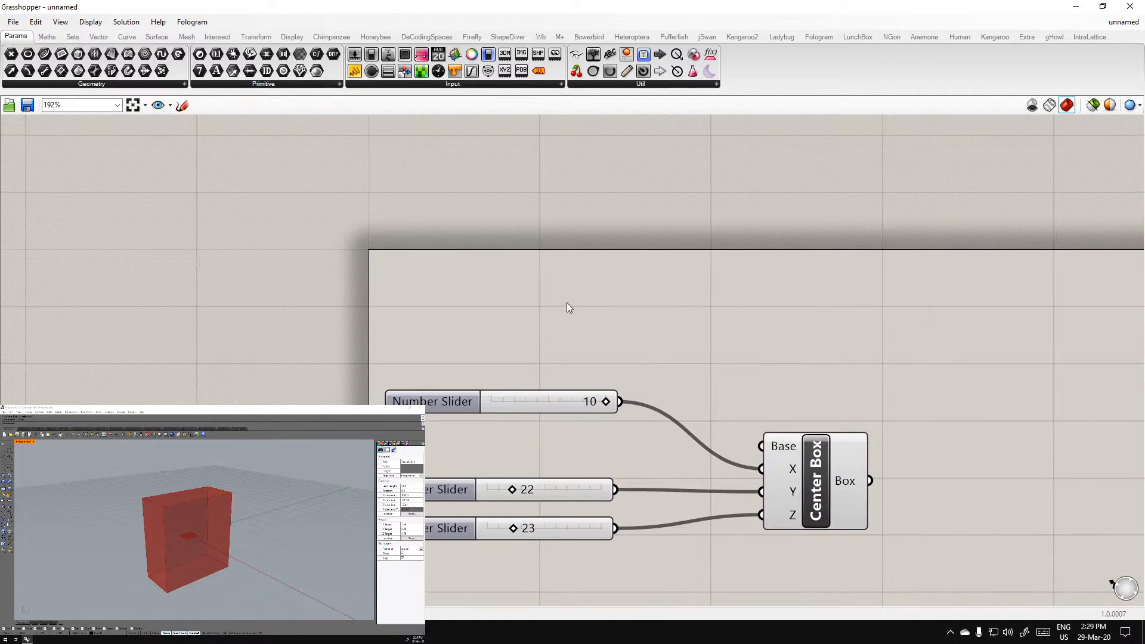
double_click(681, 286)
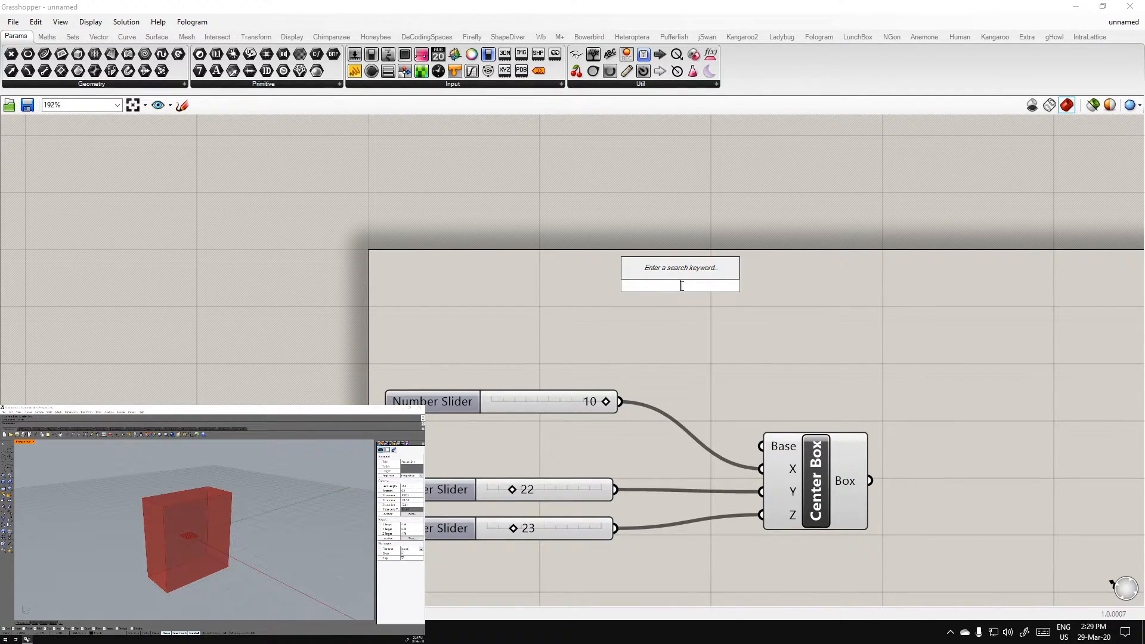
click(440, 84)
drag(406, 107, 653, 221)
click(432, 84)
click(792, 322)
click(641, 228)
key(Delete)
Create a Number Slider from the search expression 1<10<40 and place it above the existing X slider
double_click(621, 335)
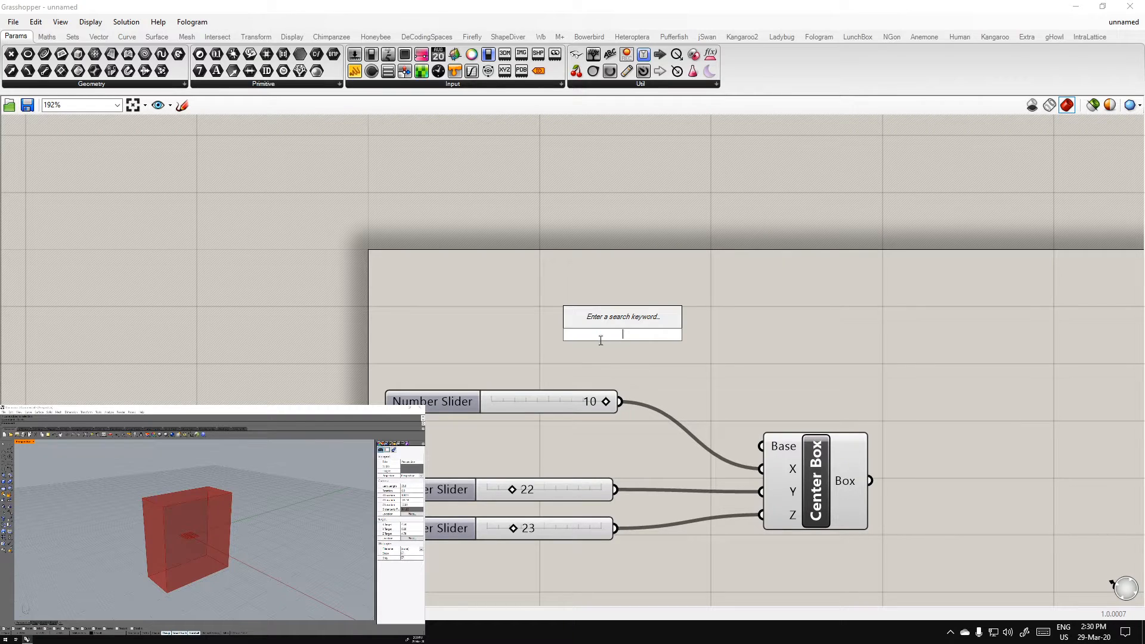
text(10)
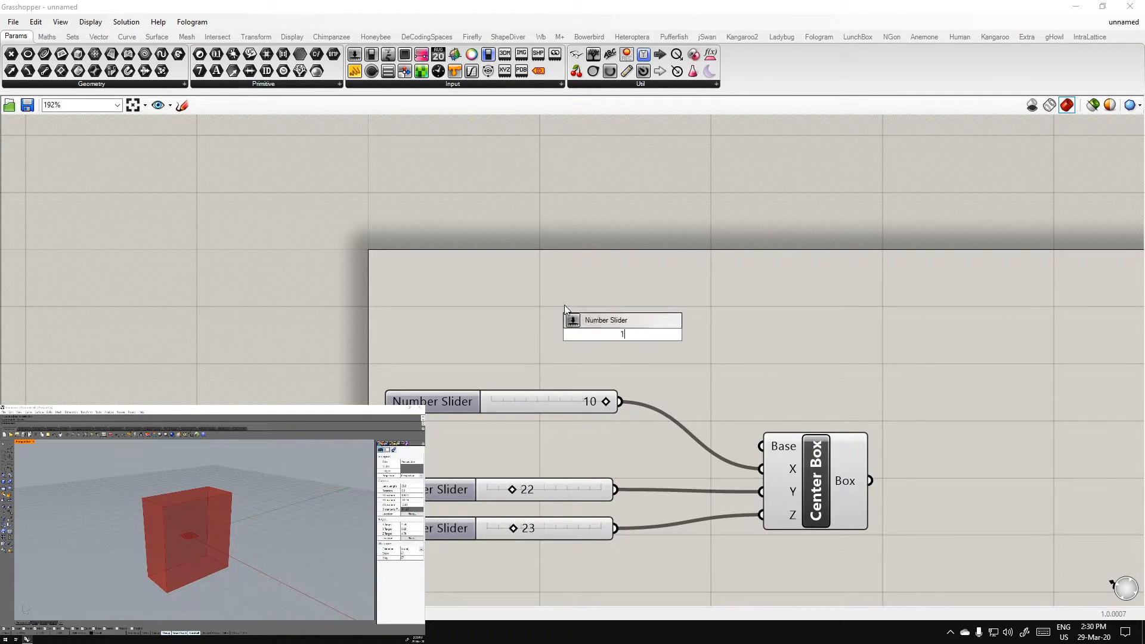
key(BackSpace)
key(BackSpace)
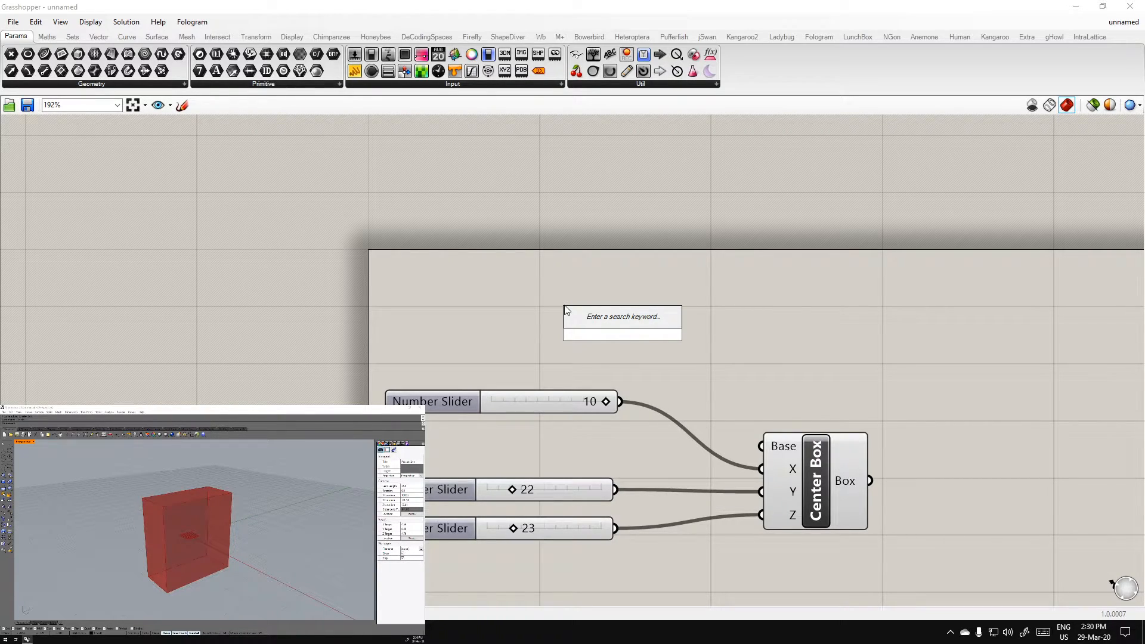
text(0)
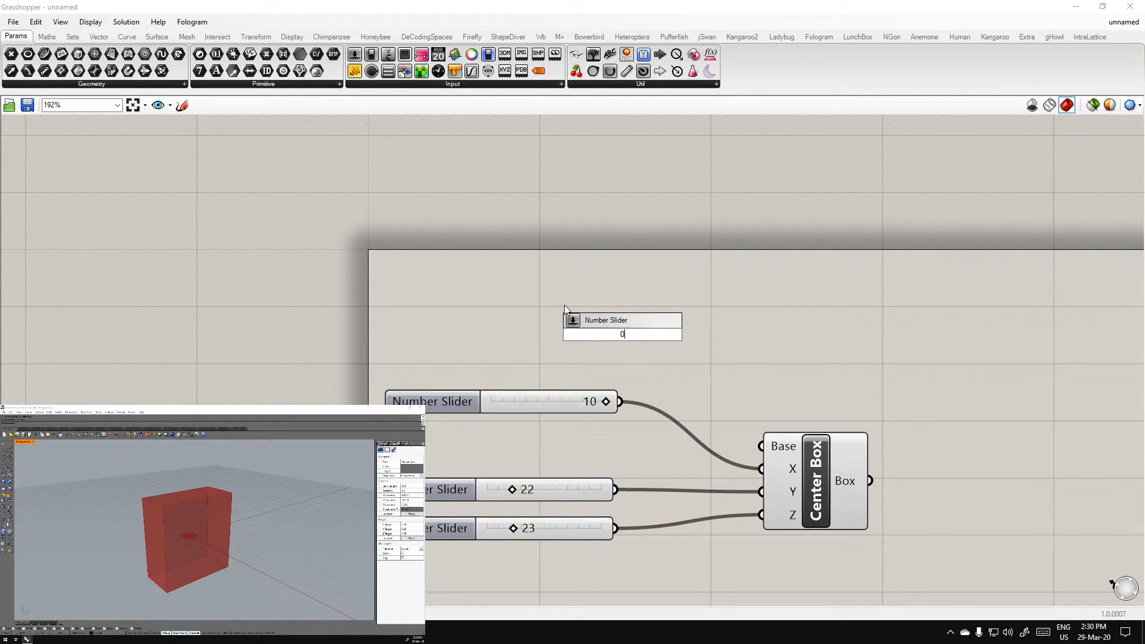
key(BackSpace)
text(1<10<40)
key(Return)
drag(563, 333, 505, 298)
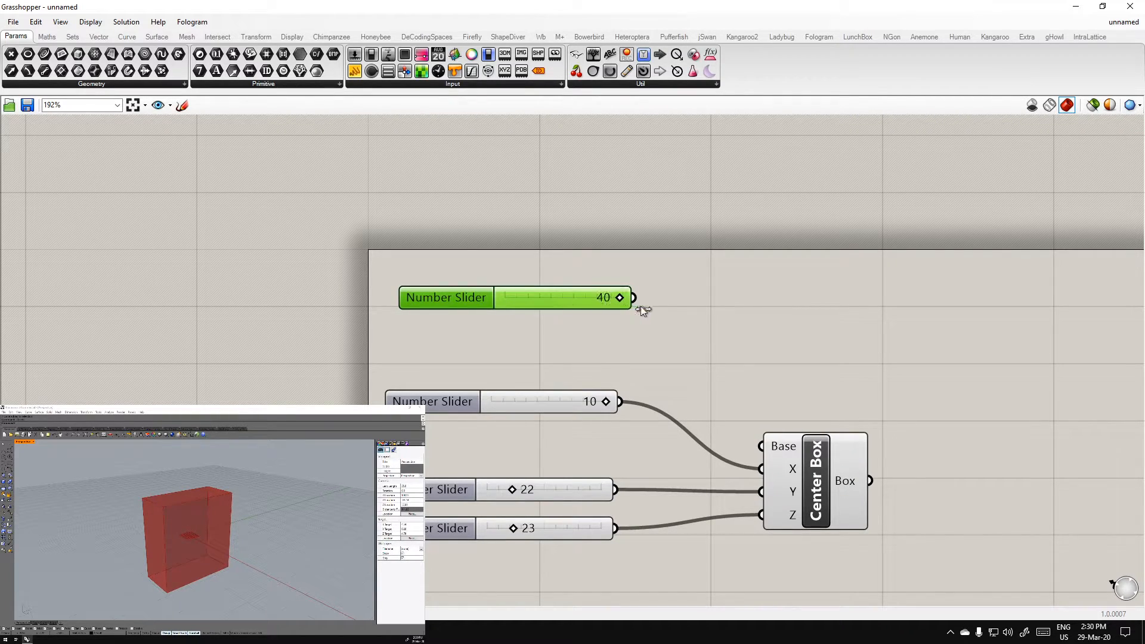
Set the new slider to 10 and connect it to the X input of the Center Box component
double_click(549, 298)
text(10)
click(539, 335)
drag(596, 300, 752, 465)
click(678, 392)
Delete the old X slider and move the new slider into its place above the Y and Z sliders
click(542, 401)
key(Delete)
drag(560, 306, 556, 406)
click(566, 449)
right_drag(570, 428, 573, 353)
drag(458, 332, 461, 355)
click(471, 392)
click(540, 245)
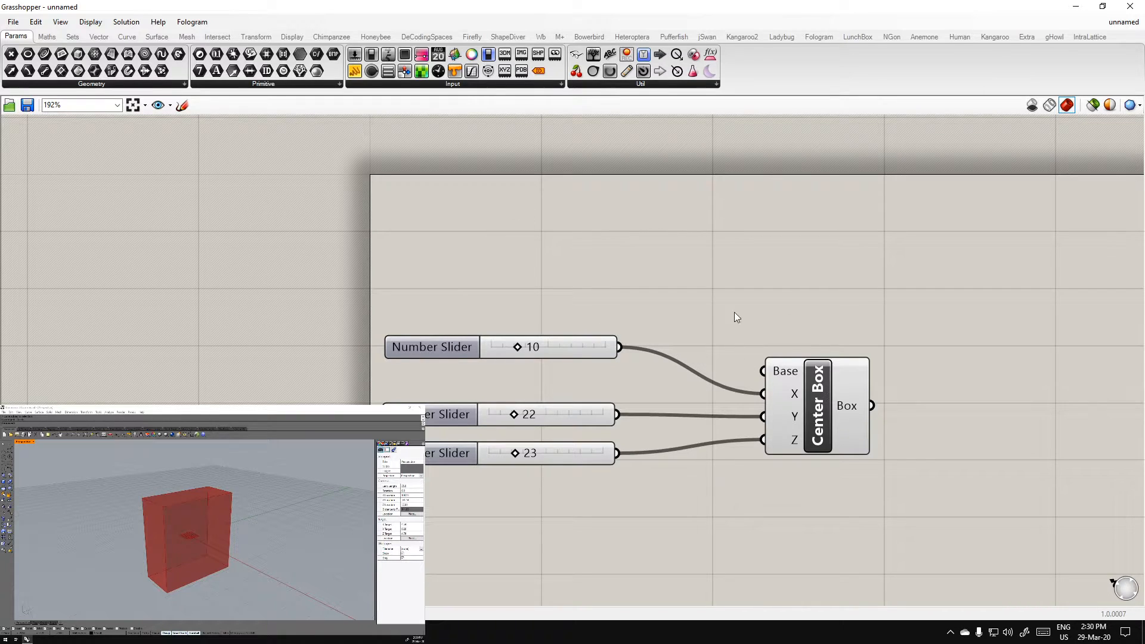
Set the X slider's rounding to R (floating point) with 3 decimal digits in its slider properties
double_click(436, 348)
click(489, 460)
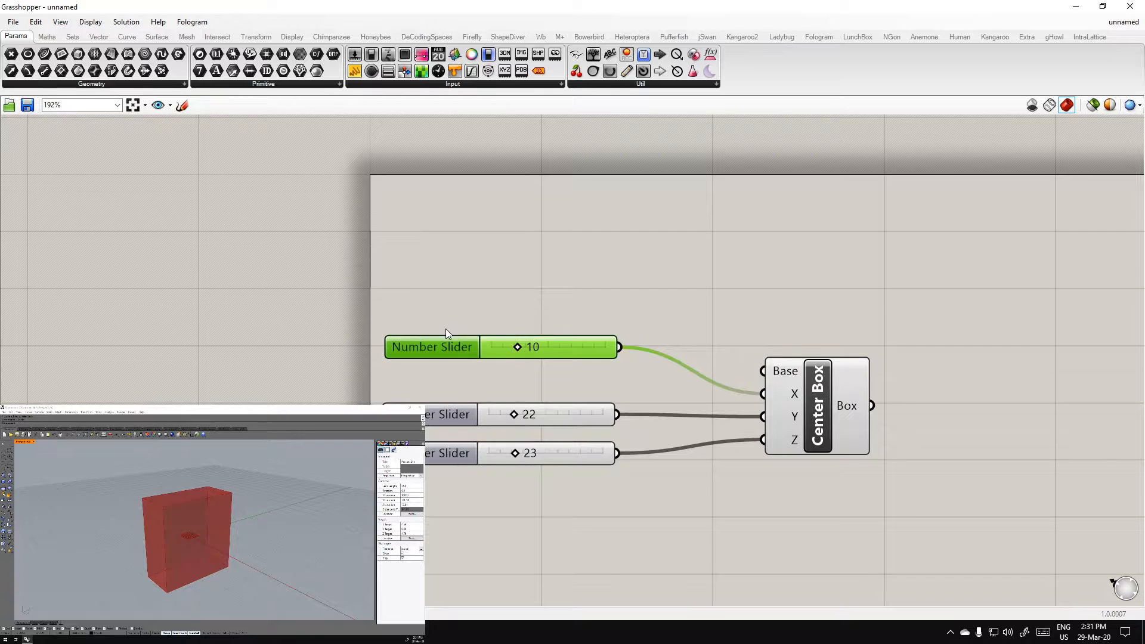
double_click(435, 349)
drag(412, 229, 666, 202)
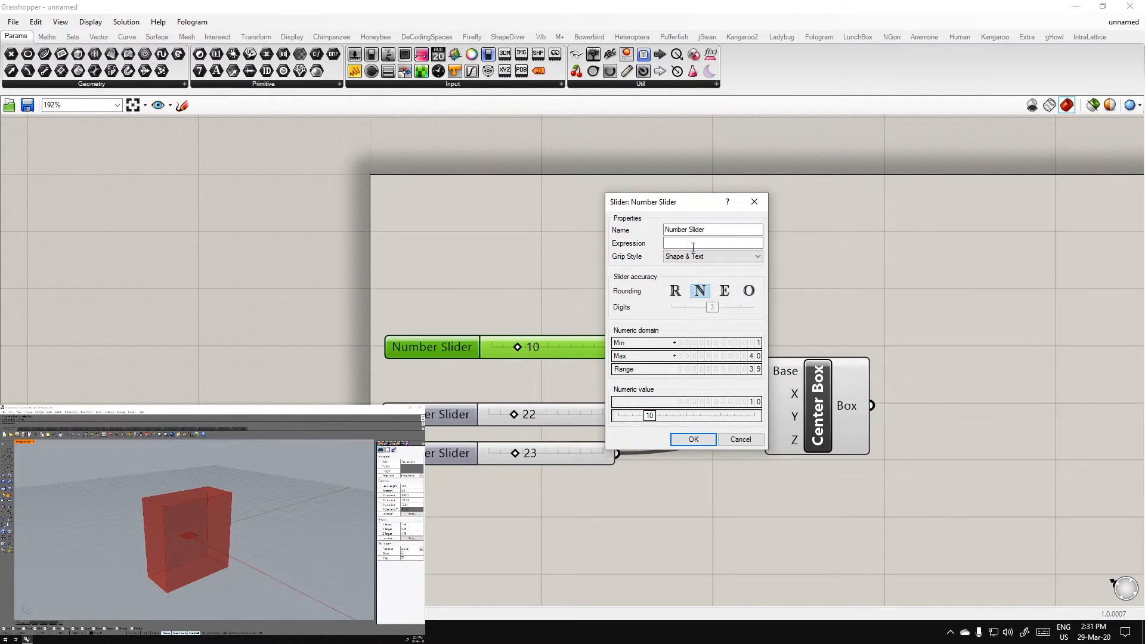
click(675, 291)
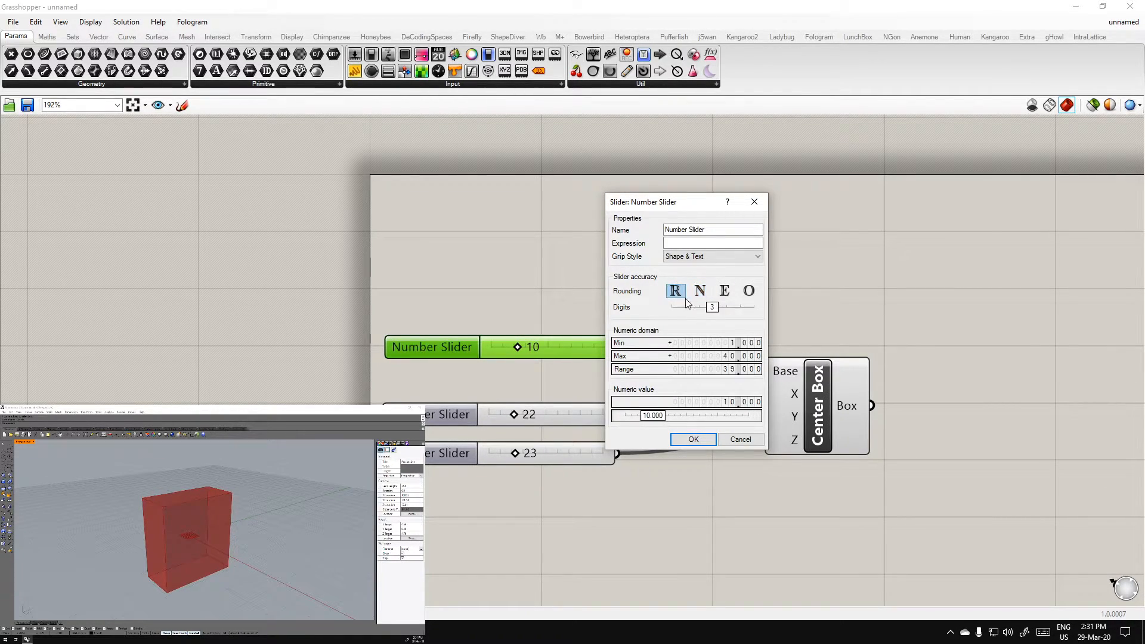
mouse_move(720, 316)
mouse_down()
mouse_move(686, 315)
mouse_move(713, 315)
mouse_up()
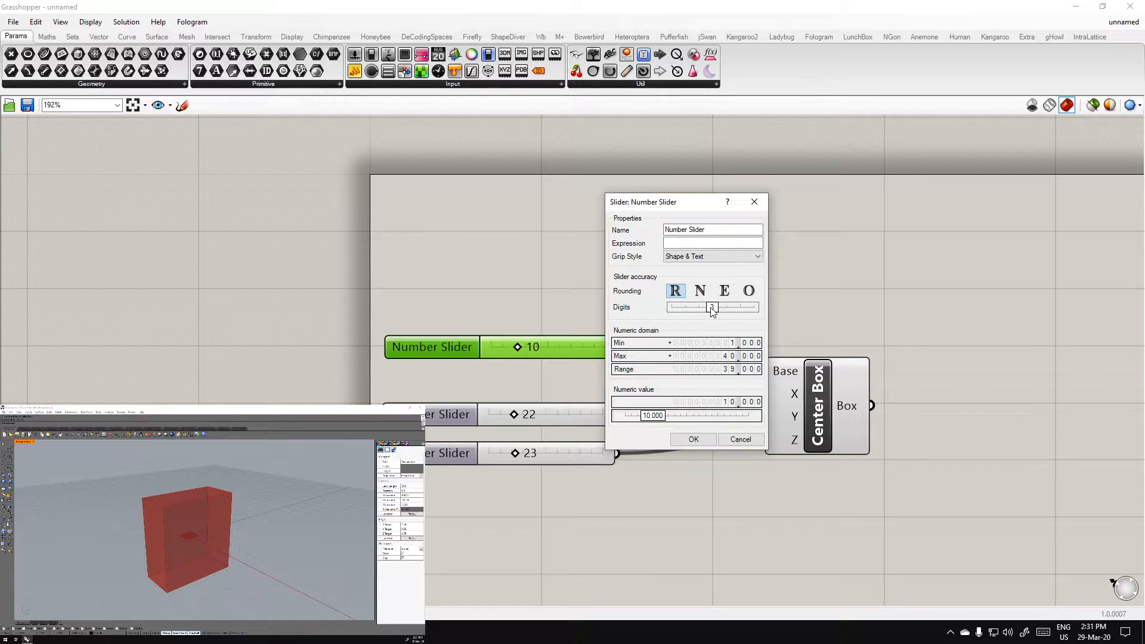
click(693, 439)
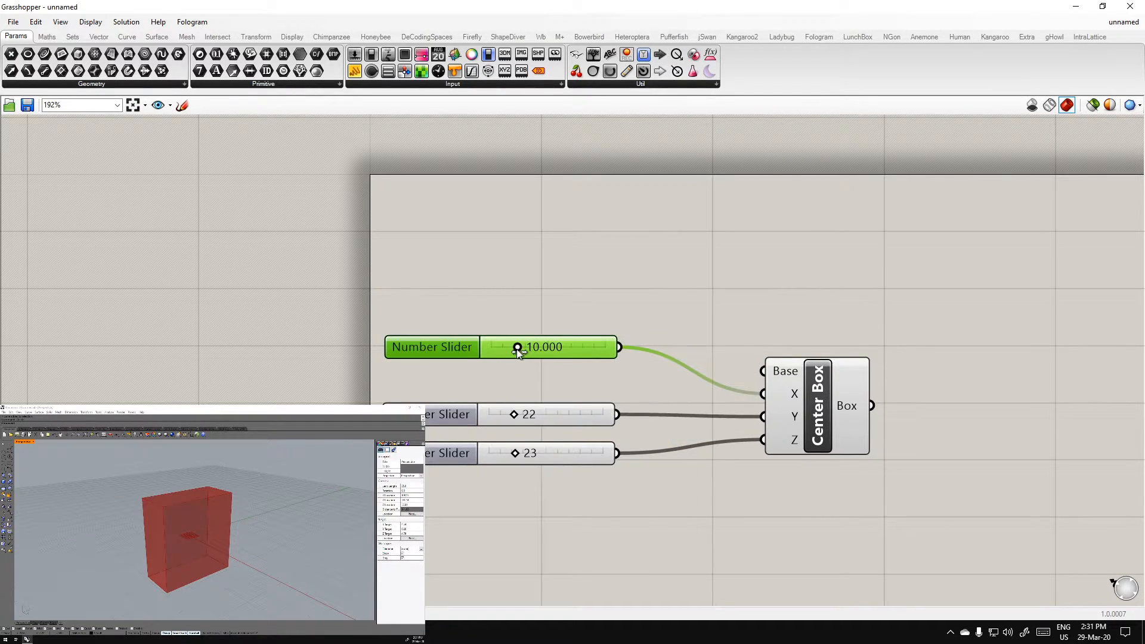
Set the value of the slider feeding the box's X size to 11.564
scroll(516, 349, up, 4)
double_click(643, 364)
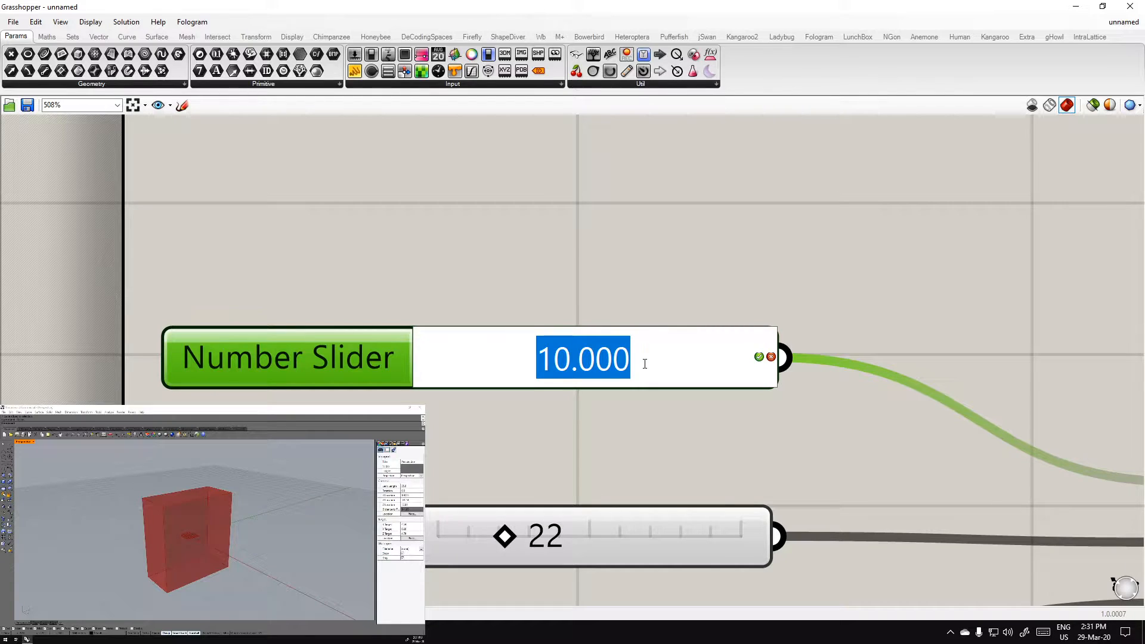
text(11.564)
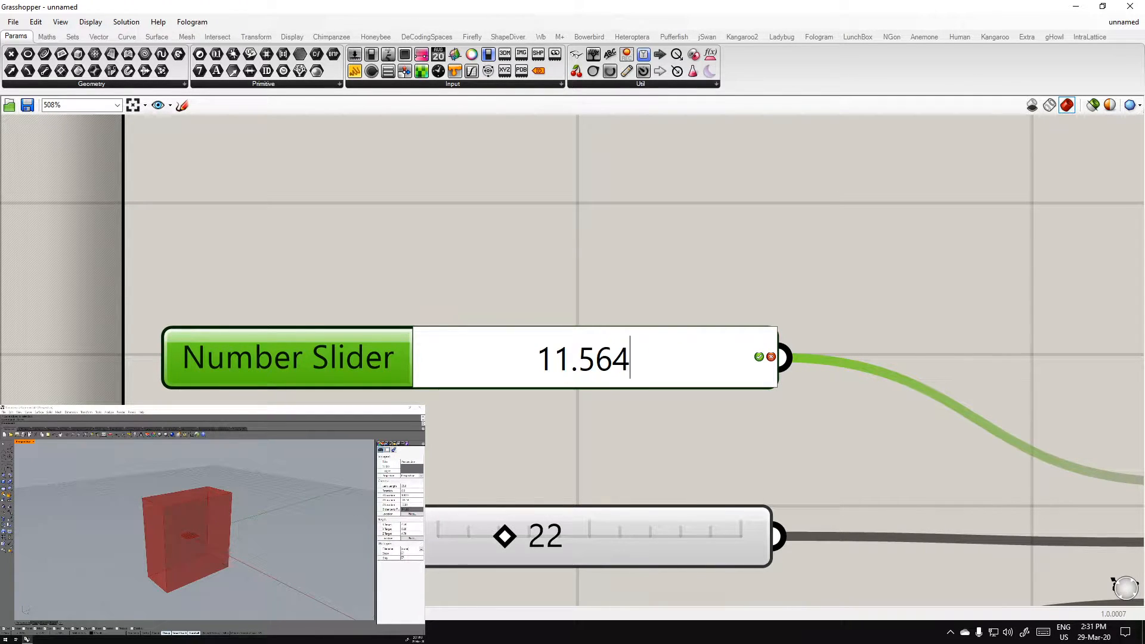
key(Return)
scroll(645, 362, down, 4)
scroll(604, 338, up, 1)
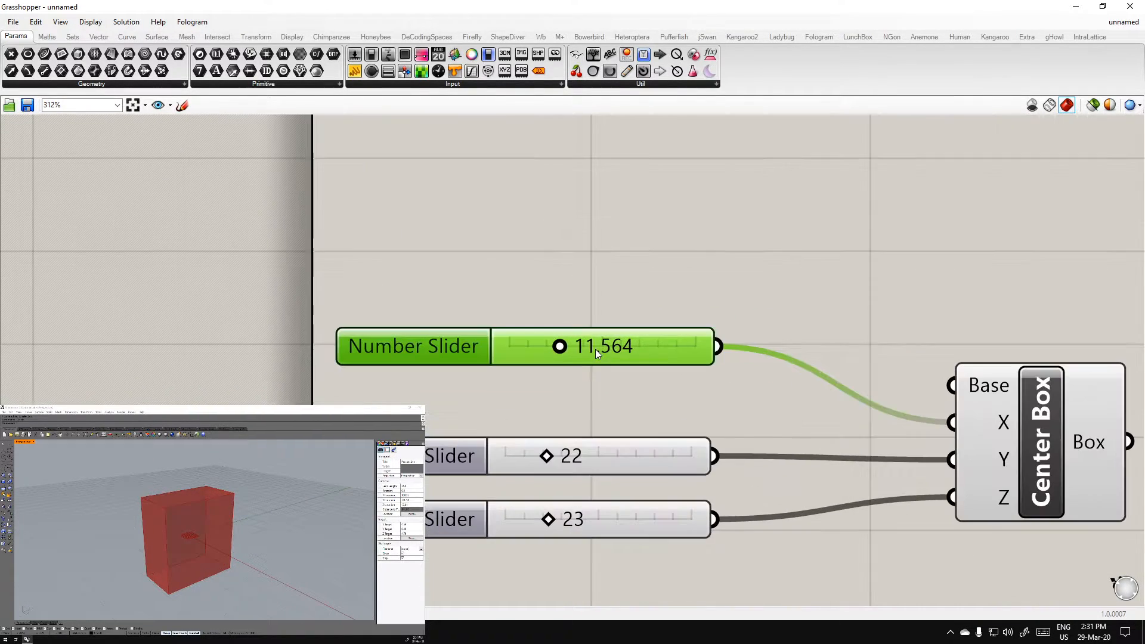
scroll(596, 349, down, 2)
scroll(682, 265, down, 2)
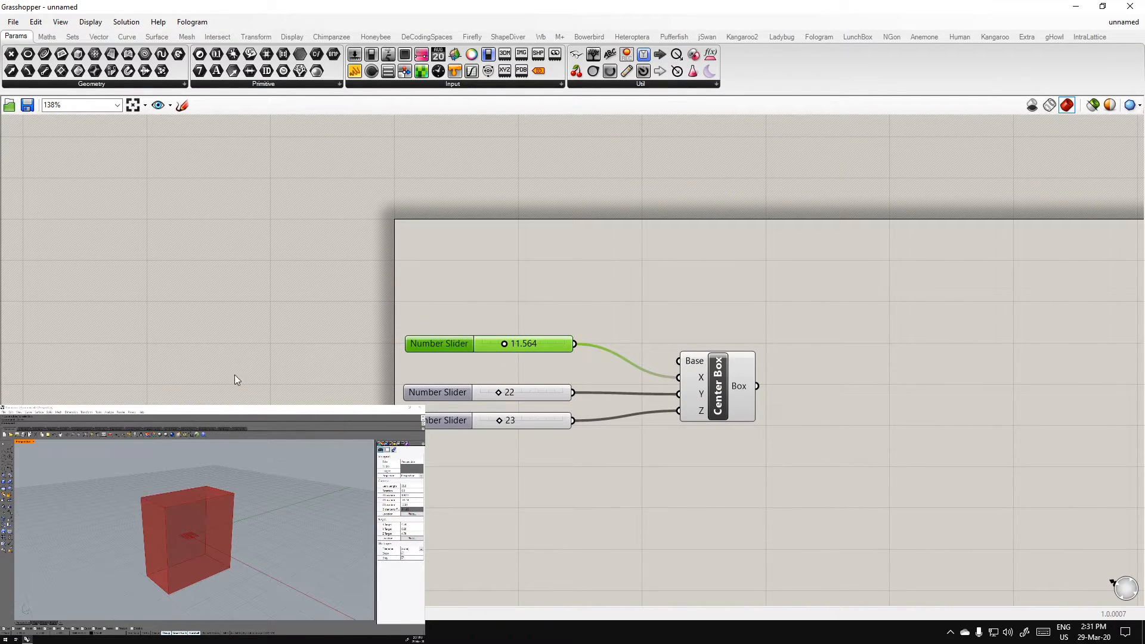
Move the Y and Z sliders up close beneath the X slider and shift the Center Box component up beside them
drag(528, 445, 463, 375)
click(488, 492)
drag(725, 378, 714, 355)
click(603, 496)
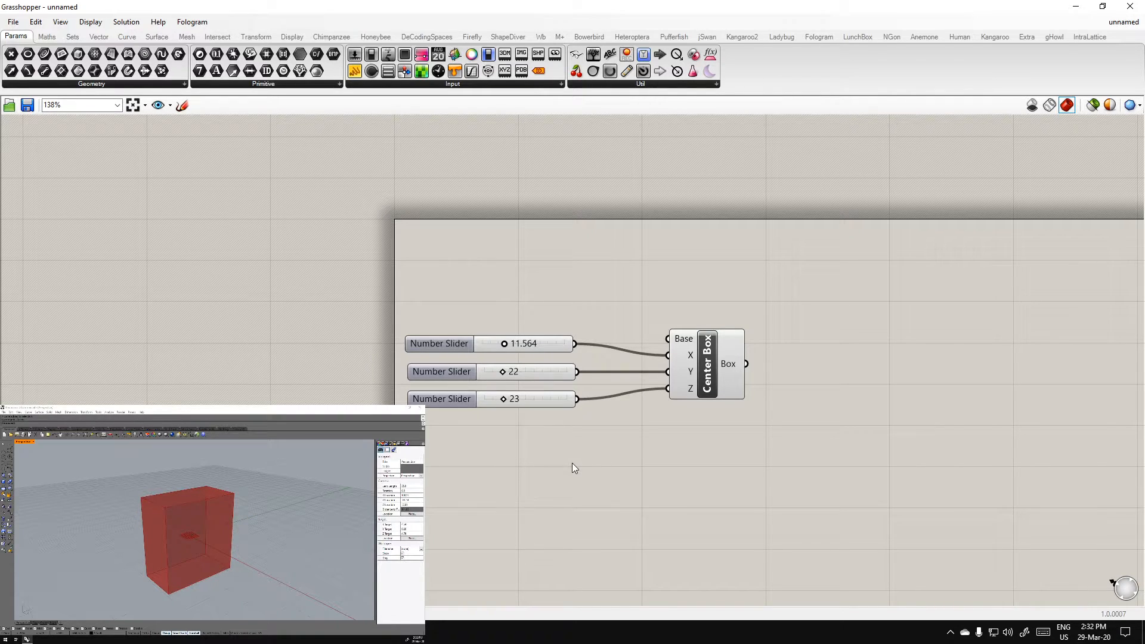
Nudge the Center Box component so its X input lines up straight with the X slider's output
mouse_move(538, 343)
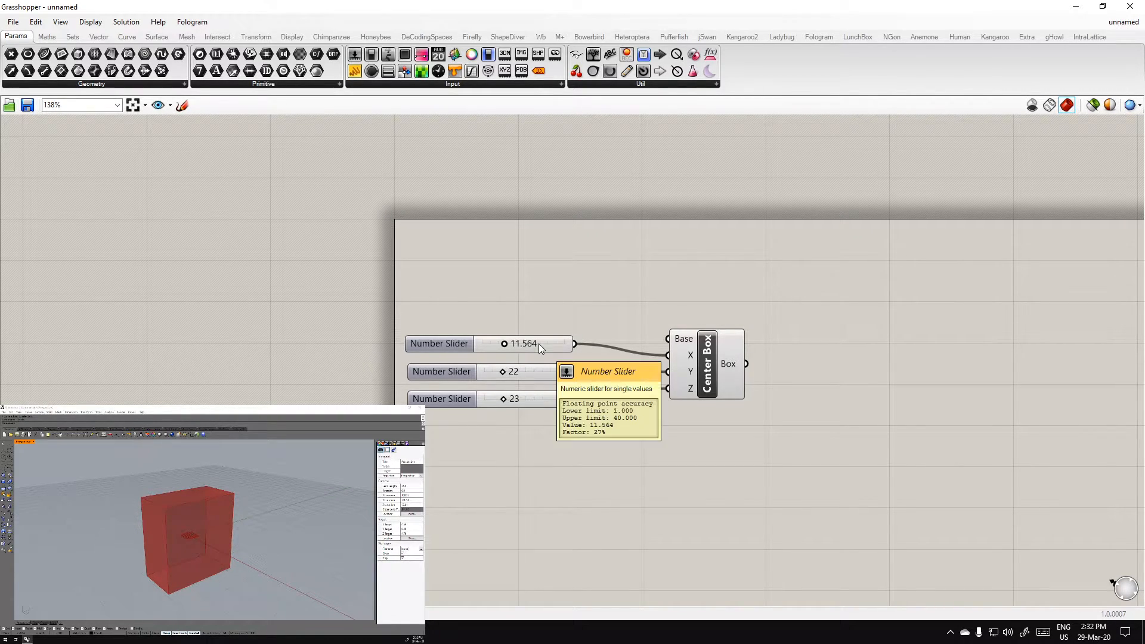
scroll(539, 344, up, 4)
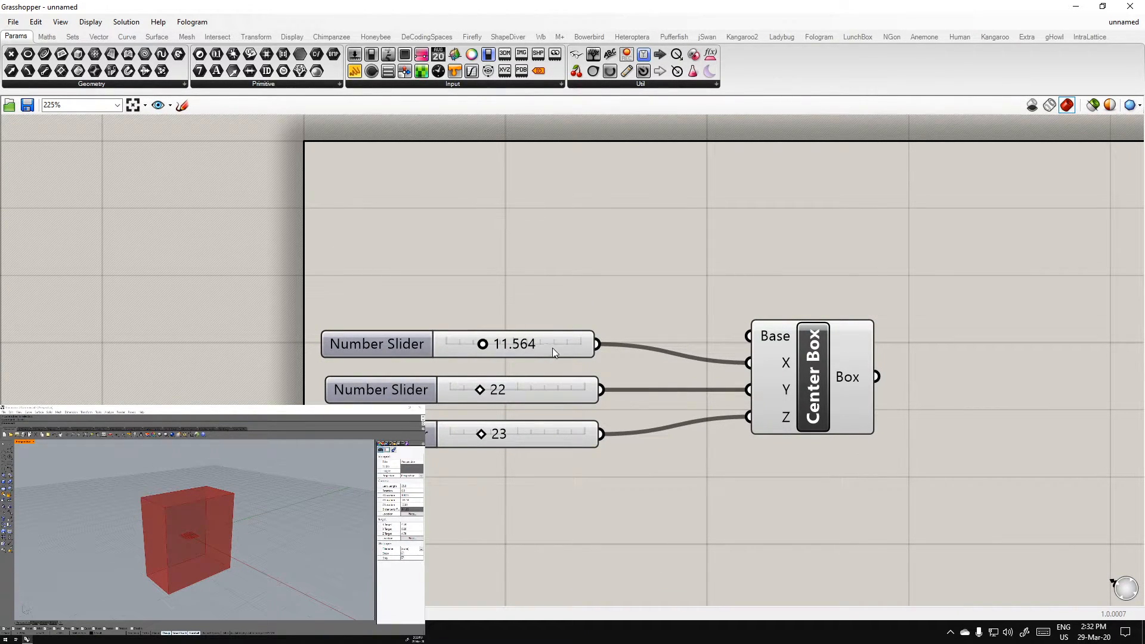
scroll(561, 274, down, 4)
click(659, 380)
drag(659, 380, 647, 368)
click(535, 413)
scroll(490, 352, up, 4)
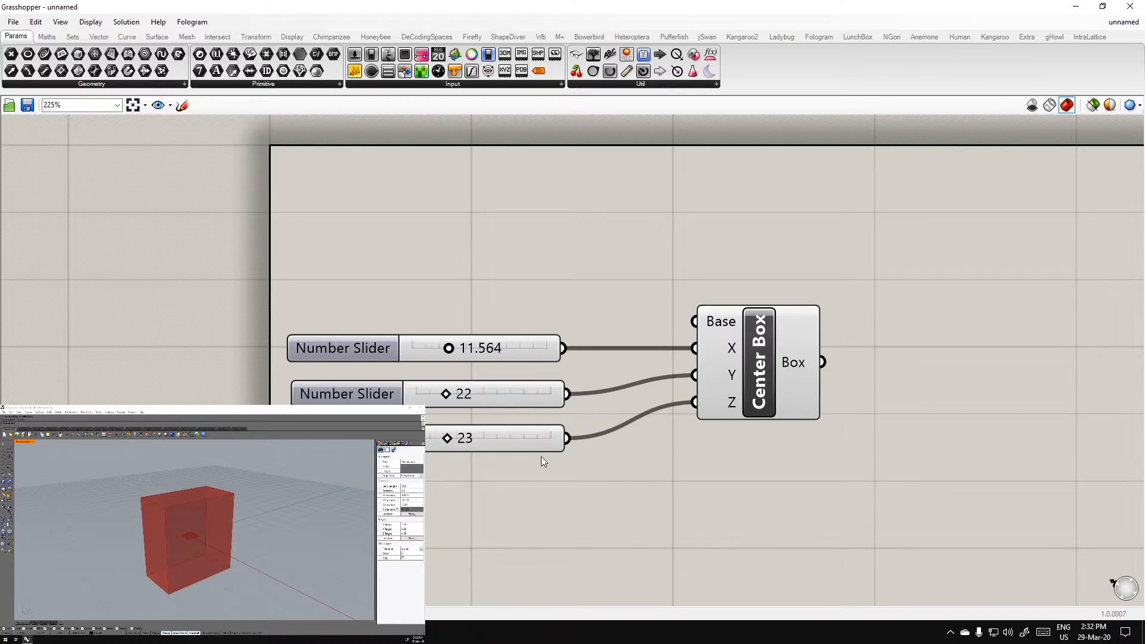
scroll(546, 456, down, 4)
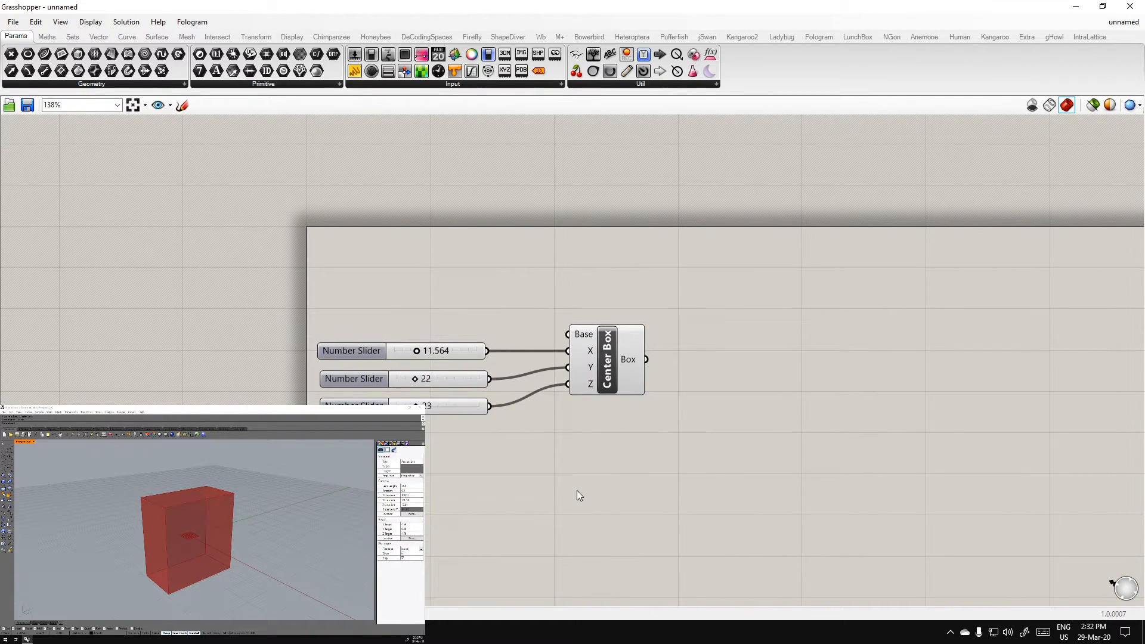
Create a Number Slider from the search expression 1<10.000<40, try moving its value and position, and delete it
double_click(469, 227)
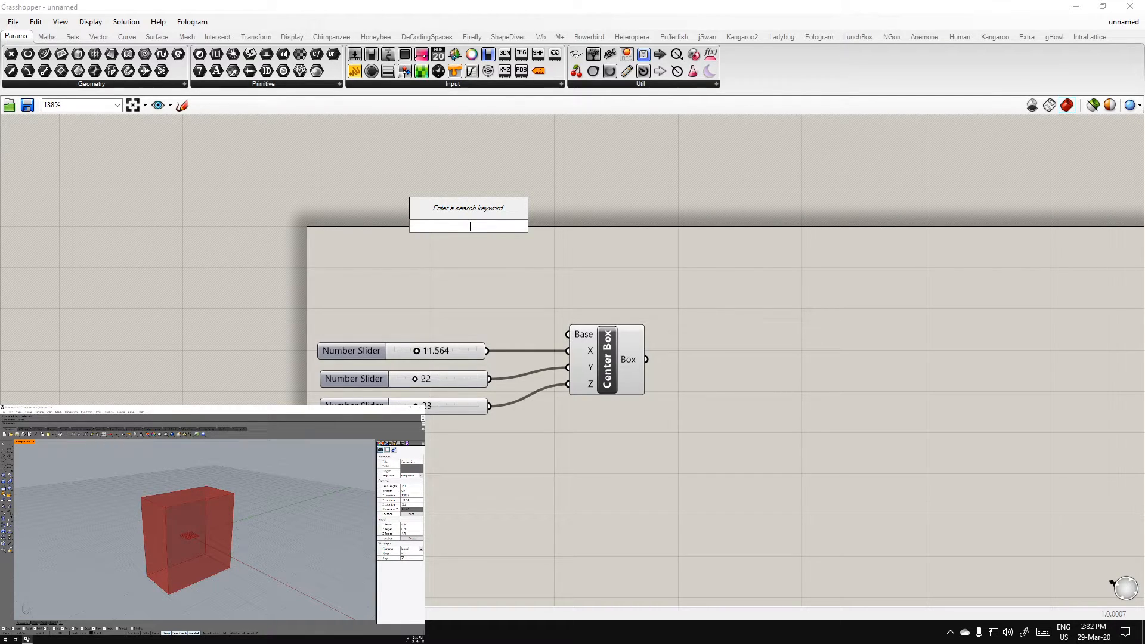
text(1<)
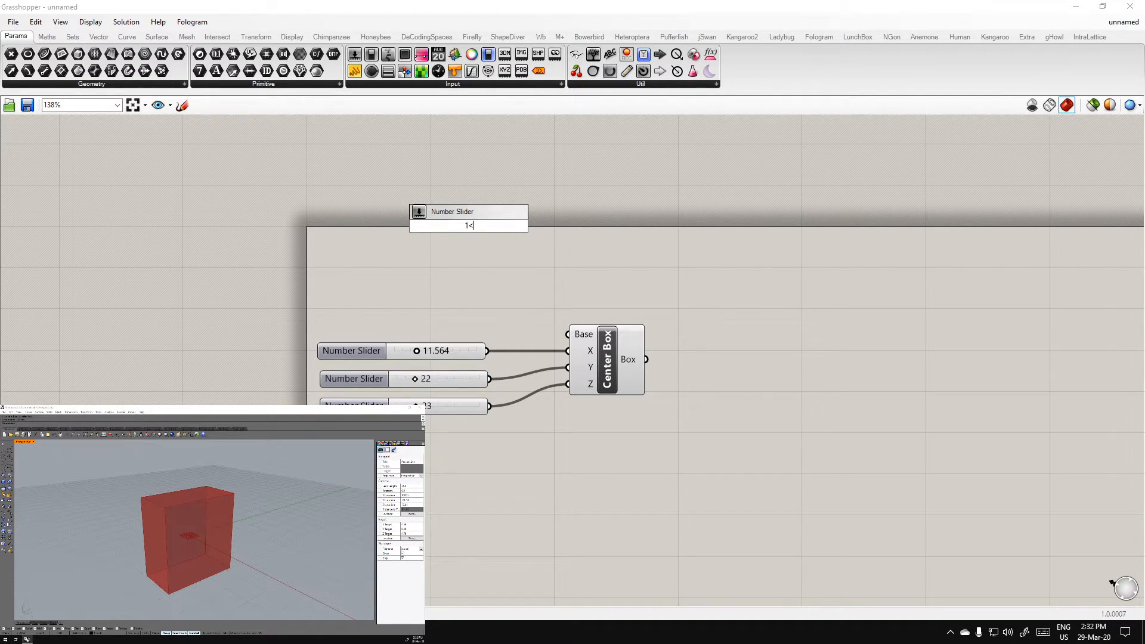
text(10.000<40)
key(Return)
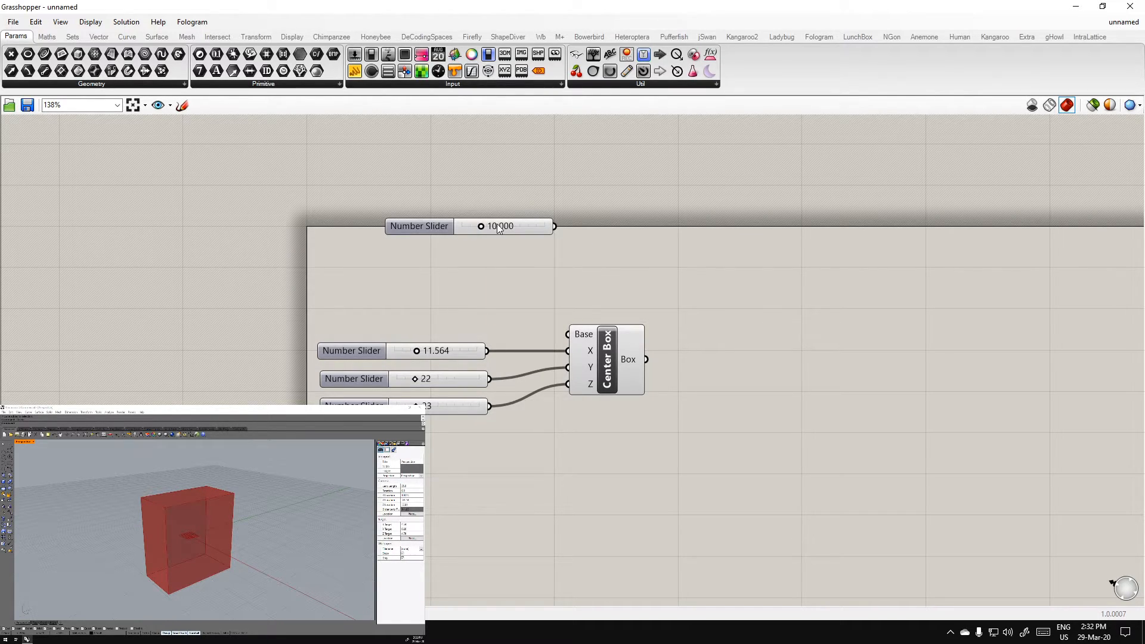
drag(489, 227, 488, 239)
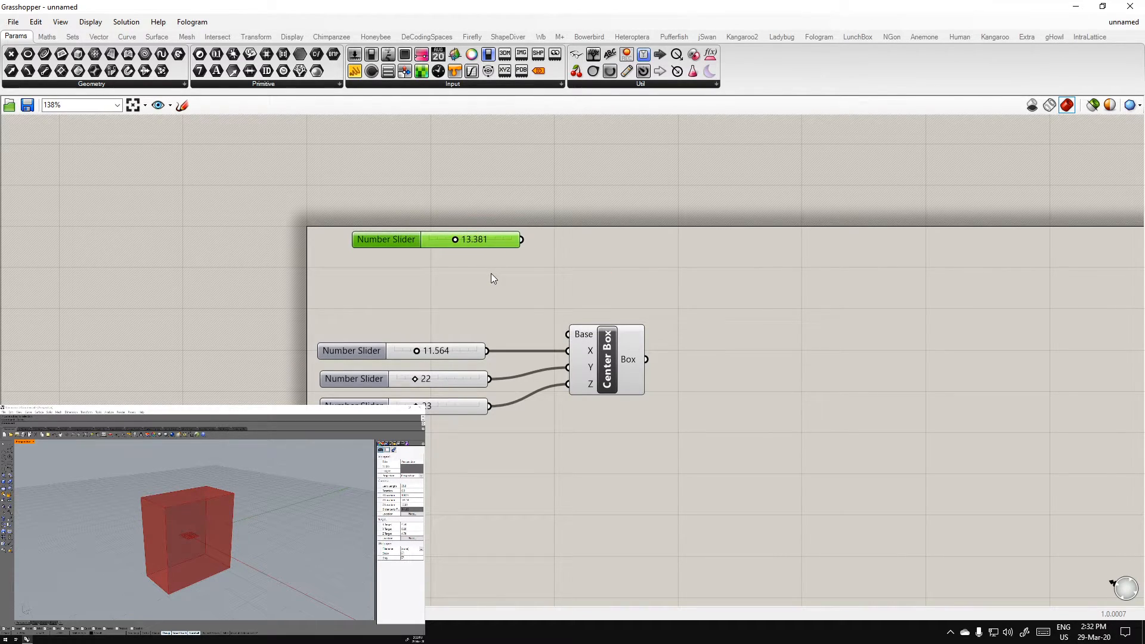
key(Delete)
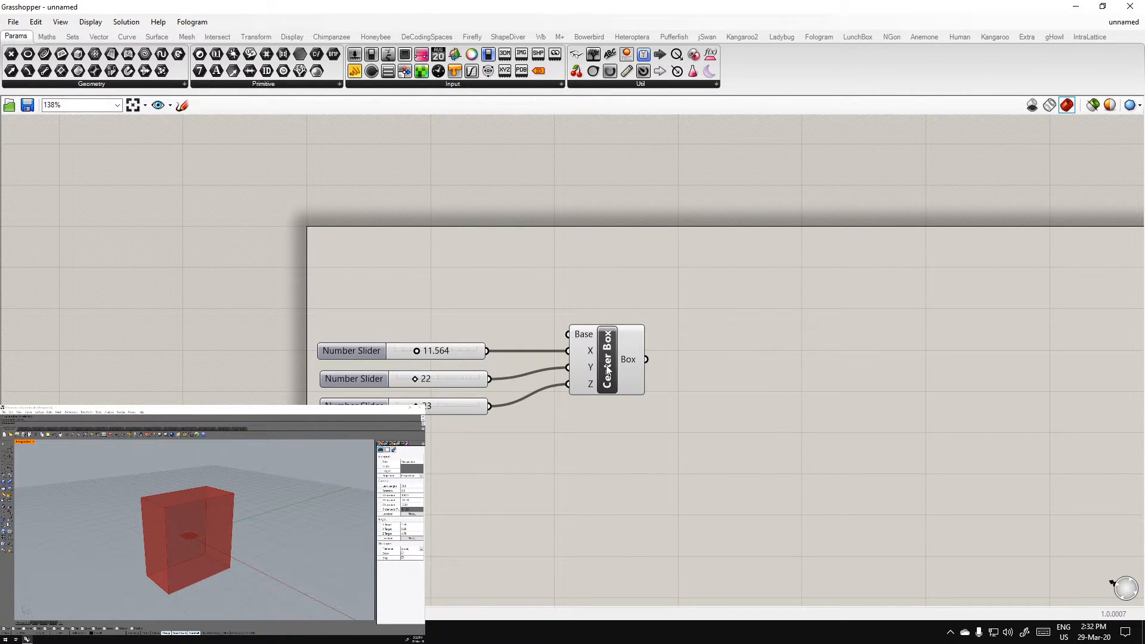
Orbit to a new view of the box and set the X slider to 27.343, Y to 19 and Z to 22
right_drag(243, 565, 299, 579)
scroll(253, 560, up, 2)
drag(415, 379, 415, 407)
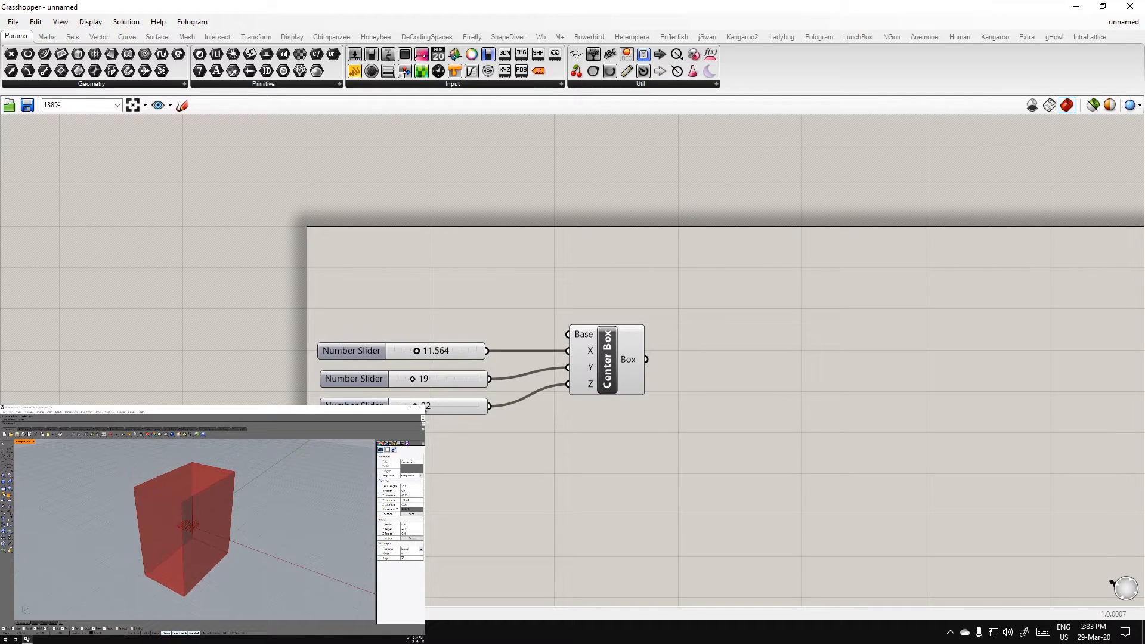
drag(411, 350, 446, 355)
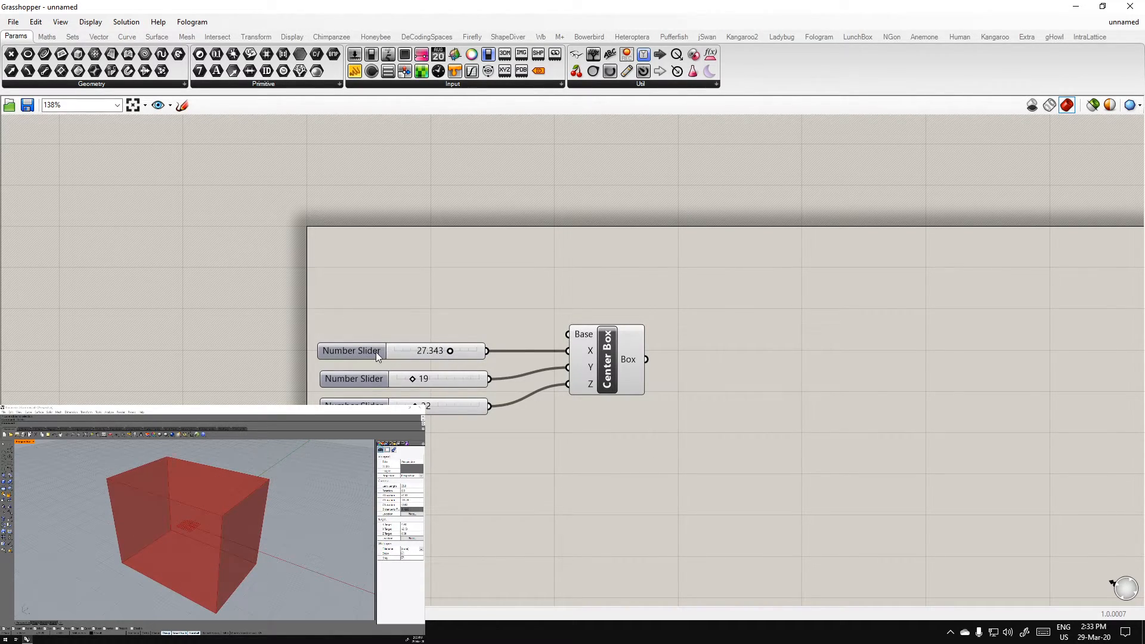
Make two copies of the X slider below it and delete the old integer Y and Z sliders
click(377, 353)
alt+drag(377, 353, 367, 427)
key(ctrl+v)
drag(380, 369, 361, 470)
key(ctrl+v)
click(435, 403)
key(Delete)
click(452, 377)
key(Delete)
Line up the two copied sliders under the X slider, connect them to the Y and Z inputs and realign Center Box
drag(458, 427, 463, 379)
drag(461, 462, 568, 384)
mouse_move(606, 363)
mouse_down()
mouse_move(614, 386)
mouse_move(602, 394)
mouse_move(605, 378)
mouse_up()
click(604, 501)
click(582, 475)
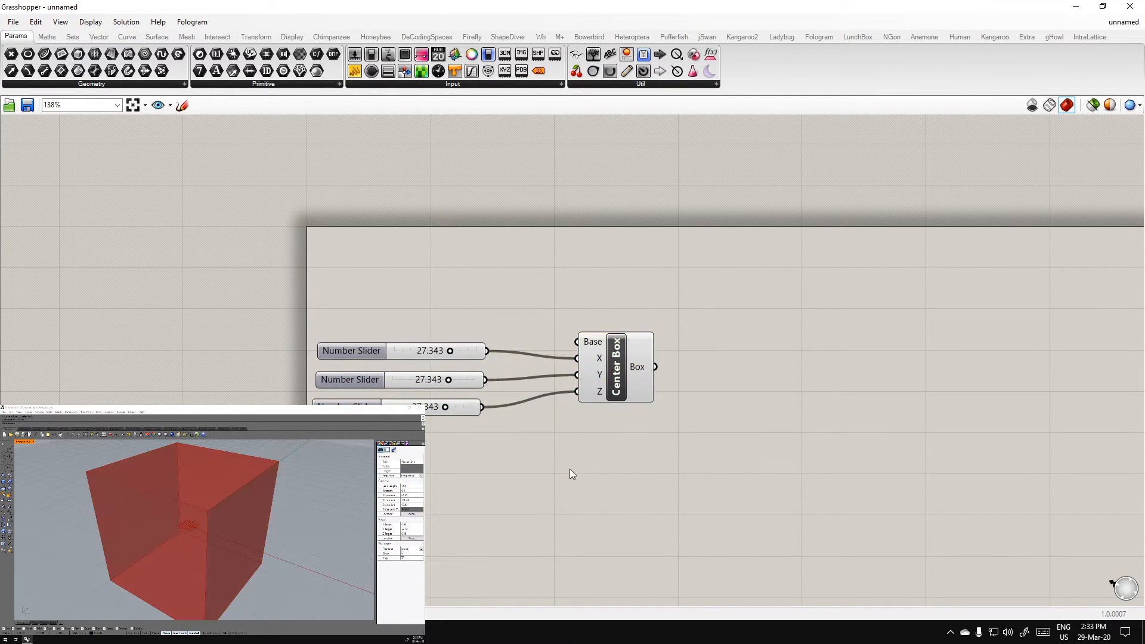
Set the X and Z sliders to 13.254 and the Y slider to 7.901, and briefly select Center Box to check its preview
drag(449, 380, 453, 350)
drag(445, 406, 415, 407)
drag(455, 352, 421, 351)
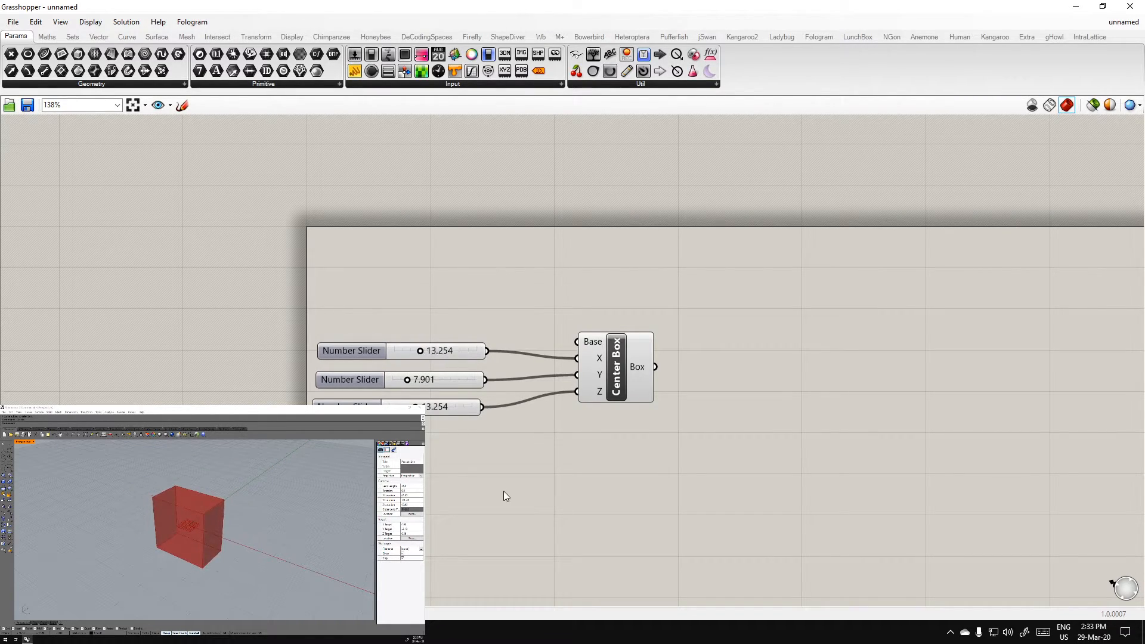
click(628, 364)
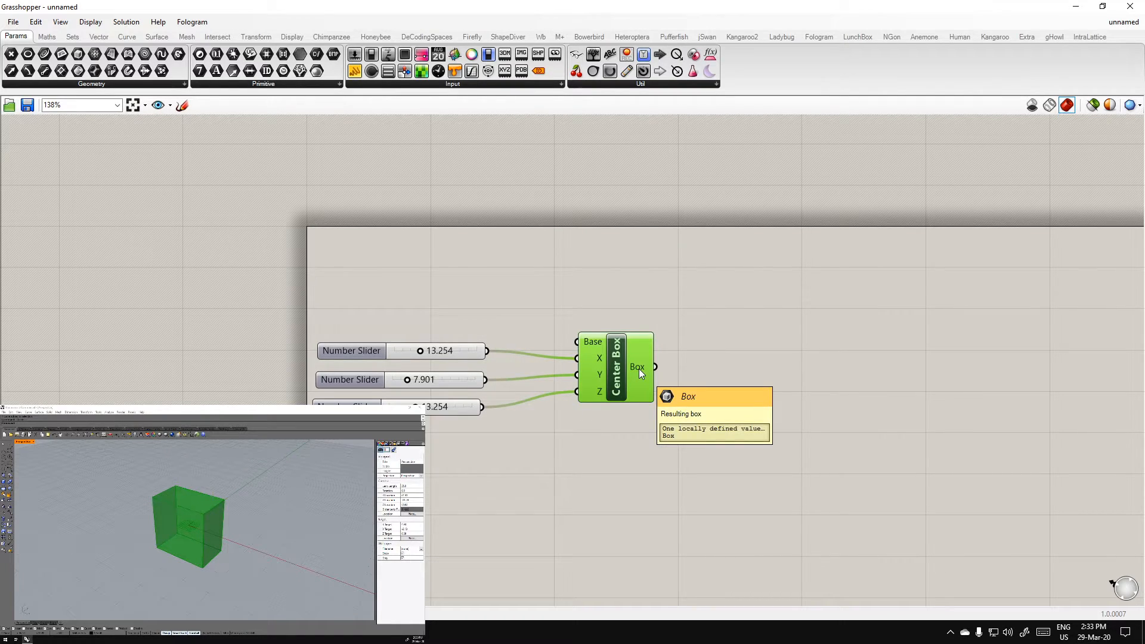
click(668, 449)
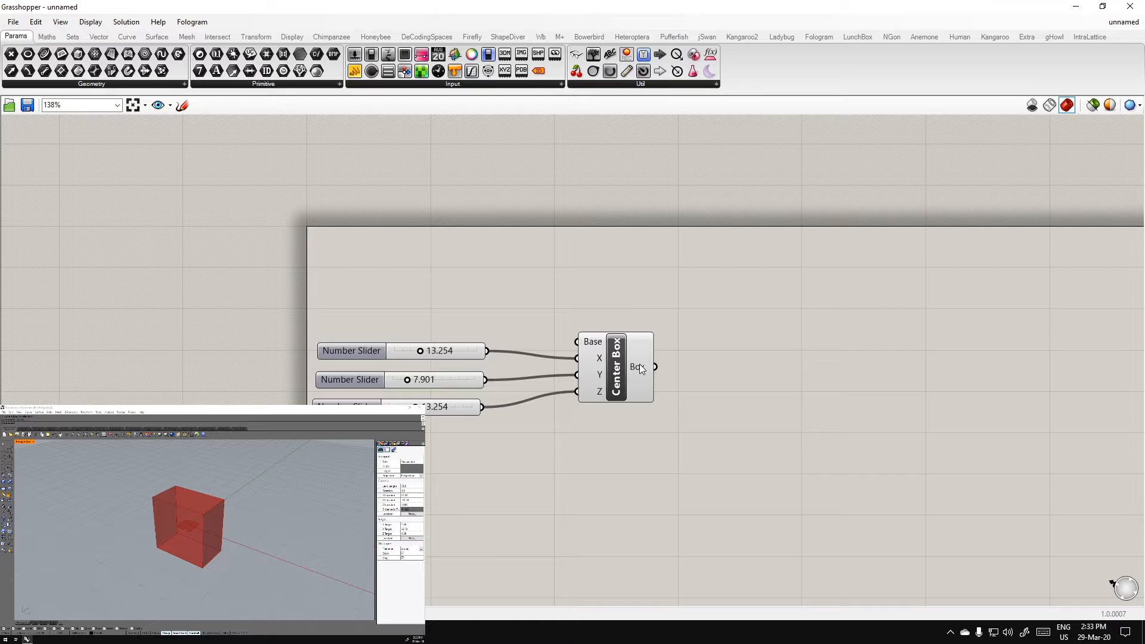
Add a Volume component from the component search to the free canvas area beside Center Box
right_drag(284, 567, 253, 564)
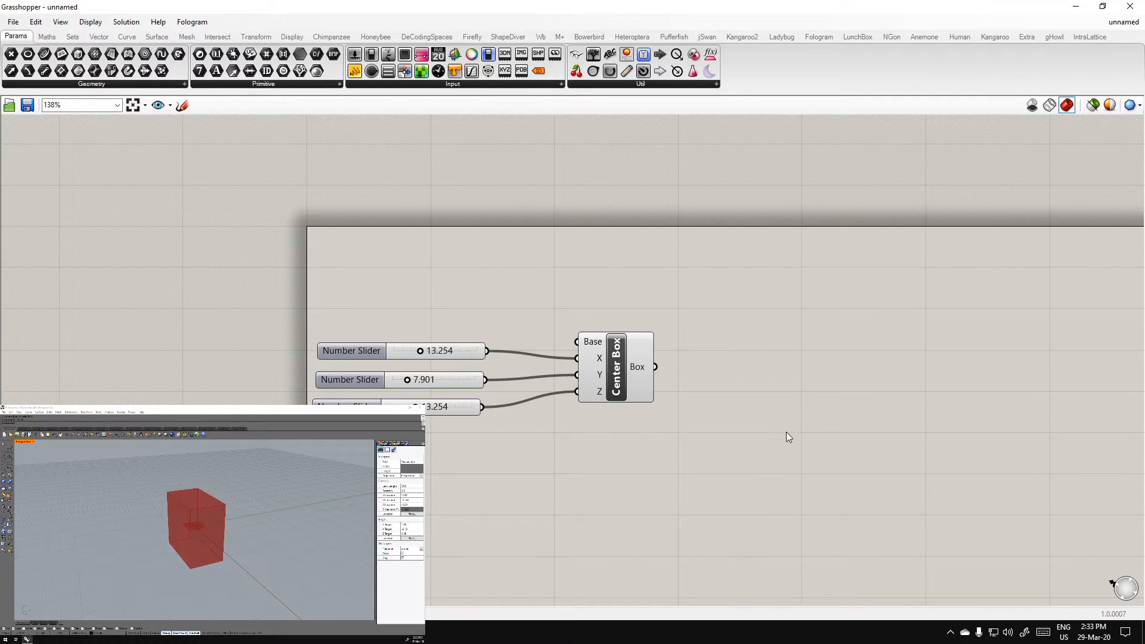
double_click(797, 385)
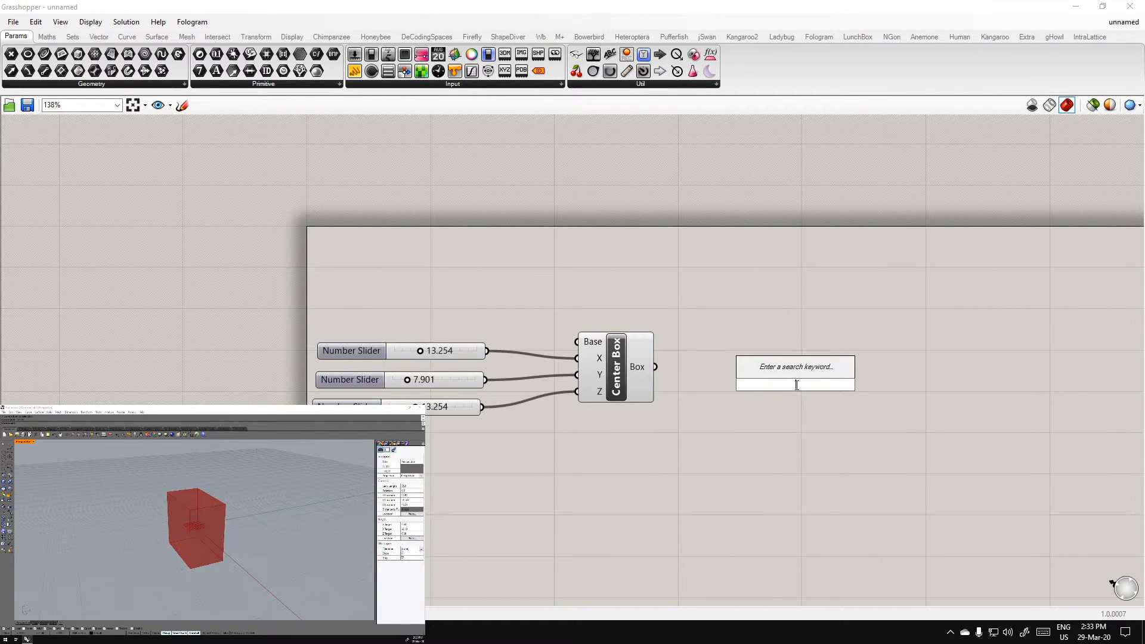
text(vol)
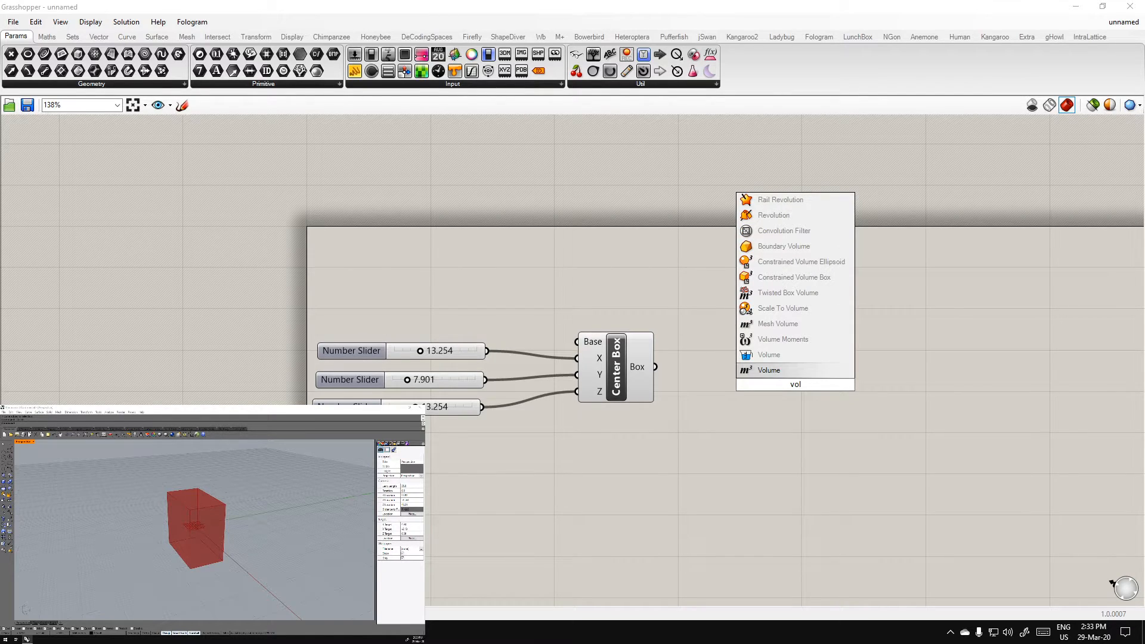
key(Return)
click(812, 456)
drag(809, 372, 792, 381)
click(792, 449)
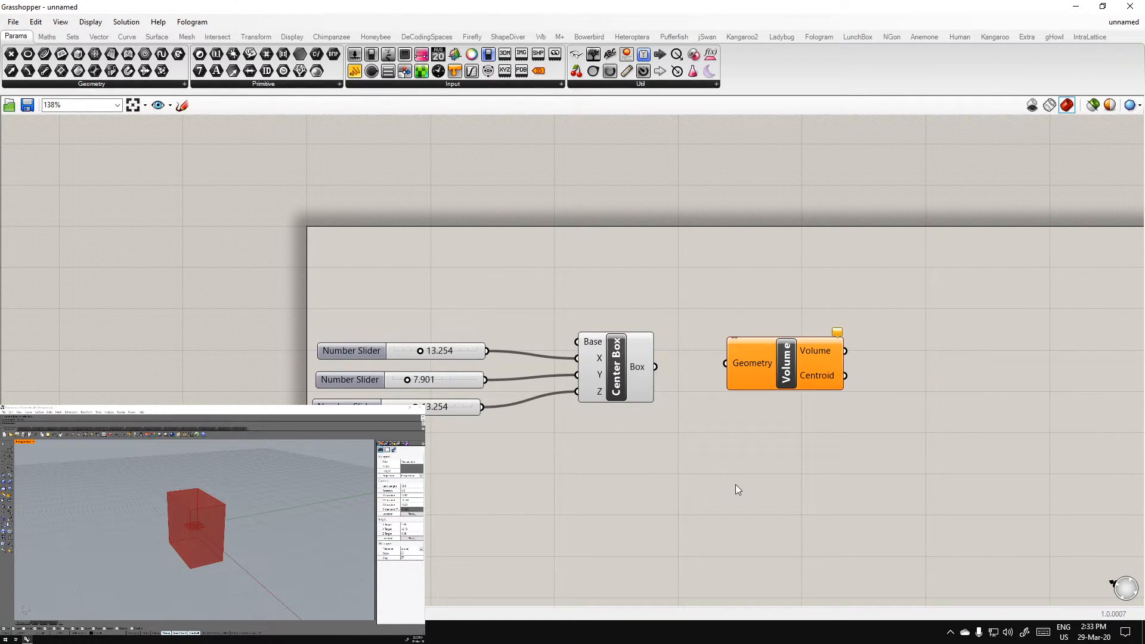
Connect the Box output of Center Box to the Geometry input of Volume and line Volume up with it
scroll(735, 484, up, 3)
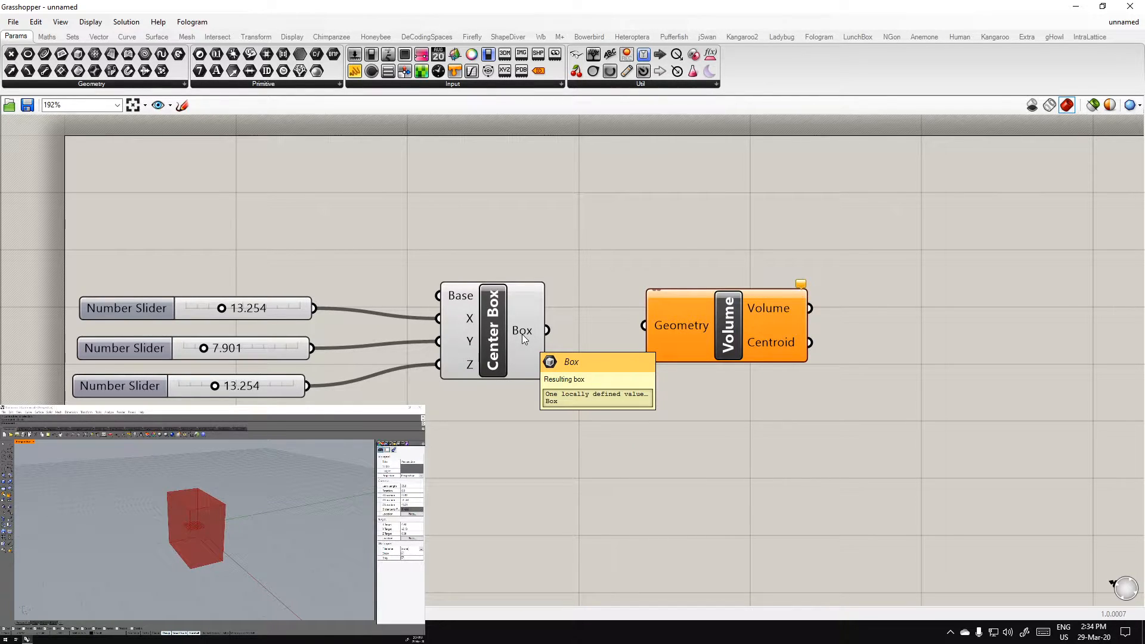
mouse_move(725, 349)
mouse_down()
mouse_move(739, 315)
mouse_move(736, 337)
mouse_up()
right_drag(775, 395, 705, 404)
drag(664, 322, 729, 313)
click(717, 439)
click(694, 321)
click(766, 464)
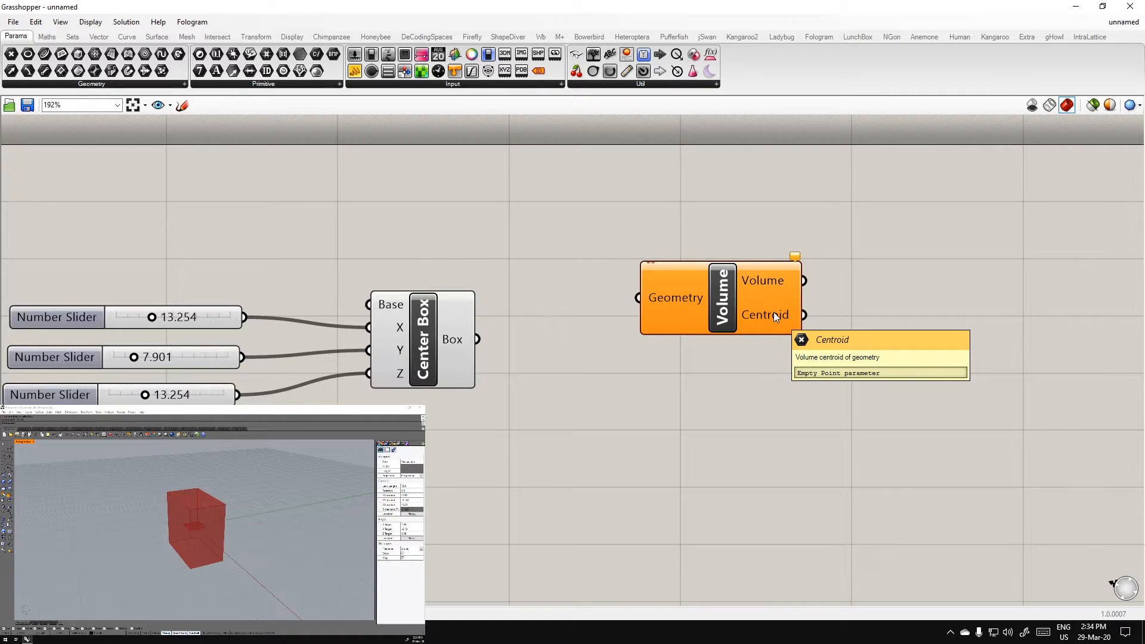
drag(734, 303, 715, 341)
click(675, 420)
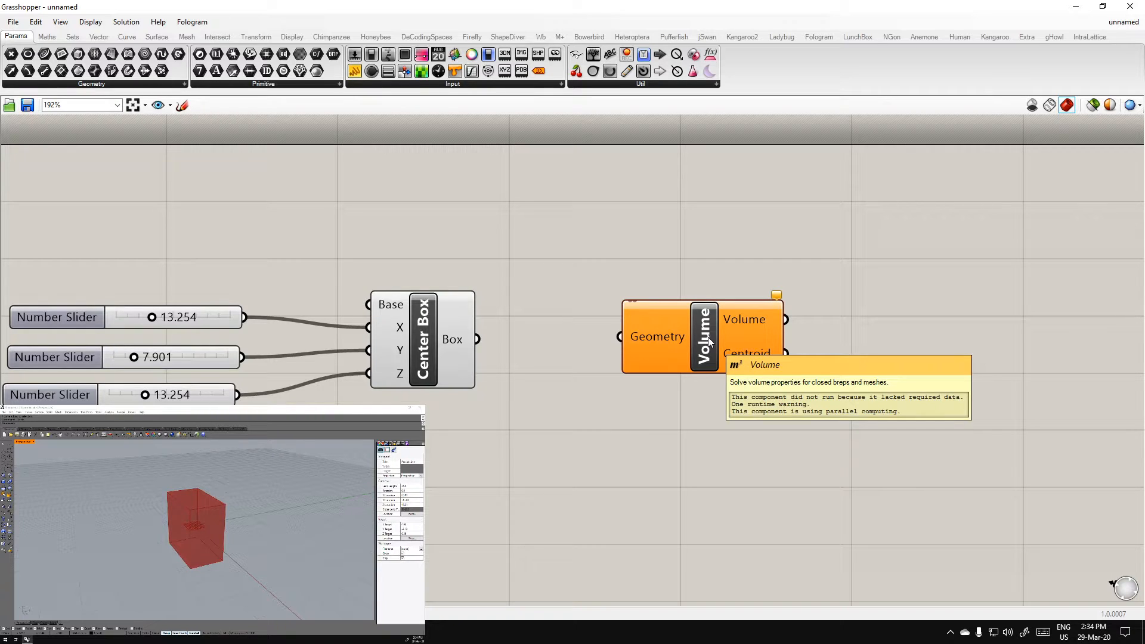
drag(477, 340, 644, 362)
click(587, 510)
click(588, 521)
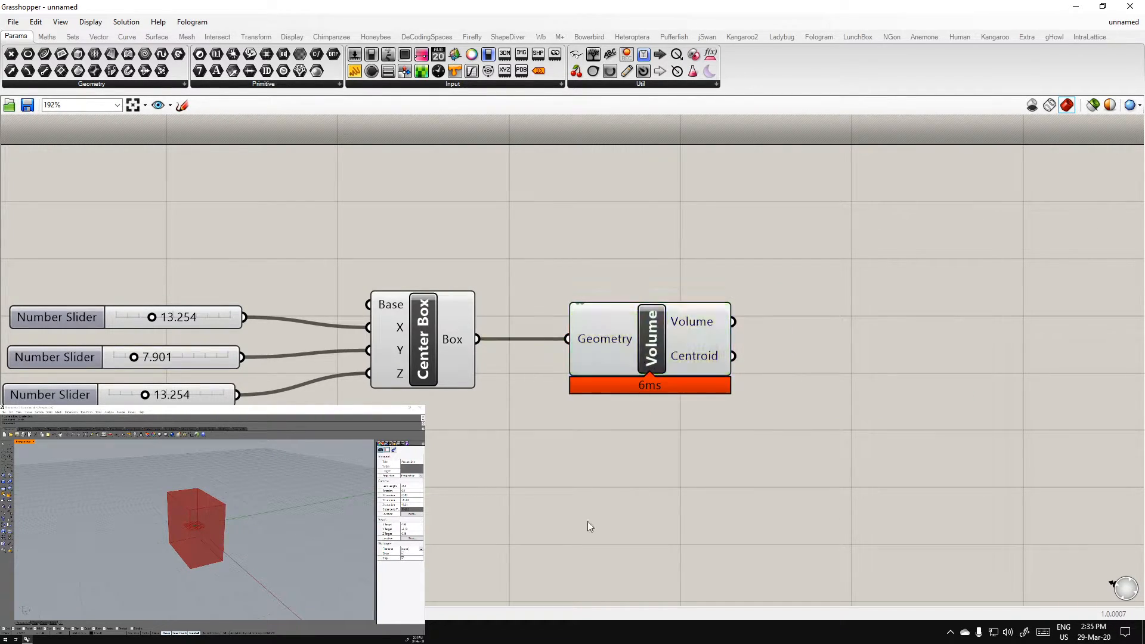
Select the Volume component and examine its centroid point inside the box up close in the Rhino viewport
right_drag(237, 574, 255, 565)
click(638, 341)
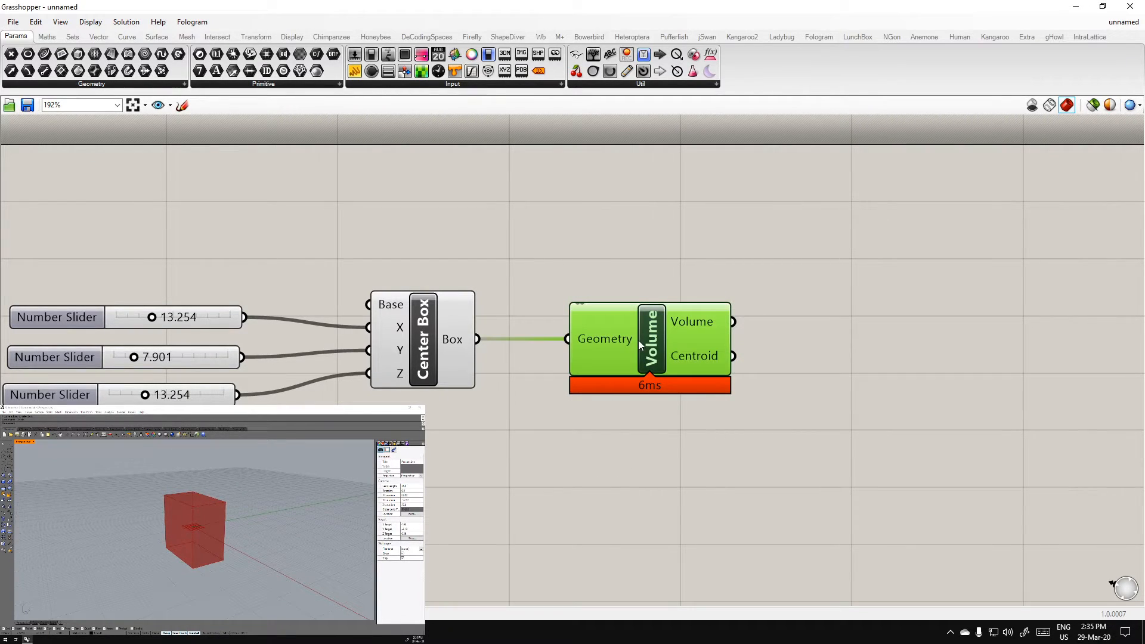
click(660, 483)
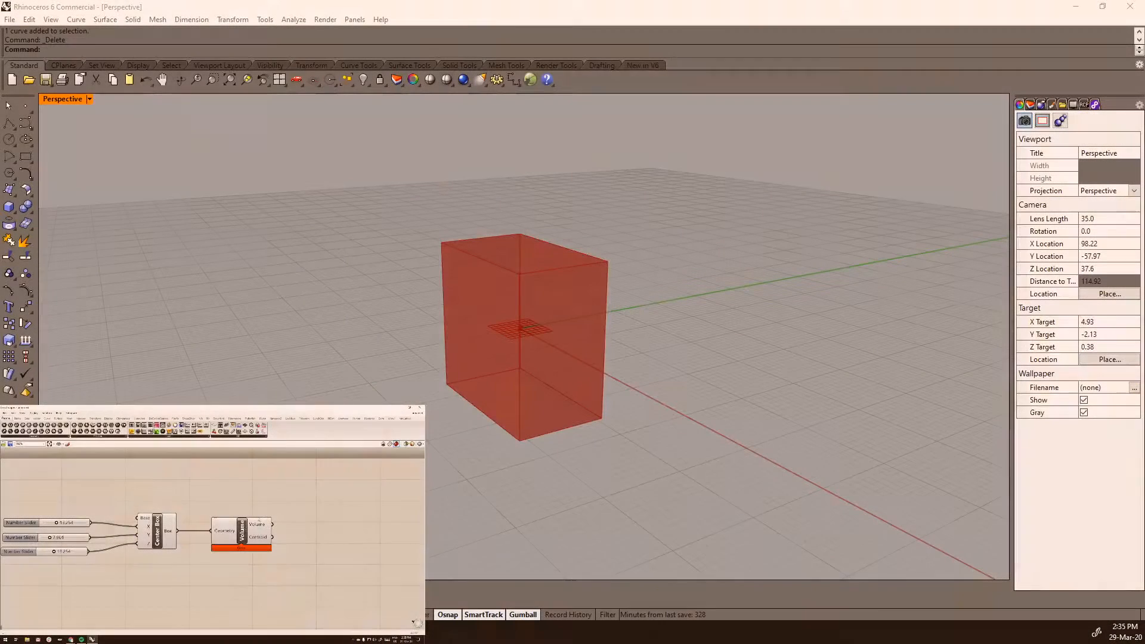
click(648, 358)
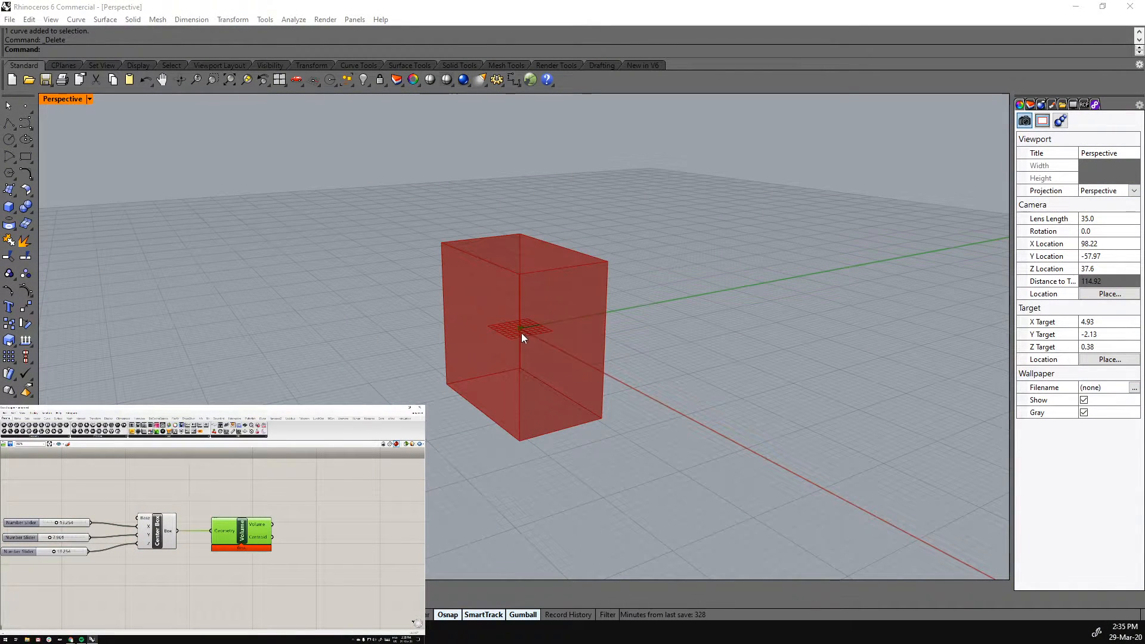
scroll(519, 337, up, 12)
right_drag(667, 364, 599, 359)
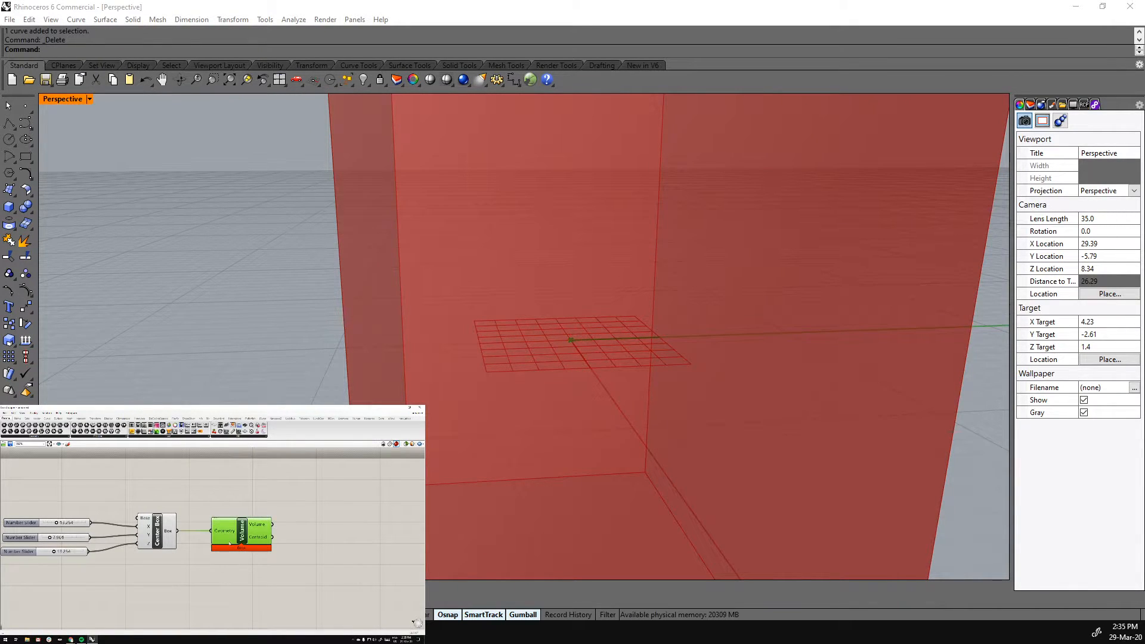
scroll(657, 385, down, 9)
right_drag(604, 378, 708, 396)
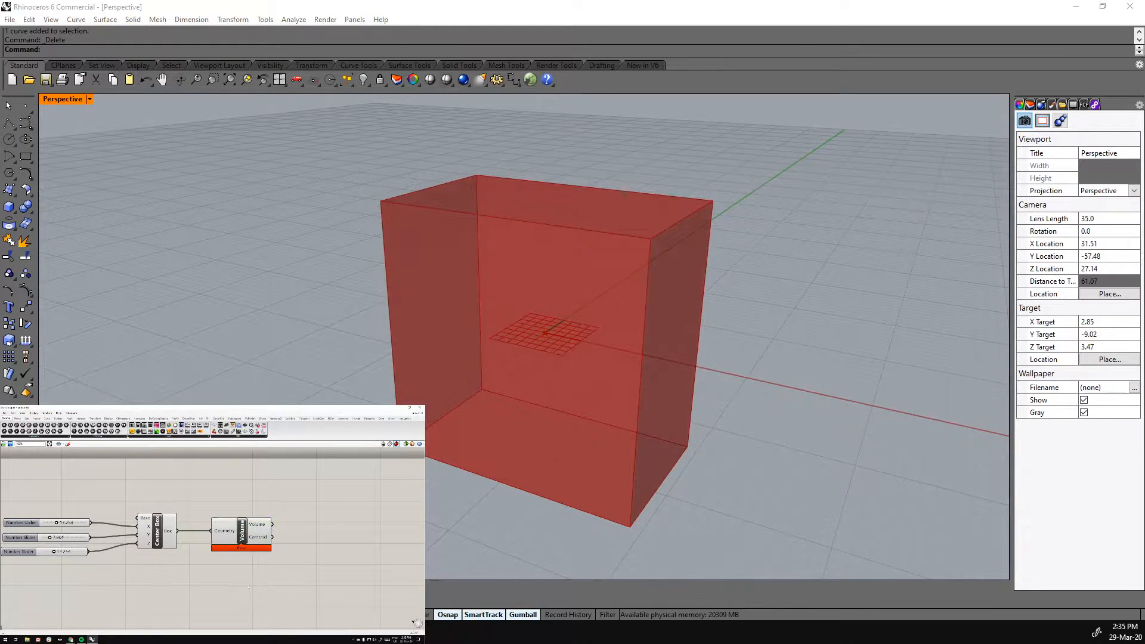
Highlight the Volume component's preview again and examine its Centroid and Volume outputs
click(234, 533)
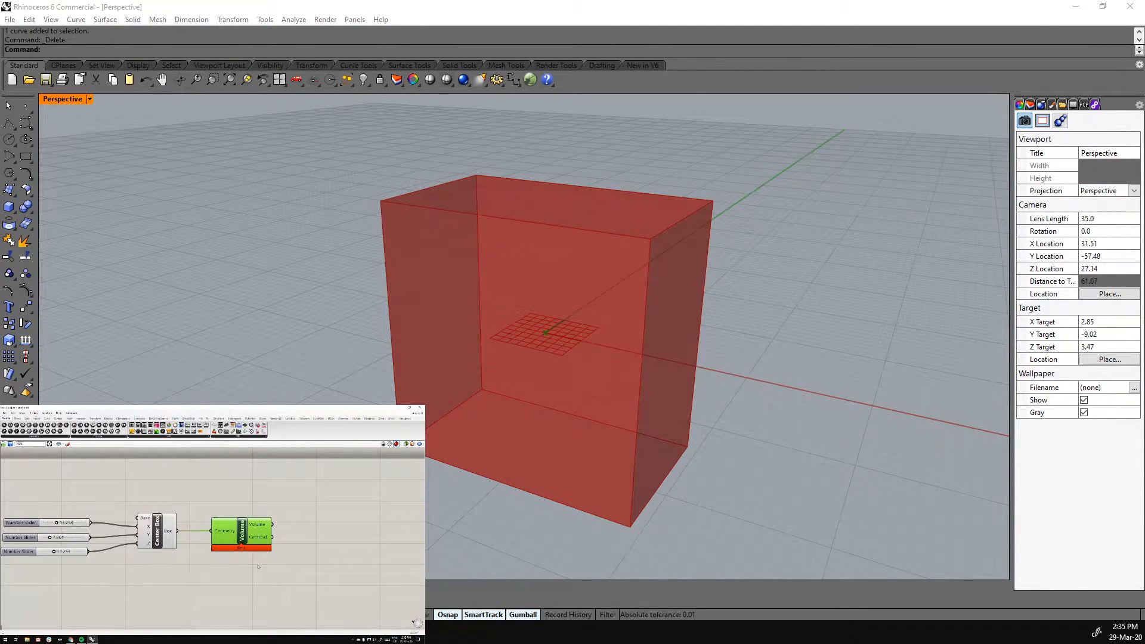
click(234, 591)
click(227, 536)
mouse_move(256, 539)
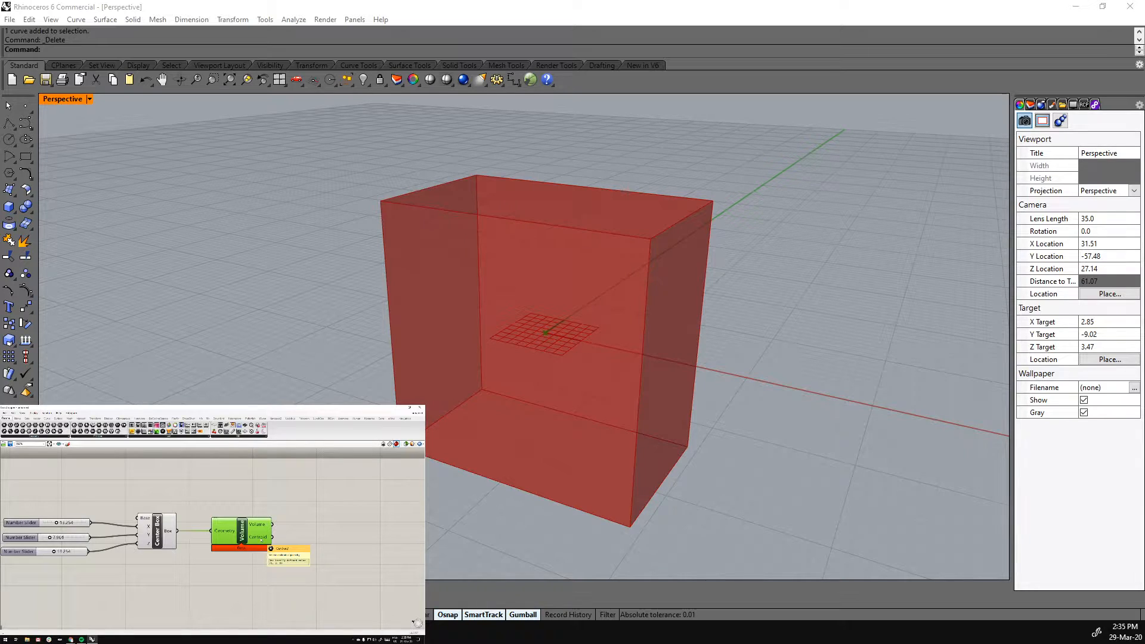
click(265, 579)
right_drag(281, 570, 255, 566)
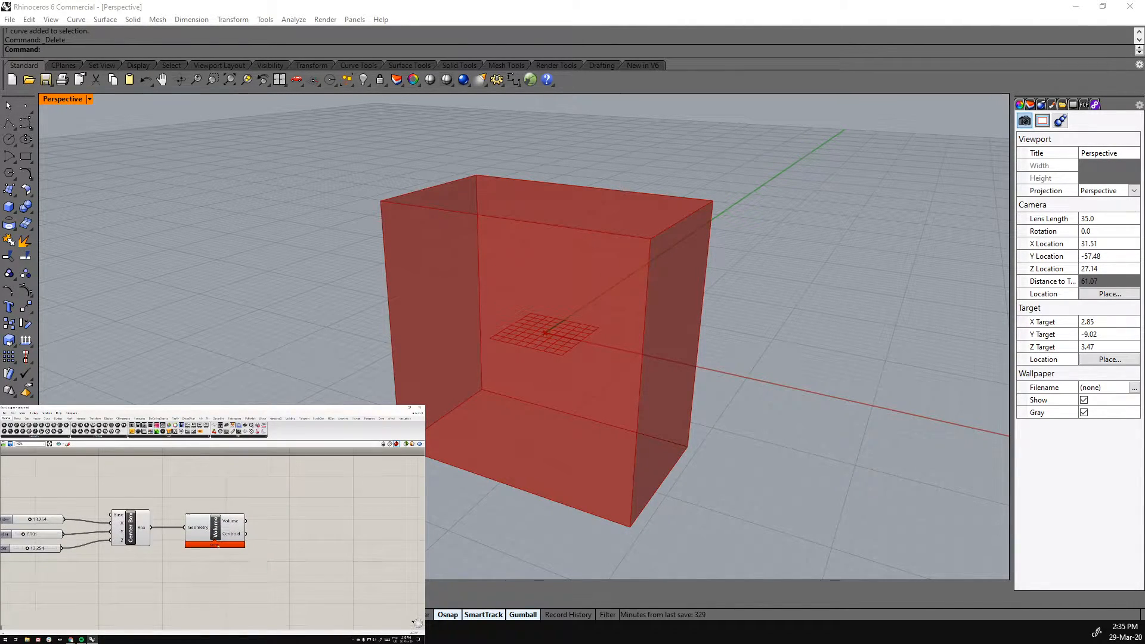
mouse_move(228, 524)
right_drag(295, 506, 288, 512)
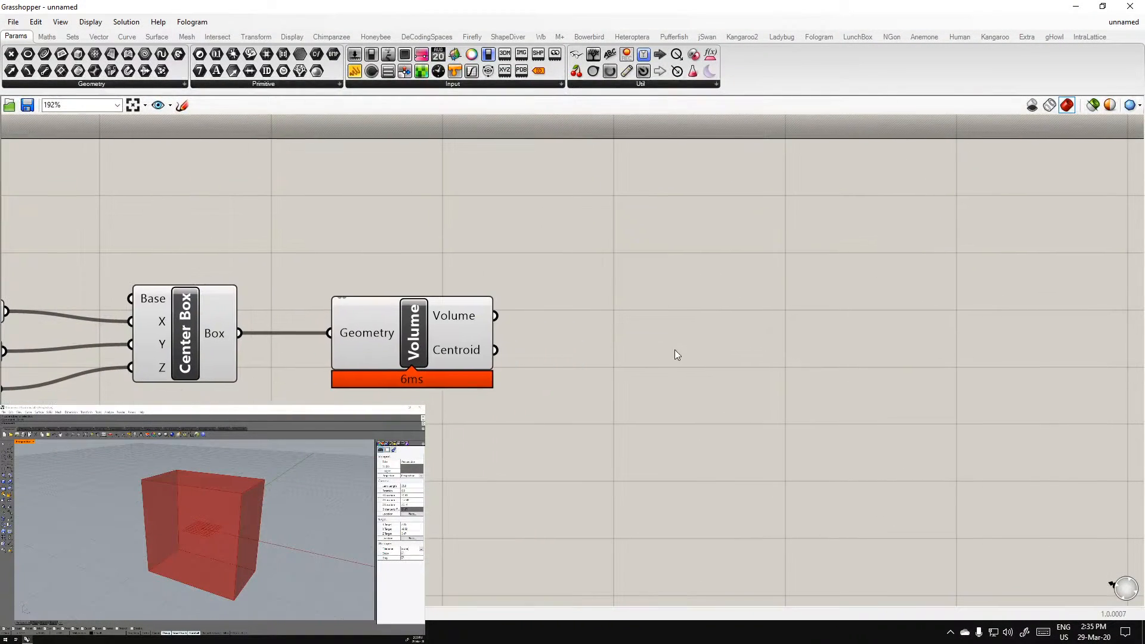
Search the components for Panel with the keyword "panel", the shortcut // and a double quotation mark
double_click(704, 310)
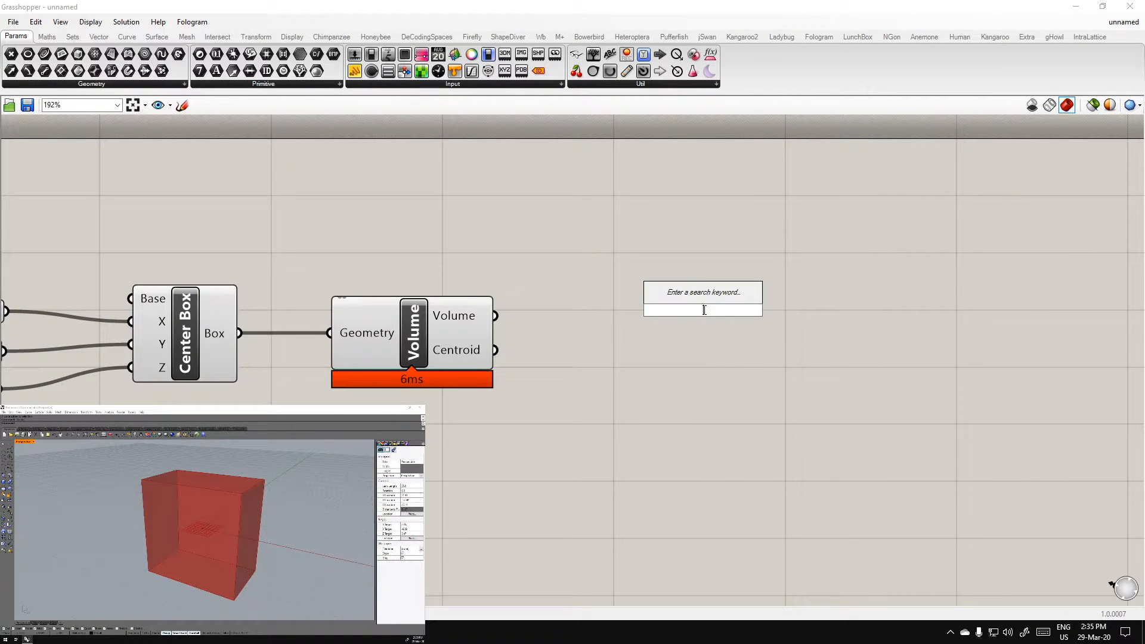
text(panel)
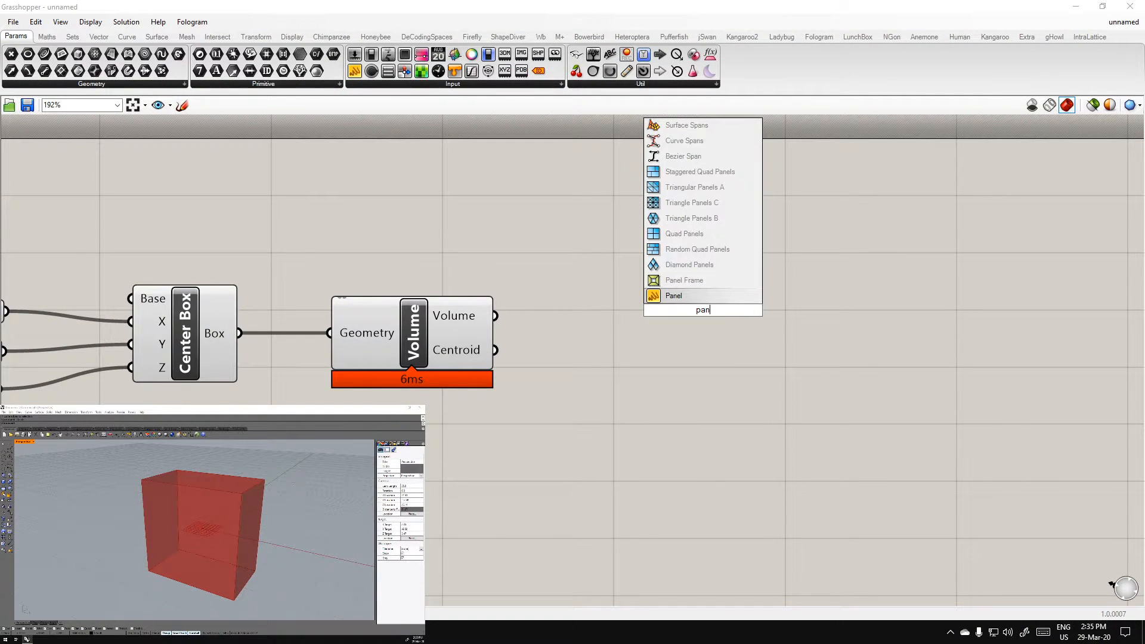
key(BackSpace)
key(BackSpace)
key(BackSpace)
key(BackSpace)
key(BackSpace)
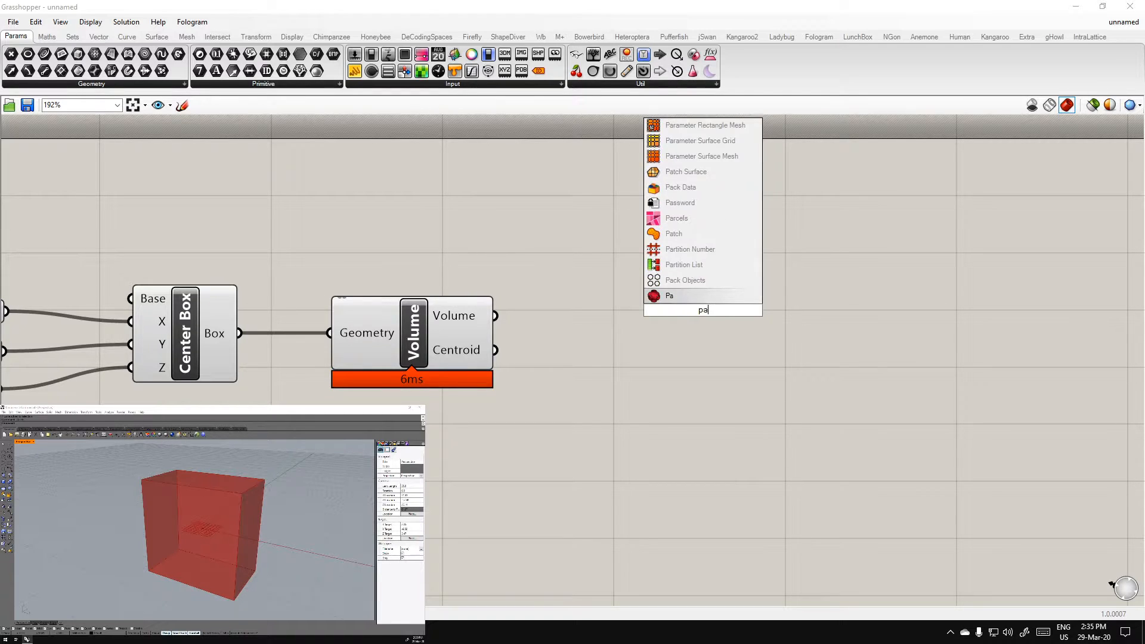
text(//)
key(Return)
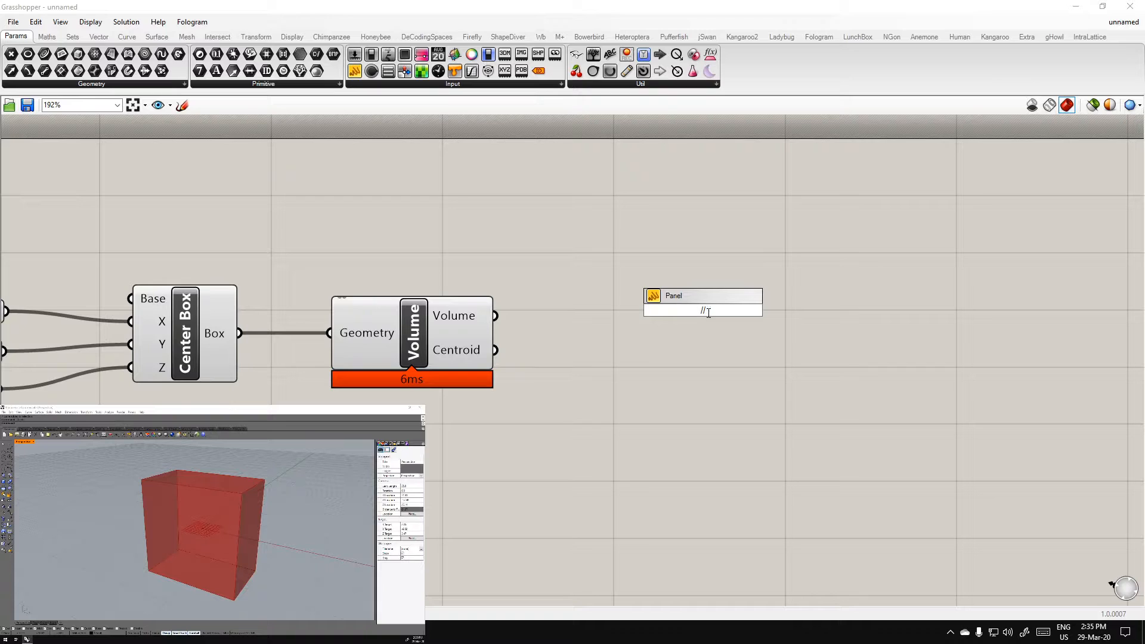
key(BackSpace)
key(BackSpace)
text(")
drag(714, 309, 677, 310)
click(716, 309)
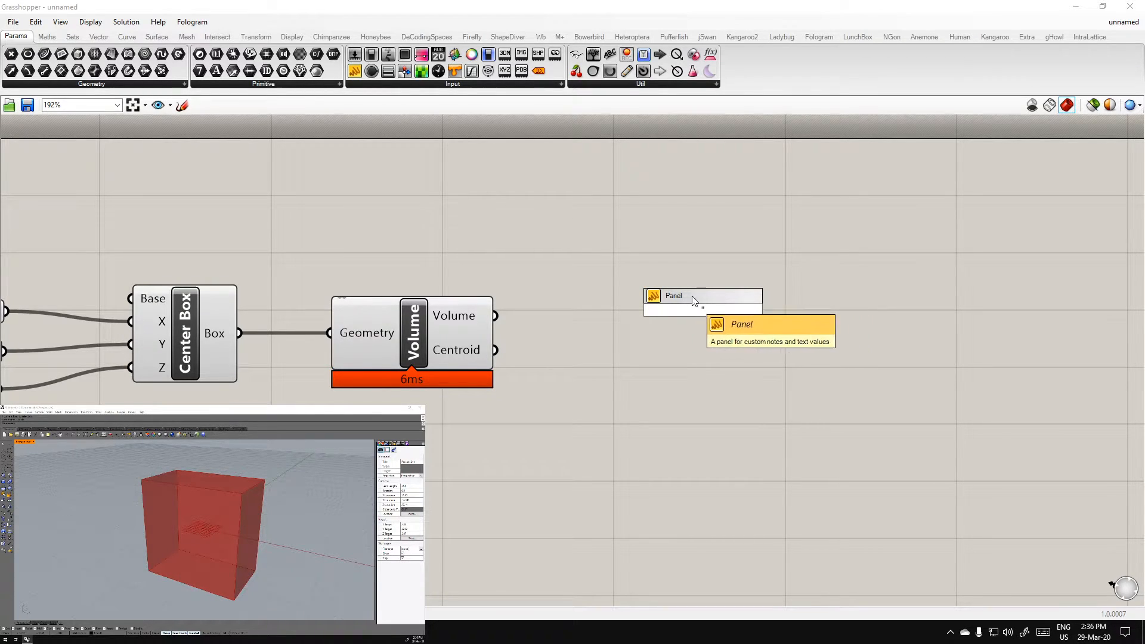
Place a Panel on the canvas beside the Volume component using the search shortcut //
key(BackSpace)
text(//)
click(714, 299)
drag(707, 325, 707, 285)
click(665, 459)
Connect the Volume output to the Panel and position the Panel in line with the Volume component
right_drag(517, 298, 741, 365)
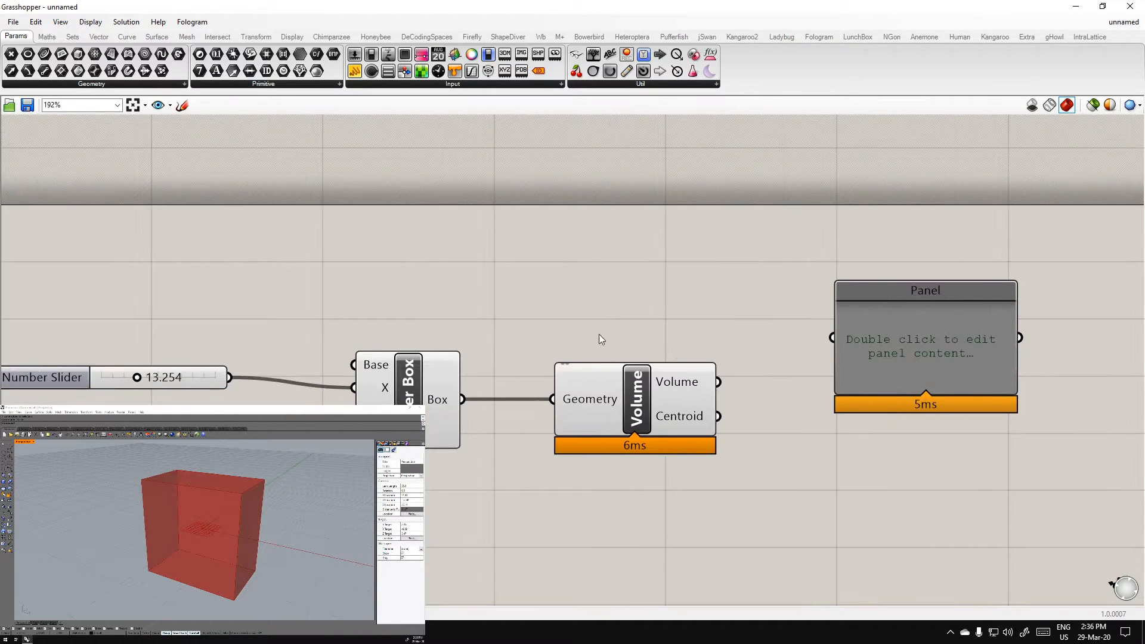
scroll(599, 334, down, 2)
scroll(674, 313, down, 1)
click(776, 324)
drag(777, 327, 770, 338)
click(688, 367)
drag(640, 322, 710, 310)
click(789, 321)
click(803, 463)
drag(790, 320, 806, 351)
click(788, 346)
click(656, 450)
click(785, 351)
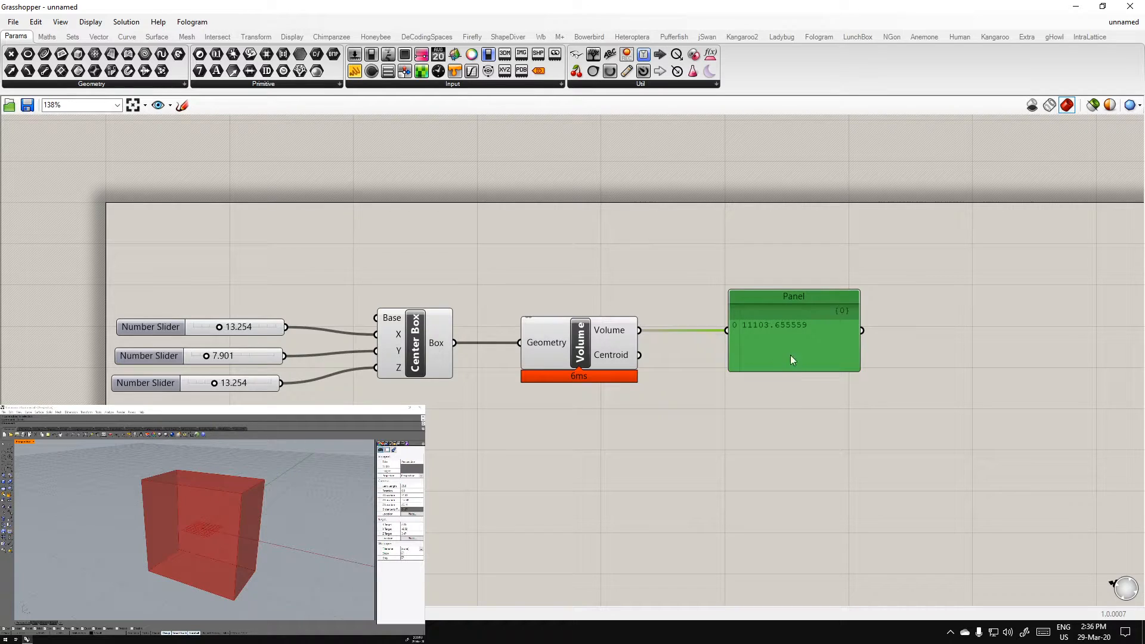
Add a second Panel above the Volume component and connect the Volume output to it
click(520, 87)
click(542, 107)
click(651, 215)
right_drag(642, 239, 619, 311)
click(618, 311)
drag(618, 295, 558, 286)
drag(625, 395, 552, 281)
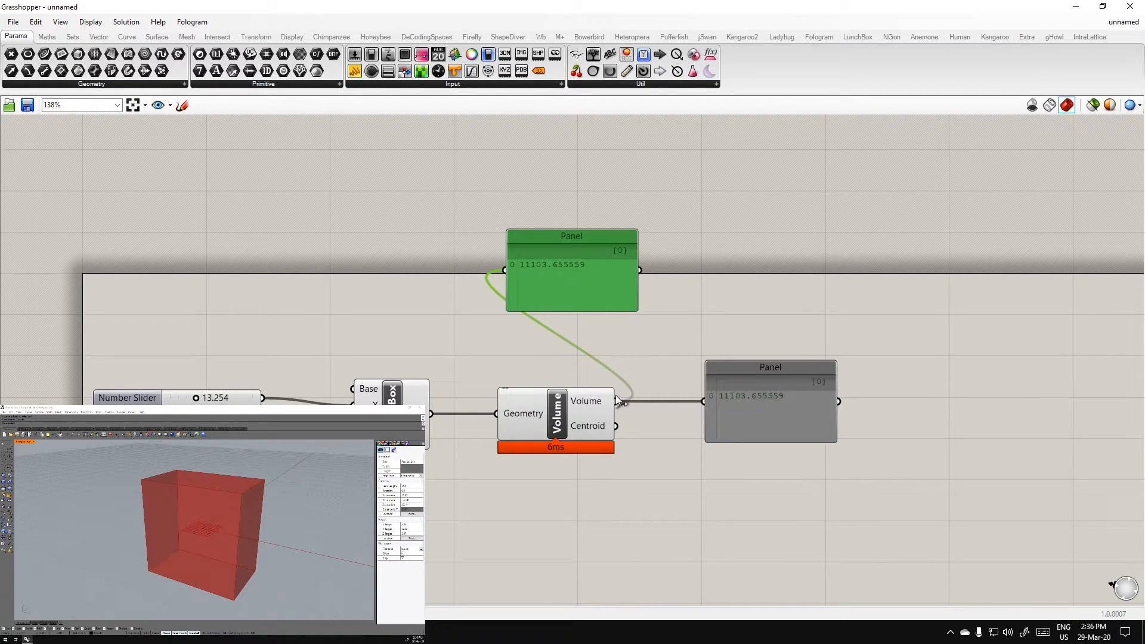
Disconnect the upper Panel from the Volume output and feed it from Center Box's Box output instead
ctrl+drag(617, 402, 505, 270)
drag(431, 413, 505, 270)
drag(589, 288, 559, 316)
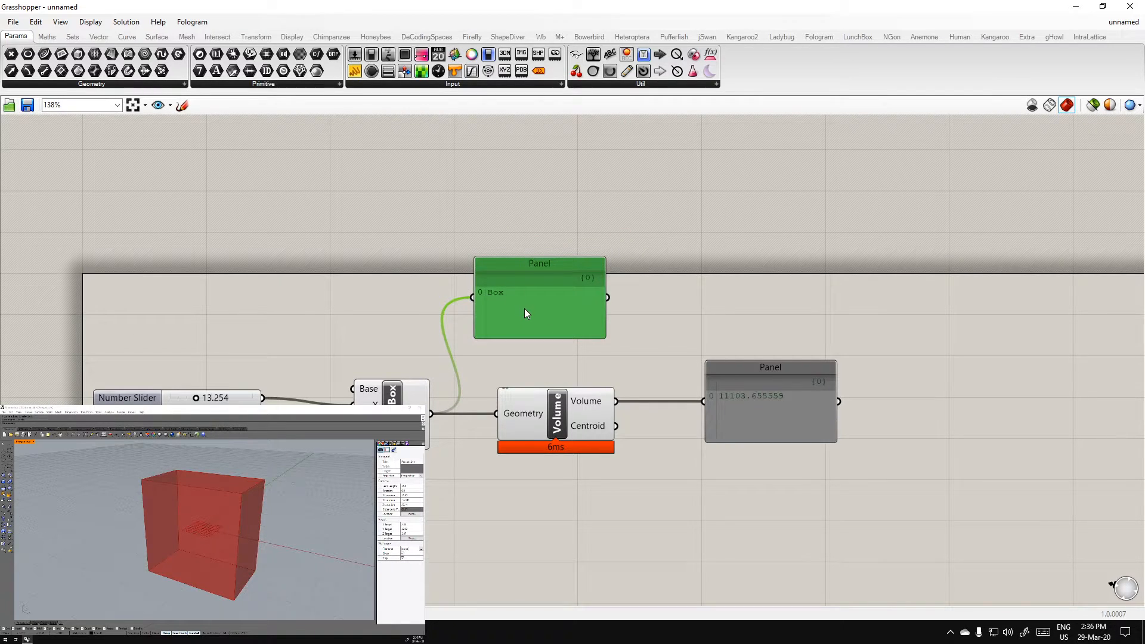
scroll(489, 293, up, 2)
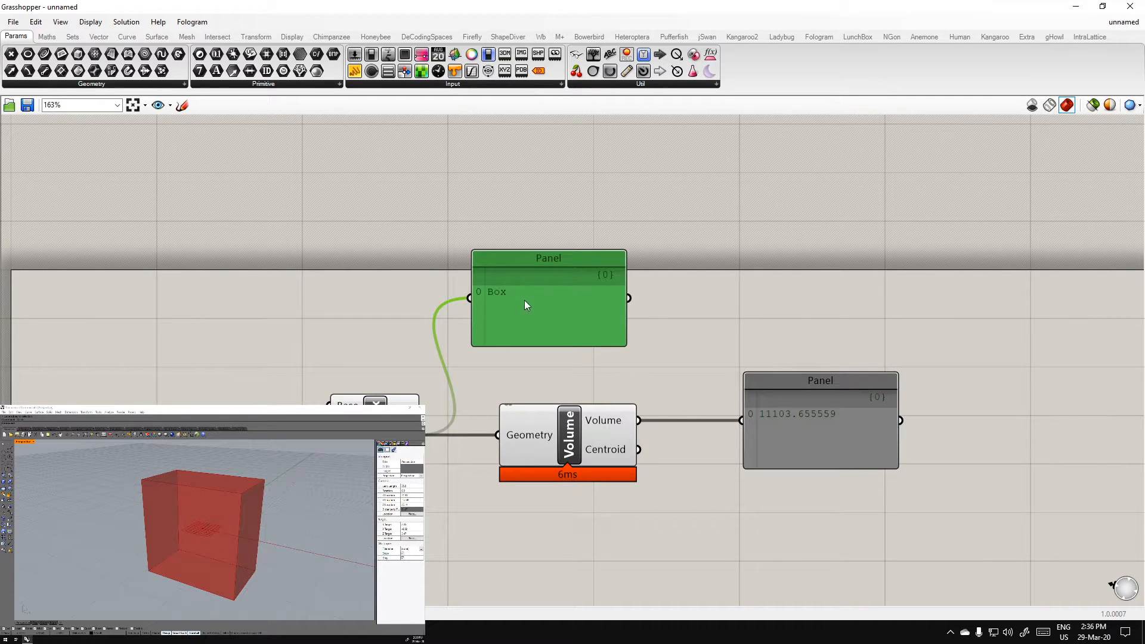
click(660, 346)
Try feeding the upper Panel's output into Volume's Geometry input, undo that connection and move the Panel higher
drag(628, 298, 498, 435)
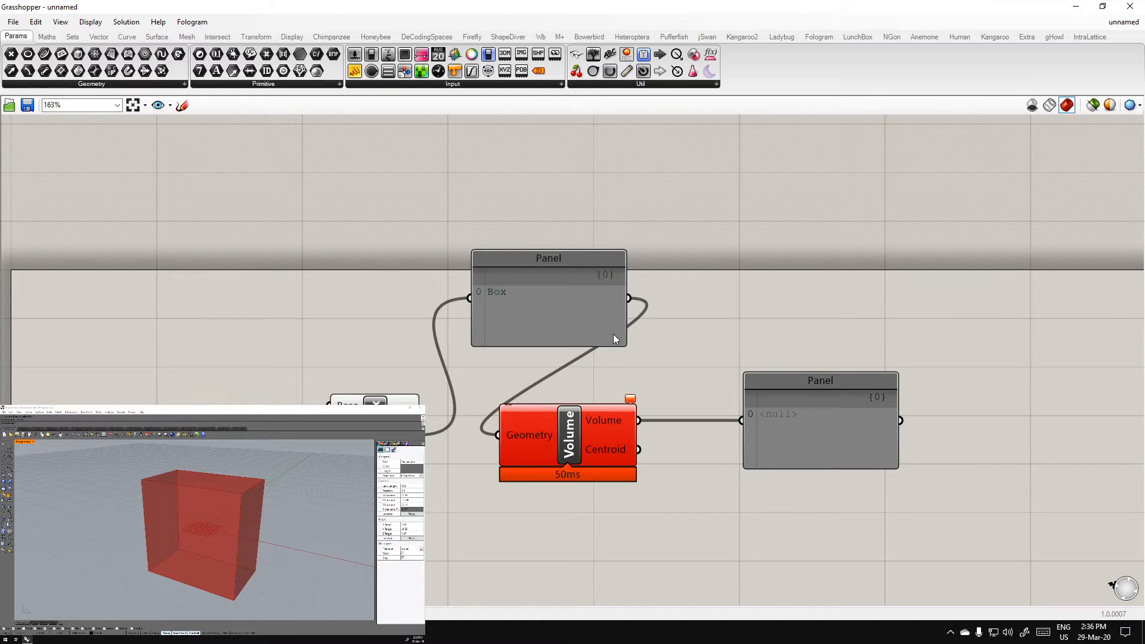
key(ctrl+z)
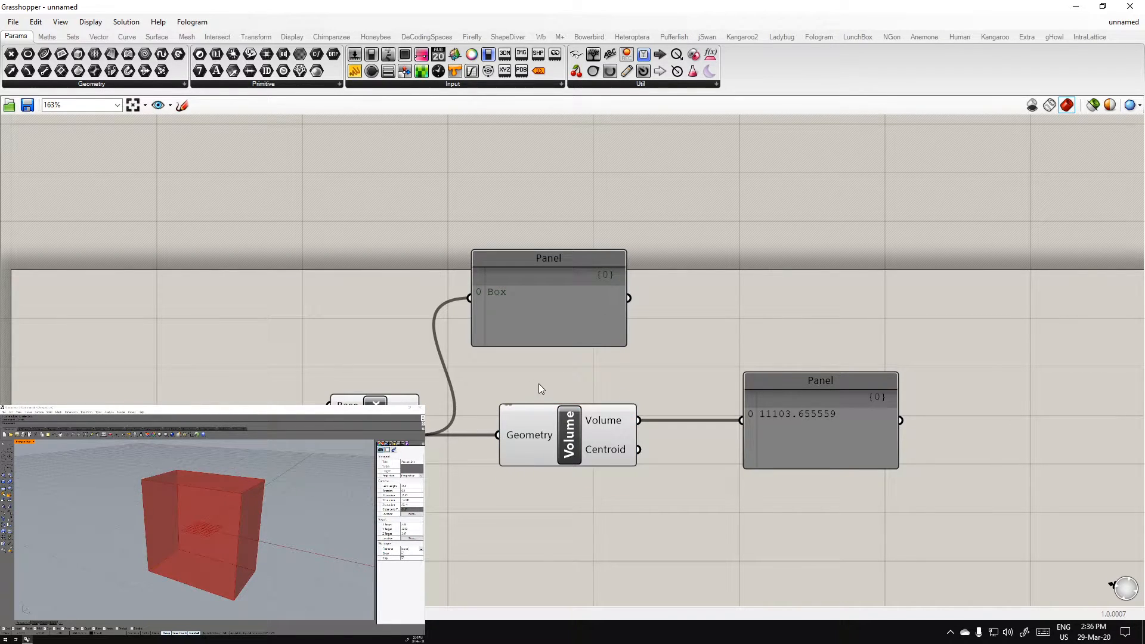
drag(565, 329, 533, 295)
click(561, 398)
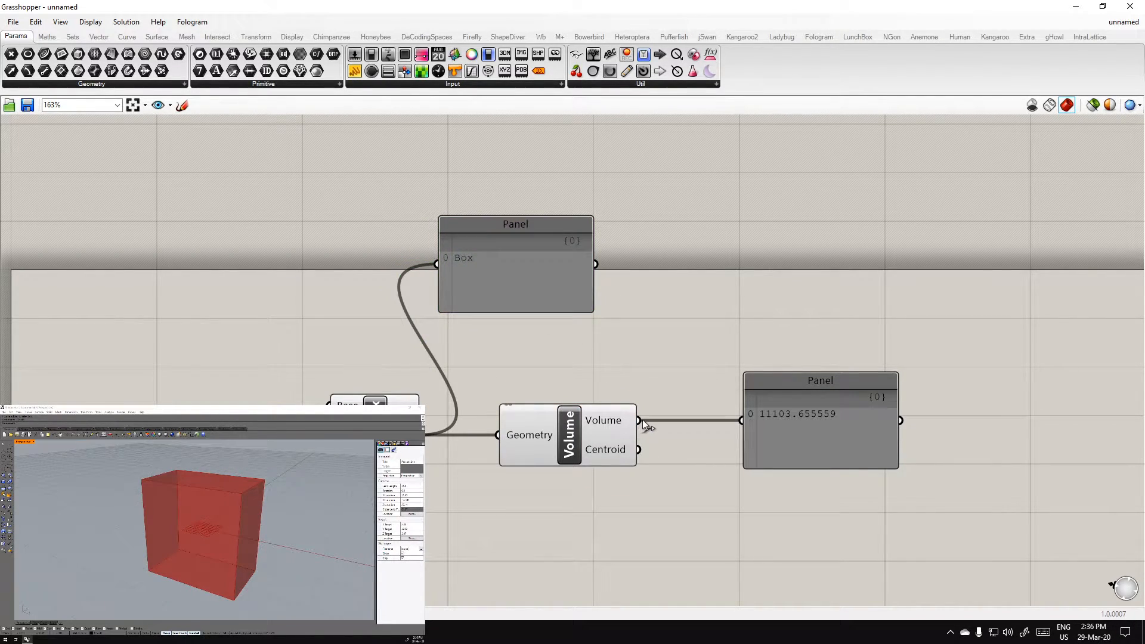
right_drag(613, 352, 549, 309)
click(434, 255)
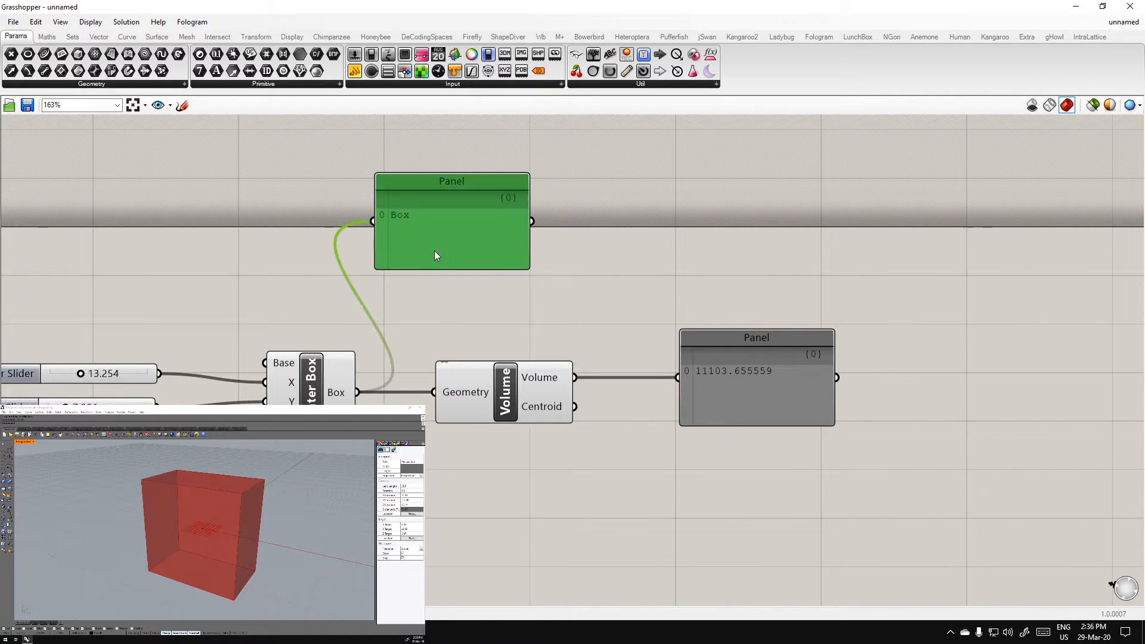
right_drag(424, 297, 514, 385)
click(514, 386)
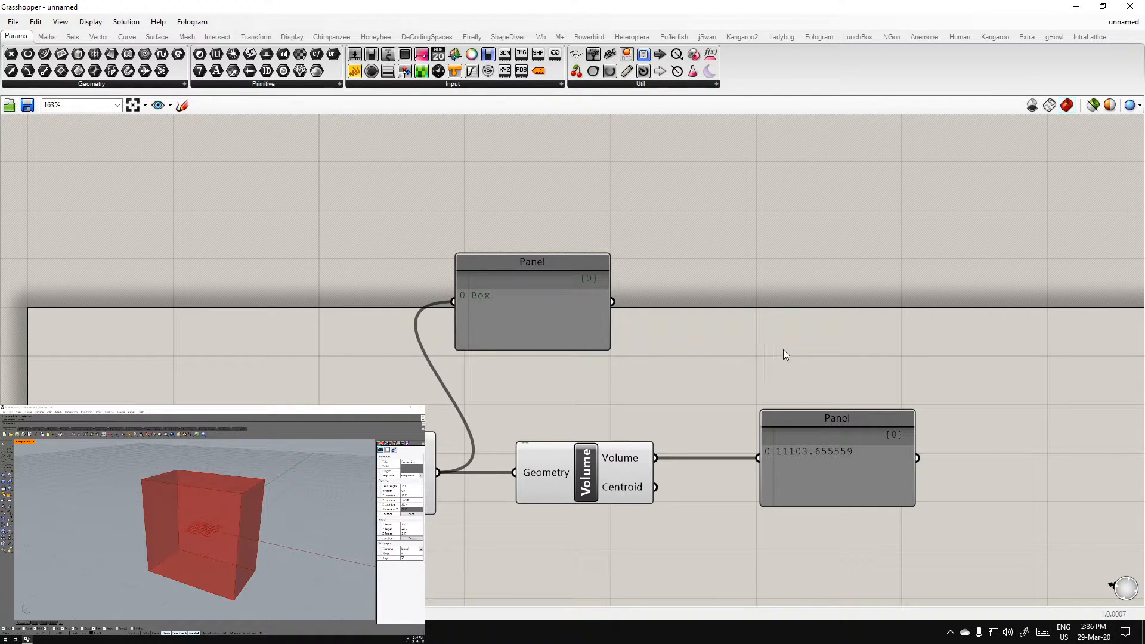
click(810, 466)
right_drag(506, 383, 472, 327)
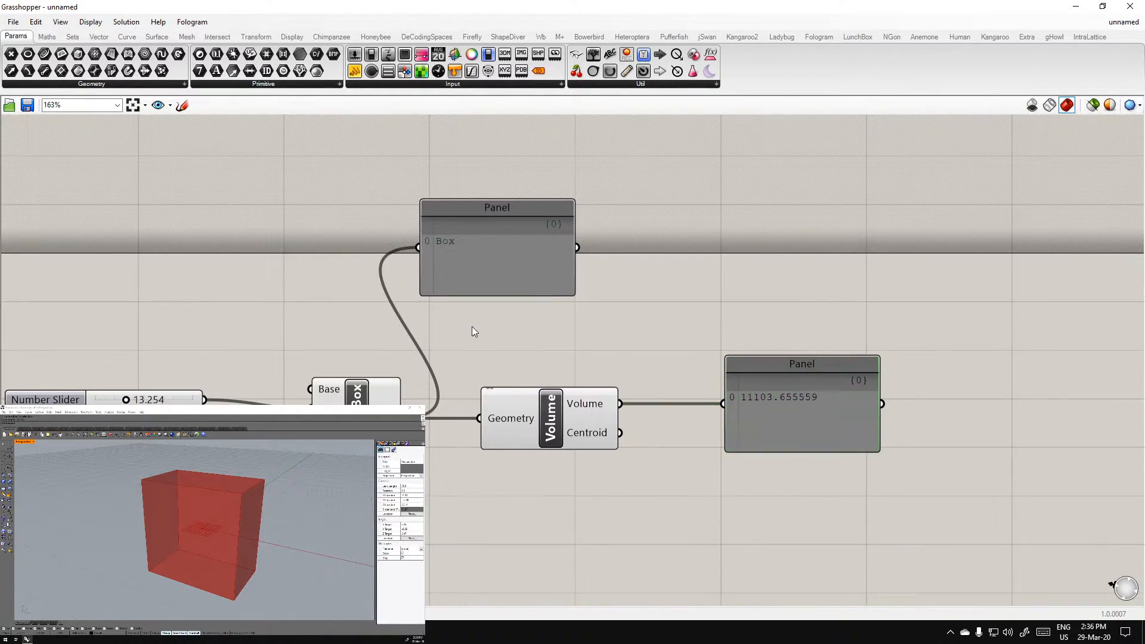
Delete the upper Panel attached to Center Box, keeping the one that shows the Volume output
drag(506, 256, 739, 270)
click(810, 493)
right_drag(810, 493, 679, 447)
click(629, 347)
drag(581, 257, 361, 266)
click(710, 298)
click(489, 298)
click(393, 238)
key(Delete)
click(631, 365)
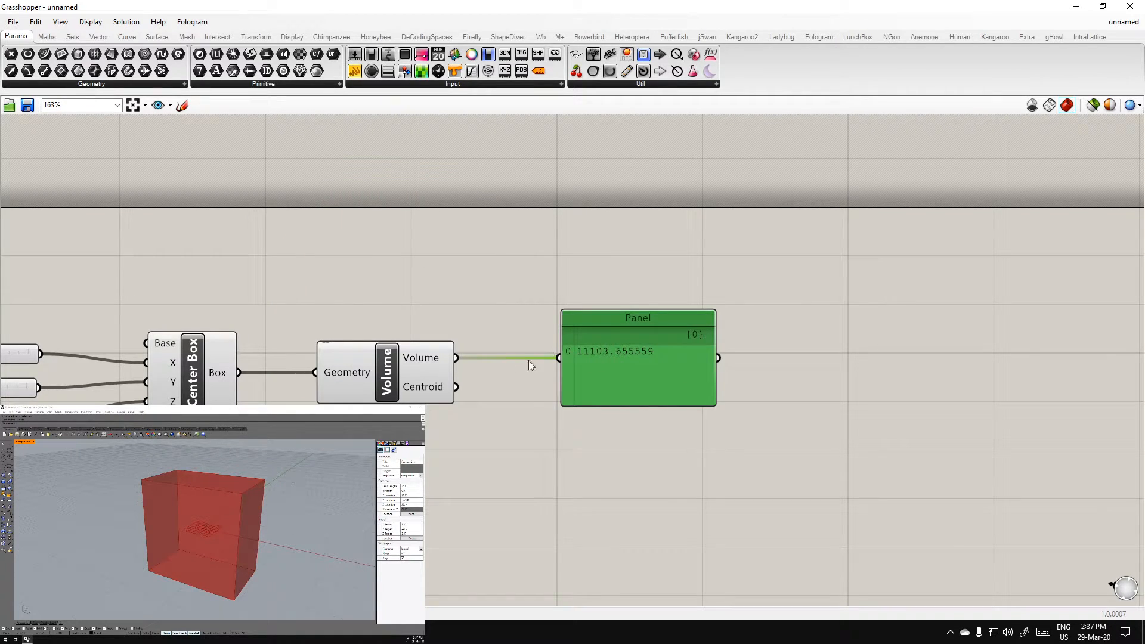
click(616, 482)
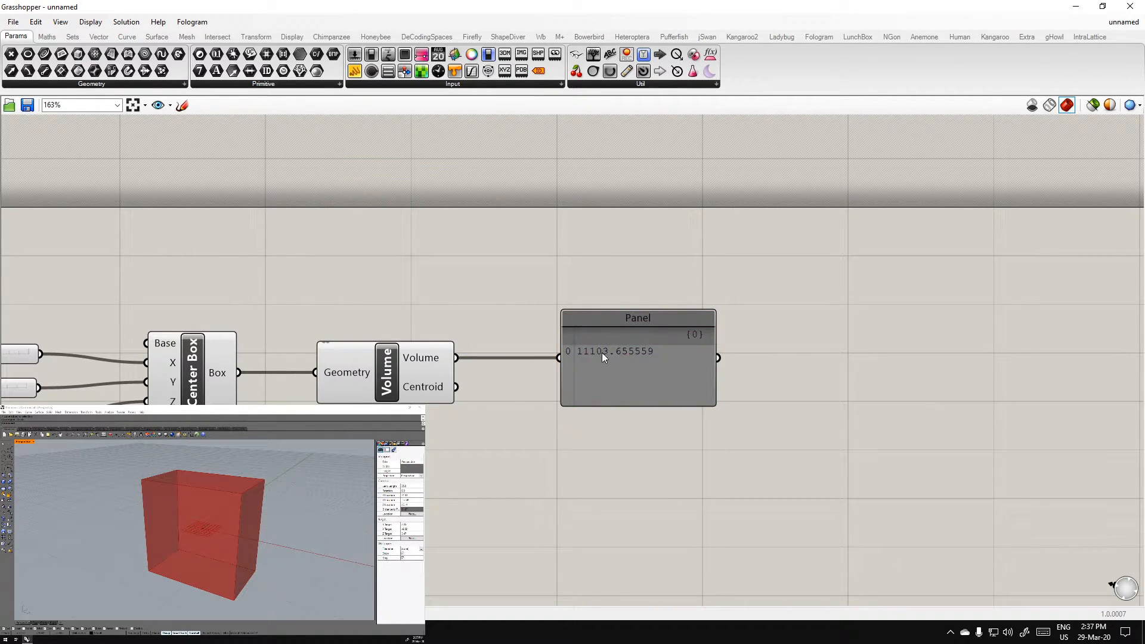
Duplicate the Volume Panel, place the copy below it and feed the copy from the Centroid output
click(624, 382)
key(ctrl+c)
key(ctrl+v)
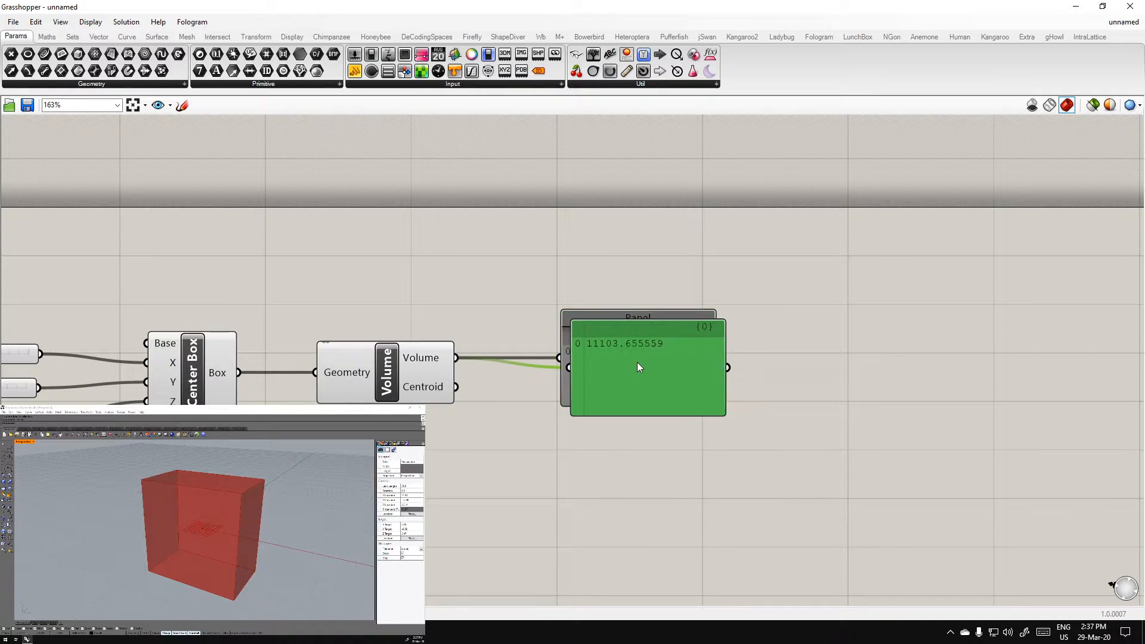
drag(637, 365, 611, 470)
click(606, 558)
drag(455, 387, 540, 472)
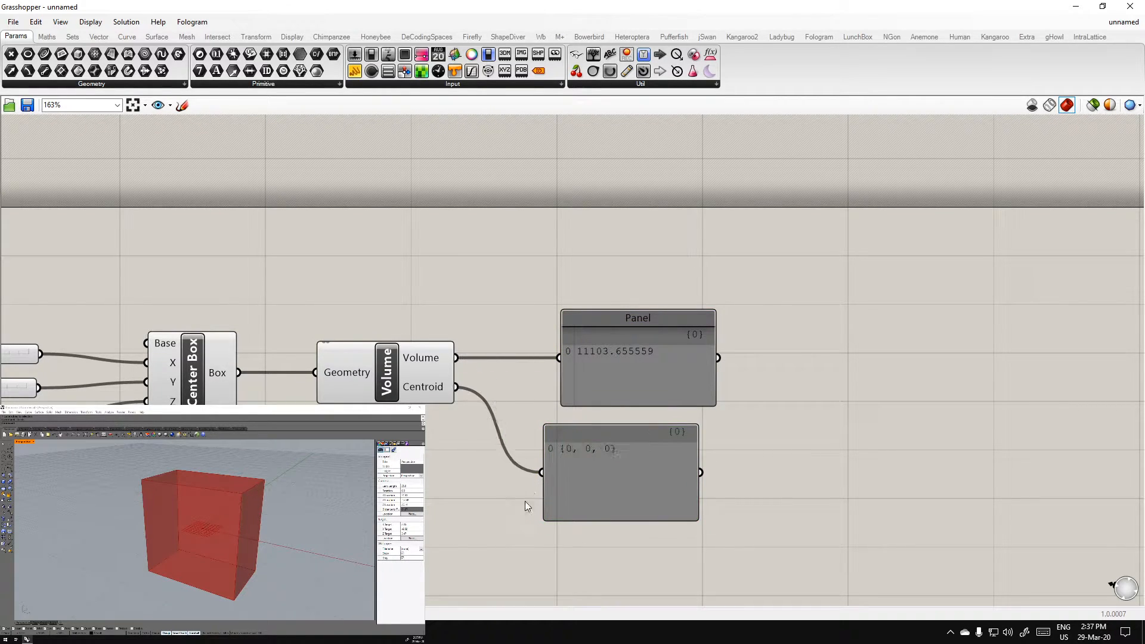
right_drag(516, 505, 624, 471)
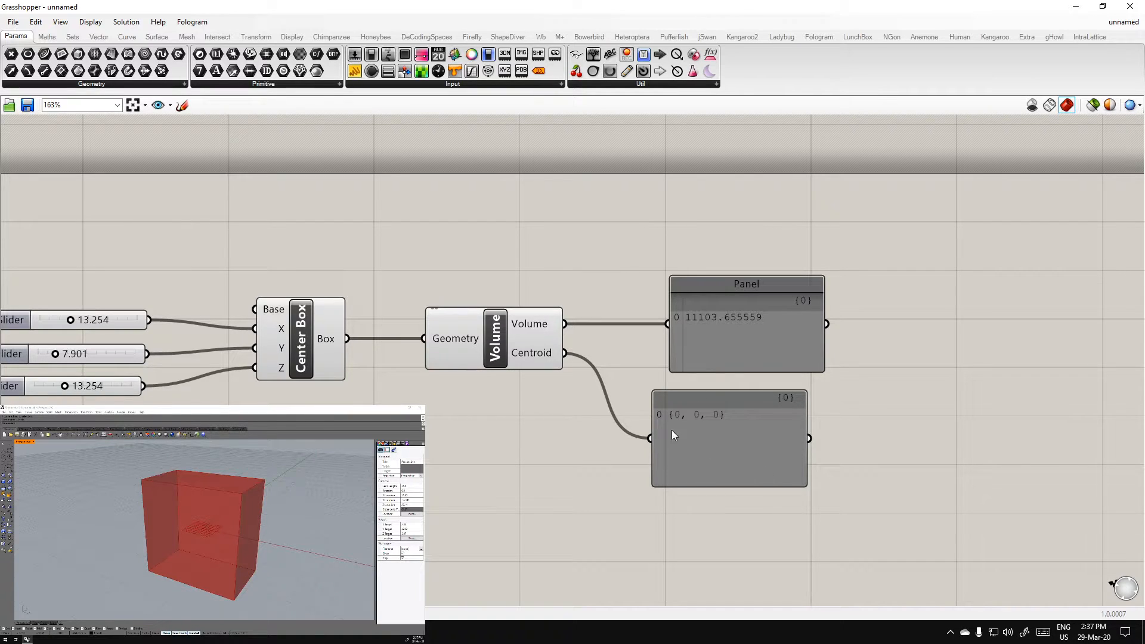
Delete the Panel connected to the Centroid output, keeping the one fed by Volume
right_drag(491, 449, 610, 464)
click(828, 468)
key(Delete)
right_drag(796, 392, 850, 399)
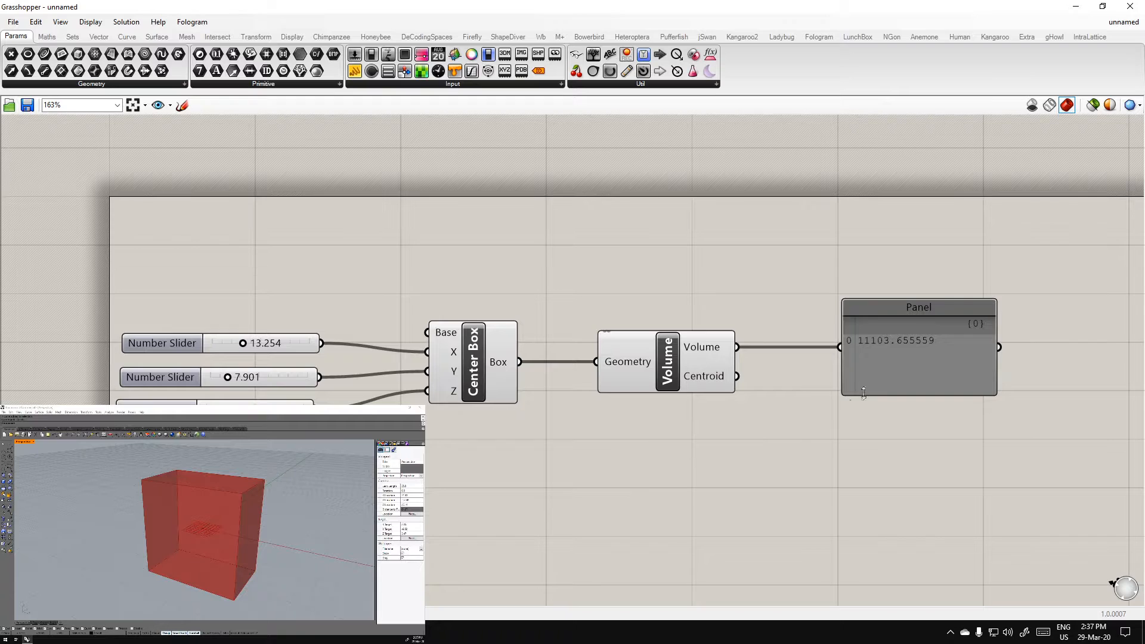
Move the X Number Slider slightly up and outward from the Center Box
scroll(363, 314, up, 1)
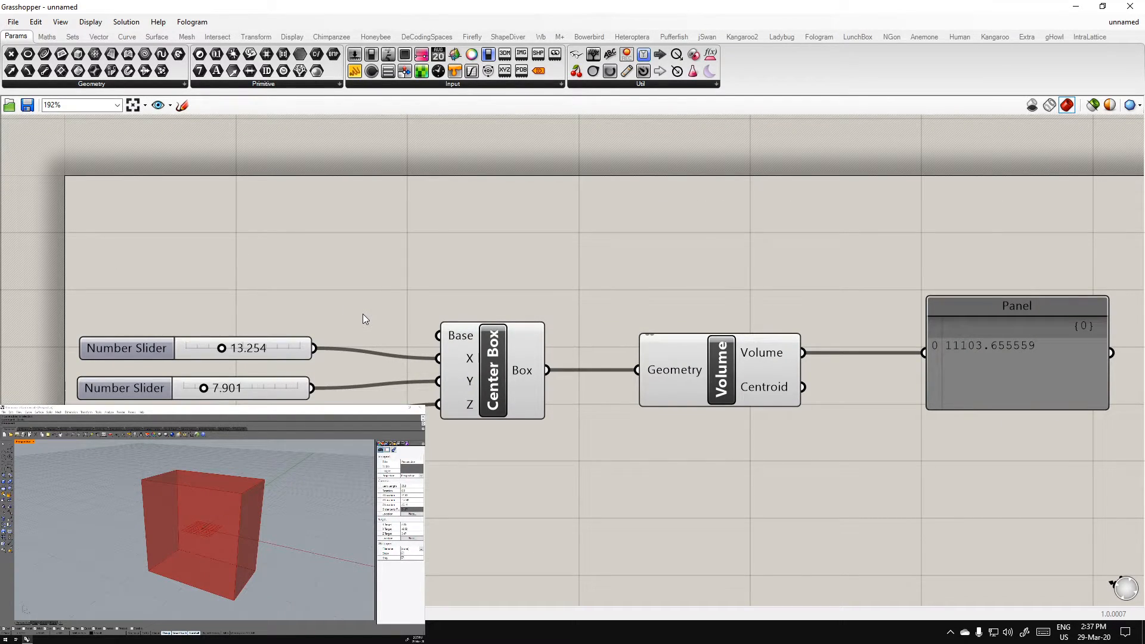
scroll(371, 294, down, 3)
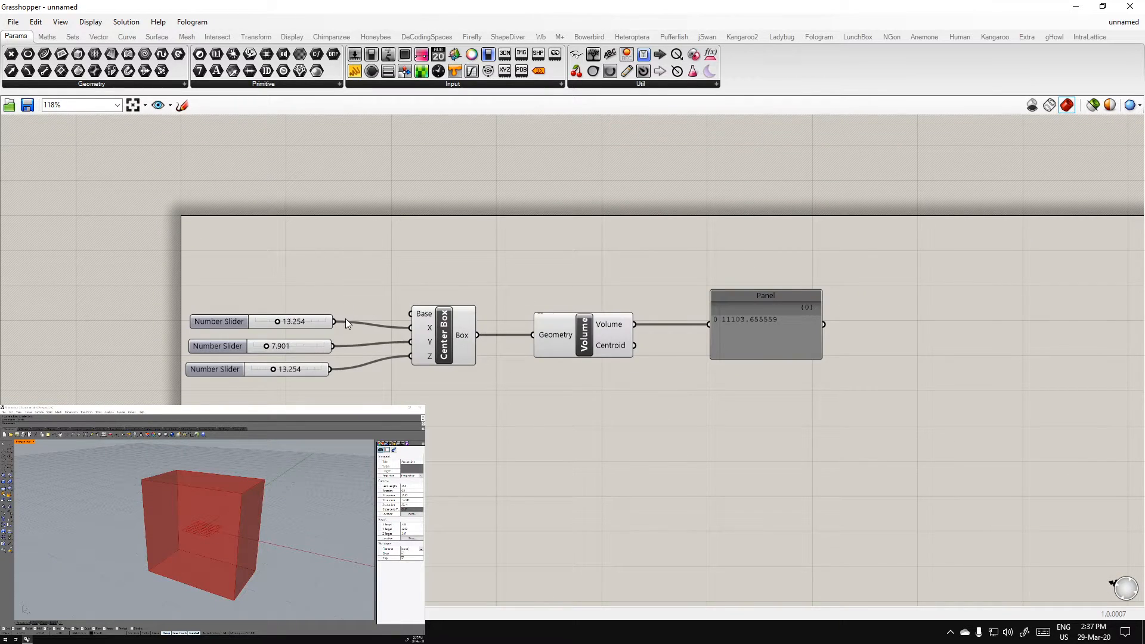
scroll(352, 321, up, 3)
scroll(648, 449, down, 1)
scroll(363, 371, down, 1)
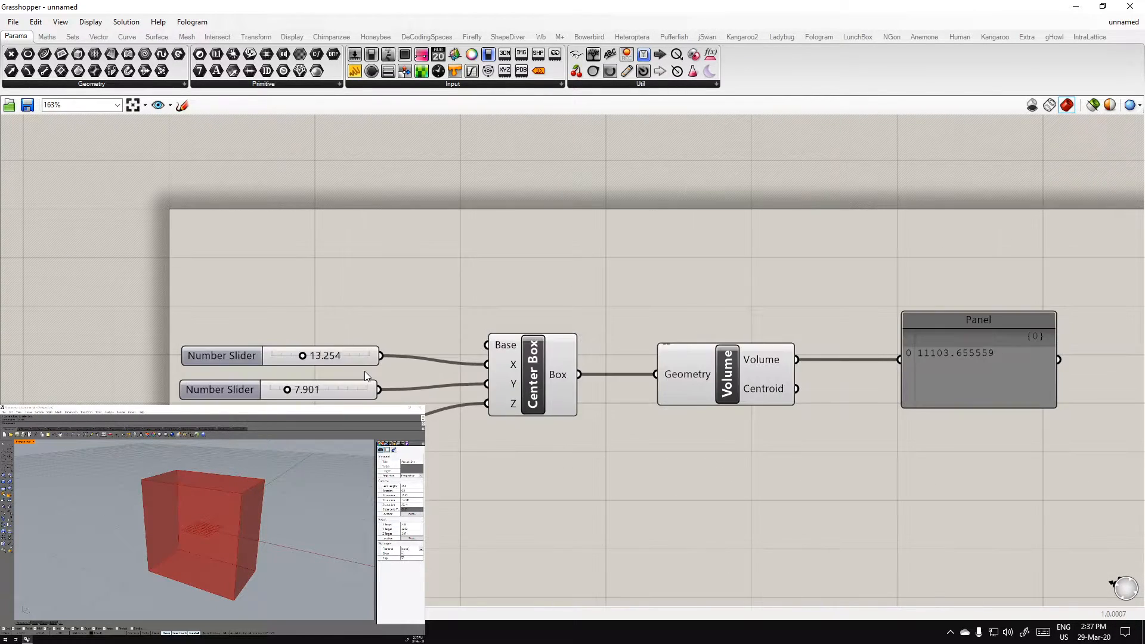
scroll(419, 360, up, 2)
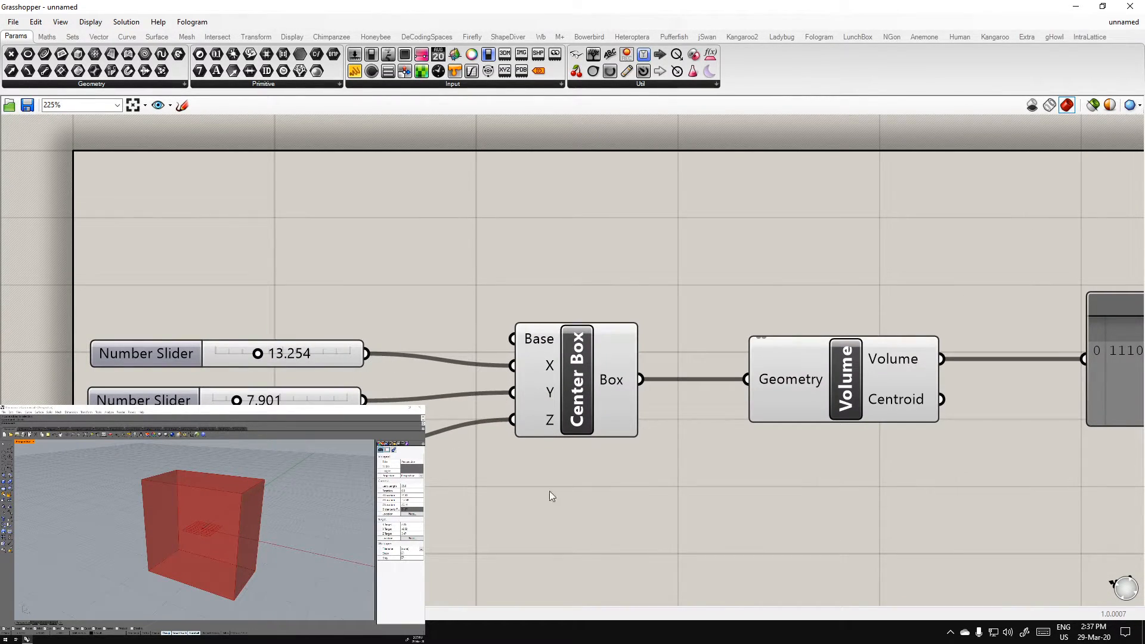
drag(298, 354, 302, 342)
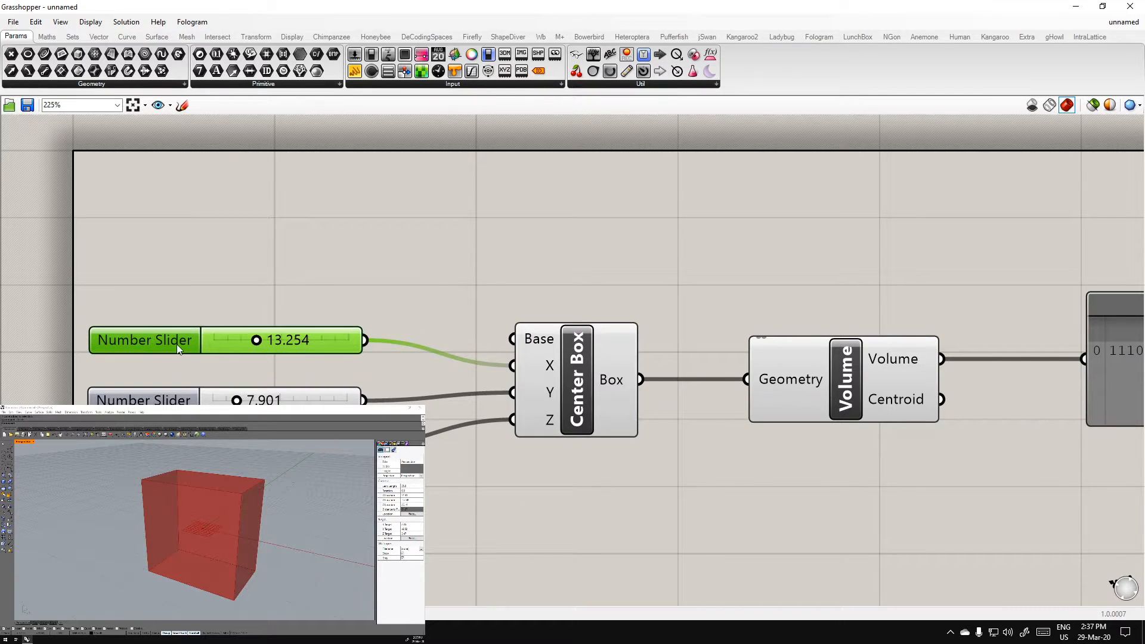
drag(177, 345, 161, 342)
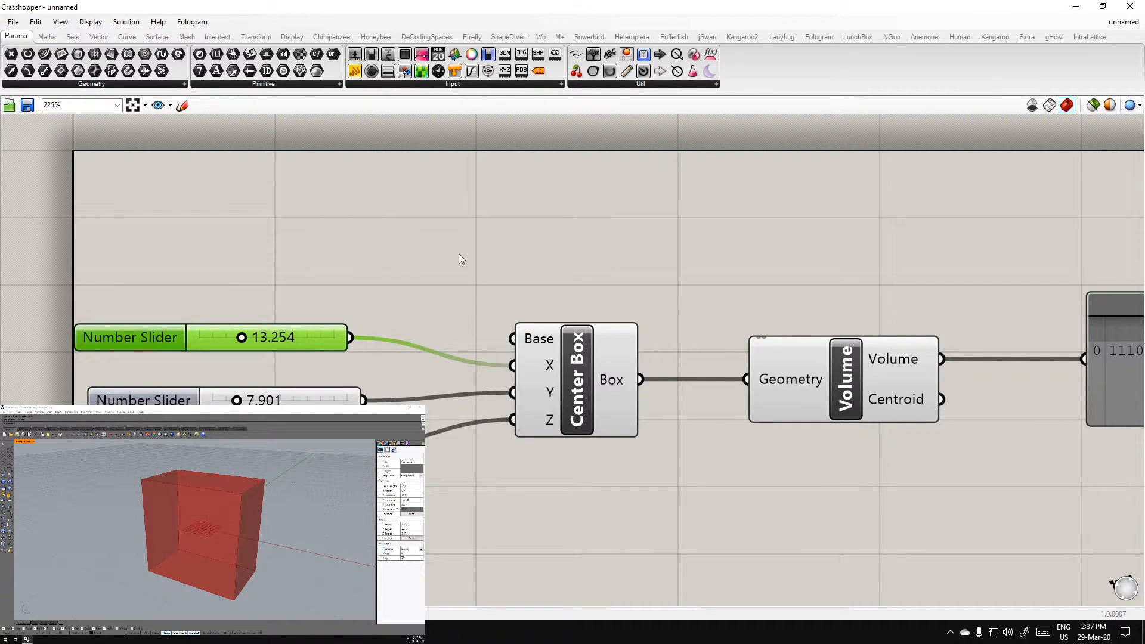
click(418, 325)
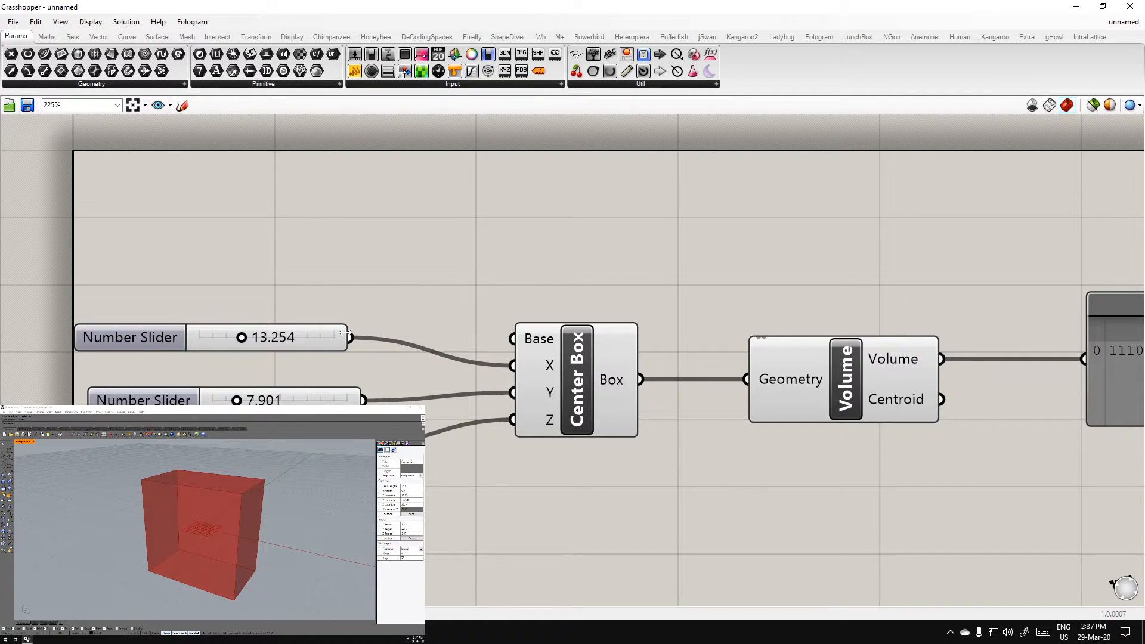
Examine the Center Box's X input and follow the connections through the Volume component to its Panel
mouse_move(553, 370)
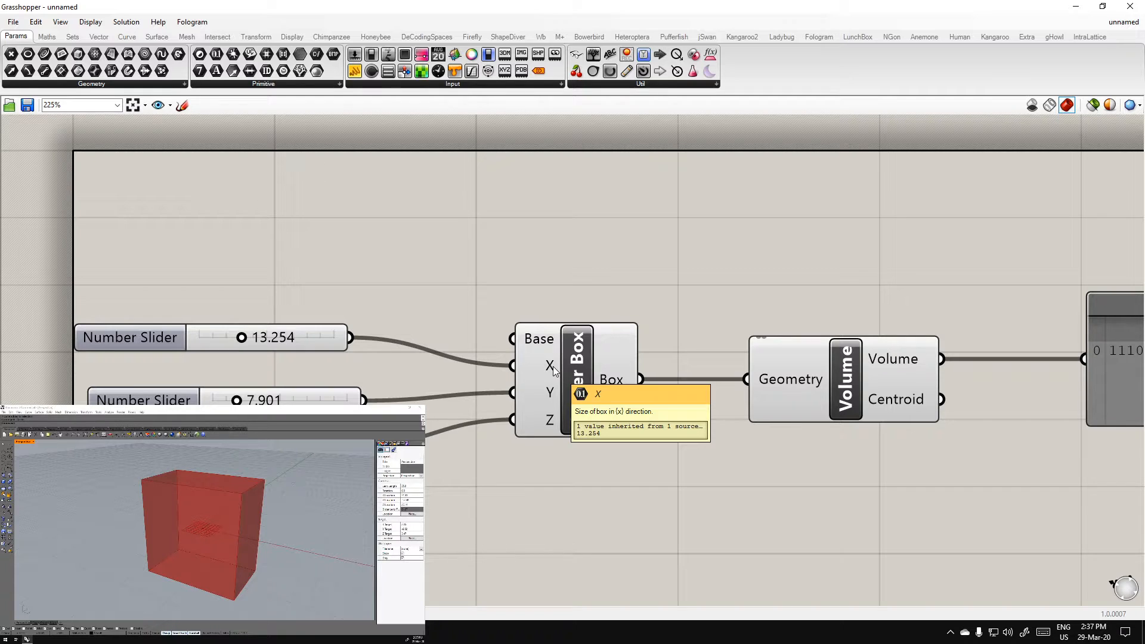
click(588, 409)
click(548, 566)
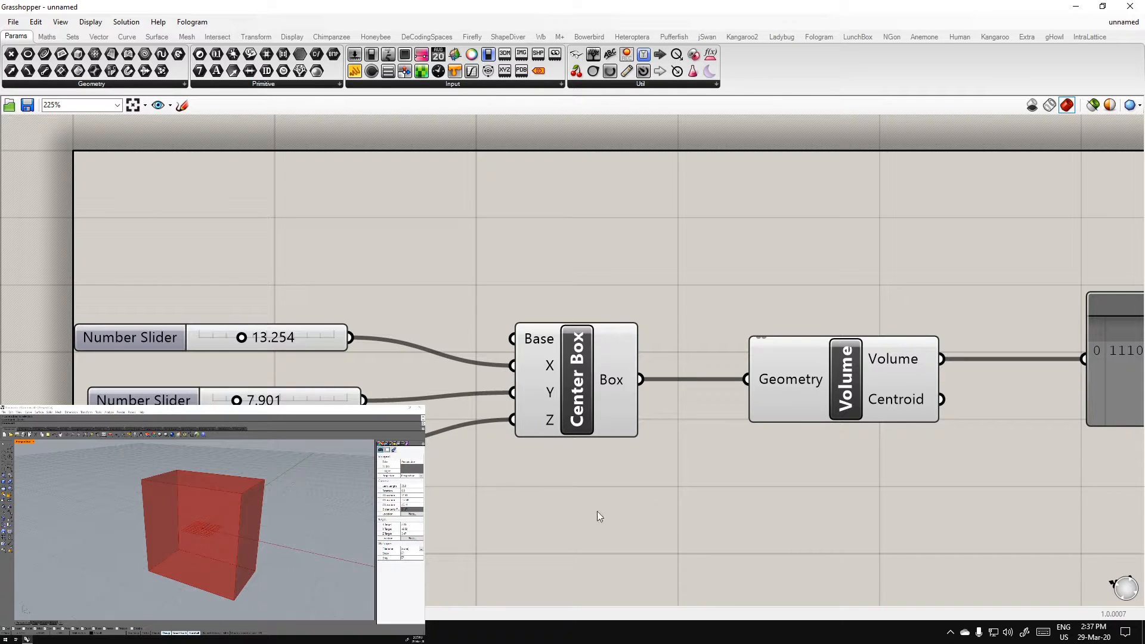
right_drag(591, 492, 641, 465)
right_drag(762, 485, 636, 418)
scroll(667, 430, down, 2)
right_drag(837, 344, 704, 325)
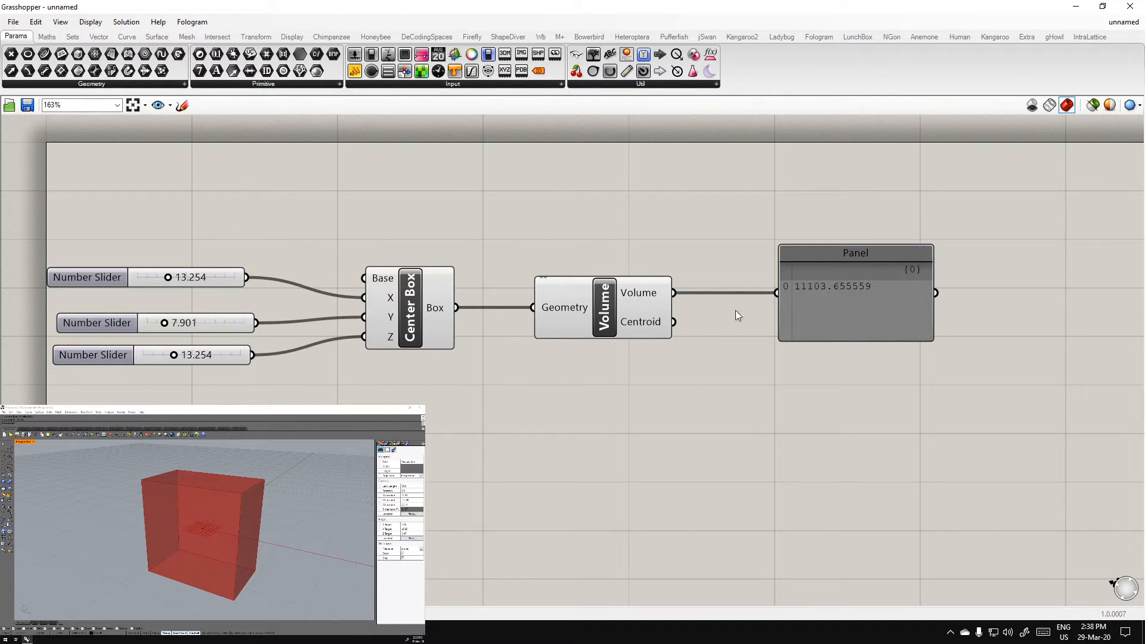
right_drag(746, 394, 723, 380)
click(786, 249)
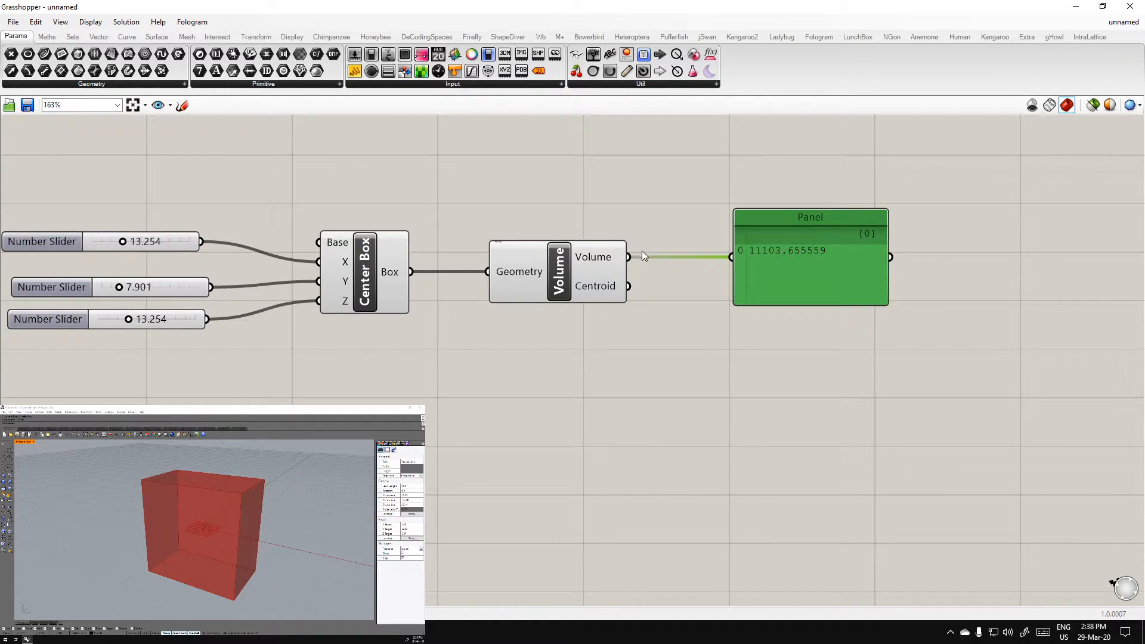
right_drag(560, 399, 678, 421)
click(678, 421)
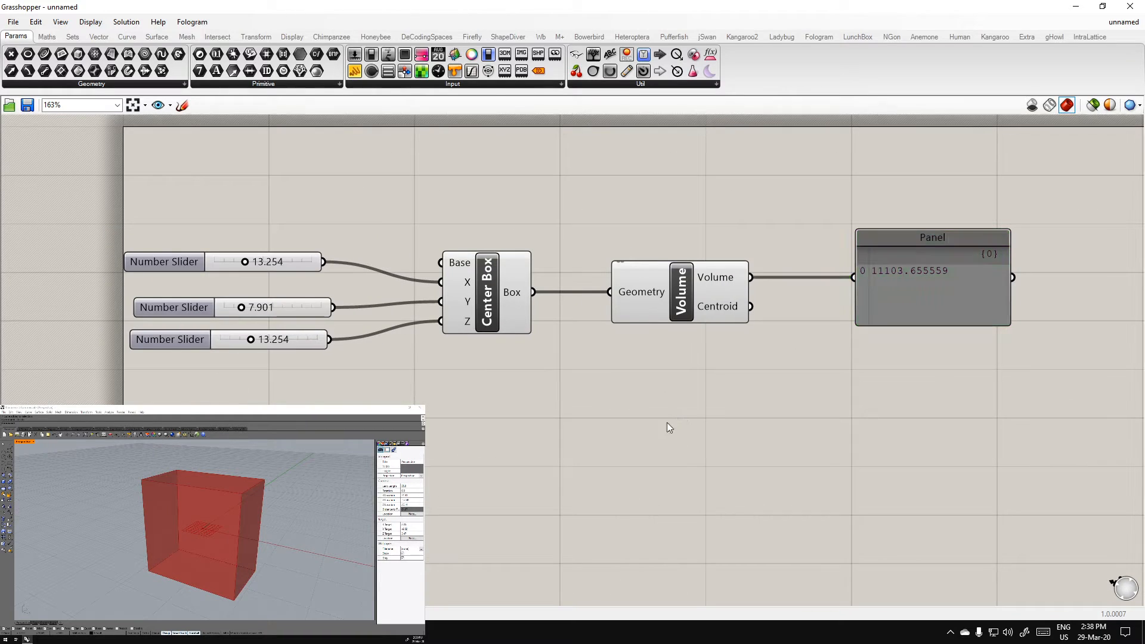
Adjust the Center Box sliders to 22.116 for X, 13.650 for Y and 13.733 for Z
scroll(574, 435, down, 1)
right_drag(574, 436, 576, 401)
scroll(328, 236, up, 1)
right_drag(318, 267, 309, 240)
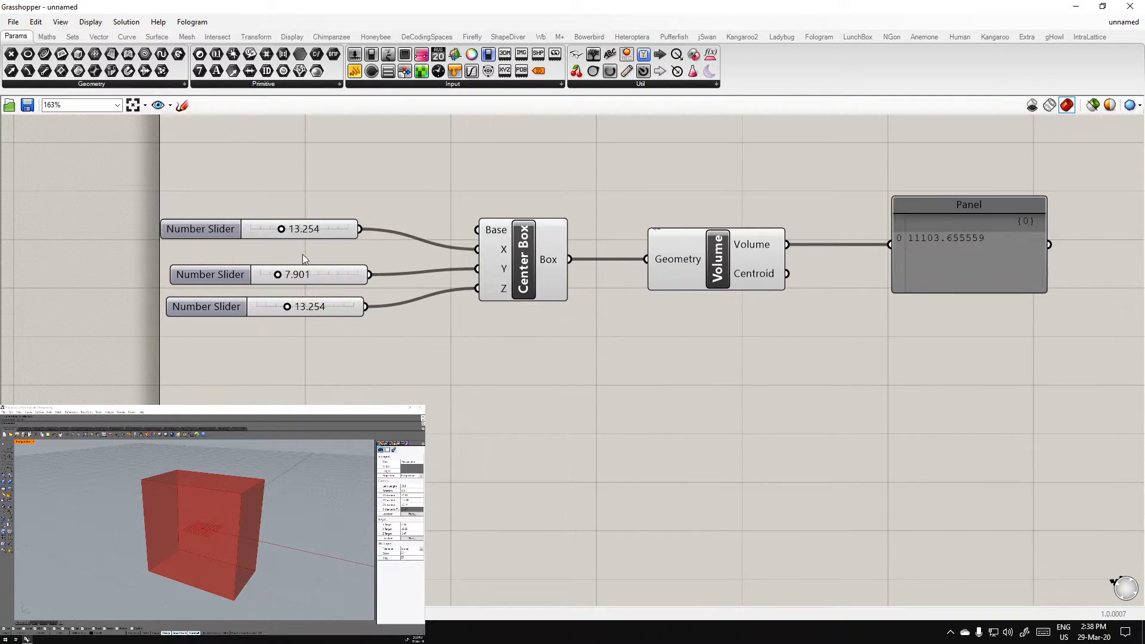
mouse_move(281, 229)
mouse_down()
mouse_move(303, 231)
mouse_move(274, 229)
mouse_up()
mouse_move(280, 276)
mouse_down()
mouse_move(316, 279)
mouse_move(294, 276)
mouse_move(294, 309)
mouse_move(295, 275)
mouse_up()
mouse_move(275, 229)
mouse_down()
mouse_move(287, 233)
mouse_move(276, 234)
mouse_up()
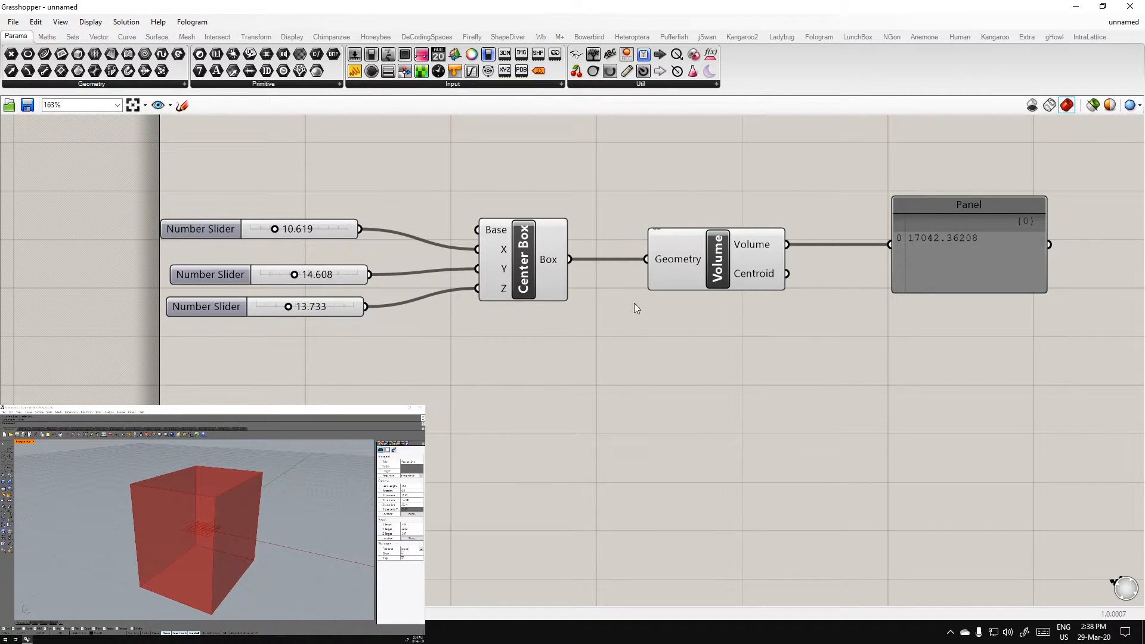
drag(294, 274, 292, 274)
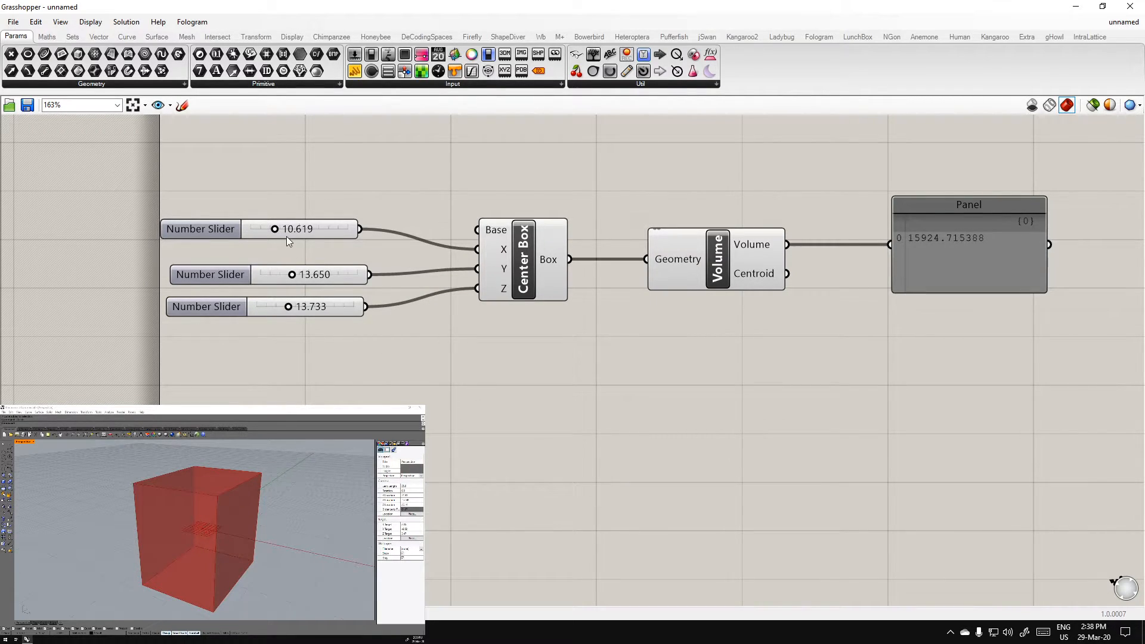
drag(276, 232, 307, 233)
Align the three Number Sliders along their left edges and distribute them evenly in the vertical direction
drag(281, 368, 183, 195)
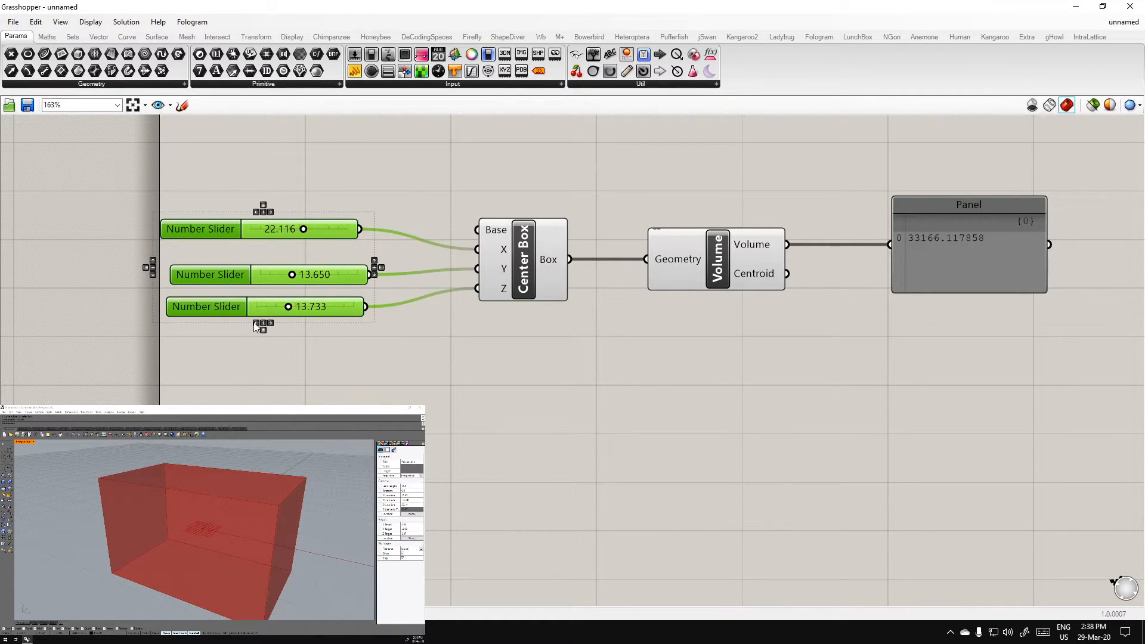
click(251, 323)
click(258, 331)
click(273, 360)
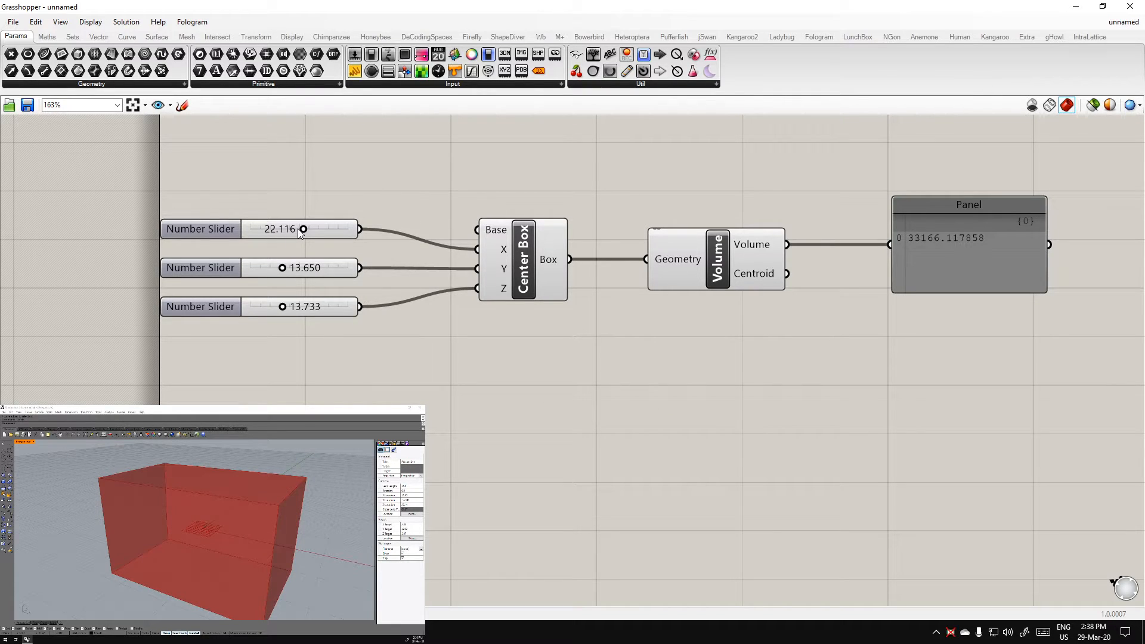
Set the X slider to 9.901 and the Y slider to 22.991, keeping the Z slider aligned under them
drag(303, 229, 277, 233)
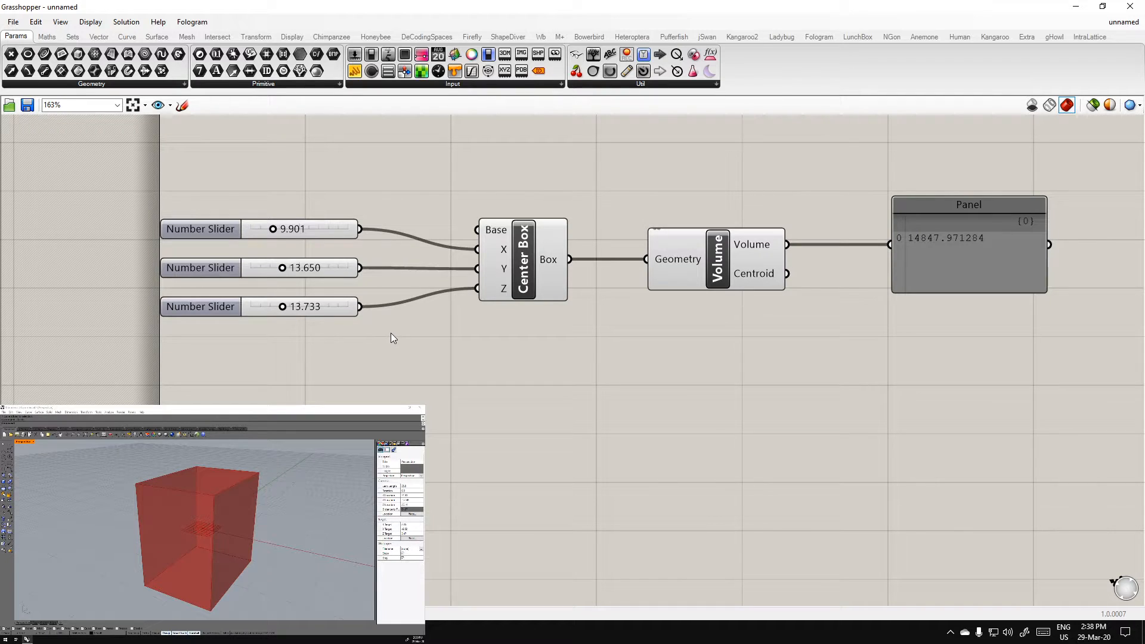
click(938, 263)
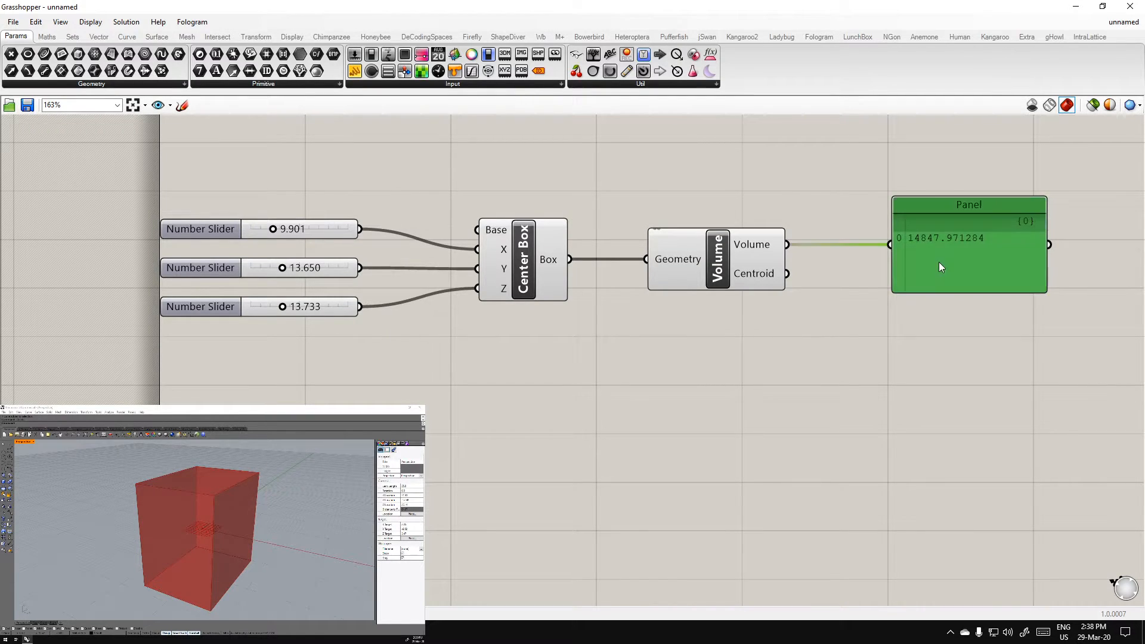
drag(282, 268, 281, 310)
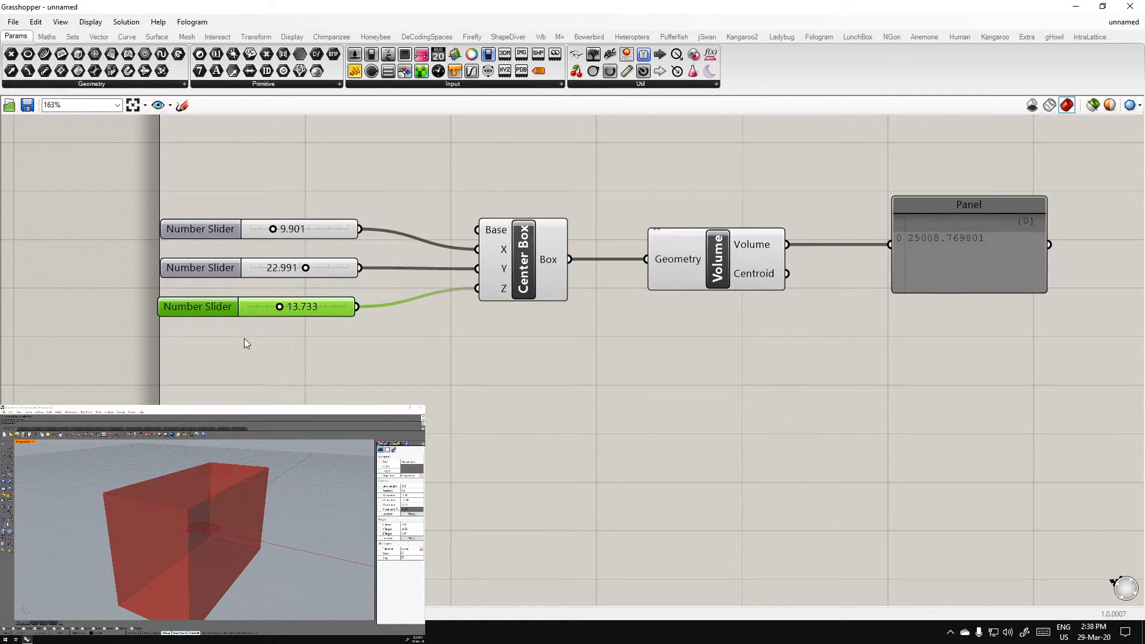
drag(210, 310, 213, 309)
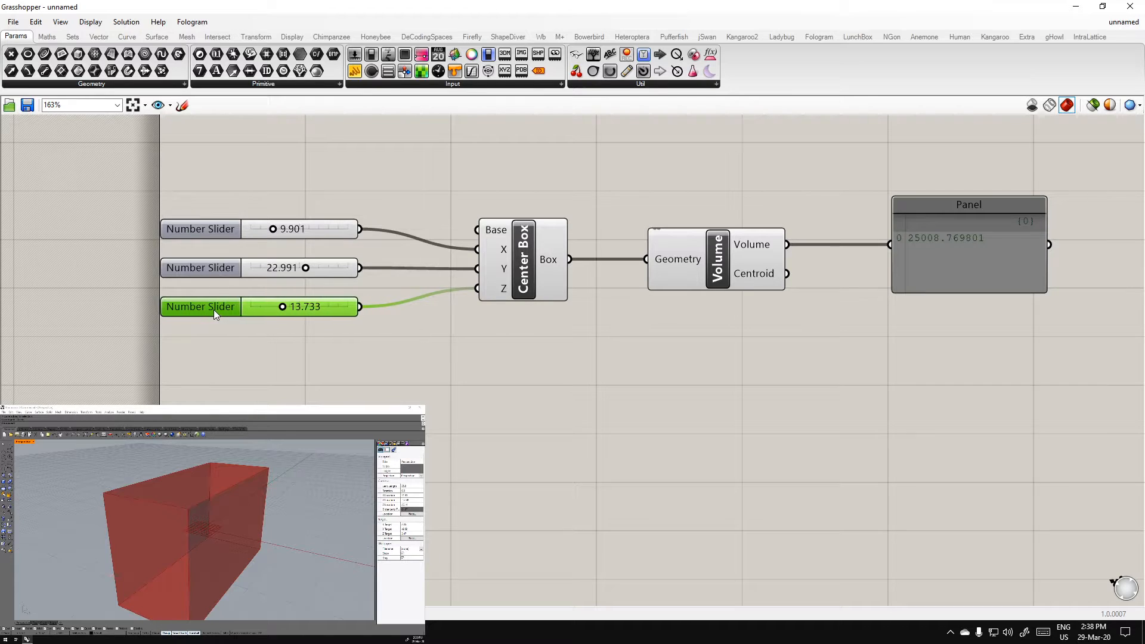
click(288, 322)
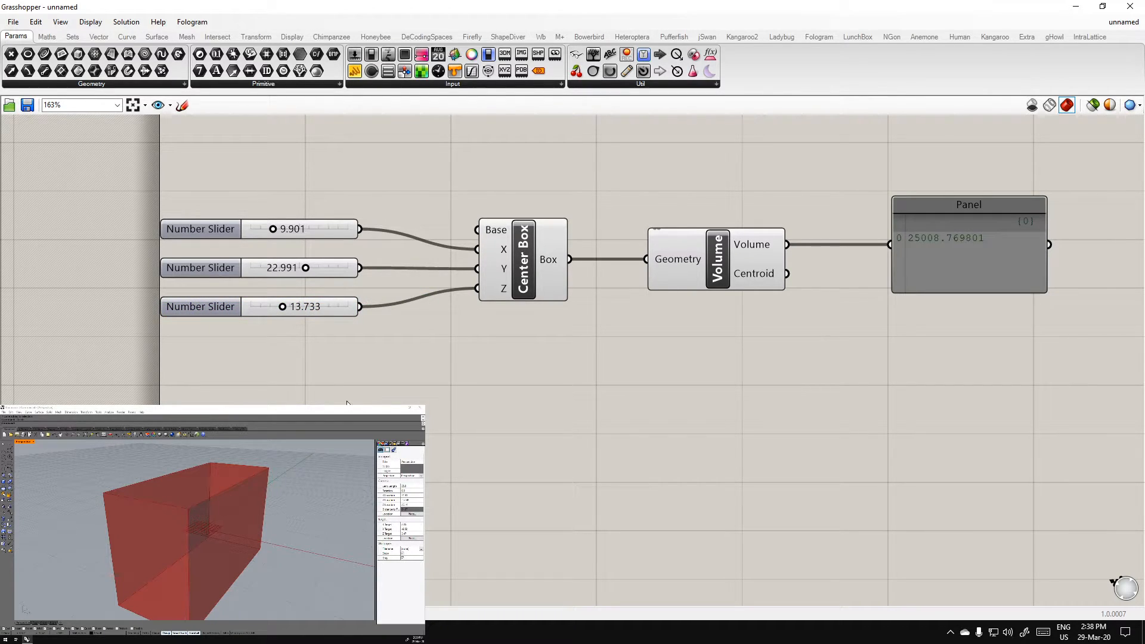
Set the Z slider to 10.619, the Y slider to 10.537 and the X slider to 16.608
mouse_move(282, 306)
mouse_down()
mouse_move(296, 305)
mouse_move(275, 306)
mouse_up()
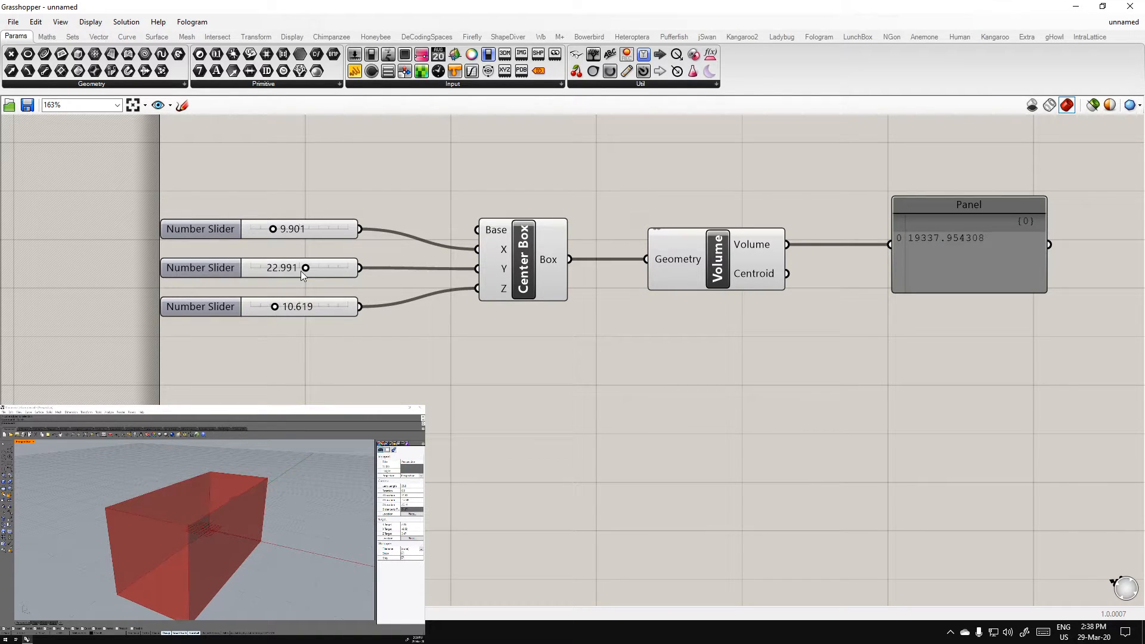
drag(305, 268, 274, 268)
drag(273, 229, 289, 229)
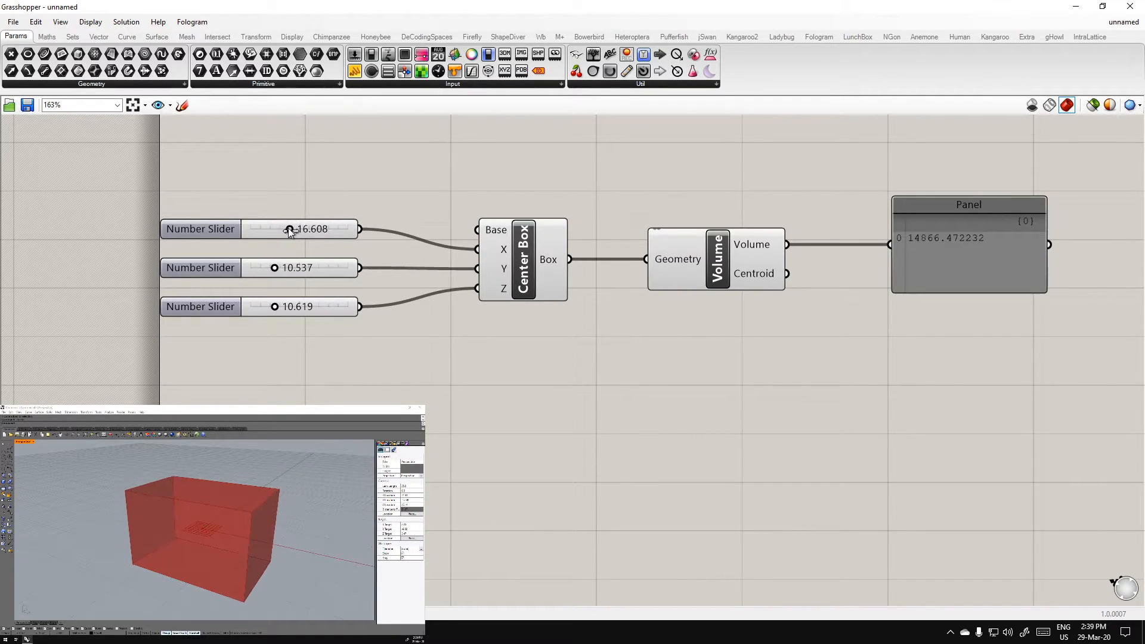
Try 5.028 on the Y slider, set the Z slider to 17.565 and raise Y to 16.045
drag(278, 270, 264, 269)
drag(276, 307, 294, 306)
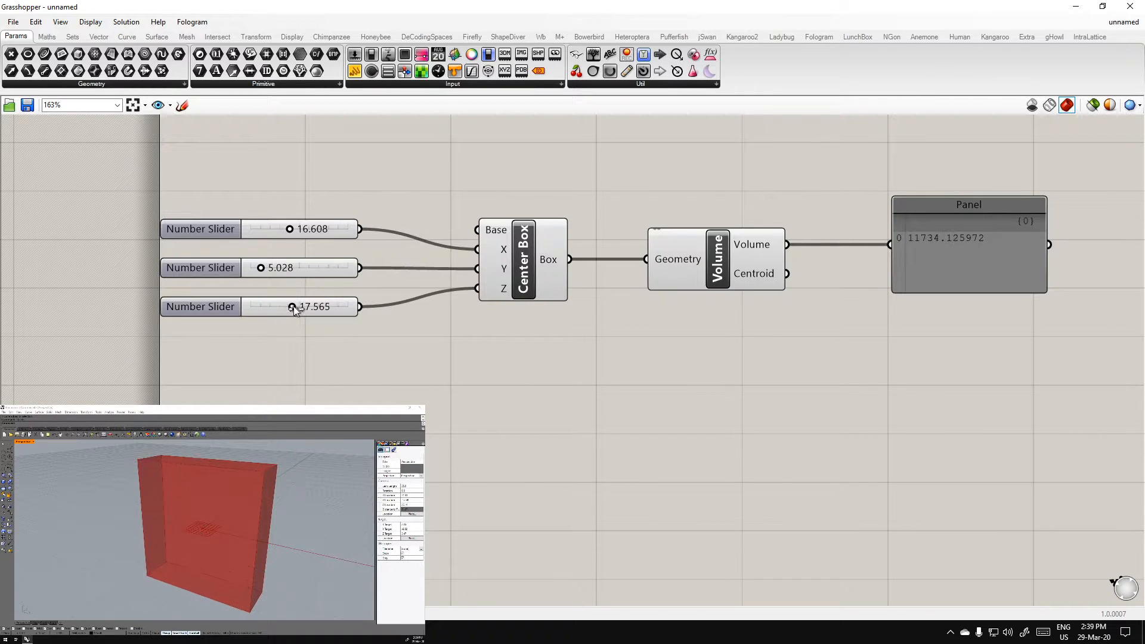
drag(261, 268, 288, 268)
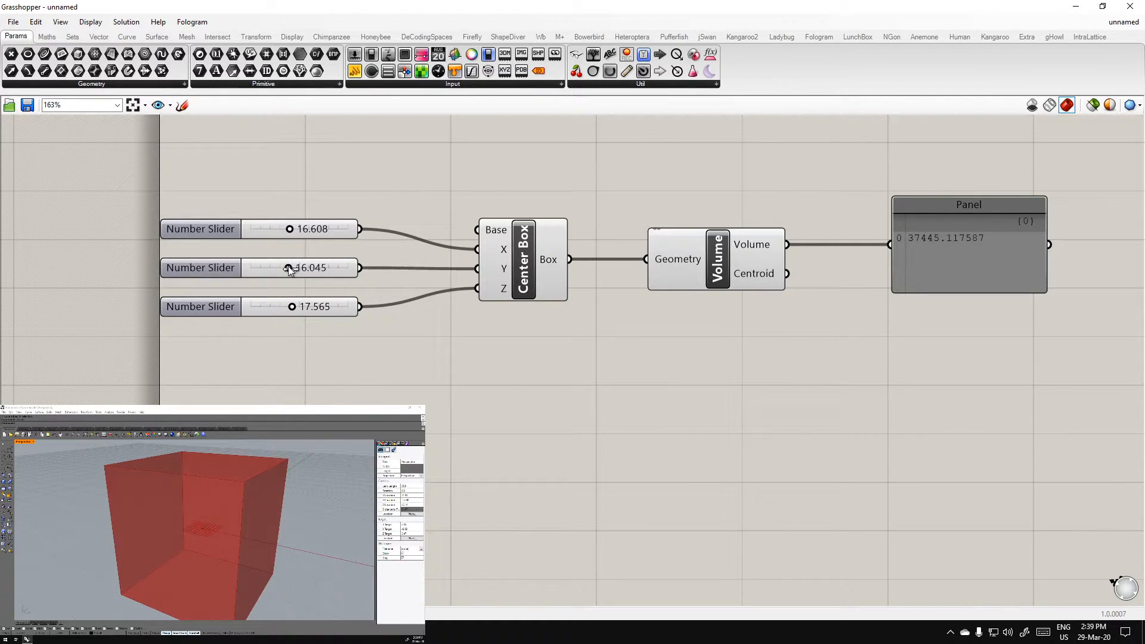
View the whole box in the Rhino viewport and review the definition from the sliders to the Panel
scroll(259, 537, down, 6)
right_drag(233, 520, 202, 544)
scroll(215, 517, up, 4)
scroll(229, 544, down, 4)
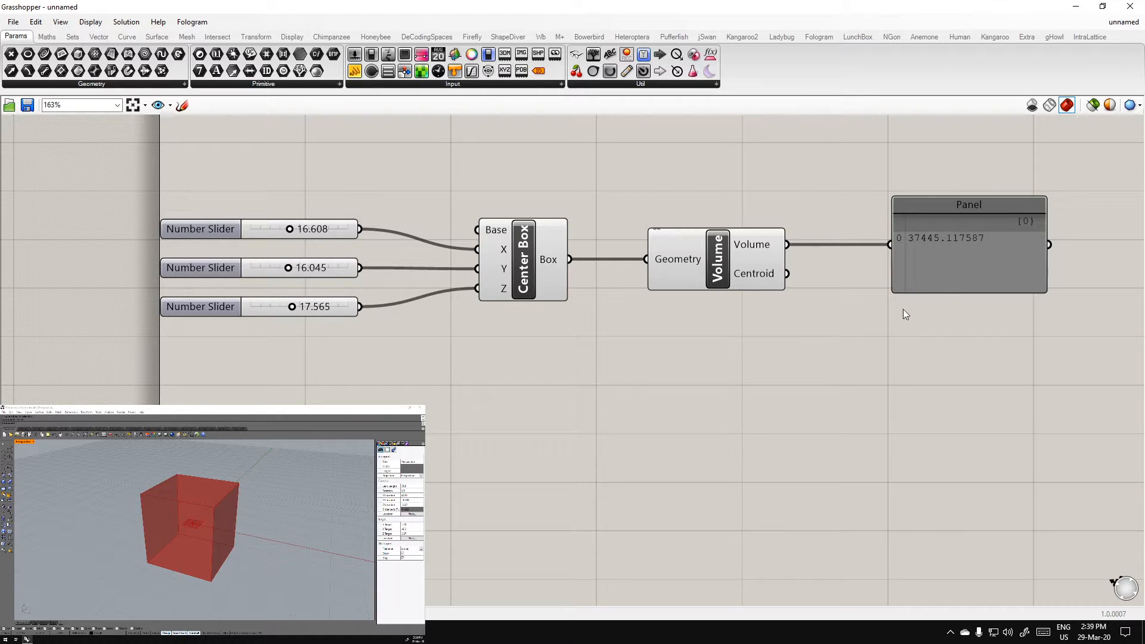
scroll(674, 386, down, 1)
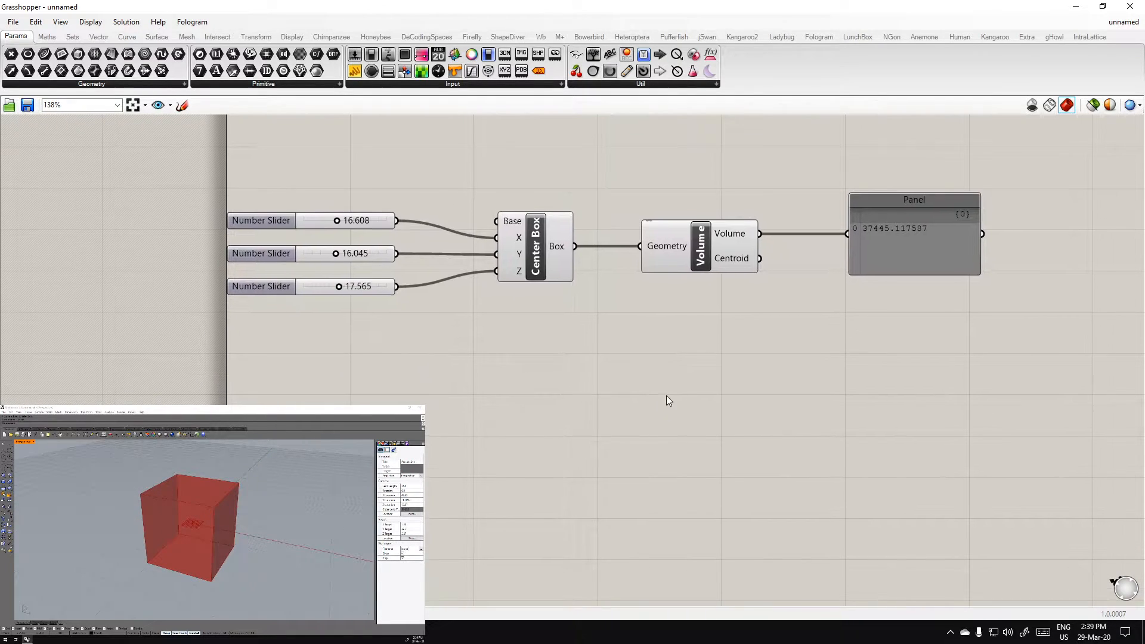
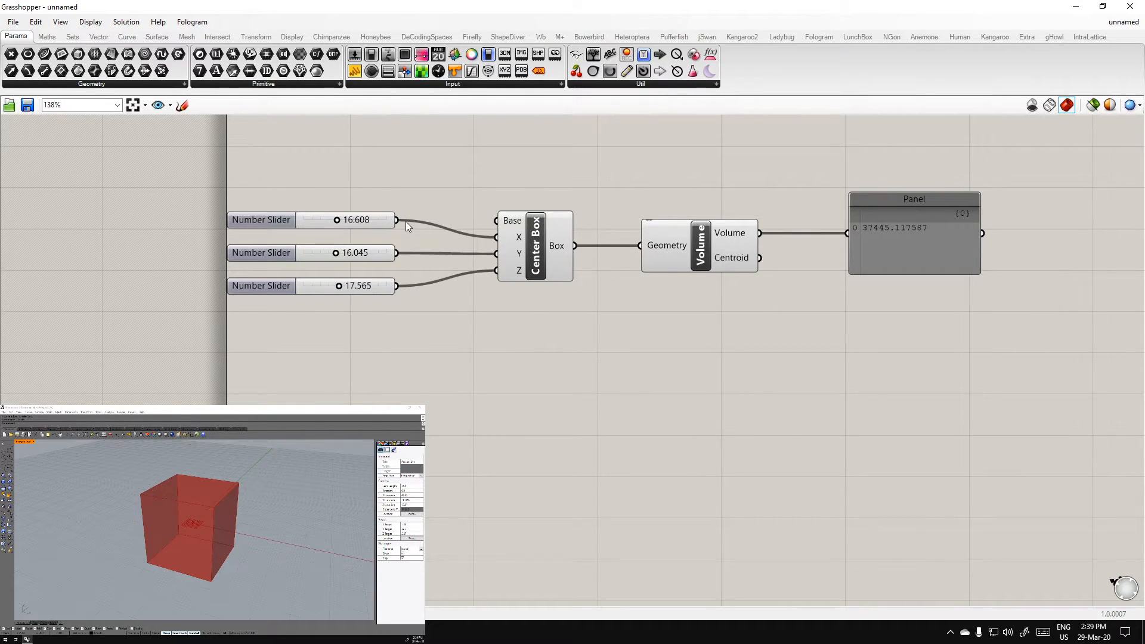
right_drag(435, 174, 443, 203)
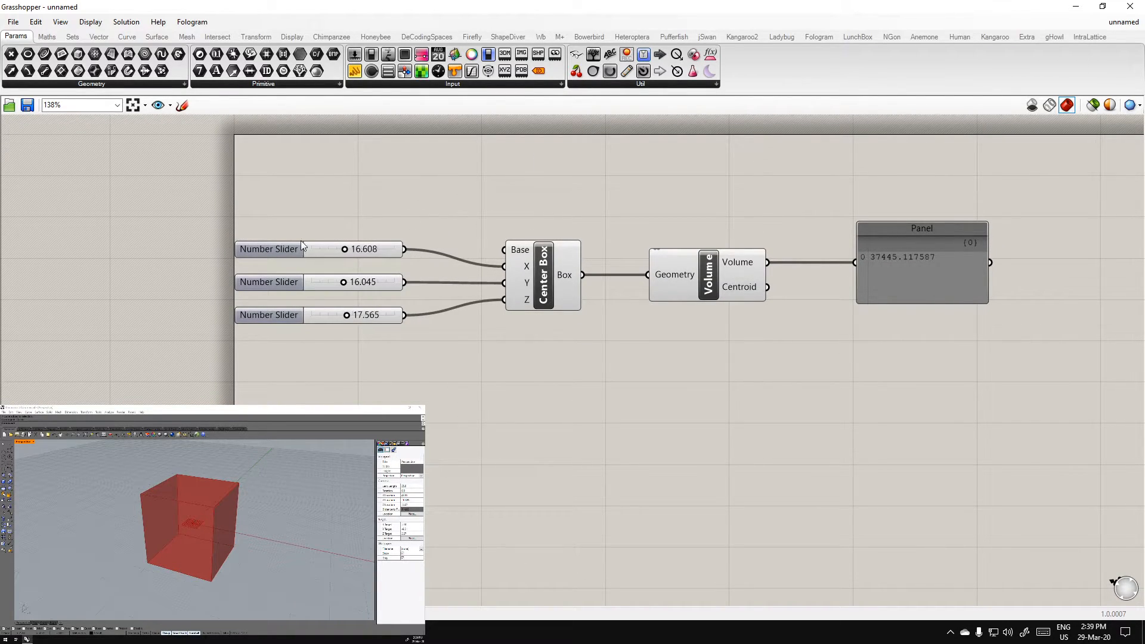
scroll(430, 254, up, 3)
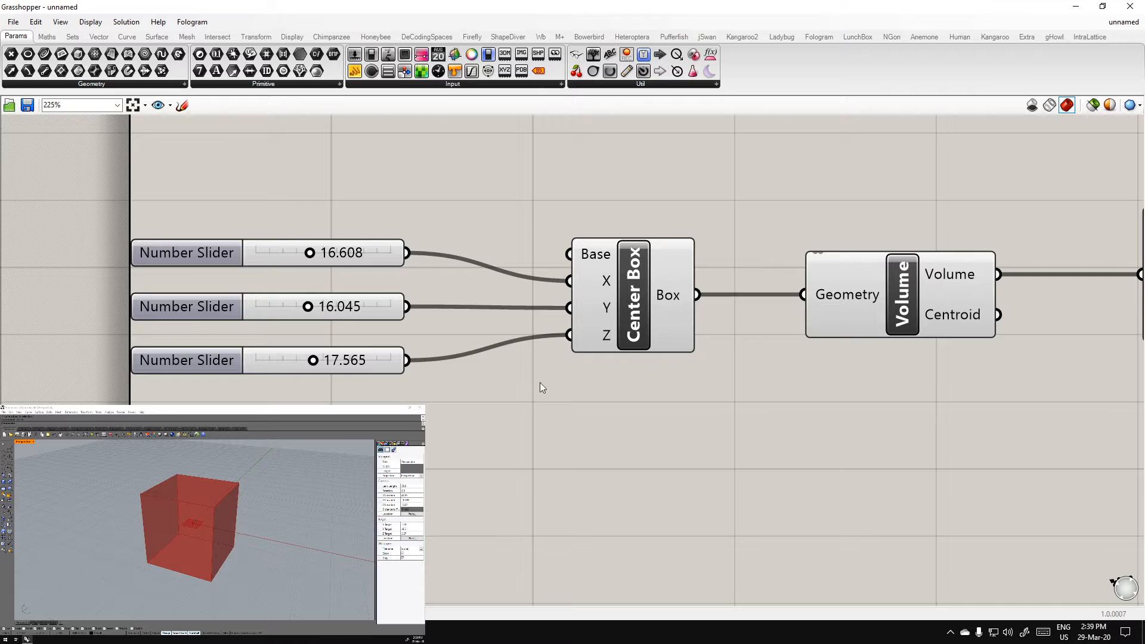
Examine the data flow from the Center Box's Box output through the Volume component to the Panel
right_drag(486, 482, 414, 447)
scroll(414, 447, down, 2)
right_drag(375, 251, 381, 209)
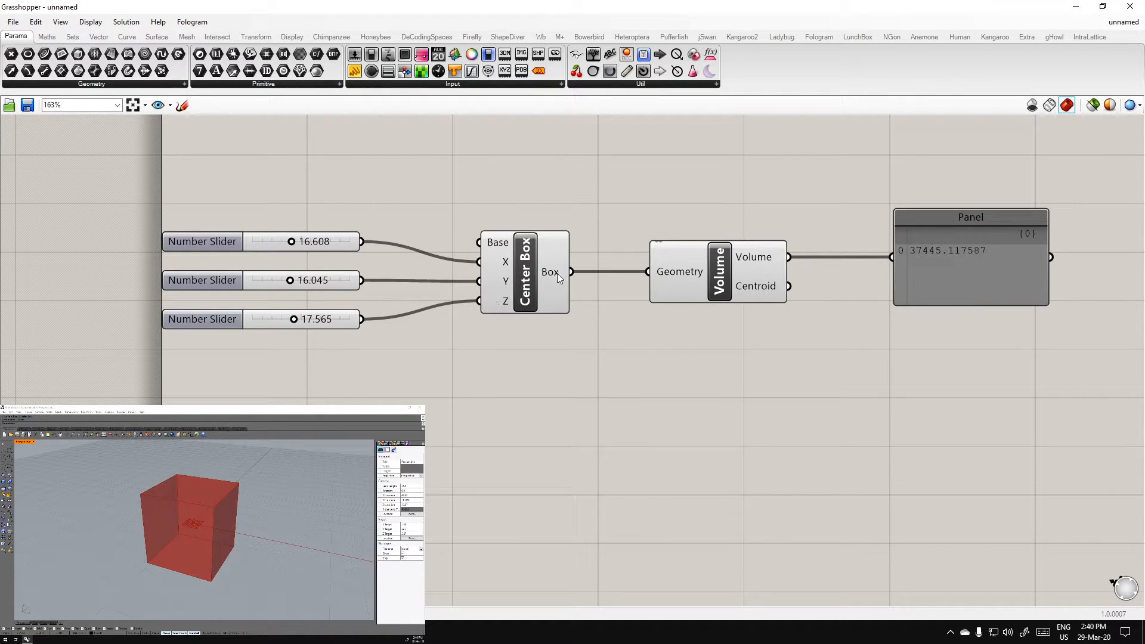
mouse_move(546, 274)
mouse_move(683, 273)
scroll(534, 373, down, 2)
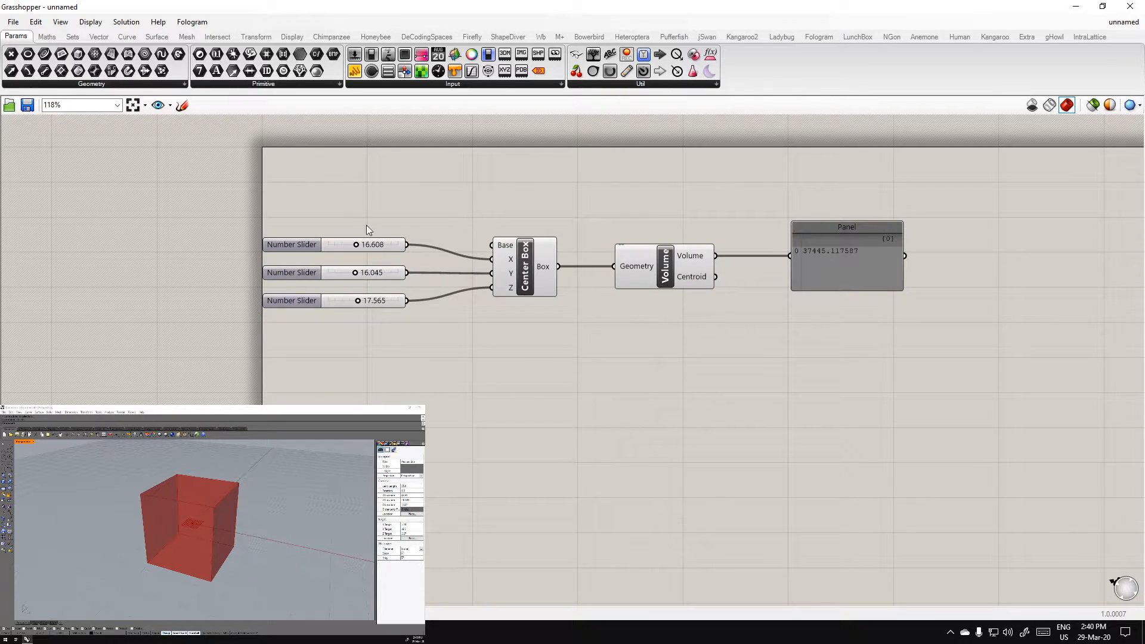
Place an extra Number Slider at 27.865 above the X slider, try its output wire and delete the slider
scroll(356, 236, up, 2)
click(319, 248)
alt+drag(320, 248, 384, 215)
click(458, 292)
right_drag(474, 220, 450, 223)
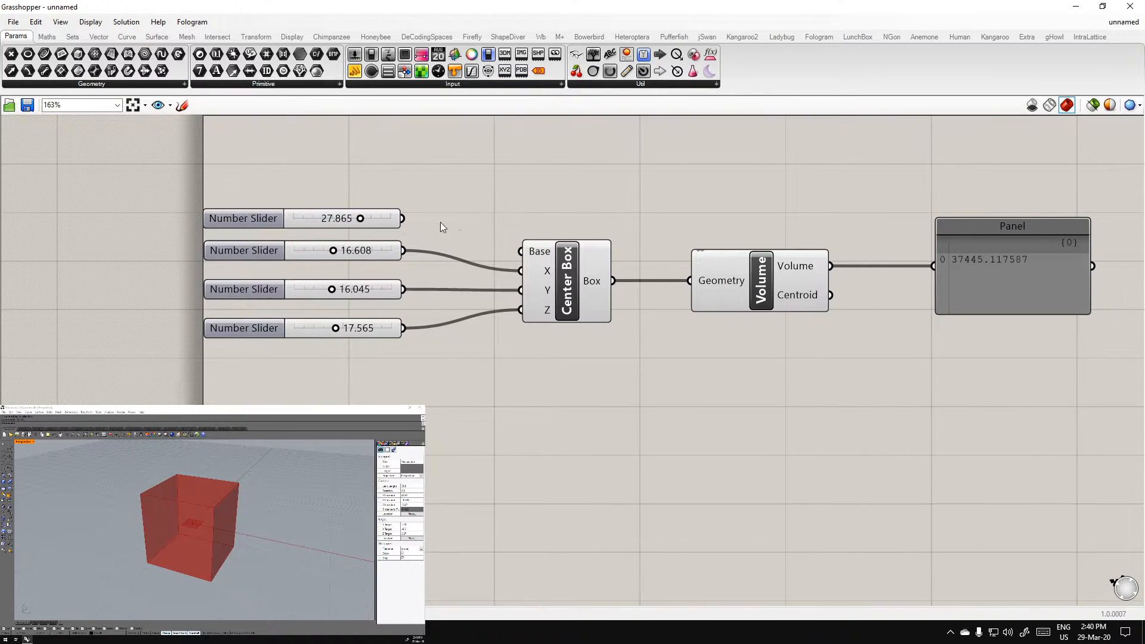
drag(403, 219, 453, 226)
click(388, 222)
key(Delete)
scroll(502, 202, down, 3)
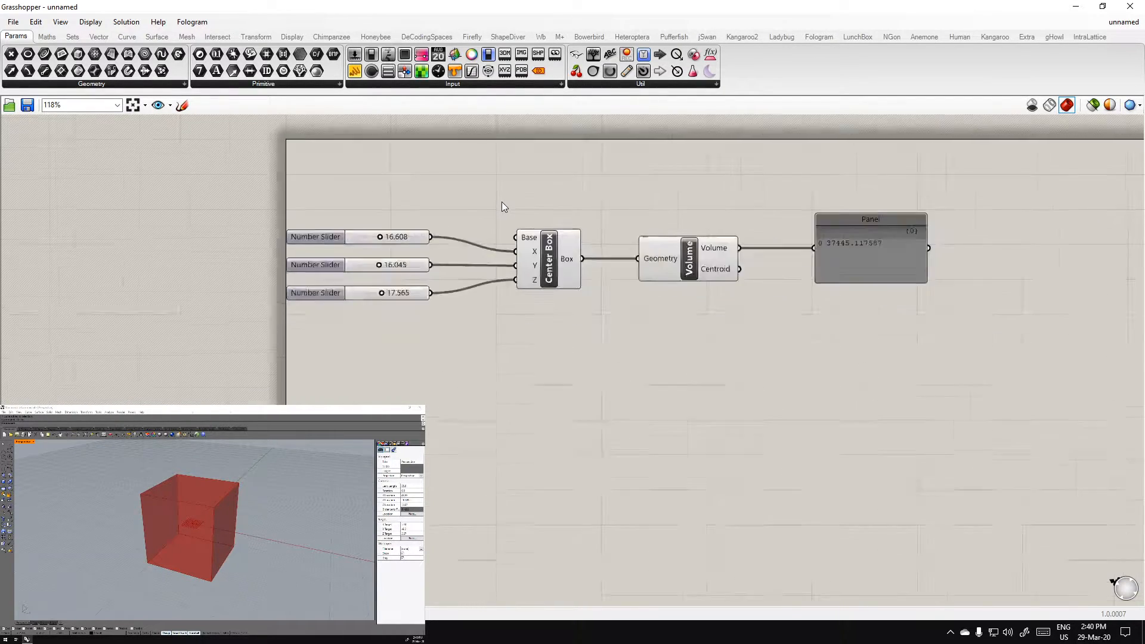
Inspect the Center Box's Base input and examine the default base plane inside the box in the Rhino viewport
right_drag(517, 406, 511, 367)
scroll(489, 272, up, 2)
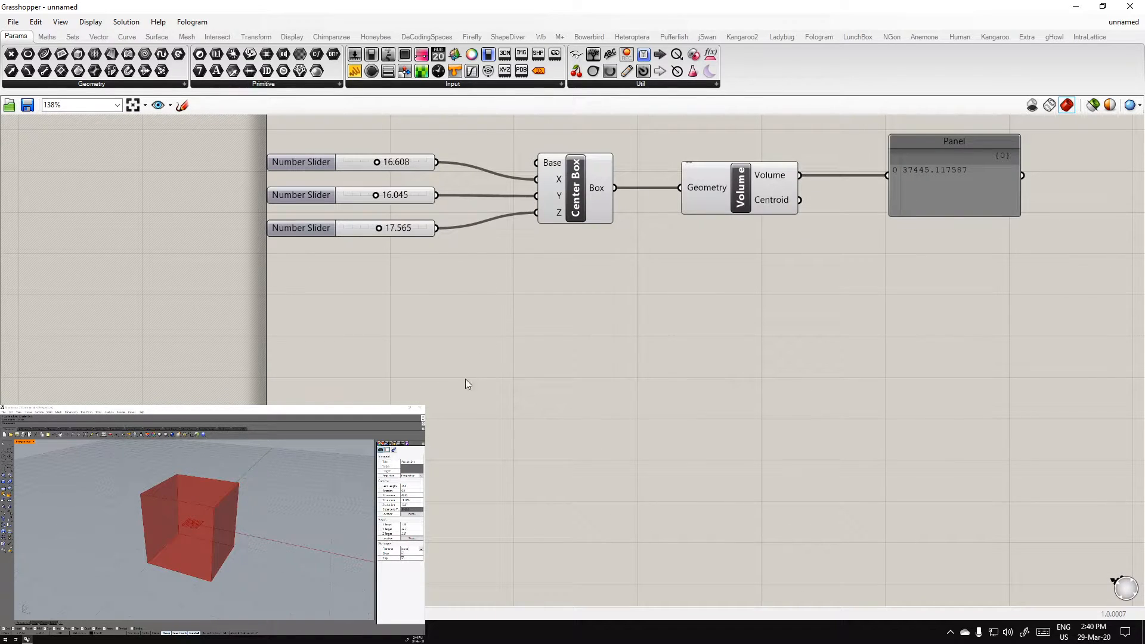
double_click(388, 235)
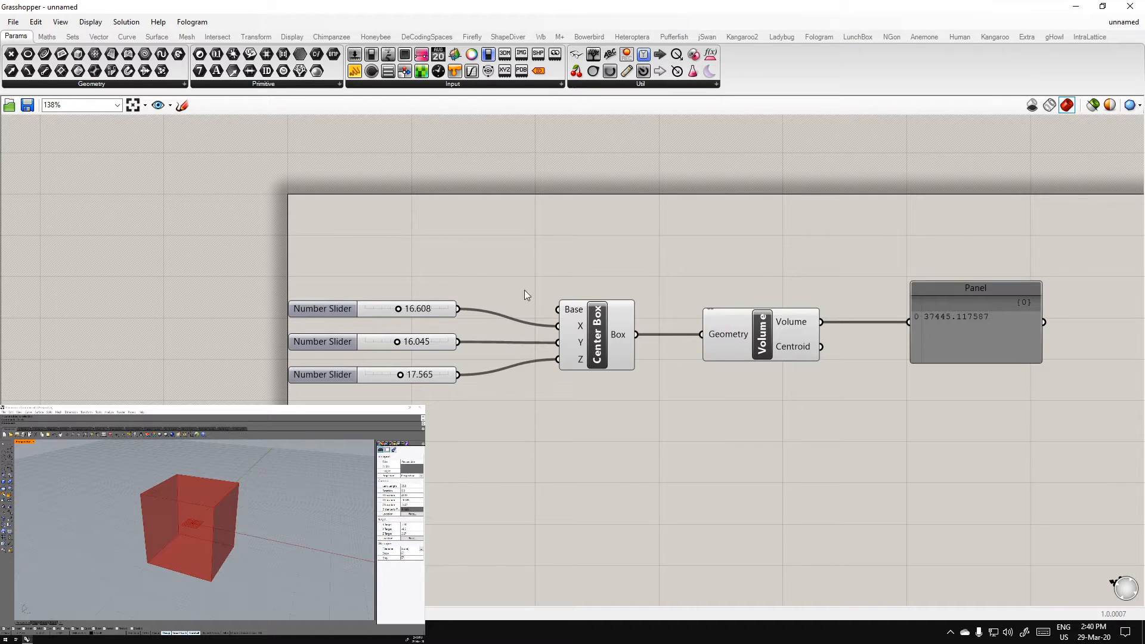
double_click(428, 228)
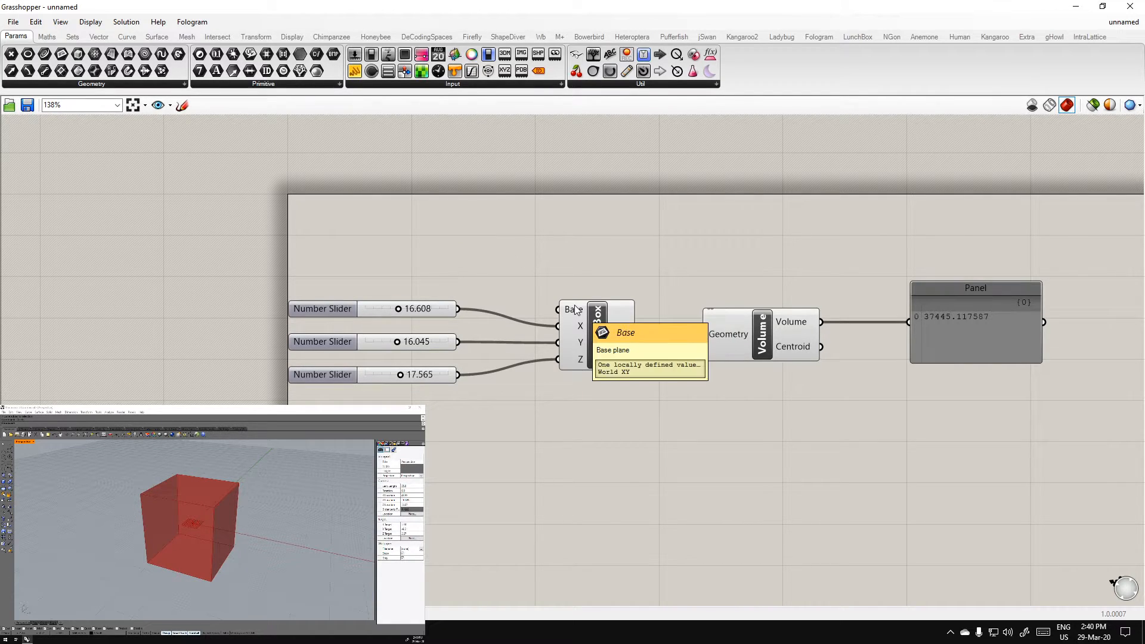
right_drag(250, 537, 205, 536)
scroll(205, 535, up, 4)
scroll(210, 524, up, 3)
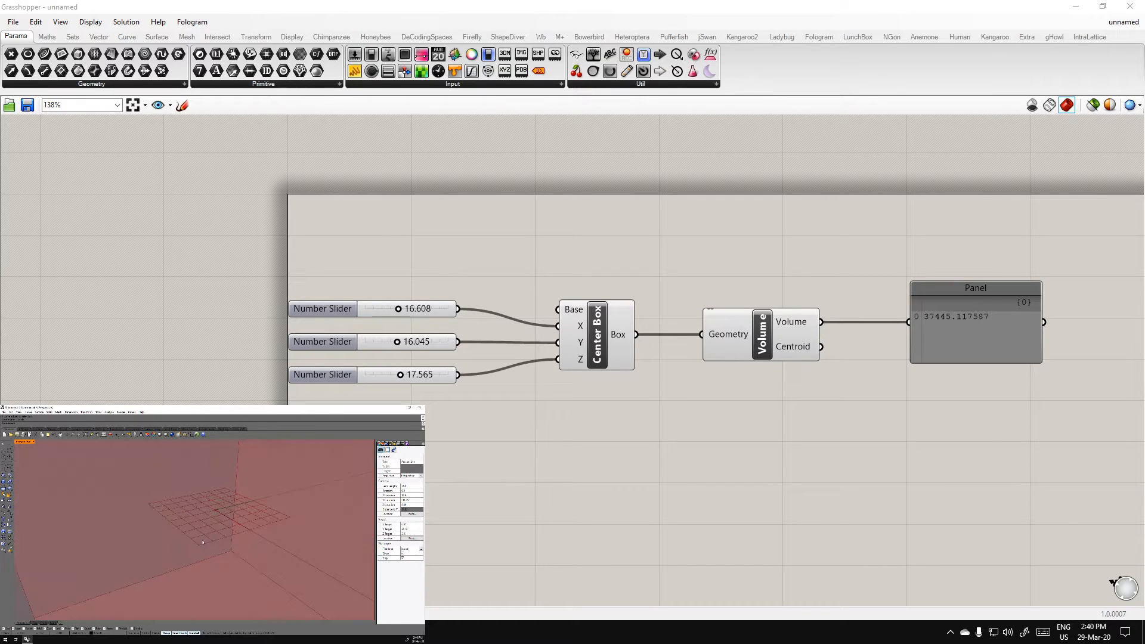
scroll(247, 497, up, 2)
scroll(196, 491, down, 8)
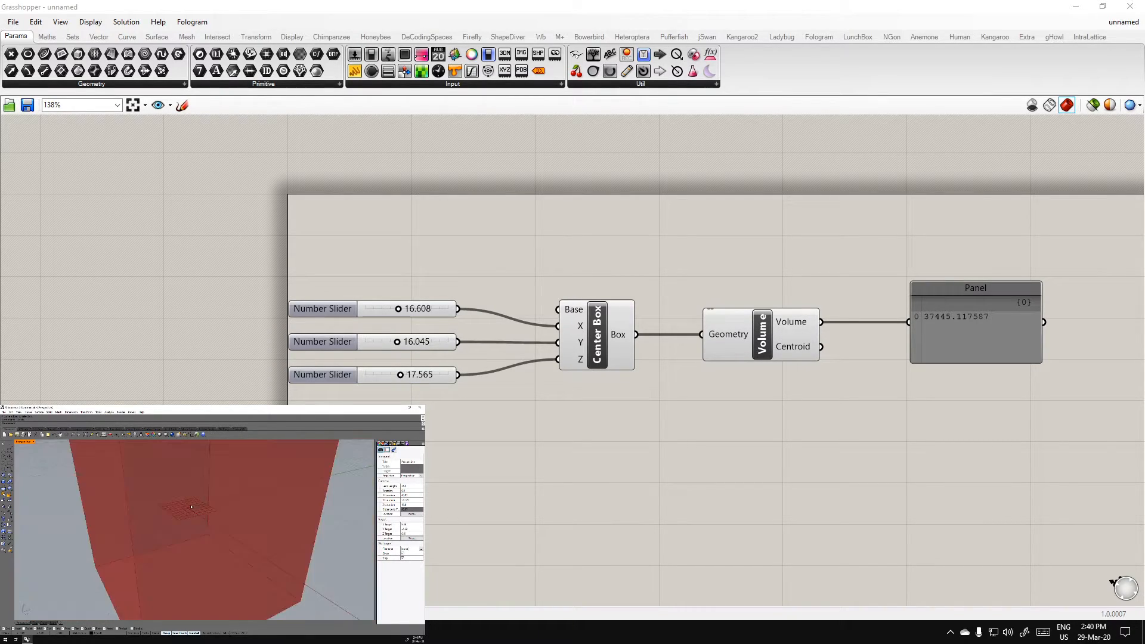
Search for "point" and add a Point parameter above the number sliders
double_click(427, 233)
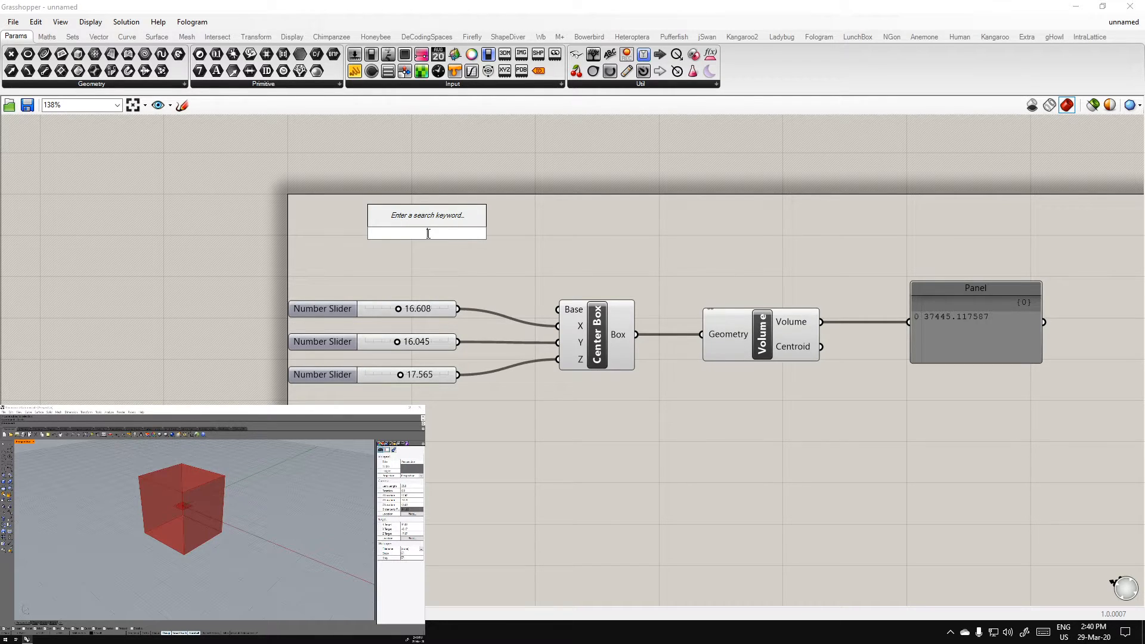
text(point)
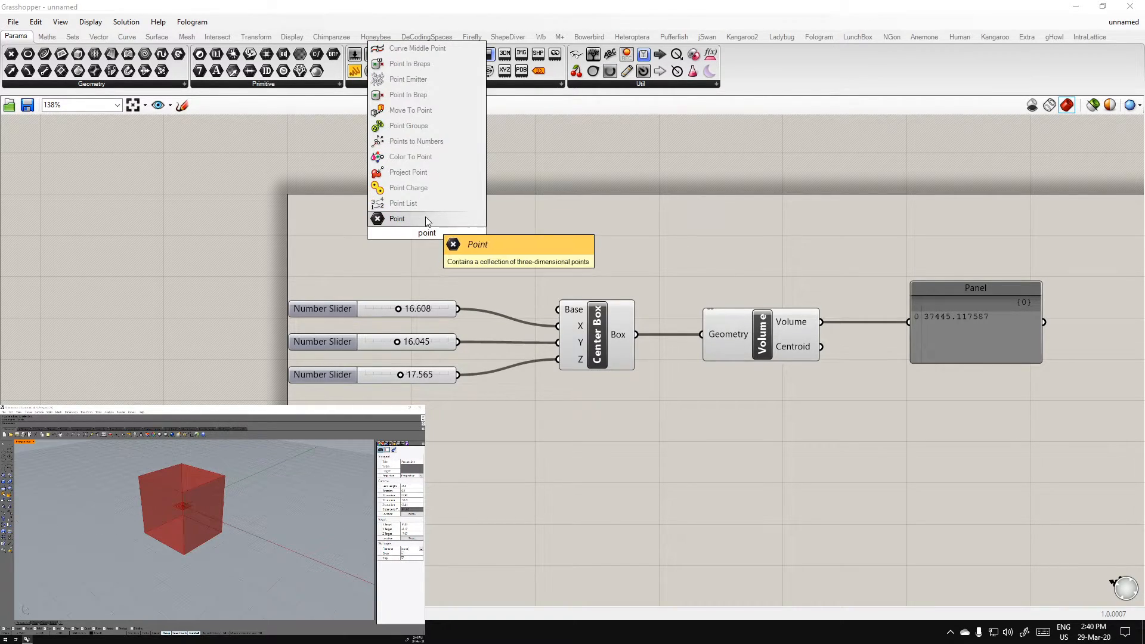
click(427, 220)
Add an XY Plane component beside the Point parameter, with its Origin input facing the Point
double_click(461, 234)
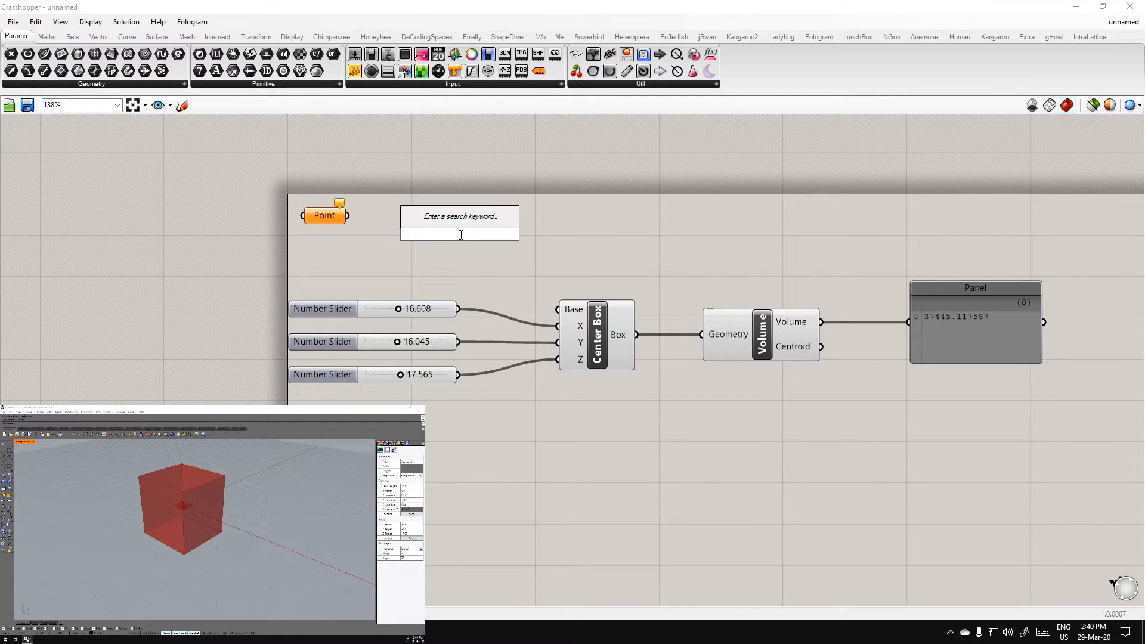
text(pane)
double_click(452, 236)
text(xy)
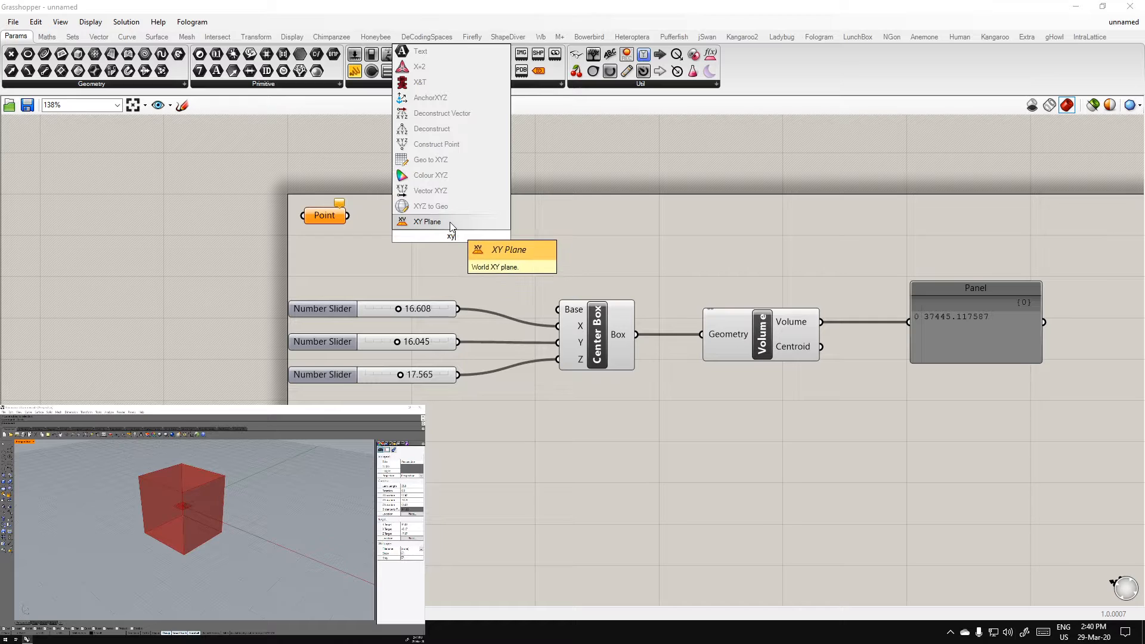
click(427, 222)
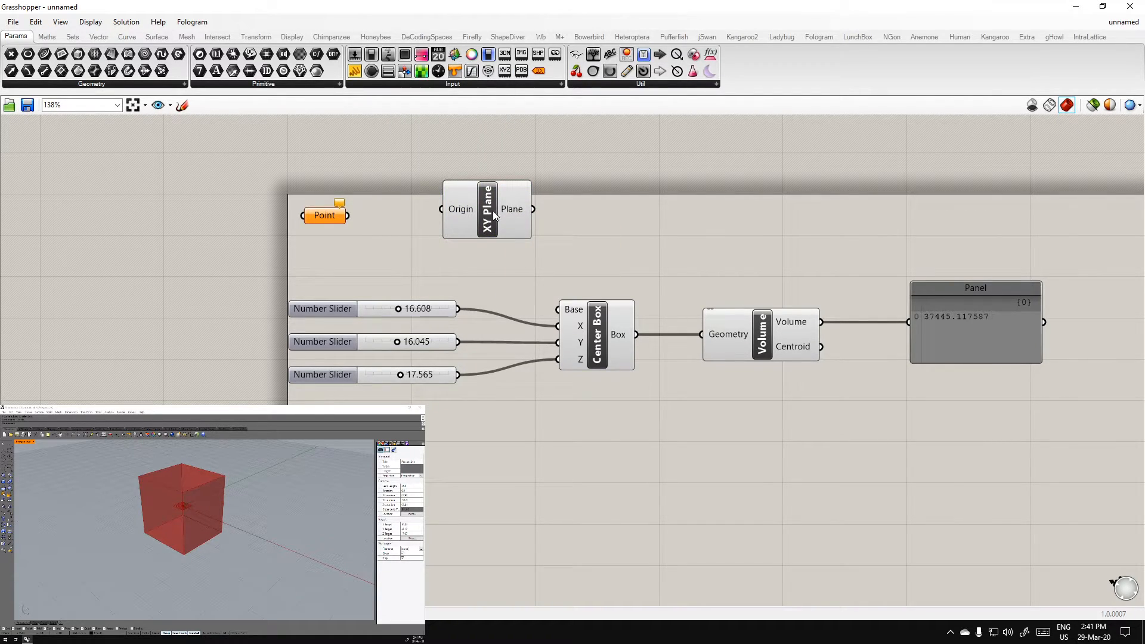
right_drag(176, 574, 63, 532)
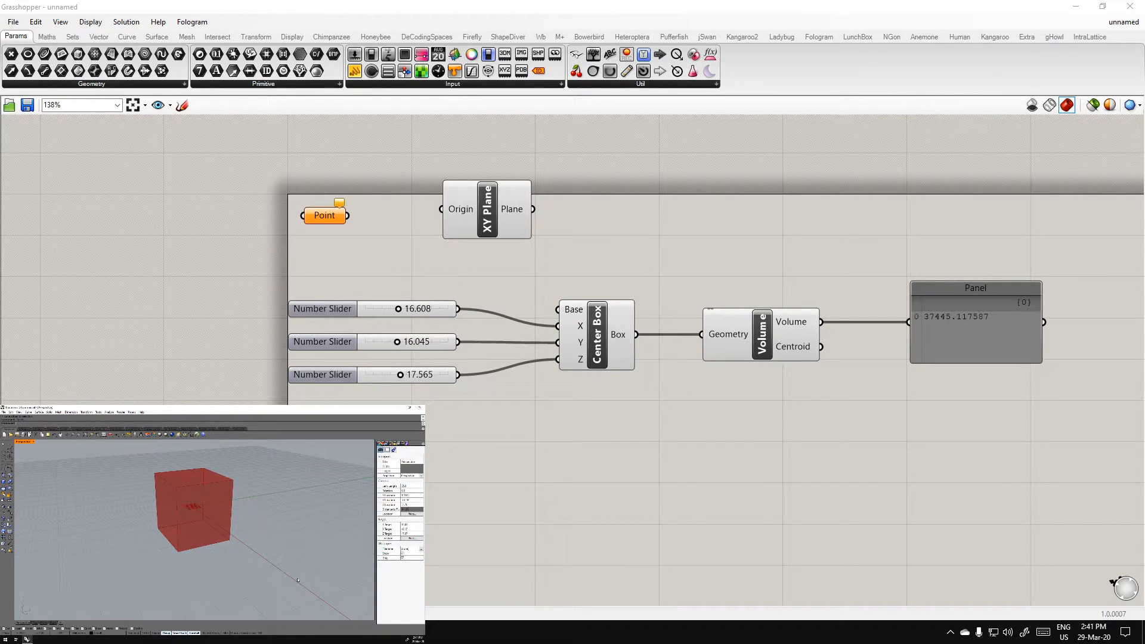
drag(464, 210, 443, 216)
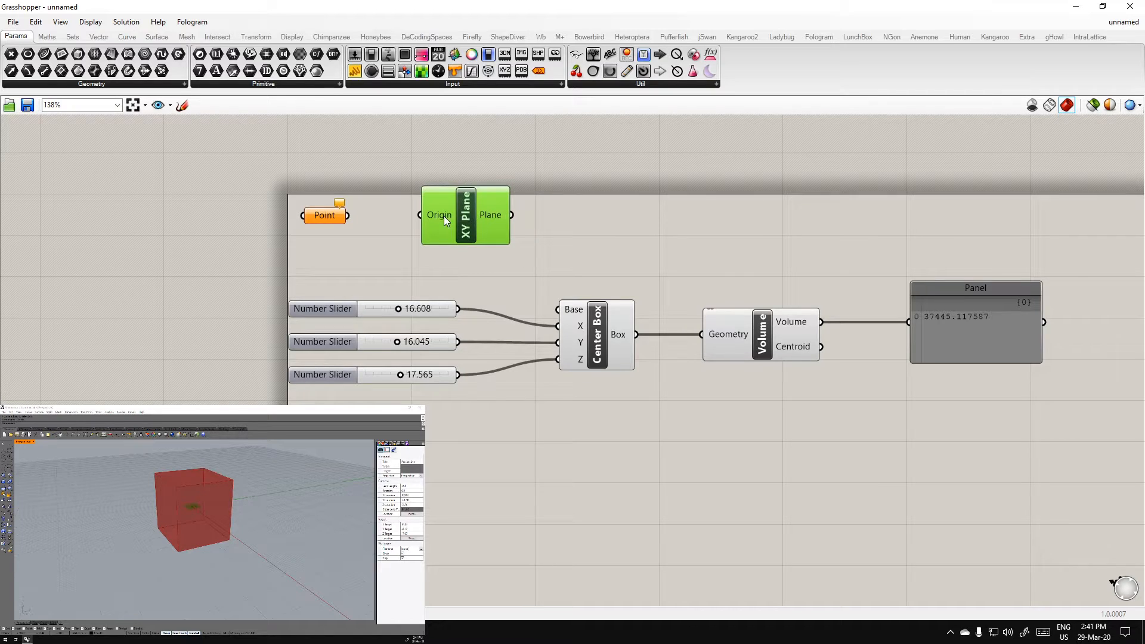
Set one point in the Point parameter by picking a location outside the box in the Rhino viewport
right_click(327, 216)
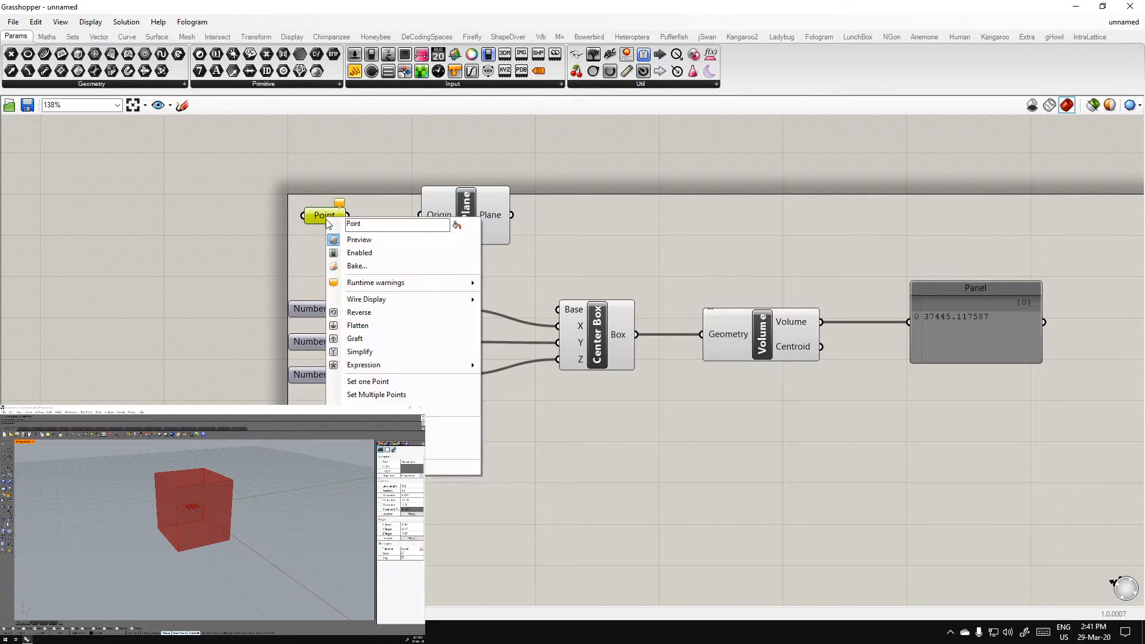
click(384, 378)
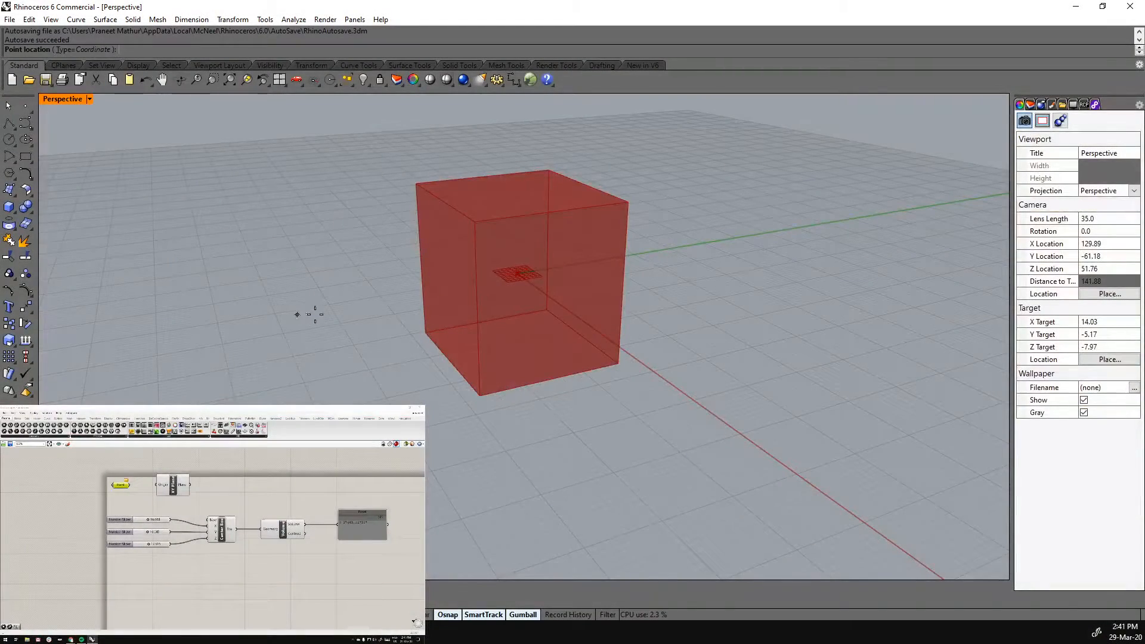
click(299, 277)
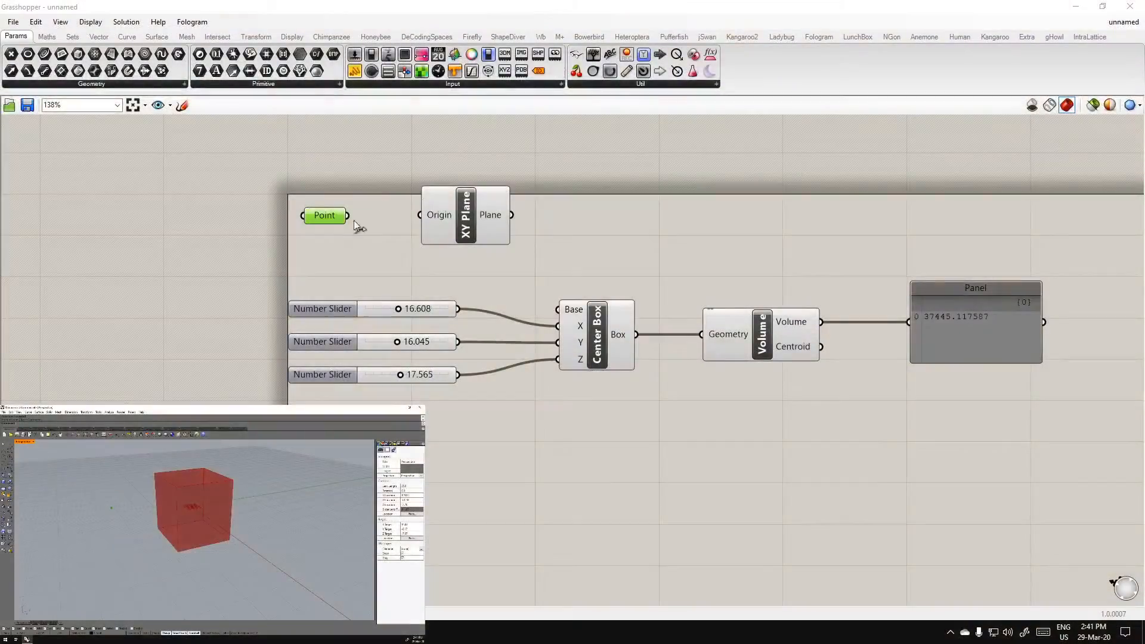
Connect the Point parameter to the XY Plane's Origin input and move the component closer to the Point
drag(360, 220, 430, 218)
drag(456, 229, 436, 238)
click(569, 226)
Highlight the Point and XY Plane in turn to examine the point and its plane in the Rhino viewport
click(467, 223)
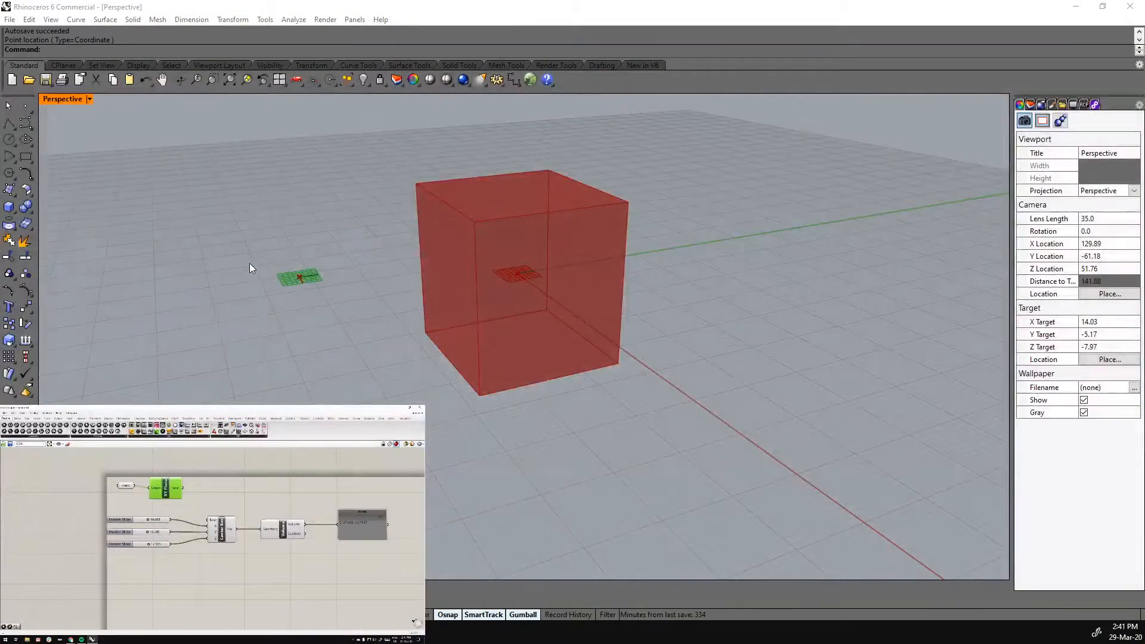
scroll(377, 298, up, 5)
click(127, 486)
click(167, 488)
click(125, 486)
click(167, 487)
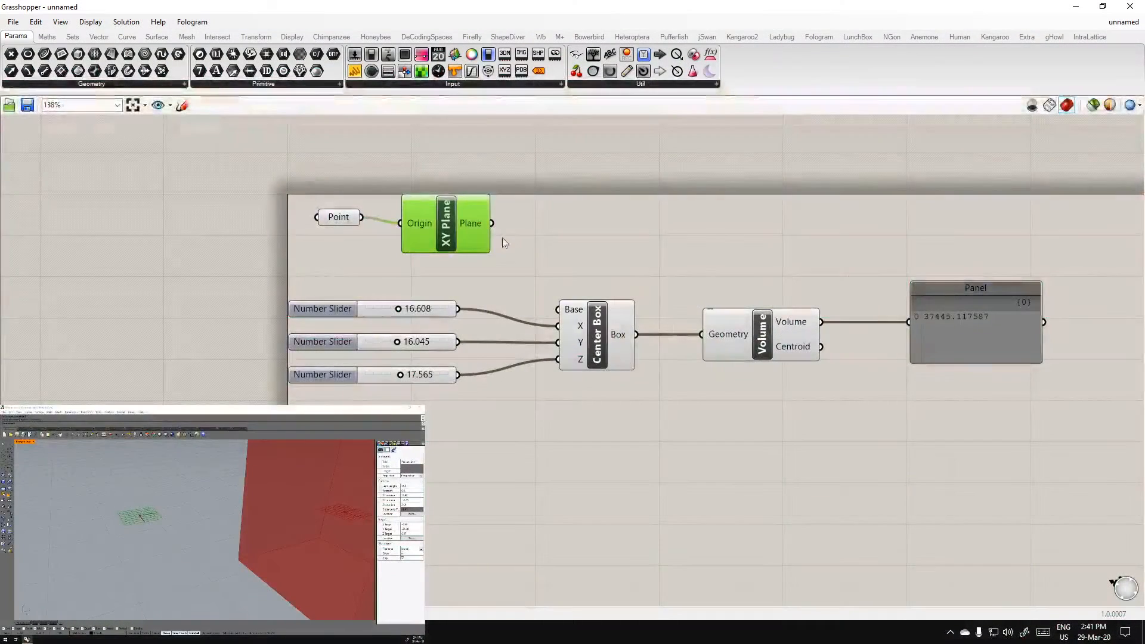
Connect the XY Plane's Plane output to the Center Box's Base input, unplugging and reconnecting it once to compare box positions
scroll(509, 235, down, 2)
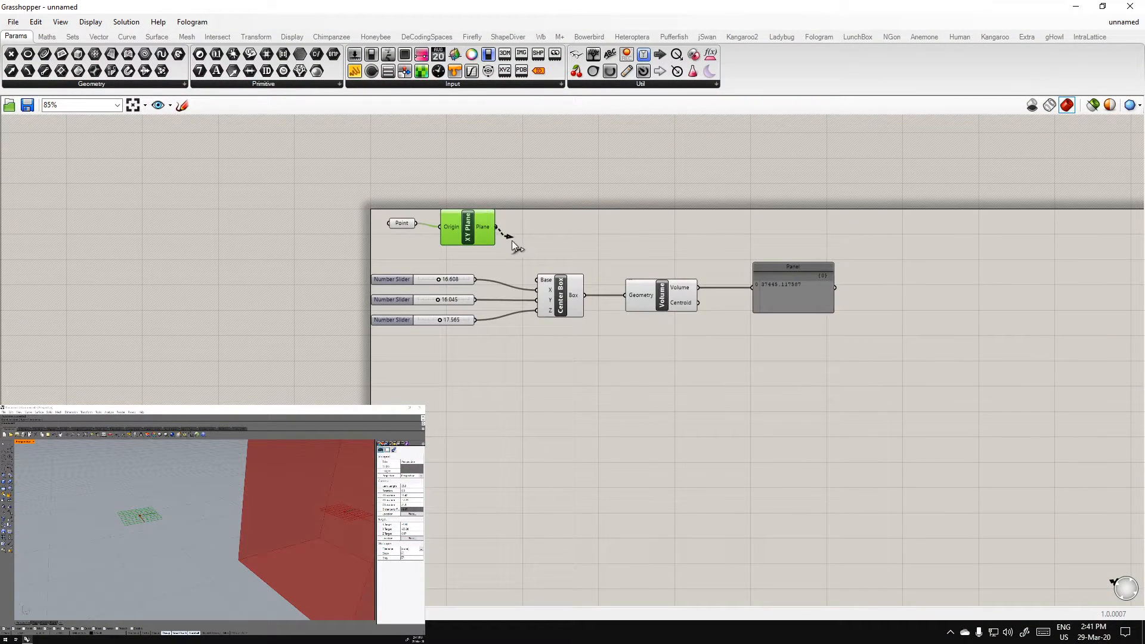
drag(527, 267, 537, 280)
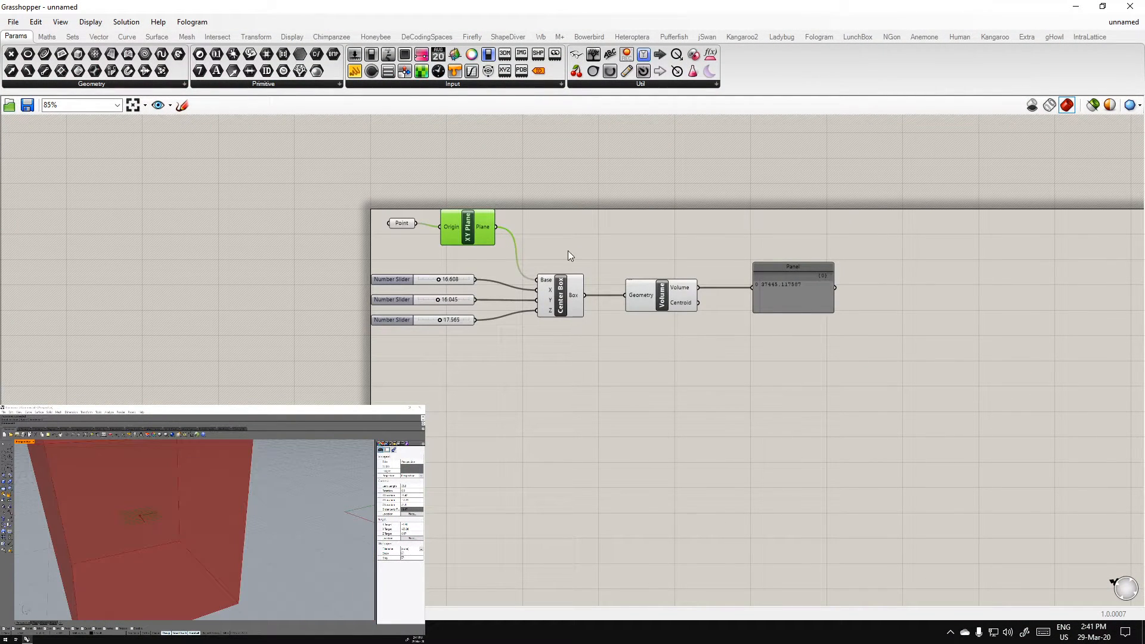
right_drag(149, 526, 261, 529)
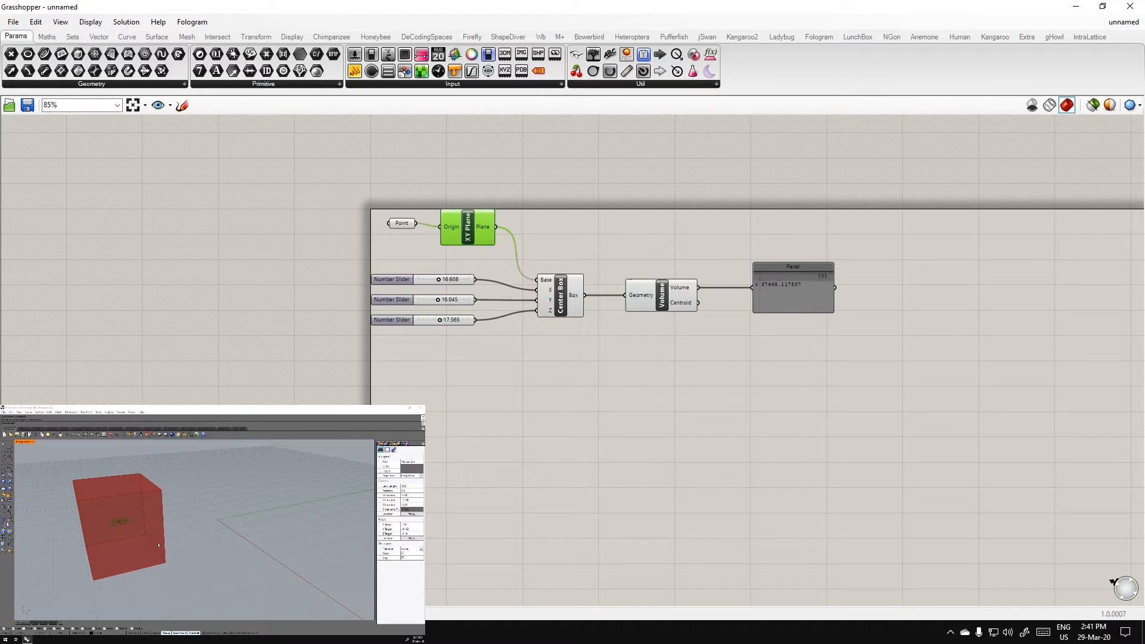
ctrl+drag(495, 226, 536, 280)
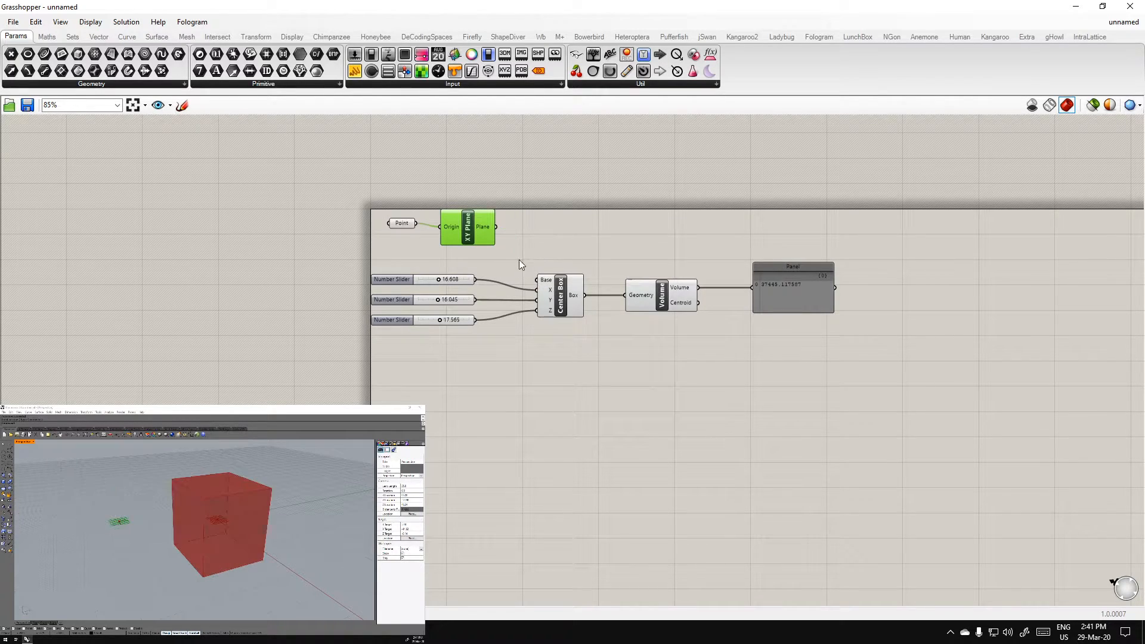
drag(498, 229, 537, 280)
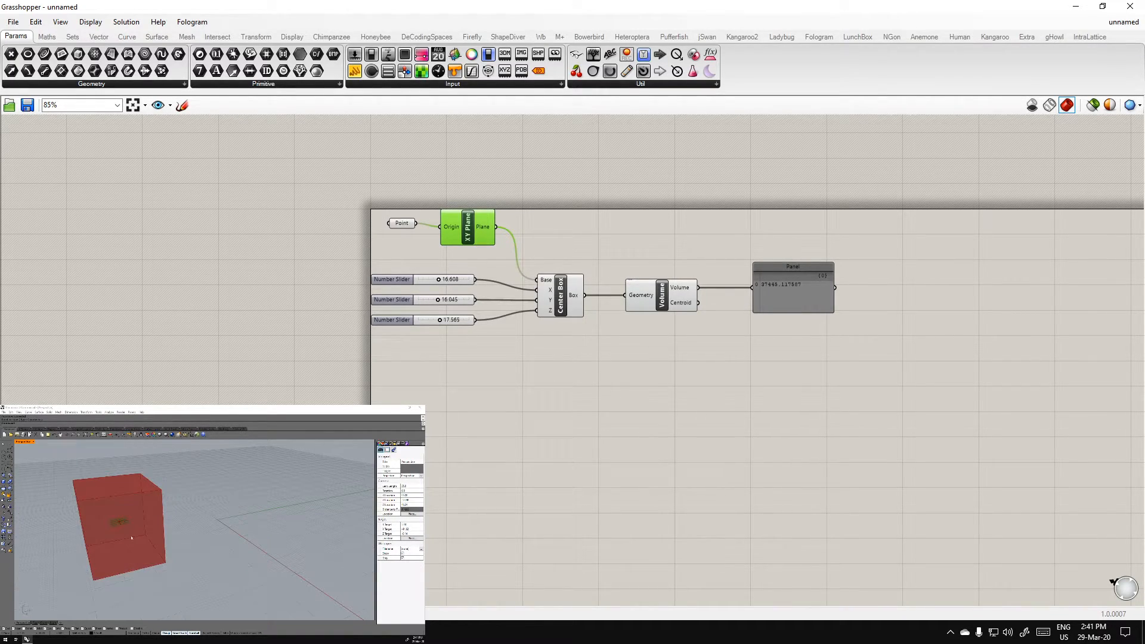
Align the Point parameter level with the XY Plane's Origin input and clear the selection
click(539, 248)
drag(408, 228, 404, 232)
click(420, 257)
Move the Point's location around the Rhino viewport with the gumball, carrying the box along, and leave it clear of the world origin
click(398, 228)
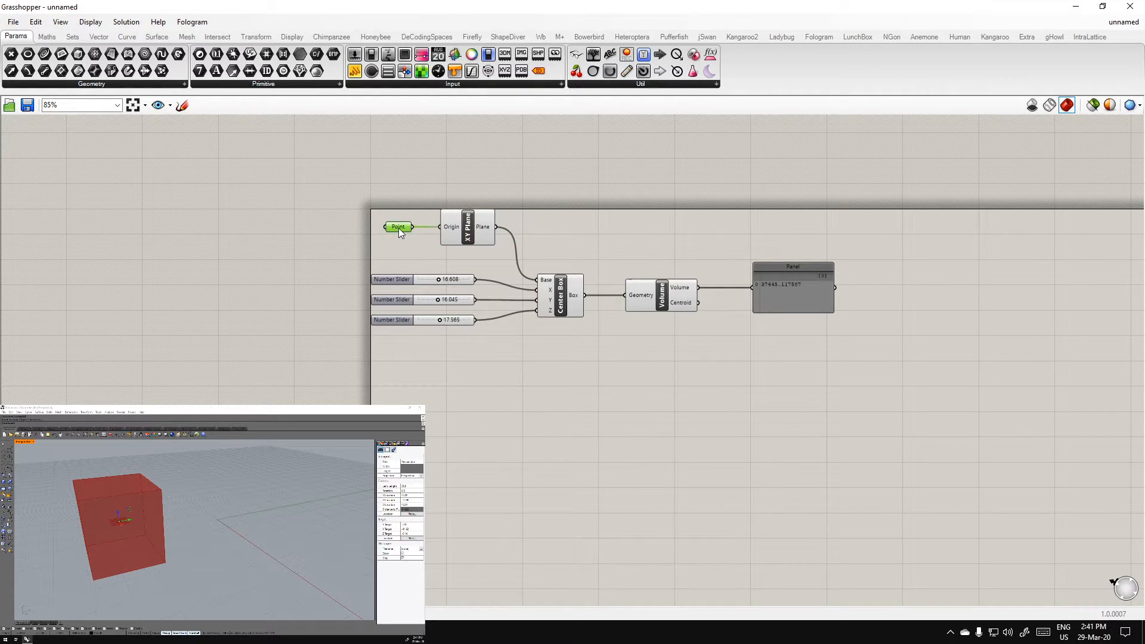
drag(118, 521, 233, 516)
scroll(402, 191, up, 2)
click(404, 284)
drag(405, 284, 334, 219)
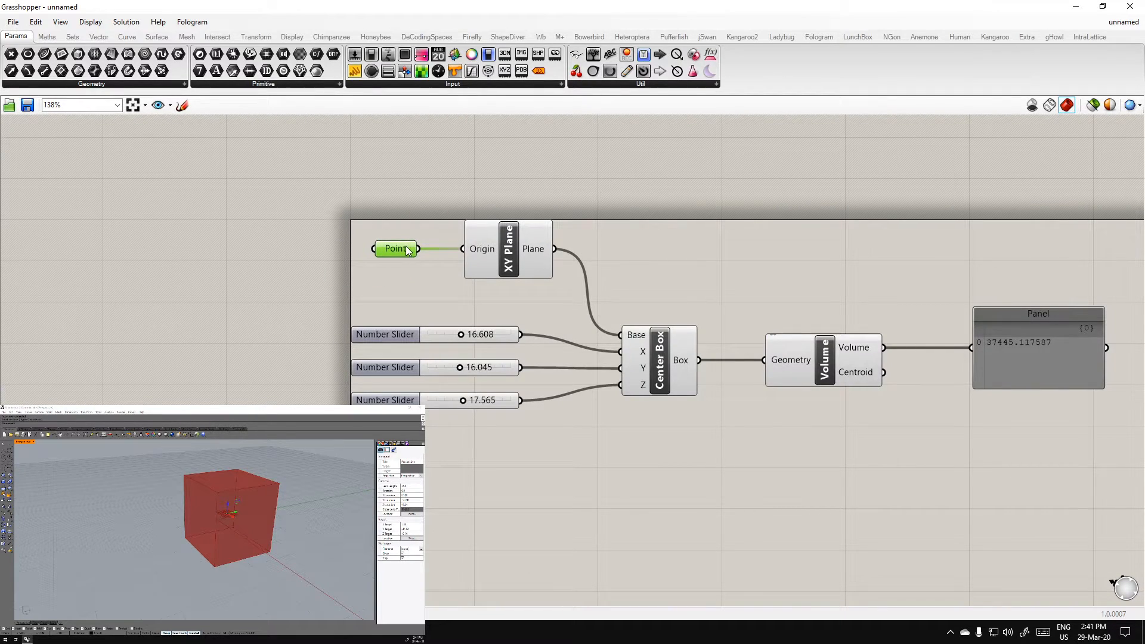
drag(232, 519, 232, 544)
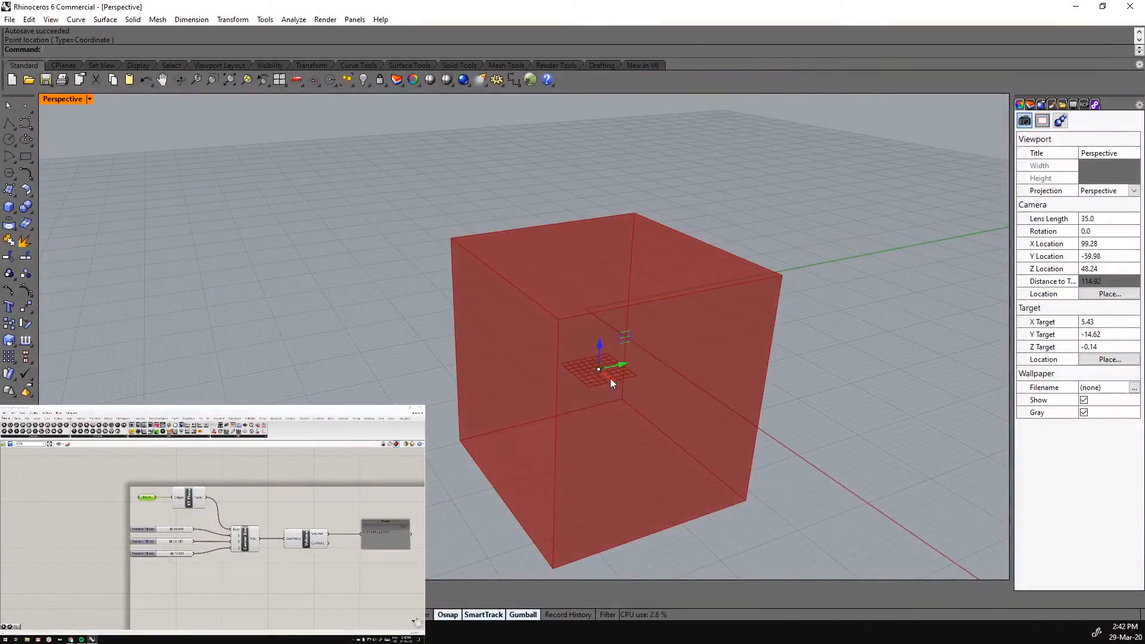
drag(610, 378, 419, 290)
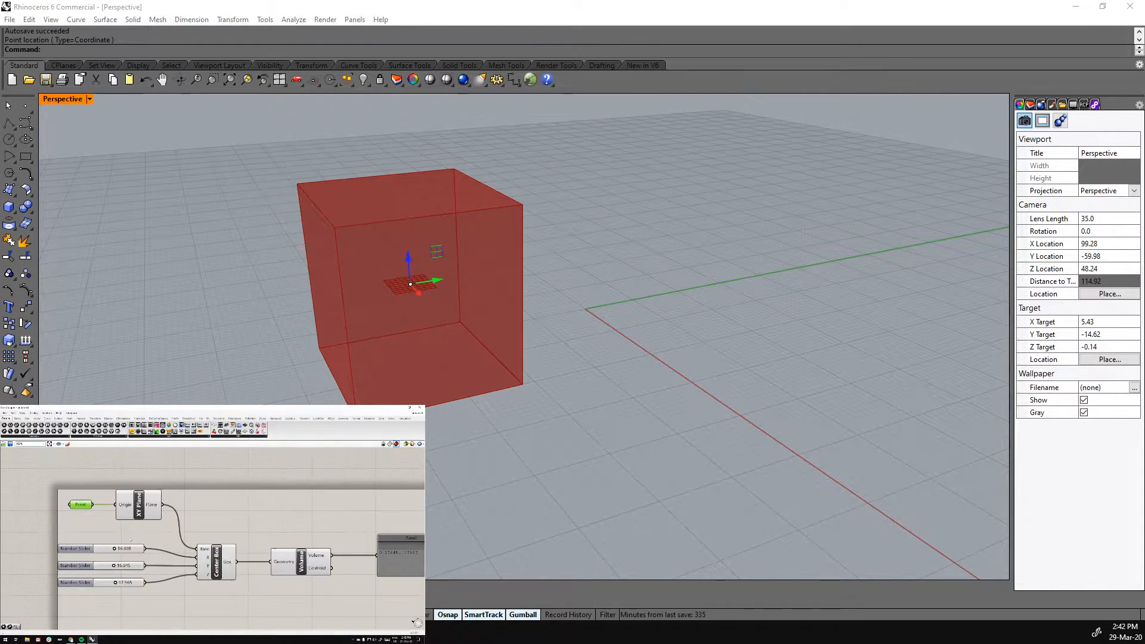
click(103, 537)
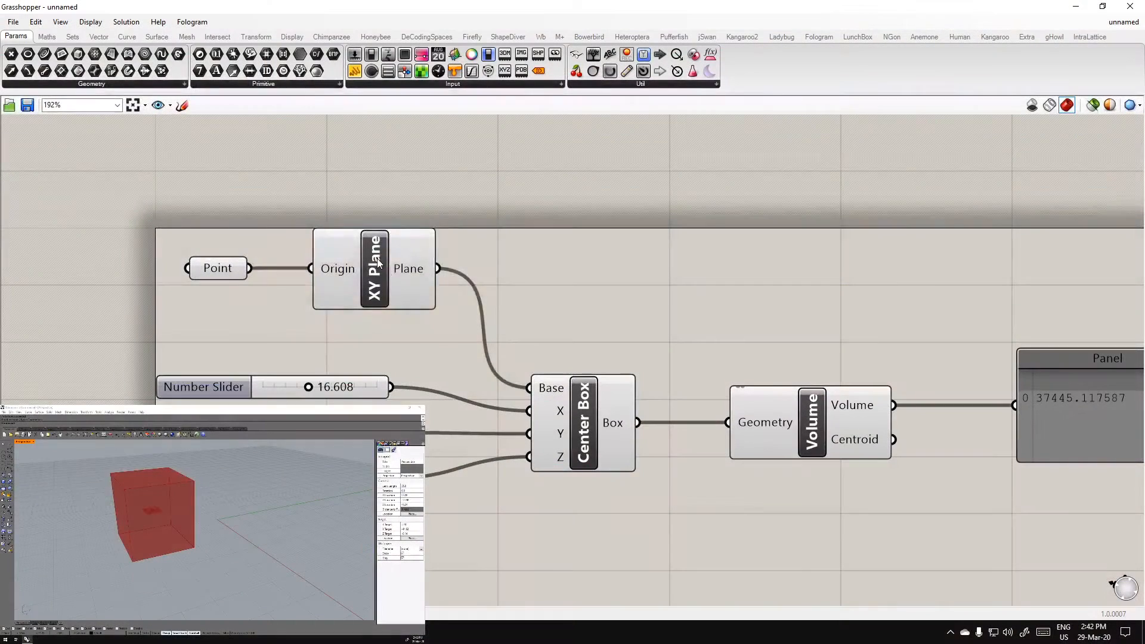
Review how the XY Plane, Center Box and Point work together by highlighting each component in turn
click(388, 286)
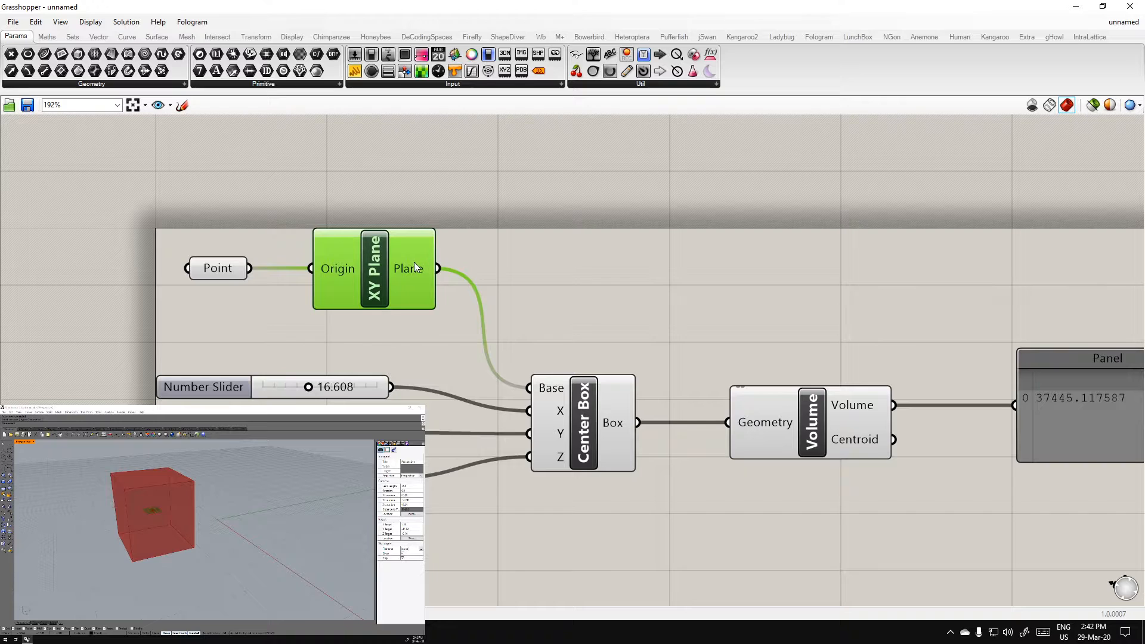
mouse_move(544, 391)
click(553, 384)
scroll(626, 504, down, 2)
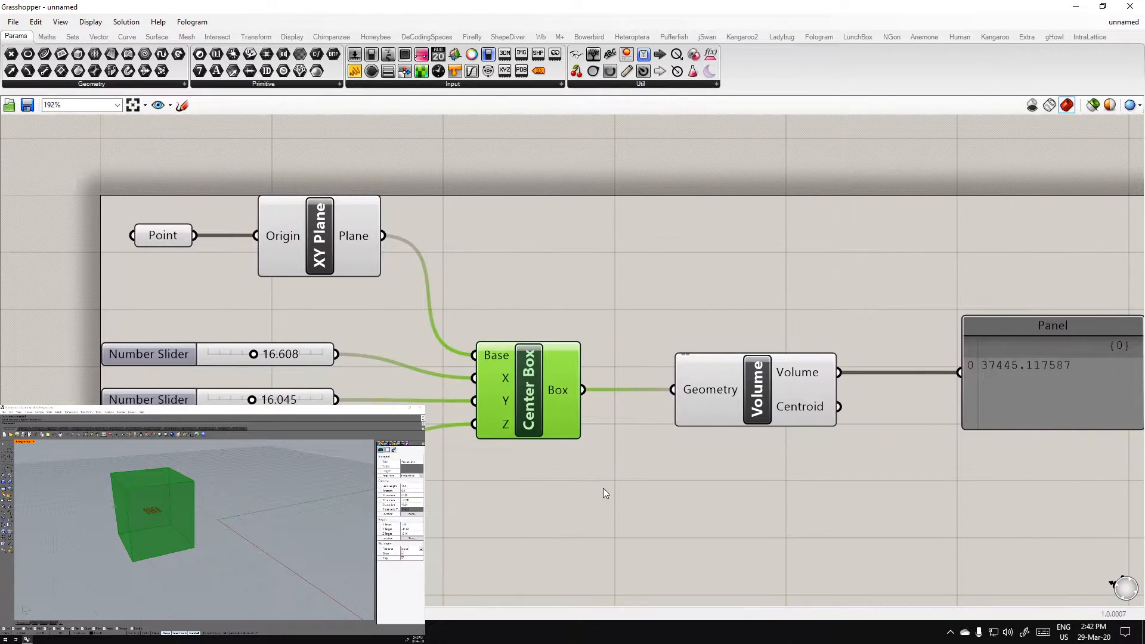
click(474, 549)
right_drag(473, 549, 473, 500)
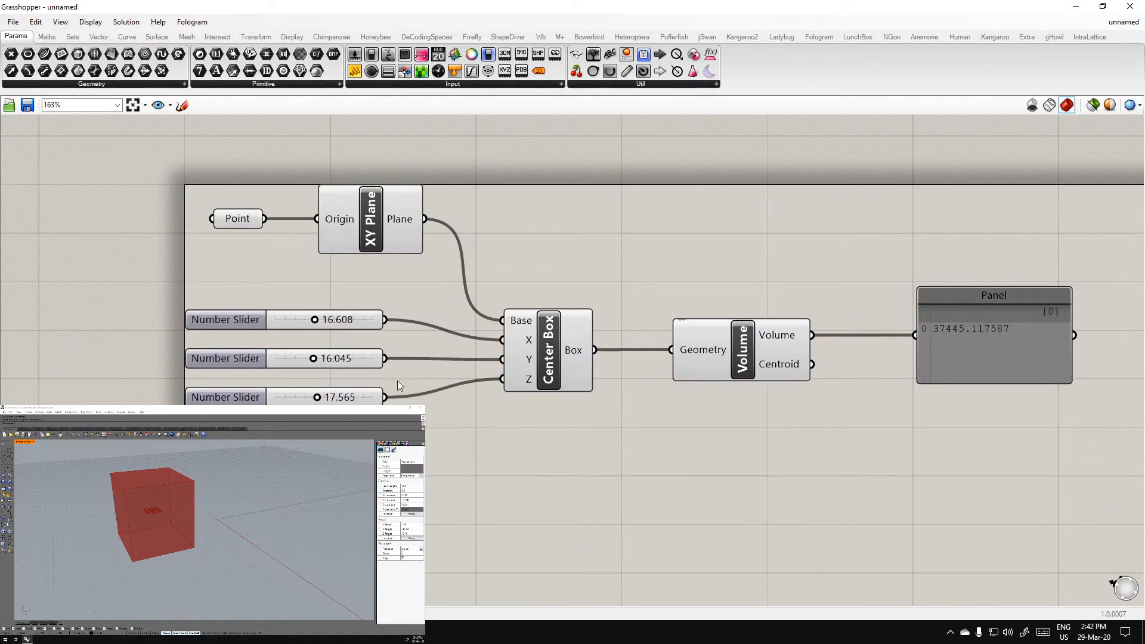
click(239, 220)
right_drag(330, 256, 375, 294)
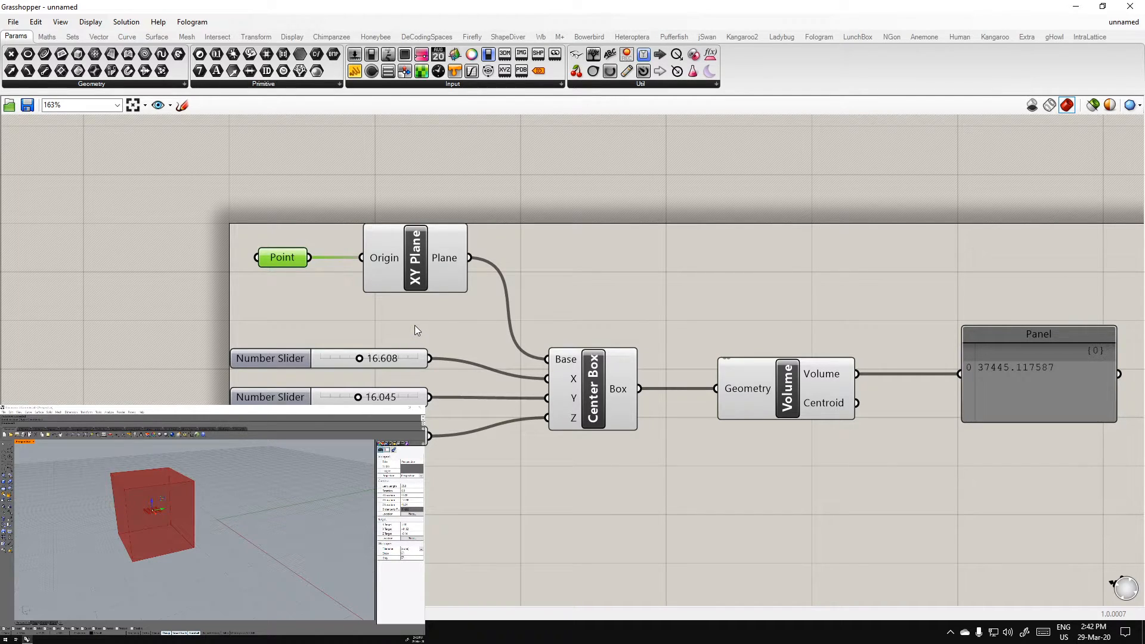
Move the Point parameter aside on the canvas and place a duplicate of it below the original
scroll(149, 543, down, 5)
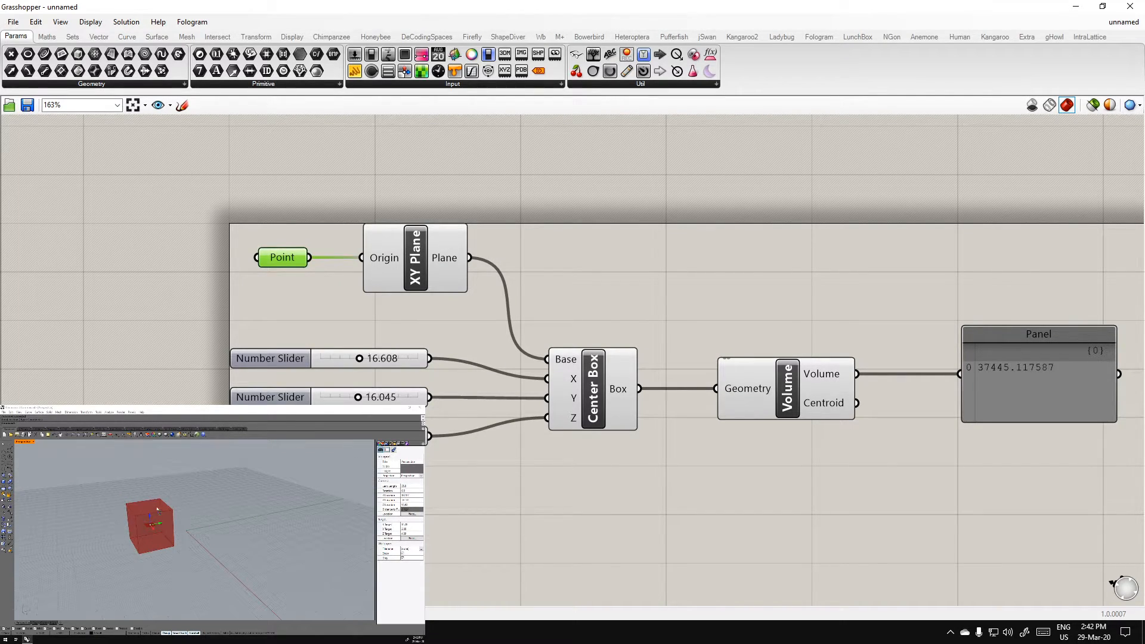
scroll(225, 614, up, 2)
click(332, 304)
drag(288, 256, 266, 292)
key(ctrl+c)
key(ctrl+v)
click(291, 320)
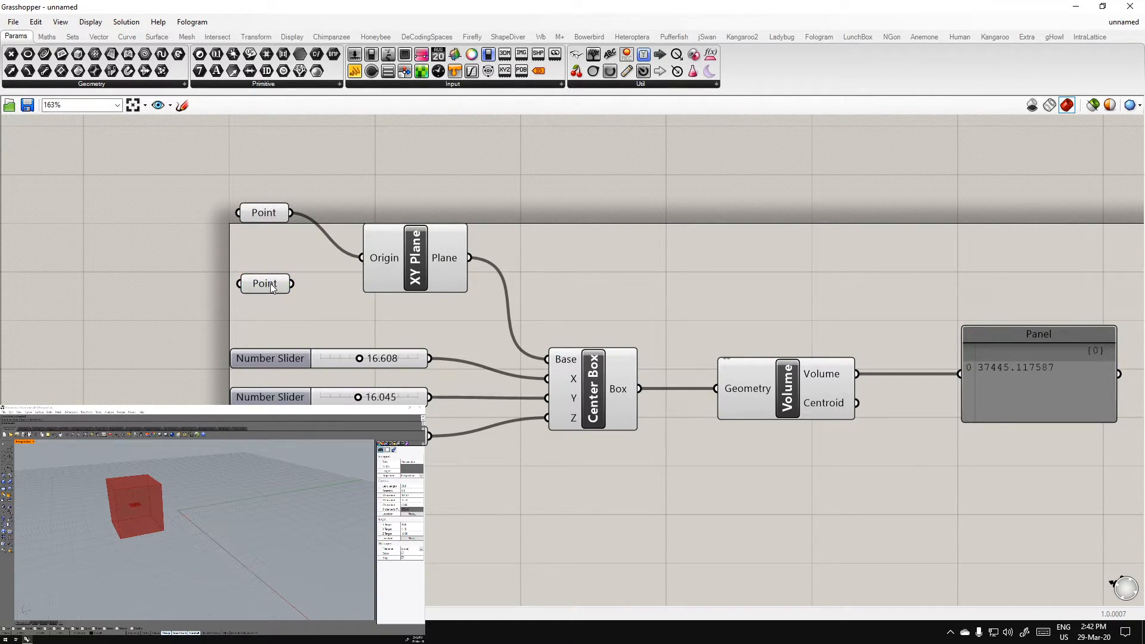
Compare the two Point parameters, then relocate the duplicate in the Rhino viewport well away from the existing box, across the world origin
click(265, 289)
click(266, 226)
click(266, 223)
click(267, 286)
click(266, 214)
click(270, 289)
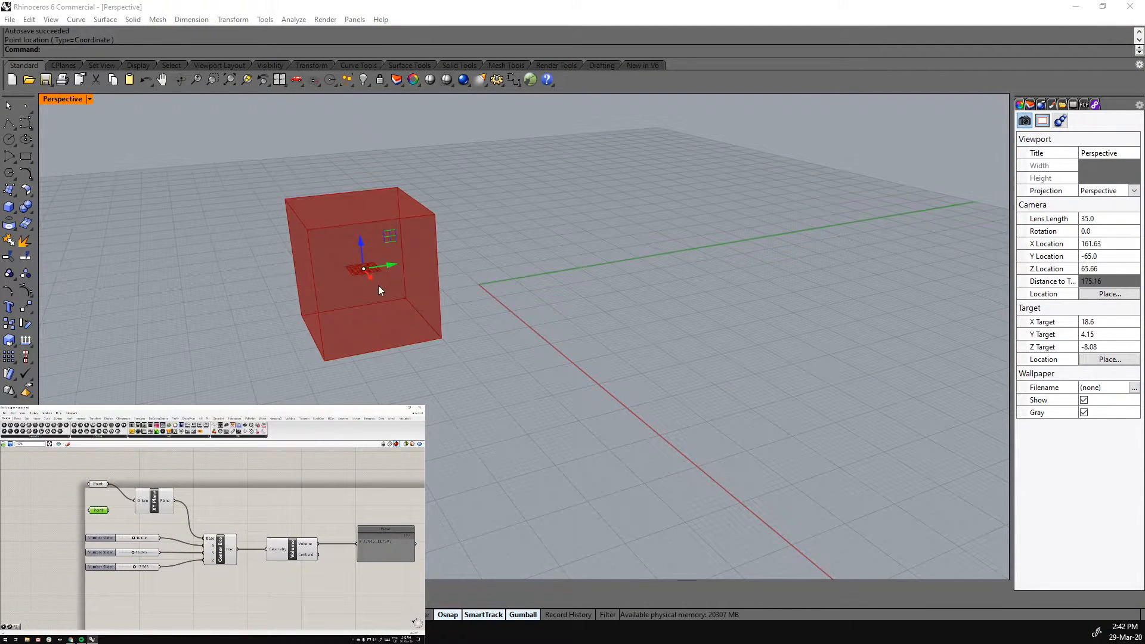
drag(380, 280, 719, 327)
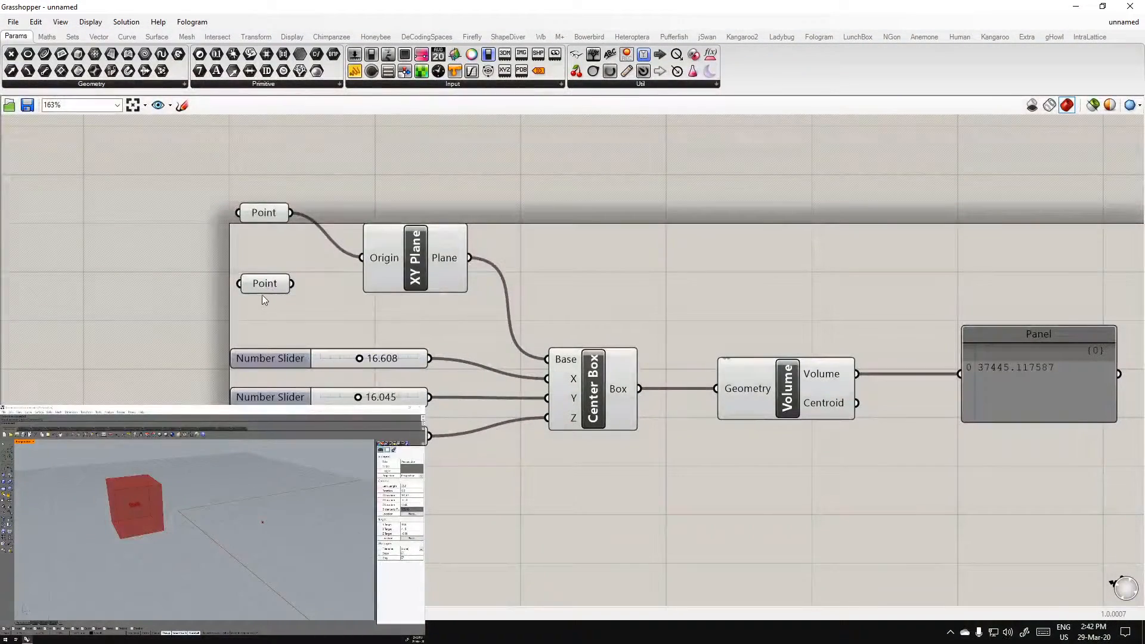
Shift the XY Plane to make room and add the duplicated Point as a second source of its Origin input
drag(272, 287, 278, 301)
drag(382, 272, 432, 259)
drag(279, 298, 407, 250)
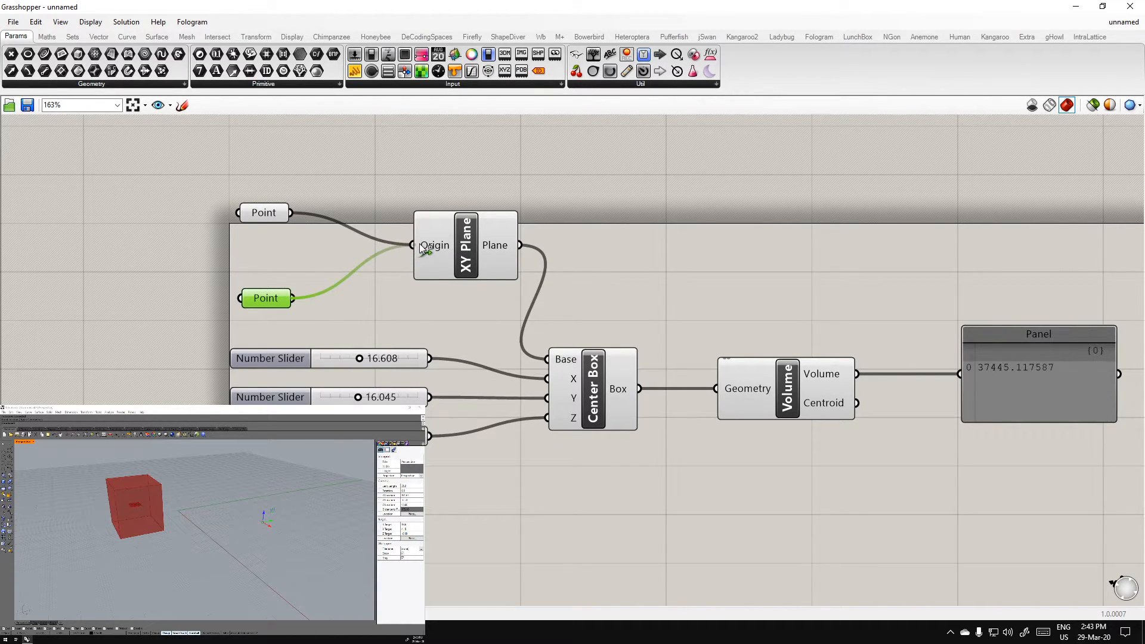
shift+drag(422, 248, 424, 248)
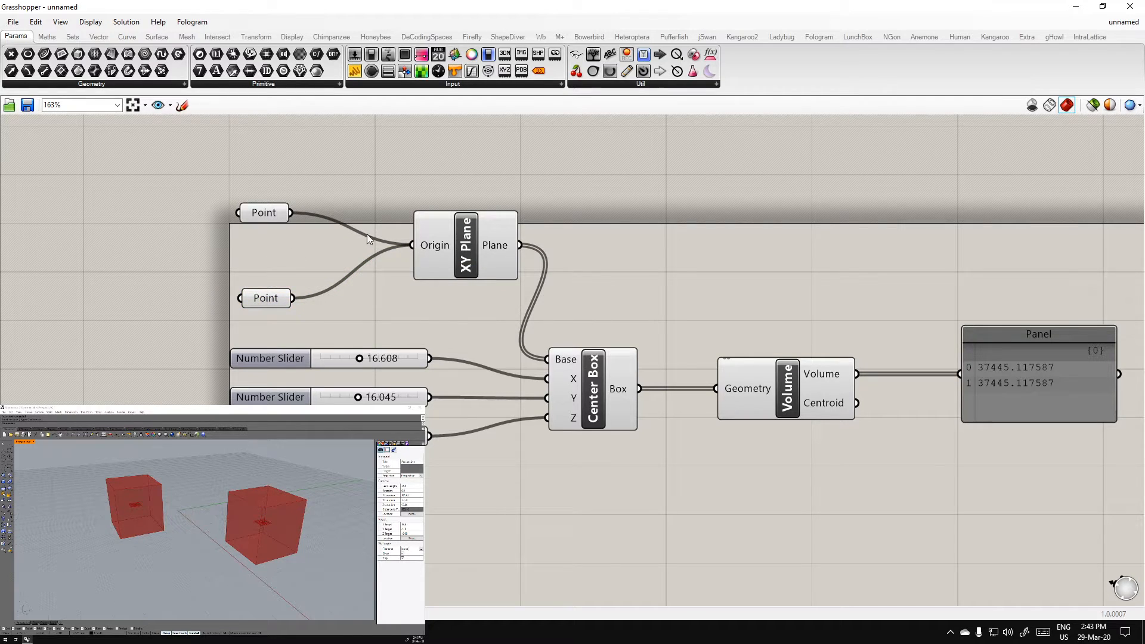
Arrange the two Points evenly above and below the XY Plane's Origin input and clear the selection
drag(266, 216, 266, 211)
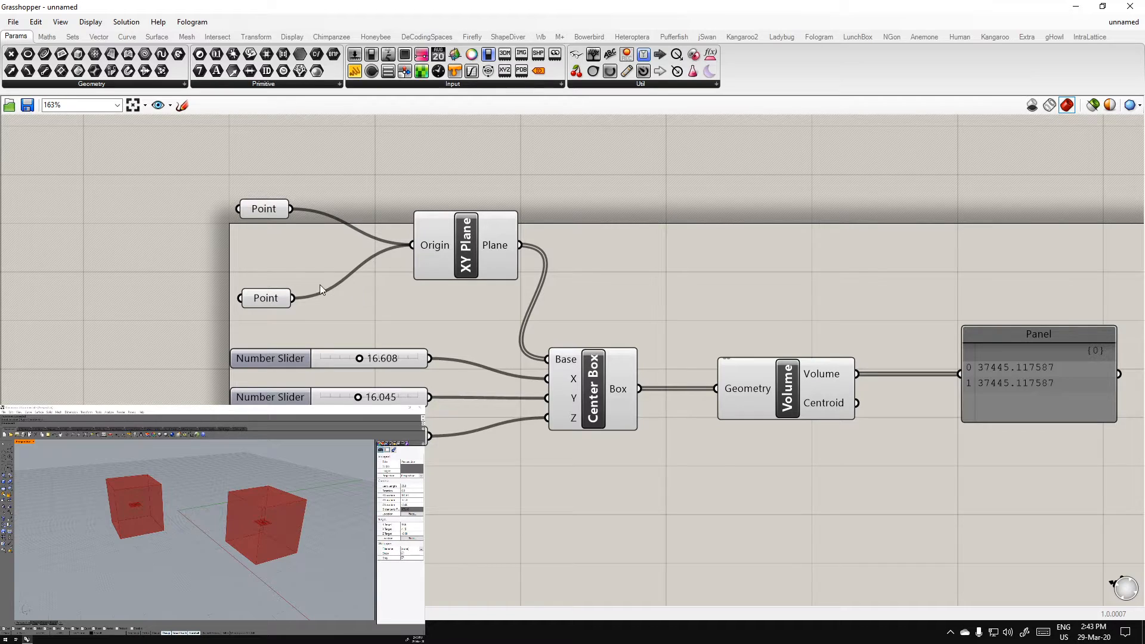
drag(290, 298, 289, 285)
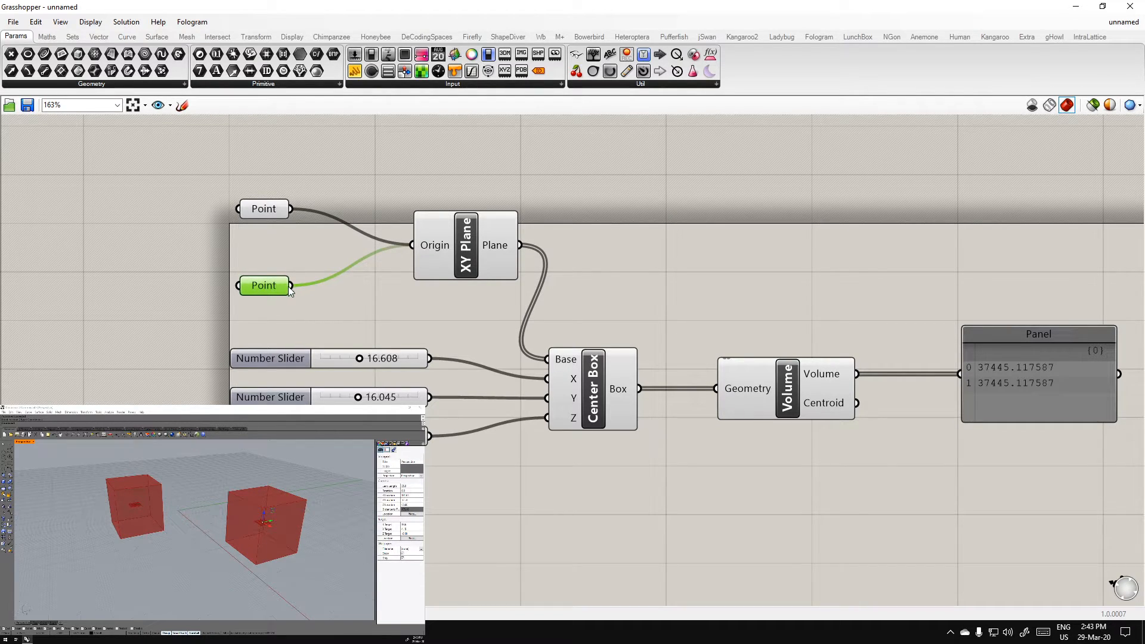
drag(465, 249, 457, 256)
click(411, 327)
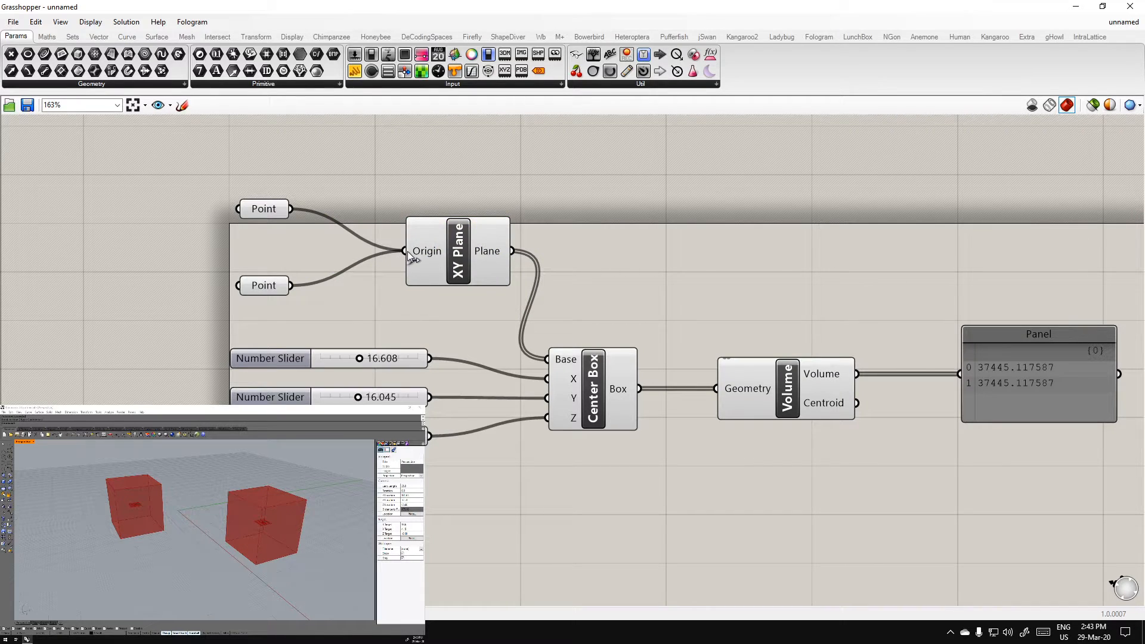
Unplug the second Point from the XY Plane's Origin input and add its wire back alongside the first
ctrl+drag(407, 251, 291, 286)
ctrl+drag(417, 247, 412, 249)
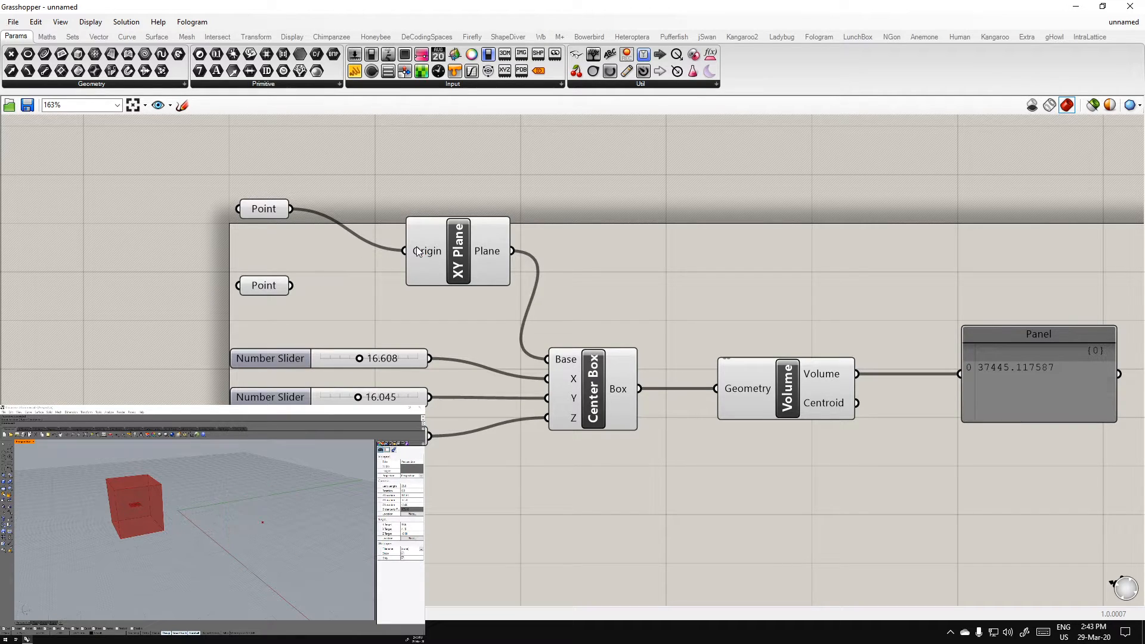
scroll(303, 275, up, 3)
right_drag(306, 277, 378, 270)
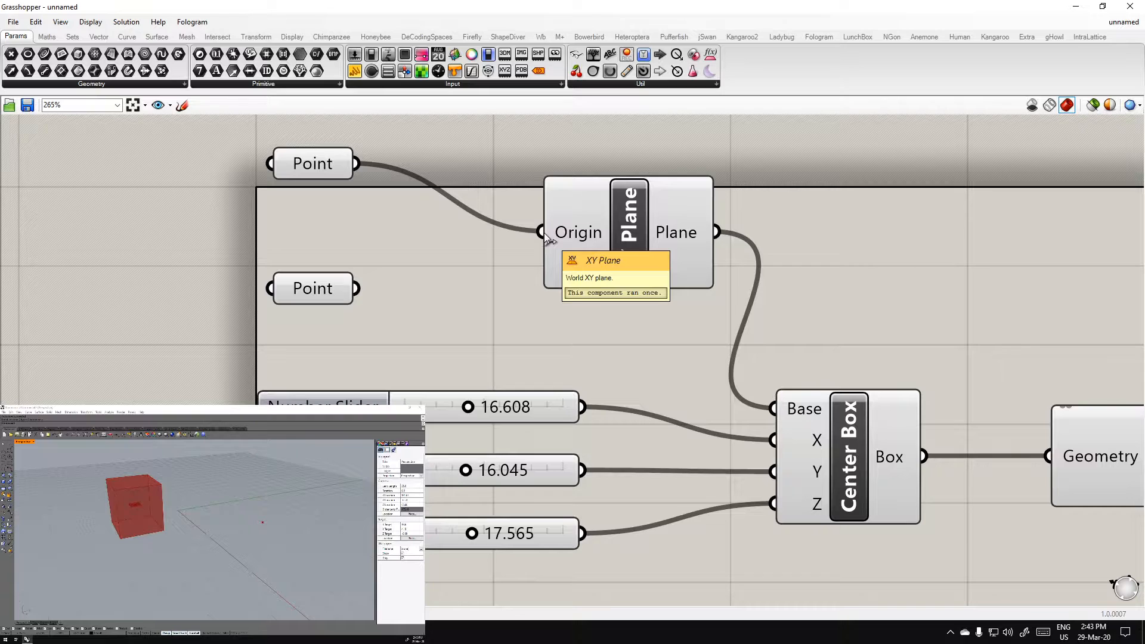
shift+drag(542, 232, 371, 289)
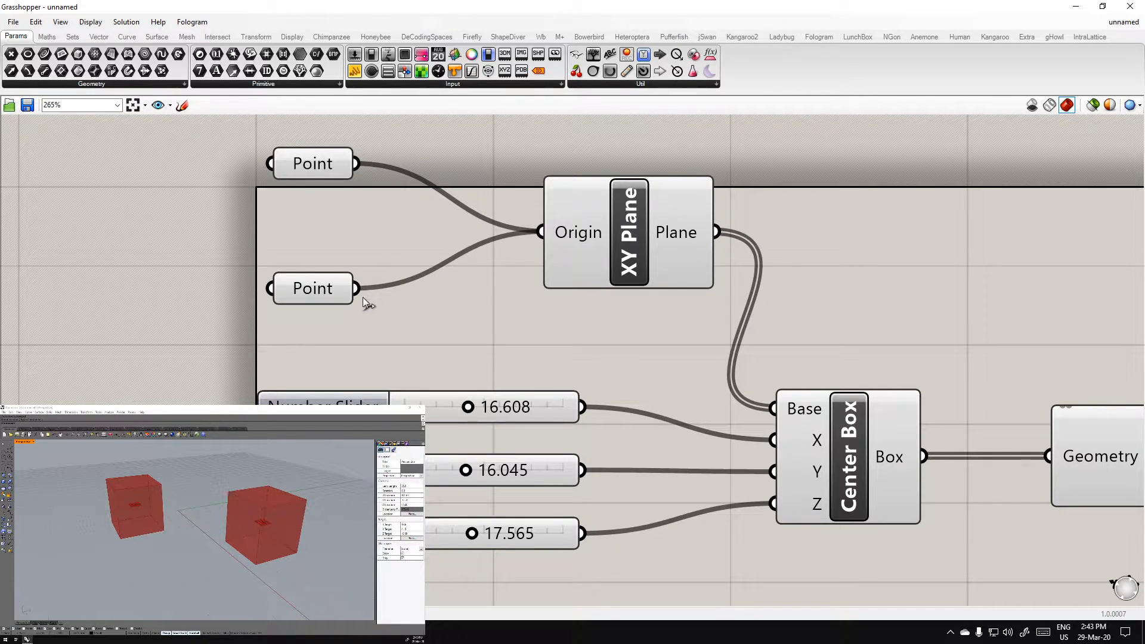
Replace the Origin input's wires with only the first Point, then add the second Point as an extra source again
drag(357, 289, 381, 290)
scroll(449, 317, down, 3)
drag(387, 214, 502, 262)
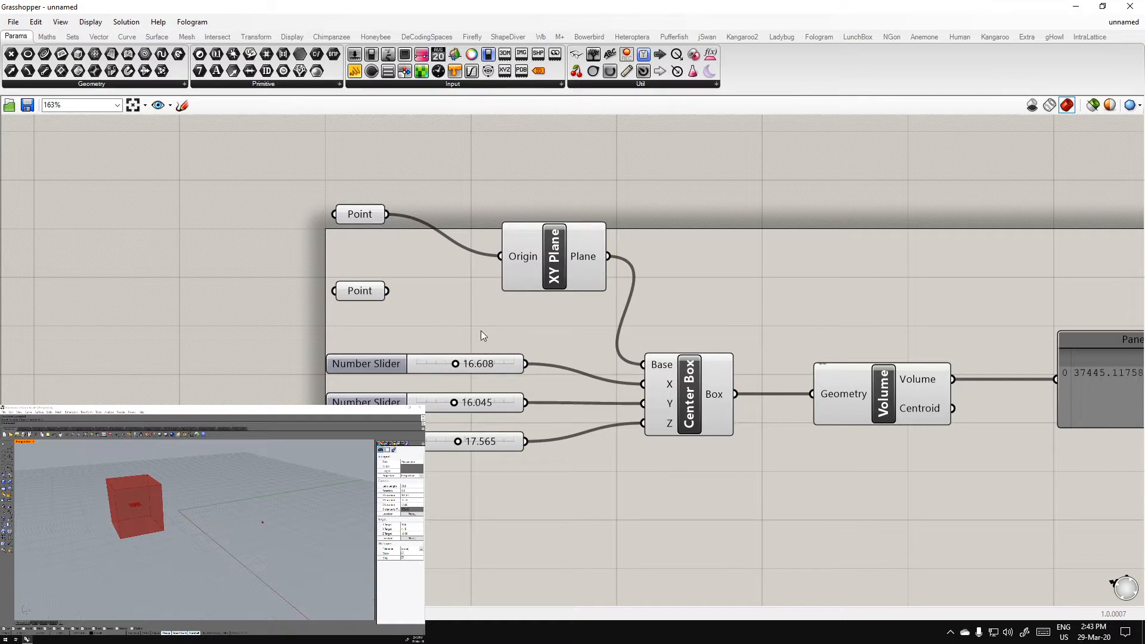
shift+drag(387, 290, 500, 256)
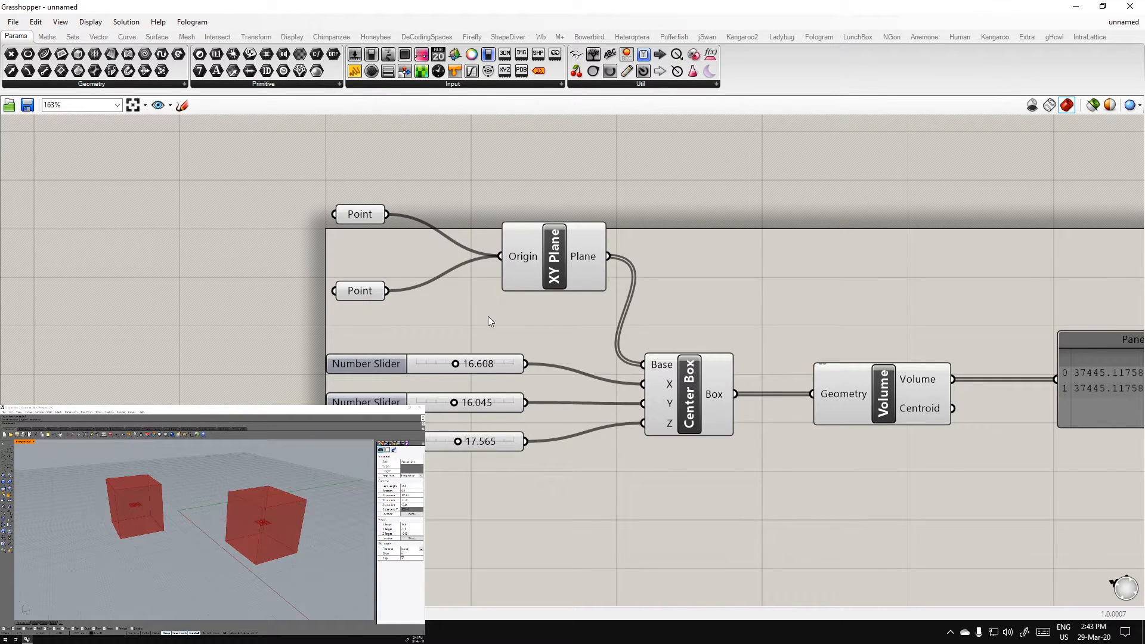
Move both Points down together and bring the XY Plane closer to them, leaving nothing selected
right_drag(492, 316, 441, 318)
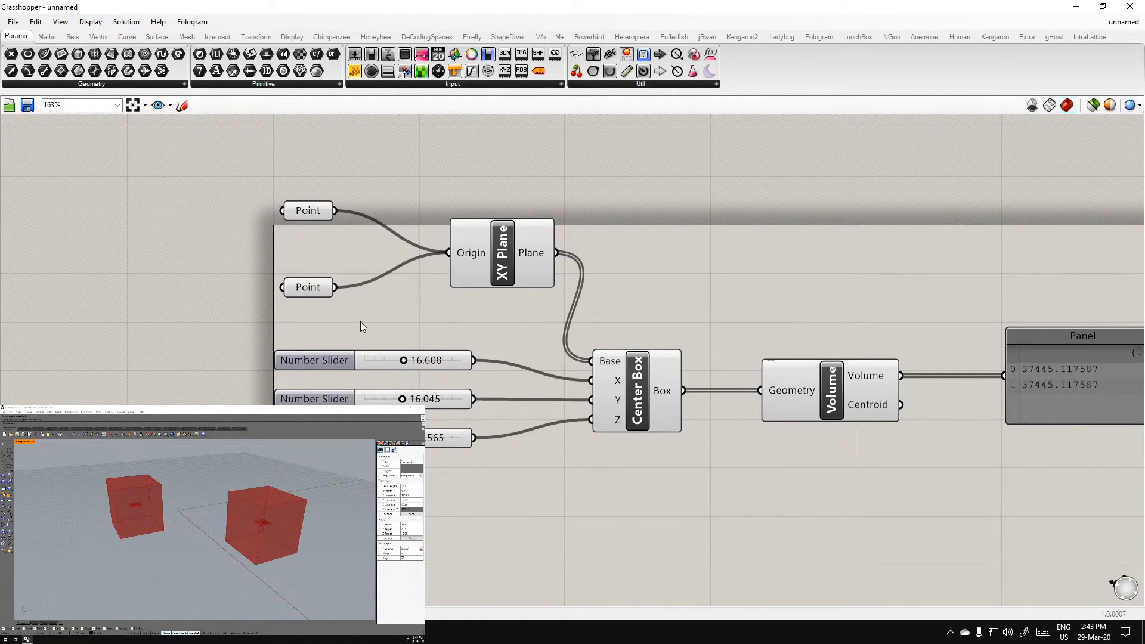
right_drag(360, 322, 296, 320)
drag(277, 313, 176, 190)
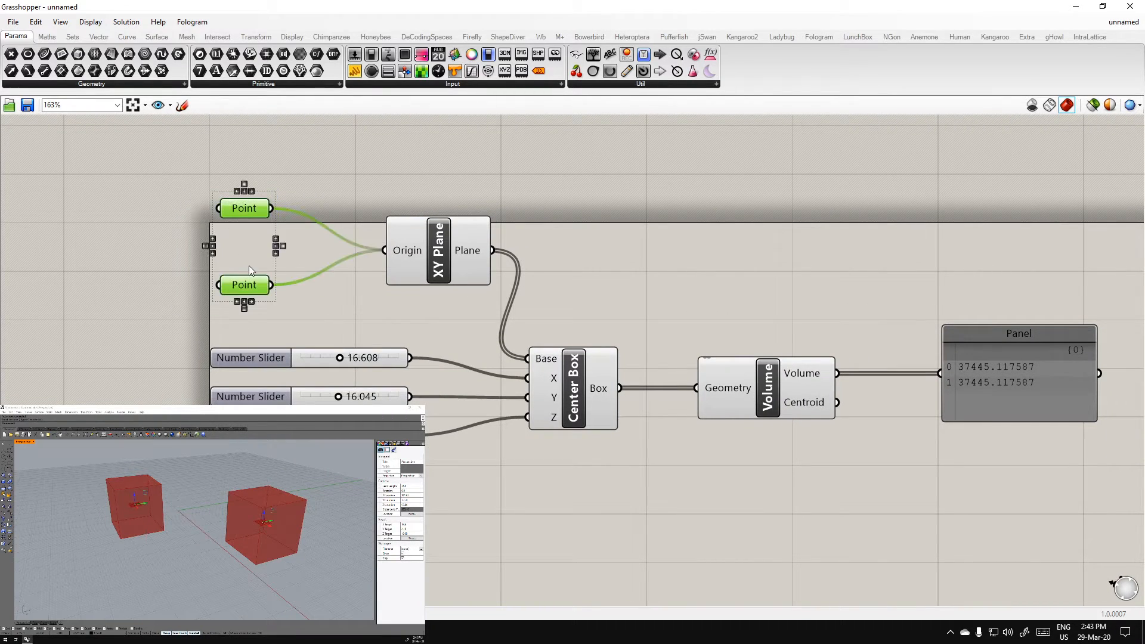
drag(244, 204, 246, 219)
click(347, 298)
click(426, 258)
drag(426, 257, 392, 262)
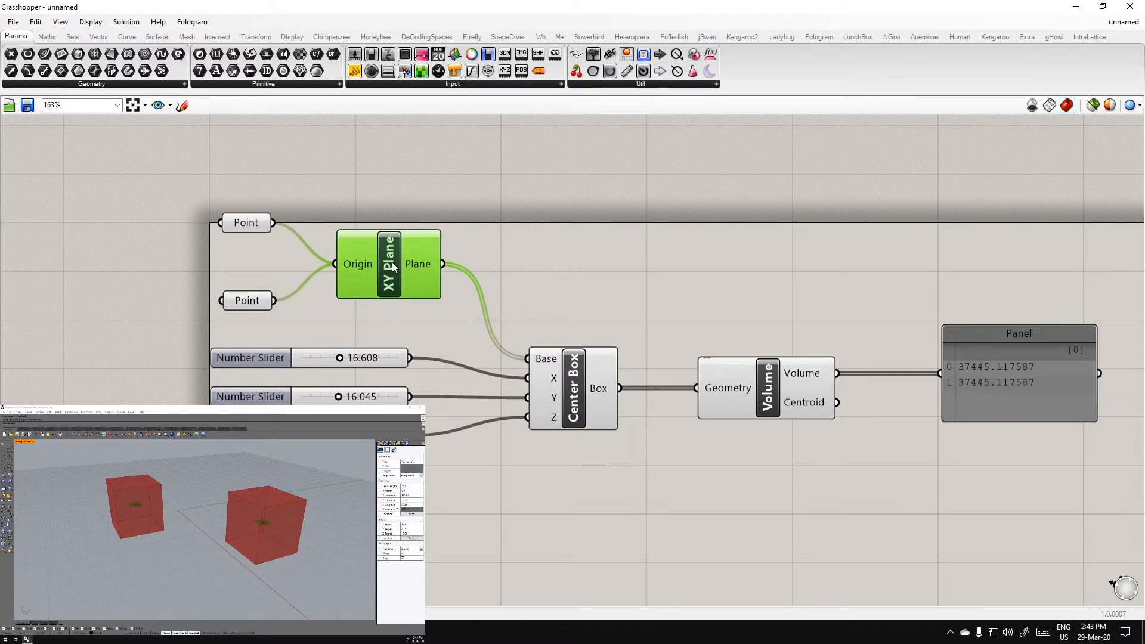
click(511, 290)
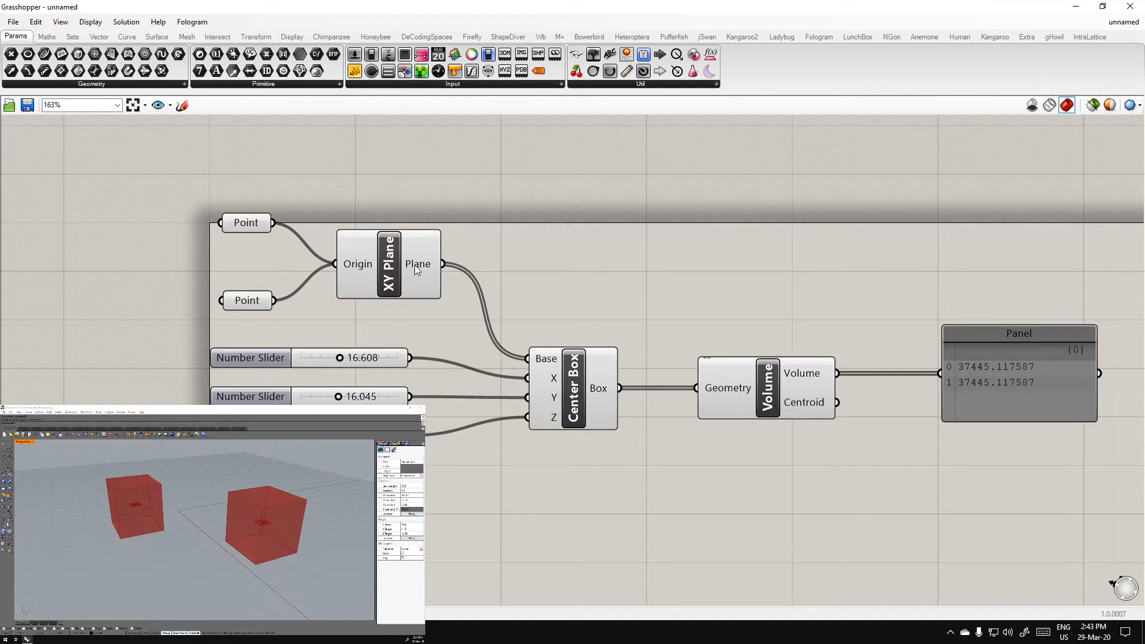
Trace the data from the XY Plane's Plane output through the Center Box's Base and Box parameters to the Volume component
scroll(462, 280, up, 2)
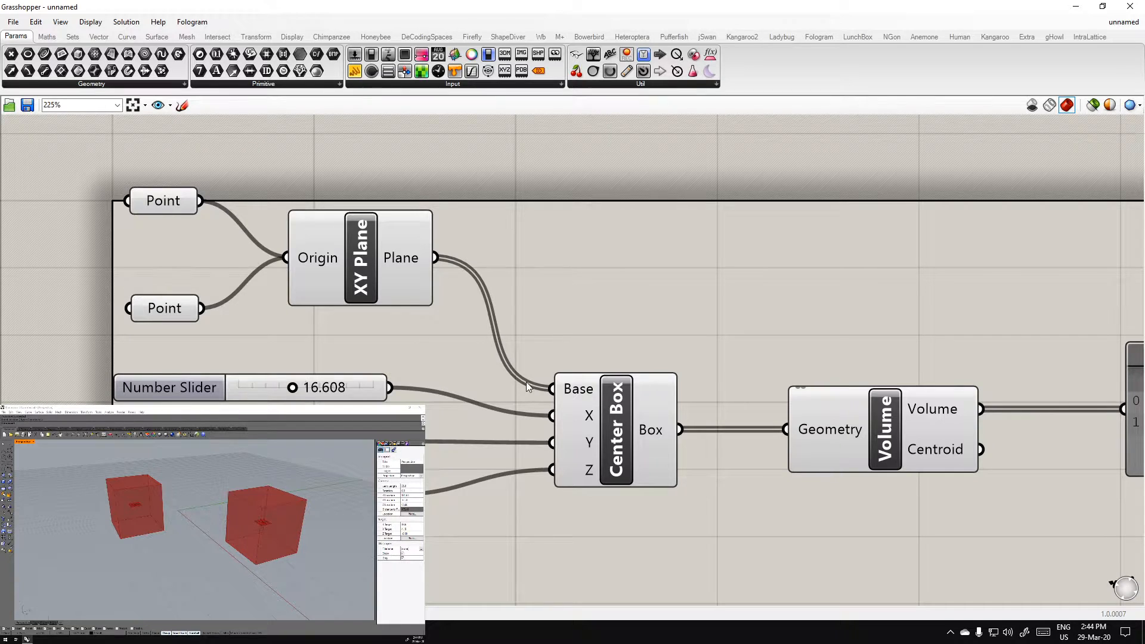
mouse_move(403, 262)
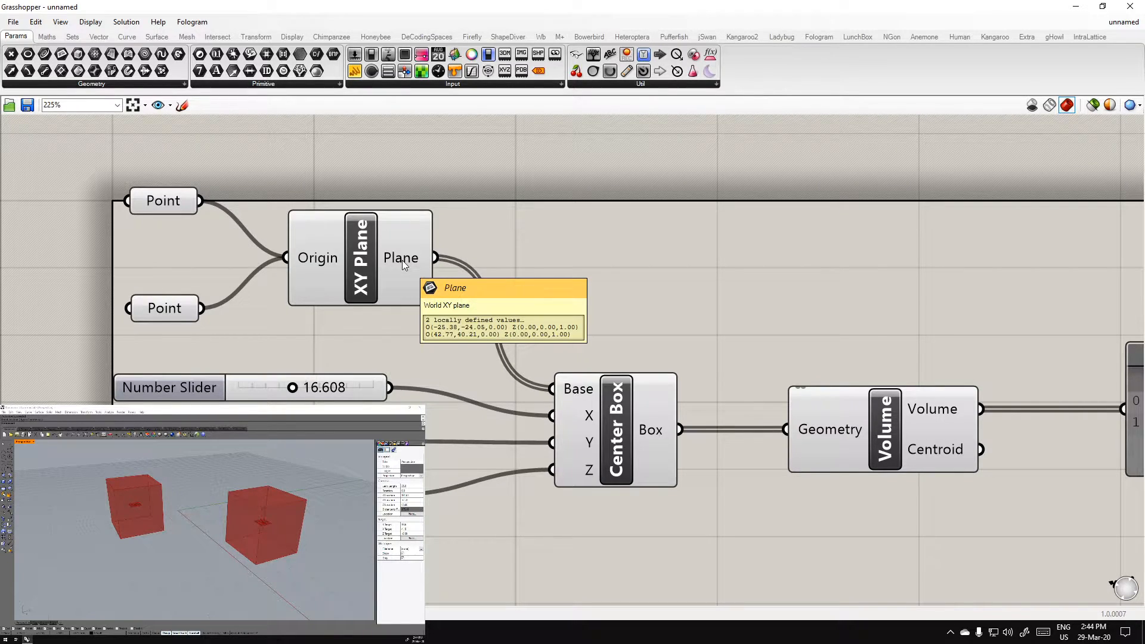
drag(402, 260, 385, 260)
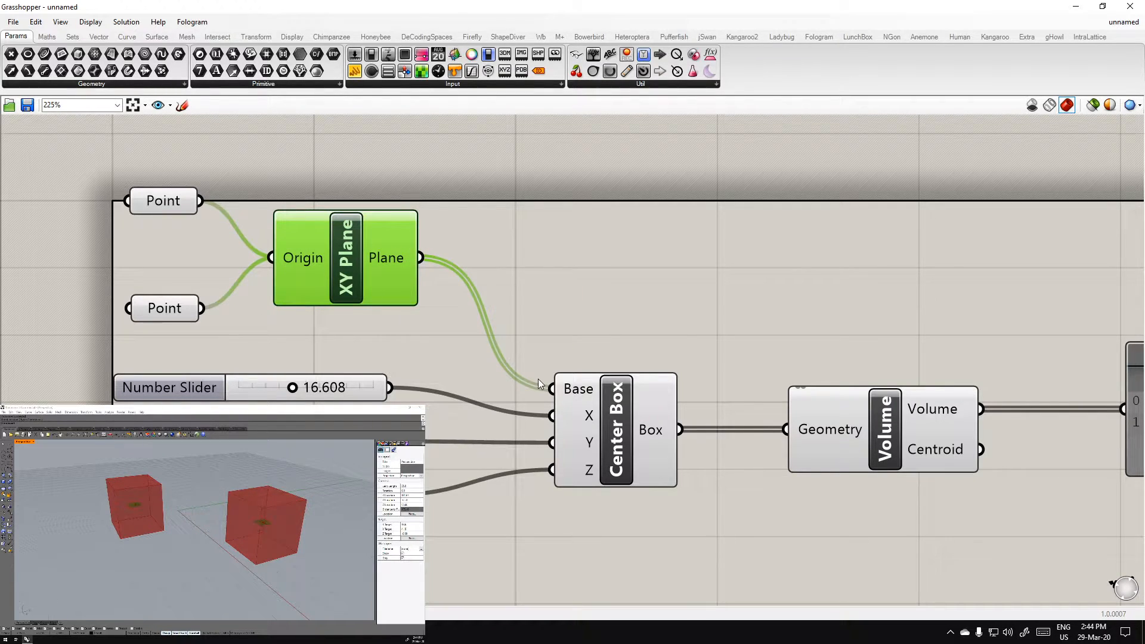
right_drag(597, 310, 557, 264)
click(553, 342)
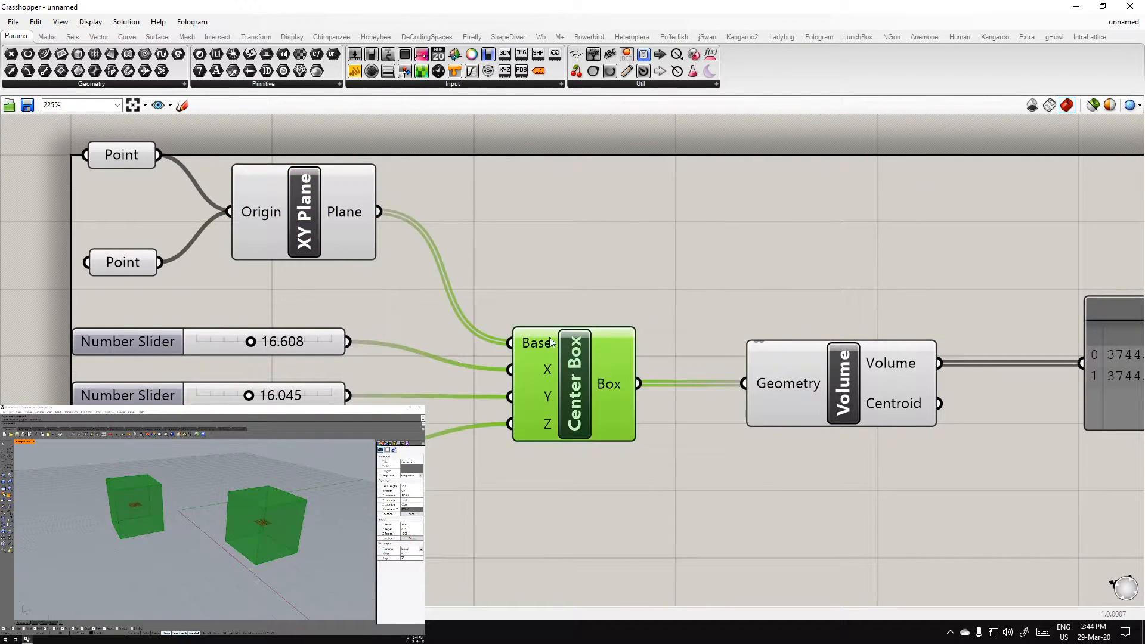
right_drag(553, 342, 562, 292)
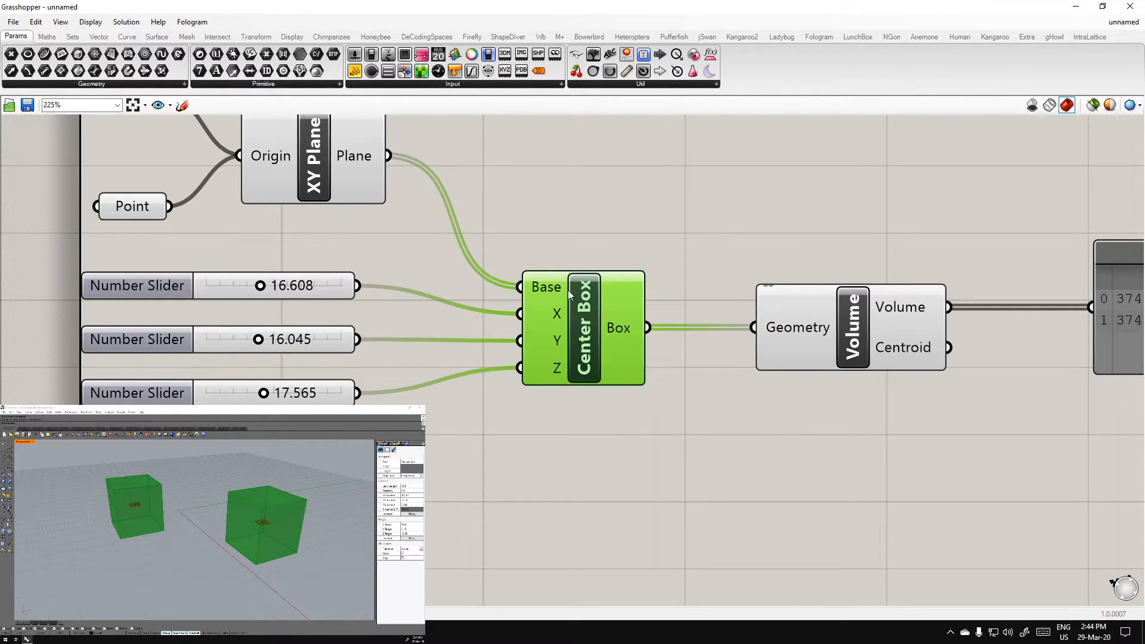
mouse_move(543, 290)
click(574, 203)
click(574, 323)
mouse_move(616, 328)
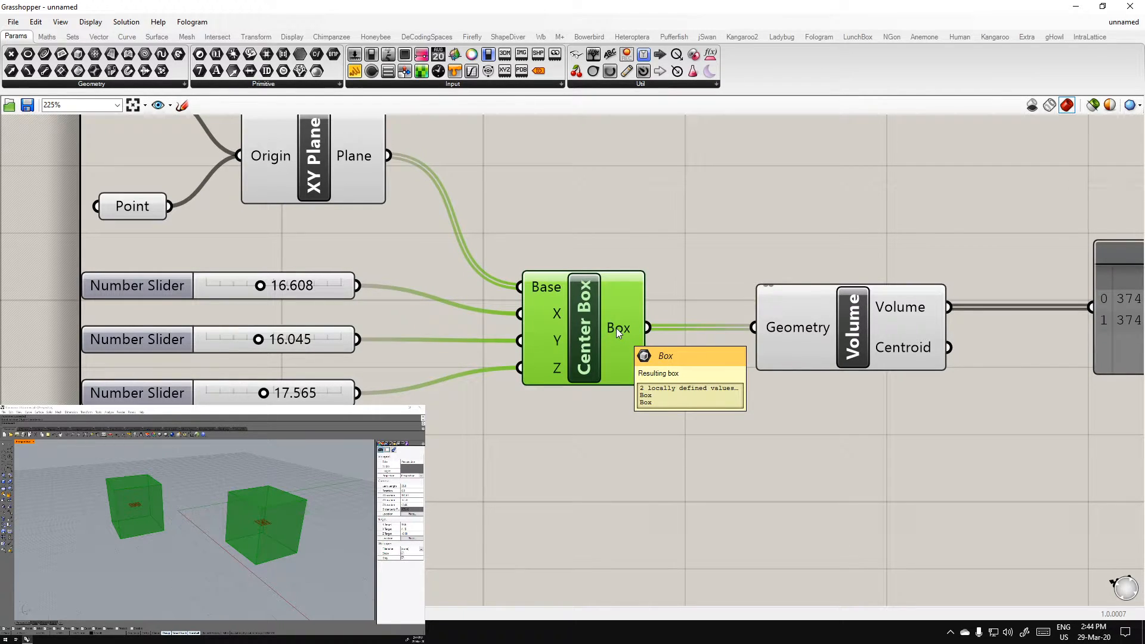
right_drag(706, 410, 610, 410)
click(610, 410)
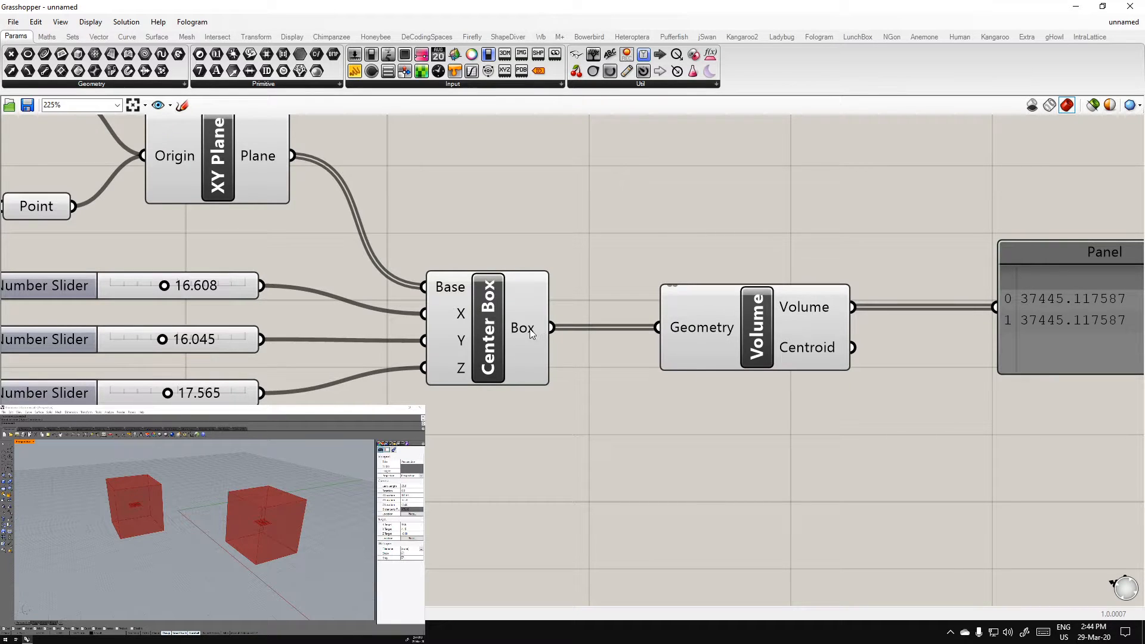
click(731, 329)
right_drag(709, 334, 557, 318)
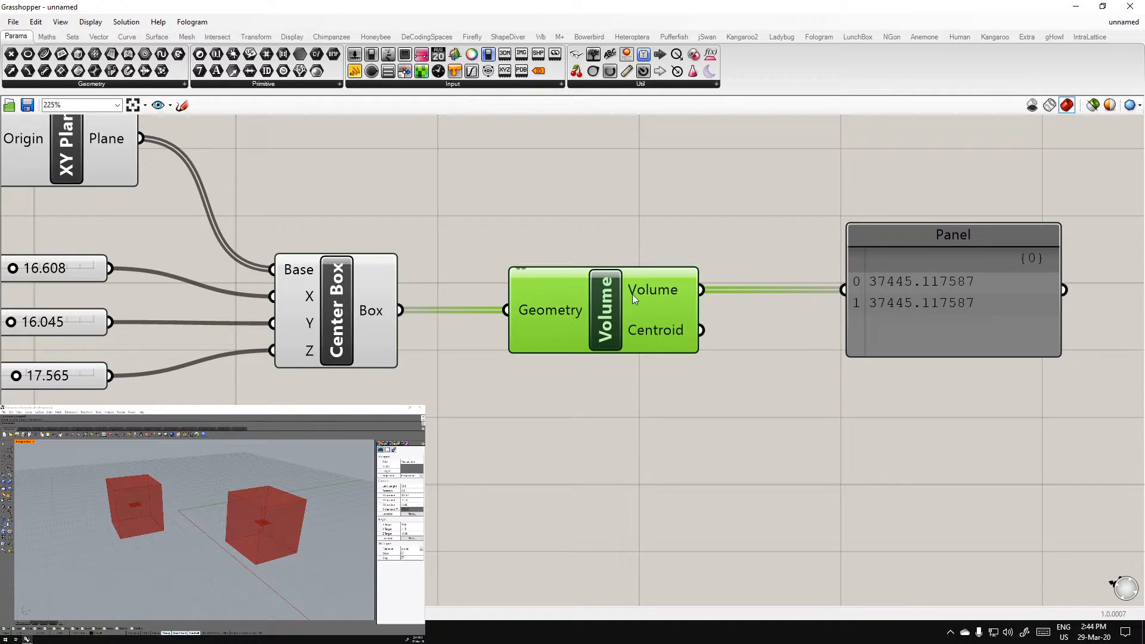
scroll(939, 338, down, 2)
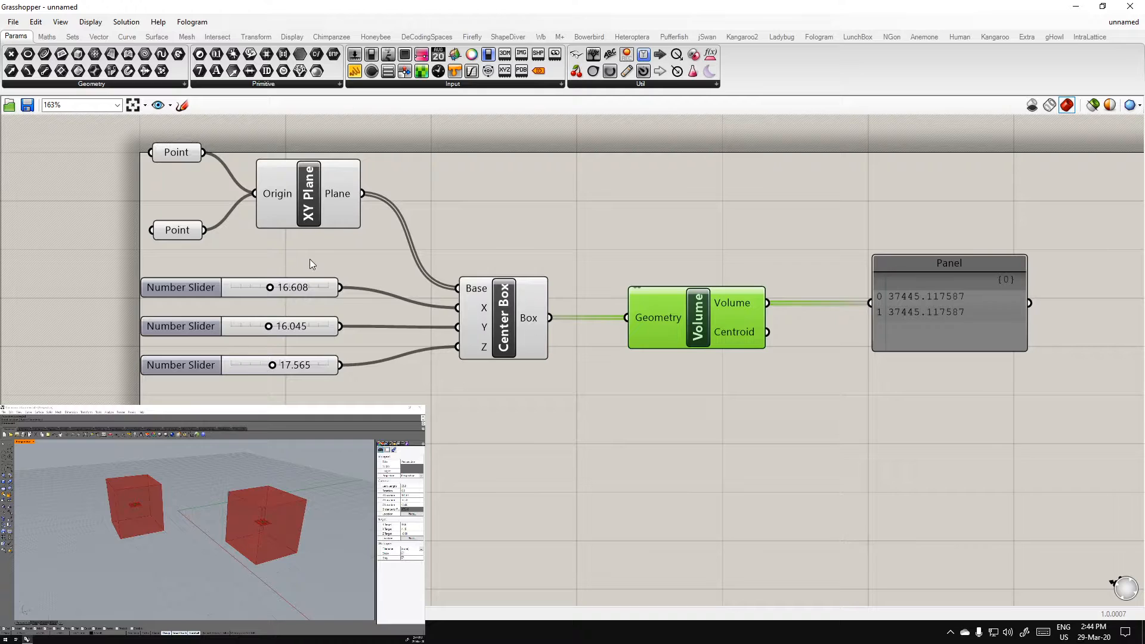
click(677, 412)
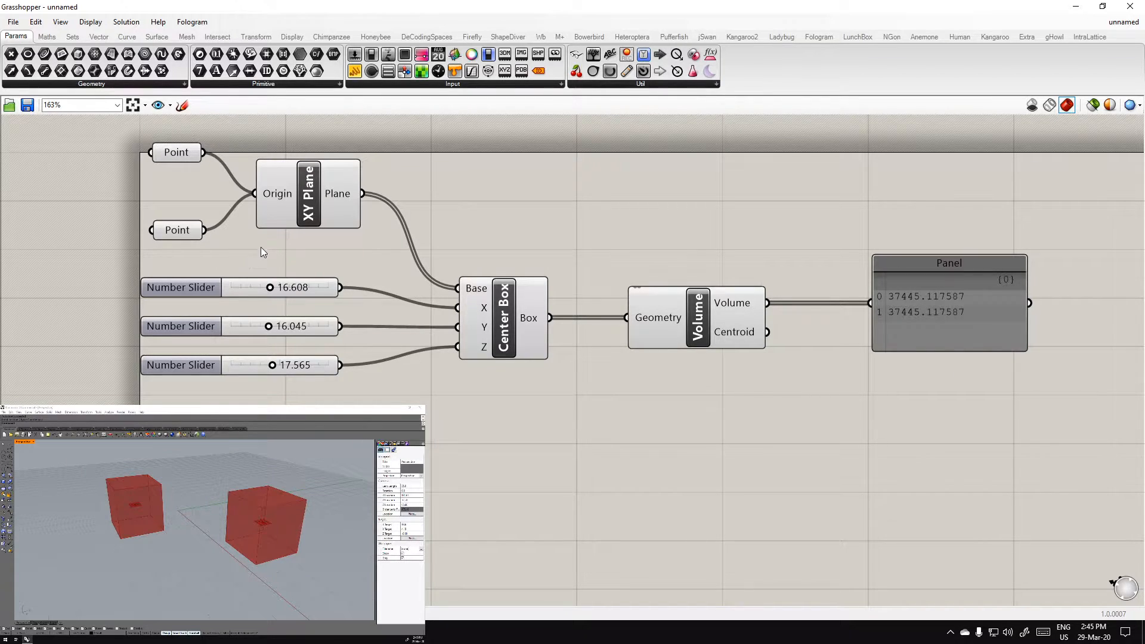
Set the Center Box's X slider to 20.214, checking how the boxes' volumes respond in the Panel
click(188, 231)
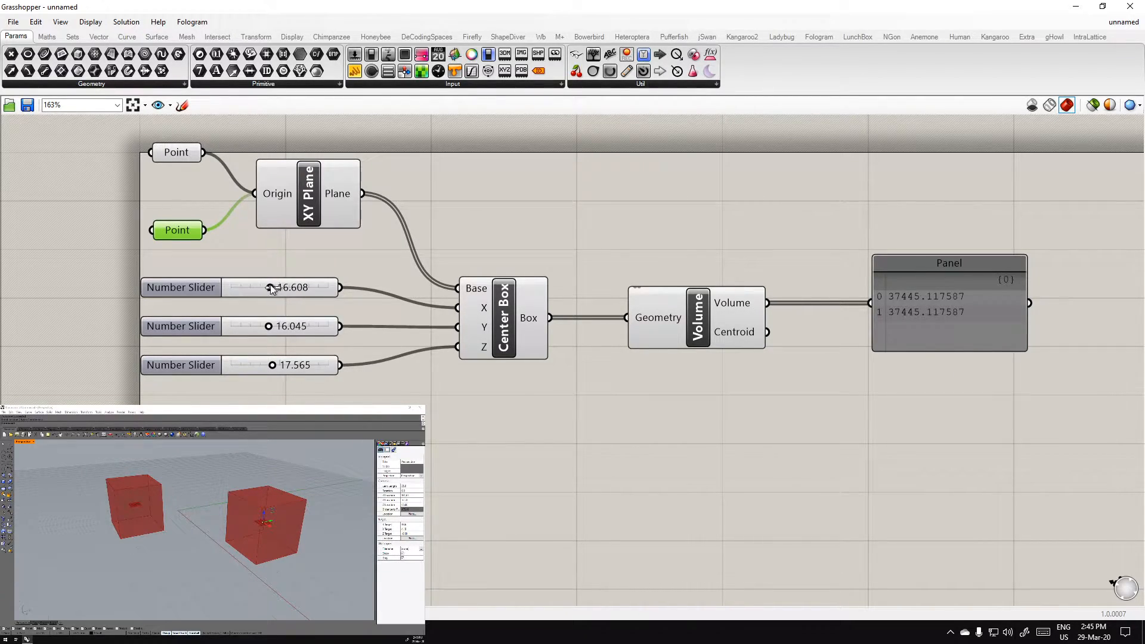
click(291, 264)
mouse_move(271, 291)
mouse_down()
mouse_move(241, 290)
mouse_move(316, 291)
mouse_move(262, 289)
mouse_move(283, 290)
mouse_up()
click(1002, 334)
scroll(558, 375, up, 2)
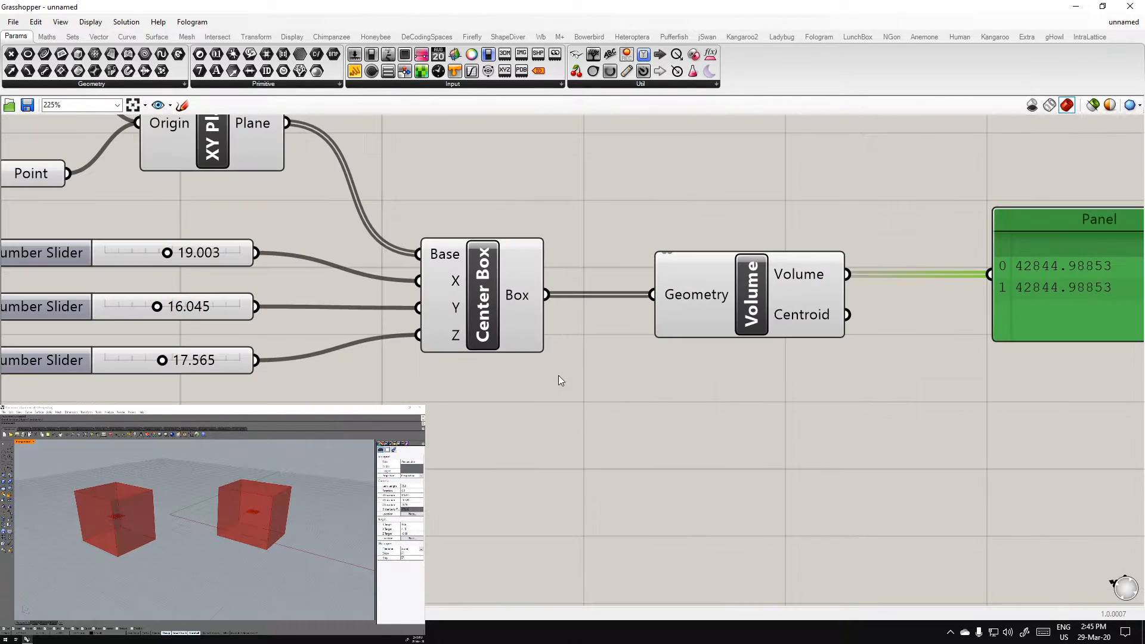
drag(147, 247, 152, 251)
scroll(271, 298, down, 2)
right_drag(228, 404, 278, 404)
click(279, 403)
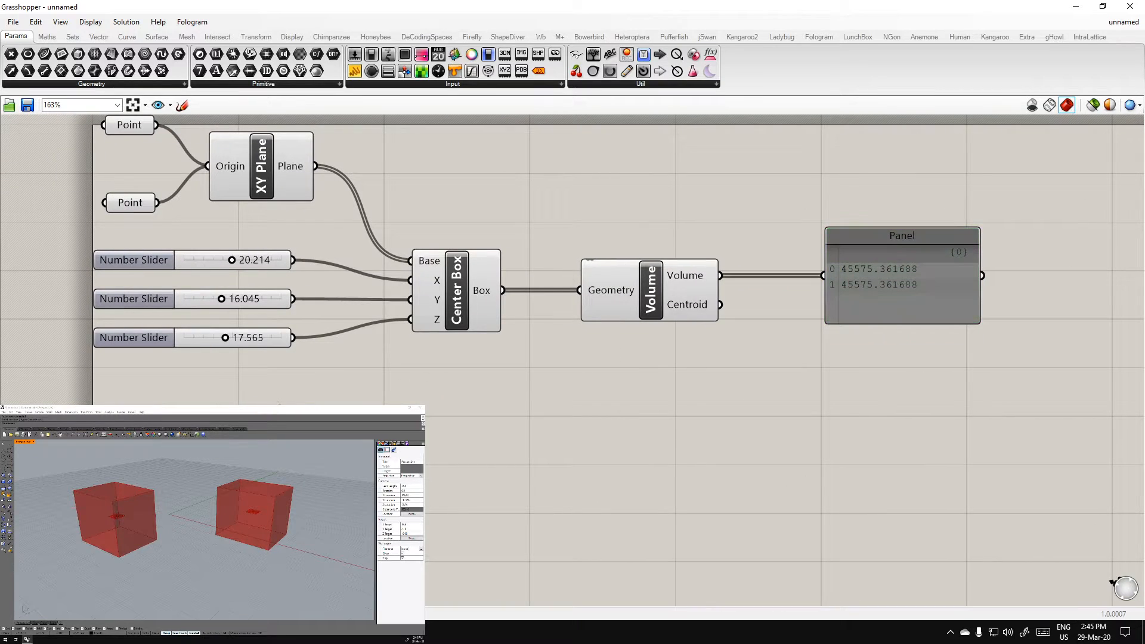
Make room under the X slider, duplicate it there, and add the copy as a second source of the Center Box's X input
drag(248, 352, 252, 417)
click(252, 453)
click(253, 260)
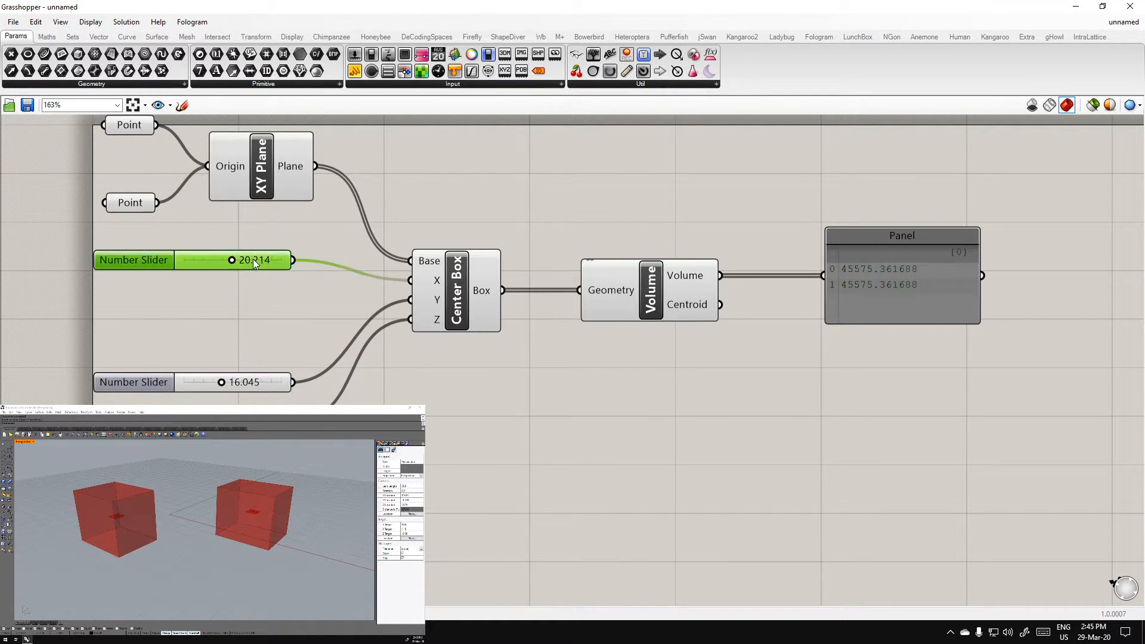
key(ctrl+c)
key(ctrl+v)
drag(267, 270, 412, 279)
click(292, 318)
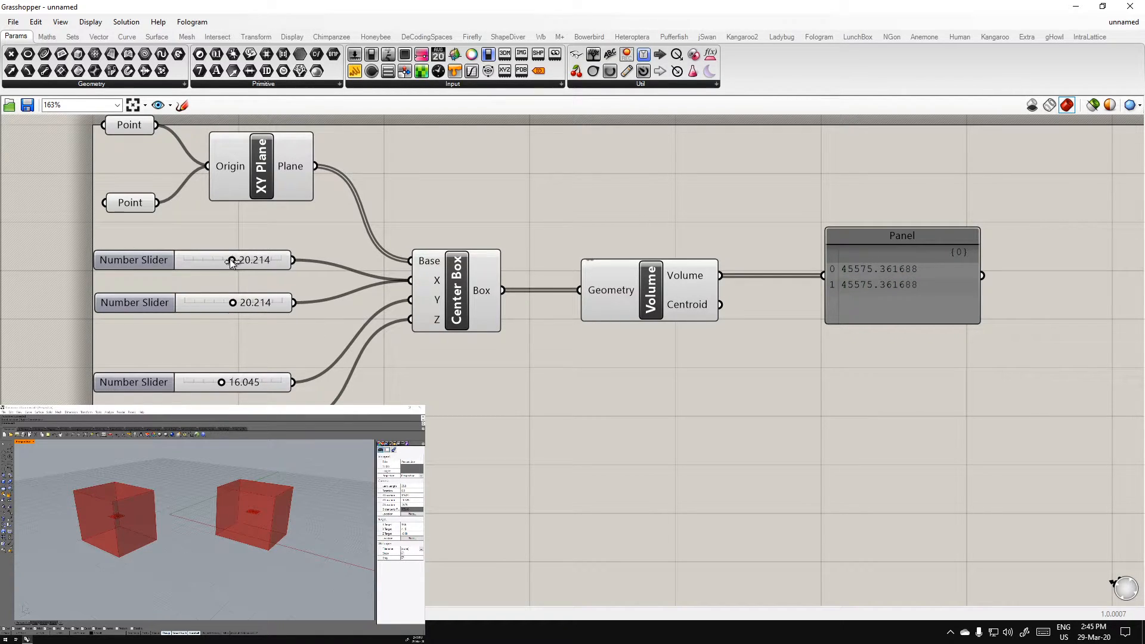
Set the upper X slider to 31.950 and highlight the upper Point to match it with its box
drag(291, 321, 249, 237)
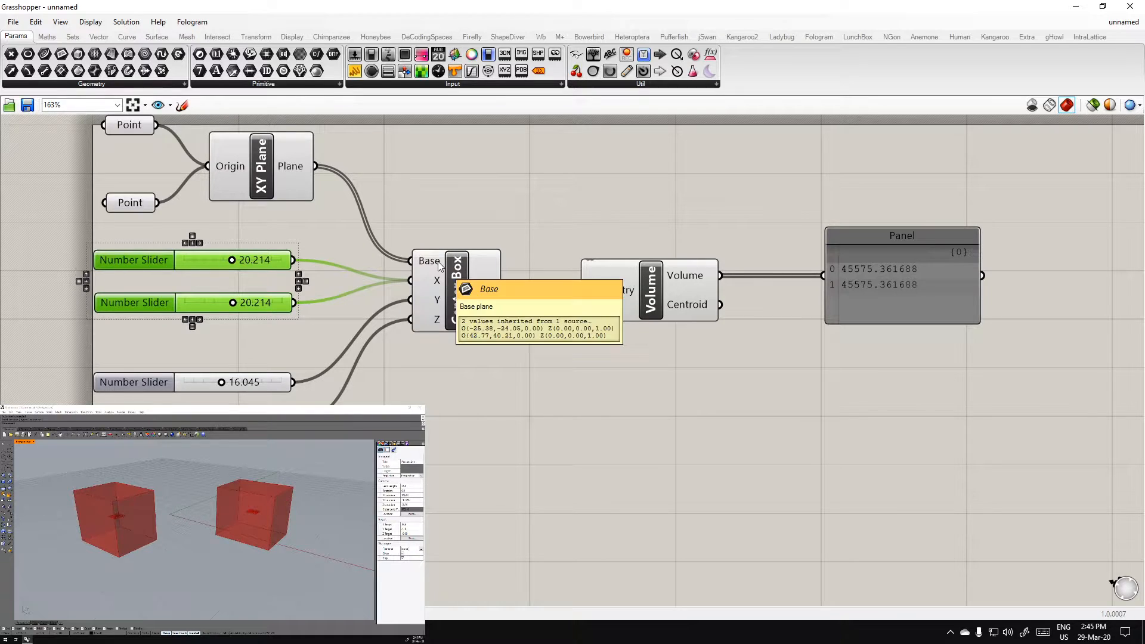
click(435, 201)
click(459, 307)
click(495, 456)
drag(234, 264, 262, 261)
click(133, 127)
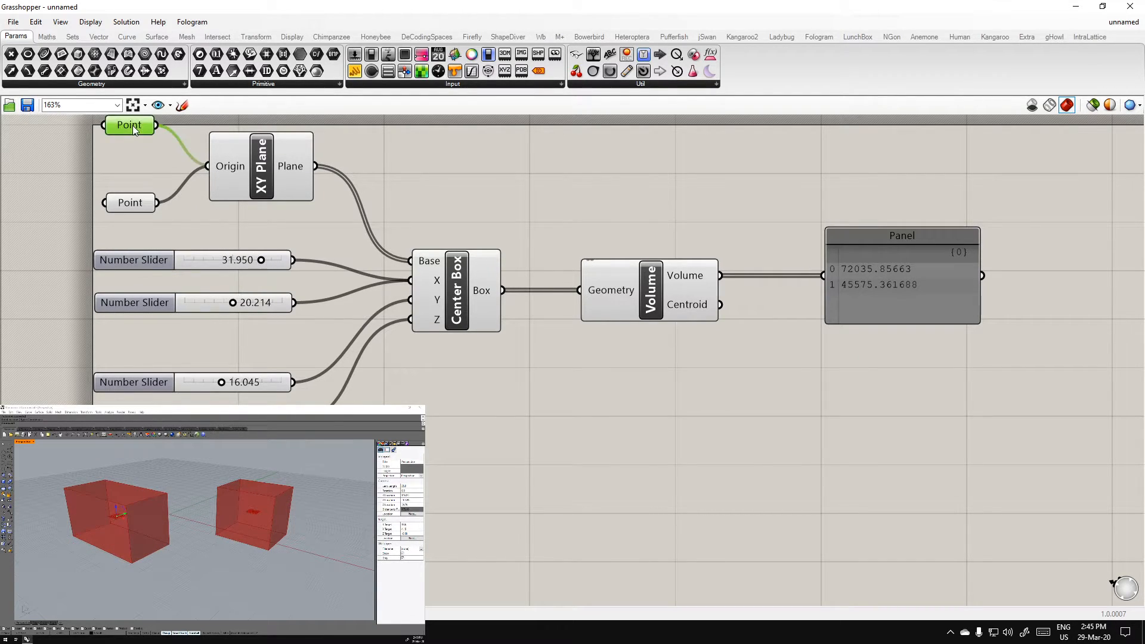
Shift the upper Point and its box within the Rhino viewport, then clear the selection
drag(127, 518, 147, 525)
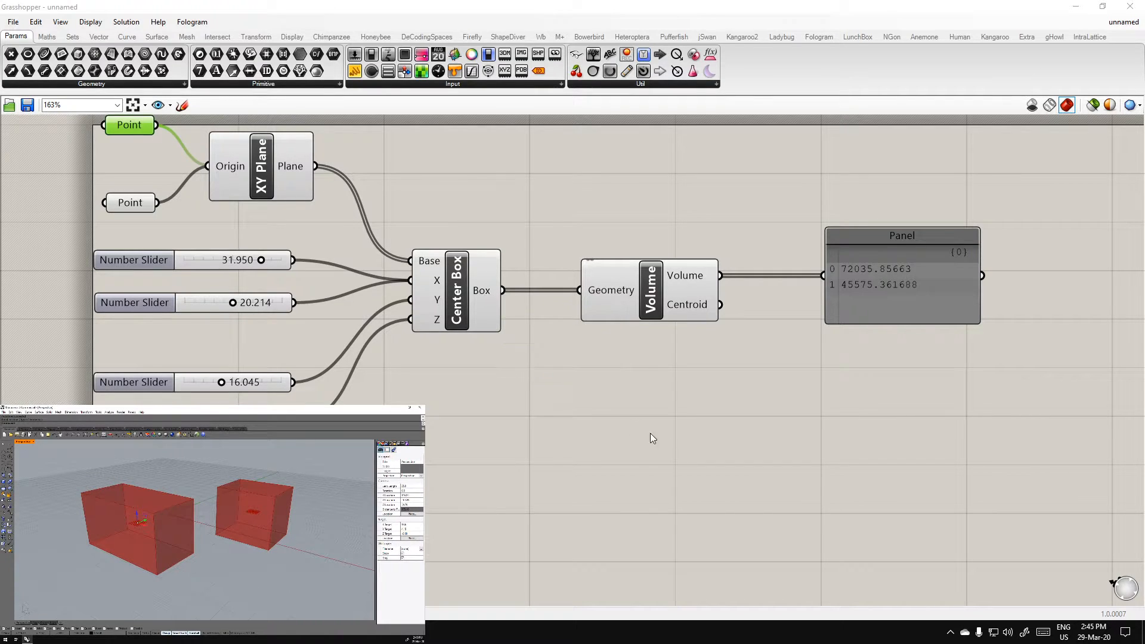
click(634, 424)
Set the Center Box's upper X slider to 9.963 and the lower X slider to 31.411
scroll(261, 263, up, 1)
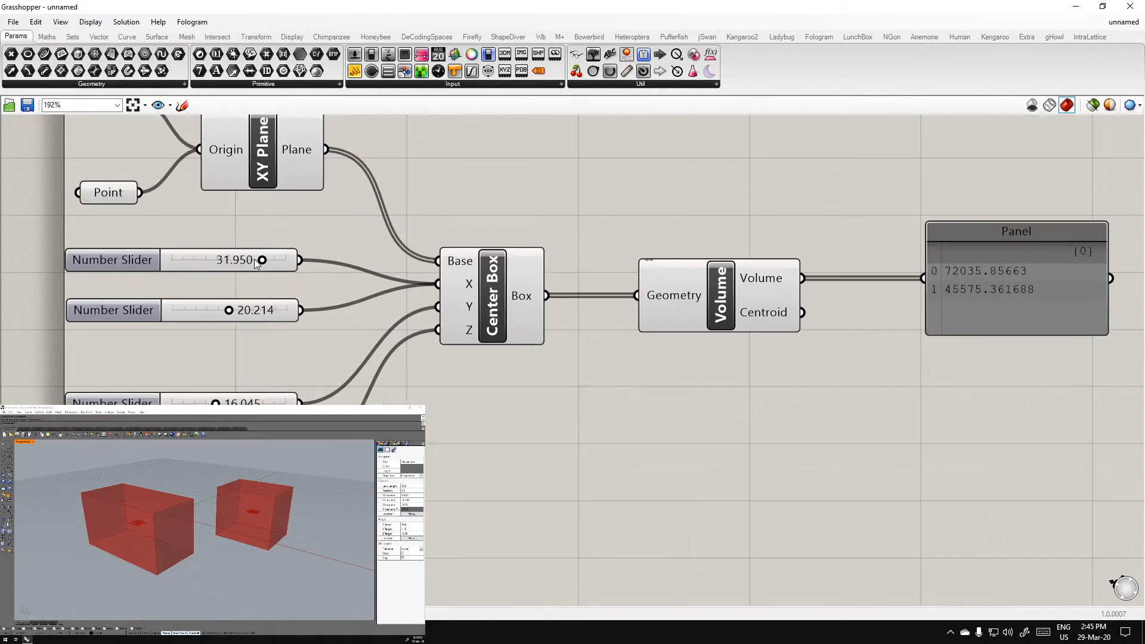
scroll(255, 250, up, 1)
drag(256, 246, 186, 243)
drag(218, 294, 252, 301)
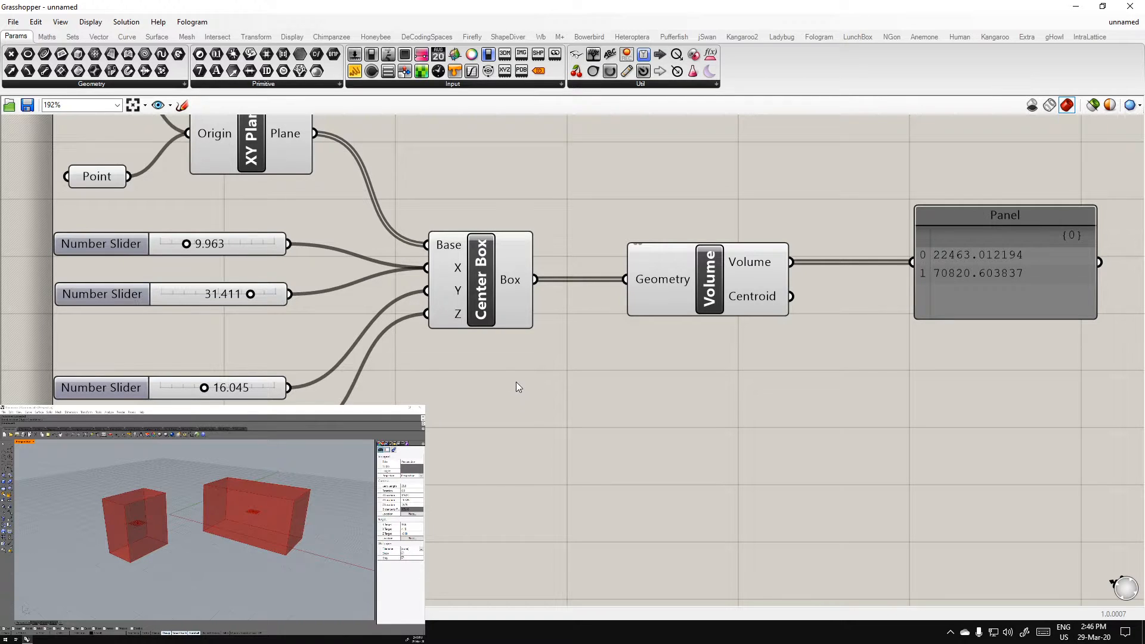
Examine how the two Points and two X sliders pass through the Center Box to the volume Panel
scroll(477, 441, down, 3)
scroll(458, 417, up, 3)
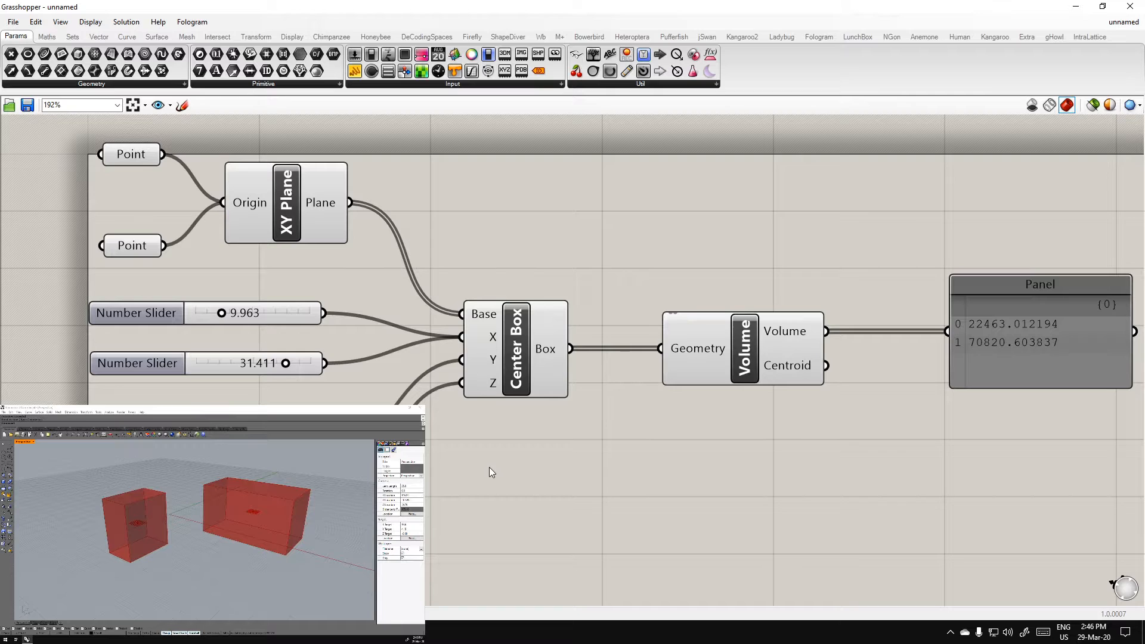
scroll(483, 460, down, 2)
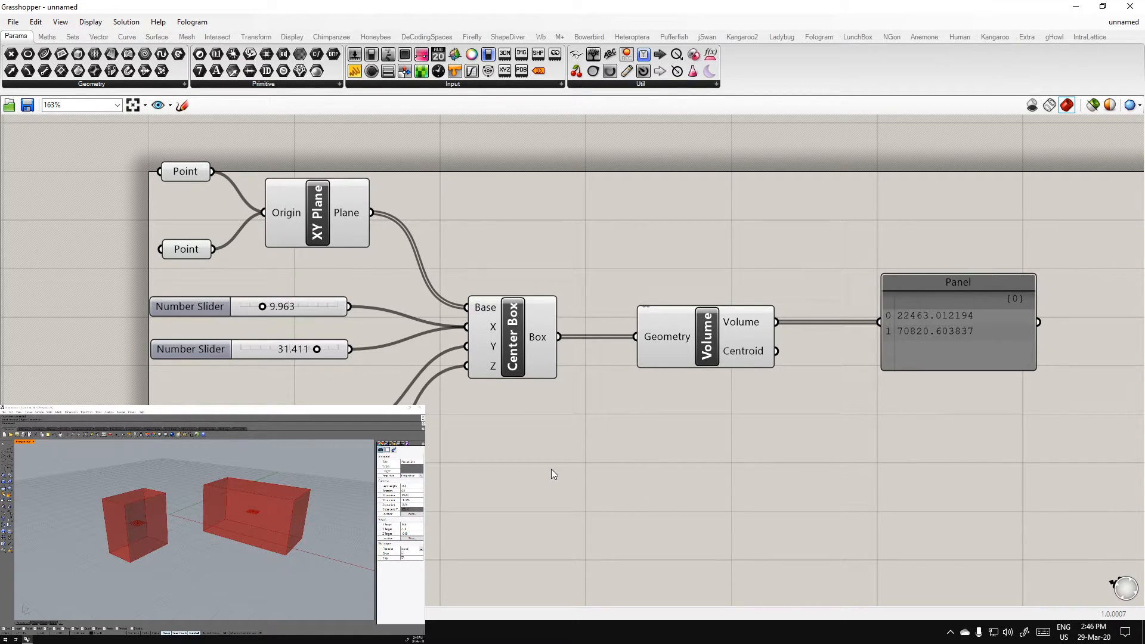
right_drag(506, 479, 505, 443)
scroll(481, 388, up, 2)
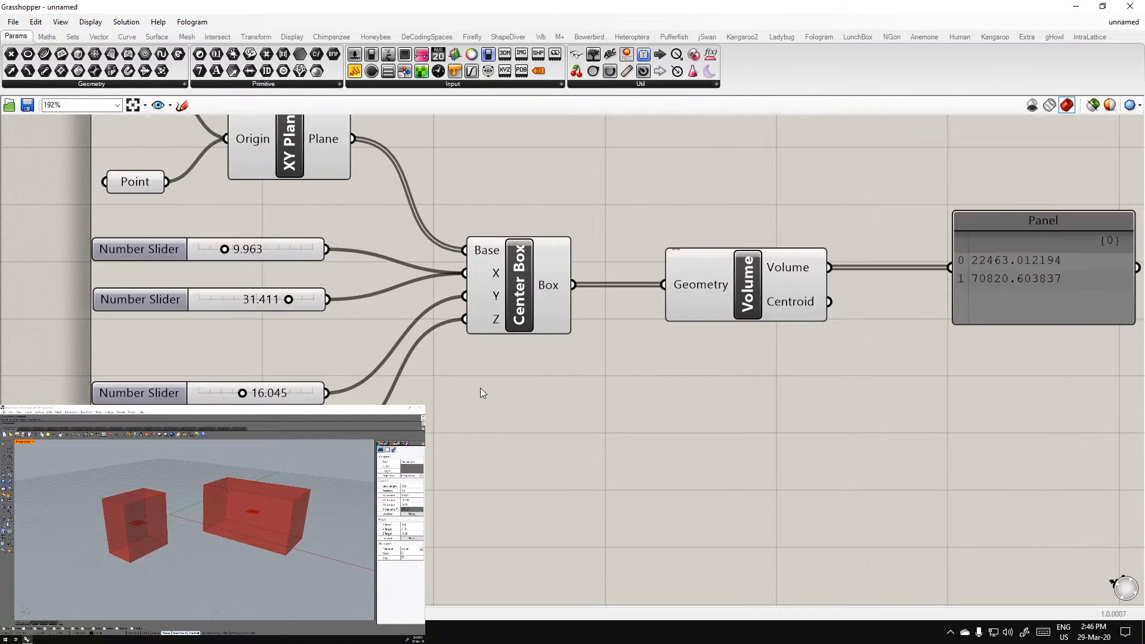
right_drag(481, 387, 496, 460)
scroll(496, 460, down, 2)
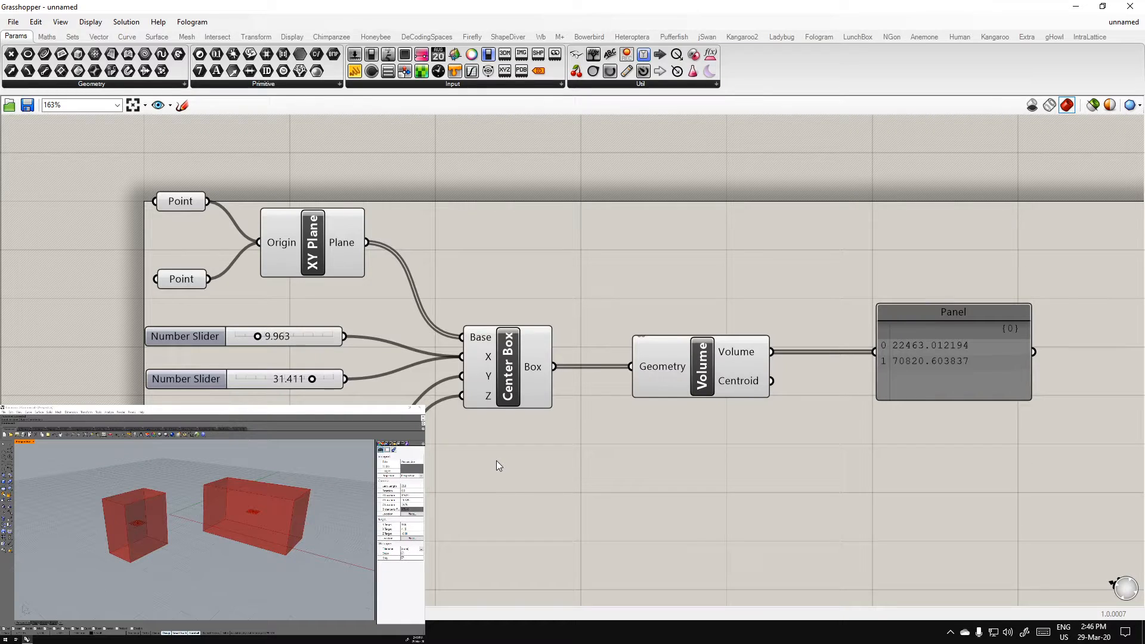
right_drag(510, 476, 509, 417)
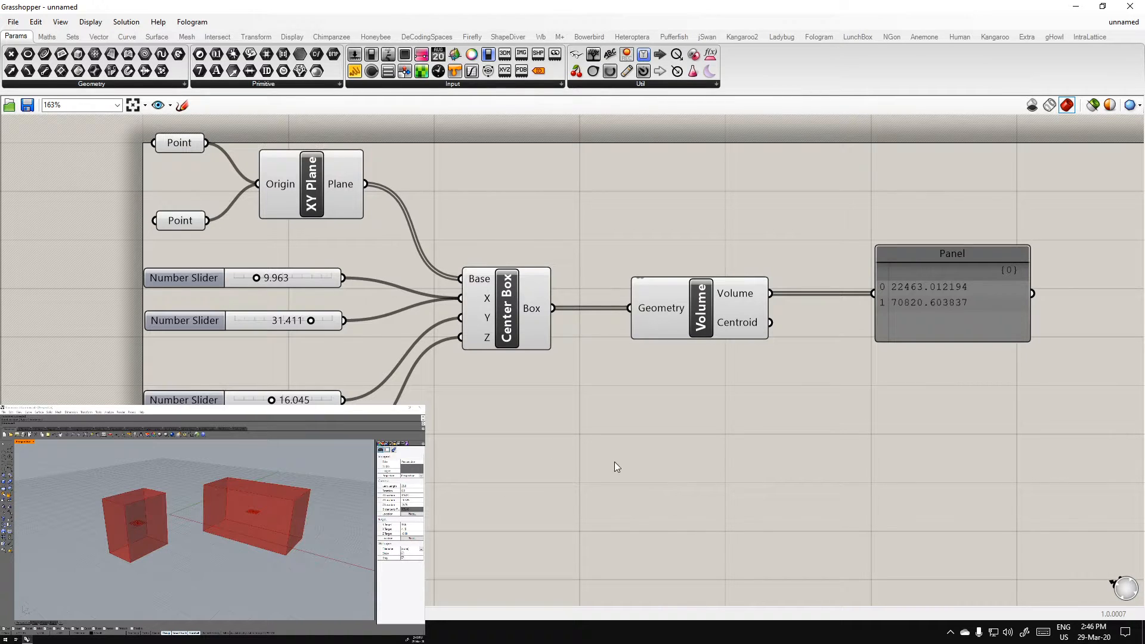
right_drag(603, 460, 379, 347)
scroll(453, 323, down, 3)
right_drag(554, 424, 529, 365)
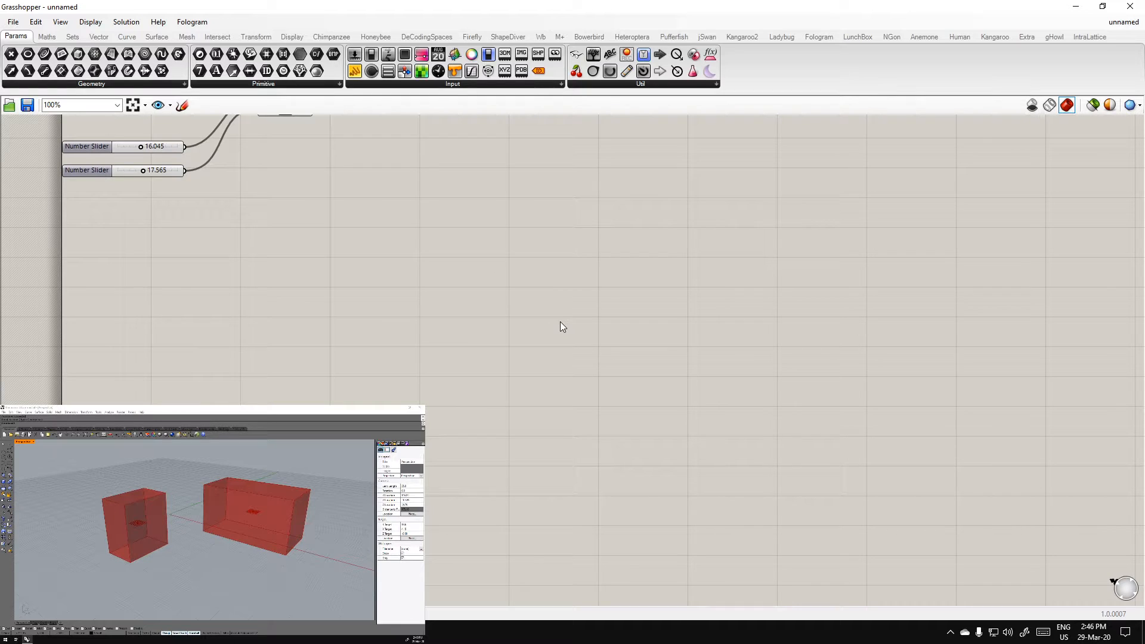
Map the pen tablet to a different monitor entry in the PenTablet screen setting and apply it
click(203, 551)
click(951, 632)
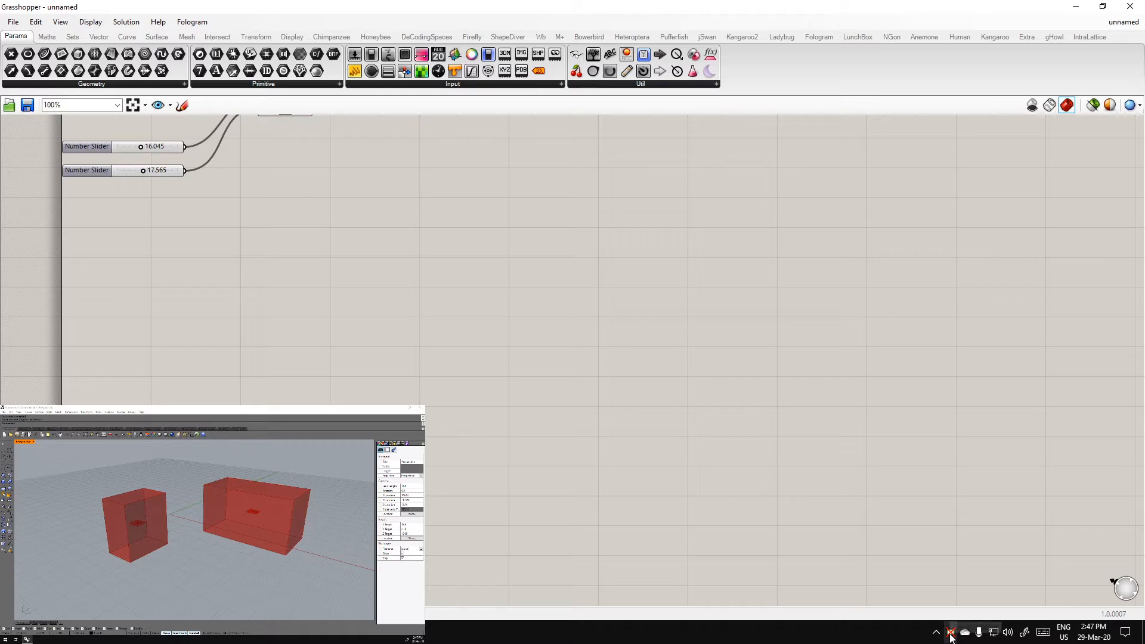
double_click(949, 636)
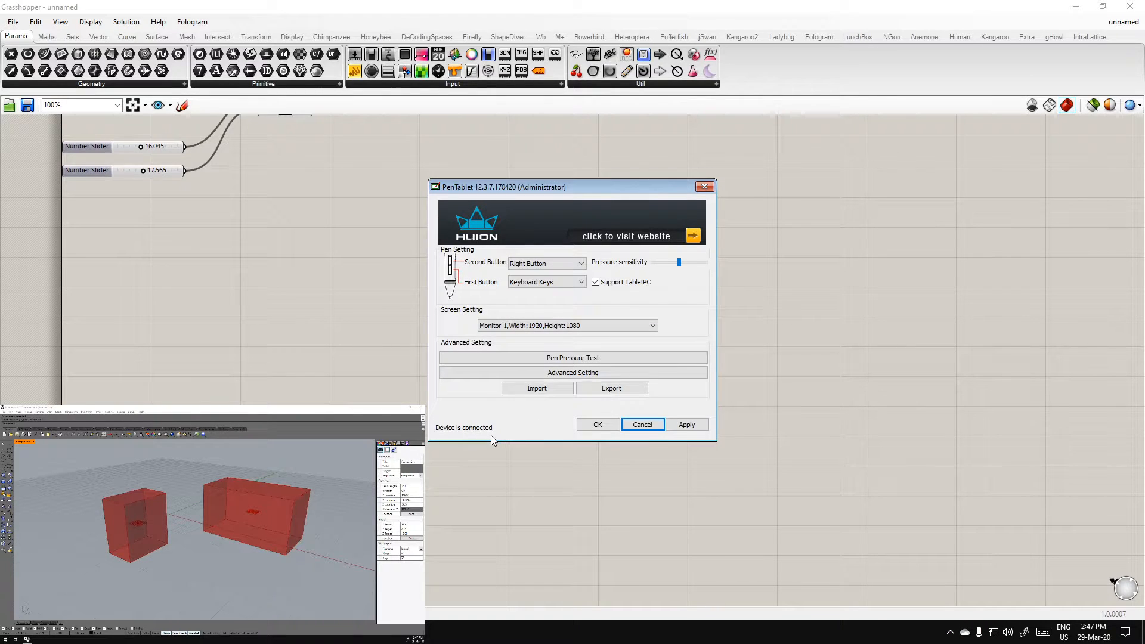
drag(584, 191, 290, 494)
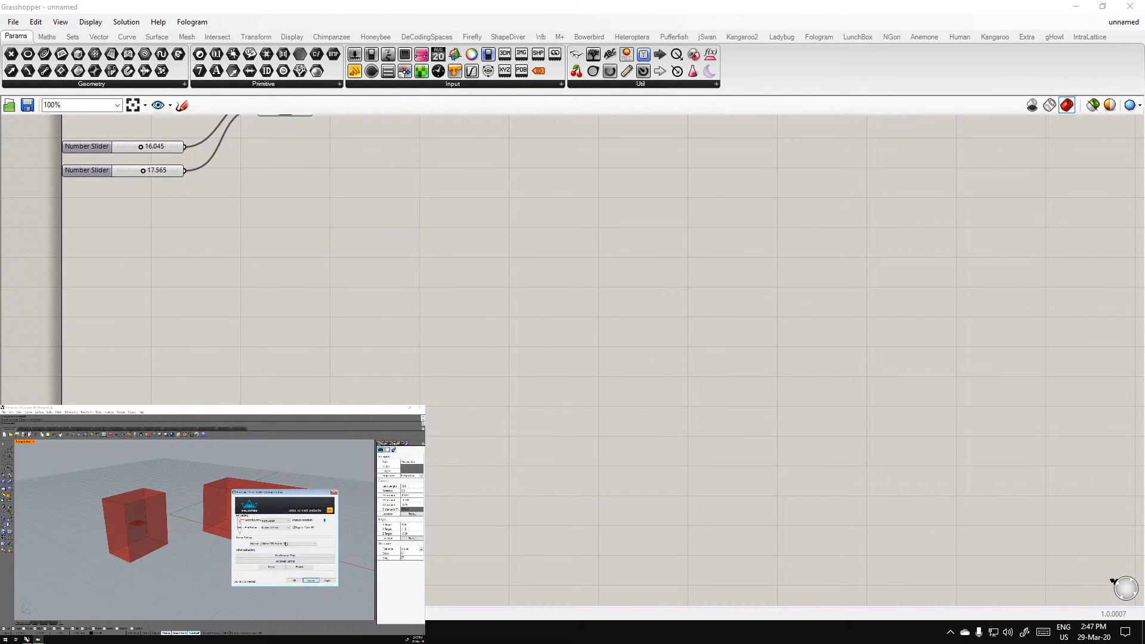
click(295, 581)
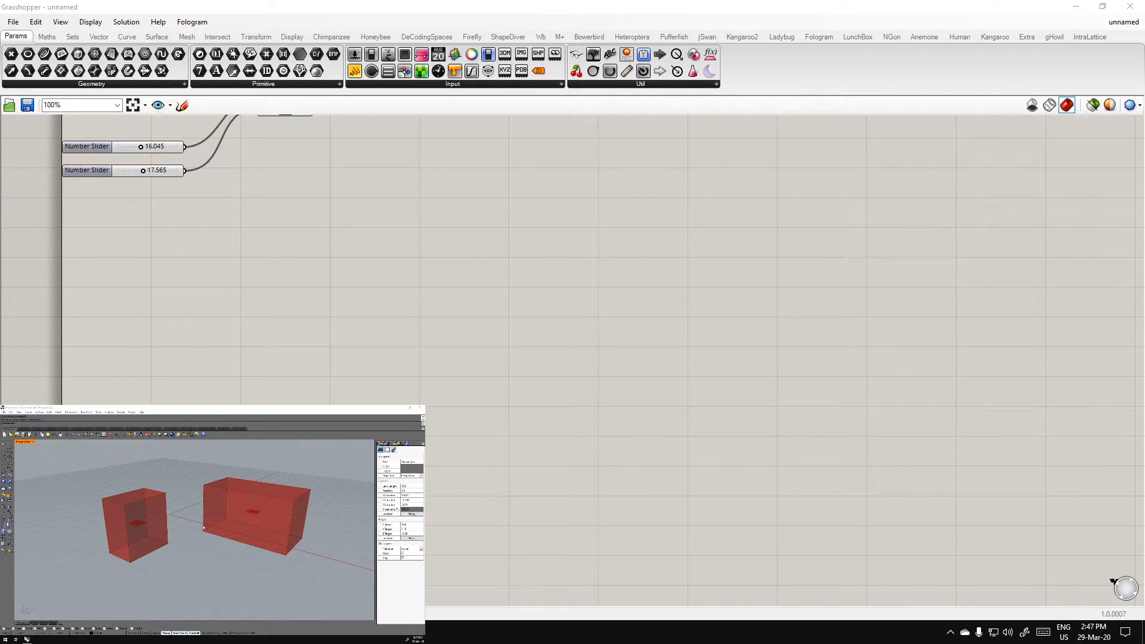
click(949, 632)
click(962, 608)
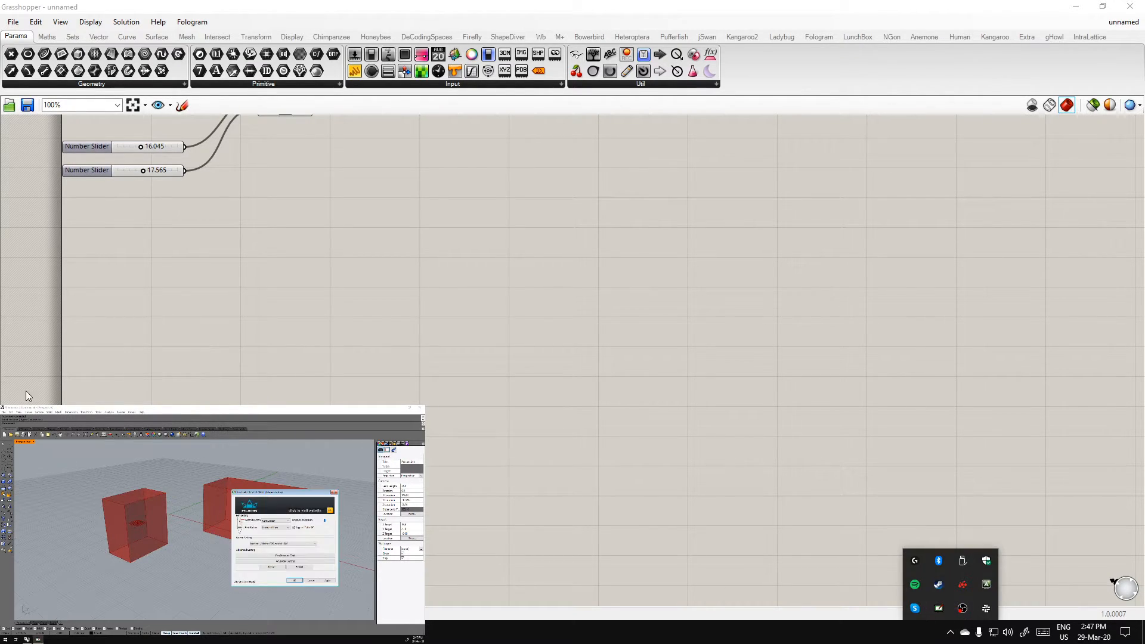
click(268, 543)
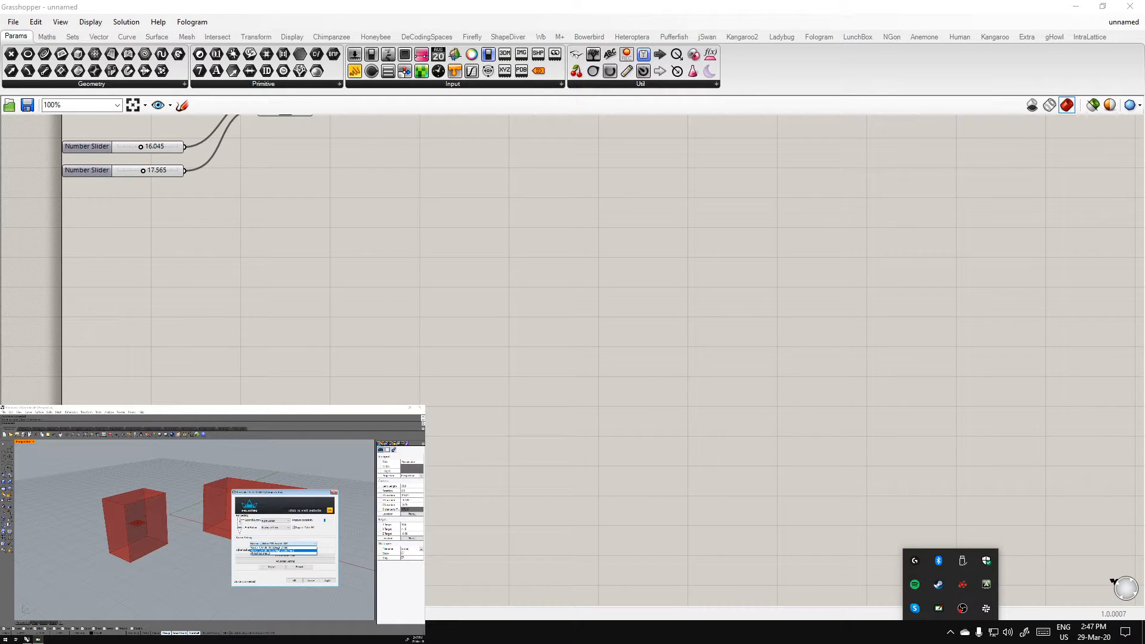
click(268, 549)
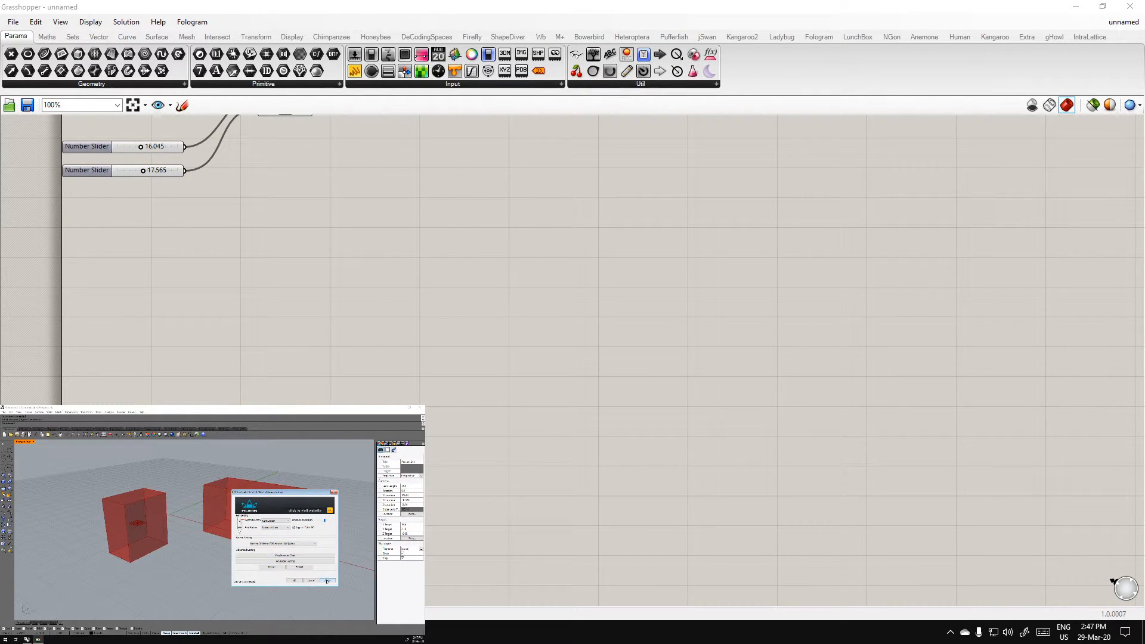
click(293, 581)
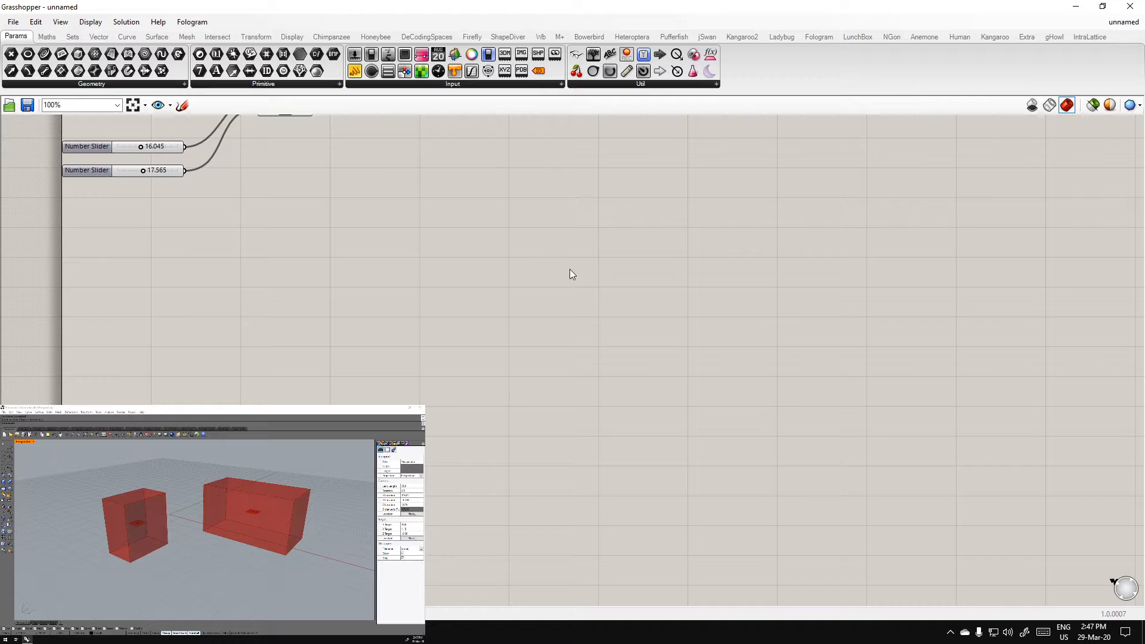
Switch to a blank Microsoft Whiteboard board and ready the black pen for drawing
click(183, 105)
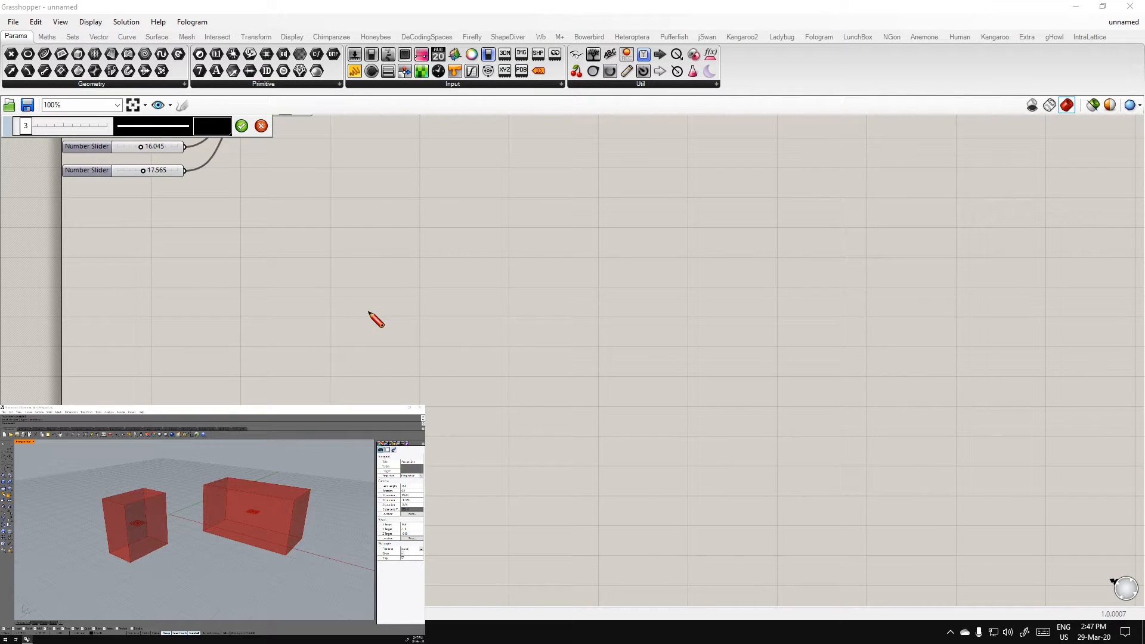
click(951, 633)
click(1029, 637)
click(954, 600)
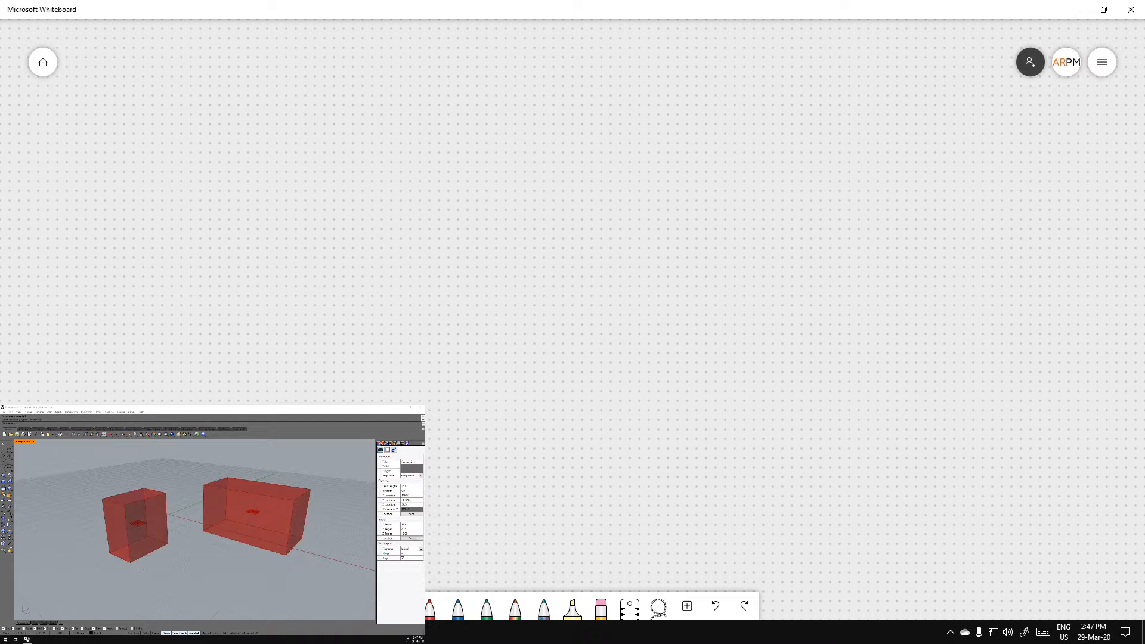
click(401, 607)
Draw a tree with one trunk and six branches, each ending in a round leaf
drag(340, 252, 331, 376)
mouse_move(339, 263)
mouse_down()
mouse_move(376, 201)
mouse_move(404, 268)
mouse_move(307, 206)
mouse_up()
drag(300, 247, 349, 276)
mouse_move(273, 284)
mouse_down()
mouse_move(335, 281)
mouse_move(251, 286)
mouse_up()
mouse_move(300, 249)
mouse_down()
mouse_move(273, 236)
mouse_move(296, 203)
mouse_up()
mouse_move(377, 201)
mouse_down()
mouse_move(377, 175)
mouse_move(389, 228)
mouse_up()
drag(404, 270, 407, 274)
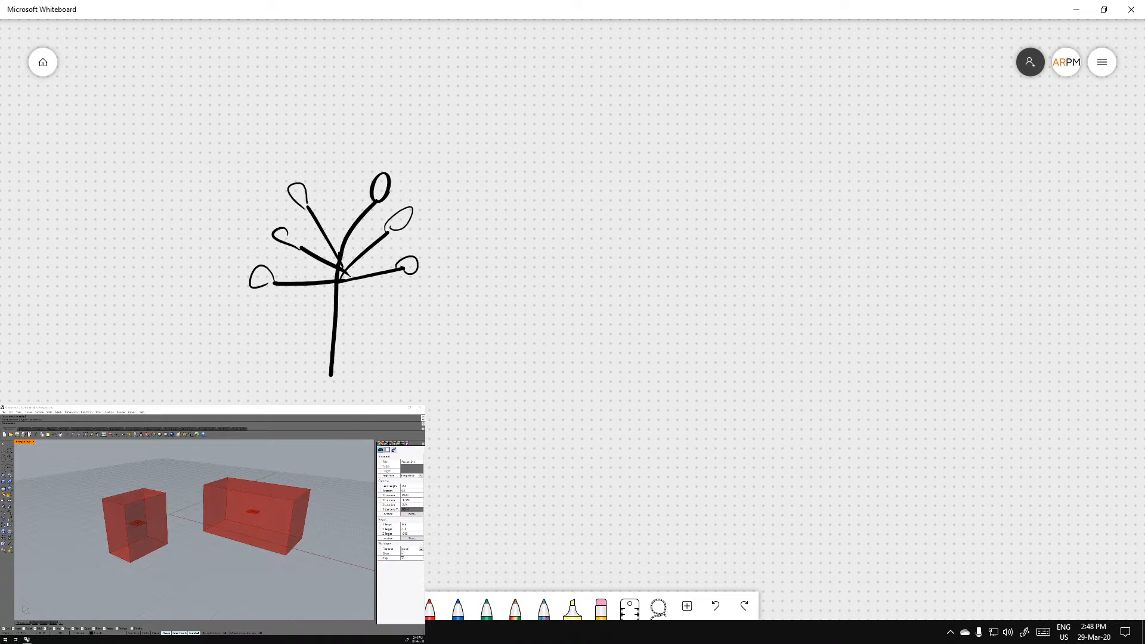
Add smaller sub-branches with round leaves to the tree's right, upper and left branches
mouse_move(386, 271)
mouse_down()
mouse_move(429, 229)
mouse_move(425, 219)
mouse_move(453, 242)
mouse_move(471, 228)
mouse_move(461, 241)
mouse_up()
mouse_move(336, 168)
mouse_down()
mouse_move(357, 212)
mouse_move(331, 163)
mouse_up()
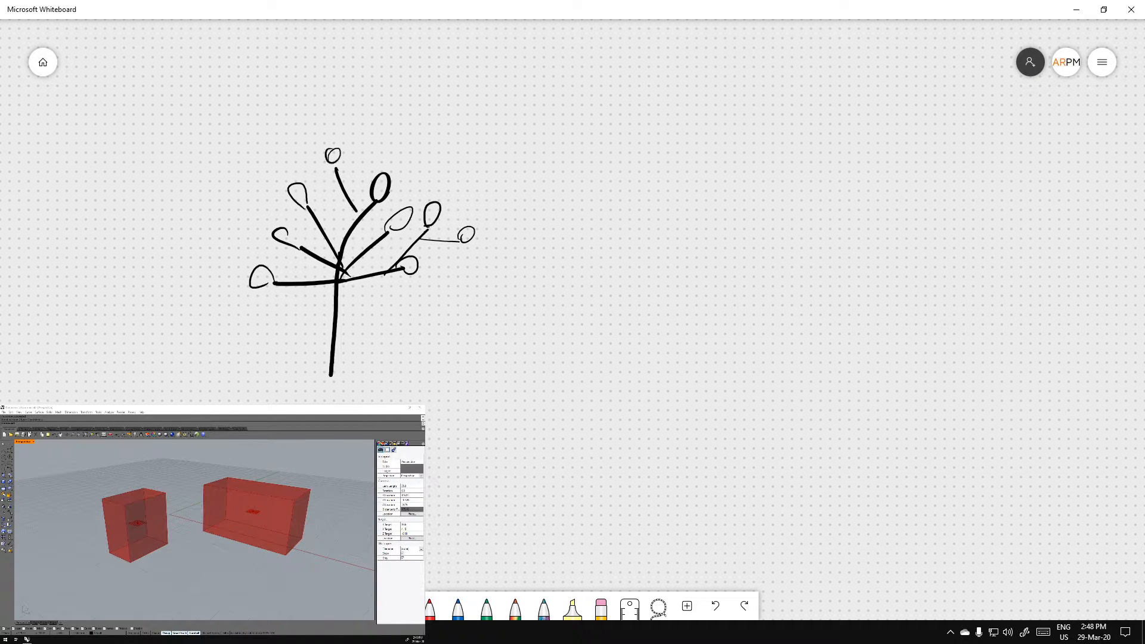
drag(315, 221, 246, 212)
Draw two facing columns of four circles each beside the tree to stand for two data lists
mouse_move(590, 105)
mouse_down()
mouse_move(578, 122)
mouse_move(589, 105)
mouse_up()
mouse_move(590, 158)
mouse_down()
mouse_move(578, 179)
mouse_move(590, 158)
mouse_up()
click(586, 209)
drag(596, 208, 588, 208)
mouse_move(603, 252)
mouse_down()
mouse_move(587, 271)
mouse_move(602, 252)
mouse_up()
drag(713, 108, 699, 122)
mouse_move(710, 147)
mouse_down()
mouse_move(693, 158)
mouse_move(710, 149)
mouse_up()
drag(698, 195, 711, 203)
drag(697, 238, 713, 242)
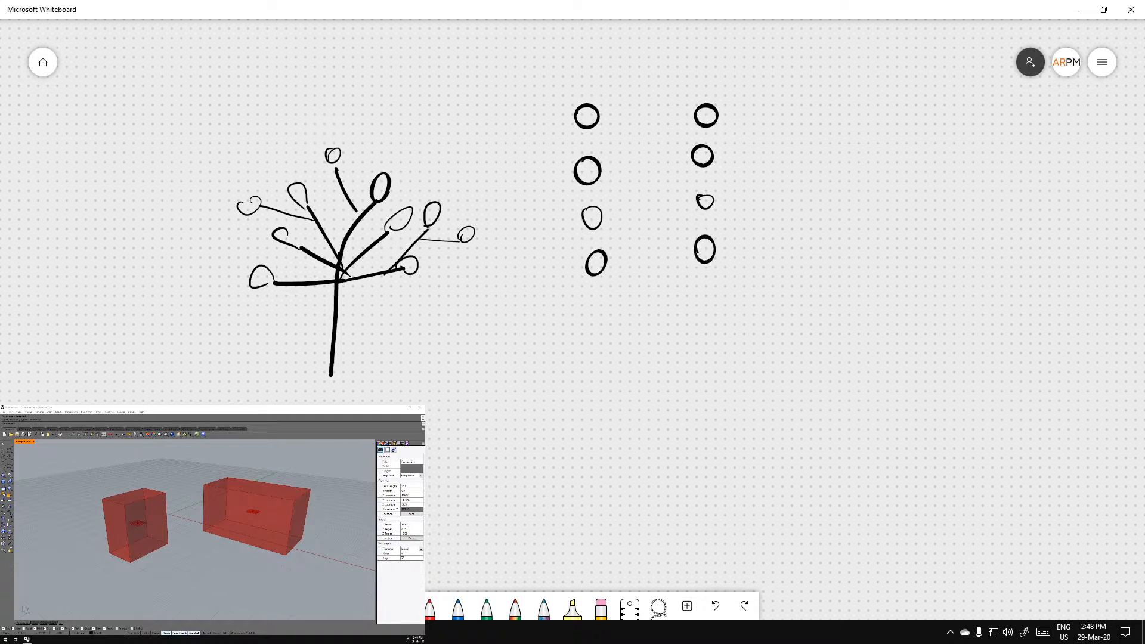
Link the left column's second circle to all four right circles, and draw a crossed-out line from the third circle
mouse_move(601, 169)
mouse_down()
mouse_move(692, 195)
mouse_move(706, 153)
mouse_up()
drag(601, 169, 679, 122)
drag(602, 170, 685, 260)
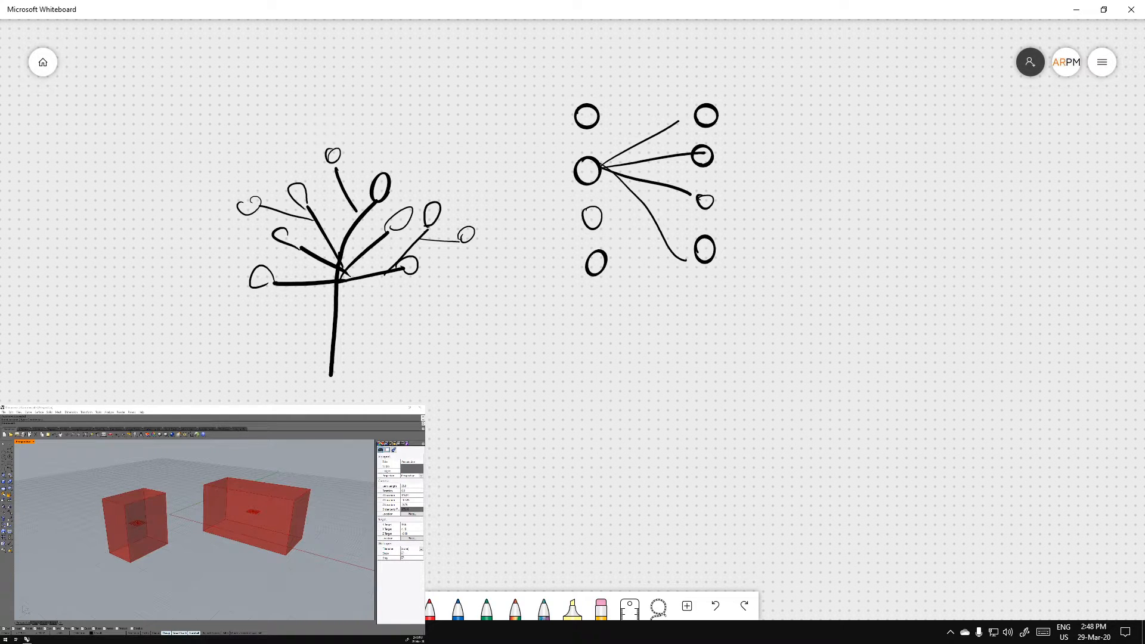
drag(603, 214, 710, 124)
mouse_move(627, 171)
mouse_down()
mouse_move(661, 190)
mouse_move(641, 196)
mouse_up()
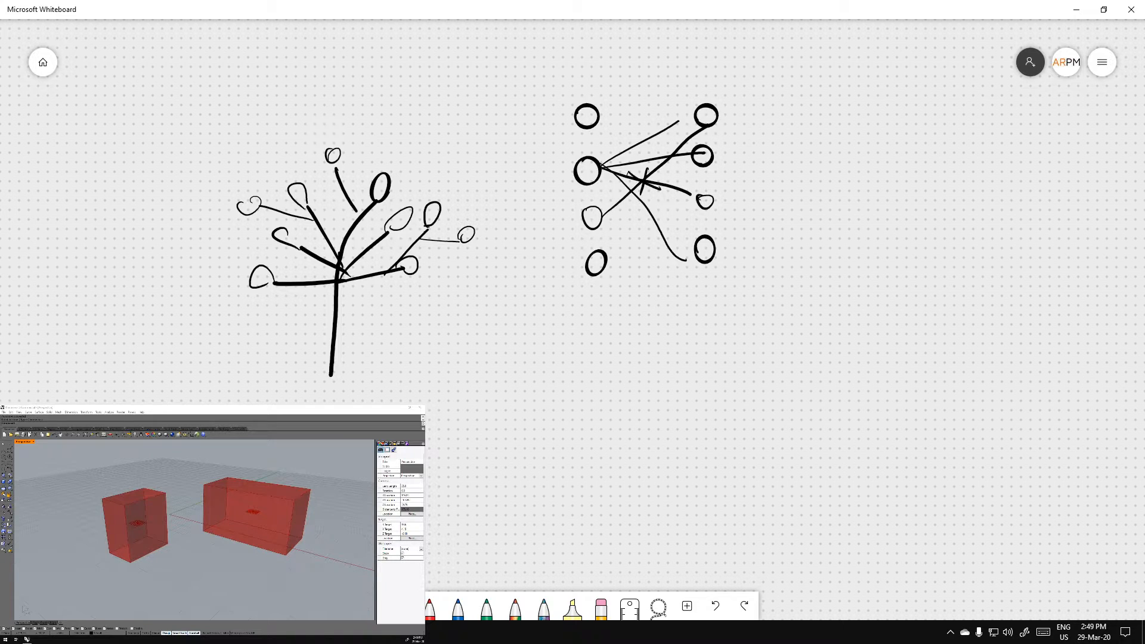
Draw a second tree below the circles with a thick trunk, several branches, and twigs with leaves on one branch
mouse_move(549, 527)
mouse_down()
mouse_move(566, 440)
mouse_move(603, 529)
mouse_up()
drag(583, 439, 637, 393)
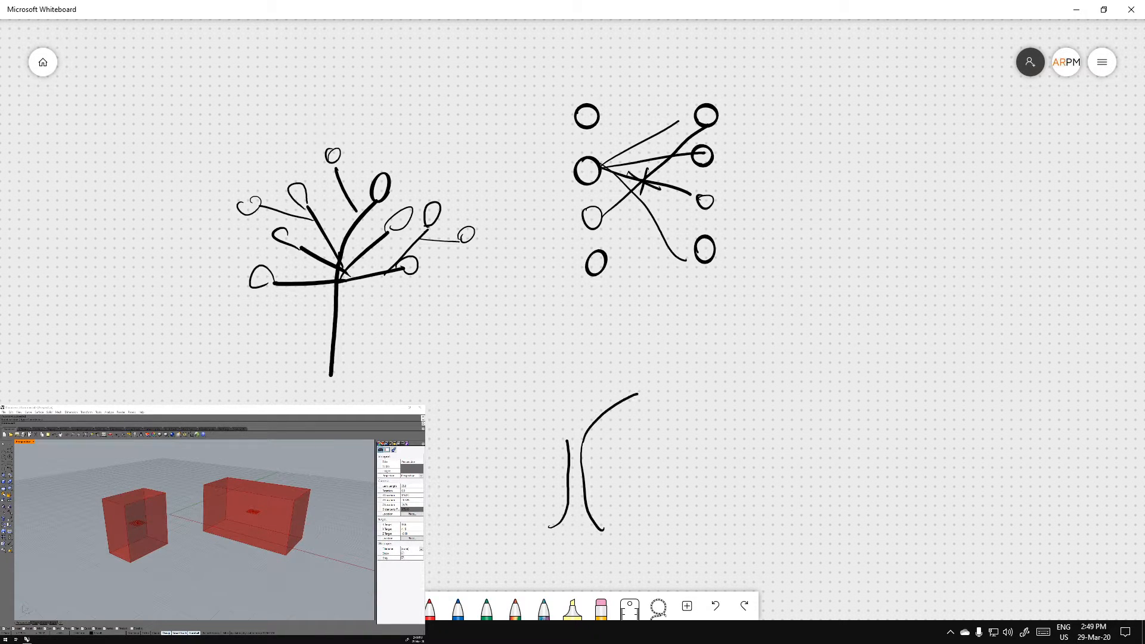
mouse_move(591, 429)
mouse_down()
mouse_move(633, 397)
mouse_move(658, 425)
mouse_move(666, 419)
mouse_move(661, 385)
mouse_move(636, 391)
mouse_move(648, 352)
mouse_move(678, 345)
mouse_move(647, 370)
mouse_move(680, 344)
mouse_up()
mouse_move(662, 416)
mouse_down()
mouse_move(679, 401)
mouse_move(636, 425)
mouse_move(640, 403)
mouse_move(610, 363)
mouse_up()
drag(577, 430, 574, 367)
drag(573, 440, 537, 386)
drag(574, 440, 517, 427)
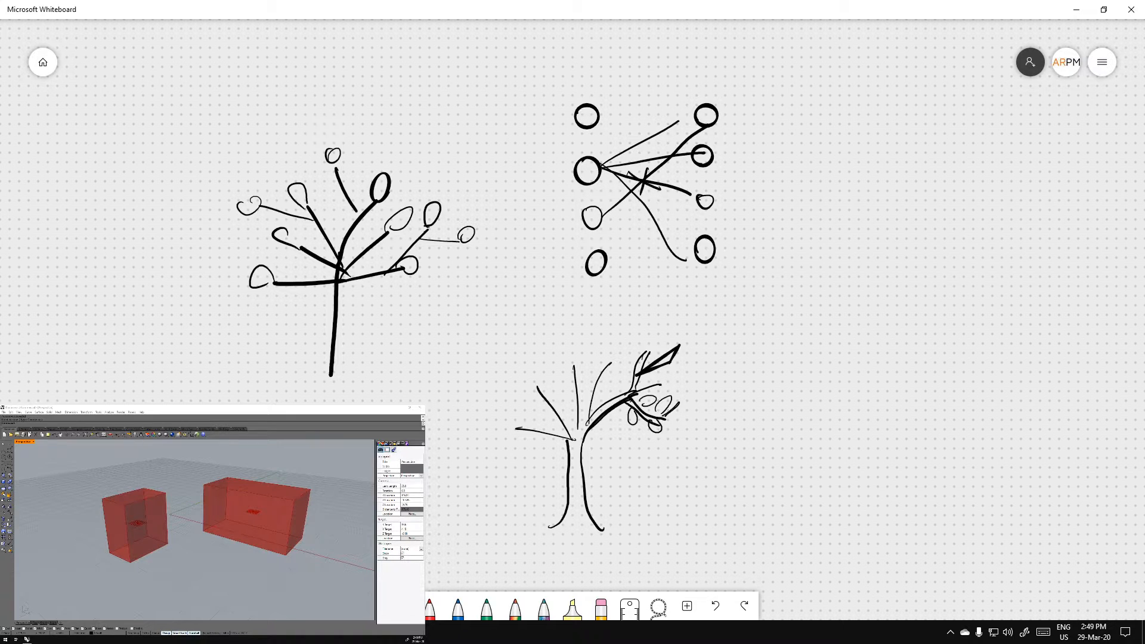
Switch back to Grasshopper, leave the sketch tool, and return to the Center Box definition
key(alt+Tab)
key(Escape)
right_click(339, 348)
right_drag(279, 250, 424, 512)
scroll(326, 315, up, 2)
right_drag(407, 318, 410, 348)
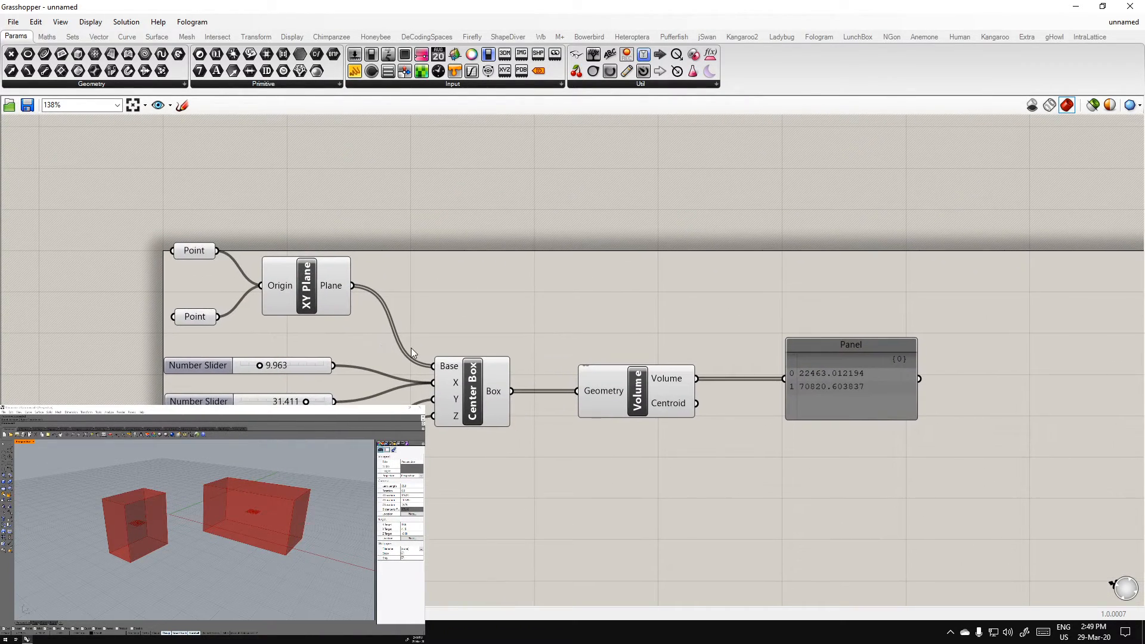
right_drag(483, 430, 532, 381)
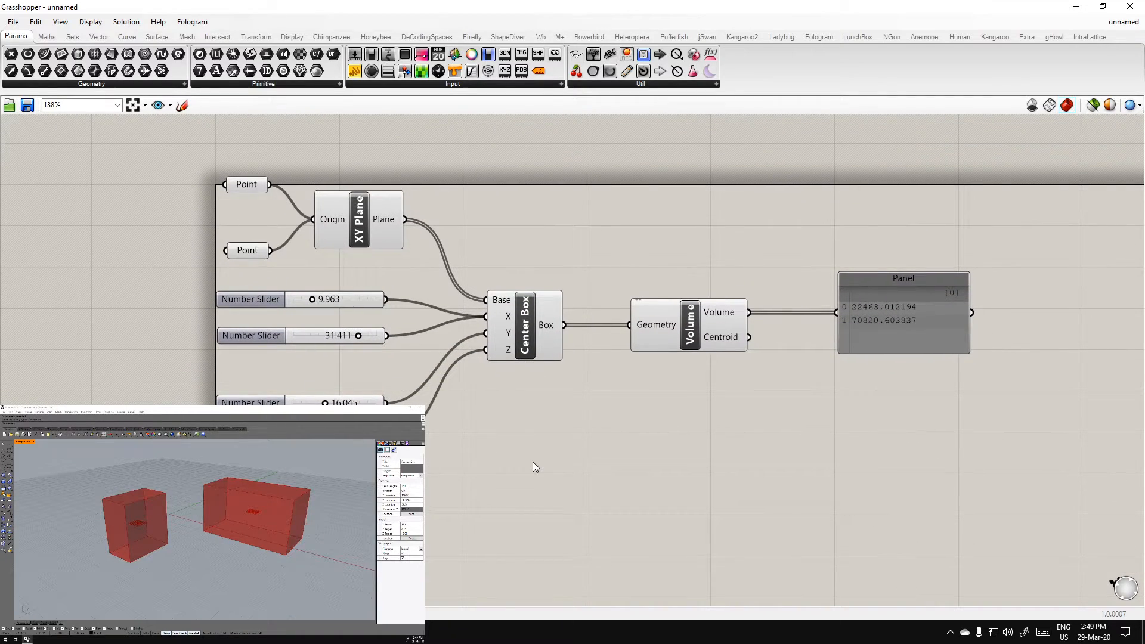
click(182, 105)
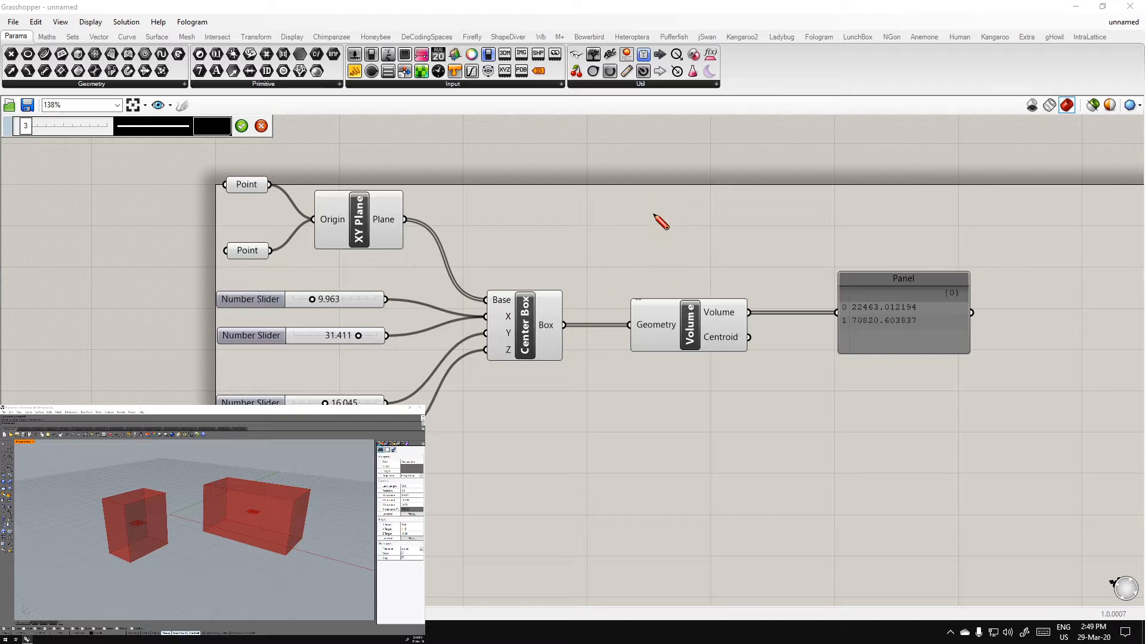
mouse_move(633, 217)
mouse_down()
mouse_move(647, 240)
mouse_move(670, 213)
mouse_move(632, 213)
mouse_up()
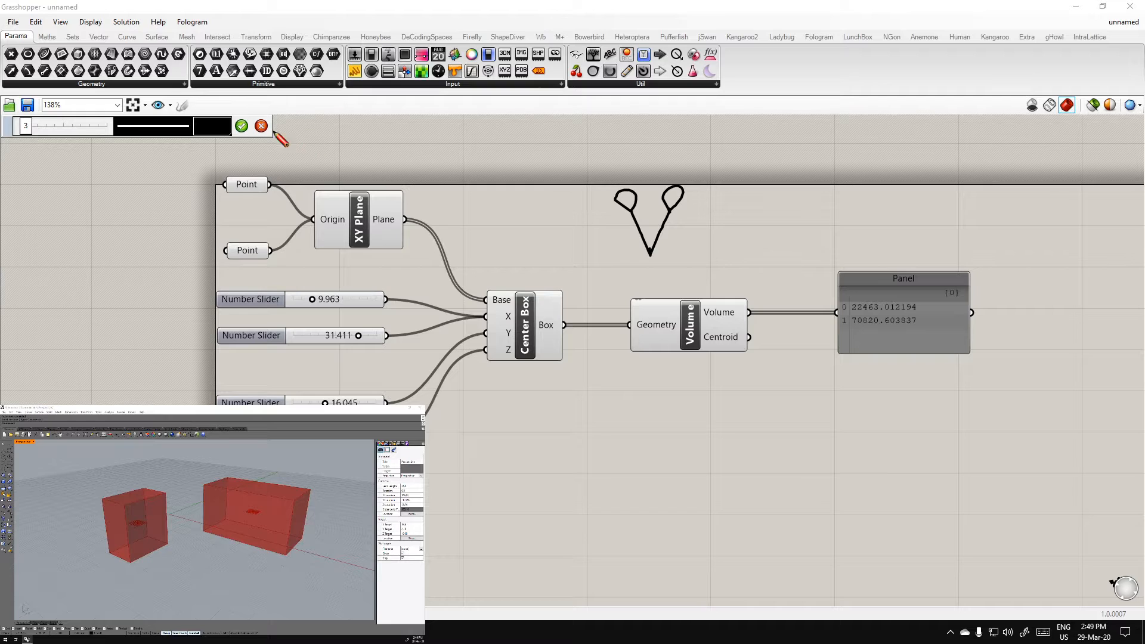
click(261, 126)
Sketch a small stem with two leaves above the Volume component and keep it on the canvas
click(182, 105)
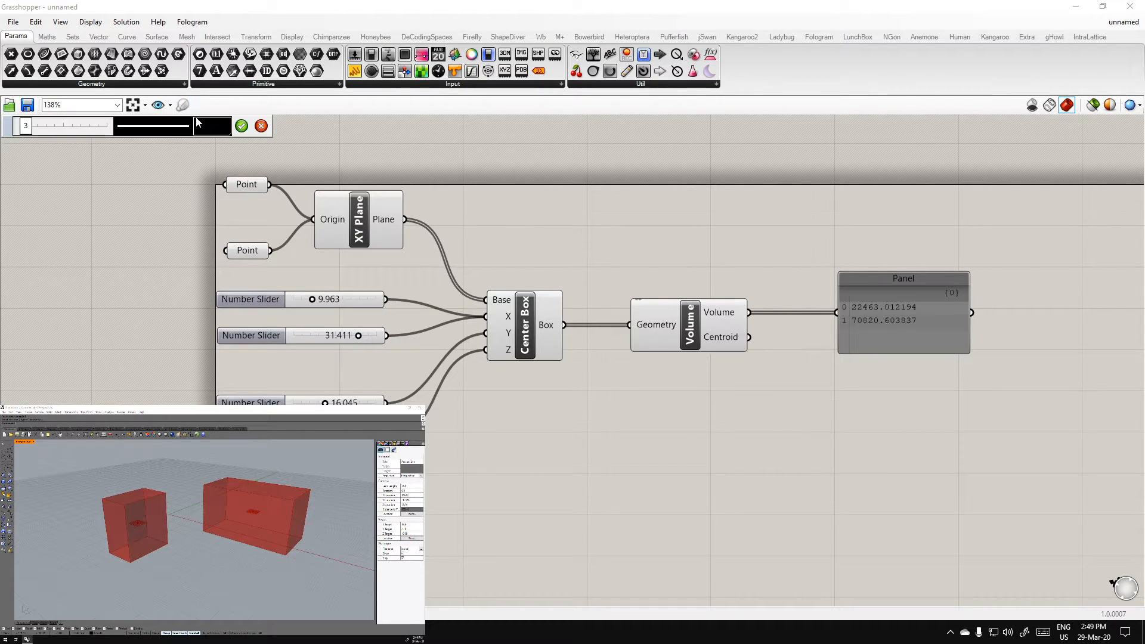
mouse_move(619, 273)
mouse_down()
mouse_move(621, 225)
mouse_move(650, 209)
mouse_move(605, 235)
mouse_move(620, 233)
mouse_up()
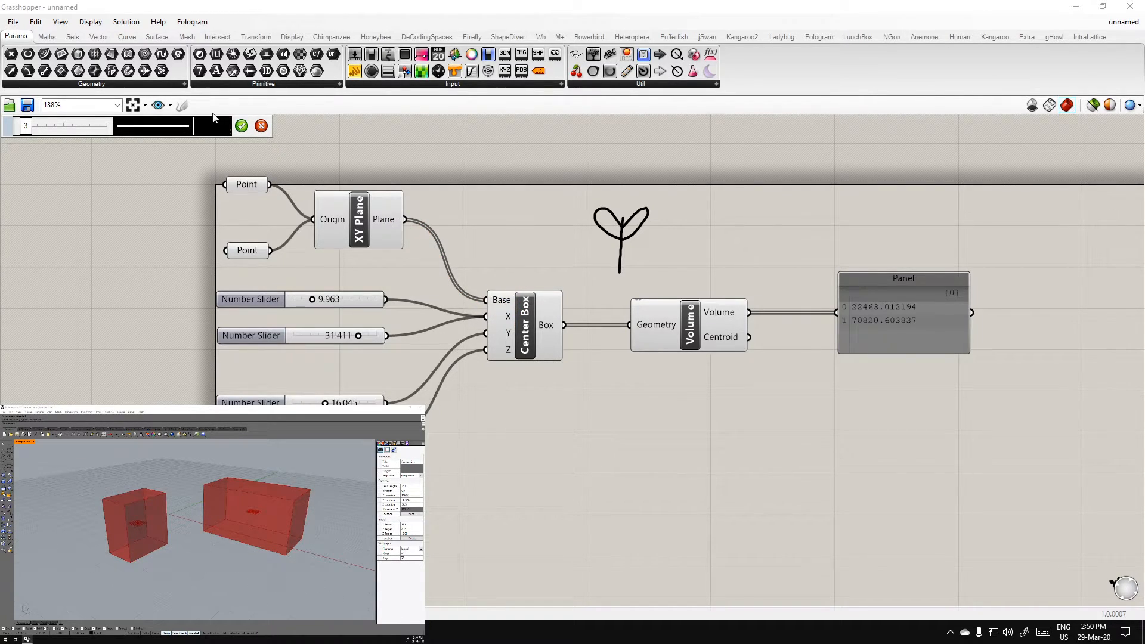
click(241, 126)
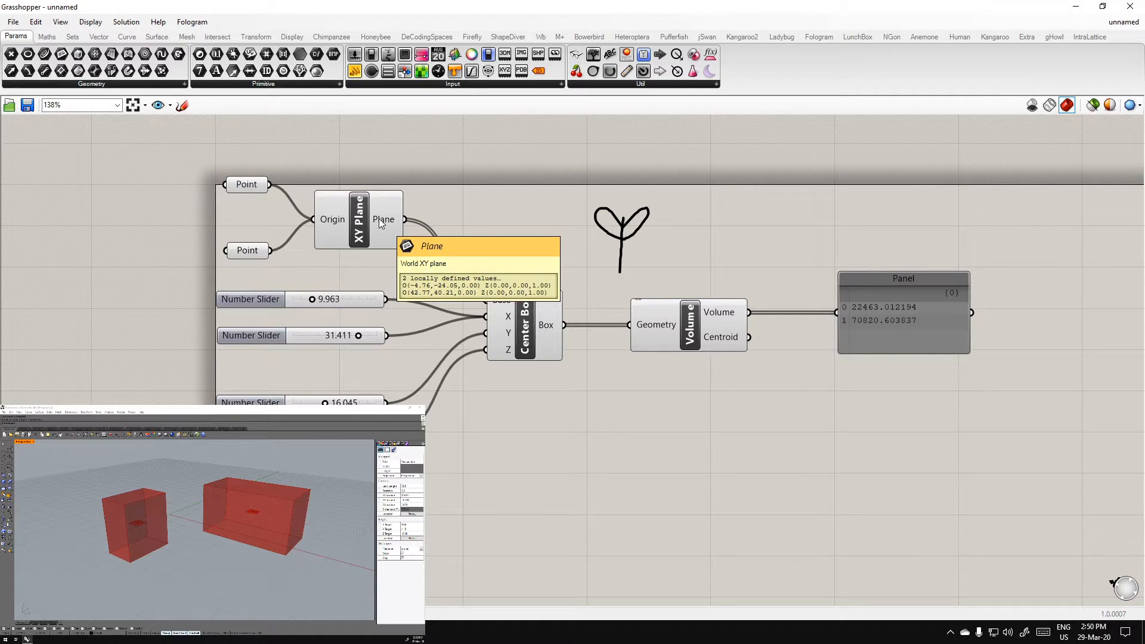
Add a Panel beside the XY Plane component and feed it the Plane output
double_click(483, 211)
text(panel)
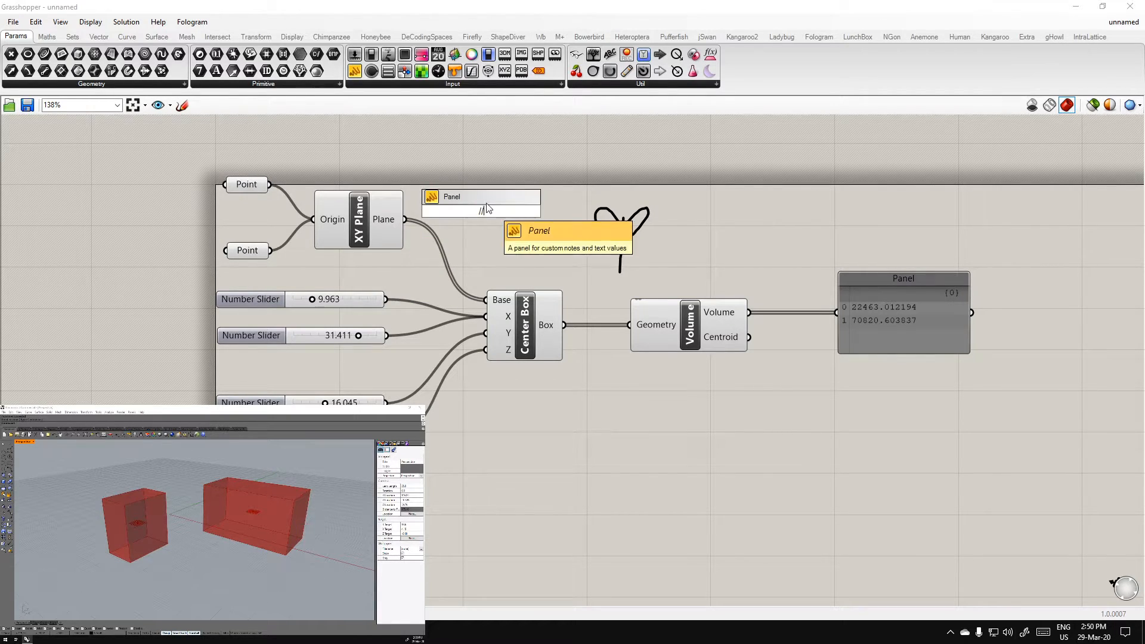
key(Return)
drag(405, 220, 498, 223)
Widen the new Panel to fit its full plane entries and place it above the two-leaf sketch
drag(586, 238, 774, 238)
drag(603, 224, 597, 165)
right_drag(558, 173, 554, 242)
scroll(468, 220, up, 1)
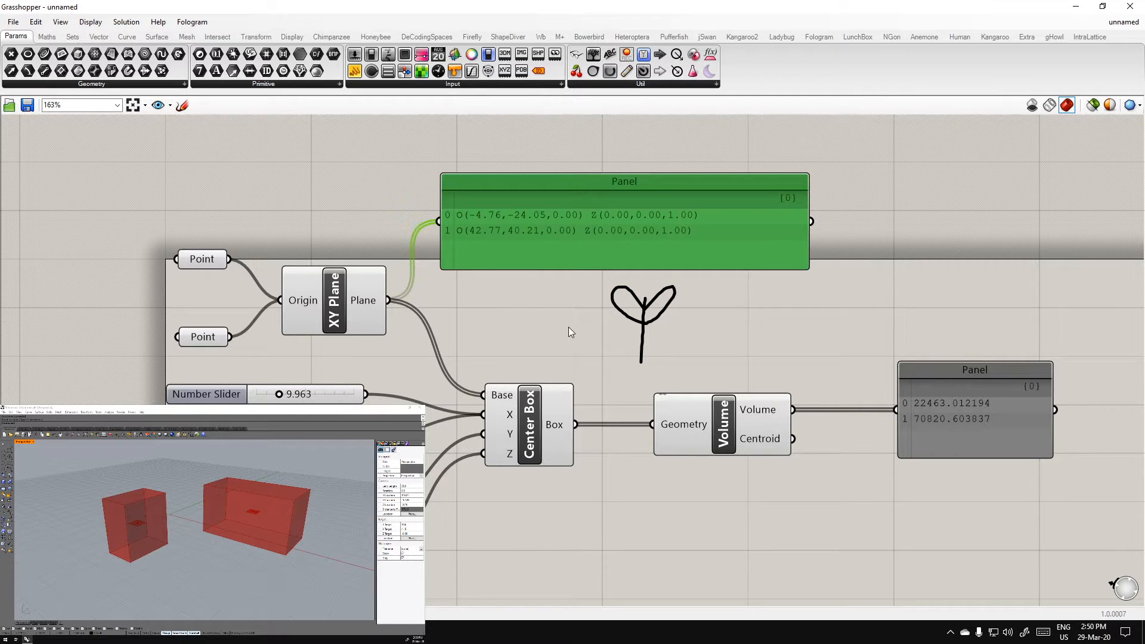
Rewire the wide Panel from the Plane output to Center Box's Box output and place it above the Volume component
drag(482, 238, 488, 225)
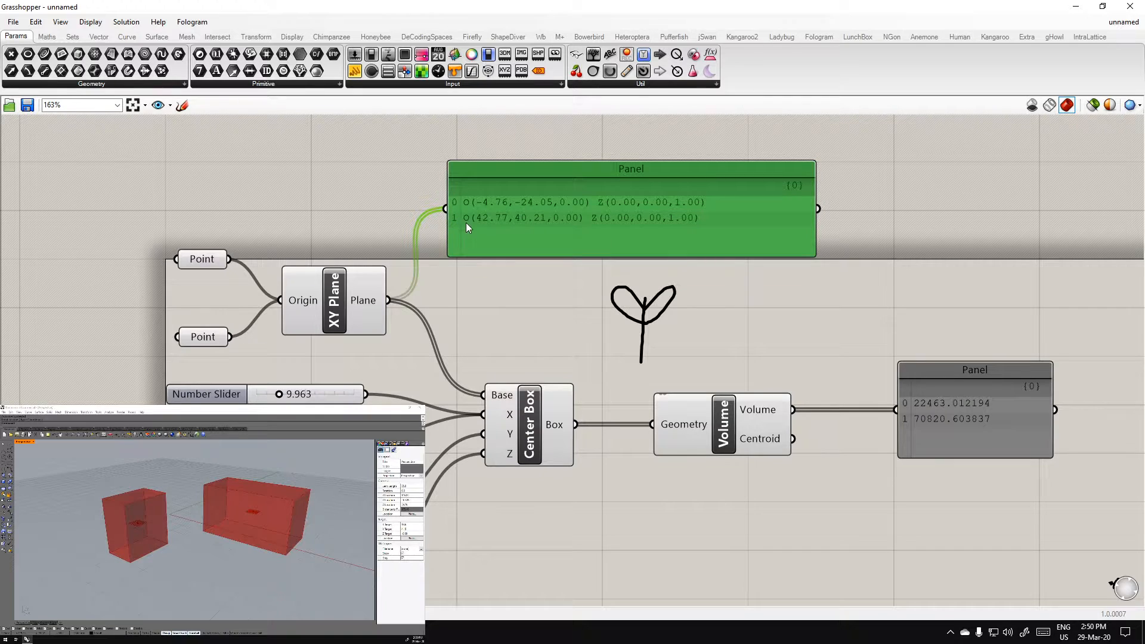
click(512, 322)
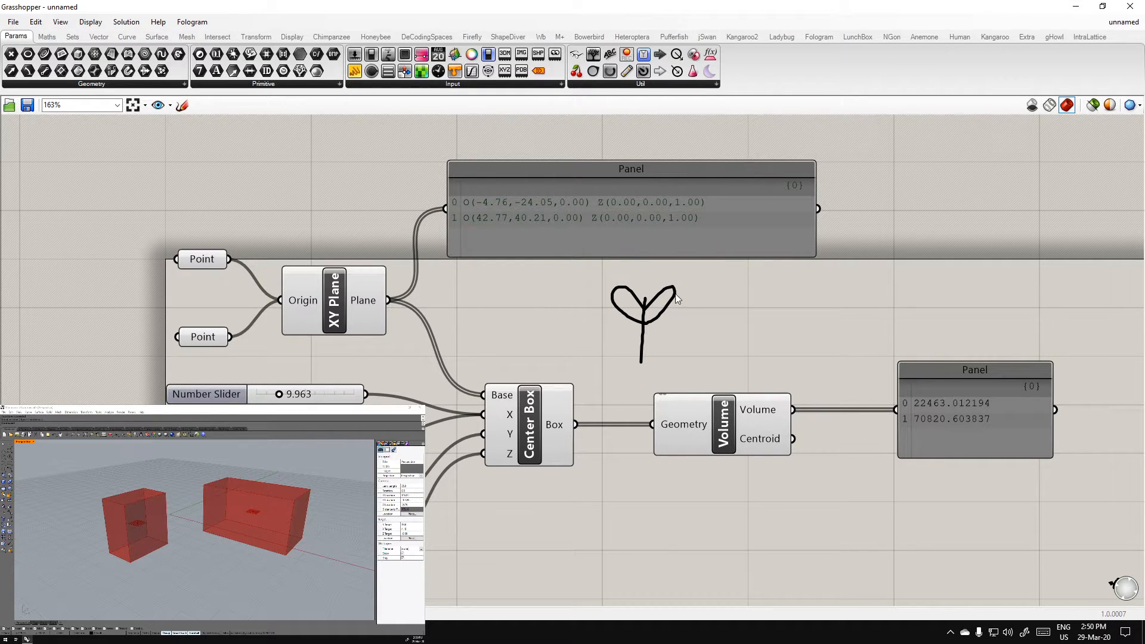
right_drag(733, 320, 720, 282)
right_drag(507, 296, 477, 265)
drag(460, 300, 405, 143)
drag(540, 168, 842, 241)
right_drag(473, 259, 360, 305)
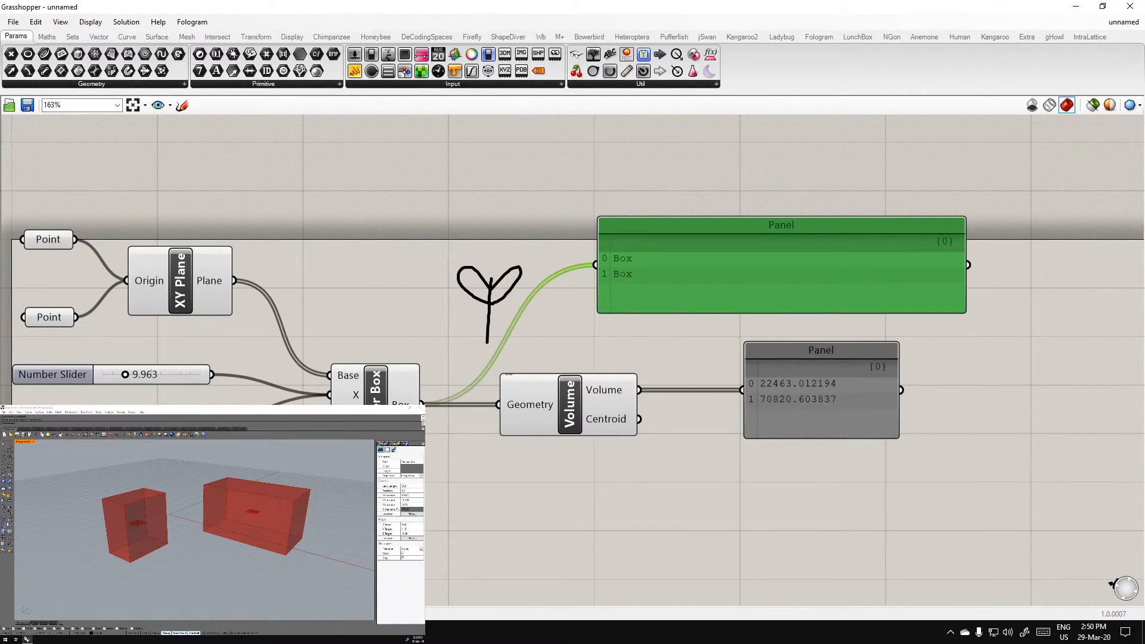
click(375, 388)
click(739, 274)
right_drag(737, 305, 834, 282)
right_drag(504, 516, 423, 483)
right_drag(594, 406, 465, 452)
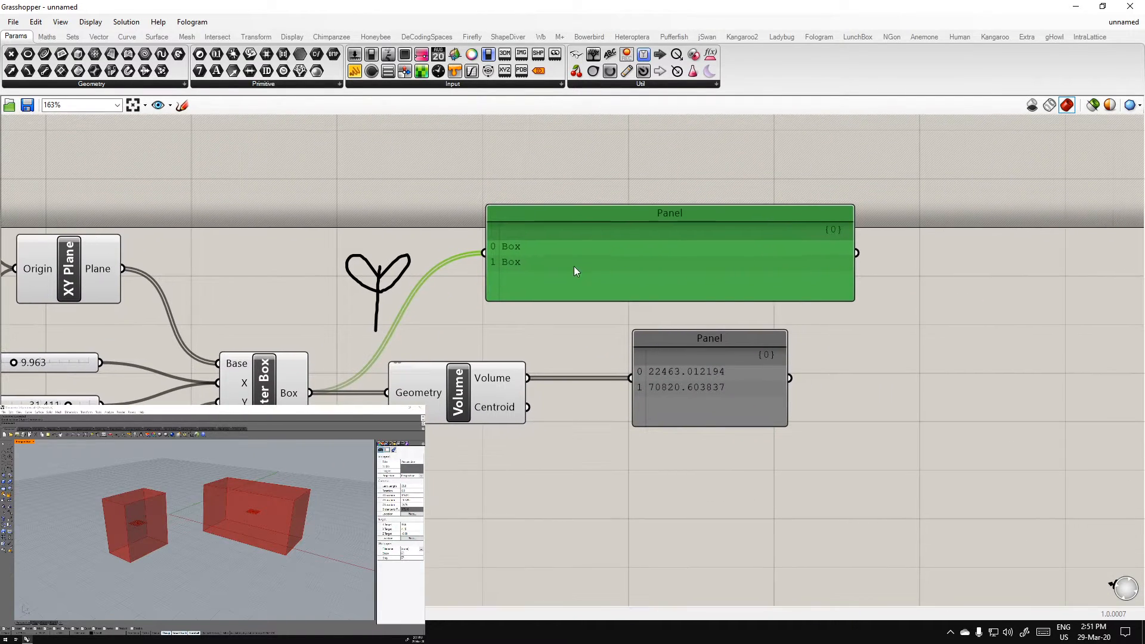
Rewire the wide Panel to the Volume output and place it above the existing volume Panel
drag(529, 379, 487, 255)
drag(631, 284, 700, 261)
click(345, 518)
right_drag(345, 518, 545, 385)
scroll(545, 385, down, 1)
right_drag(397, 450, 452, 517)
right_click(380, 362)
key(Escape)
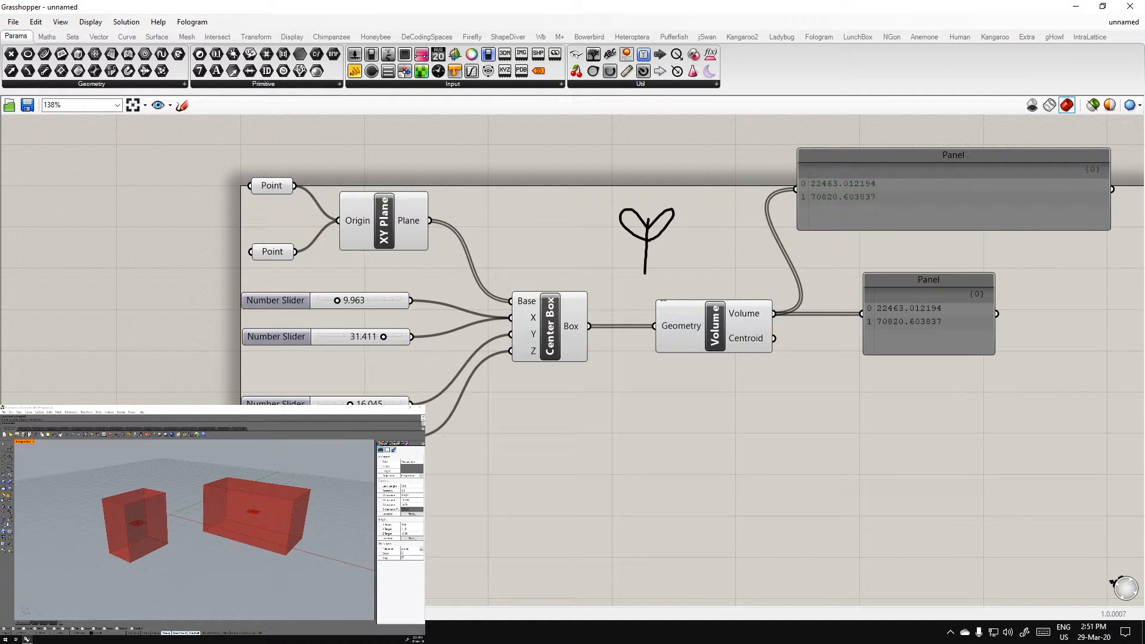
Select the whole Center Box definition, hide its geometry from the Rhino viewport, and move to an empty canvas area below it
scroll(585, 439, down, 3)
right_drag(653, 539, 608, 391)
right_drag(552, 516, 500, 536)
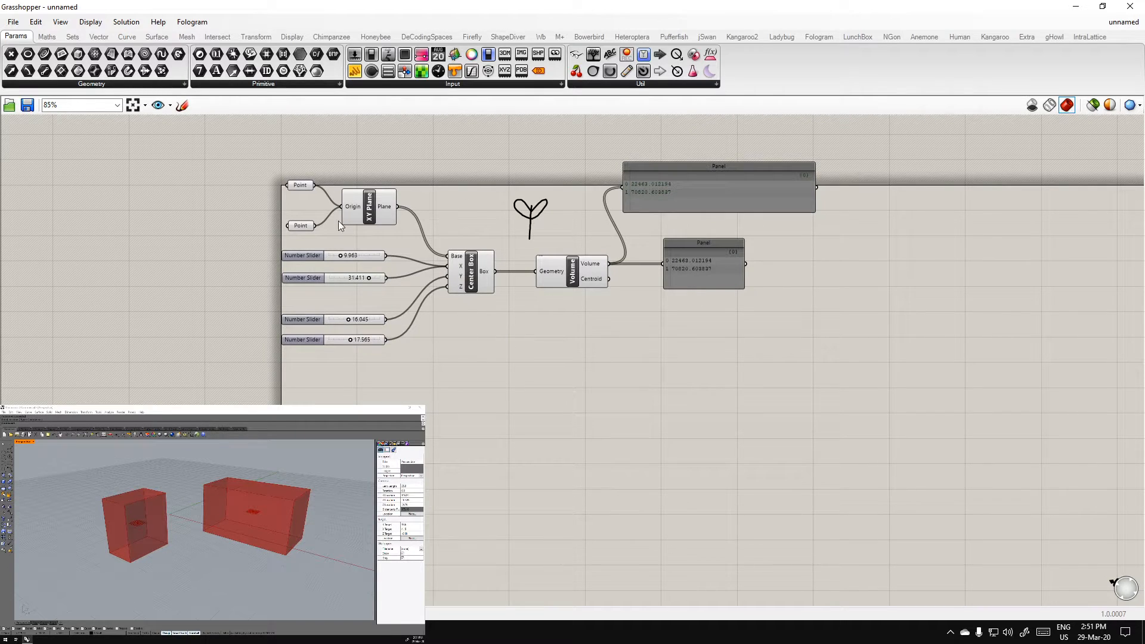
scroll(432, 229, up, 2)
right_drag(518, 467, 517, 323)
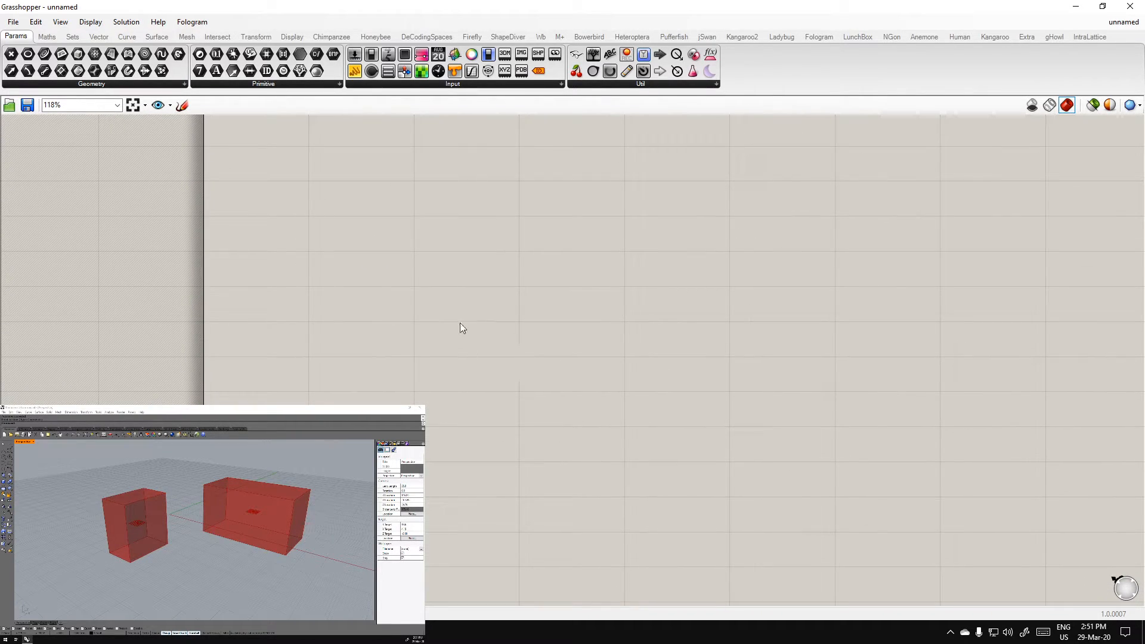
scroll(398, 310, down, 4)
drag(680, 307, 253, 165)
middle_click(423, 232)
click(454, 221)
click(489, 396)
right_drag(440, 437, 407, 376)
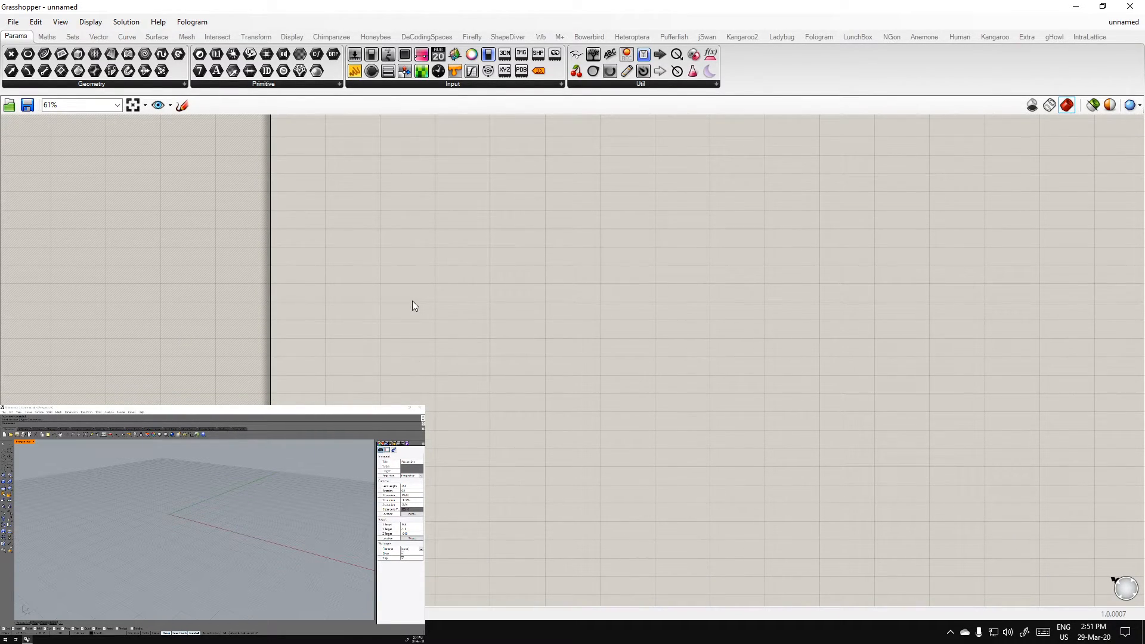
Switch to Rhino and draw a wavy control point curve across the far side of the Perspective view's origin
double_click(441, 235)
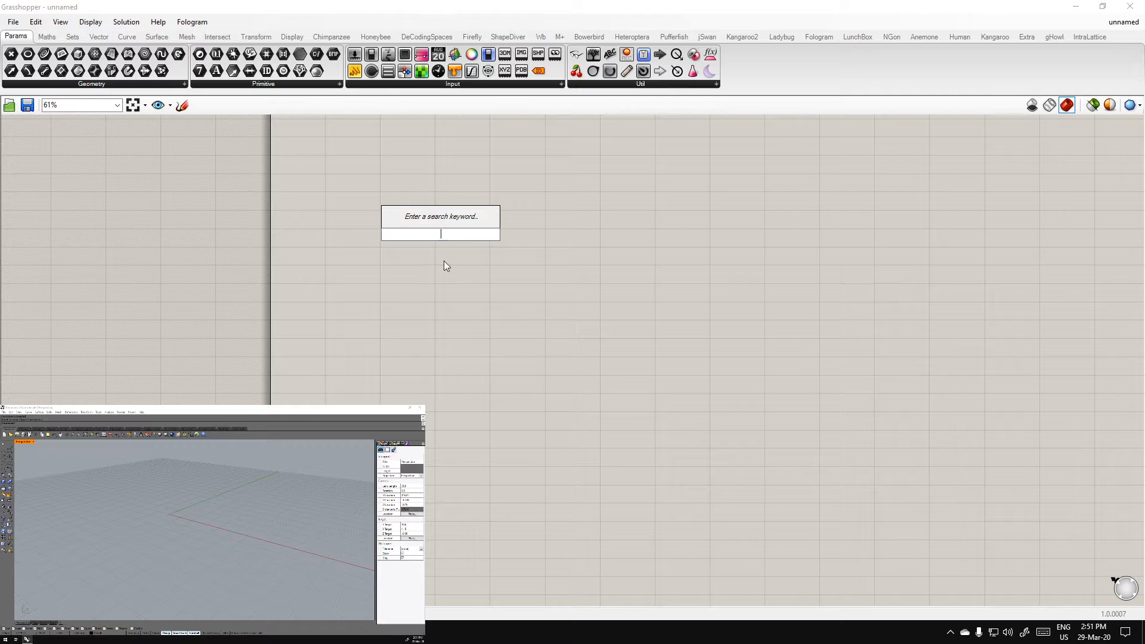
click(446, 309)
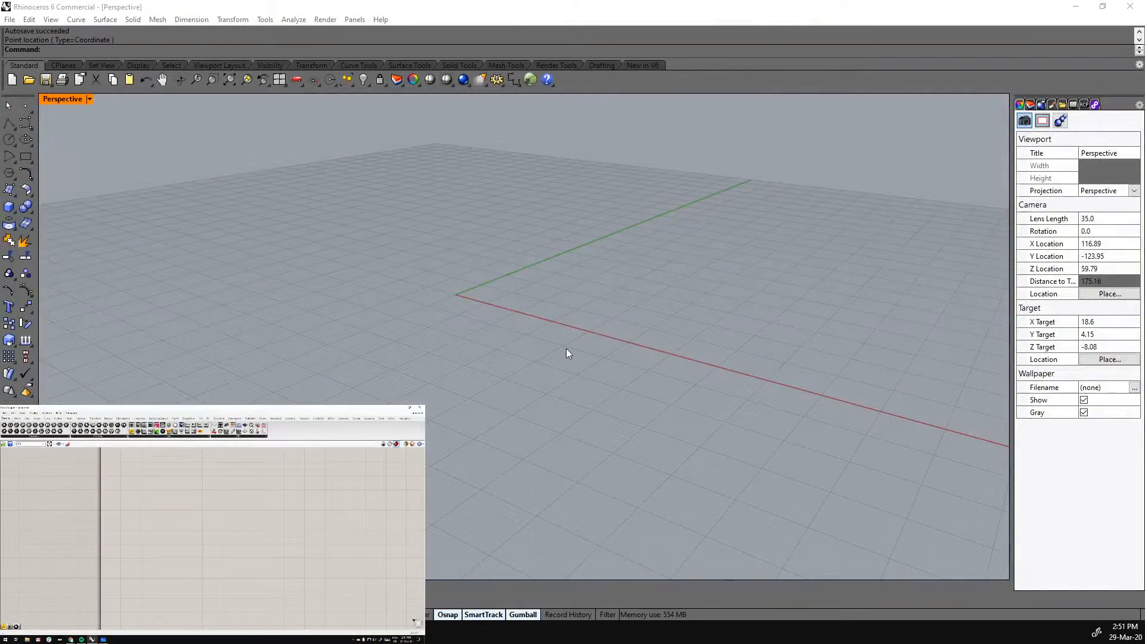
click(26, 122)
scroll(304, 358, up, 4)
scroll(304, 358, down, 4)
click(196, 281)
click(258, 222)
click(339, 248)
click(520, 214)
click(510, 141)
click(632, 116)
click(693, 214)
right_click(692, 214)
Draw a second wavy control point curve in front of the first one, running in roughly the same direction
right_click(541, 303)
click(186, 368)
click(313, 387)
click(598, 280)
click(690, 340)
right_click(690, 340)
scroll(553, 344, down, 3)
right_drag(552, 340, 550, 316)
Switch back to Grasshopper and search for the Curve parameter on the empty canvas below the box definition
scroll(652, 334, up, 6)
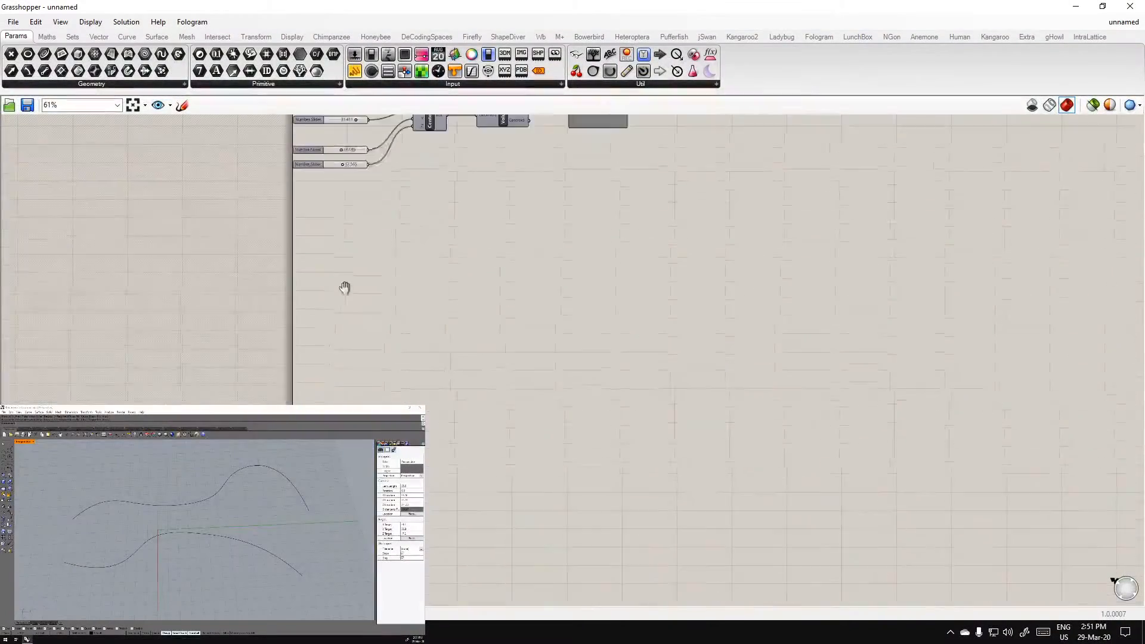
double_click(342, 289)
text(curve)
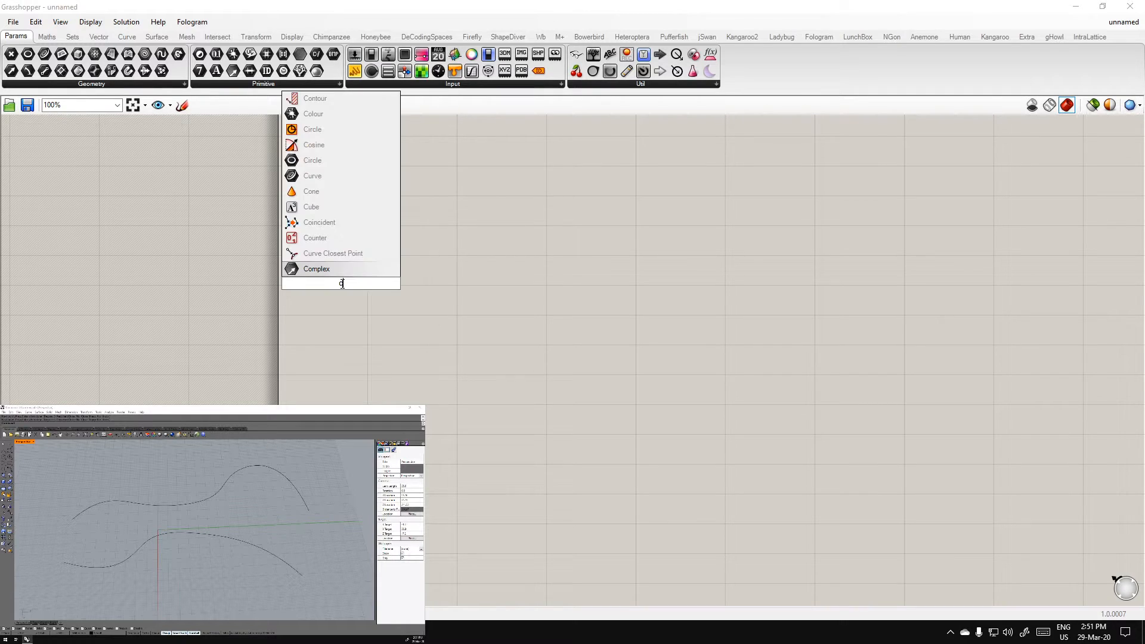
Place a Curve parameter on the Grasshopper canvas and duplicate it, spacing the two parameters one above the other
key(Return)
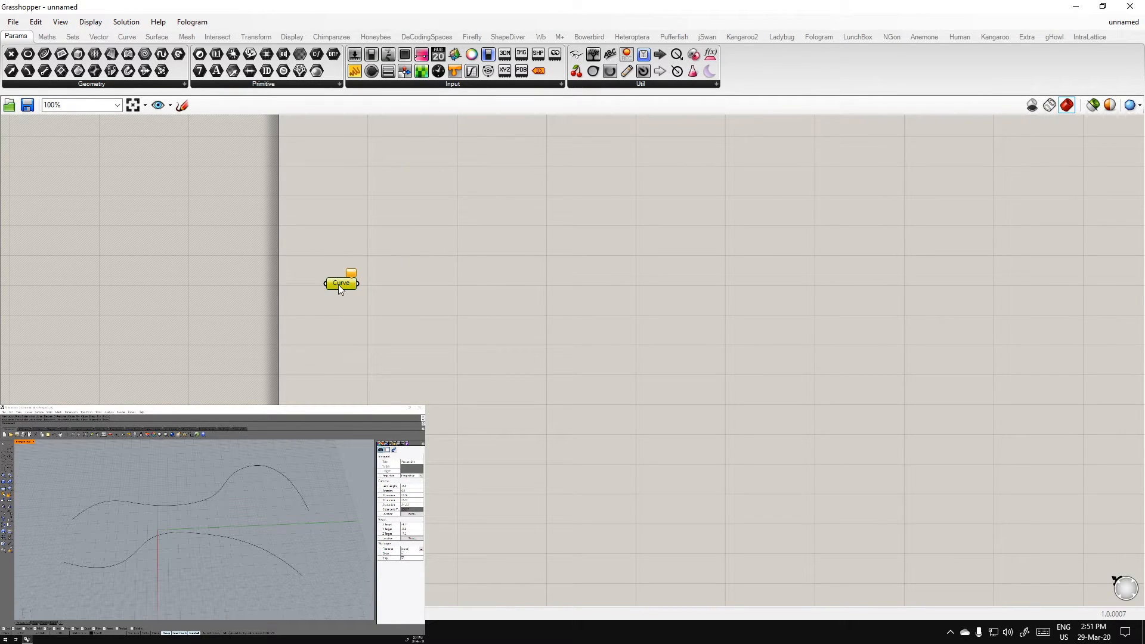
scroll(338, 284, up, 3)
key(ctrl+c)
key(ctrl+v)
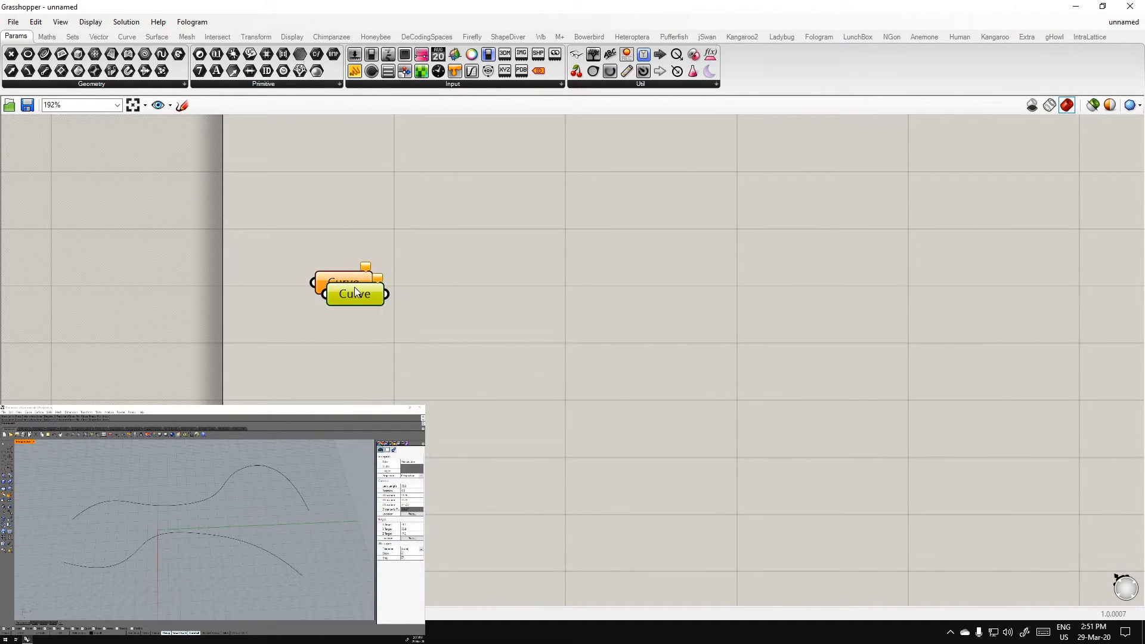
click(427, 340)
right_drag(428, 339, 466, 252)
click(388, 192)
right_click(388, 192)
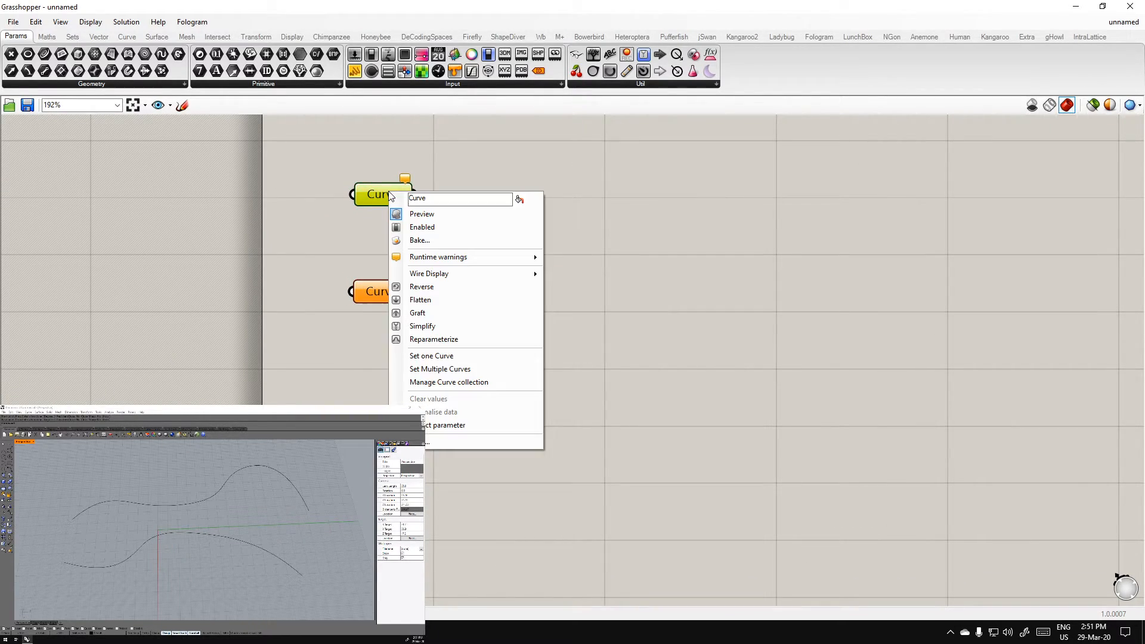
click(273, 359)
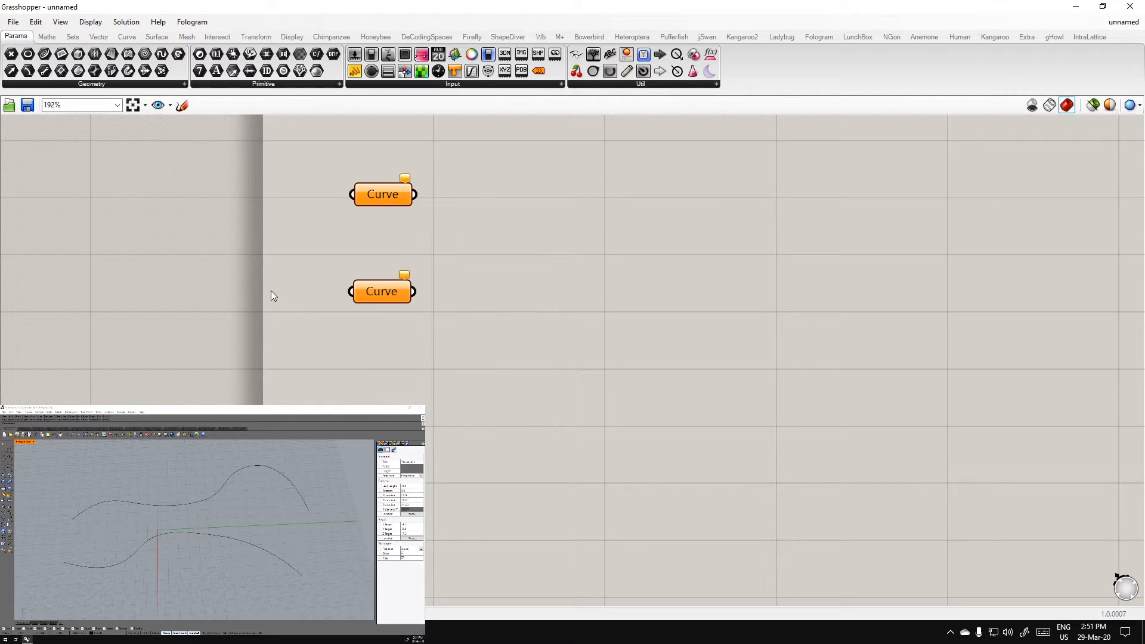
click(381, 195)
right_click(381, 195)
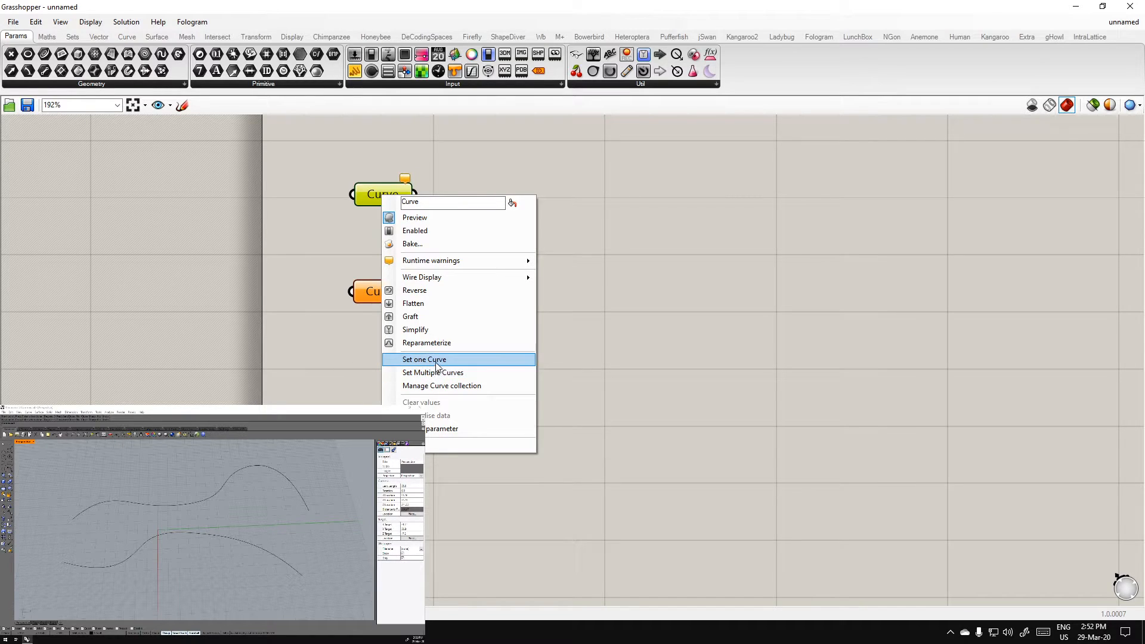
click(293, 231)
right_click(380, 195)
click(434, 361)
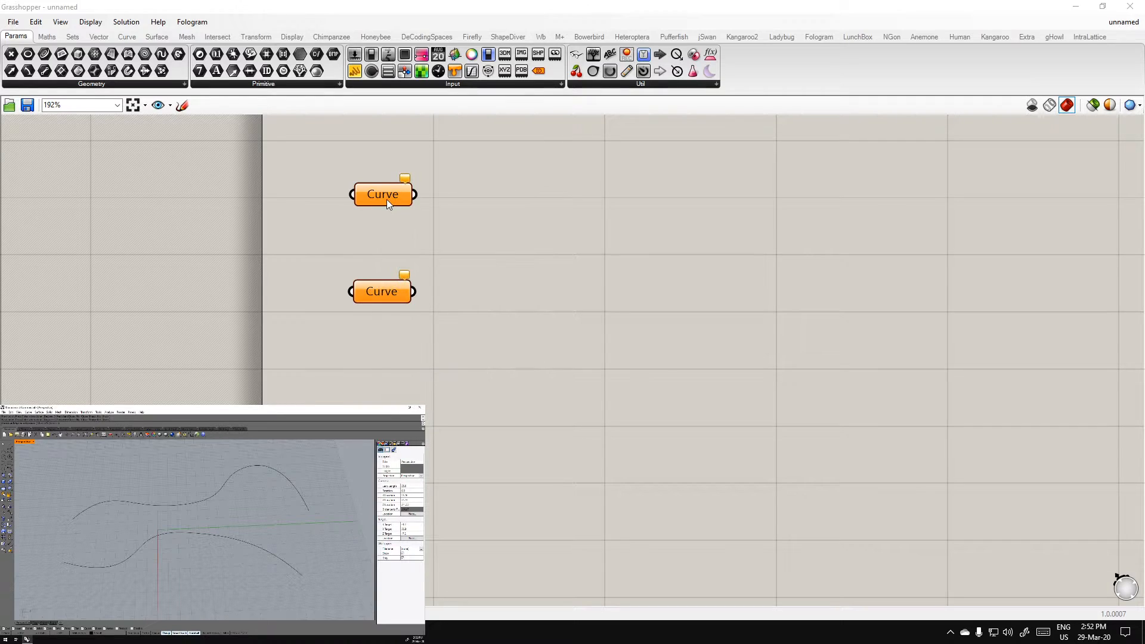
right_click(374, 195)
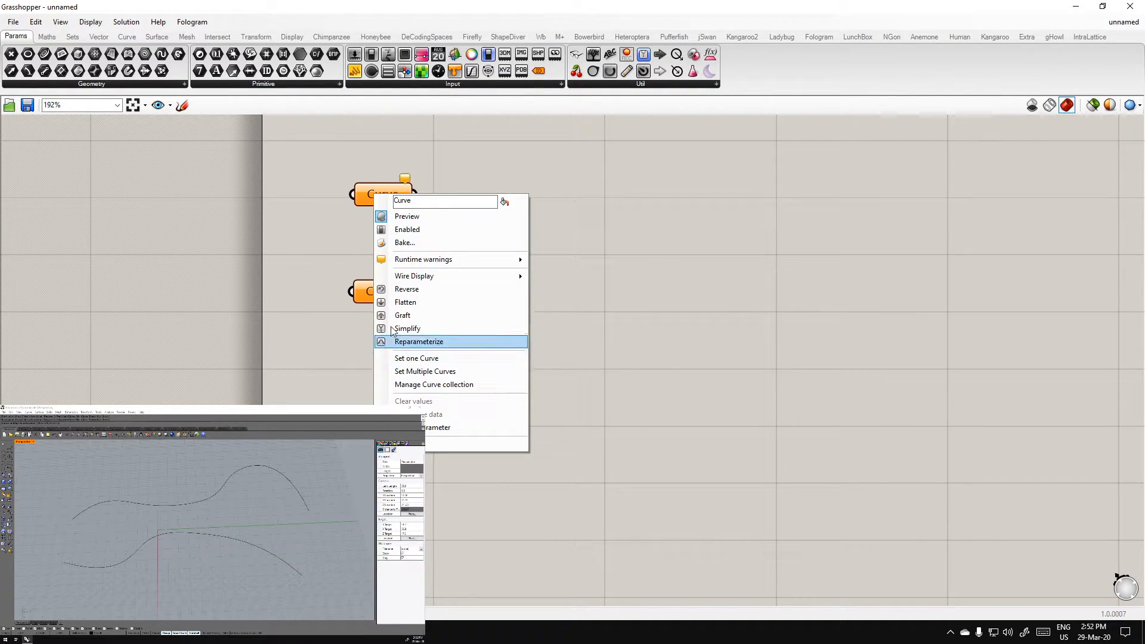
key(Escape)
Reference the upper Rhino curve as the single curve of the upper Curve parameter
right_click(384, 197)
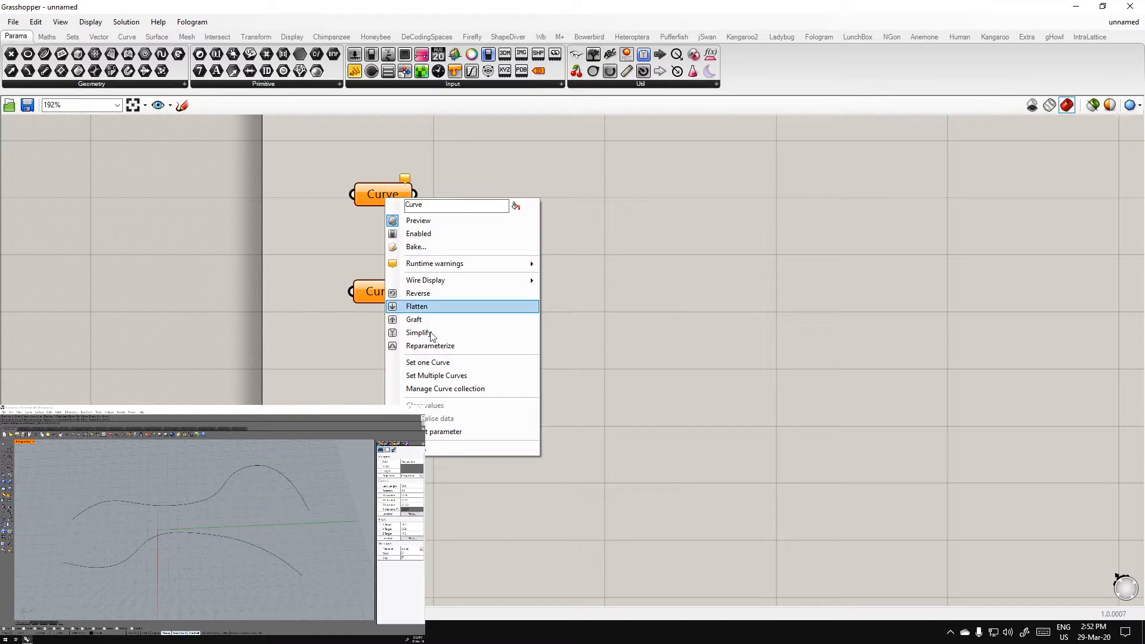
click(452, 365)
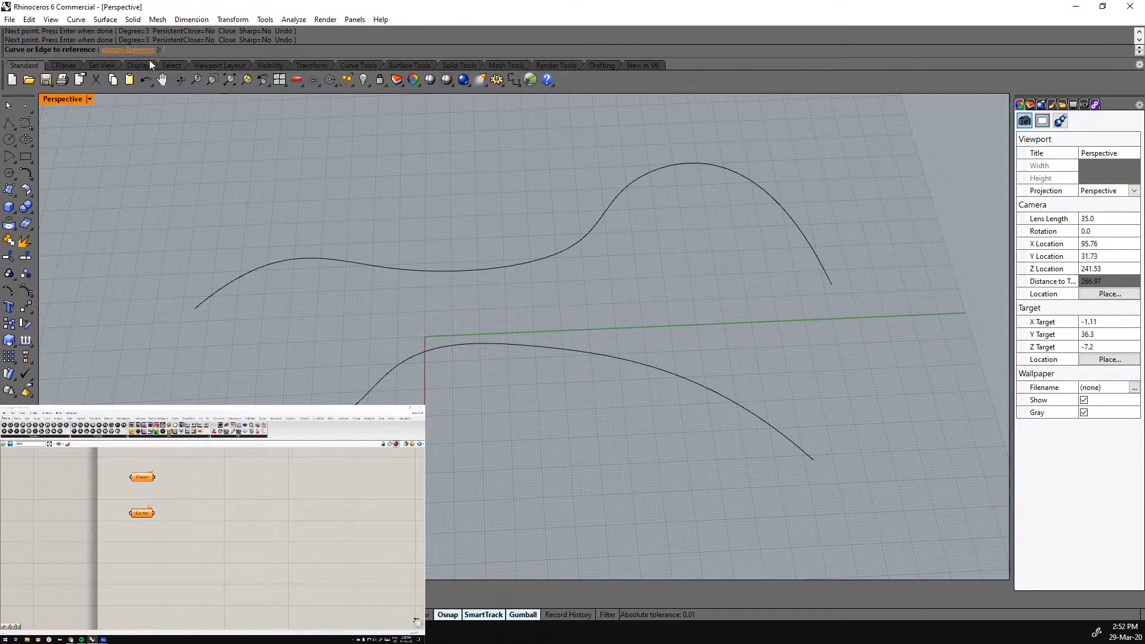
click(536, 263)
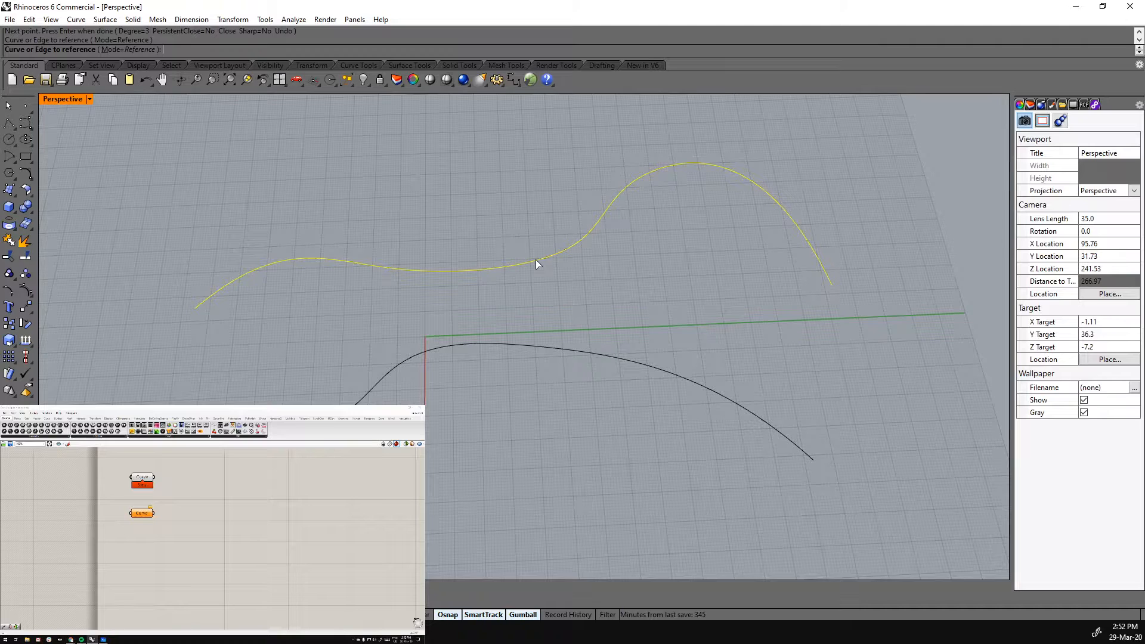
key(Return)
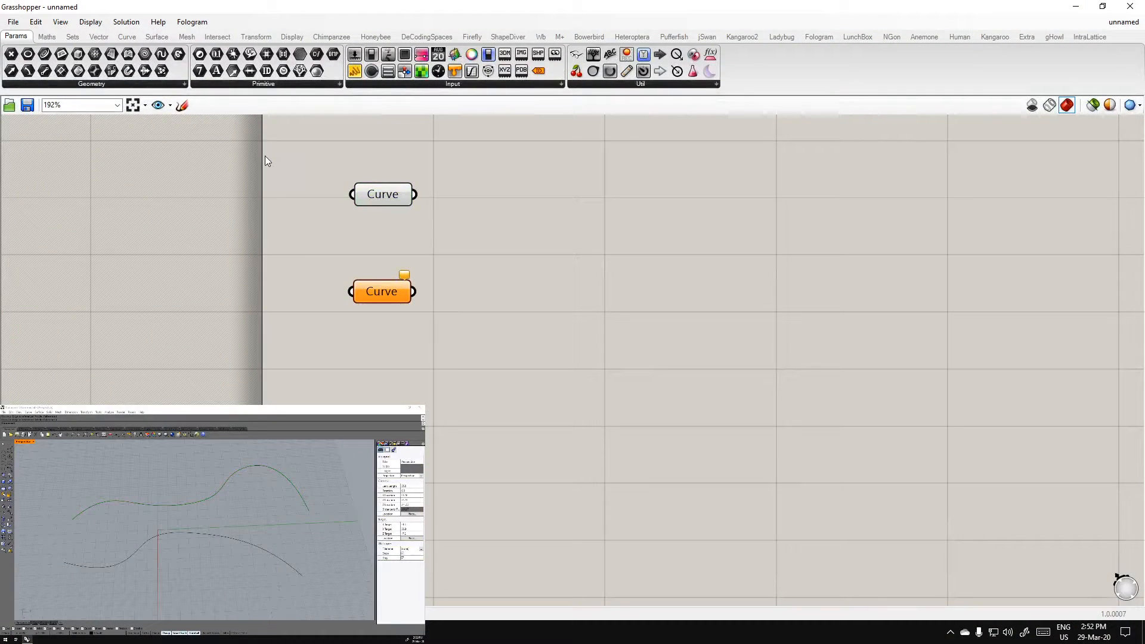
Reference the lower Rhino curve as the single curve of the lower Curve parameter
drag(343, 143, 370, 197)
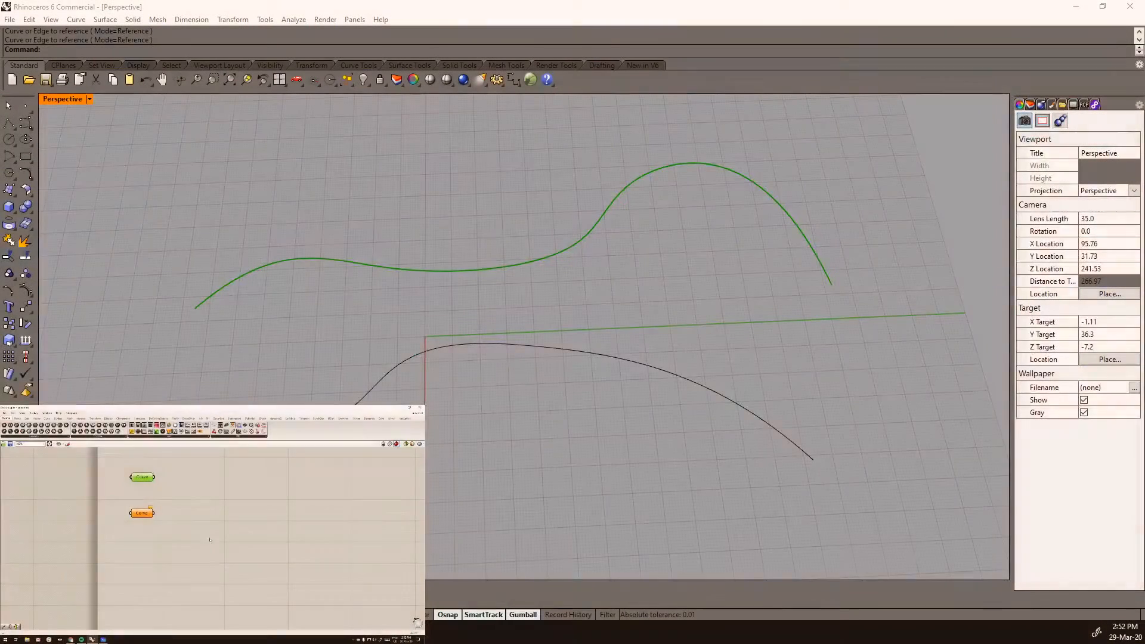
drag(340, 170, 547, 285)
click(203, 510)
right_click(142, 513)
click(134, 579)
click(699, 390)
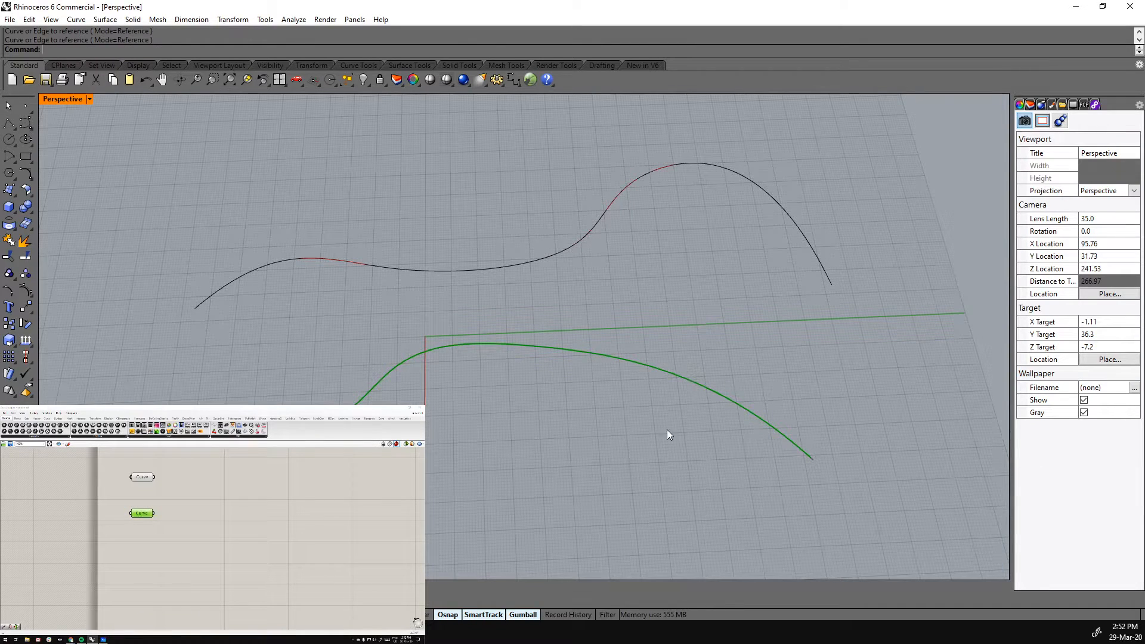
Lower the control point near the right end of the upper Rhino curve, with the matching Curve parameter selected in Grasshopper
click(603, 219)
key(Escape)
click(766, 146)
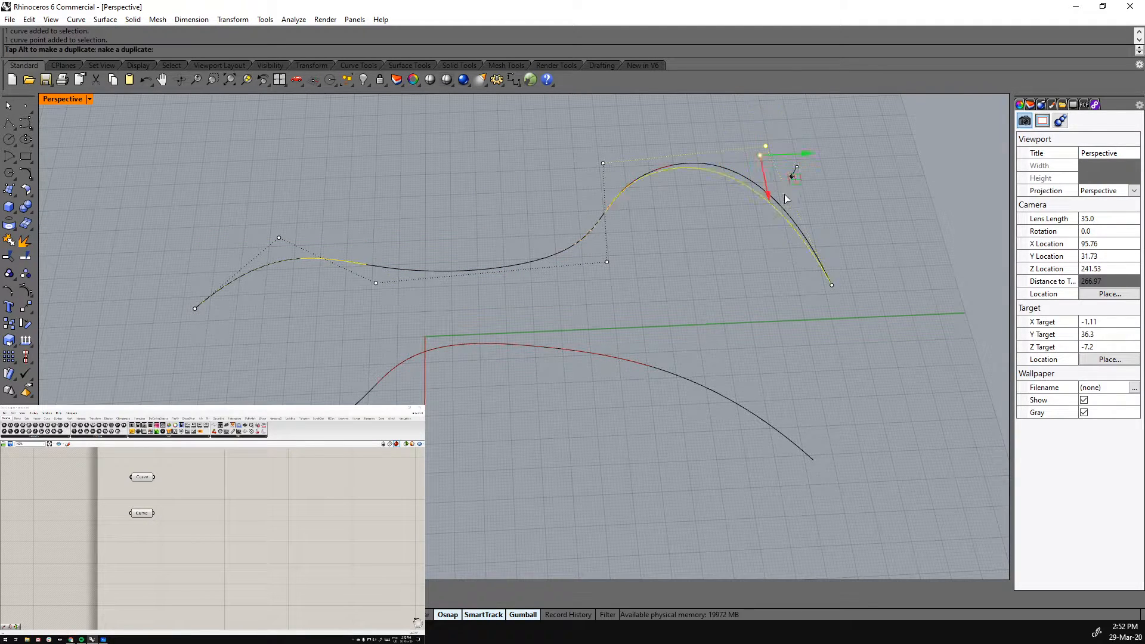
drag(800, 170, 822, 224)
click(135, 479)
click(142, 478)
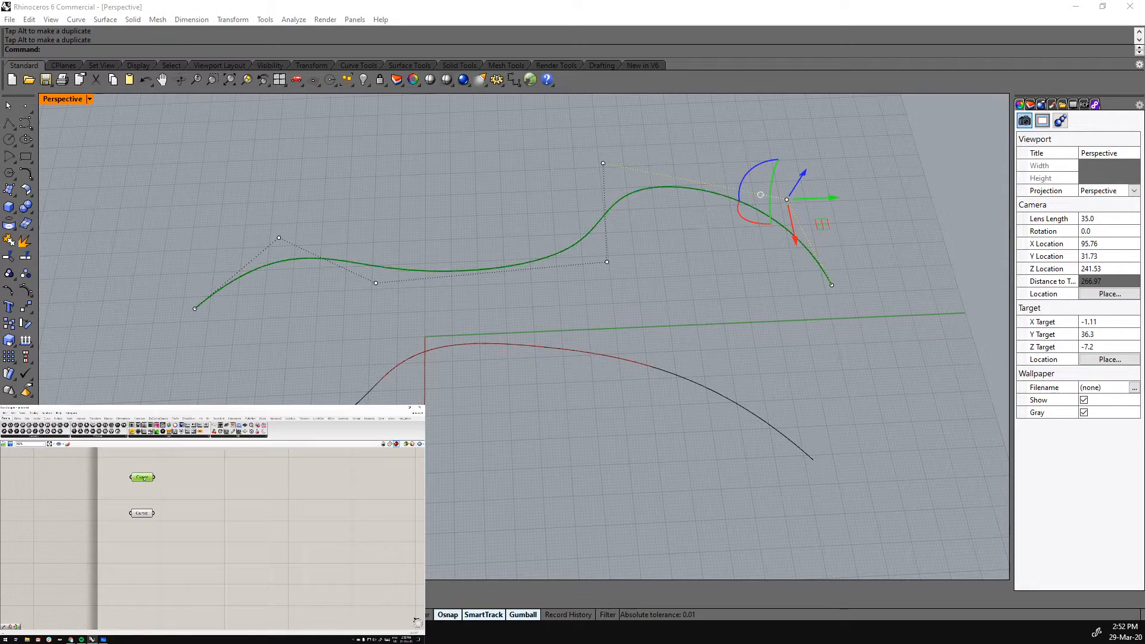
drag(817, 229, 822, 254)
Move the two control points around the upper curve's steep rise to smooth it into a gentler wave
click(602, 164)
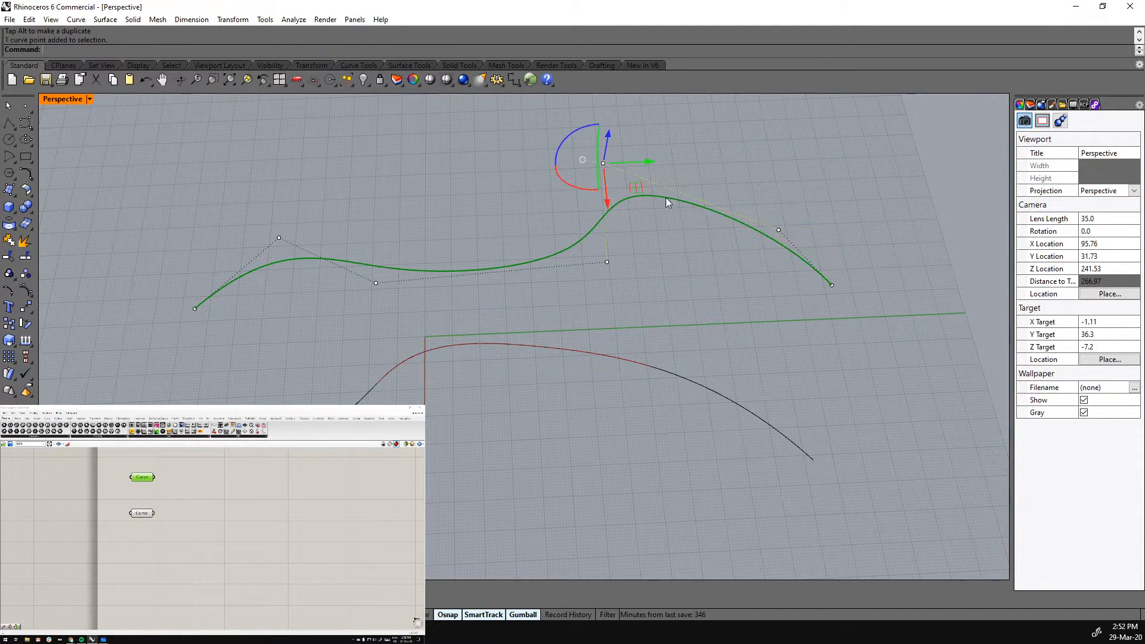
drag(652, 199, 712, 234)
key(Escape)
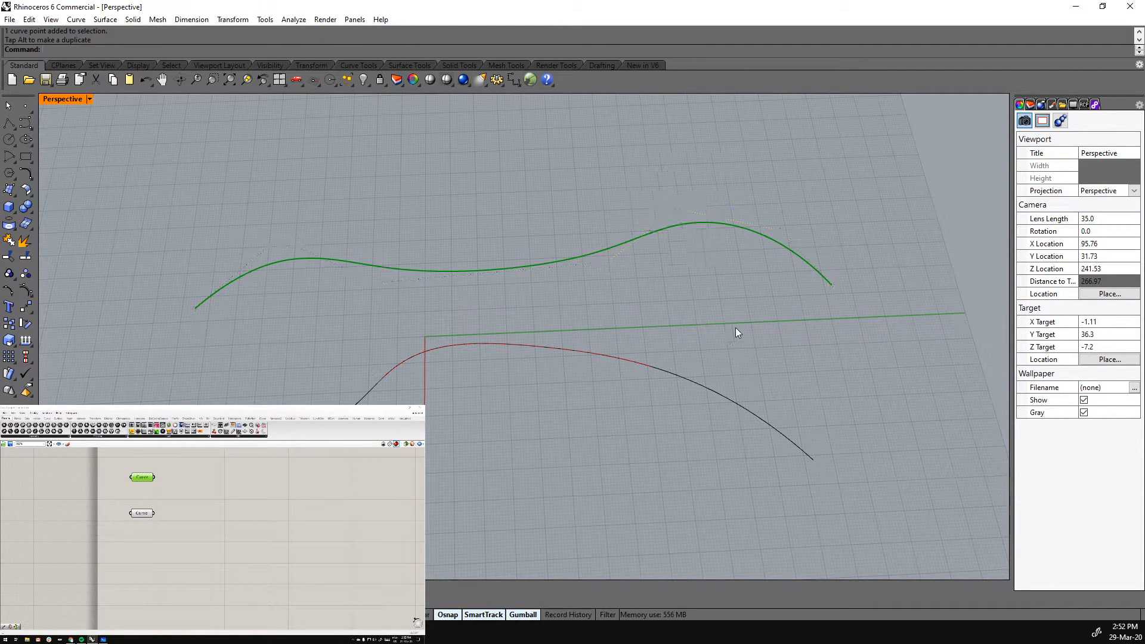
click(563, 261)
click(606, 262)
drag(639, 289, 540, 328)
key(Escape)
Inspect both curves and the viewport preview of the upper Curve parameter
scroll(658, 334, down, 4)
mouse_move(560, 375)
right_down()
mouse_move(563, 331)
mouse_move(551, 358)
right_up()
scroll(562, 335, up, 4)
click(140, 553)
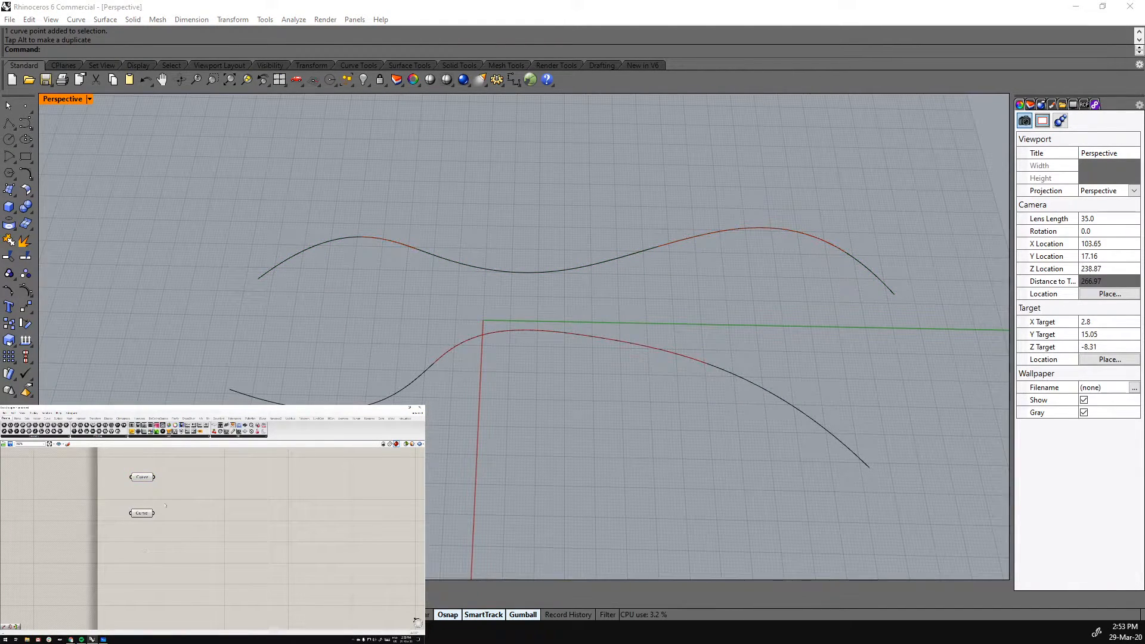
click(142, 478)
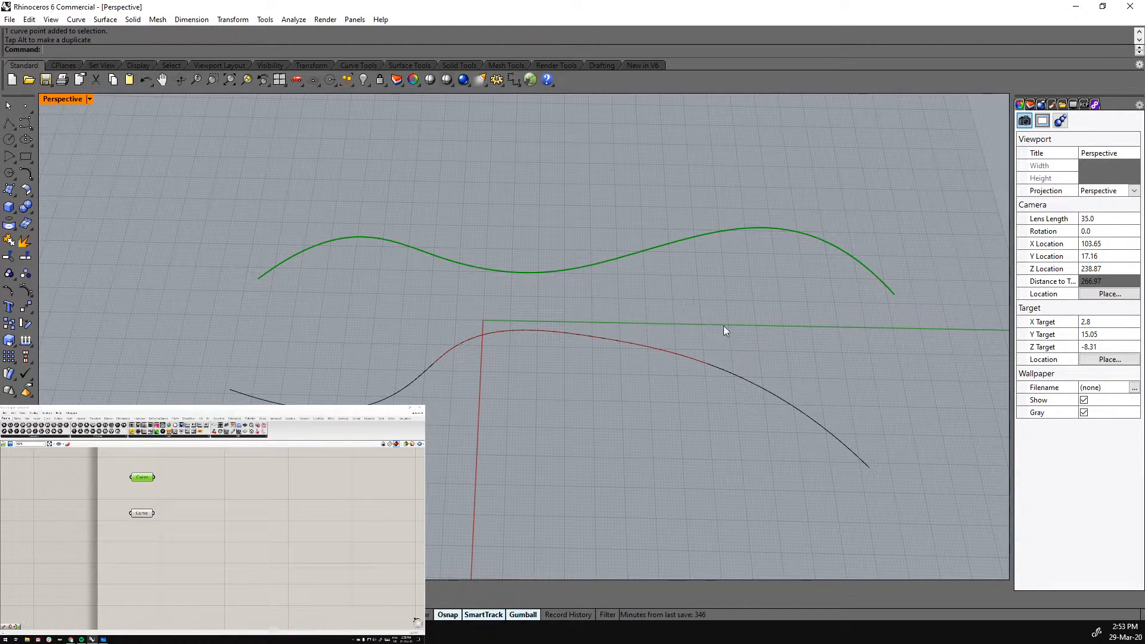
click(135, 547)
scroll(191, 520, down, 2)
right_drag(176, 499, 153, 509)
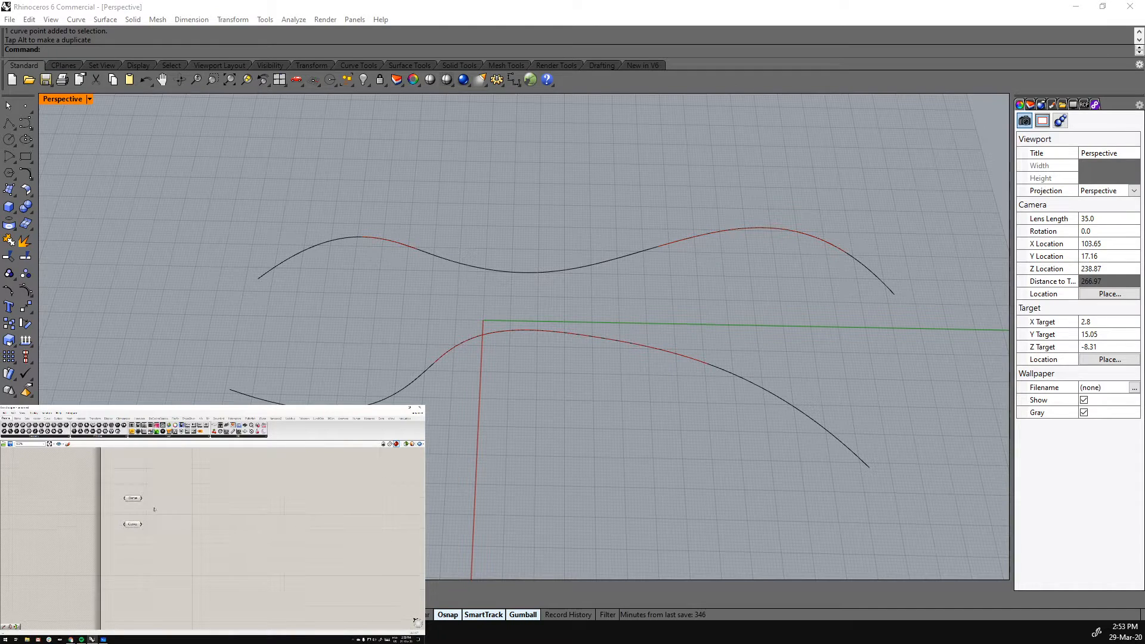
scroll(163, 539, up, 2)
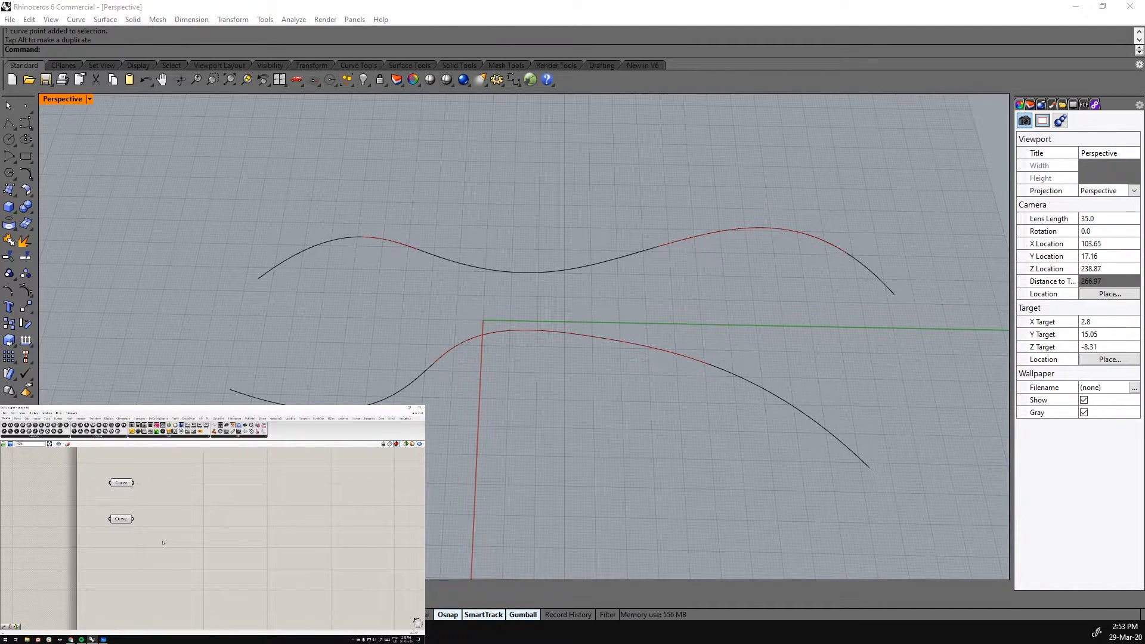
Add a Divide Curve component and connect both Curve parameters to its Curve input
right_drag(198, 509, 181, 508)
double_click(187, 505)
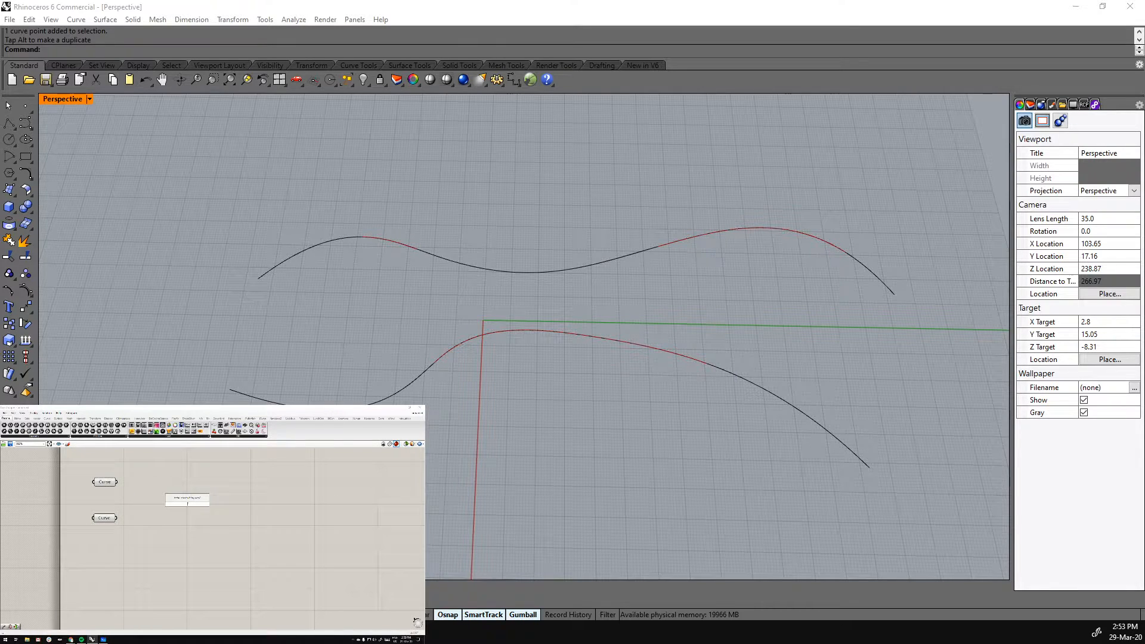
text(div)
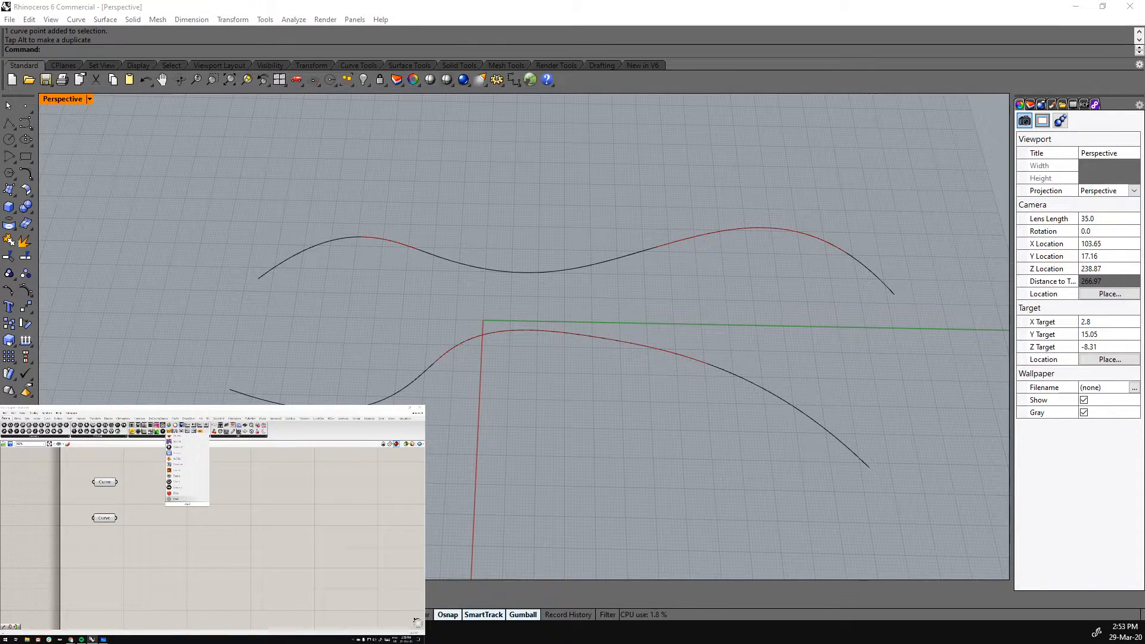
click(191, 498)
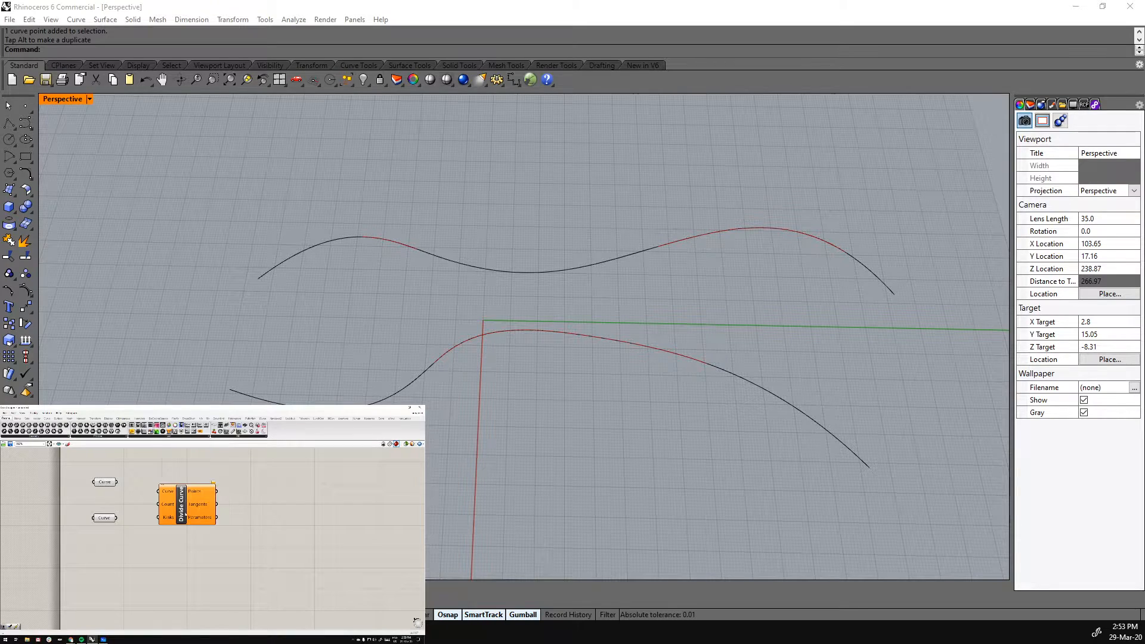
drag(117, 482, 239, 499)
shift+drag(117, 517, 259, 499)
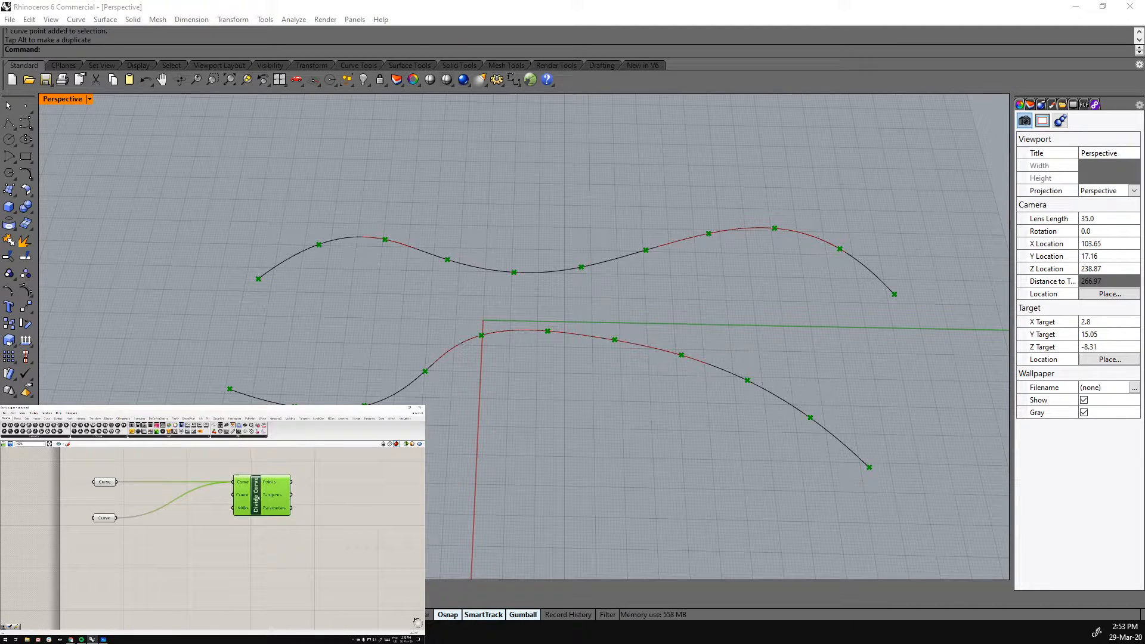
click(222, 501)
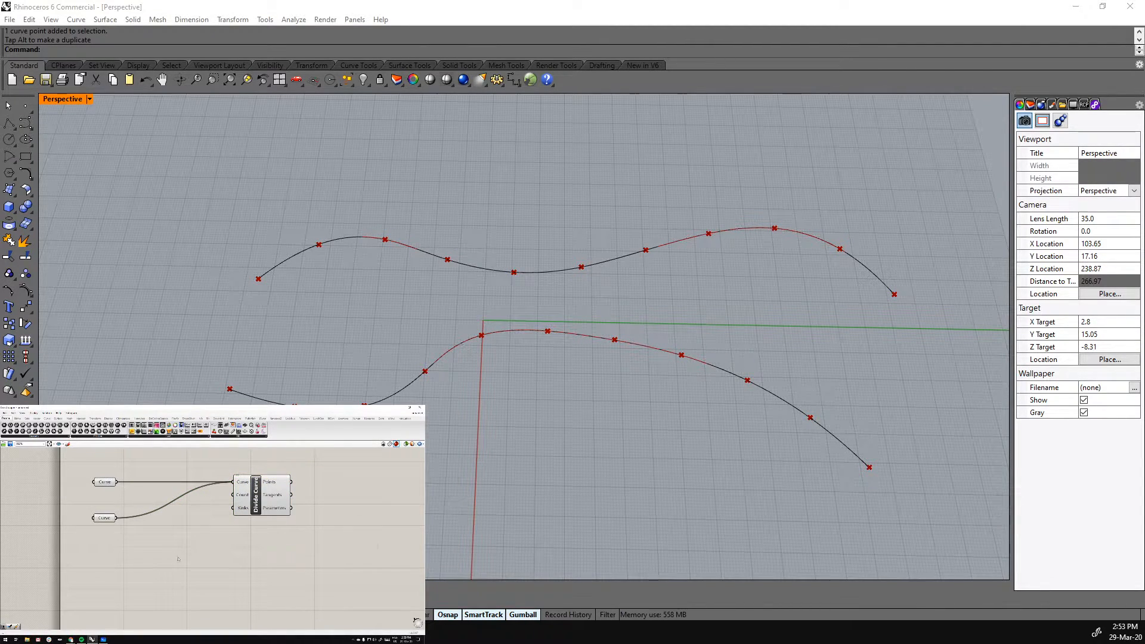
Add a Point List component and connect the Points output of Divide Curve to it
right_drag(243, 540, 200, 543)
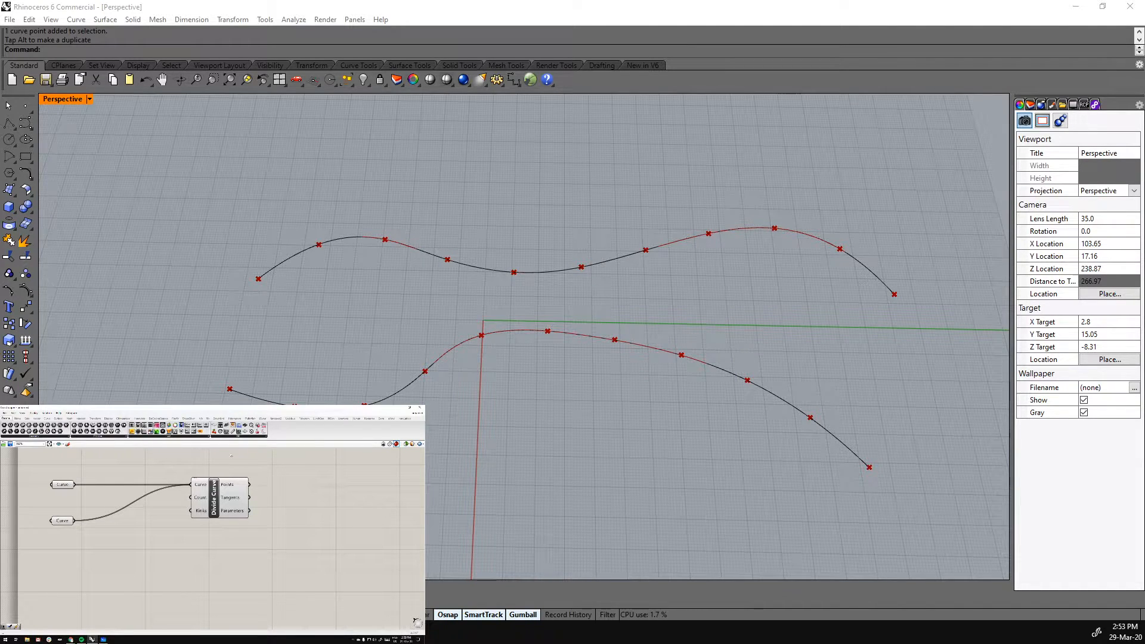
click(108, 418)
drag(142, 427, 332, 483)
Add a number slider from the value 10, connect it to the Point List's Size input, and set it to 7
double_click(289, 530)
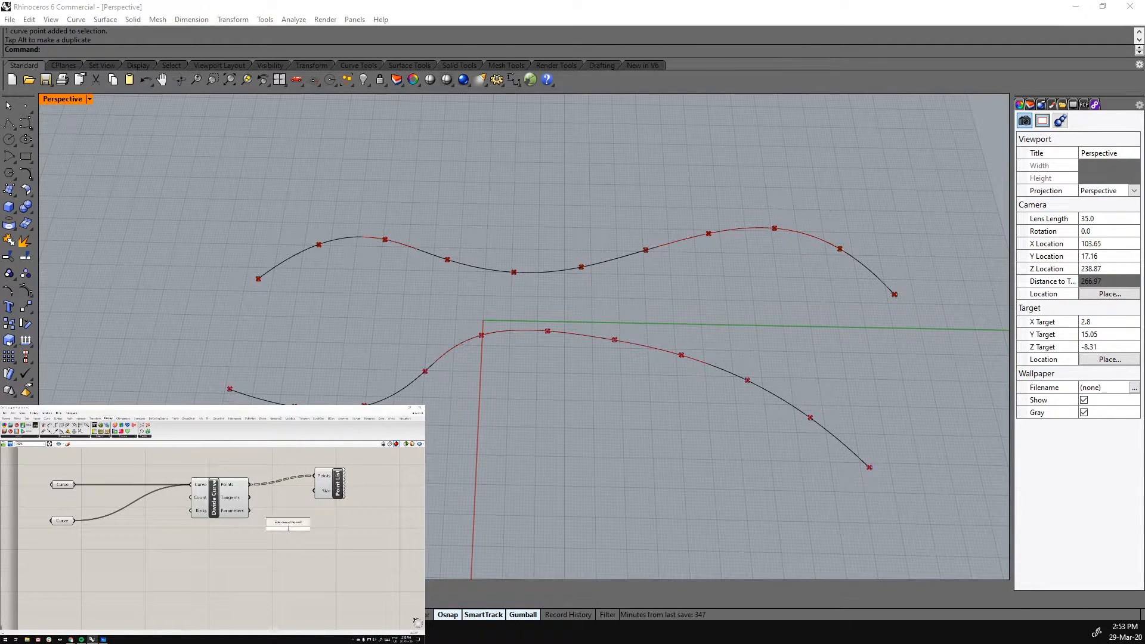
text(10)
key(Return)
drag(332, 528, 315, 490)
drag(326, 529, 313, 529)
drag(338, 483, 400, 492)
drag(329, 525, 337, 478)
click(301, 538)
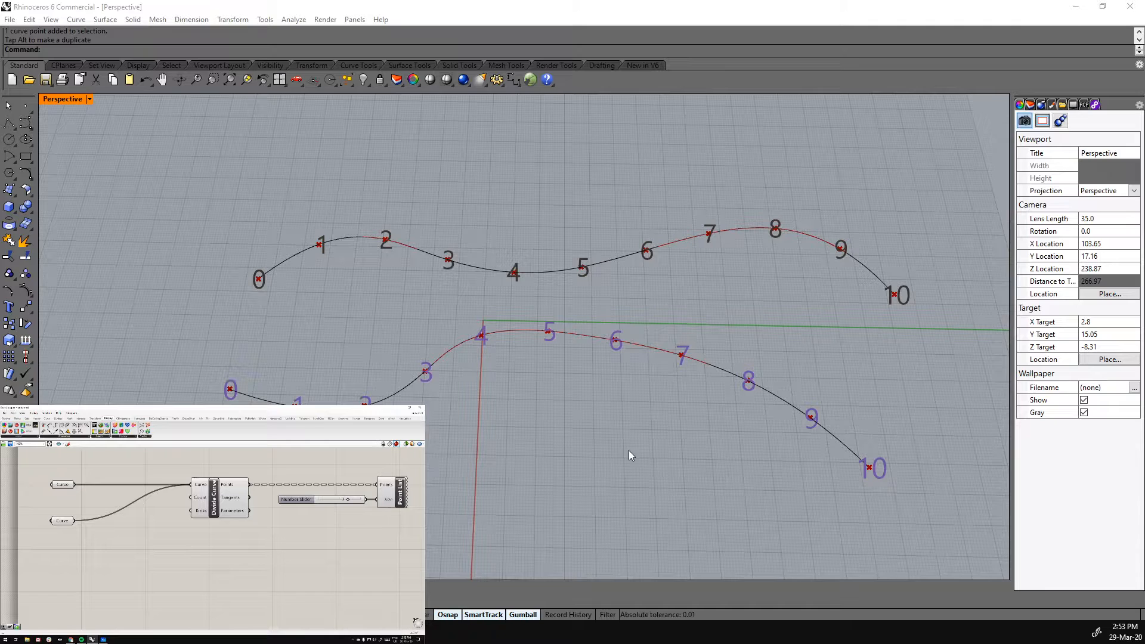
Turn off the preview of the Divide Curve component so only the point numbers are displayed
right_drag(467, 423, 478, 397)
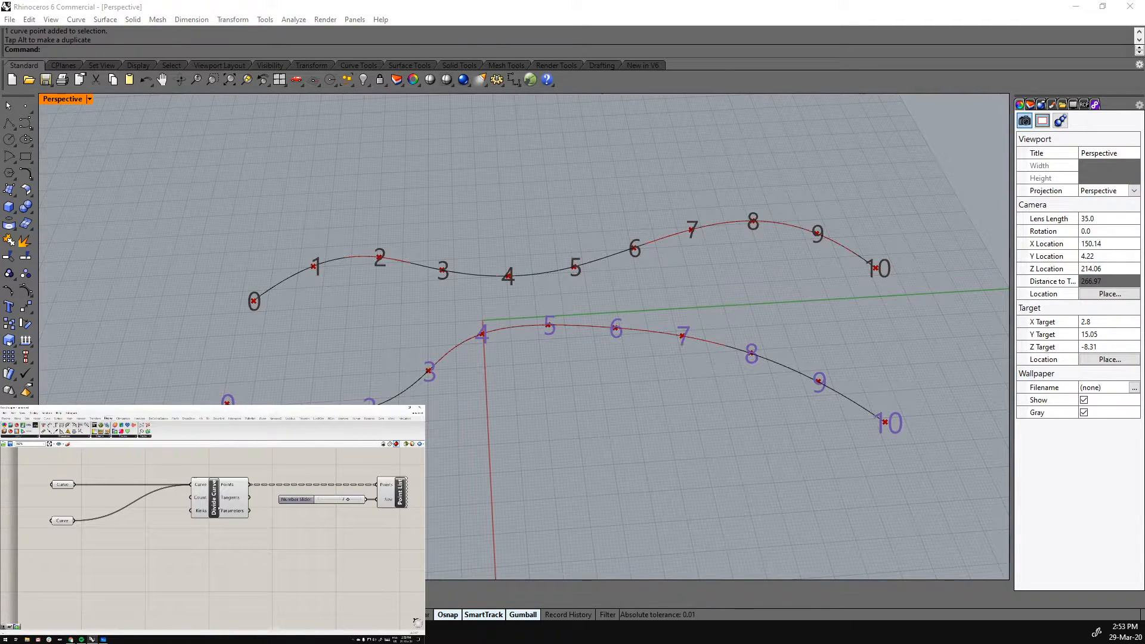
click(219, 508)
middle_click(218, 507)
click(233, 492)
click(179, 536)
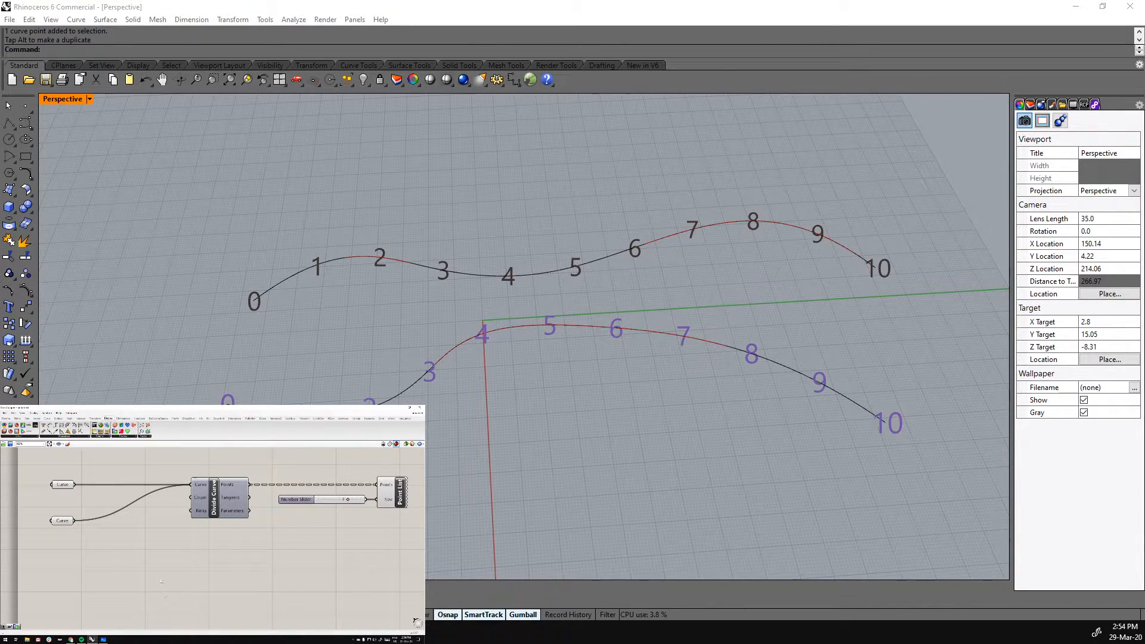
Sketch two wavy freehand curves, one above the other, on the empty canvas below the components
right_drag(208, 574, 189, 554)
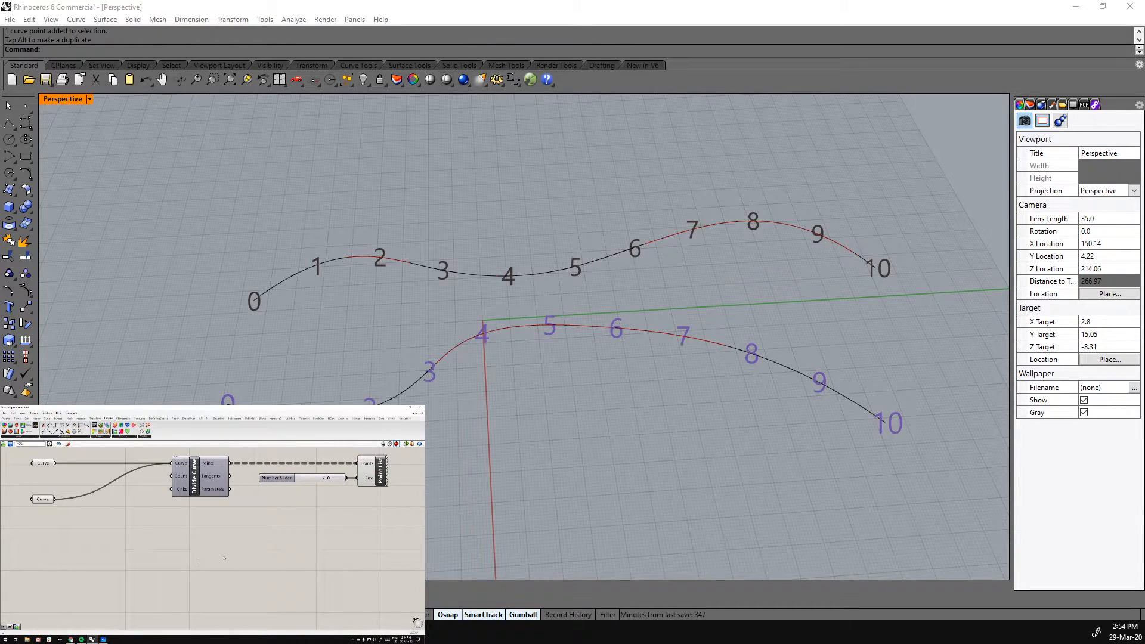
right_drag(197, 572, 192, 558)
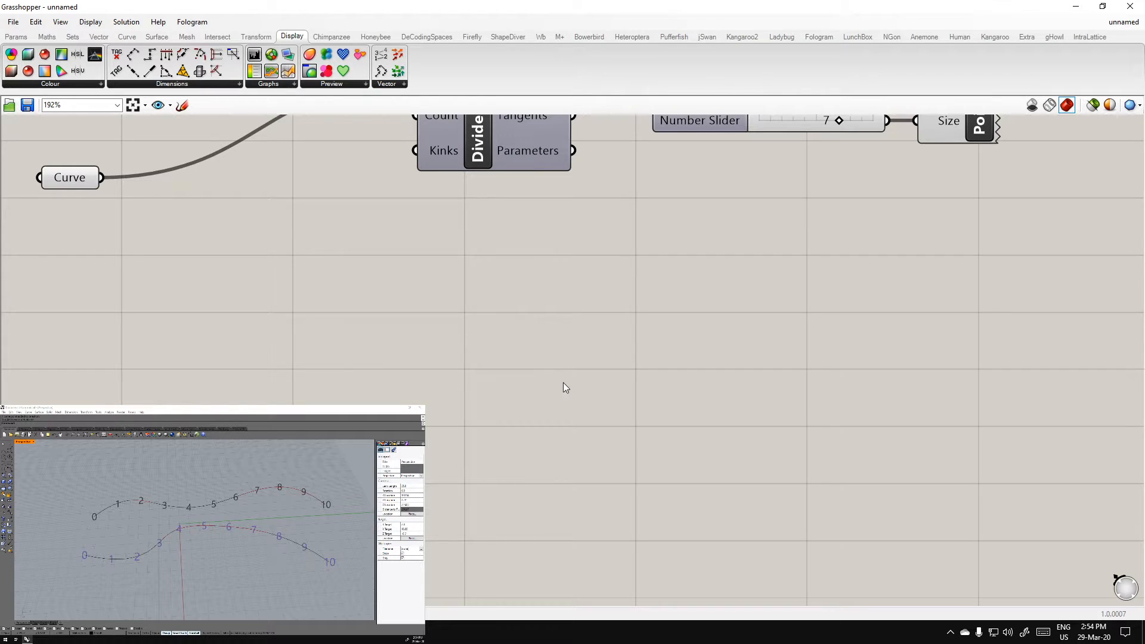
click(183, 107)
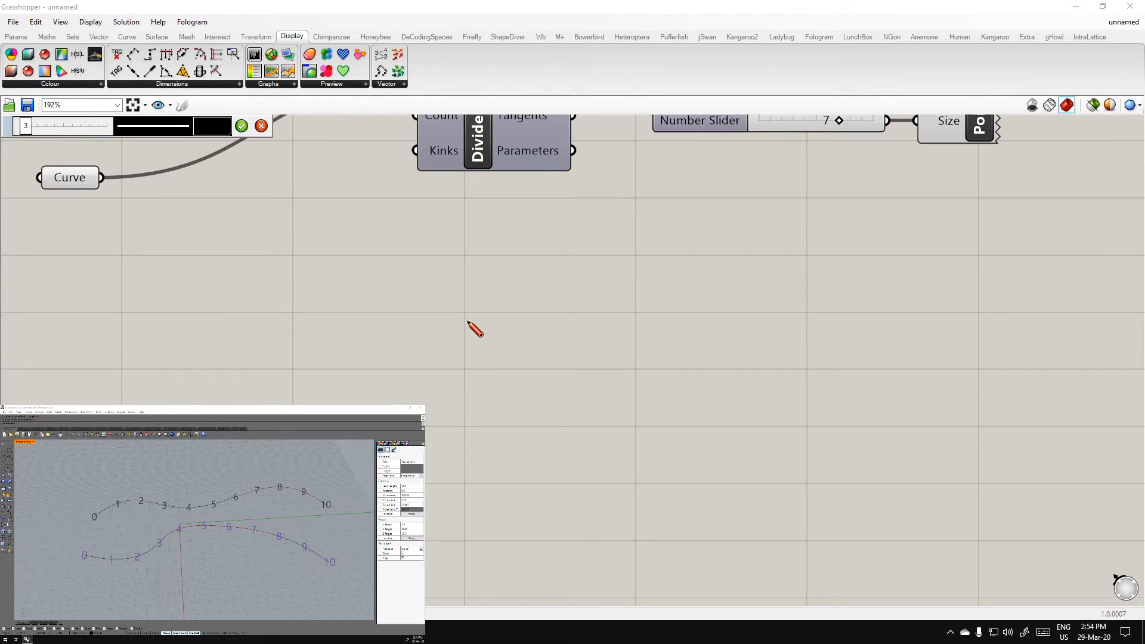
mouse_move(240, 315)
mouse_down()
mouse_move(459, 327)
mouse_move(662, 305)
mouse_up()
drag(425, 483, 648, 493)
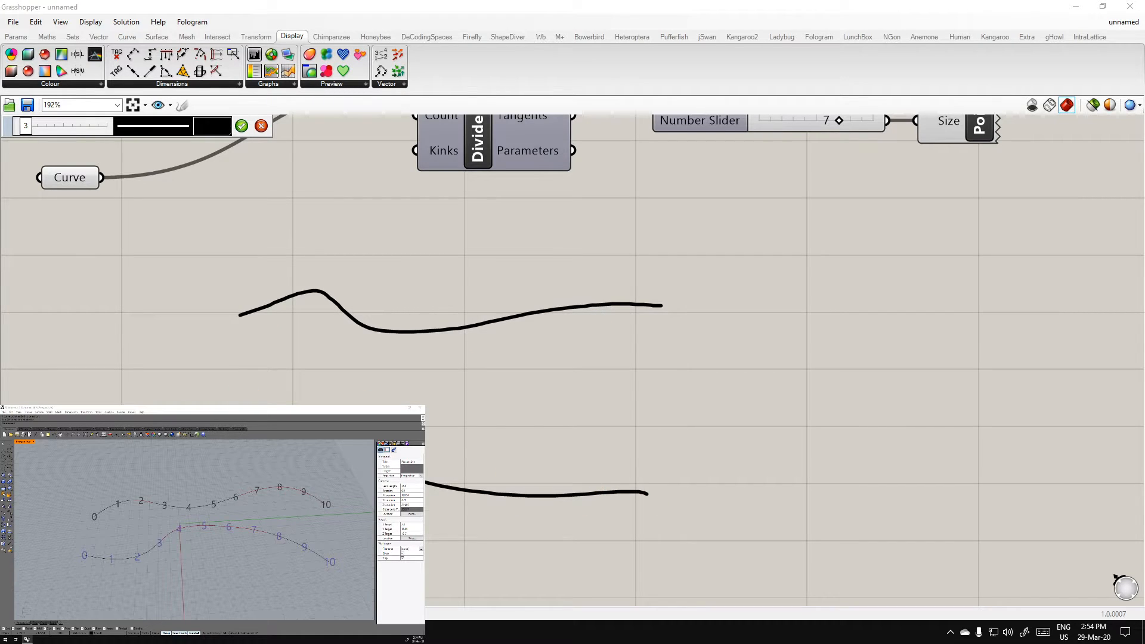
Sketch seven roughly vertical lines linking the upper curve to the lower one, and accept the sketch
drag(260, 308, 278, 406)
drag(315, 292, 317, 404)
drag(383, 332, 376, 405)
drag(441, 332, 427, 445)
drag(494, 321, 497, 493)
drag(550, 311, 559, 494)
mouse_move(634, 308)
mouse_down()
mouse_move(606, 451)
mouse_move(586, 472)
mouse_up()
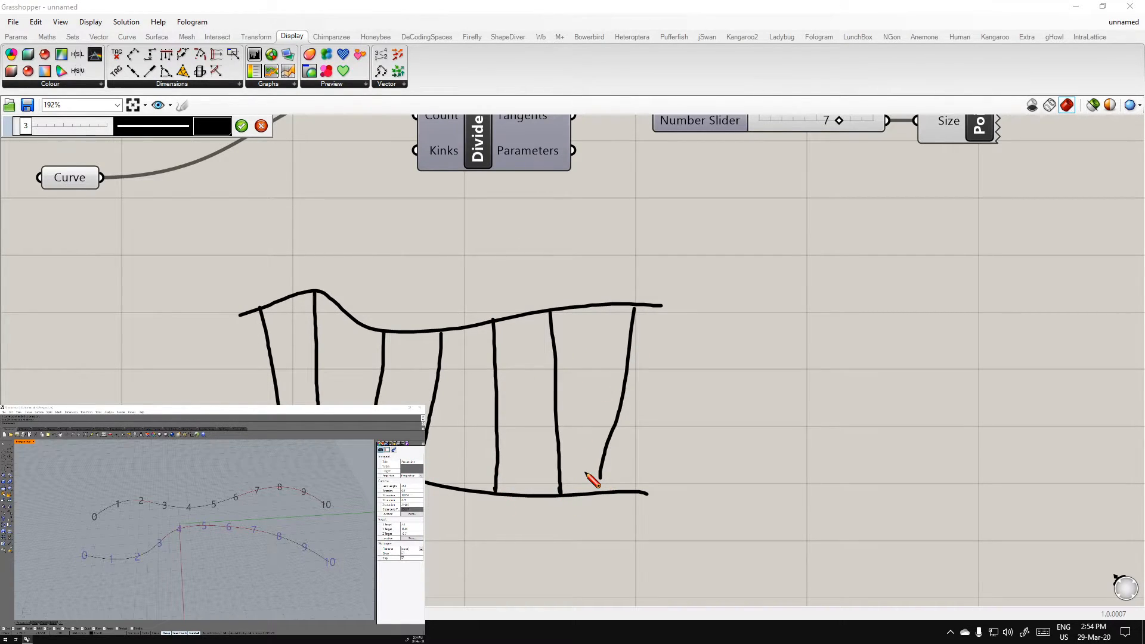
click(242, 126)
Add a Line component and place it beyond the Divide Curve, below the number slider and Point List
right_drag(437, 264, 579, 390)
scroll(584, 390, down, 1)
right_drag(786, 357, 661, 281)
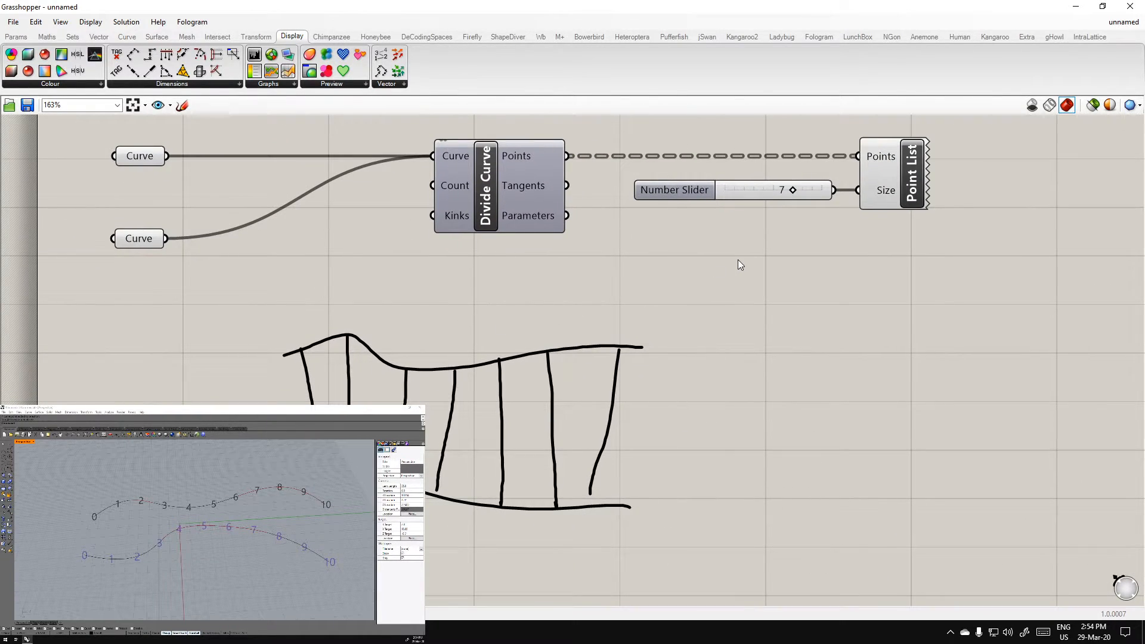
double_click(811, 325)
text(line)
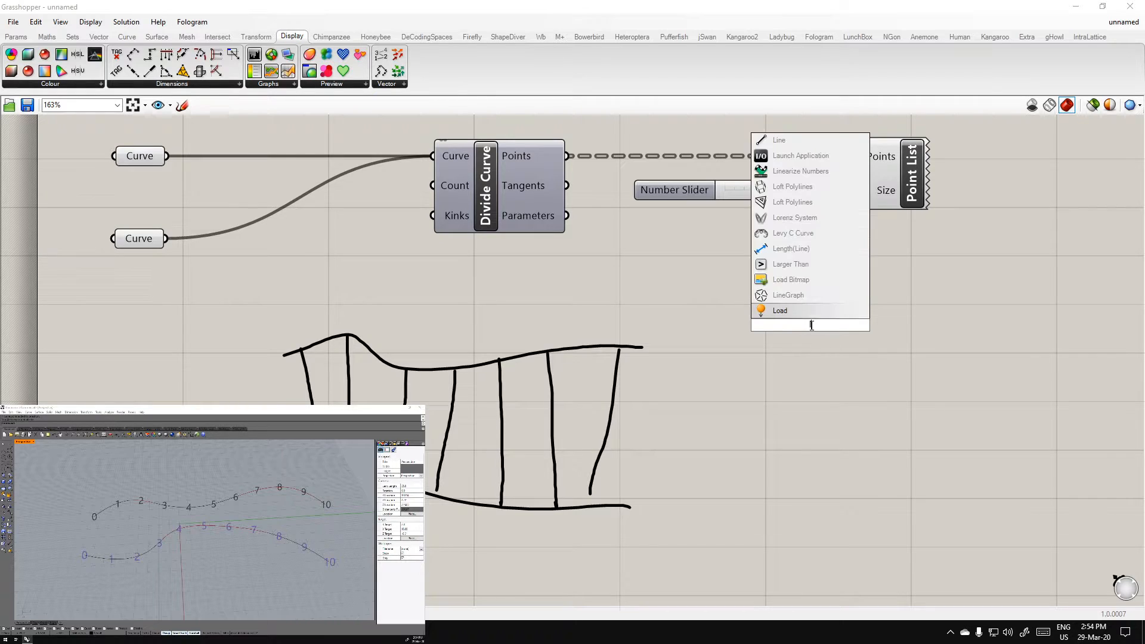
click(797, 295)
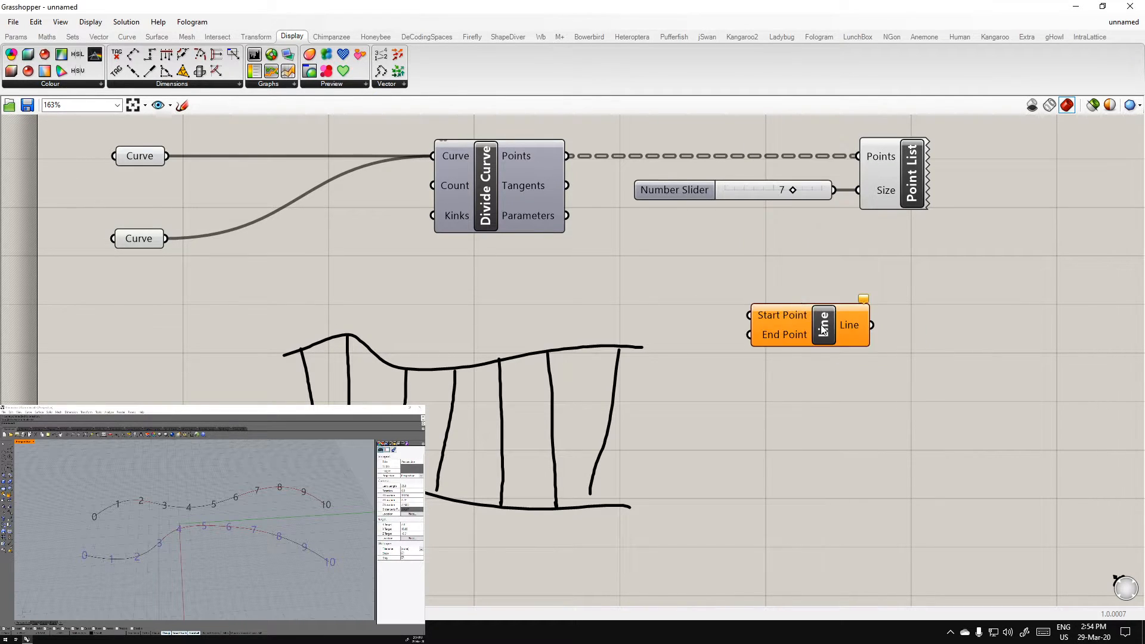
drag(799, 325, 726, 256)
right_drag(818, 368, 763, 390)
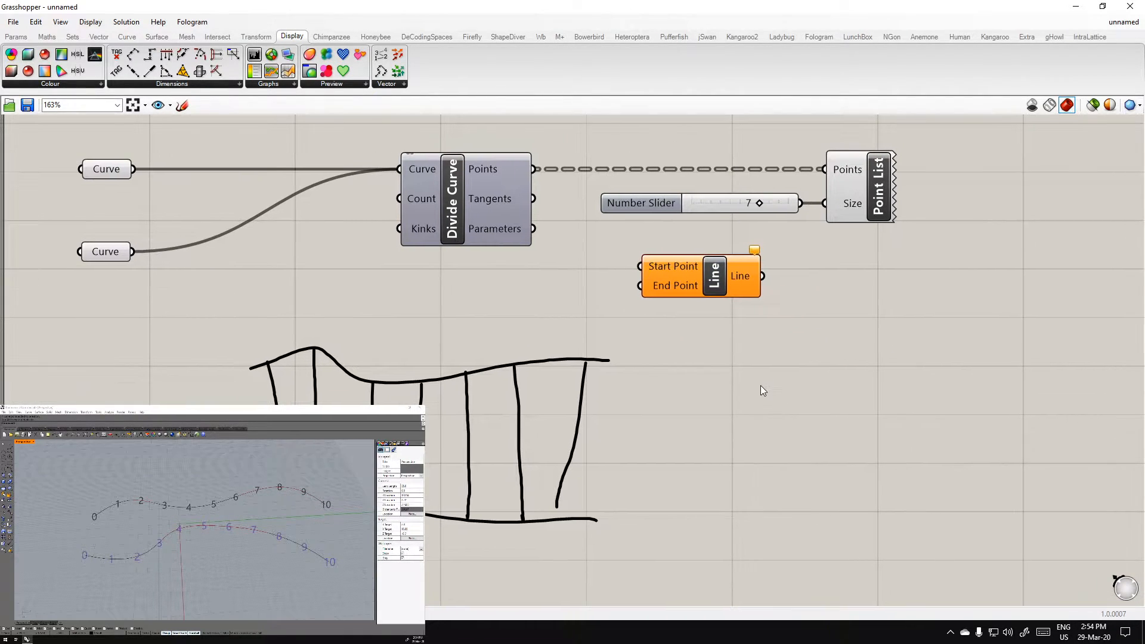
drag(706, 293, 802, 313)
click(634, 315)
click(785, 373)
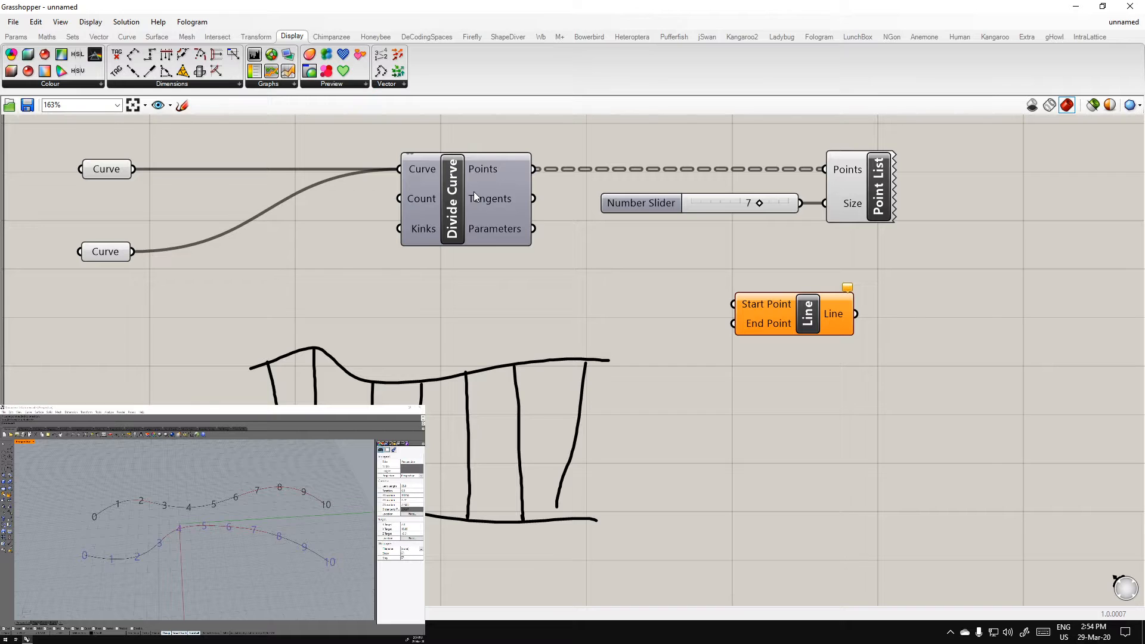
Move the Divide Curve, number slider and Point List together upward to free space beside the Curve parameters
drag(928, 234, 390, 156)
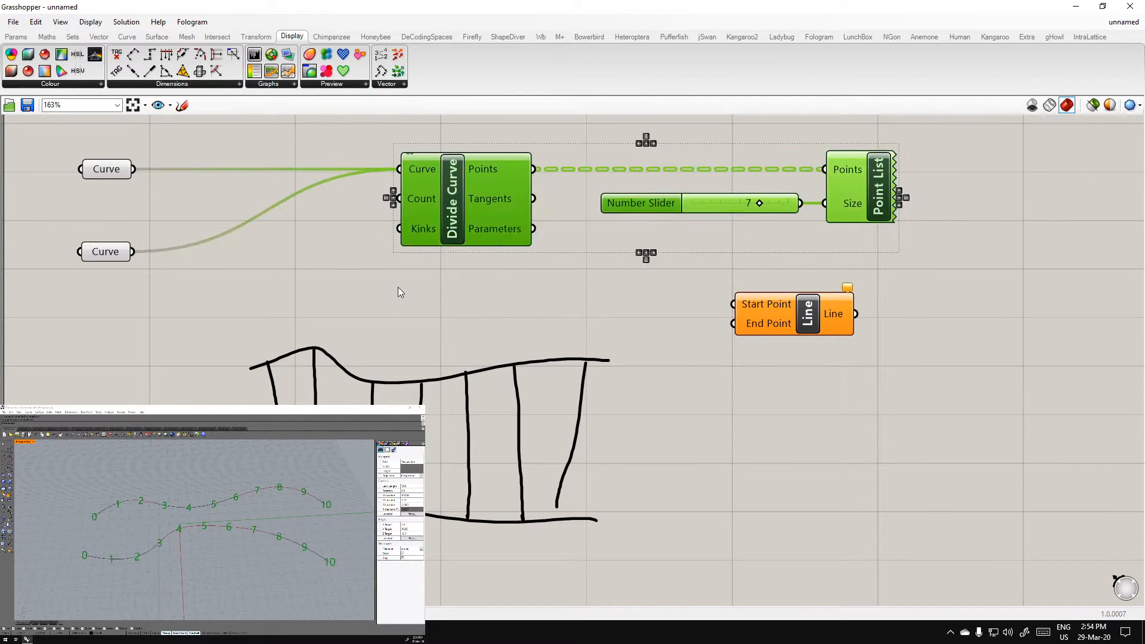
right_drag(398, 285, 519, 361)
drag(562, 297, 604, 338)
Duplicate the Divide Curve component below the original and disconnect the lower Curve parameter from the copy
click(608, 188)
key(ctrl+c)
key(ctrl+v)
click(588, 263)
right_drag(544, 278, 532, 198)
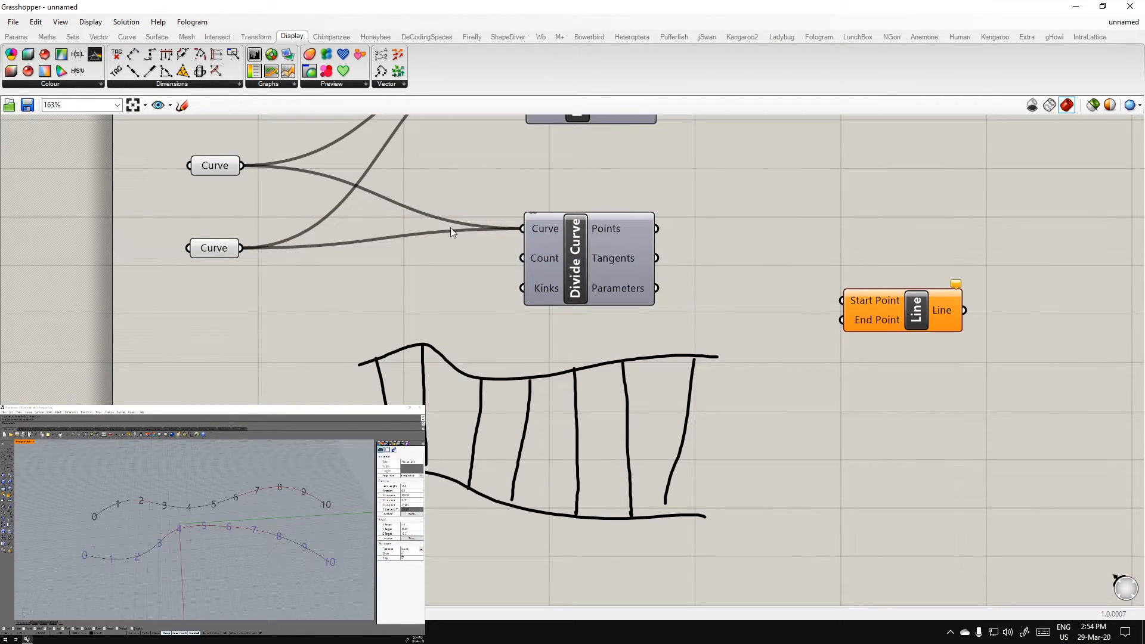
ctrl+drag(241, 248, 522, 228)
drag(595, 236, 617, 297)
Duplicate the new Divide Curve and replace the second copy's Curve input with the lower Curve parameter
key(ctrl+c)
key(ctrl+v)
click(726, 263)
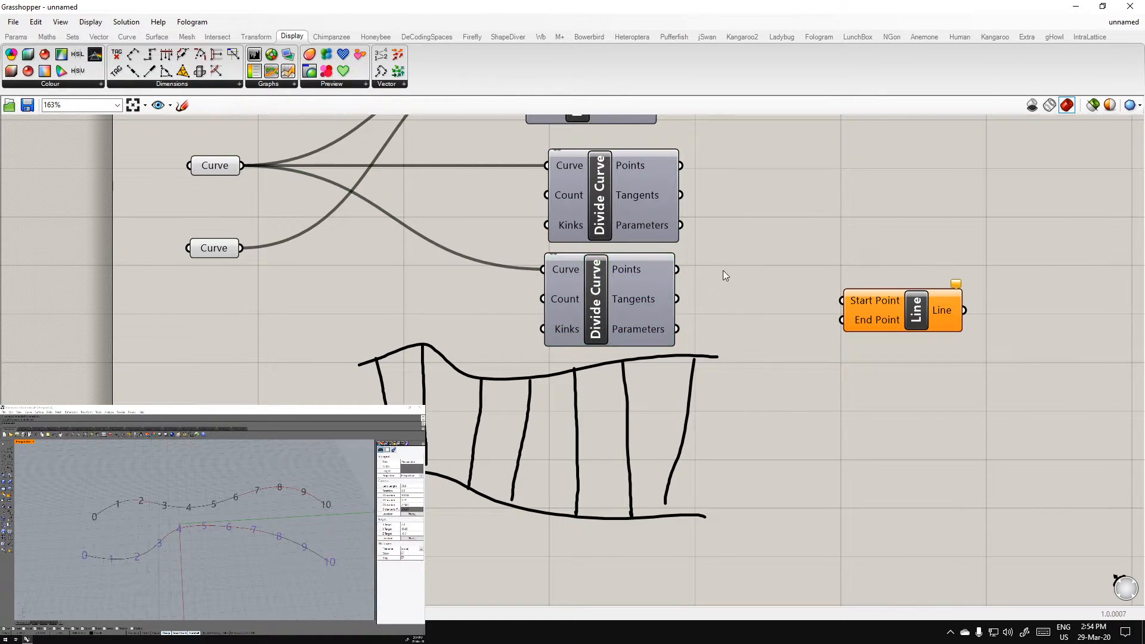
right_drag(238, 287, 177, 243)
drag(236, 212, 482, 225)
right_drag(653, 187, 647, 223)
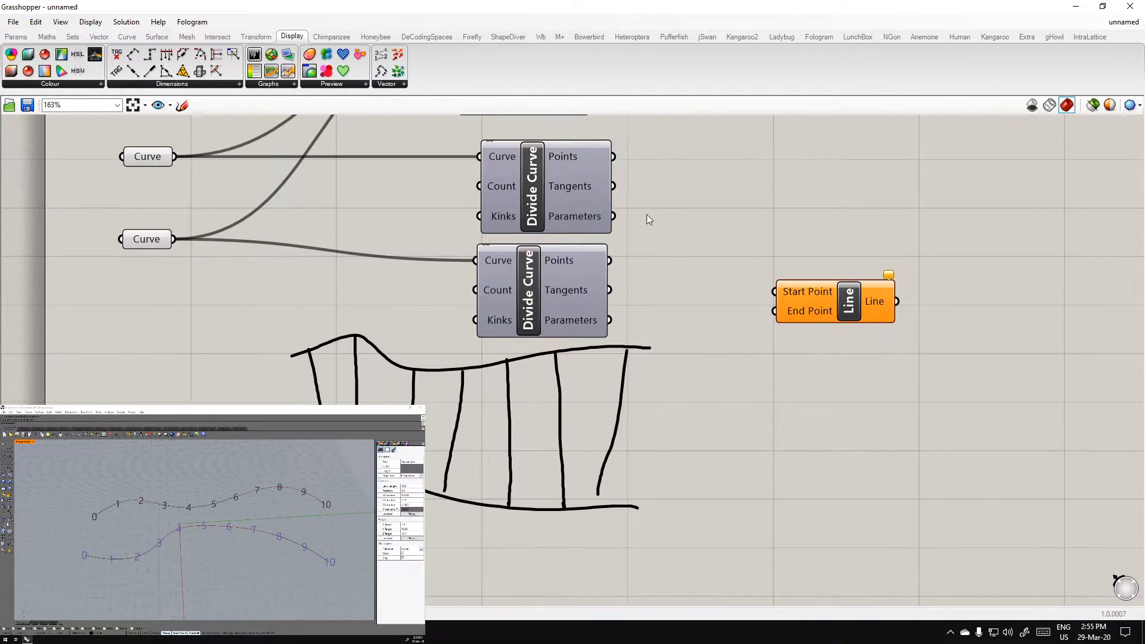
Align the two copied Divide Curve components vertically and turn on their preview
click(559, 222)
click(562, 272)
drag(565, 207, 561, 207)
click(565, 271)
click(610, 280)
click(552, 194)
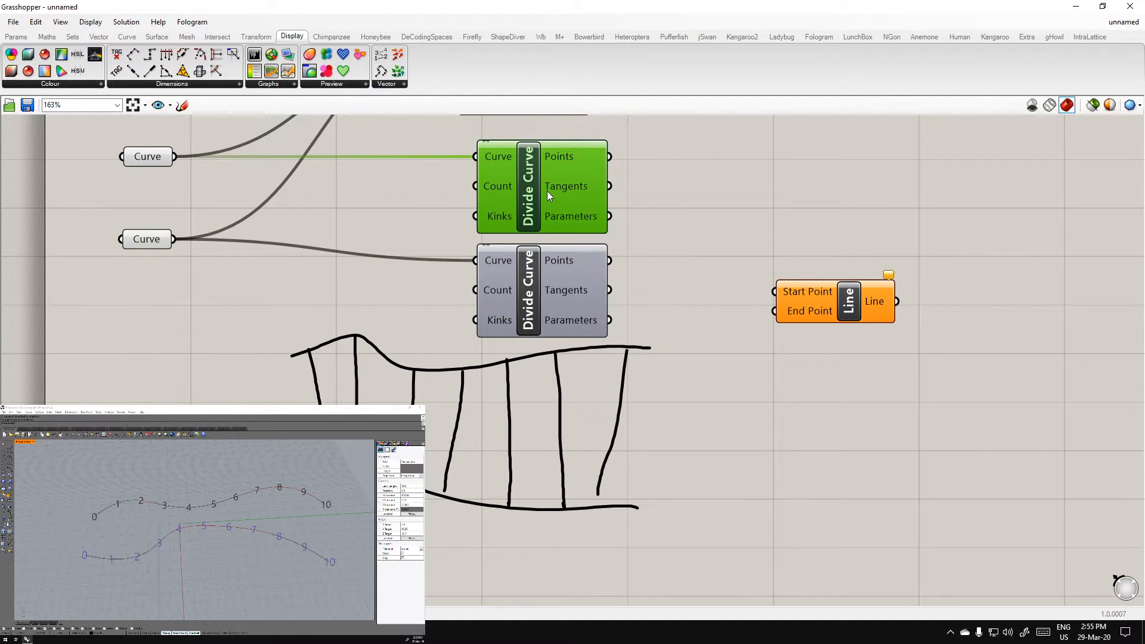
drag(636, 287, 518, 207)
middle_click(517, 207)
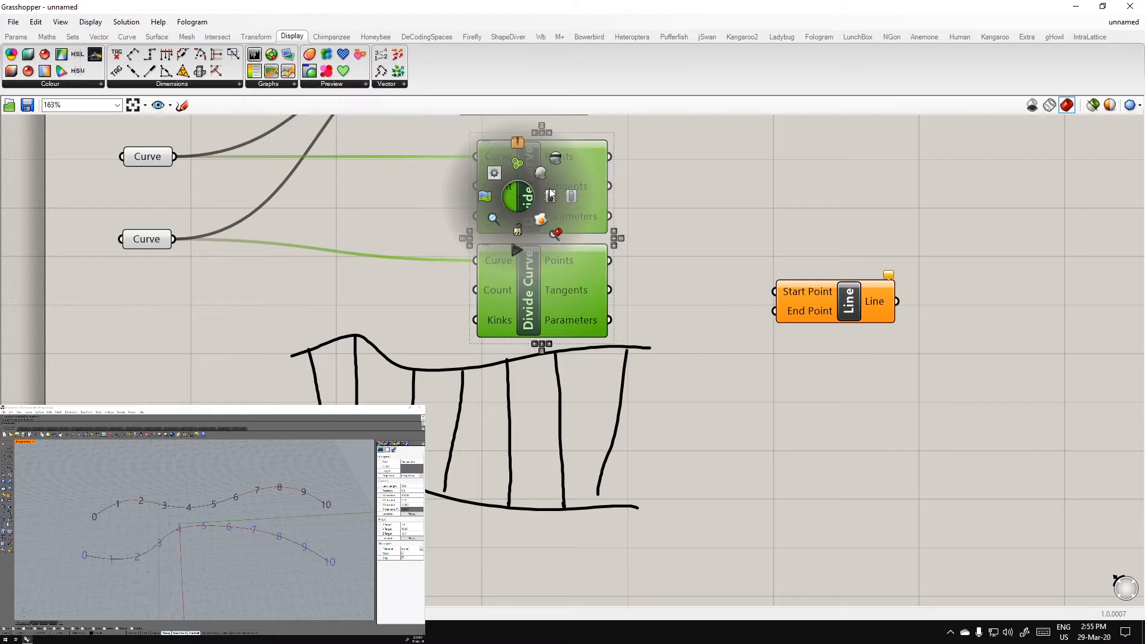
click(538, 167)
Connect the upper Divide Curve copy's Points to the Line's Start Point and the lower copy's Points to its End Point
mouse_move(565, 157)
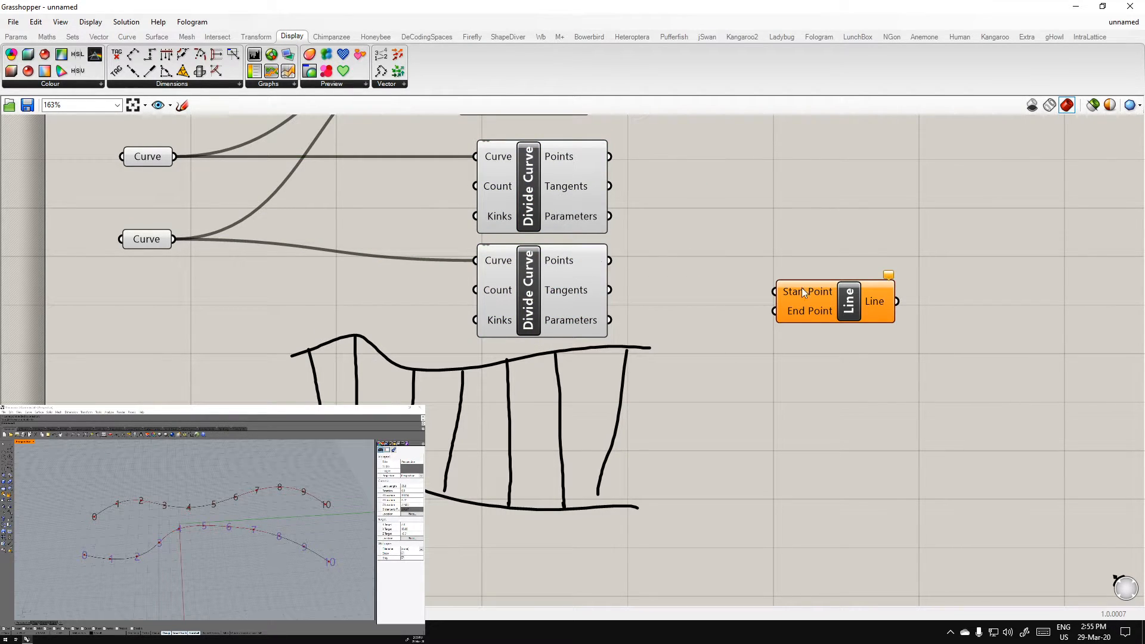
drag(828, 303, 819, 247)
click(156, 159)
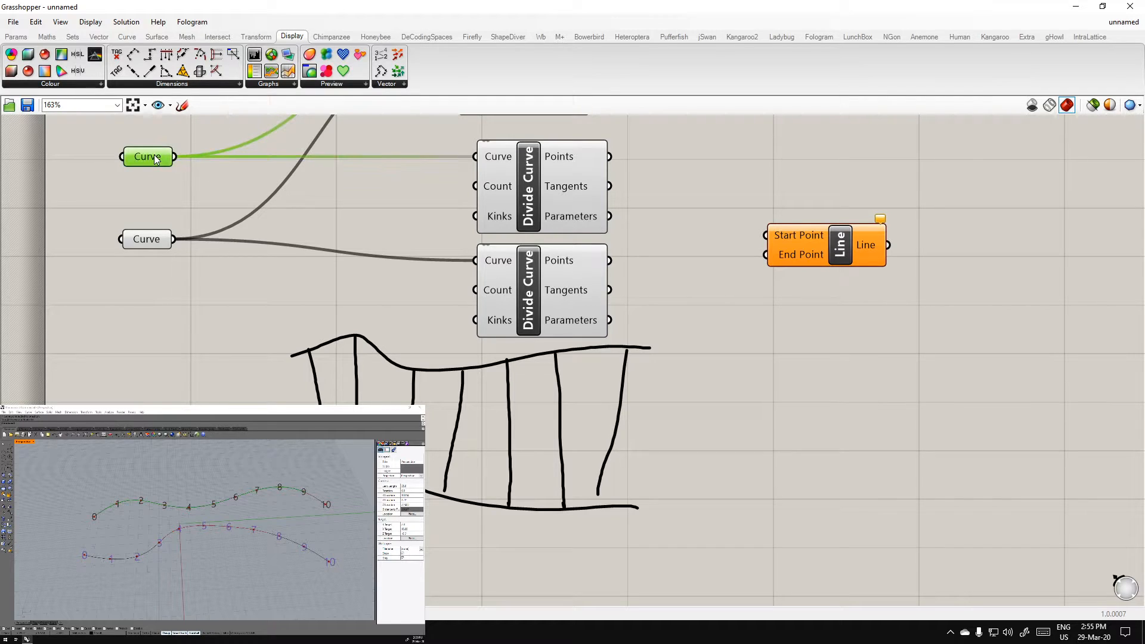
drag(609, 156, 766, 235)
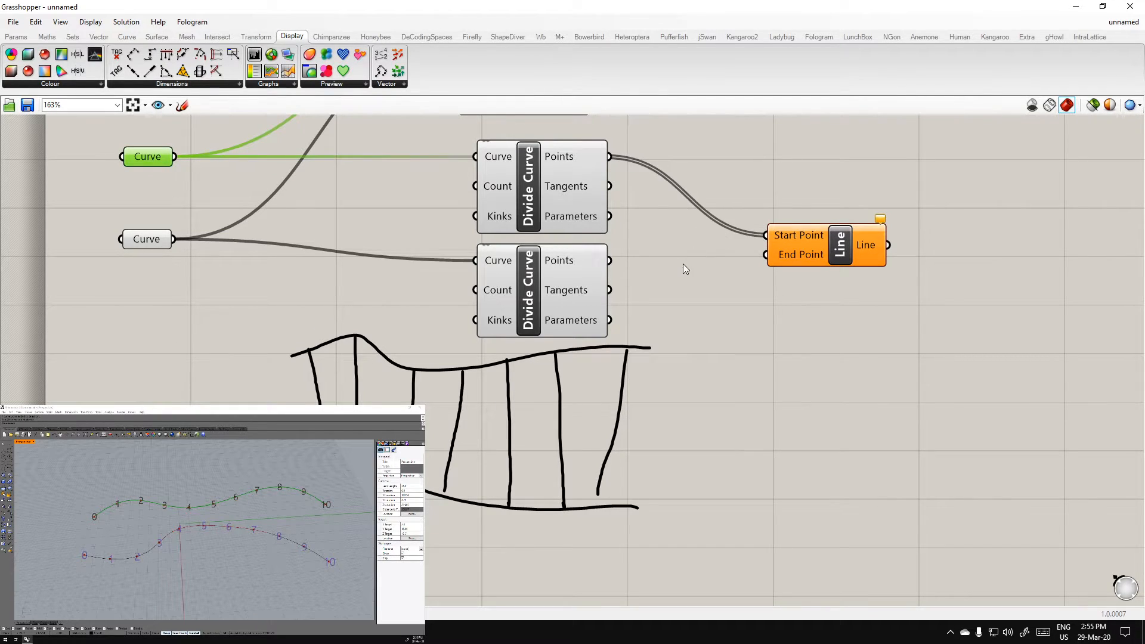
click(685, 266)
click(560, 164)
click(569, 272)
drag(609, 260, 766, 254)
Reposition the Line component level with the middle of the two Divide Curves and move the sketch to the right beneath it
drag(834, 263, 828, 220)
click(834, 340)
click(841, 323)
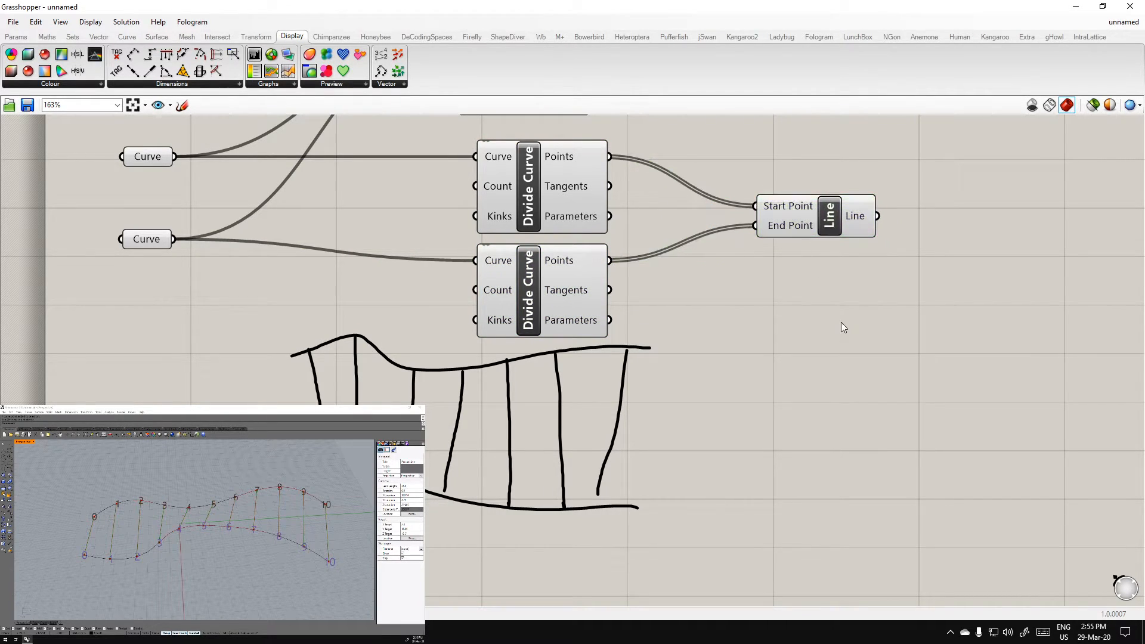
drag(470, 373, 752, 389)
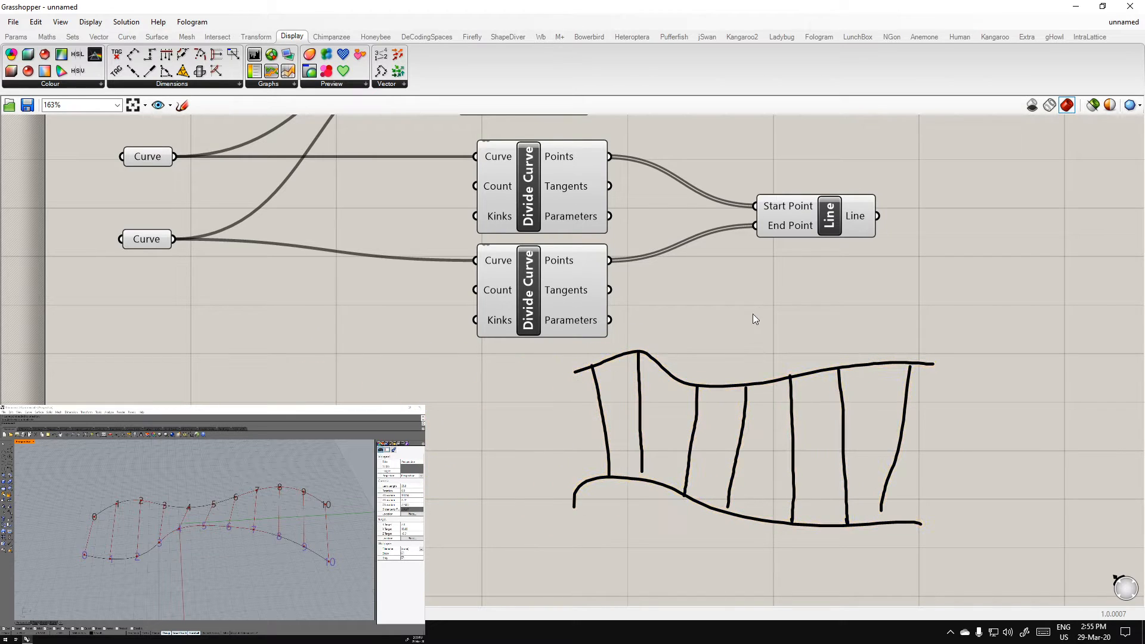
scroll(700, 319, up, 2)
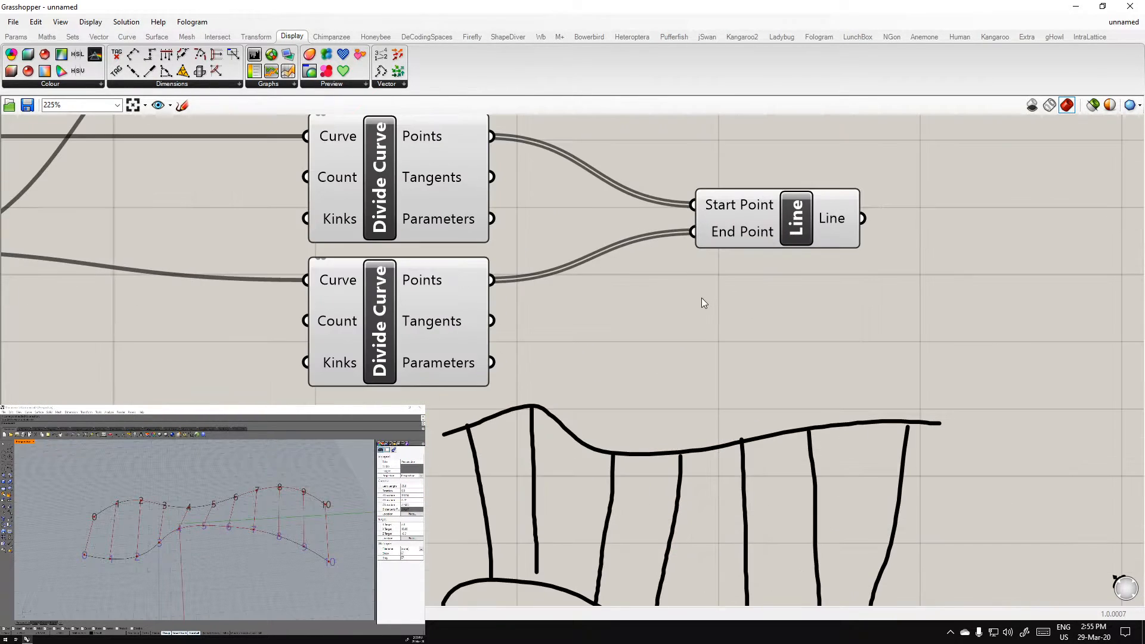
Inspect the Points output data of the two Divide Curve components feeding the Line
click(435, 206)
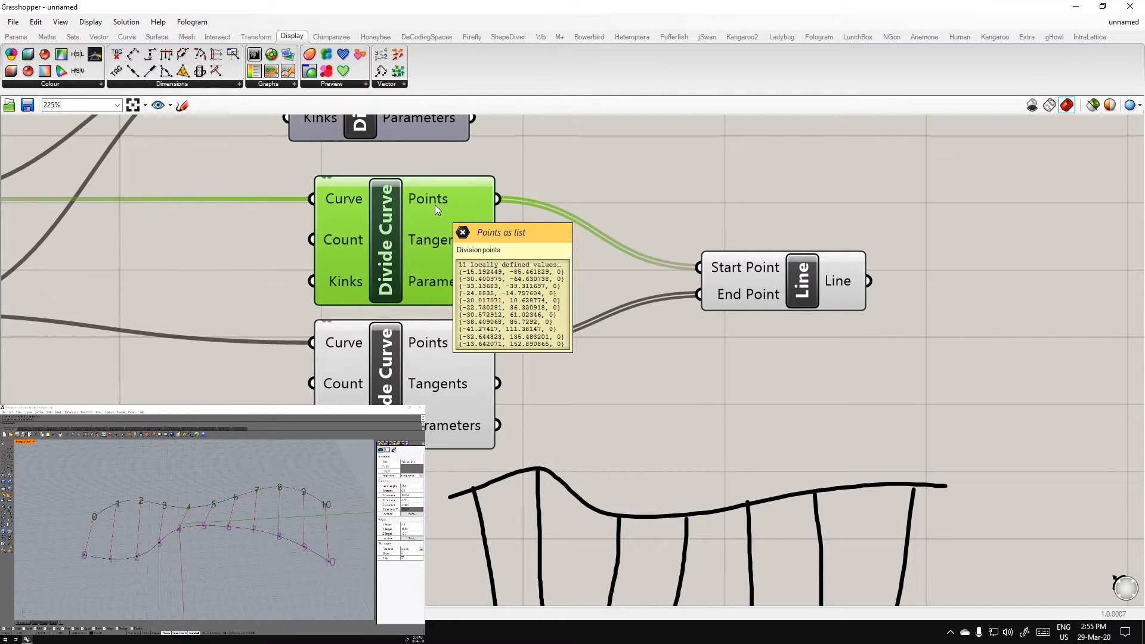
mouse_move(439, 352)
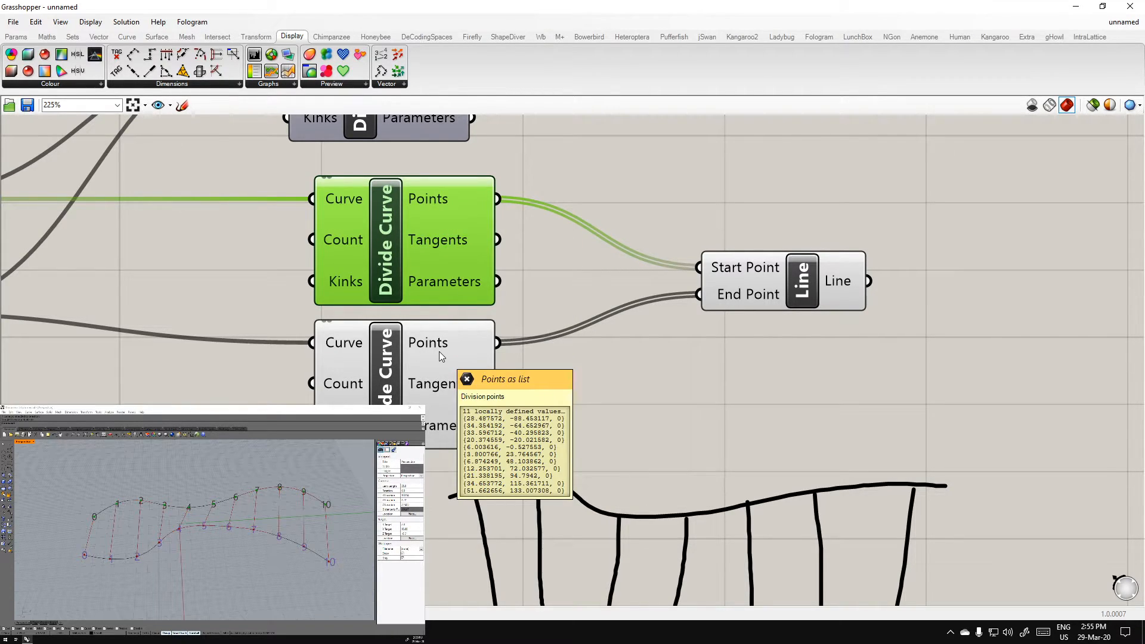
click(709, 419)
right_drag(710, 419, 659, 396)
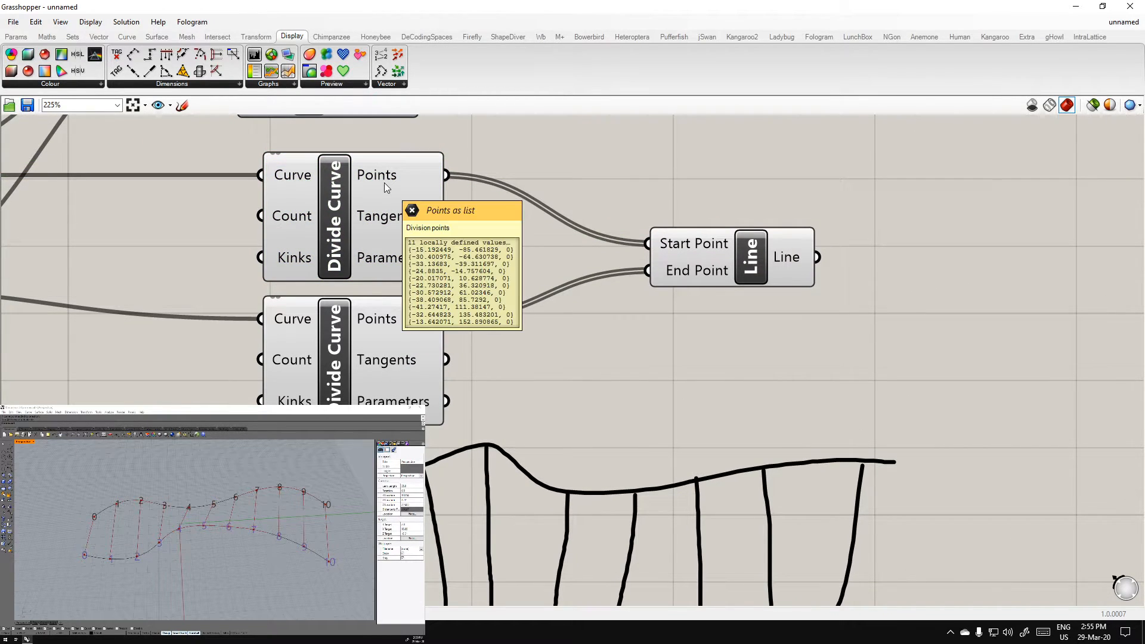
mouse_move(378, 321)
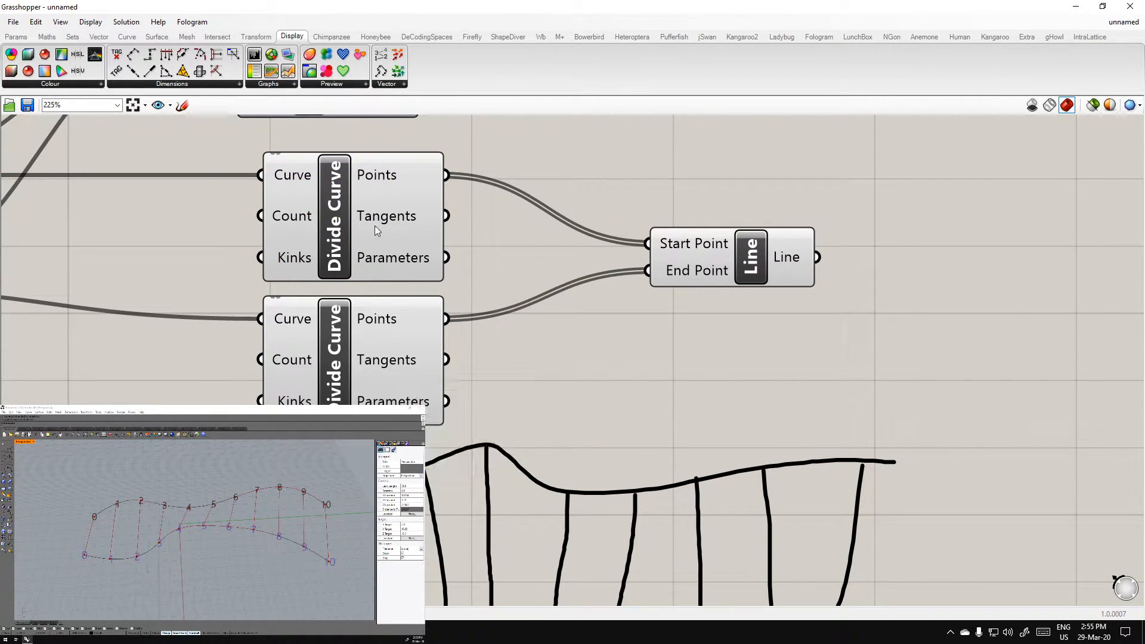
double_click(618, 409)
text(division)
key(Return)
key(Delete)
Add a Panel, connect the upper Divide Curve copy's Points output to it, and place it above the Line component
double_click(604, 383)
text(panel)
key(Return)
drag(447, 175, 491, 375)
drag(549, 400, 836, 184)
Duplicate the Panel below the Line component and feed it from the lower Divide Curve copy's Points instead
alt+drag(900, 169, 891, 374)
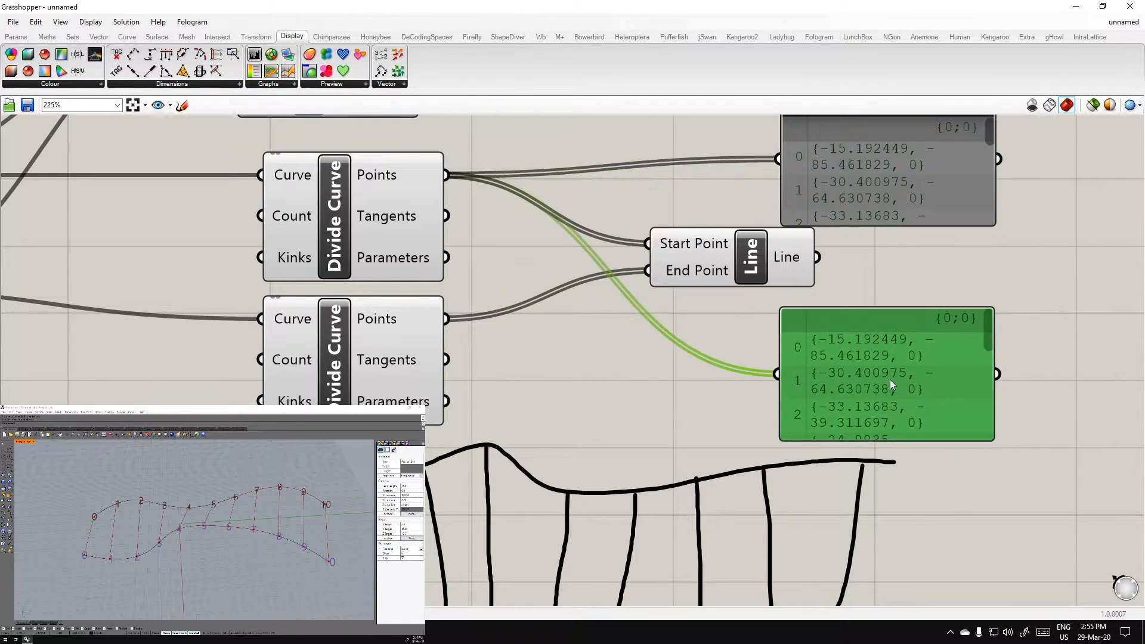
drag(446, 319, 775, 393)
right_drag(817, 393, 742, 403)
drag(763, 222, 778, 213)
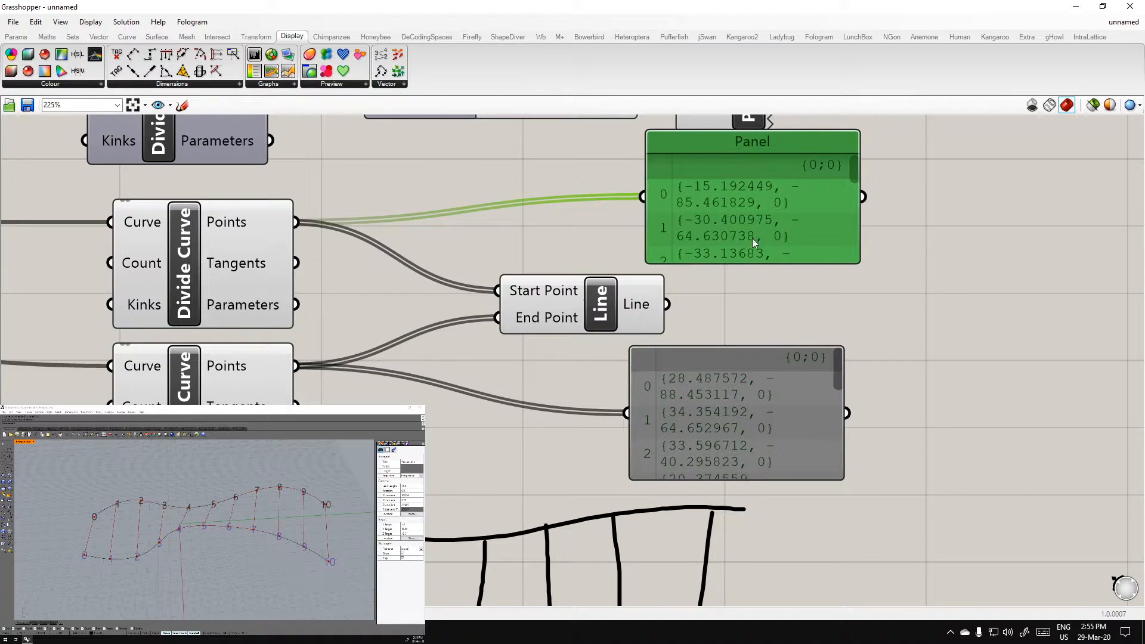
Add a third Panel, connect the Line output to it, and place it beyond the two point panels
double_click(901, 309)
text(pan)
key(Return)
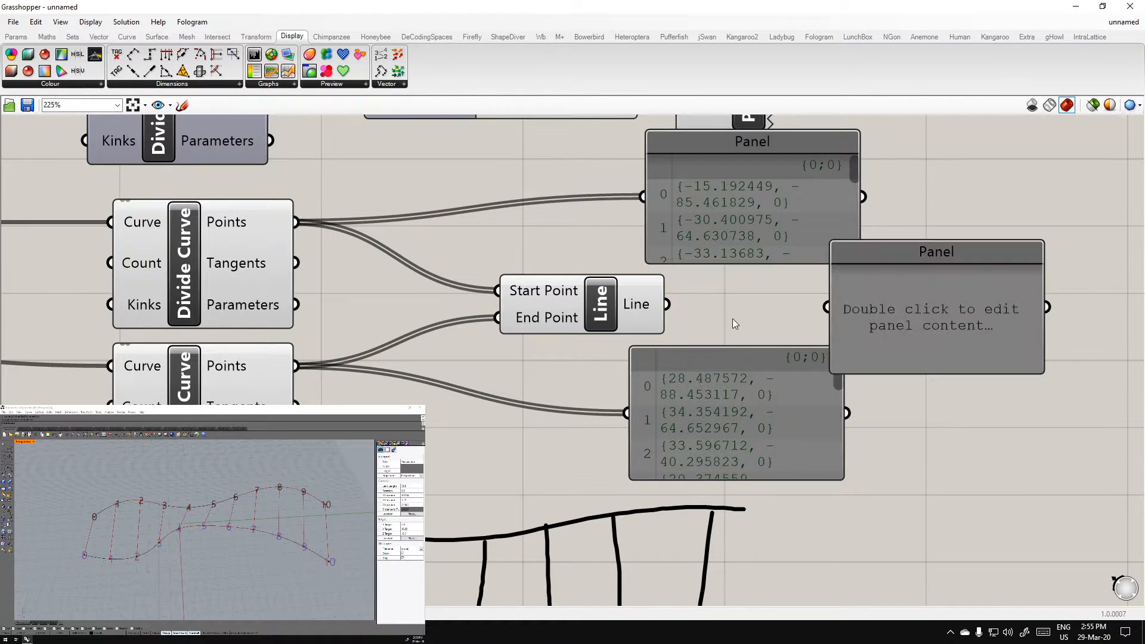
drag(671, 305, 827, 309)
drag(887, 328, 983, 326)
click(994, 451)
right_drag(1046, 434, 886, 444)
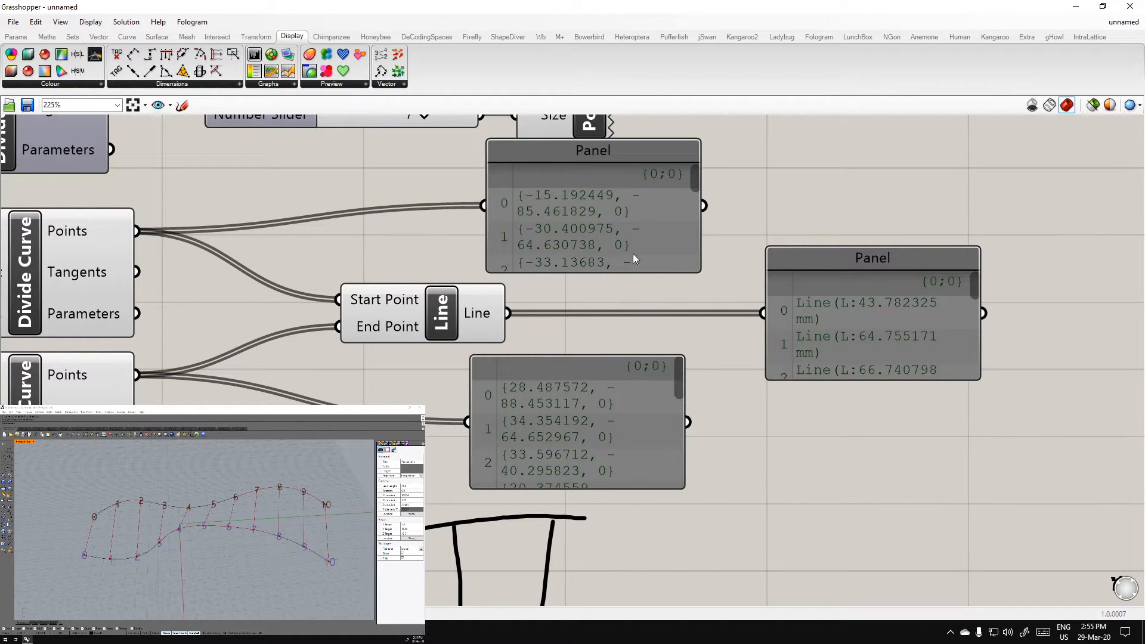
Extend the upper point Panel downward and shift it clear of the Line component
drag(624, 269, 622, 294)
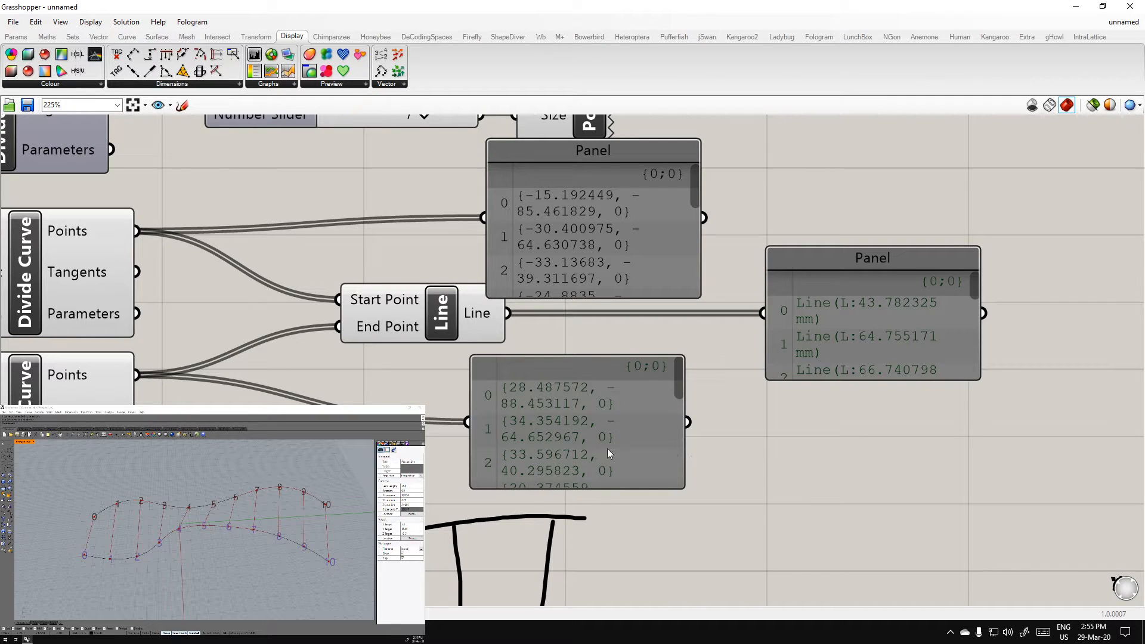
click(662, 425)
click(773, 479)
scroll(773, 469, down, 1)
click(643, 277)
drag(665, 264, 663, 264)
right_drag(575, 285, 647, 387)
Move the original Divide Curve, number slider and Point List together farther up, clear of the panels
drag(773, 242, 174, 210)
shift+drag(438, 273, 444, 175)
click(451, 259)
right_drag(450, 259, 456, 123)
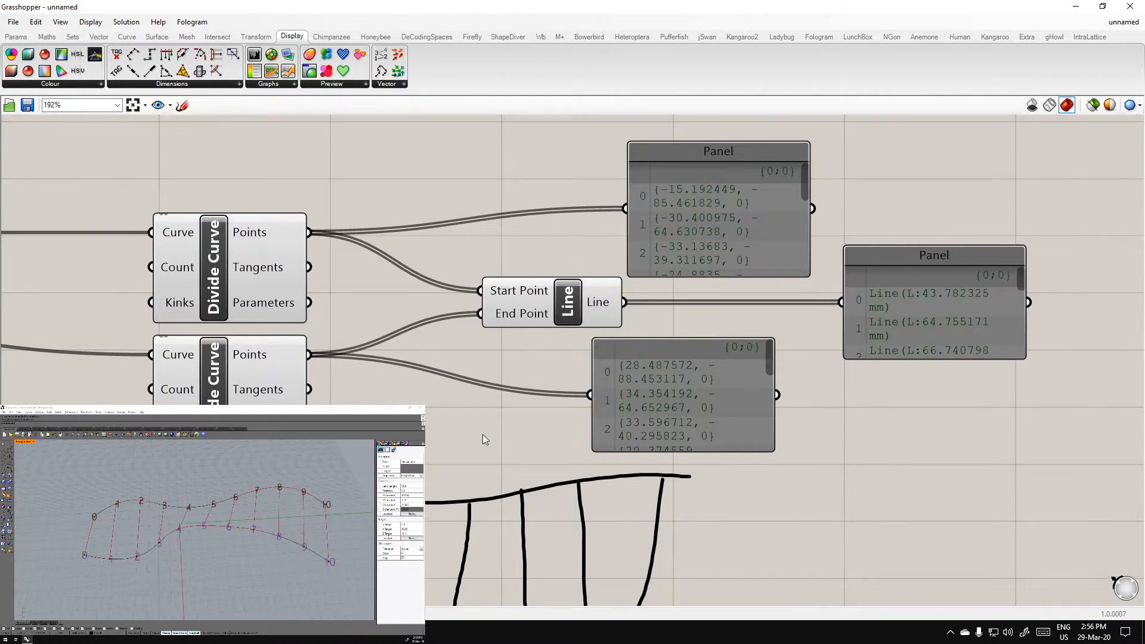
Sketch two wavy curves, one above the other, on the empty canvas beside the existing curve sketch
right_drag(482, 435, 487, 339)
mouse_move(813, 449)
right_down()
mouse_move(582, 434)
mouse_move(469, 405)
right_up()
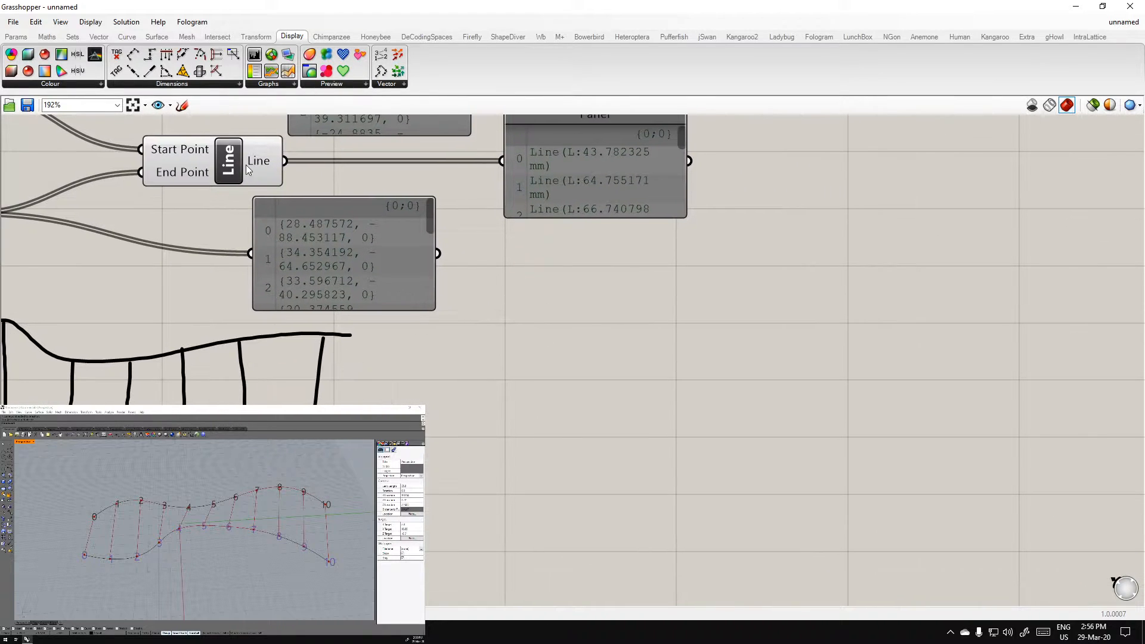
click(182, 105)
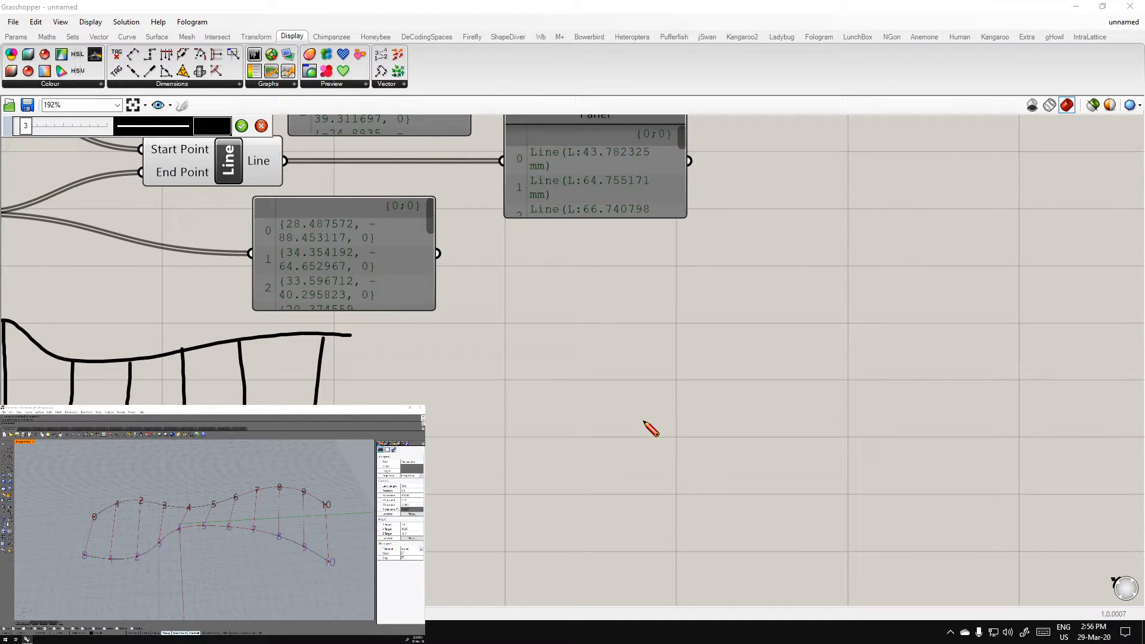
drag(498, 345, 910, 347)
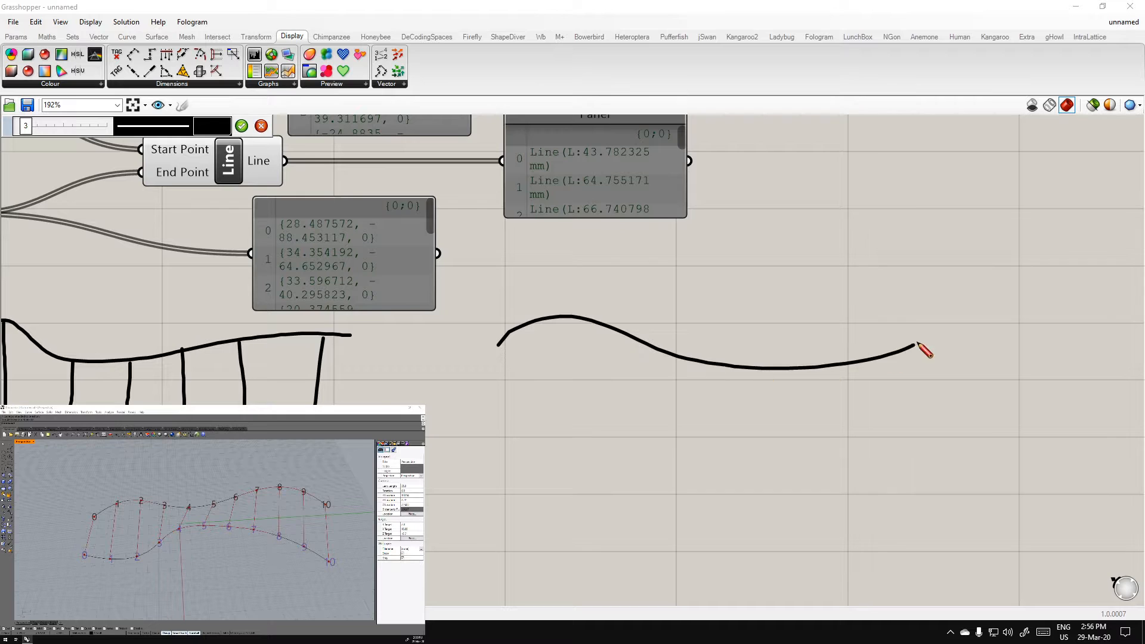
mouse_move(500, 550)
mouse_down()
mouse_move(802, 565)
mouse_move(969, 554)
mouse_up()
Sketch a fan of lines from one point near the new upper curve's start to several points along the lower curve
drag(536, 325, 535, 519)
drag(537, 325, 633, 528)
mouse_move(537, 324)
mouse_down()
mouse_move(609, 382)
mouse_move(743, 565)
mouse_up()
mouse_move(539, 328)
mouse_down()
mouse_move(866, 571)
mouse_move(583, 355)
mouse_move(941, 563)
mouse_up()
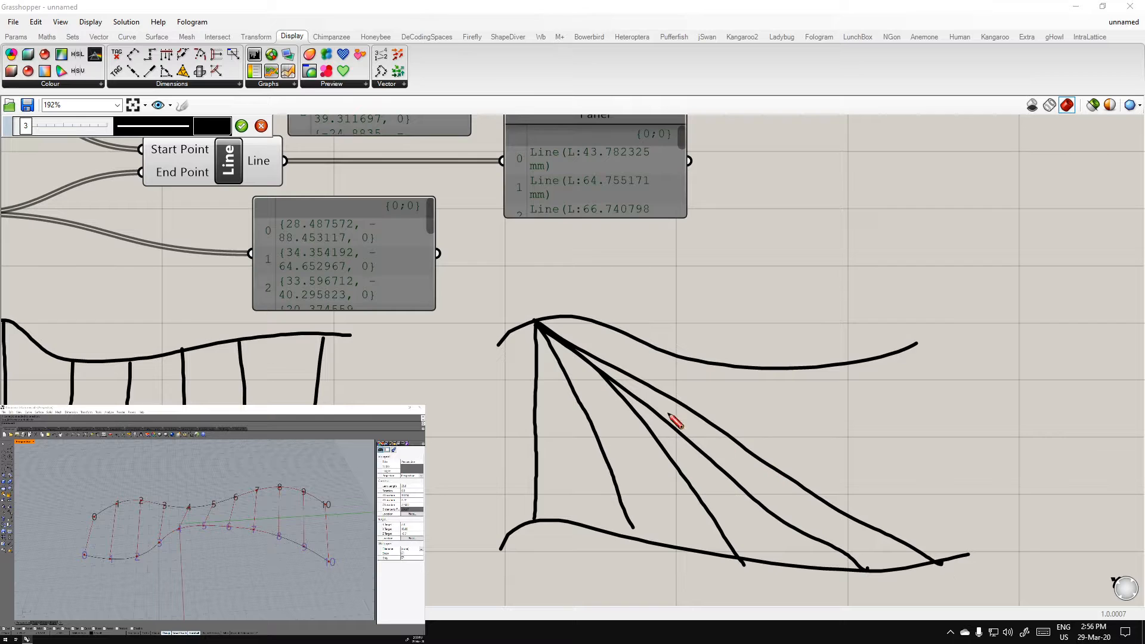
Sketch a second fan from the next point on the upper curve to the lower curve's points, and accept the sketch
mouse_move(609, 328)
mouse_down()
mouse_move(576, 450)
mouse_move(538, 529)
mouse_up()
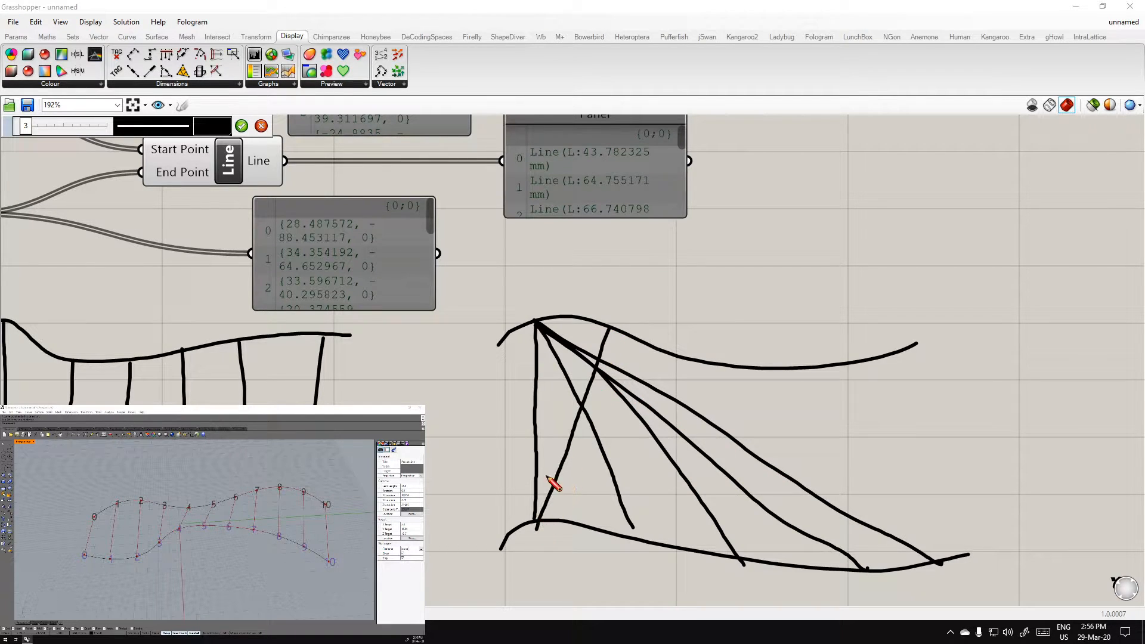
mouse_move(610, 329)
mouse_down()
mouse_move(623, 530)
mouse_move(630, 376)
mouse_move(727, 540)
mouse_up()
drag(776, 497, 838, 548)
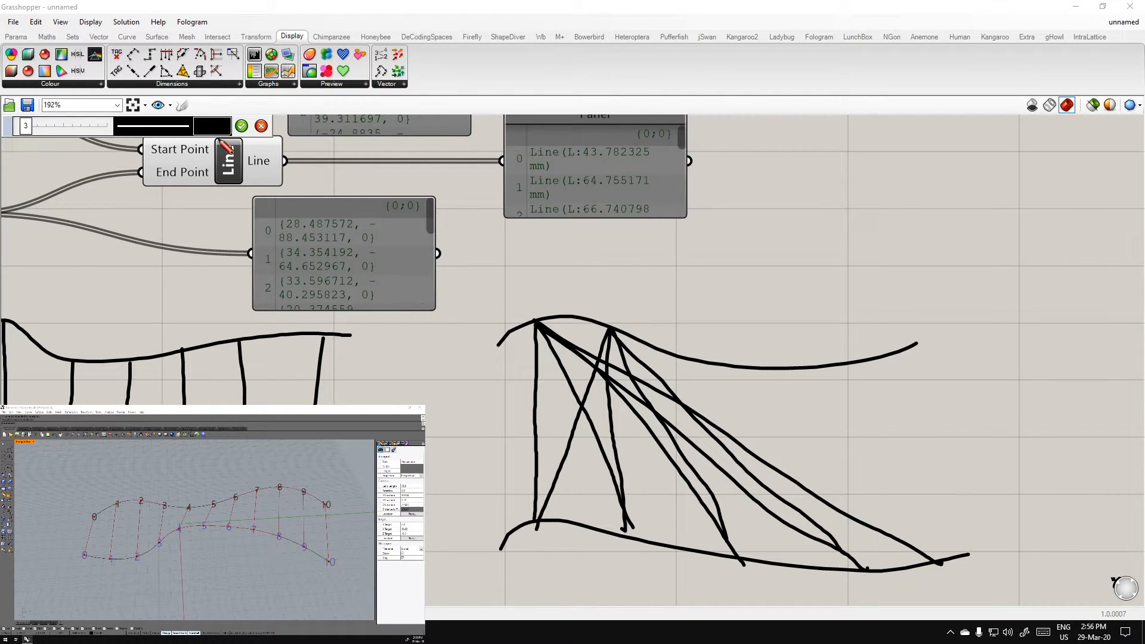
click(241, 125)
Try grafting the Points output of the upper Divide Curve, and undo the graft
right_drag(190, 296, 625, 376)
right_click(344, 174)
click(384, 251)
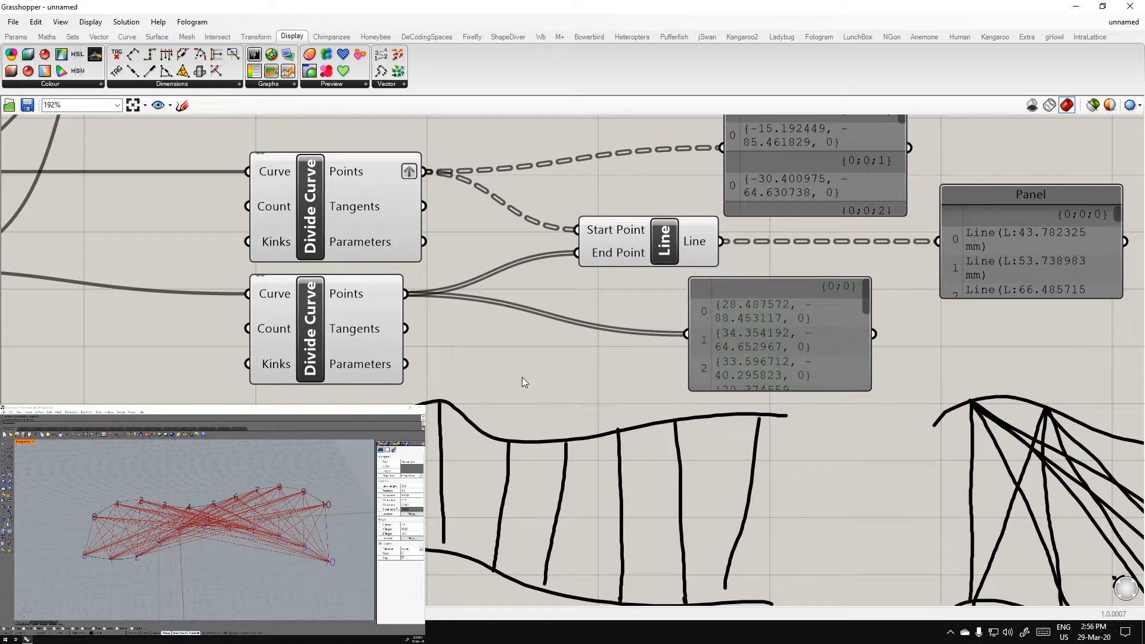
right_drag(542, 375, 373, 324)
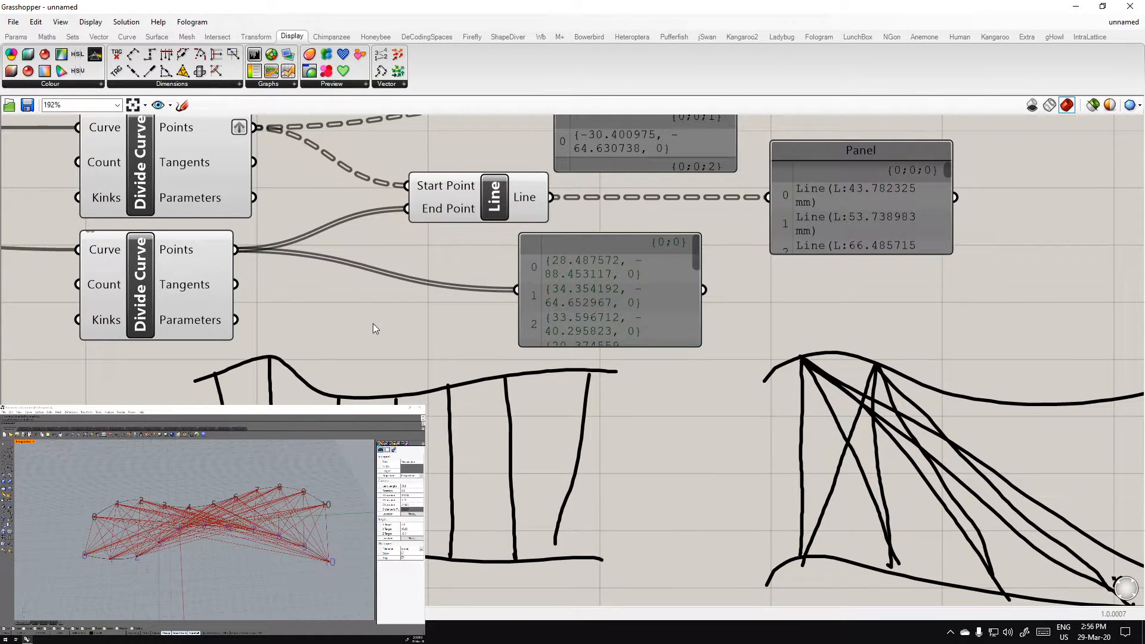
mouse_move(449, 357)
right_down()
mouse_move(542, 383)
mouse_move(381, 350)
mouse_move(439, 263)
right_up()
key(ctrl+z)
Switch to Microsoft Whiteboard and draw a column of five short horizontal strokes in an empty area as the first list
scroll(334, 341, down, 2)
right_drag(345, 450, 450, 343)
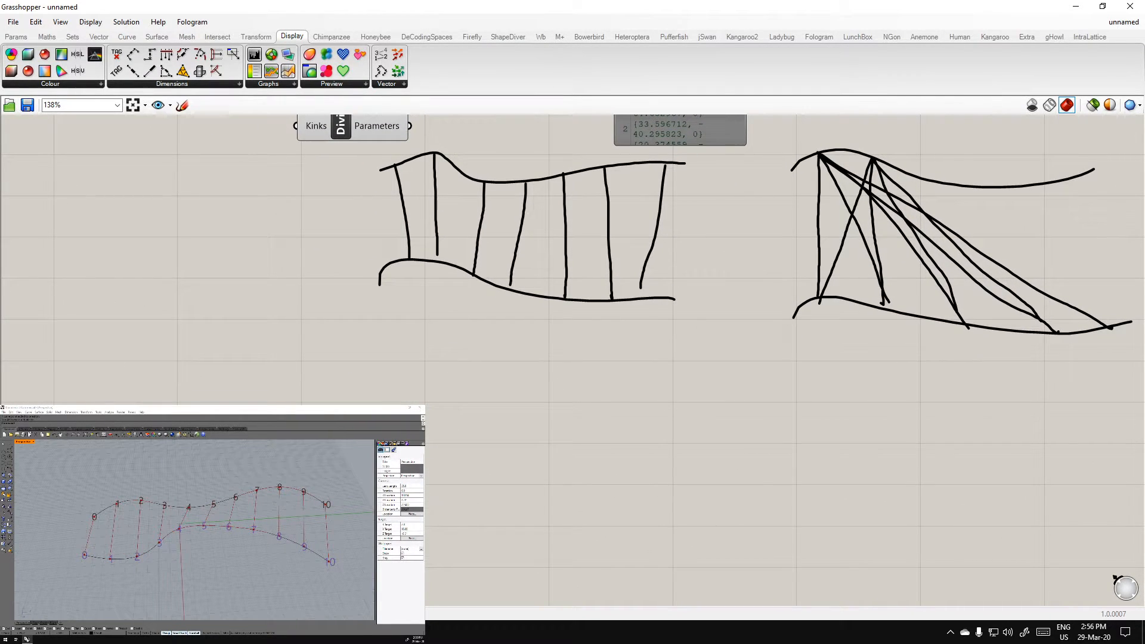
key(alt+Tab)
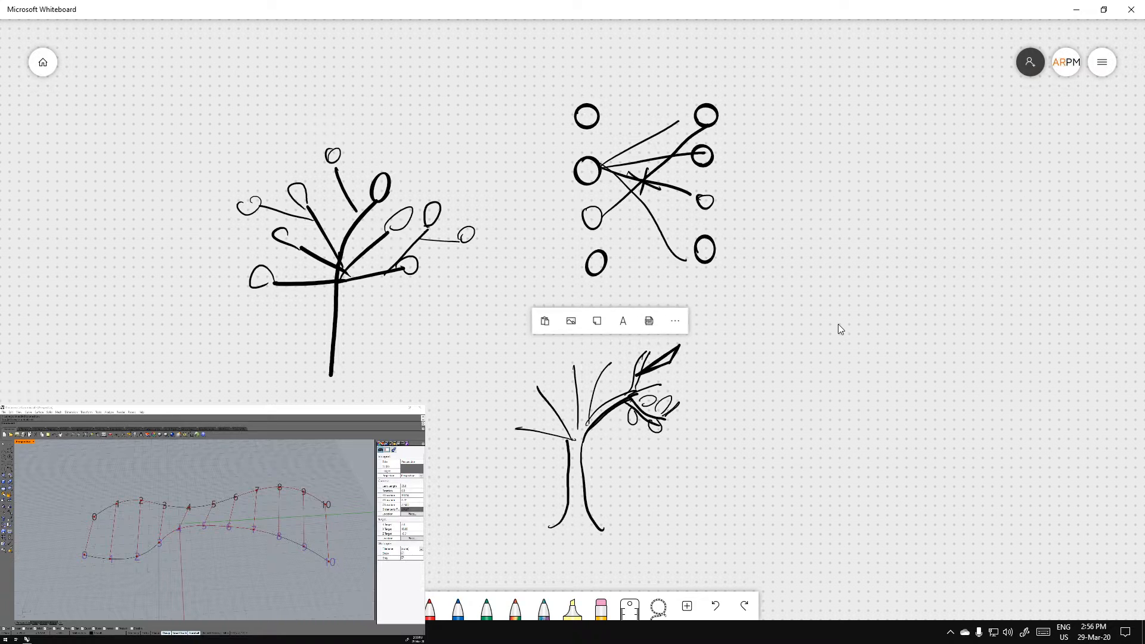
right_drag(846, 305, 510, 288)
mouse_move(603, 266)
right_down()
mouse_move(534, 300)
mouse_move(503, 274)
right_up()
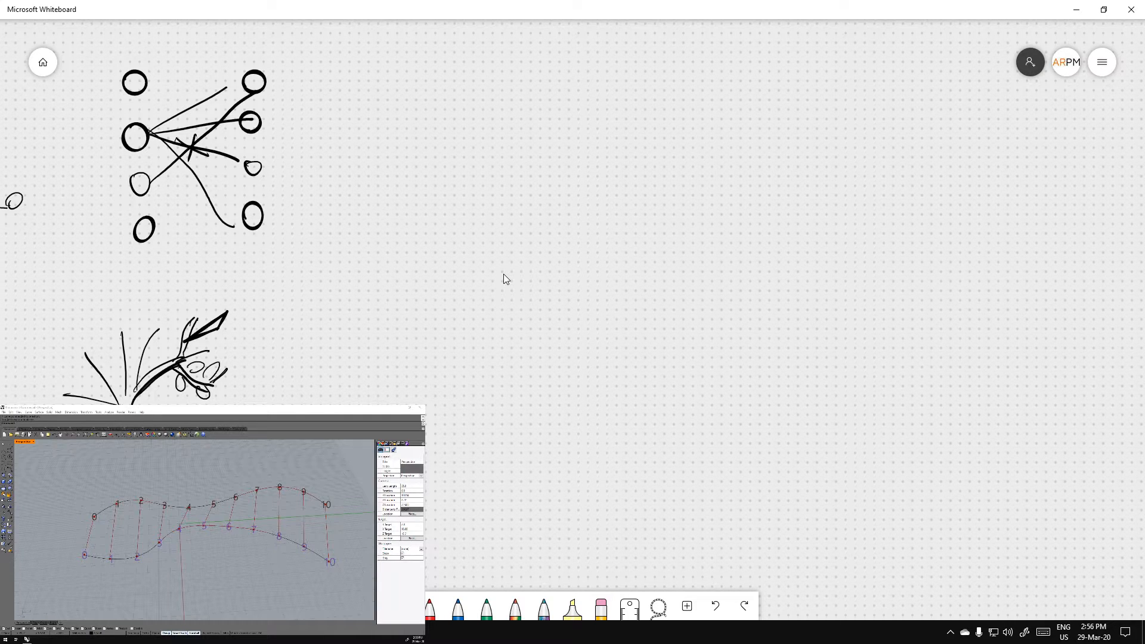
drag(442, 134, 514, 125)
drag(444, 158, 517, 145)
mouse_move(447, 180)
mouse_down()
mouse_move(519, 170)
mouse_move(530, 191)
mouse_up()
drag(452, 222, 527, 213)
Draw a second column of five short horizontal strokes beside the first list
drag(647, 117, 720, 113)
drag(649, 136, 728, 135)
drag(643, 164, 717, 159)
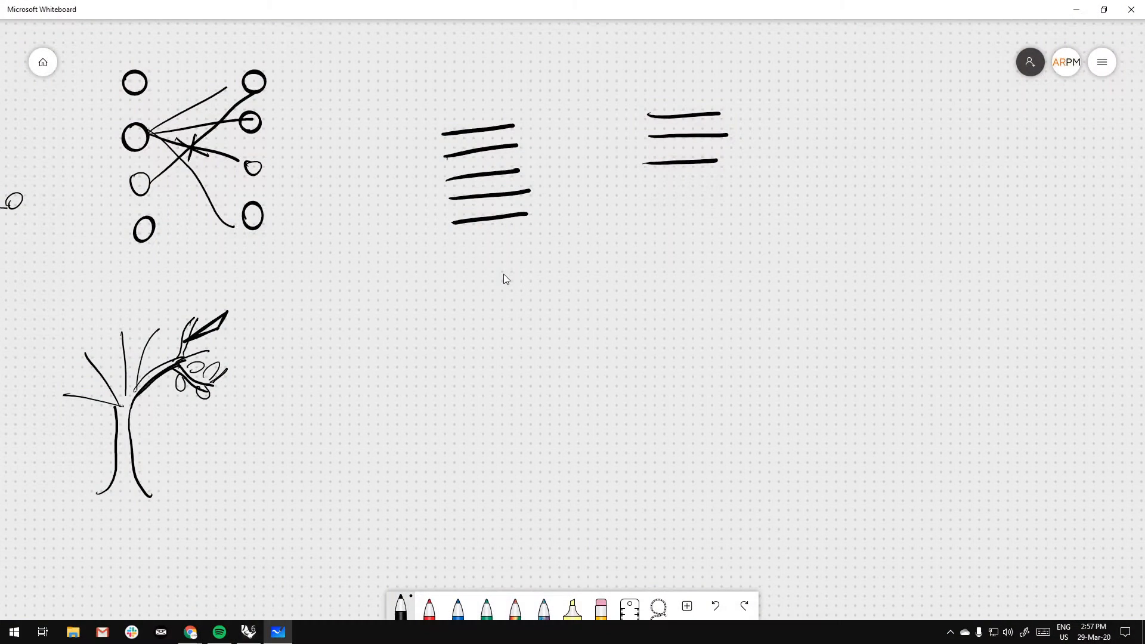
drag(644, 182, 731, 174)
drag(655, 205, 732, 201)
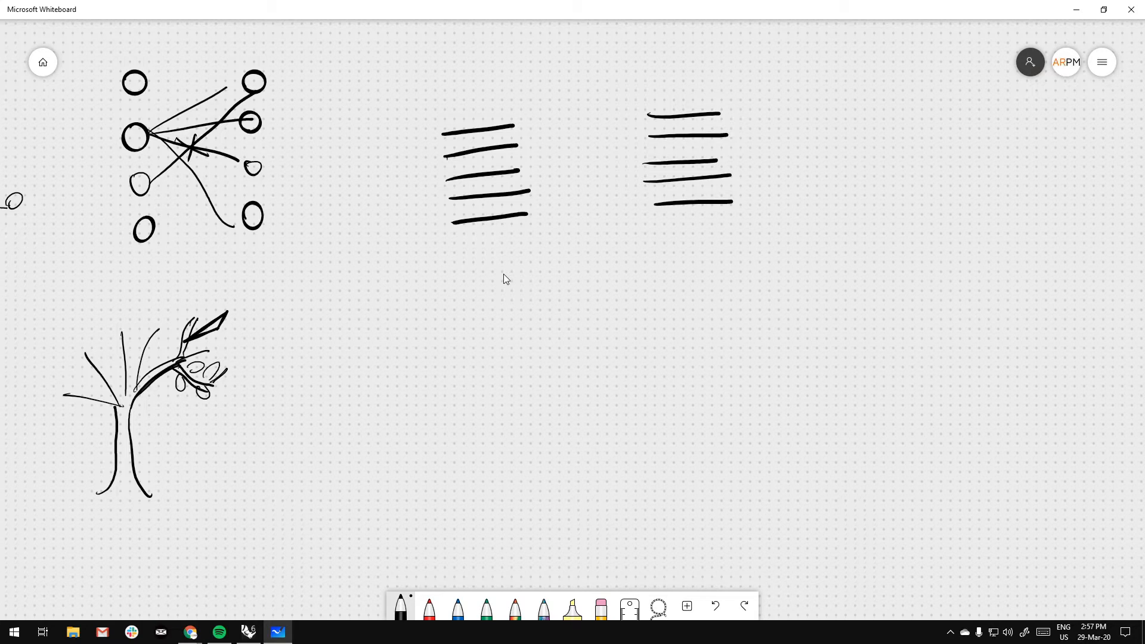
Draw double-headed arrows pairing each item of the first list with its counterpart in the second list
mouse_move(531, 124)
mouse_down()
mouse_move(626, 120)
mouse_move(542, 129)
mouse_move(624, 137)
mouse_move(617, 145)
mouse_move(540, 152)
mouse_move(570, 164)
mouse_move(631, 160)
mouse_up()
drag(614, 153, 620, 168)
mouse_move(544, 158)
mouse_down()
mouse_move(546, 173)
mouse_move(625, 182)
mouse_move(551, 192)
mouse_move(629, 206)
mouse_move(549, 219)
mouse_up()
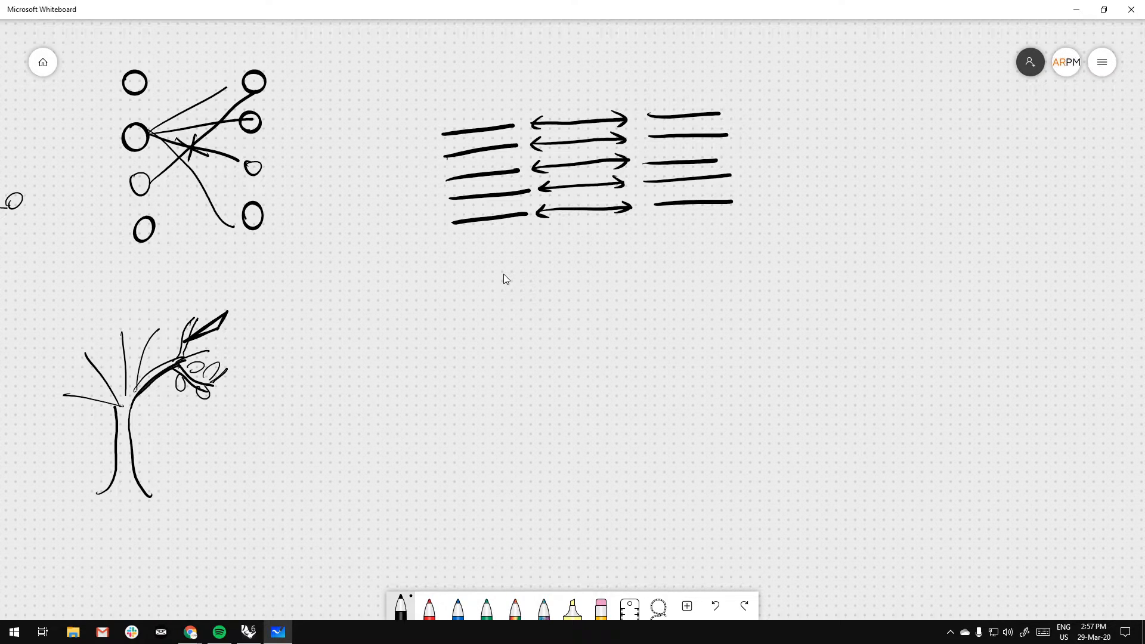
Extend the second list with three more horizontal strokes below its fifth item
drag(654, 227, 735, 225)
drag(663, 247, 733, 247)
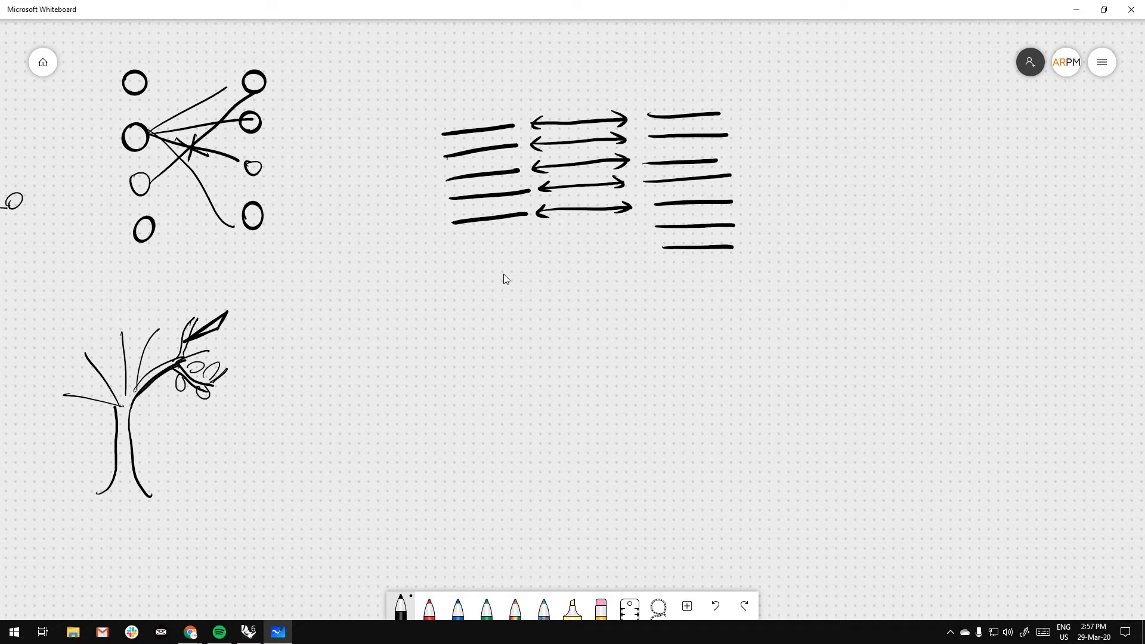
drag(658, 270, 744, 267)
Draw a loop-back arrow beside the first list and connect its first three items to the second list's three extra items
mouse_move(444, 235)
mouse_down()
mouse_move(392, 159)
mouse_move(429, 131)
mouse_up()
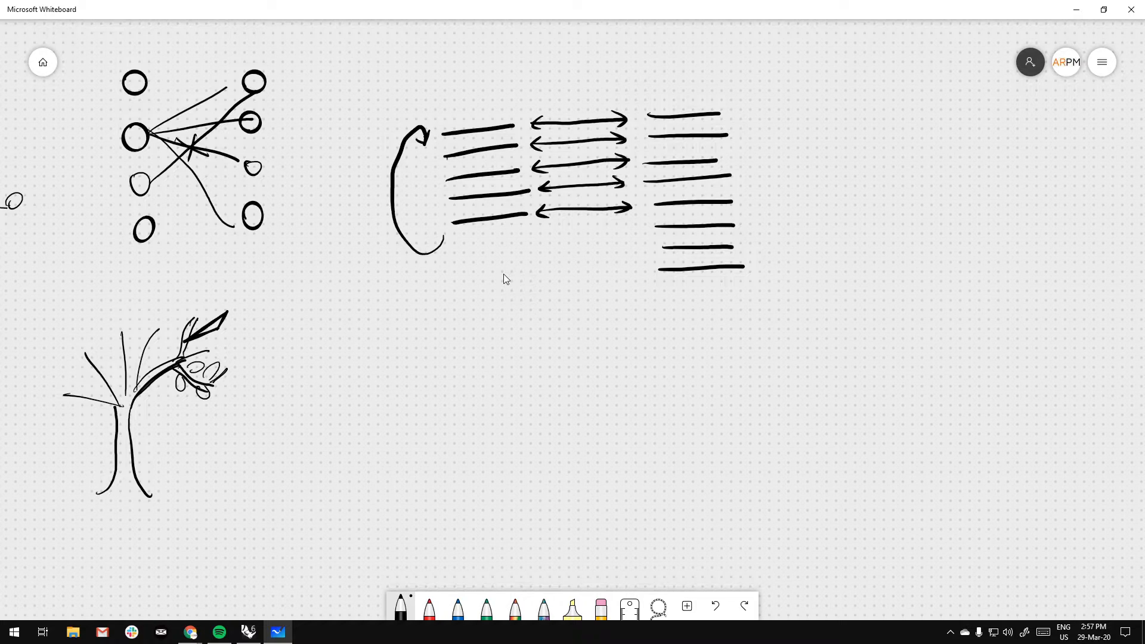
mouse_move(533, 123)
mouse_down()
mouse_move(600, 195)
mouse_move(649, 222)
mouse_up()
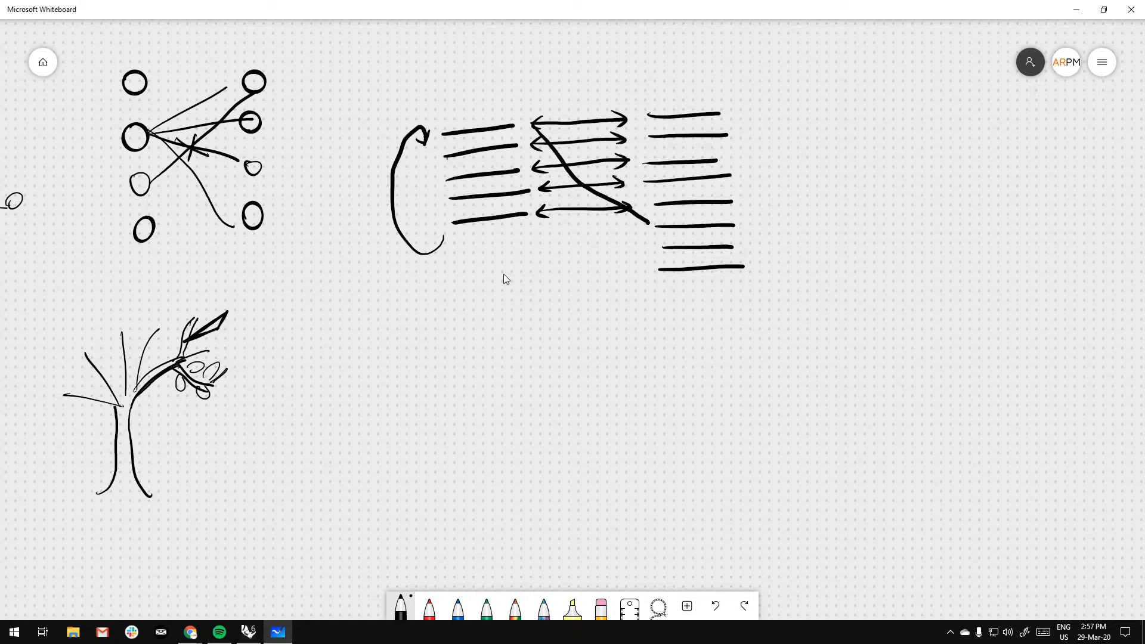
drag(531, 144, 659, 248)
drag(530, 171, 650, 267)
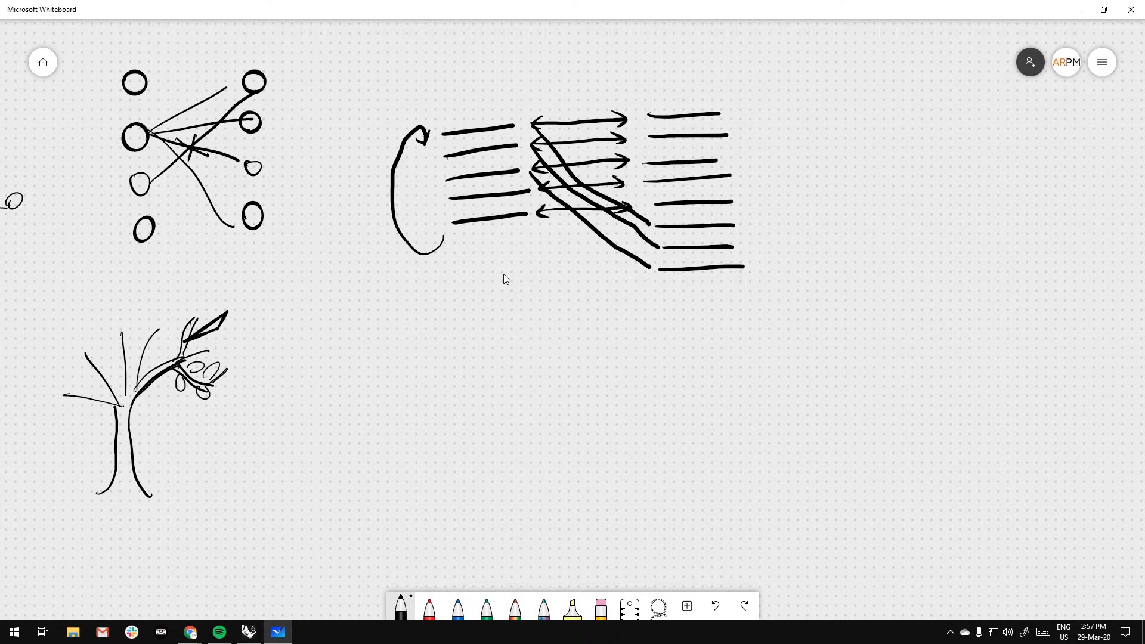
Add two more strokes to the second list and connect them to the first list's fourth and fifth items
drag(657, 286, 745, 290)
mouse_move(535, 192)
mouse_down()
mouse_move(674, 314)
mouse_move(739, 312)
mouse_up()
drag(536, 214, 644, 314)
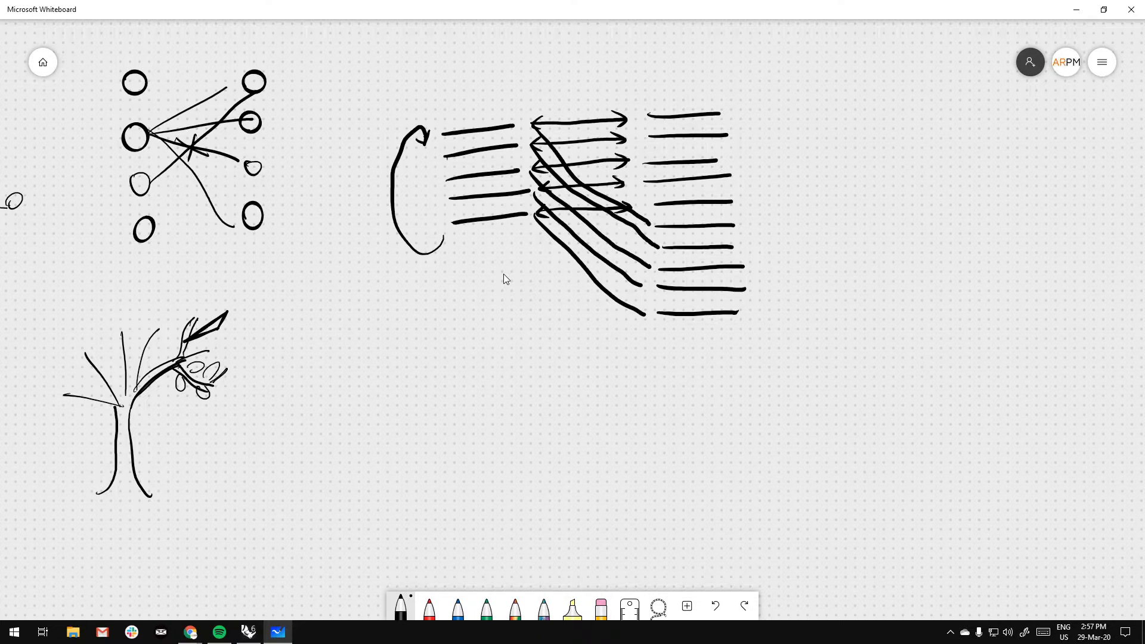
drag(803, 317, 636, 343)
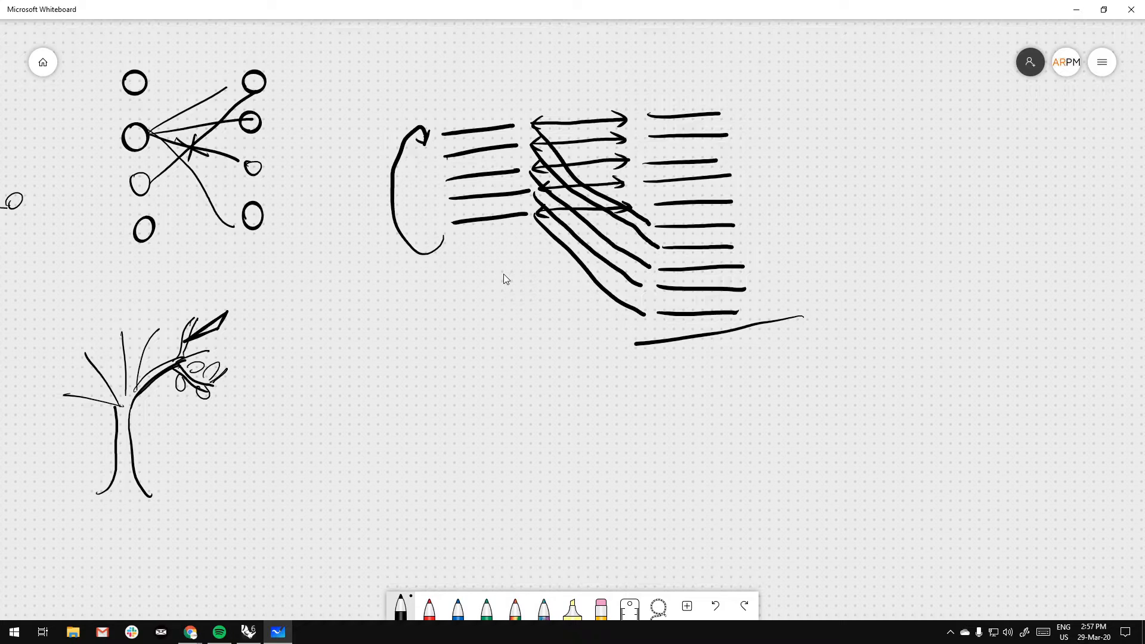
drag(754, 356, 720, 366)
key(ctrl+z)
key(ctrl+z)
Draw three separate groups of three short horizontal strokes, stacked vertically in the empty area beyond the matched lists
drag(791, 334, 568, 345)
drag(738, 338, 674, 331)
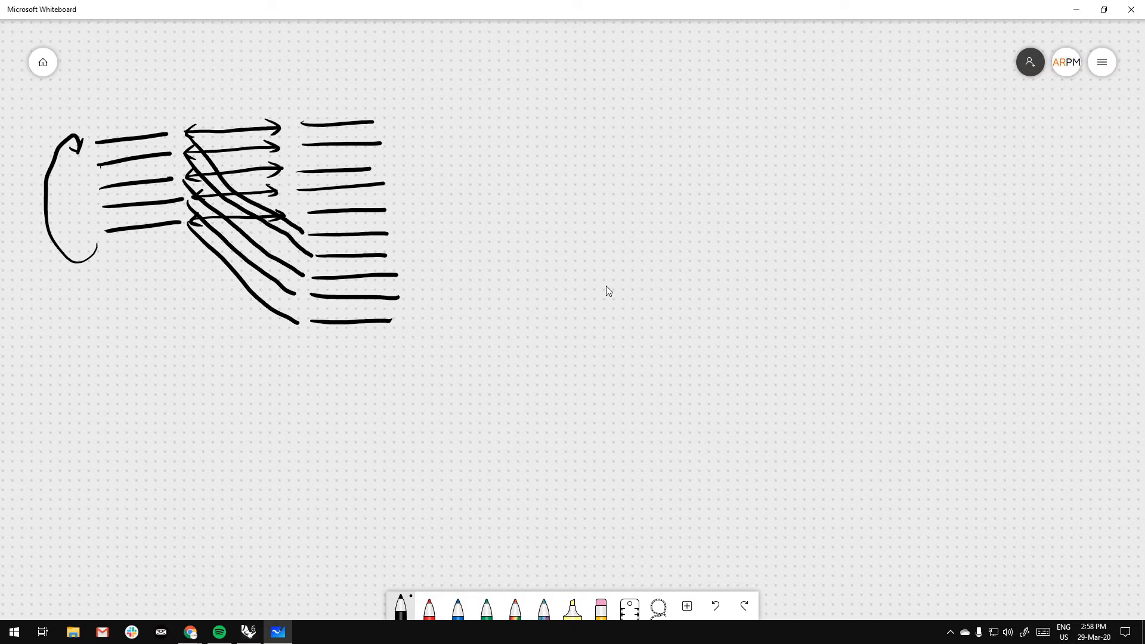
drag(563, 126, 645, 124)
mouse_move(563, 140)
mouse_down()
mouse_move(649, 138)
mouse_move(651, 154)
mouse_up()
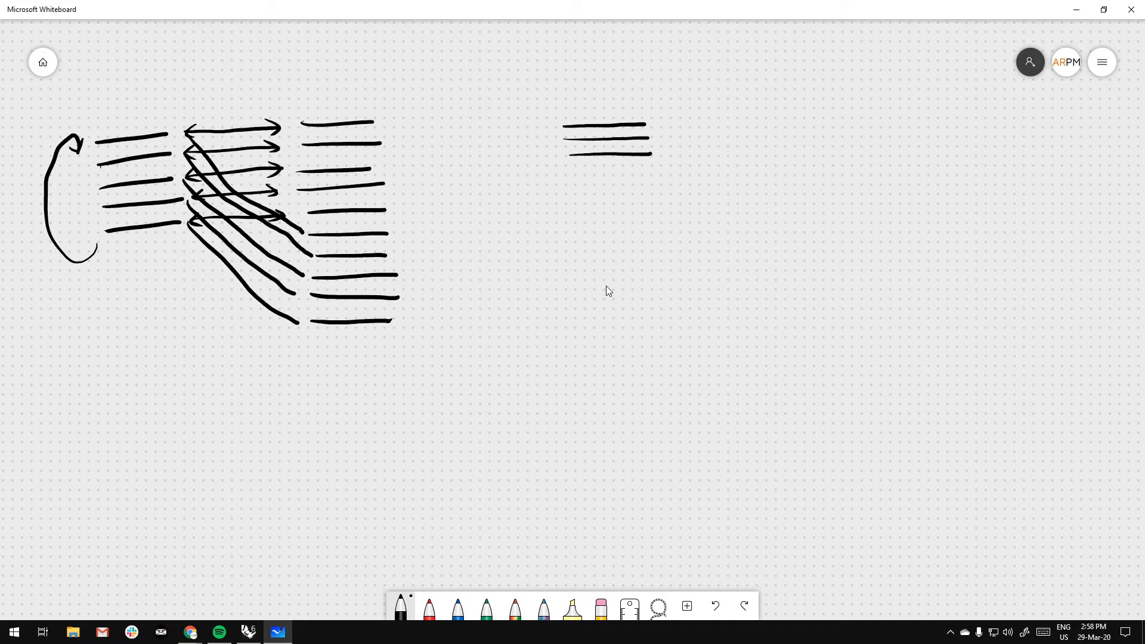
drag(572, 240, 656, 240)
drag(572, 258, 650, 256)
drag(569, 274, 576, 273)
drag(573, 354, 646, 365)
drag(564, 393, 642, 387)
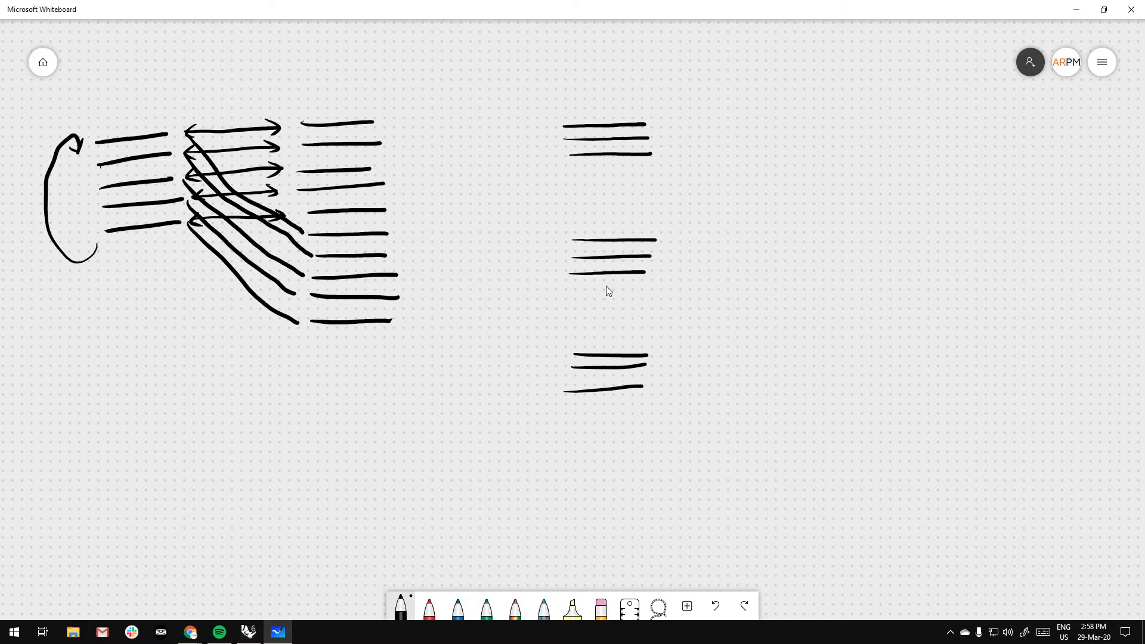
Add a fourth horizontal stroke at the bottom of each of the three groups
drag(574, 168, 665, 168)
drag(574, 283, 650, 285)
drag(573, 407, 639, 406)
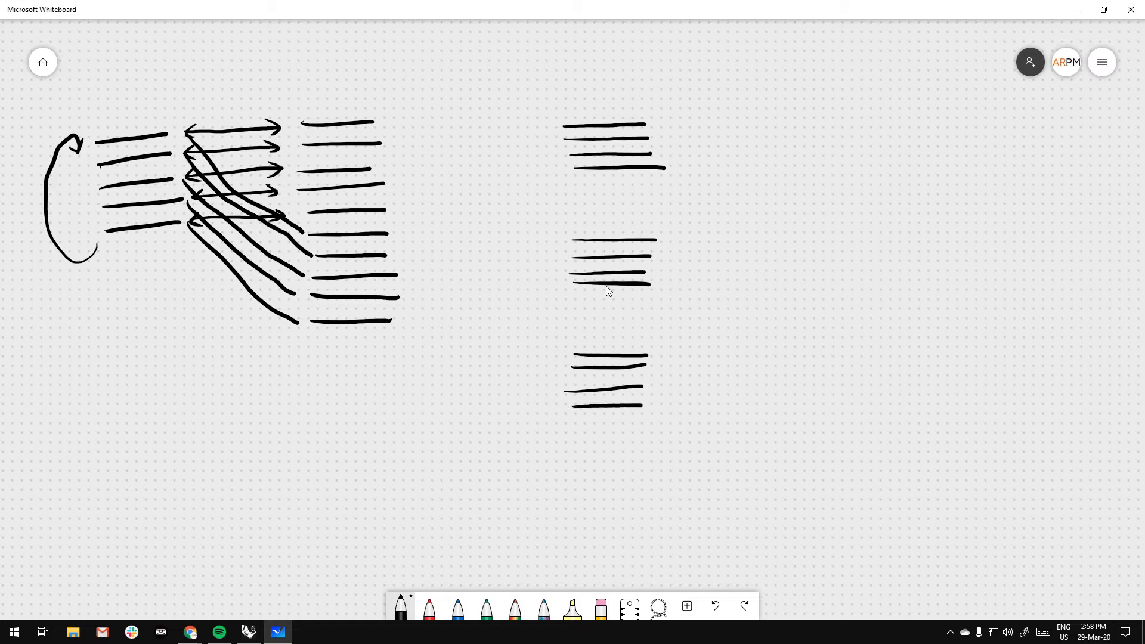
Mark each stroke of the three groups with an X in front of it, and enclose each group with a bracket
drag(527, 122, 539, 132)
mouse_move(539, 122)
mouse_down()
mouse_move(527, 133)
mouse_move(540, 149)
mouse_move(527, 151)
mouse_up()
drag(525, 163, 540, 182)
drag(540, 174, 529, 185)
mouse_move(536, 237)
mouse_down()
mouse_move(549, 244)
mouse_move(539, 246)
mouse_up()
mouse_move(533, 258)
mouse_down()
mouse_move(549, 263)
mouse_move(538, 269)
mouse_up()
mouse_move(533, 273)
mouse_down()
mouse_move(548, 279)
mouse_move(535, 282)
mouse_up()
mouse_move(532, 288)
mouse_down()
mouse_move(547, 292)
mouse_move(534, 298)
mouse_up()
mouse_move(537, 354)
mouse_down()
mouse_move(552, 357)
mouse_move(541, 364)
mouse_up()
mouse_move(537, 368)
mouse_down()
mouse_move(552, 372)
mouse_move(543, 378)
mouse_up()
mouse_move(538, 393)
mouse_down()
mouse_move(553, 398)
mouse_move(539, 404)
mouse_up()
mouse_move(536, 408)
mouse_down()
mouse_move(550, 412)
mouse_move(541, 420)
mouse_up()
mouse_move(523, 105)
mouse_down()
mouse_move(500, 119)
mouse_move(520, 191)
mouse_move(501, 236)
mouse_move(526, 303)
mouse_up()
mouse_move(526, 343)
mouse_down()
mouse_move(504, 350)
mouse_move(537, 434)
mouse_up()
Draw three small squares in a column, one opposite each bracketed group
mouse_move(780, 115)
mouse_down()
mouse_move(779, 150)
mouse_move(821, 142)
mouse_move(776, 152)
mouse_up()
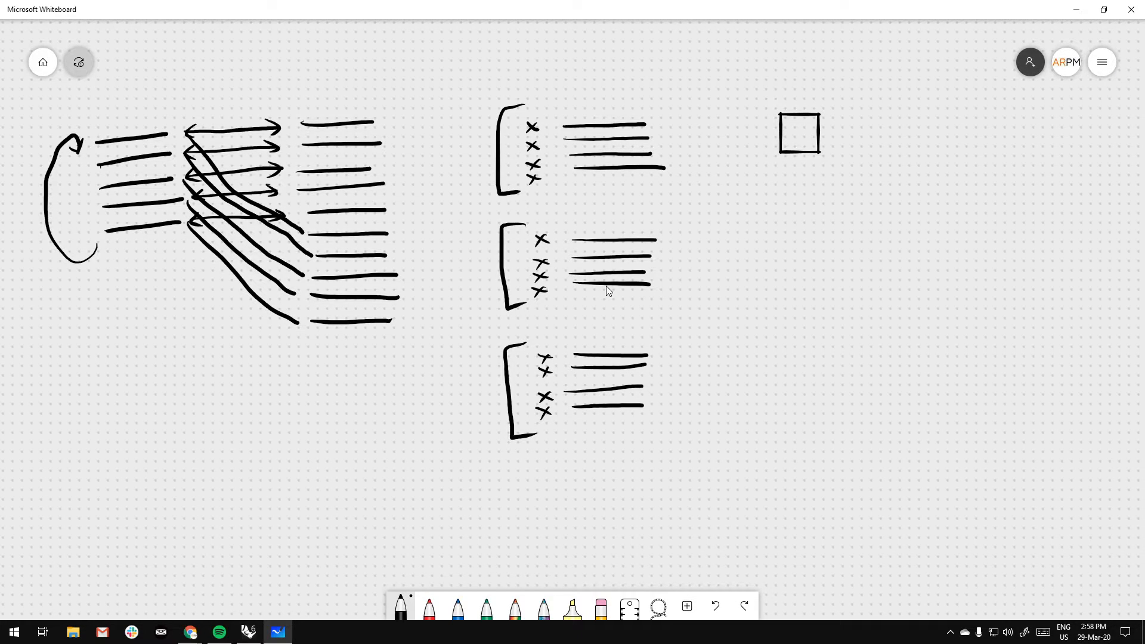
mouse_move(780, 245)
mouse_down()
mouse_move(798, 244)
mouse_move(817, 277)
mouse_move(778, 281)
mouse_move(825, 280)
mouse_up()
mouse_move(778, 364)
mouse_down()
mouse_move(828, 363)
mouse_move(824, 398)
mouse_move(782, 403)
mouse_up()
drag(781, 404, 824, 398)
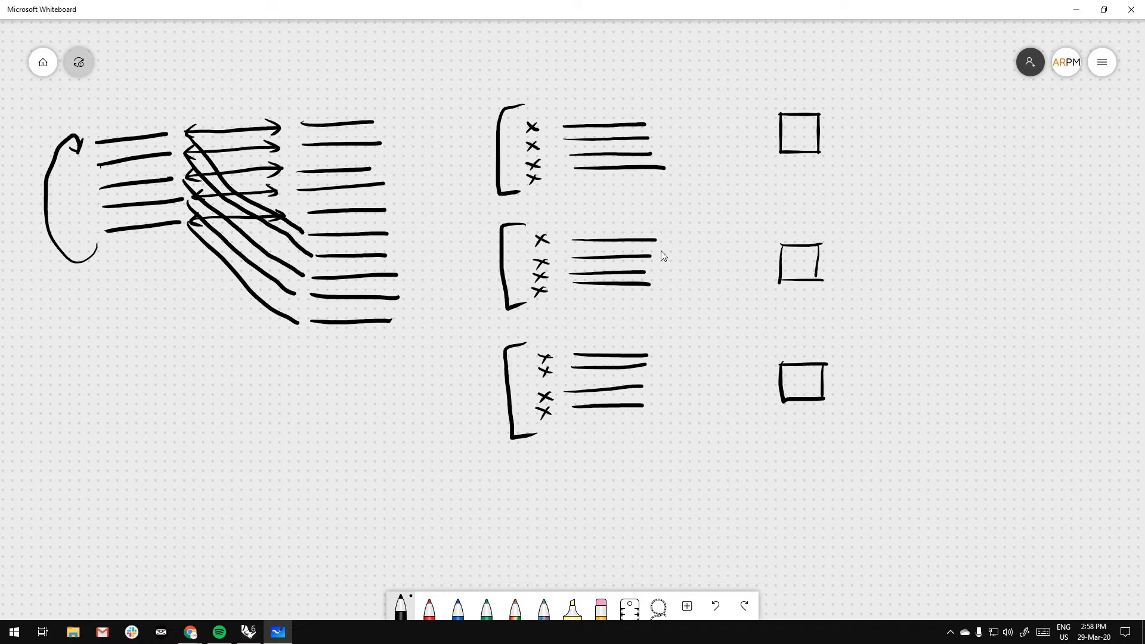
Draw a component box with a centre strip, four input dashes and one output dash between the first group and its square
drag(905, 291, 720, 301)
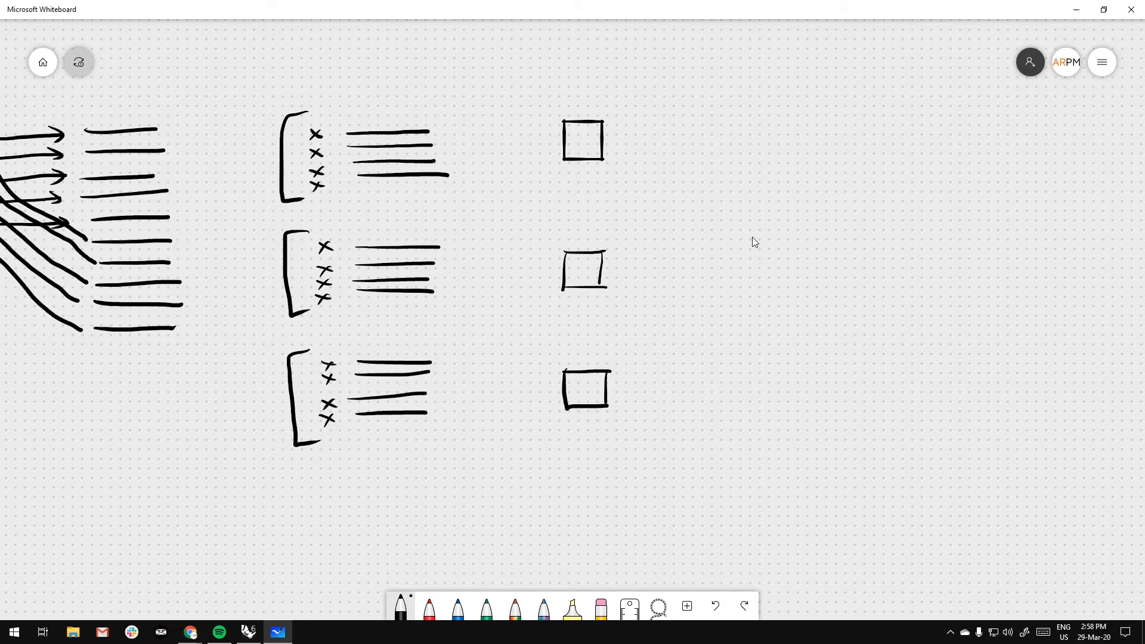
mouse_move(475, 114)
mouse_down()
mouse_move(476, 183)
mouse_move(522, 108)
mouse_up()
drag(523, 110, 523, 177)
drag(494, 111, 505, 181)
drag(449, 130, 470, 130)
mouse_move(451, 149)
mouse_down()
mouse_move(469, 146)
mouse_move(467, 158)
mouse_up()
drag(456, 175, 470, 172)
drag(525, 144, 549, 143)
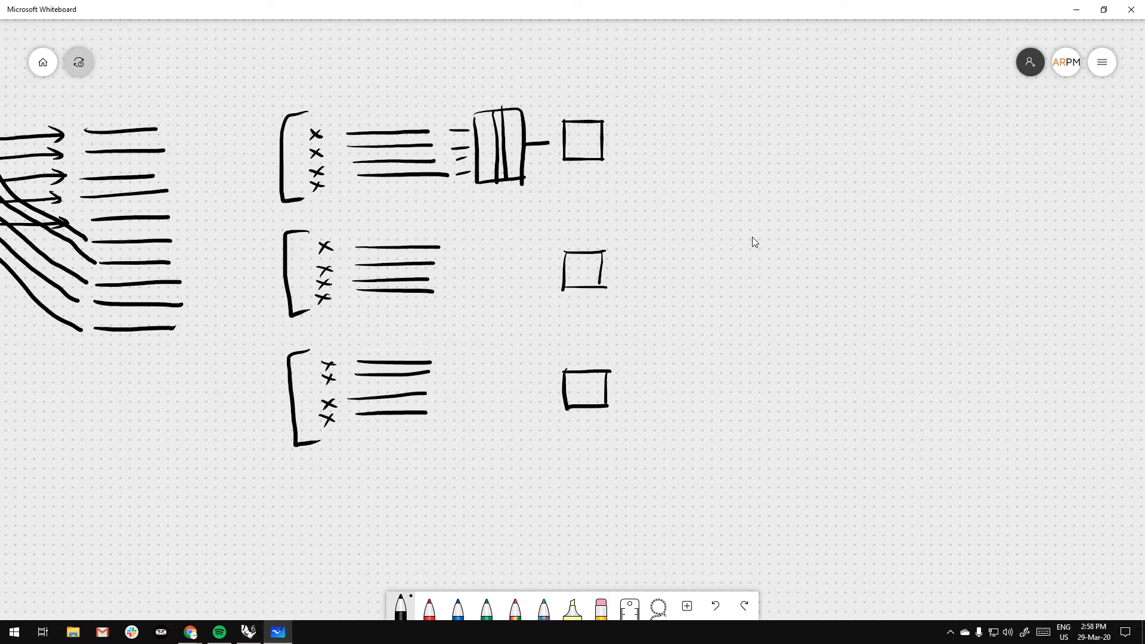
Draw similar component boxes with four input dashes and one output dash for the second and third groups
drag(476, 235, 524, 230)
drag(518, 232, 516, 306)
mouse_move(477, 238)
mouse_down()
mouse_move(480, 307)
mouse_move(515, 303)
mouse_move(471, 251)
mouse_up()
mouse_move(477, 267)
mouse_down()
mouse_move(465, 273)
mouse_move(534, 265)
mouse_up()
mouse_move(485, 345)
mouse_down()
mouse_move(525, 346)
mouse_move(517, 427)
mouse_up()
mouse_move(479, 351)
mouse_down()
mouse_move(516, 426)
mouse_move(474, 363)
mouse_up()
mouse_move(465, 389)
mouse_down()
mouse_move(476, 384)
mouse_move(474, 400)
mouse_up()
drag(462, 420, 532, 388)
Draw a larger component box with a narrow centre strip in the empty area beyond the three squares
middle_drag(662, 327, 758, 318)
middle_drag(654, 61, 633, 94)
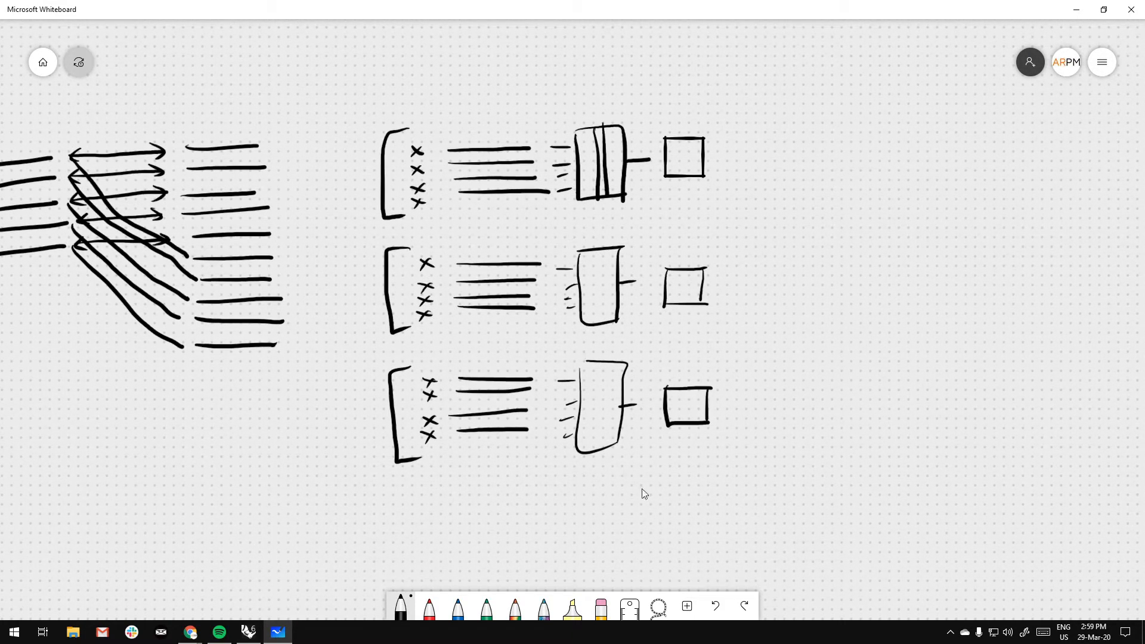
middle_drag(656, 511, 646, 490)
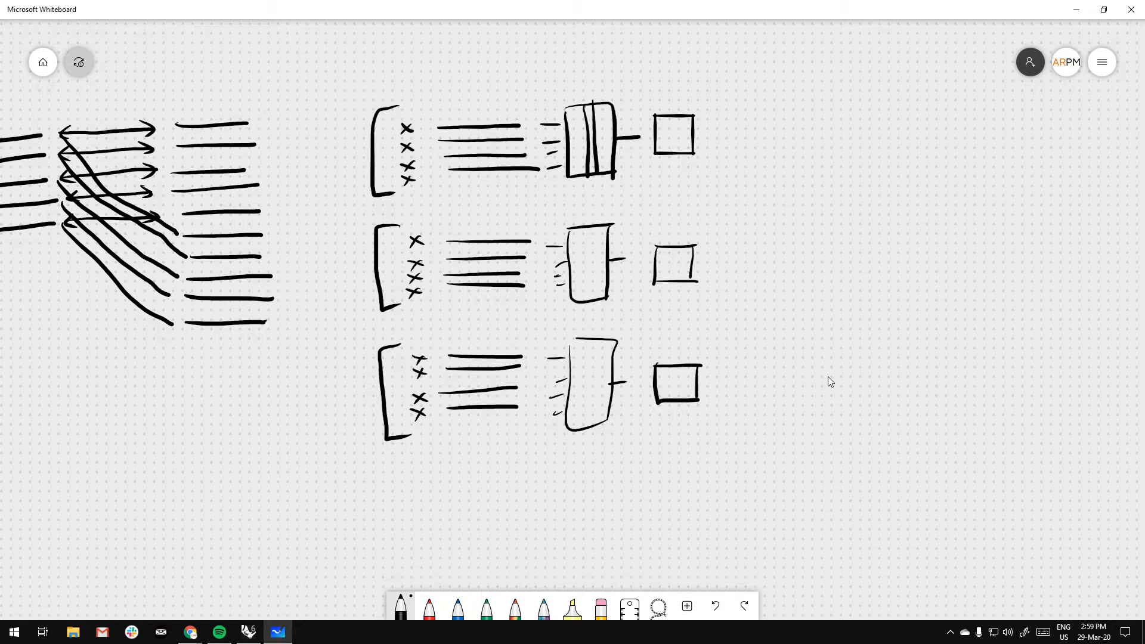
middle_drag(828, 381, 681, 396)
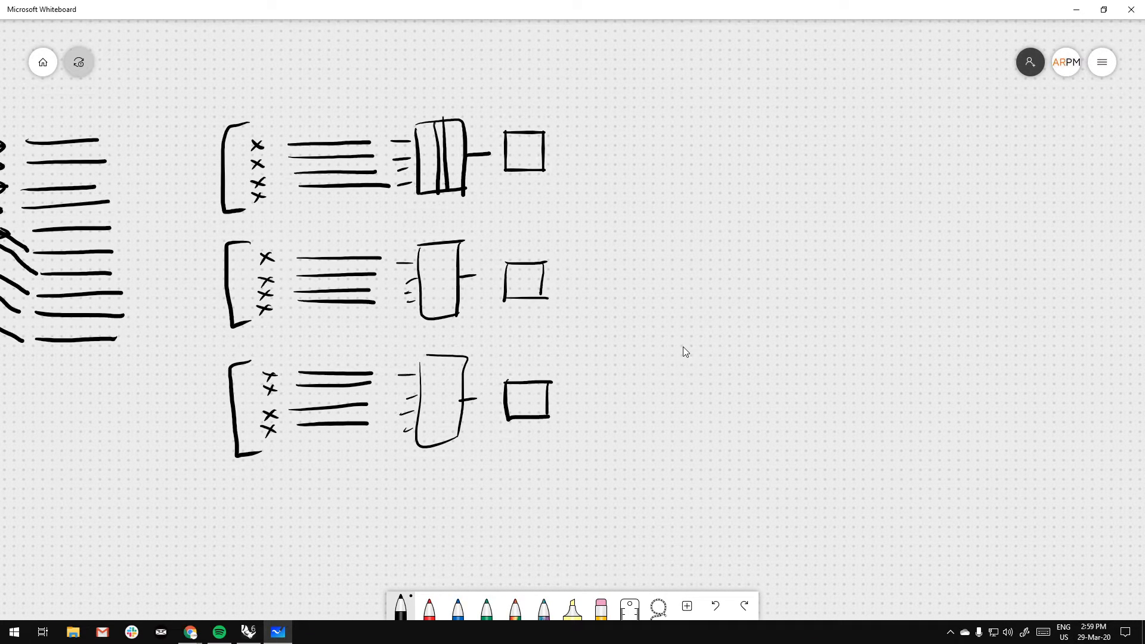
middle_drag(674, 413, 644, 382)
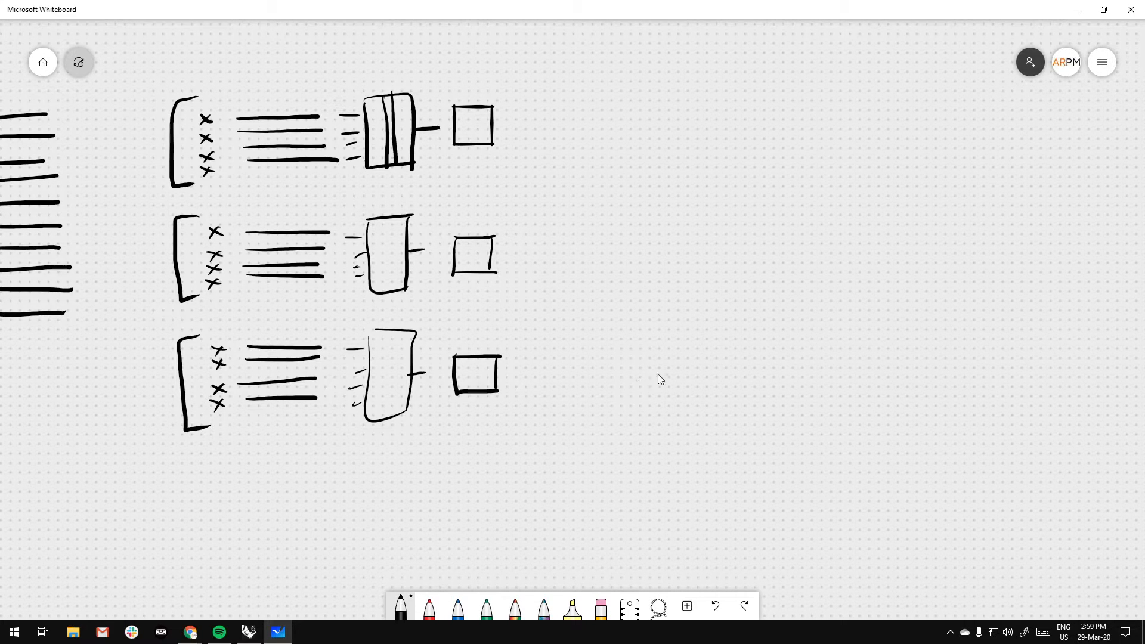
middle_drag(659, 294, 632, 315)
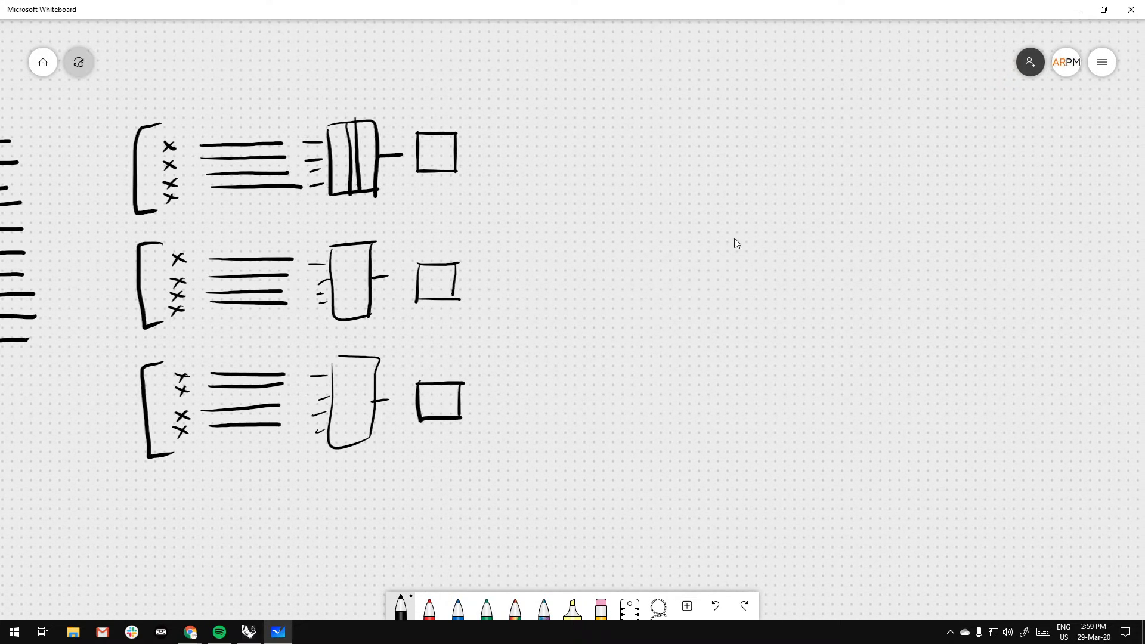
middle_drag(733, 243, 693, 241)
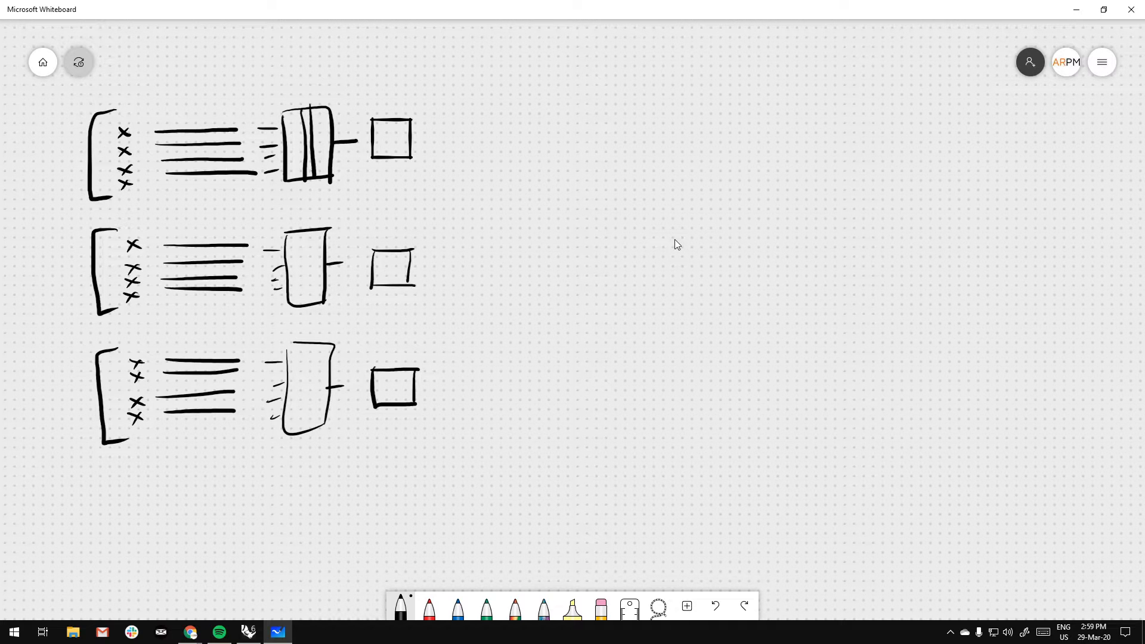
drag(703, 232, 692, 324)
drag(697, 218, 748, 319)
mouse_move(723, 222)
mouse_down()
mouse_move(719, 308)
mouse_move(730, 220)
mouse_up()
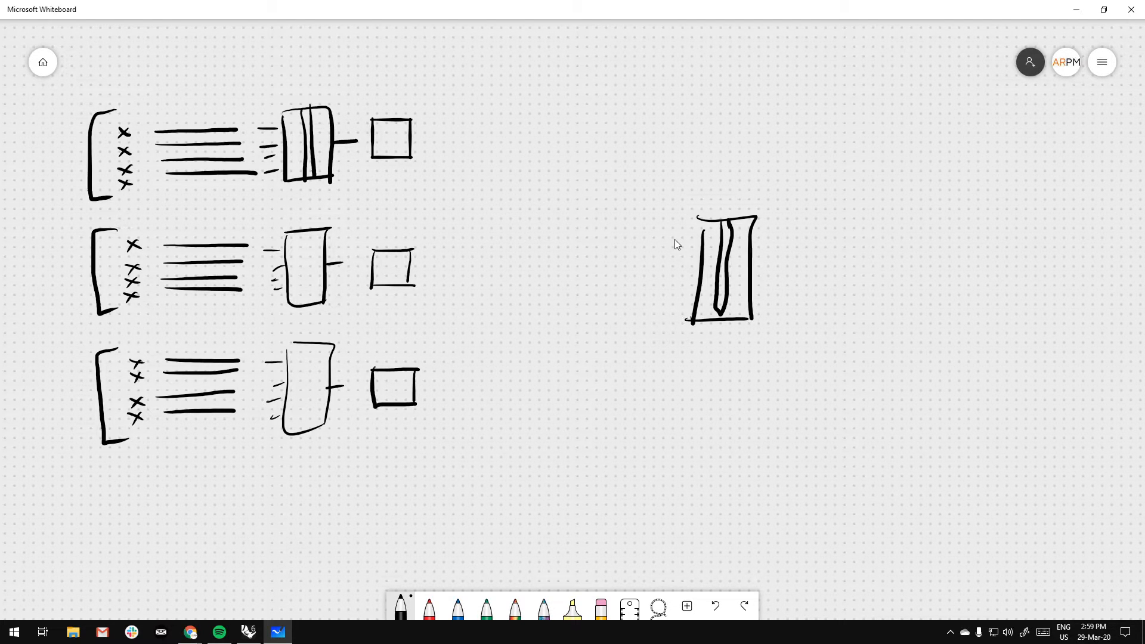
Draw a tree above the larger component box, with a trunk, three branches and a cluster of leaves on each branch
drag(577, 132, 577, 219)
mouse_move(579, 146)
mouse_down()
mouse_move(626, 103)
mouse_move(574, 85)
mouse_move(527, 118)
mouse_move(560, 97)
mouse_move(576, 104)
mouse_move(564, 68)
mouse_move(584, 66)
mouse_move(581, 99)
mouse_move(615, 106)
mouse_move(628, 82)
mouse_up()
drag(640, 104, 617, 117)
drag(527, 116, 531, 122)
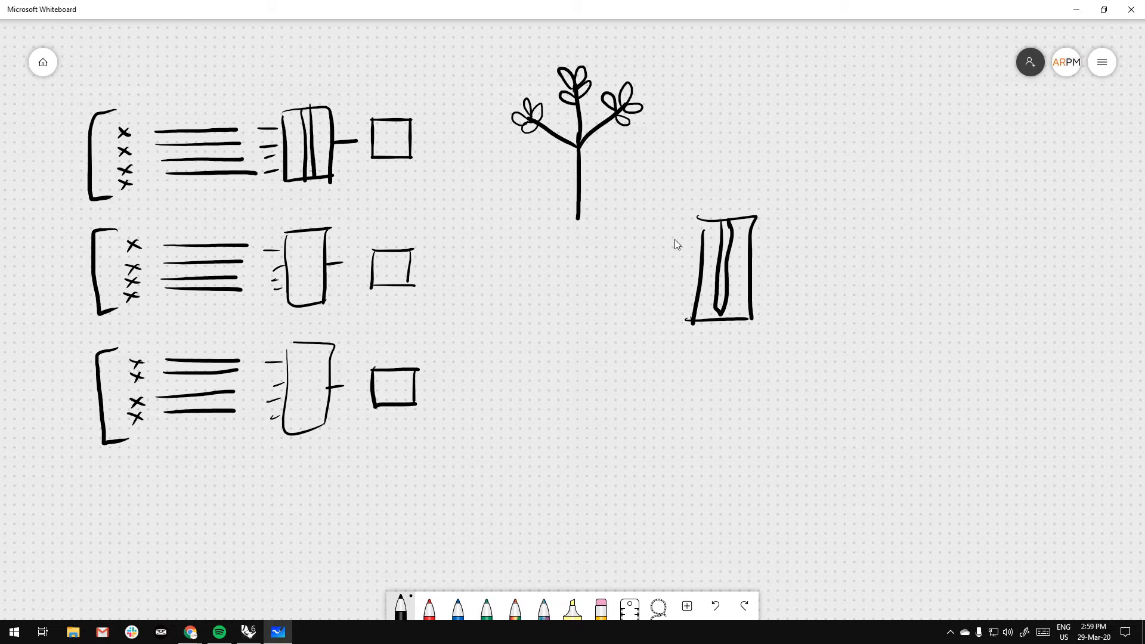
Draw a small leafy branch beside each bracketed group and a curved arrow from the tree to the larger component box
mouse_move(43, 177)
mouse_down()
mouse_move(51, 119)
mouse_move(47, 140)
mouse_move(34, 124)
mouse_move(26, 143)
mouse_up()
mouse_move(55, 301)
mouse_down()
mouse_move(48, 258)
mouse_move(54, 266)
mouse_move(31, 255)
mouse_move(55, 267)
mouse_up()
mouse_move(53, 382)
mouse_down()
mouse_move(55, 437)
mouse_move(42, 359)
mouse_move(67, 397)
mouse_move(51, 398)
mouse_up()
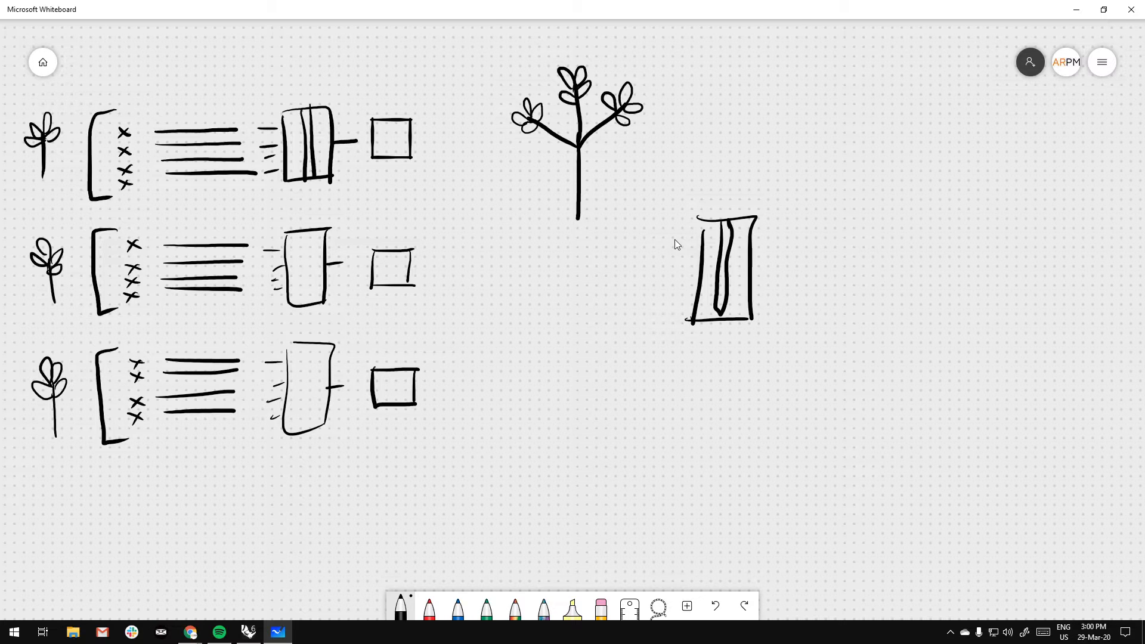
mouse_move(612, 189)
mouse_down()
mouse_move(682, 269)
mouse_move(661, 280)
mouse_up()
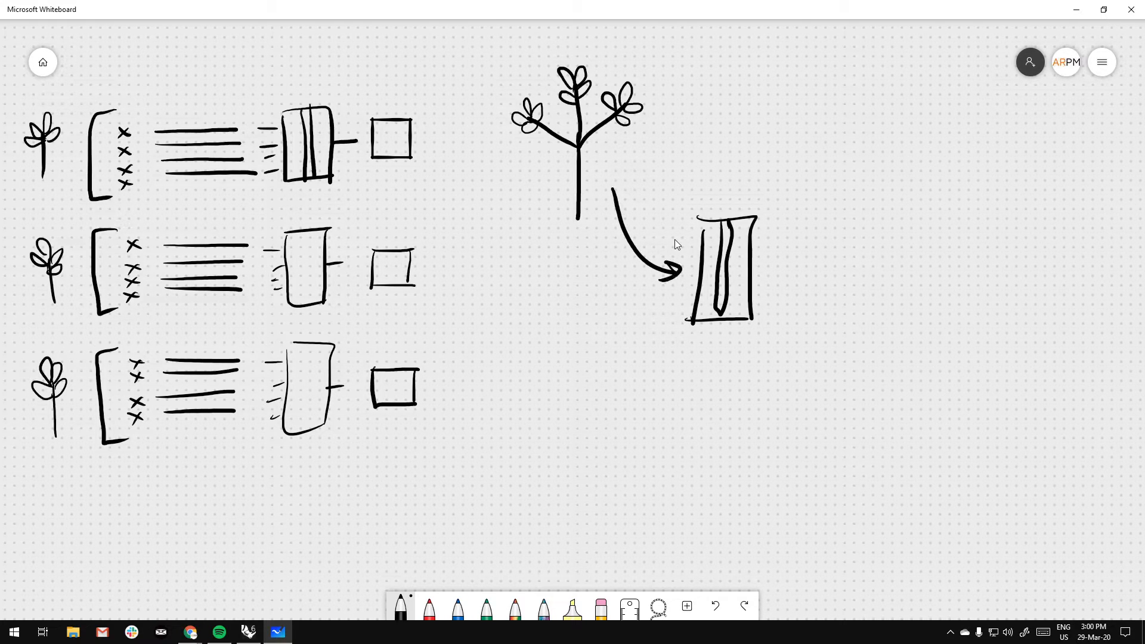
Draw a single-leaf stem next to each of the three squares
right_drag(928, 325, 727, 365)
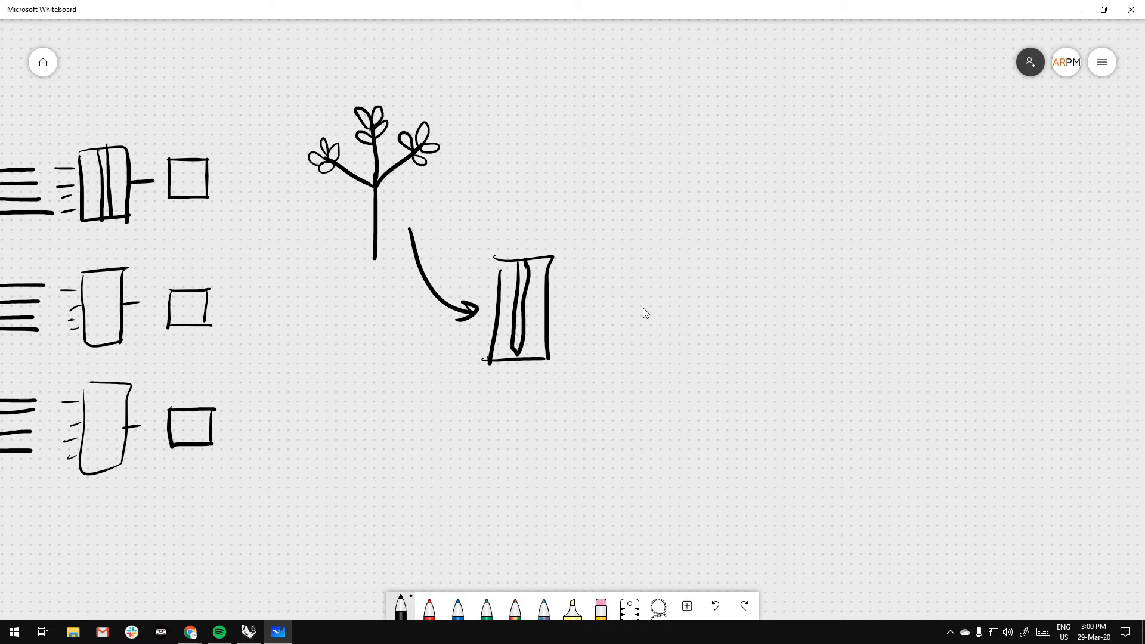
mouse_move(247, 164)
mouse_down()
mouse_move(247, 207)
mouse_move(245, 172)
mouse_up()
mouse_move(247, 291)
mouse_down()
mouse_move(247, 327)
mouse_move(241, 285)
mouse_up()
mouse_move(254, 405)
mouse_down()
mouse_move(256, 444)
mouse_move(242, 399)
mouse_up()
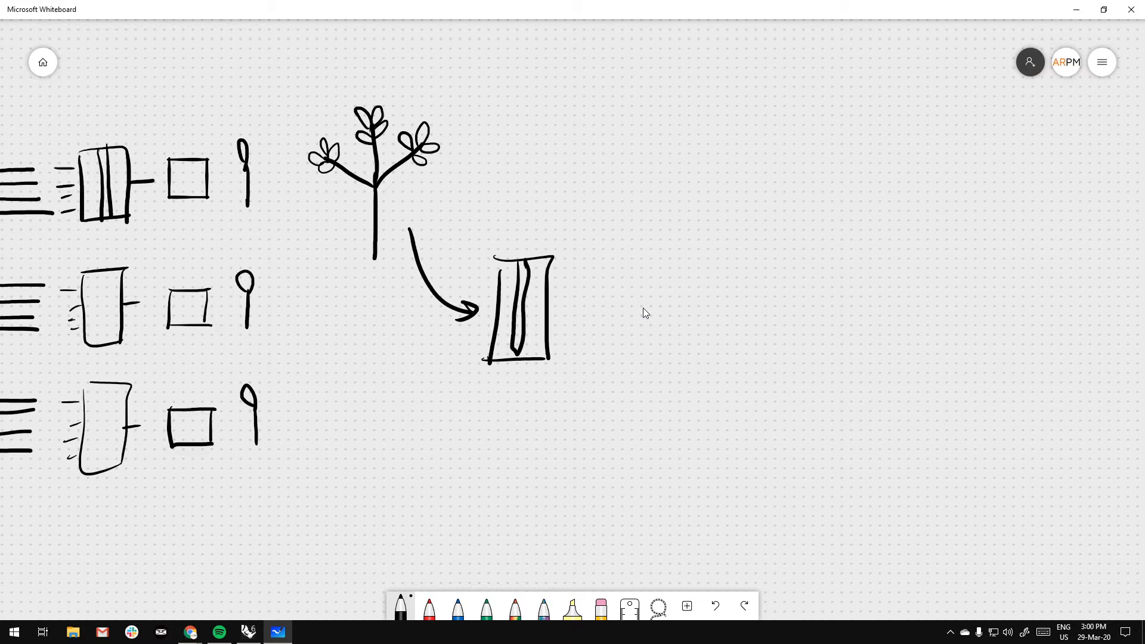
Draw a second tree with three single-leaf branches and a curved arrow leading to it from the larger component box
mouse_move(637, 168)
mouse_down()
mouse_move(627, 249)
mouse_move(610, 152)
mouse_move(596, 145)
mouse_up()
mouse_move(638, 157)
mouse_down()
mouse_move(638, 171)
mouse_move(638, 116)
mouse_up()
drag(637, 174, 673, 130)
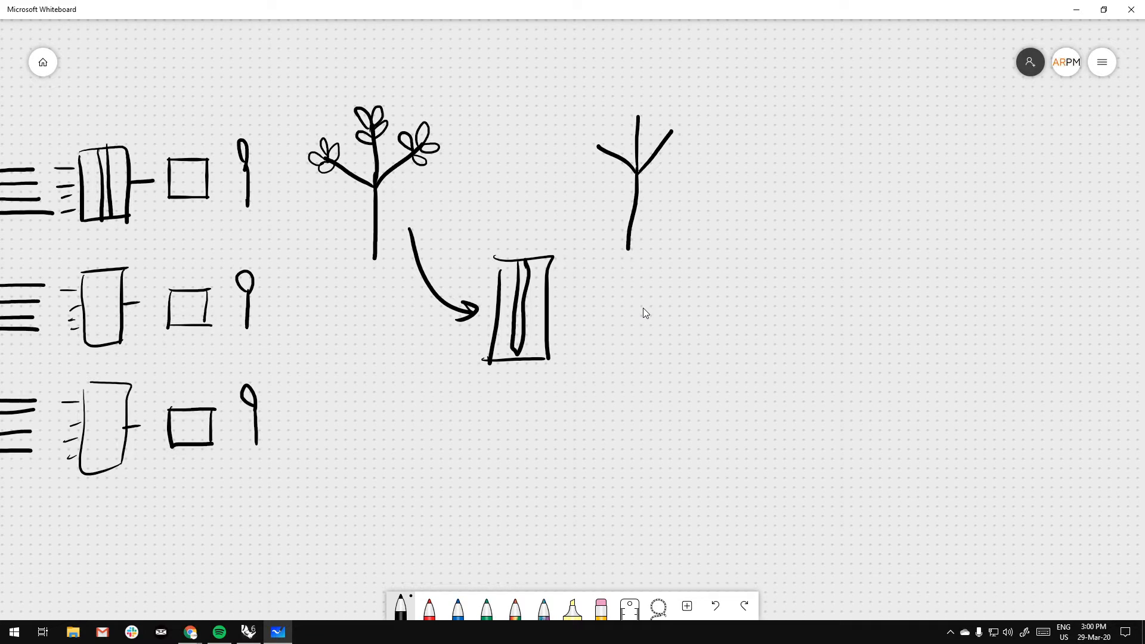
mouse_move(601, 143)
mouse_down()
mouse_move(576, 128)
mouse_move(598, 142)
mouse_move(674, 104)
mouse_move(674, 128)
mouse_up()
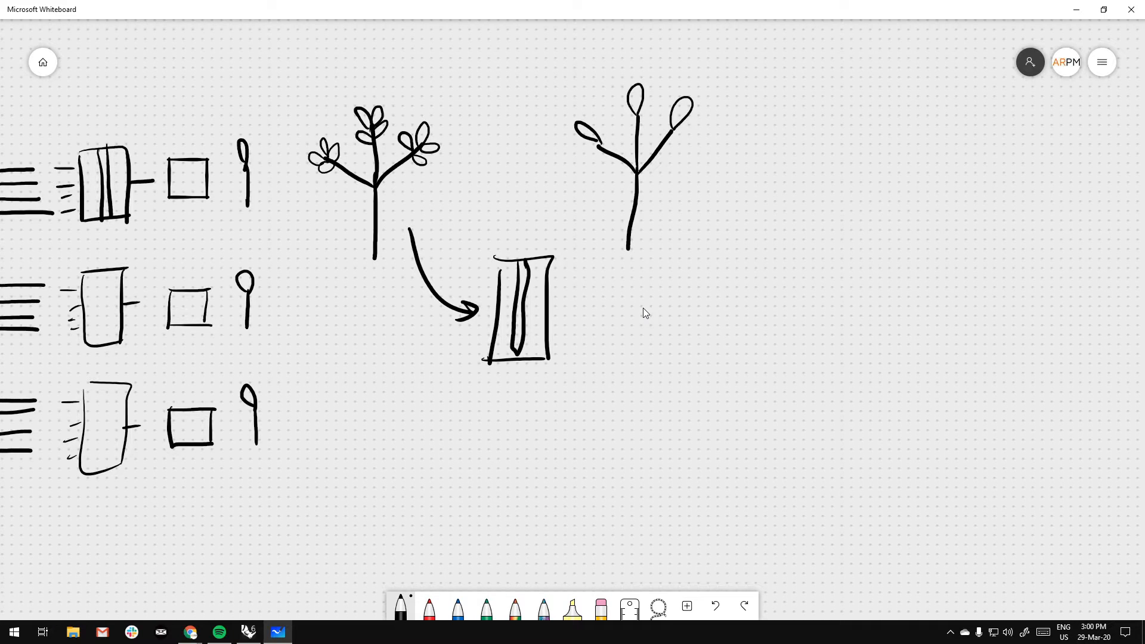
mouse_move(564, 310)
mouse_down()
mouse_move(614, 269)
mouse_move(627, 285)
mouse_up()
Draw a stack of short dashes above each of the three leaf clusters on the first tree
mouse_move(295, 76)
mouse_down()
mouse_move(323, 73)
mouse_move(322, 83)
mouse_up()
mouse_move(294, 104)
mouse_down()
mouse_move(313, 98)
mouse_move(314, 113)
mouse_up()
drag(359, 52, 386, 46)
mouse_move(361, 67)
mouse_down()
mouse_move(382, 62)
mouse_move(383, 72)
mouse_up()
drag(362, 91, 454, 55)
mouse_move(432, 77)
mouse_down()
mouse_move(453, 74)
mouse_move(448, 88)
mouse_up()
drag(428, 107, 453, 103)
Draw a small square above each of the three leaves on the second tree
mouse_move(547, 94)
mouse_down()
mouse_move(548, 115)
mouse_move(571, 91)
mouse_up()
drag(571, 93, 571, 113)
drag(624, 52, 623, 70)
mouse_move(618, 53)
mouse_down()
mouse_move(642, 48)
mouse_move(639, 69)
mouse_up()
drag(615, 73, 682, 90)
drag(682, 68, 705, 67)
drag(704, 68, 706, 90)
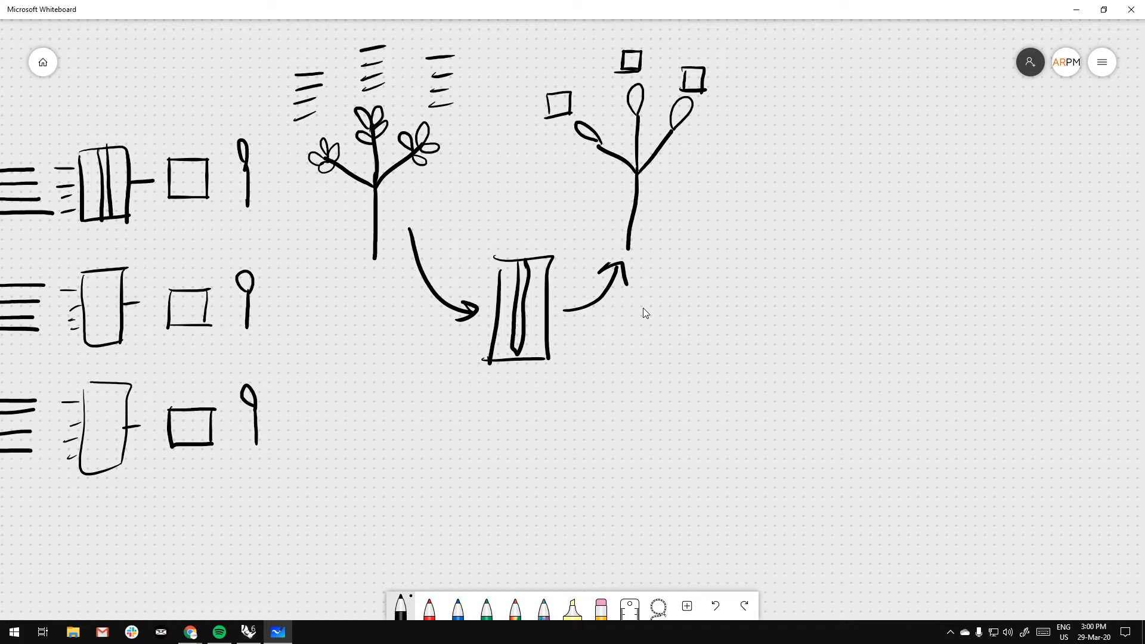
Switch to Grasshopper and delete all components and sketches from the canvas
click(250, 633)
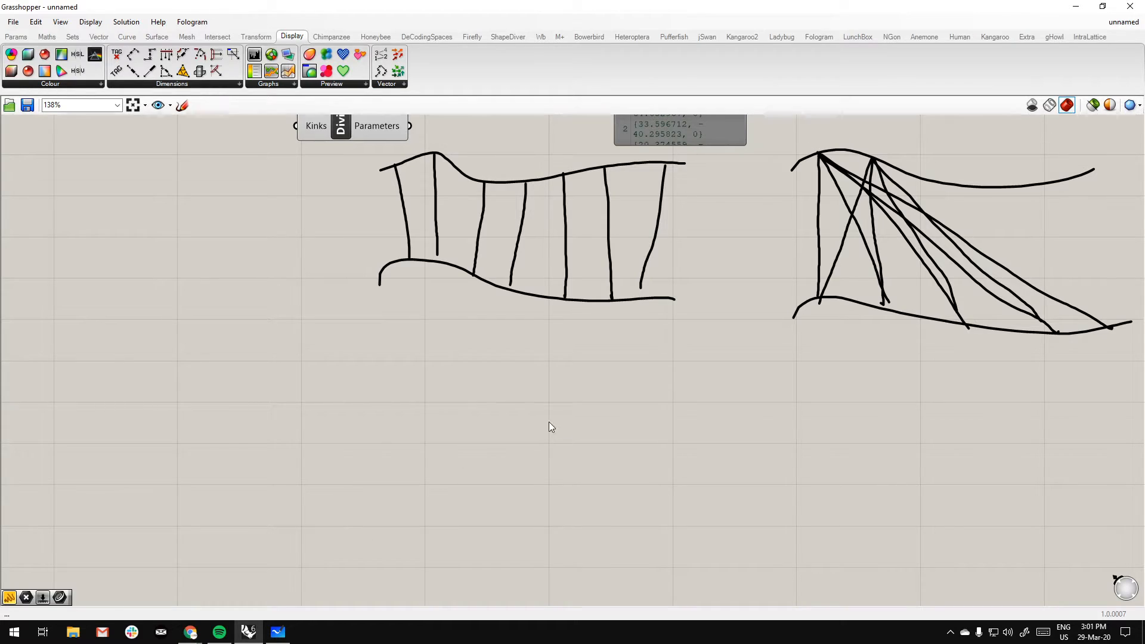
scroll(552, 427, down, 3)
scroll(716, 449, down, 5)
drag(909, 477, 447, 182)
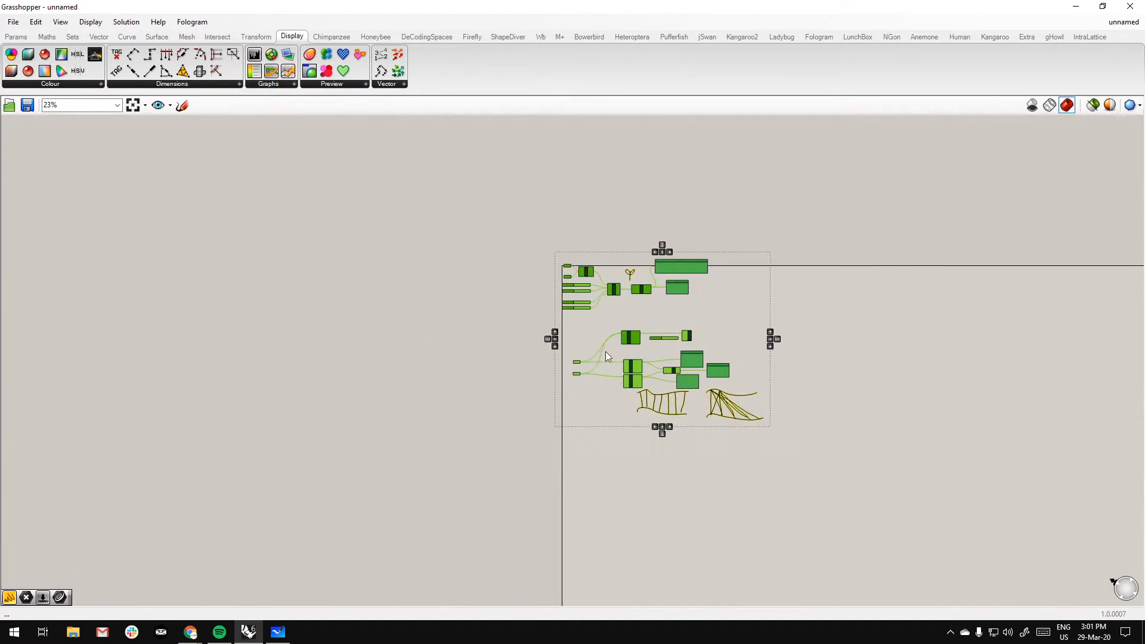
key(Delete)
scroll(595, 285, up, 7)
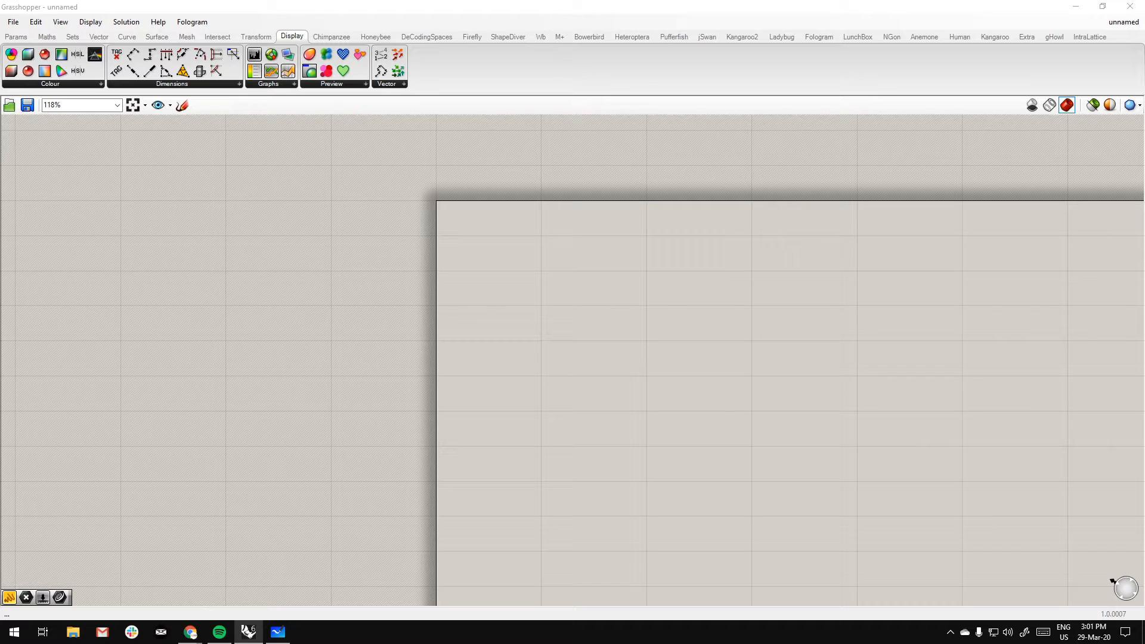
Add a Point parameter near the canvas corner and duplicate it to make a column of three
scroll(511, 274, up, 3)
double_click(435, 292)
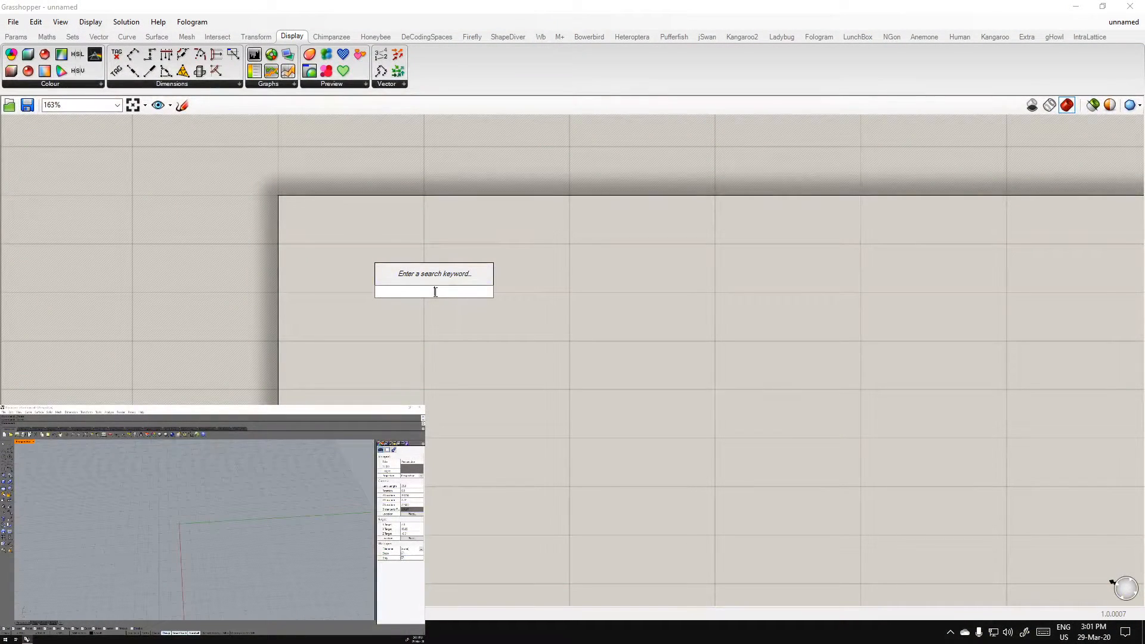
text(point)
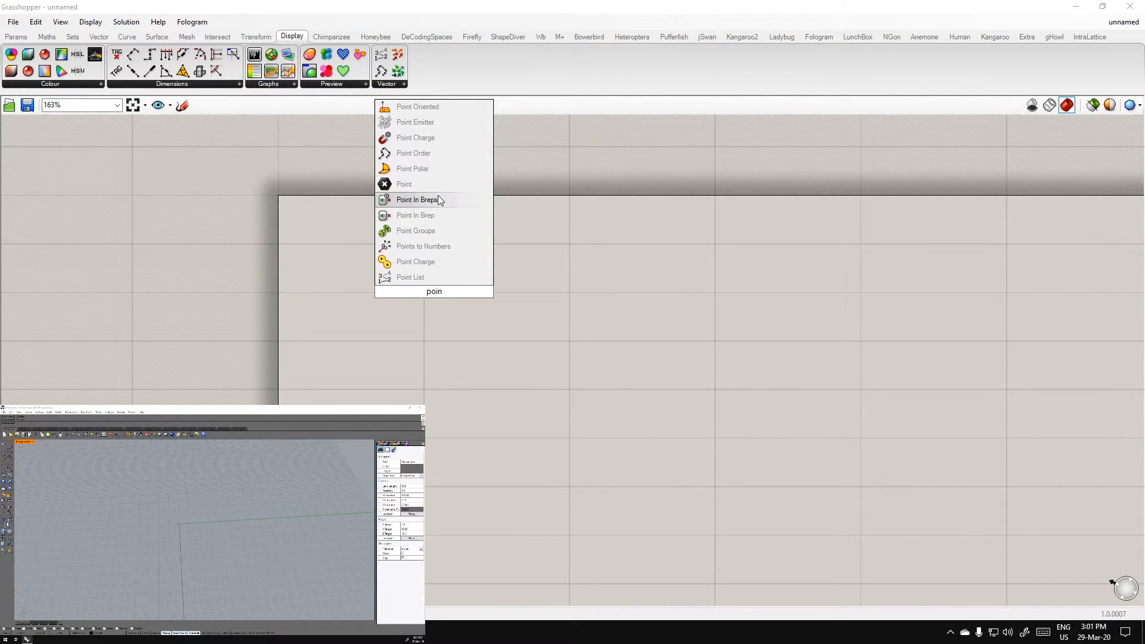
click(433, 191)
click(436, 284)
key(ctrl+c)
key(ctrl+v)
drag(449, 311, 438, 391)
Set multiple points for the first Point parameter by placing four points in the far corner of the Rhino viewport
right_drag(528, 525, 509, 418)
right_click(418, 182)
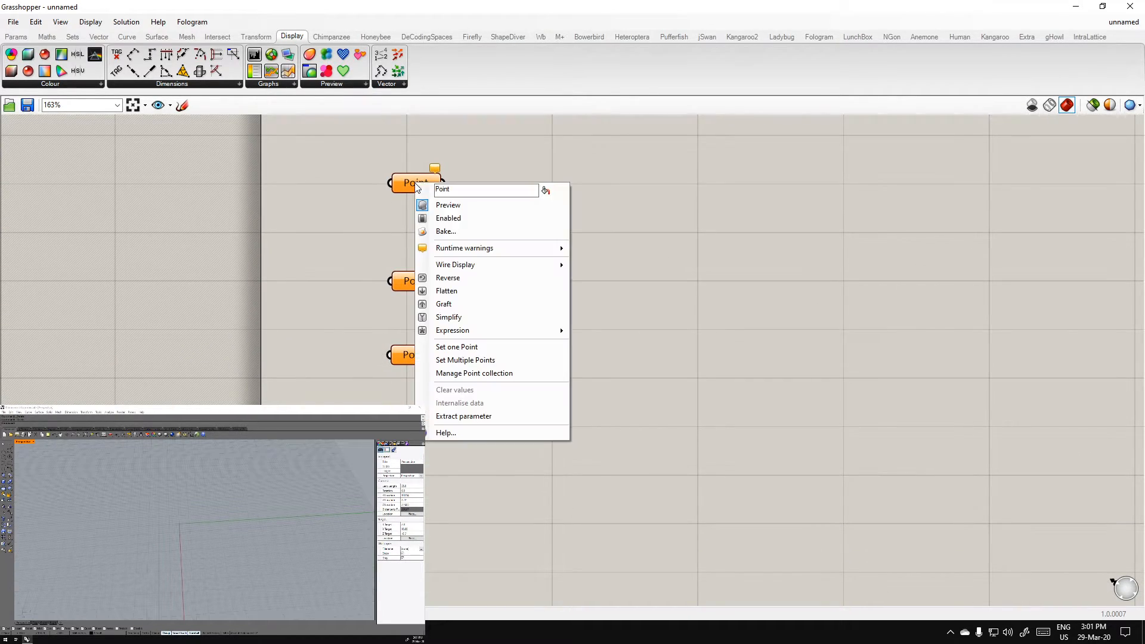
click(475, 361)
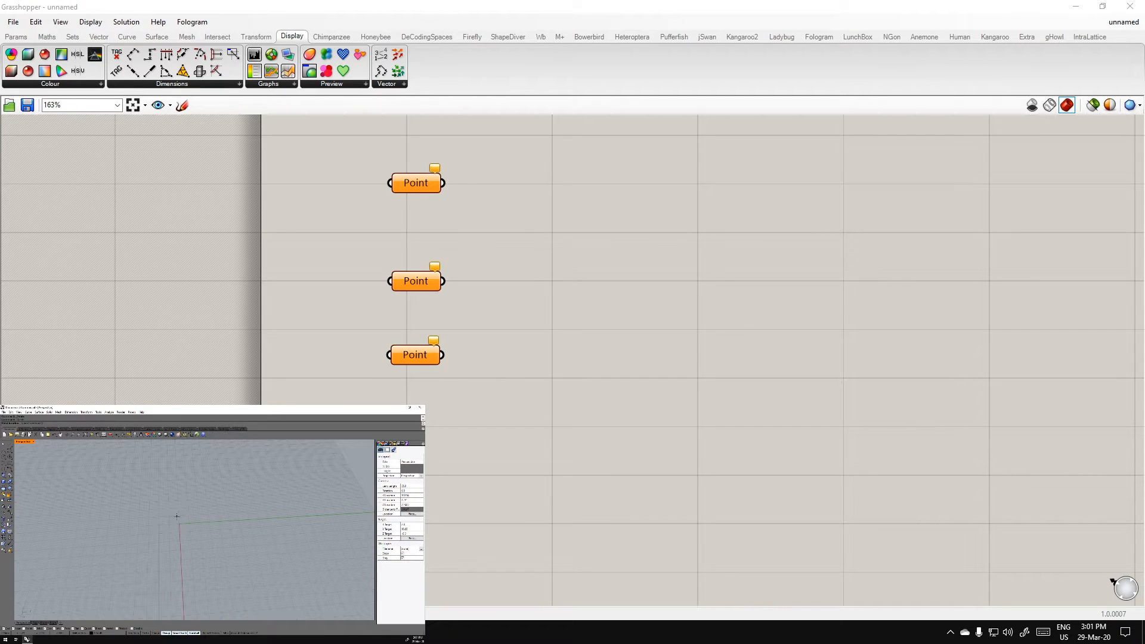
click(87, 489)
click(107, 472)
click(133, 477)
click(93, 511)
key(Return)
Set multiple points for the second Point parameter by placing a second group of four points in the Rhino viewport
right_click(420, 284)
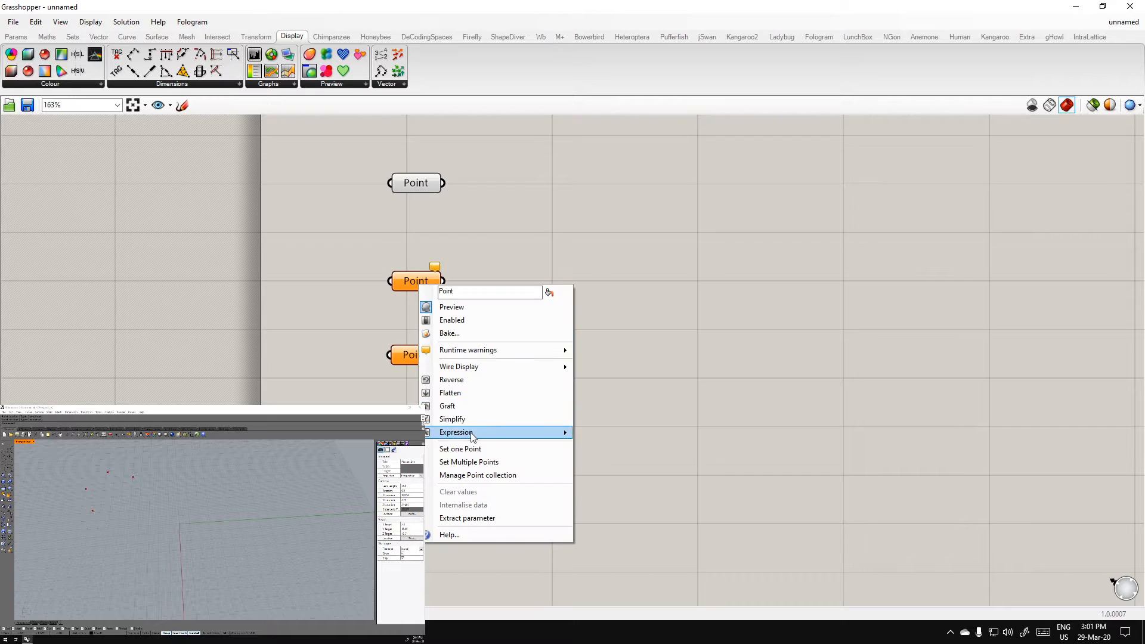
click(474, 463)
click(217, 492)
key(Return)
Set multiple points for the third Point parameter by placing four points in the near part of the Rhino viewport
right_click(415, 355)
click(469, 535)
click(248, 548)
click(277, 584)
click(208, 609)
key(Return)
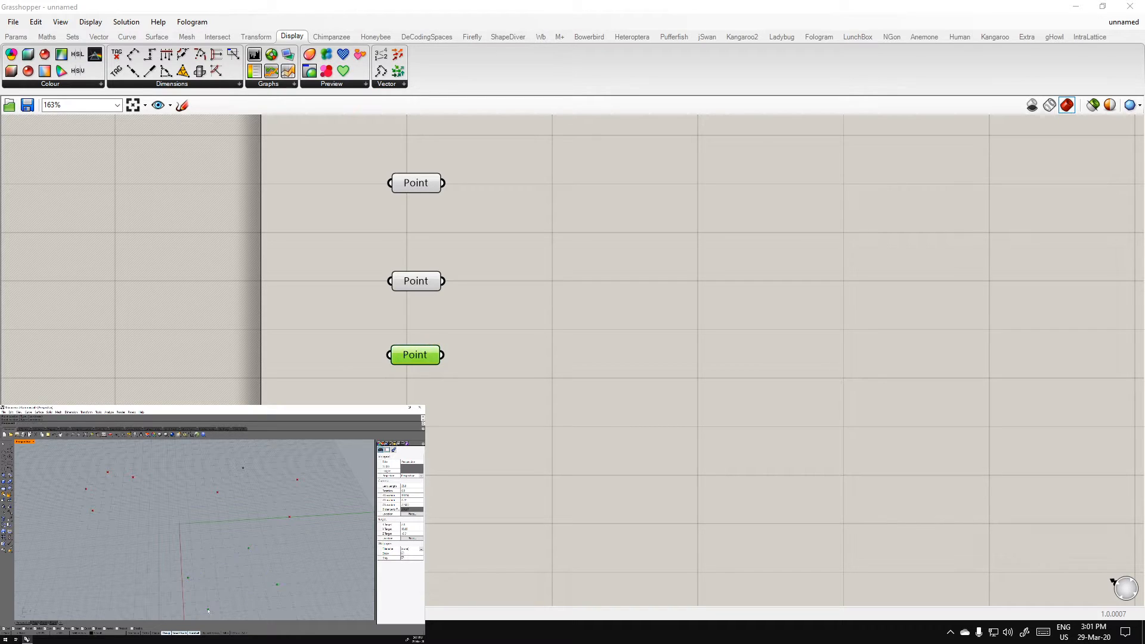
Add a PolyLine component and connect the first Point parameter to its Vertices input
scroll(485, 388, down, 2)
double_click(507, 288)
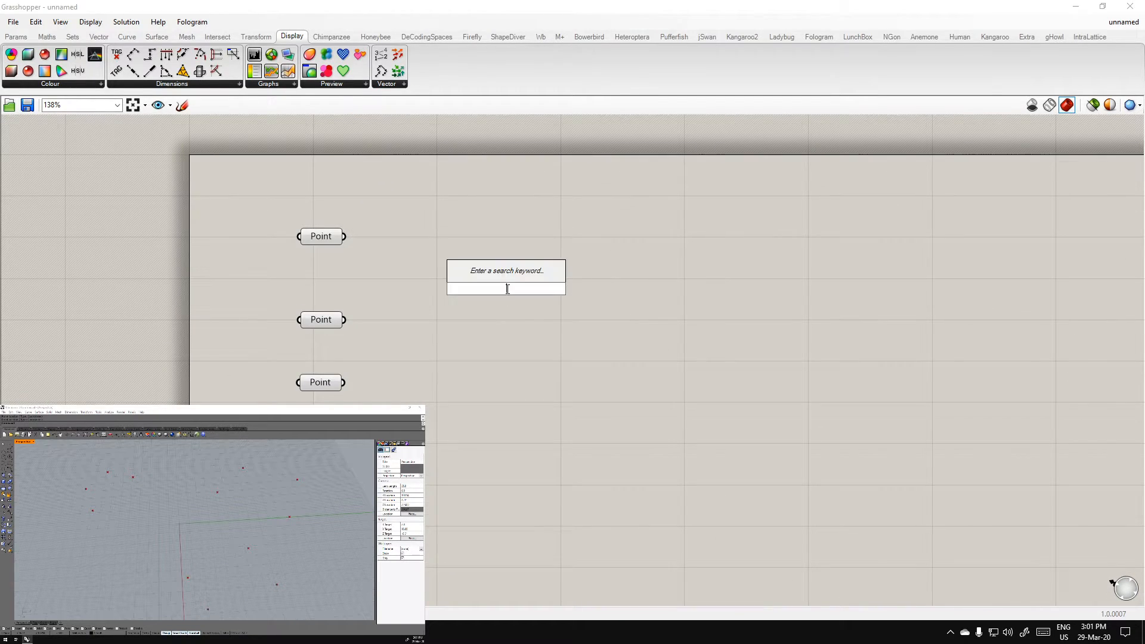
text(pol)
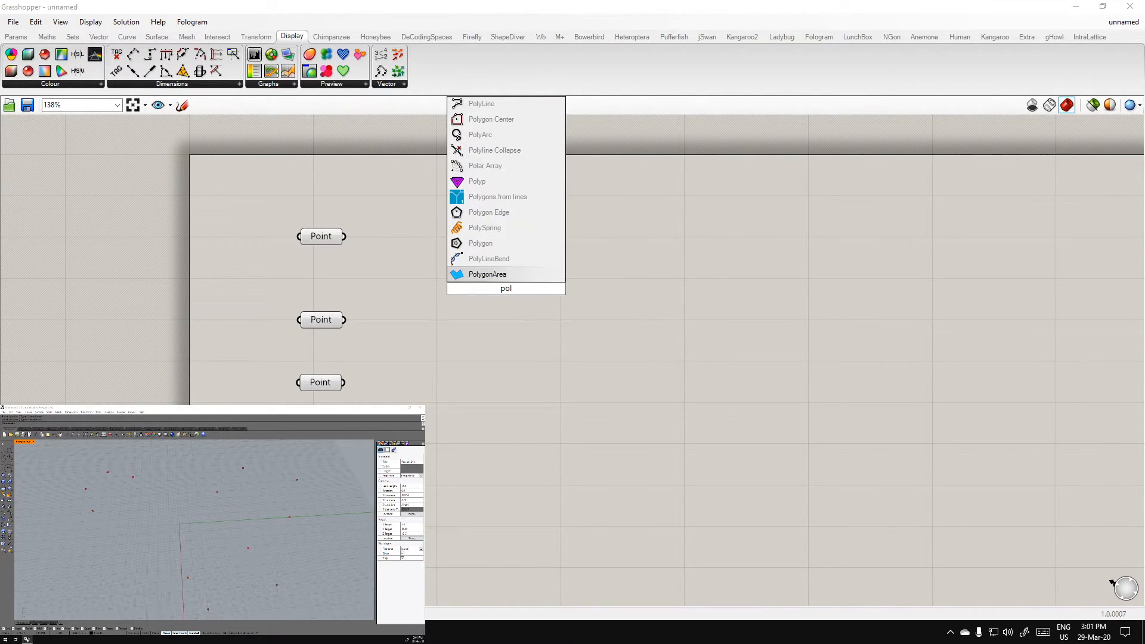
text(y)
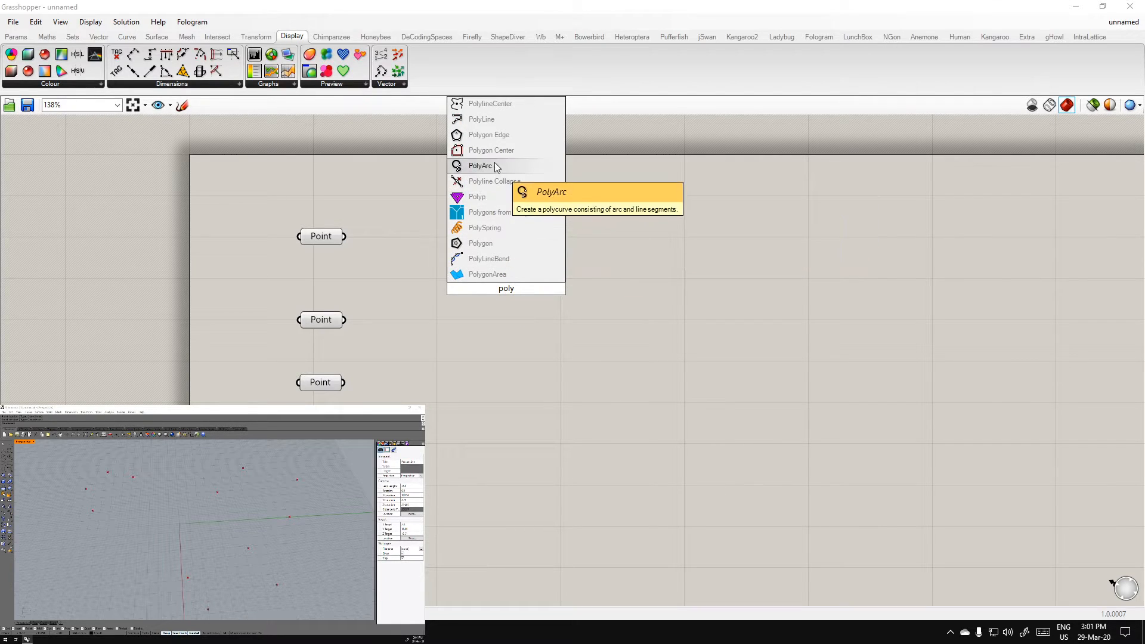
click(493, 121)
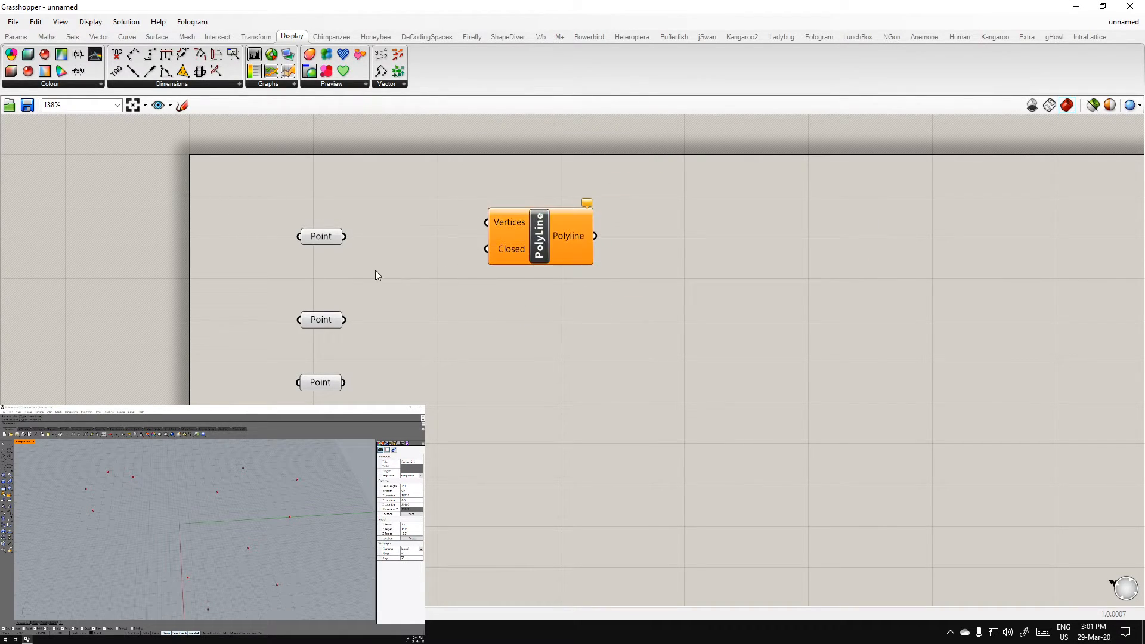
drag(345, 237, 486, 223)
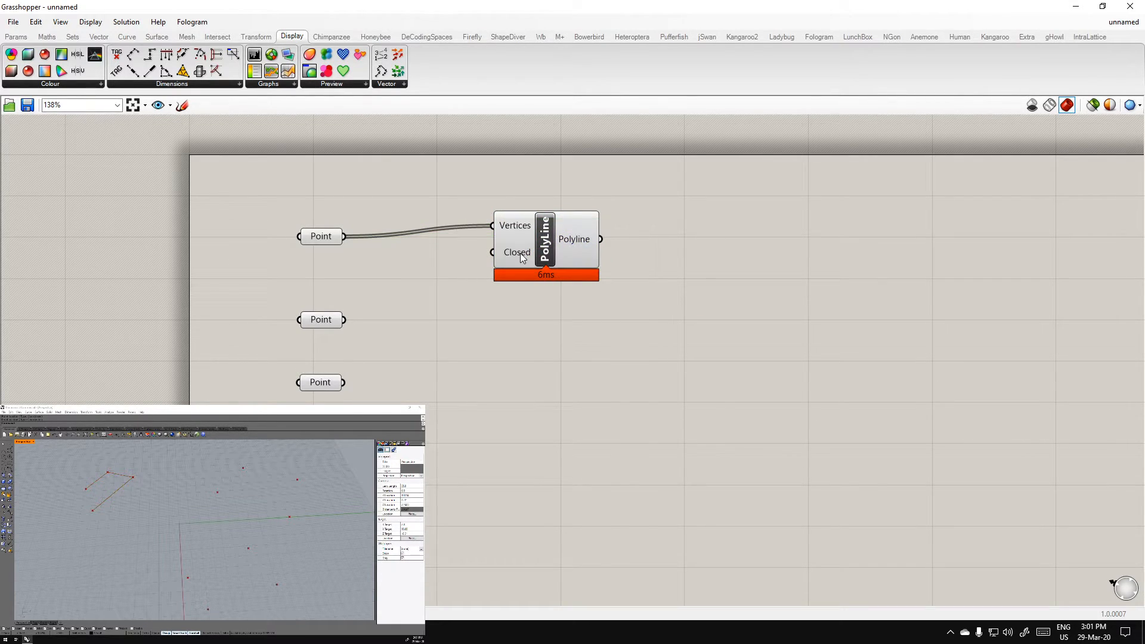
Set the PolyLine's Closed input to True and line the component up with the first Point parameter
right_click(522, 254)
mouse_move(576, 371)
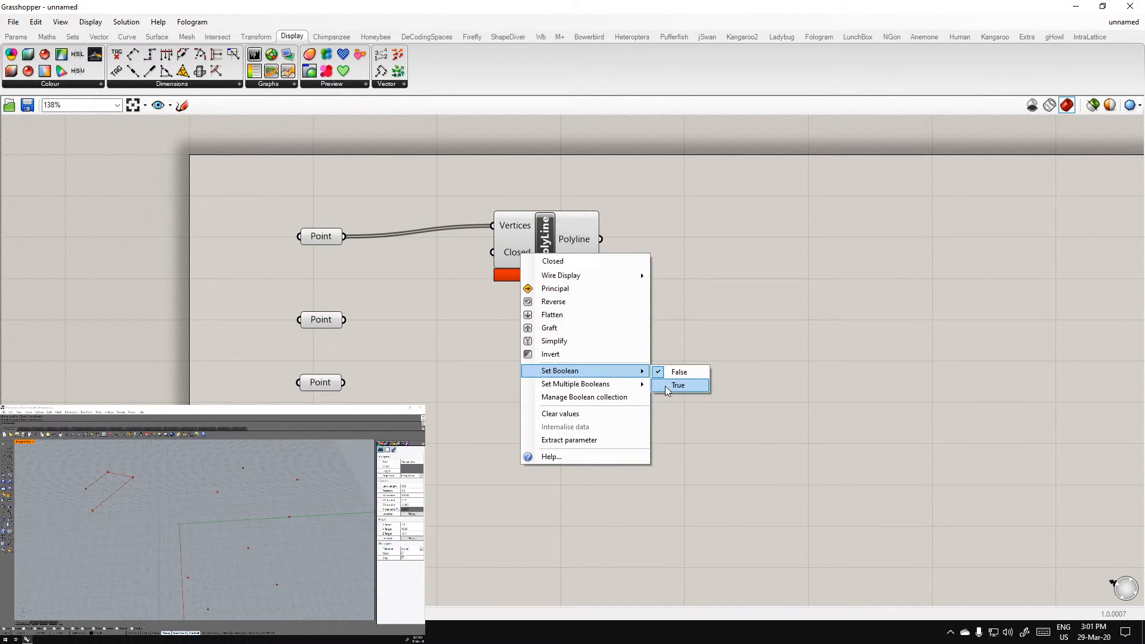
click(666, 387)
drag(546, 249, 557, 260)
click(581, 355)
click(566, 252)
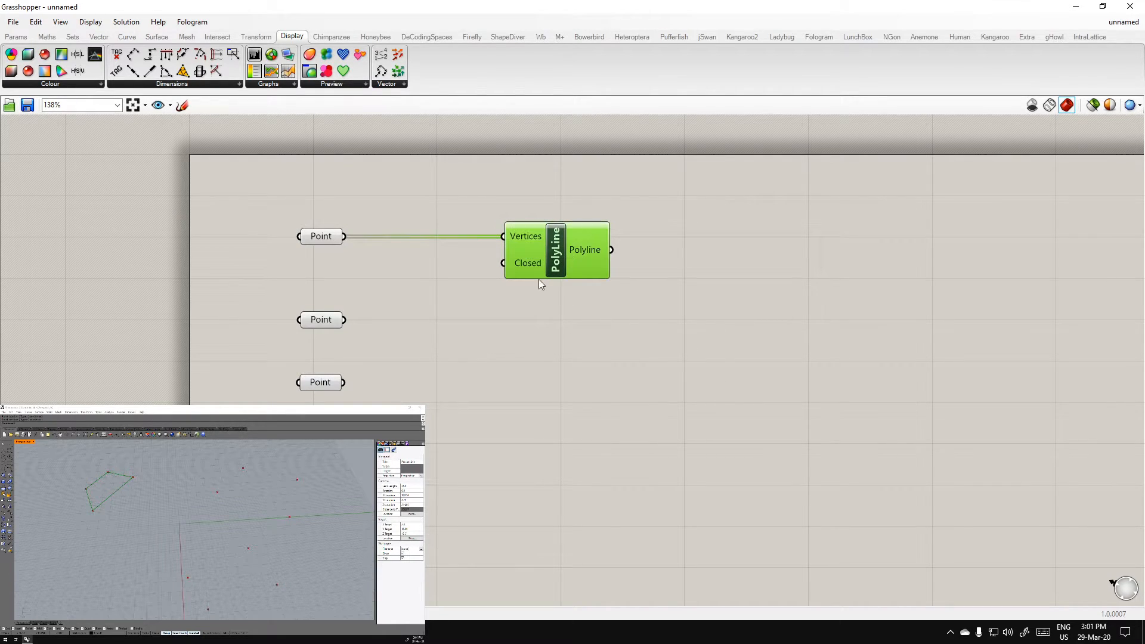
right_drag(87, 499, 113, 483)
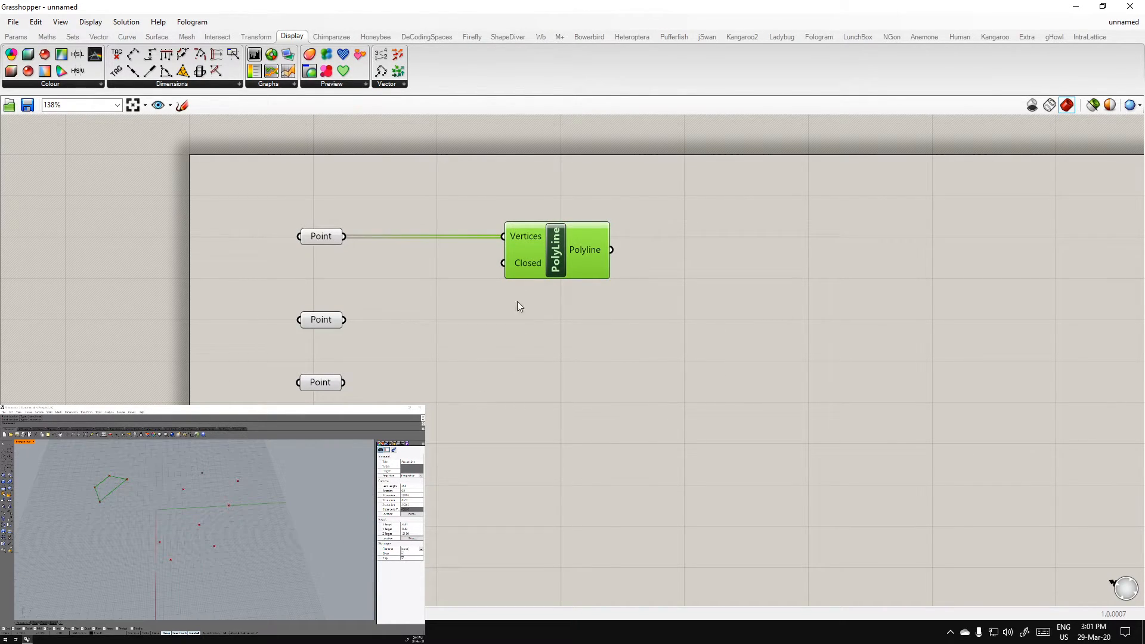
Duplicate the PolyLine component twice and connect the second and third Point parameters to the copies' Vertices inputs
alt+drag(535, 248, 532, 340)
drag(344, 319, 501, 329)
alt+drag(536, 250, 531, 426)
drag(344, 383, 498, 412)
Tidy the positions of the two lower PolyLine components and check all three outlines in the Rhino viewport
click(765, 450)
right_drag(650, 371, 622, 379)
drag(506, 336, 518, 323)
drag(495, 444, 509, 419)
drag(639, 480, 416, 200)
right_drag(141, 520, 215, 480)
scroll(154, 520, down, 4)
scroll(192, 485, down, 2)
click(766, 310)
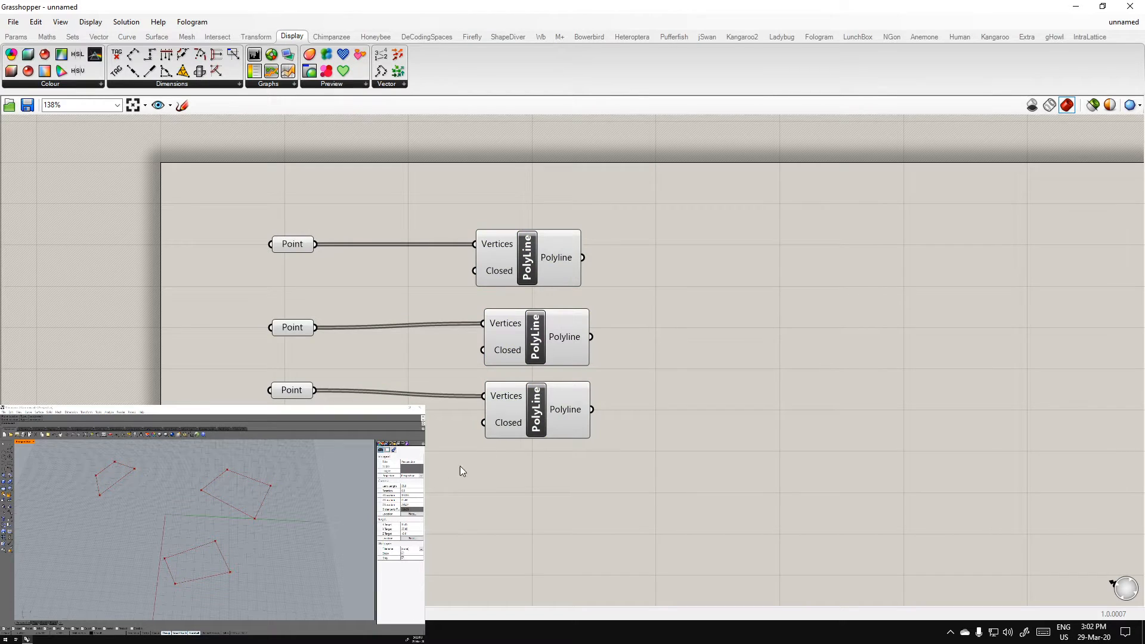
Move the third Point parameter and its PolyLine component further down to space out the rows
drag(290, 393, 288, 408)
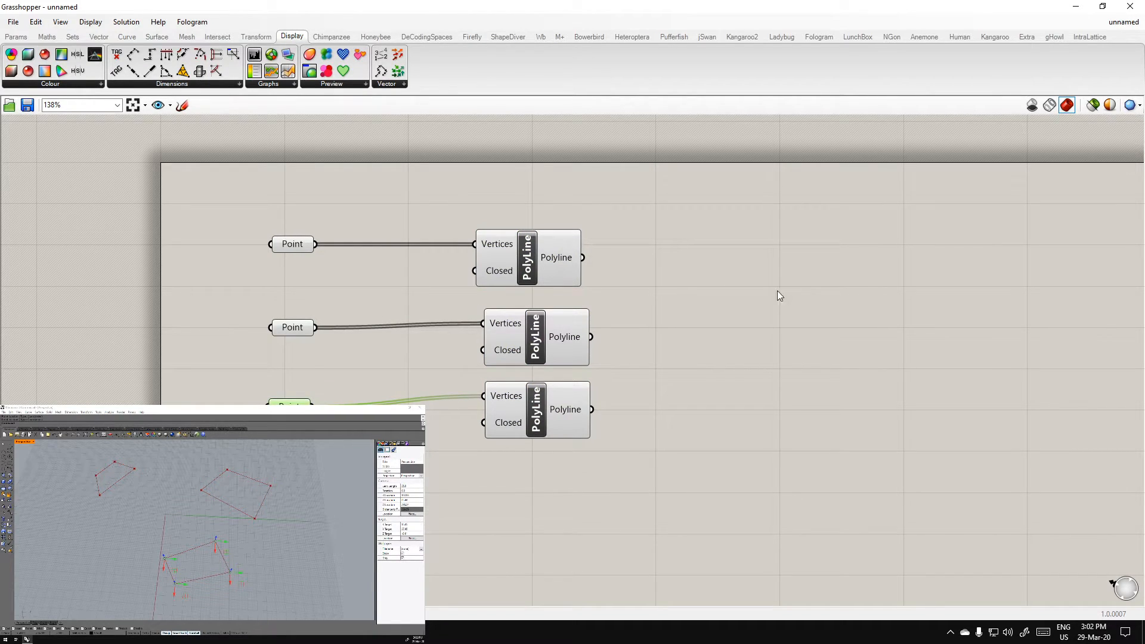
click(646, 534)
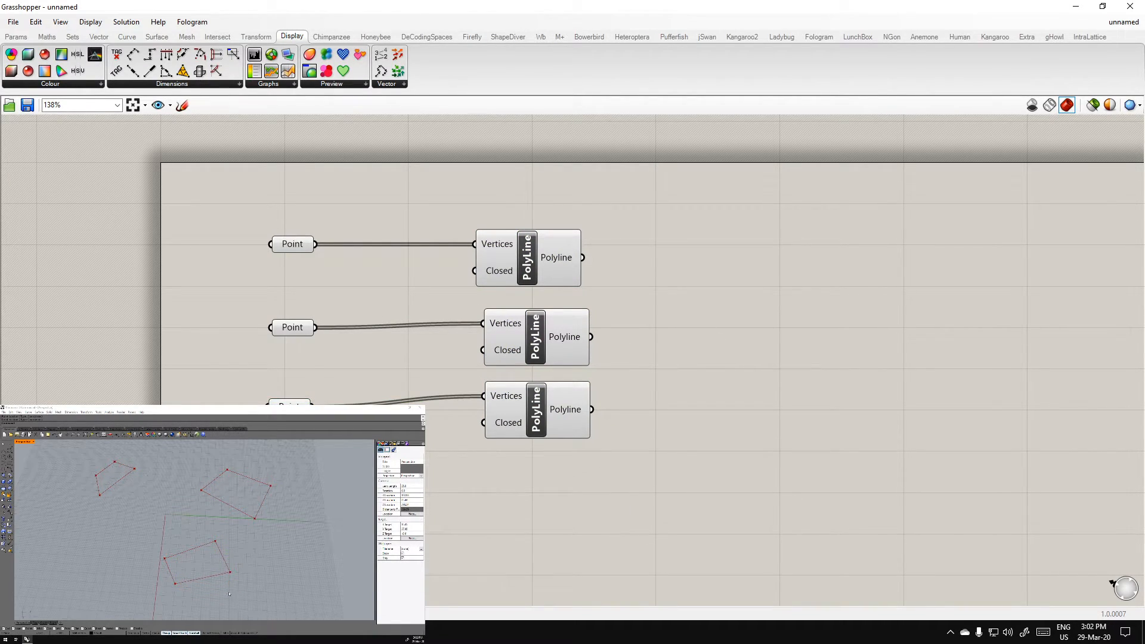
drag(683, 487, 195, 381)
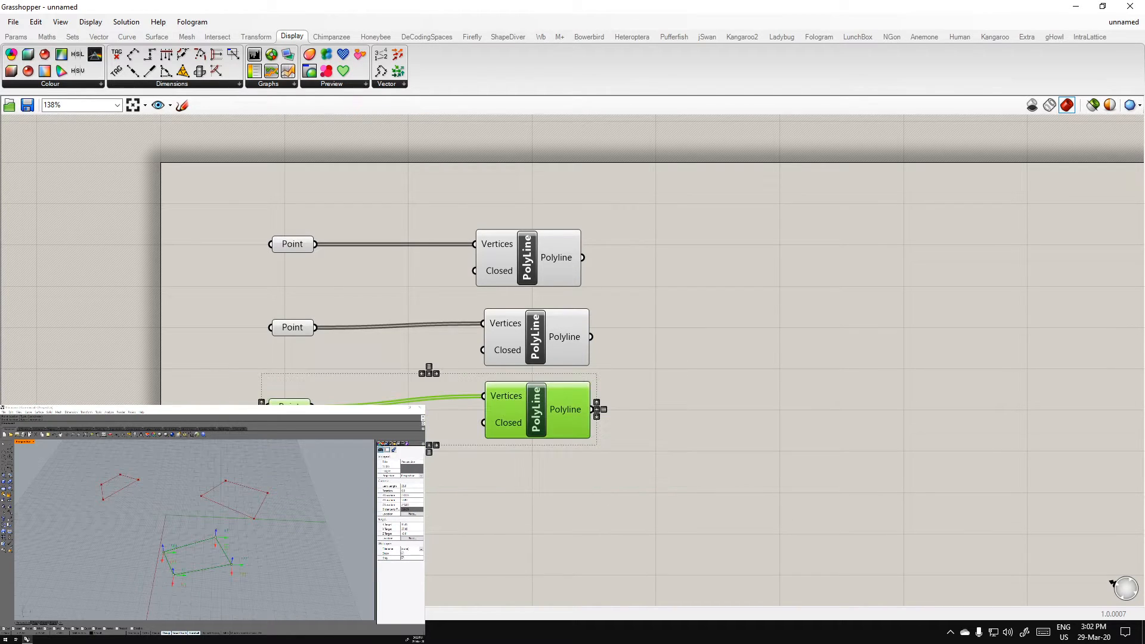
click(671, 522)
drag(538, 421, 524, 434)
click(656, 460)
click(830, 396)
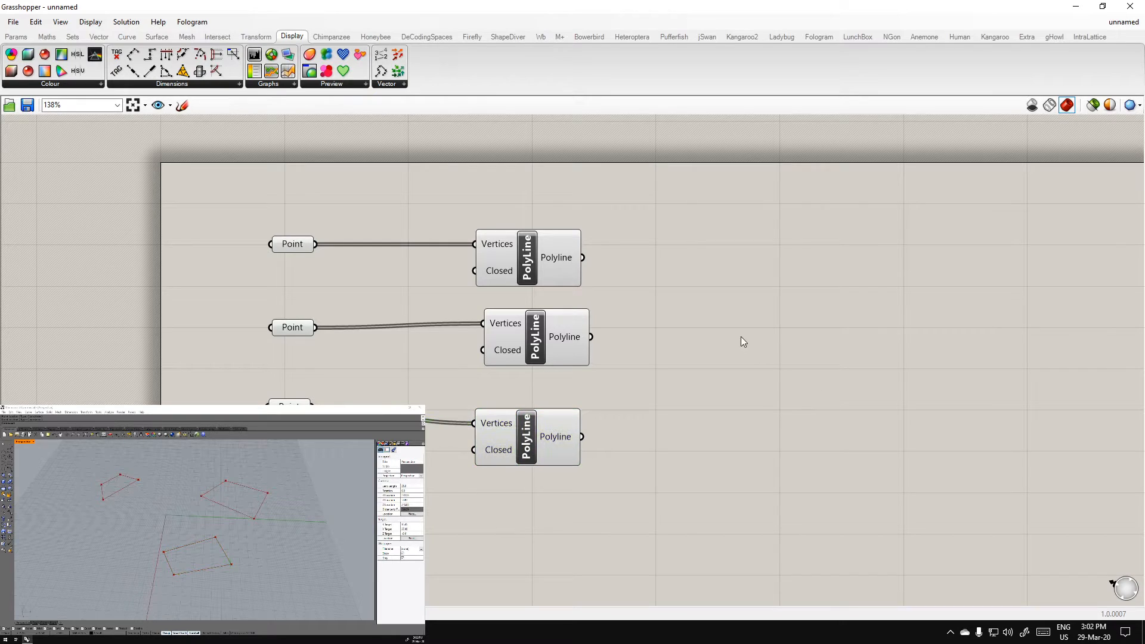
Add a Merge component beyond the PolyLine components
double_click(742, 340)
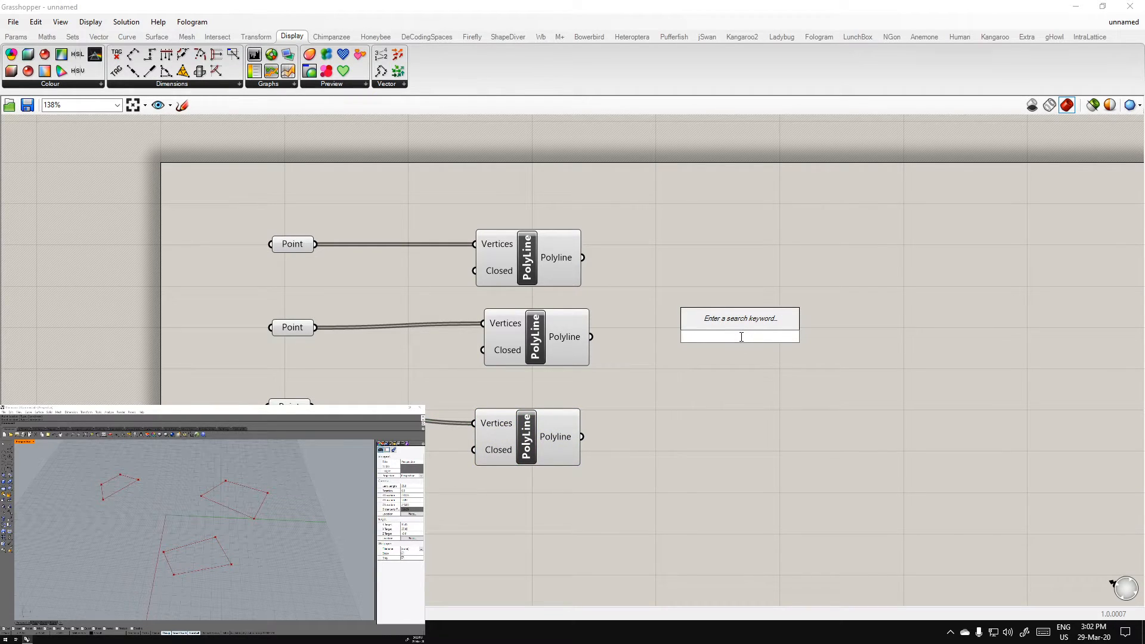
text(merg)
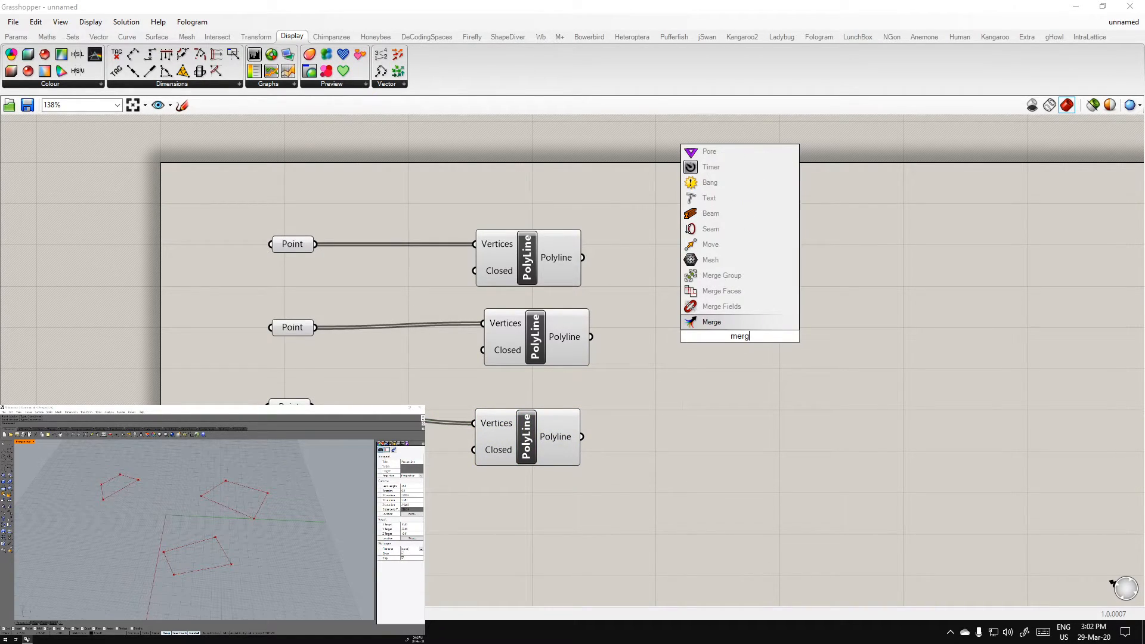
click(705, 323)
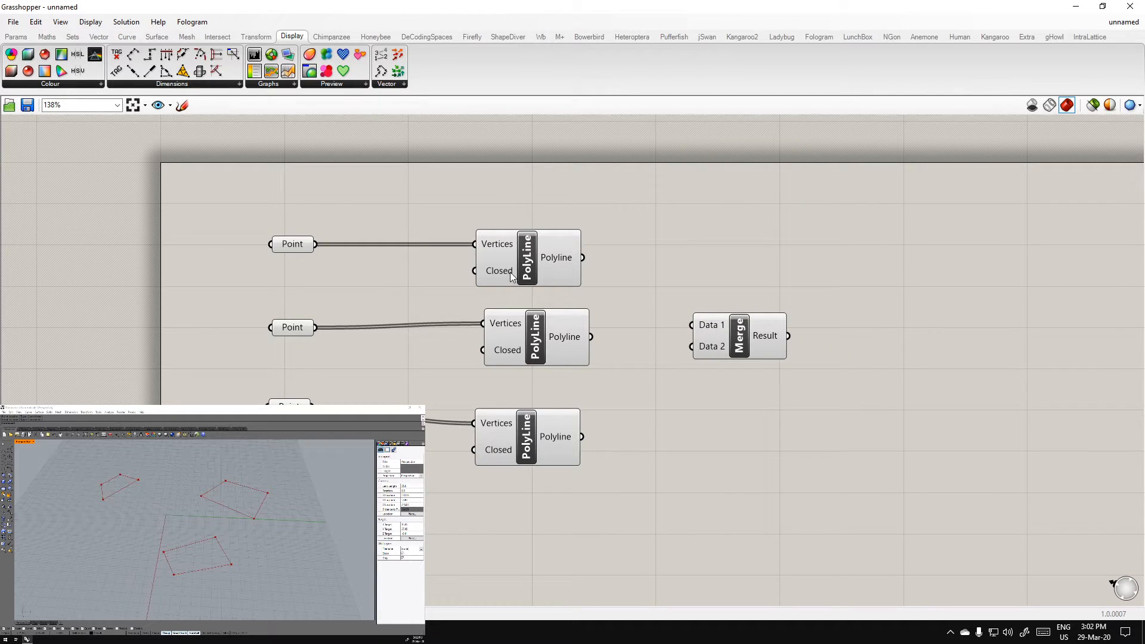
Delete the first and third PolyLine components and move the remaining one beyond the Merge component
drag(595, 491, 466, 218)
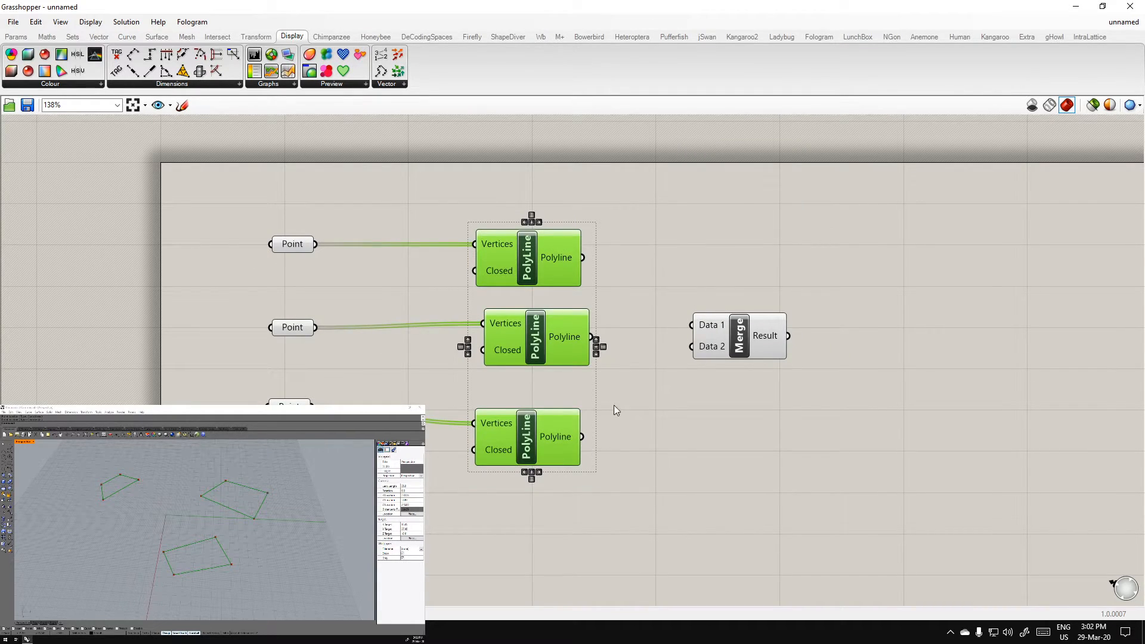
click(598, 490)
drag(601, 489, 549, 417)
key(Delete)
click(542, 258)
key(Delete)
drag(552, 355, 879, 229)
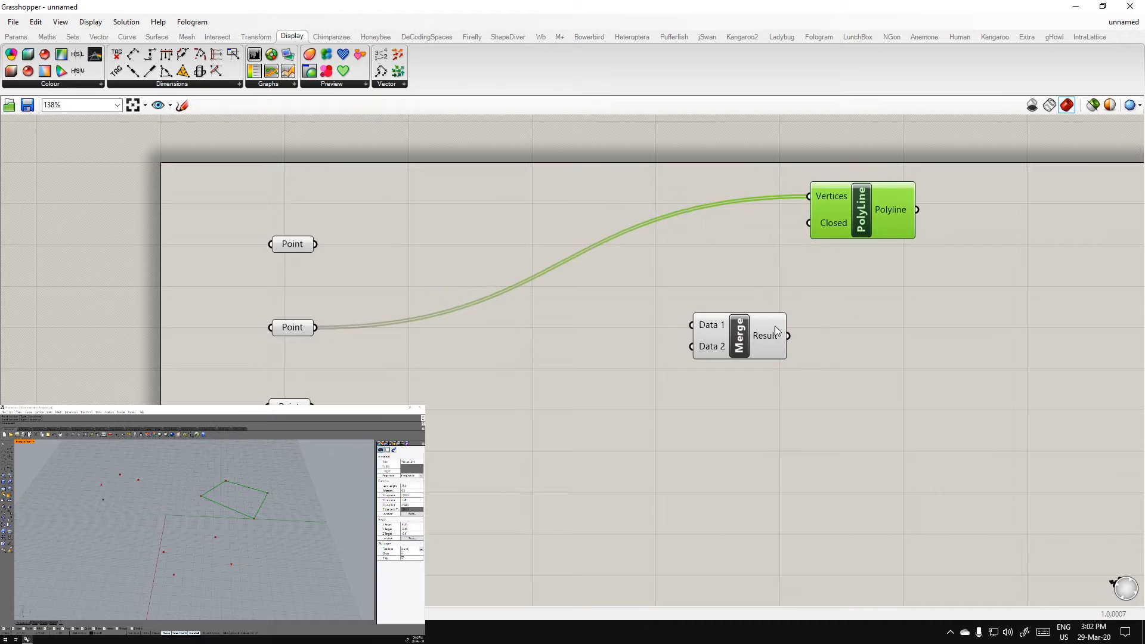
Move the Merge component closer to the Point parameters and wire the three Point parameters into its first three data inputs
drag(779, 327, 644, 337)
click(502, 421)
drag(315, 244, 556, 334)
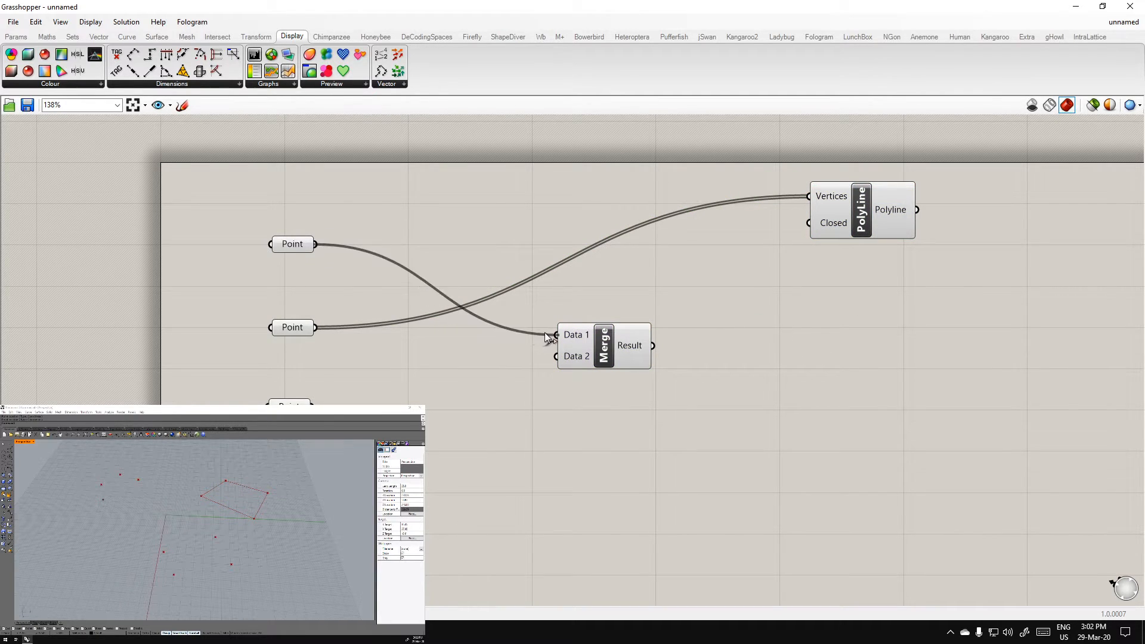
drag(315, 327, 558, 356)
drag(315, 404, 564, 364)
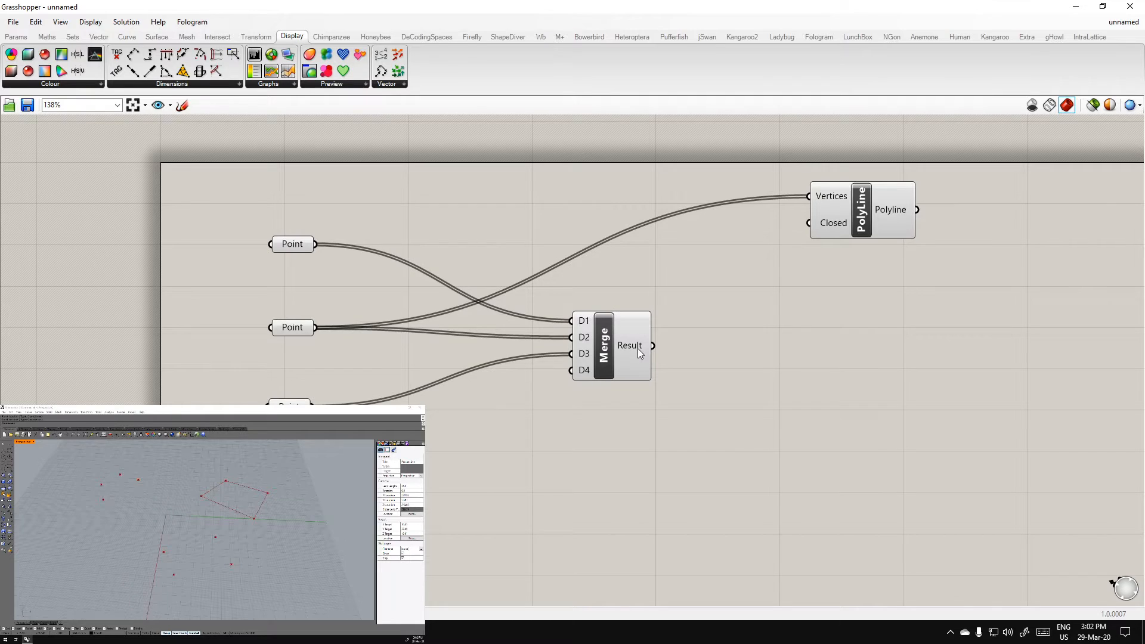
Graft the D1, D2 and D3 inputs of the Merge component
right_click(587, 325)
click(612, 424)
right_click(585, 344)
click(611, 445)
right_click(584, 361)
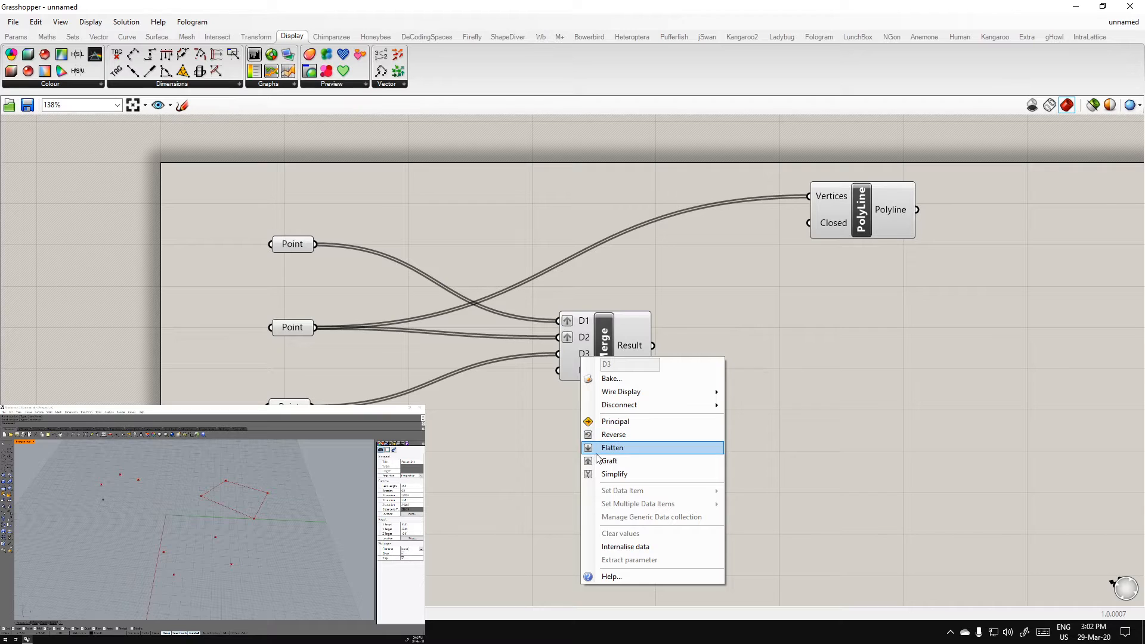
click(597, 460)
Connect the Merge result to the PolyLine's Vertices in place of the second Point's wire, and move PolyLine level with Merge
right_drag(699, 537, 581, 508)
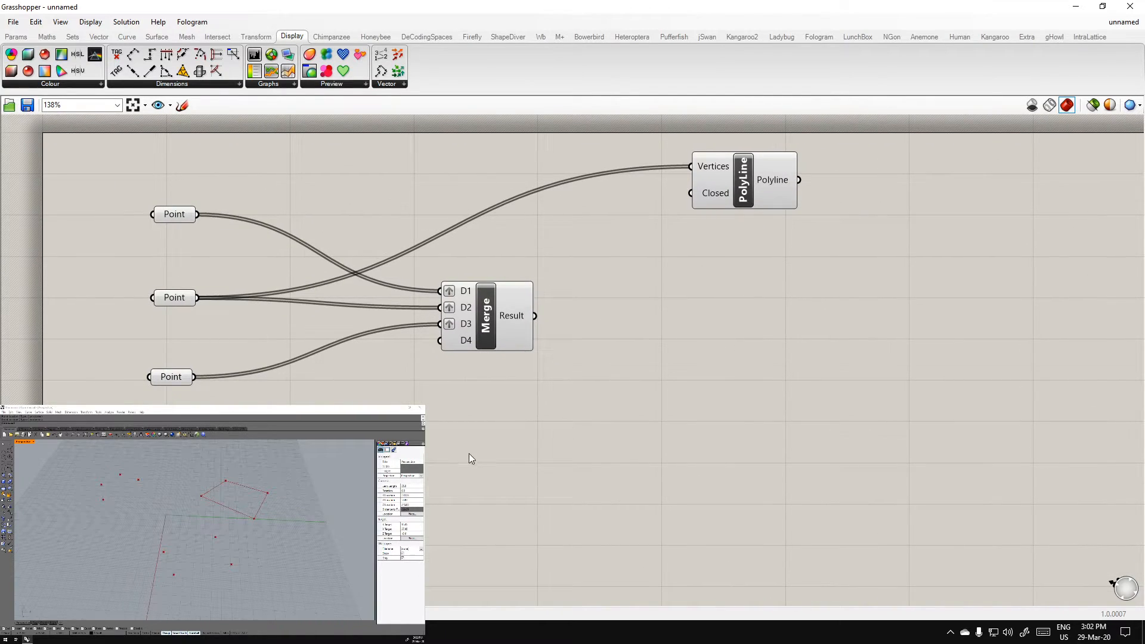
drag(534, 316, 682, 173)
drag(752, 177, 698, 326)
click(671, 412)
right_drag(512, 400, 578, 400)
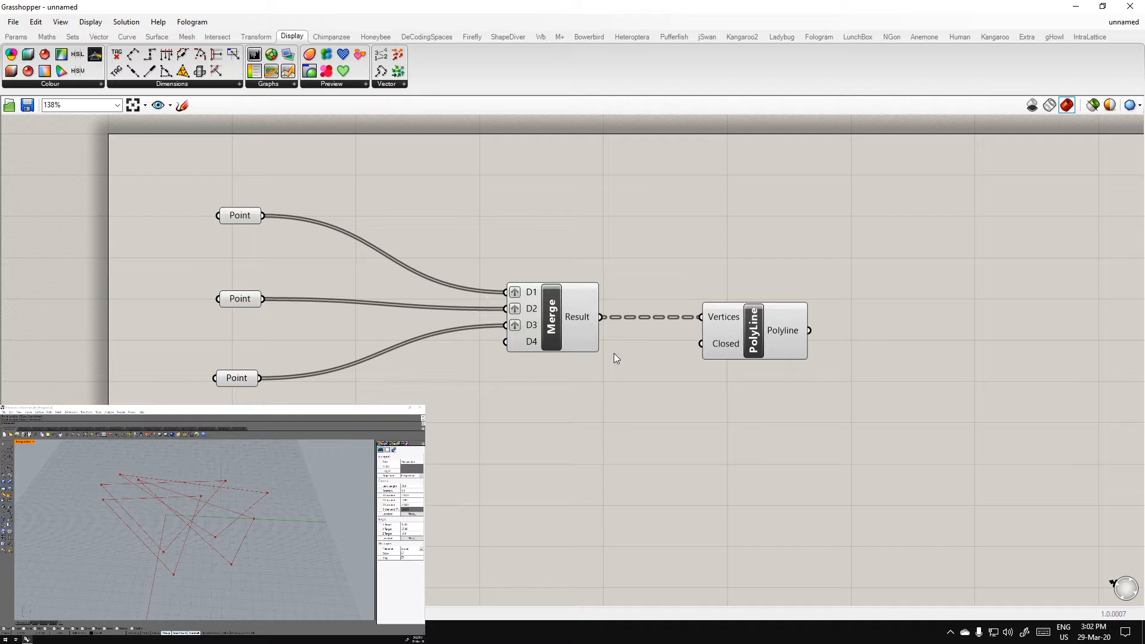
Disconnect the Merge result from the PolyLine's Vertices input
right_drag(532, 339, 567, 352)
scroll(567, 346, up, 2)
scroll(568, 336, down, 1)
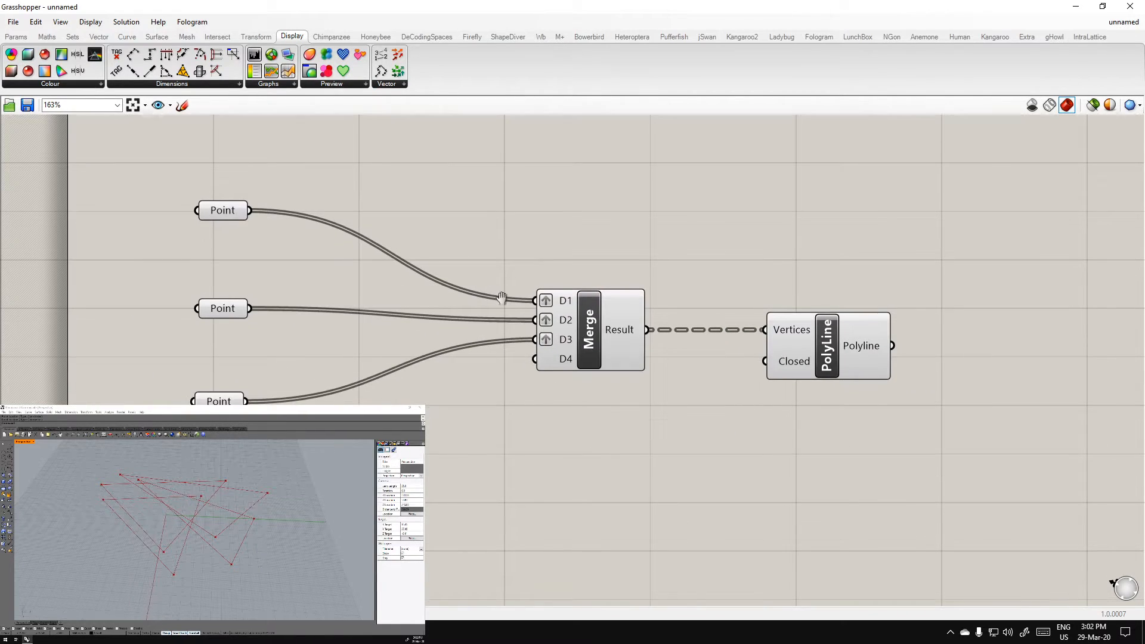
right_drag(537, 304, 548, 346)
ctrl+drag(658, 371, 776, 372)
Switch to Microsoft Whiteboard and sketch a single stem with four leaves in the blank space beyond the existing trees
key(alt+Tab)
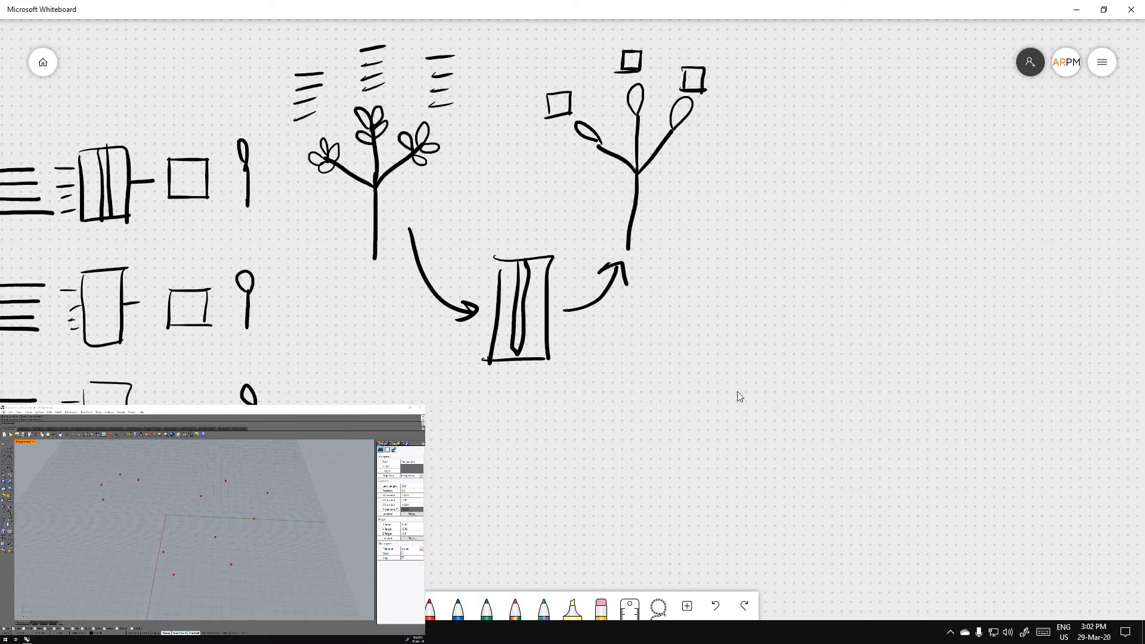
right_drag(797, 360, 496, 352)
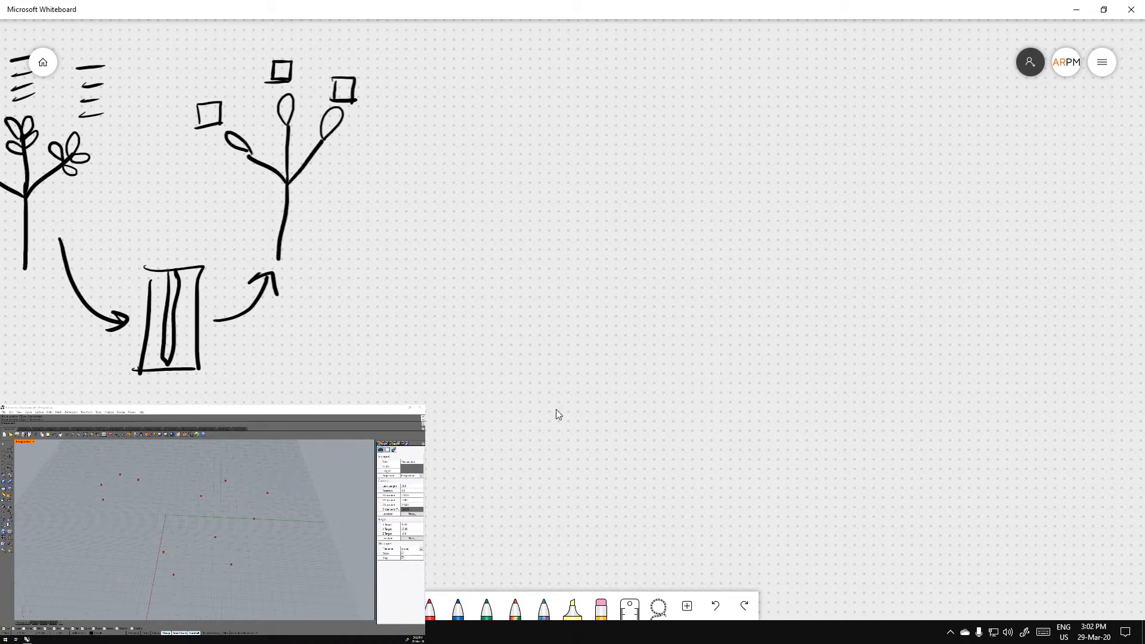
right_drag(557, 414, 510, 428)
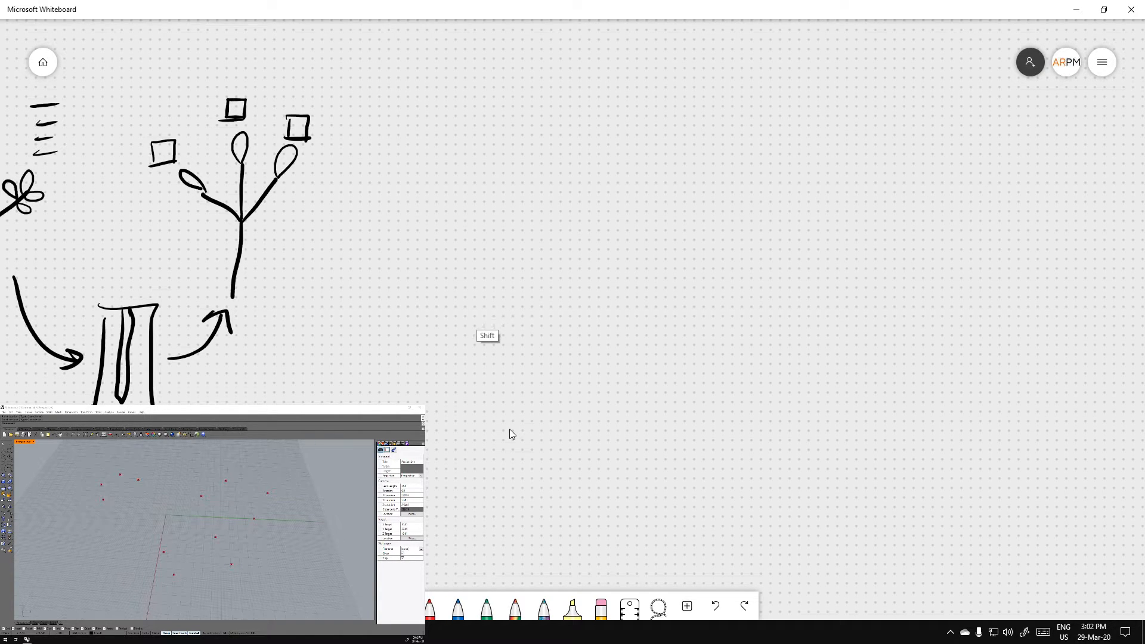
key(F7)
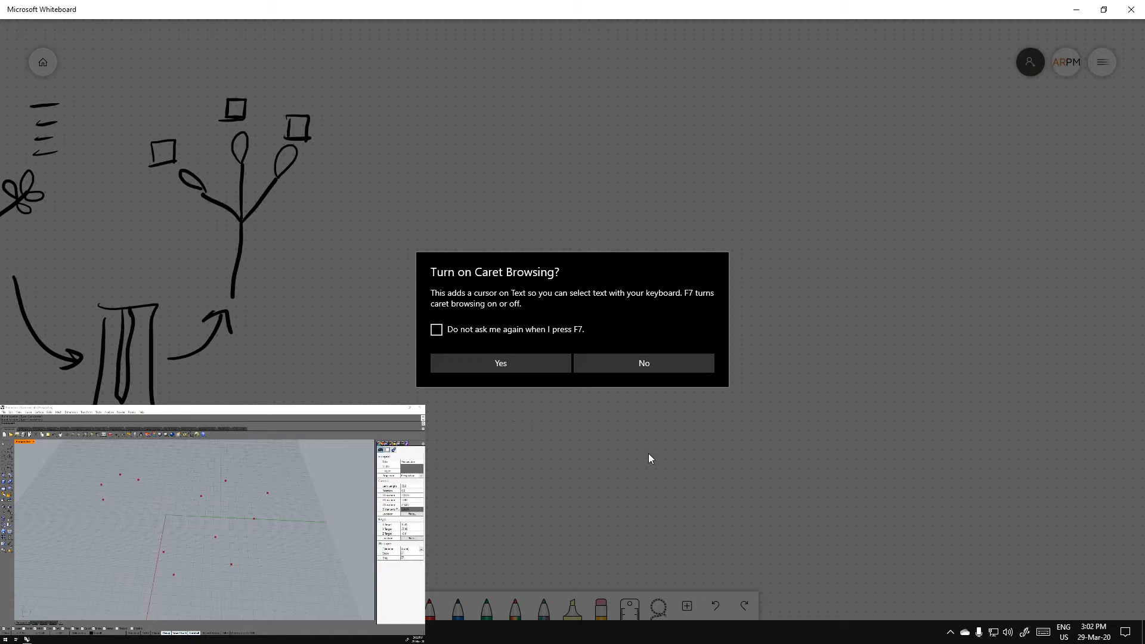
click(654, 365)
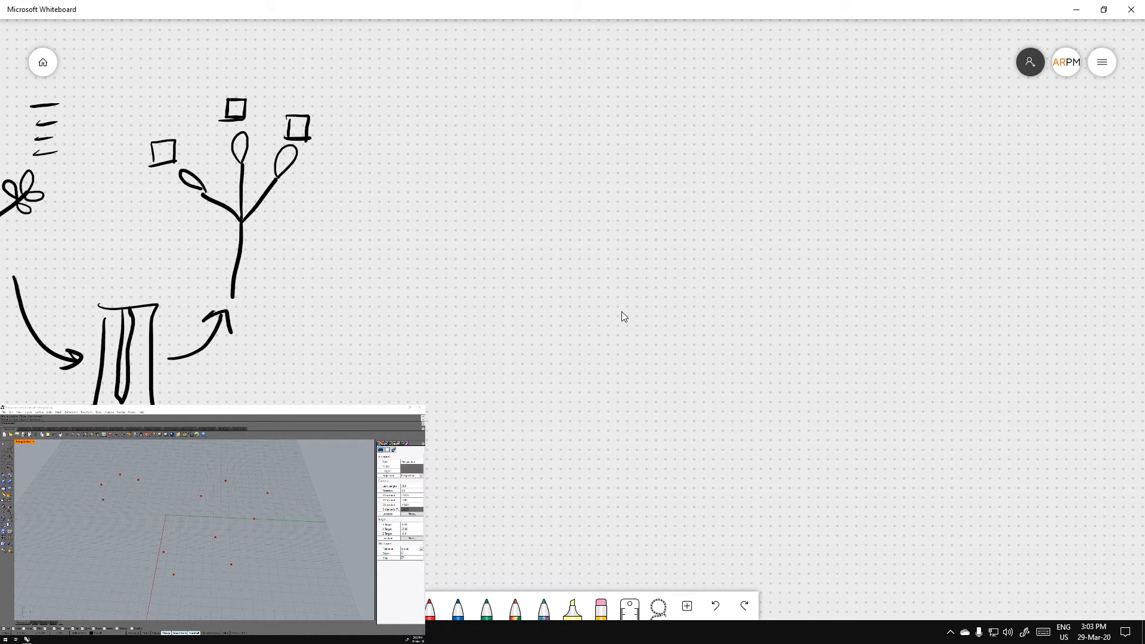
drag(539, 274, 541, 351)
mouse_move(539, 274)
mouse_down()
mouse_move(516, 255)
mouse_move(538, 274)
mouse_move(555, 263)
mouse_move(560, 274)
mouse_move(531, 273)
mouse_move(535, 289)
mouse_up()
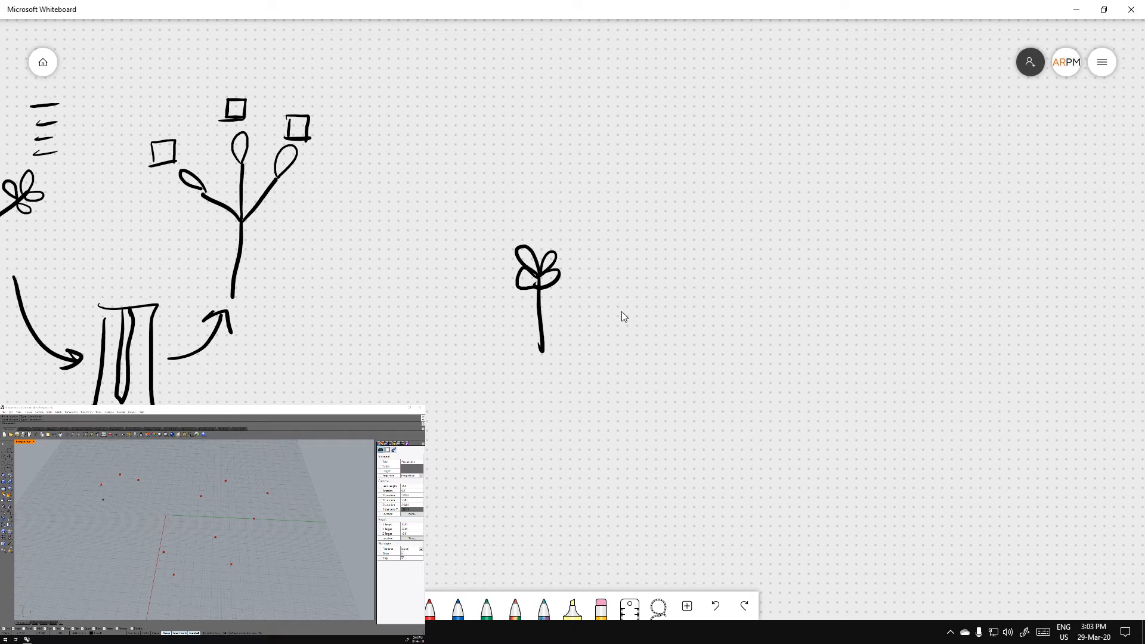
Draw an arrow leading away from the four-leaf stem and label it G
drag(597, 303, 707, 299)
mouse_move(691, 292)
mouse_down()
mouse_move(707, 300)
mouse_move(692, 305)
mouse_up()
mouse_move(632, 280)
mouse_down()
mouse_move(648, 260)
mouse_move(651, 288)
mouse_up()
drag(644, 274, 655, 289)
Sketch a tree with four branches, each carrying one leaf, at the end of the G arrow
drag(801, 278, 793, 364)
mouse_move(799, 280)
mouse_down()
mouse_move(739, 238)
mouse_move(796, 216)
mouse_up()
mouse_move(809, 260)
mouse_down()
mouse_move(801, 277)
mouse_move(835, 217)
mouse_up()
drag(799, 279, 870, 249)
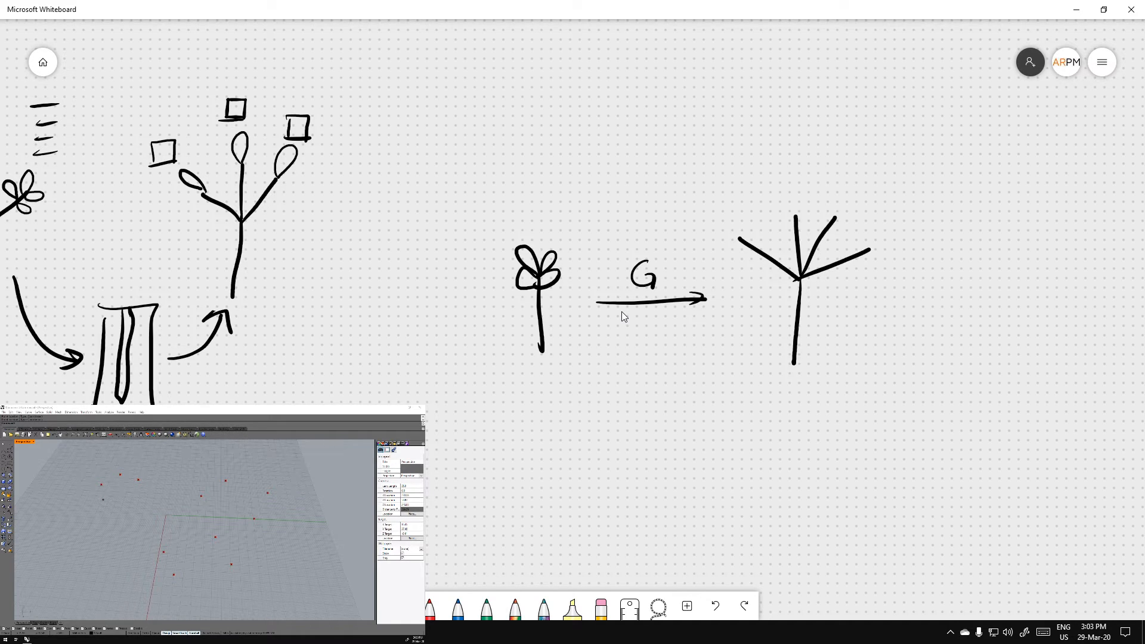
drag(739, 239, 737, 236)
mouse_move(796, 214)
mouse_down()
mouse_move(844, 193)
mouse_move(835, 216)
mouse_move(866, 245)
mouse_up()
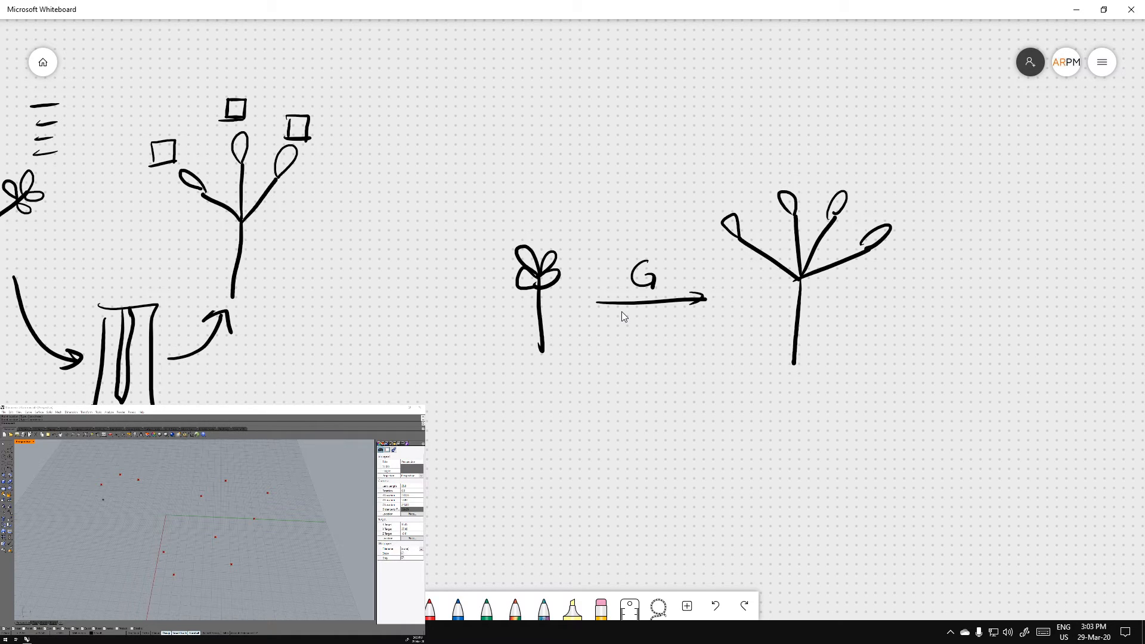
mouse_move(636, 140)
mouse_down()
mouse_move(634, 123)
mouse_move(619, 174)
mouse_move(577, 206)
mouse_up()
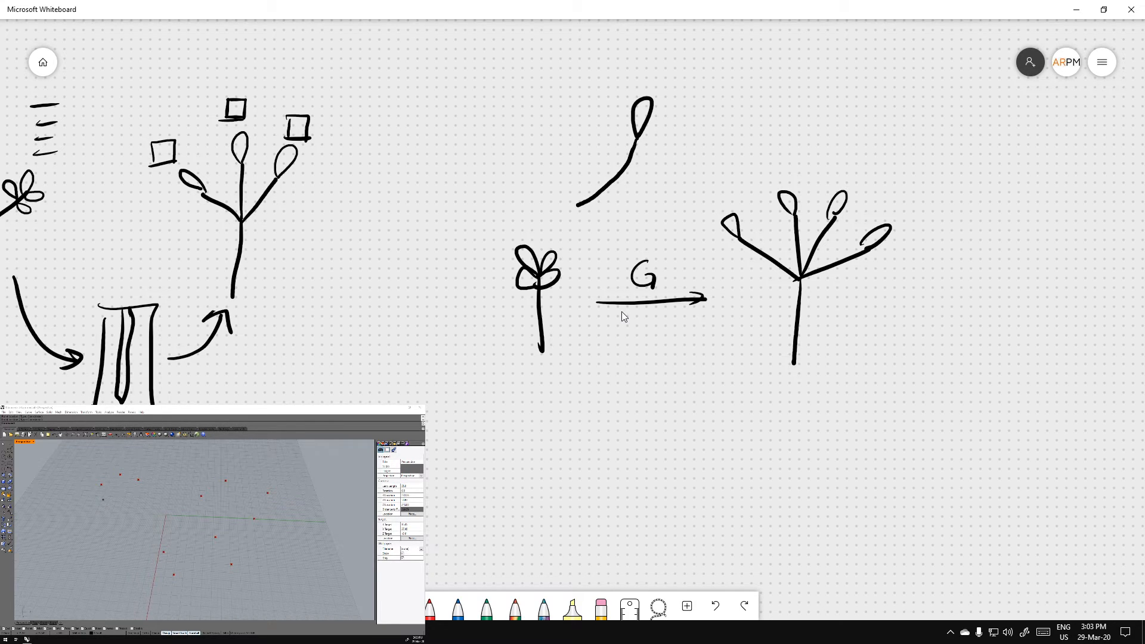
key(ctrl+z)
key(ctrl+z)
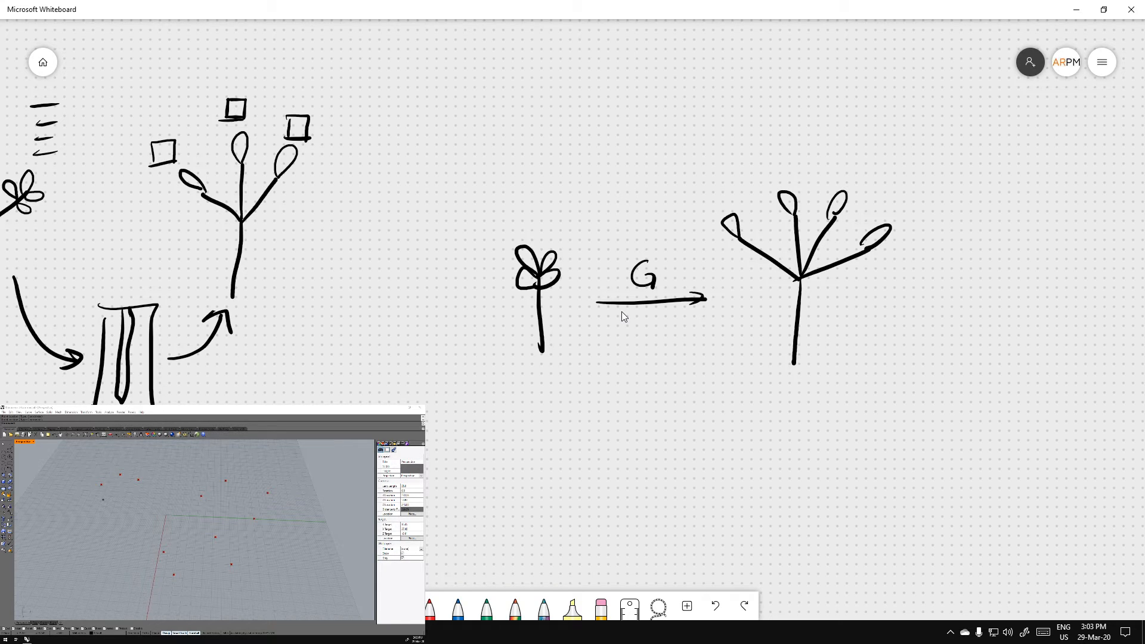
Sketch a three-branch tree with two leaves per branch beneath the four-leaf stem, followed by an arrow labelled G
drag(542, 554, 555, 452)
mouse_move(548, 495)
mouse_down()
mouse_move(590, 459)
mouse_move(544, 436)
mouse_move(591, 441)
mouse_move(594, 465)
mouse_up()
mouse_move(514, 452)
mouse_down()
mouse_move(521, 464)
mouse_move(500, 460)
mouse_move(519, 468)
mouse_up()
drag(635, 507, 731, 511)
drag(686, 463, 691, 495)
Sketch a tree after the lower G arrow whose three branches each split into two twigs with one leaf apiece
drag(843, 466, 845, 555)
drag(799, 456, 845, 472)
mouse_move(778, 426)
mouse_down()
mouse_move(794, 459)
mouse_move(842, 427)
mouse_move(915, 438)
mouse_up()
mouse_move(857, 405)
mouse_down()
mouse_move(866, 388)
mouse_move(858, 404)
mouse_move(896, 407)
mouse_move(913, 440)
mouse_up()
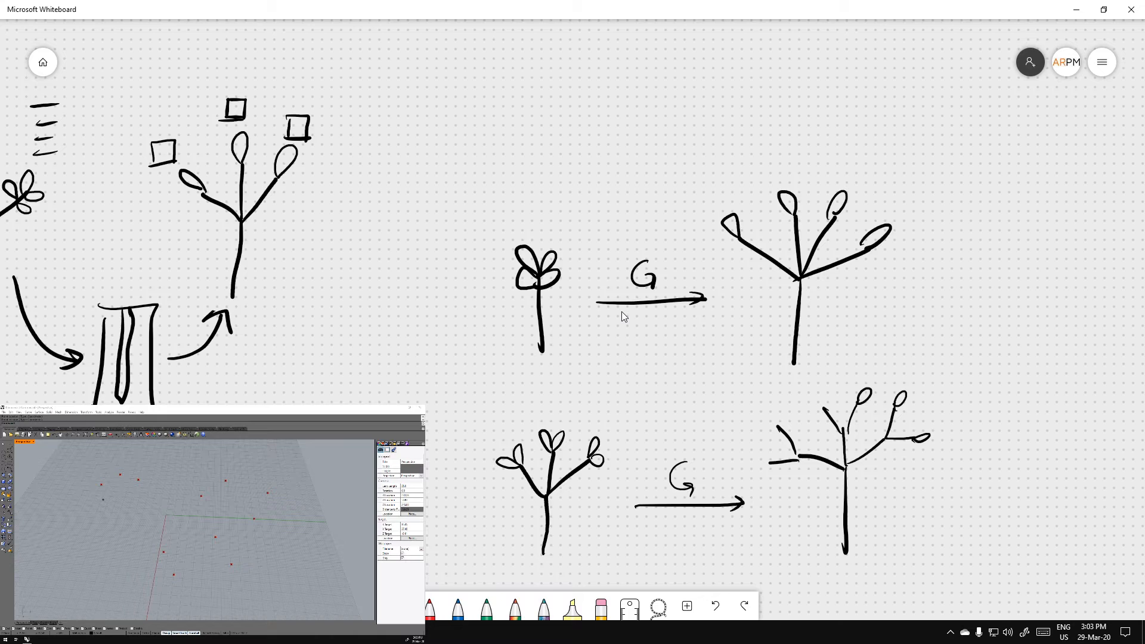
mouse_move(823, 409)
mouse_down()
mouse_move(763, 417)
mouse_move(779, 424)
mouse_move(770, 463)
mouse_up()
drag(768, 421, 560, 378)
mouse_move(816, 337)
mouse_down()
mouse_move(793, 340)
mouse_move(819, 342)
mouse_up()
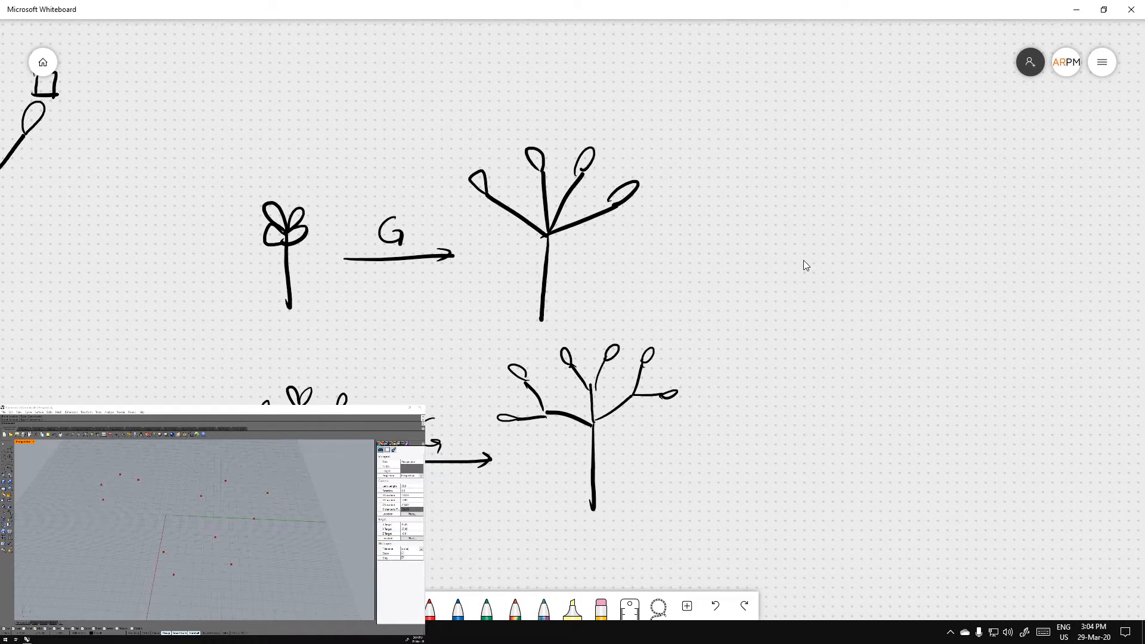
Draw an arrow labelled F after the upper four-branch tree, leading to a single stem with four leaves
mouse_move(671, 241)
mouse_down()
mouse_move(796, 243)
mouse_move(780, 250)
mouse_up()
drag(728, 201, 724, 229)
drag(727, 202, 743, 200)
drag(723, 219, 740, 215)
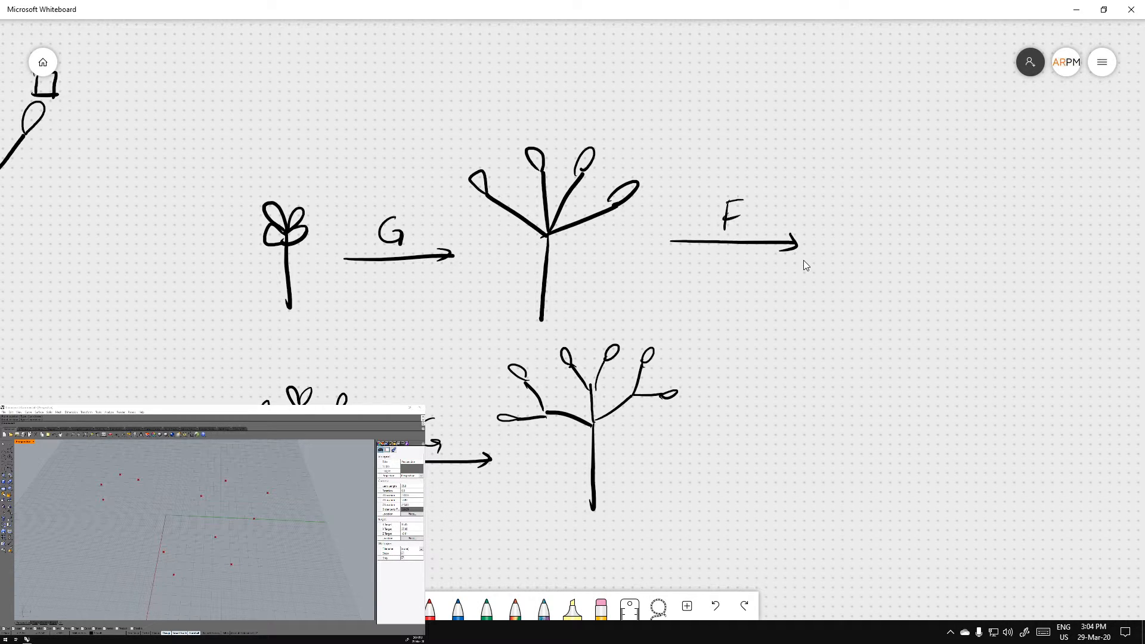
drag(863, 209, 853, 297)
mouse_move(862, 209)
mouse_down()
mouse_move(841, 199)
mouse_move(864, 212)
mouse_up()
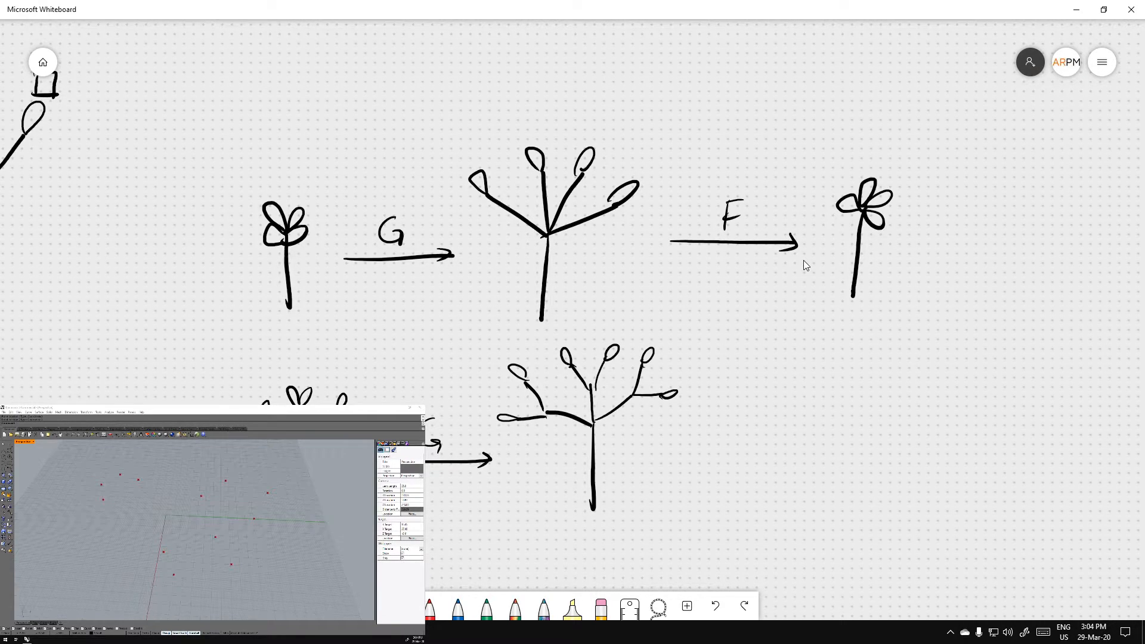
Draw an arrow labelled F after the lower branching tree, leading to a single stem that holds all its leaves
mouse_move(680, 446)
mouse_down()
mouse_move(816, 438)
mouse_move(806, 446)
mouse_up()
drag(729, 399, 730, 430)
mouse_move(723, 397)
mouse_down()
mouse_move(745, 395)
mouse_move(746, 407)
mouse_up()
drag(883, 402, 881, 494)
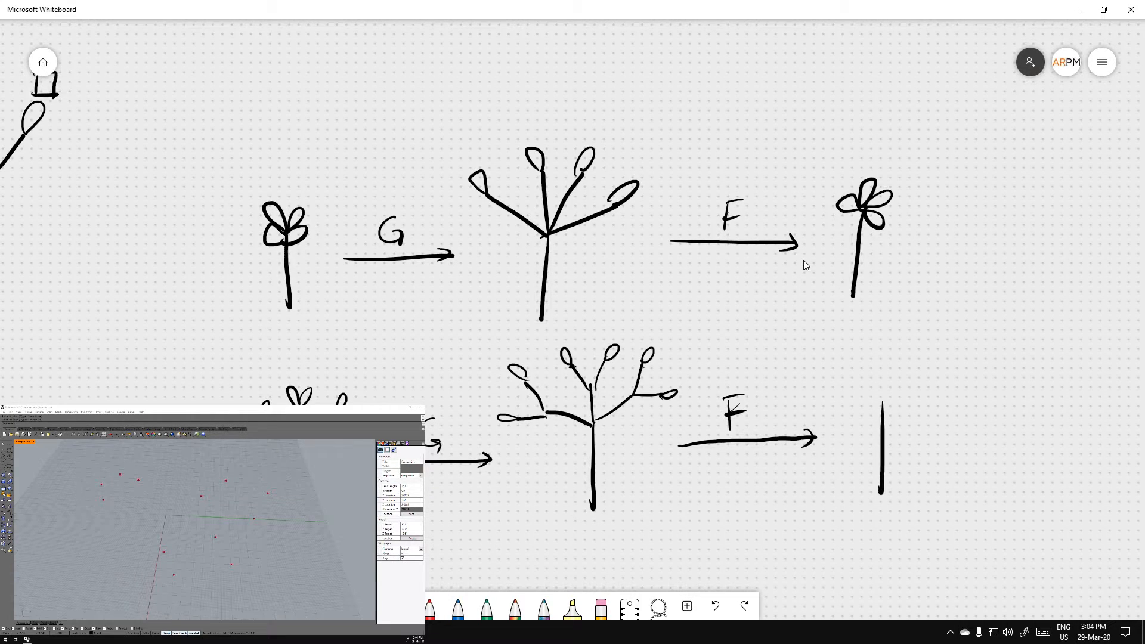
mouse_move(881, 407)
mouse_down()
mouse_move(880, 425)
mouse_move(881, 389)
mouse_move(907, 406)
mouse_move(885, 412)
mouse_up()
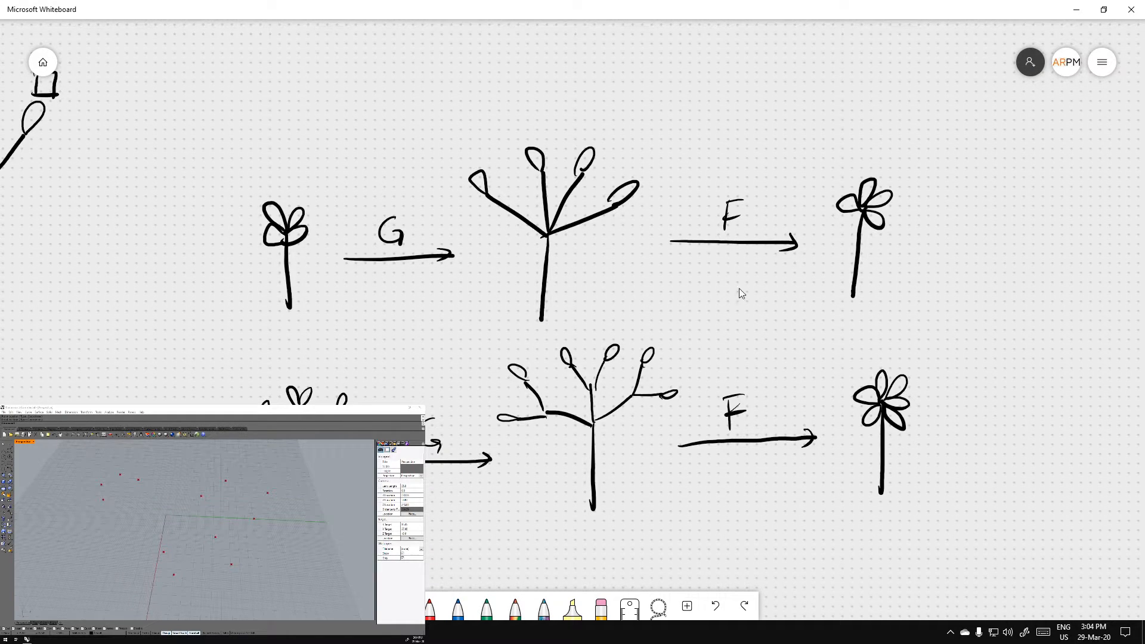
Switch back to Grasshopper and examine the points in each Point parameter and the data structure of the grafted Merge inputs
drag(723, 353, 746, 335)
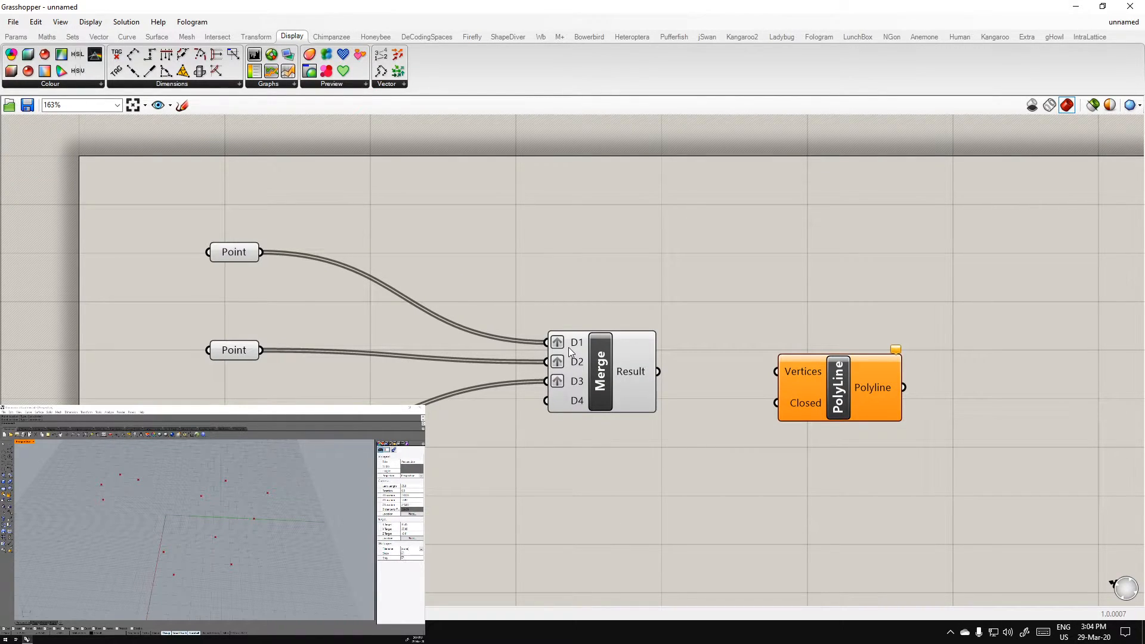
mouse_move(572, 349)
click(232, 257)
click(235, 352)
click(233, 448)
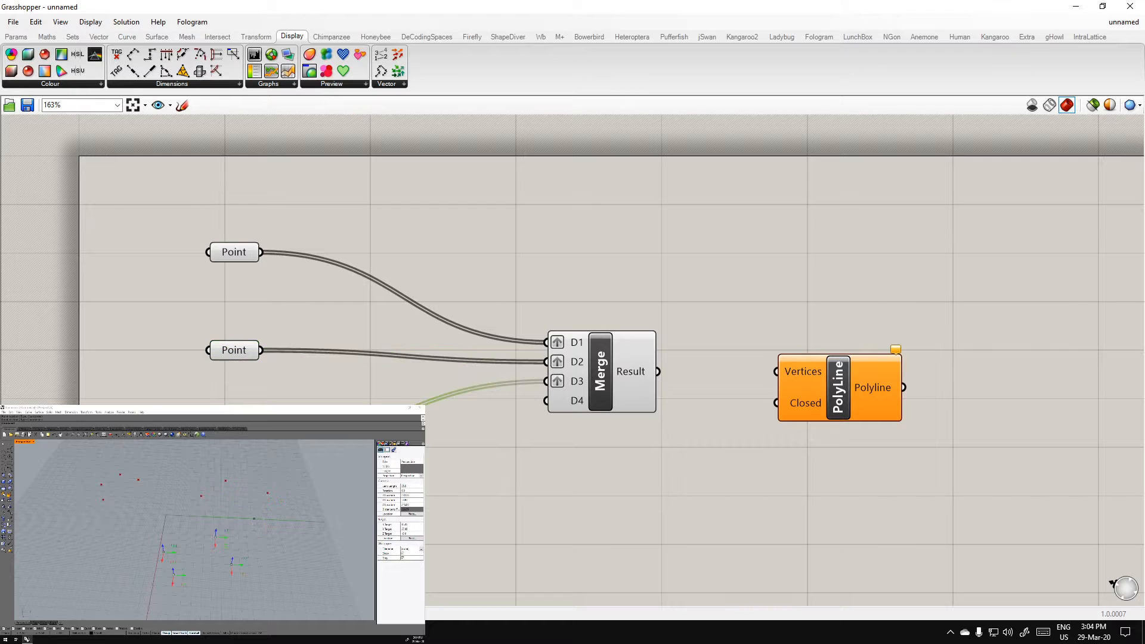
click(235, 256)
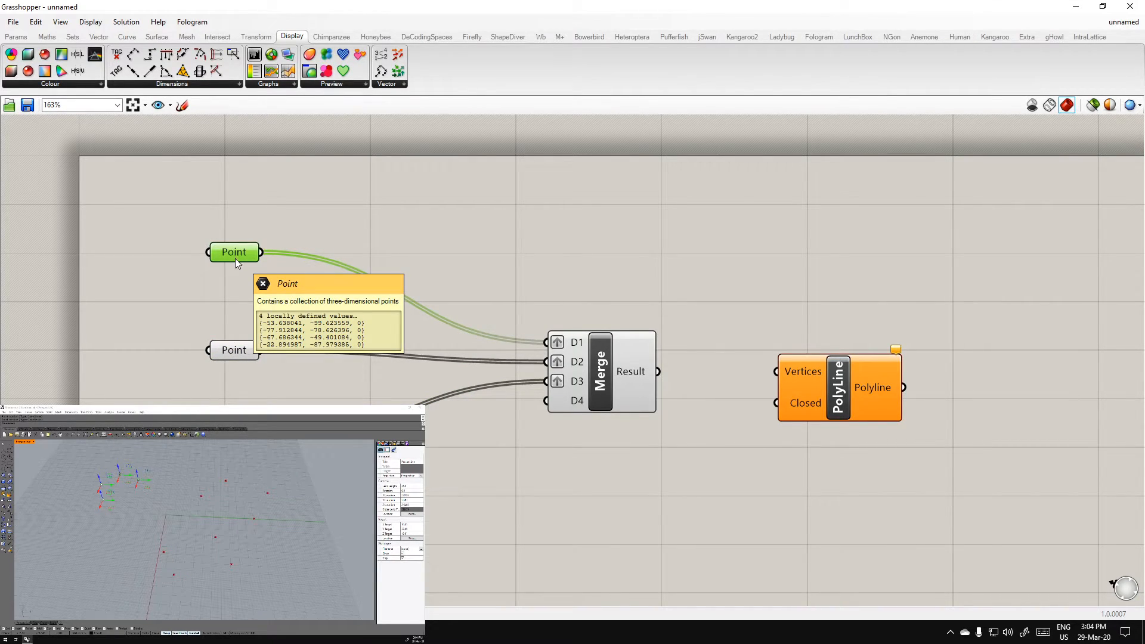
click(235, 352)
click(234, 448)
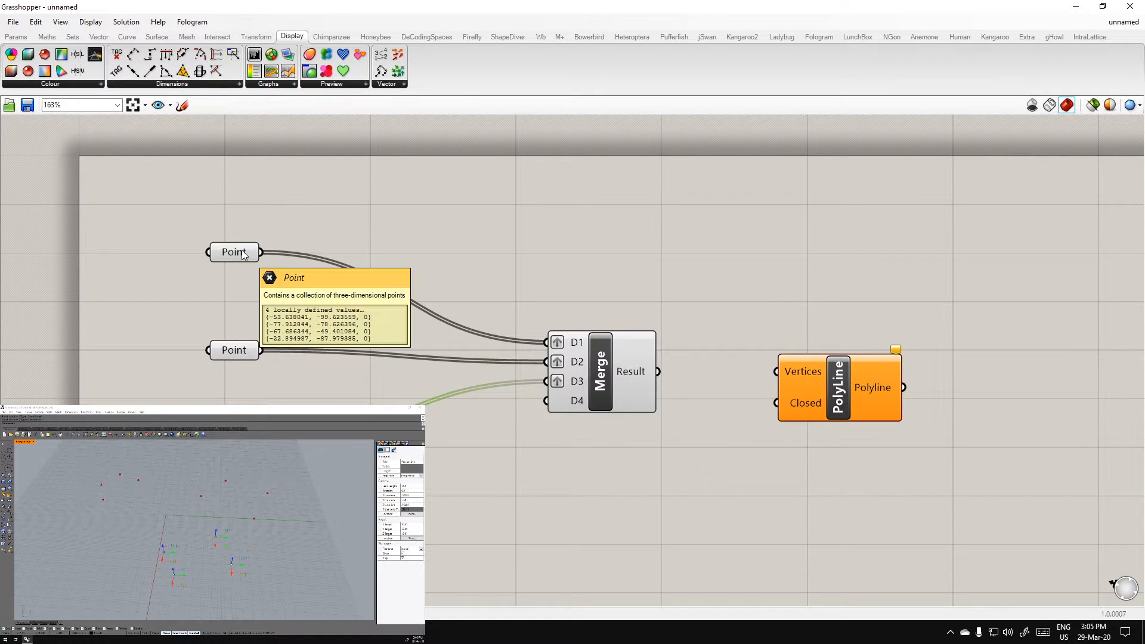
click(241, 254)
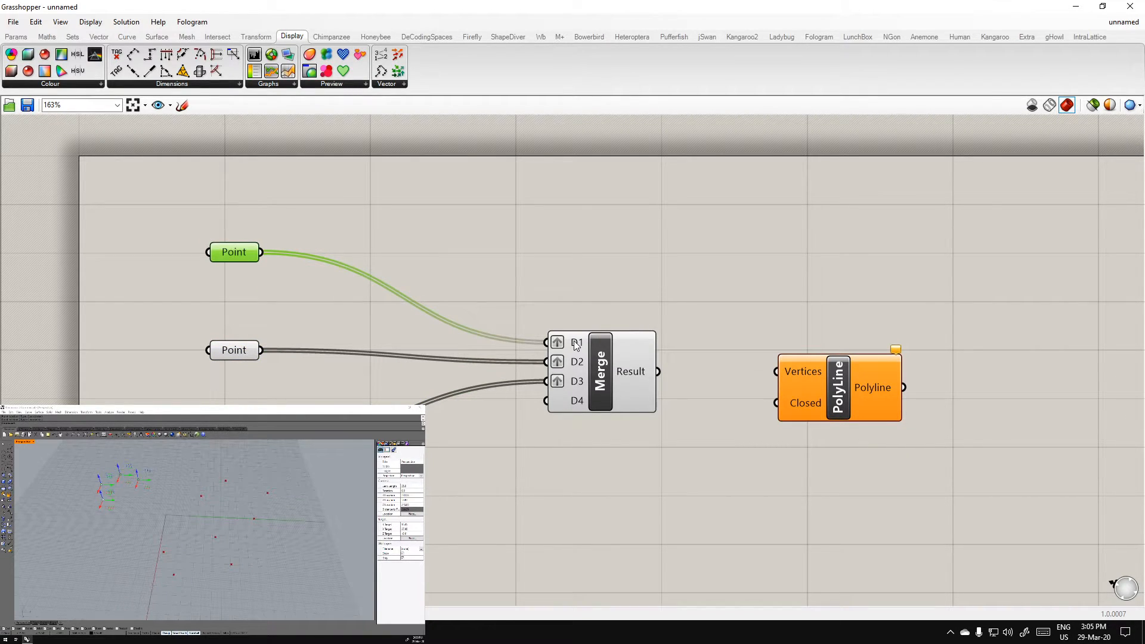
mouse_move(576, 345)
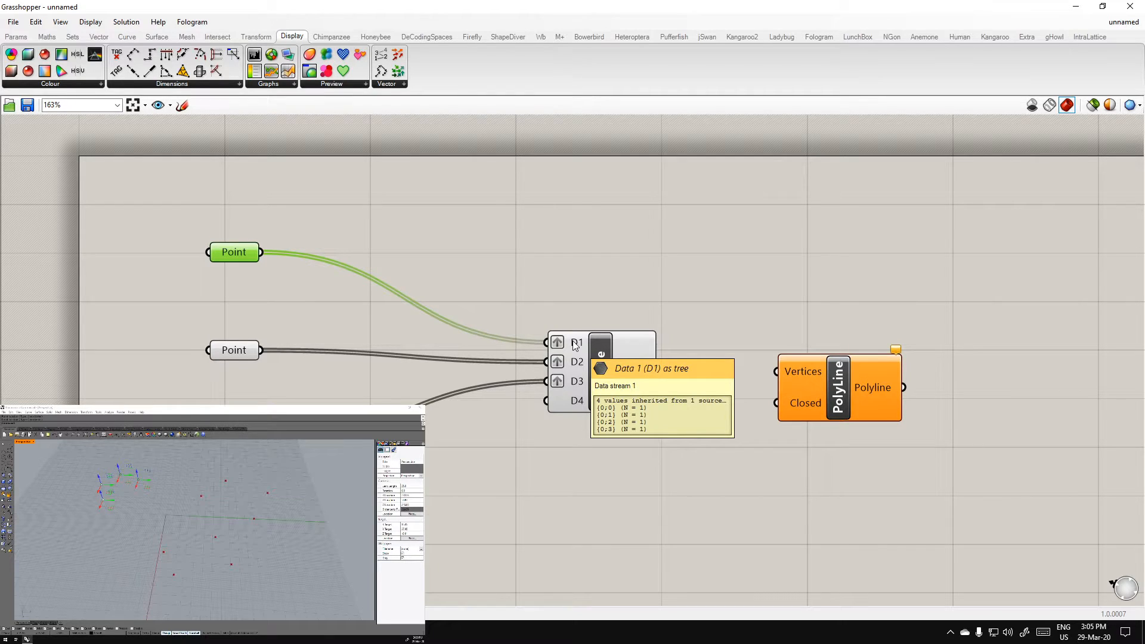
click(241, 352)
click(233, 448)
click(225, 257)
click(232, 351)
click(646, 475)
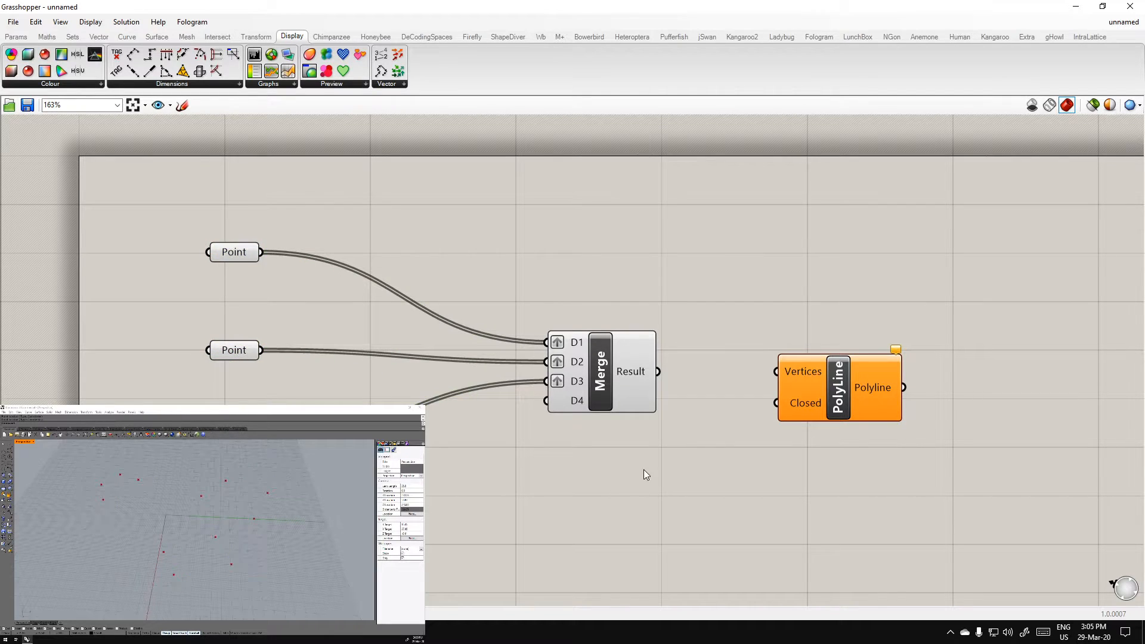
Reconnect the Merge result to the PolyLine's Vertices and move the PolyLine slightly closer to Merge
drag(660, 371, 739, 377)
mouse_move(578, 363)
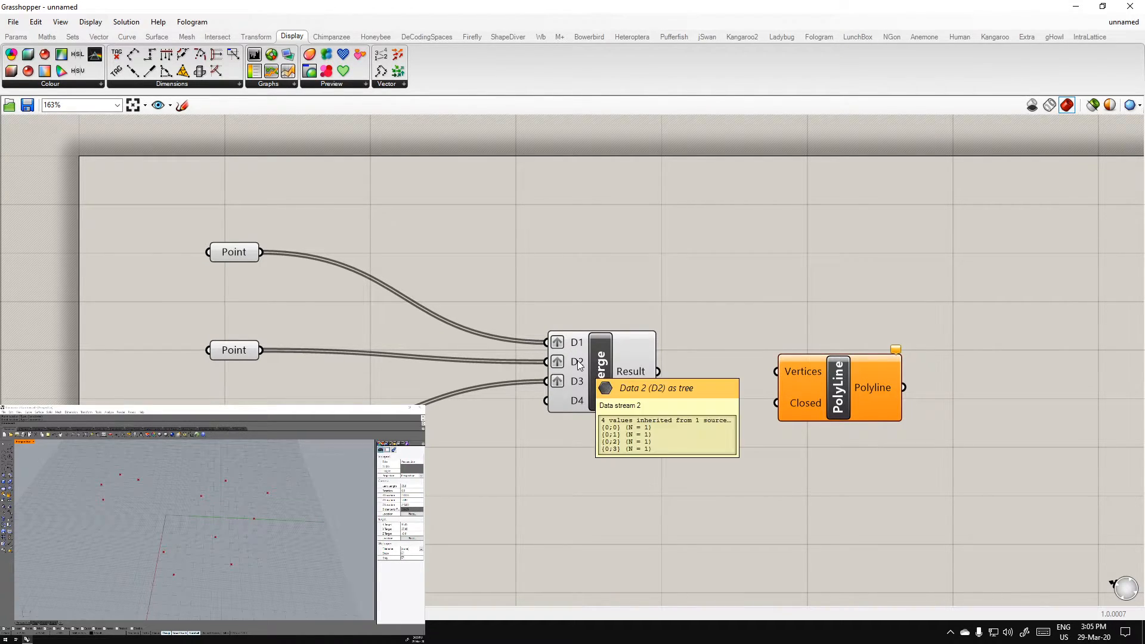
drag(659, 374, 776, 371)
drag(852, 386, 830, 385)
click(771, 431)
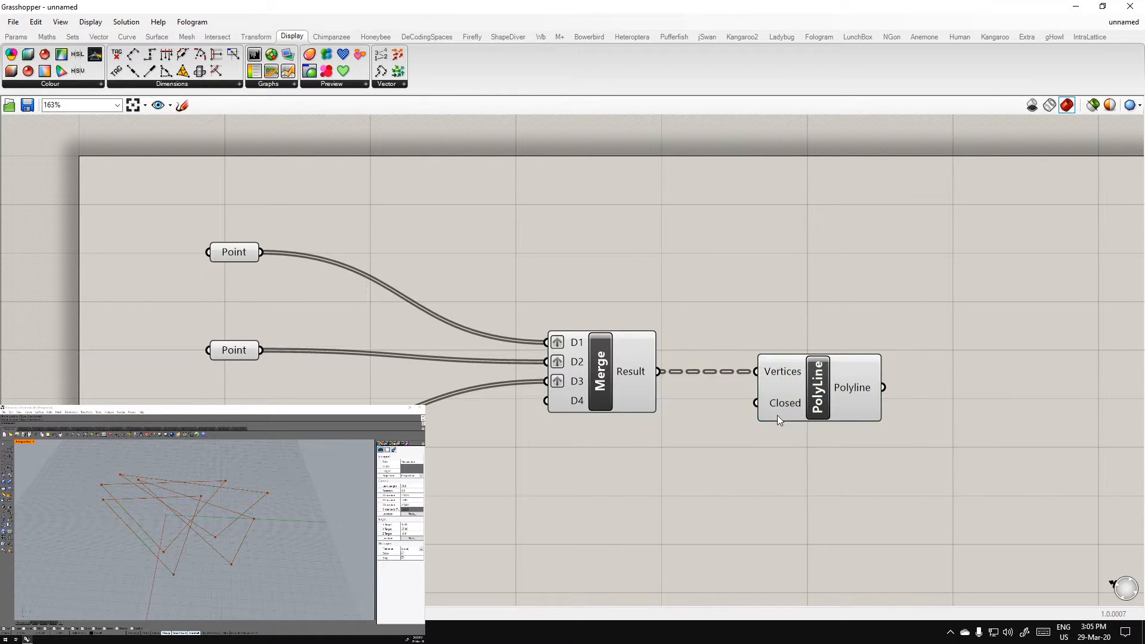
Examine the generated polylines in the Rhino viewport and move the PolyLine component further away from Merge
right_drag(807, 455, 724, 428)
click(745, 344)
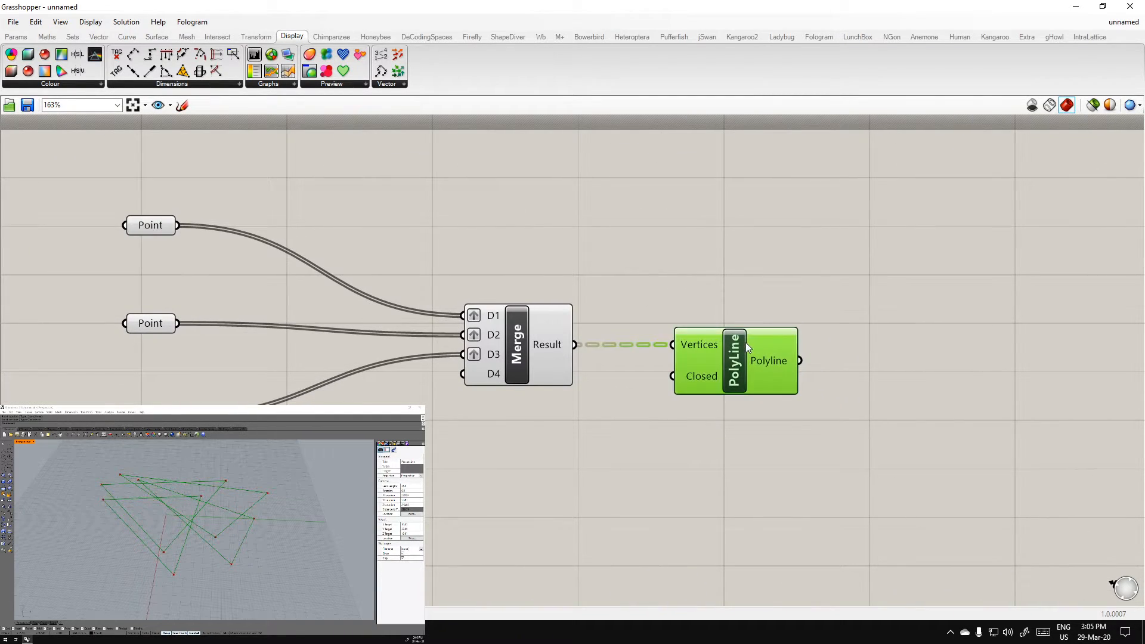
click(683, 428)
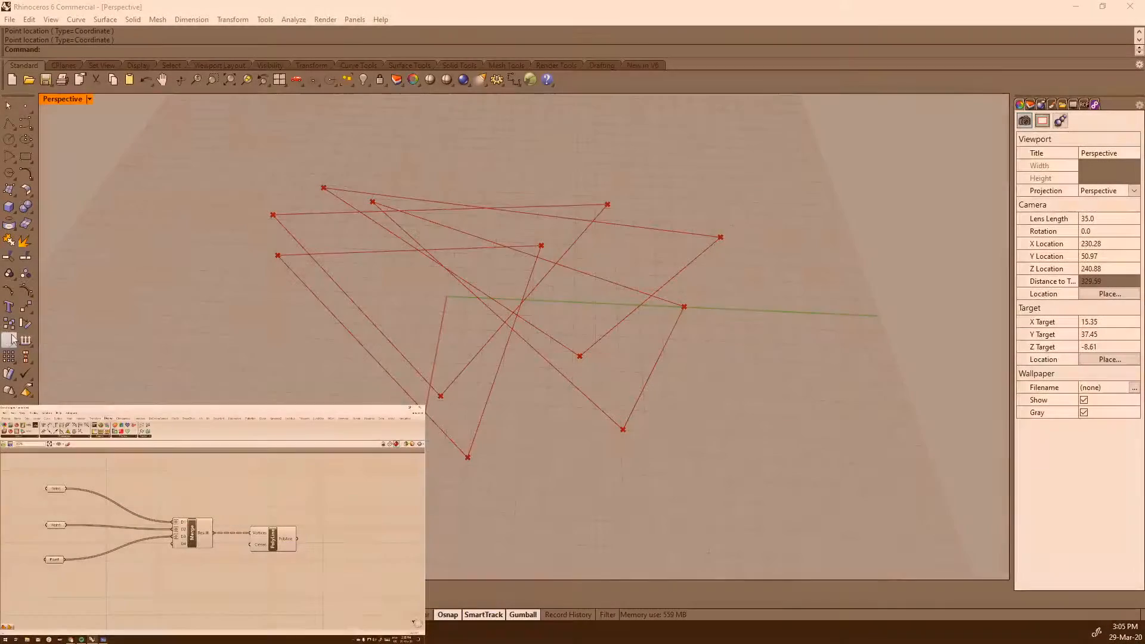
right_drag(495, 357, 590, 397)
click(248, 575)
drag(273, 539, 316, 539)
click(242, 592)
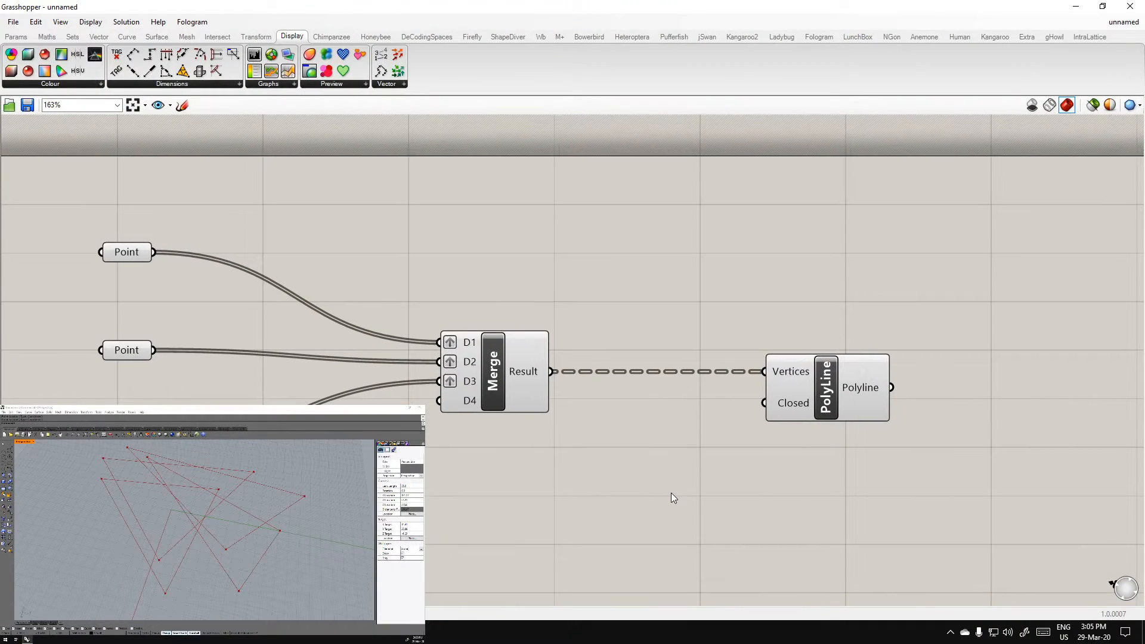
Add a Panel connected to the Merge Result and enlarge it enough to list all its branches with each point on one line
double_click(672, 493)
text(panel)
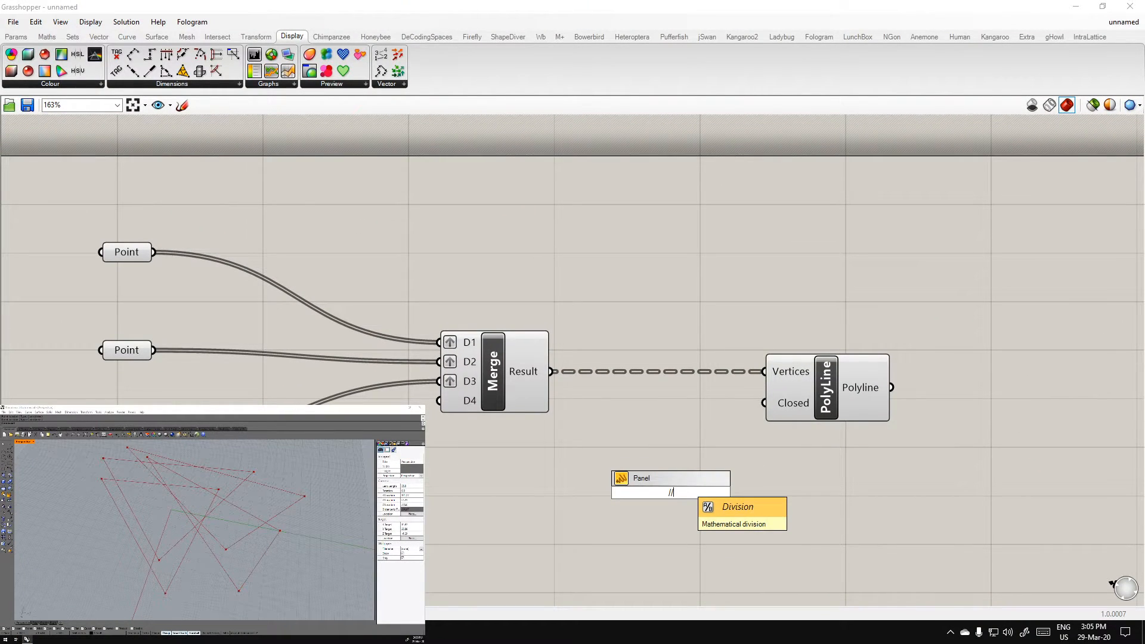
key(Return)
drag(550, 371, 702, 506)
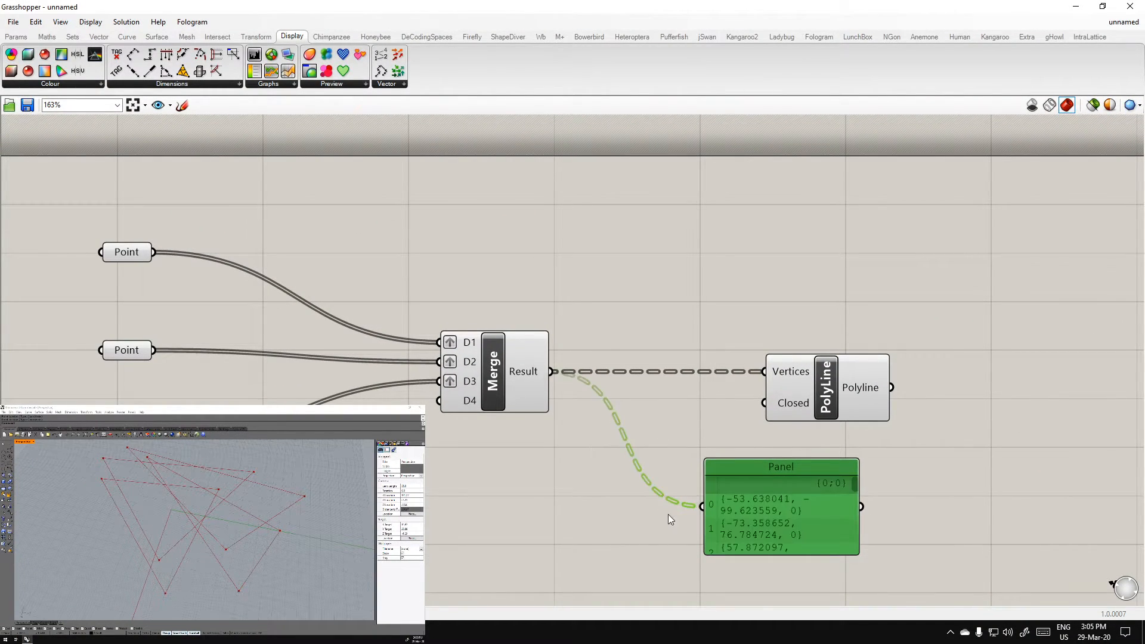
right_drag(775, 519, 628, 357)
drag(639, 394, 632, 572)
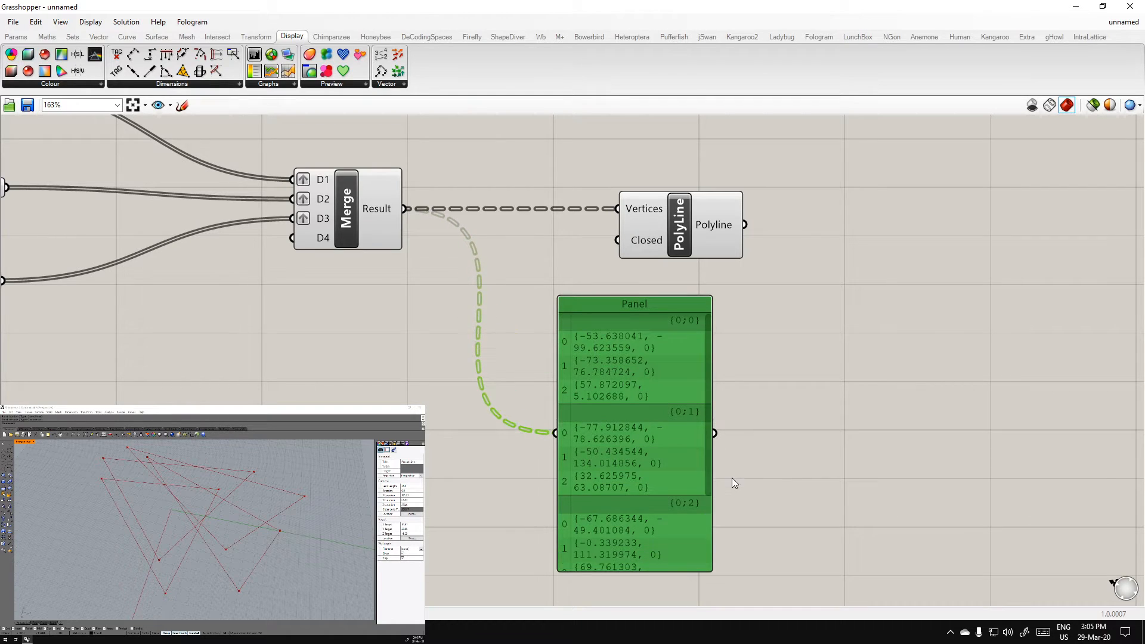
drag(711, 512, 896, 519)
right_drag(836, 534, 774, 447)
drag(754, 481, 756, 517)
click(992, 461)
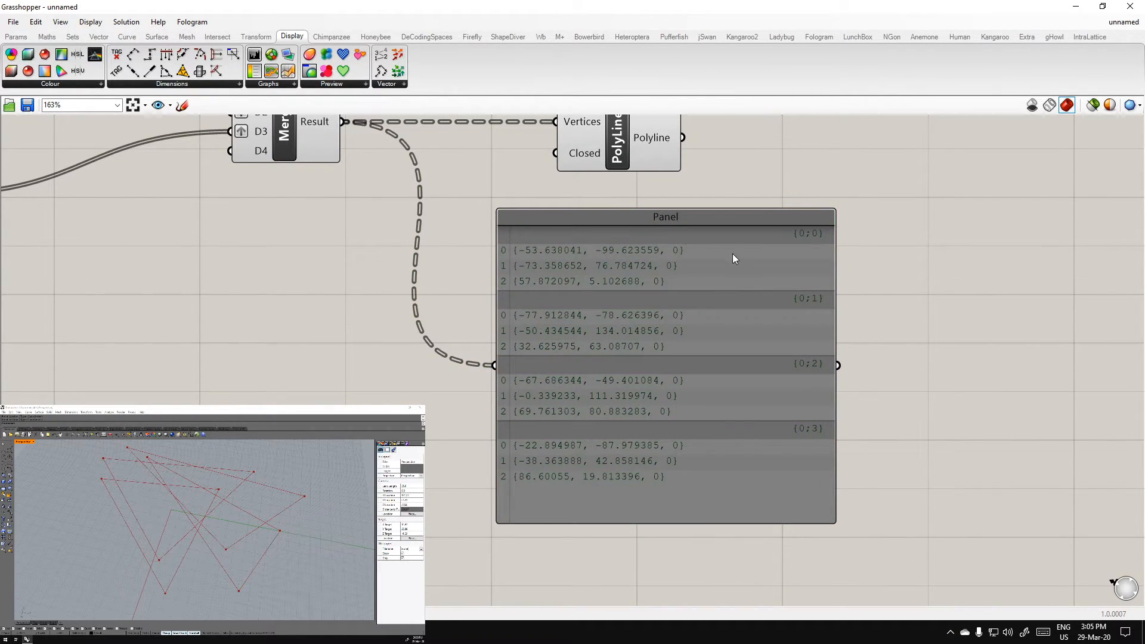
Add a second Panel above Merge and connect the first Point parameter to it
right_drag(562, 301, 584, 346)
right_drag(296, 368, 584, 495)
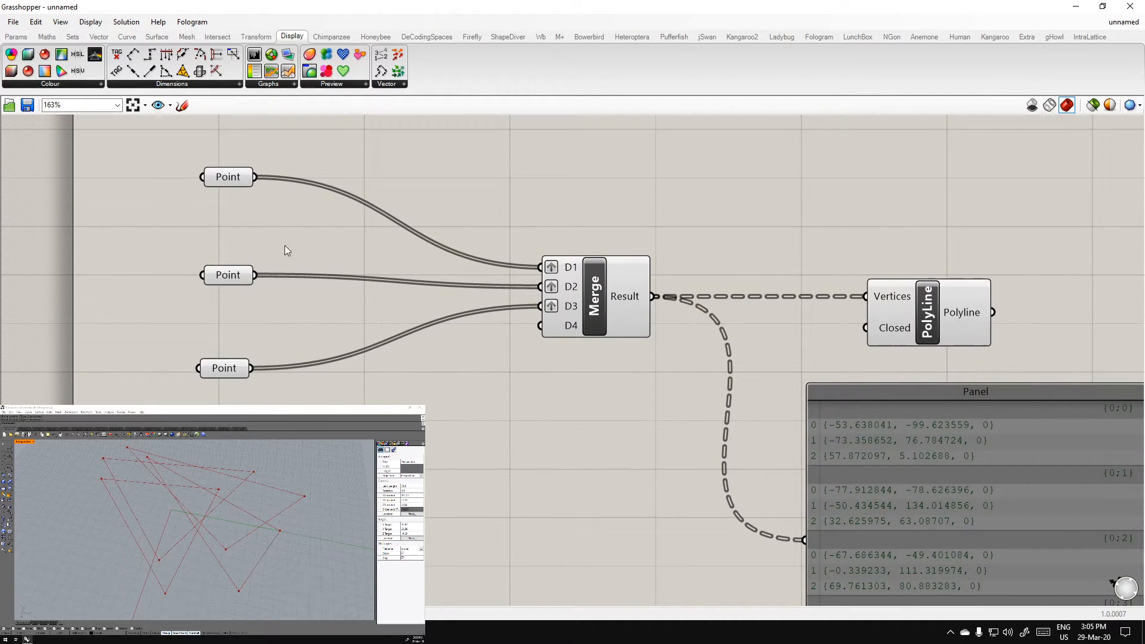
double_click(472, 156)
text(//)
key(Return)
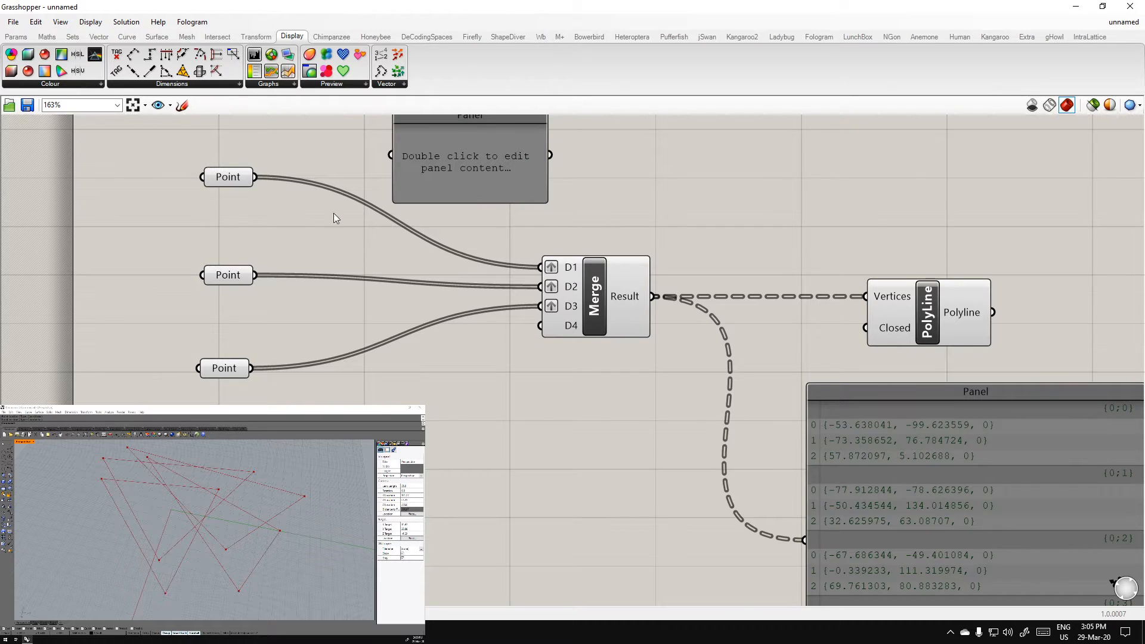
drag(255, 177, 390, 154)
Turn off Graft on the Merge inputs D1, D2 and D3
right_click(572, 271)
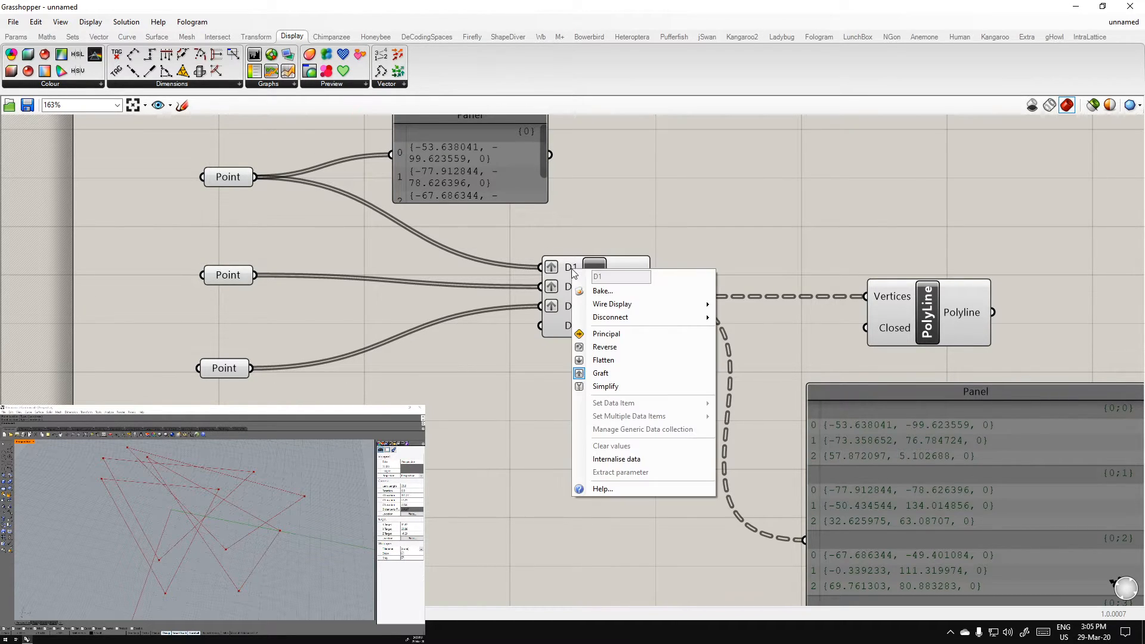
click(601, 373)
right_click(570, 290)
click(600, 392)
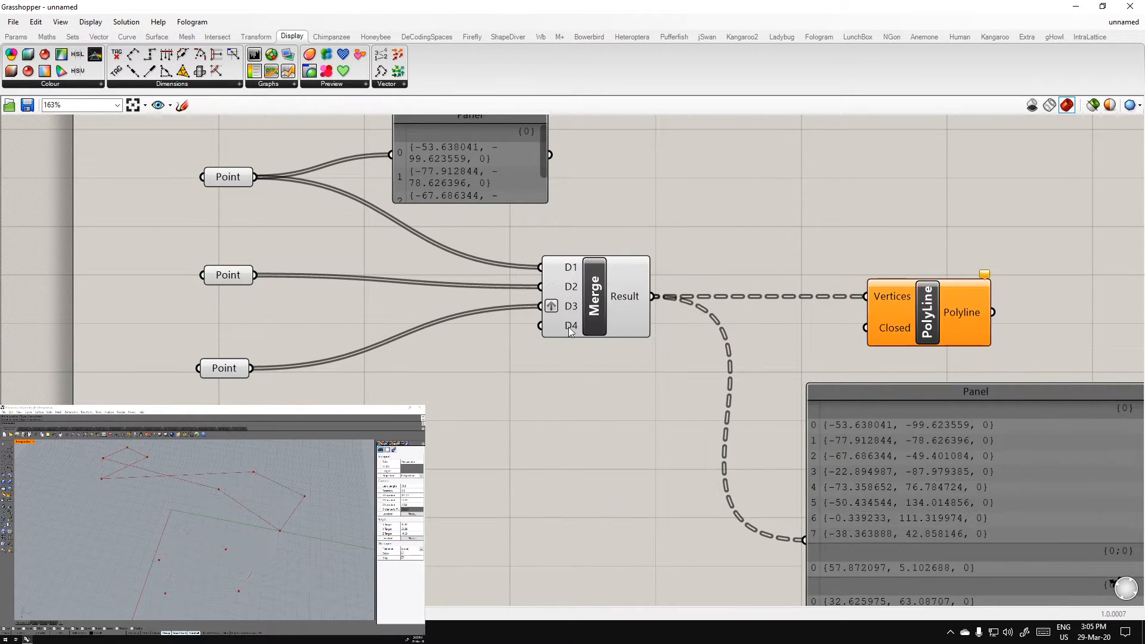
right_click(566, 307)
click(601, 408)
Apply Graft to each of the three Point parameters
right_drag(233, 184, 309, 255)
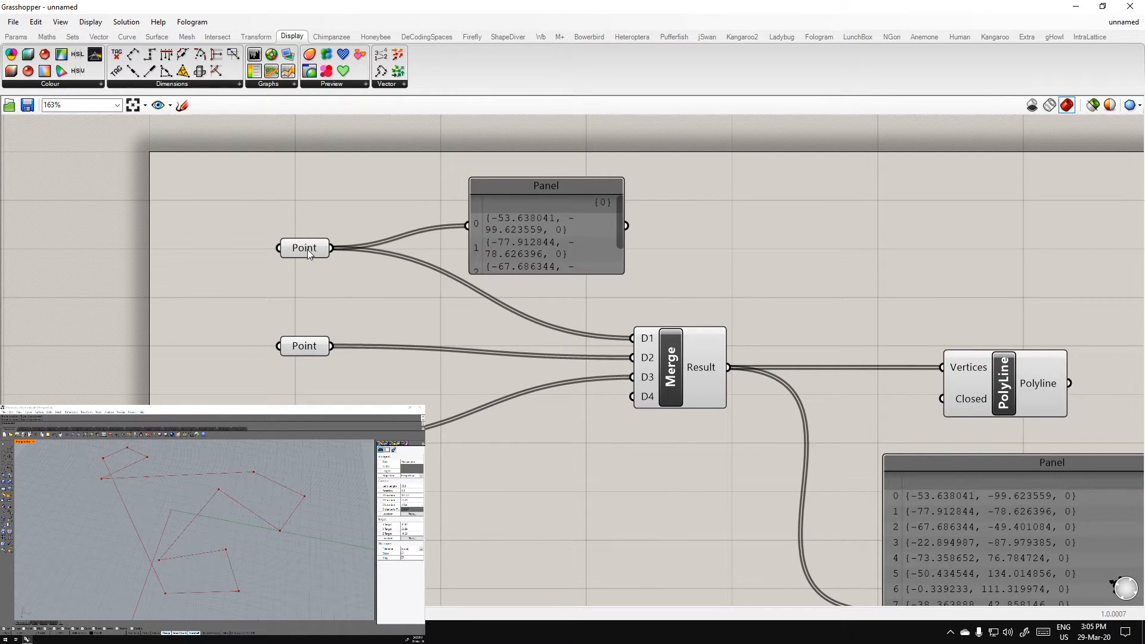
right_click(308, 255)
click(332, 361)
right_click(314, 354)
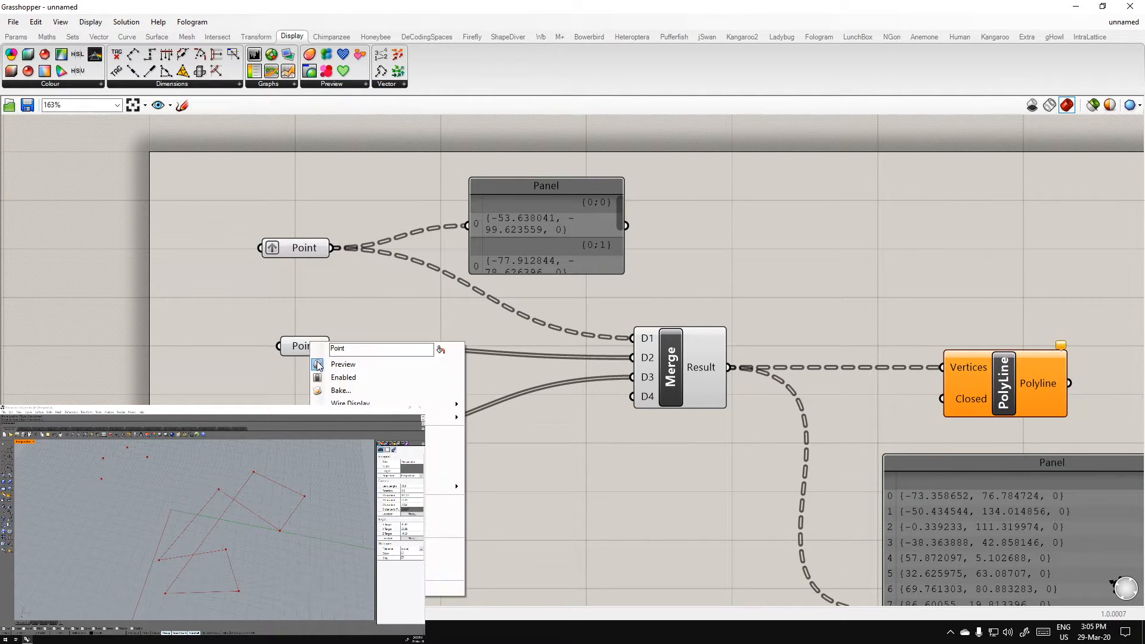
click(339, 460)
right_click(301, 444)
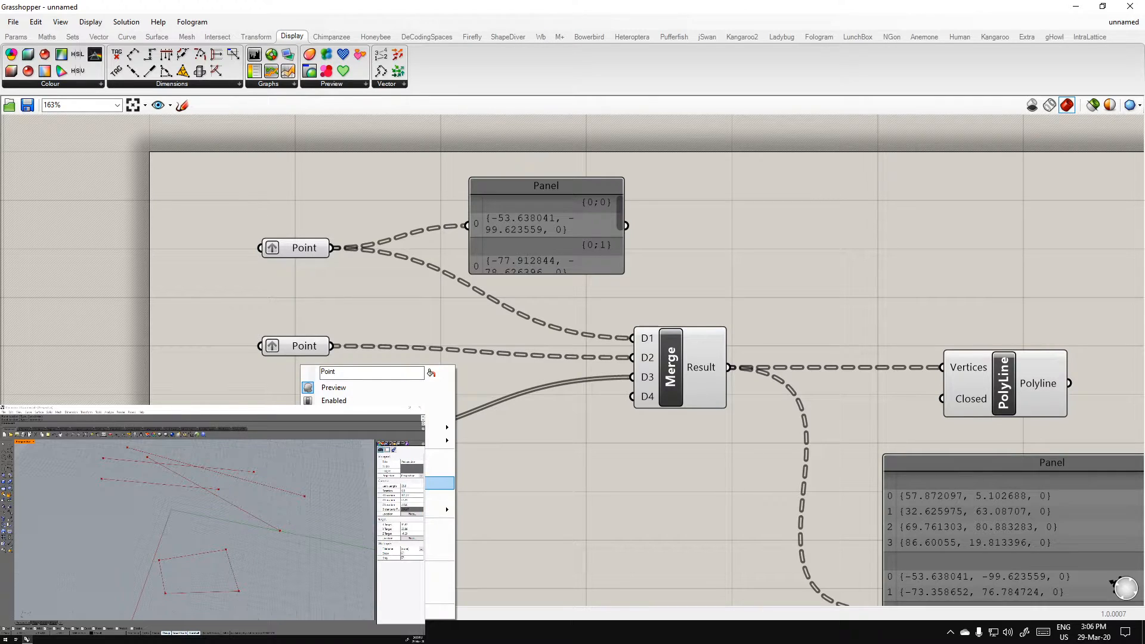
click(441, 483)
drag(183, 174, 340, 460)
click(606, 540)
Move the first Point's panel below Merge, make it taller, and compare its branches with the Merge result panel
right_drag(606, 540, 482, 485)
drag(442, 190, 410, 428)
drag(411, 322, 574, 560)
right_drag(587, 536, 574, 373)
drag(538, 402, 553, 405)
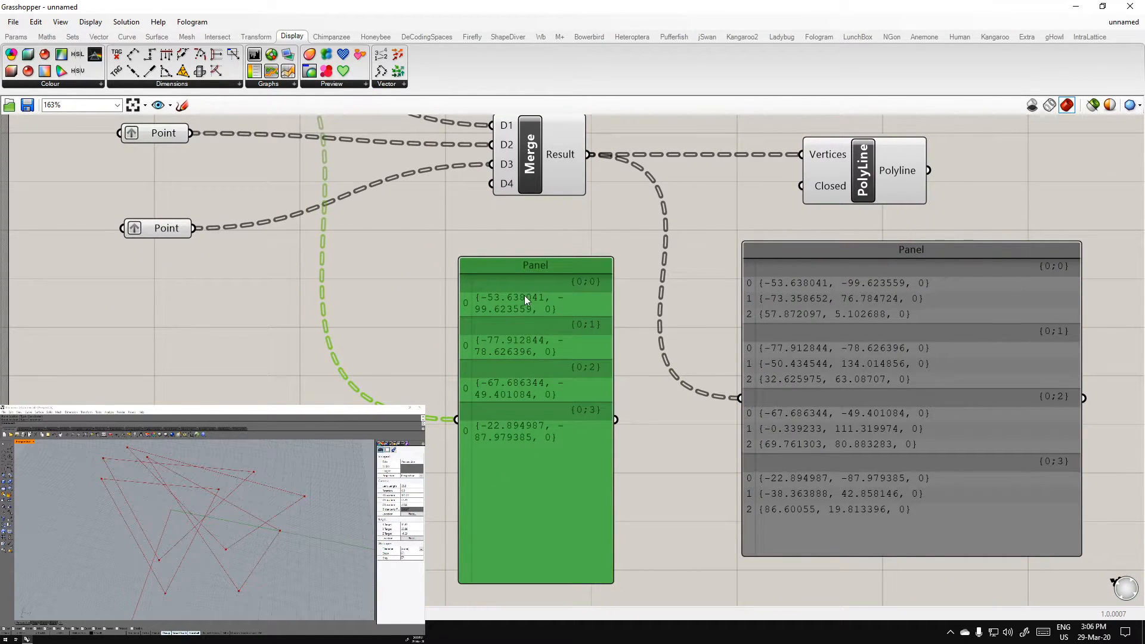
right_drag(535, 384, 434, 470)
right_drag(397, 384, 477, 400)
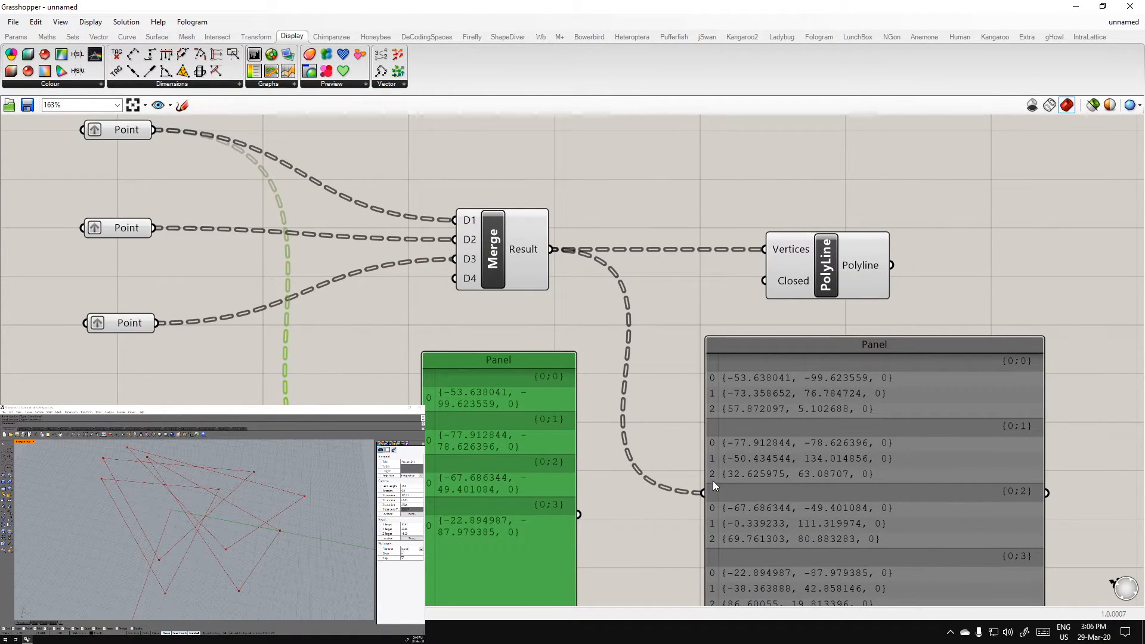
right_drag(713, 483, 710, 391)
right_drag(607, 422, 591, 432)
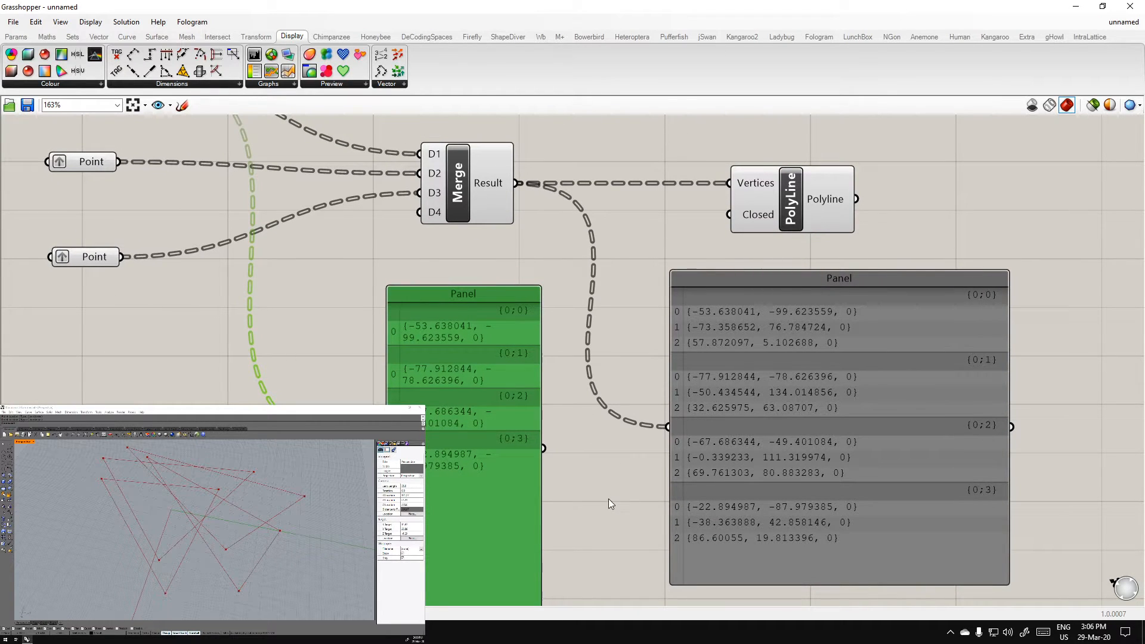
Switch to Microsoft Whiteboard and draw a three-branch tree with one leaf per branch below the existing sketches
key(alt+Tab)
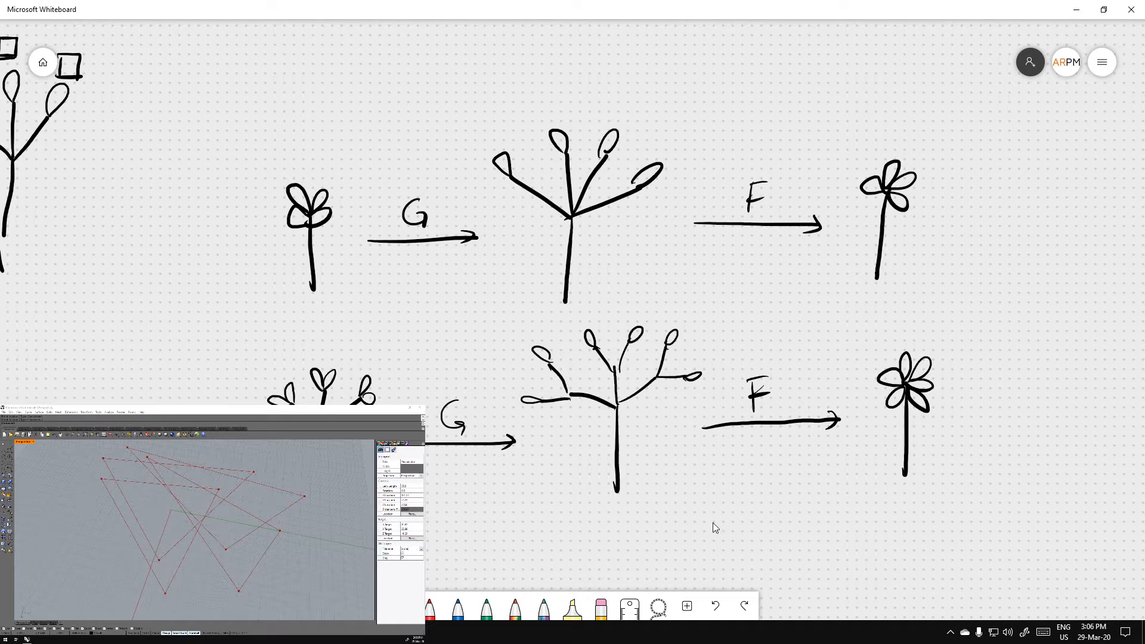
drag(710, 523, 664, 200)
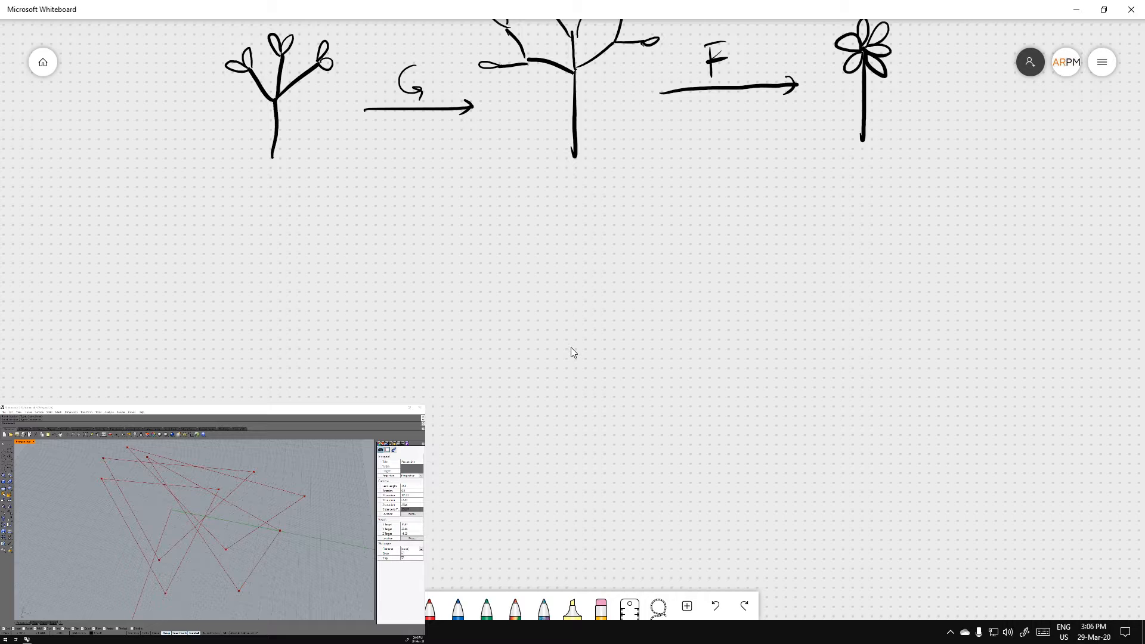
mouse_move(351, 404)
mouse_down()
mouse_move(350, 356)
mouse_move(309, 320)
mouse_up()
mouse_move(350, 354)
mouse_down()
mouse_move(349, 294)
mouse_move(400, 292)
mouse_move(289, 301)
mouse_move(307, 322)
mouse_up()
Draw a second three-branch tree with two leaves per branch beside the first, with a plus sign between them
drag(477, 418, 482, 356)
drag(480, 348, 456, 328)
drag(485, 289, 482, 353)
mouse_move(487, 352)
mouse_down()
mouse_move(547, 297)
mouse_move(487, 288)
mouse_move(561, 285)
mouse_move(546, 299)
mouse_up()
mouse_move(439, 312)
mouse_down()
mouse_move(432, 291)
mouse_move(419, 310)
mouse_up()
drag(406, 374, 439, 369)
drag(424, 358, 423, 388)
Draw an arrow from the two added trees to a merged three-branch tree with three leaves per branch
mouse_move(582, 376)
mouse_down()
mouse_move(706, 365)
mouse_move(691, 377)
mouse_up()
mouse_move(817, 295)
mouse_down()
mouse_move(810, 434)
mouse_move(762, 268)
mouse_move(815, 237)
mouse_move(869, 236)
mouse_up()
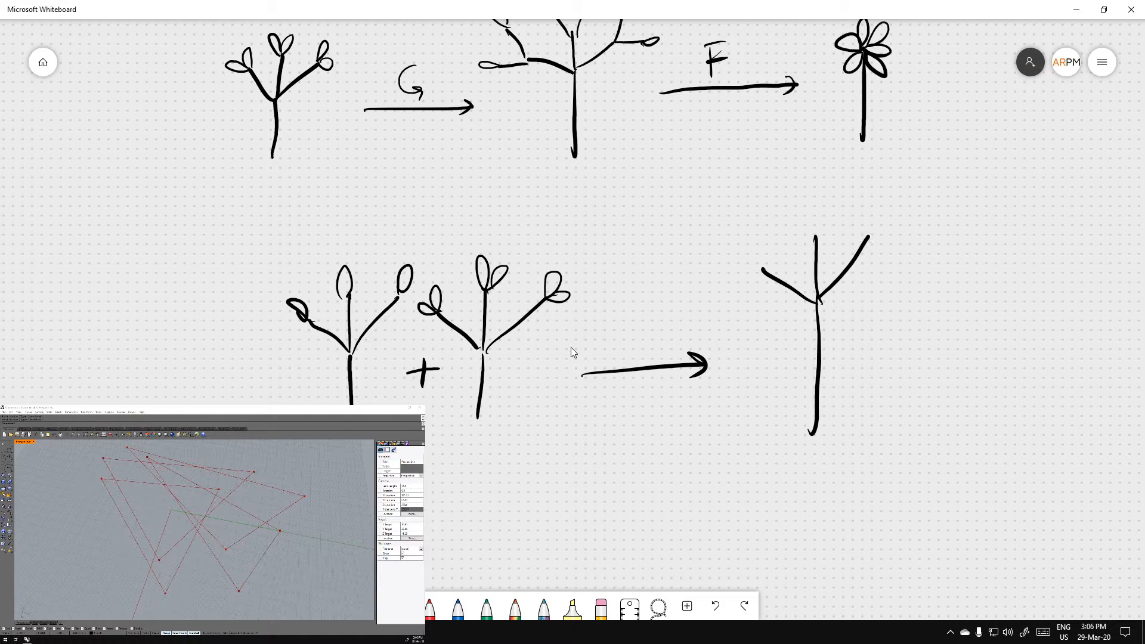
drag(762, 269, 746, 272)
mouse_move(814, 229)
mouse_down()
mouse_move(897, 243)
mouse_move(854, 231)
mouse_move(865, 238)
mouse_up()
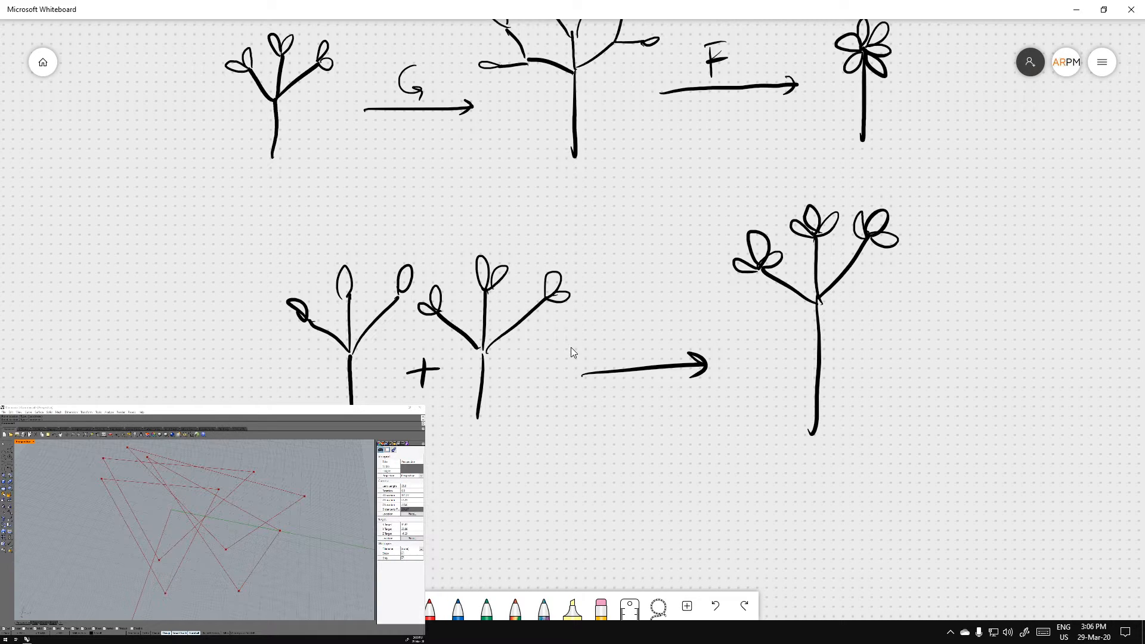
Number the leaves of the two source trees, 1 to 3 on the first and 4 to 9 on the second
drag(267, 272, 270, 290)
mouse_move(326, 241)
mouse_down()
mouse_move(339, 261)
mouse_move(379, 254)
mouse_up()
drag(401, 316, 413, 326)
drag(407, 321, 408, 332)
mouse_move(437, 269)
mouse_down()
mouse_move(441, 280)
mouse_move(446, 268)
mouse_up()
mouse_move(475, 231)
mouse_down()
mouse_move(468, 240)
mouse_move(508, 262)
mouse_move(559, 260)
mouse_move(582, 303)
mouse_up()
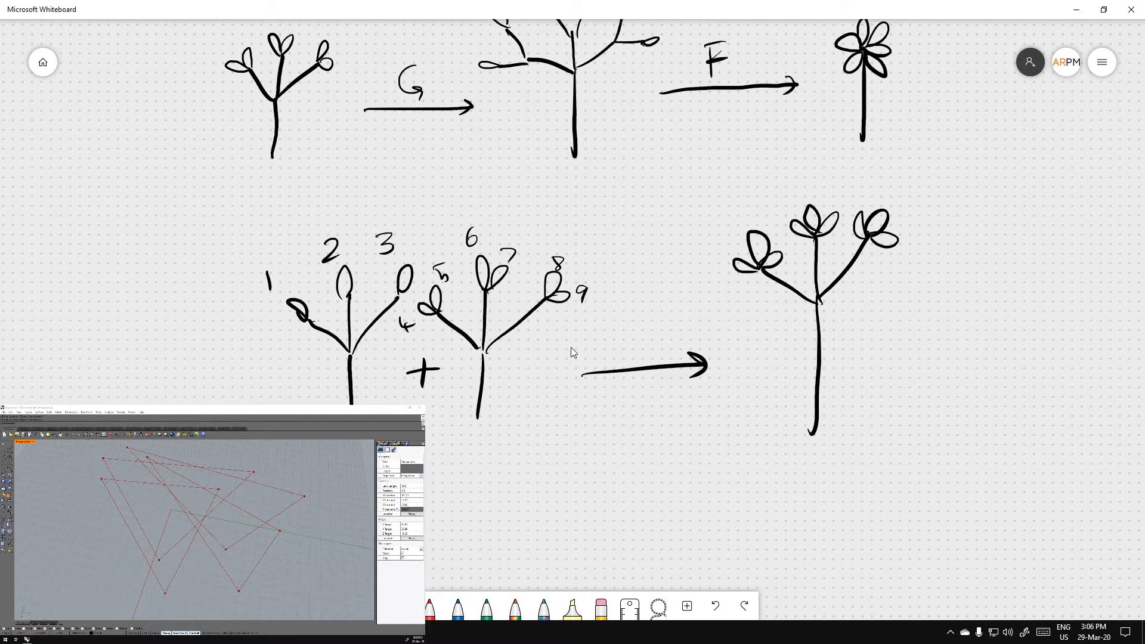
Number the merged tree's leaves 1, 4, 5 on the first branch, 2, 6, 7 on the second and 3, 8, 9 on the third
drag(721, 270, 720, 291)
mouse_move(735, 207)
mouse_down()
mouse_move(738, 224)
mouse_move(776, 236)
mouse_move(805, 192)
mouse_move(863, 207)
mouse_move(897, 204)
mouse_move(900, 192)
mouse_up()
drag(912, 222, 905, 251)
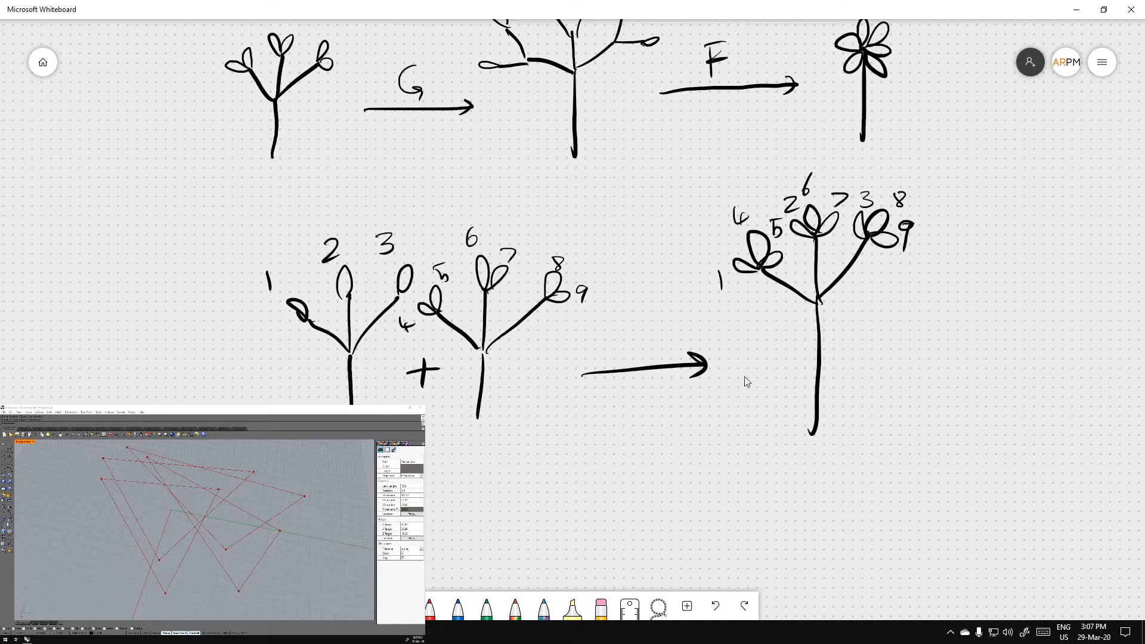
Number the leaves 1 to 4 on the original, grafted and flattened trees in the upper row of sketches
drag(658, 237, 684, 520)
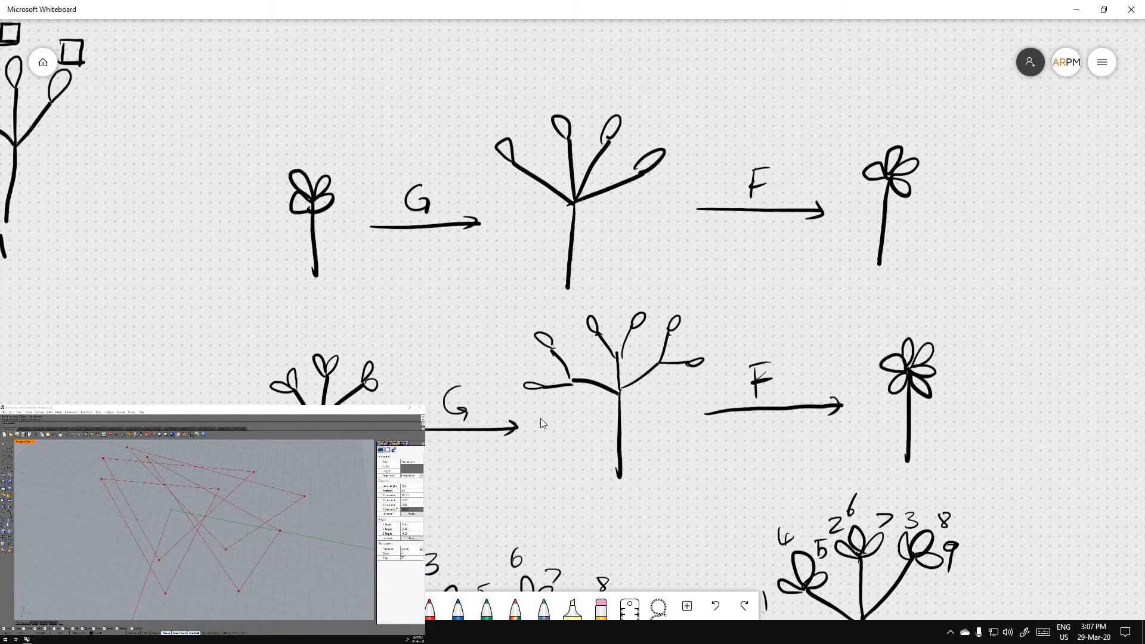
drag(268, 192, 268, 207)
mouse_move(277, 144)
mouse_down()
mouse_move(336, 166)
mouse_move(358, 194)
mouse_up()
drag(353, 189, 353, 201)
drag(485, 125, 485, 141)
mouse_move(541, 87)
mouse_down()
mouse_move(600, 97)
mouse_move(590, 111)
mouse_up()
drag(680, 147, 693, 160)
drag(857, 162, 858, 178)
drag(890, 120, 929, 196)
drag(924, 195, 923, 210)
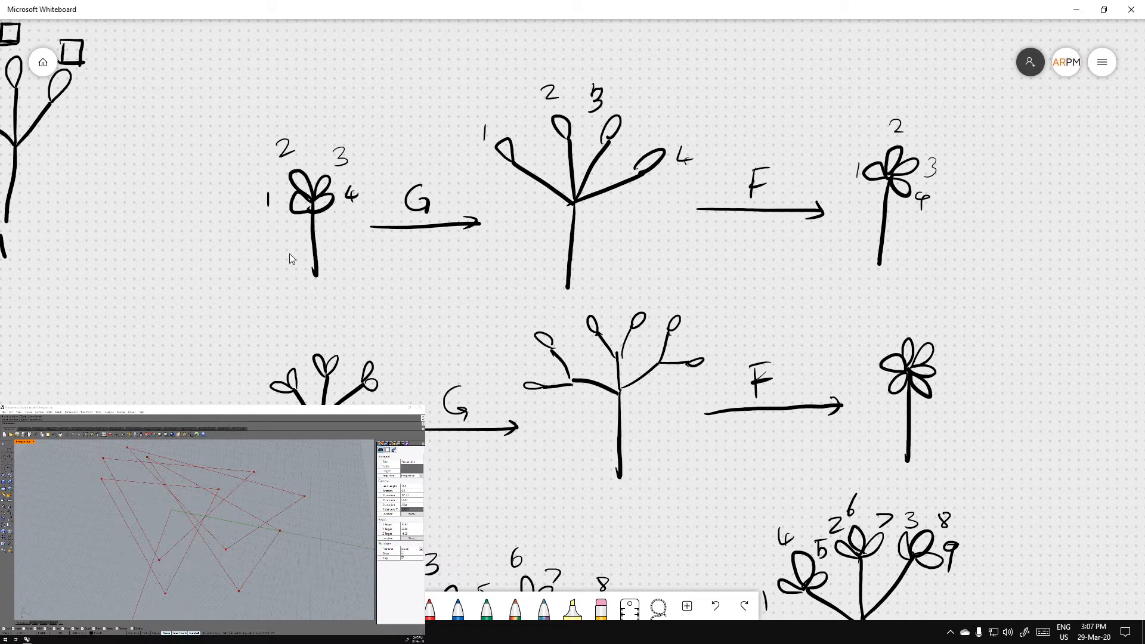
Number the leaves 1 to 6 on the original three-branch tree in the lower graft row
drag(253, 383, 252, 396)
mouse_move(273, 346)
mouse_down()
mouse_move(276, 360)
mouse_move(290, 358)
mouse_up()
drag(305, 332, 307, 347)
drag(342, 333, 345, 347)
drag(379, 335, 379, 353)
drag(377, 335, 387, 334)
drag(392, 374, 390, 375)
Number the lower row's grafted tree leaves 1 to 4 and its flattened tree leaves 1 to 6
drag(505, 373, 504, 389)
mouse_move(525, 315)
mouse_down()
mouse_move(540, 329)
mouse_move(577, 313)
mouse_up()
drag(635, 289, 649, 297)
drag(646, 293, 644, 307)
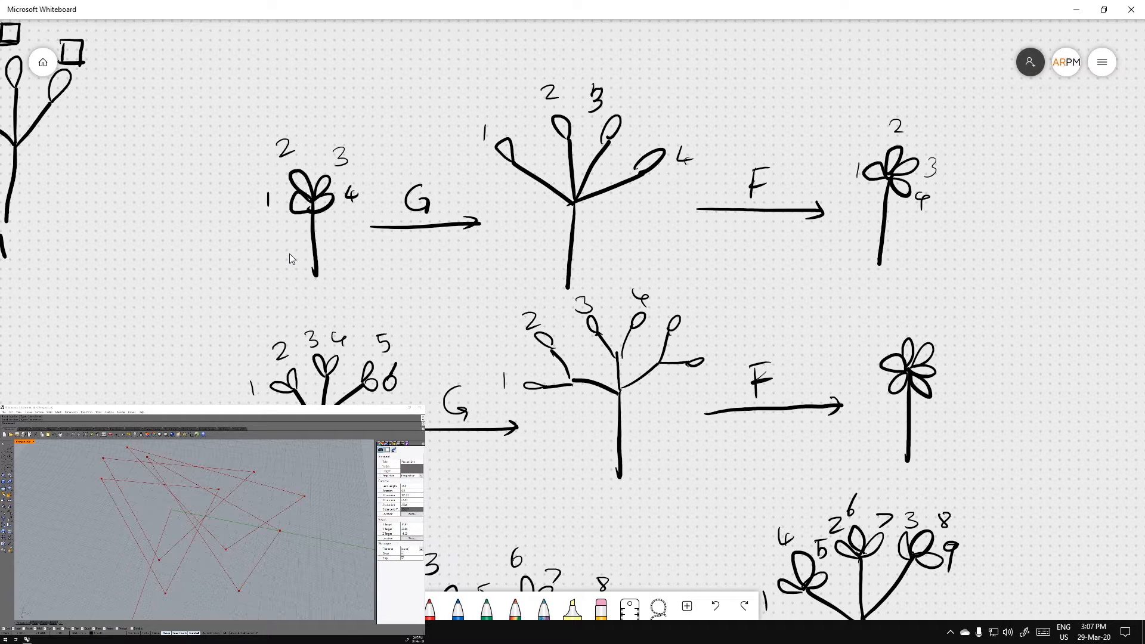
drag(868, 388, 870, 404)
mouse_move(867, 344)
mouse_down()
mouse_move(878, 358)
mouse_move(915, 332)
mouse_move(909, 323)
mouse_move(945, 346)
mouse_move(951, 378)
mouse_up()
mouse_move(939, 364)
mouse_down()
mouse_move(952, 365)
mouse_move(943, 401)
mouse_up()
drag(935, 375, 962, 373)
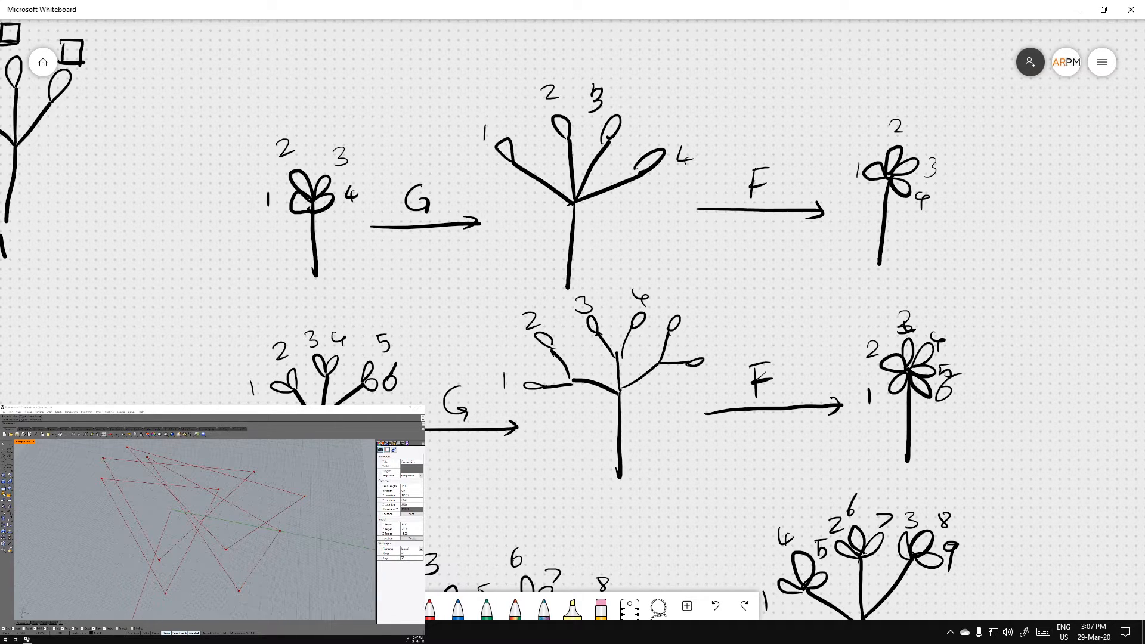
Switch back to Grasshopper and move the Merge result panel slightly lower
key(alt+Tab)
click(661, 531)
right_drag(661, 531, 597, 478)
right_drag(541, 419, 541, 438)
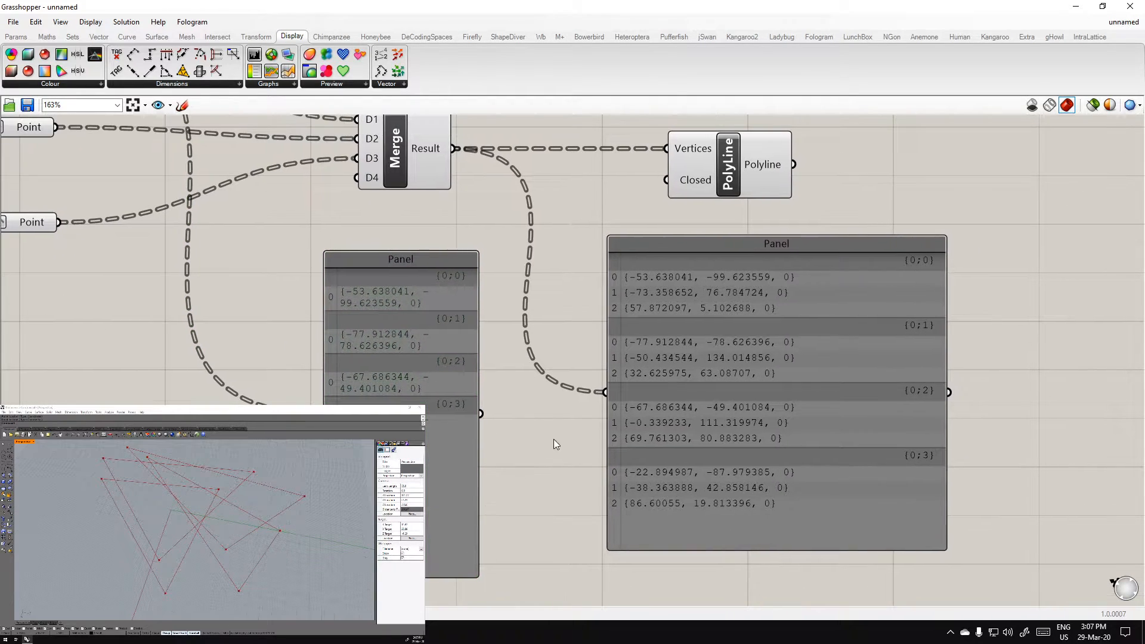
drag(708, 417, 707, 435)
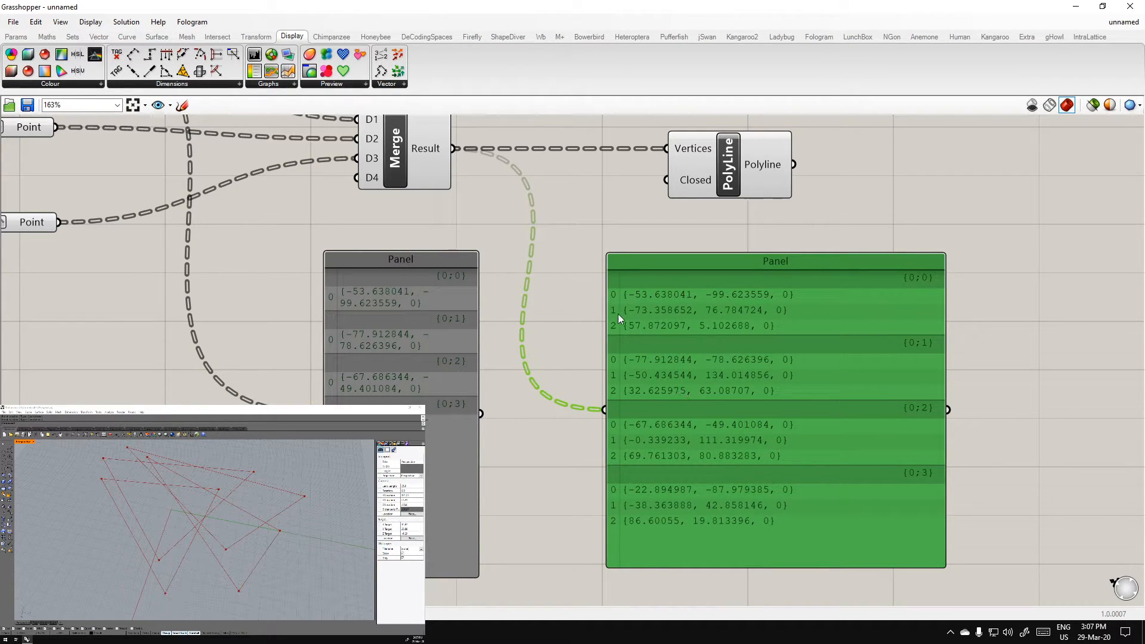
Examine the Merge result's branches against the PolyLine output's data structure and the polylines in the Rhino viewport
right_drag(501, 274, 567, 358)
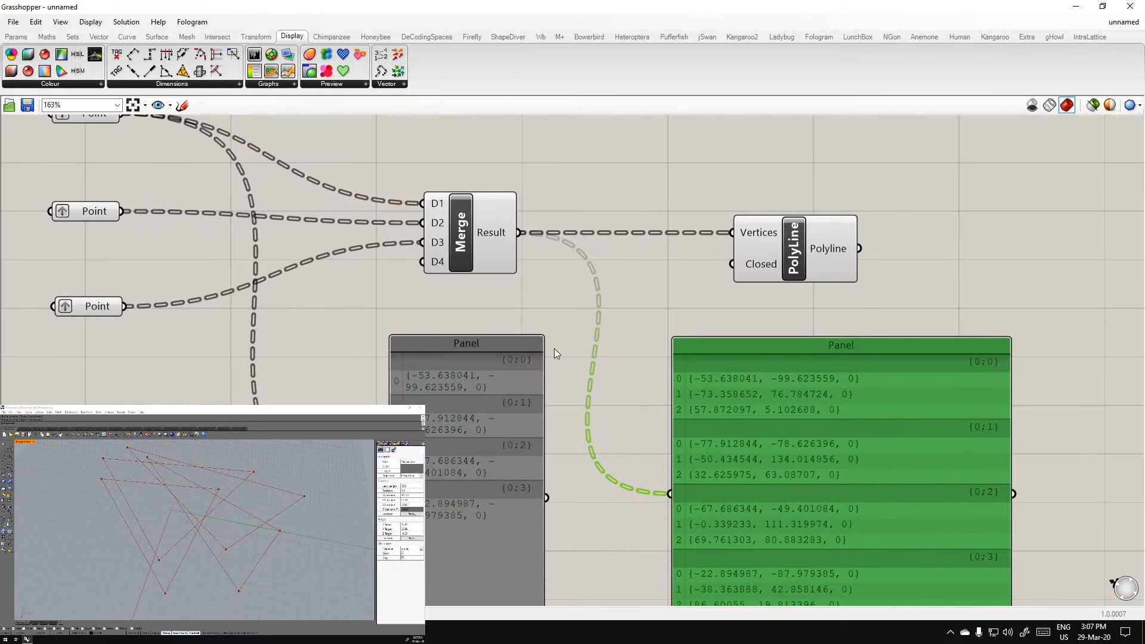
click(627, 320)
right_drag(651, 292, 634, 339)
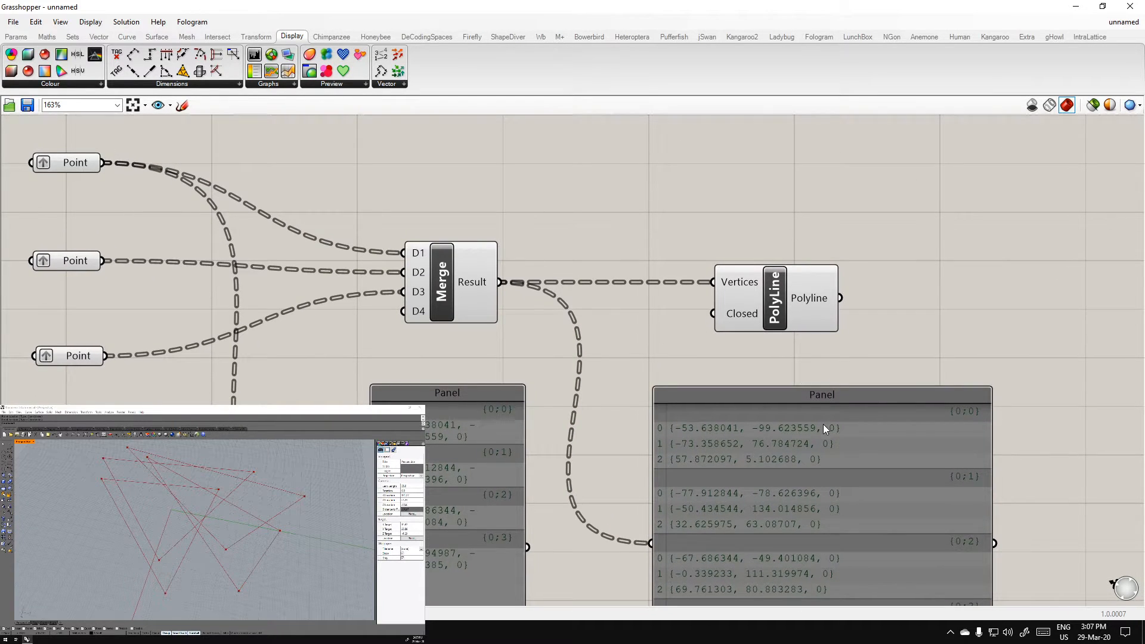
right_drag(813, 419, 692, 327)
click(661, 206)
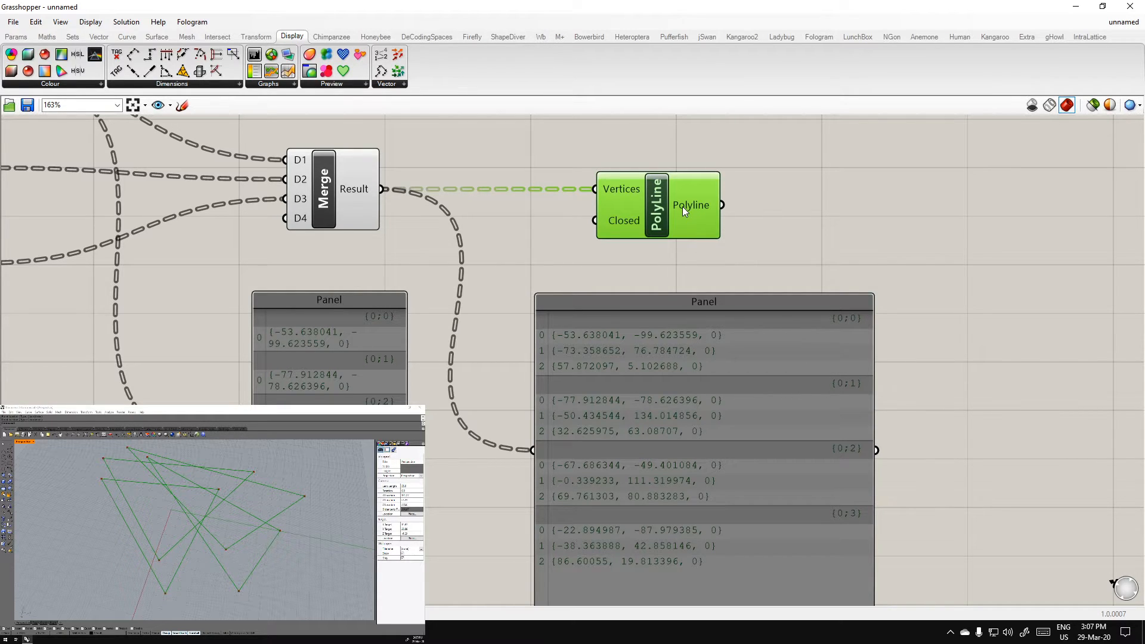
right_drag(451, 471, 503, 480)
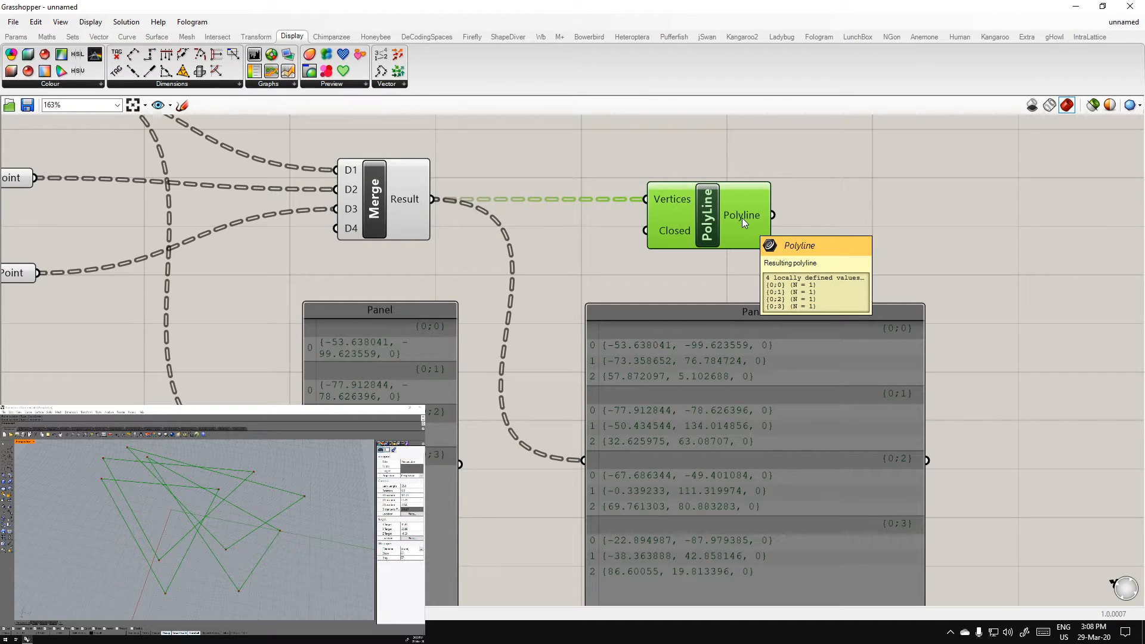
click(786, 278)
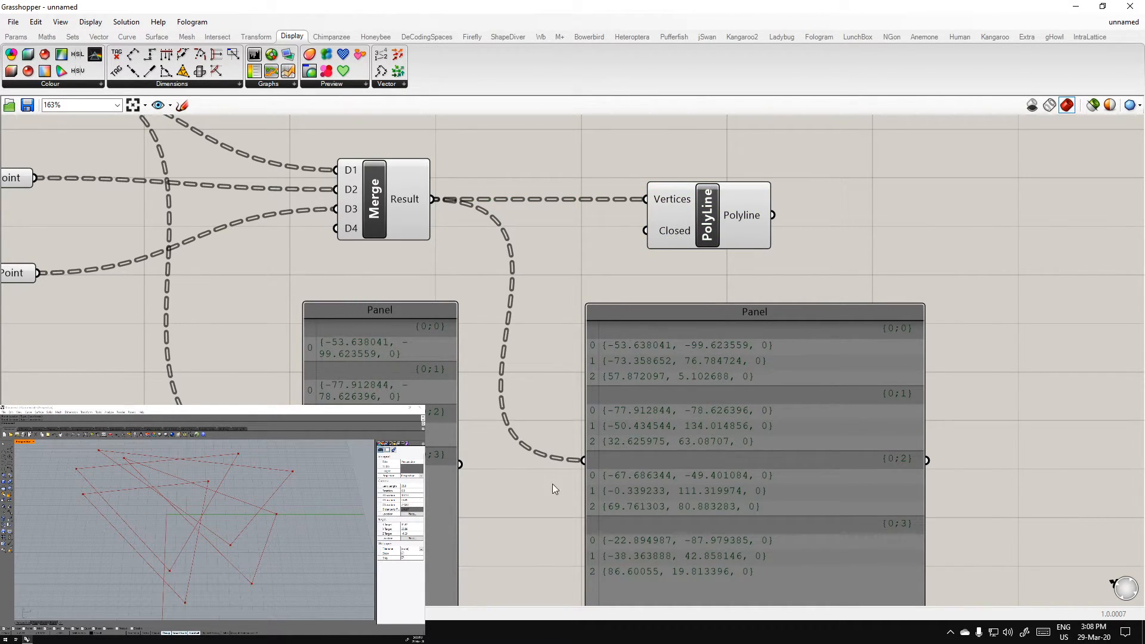
right_drag(549, 545, 593, 499)
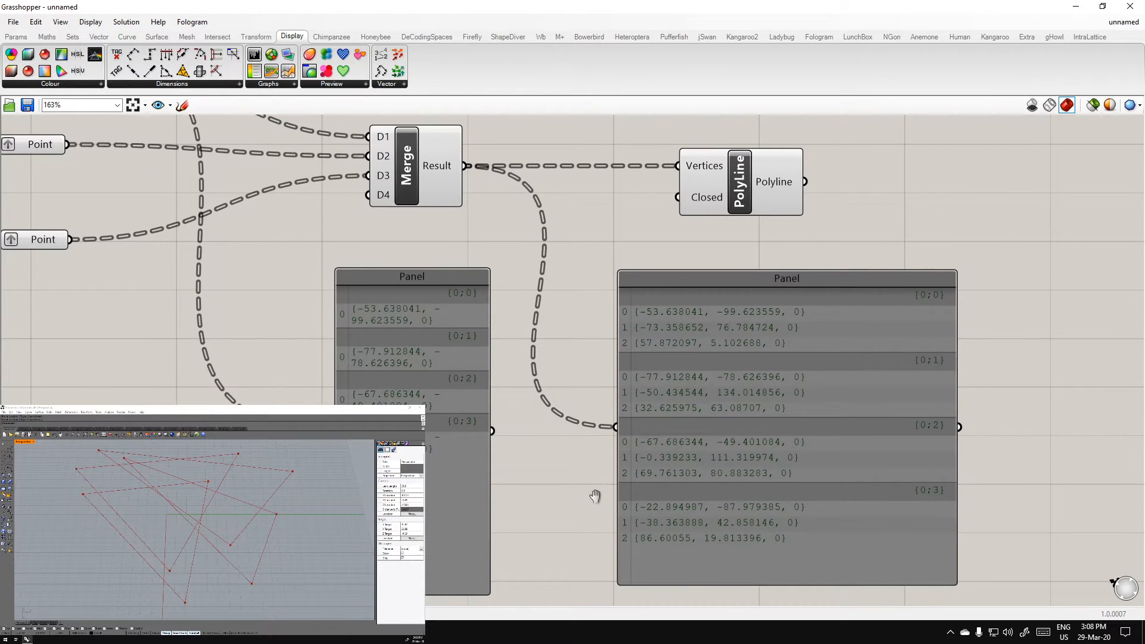
Examine the points held by each of the three Point parameters and compare them with the lists in the panels
click(379, 316)
right_drag(380, 316, 567, 363)
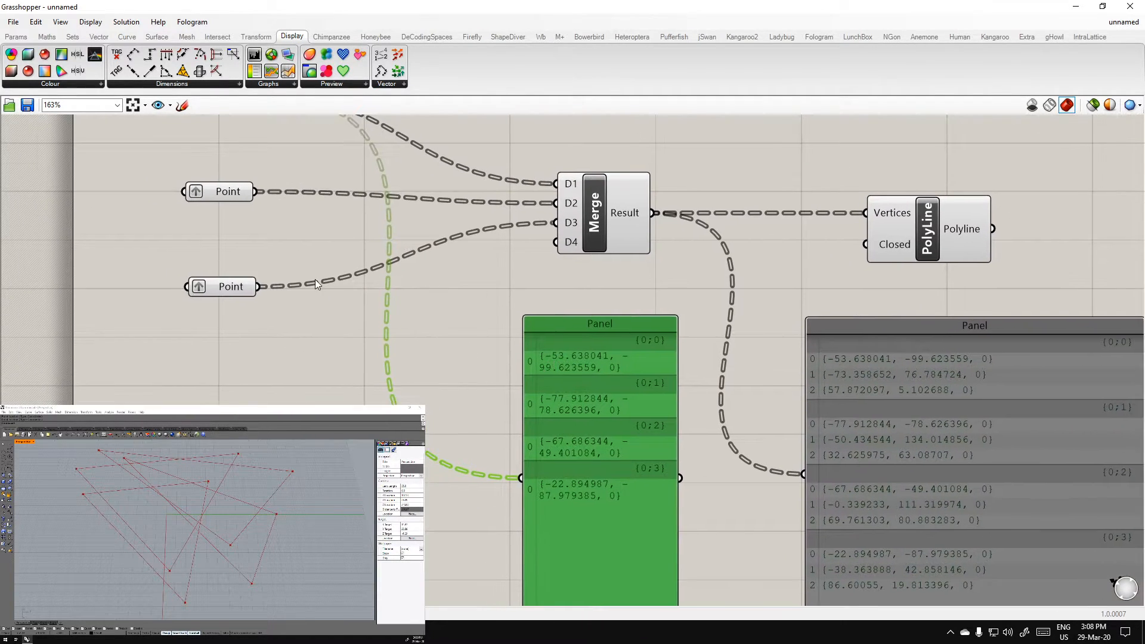
right_drag(315, 279, 340, 398)
click(245, 213)
click(244, 311)
click(247, 401)
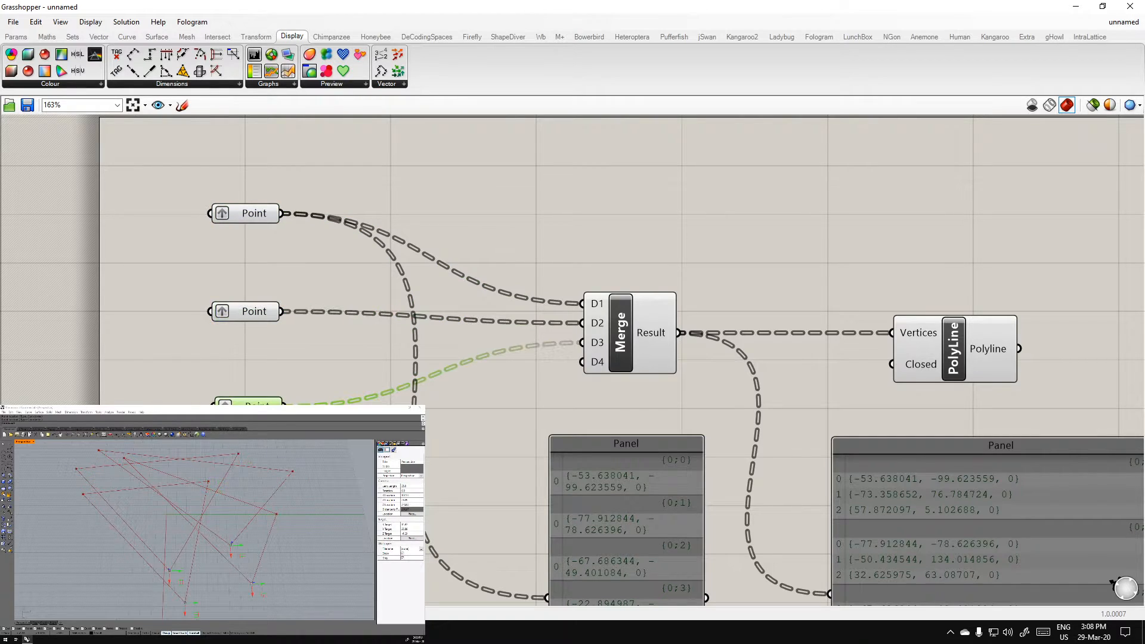
click(252, 214)
click(249, 311)
click(250, 394)
click(250, 401)
right_drag(422, 491, 215, 351)
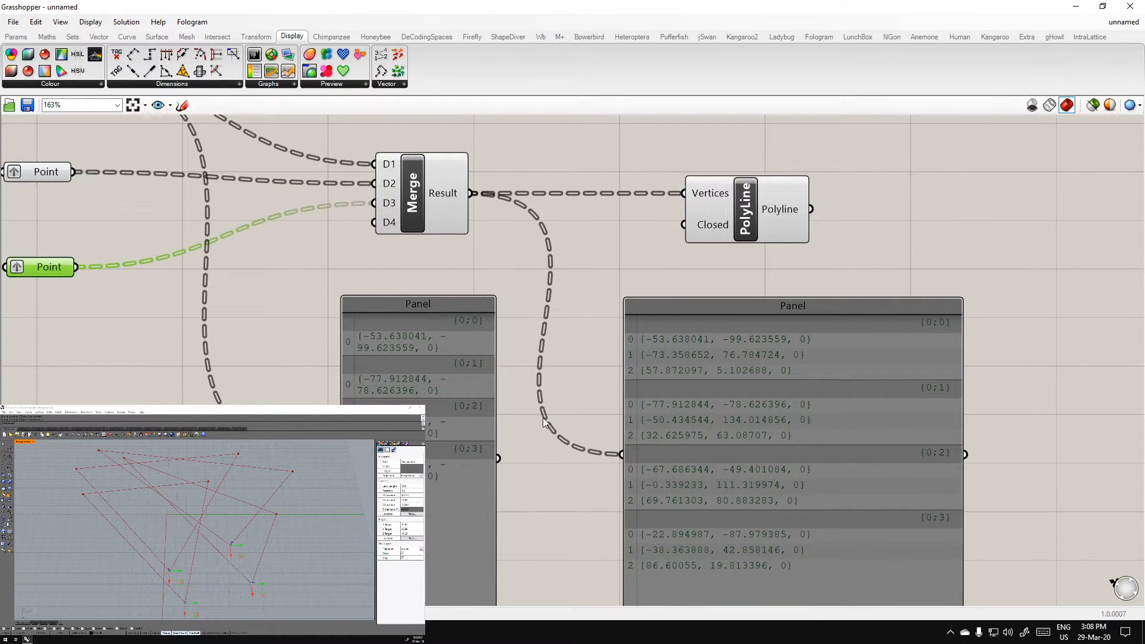
right_drag(1075, 377, 973, 396)
click(973, 396)
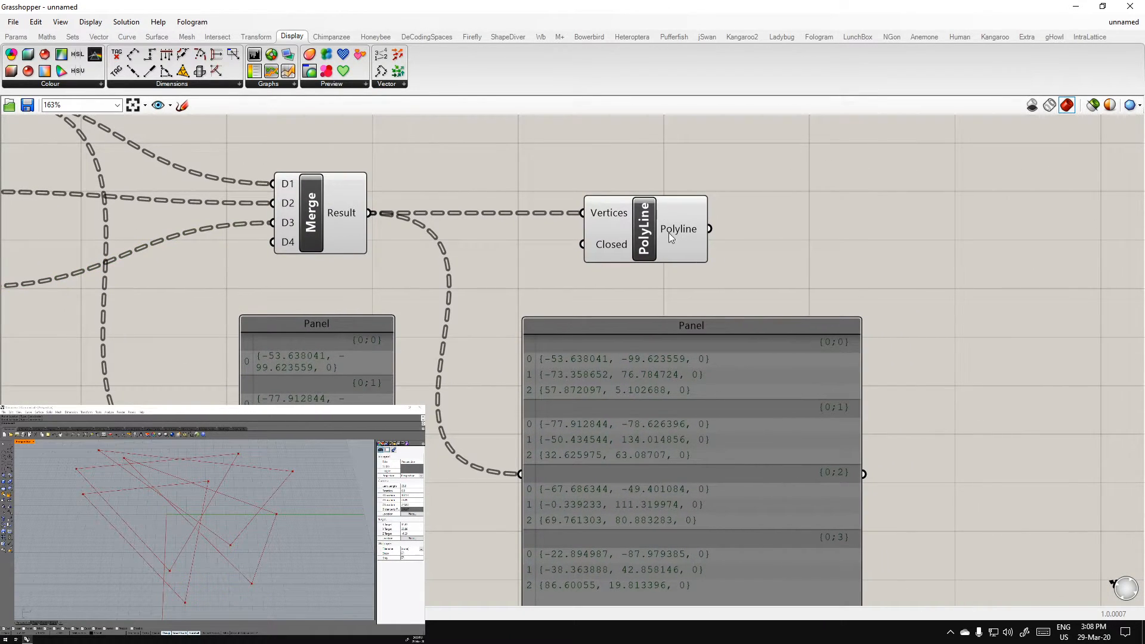
scroll(902, 348, down, 2)
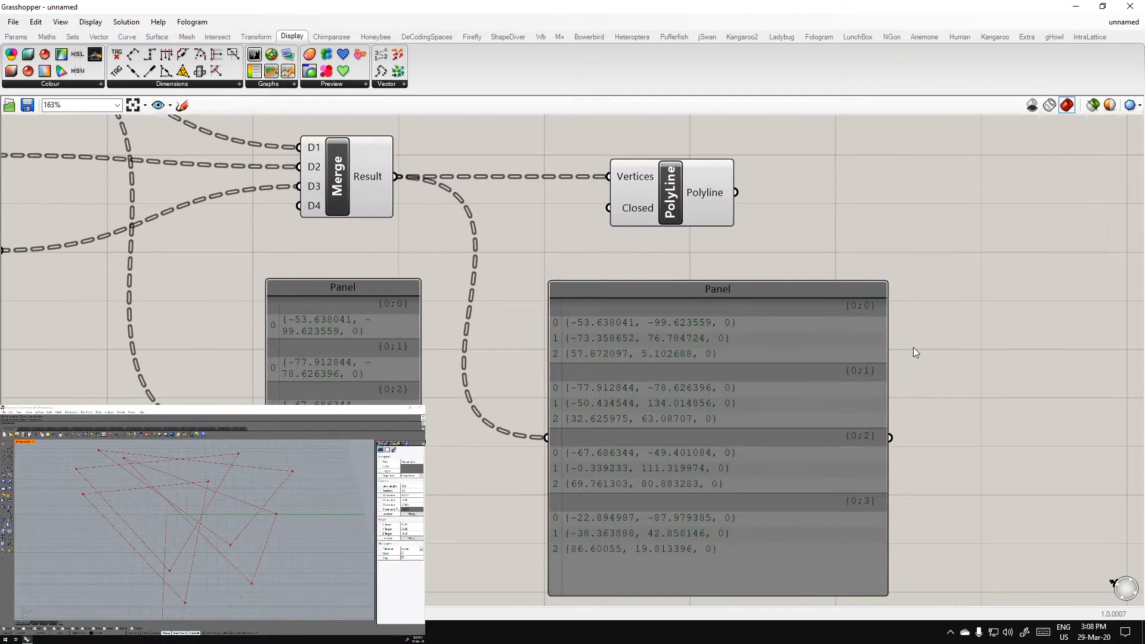
right_drag(966, 348, 789, 374)
Switch to Microsoft Whiteboard and draw the frame of a two-column table in the empty area beside the tree sketches
key(alt+Tab)
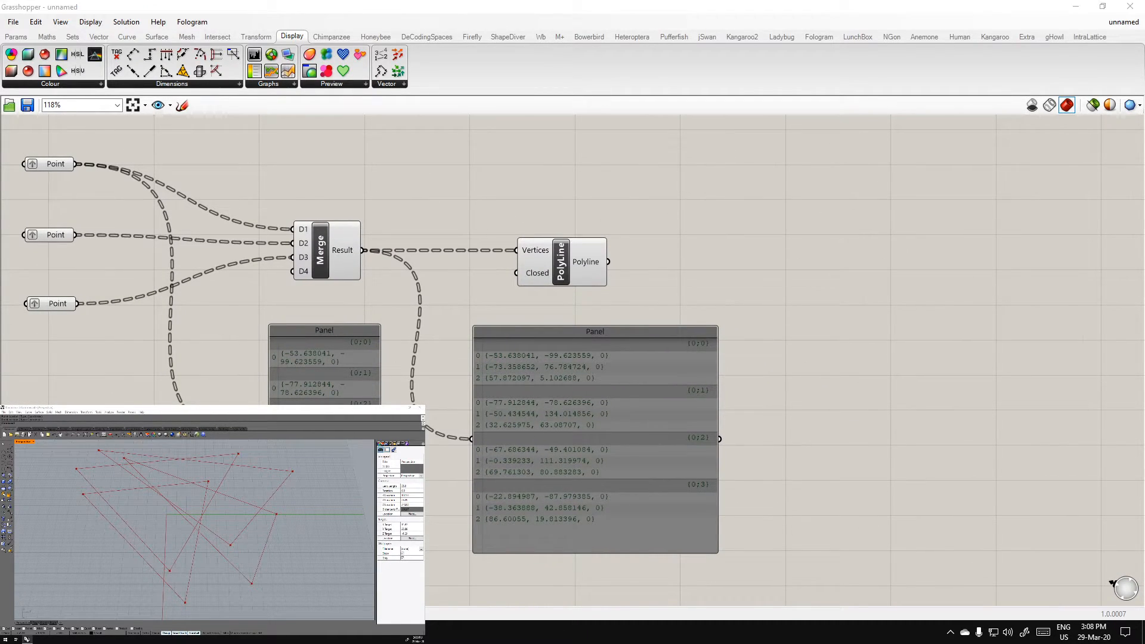
scroll(716, 458, down, 2)
scroll(714, 453, down, 1)
drag(921, 406, 385, 337)
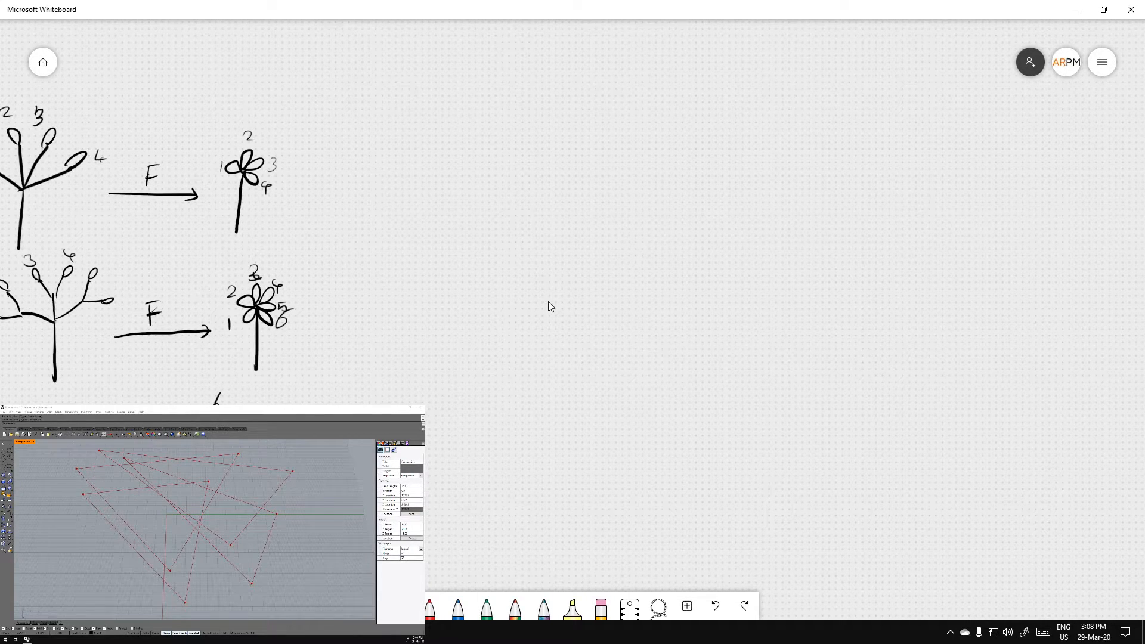
drag(546, 225, 542, 401)
click(622, 225)
drag(621, 225, 617, 401)
drag(709, 216, 703, 394)
drag(542, 219, 705, 222)
drag(540, 400, 703, 395)
Add a dividing line for a narrow header row to the two-column table, undoing its conversion into an automatic table
drag(538, 243, 710, 244)
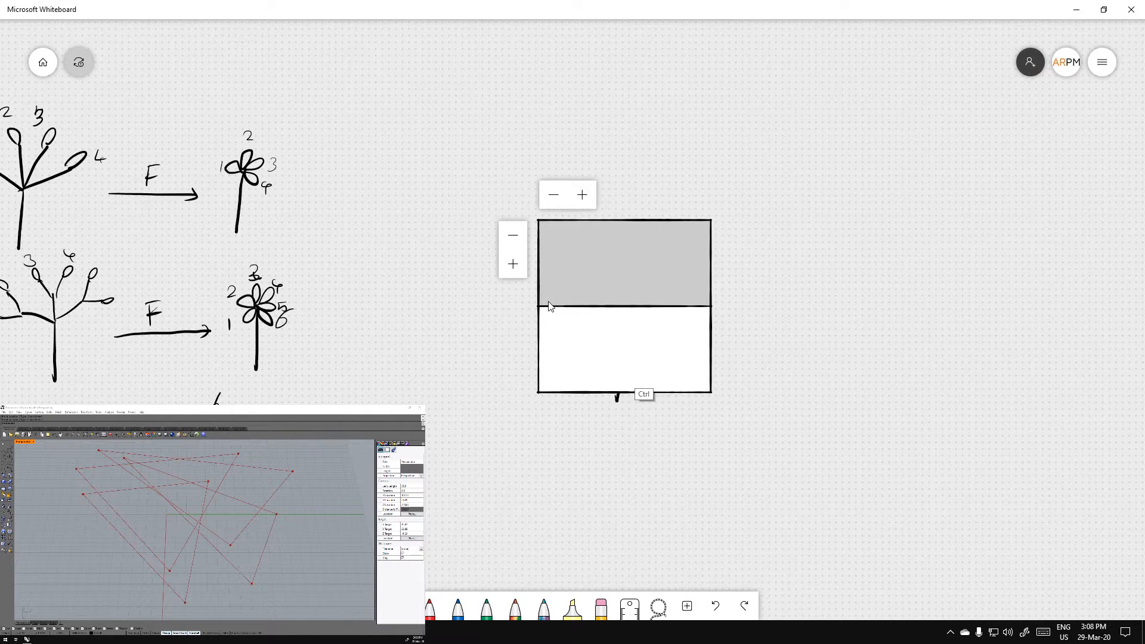
key(ctrl+z)
key(ctrl+z)
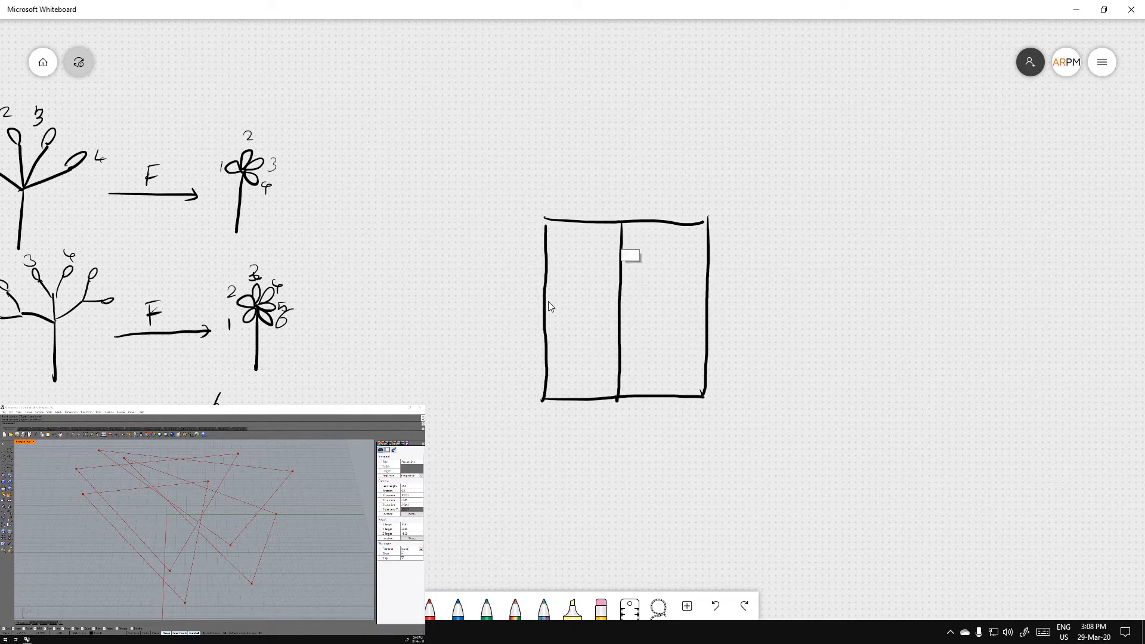
drag(547, 244, 706, 244)
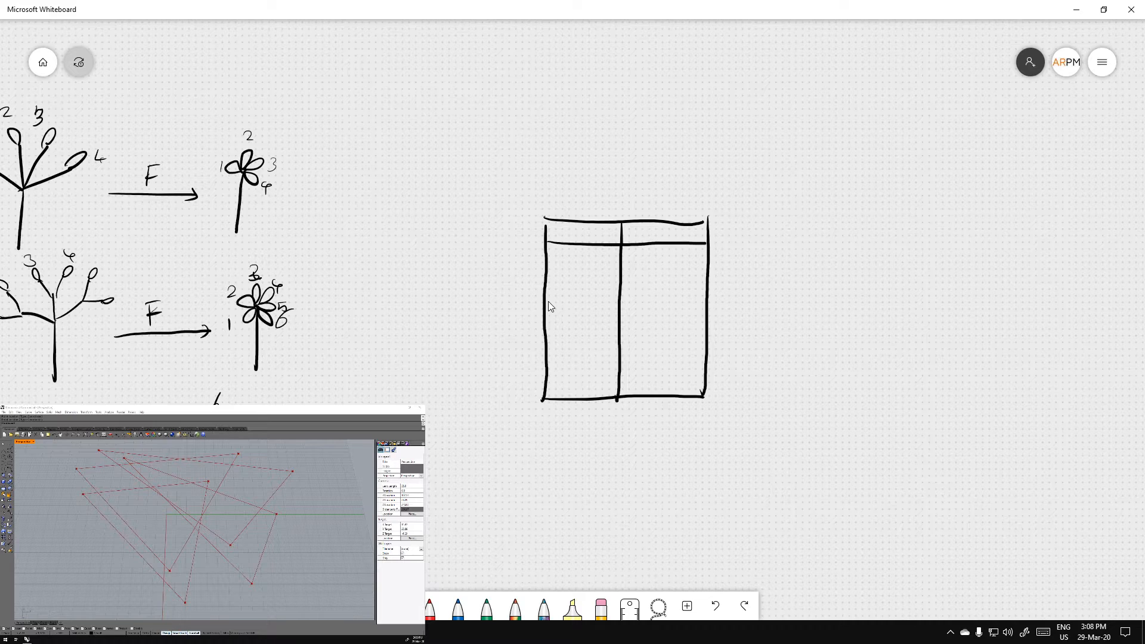
Label the two header cells of the hand-drawn table N and P
drag(573, 243, 590, 223)
mouse_move(659, 226)
mouse_down()
mouse_move(661, 246)
mouse_move(660, 237)
mouse_up()
drag(561, 253, 567, 264)
drag(560, 264, 571, 264)
key(ctrl+z)
key(ctrl+z)
Write 0, 1, 2 and 3 down the N column and mark three crosses beside each number in the P column
drag(570, 249, 573, 251)
drag(648, 251, 659, 259)
mouse_move(658, 250)
mouse_down()
mouse_move(649, 260)
mouse_move(659, 270)
mouse_up()
mouse_move(659, 263)
mouse_down()
mouse_move(649, 270)
mouse_move(660, 314)
mouse_up()
drag(660, 305, 661, 324)
drag(661, 317, 652, 324)
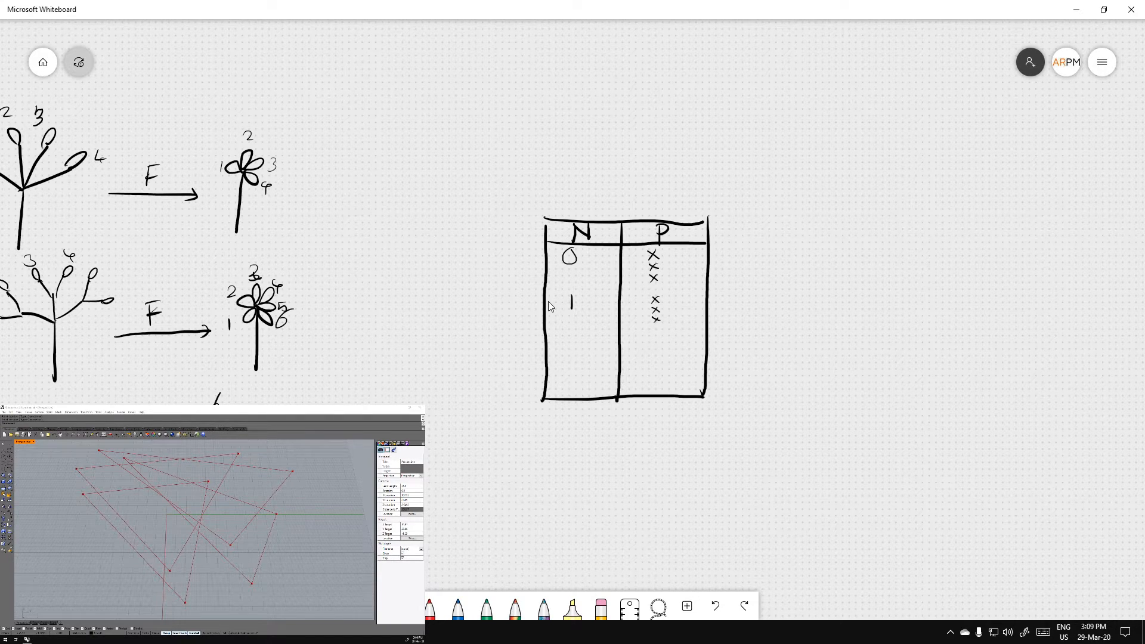
drag(569, 334, 572, 344)
drag(574, 367, 572, 381)
drag(650, 383, 658, 393)
drag(658, 383, 650, 393)
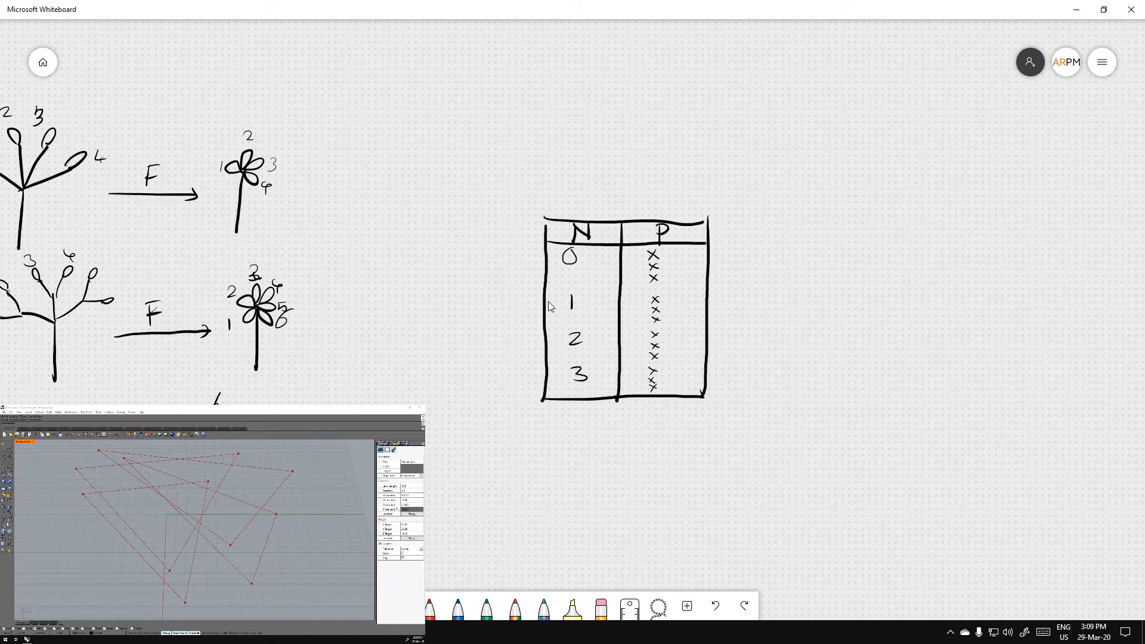
mouse_move(784, 210)
mouse_down()
mouse_move(793, 393)
mouse_move(908, 212)
mouse_move(924, 387)
mouse_up()
drag(791, 396, 932, 394)
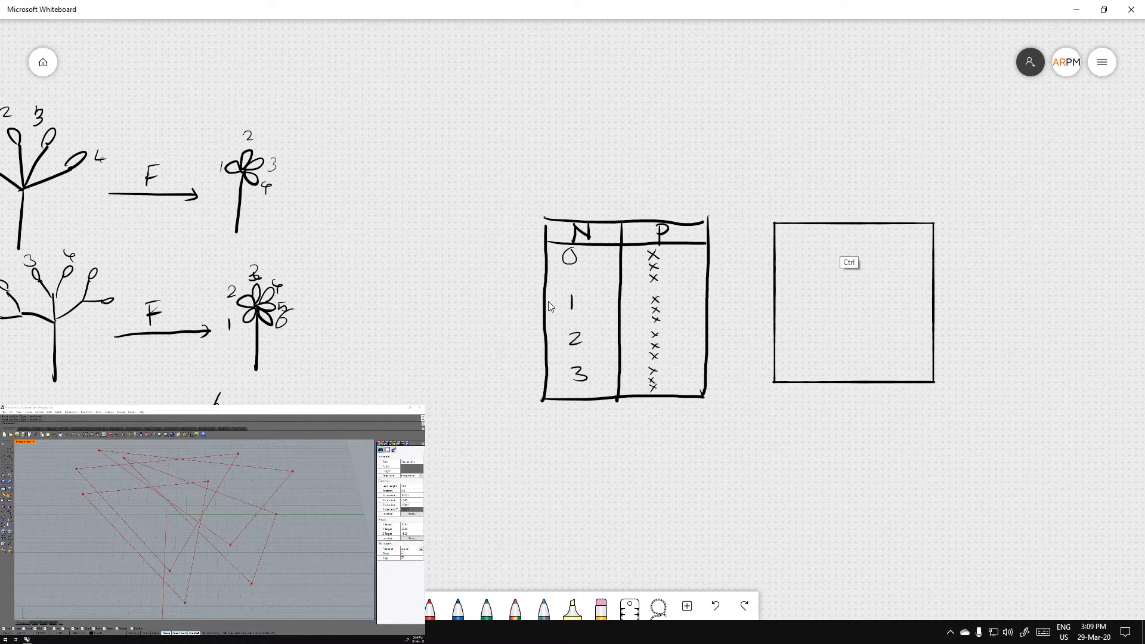
key(ctrl+z)
drag(852, 215, 857, 393)
drag(796, 235, 906, 235)
drag(815, 219, 815, 240)
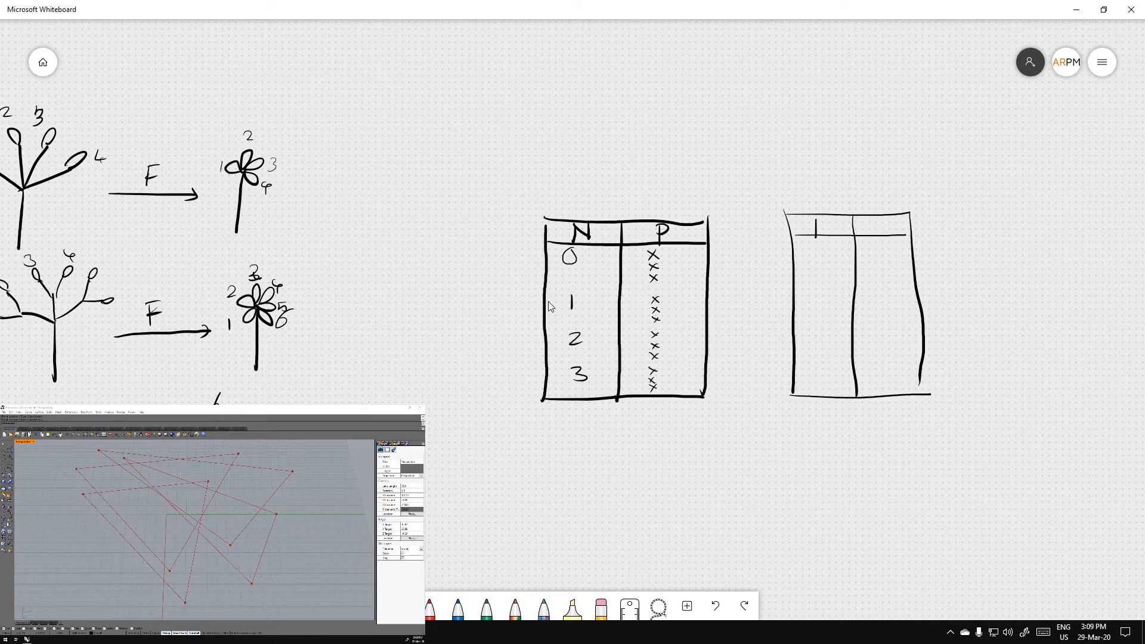
key(ctrl+z)
key(ctrl+z)
key(ctrl+z)
key(ctrl+z)
key(ctrl+z)
key(ctrl+z)
key(ctrl+z)
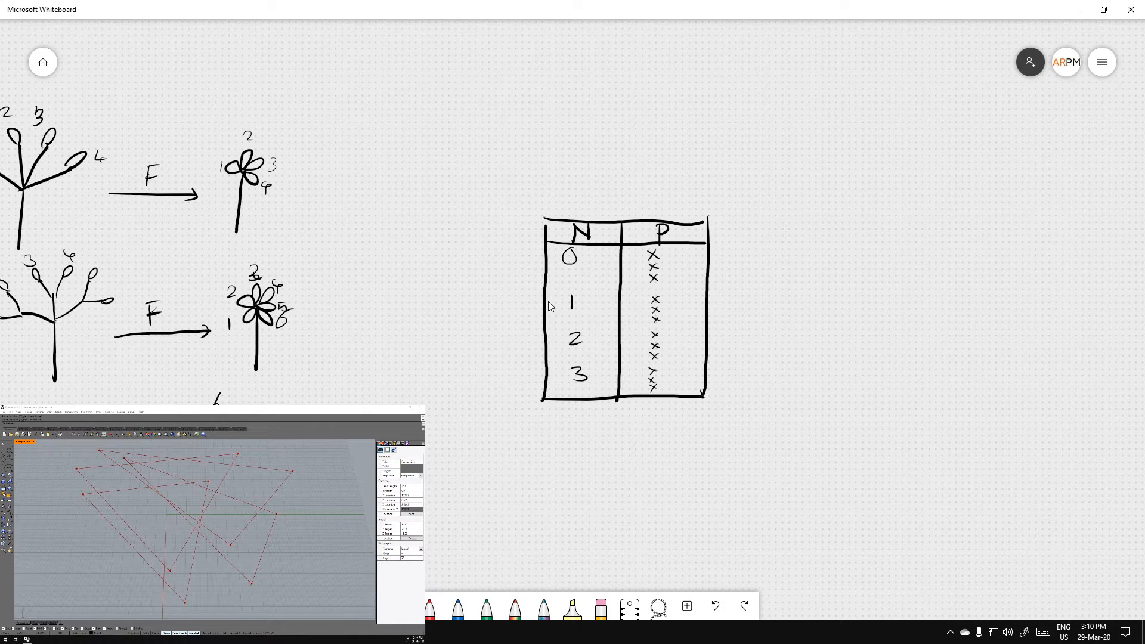
Undo the last few cross strokes beside number 3 in the P column
key(ctrl+z)
key(ctrl+z)
key(ctrl+z)
key(ctrl+z)
key(ctrl+z)
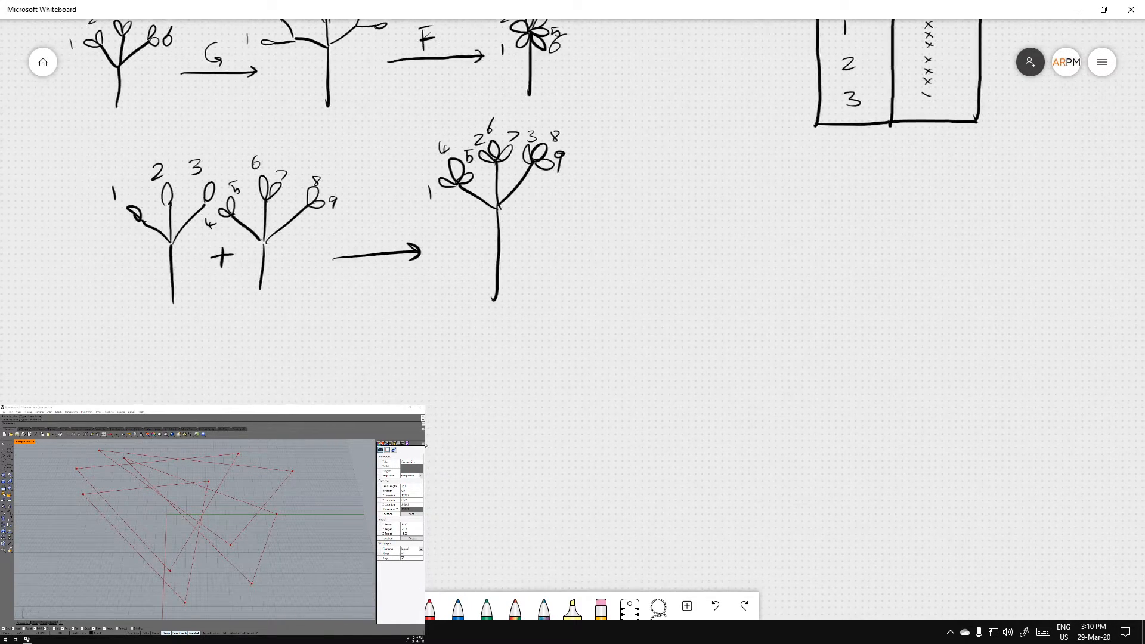
Draw a large table below the tree merging sketch and divide it into four columns and three rows
drag(420, 440, 610, 189)
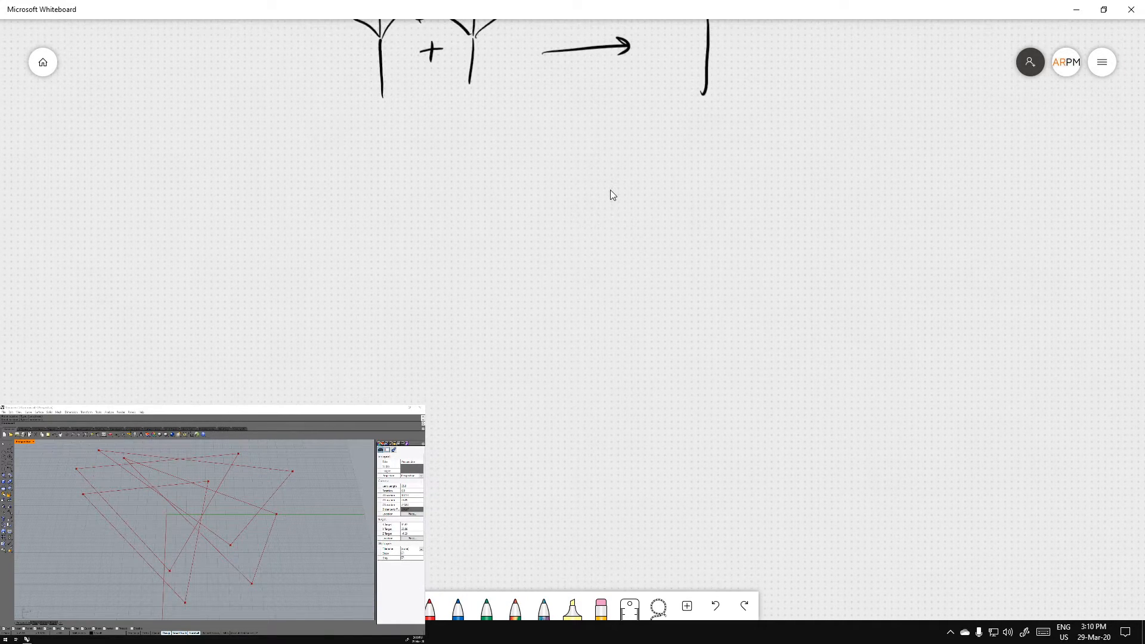
mouse_move(243, 158)
mouse_down()
mouse_move(859, 160)
mouse_move(829, 541)
mouse_up()
mouse_move(243, 158)
mouse_down()
mouse_move(238, 406)
mouse_move(455, 525)
mouse_move(819, 546)
mouse_up()
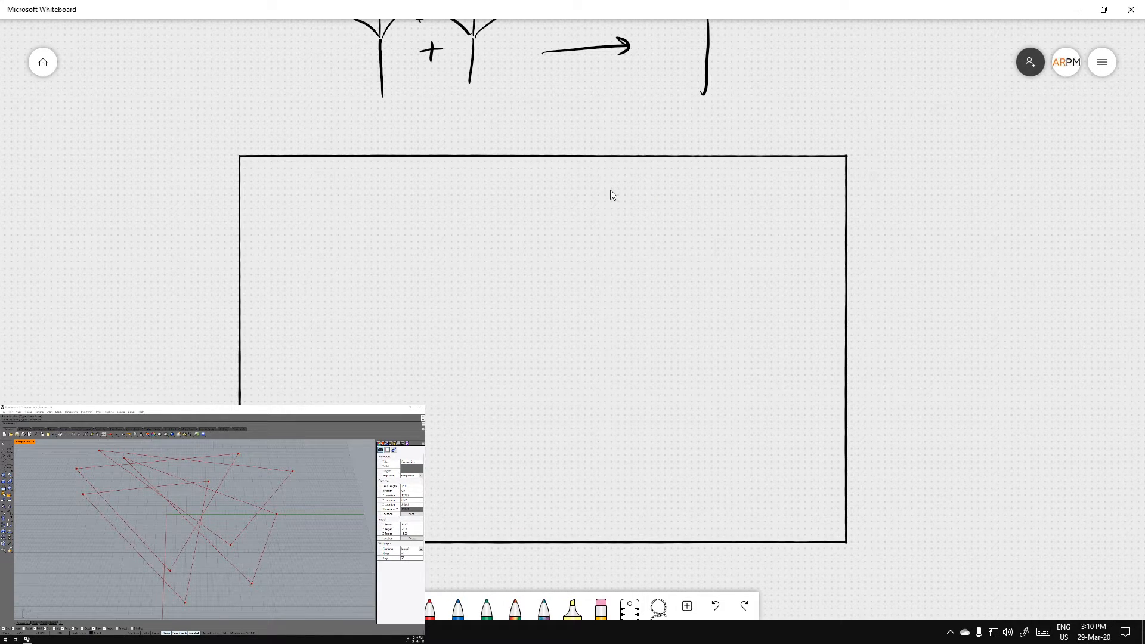
drag(375, 156, 379, 406)
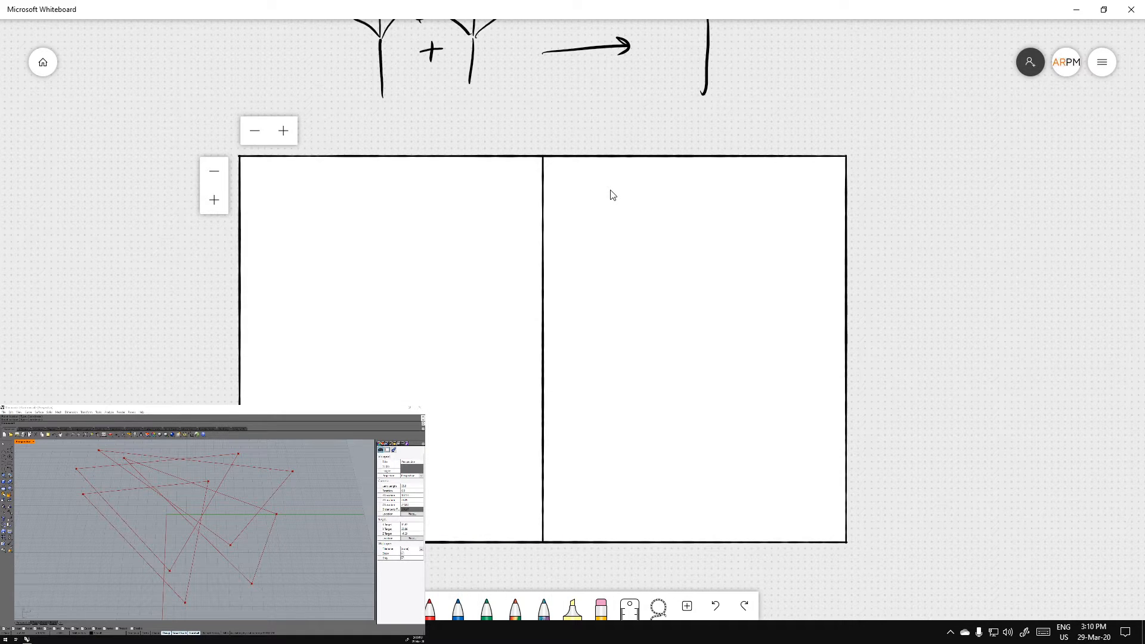
drag(678, 158, 674, 530)
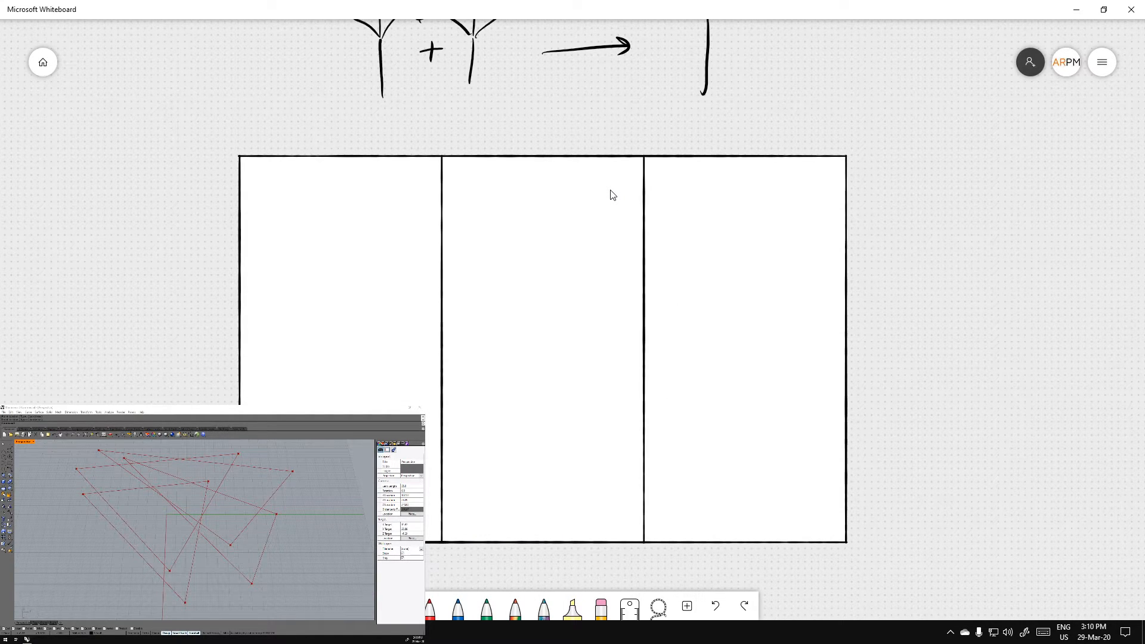
drag(333, 161, 335, 406)
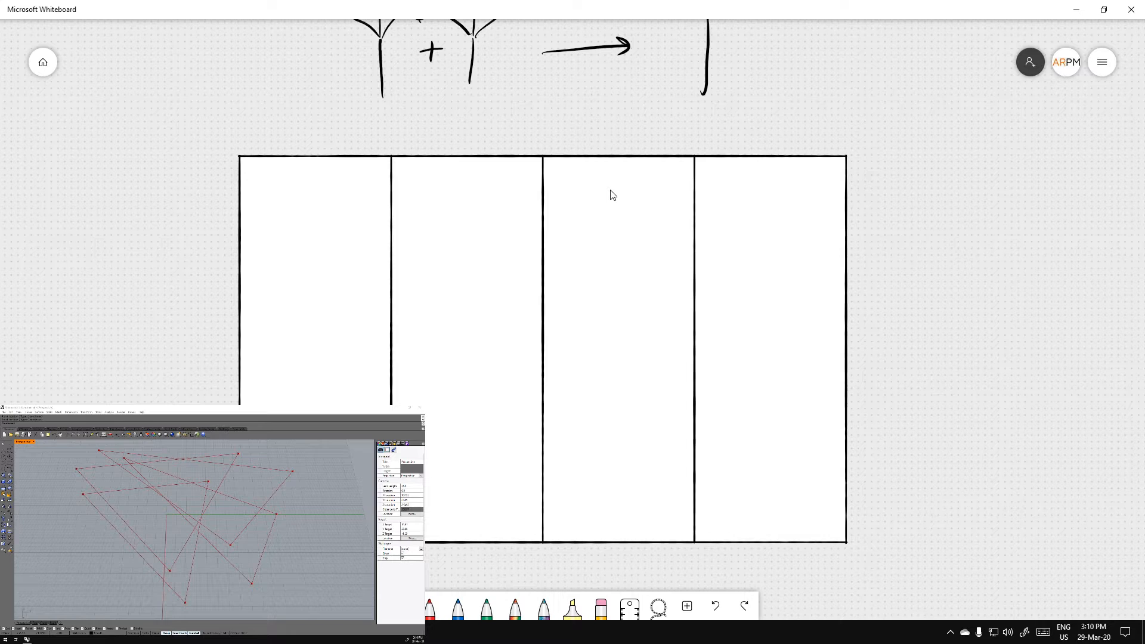
drag(234, 186, 839, 185)
drag(236, 199, 835, 200)
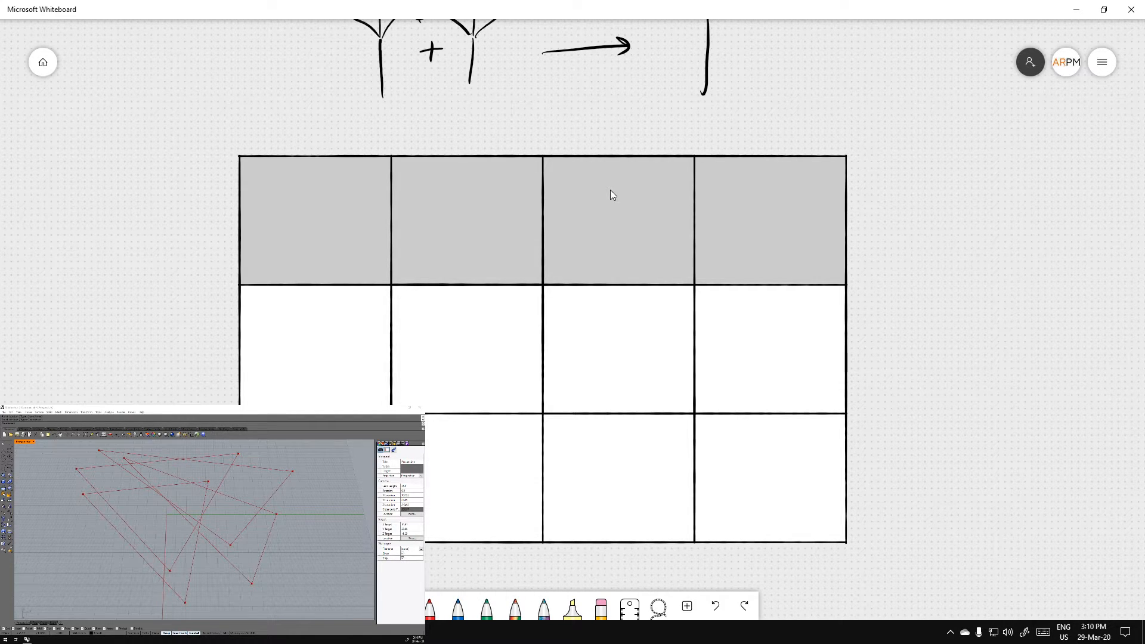
Number the table's four header cells 0 to 3 and add a fourth row
drag(302, 206, 306, 201)
drag(461, 201, 469, 237)
drag(460, 233, 482, 229)
mouse_move(609, 210)
mouse_down()
mouse_move(619, 230)
mouse_move(643, 226)
mouse_up()
mouse_move(728, 205)
mouse_down()
mouse_move(742, 205)
mouse_move(738, 238)
mouse_up()
drag(244, 351, 850, 350)
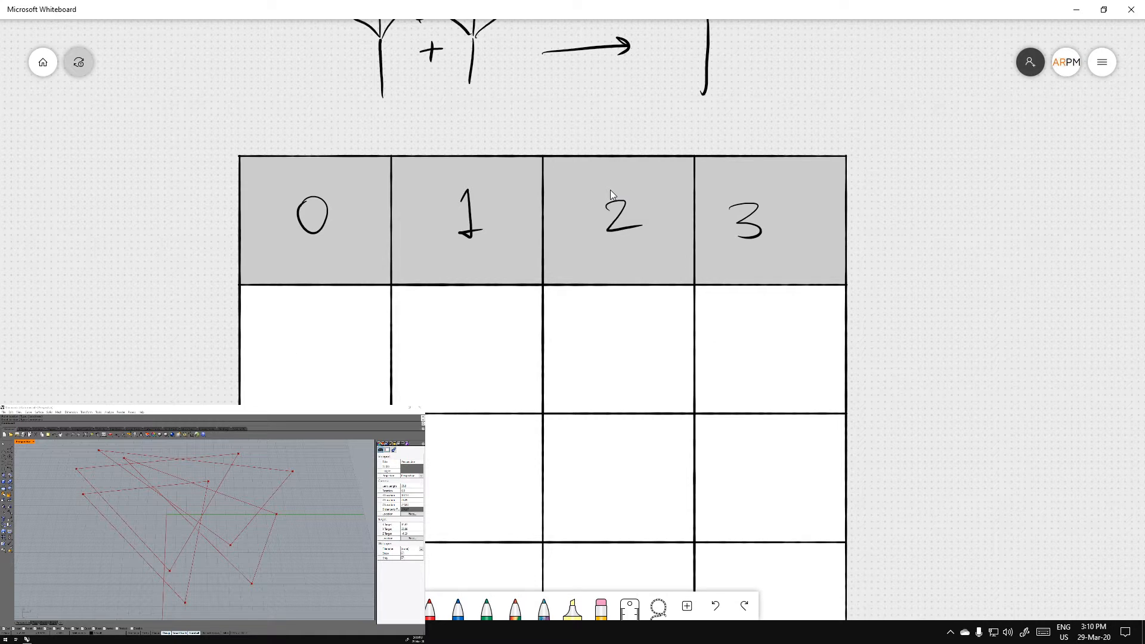
Mark a cross in each cell beneath header 0 of the large table
mouse_move(569, 443)
mouse_down()
mouse_move(593, 272)
mouse_move(584, 361)
mouse_up()
drag(962, 461, 960, 289)
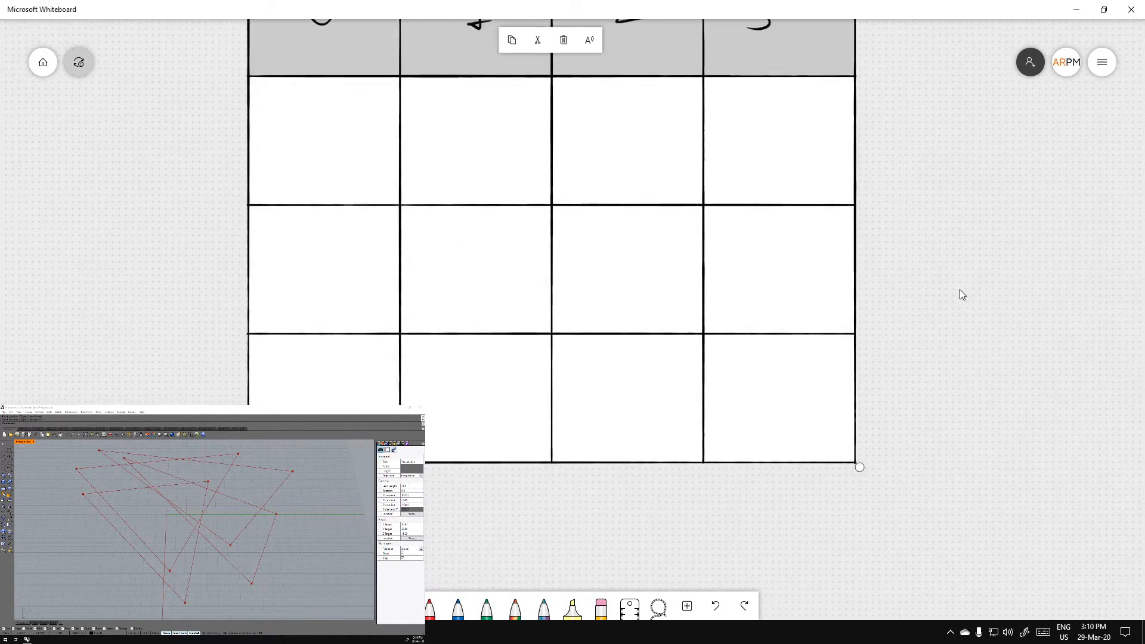
drag(672, 294, 687, 388)
drag(1003, 471, 995, 263)
drag(674, 284, 672, 450)
drag(955, 325, 957, 186)
drag(485, 306, 480, 388)
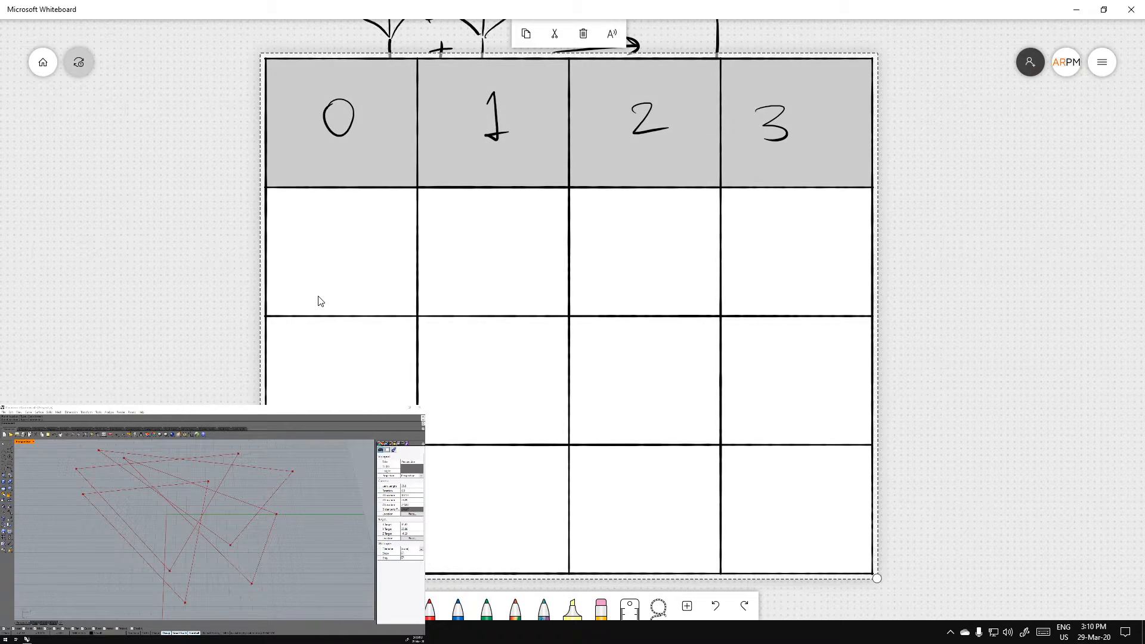
mouse_move(332, 239)
mouse_down()
mouse_move(358, 255)
mouse_move(337, 264)
mouse_up()
drag(328, 378, 356, 400)
drag(348, 382, 336, 401)
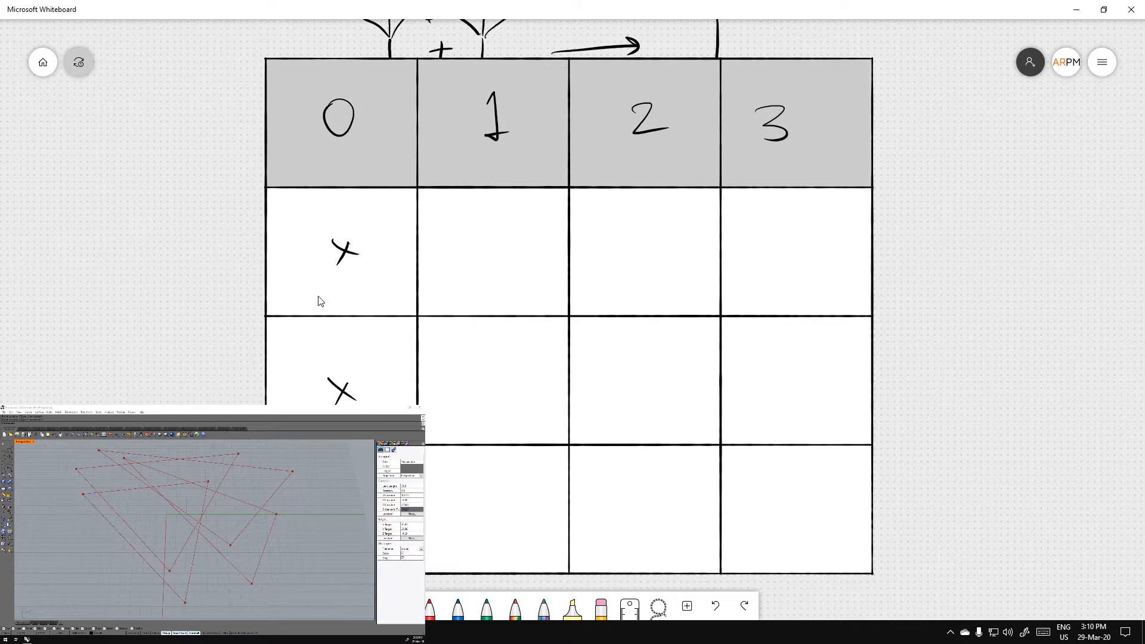
Mark a cross in each of the three cells beneath headers 1 and 2
drag(470, 252, 496, 266)
drag(489, 253, 479, 273)
drag(484, 383, 511, 381)
drag(505, 378, 495, 400)
drag(474, 519, 505, 525)
drag(500, 516, 484, 541)
drag(630, 245, 666, 258)
drag(658, 243, 644, 270)
drag(626, 391, 661, 402)
drag(656, 388, 636, 421)
drag(610, 520, 647, 528)
drag(641, 515, 612, 548)
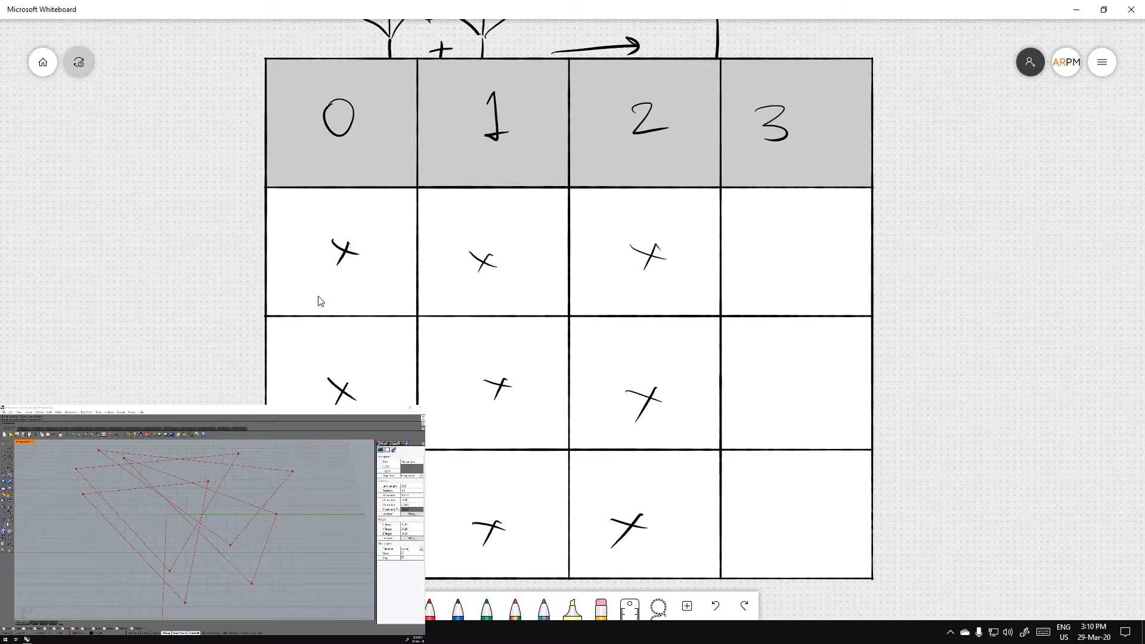
Mark a cross in each of the three cells beneath header 3
drag(774, 260, 812, 285)
drag(803, 267, 787, 286)
drag(779, 396, 814, 407)
drag(811, 392, 793, 419)
drag(773, 516, 802, 523)
drag(797, 520, 769, 550)
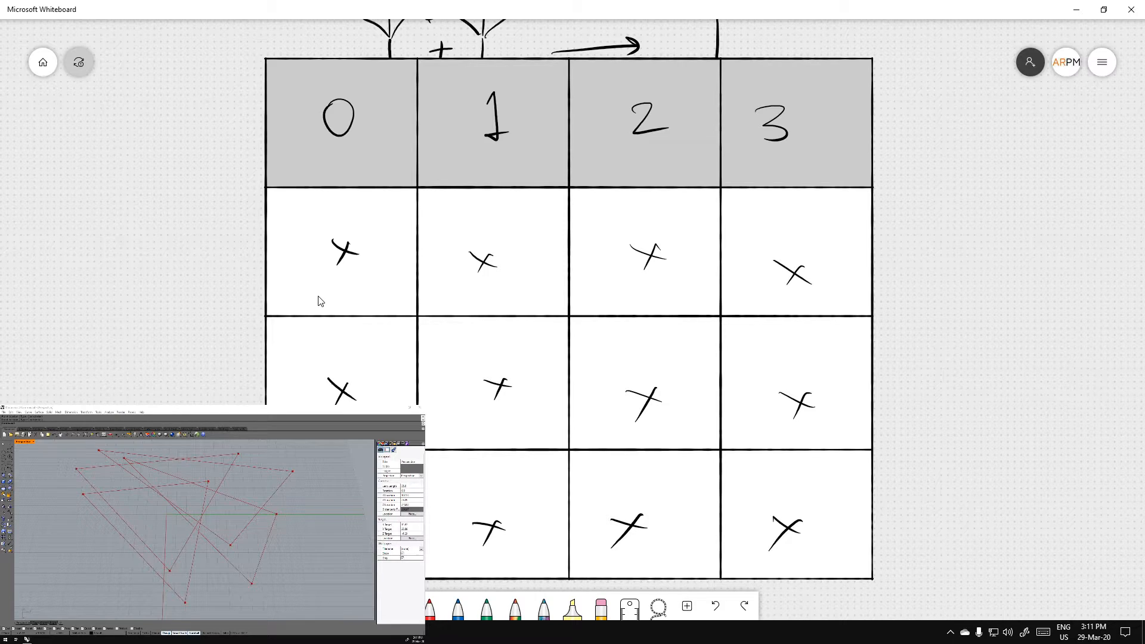
Number the three rows of crosses 0, 1 and 2 outside the table, beside its first column
mouse_move(200, 227)
mouse_down()
mouse_move(190, 263)
mouse_move(200, 228)
mouse_up()
mouse_move(191, 376)
mouse_down()
mouse_move(203, 405)
mouse_move(218, 404)
mouse_up()
scroll(894, 314, down, 3)
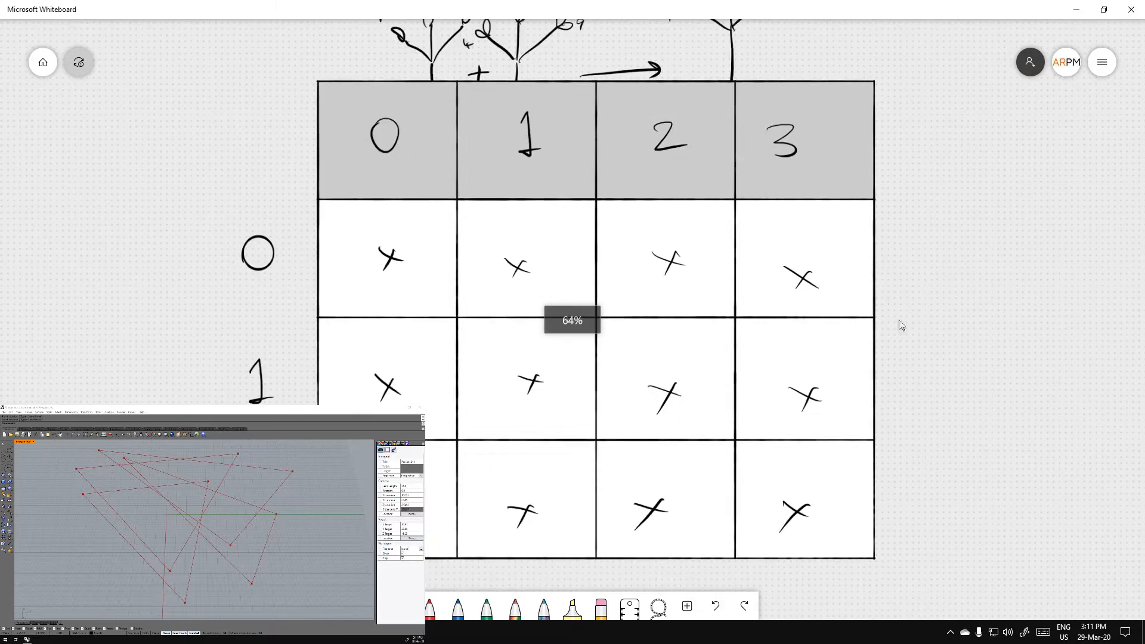
drag(1031, 468, 952, 409)
drag(529, 501, 576, 526)
mouse_move(506, 378)
mouse_down()
mouse_move(511, 477)
mouse_move(518, 396)
mouse_up()
drag(613, 381, 619, 509)
drag(431, 514, 414, 365)
drag(536, 373, 531, 247)
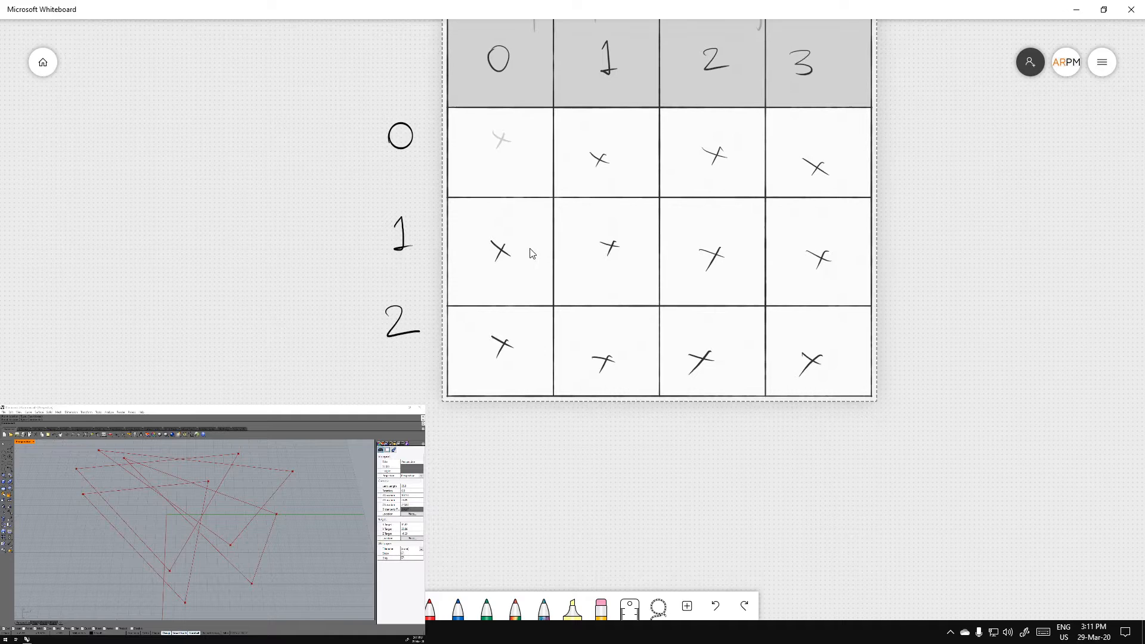
Switch back to Grasshopper and add a Flip Matrix component above the Merge and PolyLine components
key(alt+Tab)
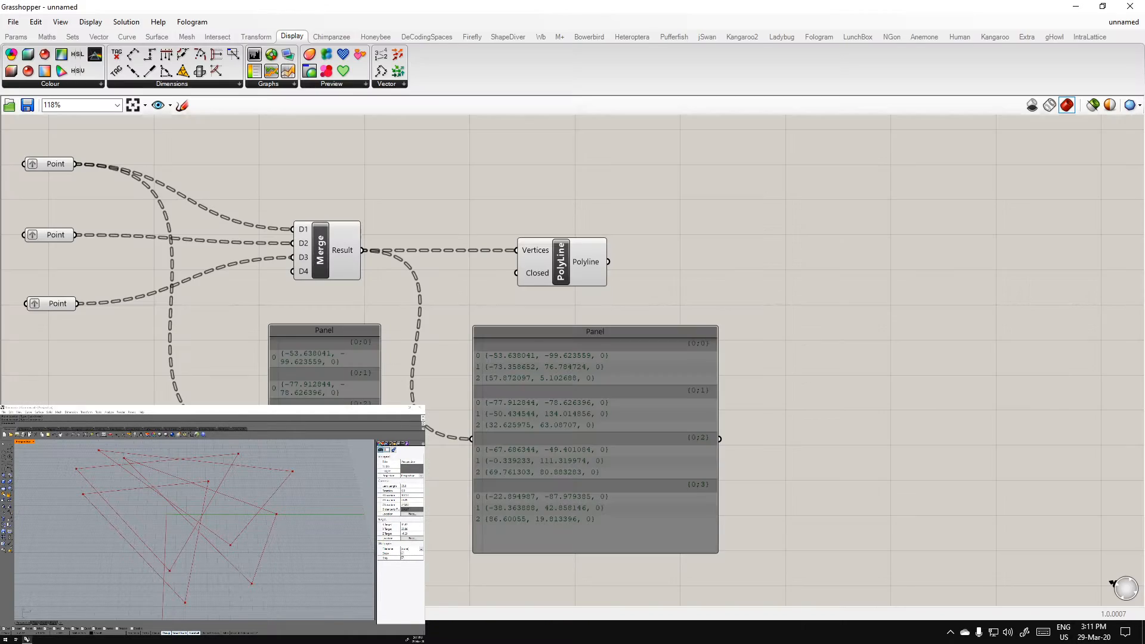
double_click(514, 179)
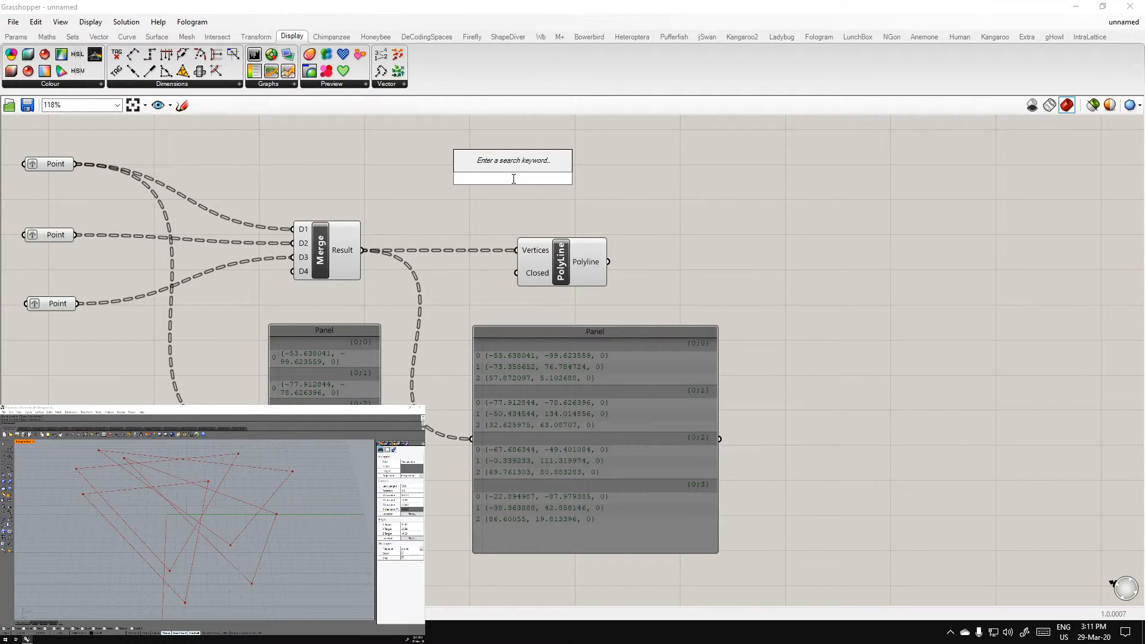
text(flip)
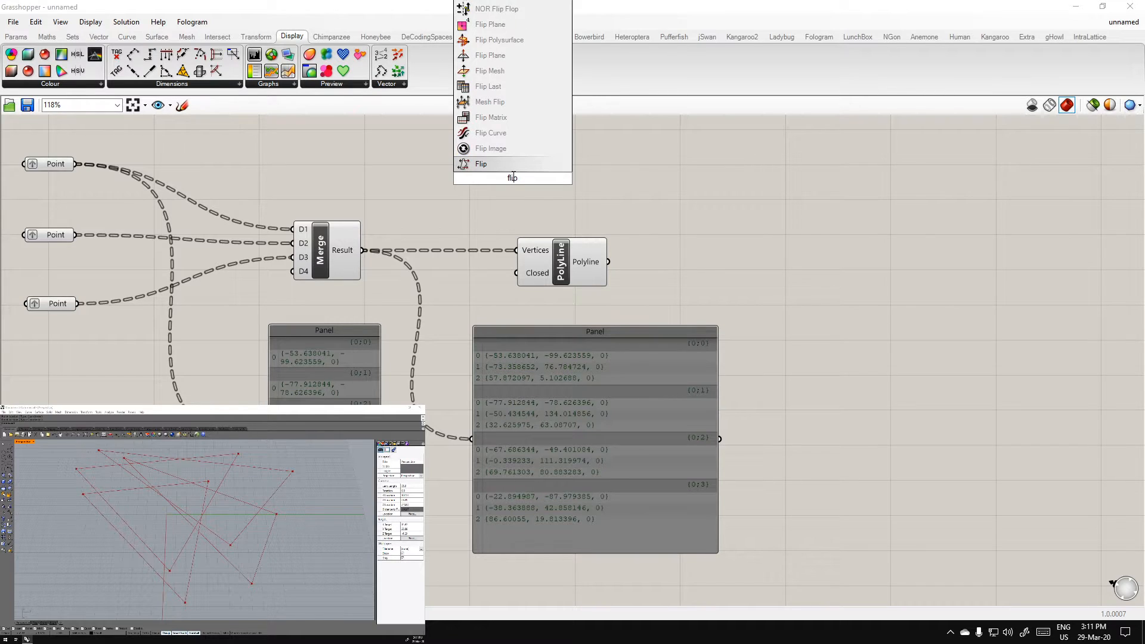
click(507, 119)
Place Flip Matrix between Merge and PolyLine and connect the Merge Result to its Data input
right_drag(381, 174, 503, 269)
drag(598, 302, 575, 305)
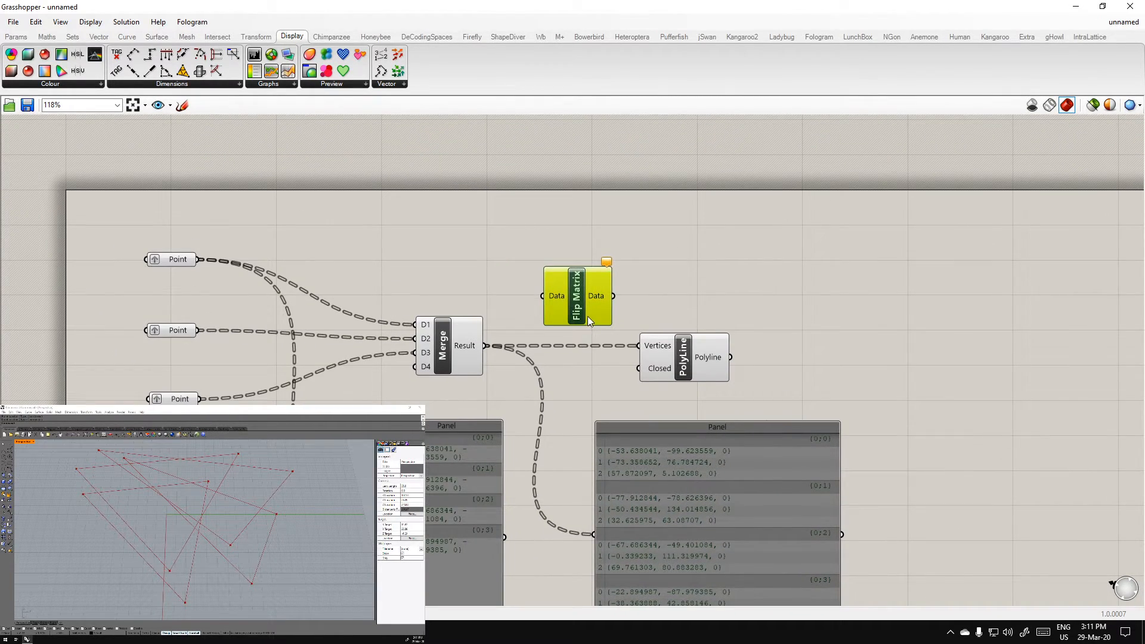
drag(486, 345, 531, 337)
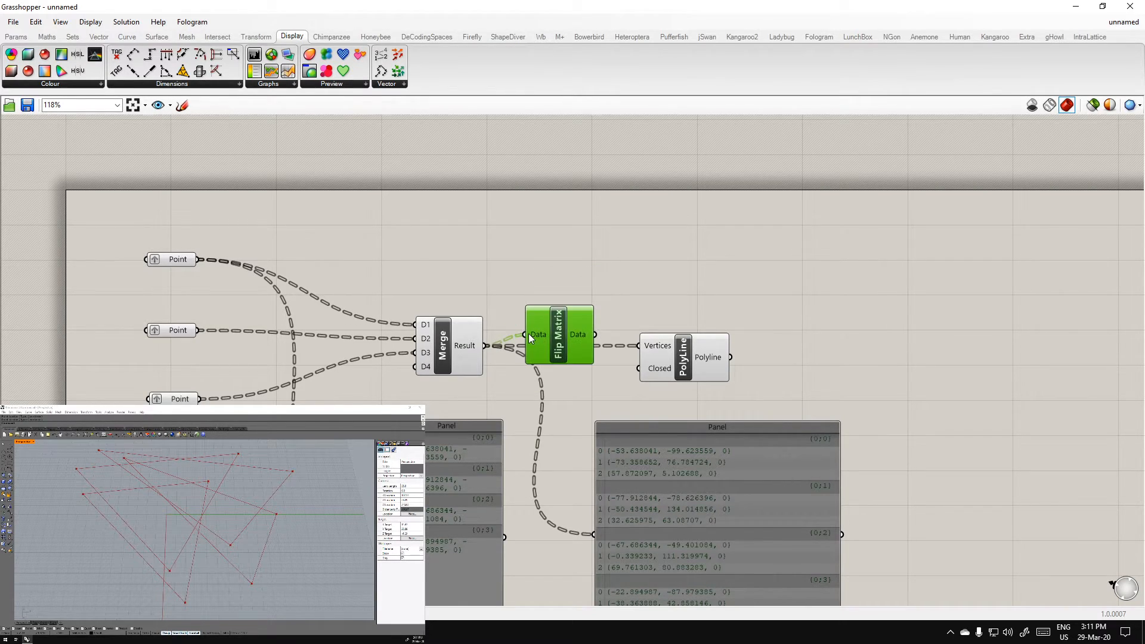
Duplicate the Merge result panel, place the copy beside the original and connect the Flip Matrix Data output to it
click(744, 526)
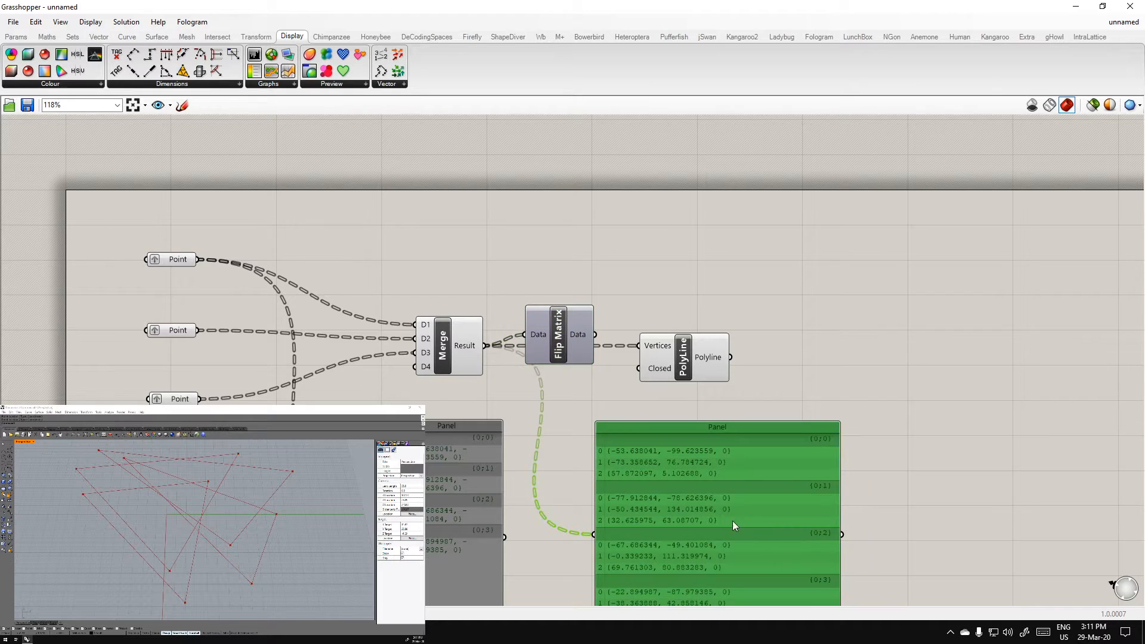
right_drag(744, 526, 682, 422)
key(ctrl+c)
key(ctrl+v)
drag(642, 431, 901, 435)
drag(534, 232, 797, 442)
right_drag(722, 386, 630, 343)
scroll(629, 339, up, 2)
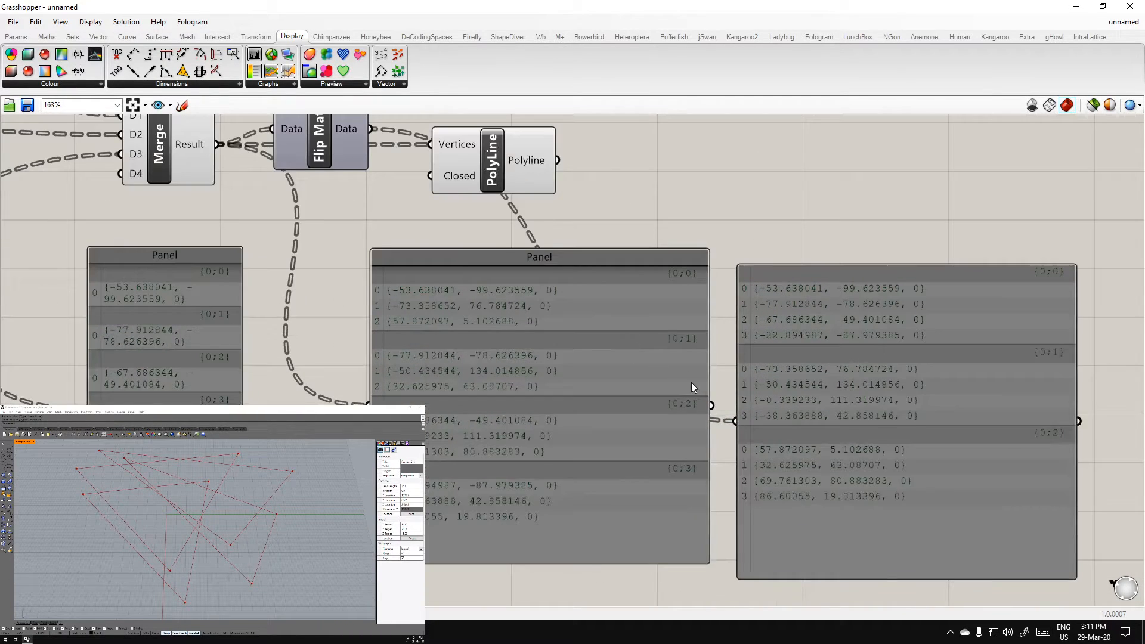
right_drag(692, 382, 556, 371)
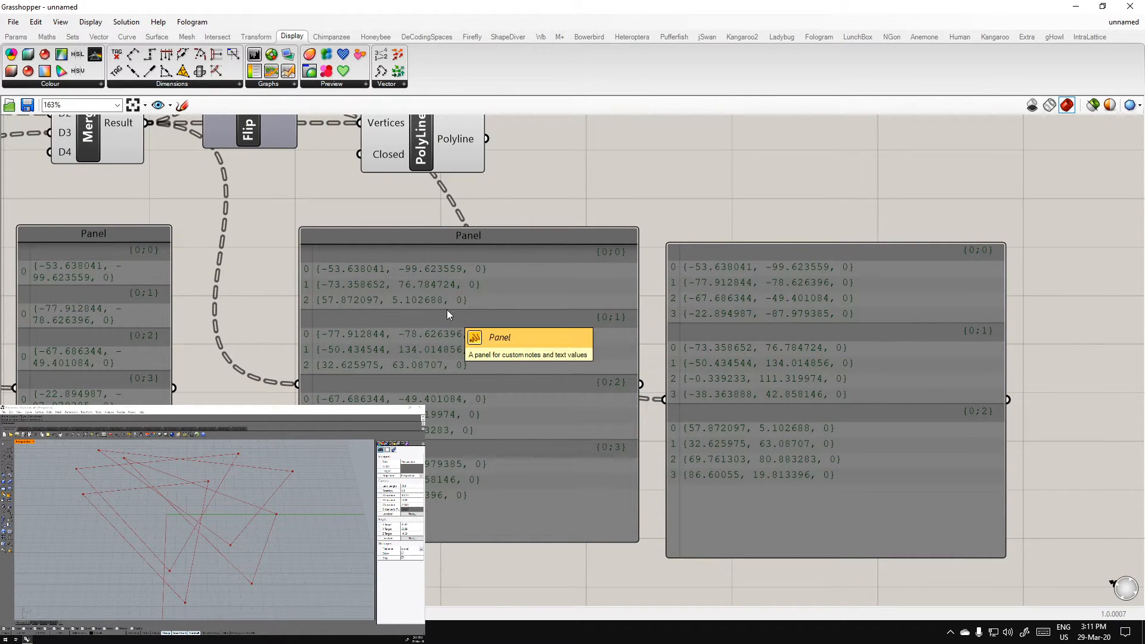
Move PolyLine away from Flip Matrix and connect the Flip Matrix Data output to the PolyLine Vertices input
right_drag(582, 339, 554, 324)
scroll(553, 323, up, 1)
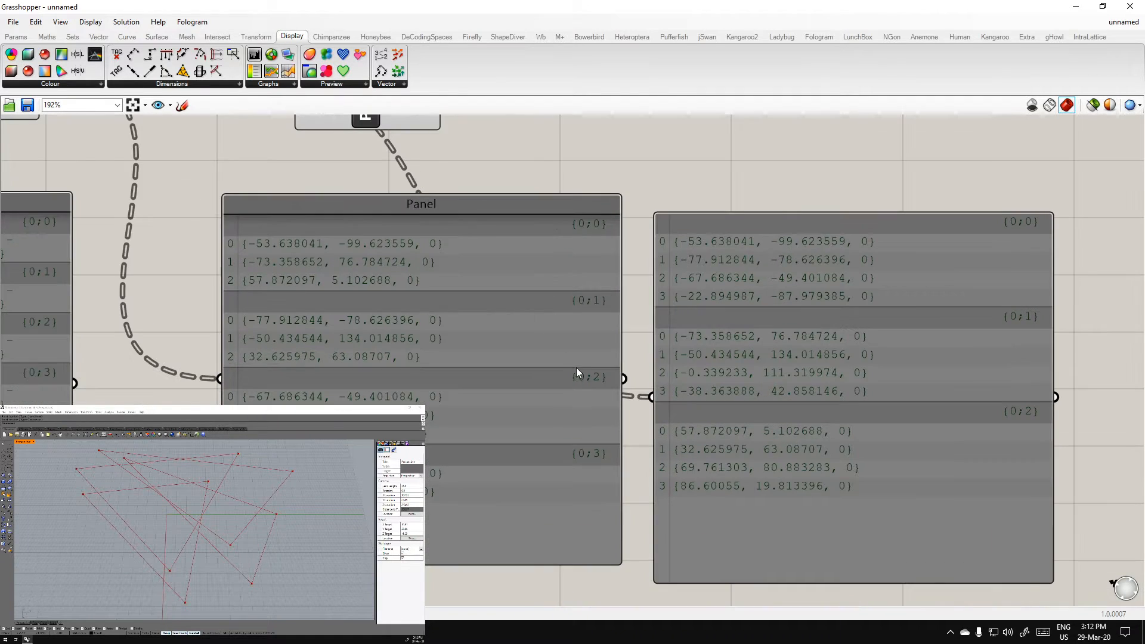
right_drag(576, 367, 520, 362)
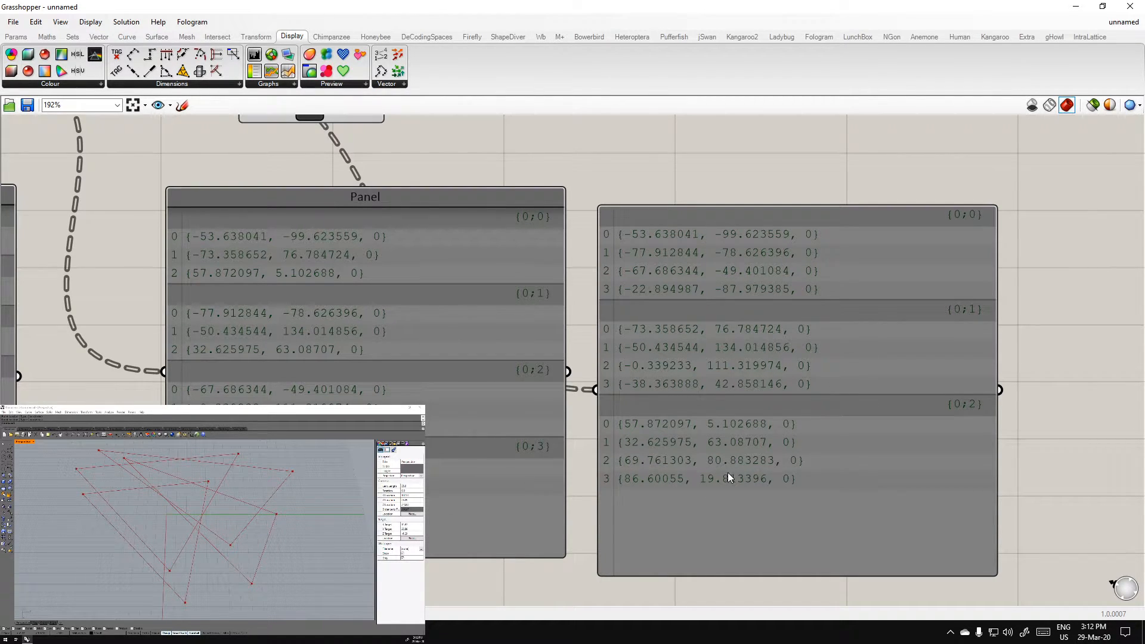
scroll(727, 473, down, 5)
click(503, 209)
drag(503, 209, 566, 194)
drag(390, 188, 517, 178)
right_drag(222, 591, 239, 560)
scroll(214, 555, down, 3)
scroll(214, 556, up, 3)
click(593, 248)
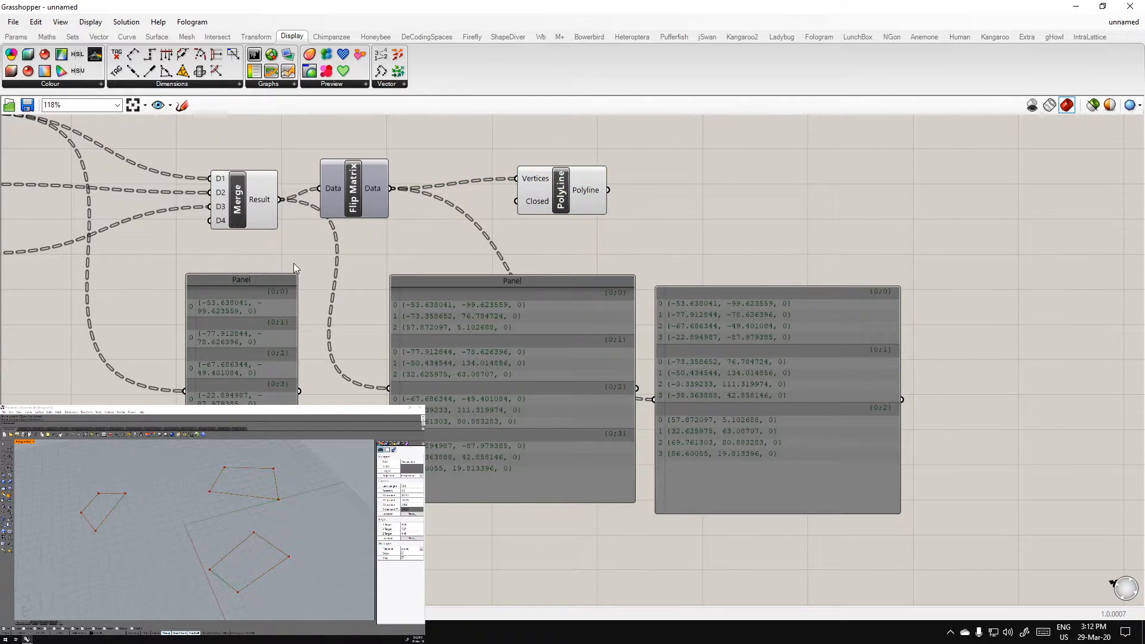
Delete the narrow panel that shows the grafted data of the first Point parameter
right_drag(293, 263, 457, 288)
drag(515, 238, 517, 252)
click(516, 292)
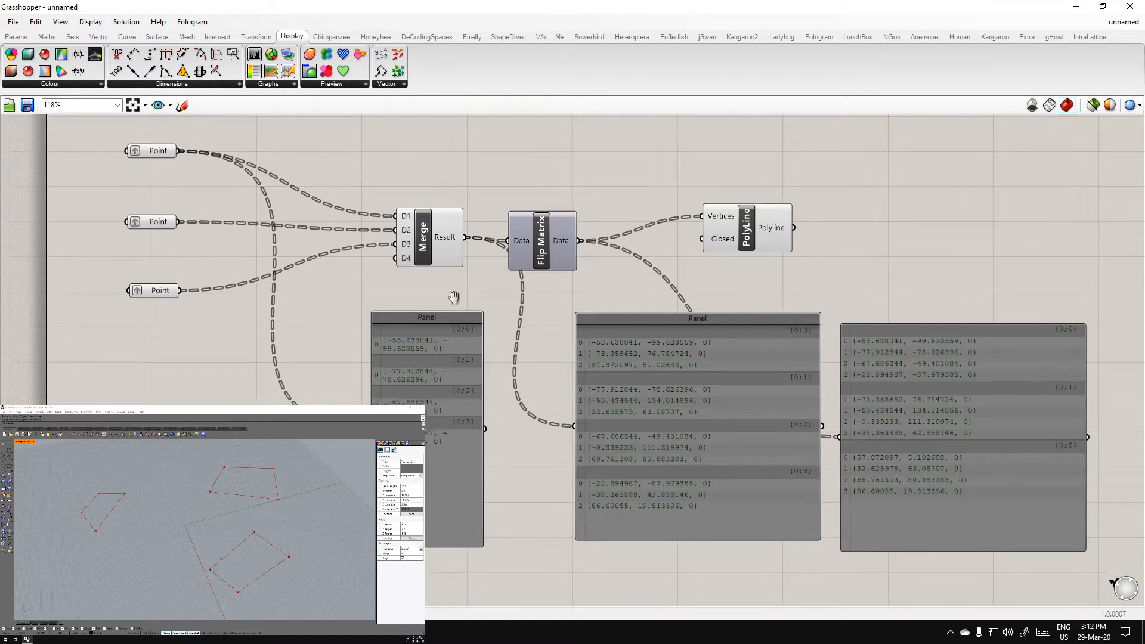
right_drag(401, 461, 444, 488)
click(445, 488)
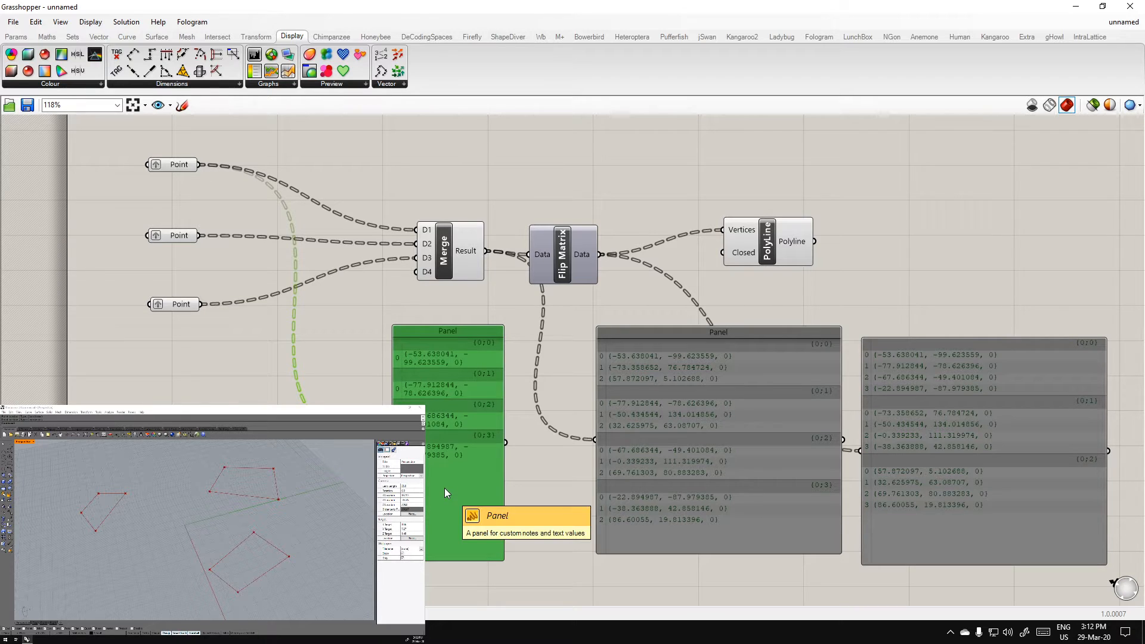
key(Delete)
drag(980, 601, 732, 482)
right_drag(787, 501, 733, 456)
click(340, 382)
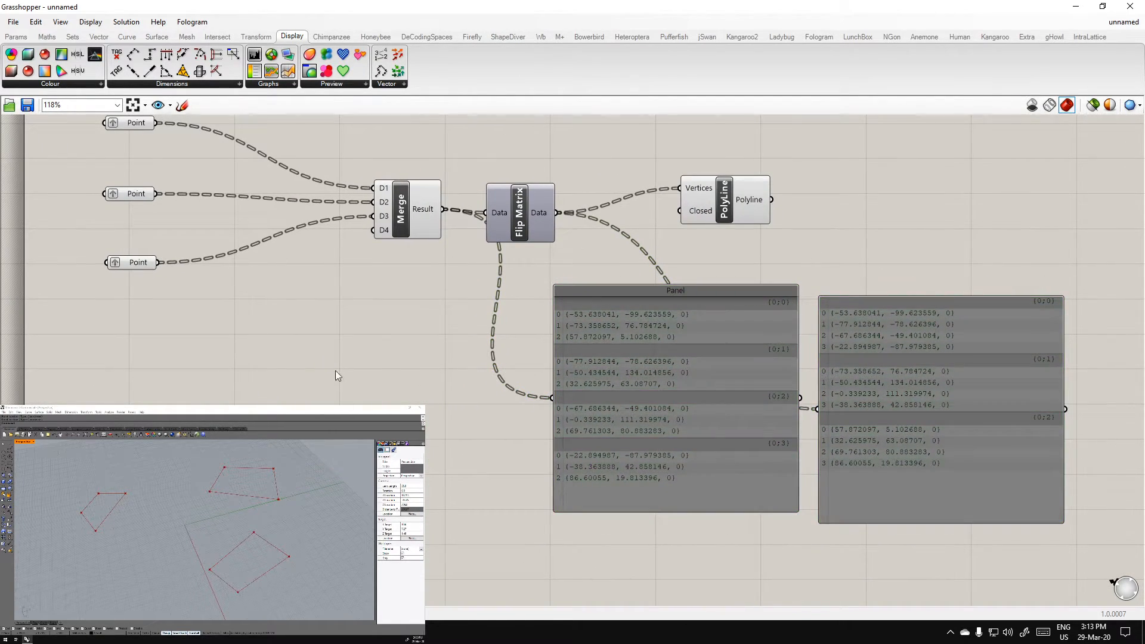
Select the two remaining data panels together and move them closer to Merge and Flip Matrix
right_drag(340, 381, 416, 444)
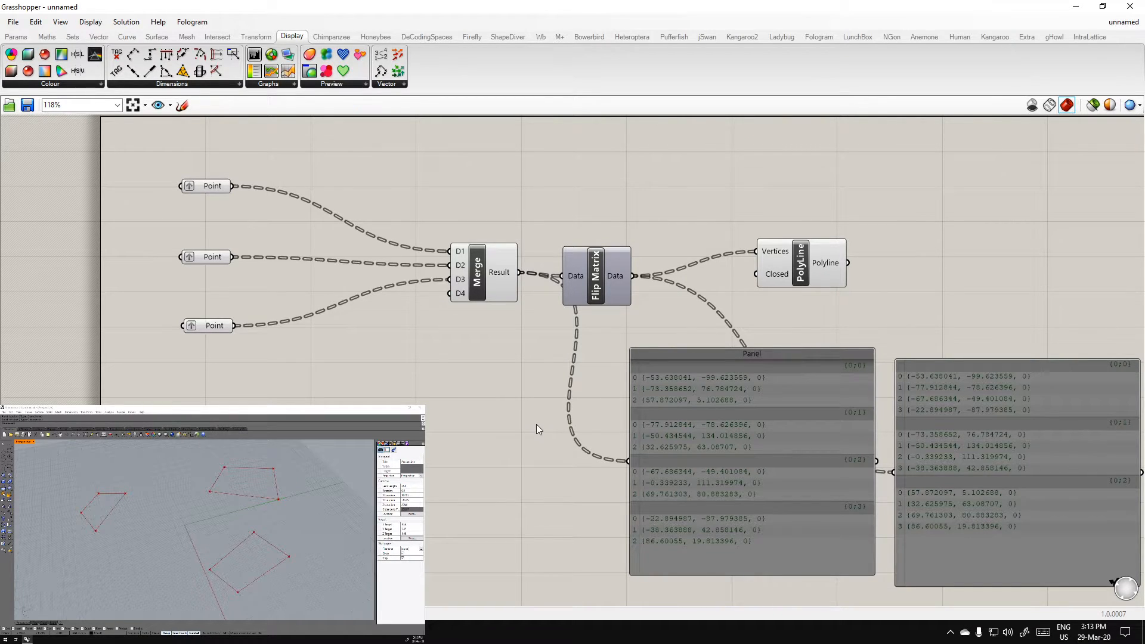
right_drag(480, 471, 403, 426)
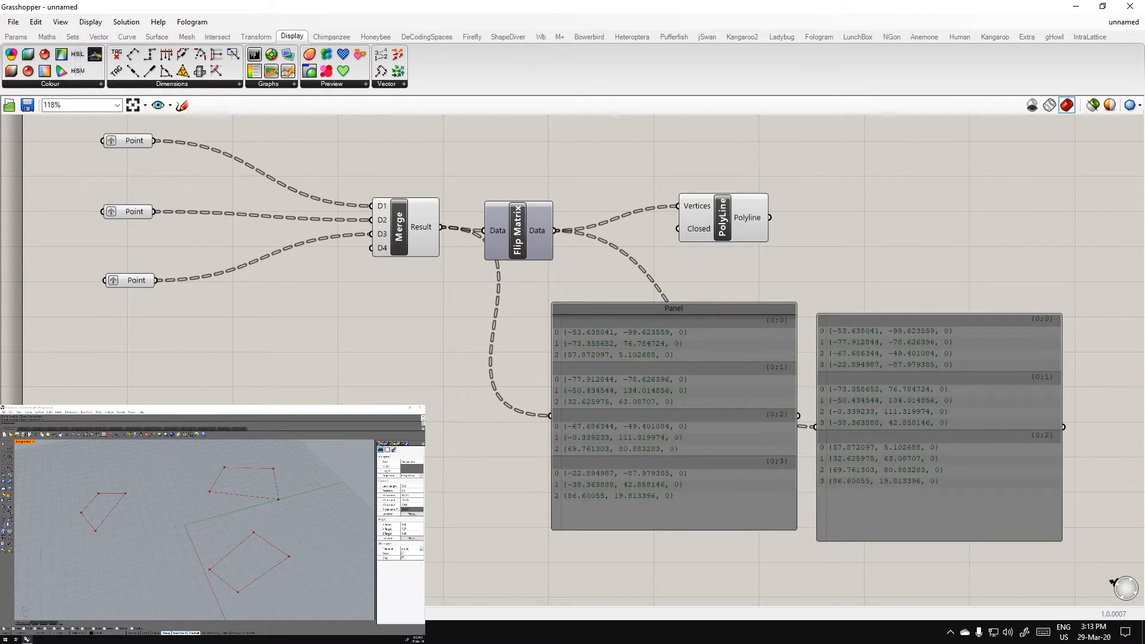
right_drag(374, 380, 406, 416)
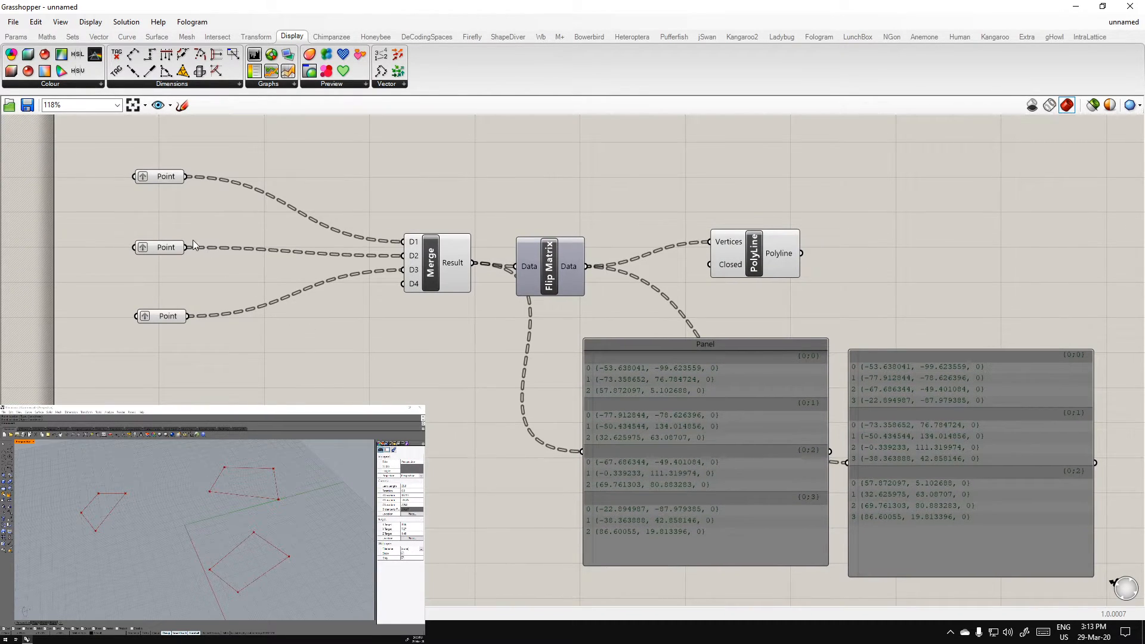
drag(1109, 483, 628, 401)
drag(708, 454, 628, 431)
click(491, 495)
right_drag(367, 342, 416, 334)
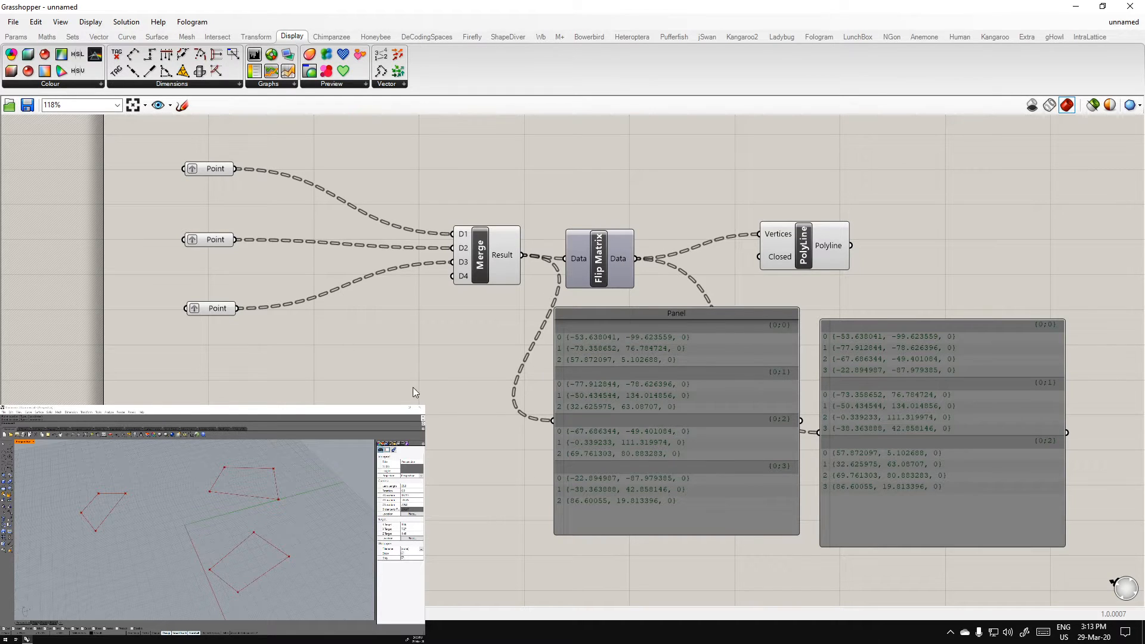
right_drag(260, 454, 337, 484)
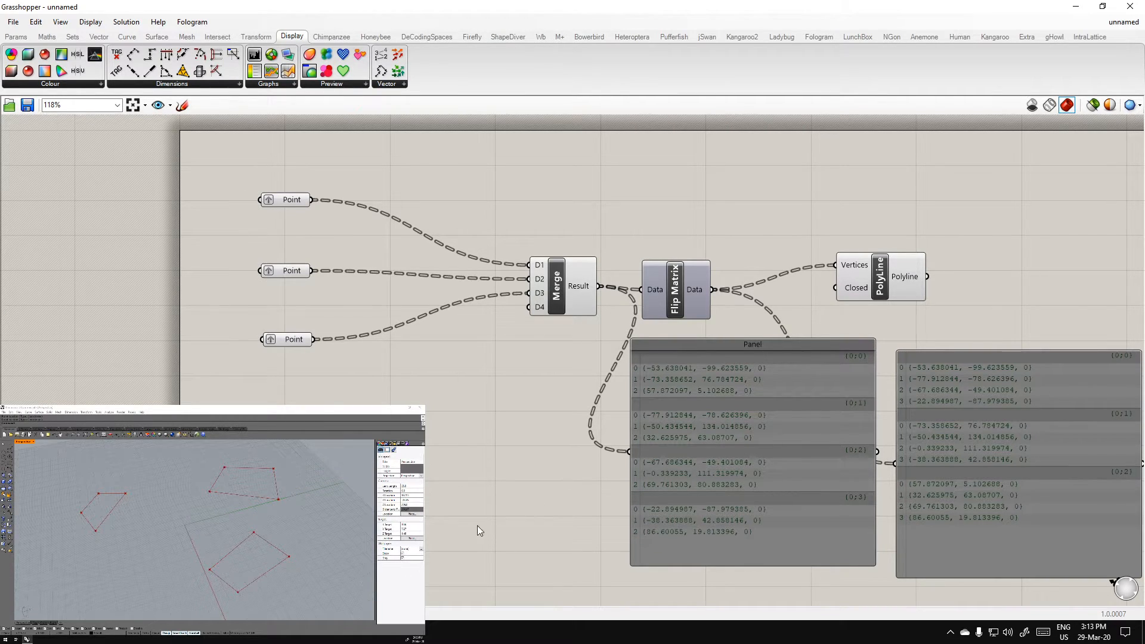
Duplicate the third Point parameter and place the copy in the empty canvas area below the definition
right_drag(479, 524, 518, 304)
right_drag(411, 435, 407, 583)
right_drag(365, 358, 371, 309)
click(353, 294)
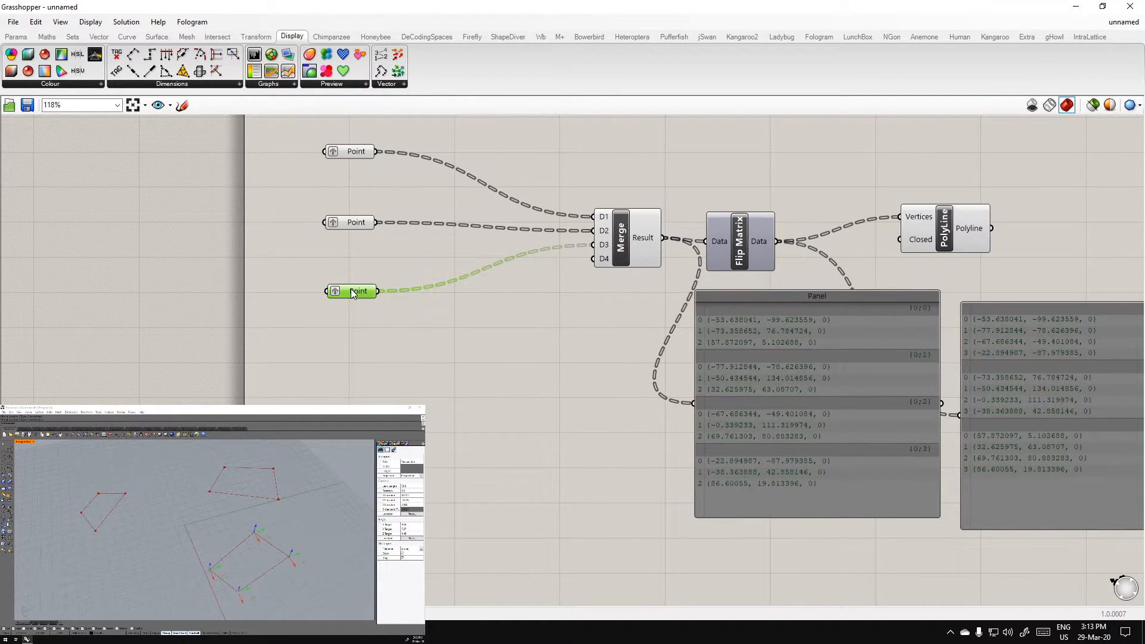
key(ctrl+c)
key(ctrl+v)
drag(367, 337, 374, 495)
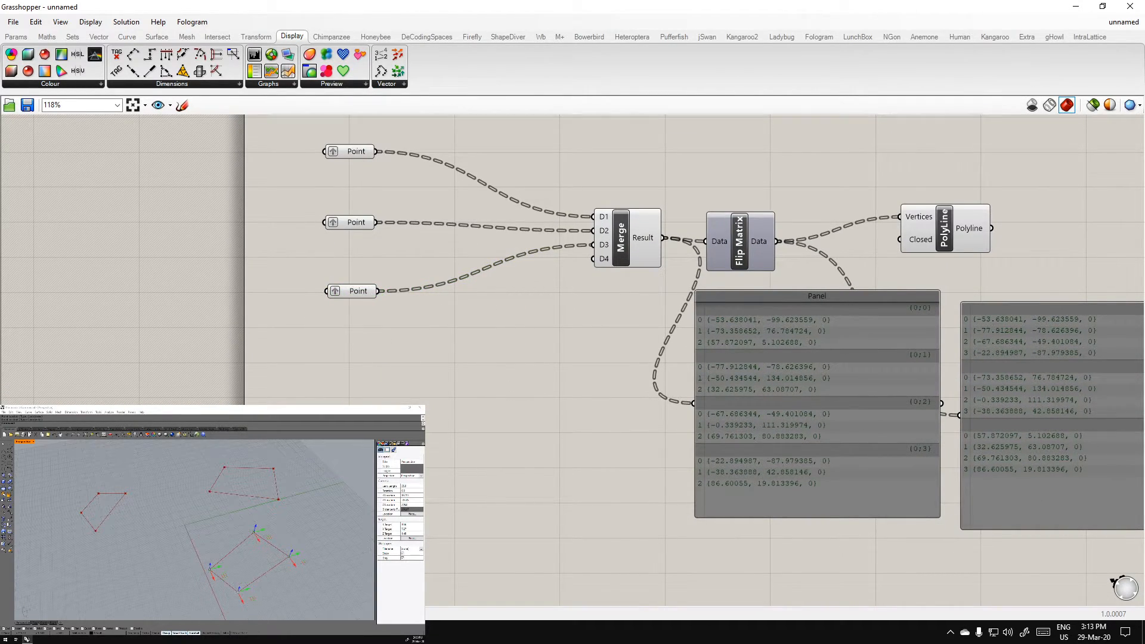
right_drag(376, 509, 409, 245)
drag(411, 230, 413, 393)
right_drag(473, 462, 491, 374)
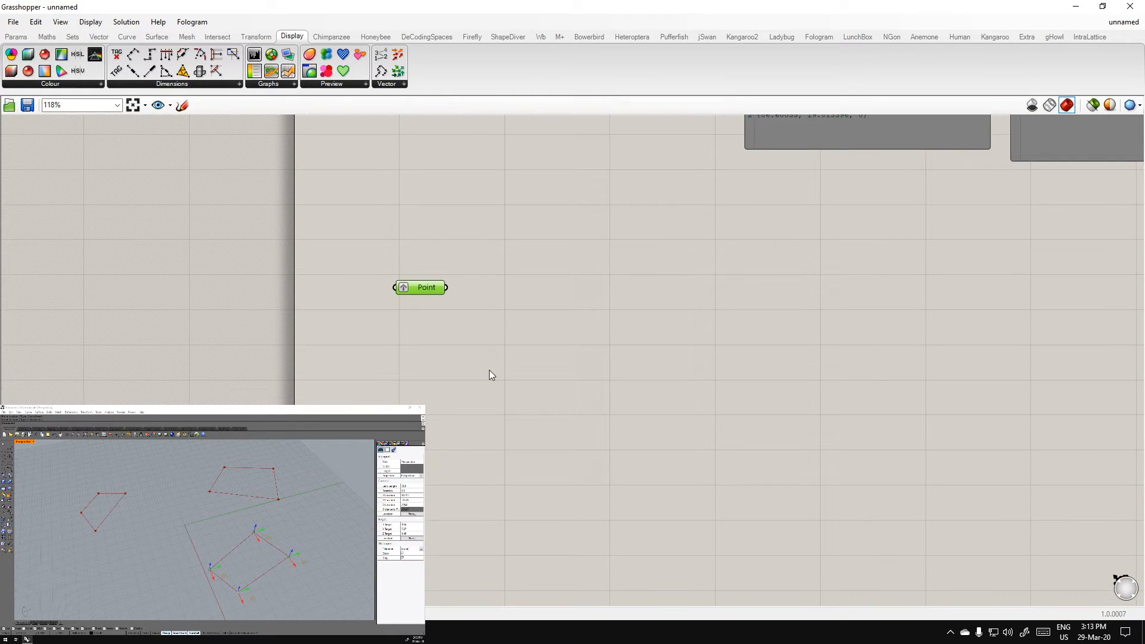
click(488, 371)
Copy the separate Point parameter below the definition and paste three further copies beside it
click(428, 292)
key(ctrl+c)
key(ctrl+v)
key(ctrl+v)
key(ctrl+v)
drag(447, 309, 433, 333)
click(442, 301)
click(426, 287)
right_click(428, 290)
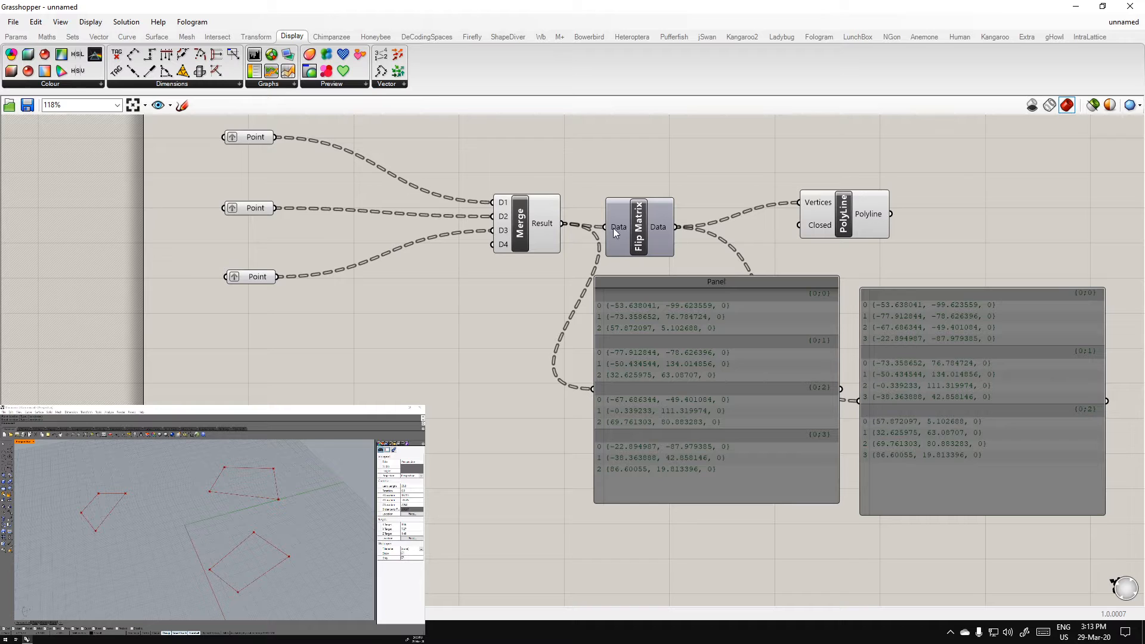
right_drag(473, 467, 514, 274)
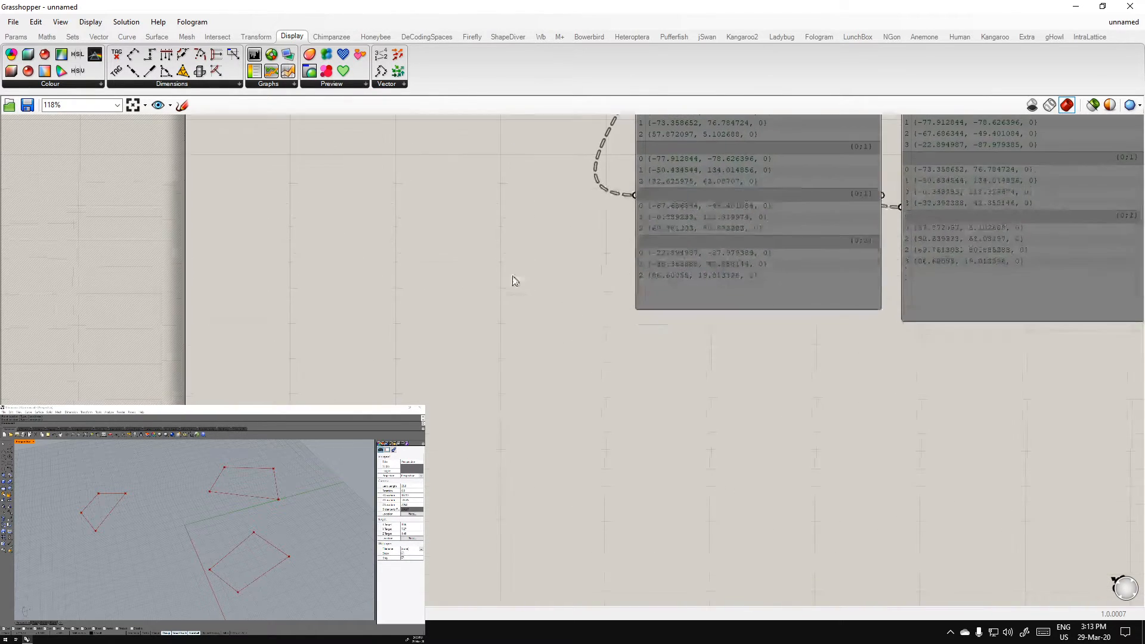
scroll(514, 278, down, 1)
drag(421, 352, 357, 405)
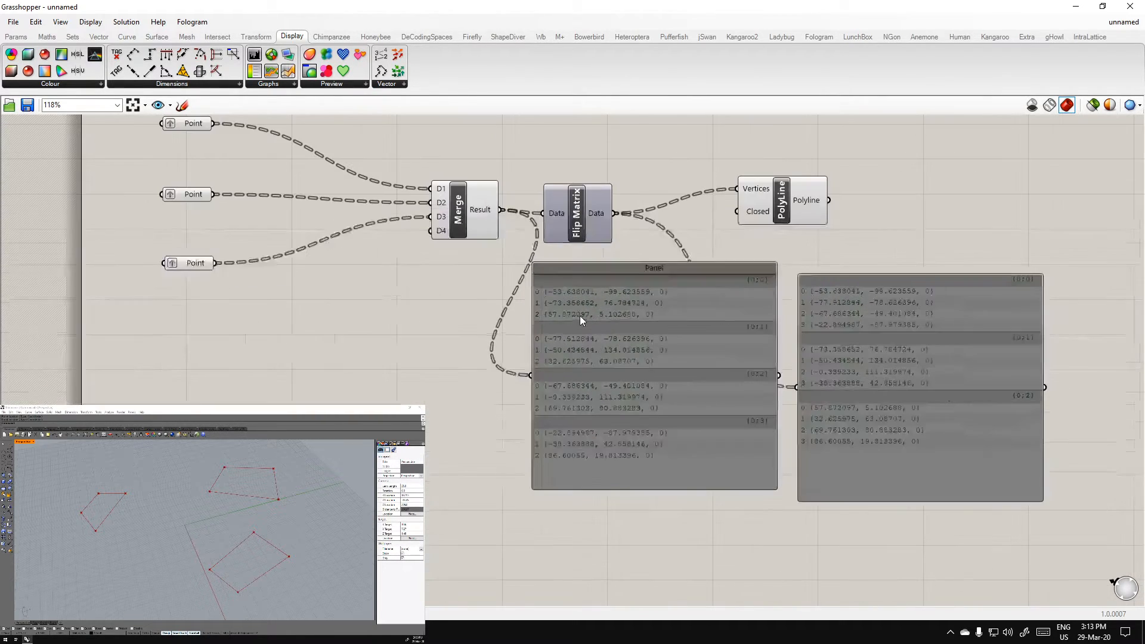
Move the PolyLine component a little farther away from Flip Matrix
drag(784, 213, 822, 221)
click(703, 152)
right_drag(689, 156, 690, 191)
Highlight Merge and PolyLine in turn and compare the data structure in the panels before and after Flip Matrix
click(463, 232)
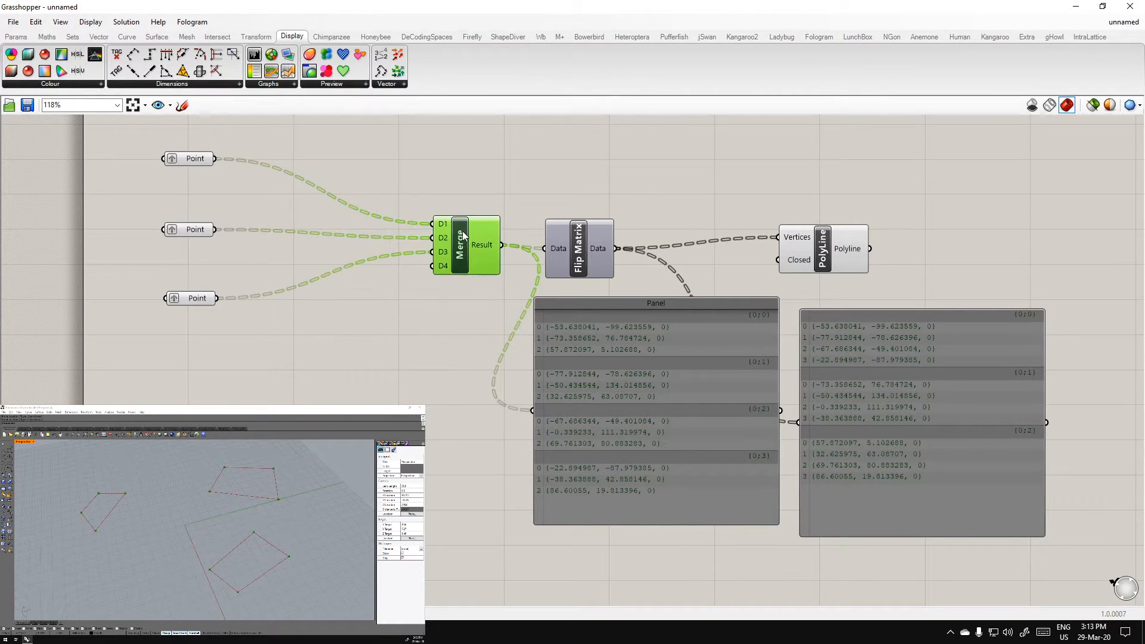
click(524, 330)
click(837, 254)
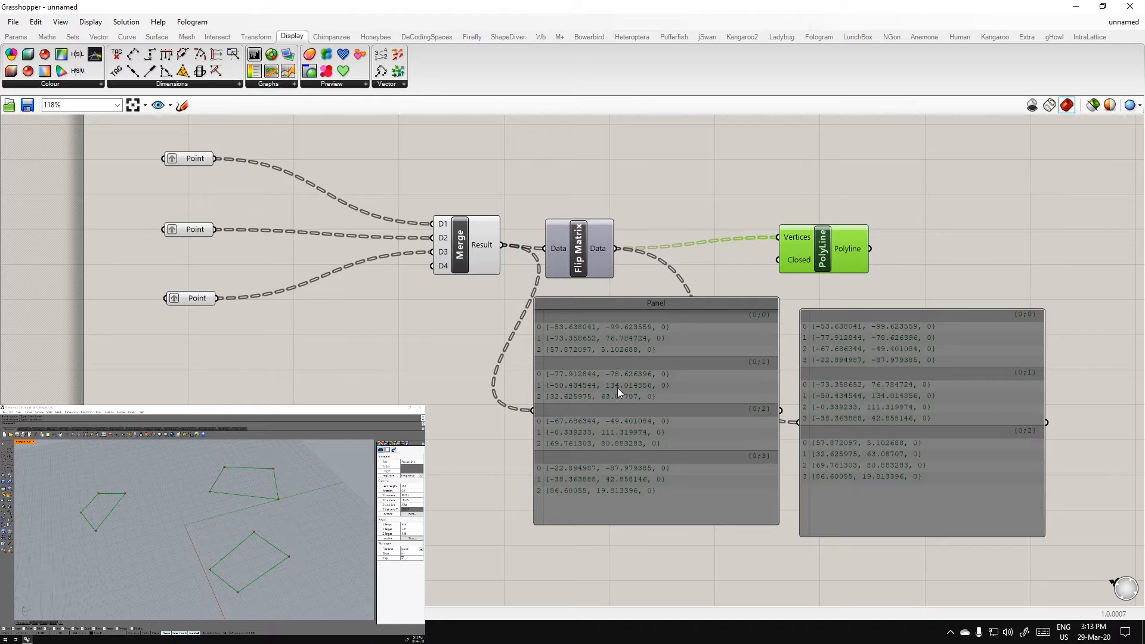
drag(1107, 454, 679, 463)
click(770, 277)
right_drag(760, 464, 666, 439)
scroll(718, 435, up, 1)
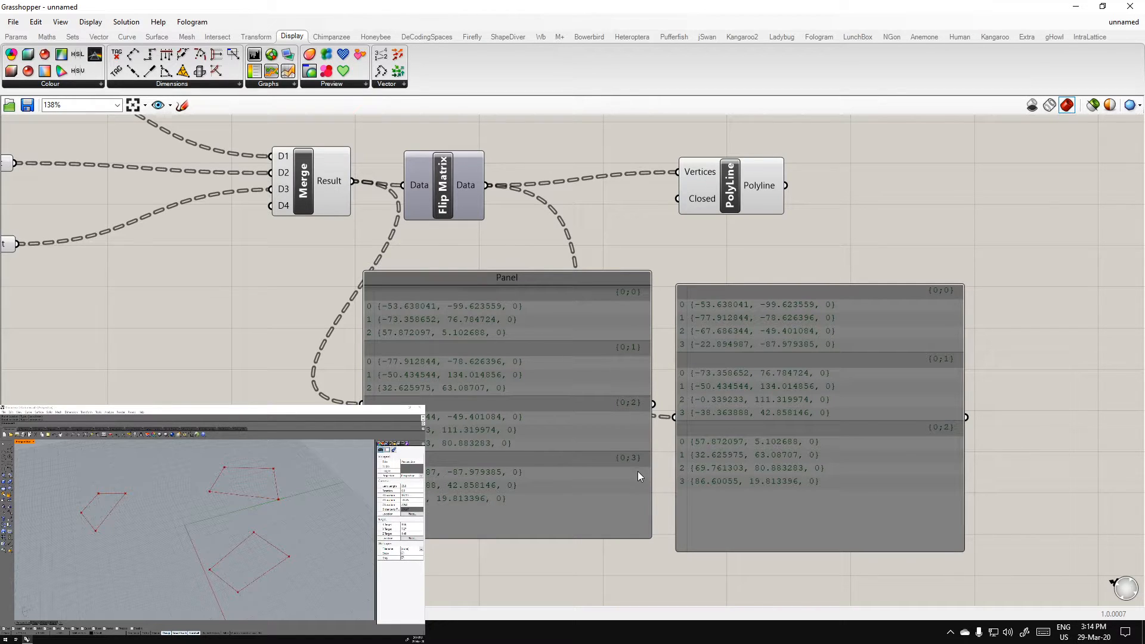
Switch to Microsoft Whiteboard and draw a tree trunk with five branches in the empty area above the earlier tree sketches
key(alt+Tab)
drag(966, 225, 854, 558)
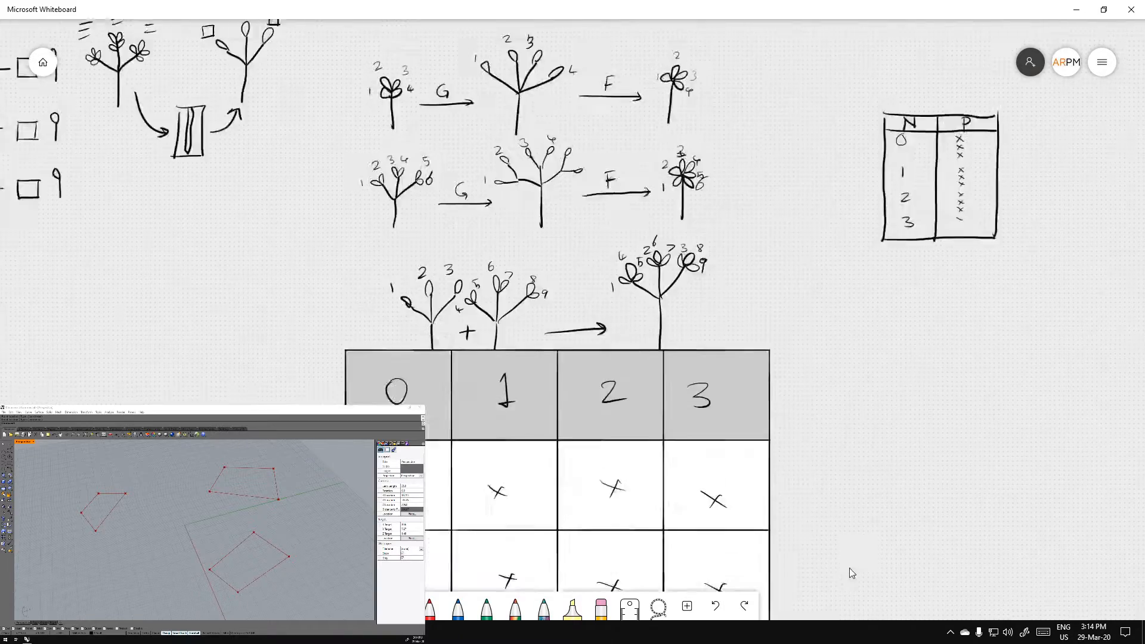
drag(120, 358, 524, 327)
mouse_move(357, 543)
mouse_down()
mouse_move(427, 478)
mouse_move(555, 407)
mouse_move(810, 377)
mouse_move(864, 385)
mouse_move(215, 430)
mouse_up()
drag(630, 336, 814, 276)
drag(455, 262, 767, 242)
scroll(569, 178, up, 1)
scroll(559, 162, up, 1)
drag(536, 127, 648, 409)
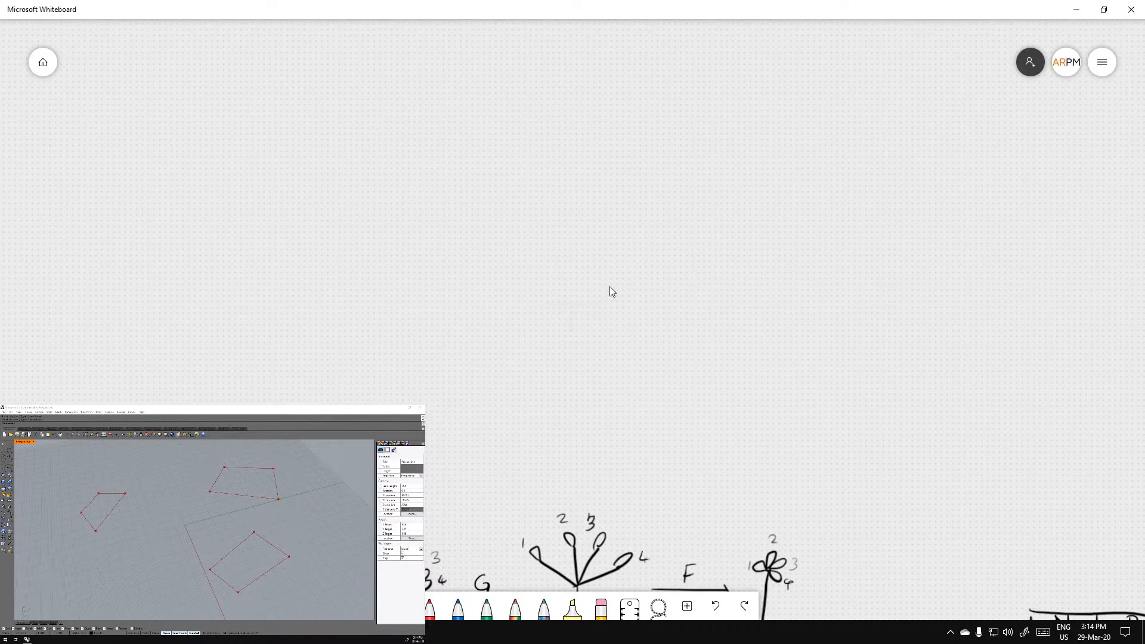
mouse_move(424, 388)
mouse_down()
mouse_move(429, 256)
mouse_move(480, 195)
mouse_up()
mouse_move(430, 255)
mouse_down()
mouse_move(518, 222)
mouse_move(431, 186)
mouse_move(379, 201)
mouse_move(357, 268)
mouse_up()
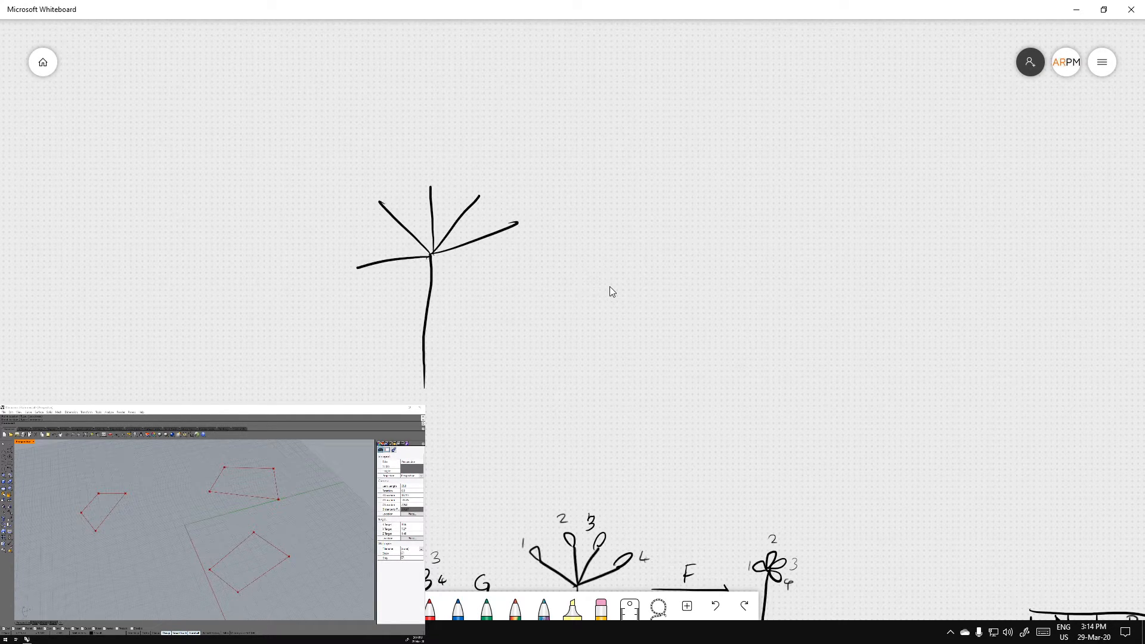
Split the outer branches of the new tree into smaller sub-branches, leaving the middle branch single
mouse_move(517, 222)
mouse_down()
mouse_move(545, 174)
mouse_move(575, 216)
mouse_up()
mouse_move(483, 193)
mouse_down()
mouse_move(475, 122)
mouse_move(523, 141)
mouse_up()
drag(376, 201, 365, 143)
drag(380, 203, 380, 151)
drag(379, 204, 332, 197)
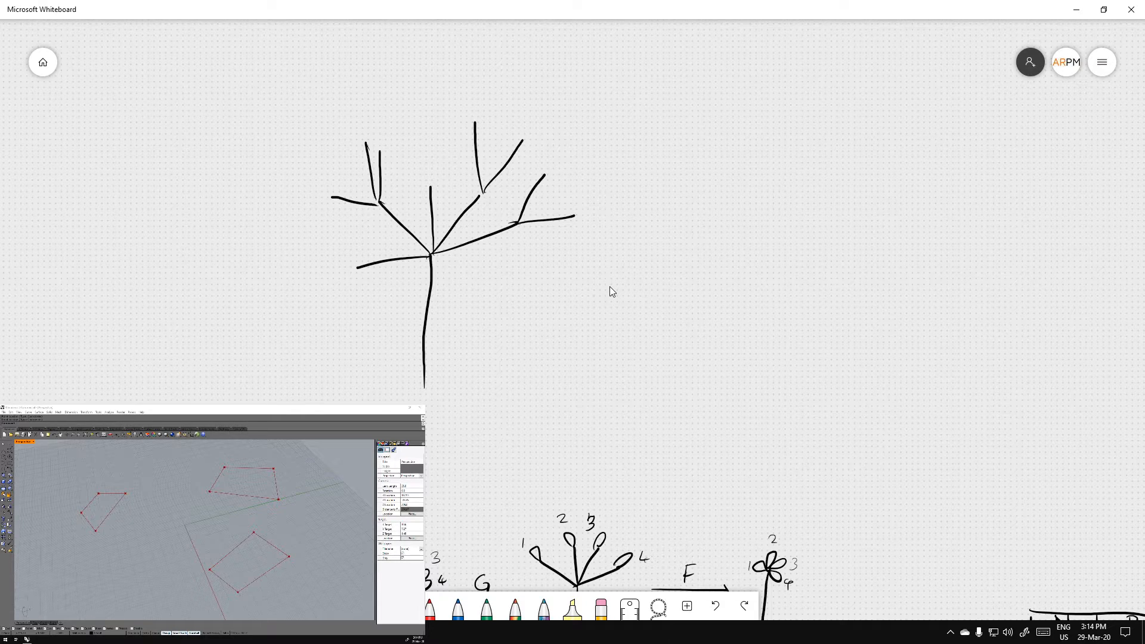
drag(388, 273, 371, 320)
Draw oval leaves at the ends of the new tree's branches and sub-branches
drag(371, 318, 372, 320)
mouse_move(356, 267)
mouse_down()
mouse_move(329, 268)
mouse_move(357, 271)
mouse_up()
mouse_move(331, 197)
mouse_down()
mouse_move(312, 186)
mouse_move(330, 197)
mouse_up()
mouse_move(365, 142)
mouse_down()
mouse_move(392, 128)
mouse_move(382, 148)
mouse_up()
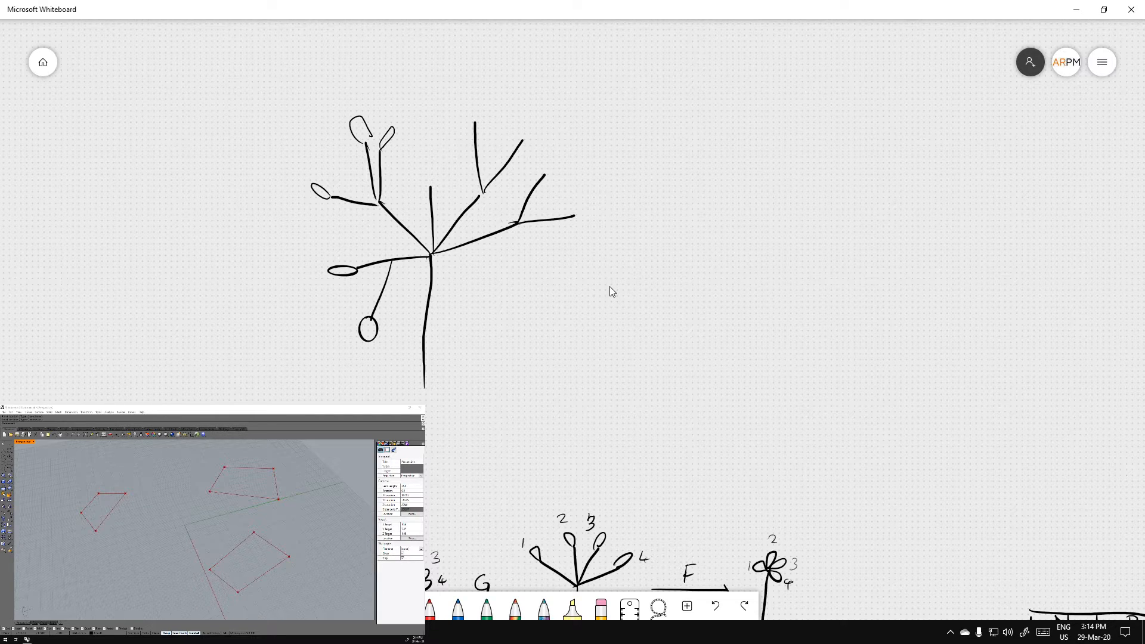
drag(431, 183, 424, 180)
mouse_move(469, 121)
mouse_down()
mouse_move(460, 110)
mouse_move(473, 119)
mouse_up()
drag(535, 125, 527, 141)
drag(362, 263, 356, 257)
drag(544, 175, 547, 172)
drag(578, 216, 580, 214)
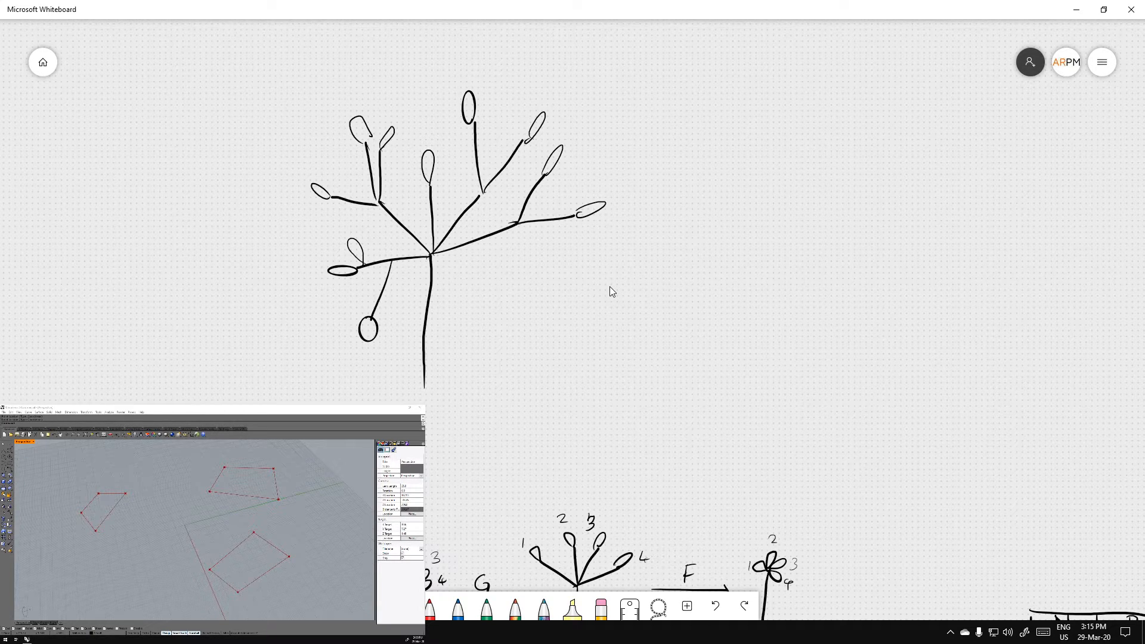
Handwrite the address levels "H.NO, STREET," beside the new tree
drag(636, 276, 634, 301)
drag(630, 287, 652, 283)
mouse_move(655, 279)
mouse_down()
mouse_move(654, 301)
mouse_move(702, 280)
mouse_up()
click(667, 300)
drag(722, 278, 740, 307)
mouse_move(790, 271)
mouse_down()
mouse_move(775, 290)
mouse_move(812, 272)
mouse_up()
mouse_move(804, 274)
mouse_down()
mouse_move(803, 291)
mouse_move(829, 286)
mouse_up()
mouse_move(841, 273)
mouse_down()
mouse_move(841, 288)
mouse_move(879, 269)
mouse_up()
Continue the handwritten address line with "CITY, STATE," and begin the following level after it
mouse_move(871, 270)
mouse_down()
mouse_move(881, 300)
mouse_move(915, 286)
mouse_up()
mouse_move(933, 269)
mouse_down()
mouse_move(933, 287)
mouse_move(958, 266)
mouse_up()
mouse_move(951, 267)
mouse_down()
mouse_move(949, 285)
mouse_move(977, 277)
mouse_up()
drag(983, 268, 974, 285)
drag(994, 283, 1012, 285)
drag(1029, 268, 1042, 266)
mouse_move(1036, 267)
mouse_down()
mouse_move(1034, 284)
mouse_move(1073, 266)
mouse_up()
mouse_move(1067, 268)
mouse_down()
mouse_move(1066, 284)
mouse_move(1088, 284)
mouse_up()
mouse_move(1076, 276)
mouse_down()
mouse_move(1089, 292)
mouse_move(1144, 273)
mouse_up()
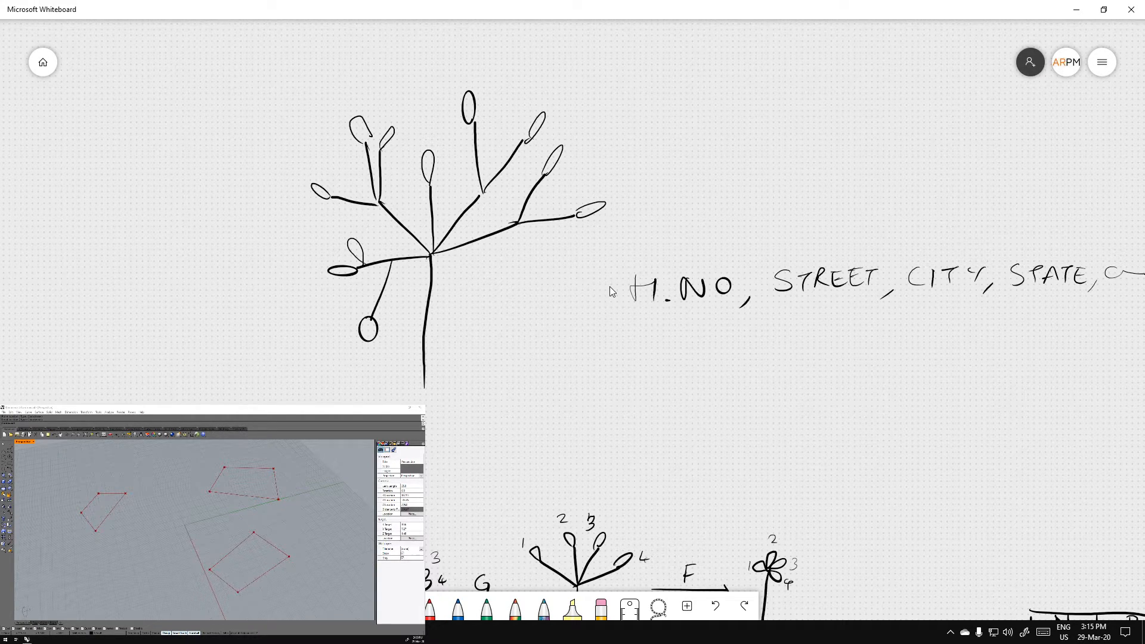
Complete the word "COUNTRY," after STATE in the handwritten address line
drag(876, 416, 641, 437)
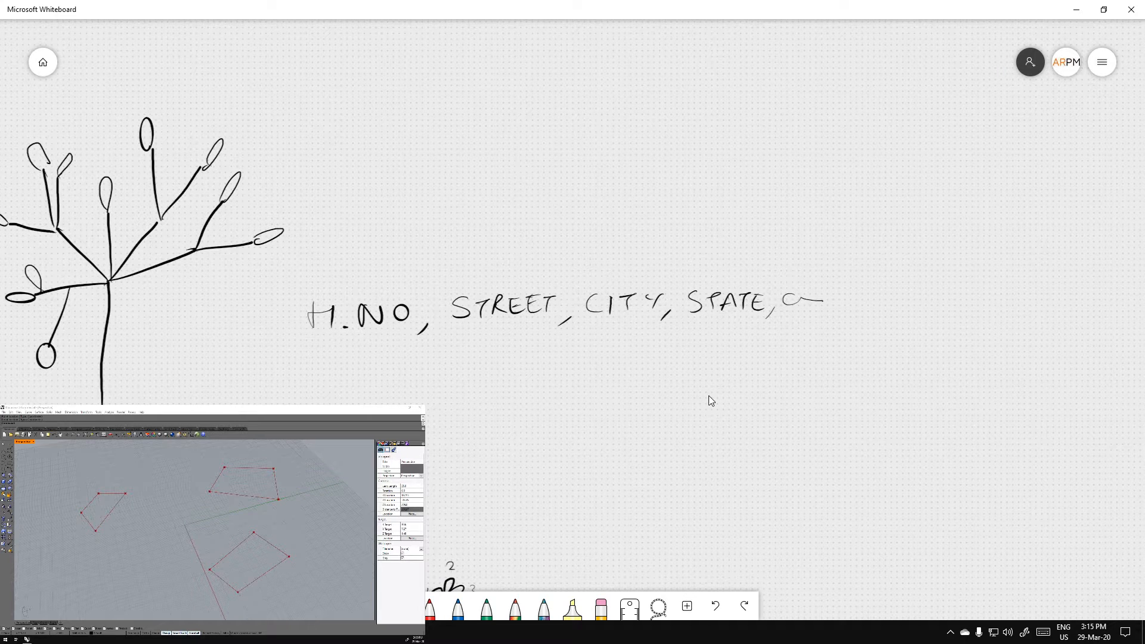
drag(805, 291, 807, 293)
drag(812, 293, 824, 300)
drag(826, 303, 861, 288)
mouse_move(857, 289)
mouse_down()
mouse_move(854, 302)
mouse_move(871, 297)
mouse_up()
drag(872, 285, 878, 294)
mouse_move(886, 279)
mouse_down()
mouse_move(876, 304)
mouse_move(911, 278)
mouse_up()
Extend the handwritten address line with "PLANET, GALAXY"
mouse_move(911, 279)
mouse_down()
mouse_move(912, 292)
mouse_move(946, 300)
mouse_move(993, 278)
mouse_up()
click(1000, 295)
mouse_move(985, 279)
mouse_down()
mouse_move(981, 296)
mouse_move(982, 281)
mouse_up()
drag(972, 290, 1046, 296)
drag(1032, 289, 1062, 295)
drag(1065, 295, 1074, 287)
mouse_move(1078, 281)
mouse_down()
mouse_move(1087, 293)
mouse_move(1077, 297)
mouse_move(1104, 293)
mouse_up()
click(1109, 287)
drag(1110, 285, 1100, 299)
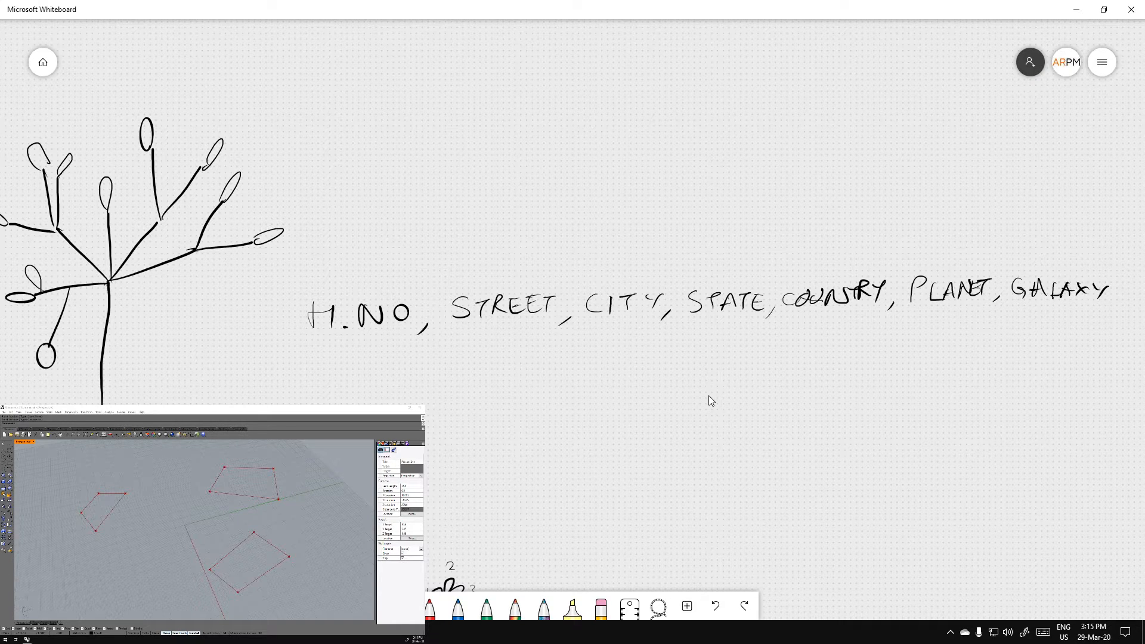
Cross out GALAXY, PLANET, COUNTRY and STATE in the address line
drag(1031, 256, 1079, 338)
drag(1093, 257, 1042, 317)
drag(916, 253, 974, 343)
drag(961, 247, 917, 344)
drag(805, 257, 870, 348)
drag(859, 237, 805, 349)
drag(695, 260, 750, 364)
drag(737, 258, 696, 351)
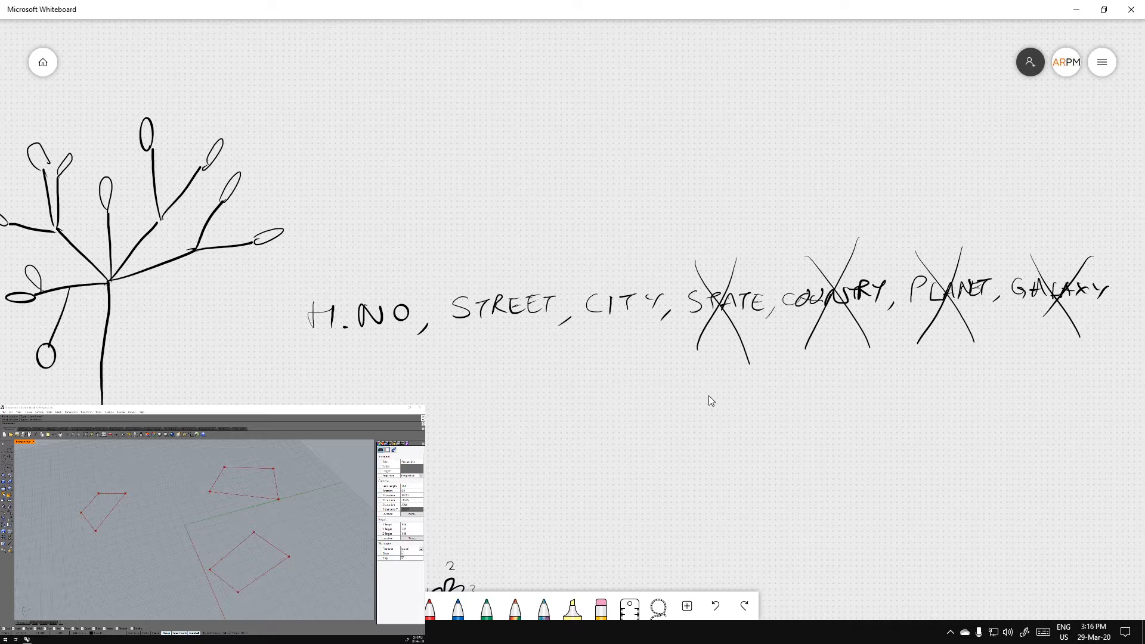
Write "TRUNK" beneath the crossed-out word GALAXY
drag(1025, 365, 1049, 361)
drag(1039, 363, 1036, 383)
mouse_move(1050, 366)
mouse_down()
mouse_move(1047, 382)
mouse_move(1059, 380)
mouse_up()
mouse_move(1066, 369)
mouse_down()
mouse_move(1086, 380)
mouse_move(1093, 359)
mouse_up()
mouse_move(1109, 362)
mouse_down()
mouse_move(1096, 379)
mouse_move(1110, 381)
mouse_up()
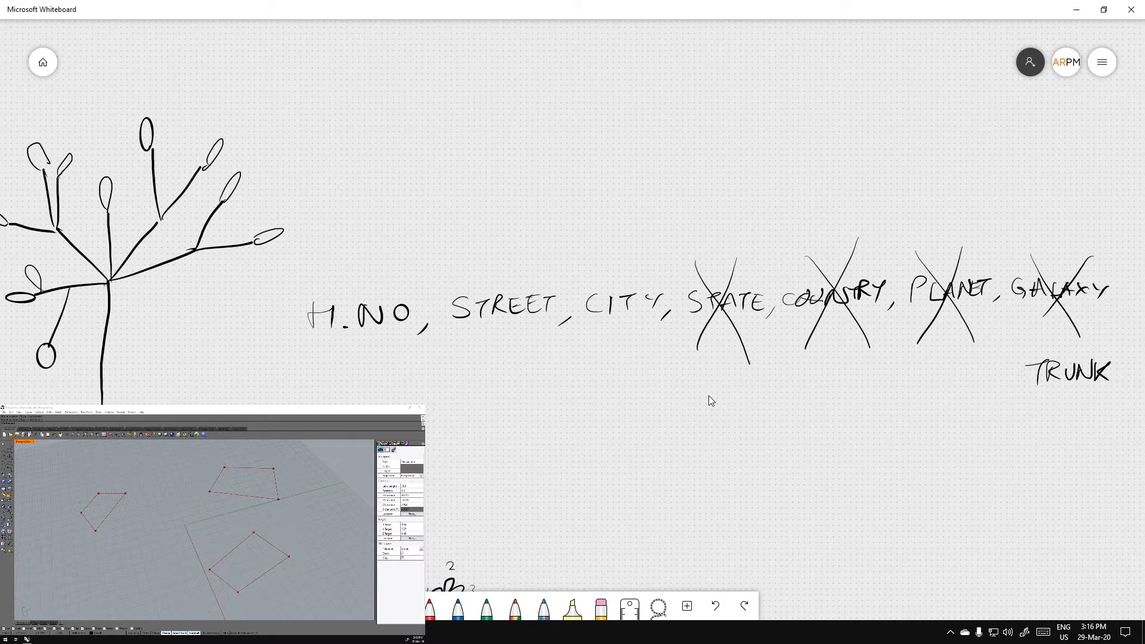
Write "BIN(0)" beneath the crossed-out PLANET and "BIN(1)" beneath the crossed-out COUNTRY
drag(923, 370, 921, 393)
mouse_move(922, 368)
mouse_down()
mouse_move(918, 394)
mouse_move(950, 392)
mouse_up()
mouse_move(952, 373)
mouse_down()
mouse_move(961, 391)
mouse_move(963, 371)
mouse_up()
drag(982, 374, 984, 394)
mouse_move(812, 381)
mouse_down()
mouse_move(811, 400)
mouse_move(834, 399)
mouse_up()
mouse_move(841, 395)
mouse_down()
mouse_move(841, 379)
mouse_move(856, 395)
mouse_up()
drag(866, 367, 869, 402)
drag(872, 378, 867, 402)
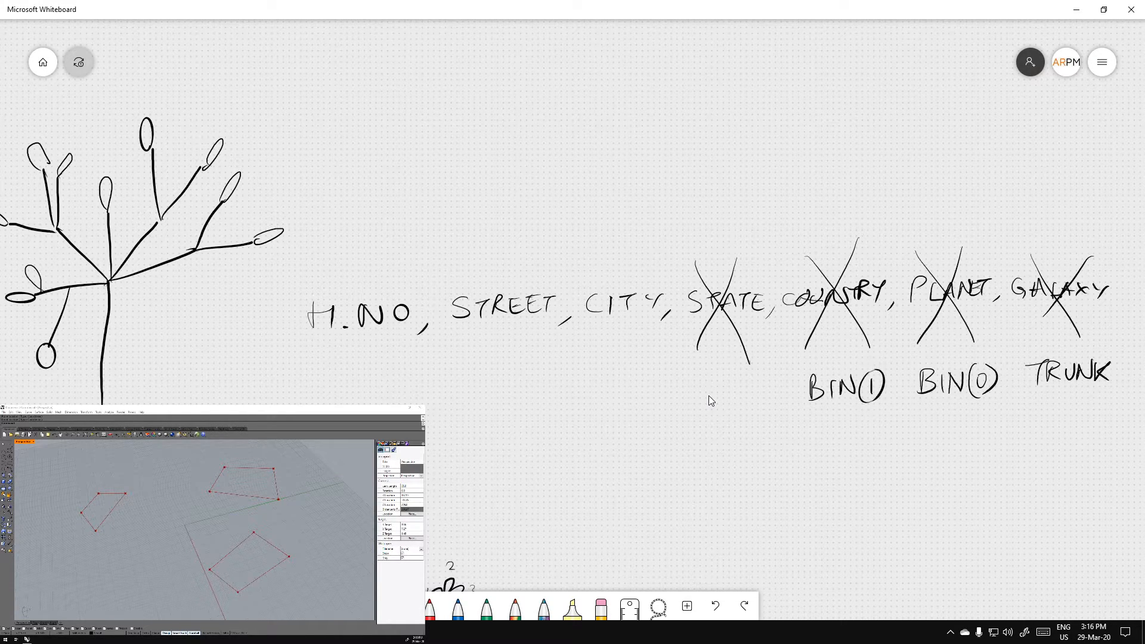
Write "BIN(2)" beneath the crossed-out STATE, then 3 beneath CITY, 4 beneath STREET and 5 beneath H.NO
drag(697, 379, 697, 404)
drag(697, 379, 700, 399)
mouse_move(722, 388)
mouse_down()
mouse_move(722, 406)
mouse_move(729, 384)
mouse_up()
mouse_move(729, 385)
mouse_down()
mouse_move(745, 383)
mouse_move(756, 408)
mouse_move(770, 396)
mouse_up()
drag(774, 374, 775, 407)
drag(631, 389, 628, 408)
drag(482, 396, 475, 406)
drag(378, 395, 359, 402)
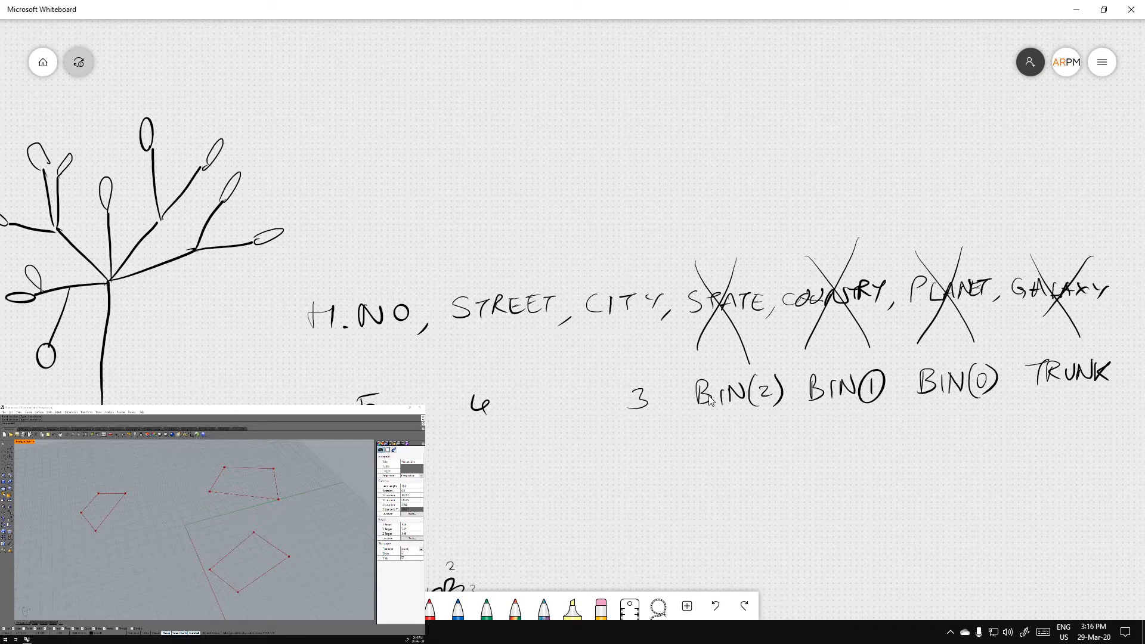
Draw arrows pointing at the two leaves of the tree's lowest branch on the side facing the address line
mouse_move(280, 158)
mouse_down()
mouse_move(242, 177)
mouse_move(256, 182)
mouse_up()
drag(317, 207, 290, 230)
drag(298, 218, 308, 231)
Number three main branches 0, 1 and 2, the first branch's sub-branches 0 and 1, and a pair of end leaves 0 and 1
mouse_move(173, 267)
mouse_down()
mouse_move(183, 283)
mouse_move(160, 248)
mouse_move(128, 234)
mouse_move(138, 232)
mouse_up()
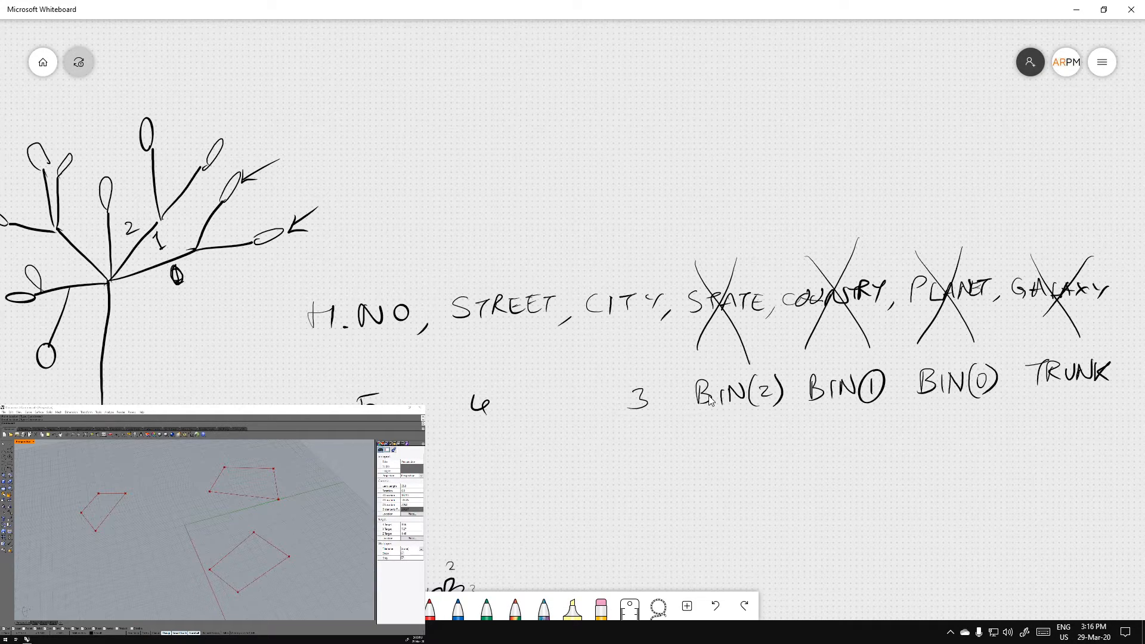
mouse_move(235, 252)
mouse_down()
mouse_move(244, 261)
mouse_move(224, 232)
mouse_up()
mouse_move(251, 216)
mouse_down()
mouse_move(253, 241)
mouse_move(284, 225)
mouse_move(255, 247)
mouse_up()
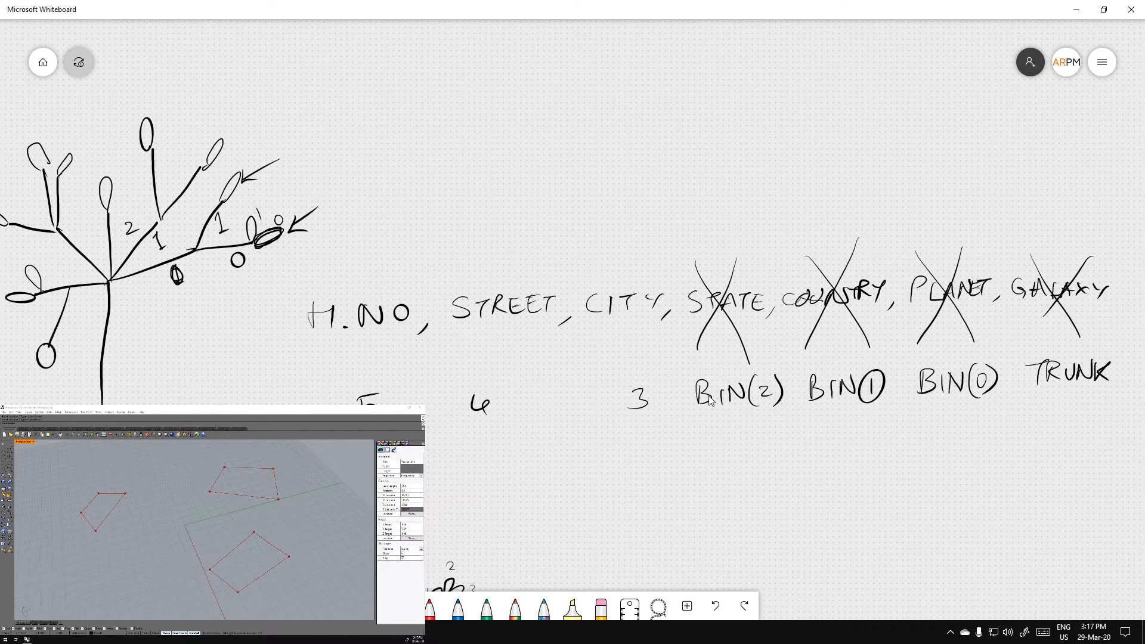
Write the leaf addresses 0;0;0 and 0;0;1 on two lines beside the tree, above the H.NO address line
mouse_move(385, 169)
mouse_down()
mouse_move(372, 184)
mouse_move(383, 167)
mouse_up()
drag(427, 164, 471, 160)
mouse_move(394, 221)
mouse_down()
mouse_move(409, 249)
mouse_move(434, 215)
mouse_move(480, 232)
mouse_up()
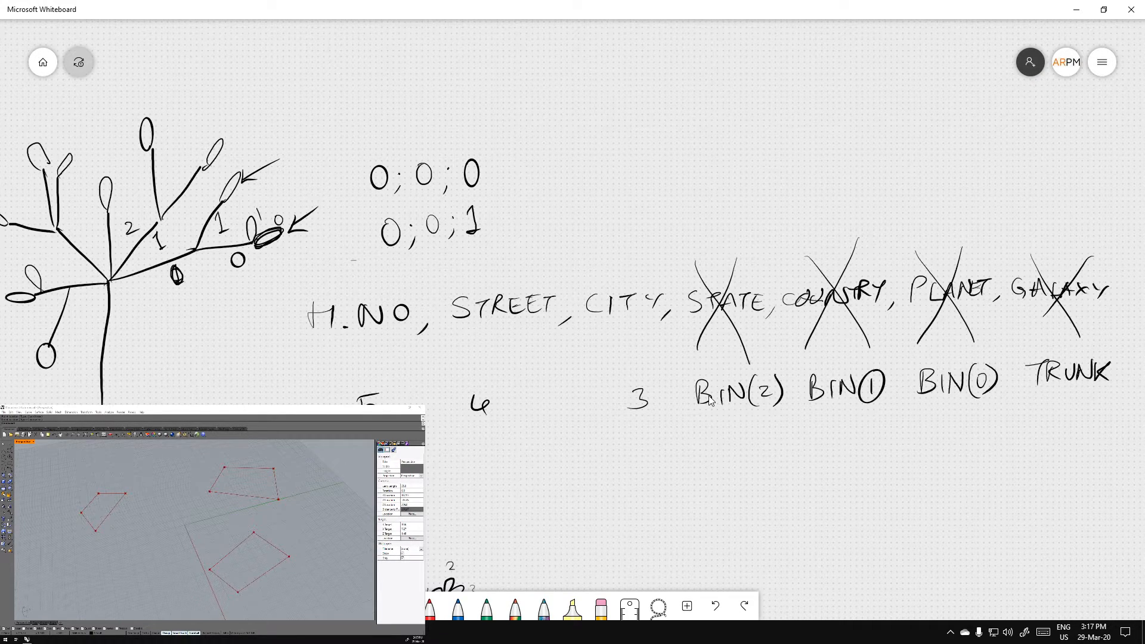
Add a second leaf to sub-branch 1, number its leaves 0 and 1, and write the addresses 0;1;0 and 0;1;1 above the existing ones
drag(218, 200, 217, 179)
drag(239, 159, 238, 160)
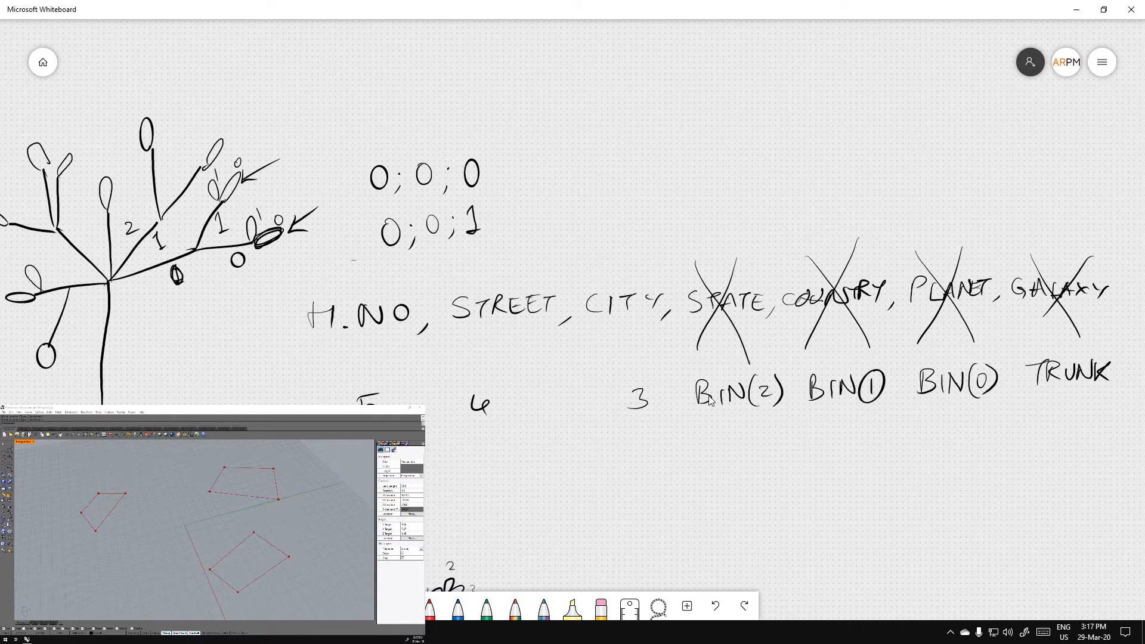
mouse_move(395, 110)
mouse_down()
mouse_move(439, 126)
mouse_move(468, 99)
mouse_up()
drag(395, 63, 393, 65)
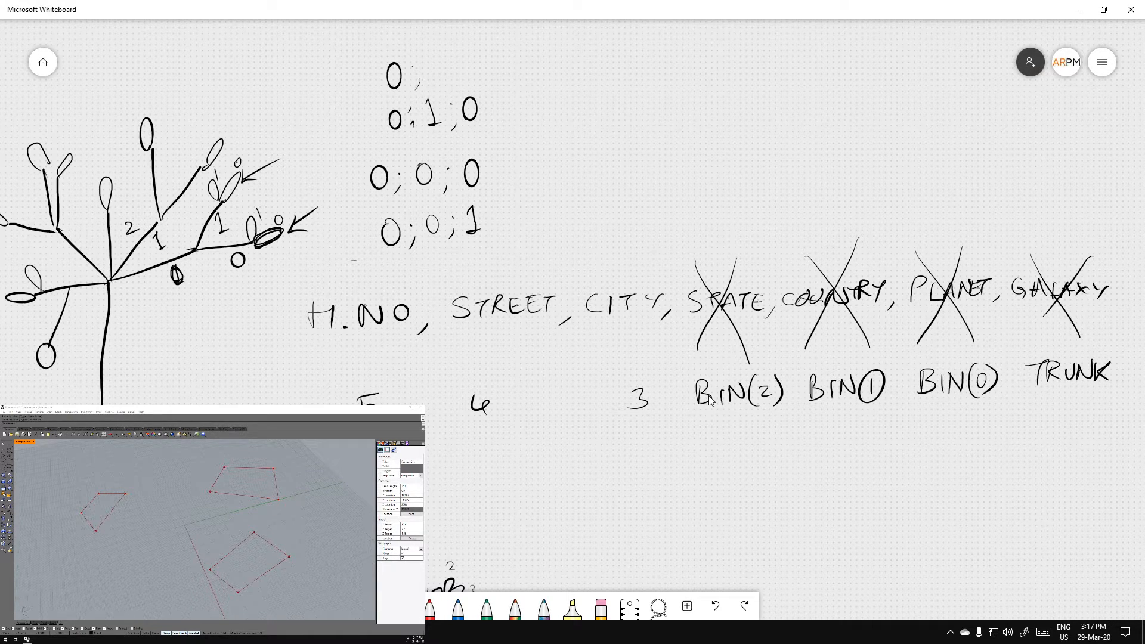
mouse_move(431, 58)
mouse_down()
mouse_move(434, 85)
mouse_move(490, 78)
mouse_up()
Number the next two main branches 3 and 4, and start an address above the tree with "4;"
drag(228, 422, 505, 471)
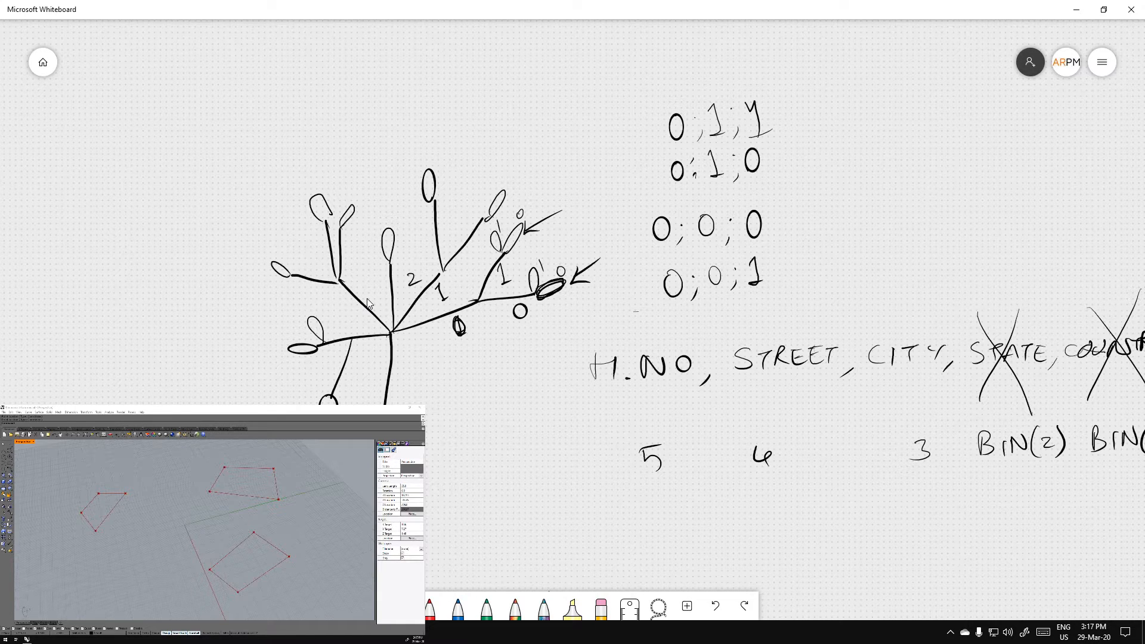
drag(379, 271, 352, 302)
drag(347, 296, 346, 306)
drag(363, 82, 384, 79)
drag(375, 73, 376, 93)
Number branch 4's sub-branches and leaves 0, 1 and 2, darken its first leaf, and complete the address as 4;0;0
mouse_move(313, 233)
mouse_down()
mouse_move(347, 241)
mouse_move(316, 246)
mouse_move(316, 292)
mouse_up()
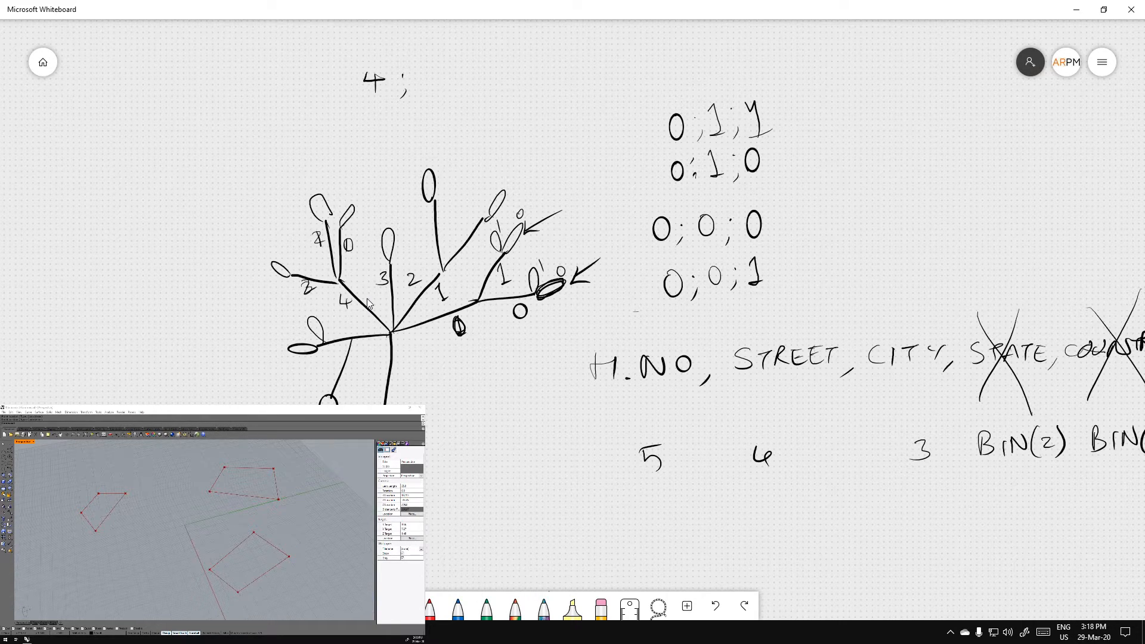
mouse_move(350, 239)
mouse_down()
mouse_move(317, 248)
mouse_move(318, 297)
mouse_up()
drag(302, 280, 309, 287)
drag(360, 193, 360, 194)
drag(258, 250, 271, 266)
mouse_move(352, 203)
mouse_down()
mouse_move(342, 222)
mouse_move(351, 201)
mouse_up()
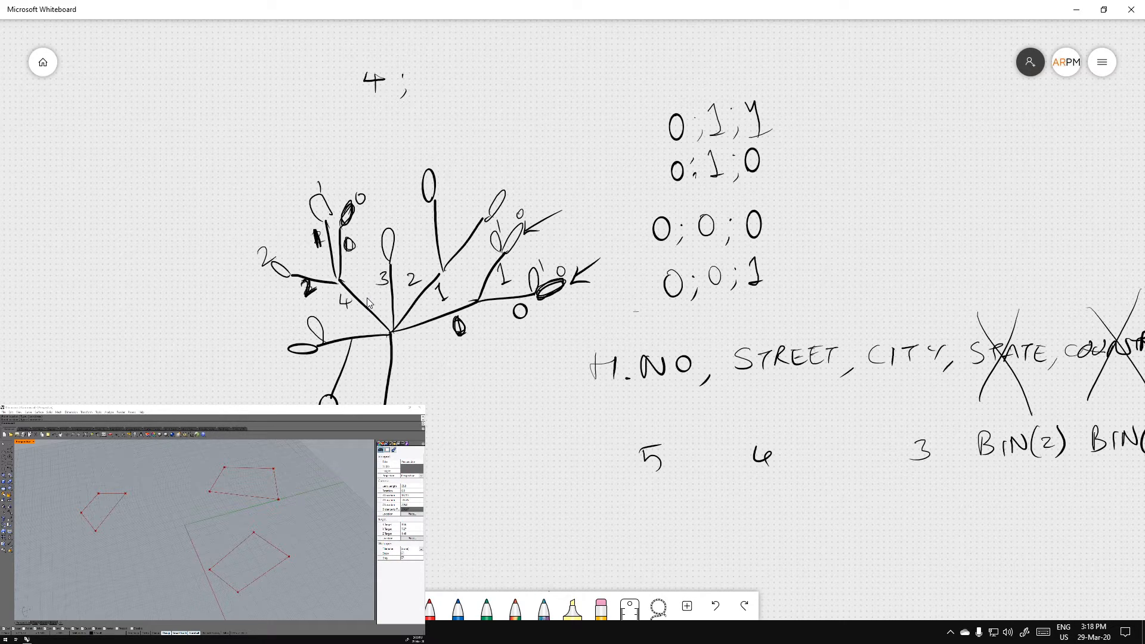
drag(422, 67, 451, 68)
ctrl+scroll(833, 521, down, 5)
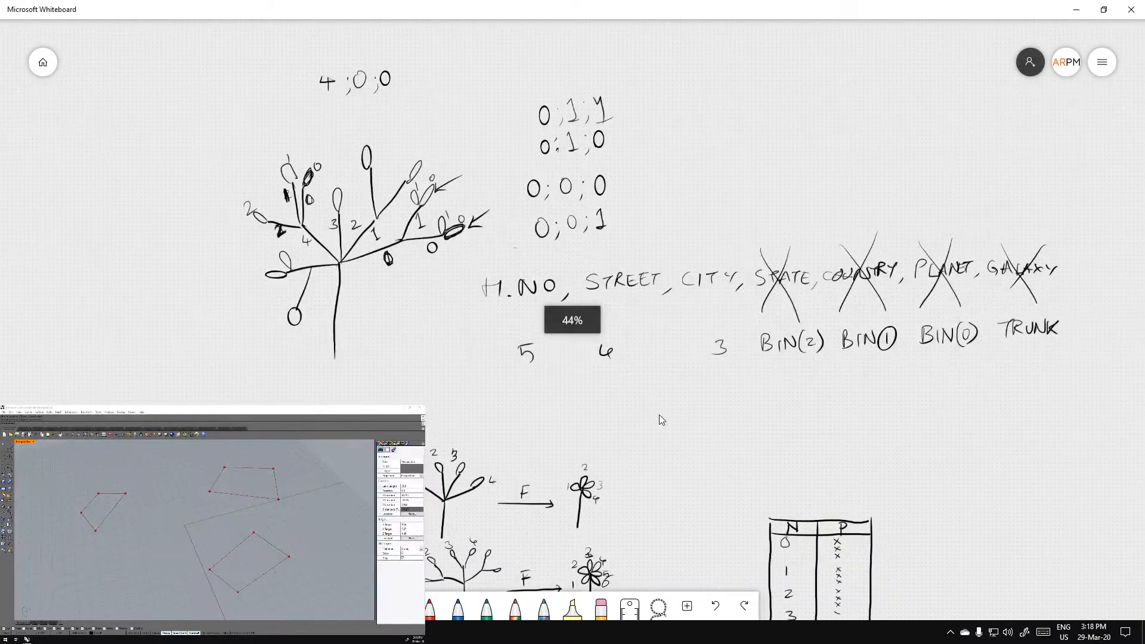
Label the tree's trunk 0 and draw a second stem numbered 1 from its base, ending in three short twigs
key(alt+Tab)
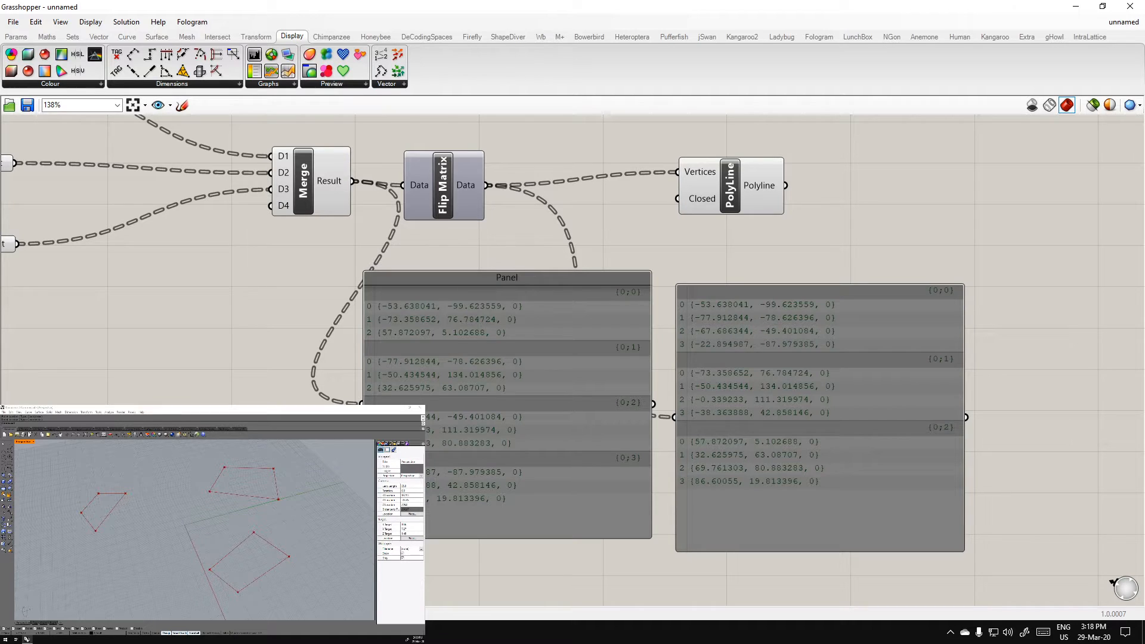
key(alt+Tab)
right_click(417, 330)
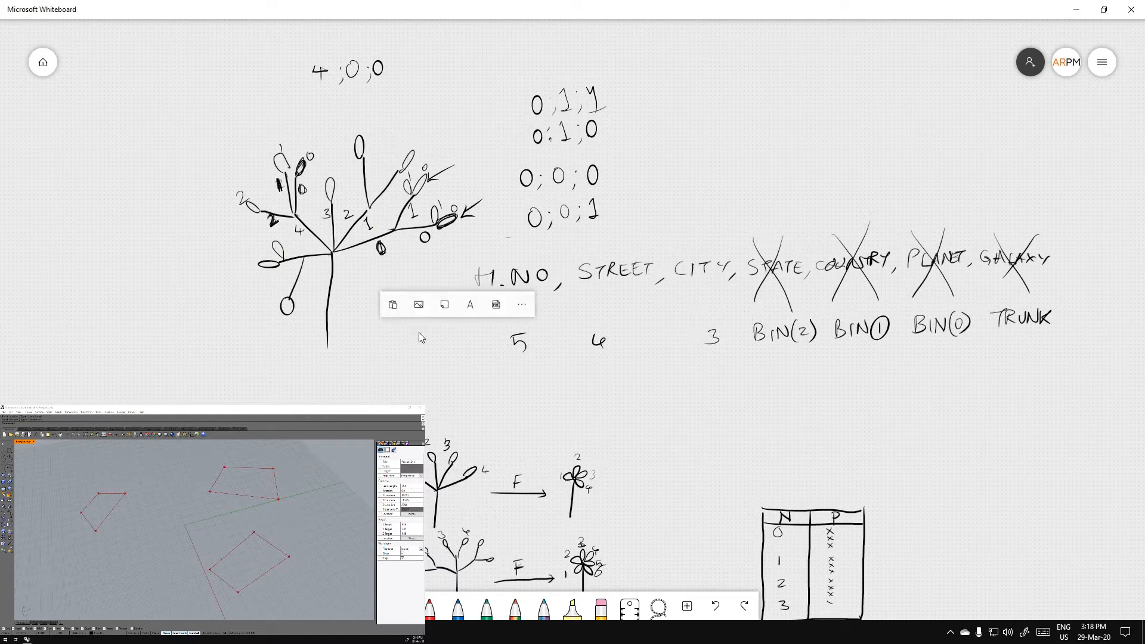
drag(325, 370, 402, 385)
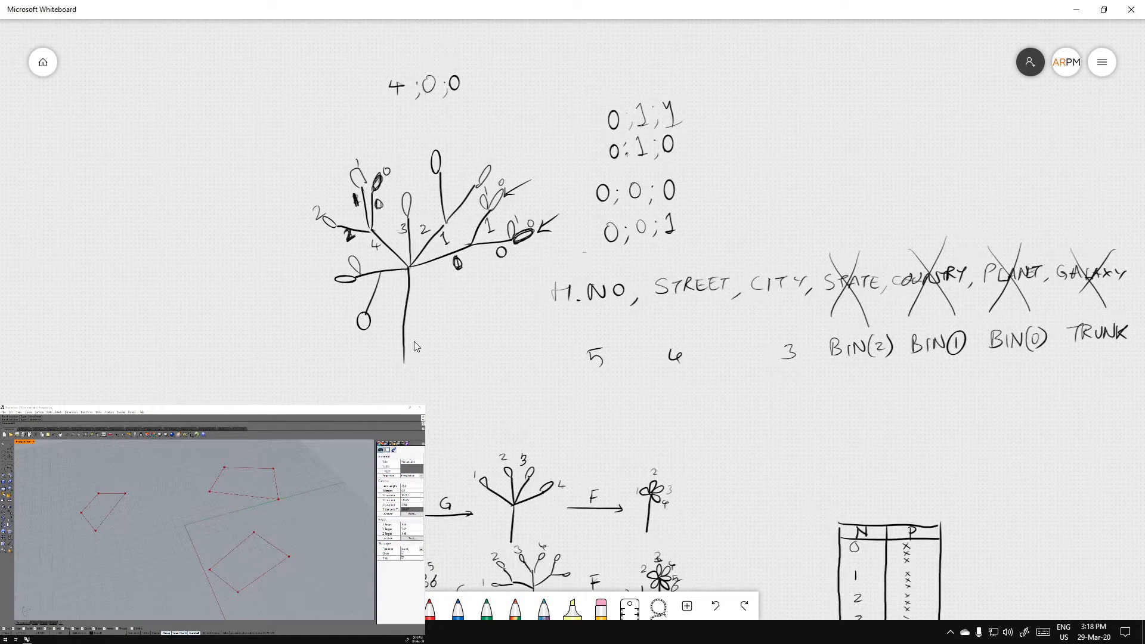
scroll(417, 327, up, 5)
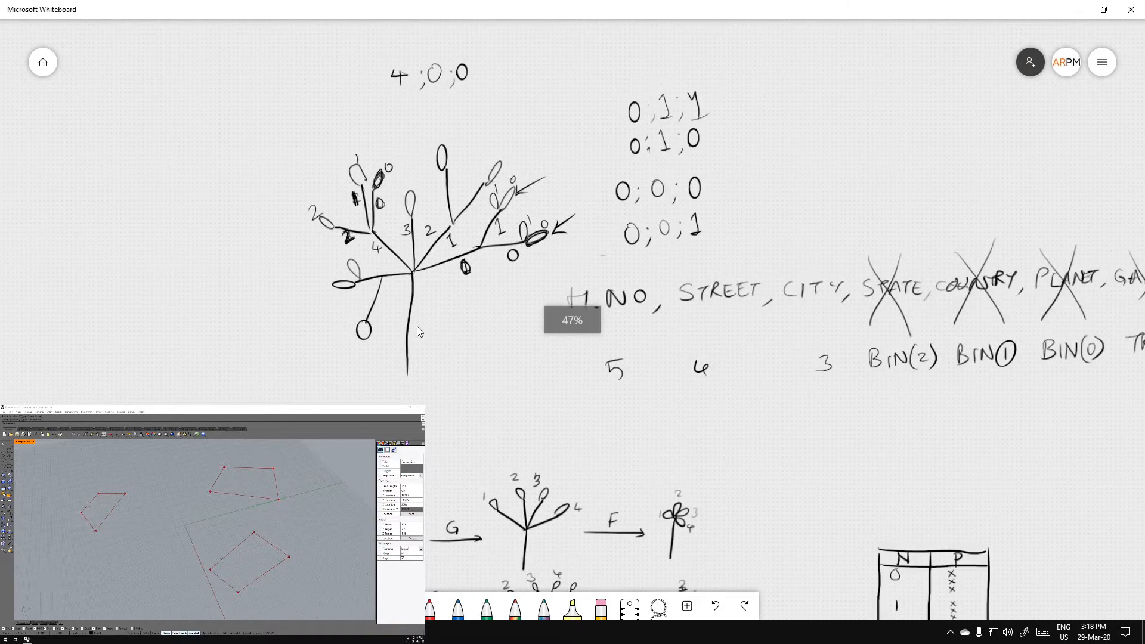
drag(418, 334, 419, 335)
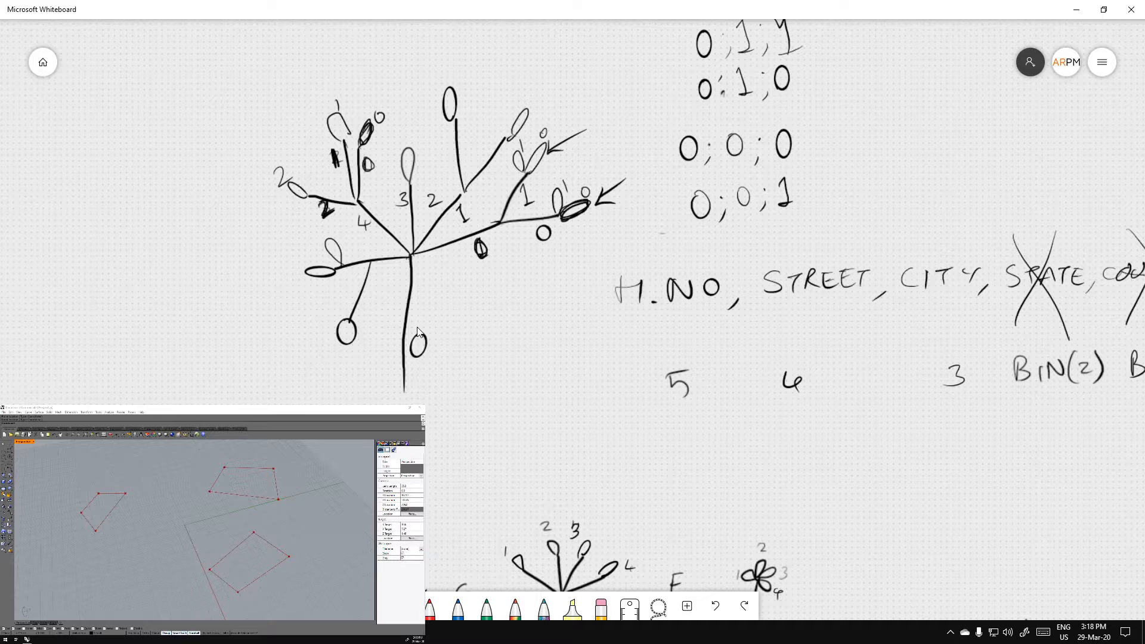
mouse_move(405, 393)
mouse_down()
mouse_move(479, 338)
mouse_move(456, 381)
mouse_move(467, 380)
mouse_up()
drag(477, 305, 478, 334)
mouse_move(479, 338)
mouse_down()
mouse_move(518, 320)
mouse_move(522, 361)
mouse_up()
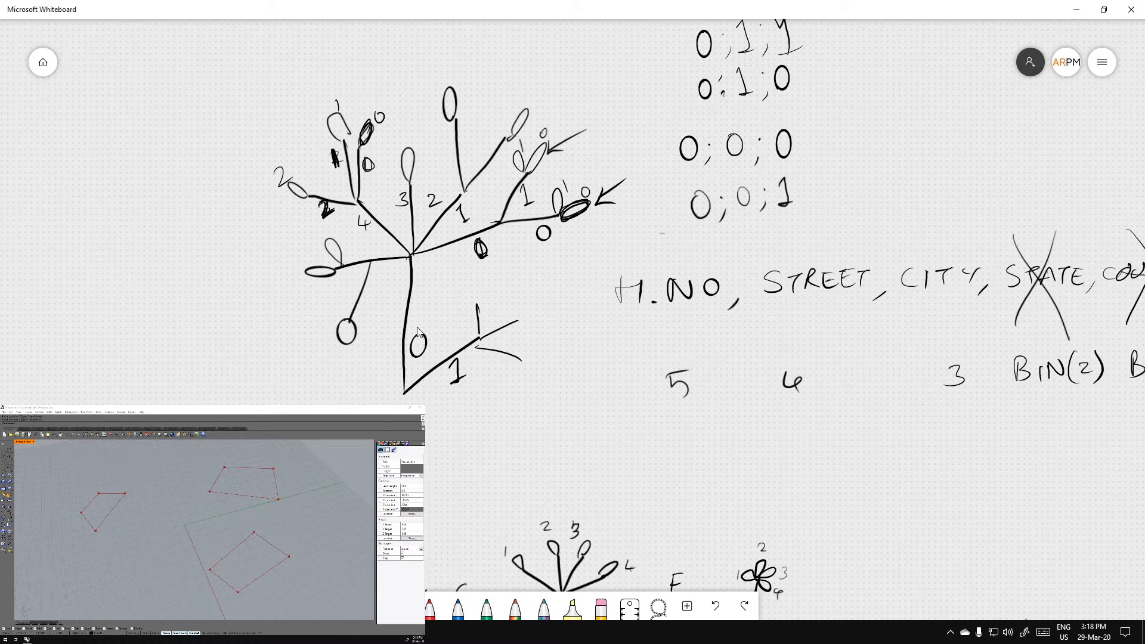
Switch to Grasshopper and apply Simplify to the Merge component's Result output
drag(742, 466, 343, 502)
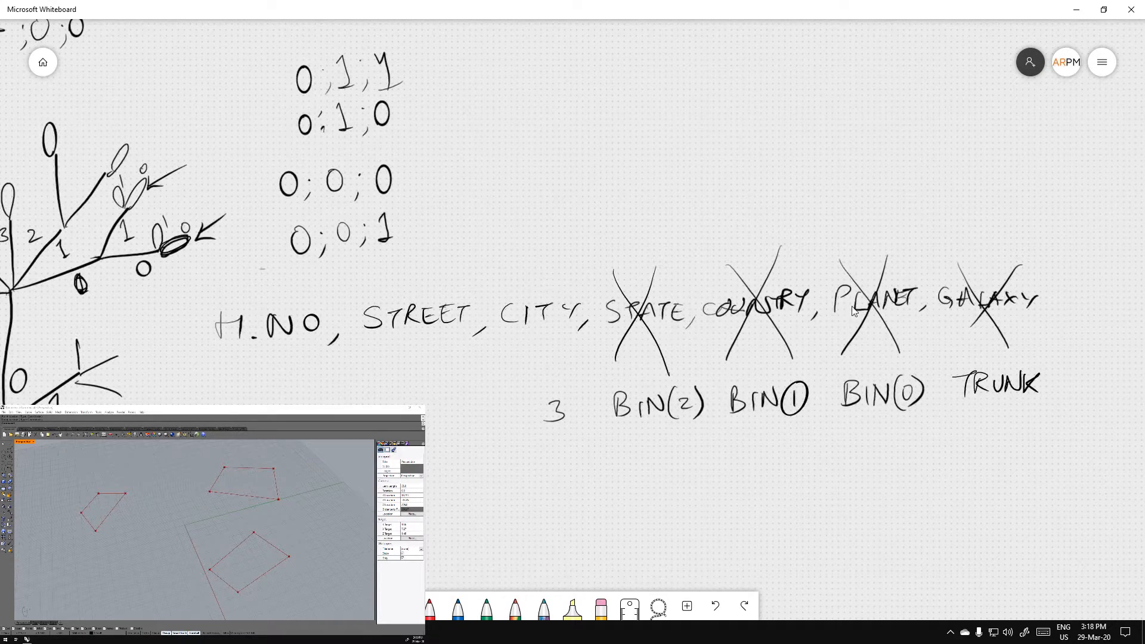
drag(592, 527, 667, 513)
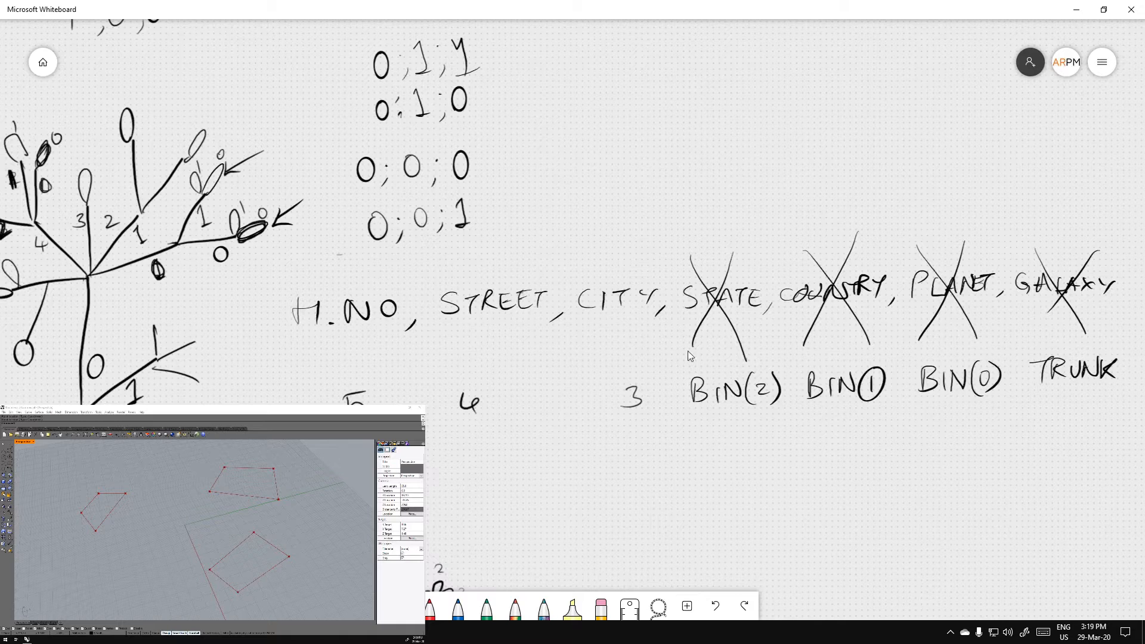
drag(527, 497, 666, 492)
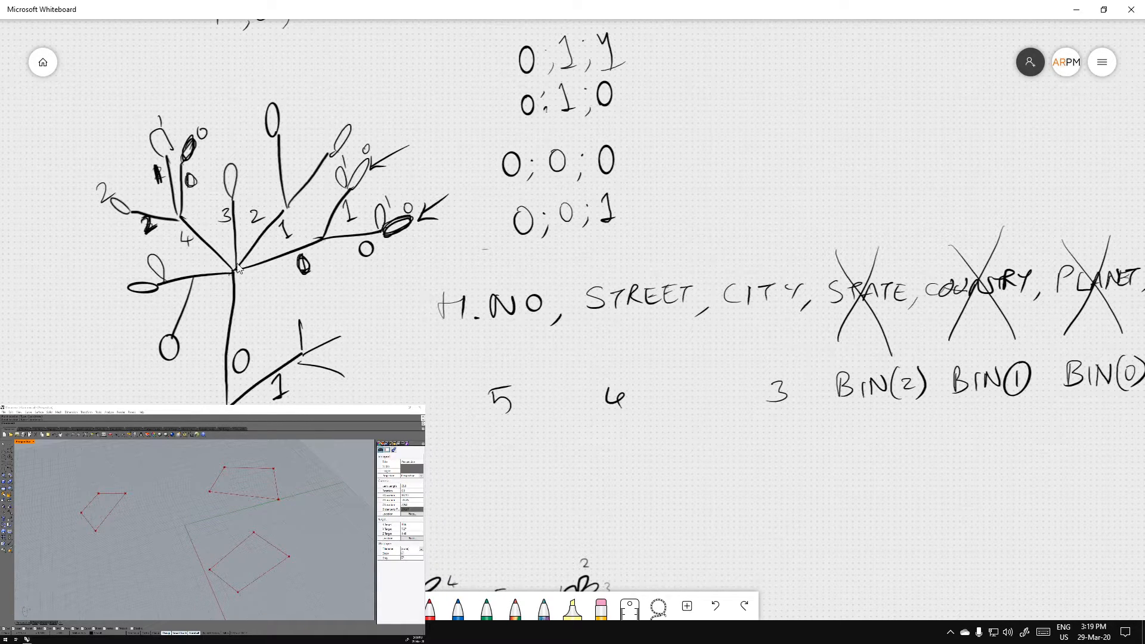
key(alt+Tab)
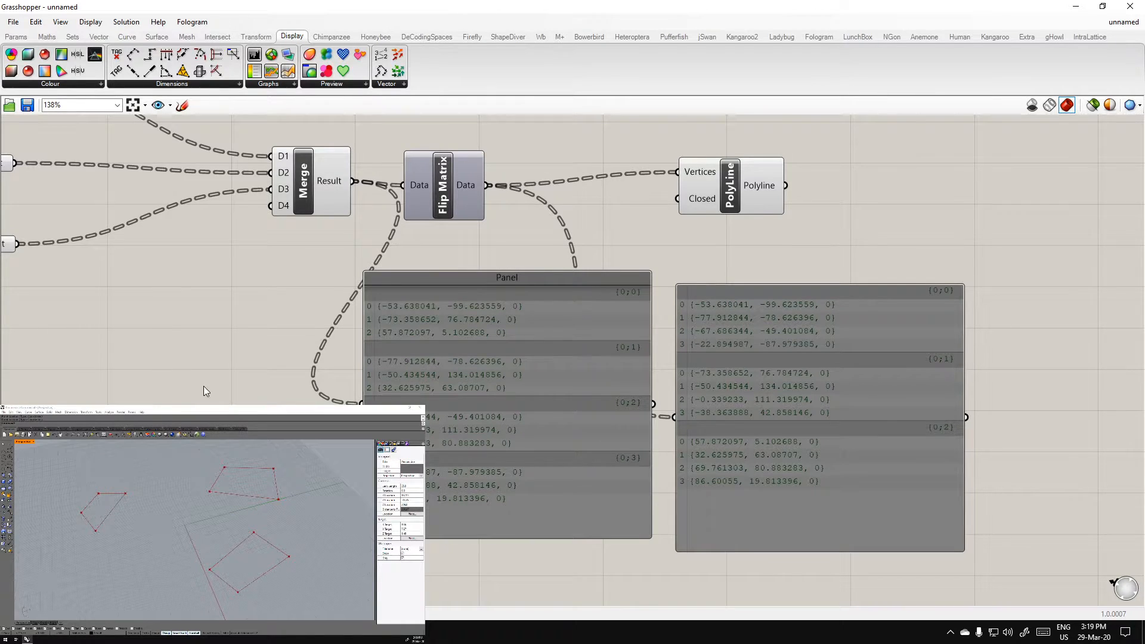
right_drag(207, 389, 359, 447)
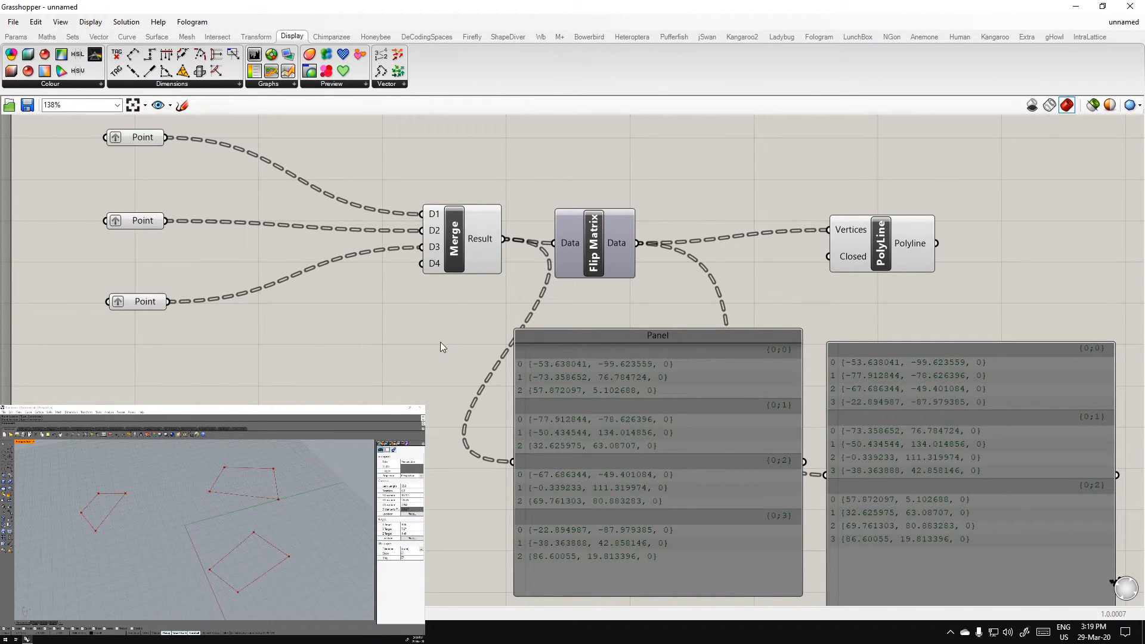
right_click(482, 241)
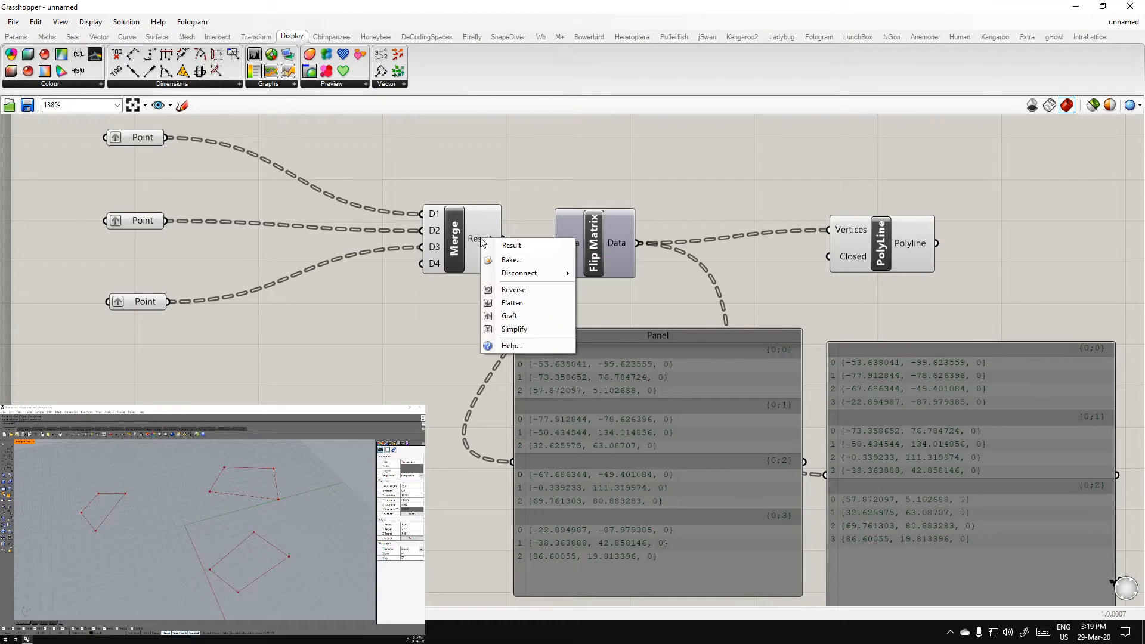
click(516, 330)
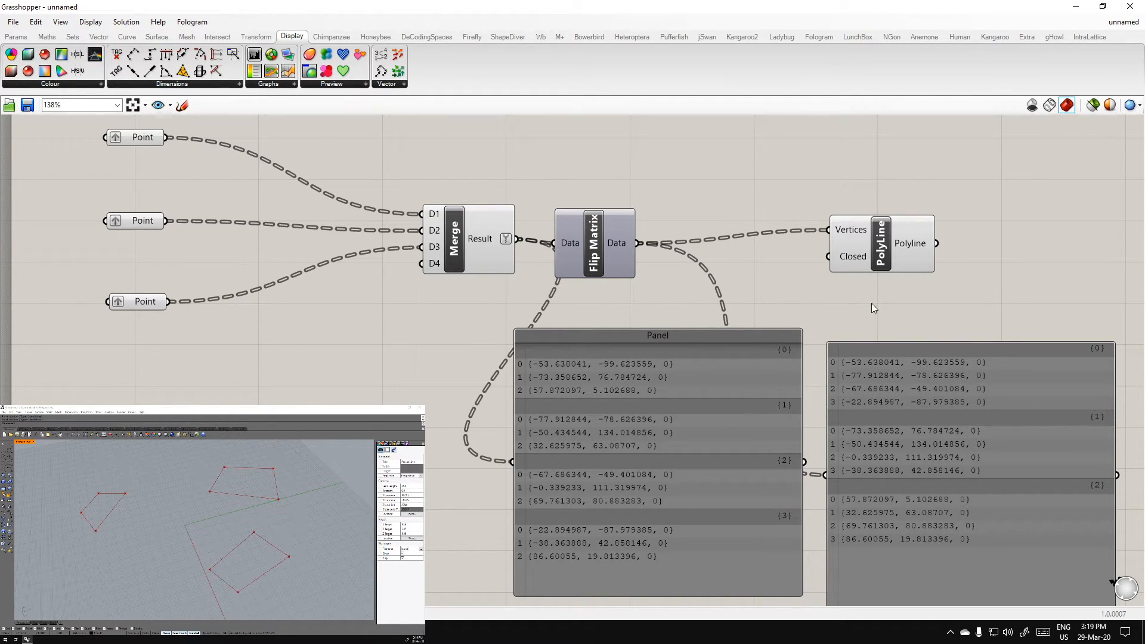
Examine the simplified branch paths in both panels and the dashed wires running from the Point parameters into Merge
right_drag(871, 303, 808, 280)
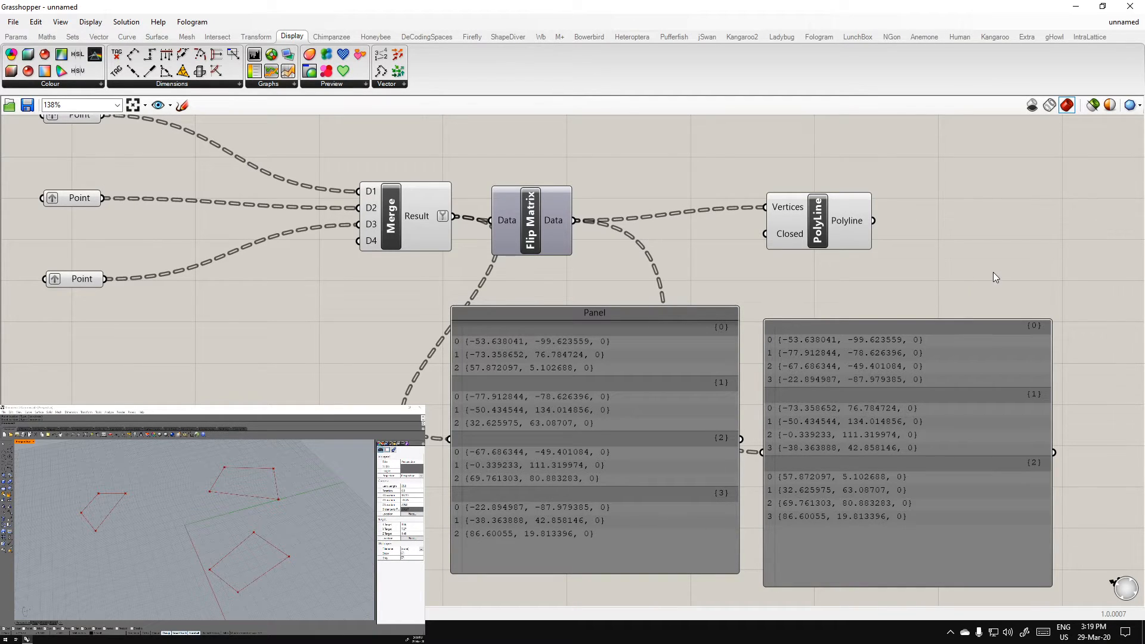
right_drag(806, 270, 844, 308)
scroll(858, 285, down, 1)
scroll(770, 292, down, 1)
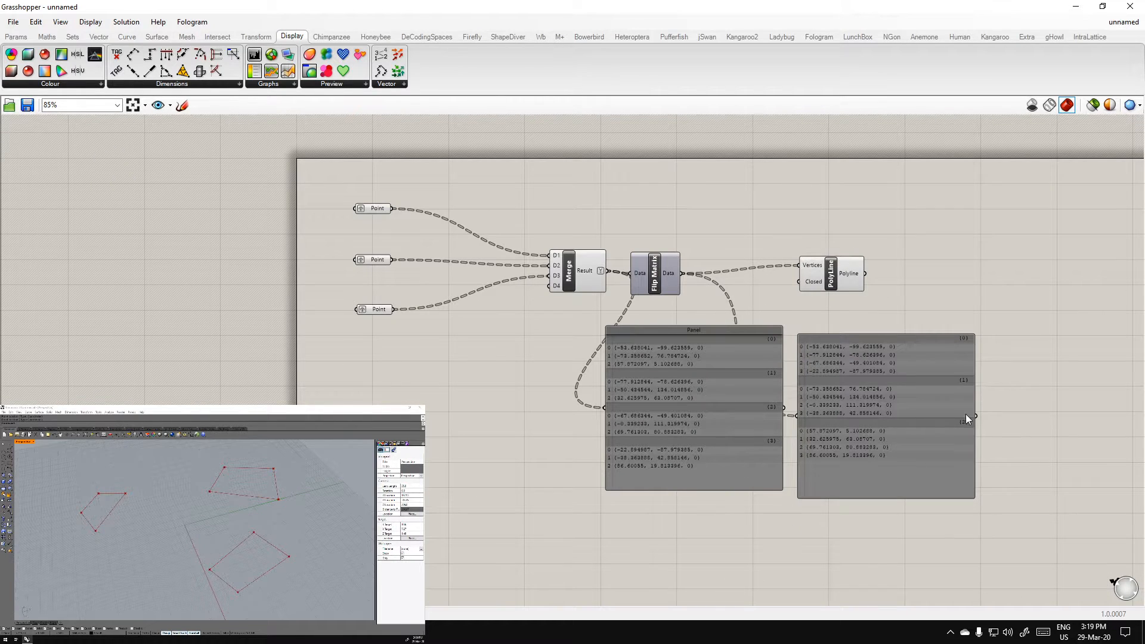
drag(990, 533, 1038, 560)
click(474, 379)
click(1021, 412)
drag(473, 312, 277, 174)
click(442, 410)
scroll(448, 295, up, 1)
scroll(395, 311, up, 2)
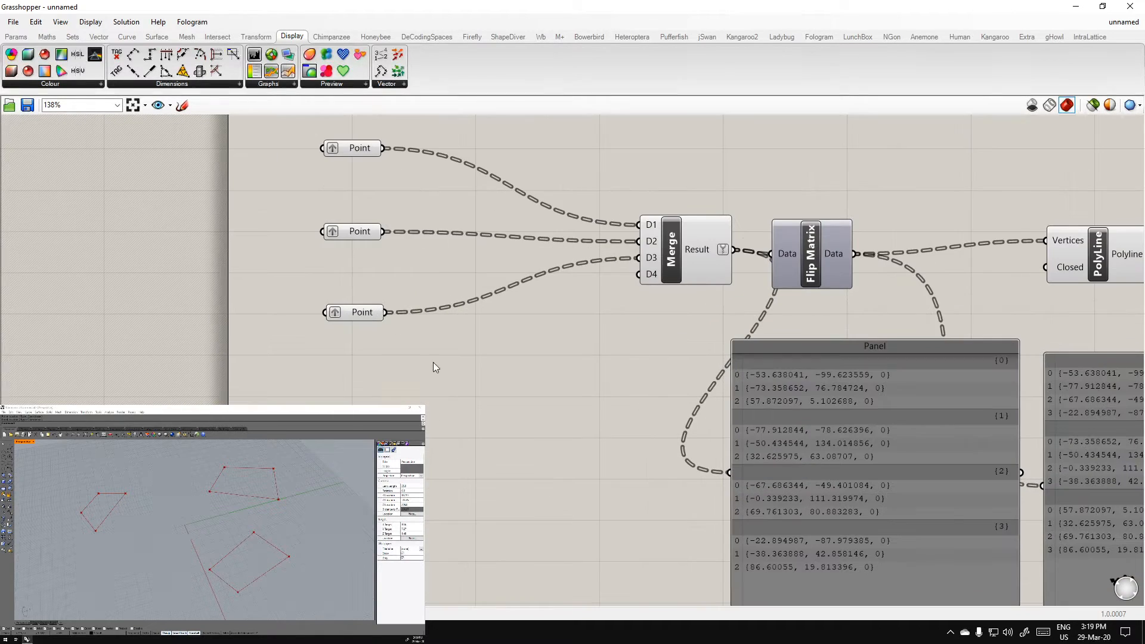
right_drag(429, 359, 430, 459)
scroll(431, 459, down, 3)
right_drag(471, 530, 496, 404)
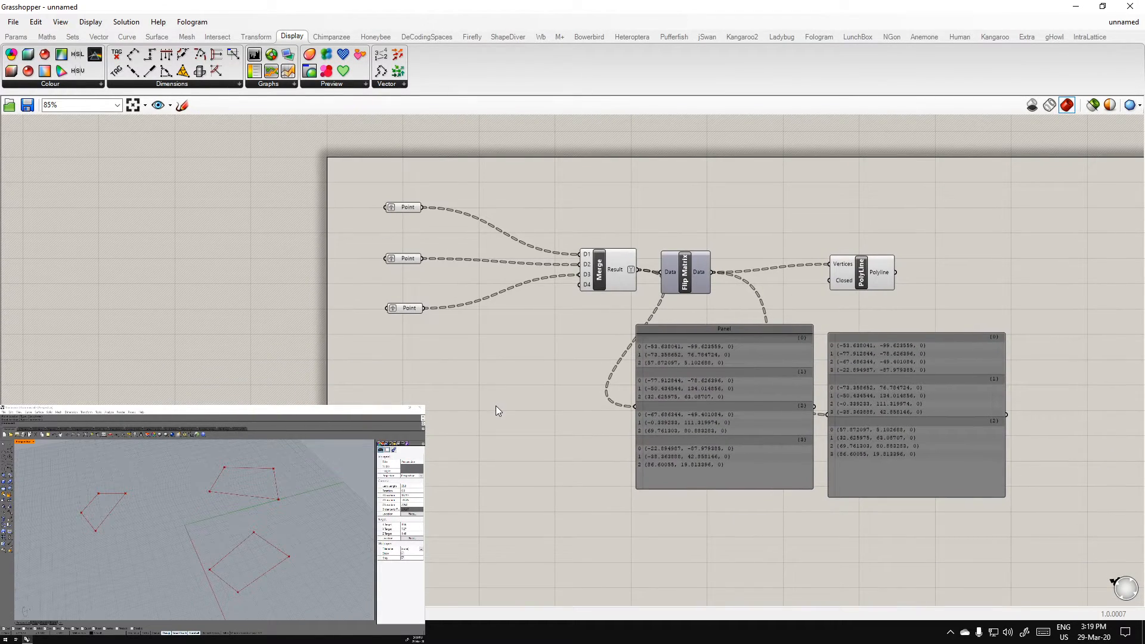
scroll(459, 262, up, 4)
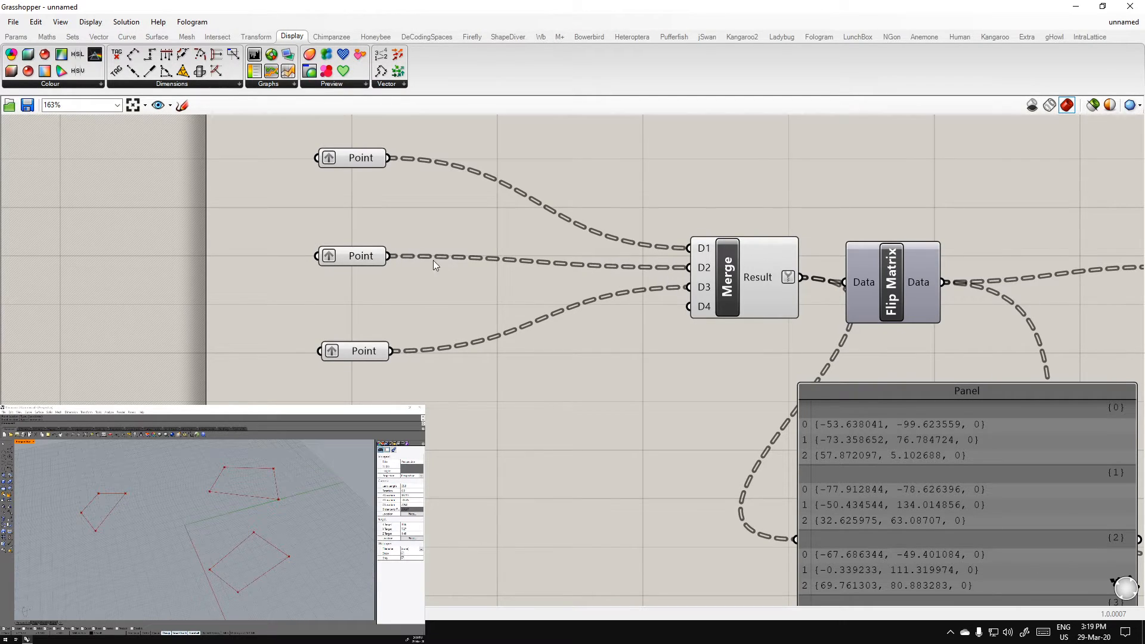
scroll(442, 265, up, 2)
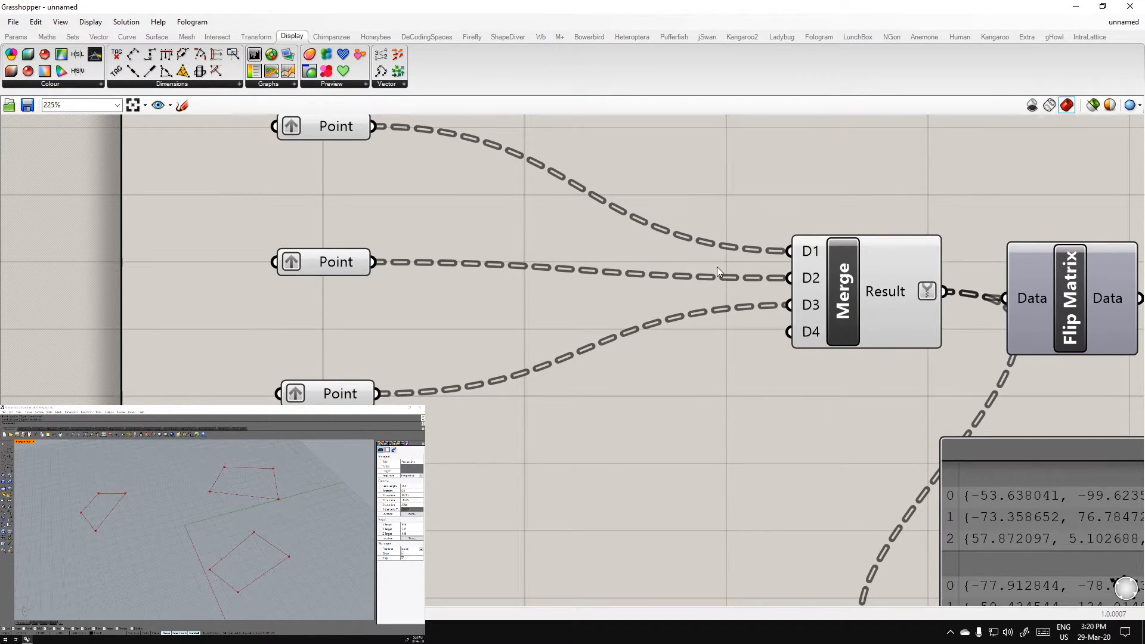
scroll(717, 266, down, 3)
right_drag(682, 353, 484, 375)
scroll(474, 328, down, 3)
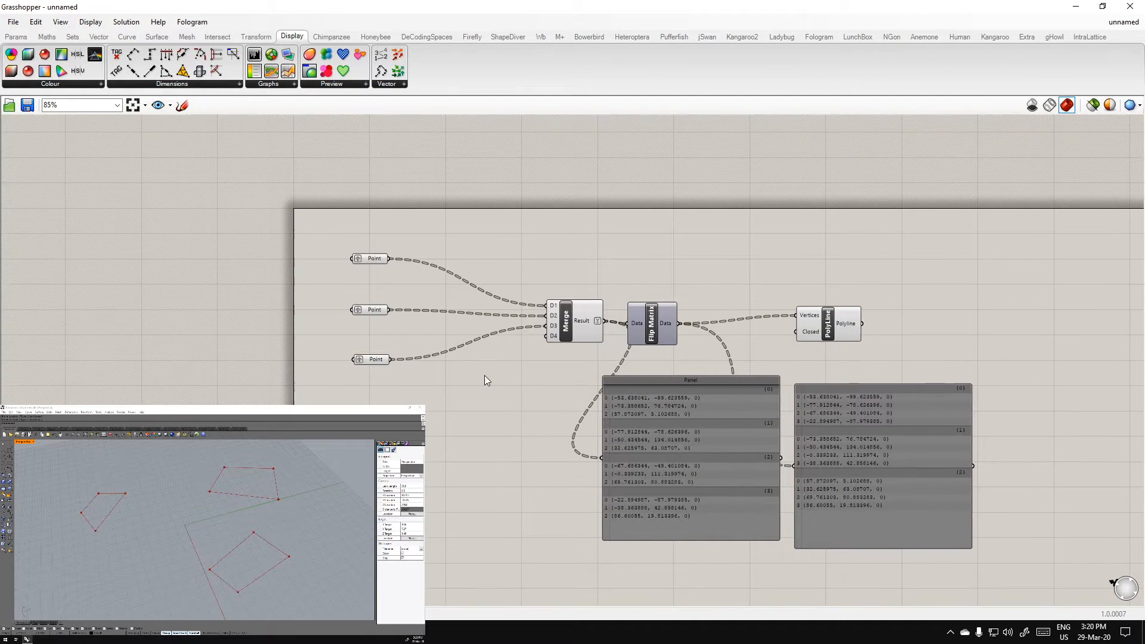
Add a Point parameter above the definition, set one point in it, and wire it to a duplicate Point parameter
click(17, 36)
drag(11, 53, 374, 225)
right_click(374, 225)
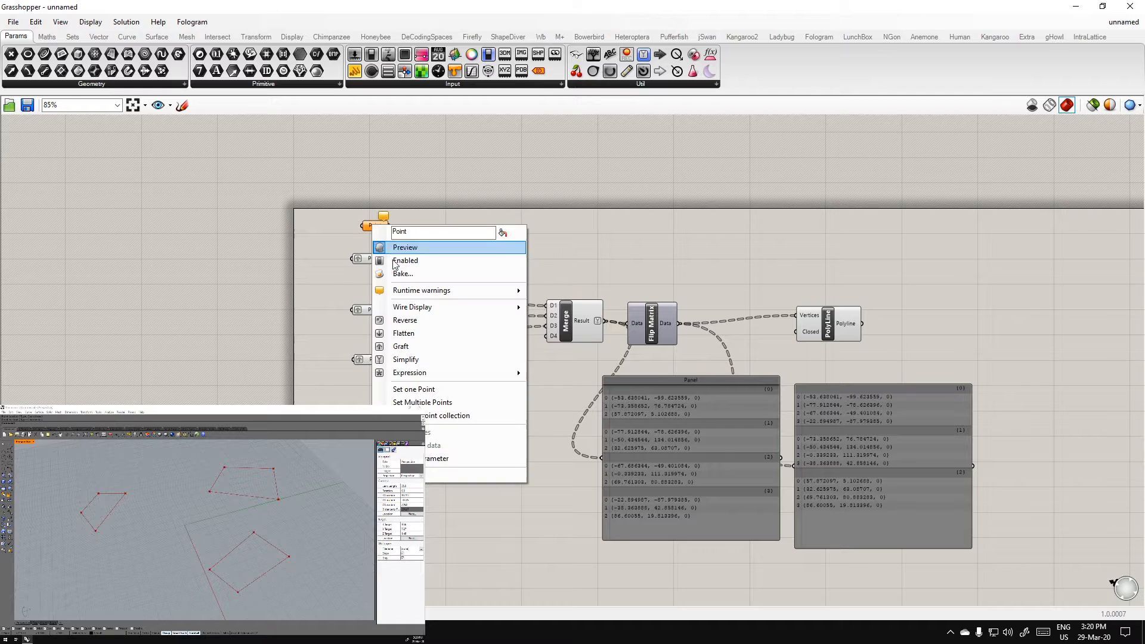
click(422, 388)
scroll(413, 231, up, 3)
click(346, 228)
alt+drag(345, 228, 351, 168)
click(523, 257)
click(399, 272)
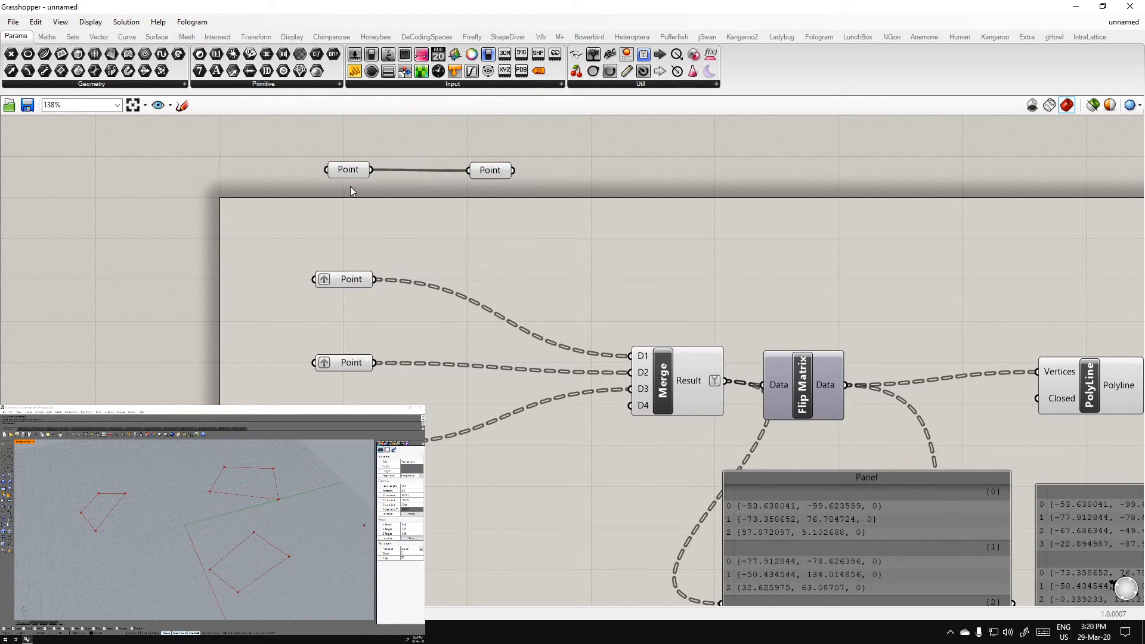
Copy the first grafted Point parameter, turn off Graft on the copy, and wire it to a second ungrafted Point parameter
click(344, 280)
alt+drag(345, 280, 488, 237)
right_click(345, 232)
click(388, 331)
drag(377, 232, 489, 234)
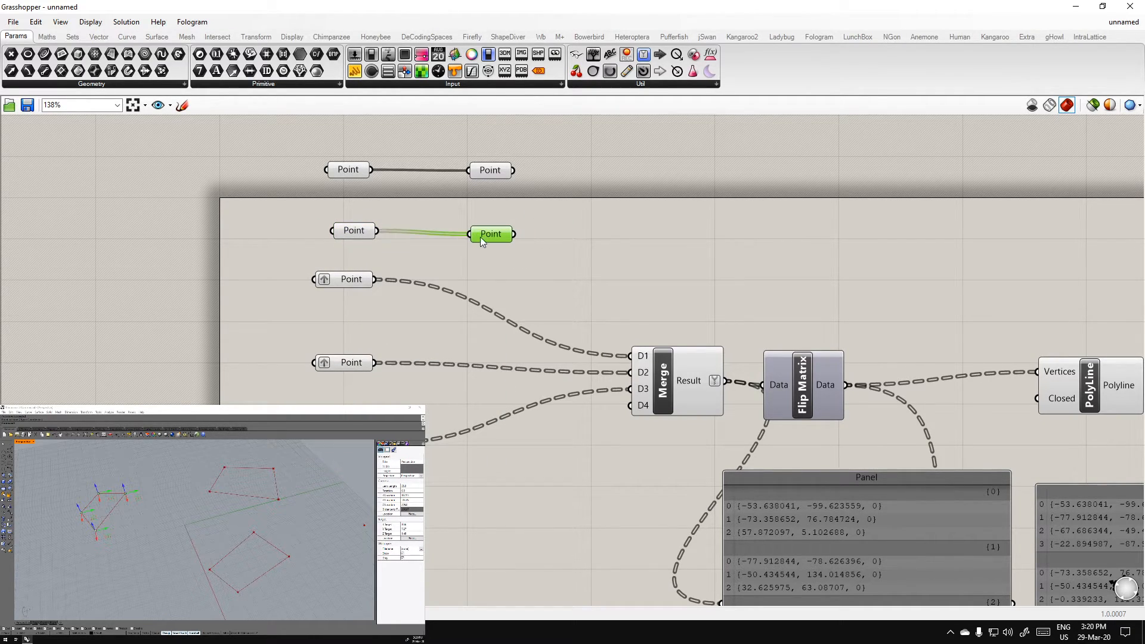
click(483, 260)
Duplicate the first grafted Point parameter with a wire between the two, and disconnect the original from Merge input D1
click(351, 280)
alt+drag(352, 281, 480, 278)
ctrl+drag(377, 279, 627, 356)
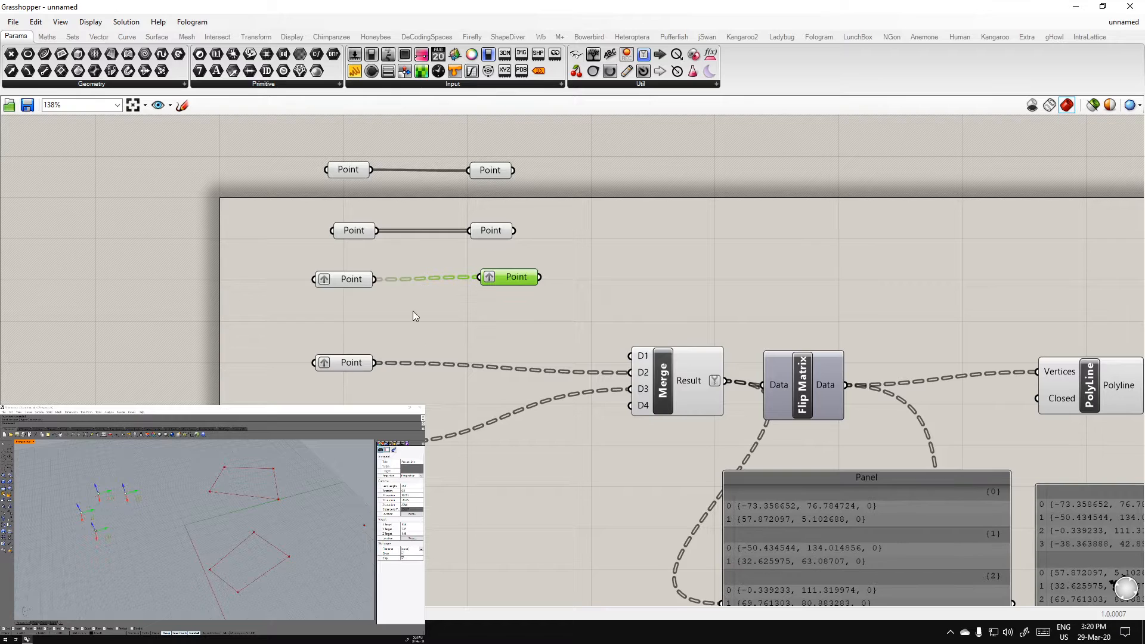
Move the three connected Point pairs into free canvas space above the definition, stacked for comparing their wire styles
click(511, 302)
drag(541, 305, 280, 120)
drag(355, 233, 399, 166)
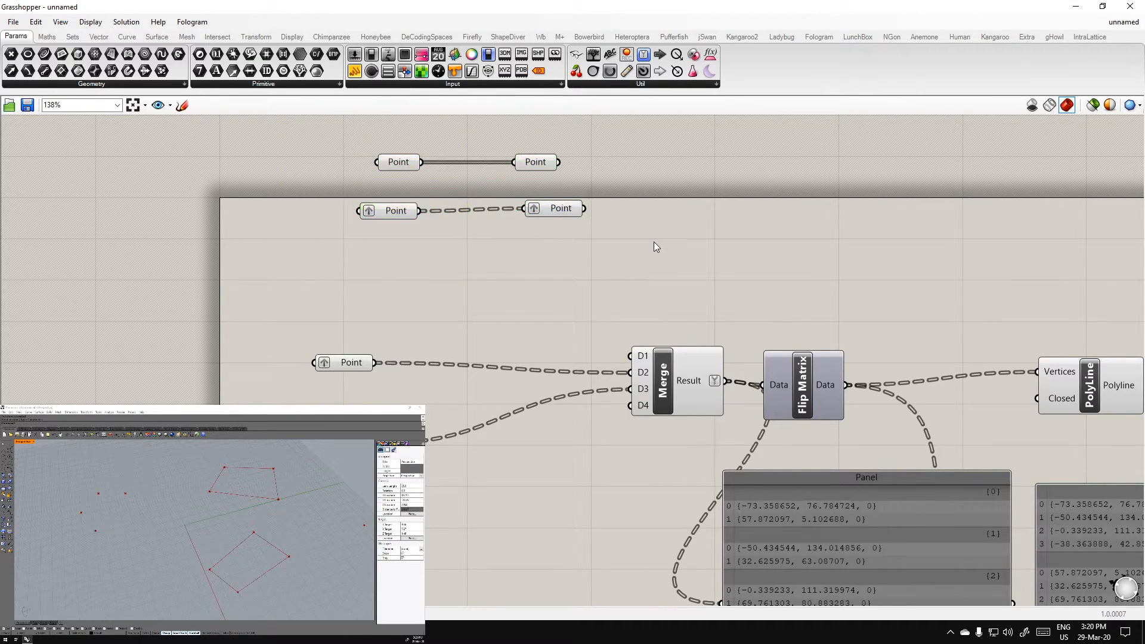
click(654, 241)
right_drag(614, 200, 661, 354)
scroll(505, 338, up, 5)
drag(766, 459, 287, 133)
scroll(343, 262, down, 4)
drag(352, 275, 367, 188)
click(418, 286)
right_drag(421, 314, 474, 441)
scroll(461, 309, up, 3)
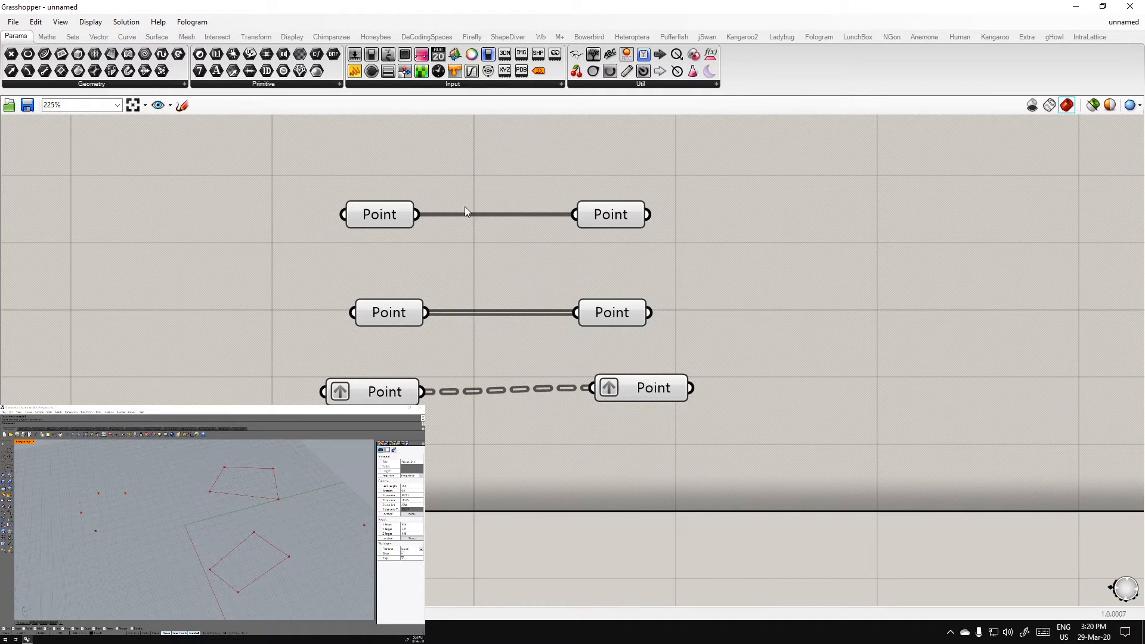
Look up the Draw Fancy Wires display option that controls the different wire styles
click(90, 21)
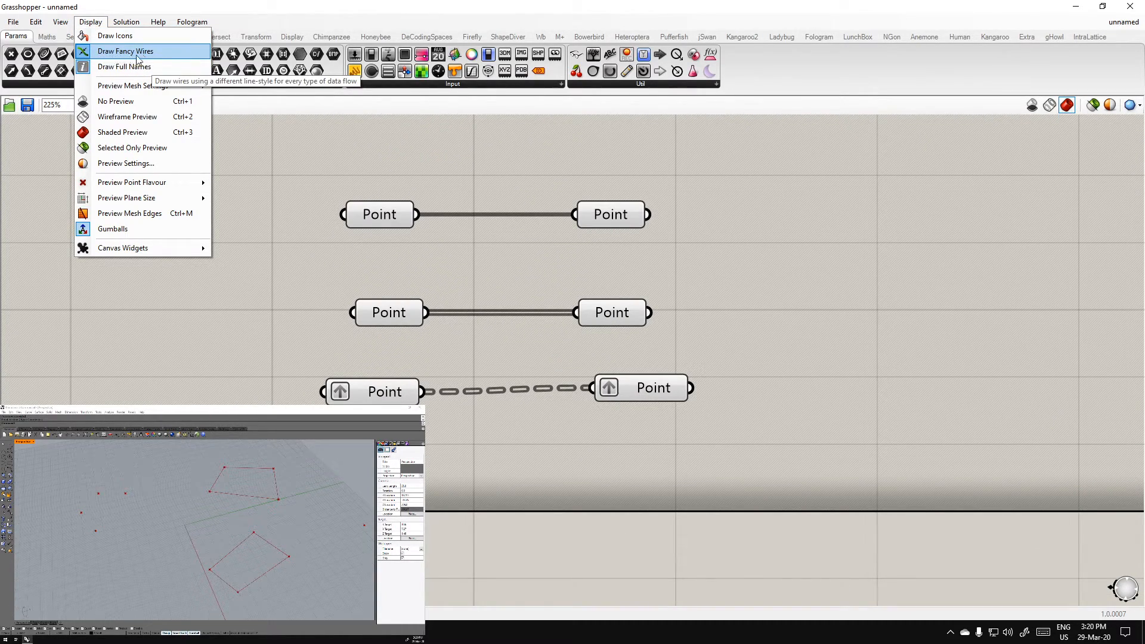
click(94, 23)
click(98, 27)
click(177, 330)
scroll(251, 315, down, 2)
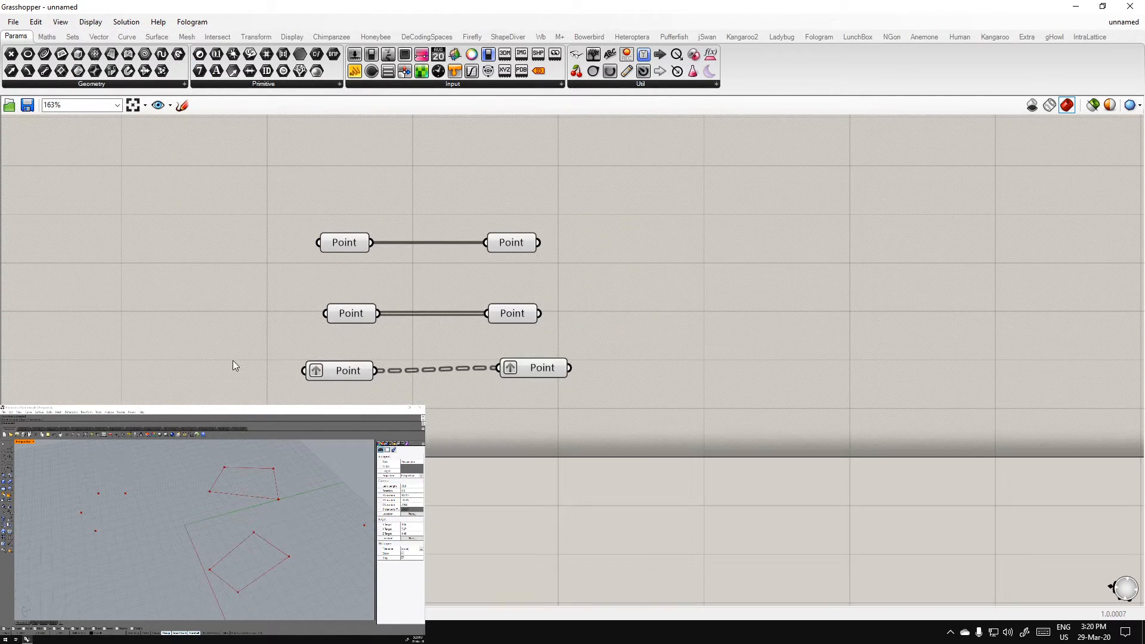
Return the grafted Point parameter from the third wire-style pair to the column of source Points and wire it to Merge input D1
right_drag(232, 360, 266, 362)
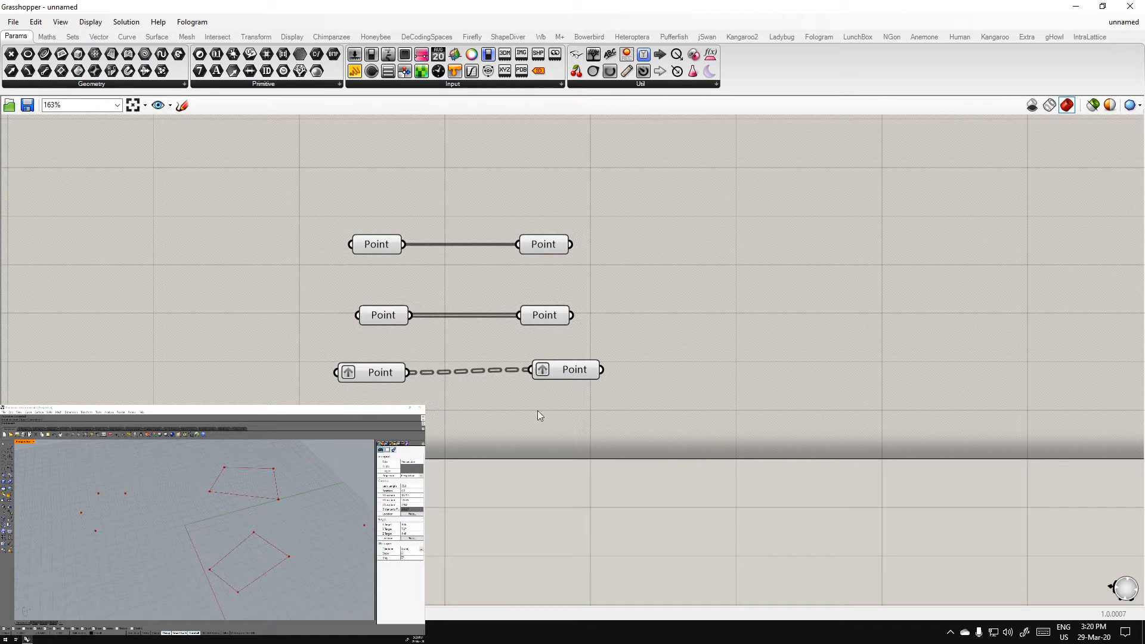
scroll(549, 396, down, 2)
right_drag(538, 453, 499, 340)
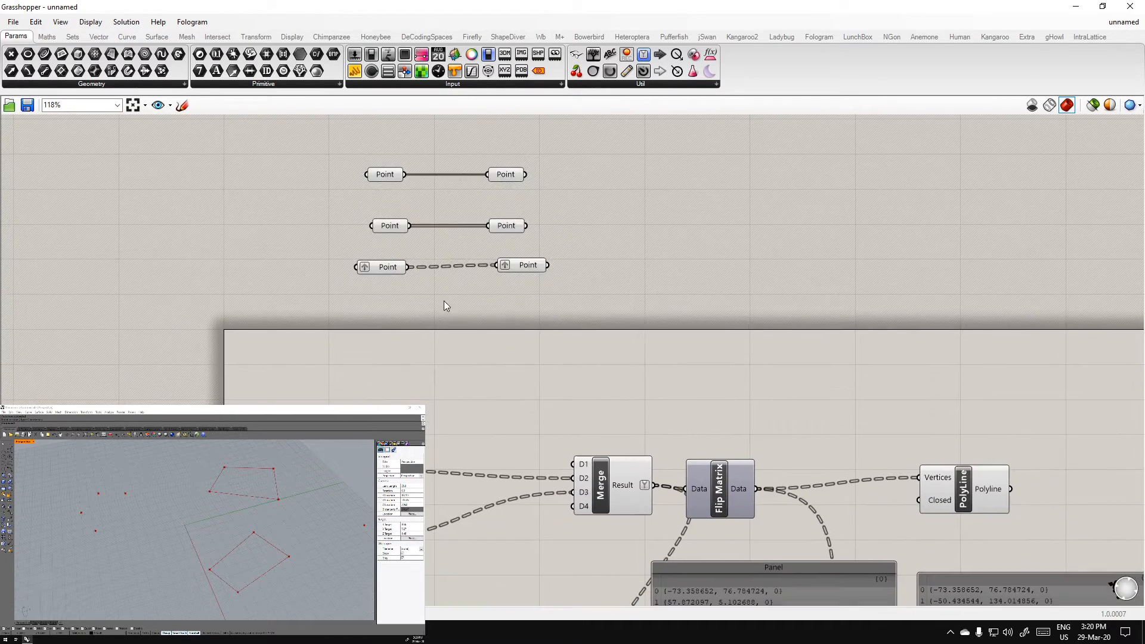
scroll(446, 300, down, 3)
right_drag(561, 383, 512, 312)
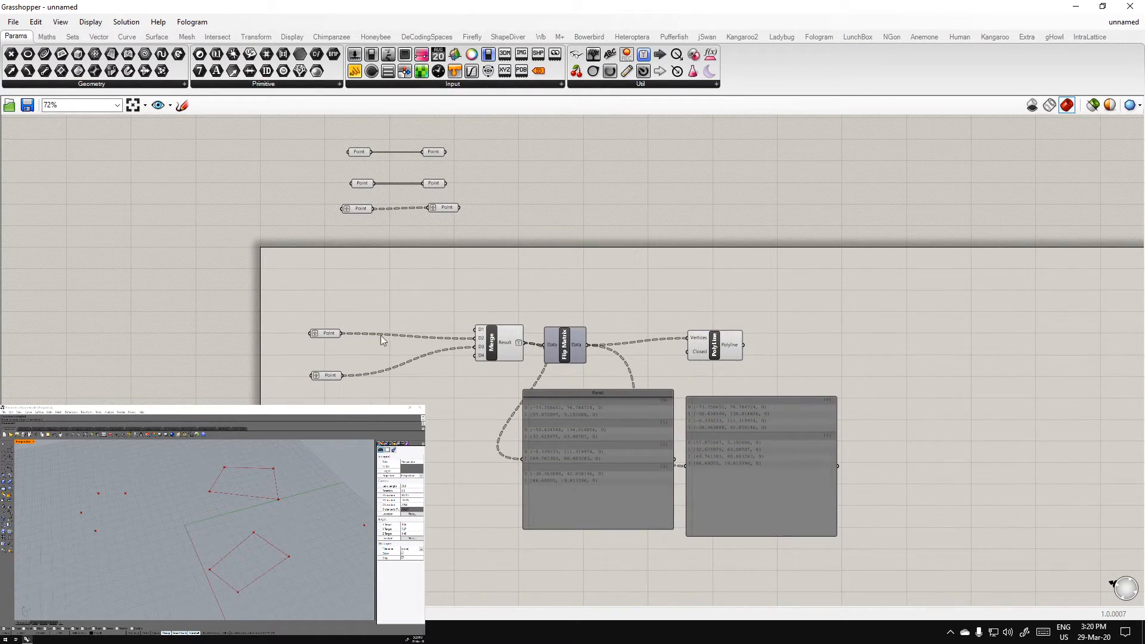
drag(362, 209, 476, 329)
click(538, 278)
scroll(537, 291, down, 2)
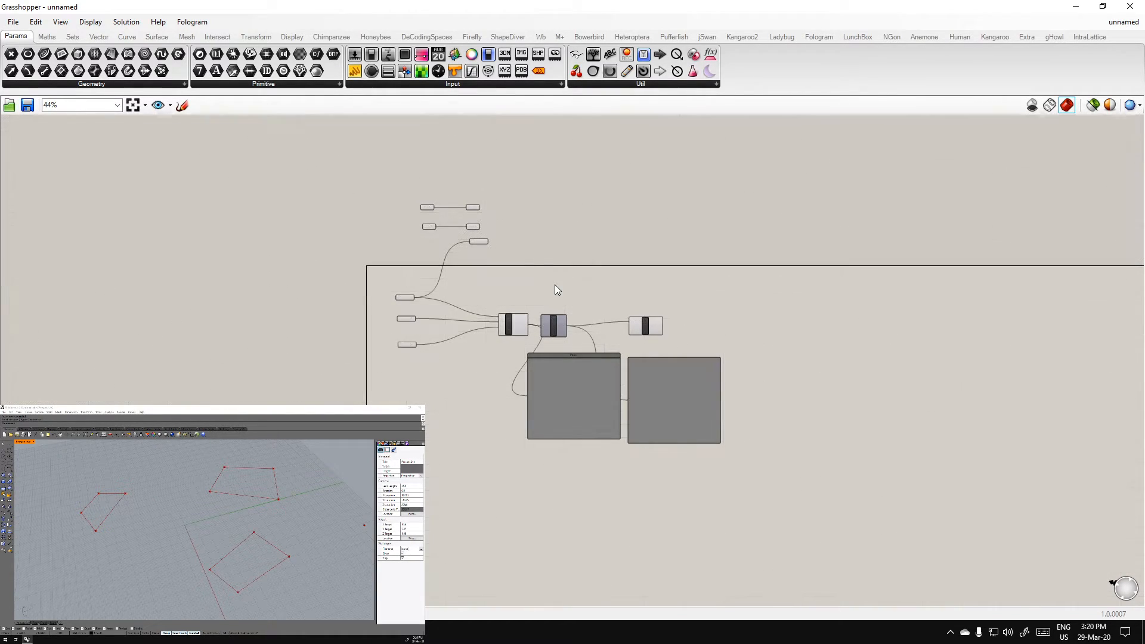
scroll(478, 319, up, 3)
right_drag(615, 267, 616, 284)
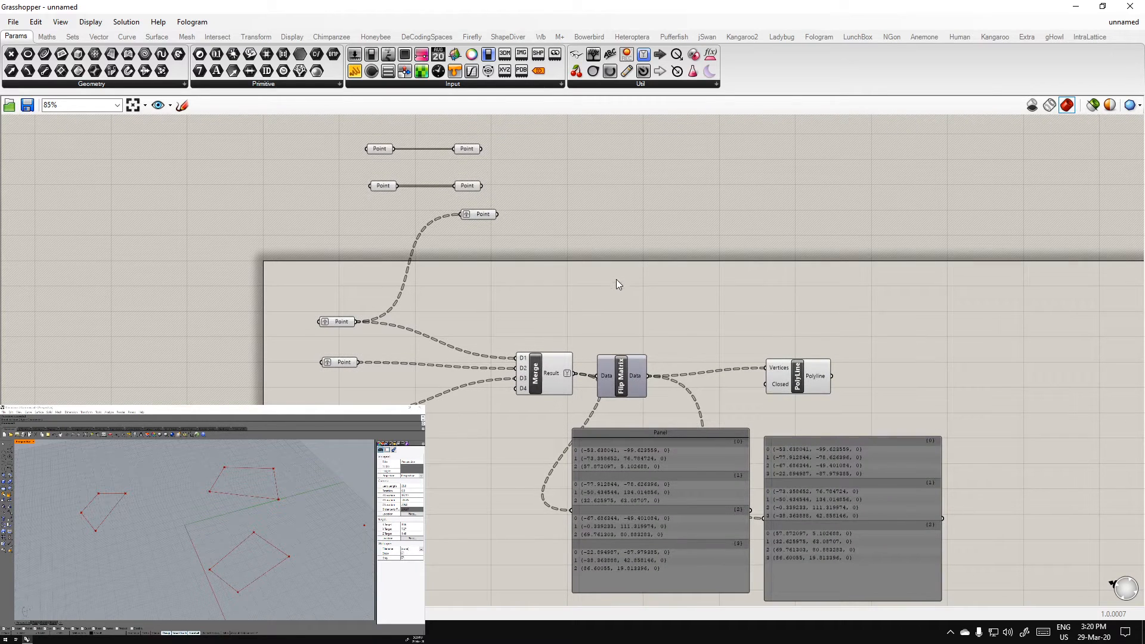
Review the definition from the three Point parameters through Merge and Flip Matrix to PolyLine, highlighting its components and the resulting polylines
right_drag(700, 311, 645, 250)
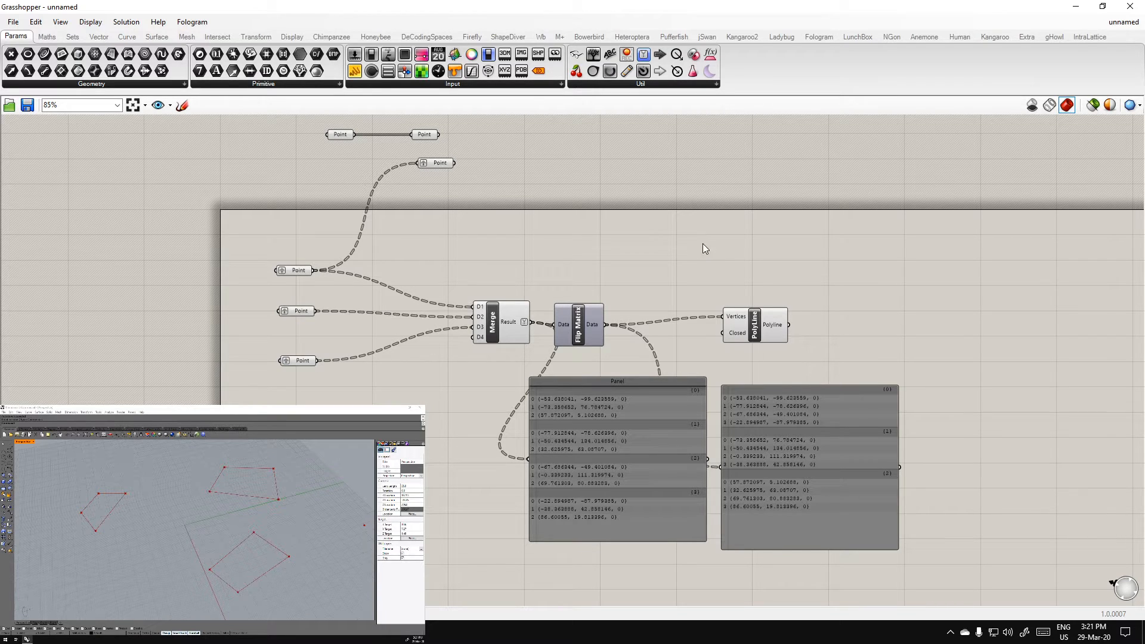
right_drag(570, 209, 599, 271)
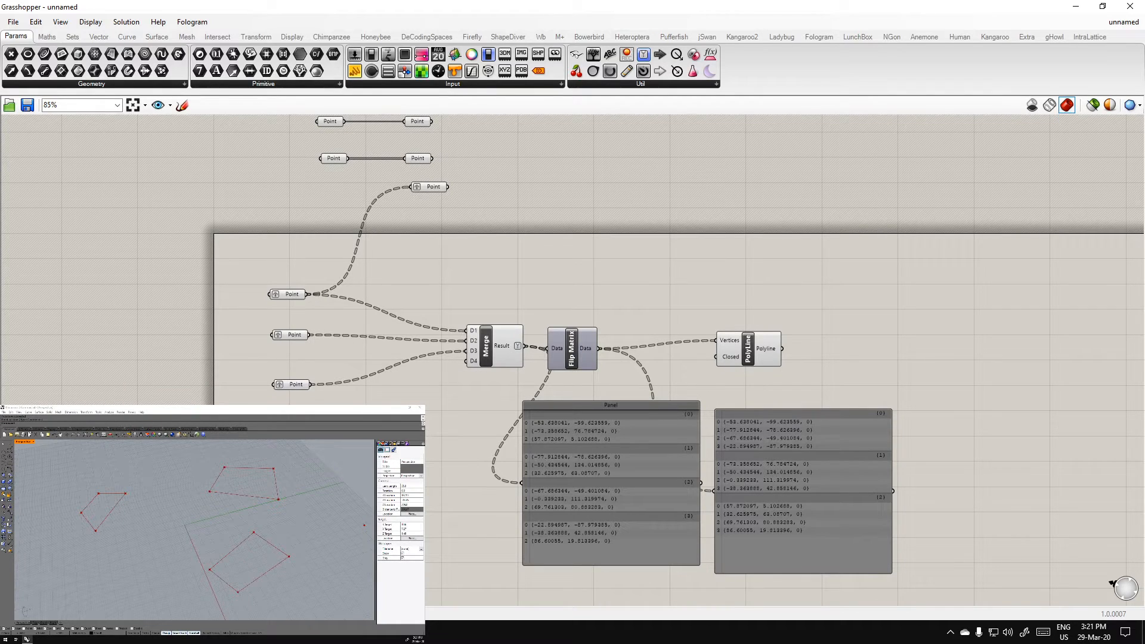
drag(239, 257, 788, 401)
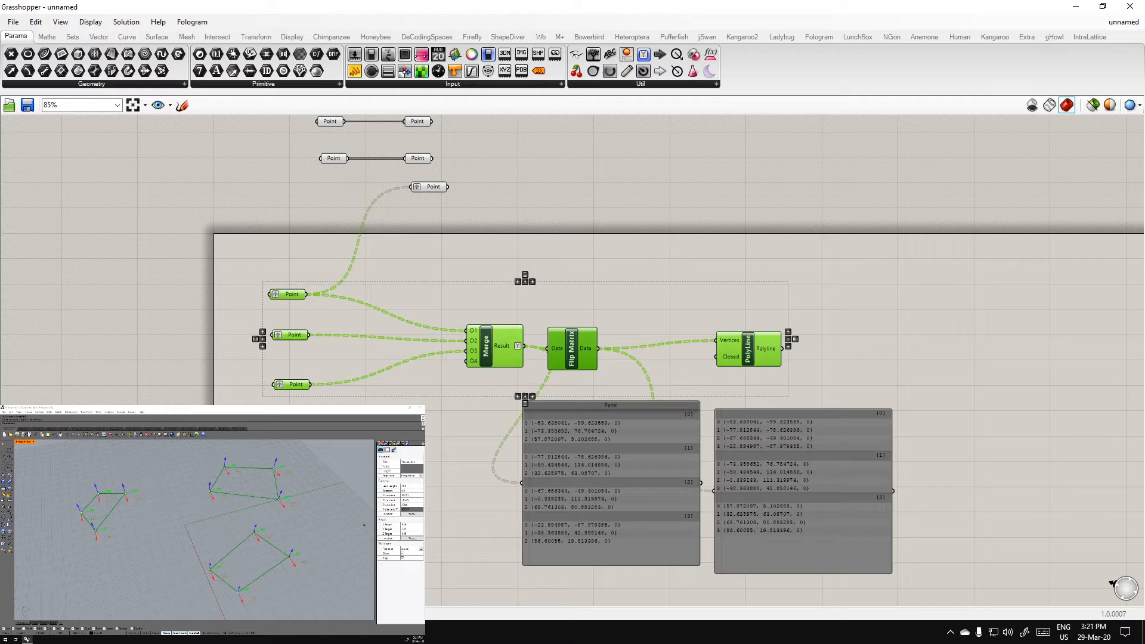
key(Escape)
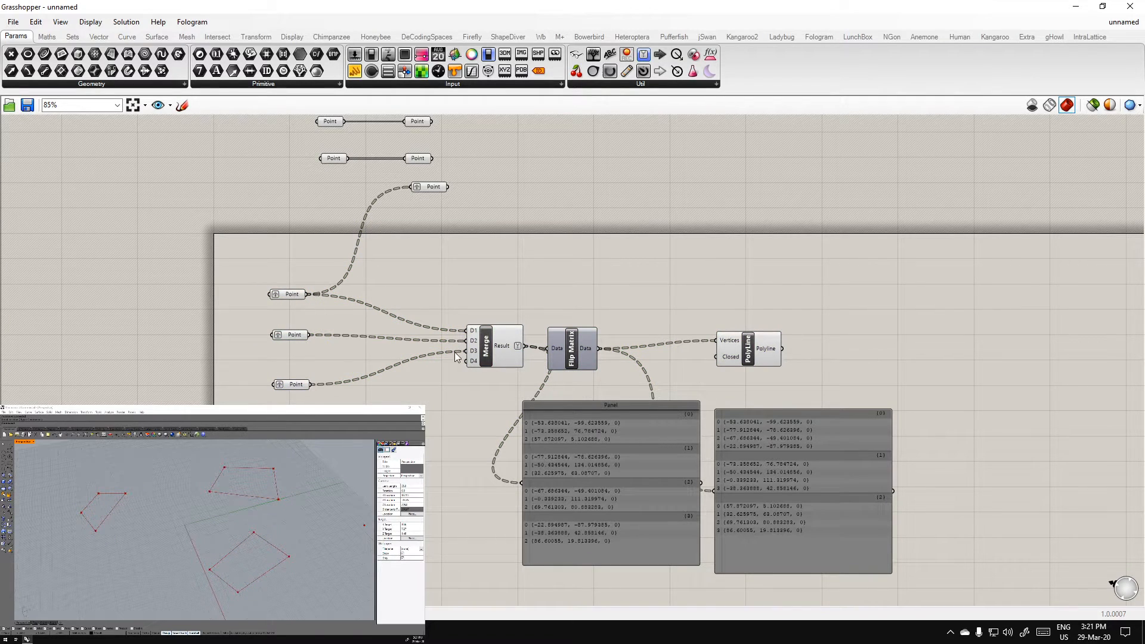
click(767, 344)
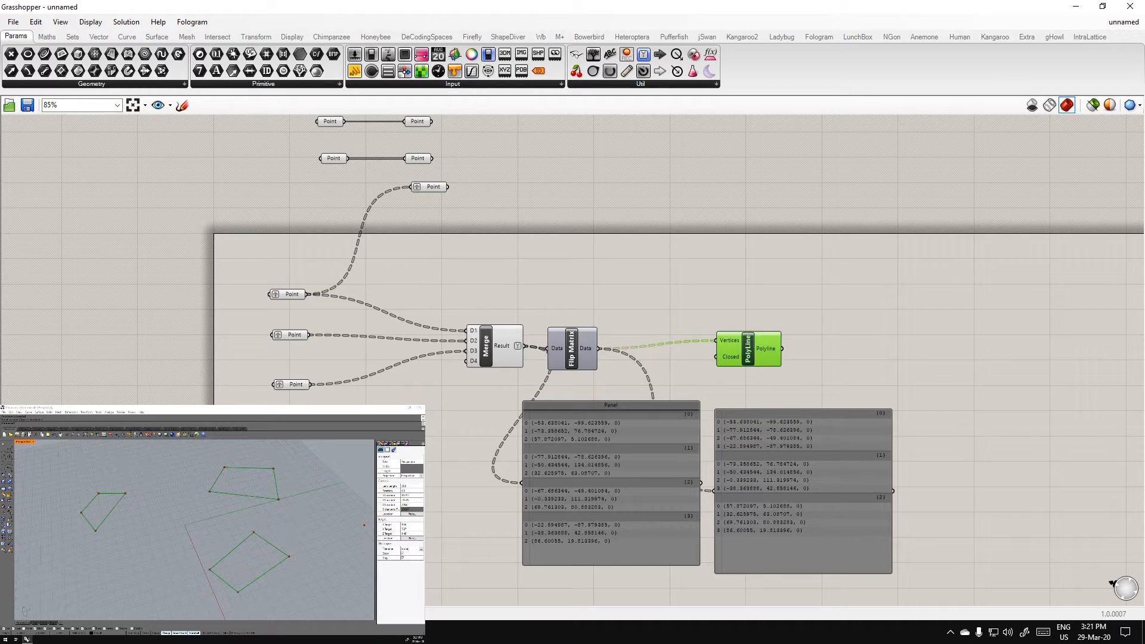
key(Escape)
Create a new empty Grasshopper document
right_drag(656, 286, 700, 197)
scroll(399, 409, down, 2)
right_drag(401, 403, 427, 427)
click(21, 23)
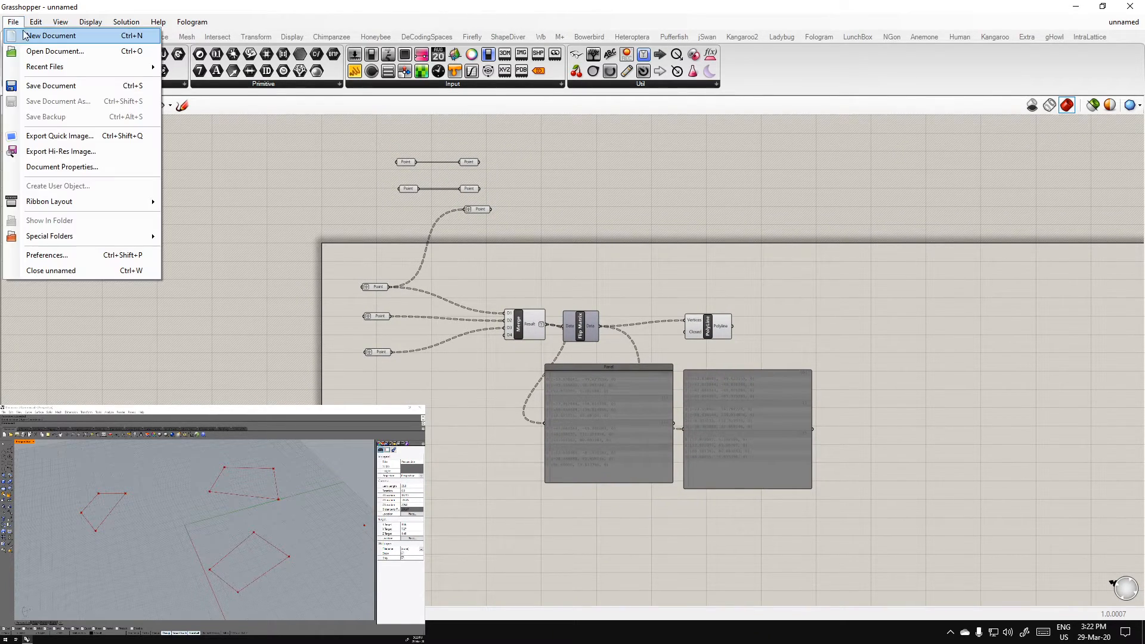
click(41, 33)
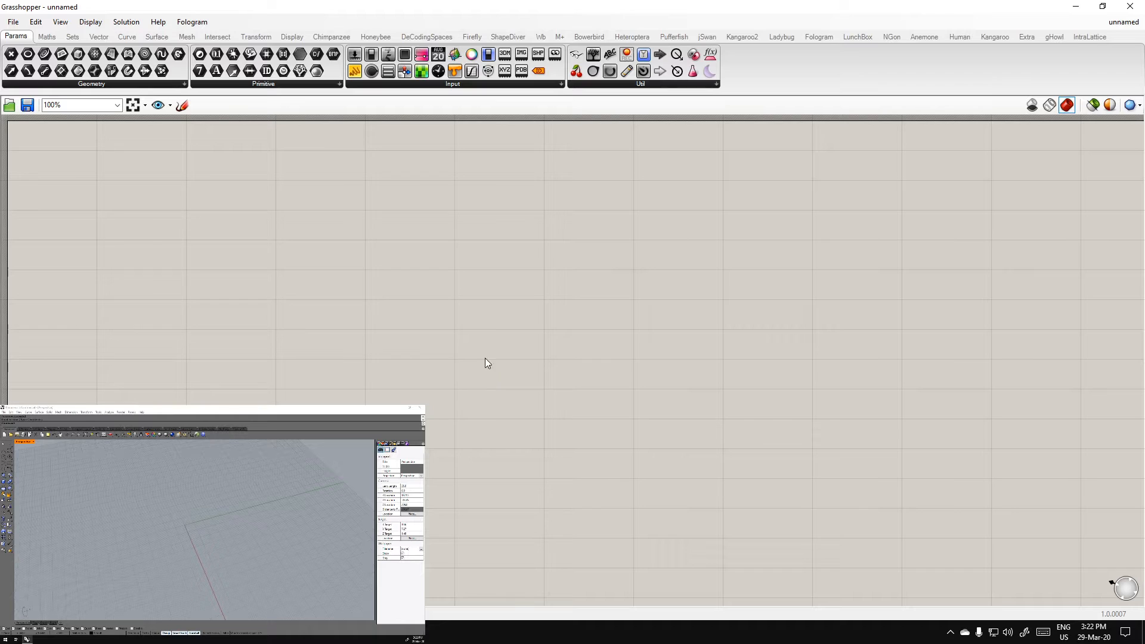
Switch to Microsoft Whiteboard and sketch a crossed-out point in blank board space beside the N/P table
key(alt+Tab)
scroll(562, 417, down, 4)
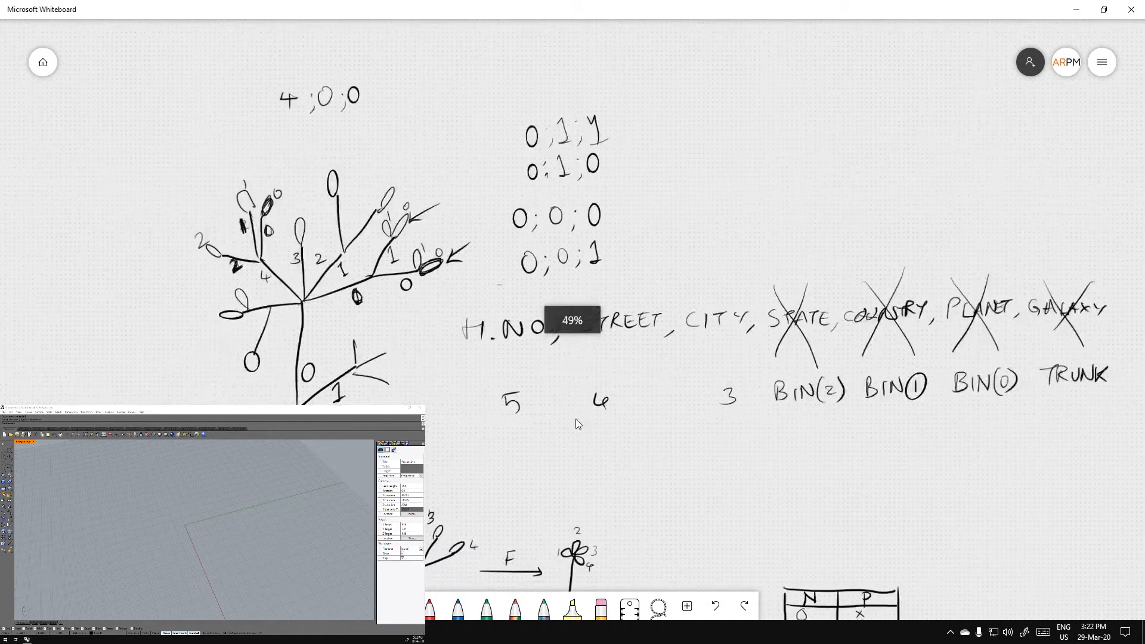
drag(713, 455, 343, 409)
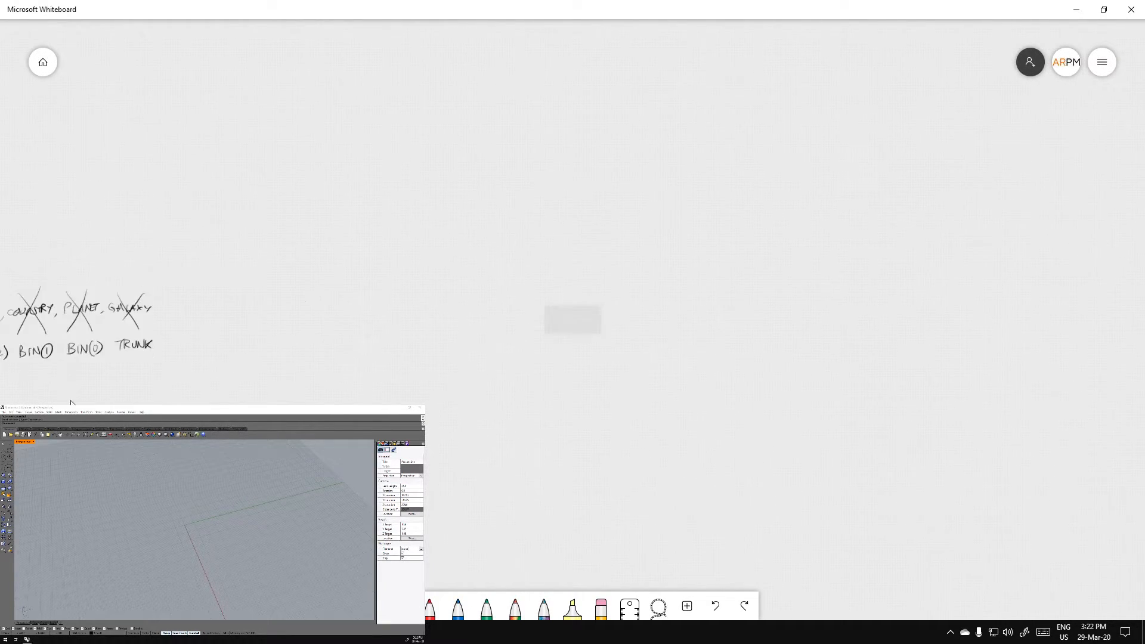
drag(284, 437, 256, 184)
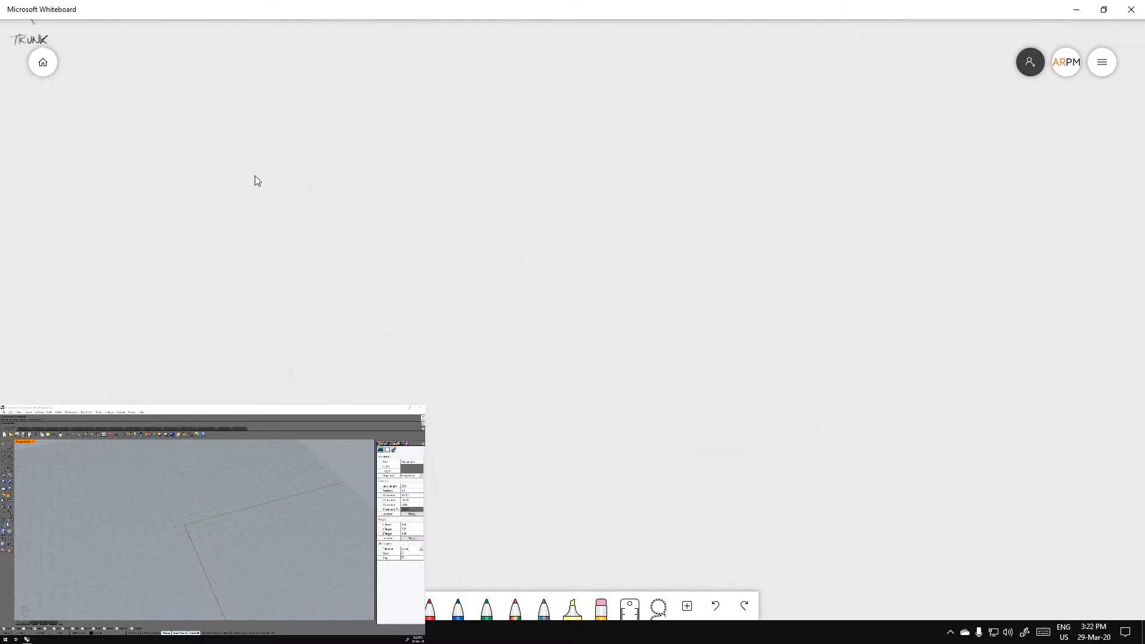
mouse_move(225, 282)
mouse_down()
mouse_move(294, 270)
mouse_move(284, 267)
mouse_up()
drag(218, 160, 232, 183)
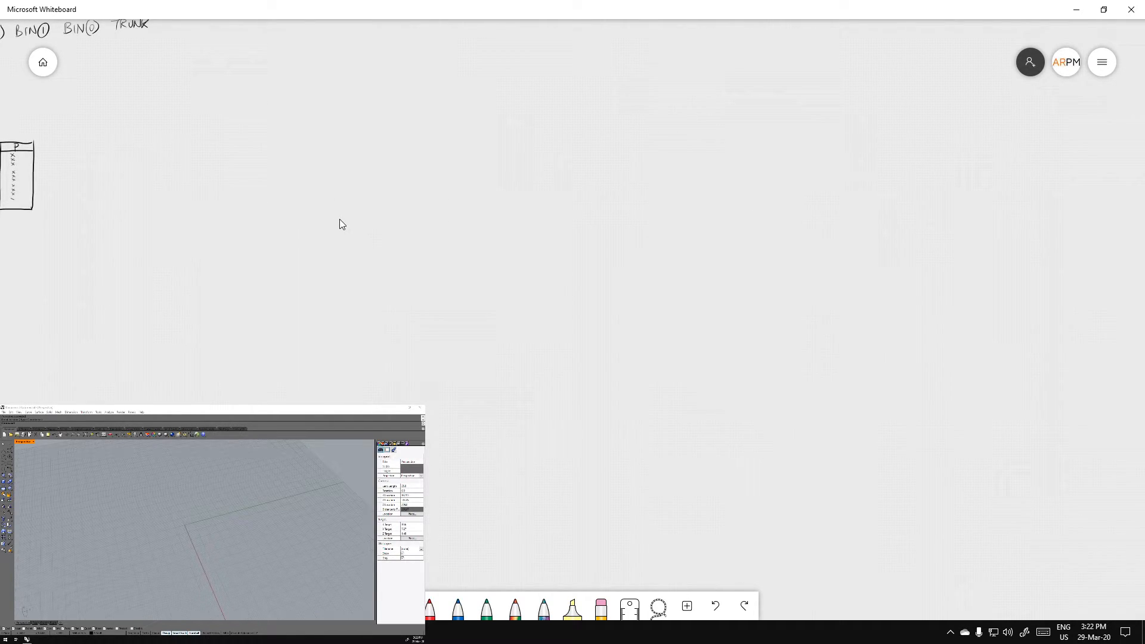
mouse_move(295, 217)
mouse_down()
mouse_move(282, 211)
mouse_move(307, 233)
mouse_up()
drag(302, 207, 282, 236)
mouse_move(202, 130)
mouse_down()
mouse_move(238, 129)
mouse_move(243, 169)
mouse_move(201, 131)
mouse_move(268, 173)
mouse_up()
drag(266, 128, 335, 174)
drag(331, 132, 377, 168)
key(ctrl+z)
key(ctrl+z)
key(ctrl+z)
key(ctrl+z)
key(ctrl+z)
key(ctrl+z)
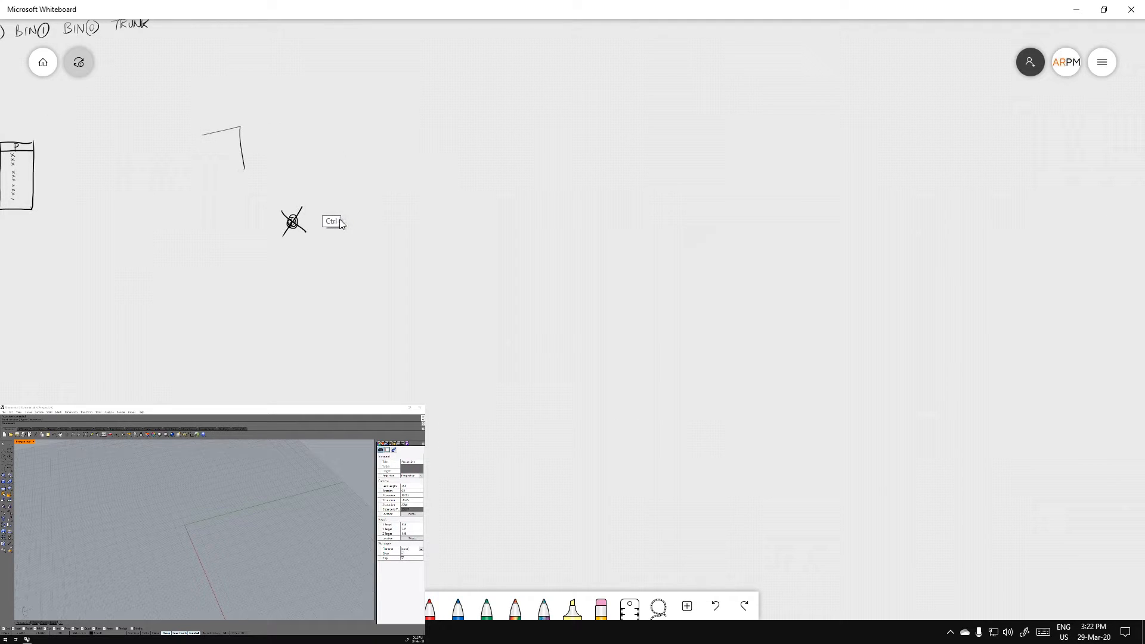
Sketch a three-by-three grid of square cells with the crossed-out point inside the middle cell
drag(201, 138, 252, 180)
mouse_move(263, 127)
mouse_down()
mouse_move(267, 165)
mouse_move(316, 169)
mouse_up()
drag(263, 161, 315, 159)
mouse_move(340, 127)
mouse_down()
mouse_move(339, 167)
mouse_move(381, 166)
mouse_up()
drag(331, 162, 381, 160)
drag(192, 204, 196, 248)
mouse_move(192, 202)
mouse_down()
mouse_move(245, 249)
mouse_move(261, 238)
mouse_up()
mouse_move(271, 192)
mouse_down()
mouse_move(318, 250)
mouse_move(308, 244)
mouse_up()
mouse_move(336, 198)
mouse_down()
mouse_move(338, 235)
mouse_move(379, 233)
mouse_up()
drag(197, 276, 203, 316)
drag(198, 276, 252, 309)
mouse_move(274, 276)
mouse_down()
mouse_move(273, 308)
mouse_move(306, 316)
mouse_move(305, 303)
mouse_up()
mouse_move(332, 273)
mouse_down()
mouse_move(333, 306)
mouse_move(385, 304)
mouse_up()
drag(331, 309, 383, 304)
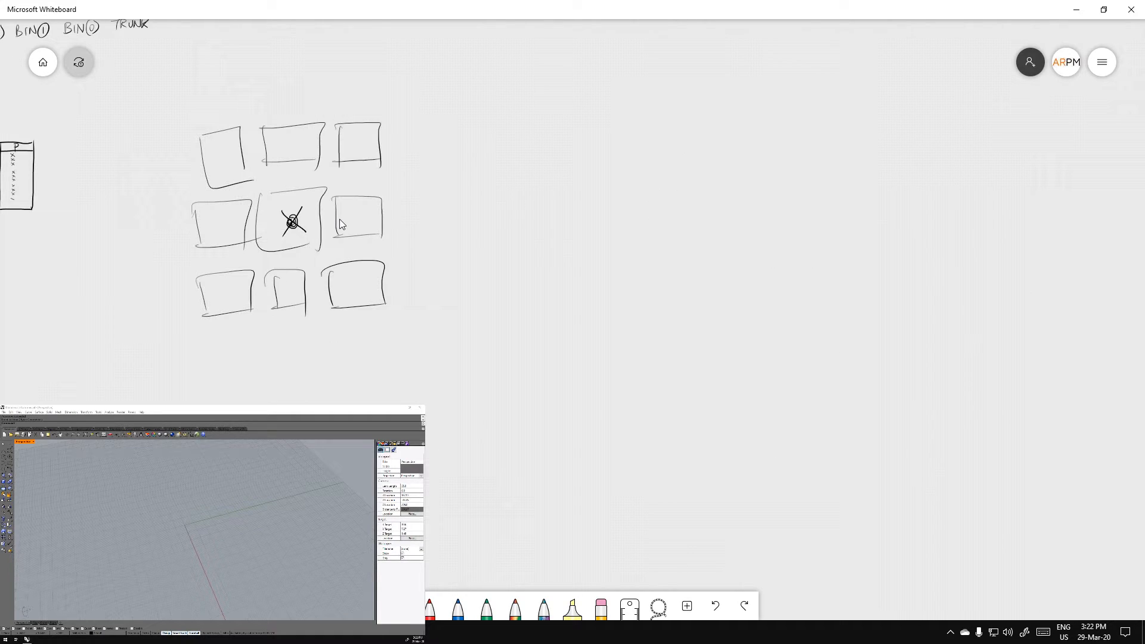
Draw a bent diagonal line from corner to corner inside each of the nine cells
drag(249, 201, 238, 231)
drag(239, 132, 211, 186)
drag(310, 136, 255, 163)
mouse_move(379, 127)
mouse_down()
mouse_move(371, 152)
mouse_move(340, 163)
mouse_up()
mouse_move(307, 235)
mouse_down()
mouse_move(266, 250)
mouse_move(241, 296)
mouse_move(200, 323)
mouse_up()
drag(302, 282, 272, 317)
mouse_move(376, 263)
mouse_down()
mouse_move(337, 310)
mouse_move(379, 260)
mouse_up()
mouse_move(265, 247)
mouse_down()
mouse_move(268, 214)
mouse_move(286, 203)
mouse_up()
mouse_move(202, 225)
mouse_down()
mouse_move(246, 200)
mouse_move(206, 145)
mouse_move(245, 127)
mouse_up()
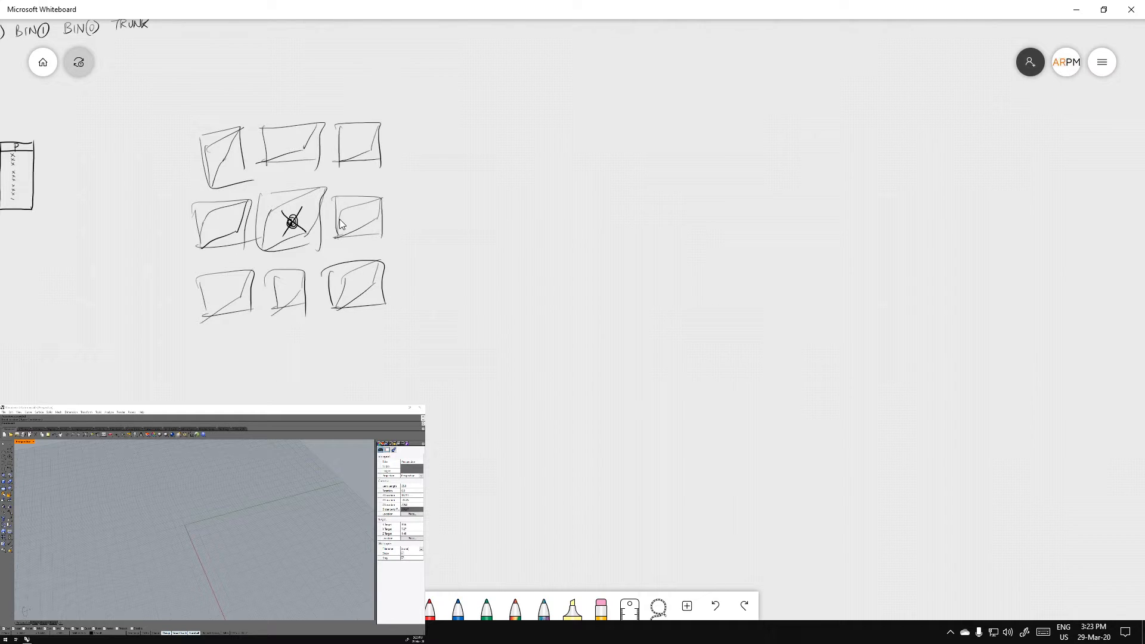
Sketch an enlarged cell beside the grid with several bent lines fanning out from its lower-left corner towards the upper-right corner
mouse_move(477, 175)
mouse_down()
mouse_move(596, 170)
mouse_move(582, 285)
mouse_up()
mouse_move(456, 284)
mouse_down()
mouse_move(519, 222)
mouse_move(564, 202)
mouse_move(456, 284)
mouse_move(503, 196)
mouse_up()
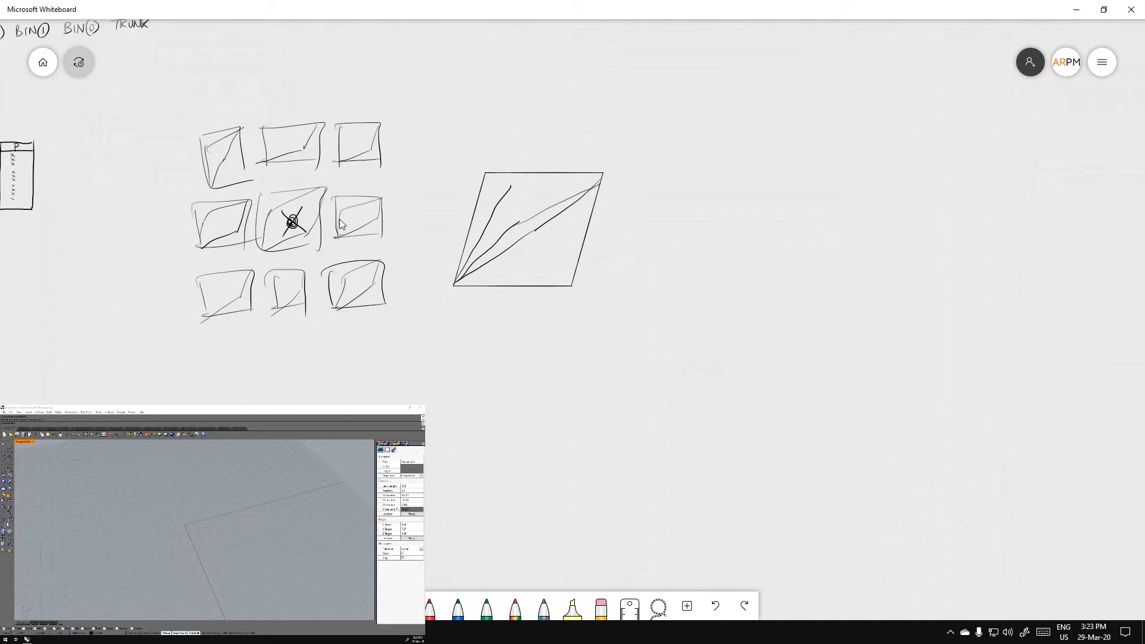
drag(597, 179, 569, 248)
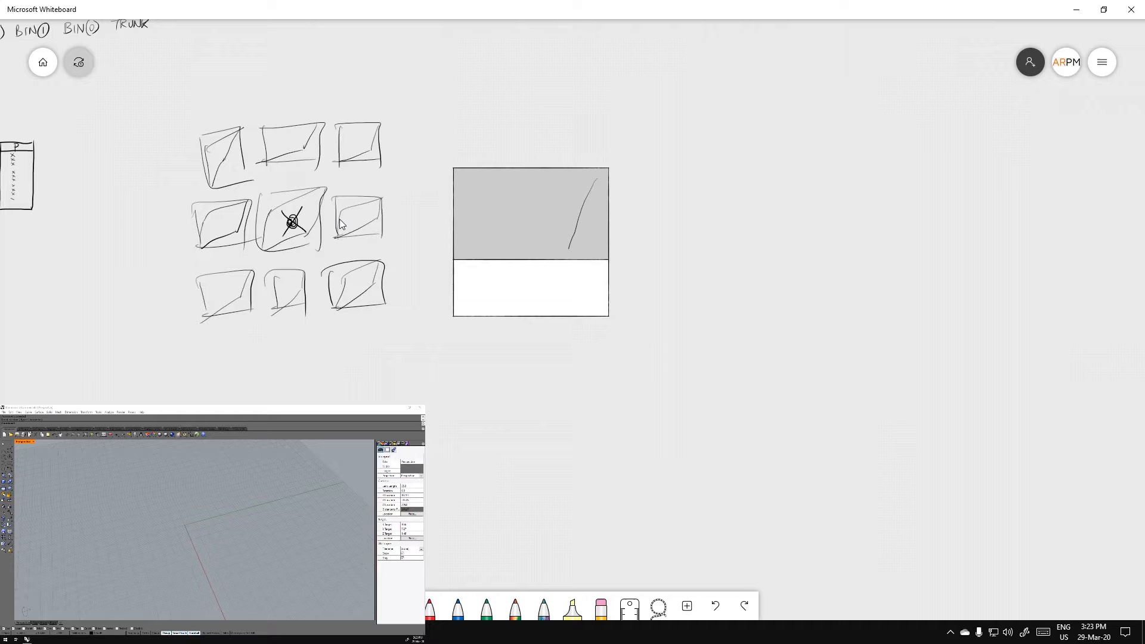
key(ctrl+z)
drag(600, 180, 510, 188)
key(ctrl+z)
drag(455, 283, 557, 253)
key(ctrl+z)
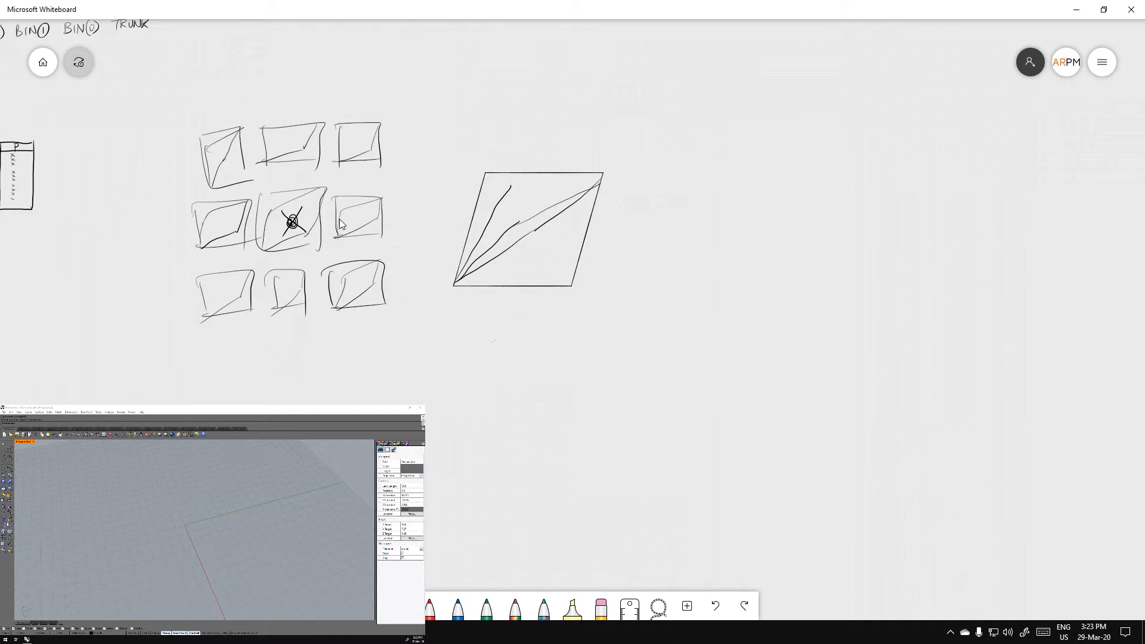
Sketch a second enlarged square cell below the parallelogram, with bent diagonals joining two opposite corners, and undo the stray last strokes
mouse_move(445, 360)
mouse_down()
mouse_move(451, 479)
mouse_move(570, 356)
mouse_move(589, 493)
mouse_up()
drag(448, 484, 553, 484)
mouse_move(499, 420)
mouse_down()
mouse_move(574, 362)
mouse_move(544, 426)
mouse_move(442, 488)
mouse_move(477, 391)
mouse_move(574, 362)
mouse_move(569, 446)
mouse_move(458, 482)
mouse_up()
key(ctrl+z)
key(ctrl+z)
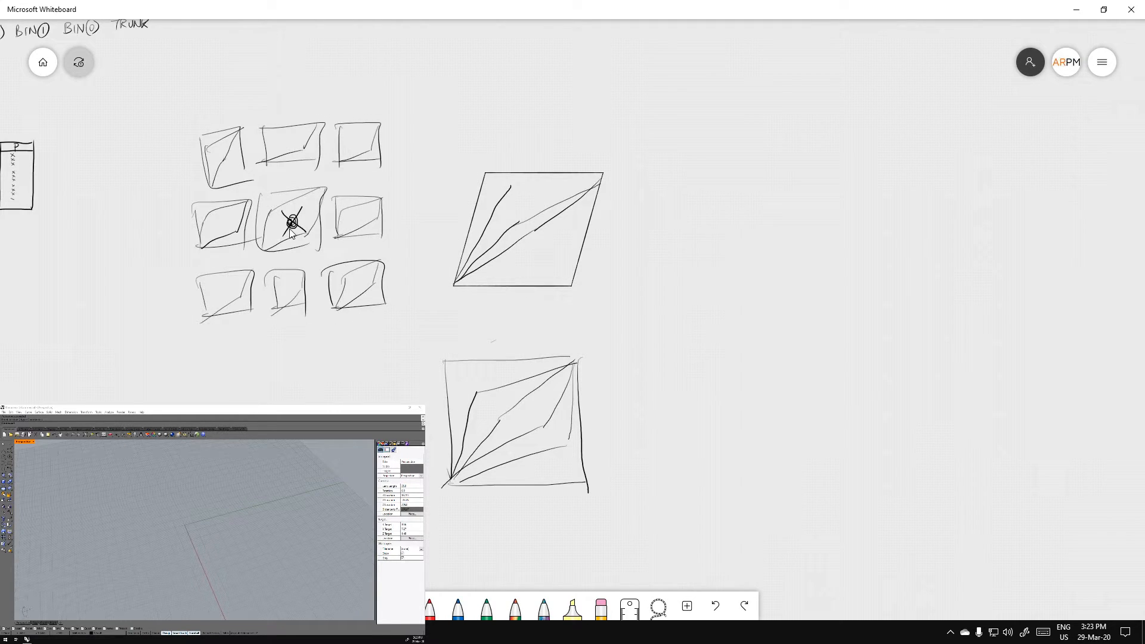
drag(334, 361, 418, 393)
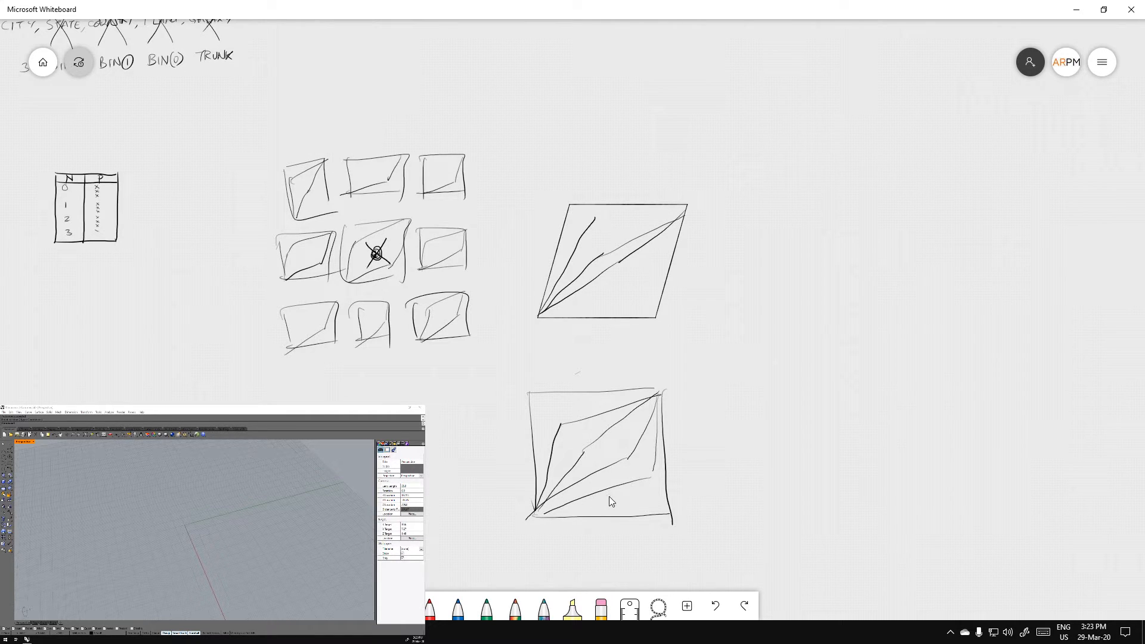
drag(659, 468, 675, 416)
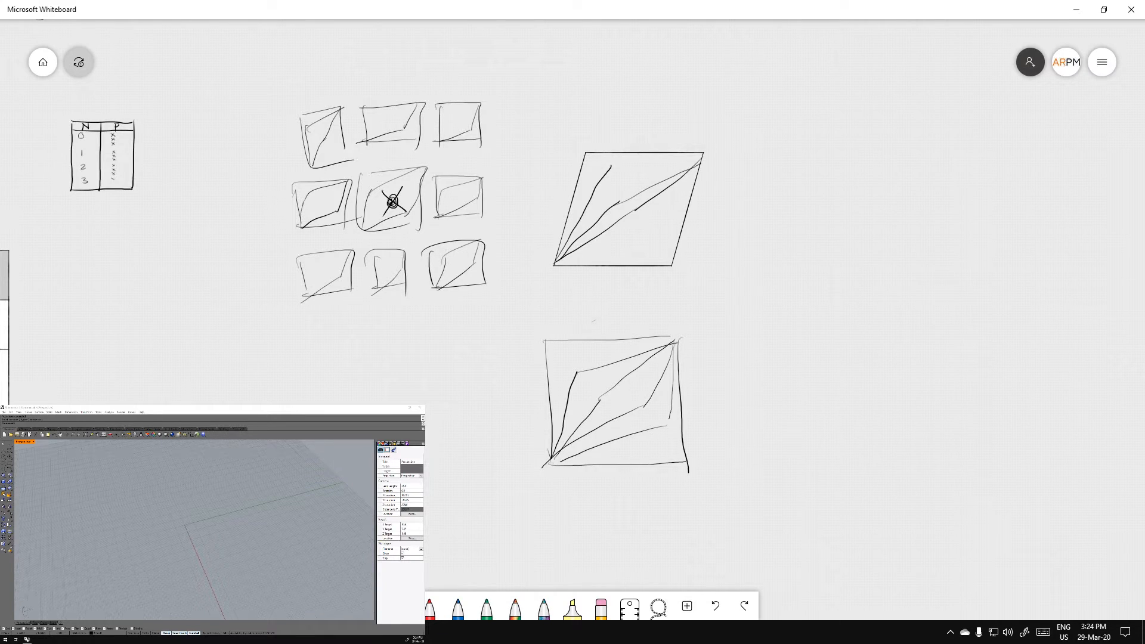
Switch back to Grasshopper and change the Rhino viewport from Perspective to a maximized Top view
key(alt+Tab)
scroll(435, 500, down, 2)
right_drag(315, 270, 400, 270)
scroll(400, 268, up, 2)
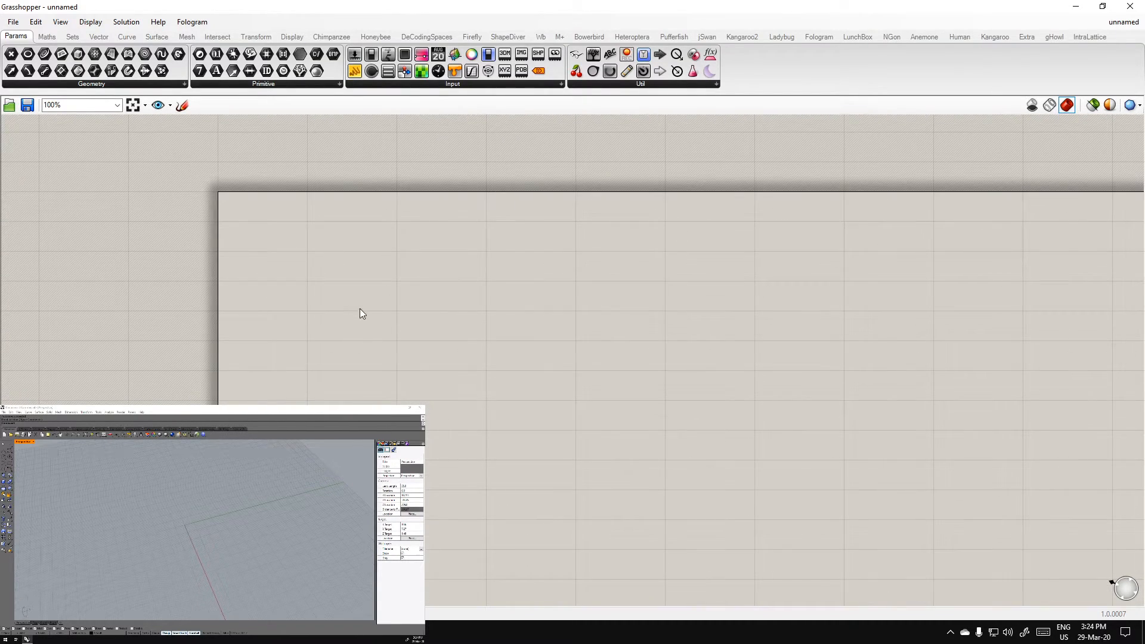
right_drag(359, 309, 372, 325)
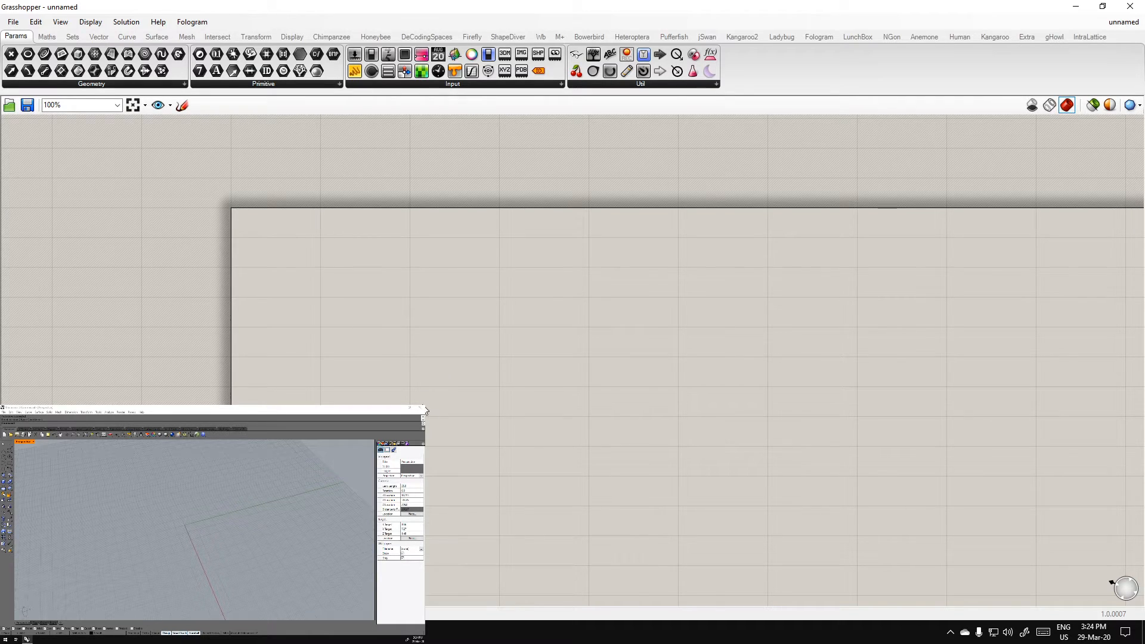
right_drag(404, 383, 449, 349)
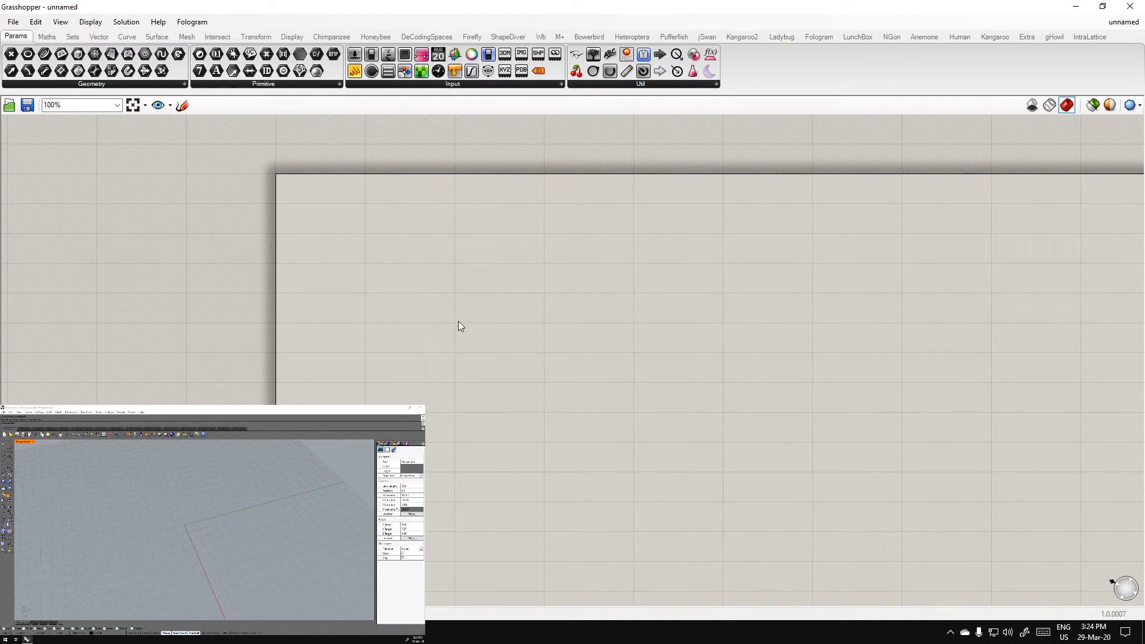
scroll(192, 516, down, 4)
right_drag(192, 517, 165, 524)
double_click(24, 442)
double_click(20, 442)
scroll(172, 521, down, 10)
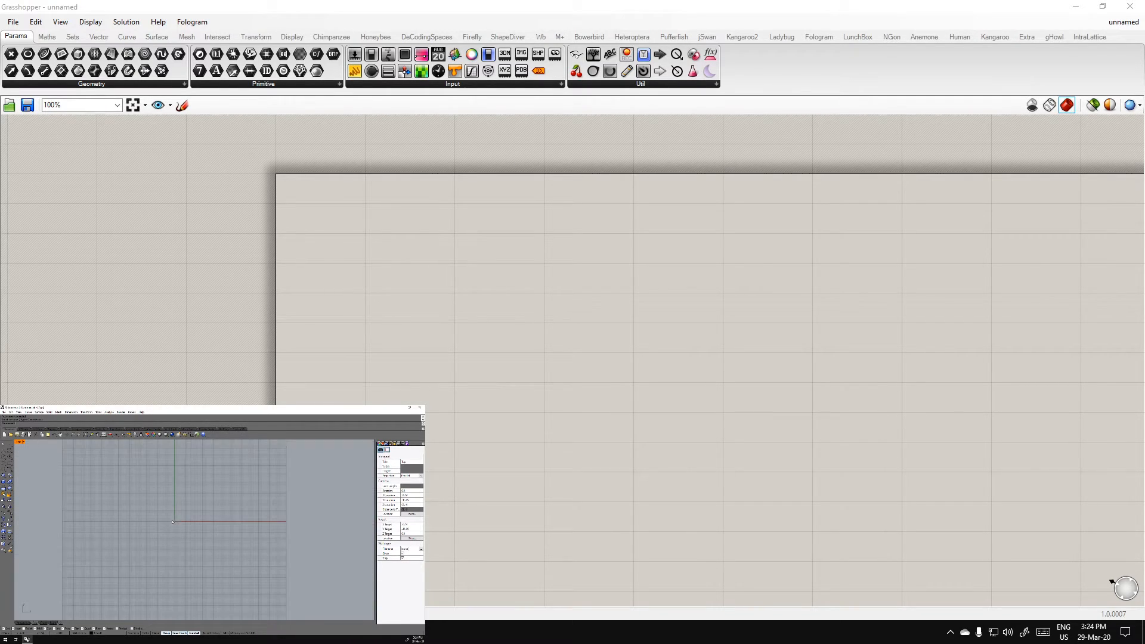
scroll(173, 513, down, 3)
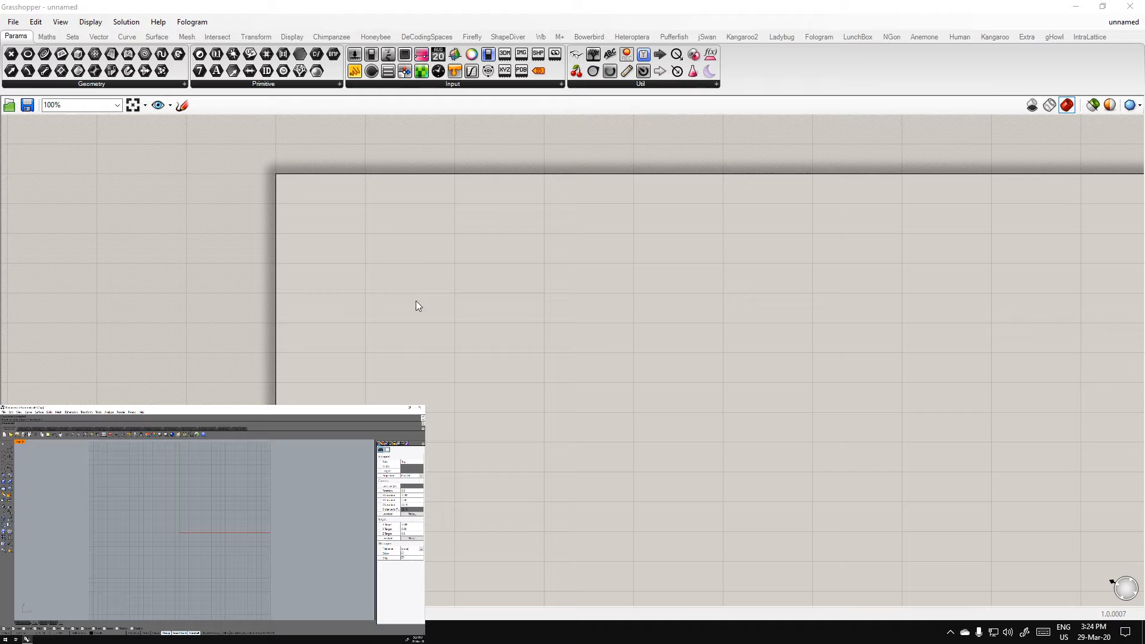
double_click(405, 271)
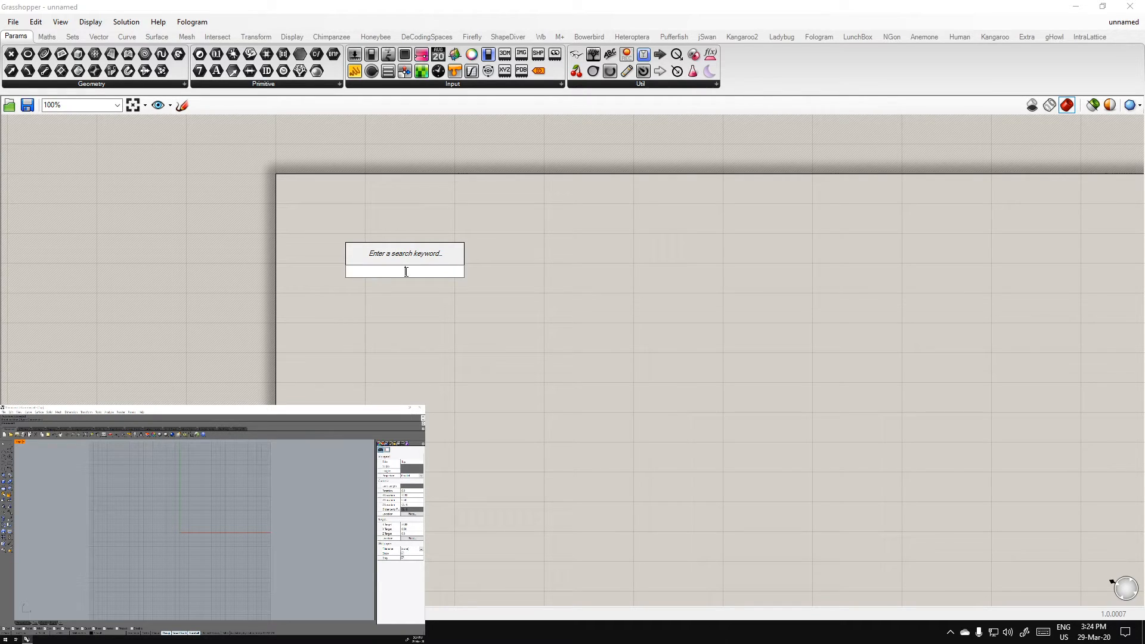
text(rect)
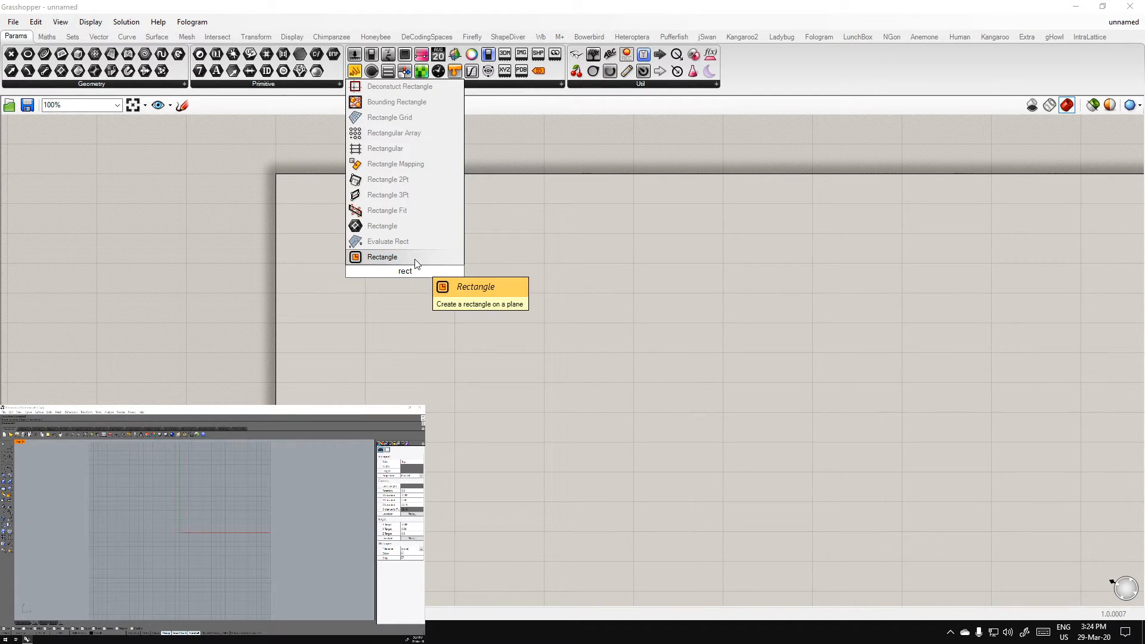
click(443, 347)
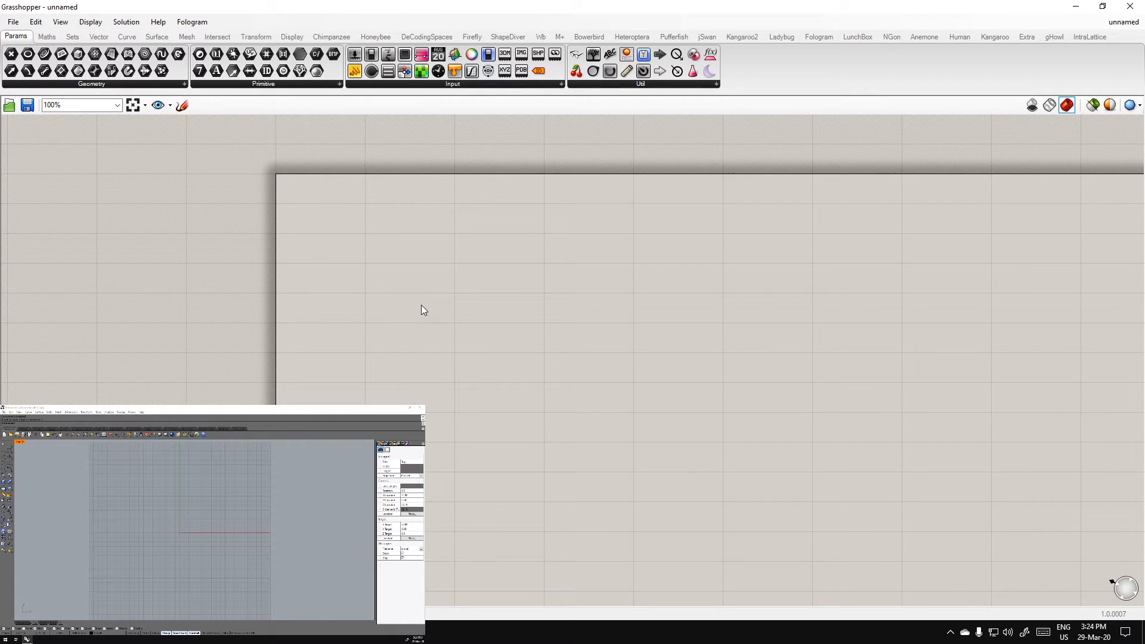
Search for "rect" and place a Rectangle component that creates a rectangle on a plane
double_click(421, 309)
text(rect)
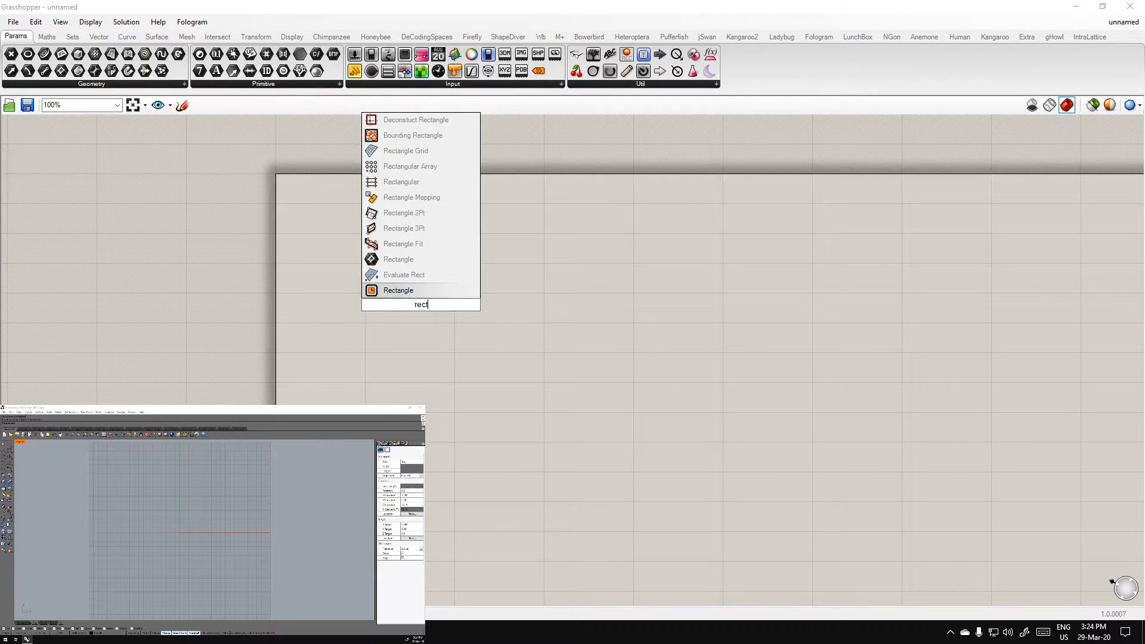
click(411, 290)
click(446, 371)
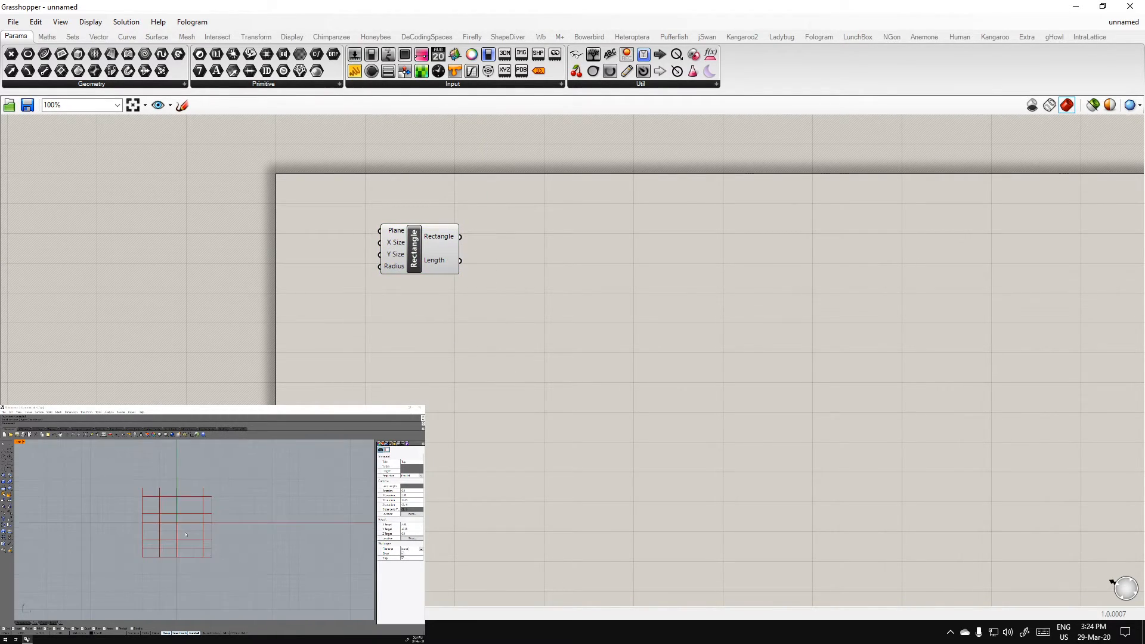
Check the Rectangle component's X Size domain and set its Y Size domain to -1 To 1
click(402, 260)
right_drag(402, 260, 457, 264)
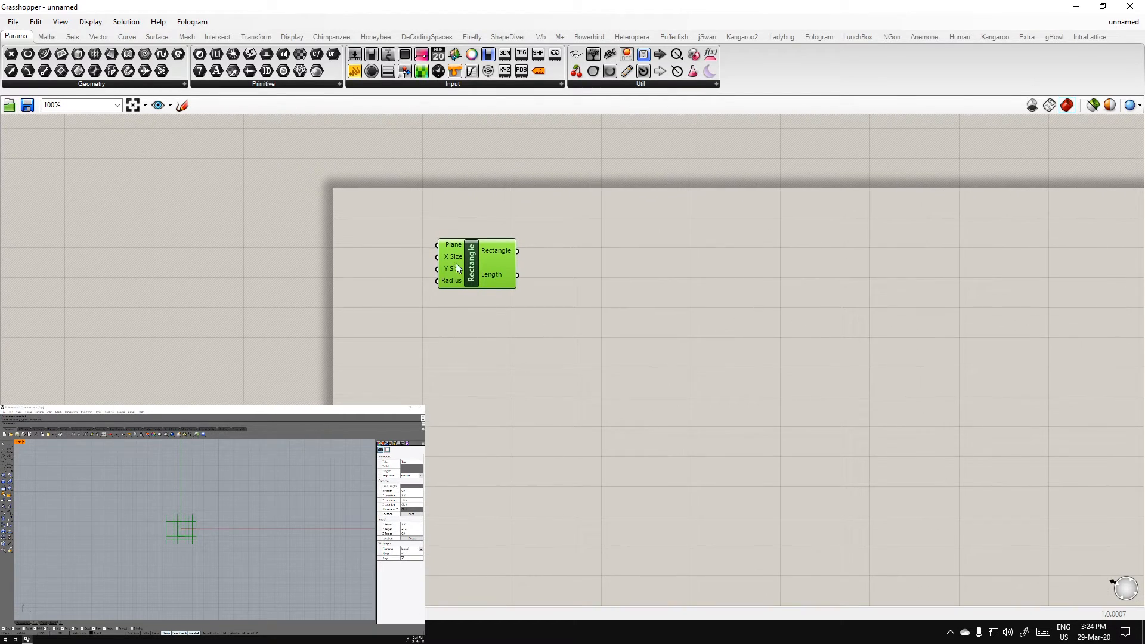
right_click(456, 261)
mouse_move(502, 365)
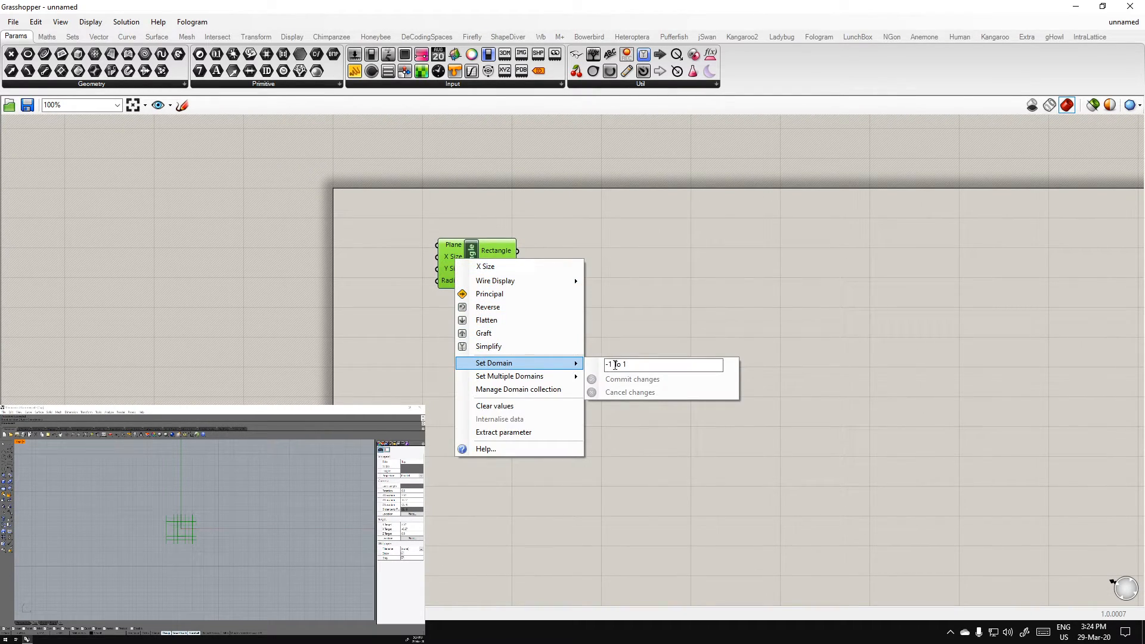
click(273, 302)
right_click(454, 270)
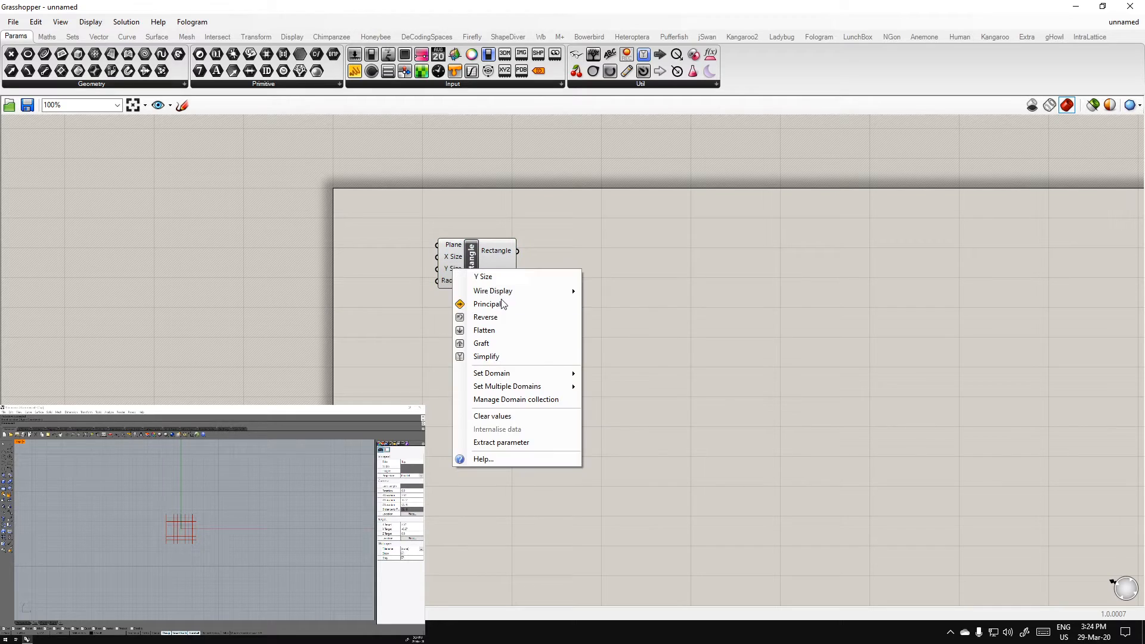
mouse_move(539, 375)
click(610, 374)
key(BackSpace)
text(1 To 1)
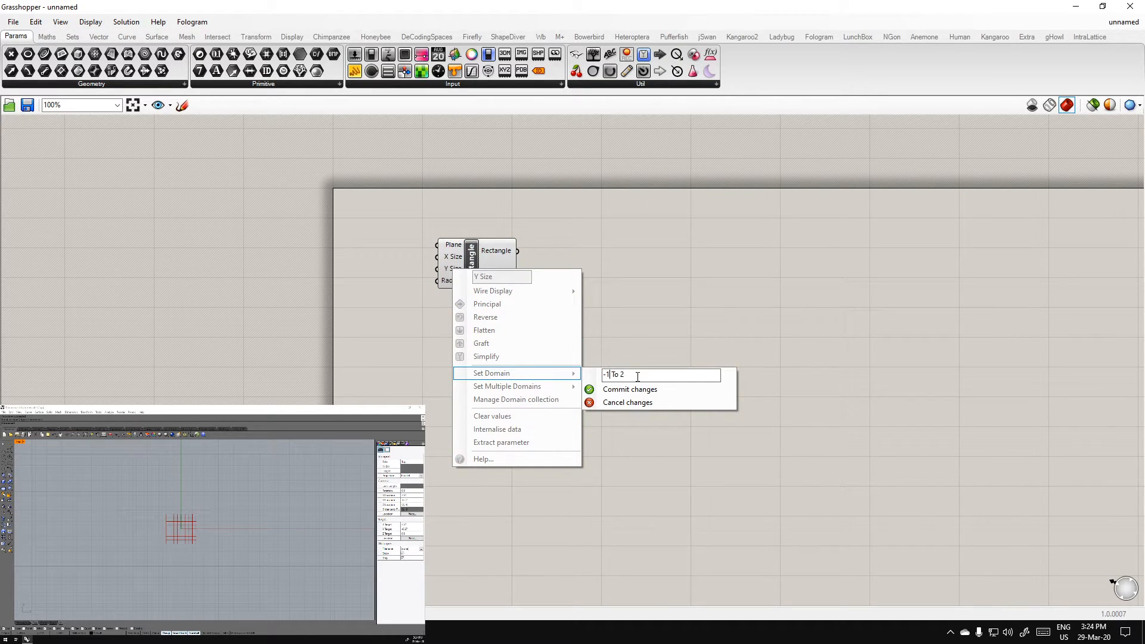
click(630, 389)
click(477, 259)
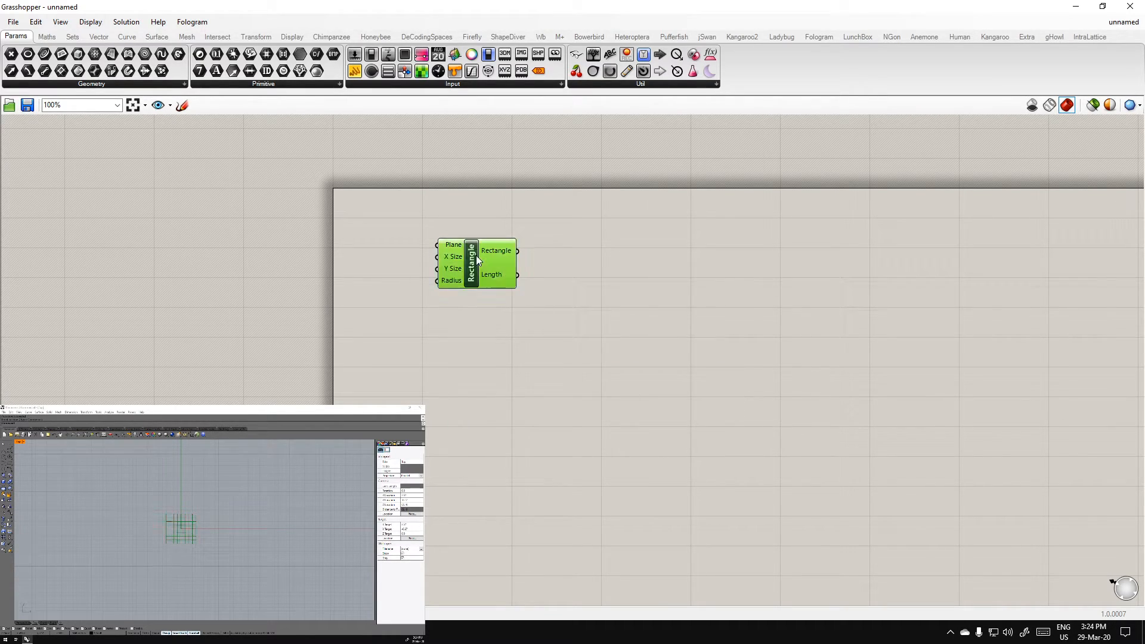
Search for "rect", place a Rectangle parameter beside the component and feed it from the component's Rectangle output
double_click(629, 293)
text(rect)
click(614, 251)
drag(518, 252, 576, 246)
Turn off the Rectangle component's preview and zoom the Rhino viewport to the connected Rectangle parameter
click(471, 262)
middle_click(474, 262)
middle_click(577, 248)
click(621, 287)
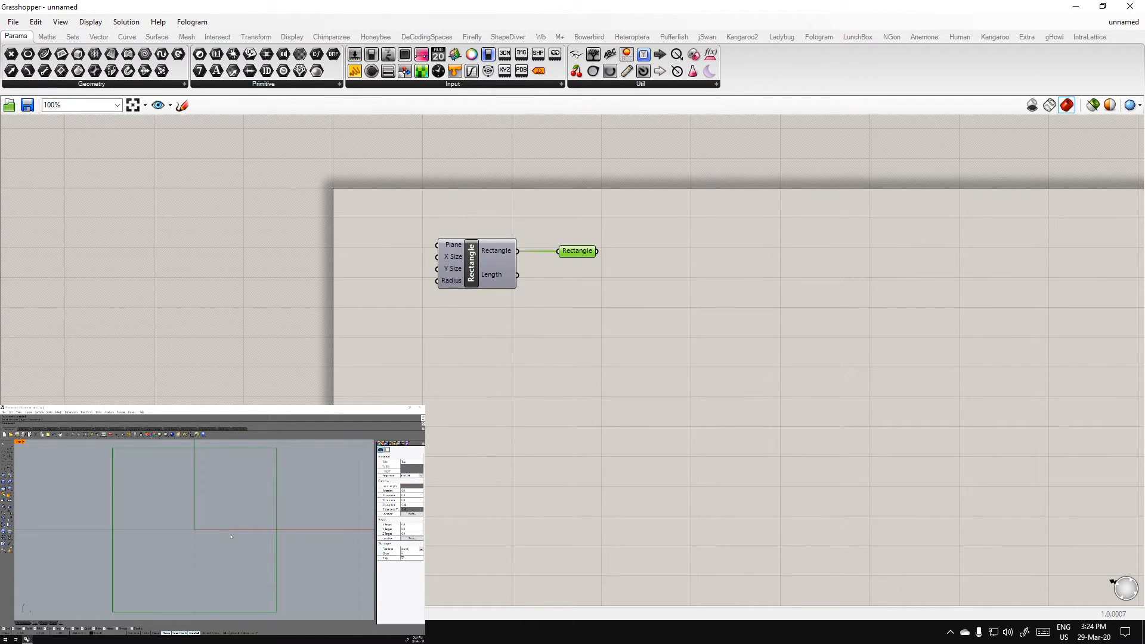
click(545, 255)
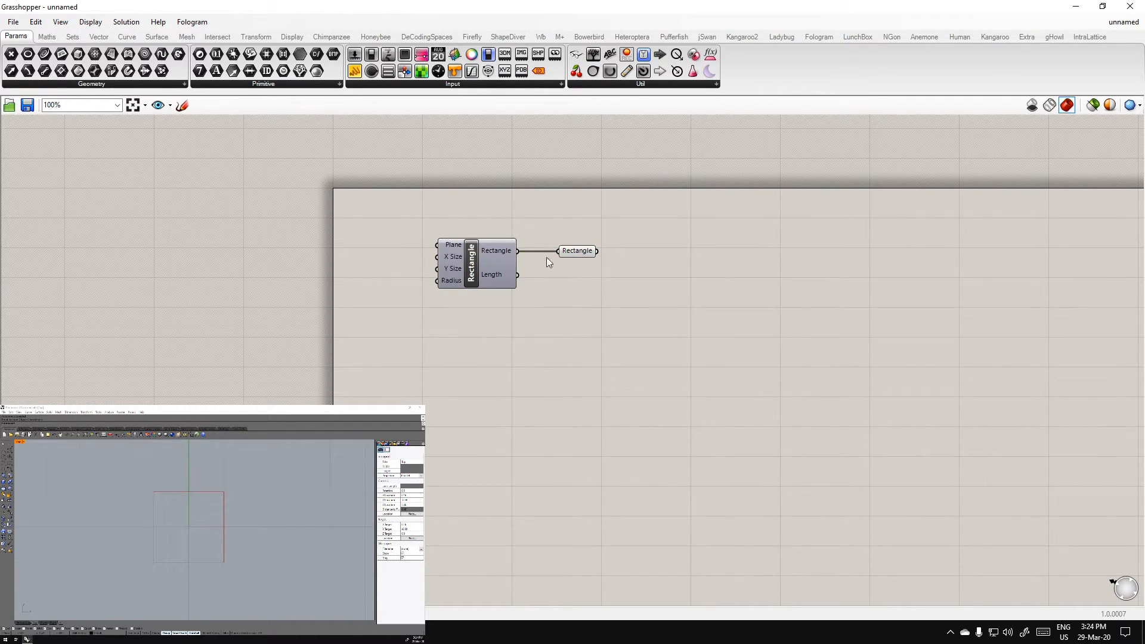
click(474, 263)
middle_click(473, 263)
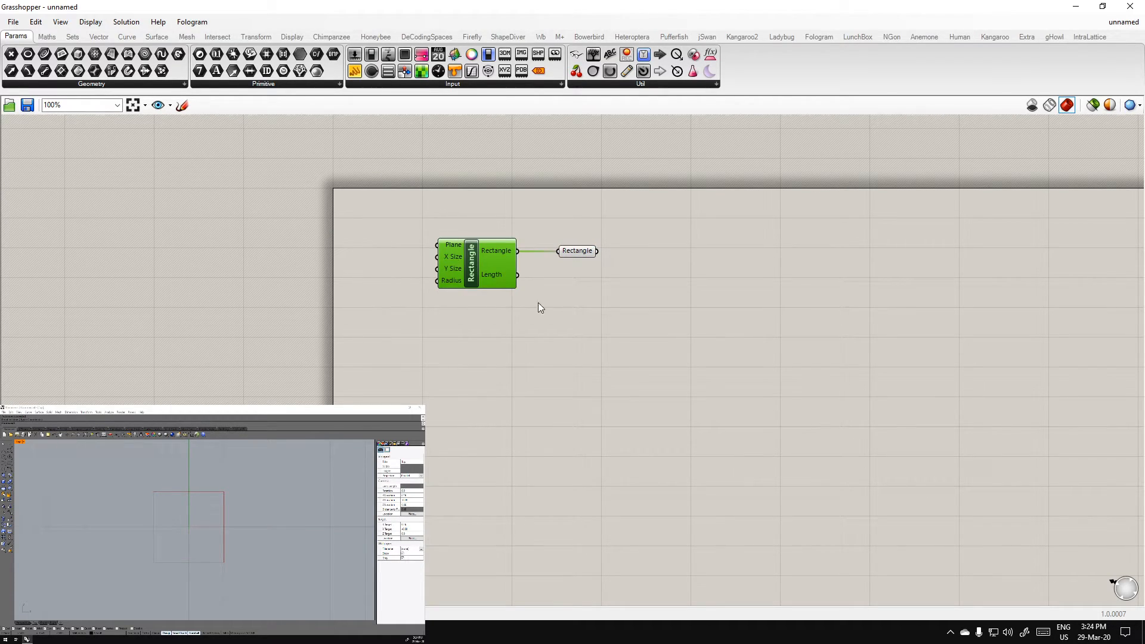
click(516, 300)
click(573, 256)
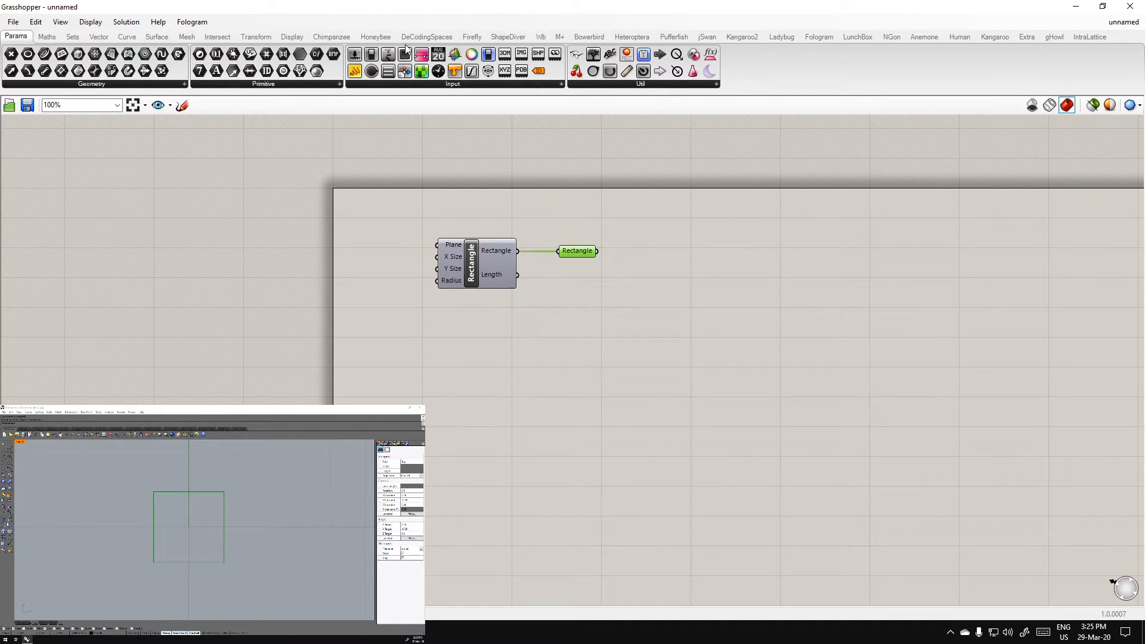
Look through the component sets of the installed Grasshopper plug-ins and show the Pufferfish components
click(332, 37)
scroll(549, 35, down, 13)
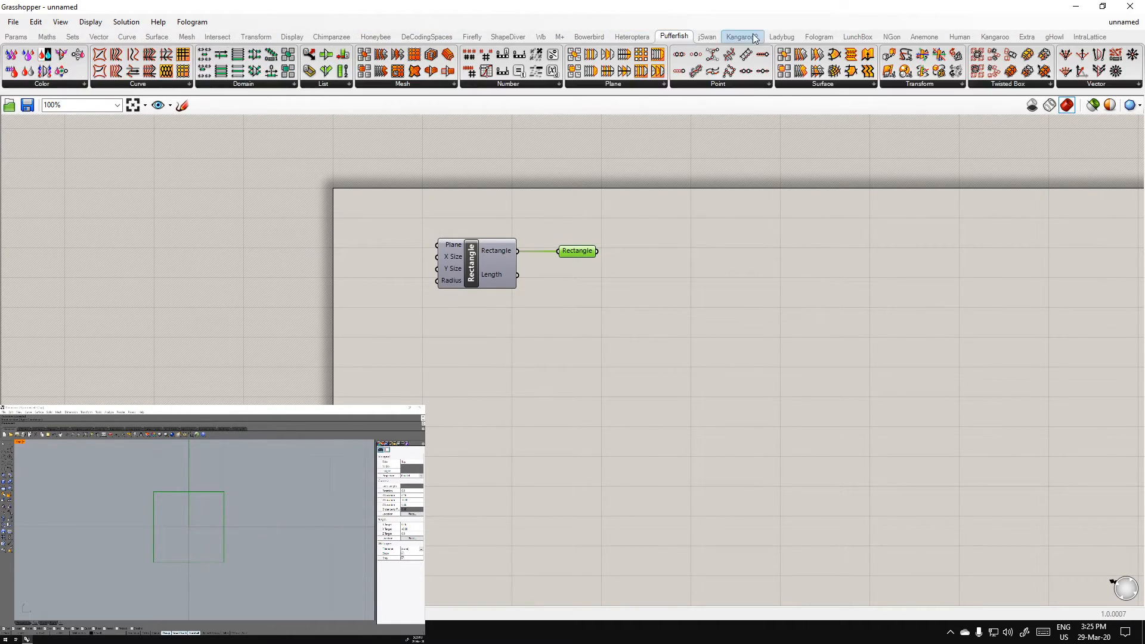
scroll(894, 38, down, 8)
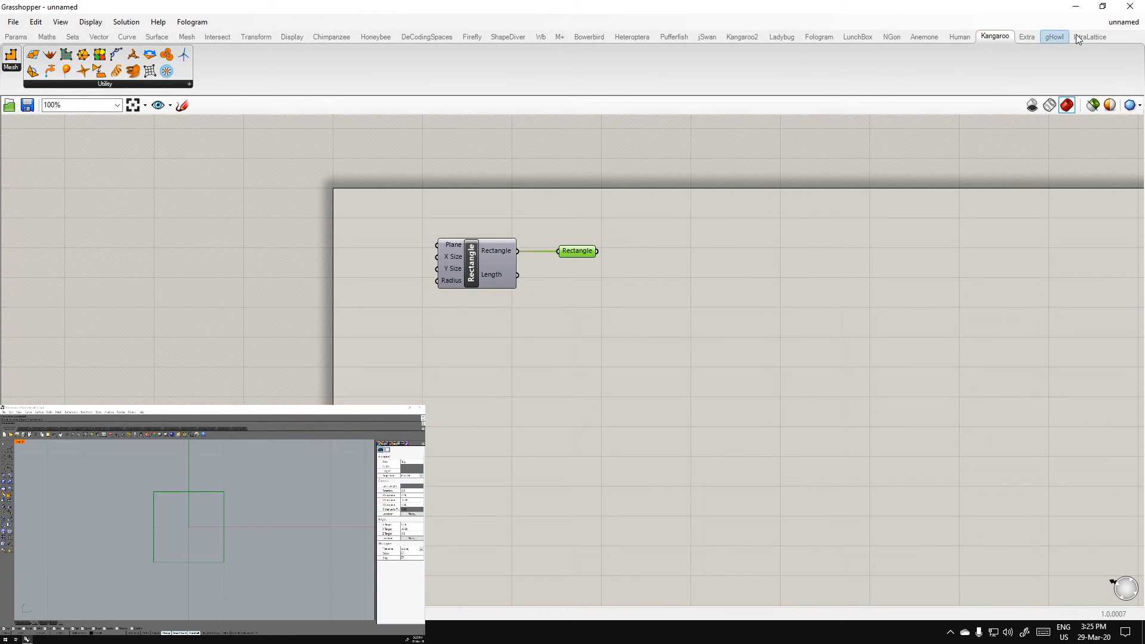
click(670, 40)
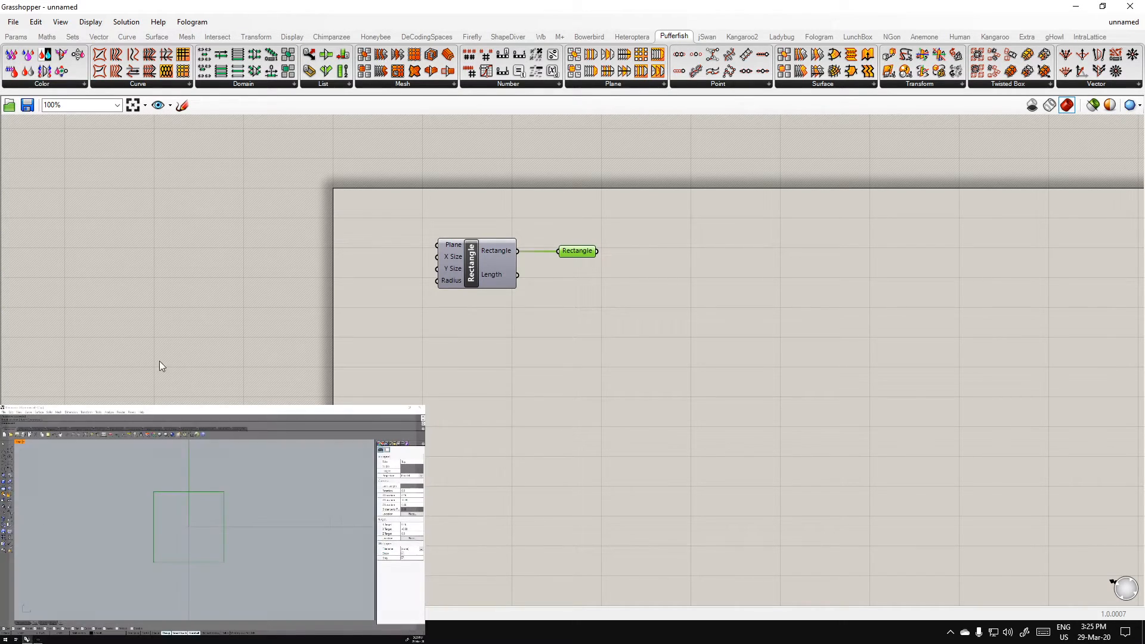
Switch to the browser, show the food4Rhino site and look through its sponsored, Rhino and Grasshopper apps
key(alt+Tab)
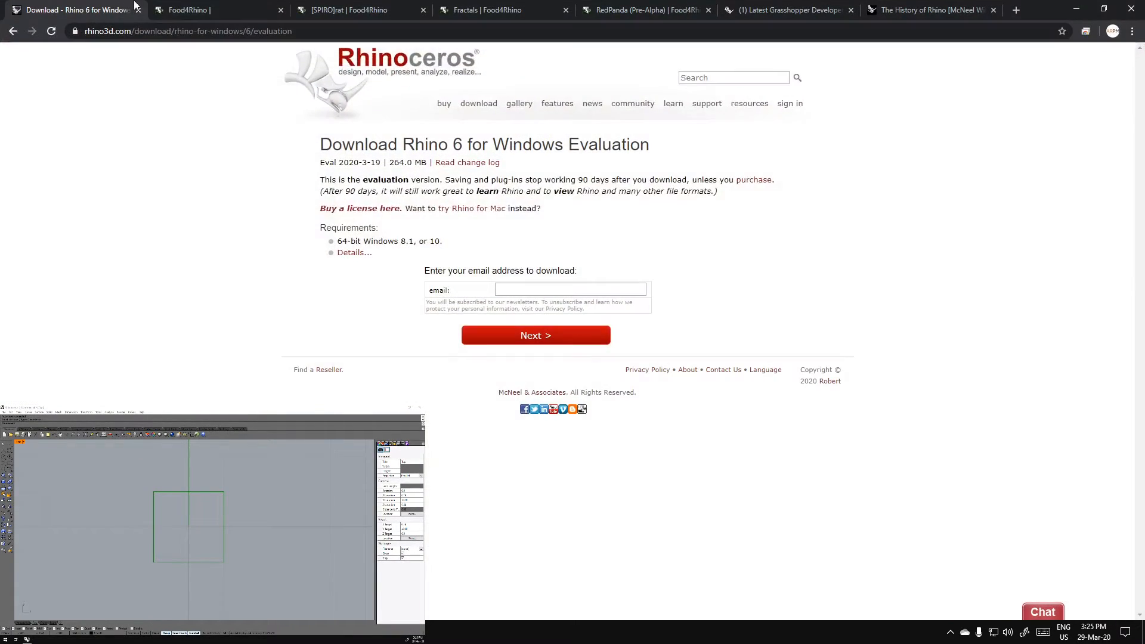
click(202, 8)
scroll(155, 273, down, 3)
scroll(154, 277, up, 3)
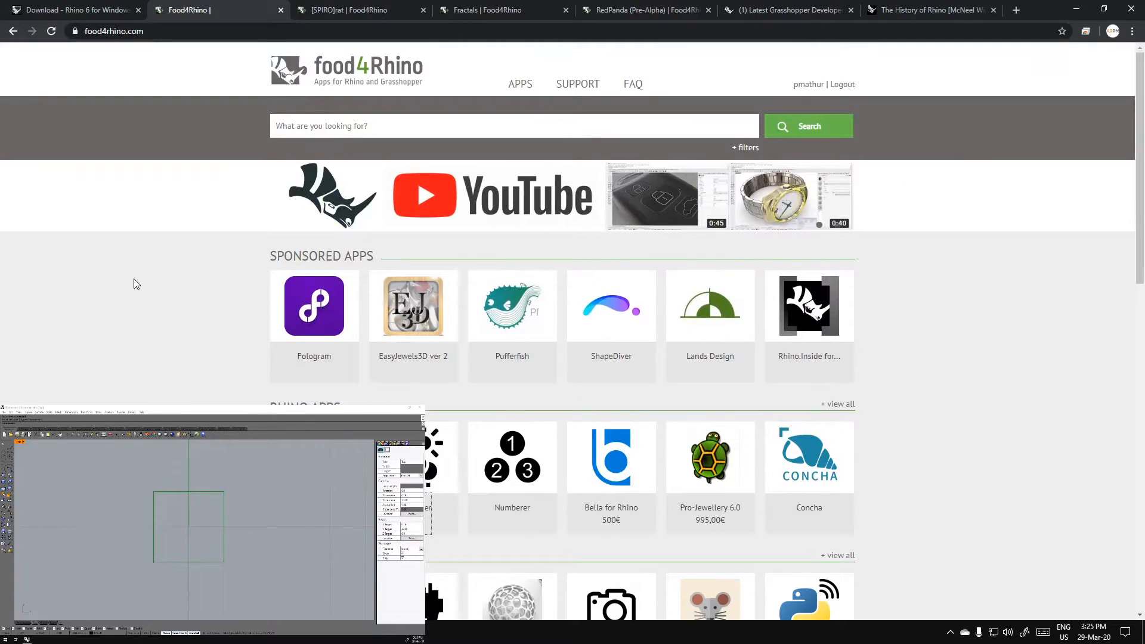
scroll(185, 249, down, 1)
scroll(184, 251, down, 2)
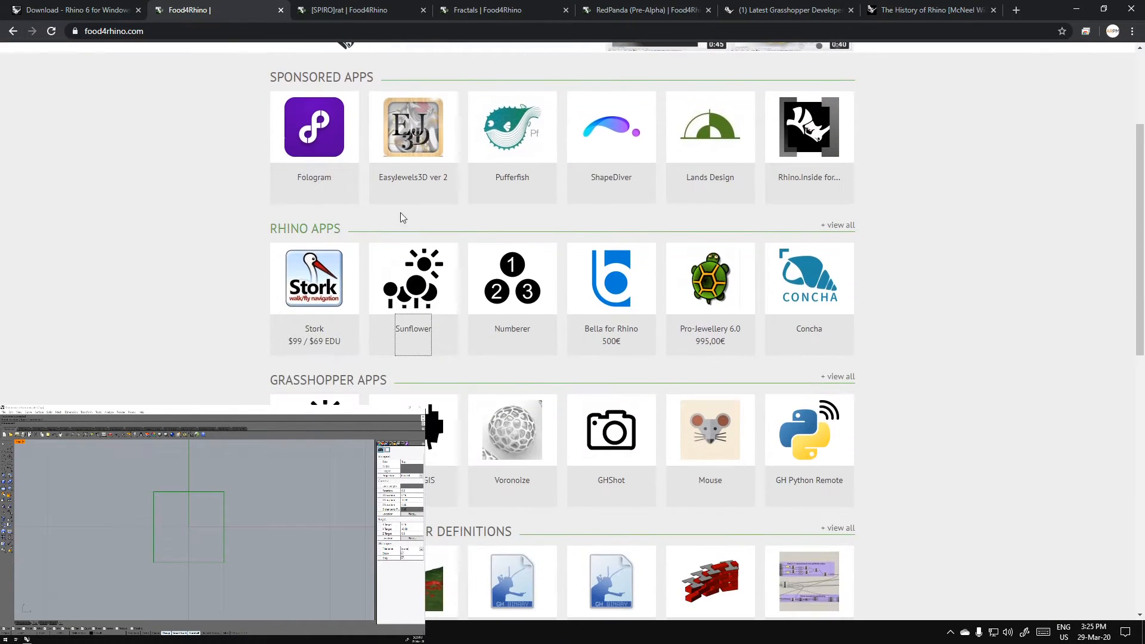
scroll(520, 321, down, 3)
scroll(871, 395, down, 1)
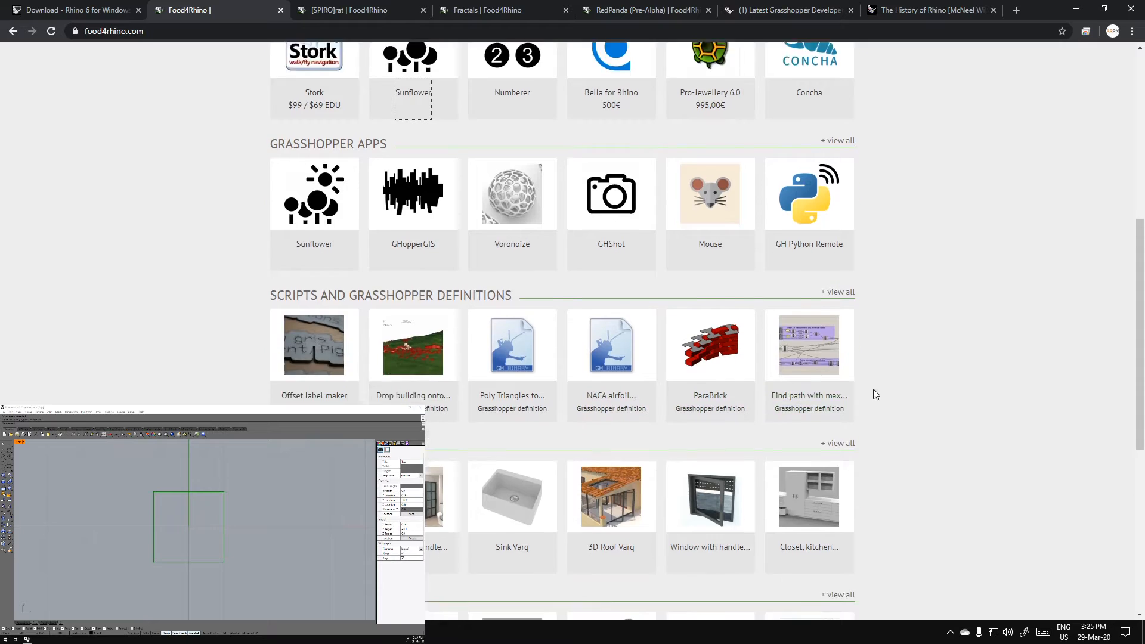
scroll(869, 370, up, 6)
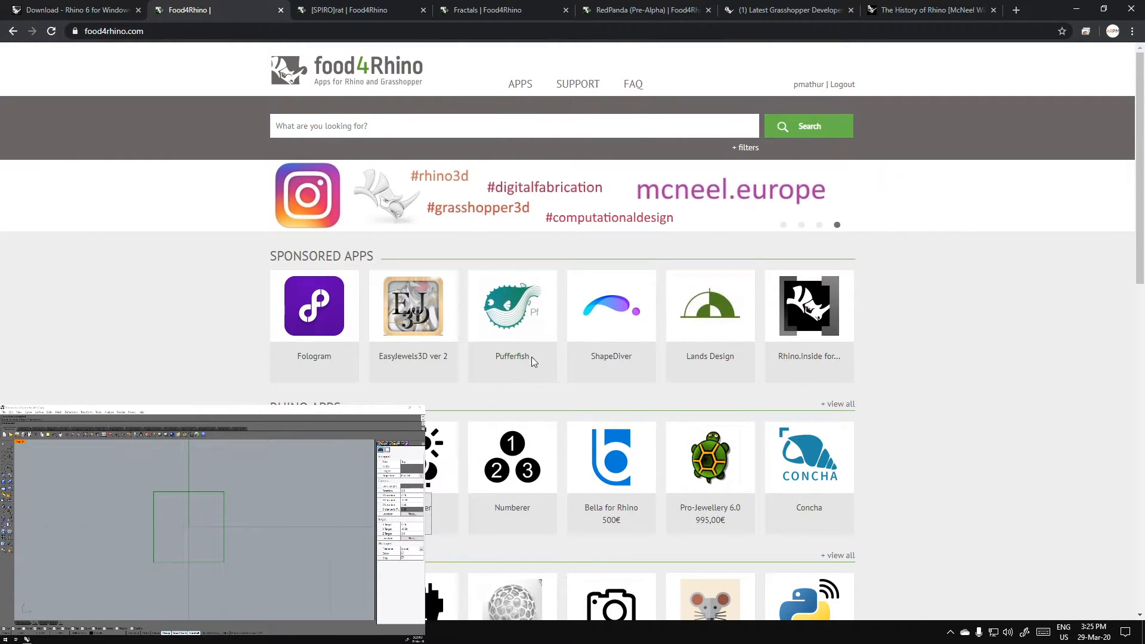
Open the Pufferfish plug-in page on food4Rhino and review its description, component overview and downloadable versions
click(510, 357)
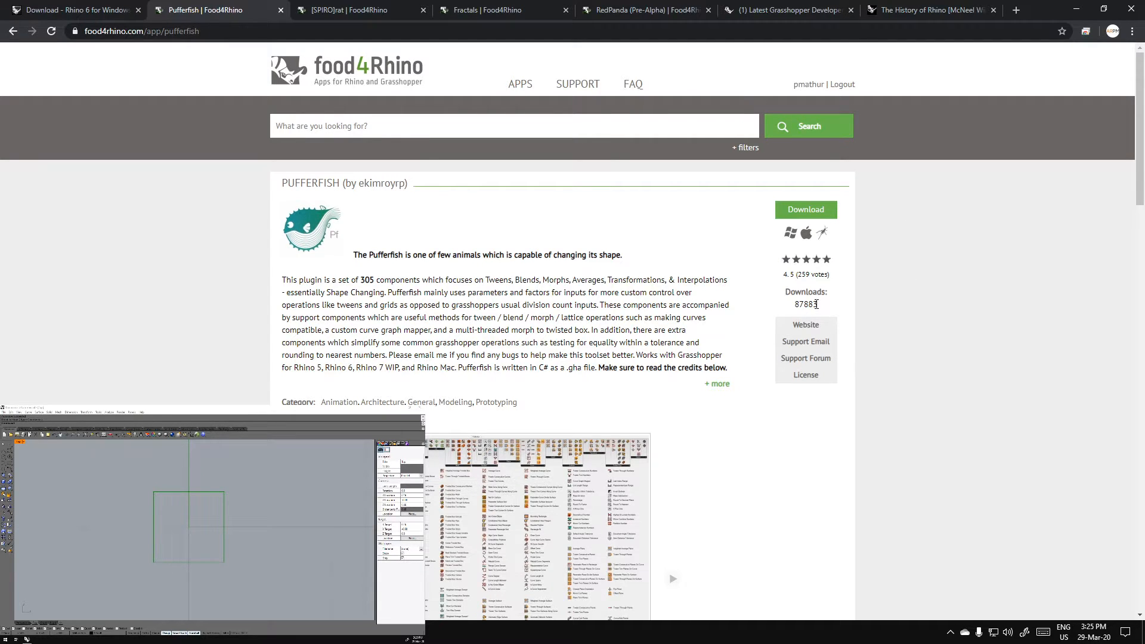
scroll(205, 264, down, 10)
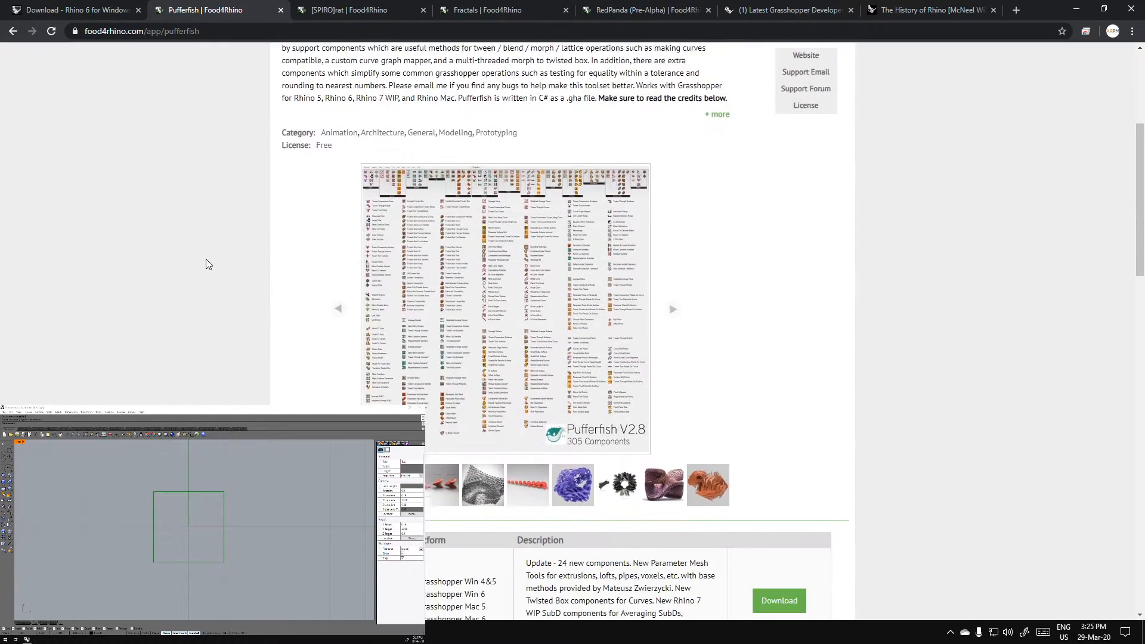
scroll(206, 262, down, 5)
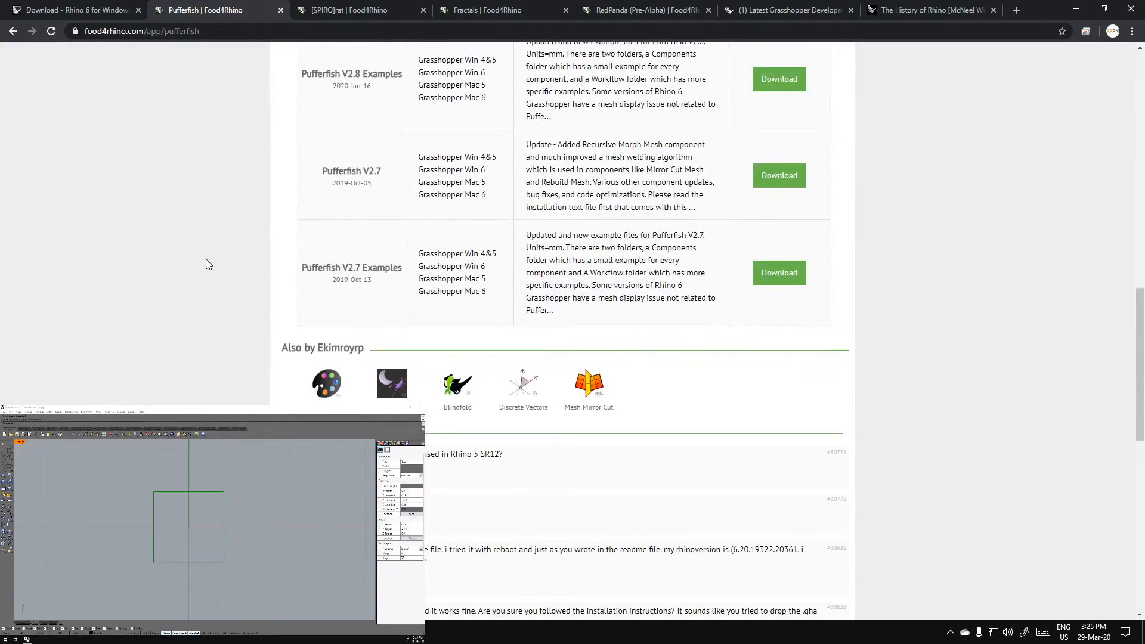
scroll(206, 263, up, 3)
scroll(205, 264, up, 10)
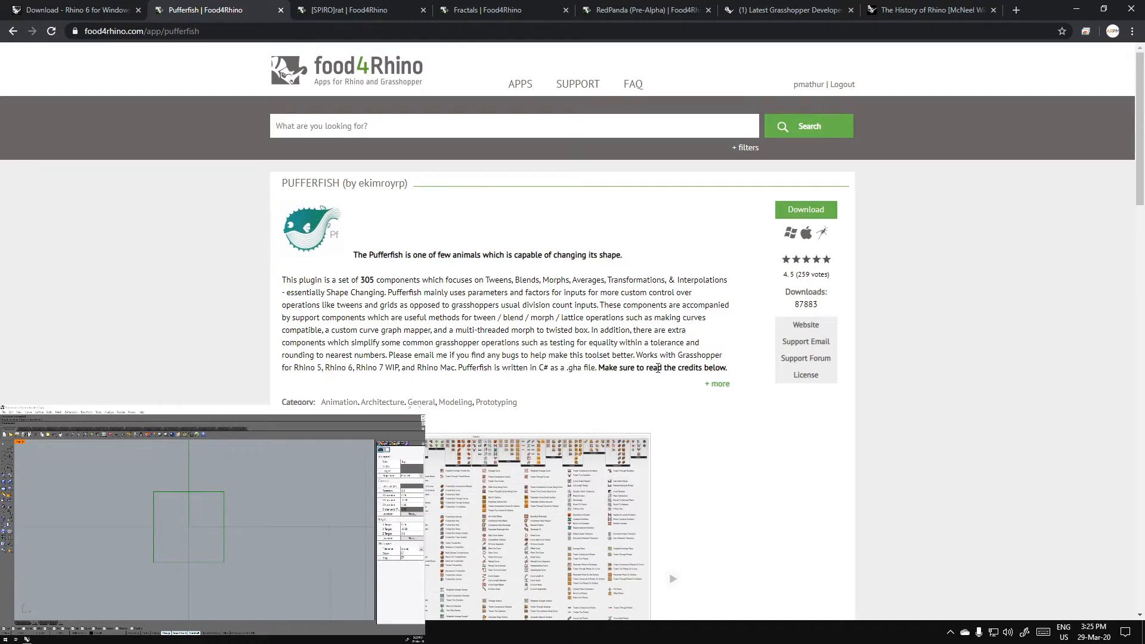
Read the Pufferfish plugin page on food4Rhino, including its description, credits, release notes and component overview image
click(712, 383)
scroll(341, 330, down, 7)
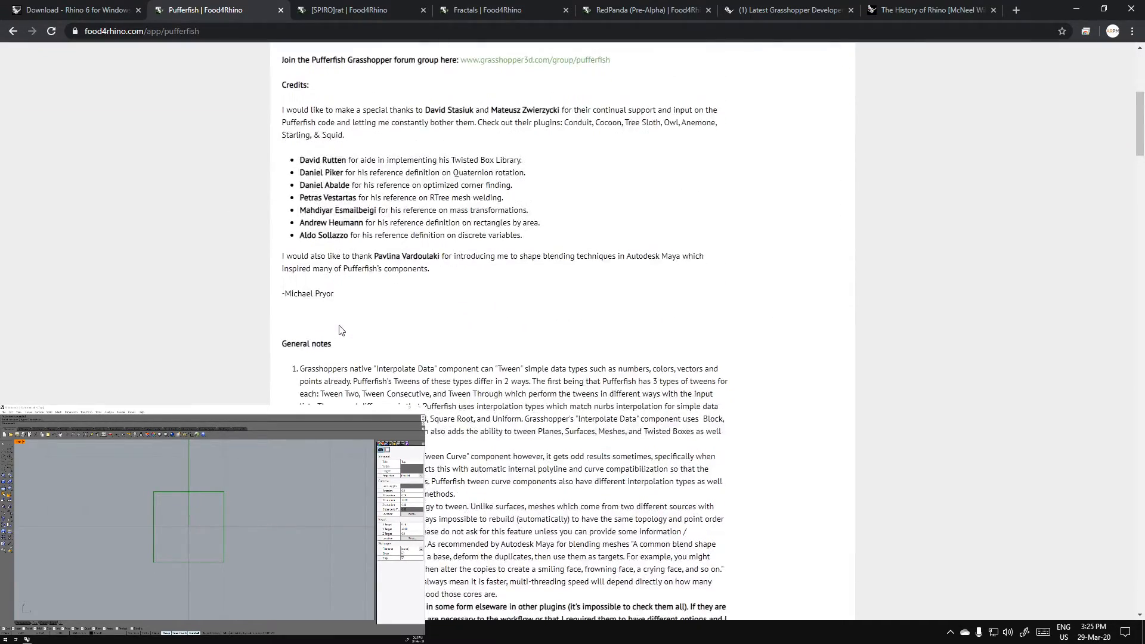
scroll(341, 330, down, 20)
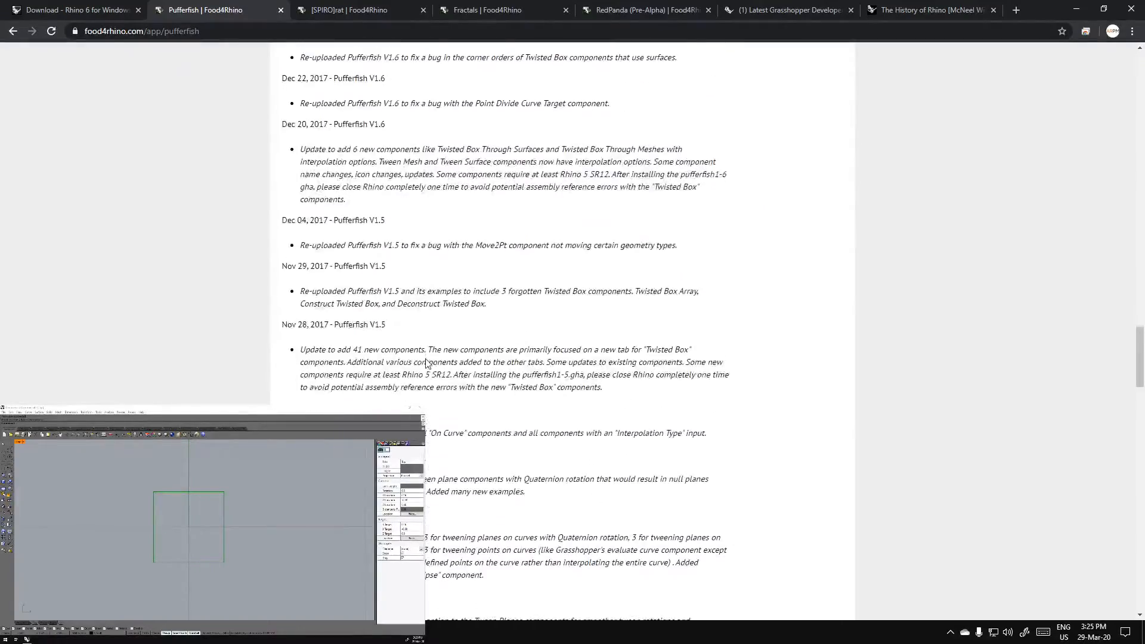
scroll(426, 362, down, 20)
scroll(596, 322, up, 3)
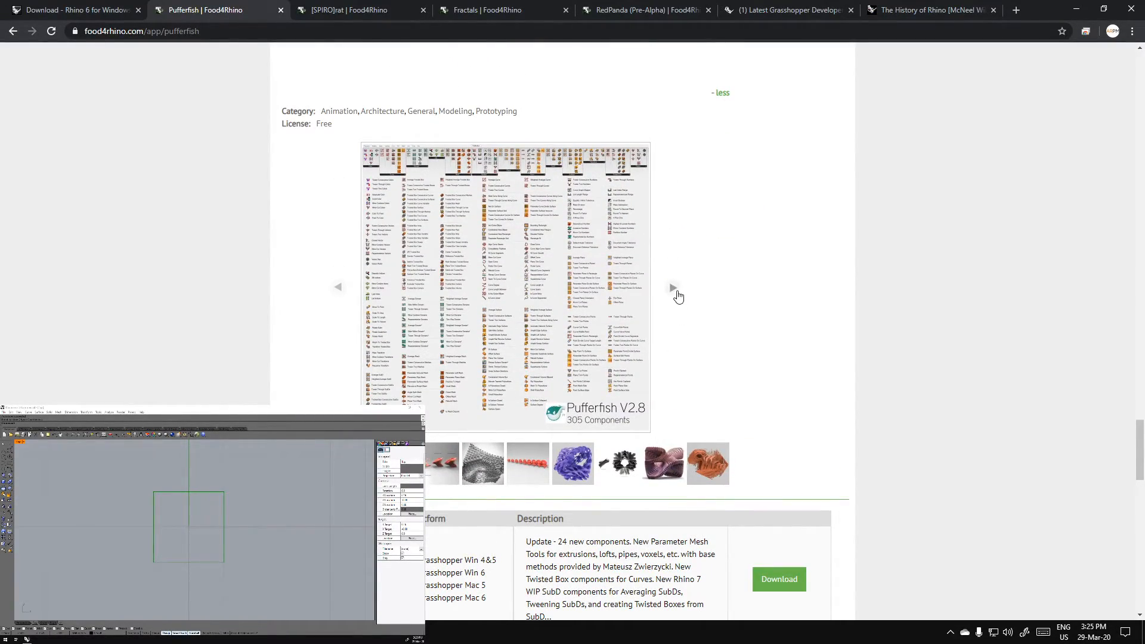
click(525, 302)
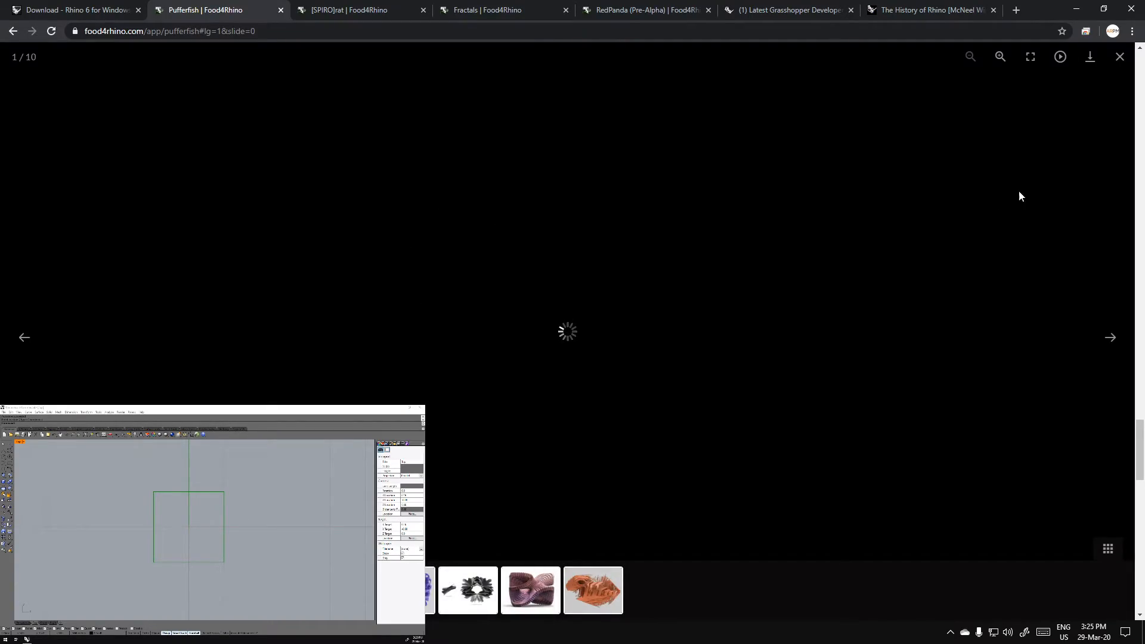
click(1120, 58)
scroll(907, 322, up, 10)
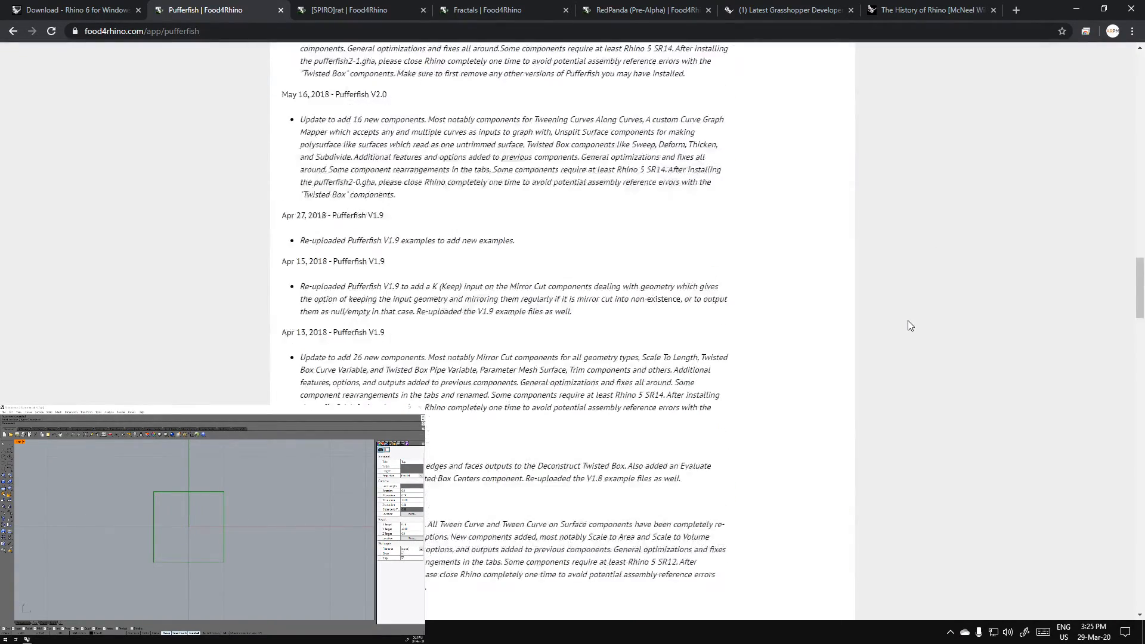
scroll(907, 324, up, 10)
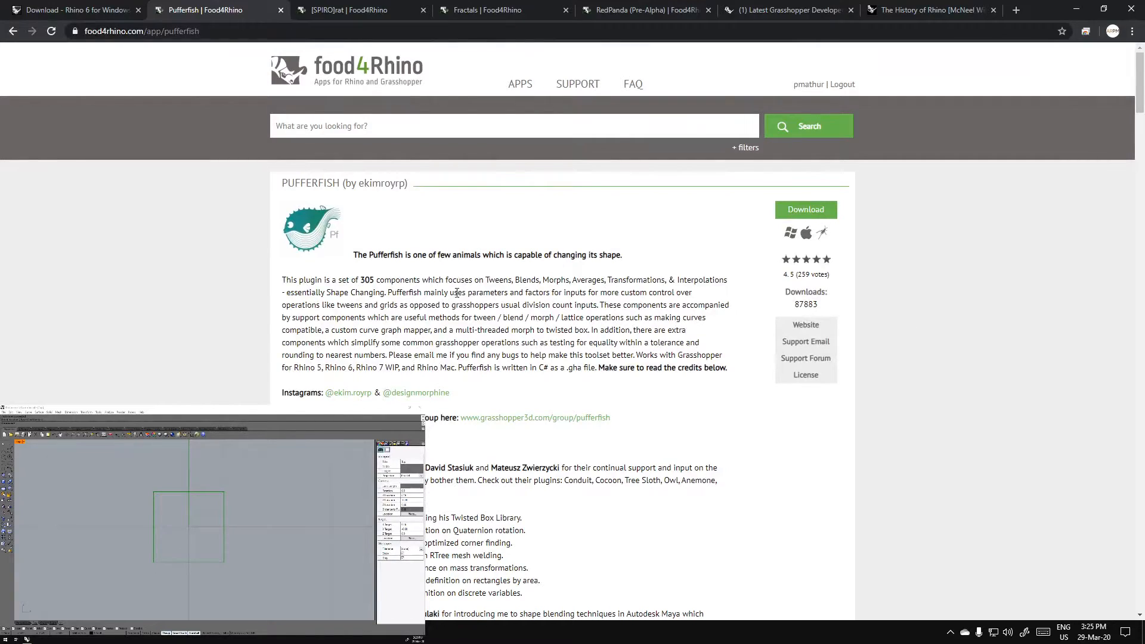
drag(362, 279, 382, 279)
click(521, 387)
Look over the food4Rhino pages for [SPIRO]rat, Fractals and RedPanda, the Grasshopper Developer forum and the Rhino history page
click(310, 9)
scroll(550, 252, down, 9)
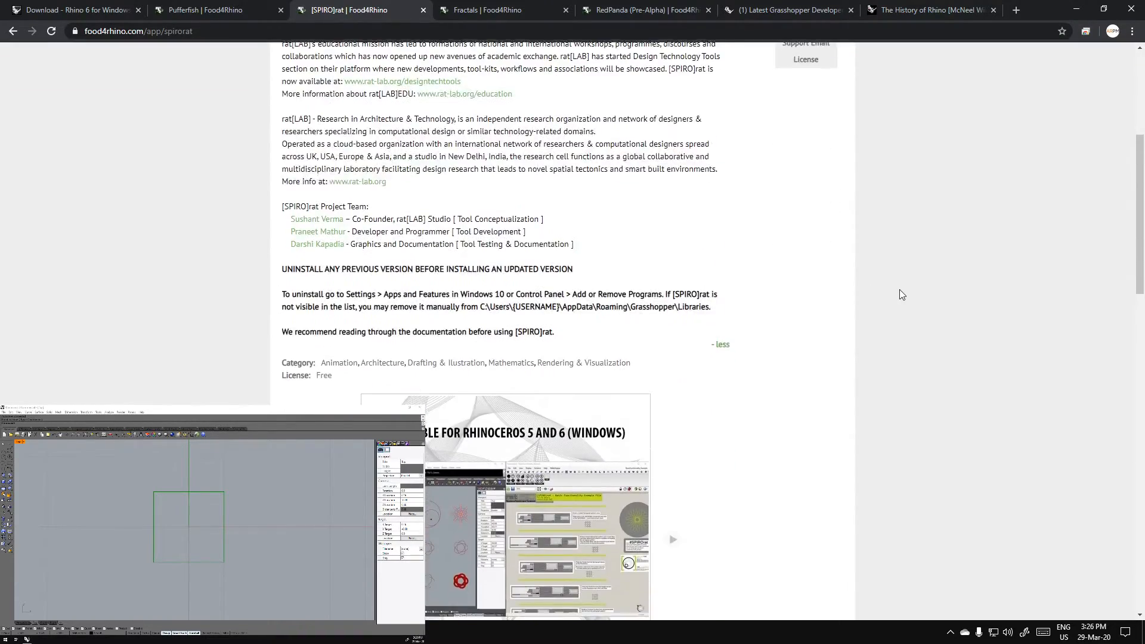
scroll(860, 348, up, 7)
scroll(859, 351, up, 2)
click(477, 10)
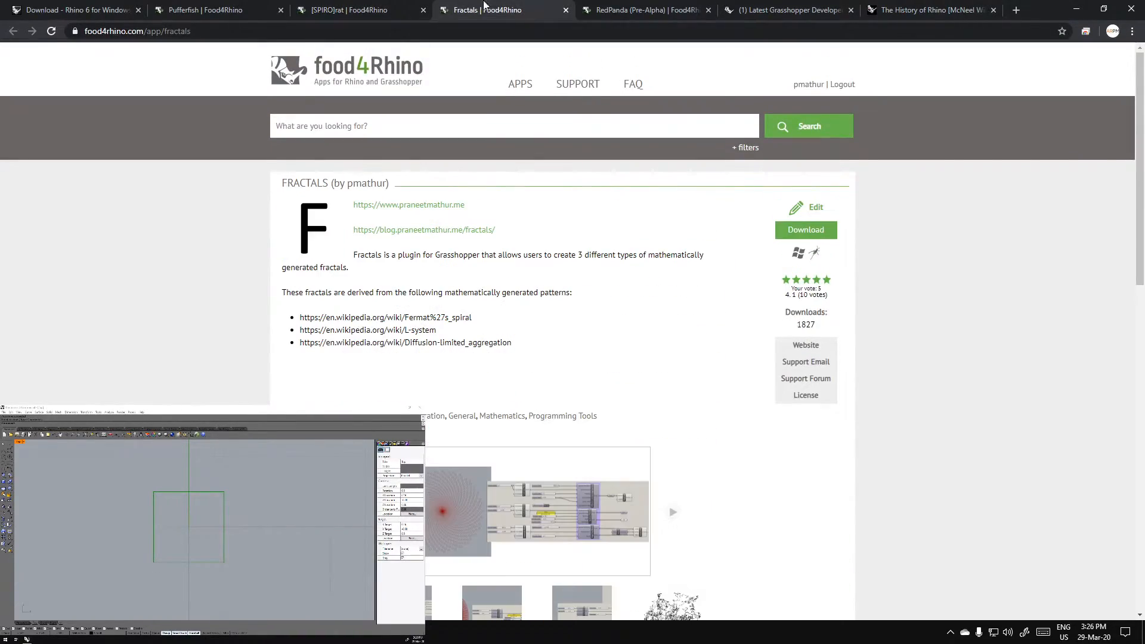
click(651, 9)
click(772, 10)
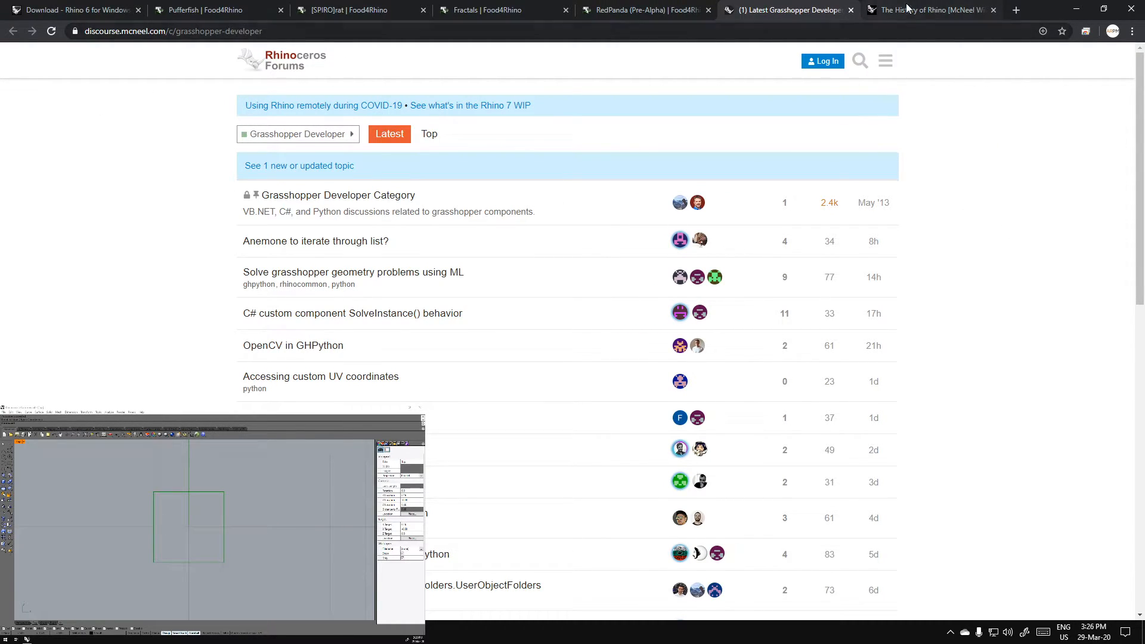
click(927, 10)
Look through the latest topics in the Grasshopper Developer category of the McNeel forum
click(822, 9)
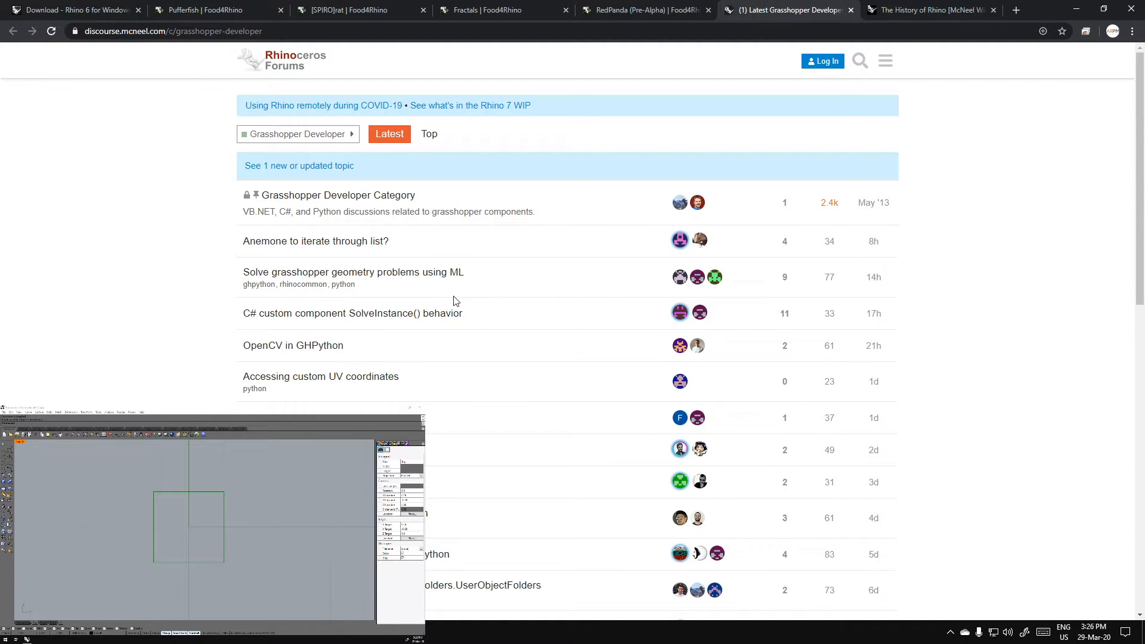
scroll(437, 332, down, 10)
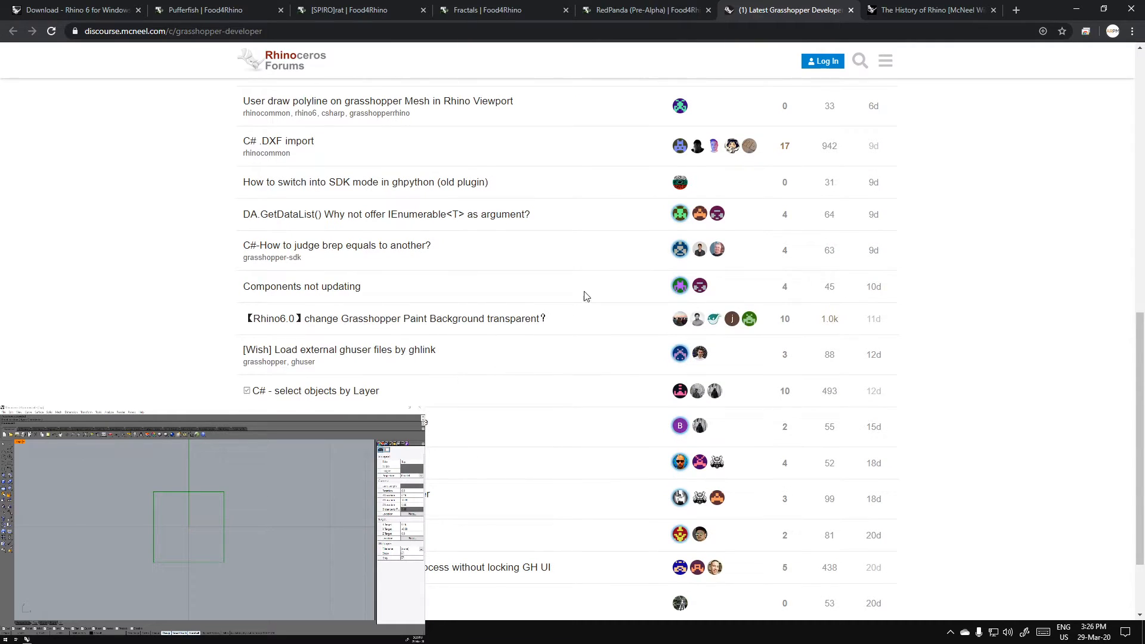
scroll(588, 283, down, 2)
scroll(591, 382, up, 4)
scroll(600, 438, up, 7)
Close the forum and Rhino history pages and the browser window to return to Grasshopper
middle_click(798, 4)
middle_click(790, 4)
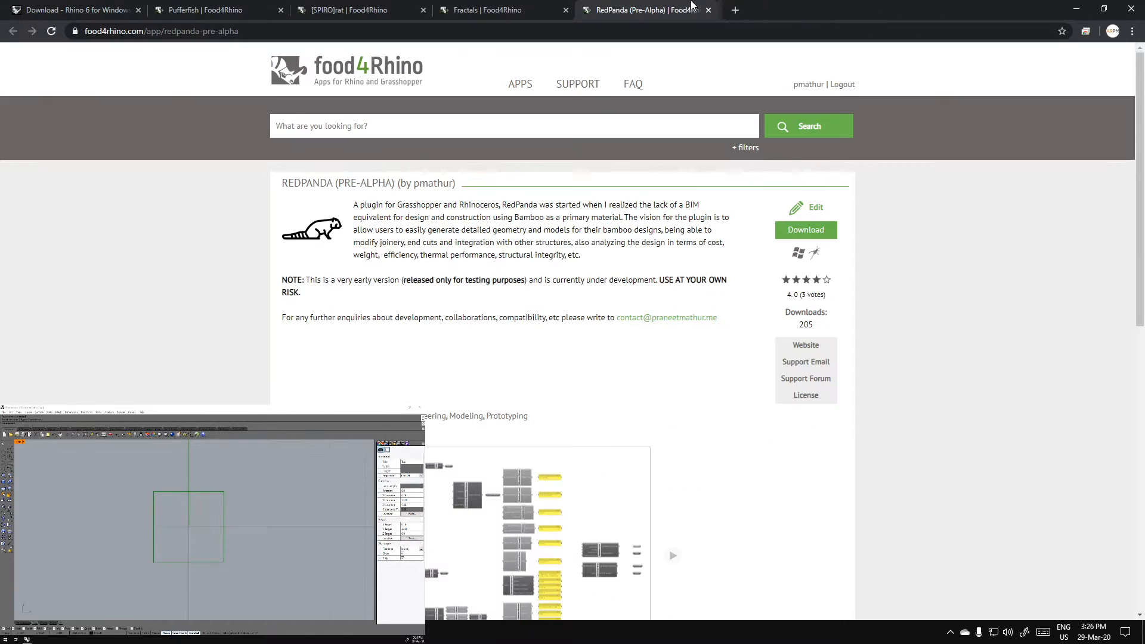
click(1104, 9)
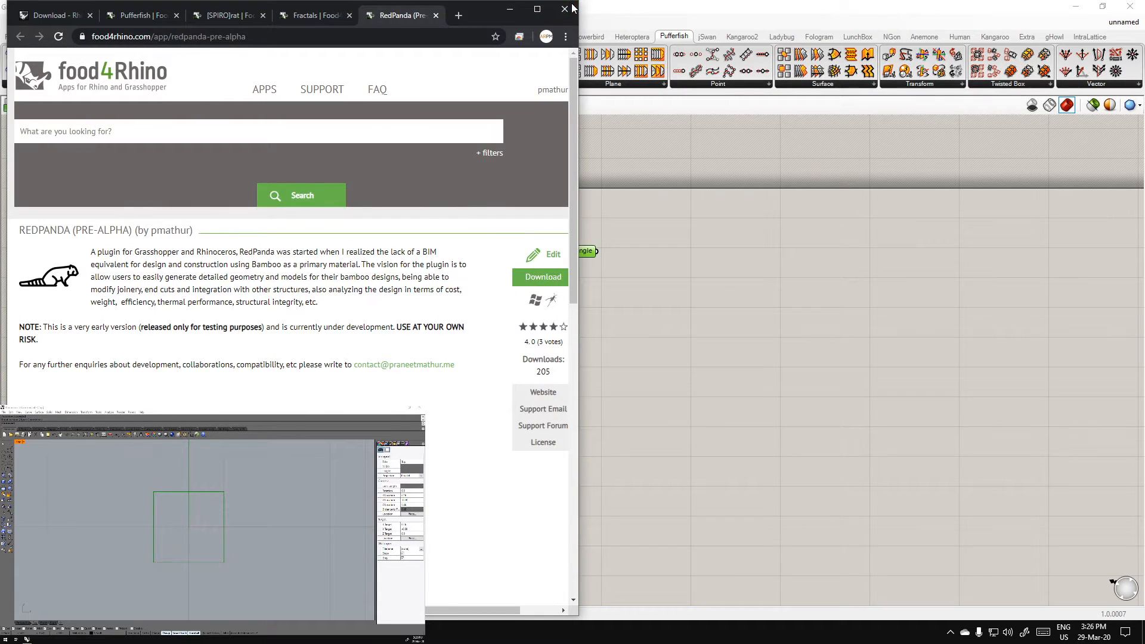
click(572, 8)
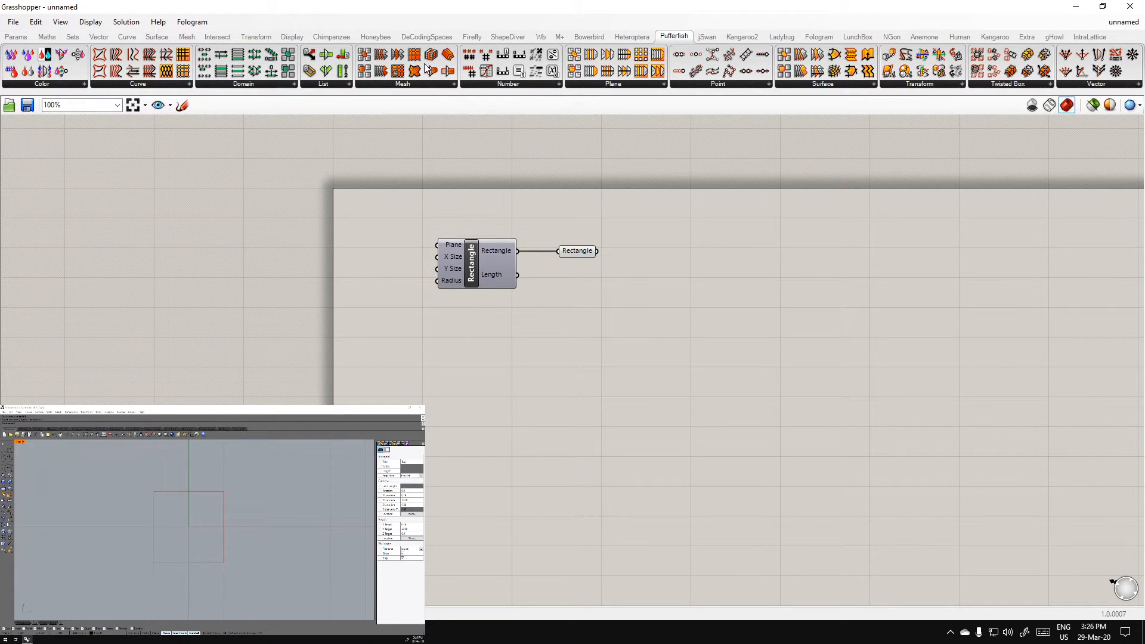
Look through Grasshopper's native component categories from Params to Display, ending back on Params
click(16, 37)
click(72, 37)
click(130, 38)
click(156, 38)
click(187, 38)
click(217, 39)
click(256, 39)
click(294, 38)
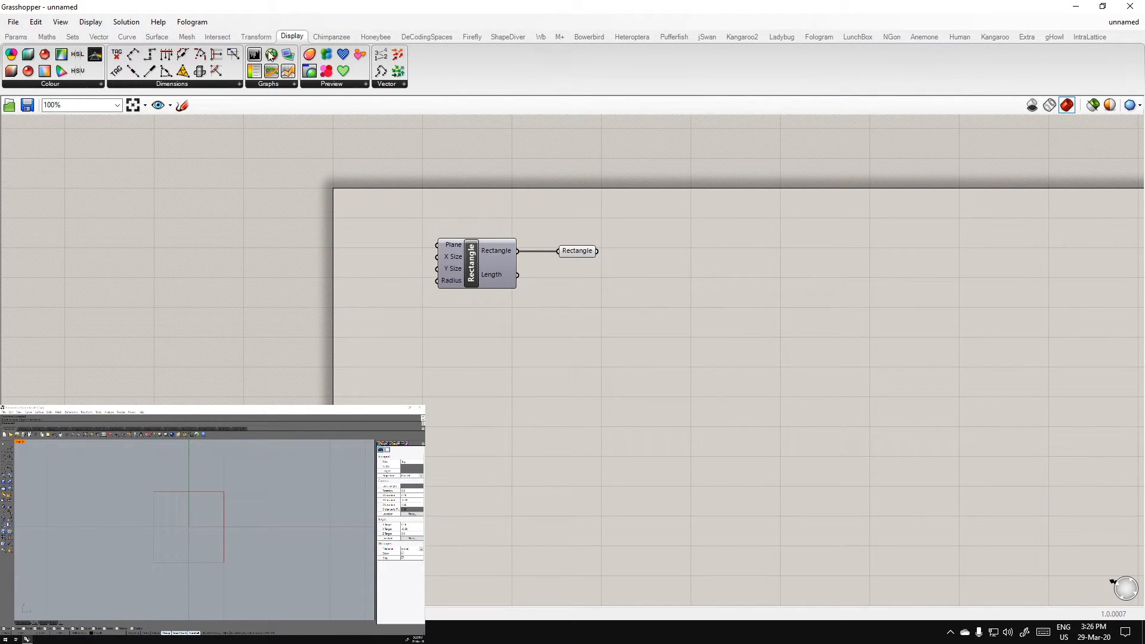
click(16, 36)
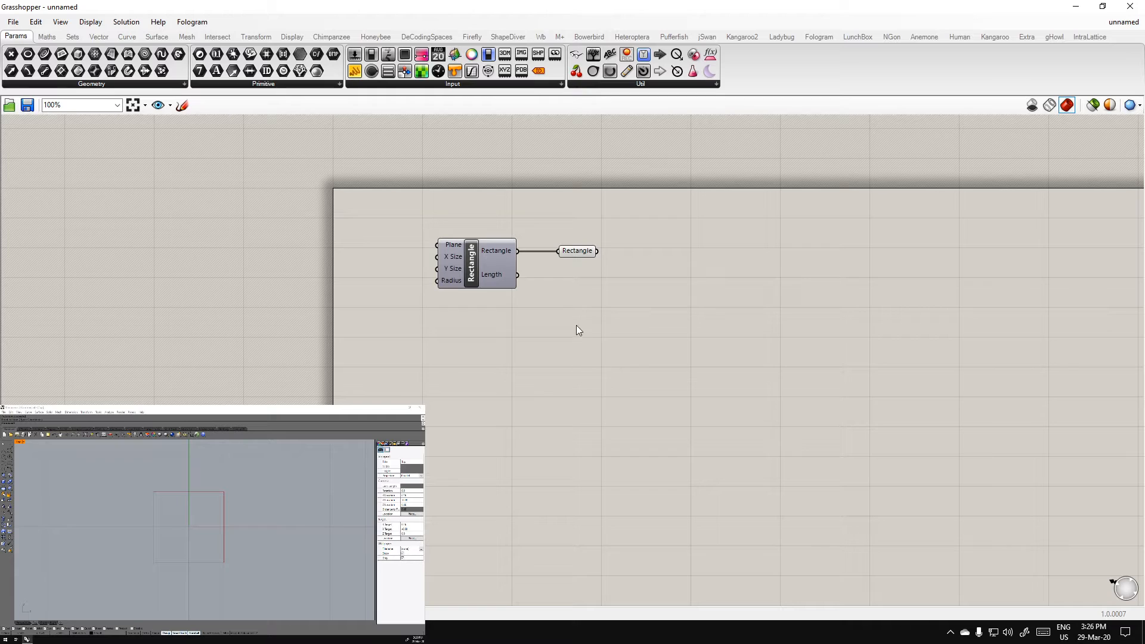
Compare the Rectangle component with the connected Rectangle parameter by highlighting each on the canvas
click(506, 278)
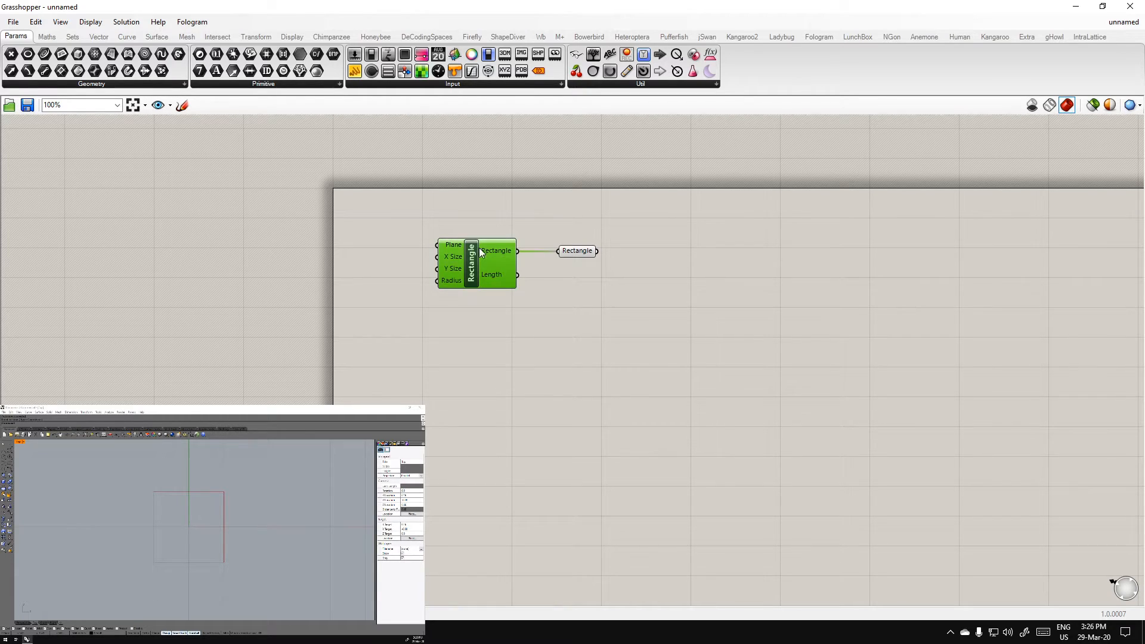
click(563, 326)
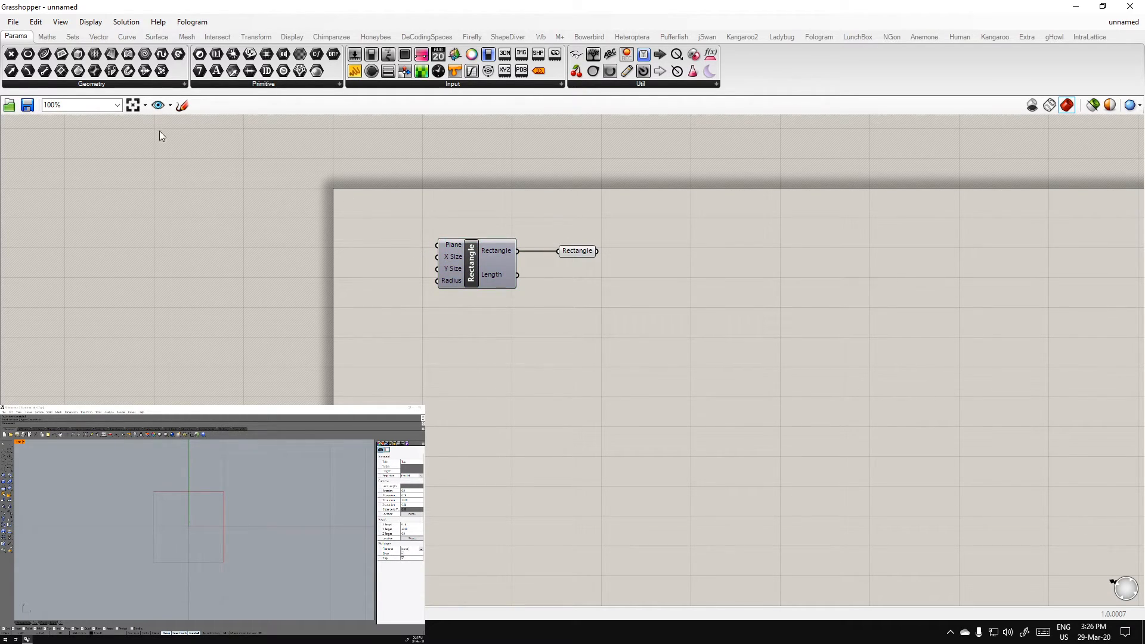
click(576, 255)
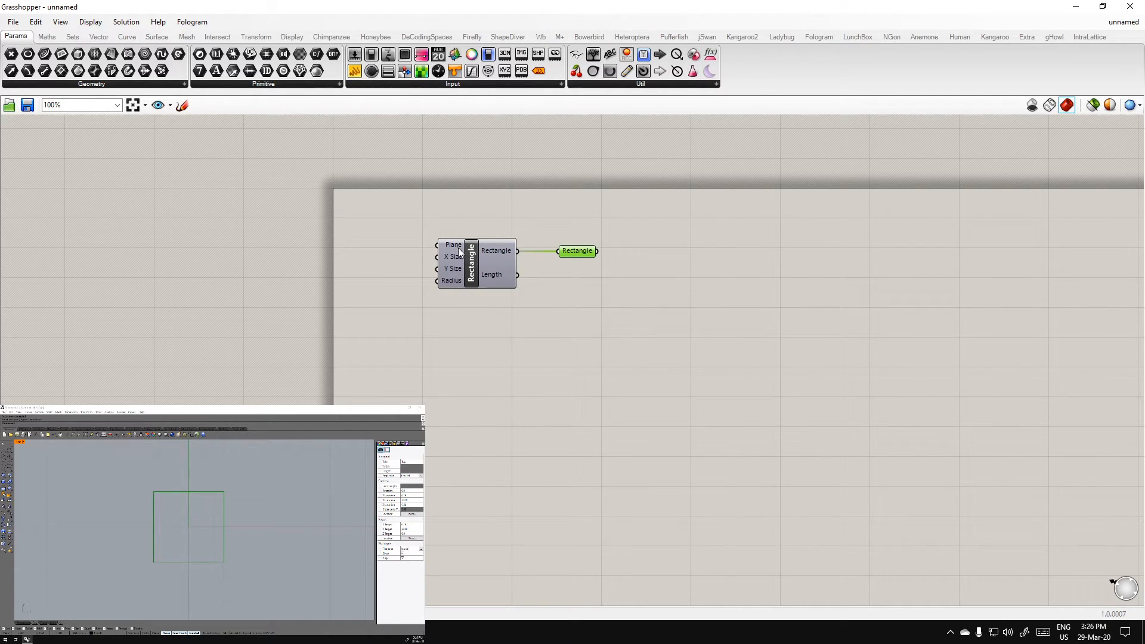
mouse_move(457, 248)
click(495, 271)
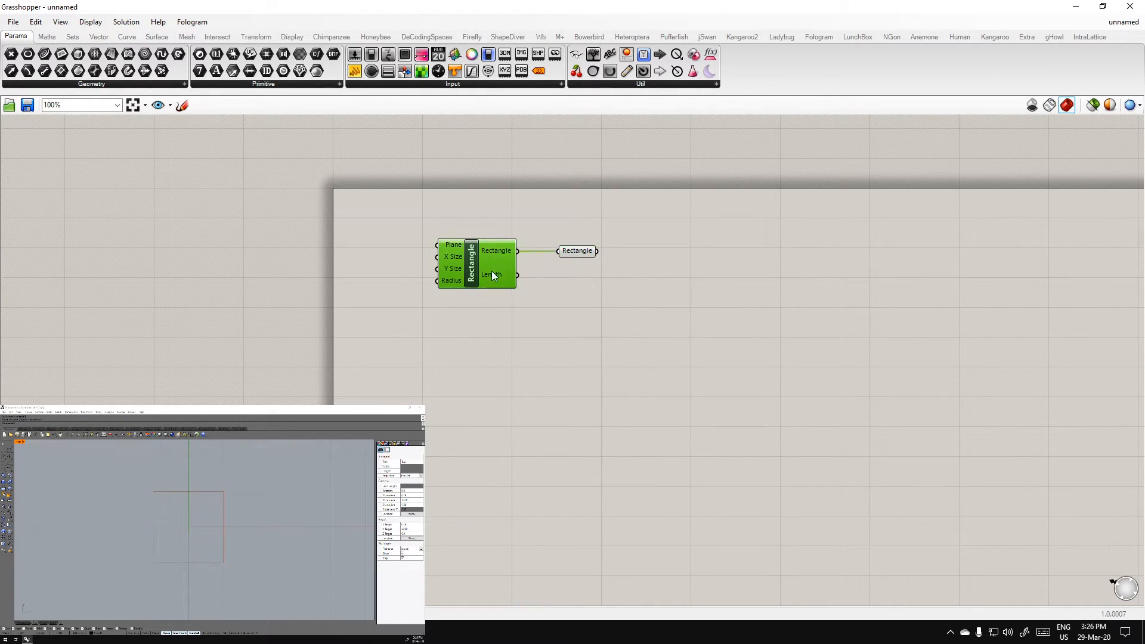
mouse_move(470, 259)
mouse_down()
mouse_move(470, 247)
mouse_move(471, 258)
mouse_up()
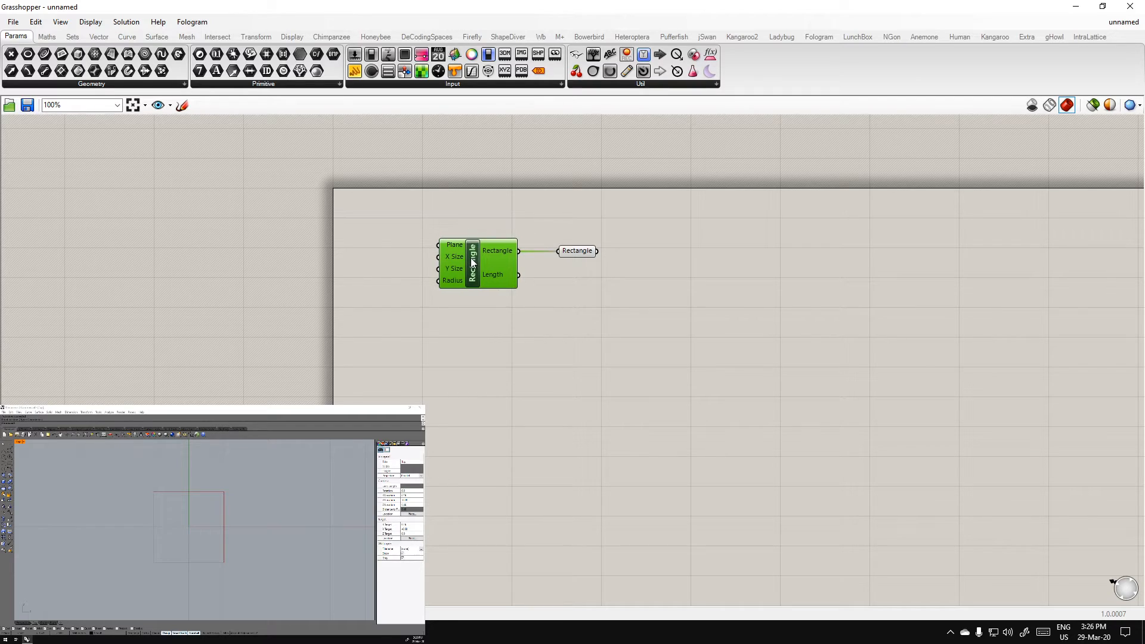
Move the Rectangle parameter closer to the Rectangle component's output
click(574, 315)
click(572, 254)
drag(573, 253, 560, 253)
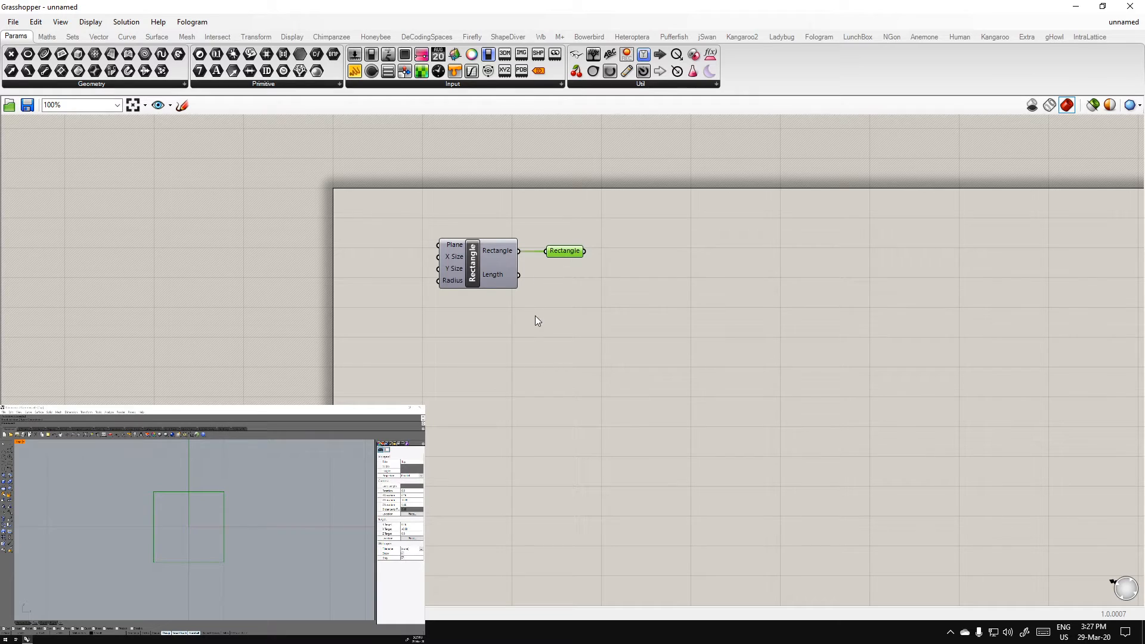
Examine the data held by the Rectangle parameter and its highlighted preview in the Rhino viewport
mouse_move(557, 255)
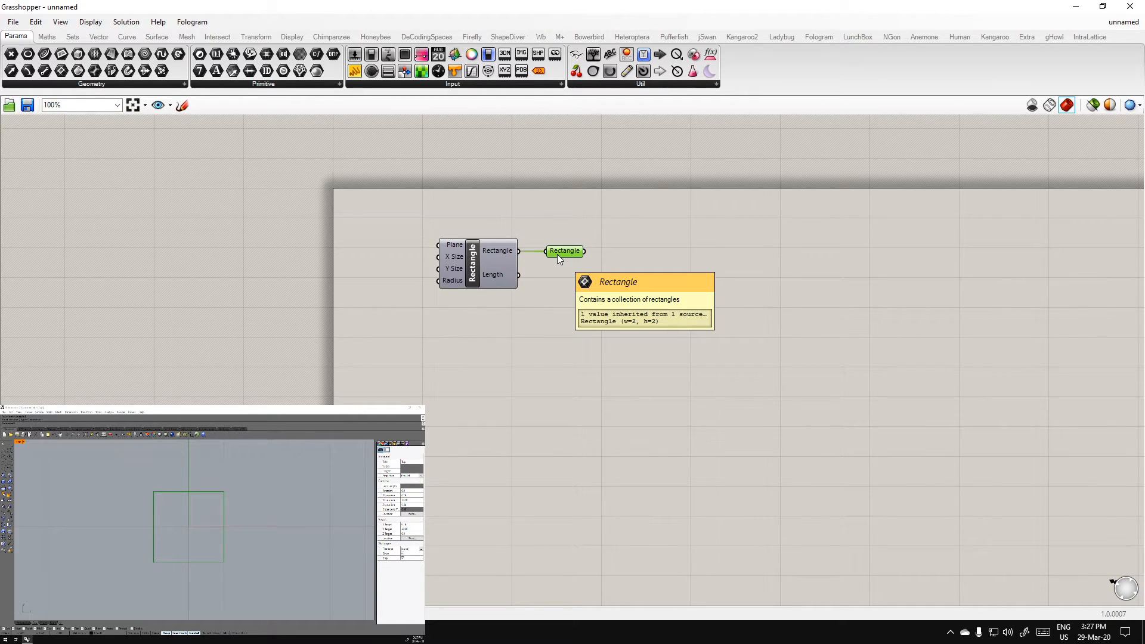
click(572, 321)
click(560, 252)
click(610, 374)
click(565, 251)
click(615, 314)
click(567, 254)
click(634, 286)
click(565, 254)
click(693, 367)
Add an Explode component beside the Rectangle parameter and feed the rectangle into its Curve input
double_click(707, 320)
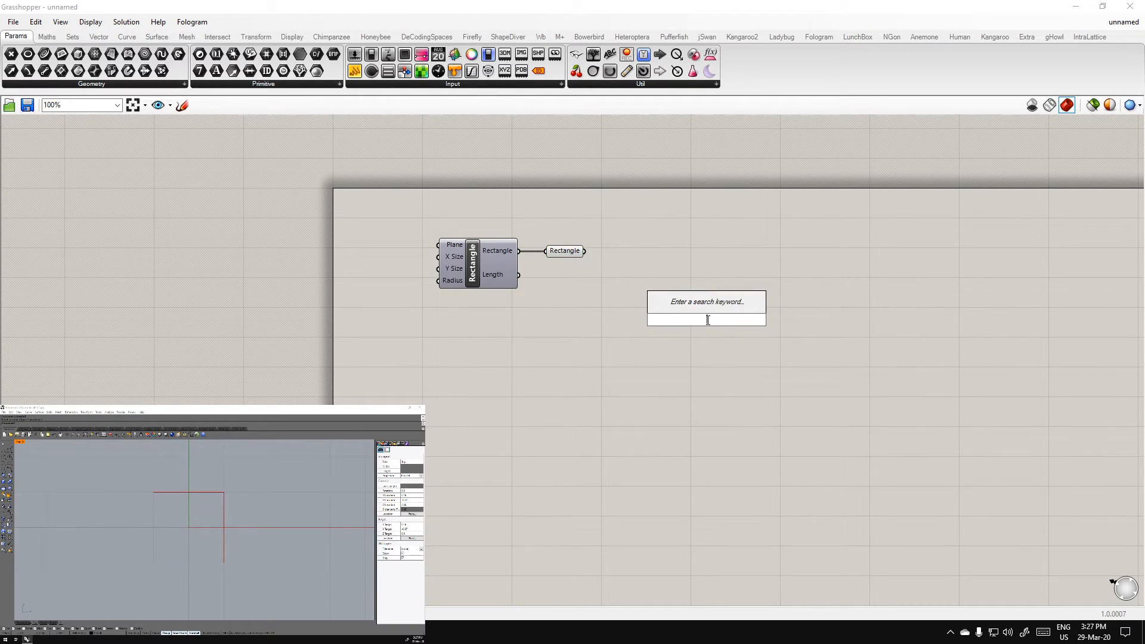
text(expl)
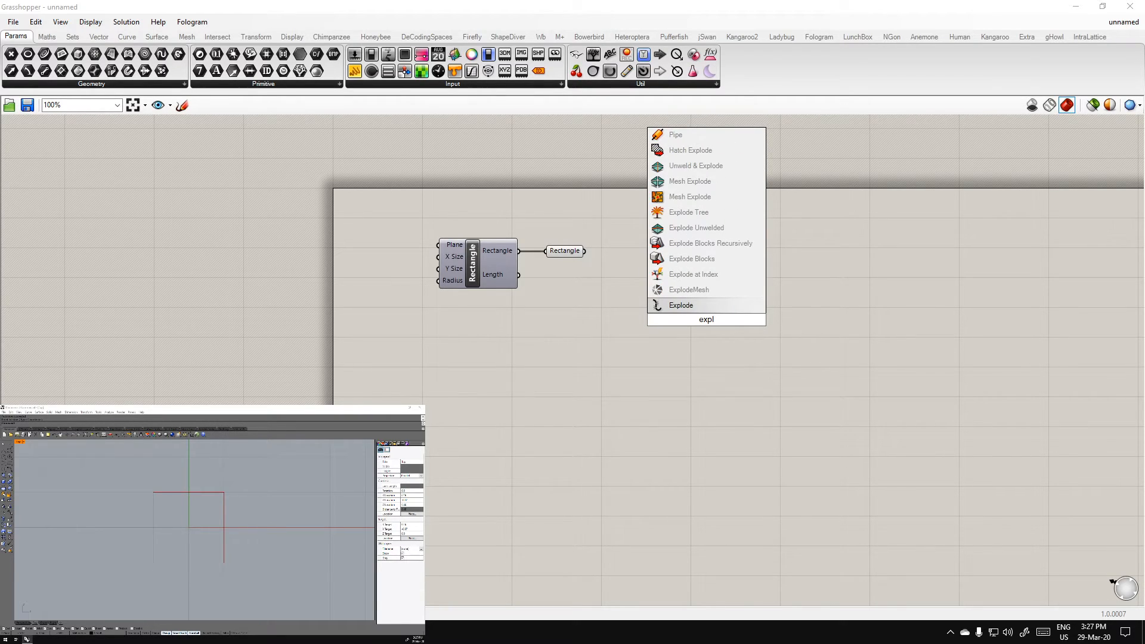
click(692, 307)
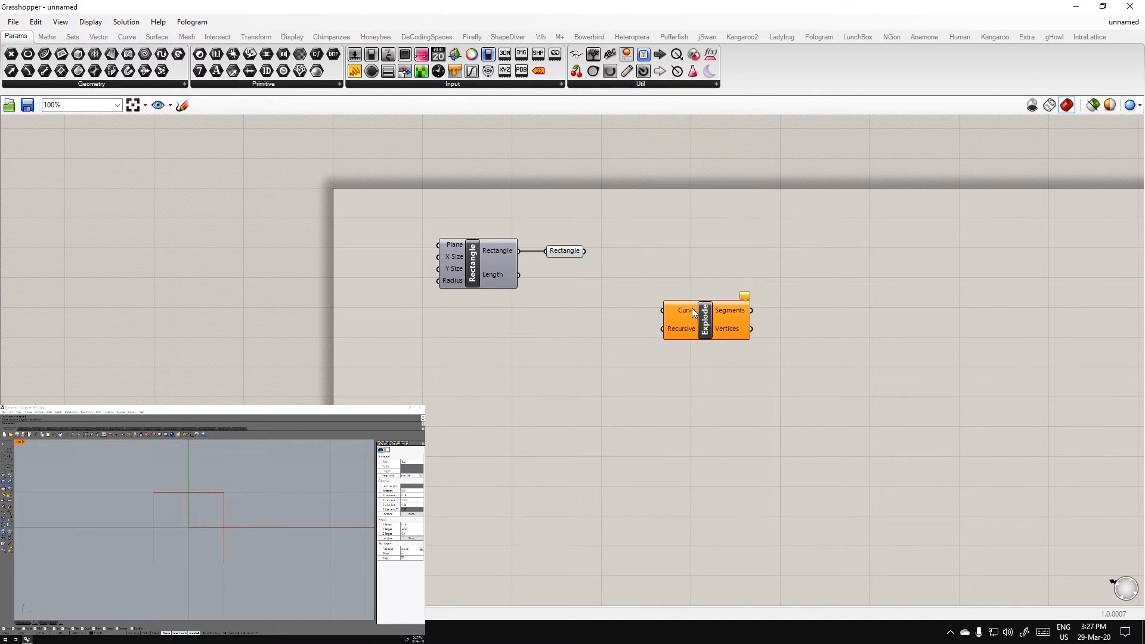
drag(664, 304, 664, 308)
drag(710, 328, 660, 269)
click(652, 380)
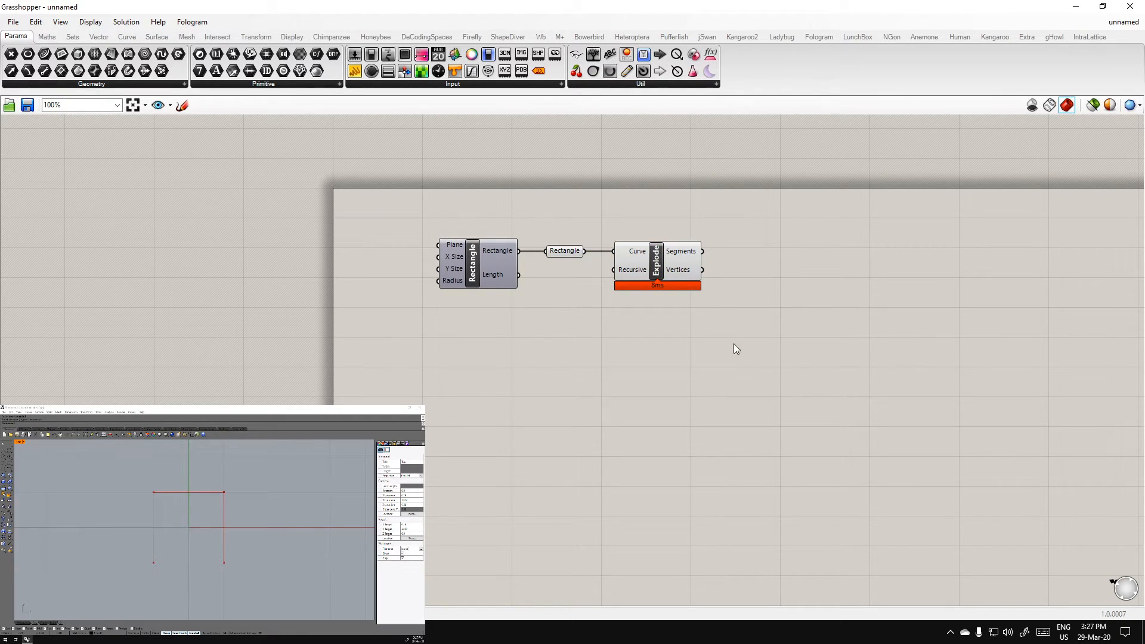
right_drag(675, 309, 598, 318)
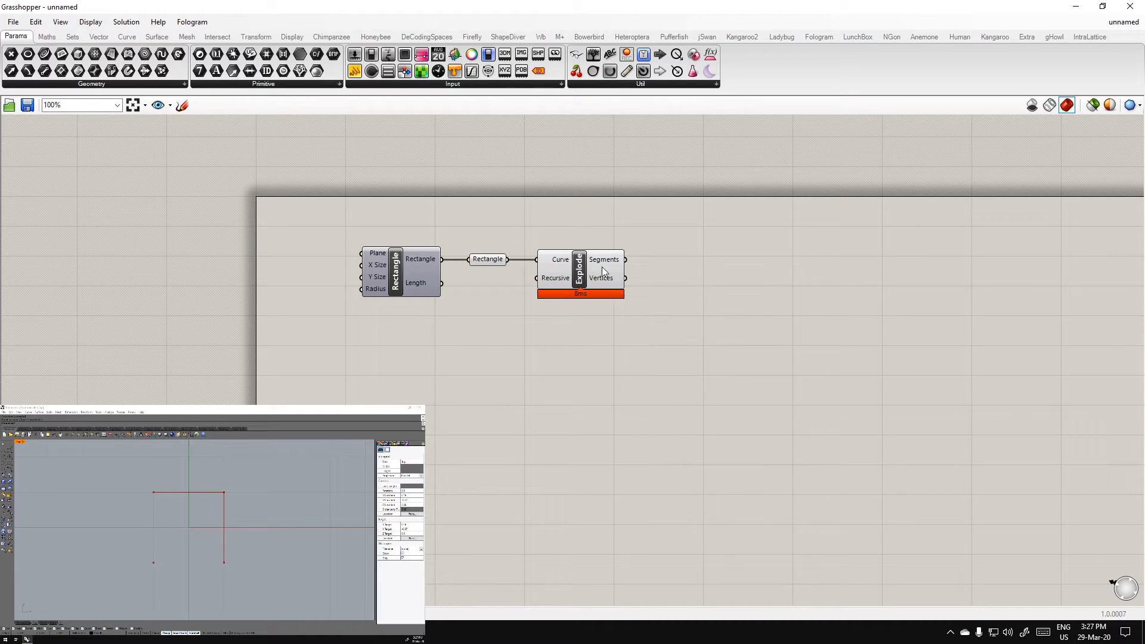
Add a Cull Duplicates component and connect Explode's Vertices output to its Points input
mouse_move(607, 260)
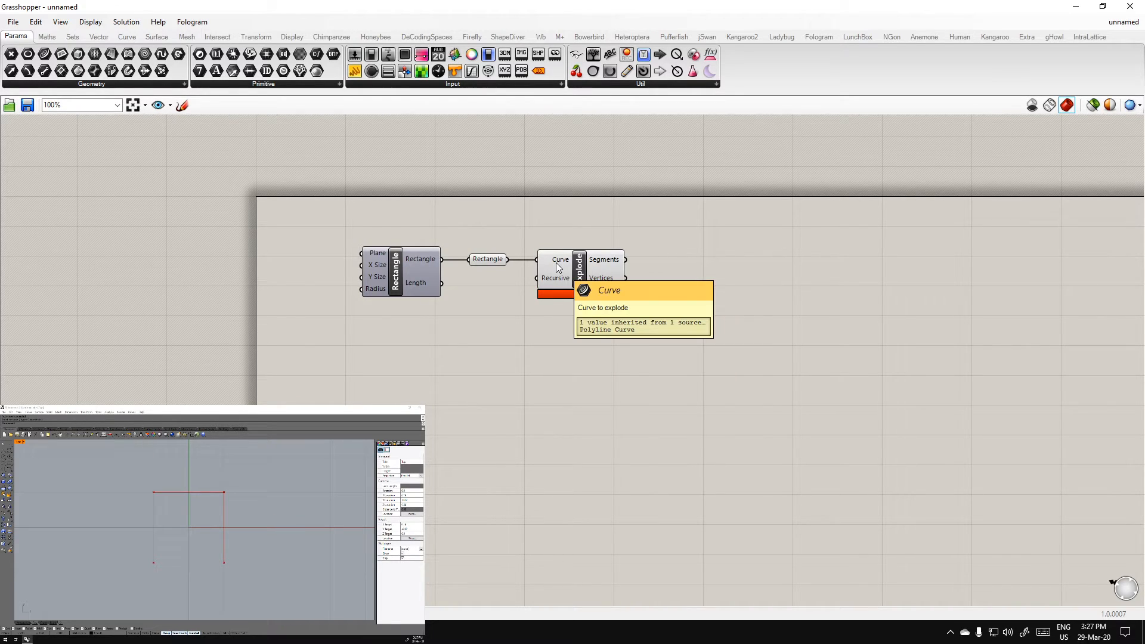
mouse_move(612, 285)
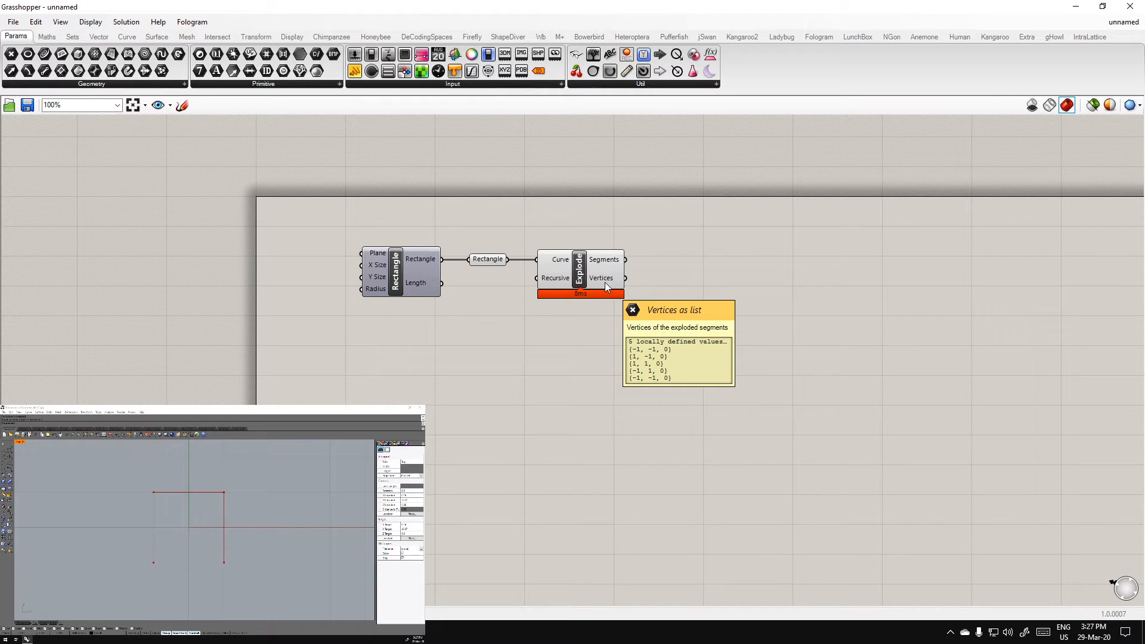
double_click(709, 288)
text(res)
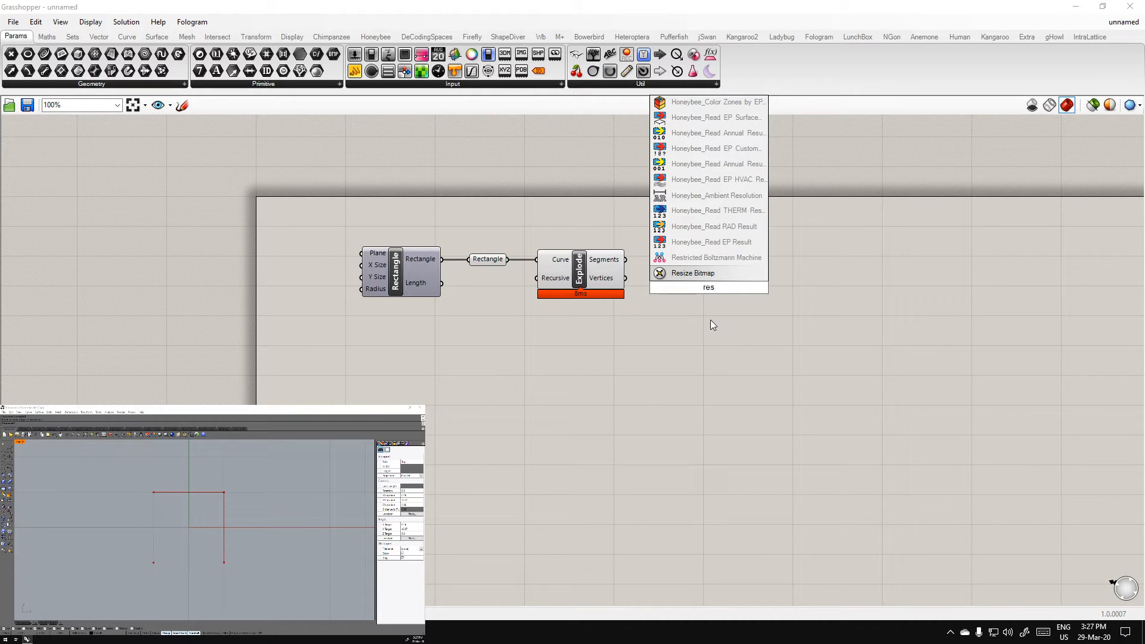
key(BackSpace)
text(mo)
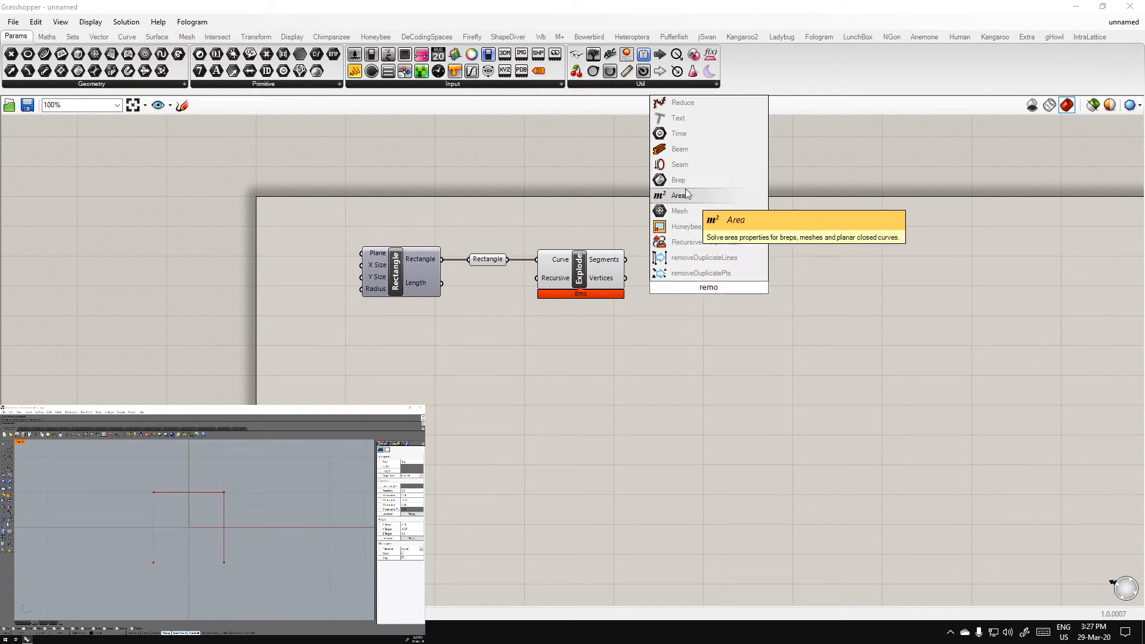
text(ved)
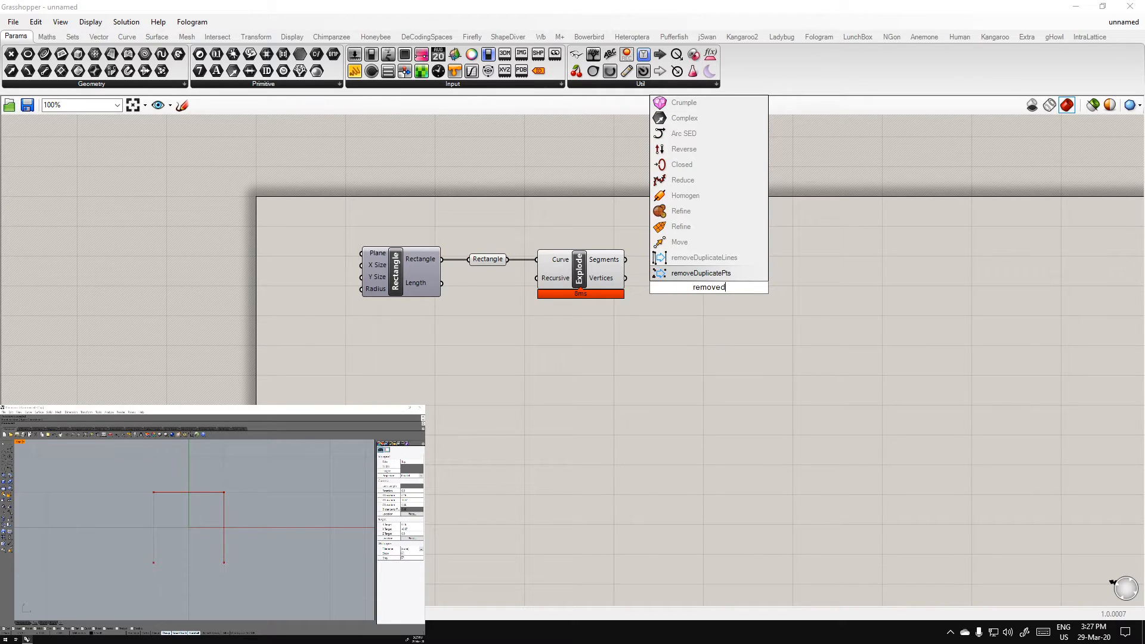
key(BackSpace)
key(BackSpace)
key(BackSpace)
key(BackSpace)
key(BackSpace)
text(cull)
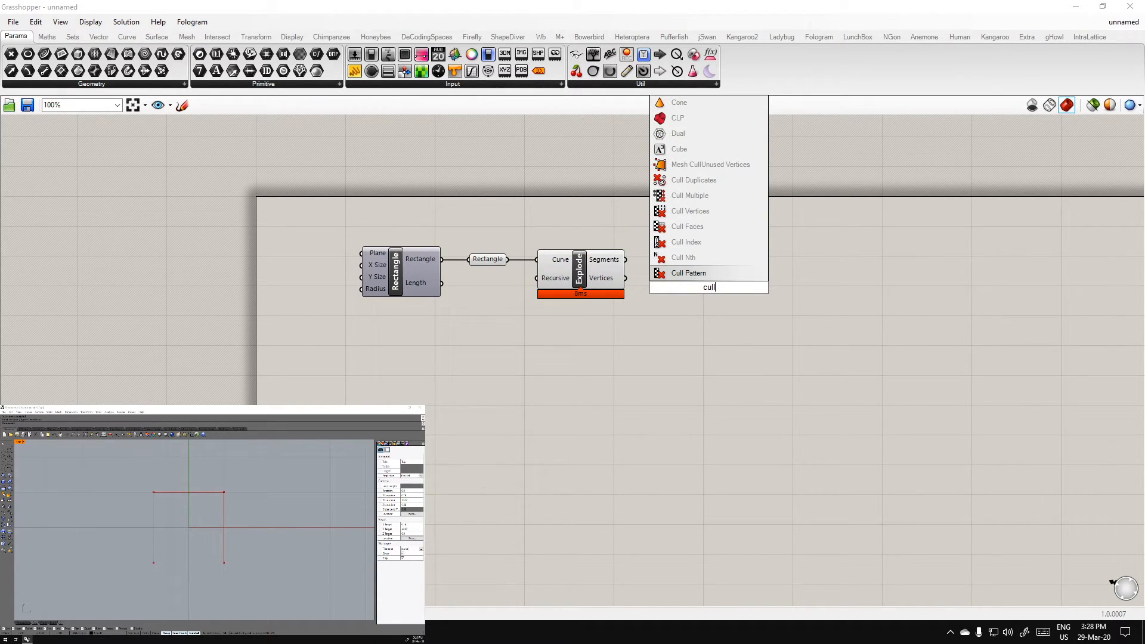
click(714, 182)
drag(626, 278, 680, 273)
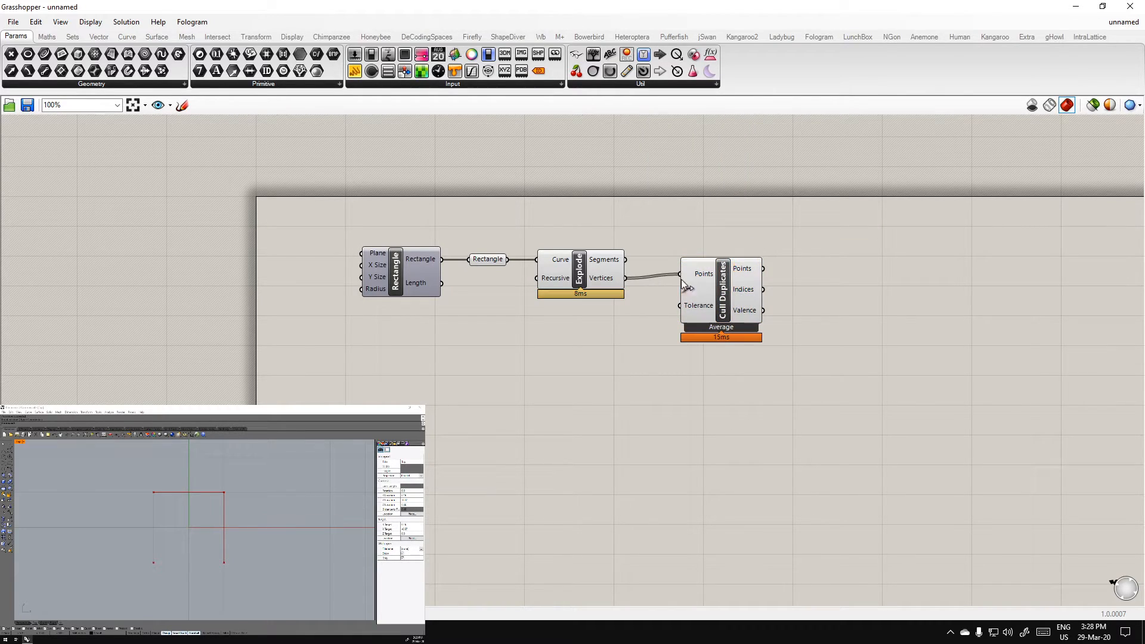
Move Cull Duplicates closer to Explode and add a panel that displays its Points output
drag(735, 311, 700, 312)
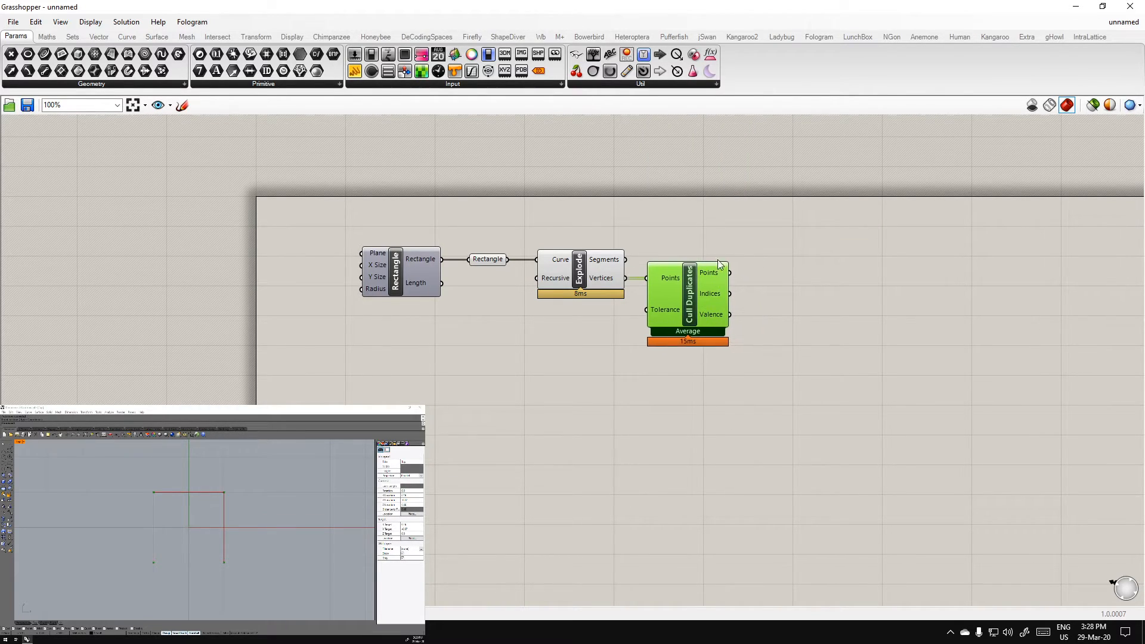
click(774, 268)
double_click(774, 267)
text(//)
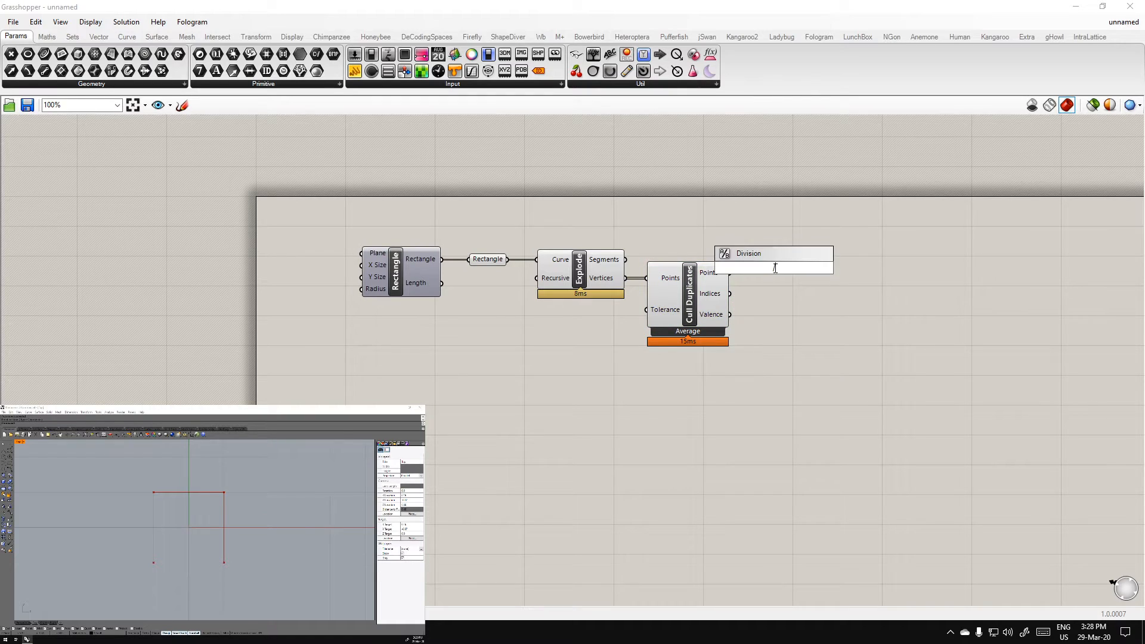
key(Return)
mouse_move(769, 266)
mouse_down()
mouse_move(794, 269)
mouse_move(749, 273)
mouse_up()
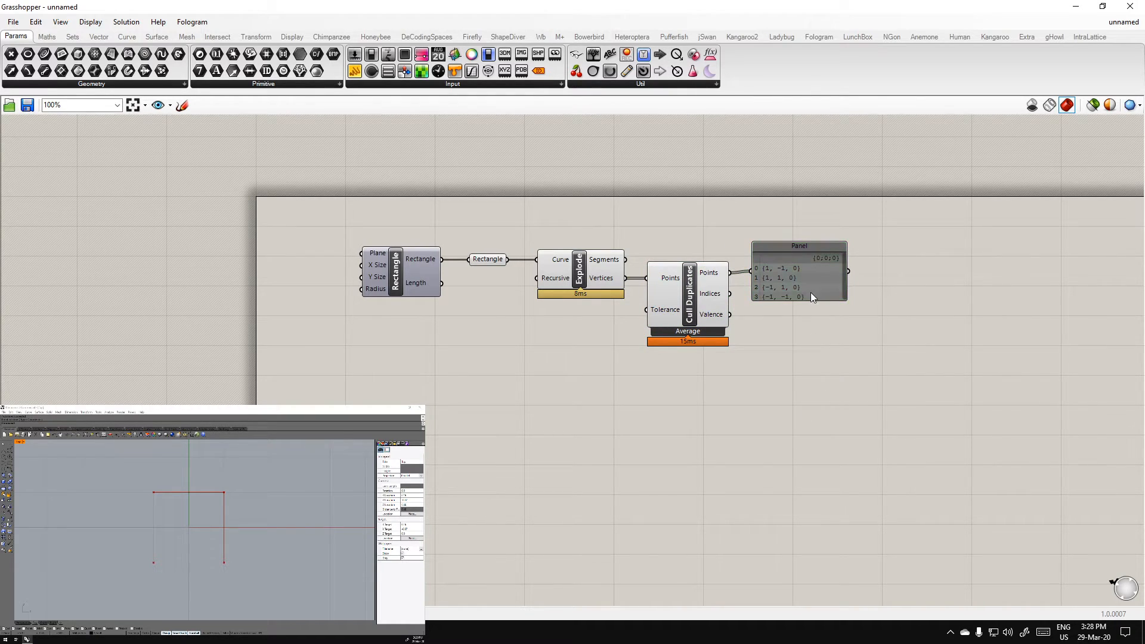
drag(808, 298, 809, 330)
Turn off the previews of the Rectangle component, Rectangle parameter and Explode, and delete the panel showing the culled points
right_drag(829, 395, 732, 396)
click(713, 298)
drag(713, 300, 712, 292)
click(720, 368)
drag(497, 331, 204, 245)
middle_click(458, 266)
click(492, 235)
click(653, 396)
click(695, 292)
key(Delete)
Add an Area component below Explode and feed the Rectangle parameter into its Geometry input
right_drag(696, 382, 642, 390)
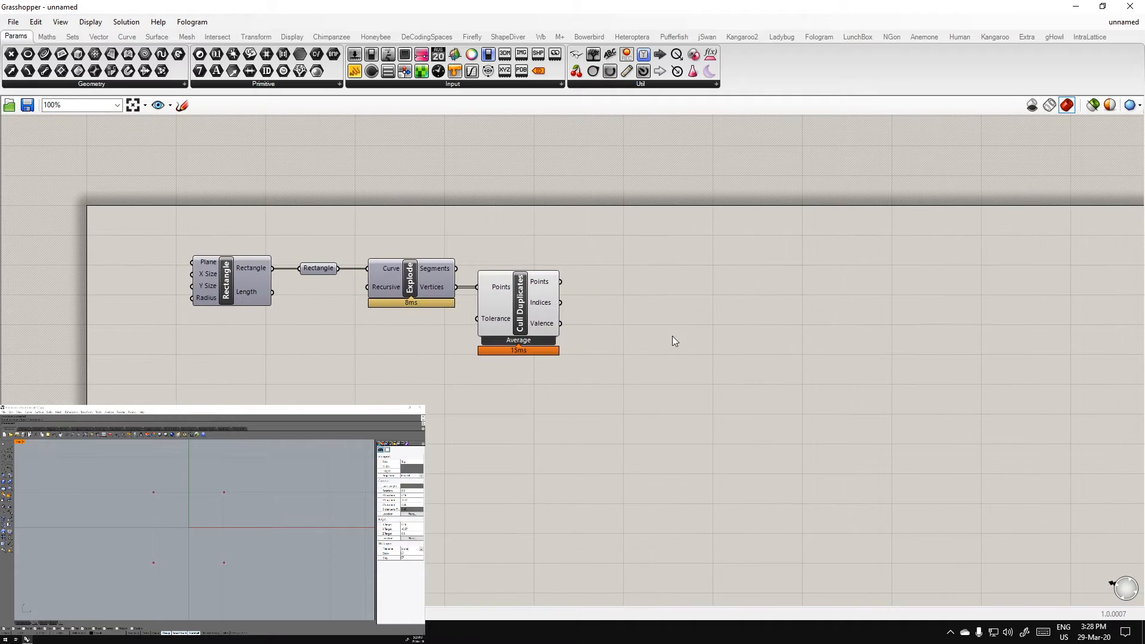
double_click(689, 306)
text(c)
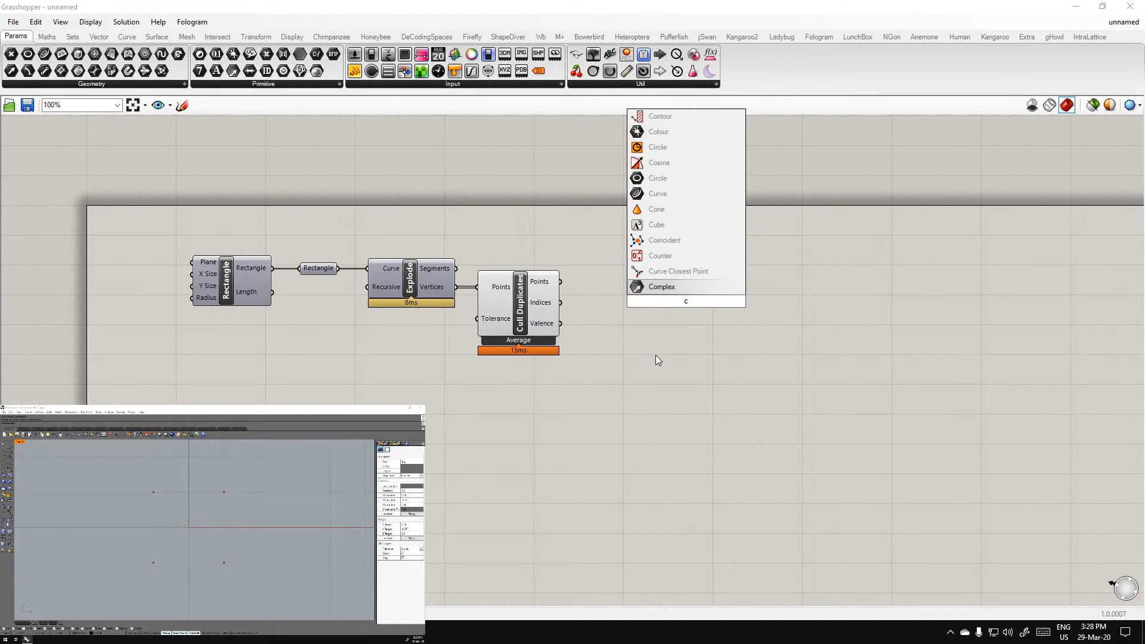
key(BackSpace)
text(ar)
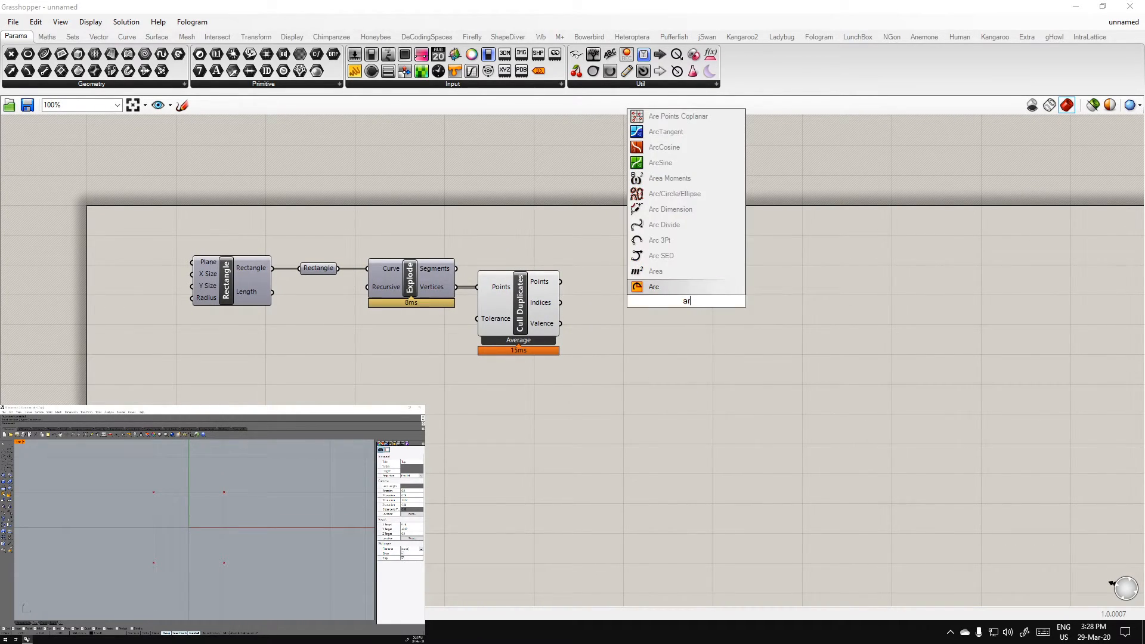
key(BackSpace)
text(ea)
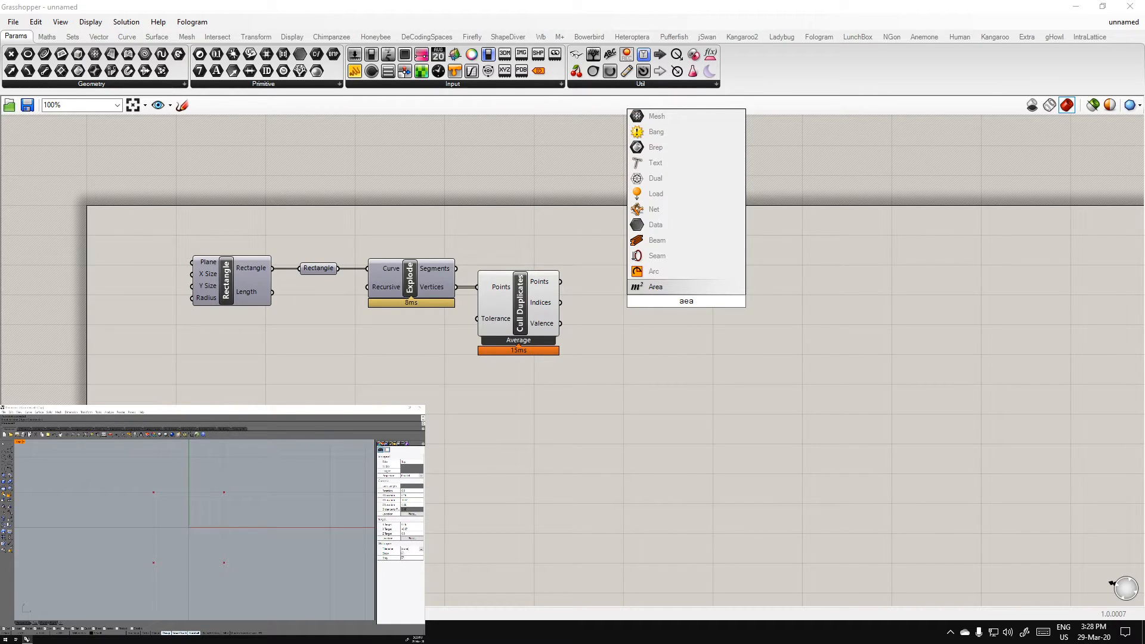
key(Return)
drag(671, 297, 347, 363)
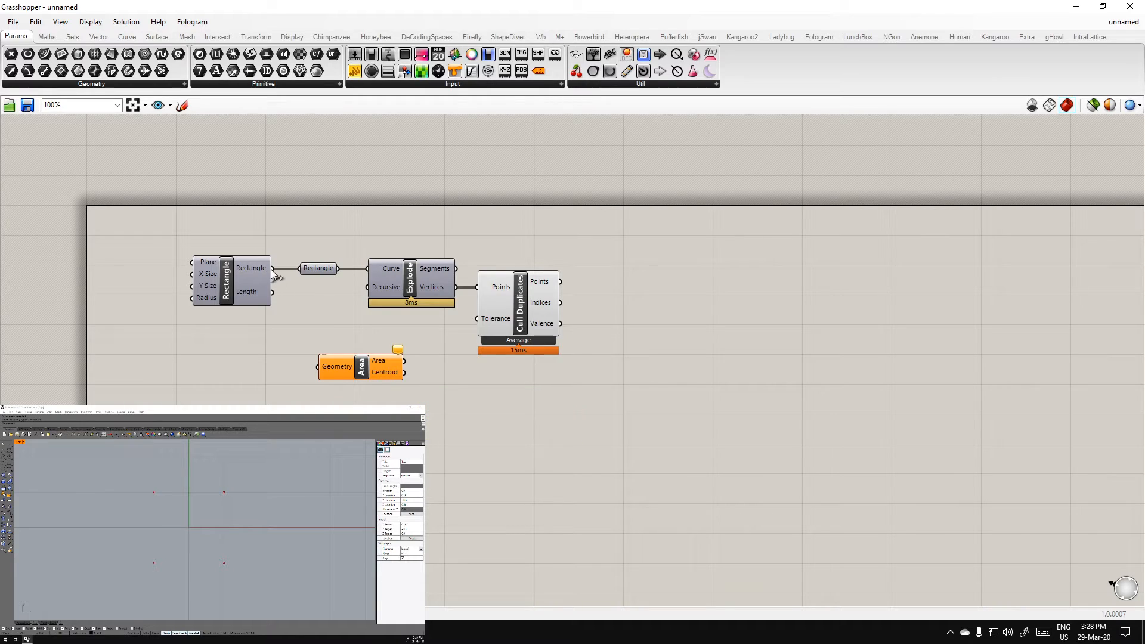
drag(337, 268, 451, 388)
click(561, 441)
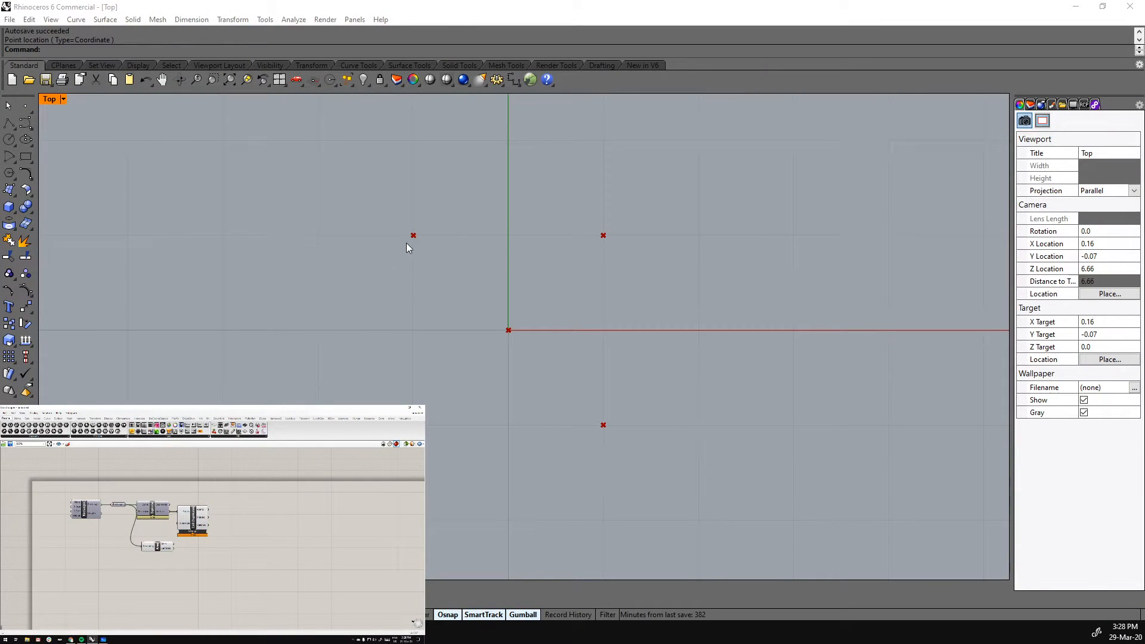
drag(466, 255, 332, 186)
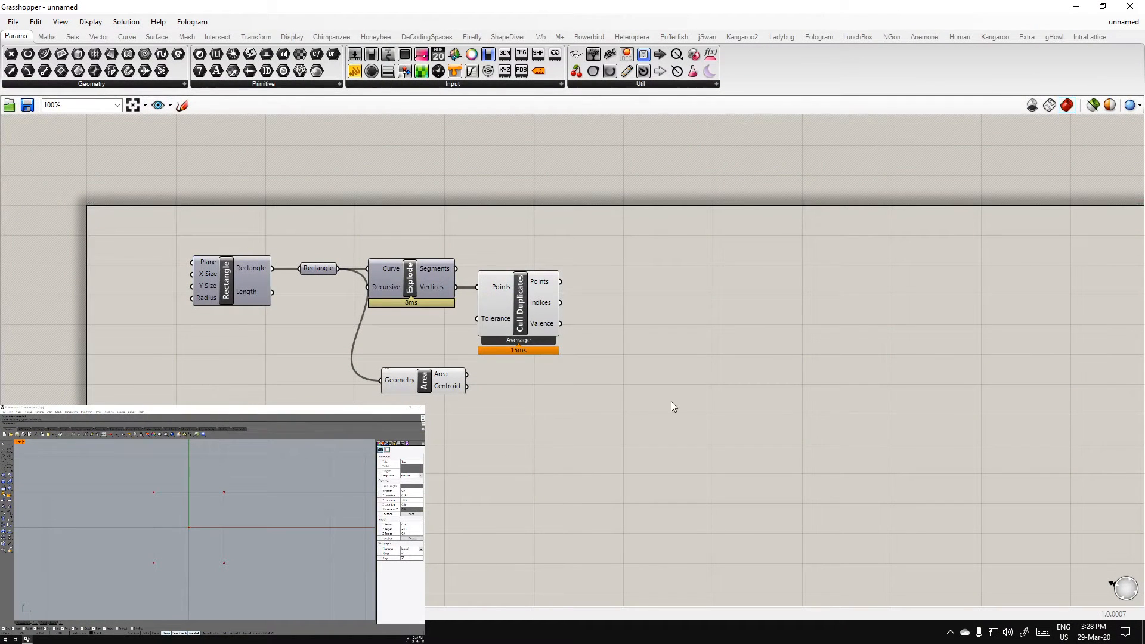
Add a number slider with the value 0.53 below the Rectangle component and shift the Area component slightly lower
right_drag(669, 404, 607, 356)
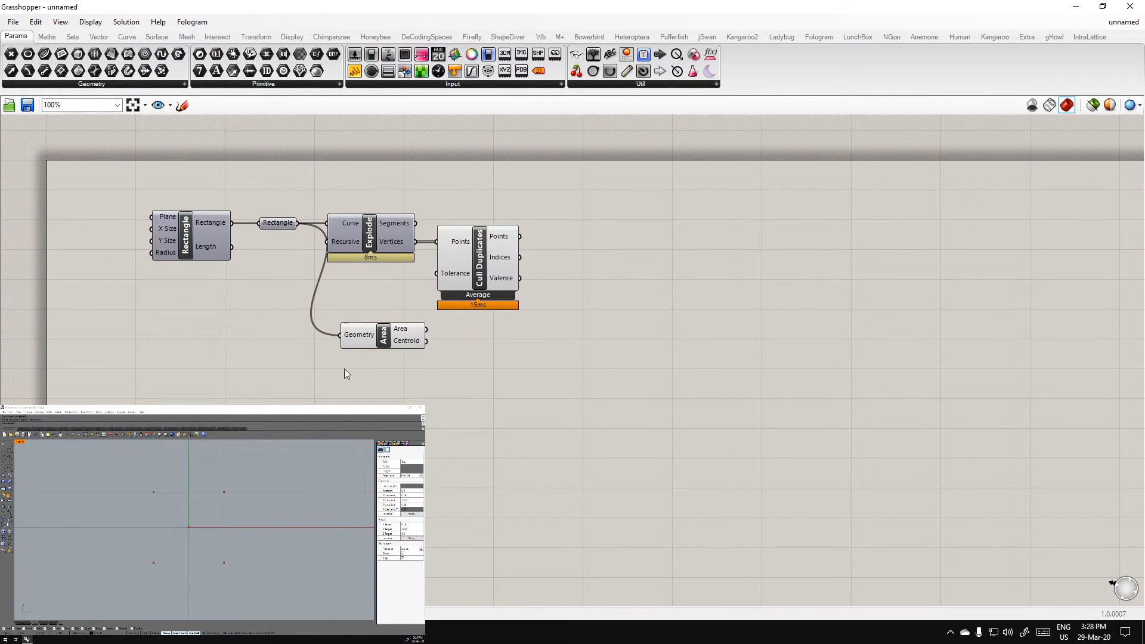
double_click(181, 405)
key(Escape)
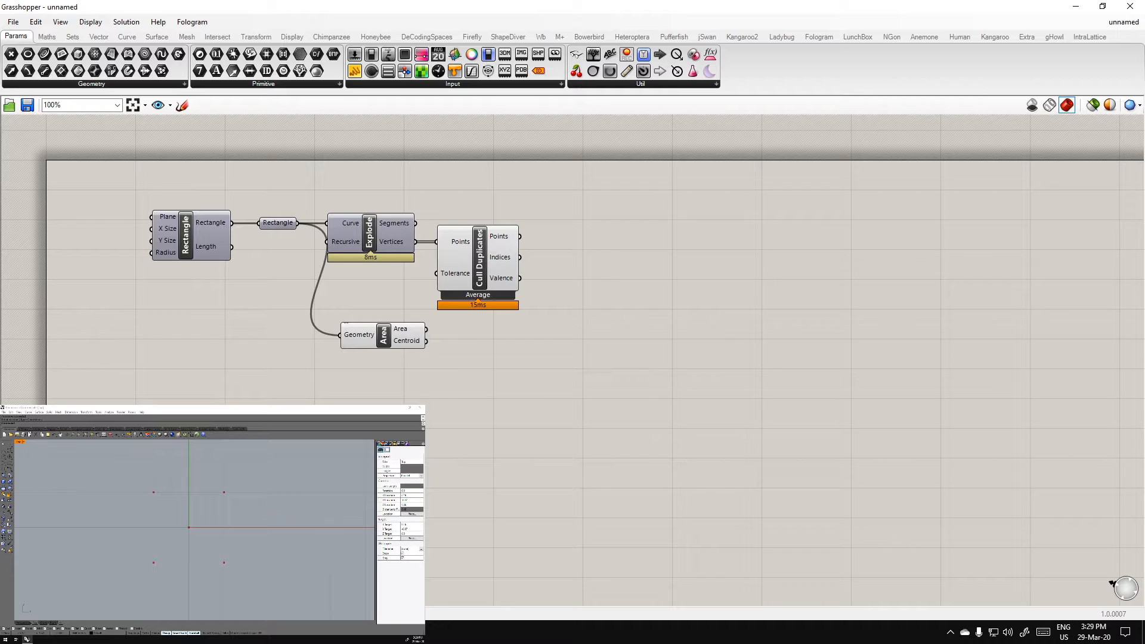
right_drag(555, 419, 536, 357)
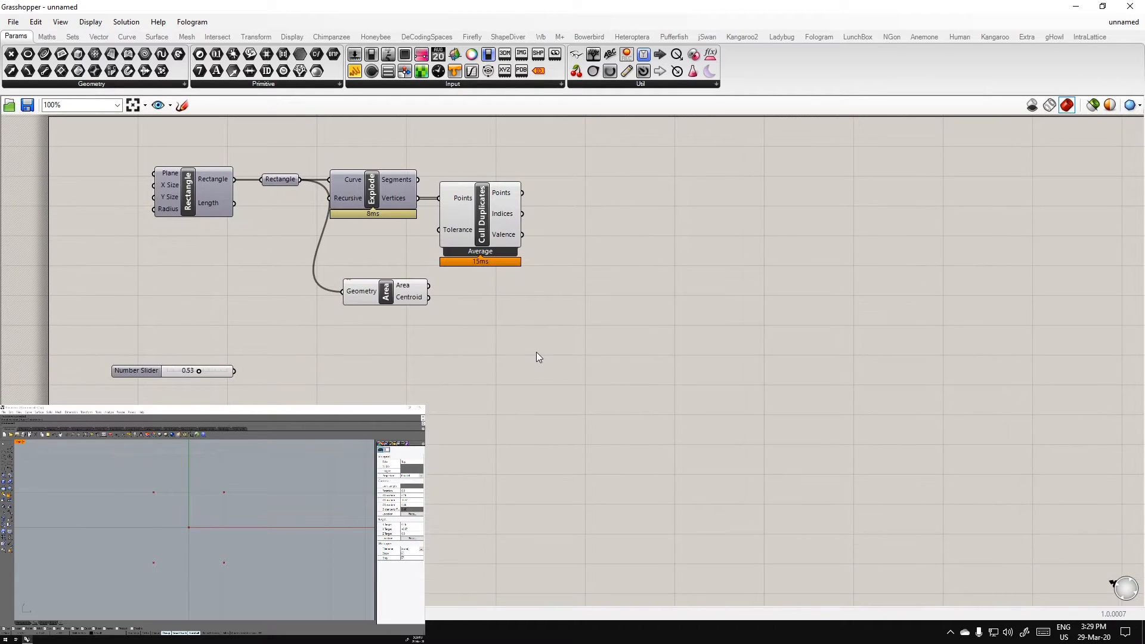
right_drag(565, 282, 563, 353)
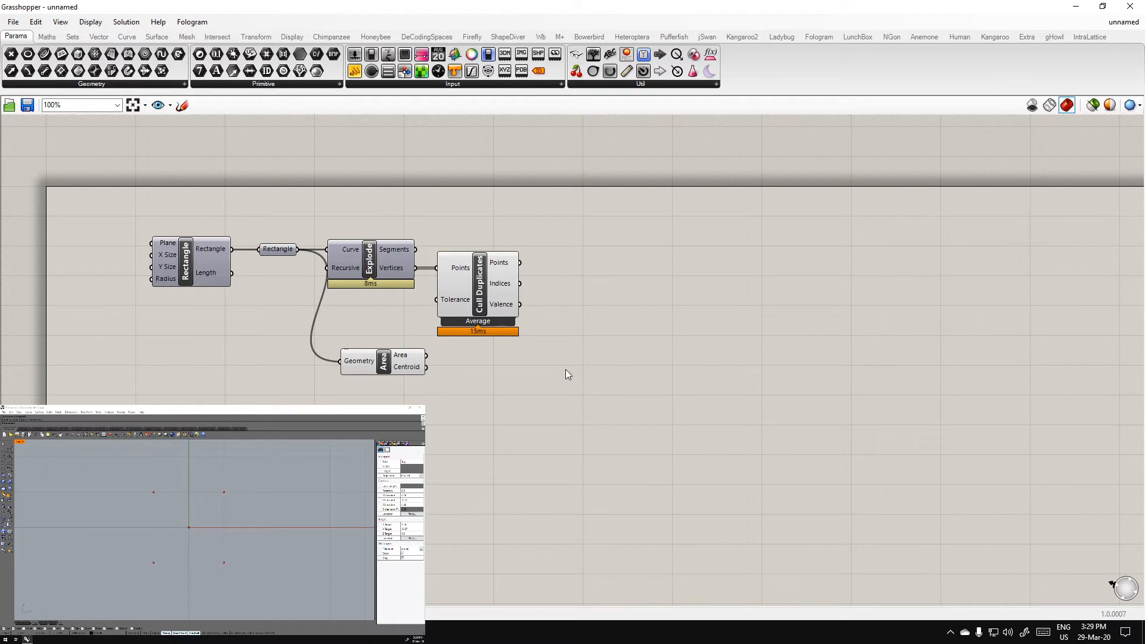
right_drag(466, 426, 524, 396)
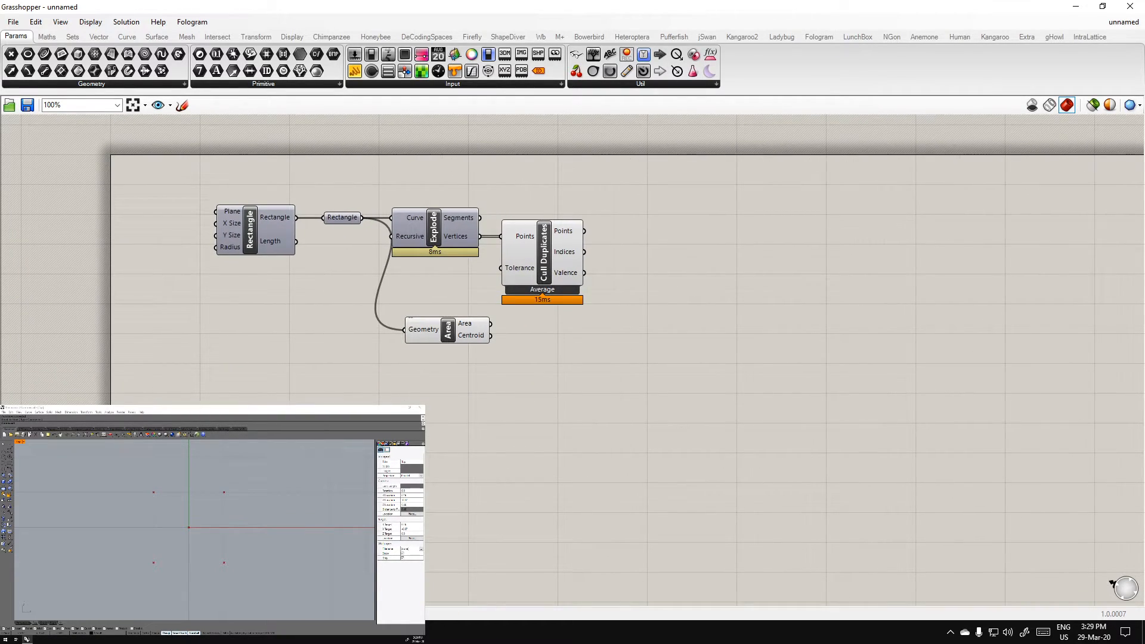
right_drag(642, 316, 611, 352)
drag(419, 372, 427, 391)
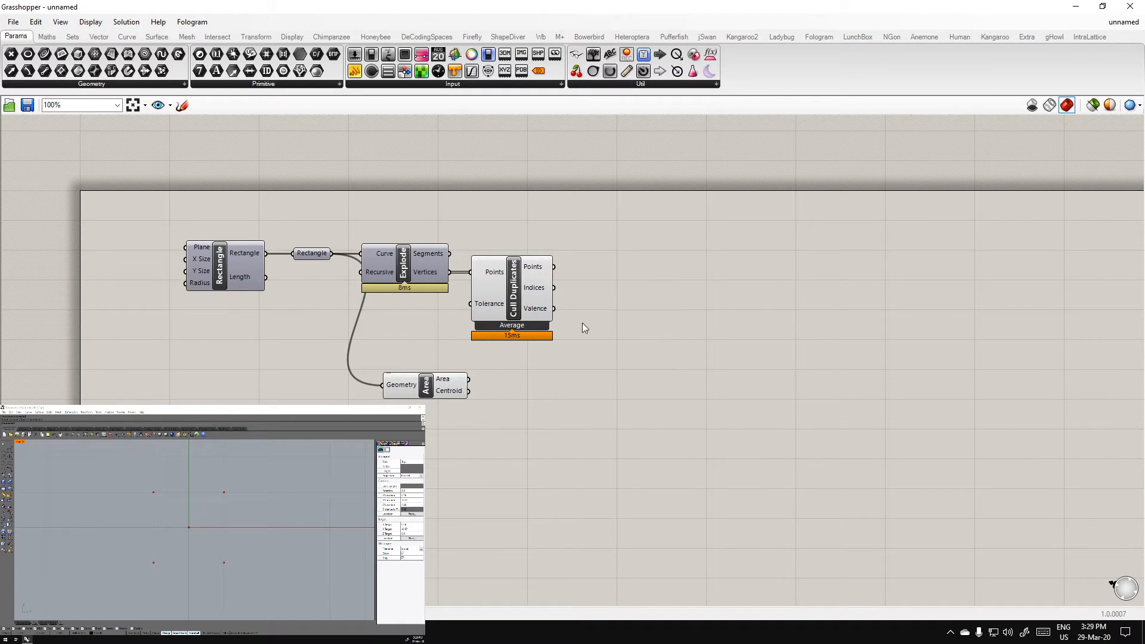
Add a List Item component beside Cull Duplicates, connect the culled Points to its List input and align it so the wire runs straight
double_click(615, 300)
text(item)
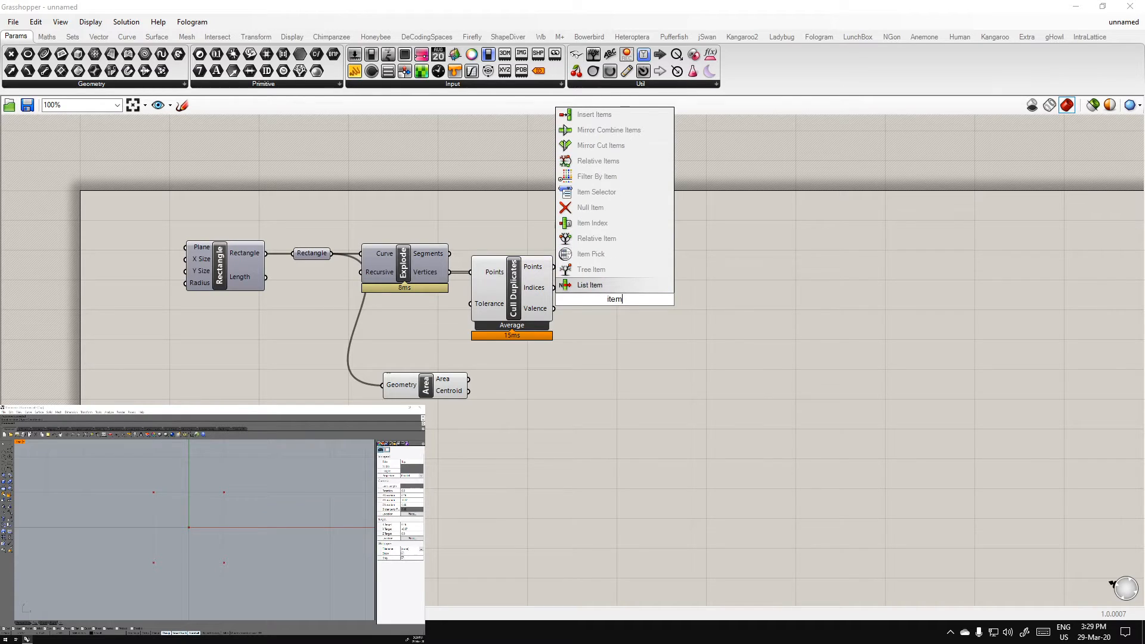
click(618, 289)
drag(617, 306, 651, 303)
drag(554, 267, 618, 283)
click(650, 296)
scroll(651, 295, up, 4)
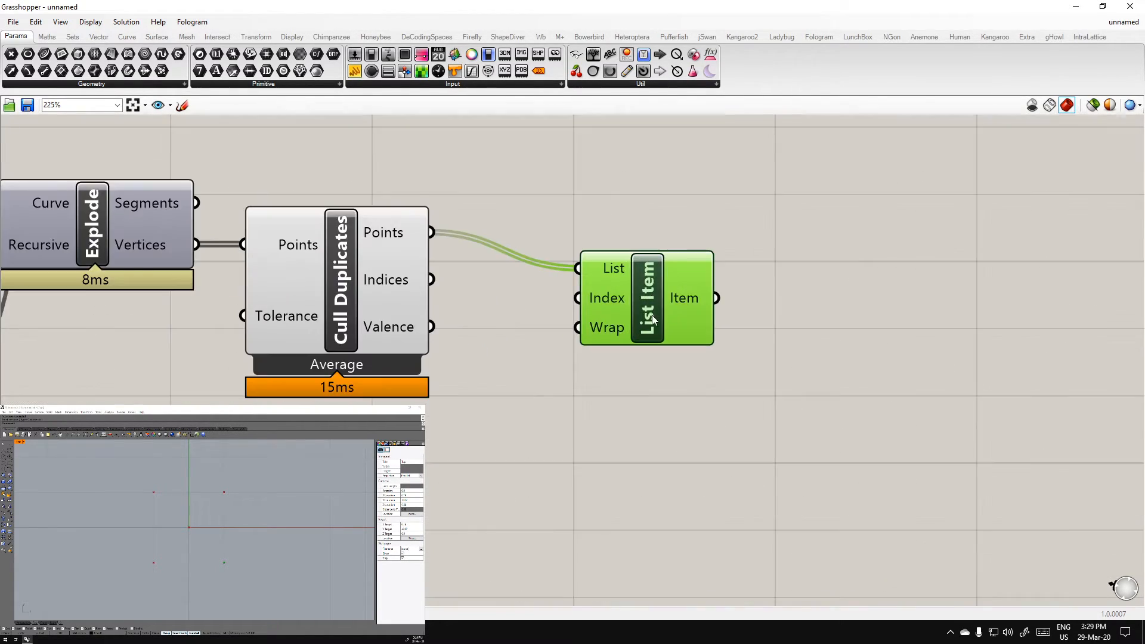
drag(652, 315, 645, 277)
scroll(646, 279, down, 2)
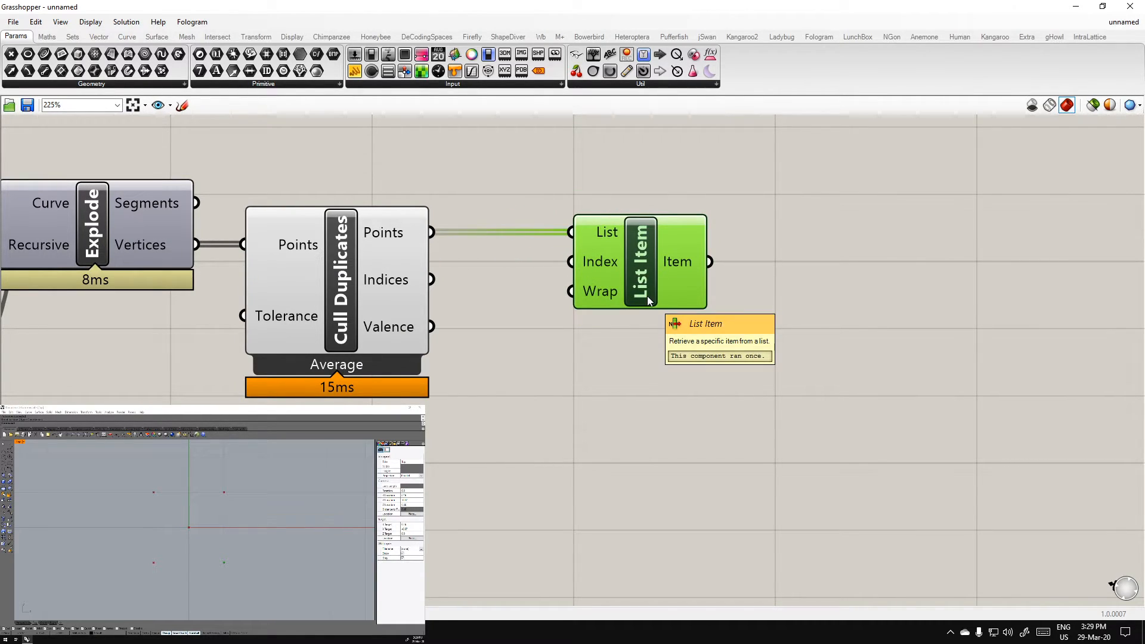
Set List Item's Index input to the two integers 0 and 2
scroll(647, 296, down, 2)
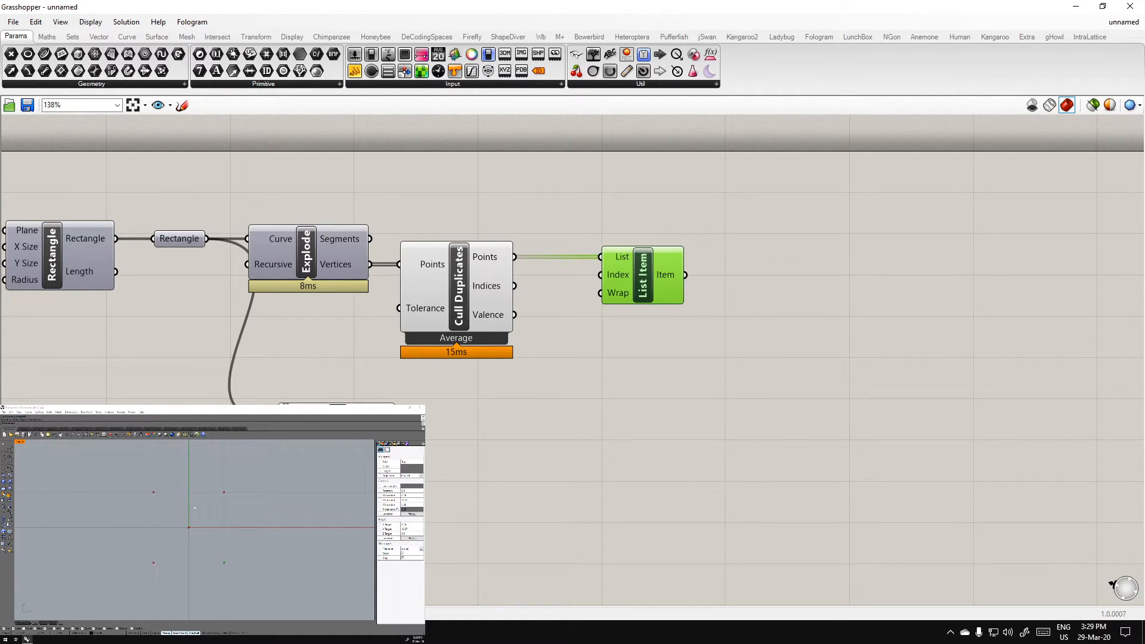
right_click(619, 275)
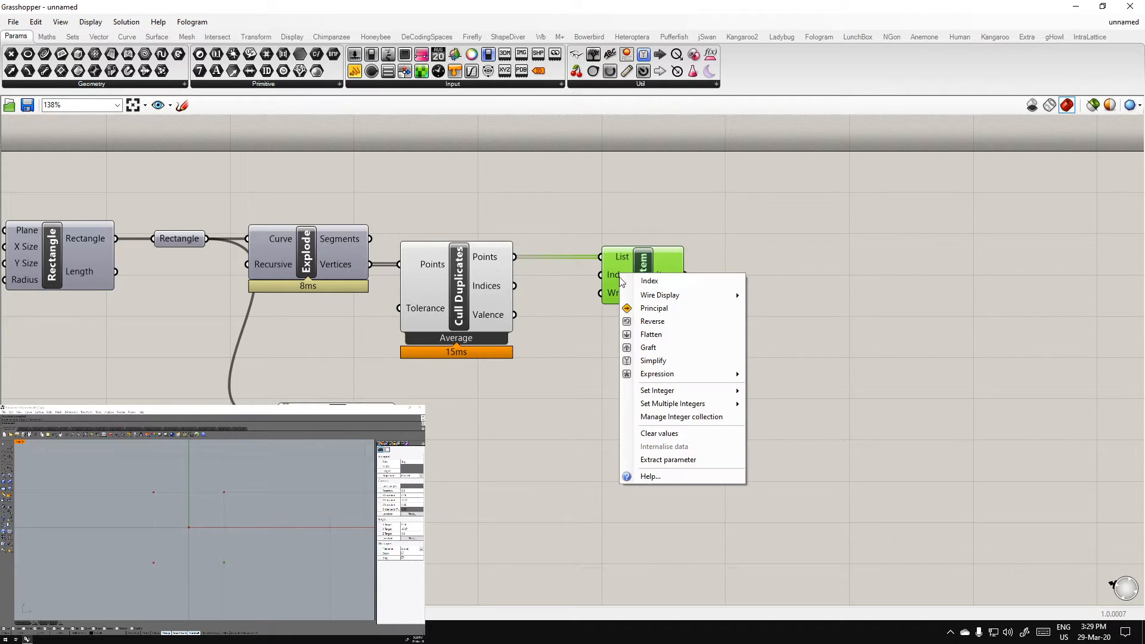
mouse_move(745, 409)
click(785, 408)
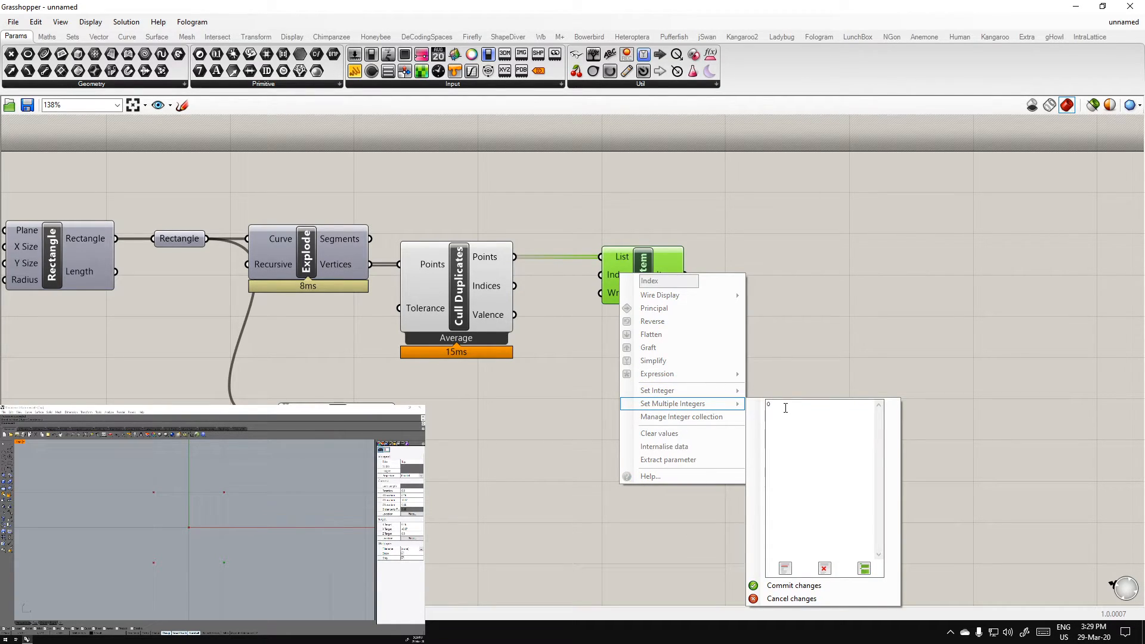
text(2)
click(779, 584)
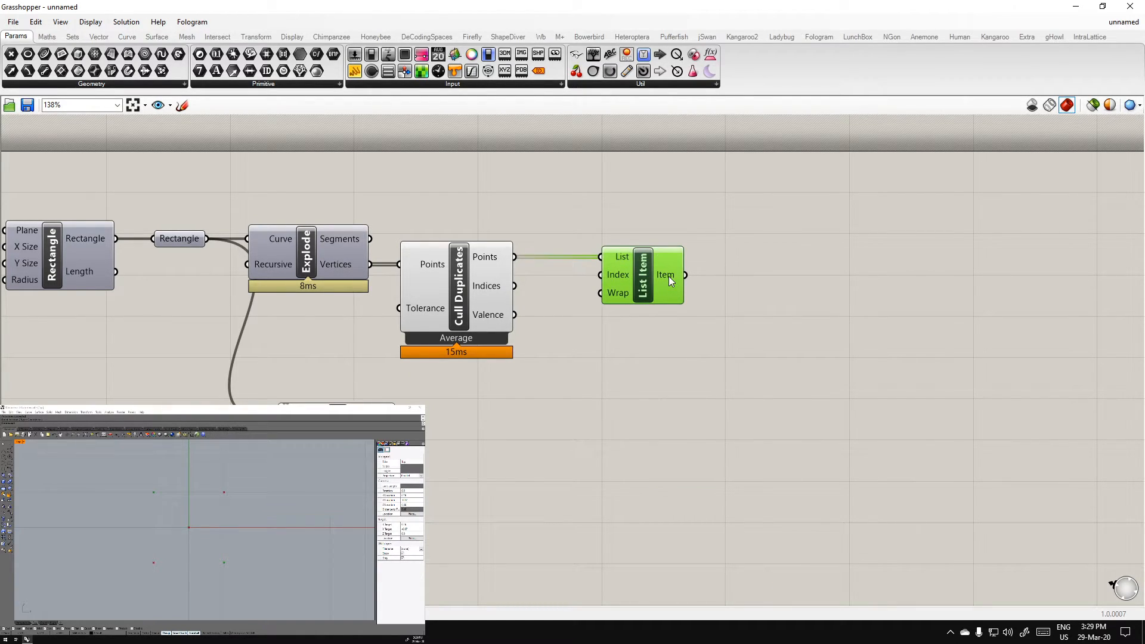
Add a panel beside List Item and display its Item output in it
double_click(766, 266)
text(//)
key(Return)
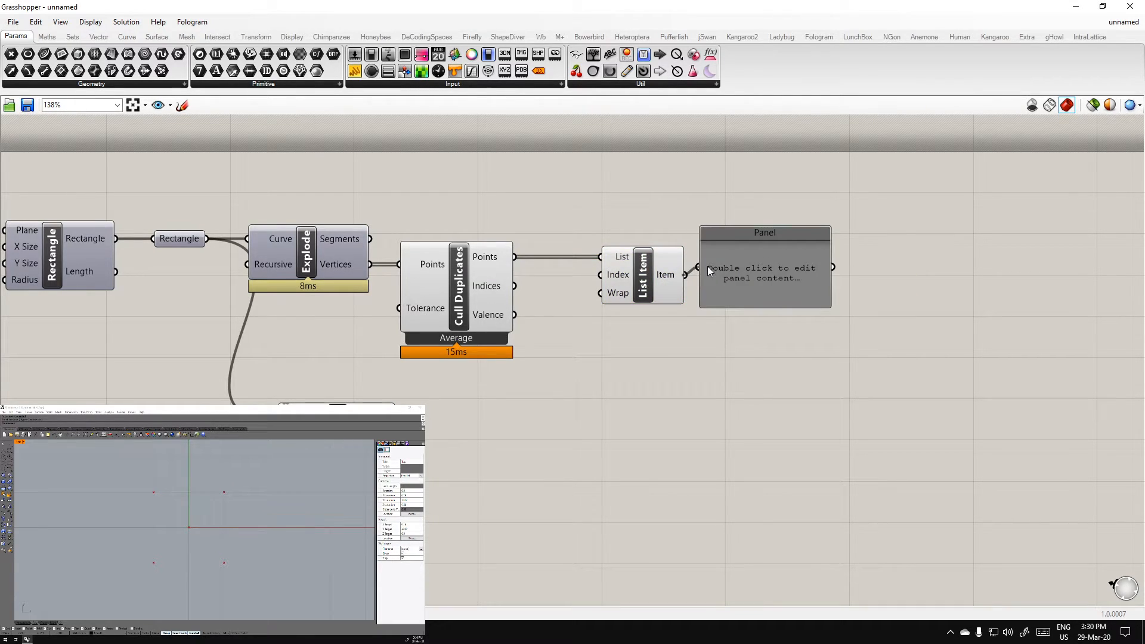
drag(707, 266, 735, 274)
click(625, 273)
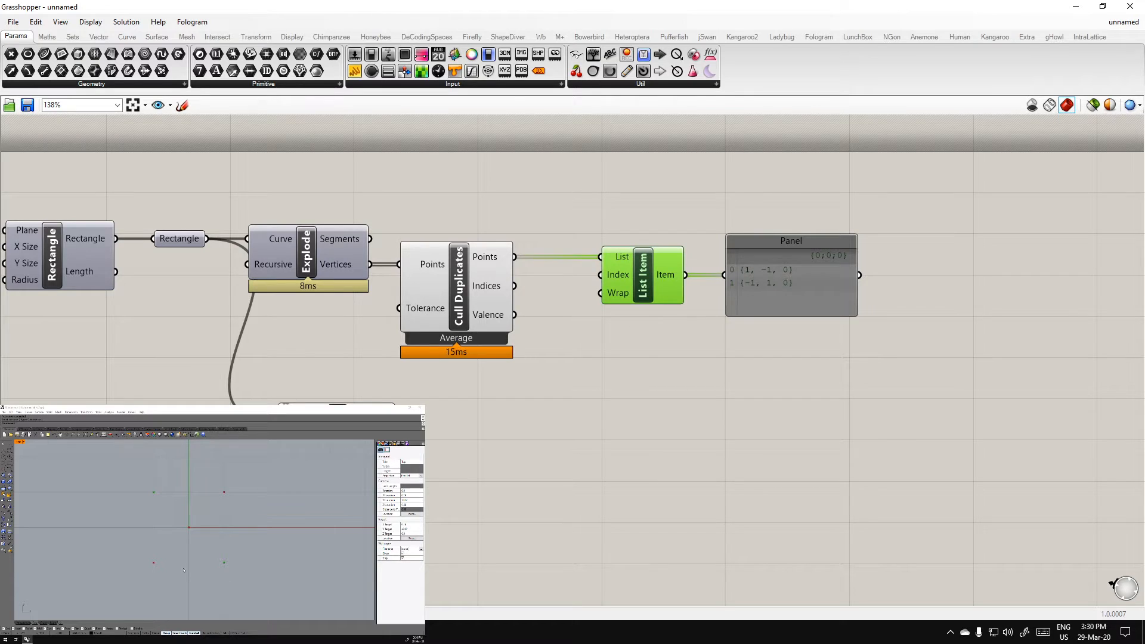
click(676, 461)
Add a Scale component below List Item and connect Area's Centroid to its Center input
right_drag(600, 484, 598, 423)
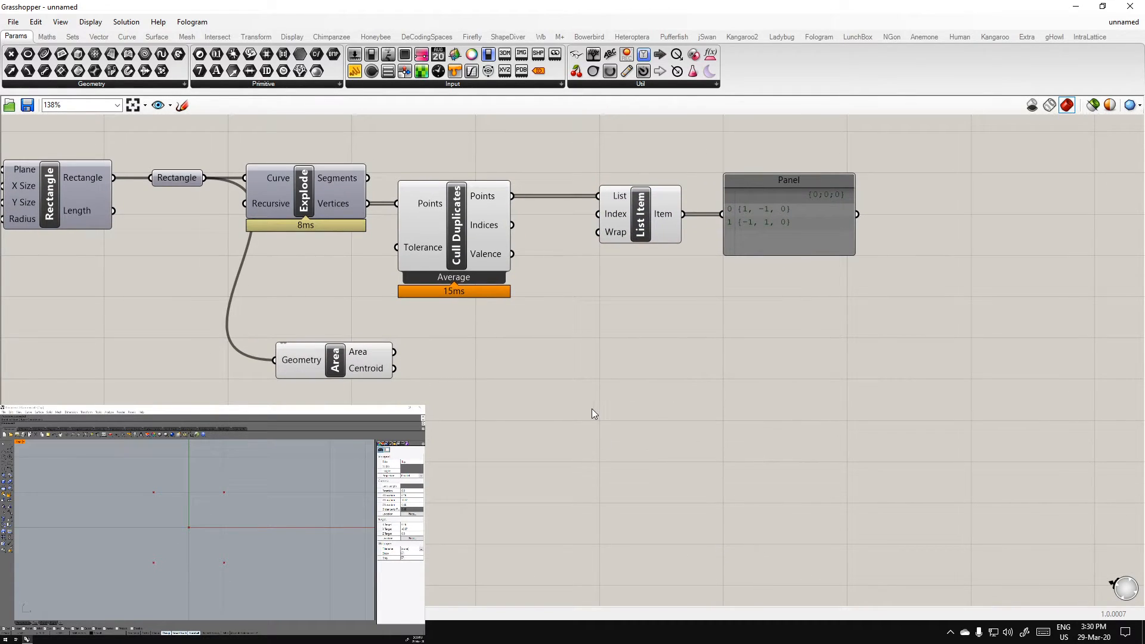
double_click(575, 377)
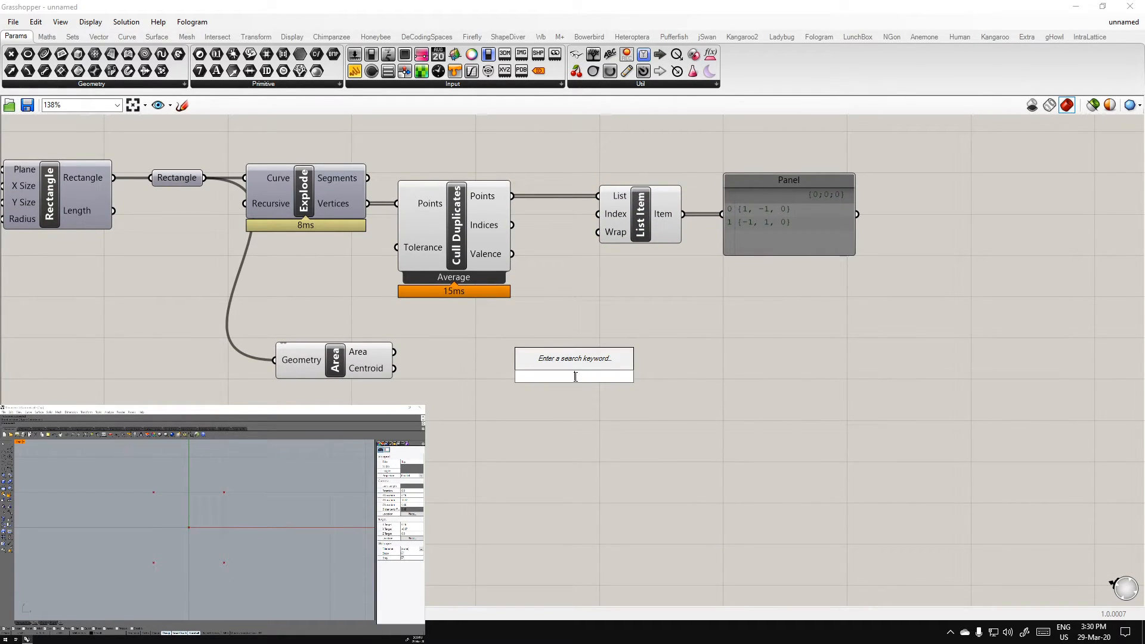
text(scale)
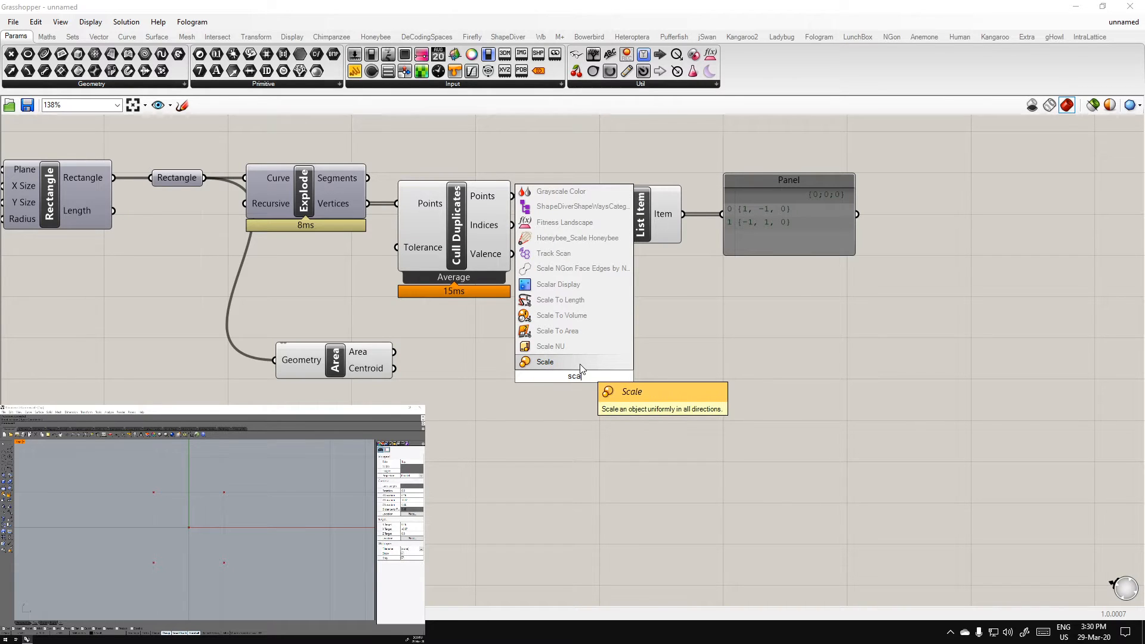
click(554, 359)
drag(569, 381, 687, 373)
click(549, 426)
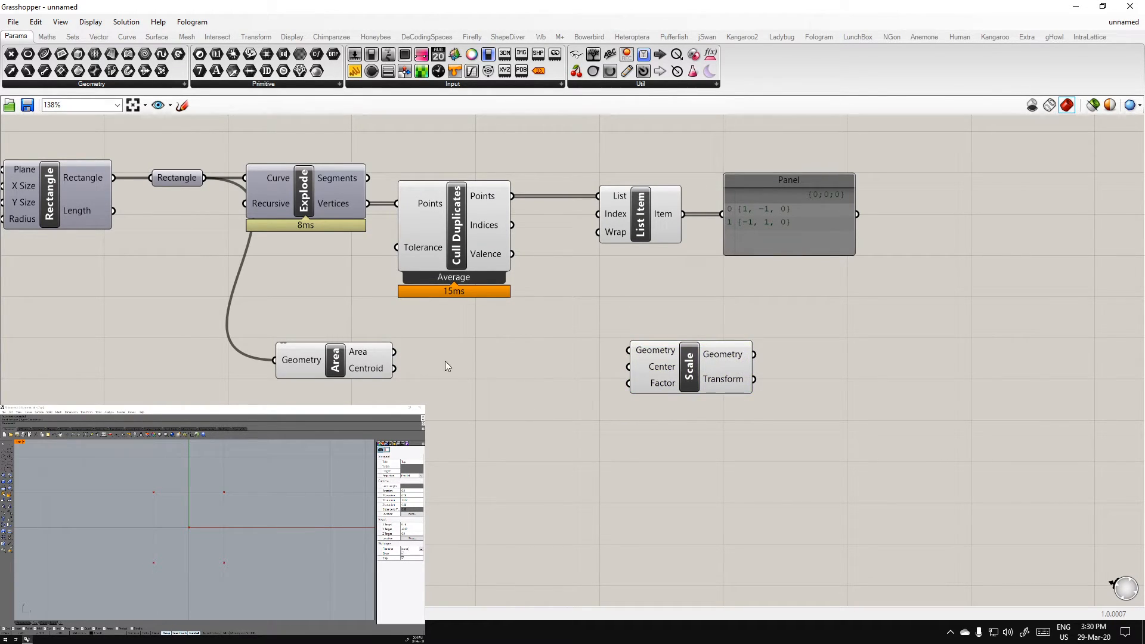
drag(394, 368, 629, 367)
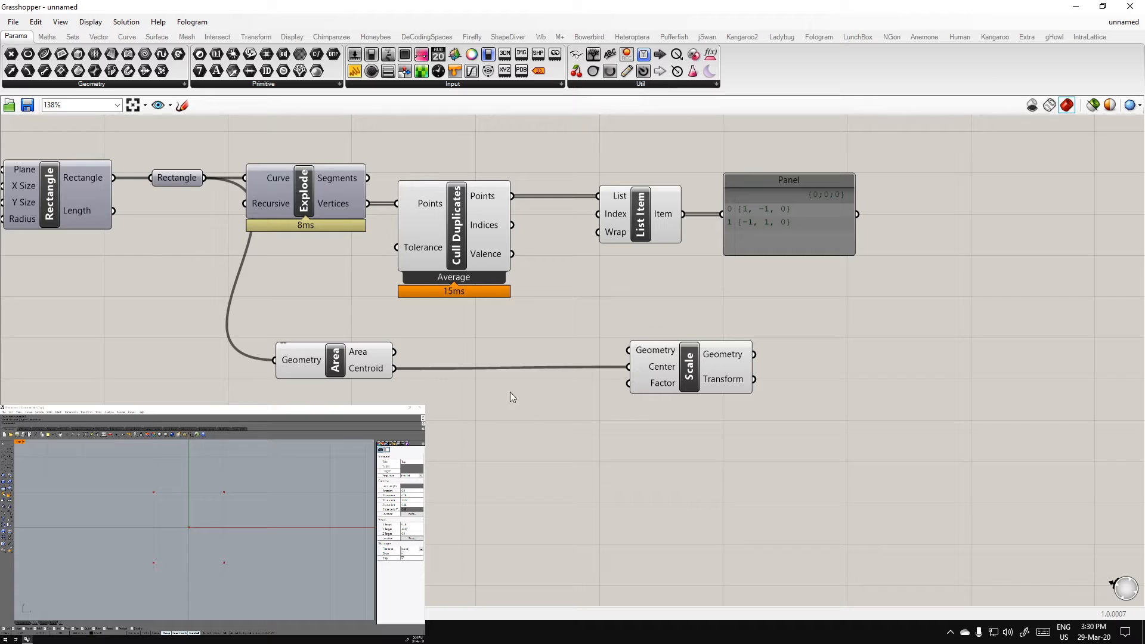
Move Area closer to Scale and connect List Item's Item output to Scale's Geometry input
drag(374, 362, 488, 352)
click(562, 377)
drag(675, 371, 688, 363)
drag(684, 214, 646, 345)
click(457, 448)
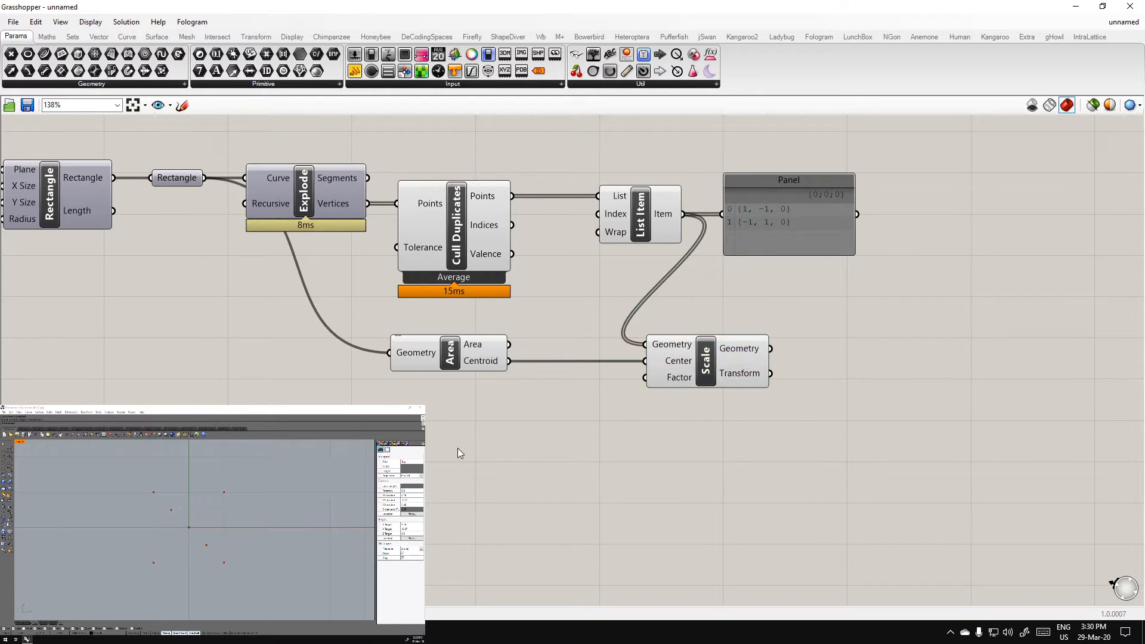
Connect the number slider to Scale's Factor input
right_drag(379, 471, 500, 432)
drag(139, 465, 762, 339)
double_click(568, 366)
drag(567, 366, 582, 357)
key(ctrl+z)
click(563, 476)
key(ctrl+z)
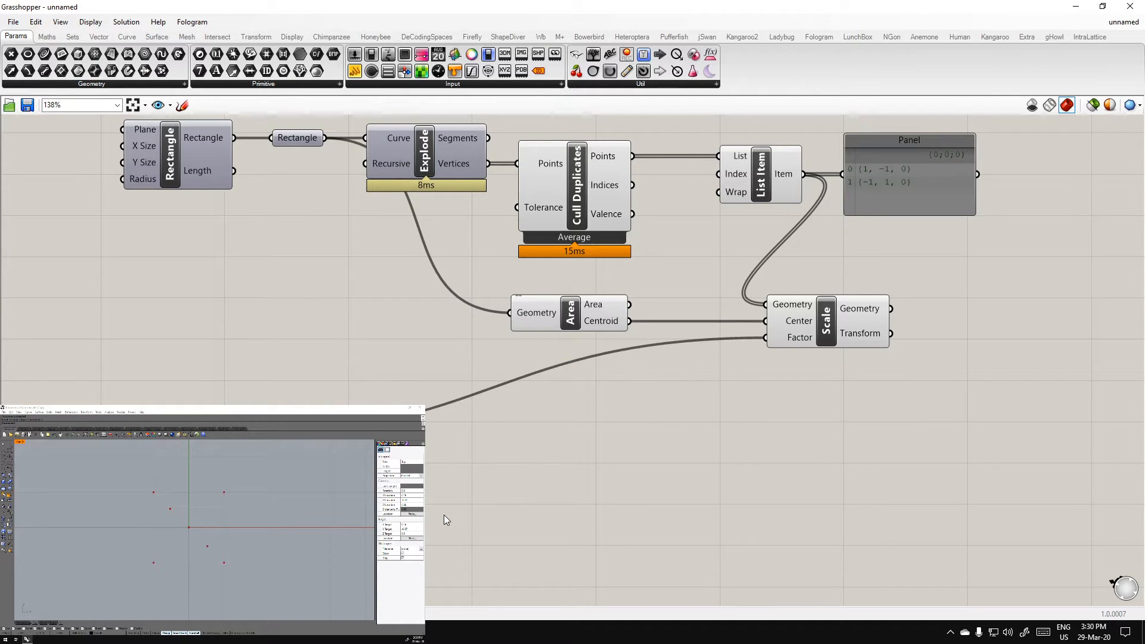
right_drag(390, 516, 497, 496)
scroll(416, 473, down, 2)
scroll(376, 355, up, 2)
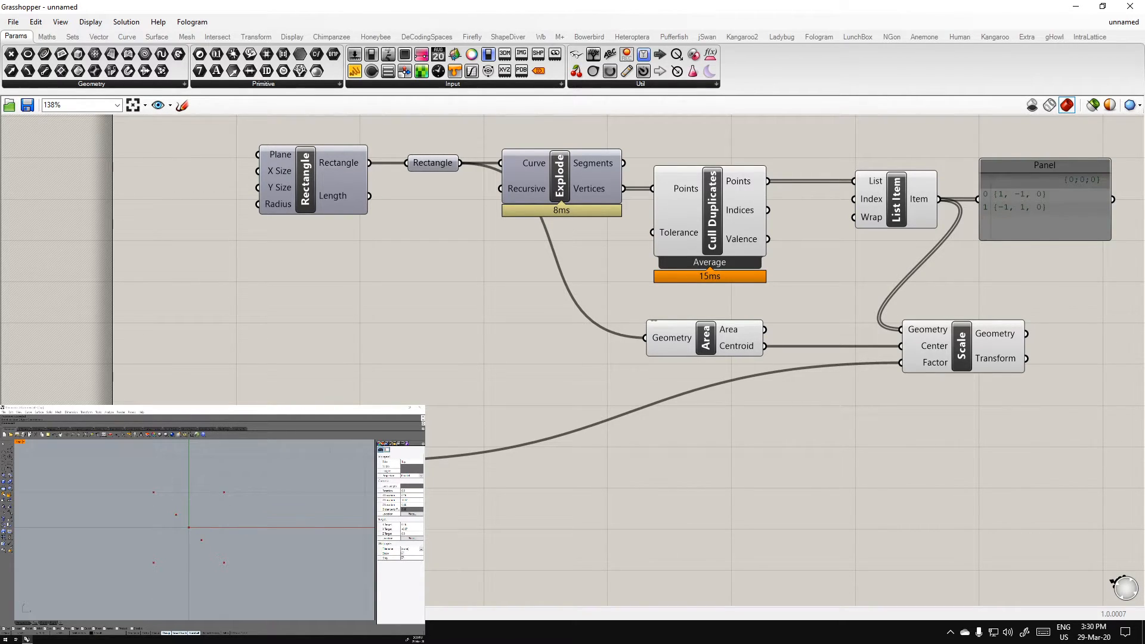
Add a PolyLine component to the canvas and place it some distance to the right of Scale
right_drag(982, 447, 501, 503)
double_click(678, 392)
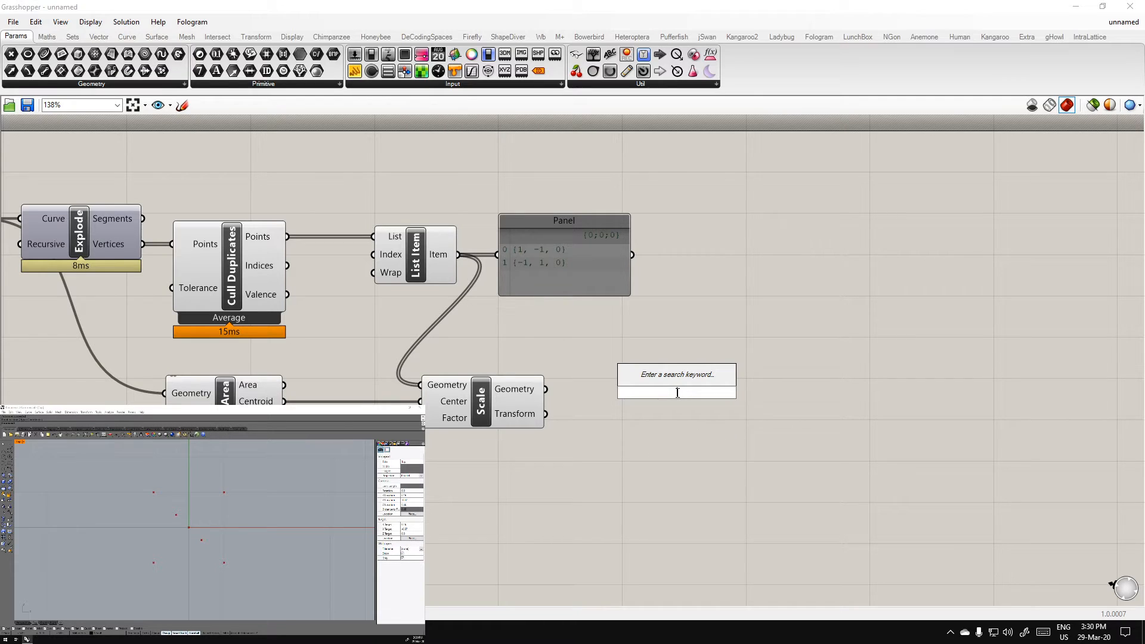
text(pol)
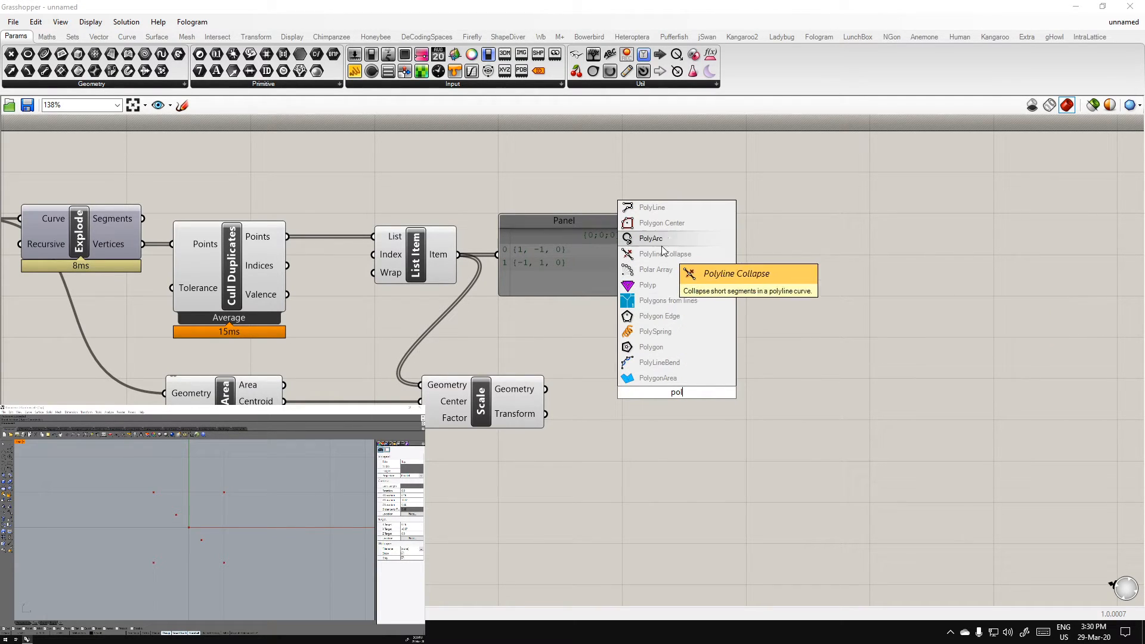
click(652, 207)
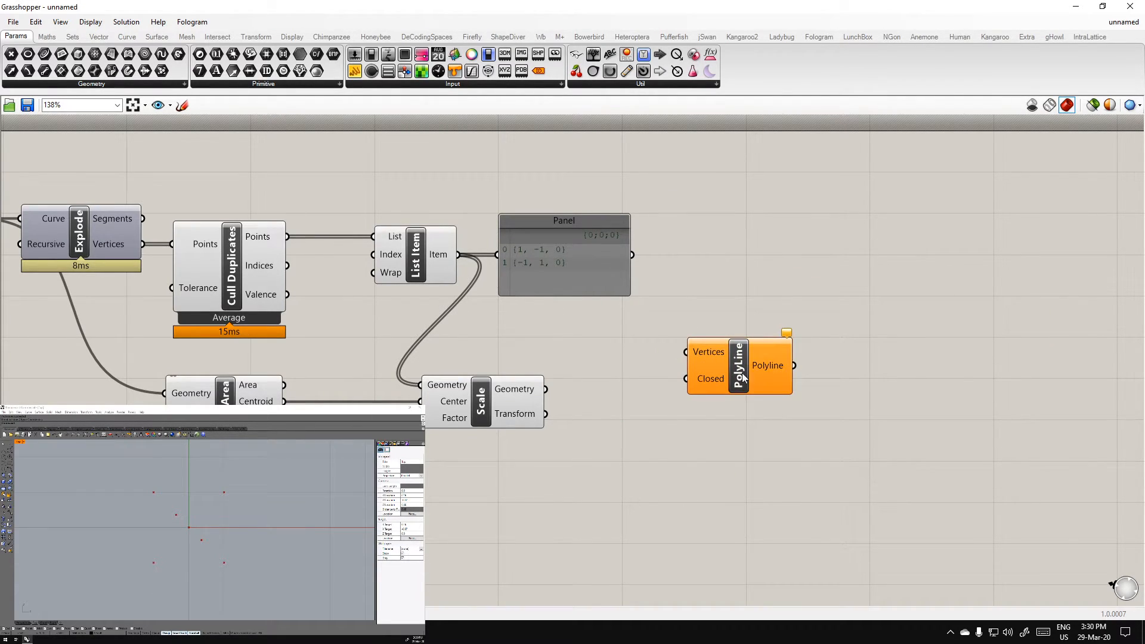
drag(742, 376, 809, 377)
double_click(675, 363)
key(Escape)
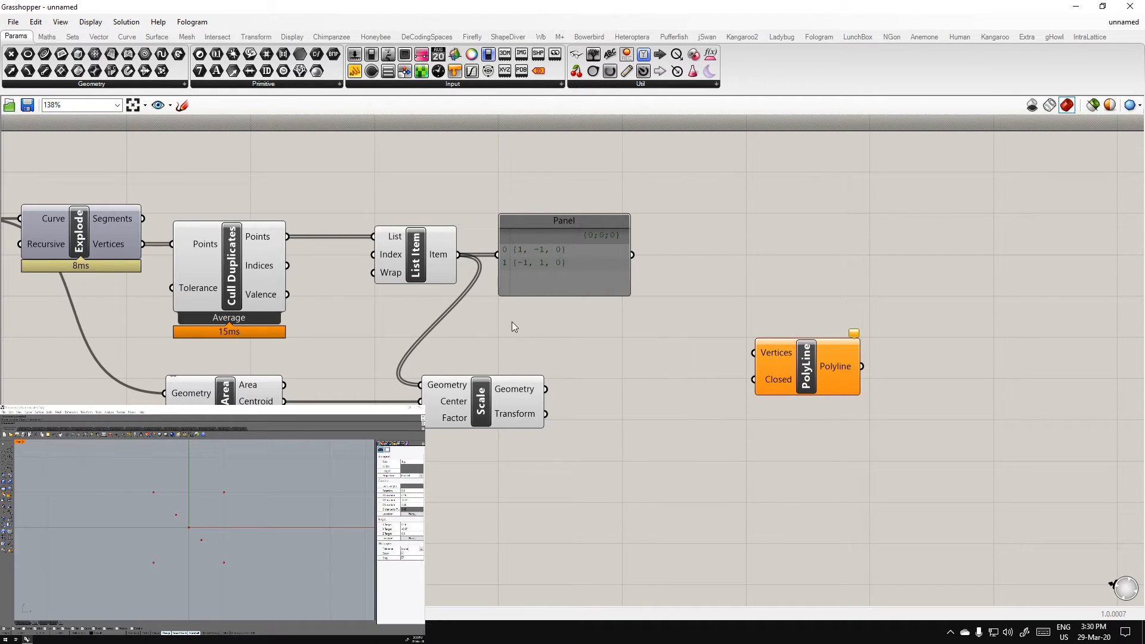
Delete the panel that displays List Item's output
click(415, 257)
drag(571, 269, 580, 244)
right_drag(565, 335, 703, 367)
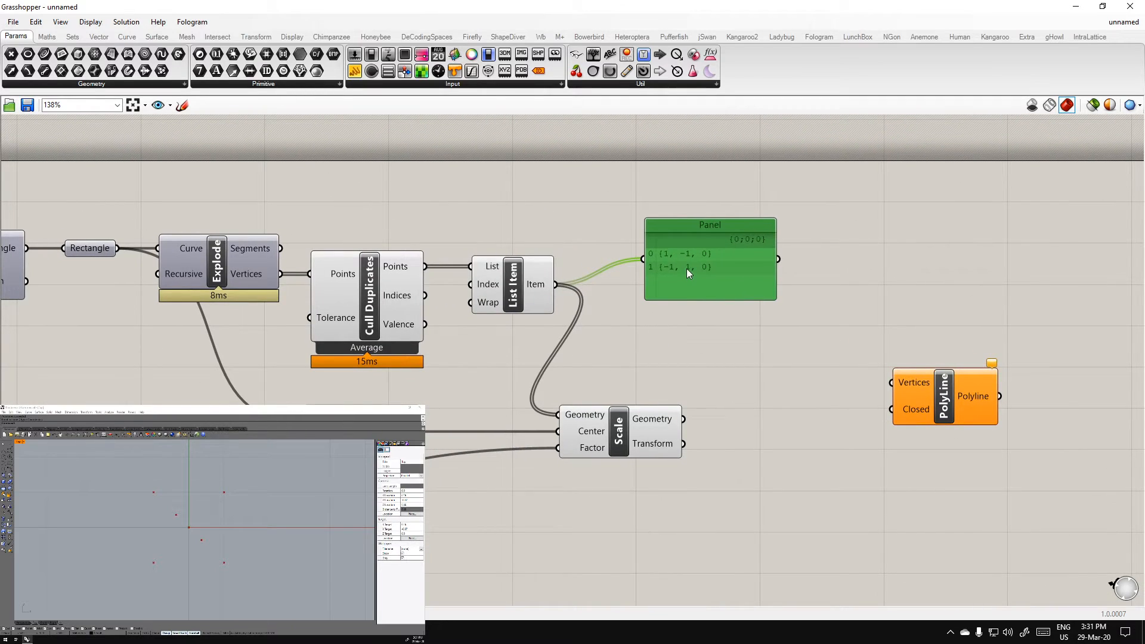
key(Delete)
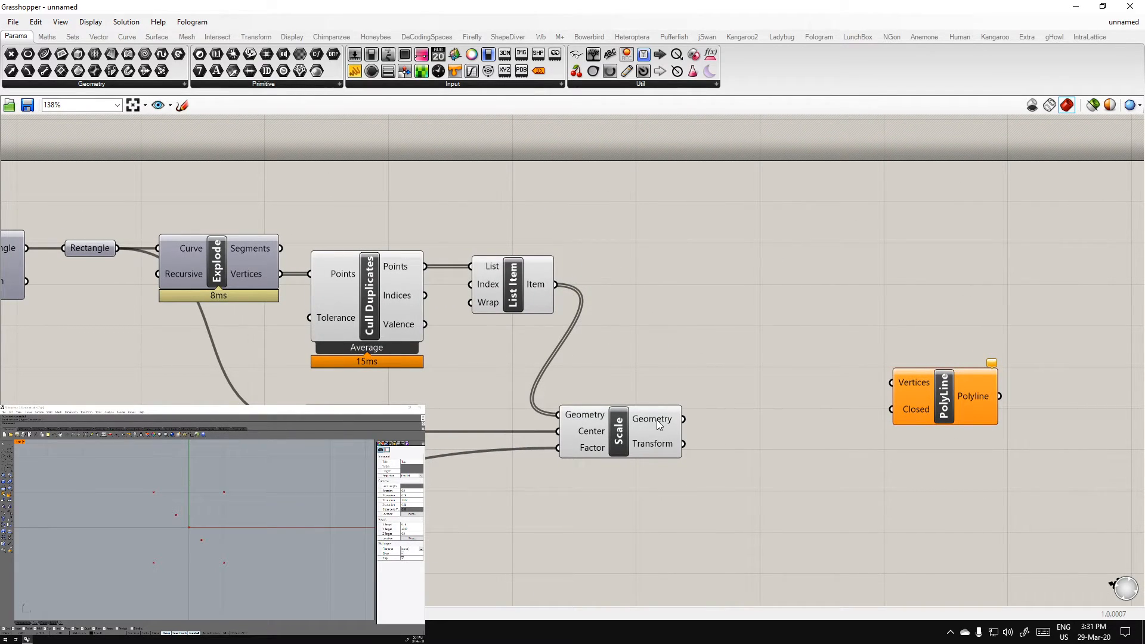
mouse_move(654, 422)
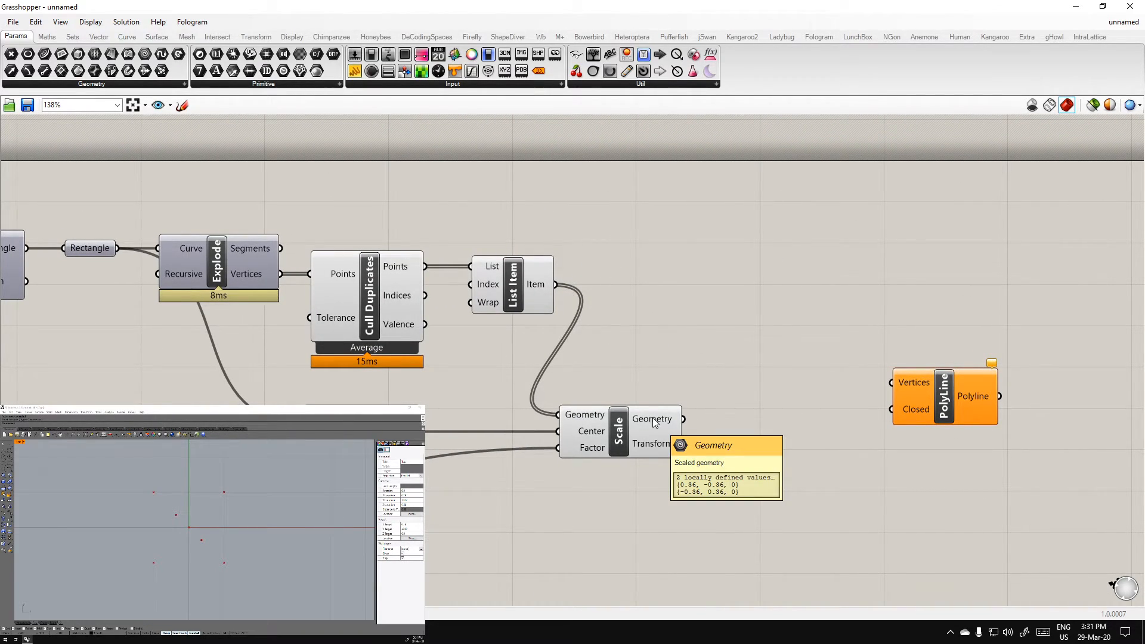
Add a Dispatch component above List Item and connect Cull Duplicates' Points output to its List input
right_drag(522, 285, 610, 310)
click(609, 310)
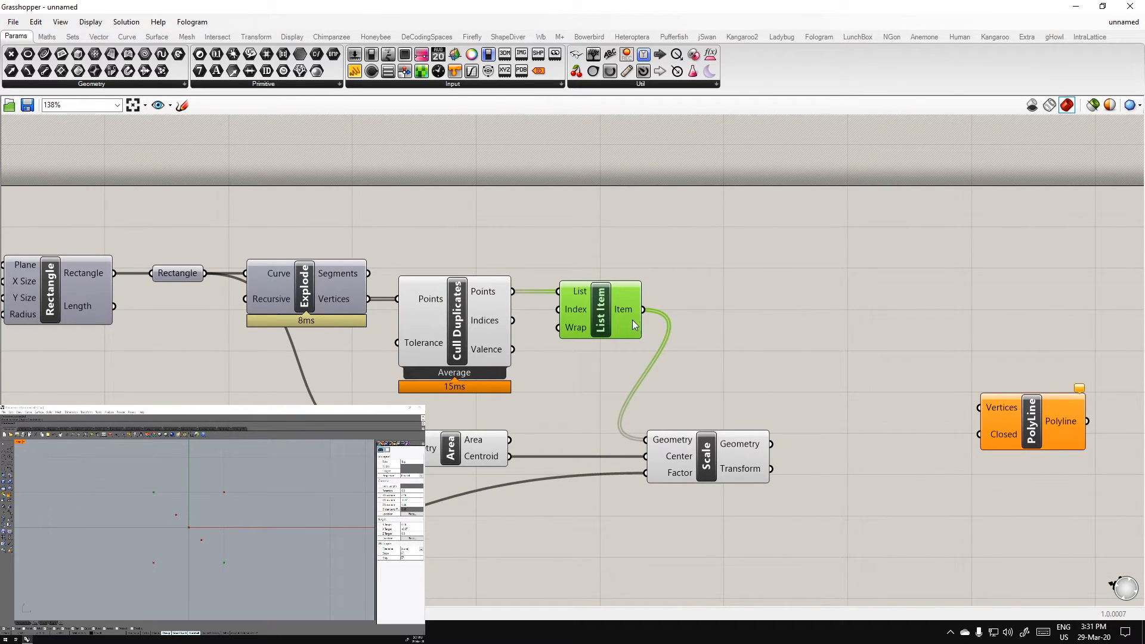
click(73, 37)
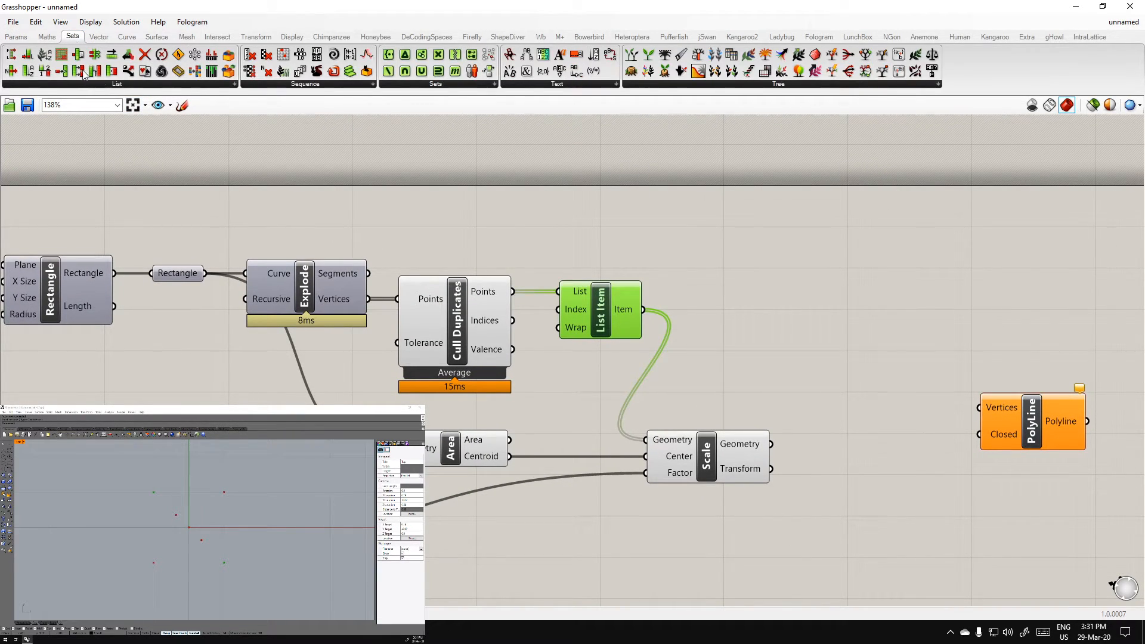
click(121, 85)
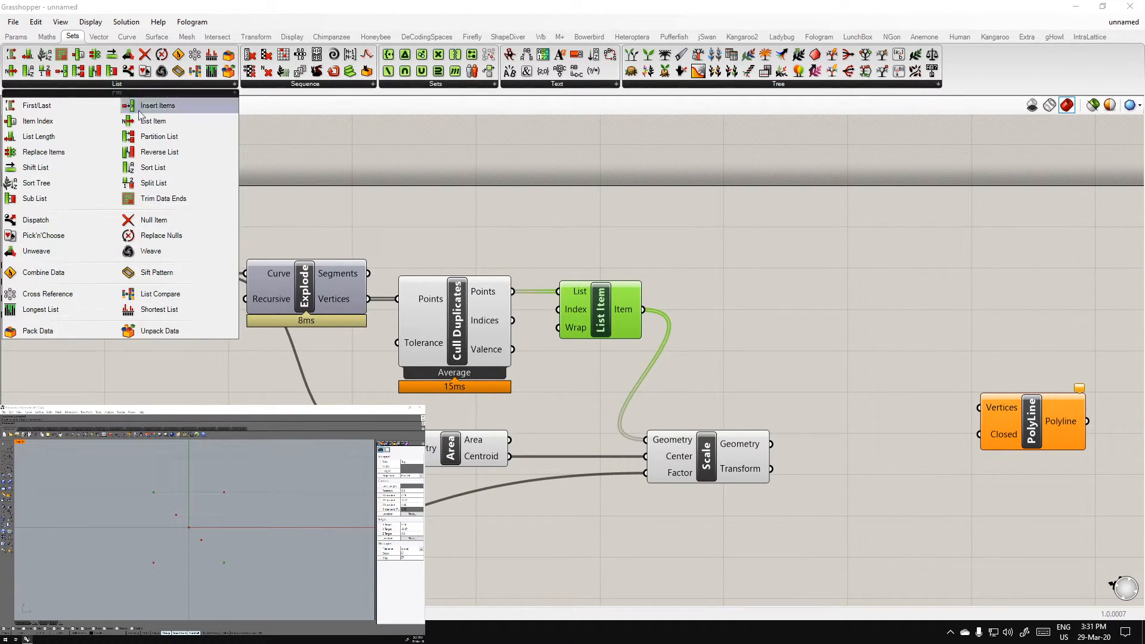
click(58, 221)
click(705, 211)
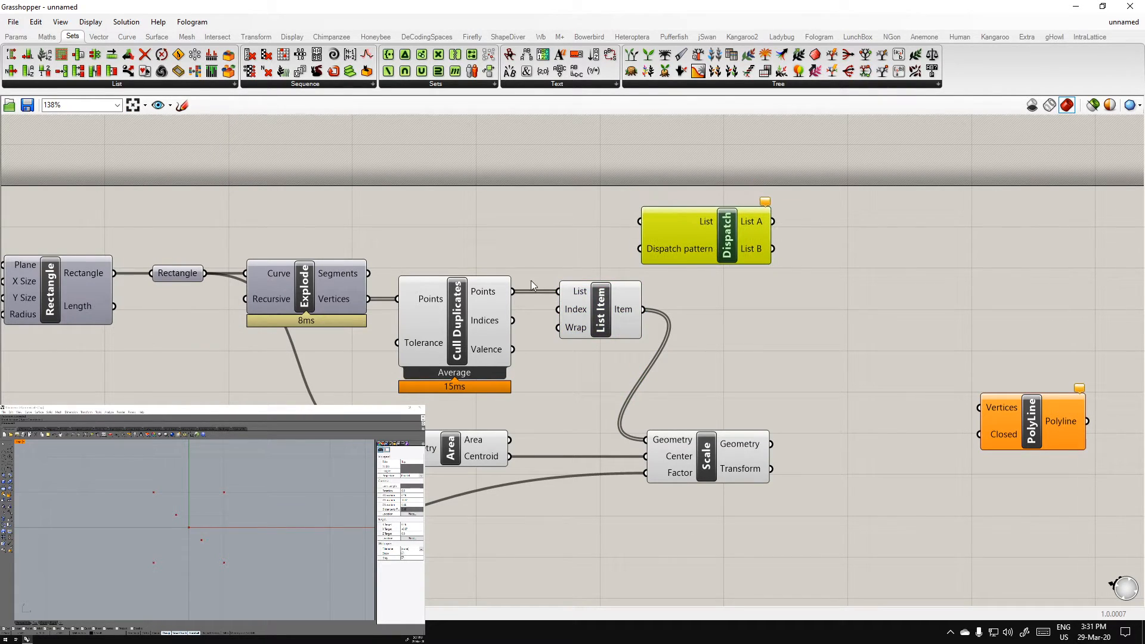
drag(517, 292, 639, 222)
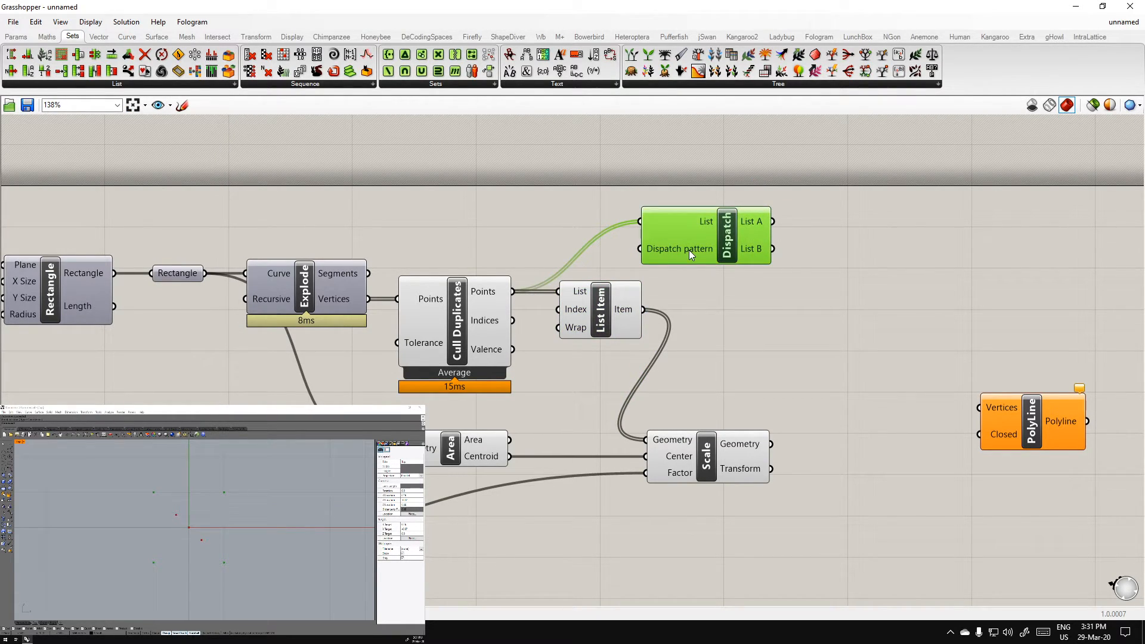
Replace List Item with Dispatch by feeding List A into Scale's Geometry, deleting List Item and moving Dispatch into its place
mouse_move(748, 226)
drag(773, 223, 648, 442)
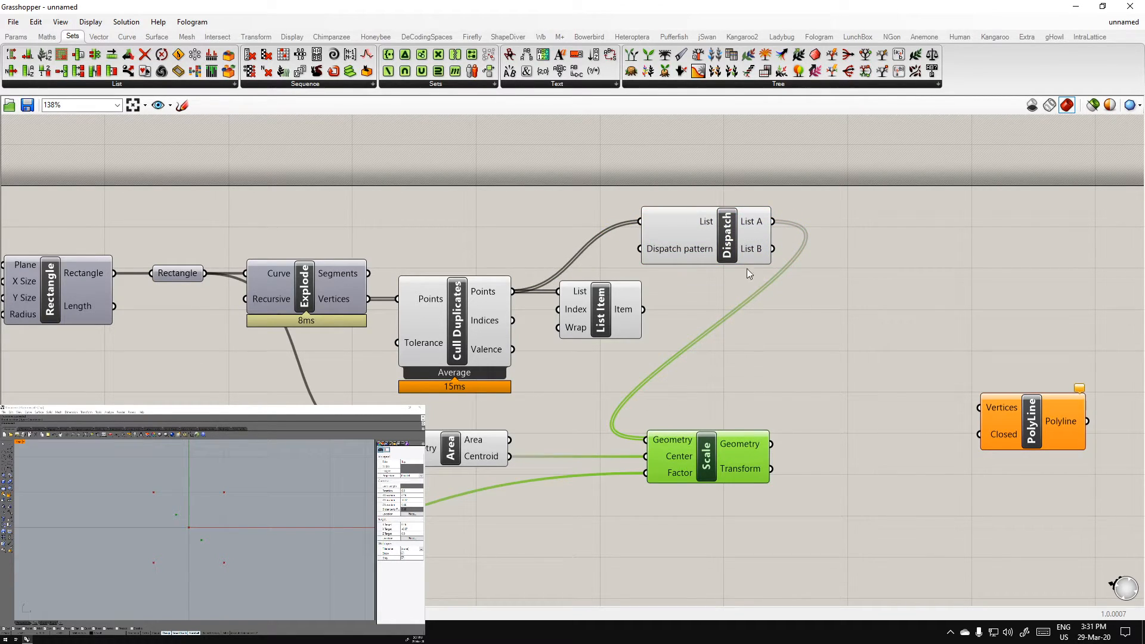
click(592, 333)
key(Delete)
drag(726, 242, 626, 313)
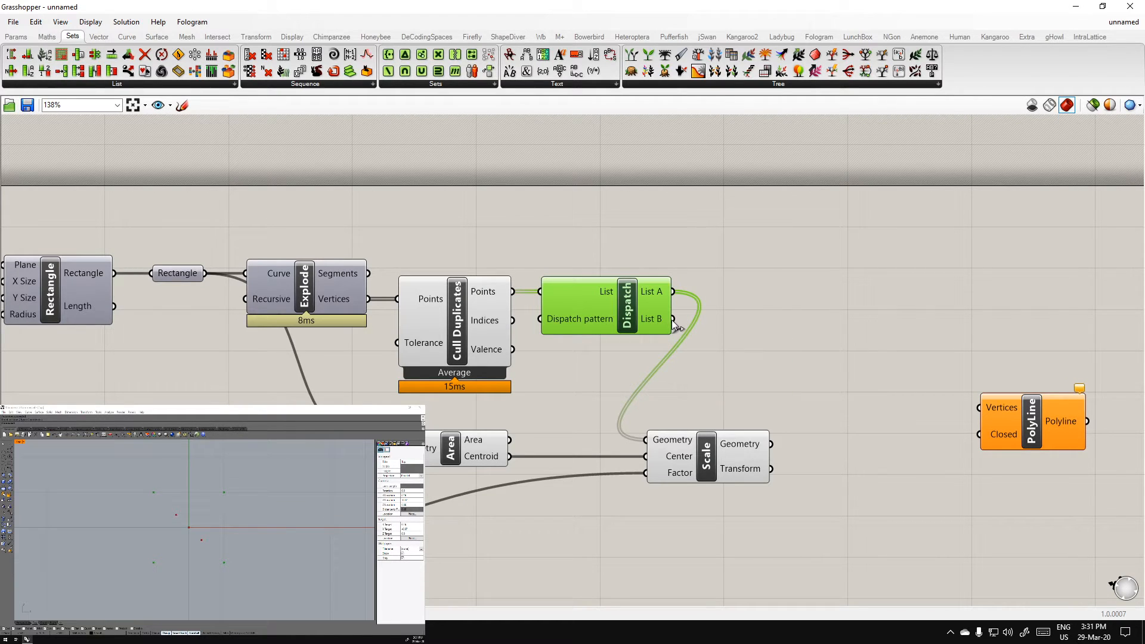
click(810, 411)
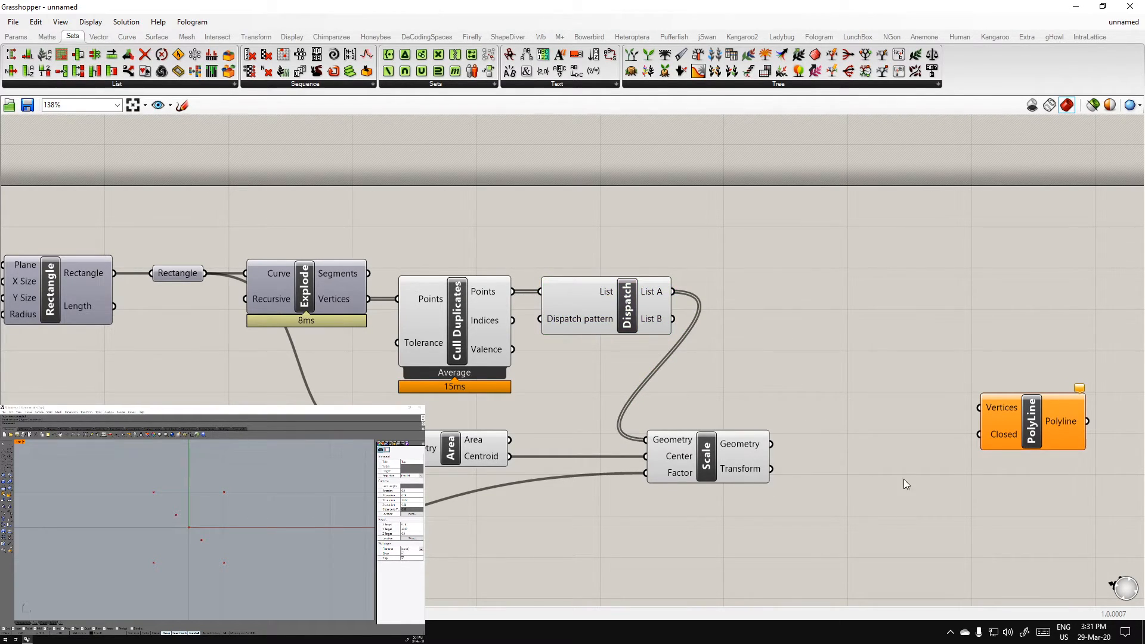
Add a Merge component between Scale and PolyLine
right_drag(907, 480, 780, 459)
double_click(712, 343)
text(mn)
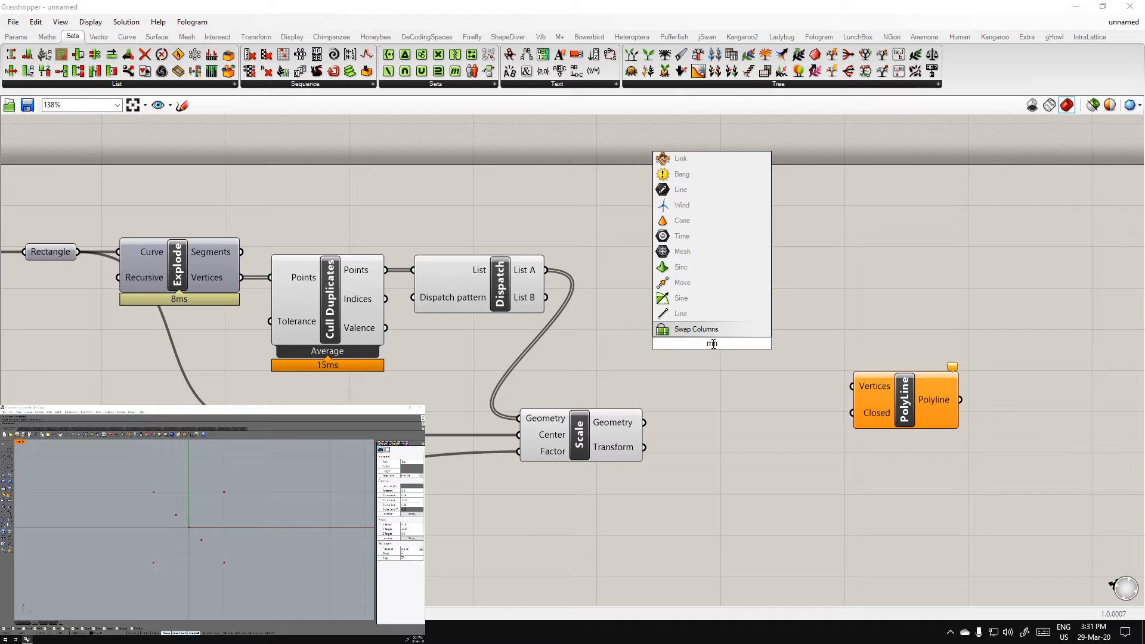
key(BackSpace)
text(merge)
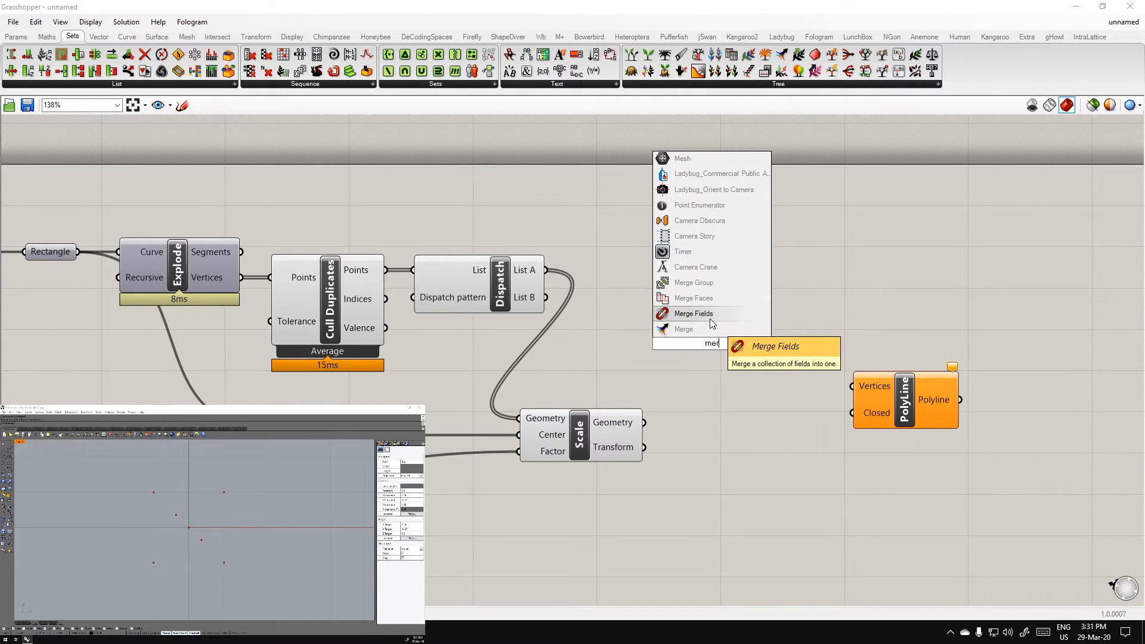
key(Return)
click(613, 425)
click(665, 390)
drag(710, 338, 731, 343)
click(690, 415)
Merge Scale's Geometry output with Dispatch's List B and feed the merged result into PolyLine's Vertices input
mouse_move(546, 297)
mouse_down()
mouse_move(648, 316)
mouse_move(552, 296)
mouse_up()
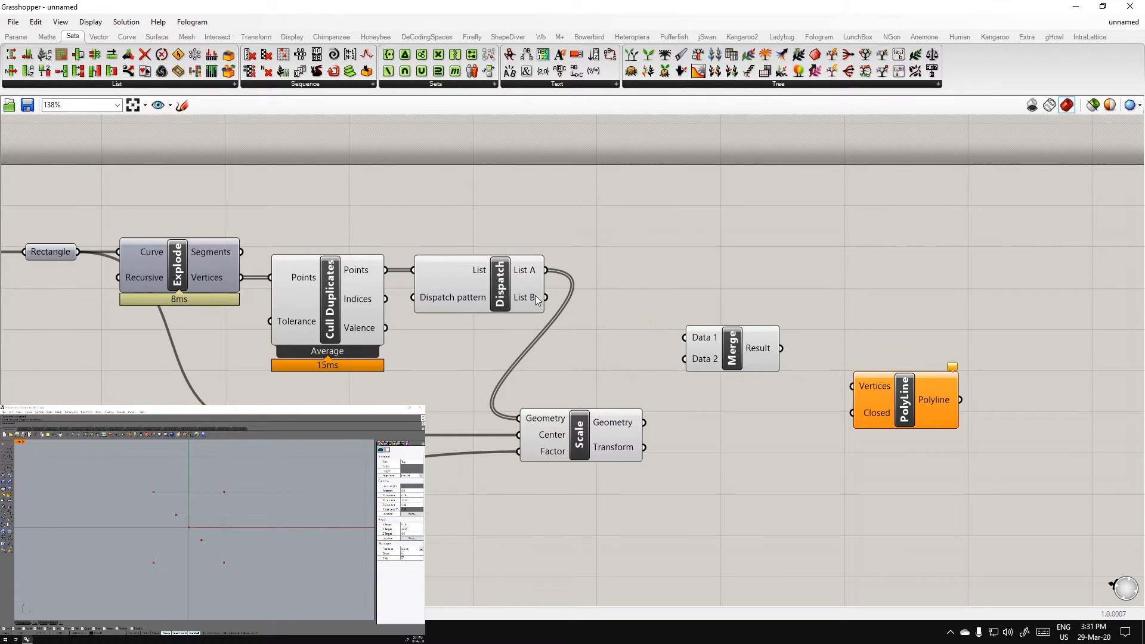
drag(644, 422, 686, 338)
drag(545, 297, 852, 387)
mouse_move(756, 353)
Set PolyLine's Closed input to True and move the component slightly further from Merge
click(806, 468)
right_click(874, 410)
mouse_move(915, 525)
click(1026, 540)
click(938, 402)
click(823, 470)
right_drag(773, 400, 671, 363)
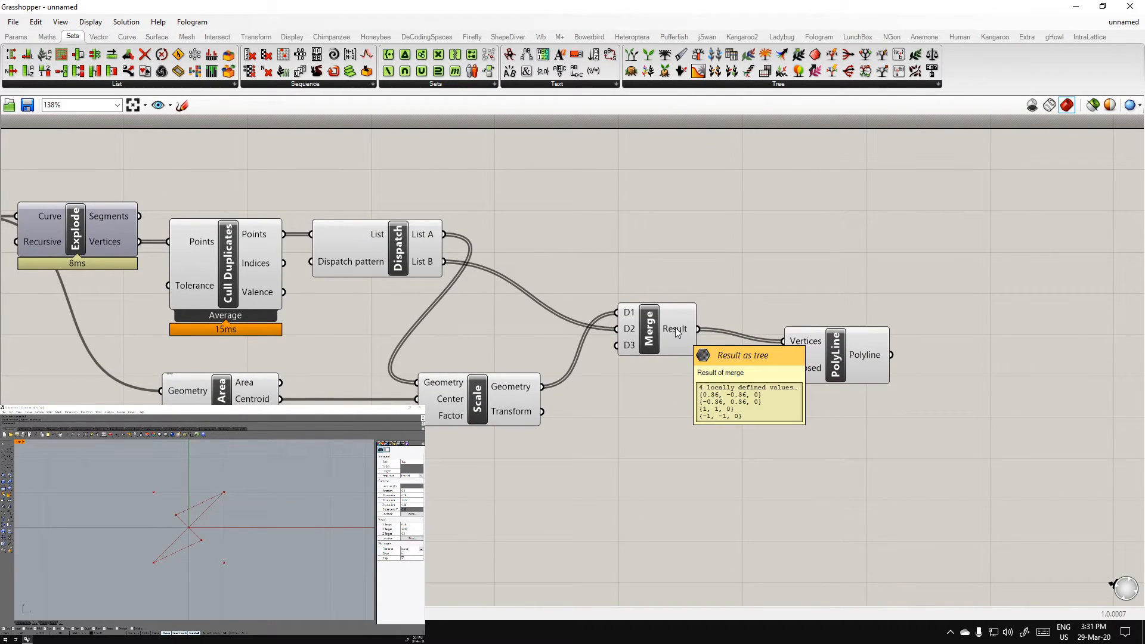
Undo the recent PolyLine changes and delete the Merge component
key(ctrl+z)
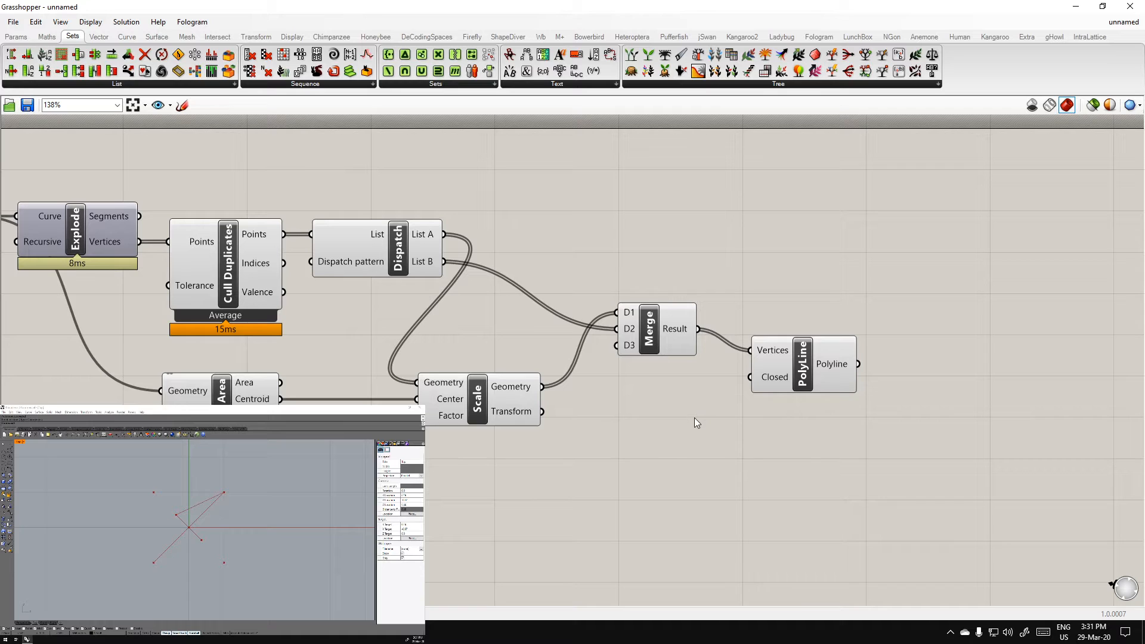
click(811, 386)
click(661, 344)
key(Delete)
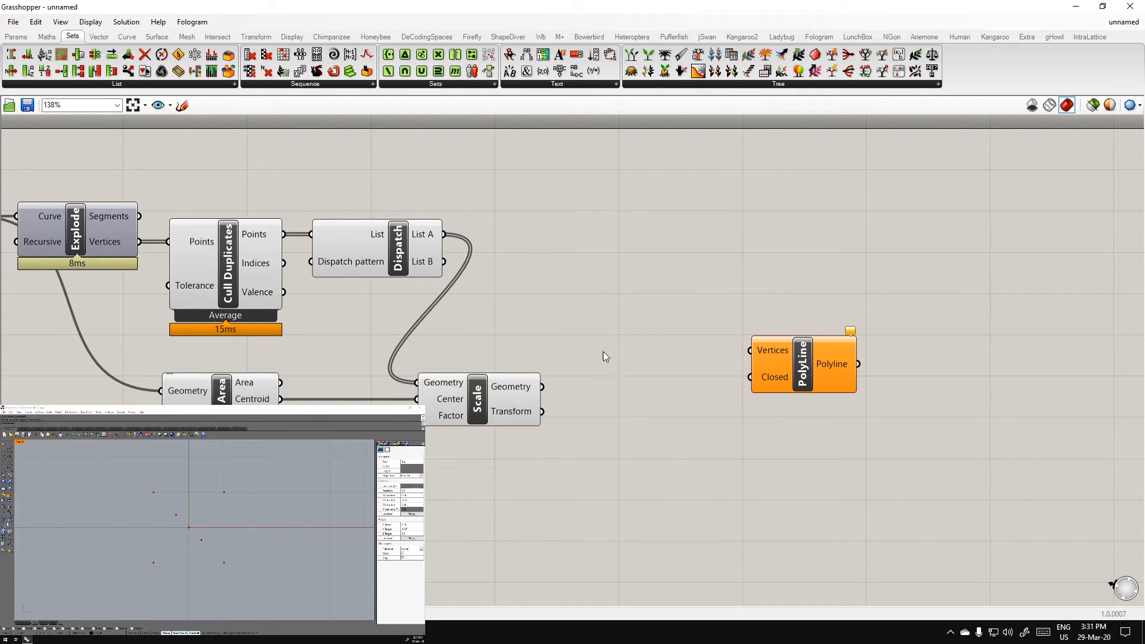
Add a Weave component between Dispatch and PolyLine
right_drag(579, 287, 629, 328)
click(117, 84)
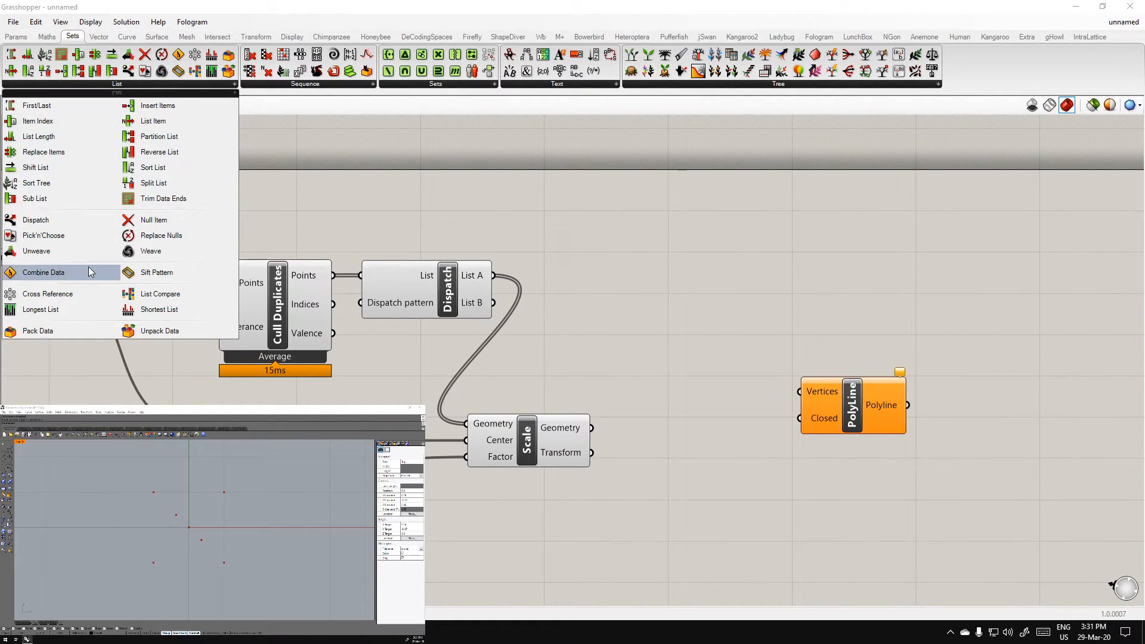
click(151, 251)
click(664, 342)
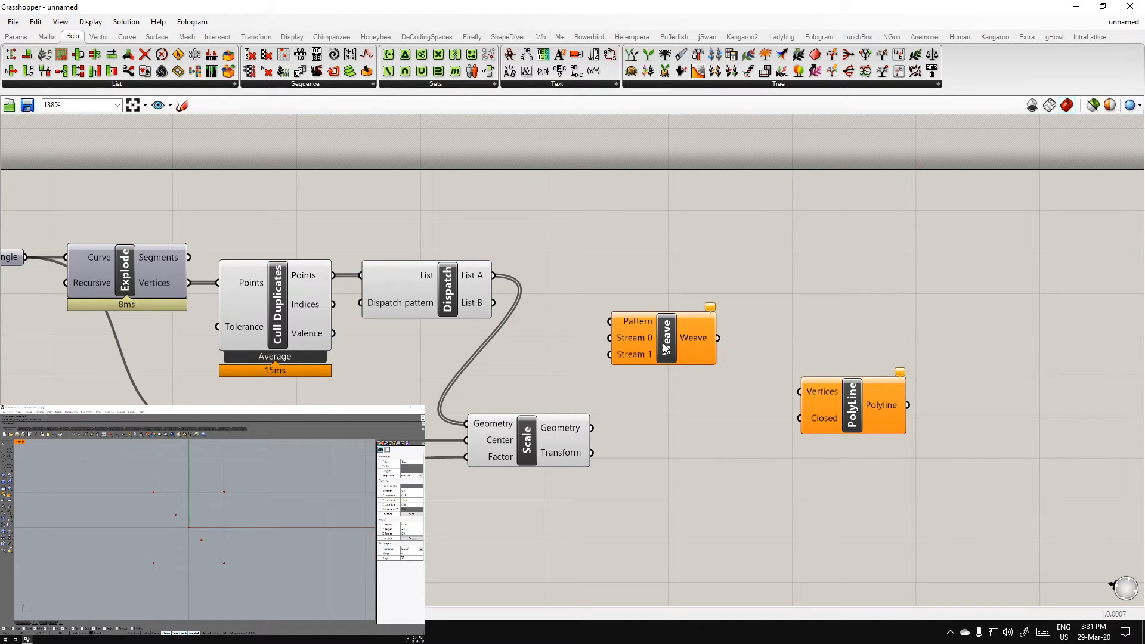
click(670, 386)
Connect Dispatch's List B to Weave's Stream 0 and Scale's Geometry output to Stream 1
right_drag(485, 344, 528, 344)
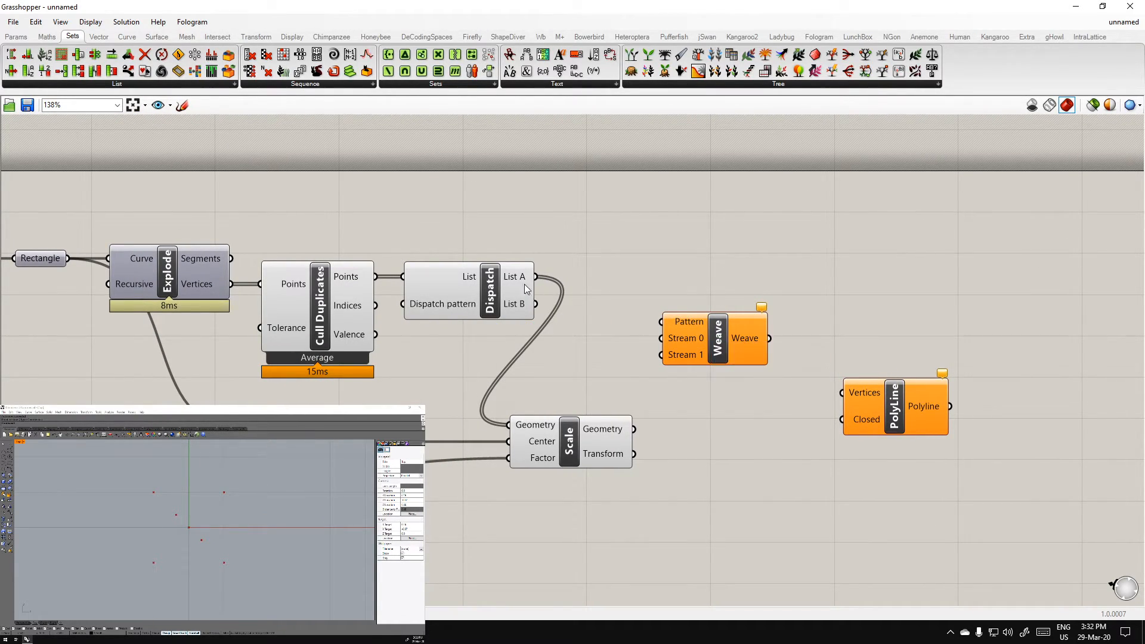
drag(535, 277, 651, 341)
drag(535, 304, 660, 338)
drag(635, 429, 661, 355)
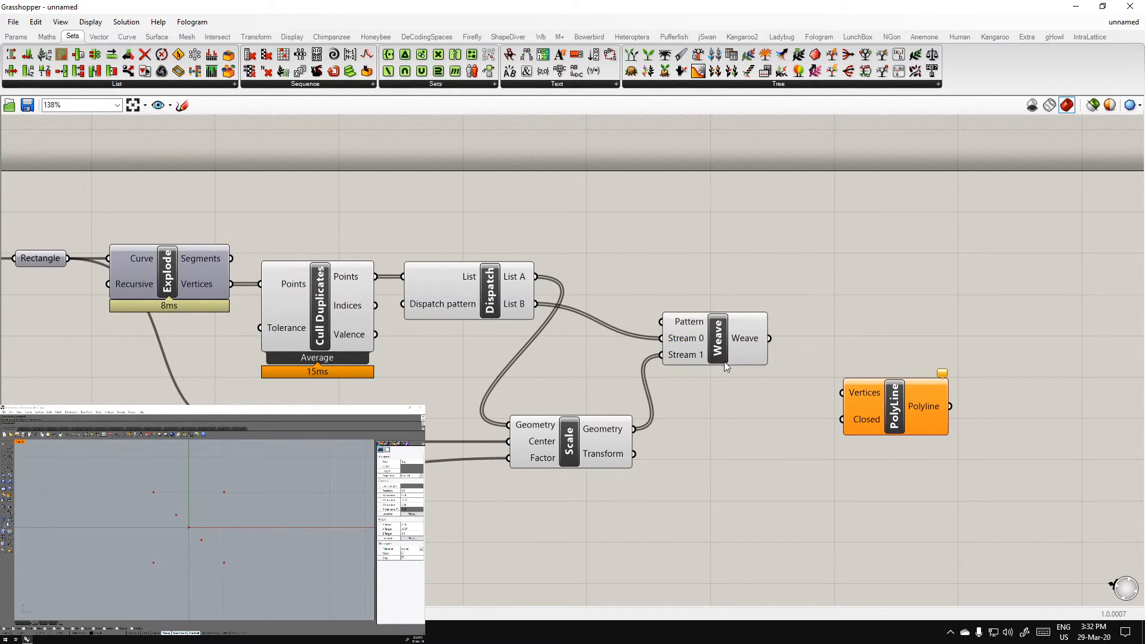
Connect Weave's output to PolyLine's Vertices input and set PolyLine's Closed input to True
mouse_move(739, 342)
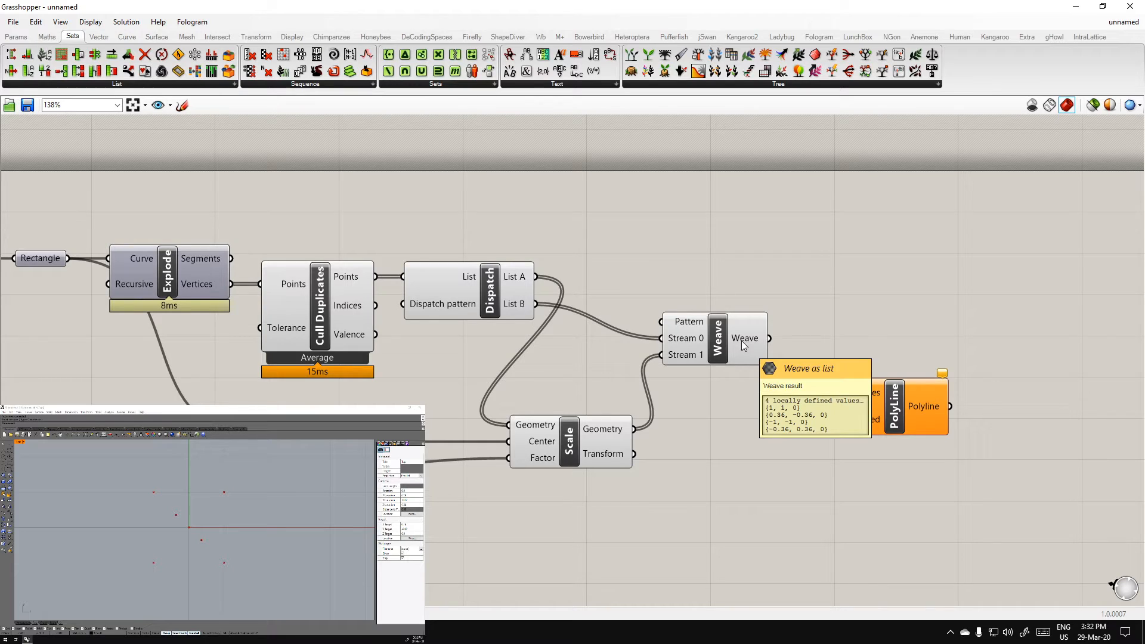
drag(832, 389, 840, 392)
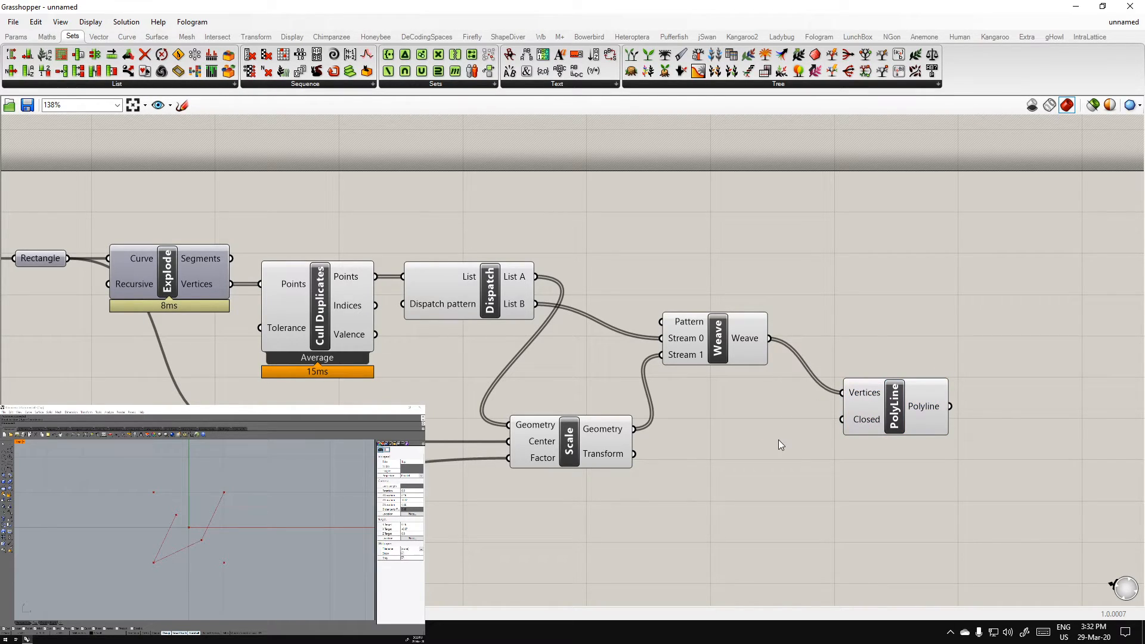
right_click(870, 418)
mouse_move(907, 525)
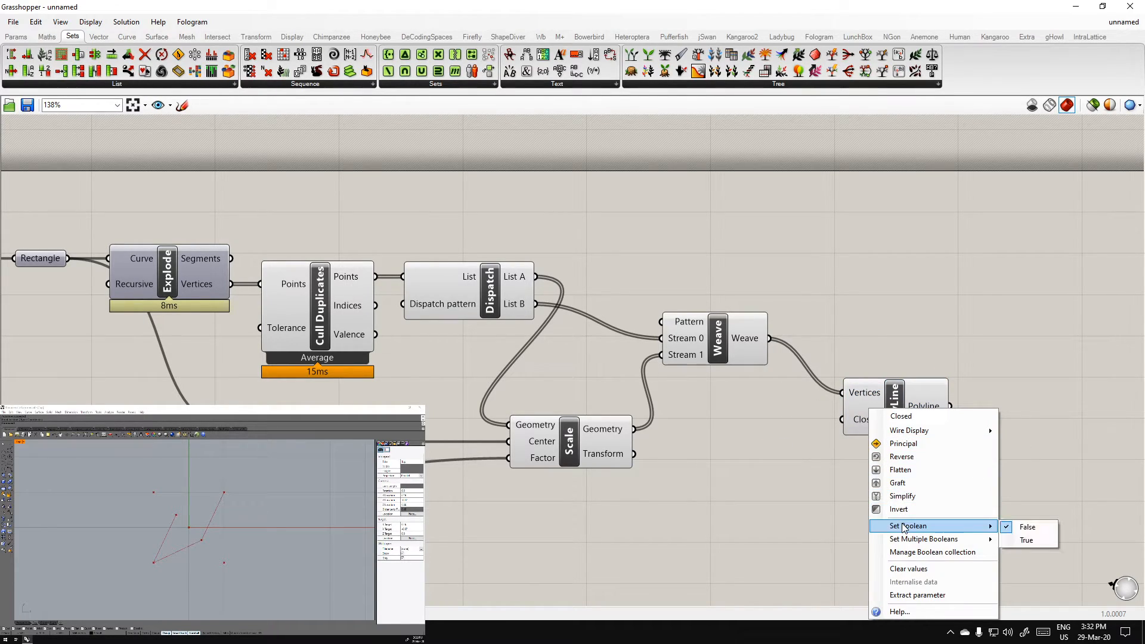
click(1019, 540)
click(715, 502)
right_drag(716, 502, 763, 498)
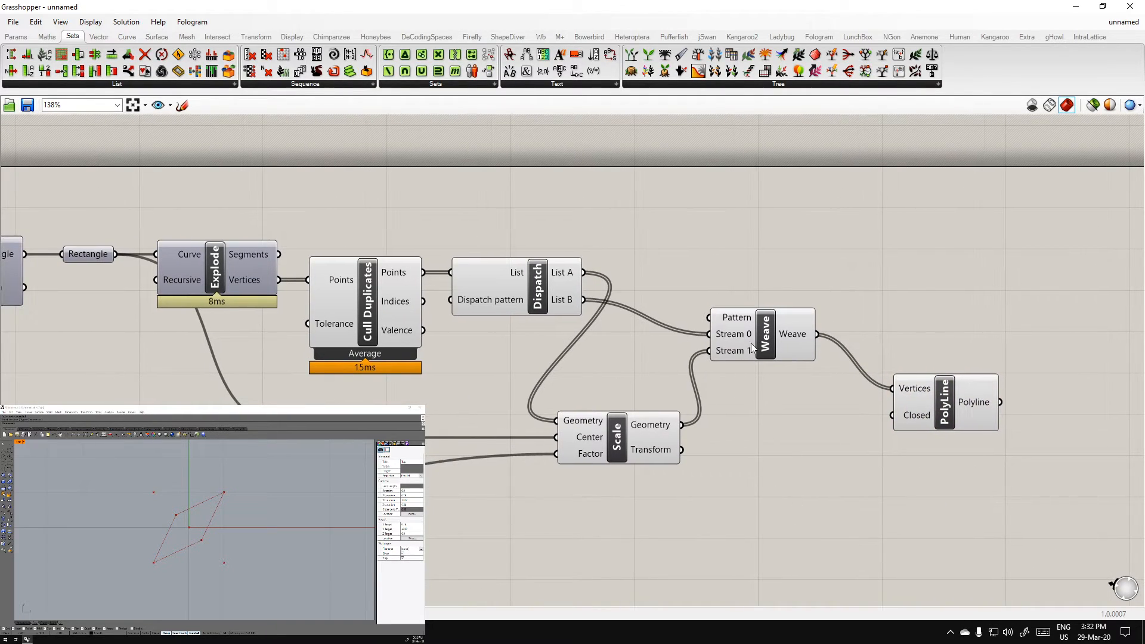
Examine Dispatch's pattern, input list and output lists, along with Weave's pattern, streams and woven result
click(492, 299)
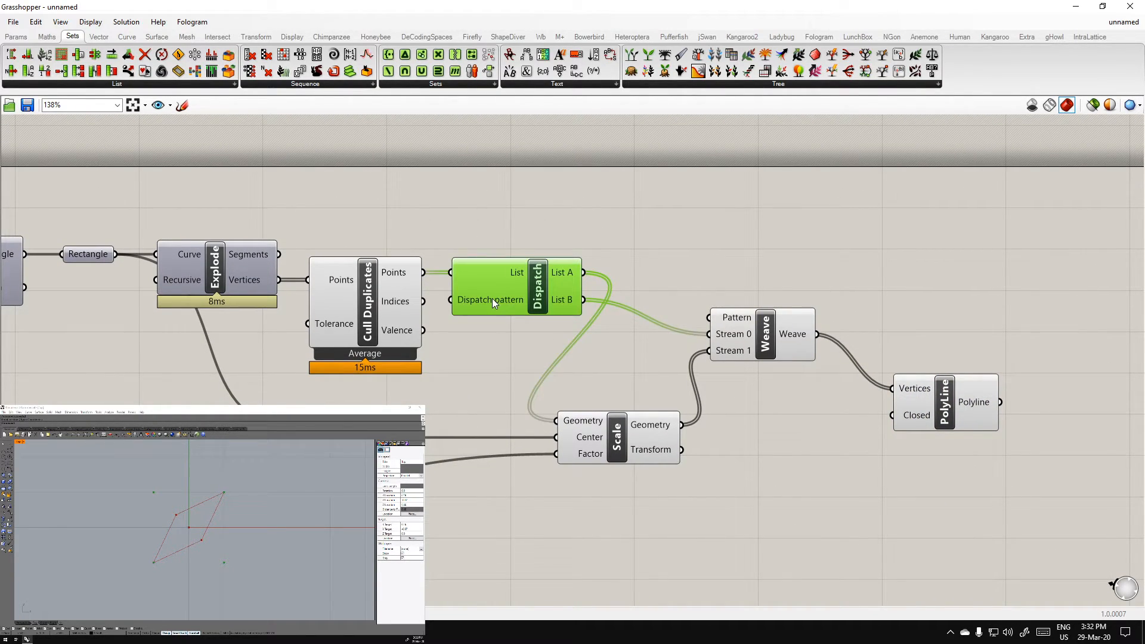
scroll(492, 298, up, 2)
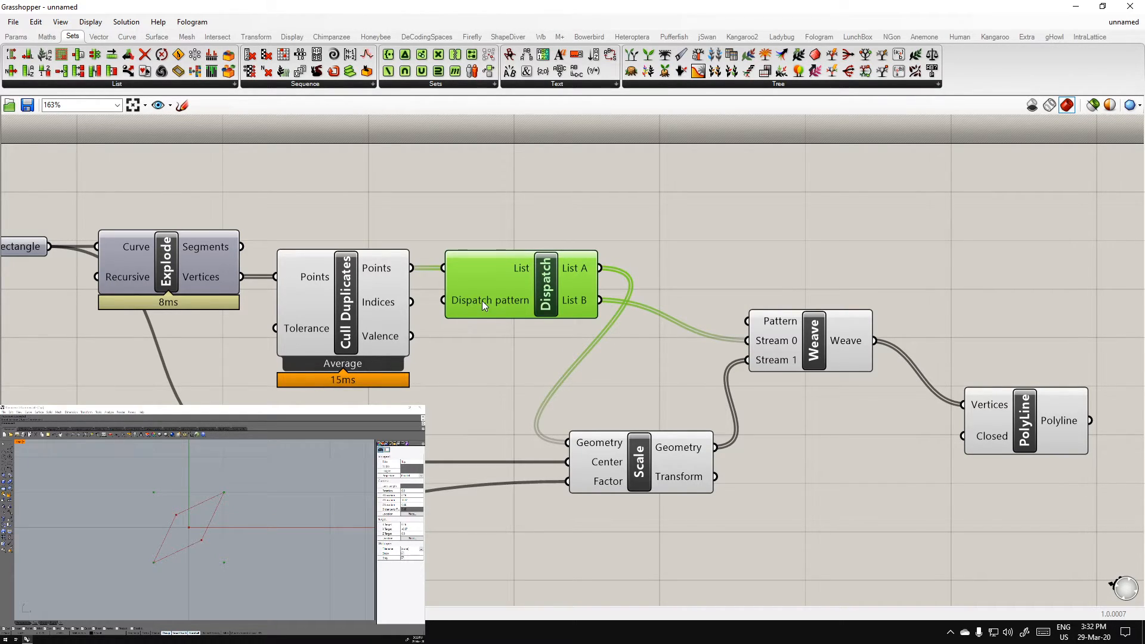
mouse_move(482, 300)
mouse_move(584, 268)
mouse_move(517, 303)
right_drag(635, 403, 565, 374)
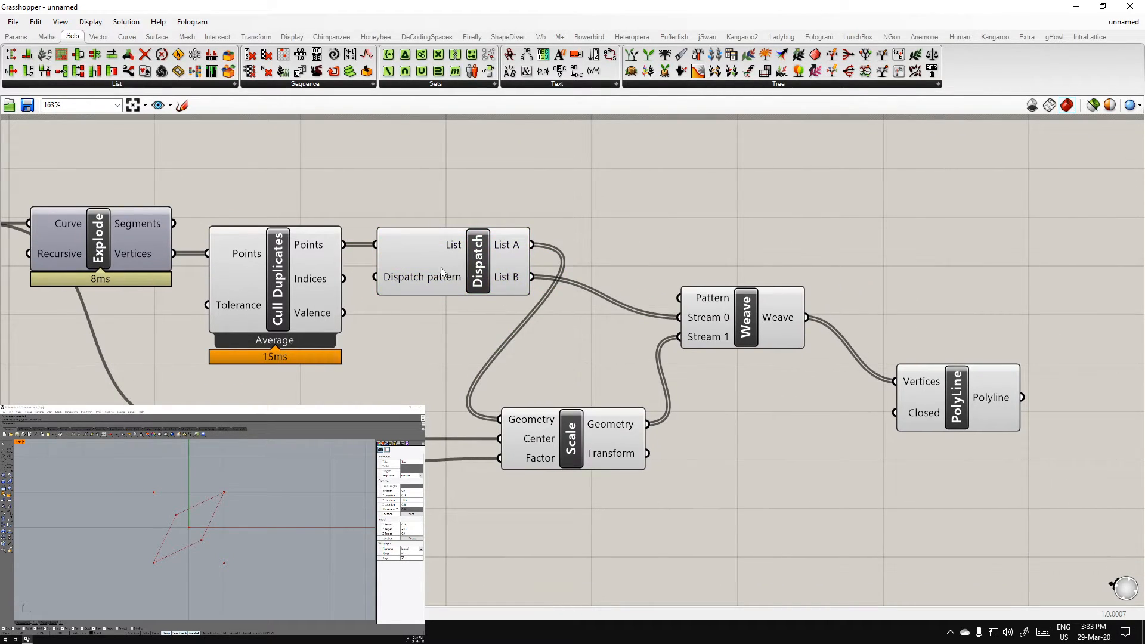
mouse_move(431, 277)
right_click(430, 277)
click(396, 367)
mouse_move(444, 248)
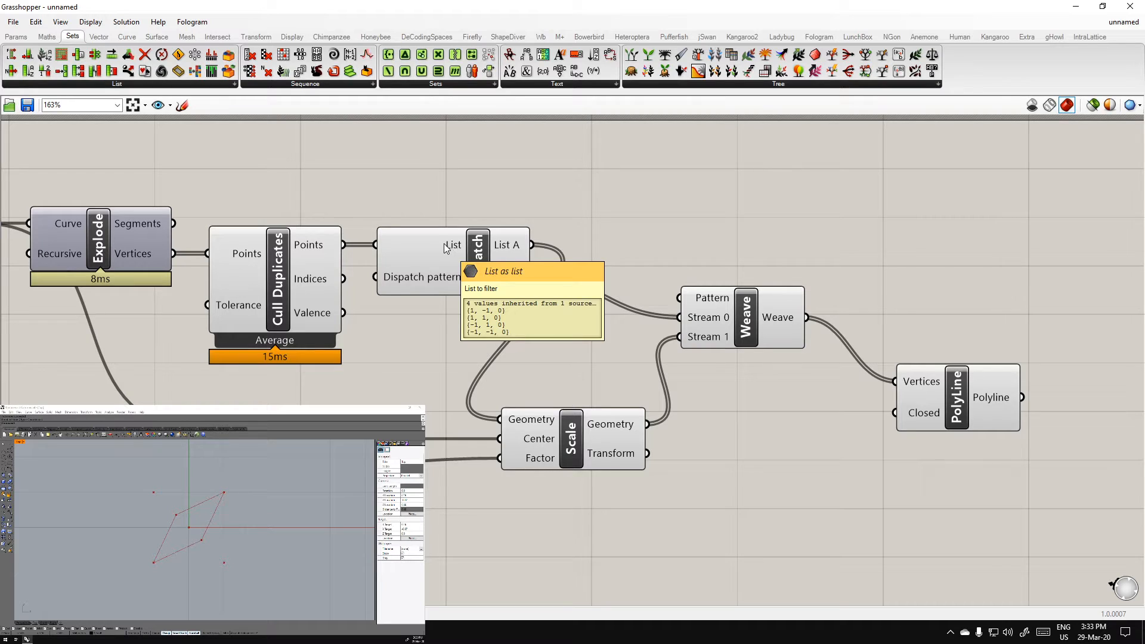
right_drag(593, 353, 532, 343)
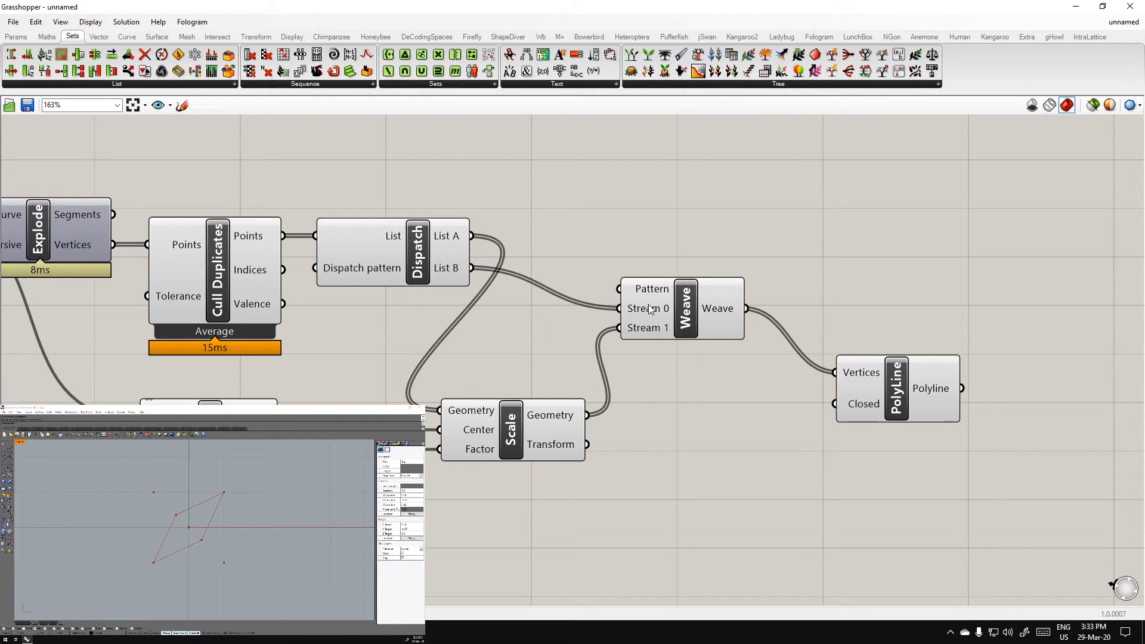
click(690, 313)
mouse_move(653, 290)
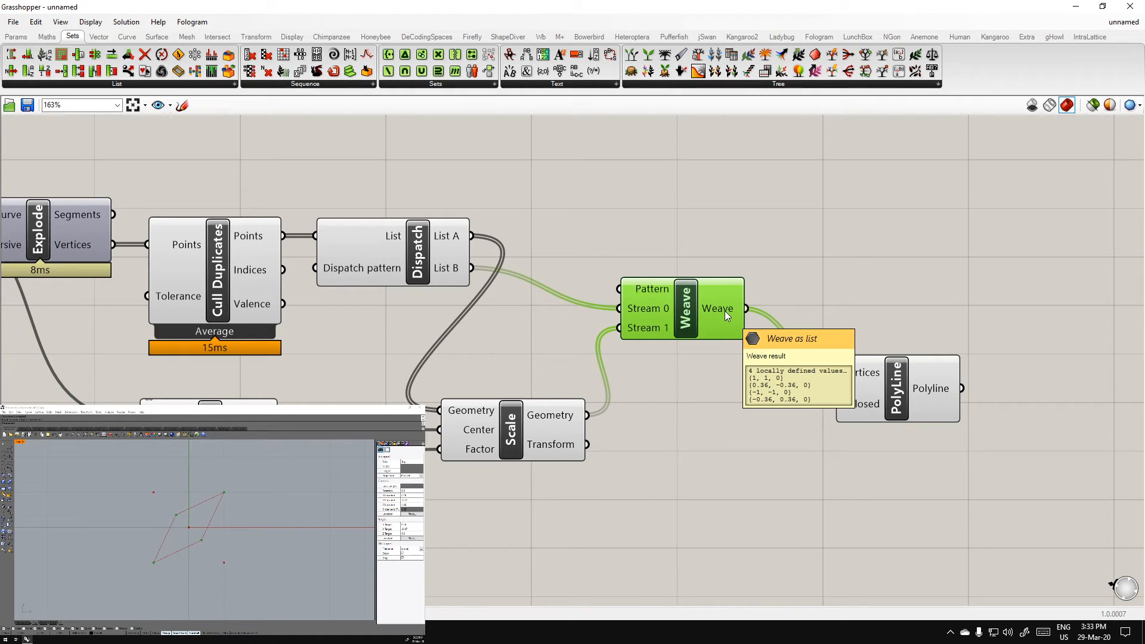
Set the slider feeding Scale's Factor to 0.79 and move the PolyLine component level with Weave's output
click(413, 270)
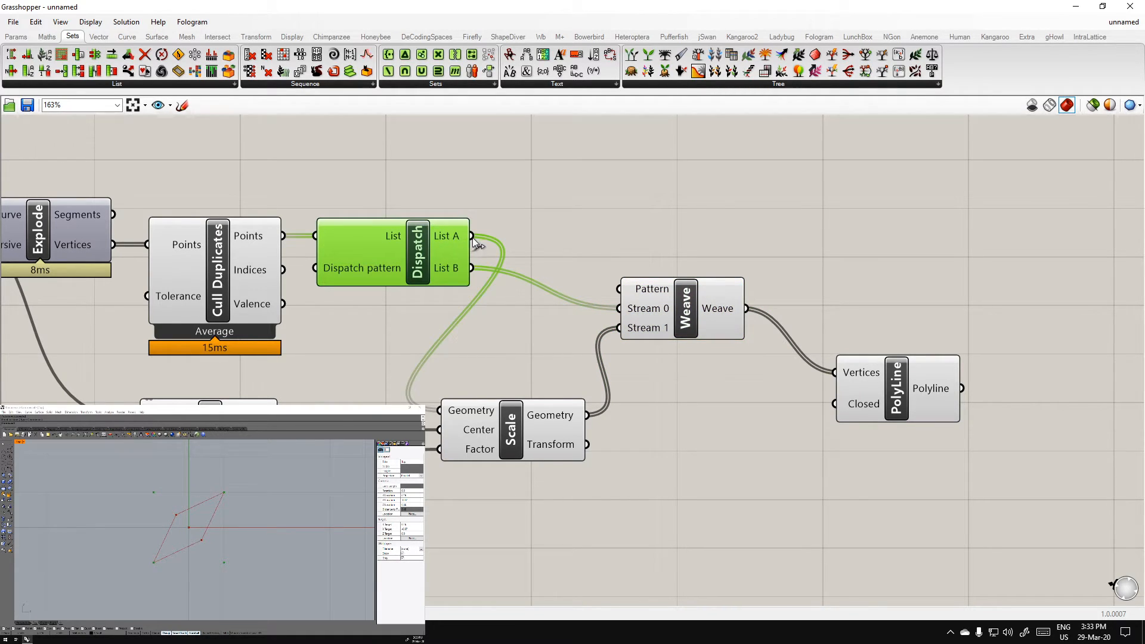
scroll(556, 347, down, 3)
click(652, 353)
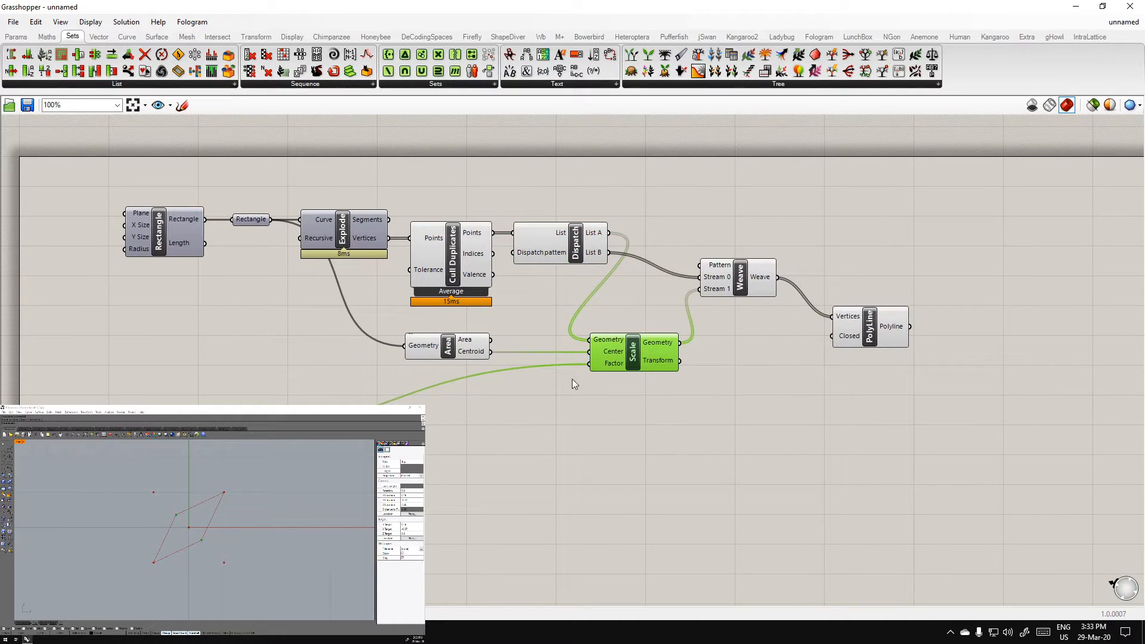
mouse_move(620, 368)
click(520, 522)
drag(873, 336, 868, 292)
click(862, 327)
click(888, 283)
click(833, 429)
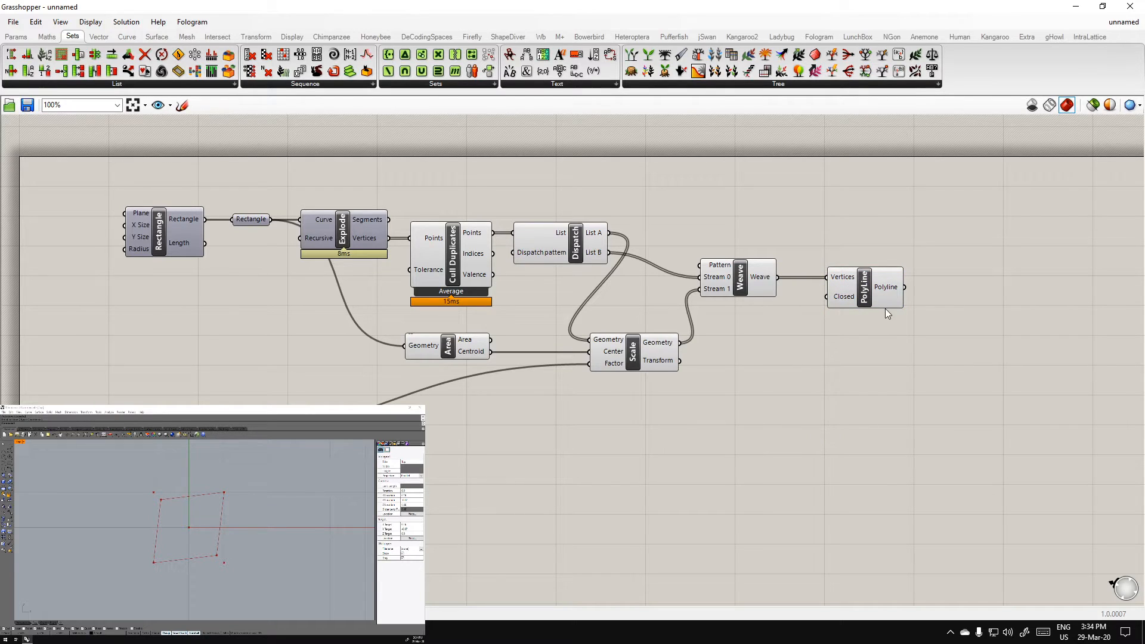
Turn on the preview of the Rectangle parameter
click(894, 296)
click(241, 217)
middle_click(244, 220)
click(268, 198)
click(268, 199)
click(864, 307)
click(854, 353)
Add a Boundary Surfaces component beside PolyLine and connect PolyLine's output to its Edges input
double_click(965, 370)
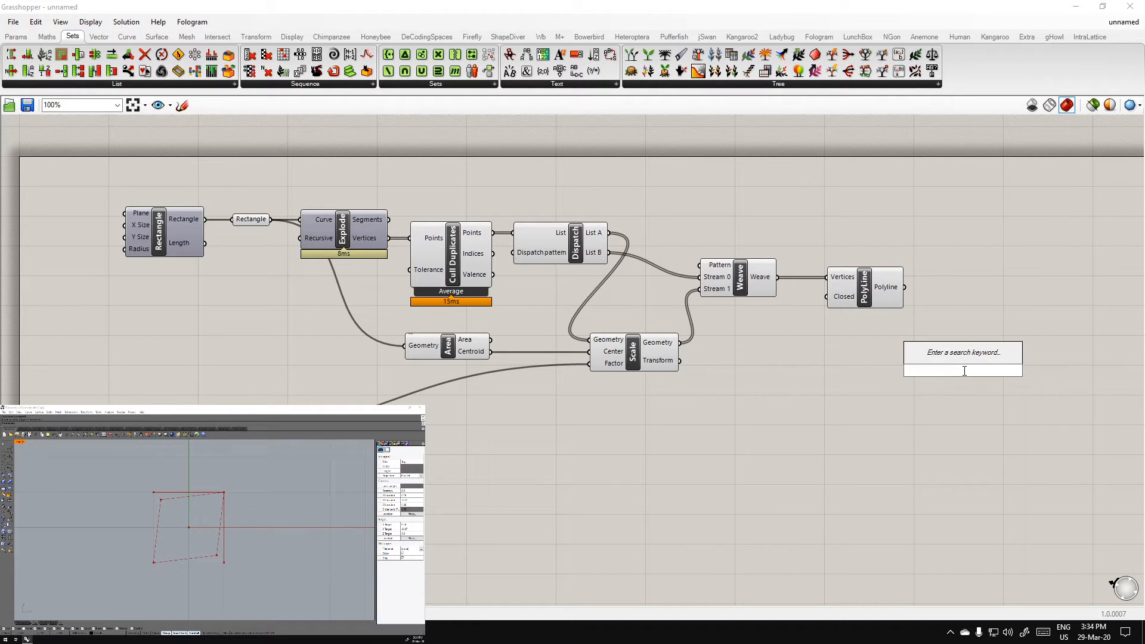
text(boun)
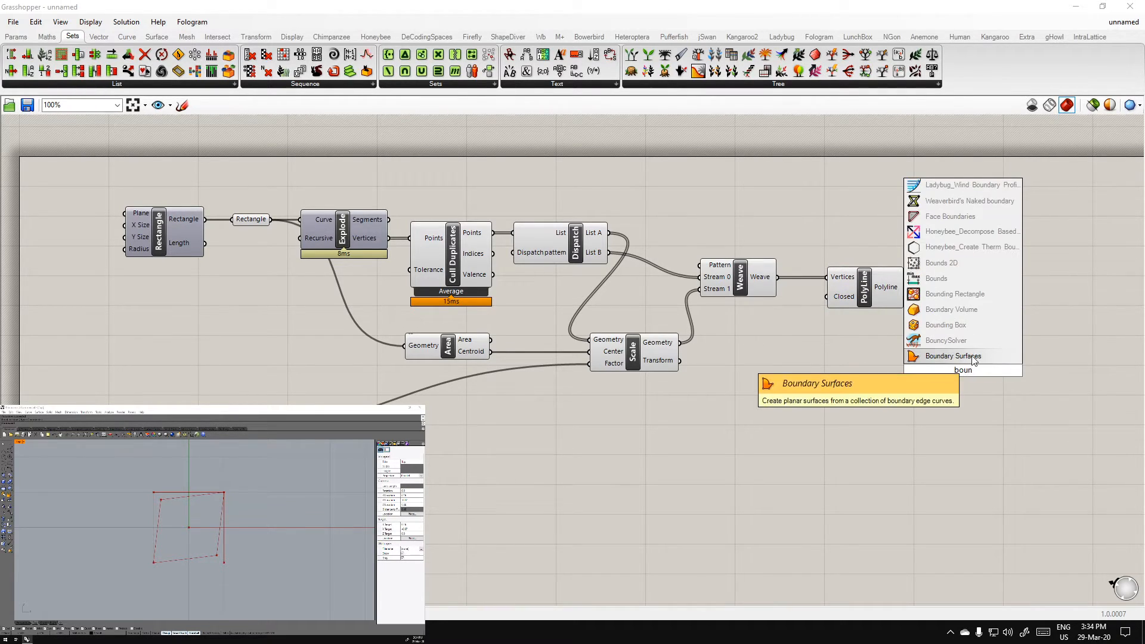
click(972, 356)
drag(928, 368, 929, 370)
drag(952, 367, 958, 292)
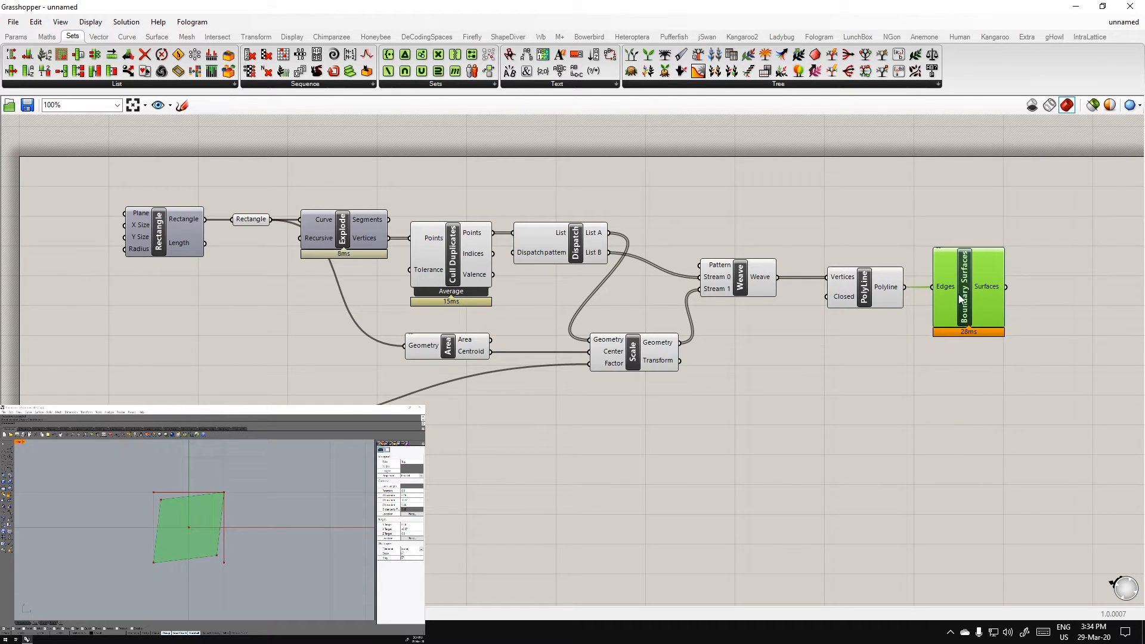
click(1000, 311)
click(960, 416)
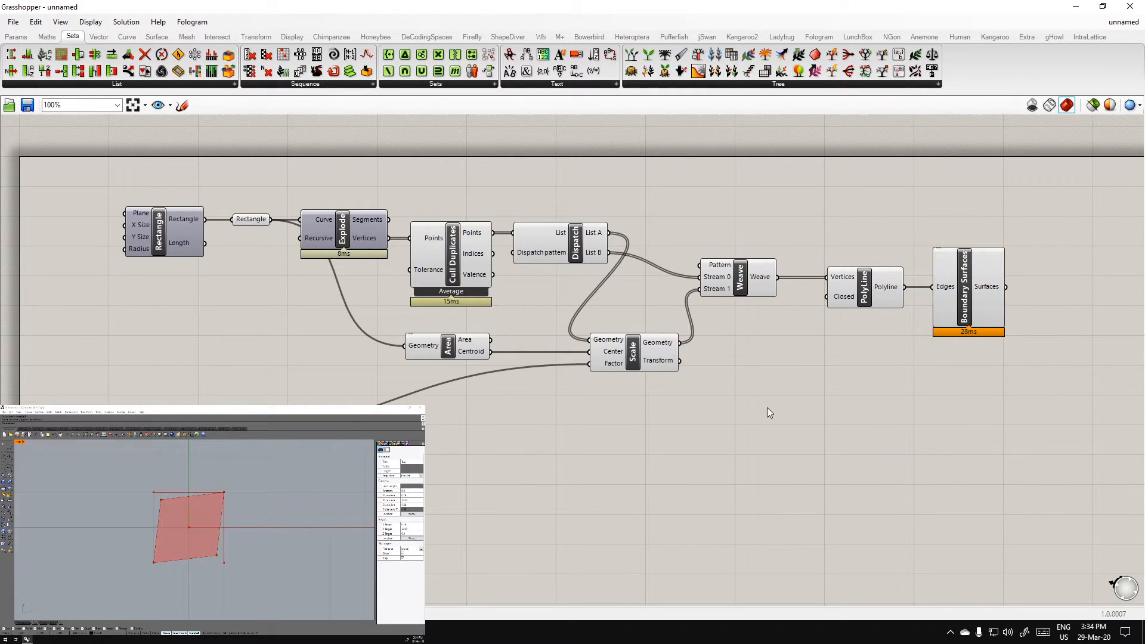
click(993, 285)
click(778, 456)
Shift the whole definition to the right and pull the Rectangle component away from the Rectangle parameter
right_drag(477, 511, 491, 463)
right_drag(804, 318, 794, 366)
drag(1047, 349, 157, 188)
drag(446, 261, 687, 271)
click(853, 510)
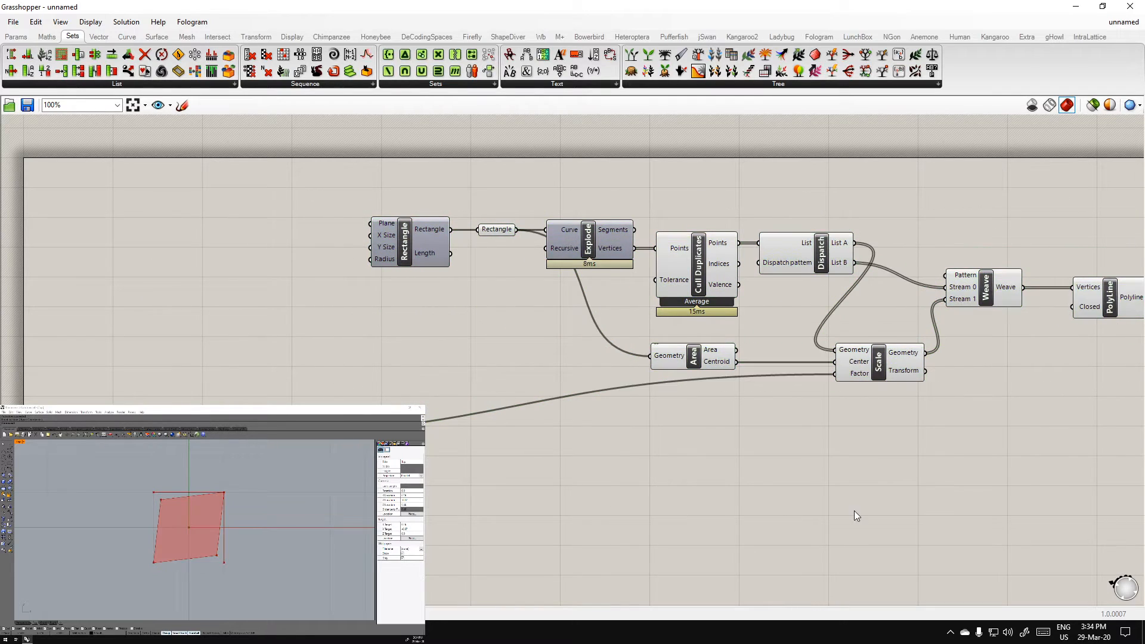
right_drag(853, 511, 607, 445)
scroll(607, 445, down, 3)
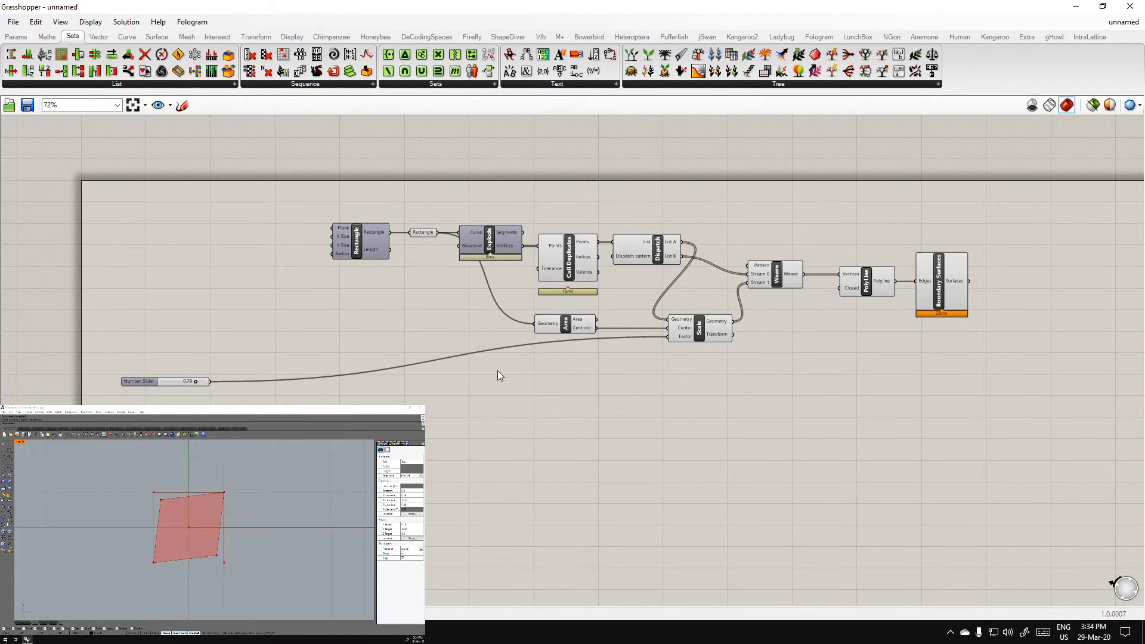
scroll(500, 376, up, 2)
drag(304, 200, 94, 188)
click(188, 289)
right_drag(264, 204, 358, 217)
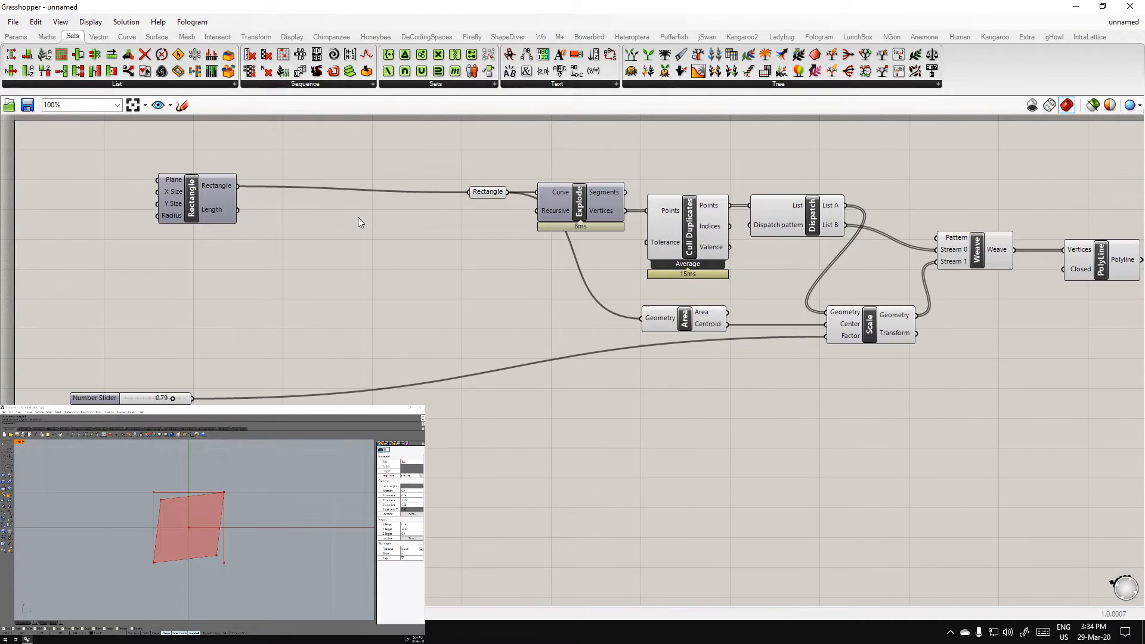
Insert one relay on the wire leaving the Rectangle component and another on the slider's wire to Scale, vertically aligned
double_click(377, 191)
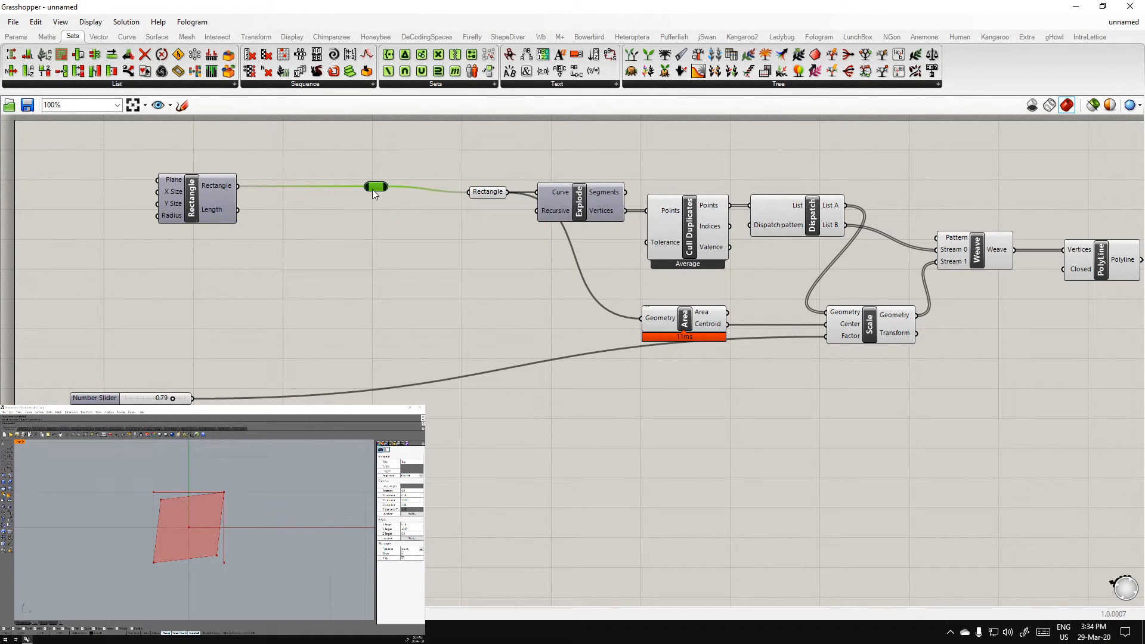
drag(376, 186, 372, 186)
drag(376, 187, 371, 187)
double_click(378, 389)
mouse_move(378, 390)
mouse_down()
mouse_move(366, 392)
mouse_move(369, 403)
mouse_up()
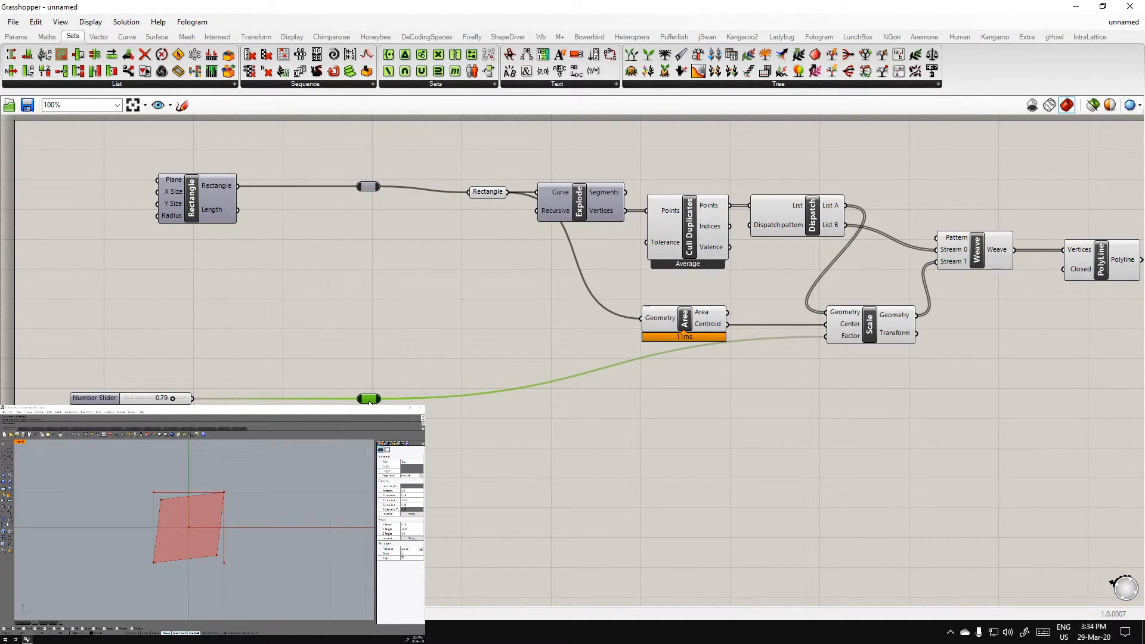
click(442, 460)
Group the two relays with all components from the Rectangle parameter through Boundary Surfaces, leaving the Rectangle component and slider outside
scroll(444, 417, down, 2)
right_drag(457, 342, 416, 329)
drag(1034, 451, 402, 210)
mouse_move(503, 251)
mouse_down()
mouse_move(481, 274)
mouse_move(498, 261)
mouse_up()
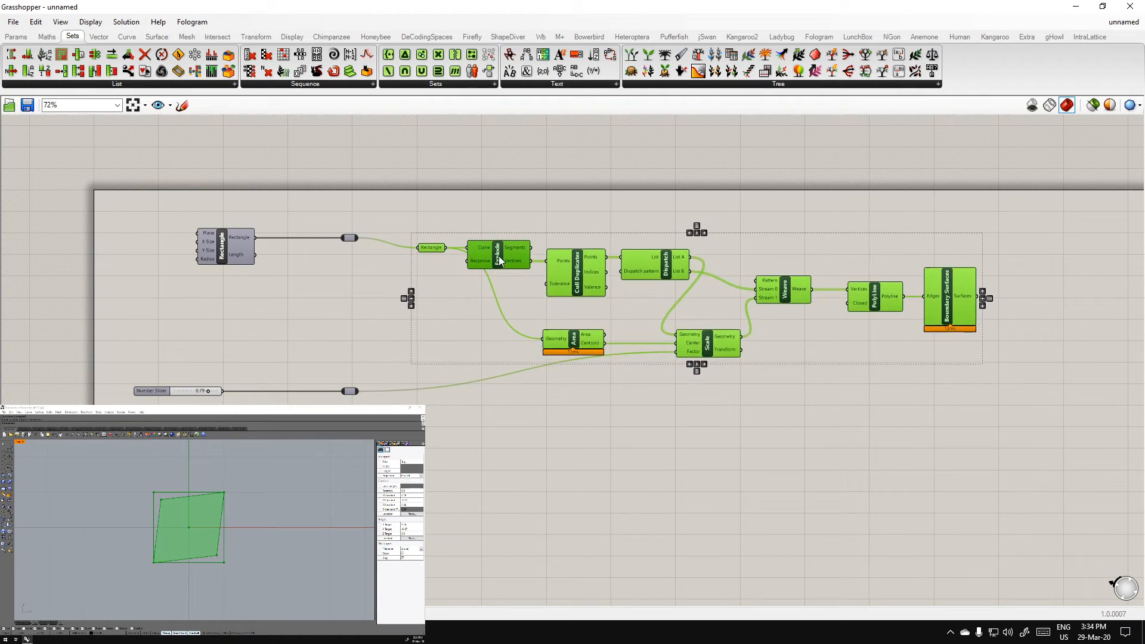
click(351, 308)
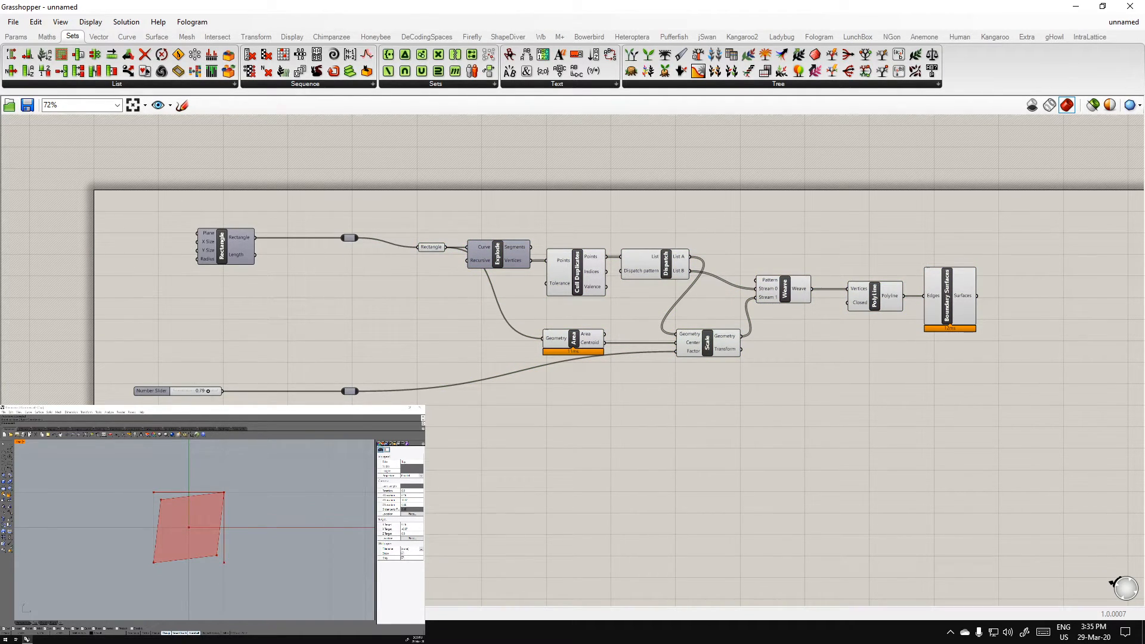
right_drag(232, 374, 344, 367)
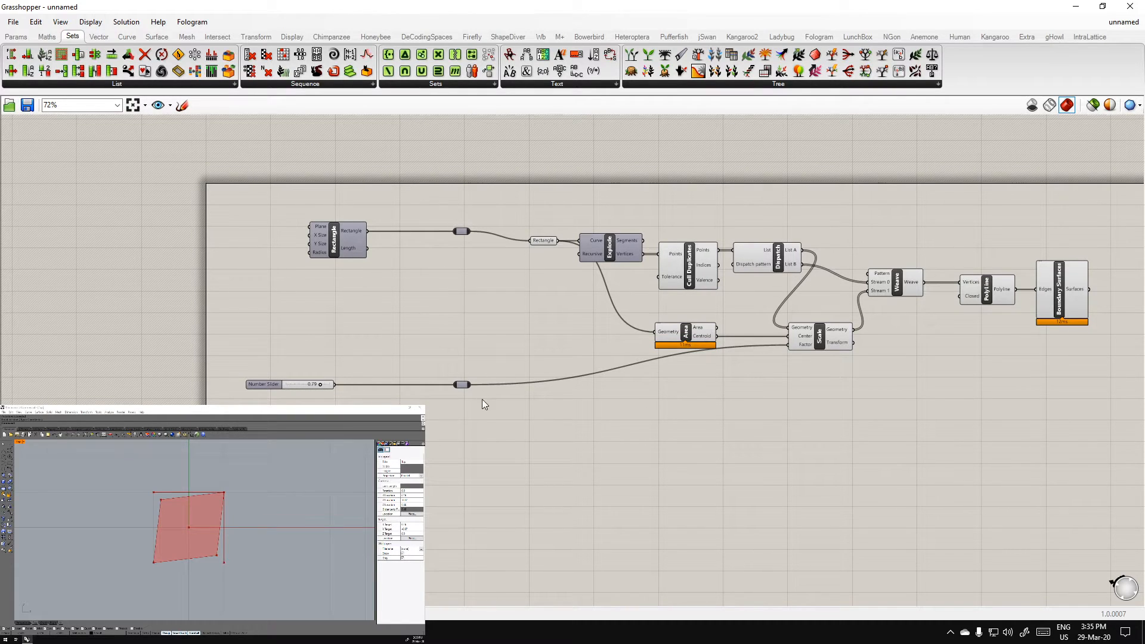
drag(1117, 427, 427, 206)
middle_click(621, 244)
click(636, 242)
drag(553, 277, 575, 203)
click(613, 442)
right_drag(657, 392, 580, 426)
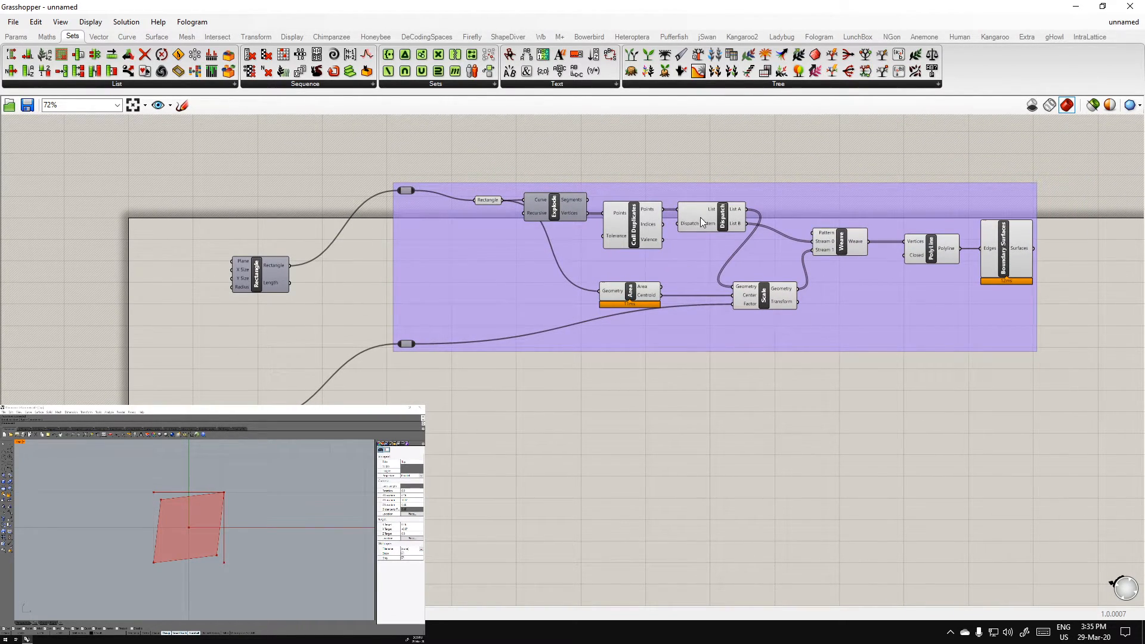
Reposition the Rectangle component and the group to leave clear space between the inputs and the grouped definition
drag(266, 278, 209, 255)
click(251, 318)
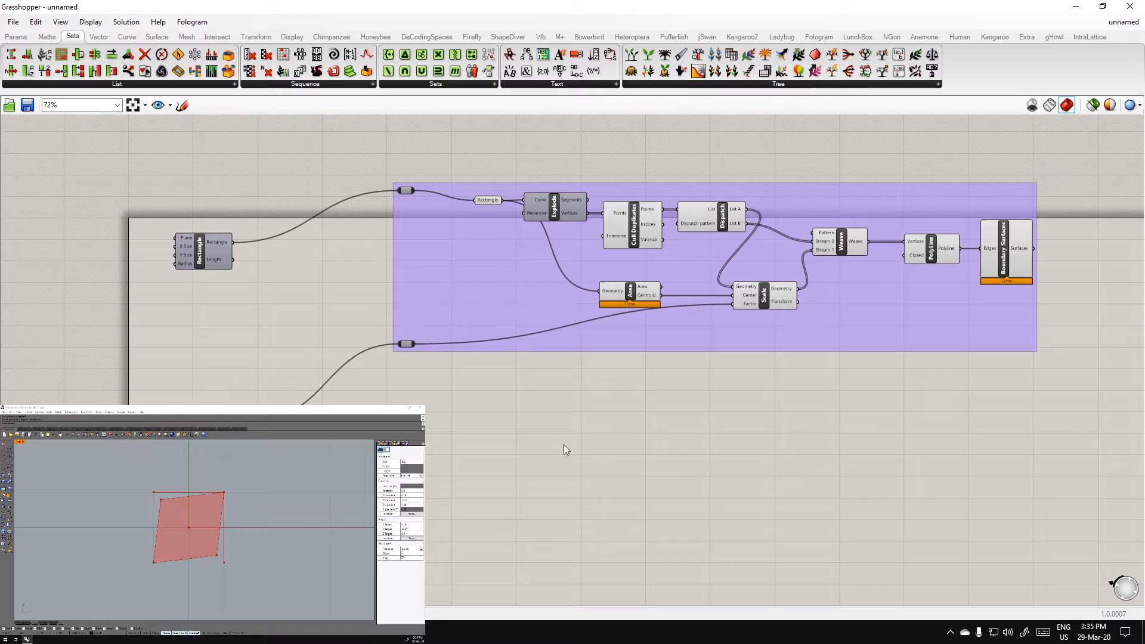
right_drag(343, 404, 468, 420)
drag(607, 286, 605, 330)
click(355, 378)
right_drag(354, 378, 332, 330)
drag(306, 230, 314, 219)
click(363, 314)
drag(581, 319, 559, 310)
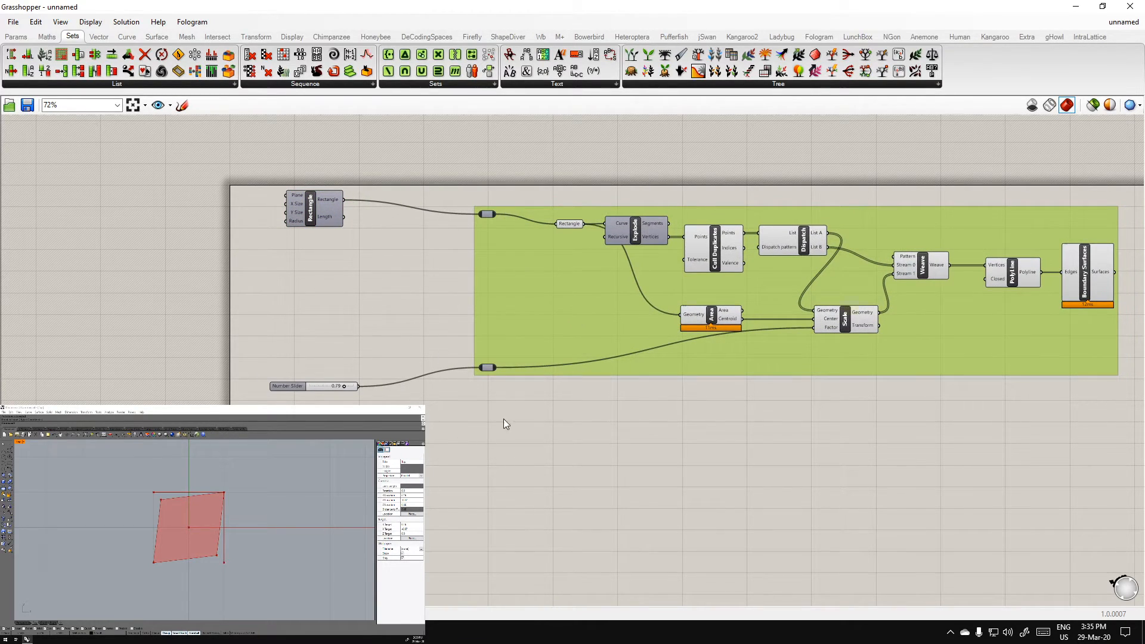
click(309, 307)
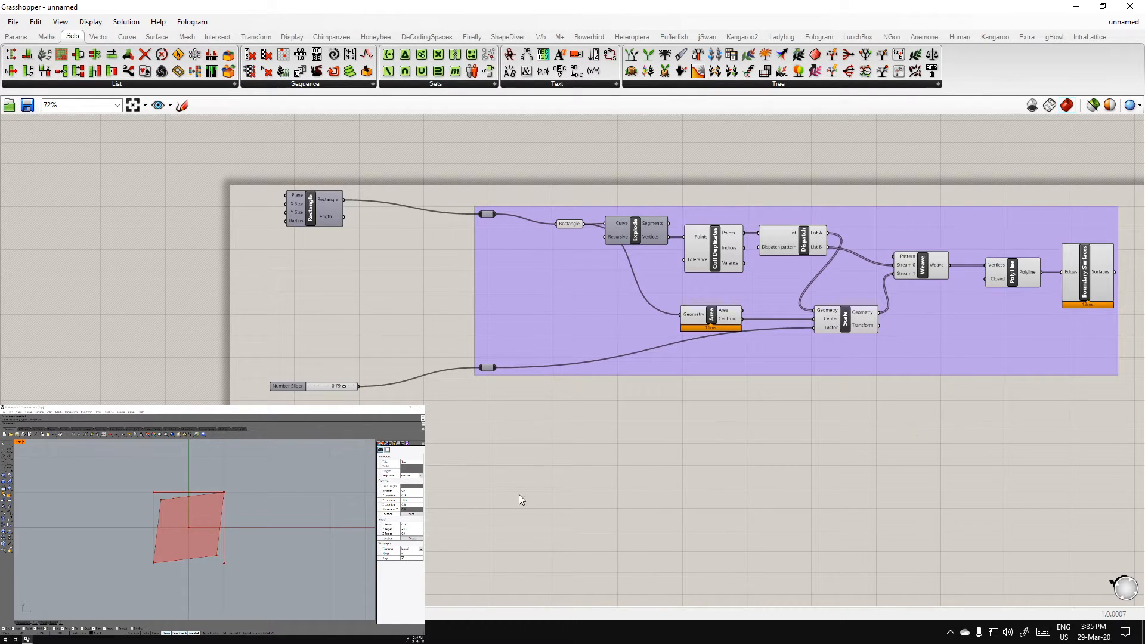
Nudge the Rectangle component, and move the entire definition slightly down and to the right
drag(298, 210, 292, 201)
click(340, 288)
drag(704, 490, 274, 185)
drag(492, 270, 508, 301)
click(323, 320)
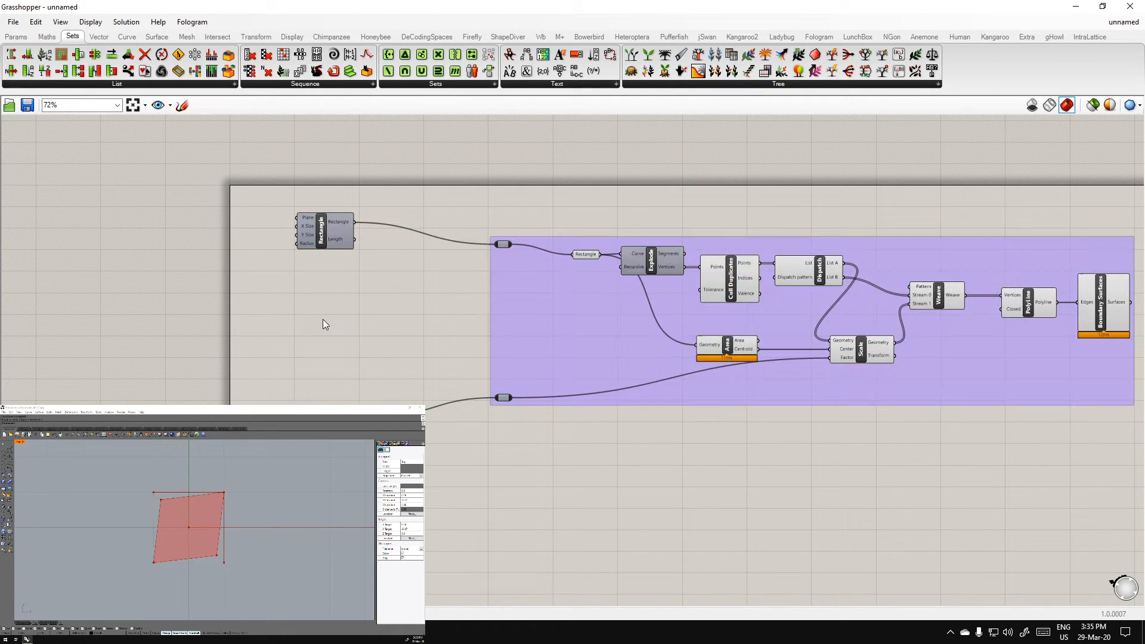
Examine the Rectangle component and the relays through which the inputs feed the group
scroll(360, 372, up, 1)
right_drag(376, 357, 416, 353)
scroll(415, 346, down, 2)
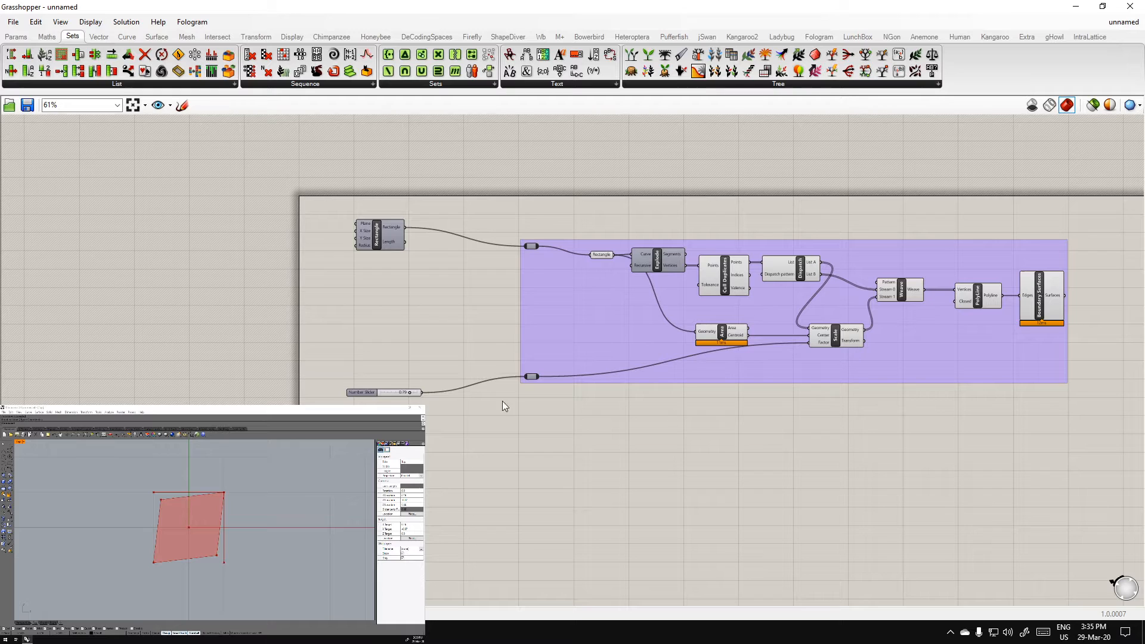
scroll(386, 291, up, 2)
click(441, 322)
click(469, 448)
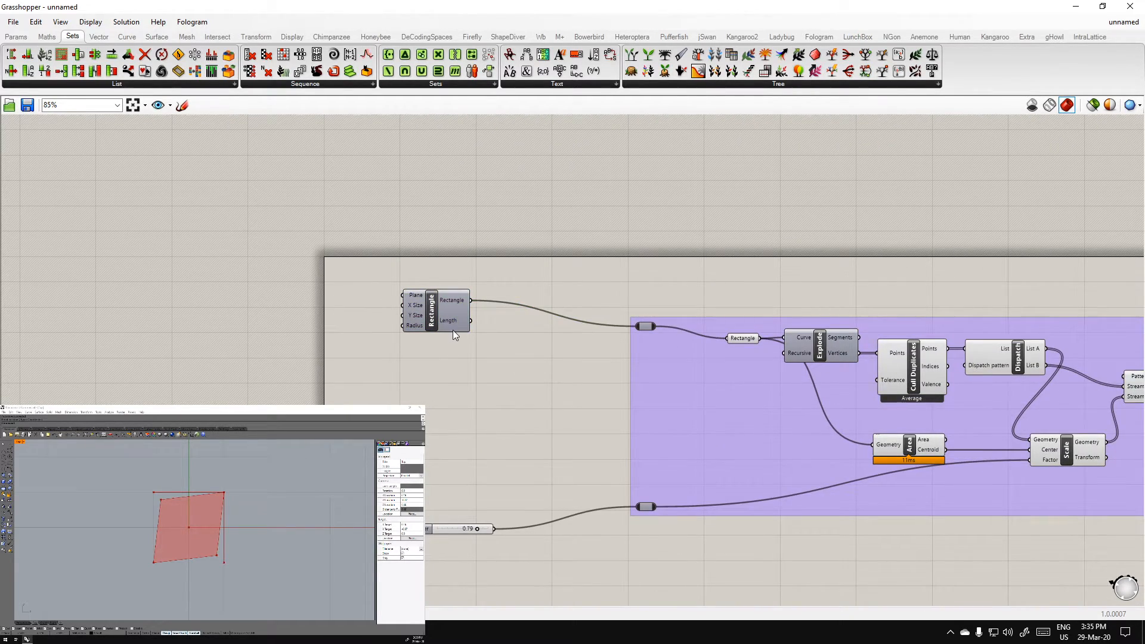
scroll(444, 316, up, 1)
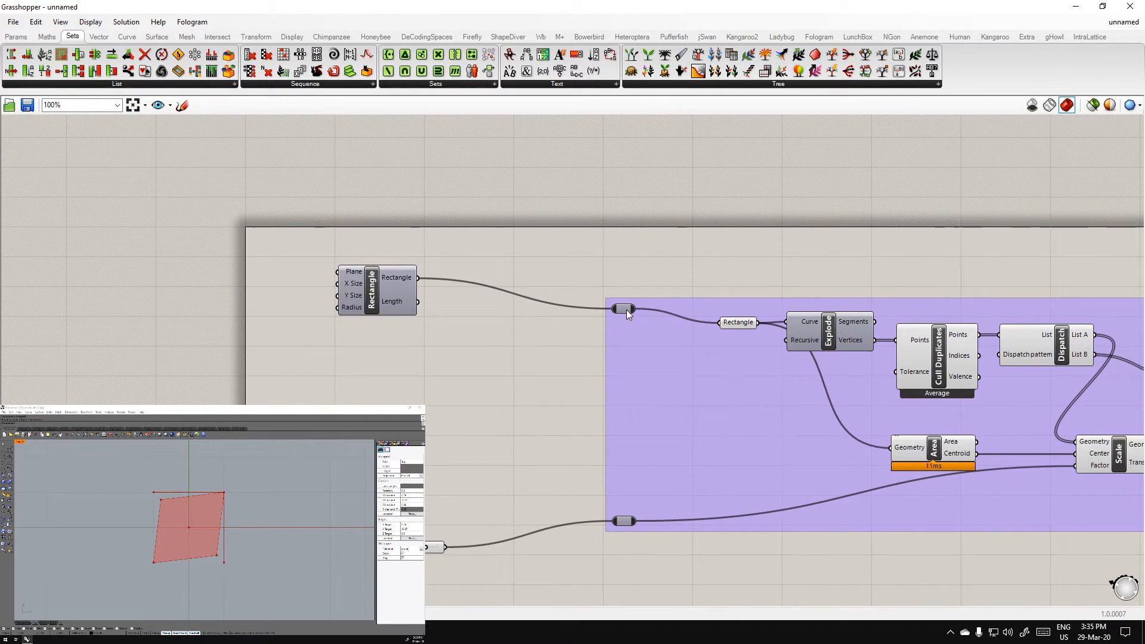
click(395, 278)
click(393, 389)
Add a LunchBox Quad Panels component and place it to the left of the Rectangle component
click(858, 36)
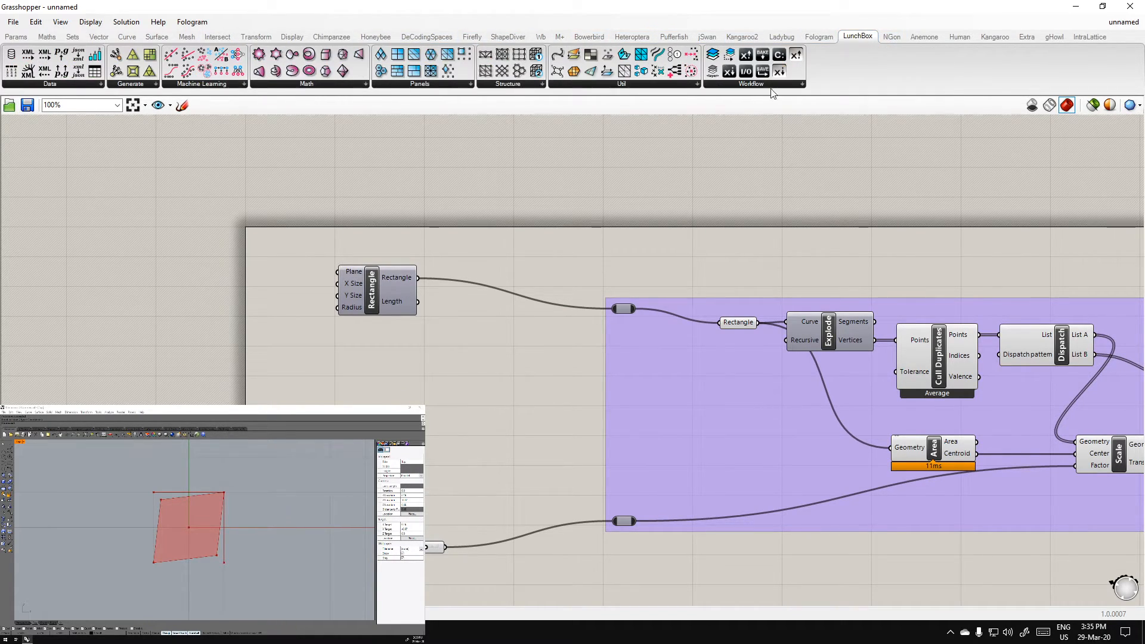
click(421, 84)
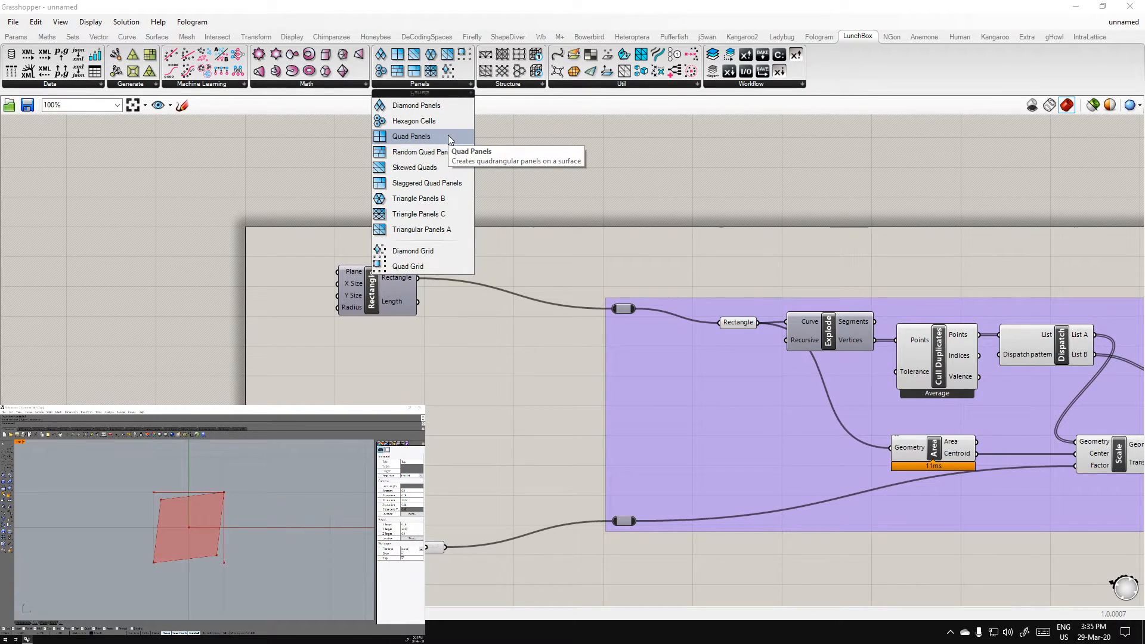
click(520, 87)
click(430, 86)
click(418, 135)
click(299, 206)
right_drag(155, 290, 252, 316)
drag(390, 239, 366, 294)
click(21, 371)
Switch to Rhino, create a rectangular planar surface from two opposite corners, and move it roughly onto the origin
scroll(184, 528, down, 8)
scroll(184, 527, down, 10)
scroll(187, 551, up, 2)
click(186, 540)
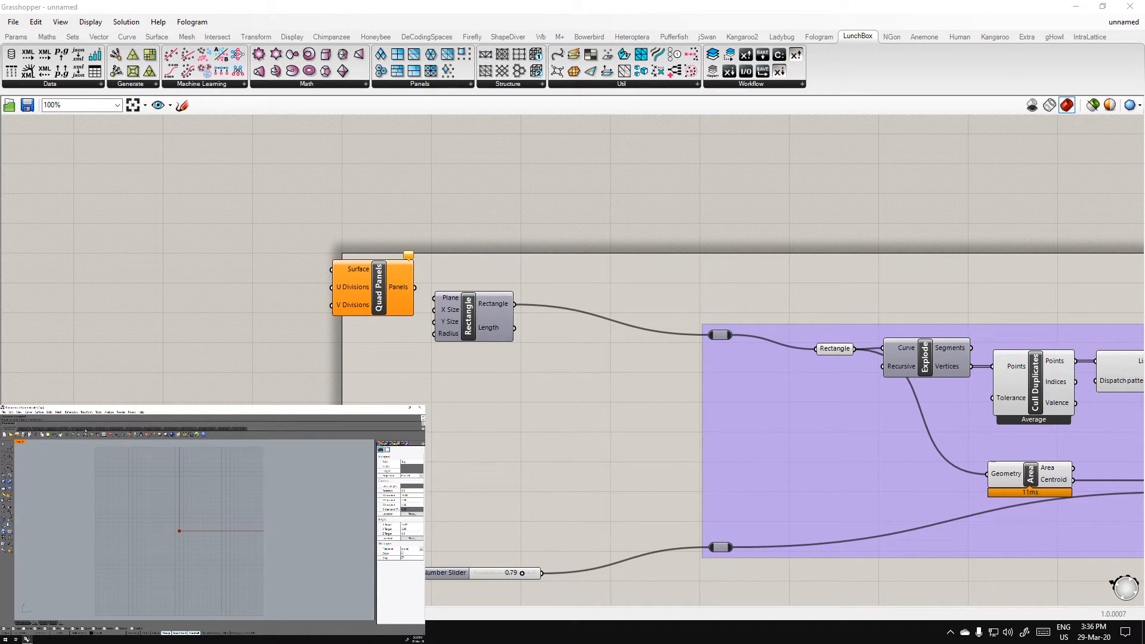
click(153, 428)
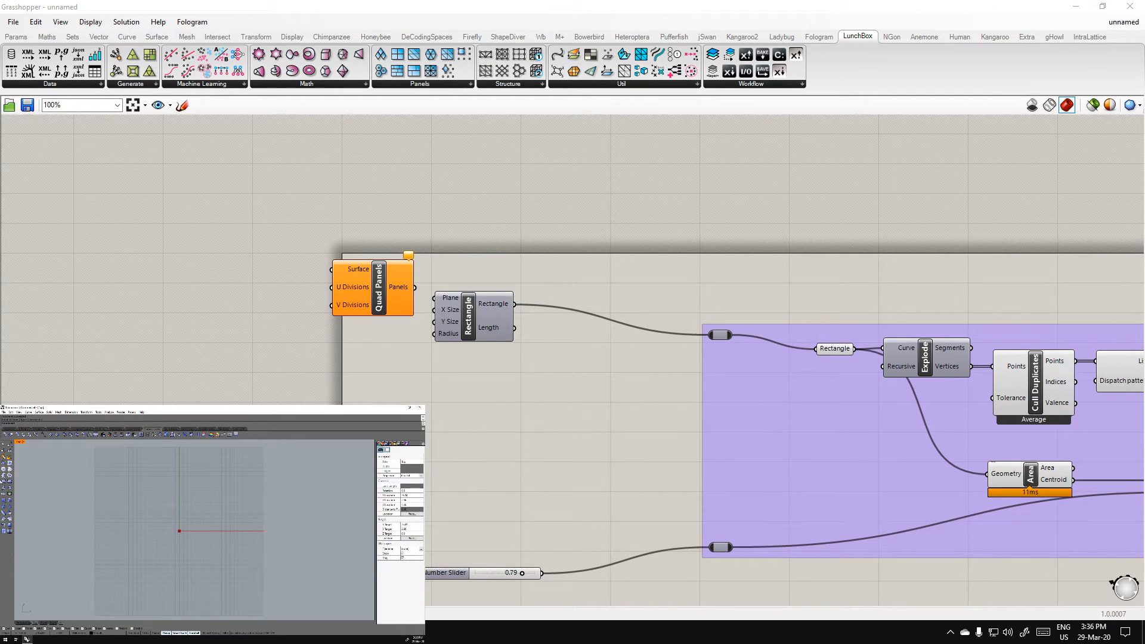
click(129, 561)
click(225, 482)
click(201, 521)
drag(188, 511, 190, 522)
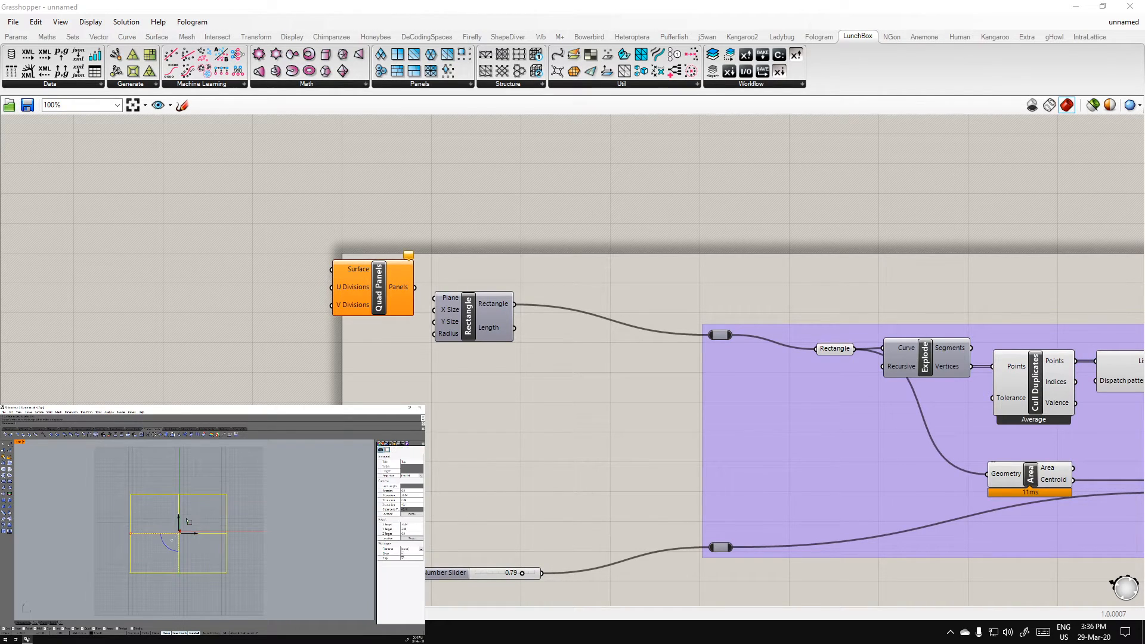
Maximize the Perspective viewport and use a shaded display for the new surface
click(23, 443)
click(26, 458)
mouse_move(168, 538)
right_down()
mouse_move(150, 515)
mouse_move(160, 528)
right_up()
scroll(159, 529, up, 4)
key(Escape)
double_click(20, 442)
double_click(205, 442)
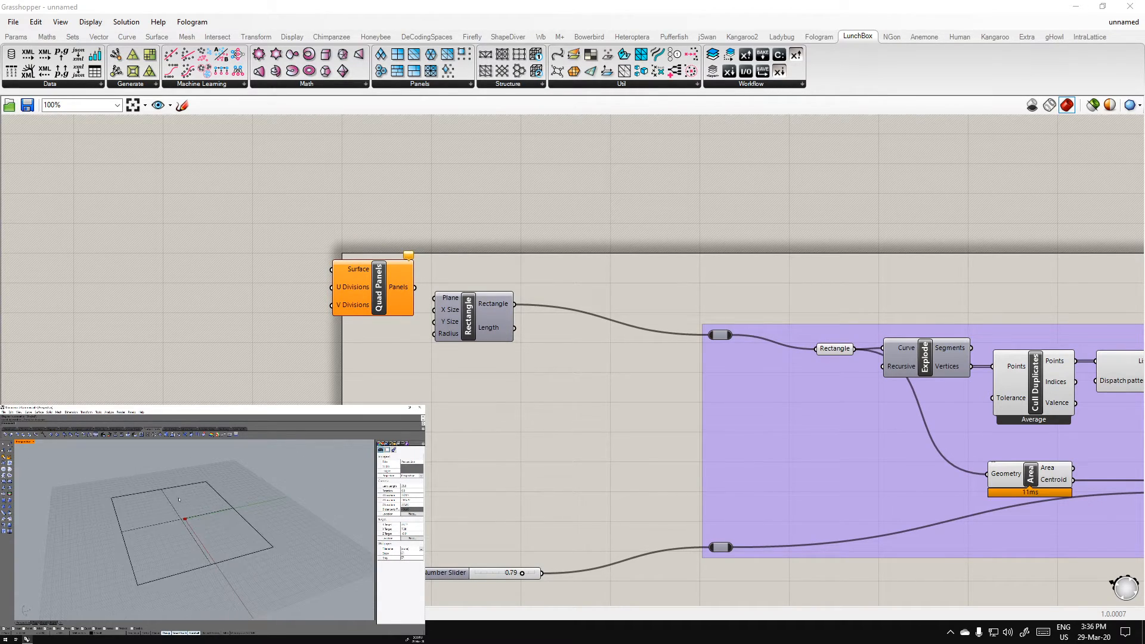
click(34, 444)
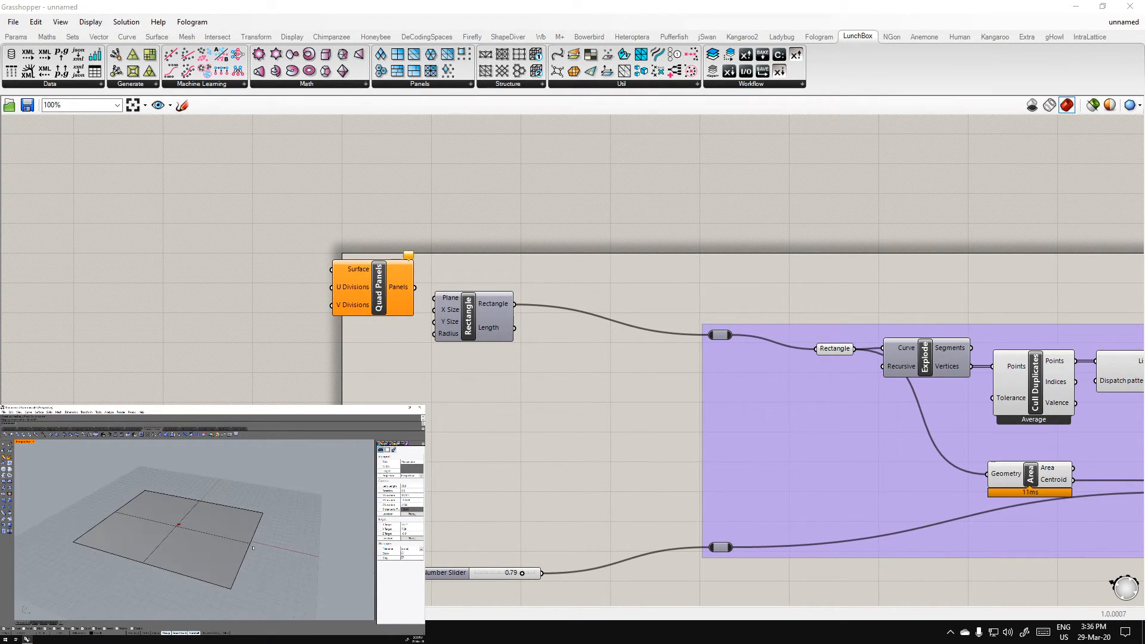
In Grasshopper, add a Surface parameter referencing the selected Rhino surface and connect it to Quad Panels' Surface input
double_click(324, 388)
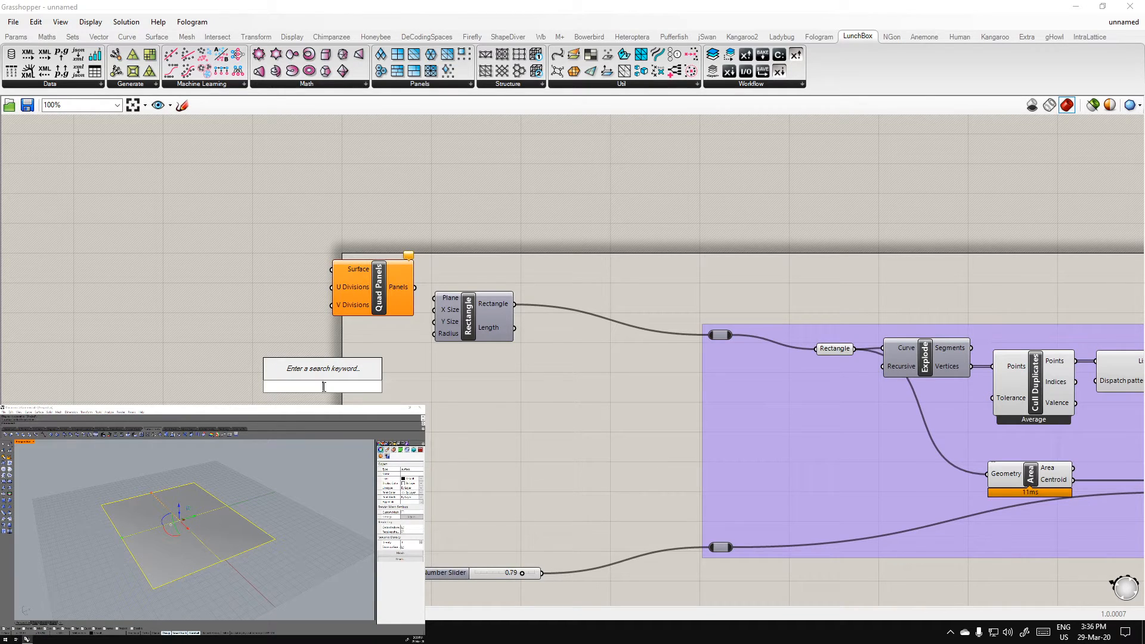
text(surf)
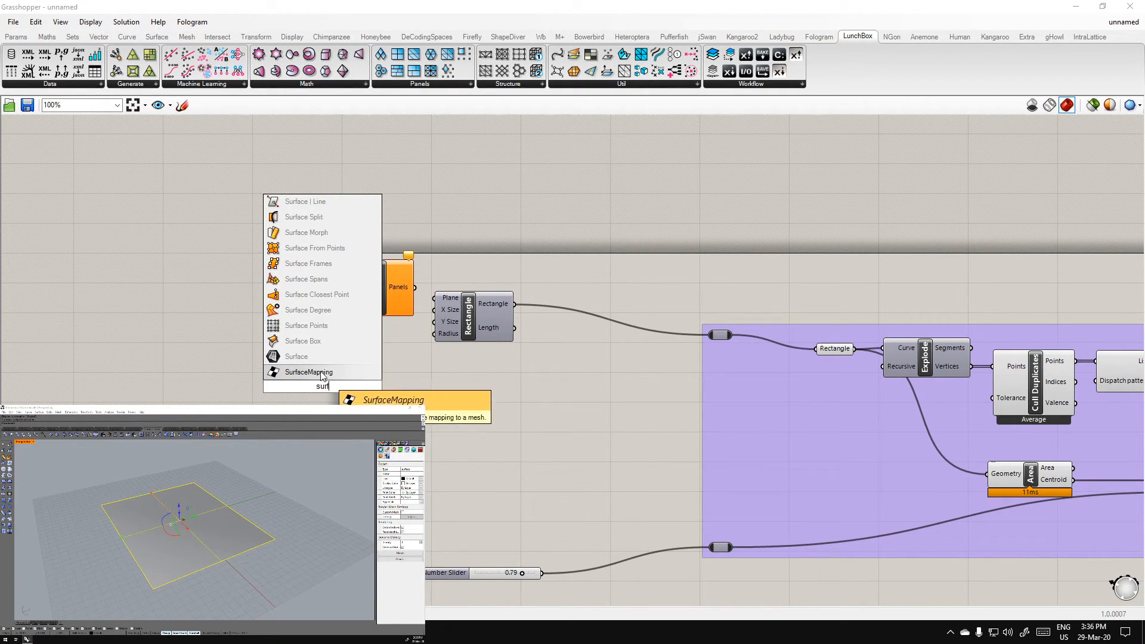
click(322, 355)
right_click(325, 392)
click(441, 526)
drag(322, 387, 330, 270)
click(261, 307)
right_drag(280, 325, 360, 337)
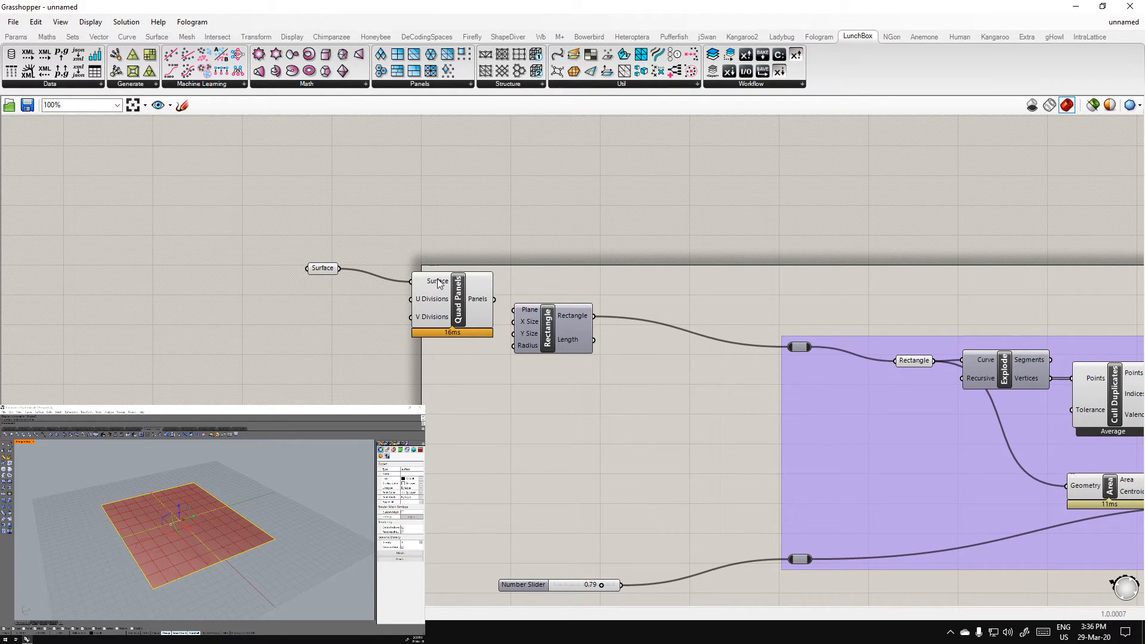
Add a number slider with the value 11 below the Surface parameter
mouse_move(439, 322)
double_click(301, 337)
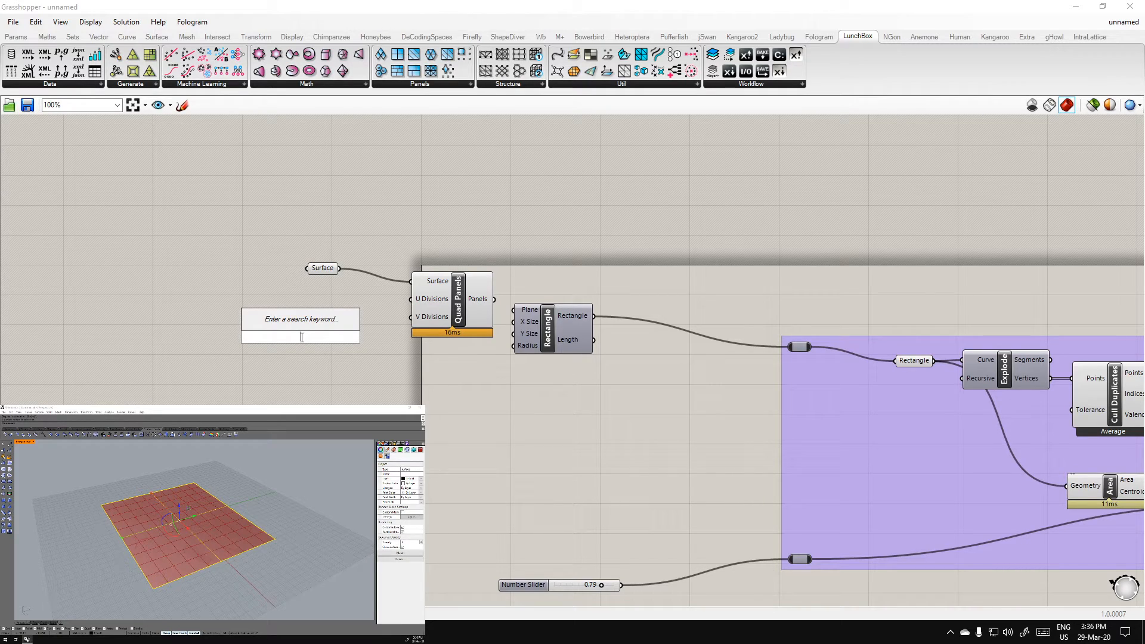
text(11)
click(305, 327)
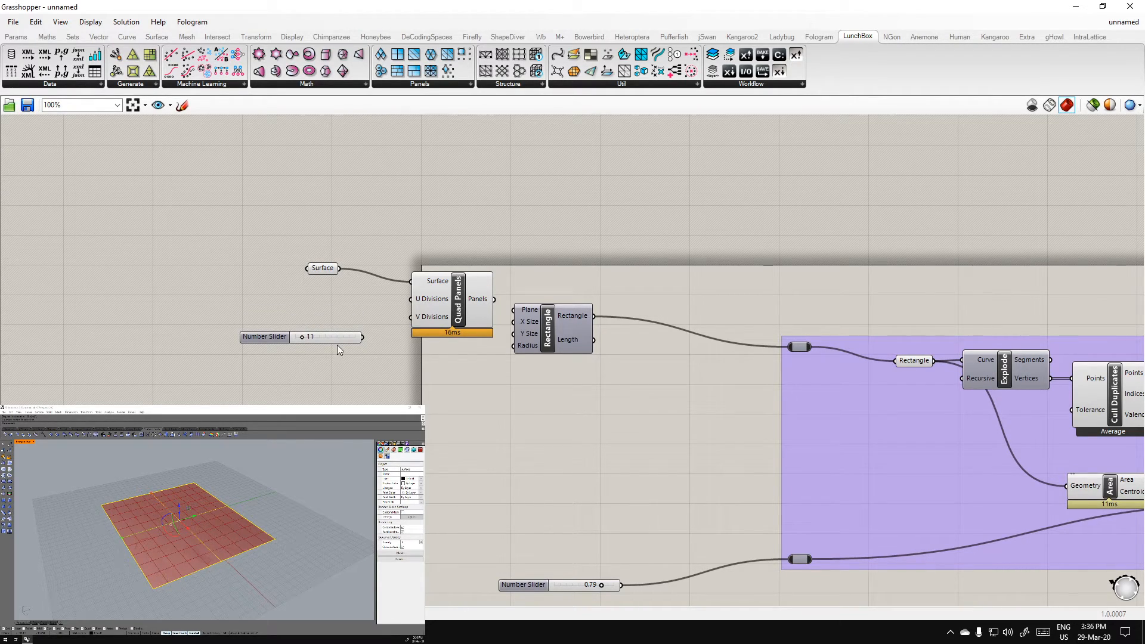
Add a second number slider with the value 11 and connect the two sliders to Quad Panels' U Divisions and V Divisions inputs
double_click(280, 374)
text(11)
key(Return)
mouse_move(345, 336)
mouse_down()
mouse_move(326, 315)
mouse_move(411, 299)
mouse_up()
mouse_move(343, 374)
mouse_down()
mouse_move(411, 317)
mouse_move(327, 334)
mouse_up()
click(357, 371)
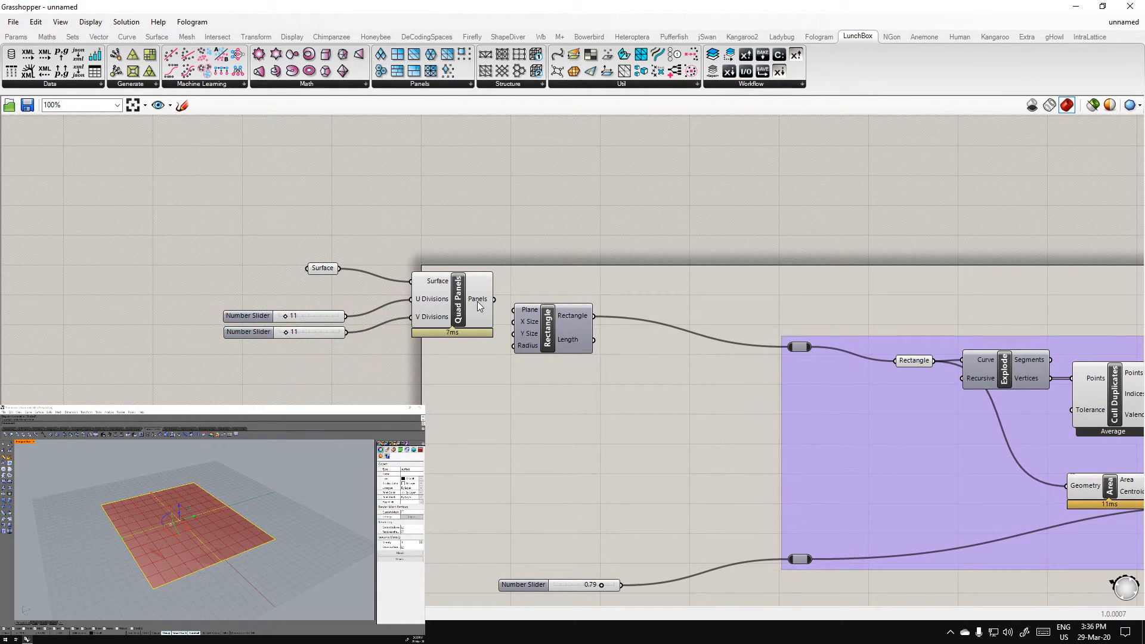
Check Quad Panels' output data and move the Rectangle component farther away from Quad Panels
mouse_move(479, 306)
drag(564, 332, 597, 316)
click(564, 388)
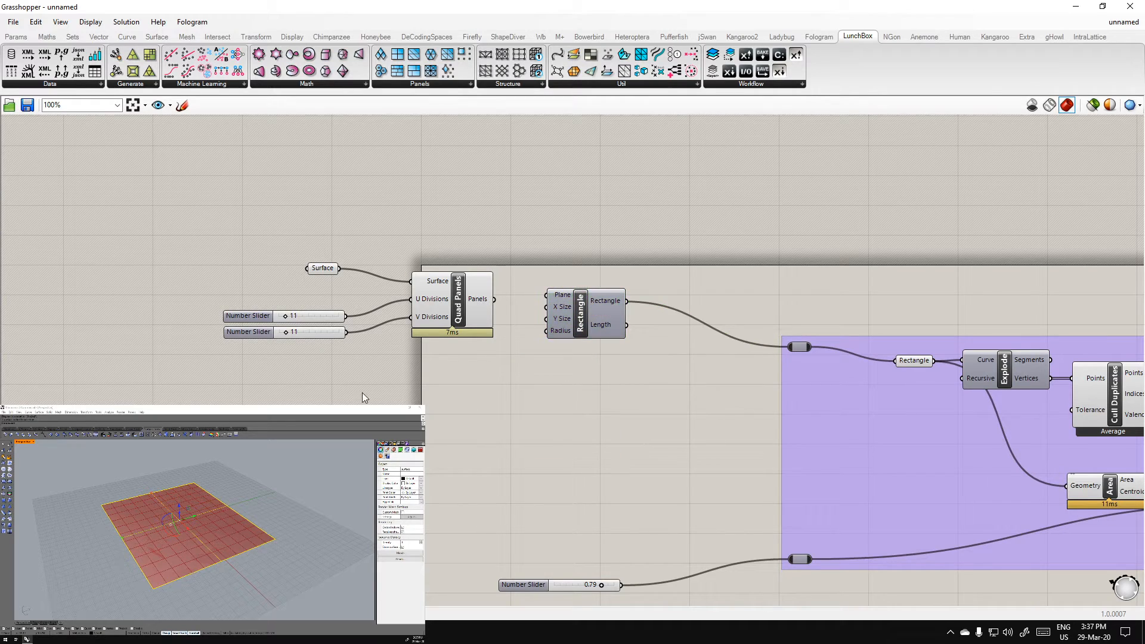
mouse_move(481, 304)
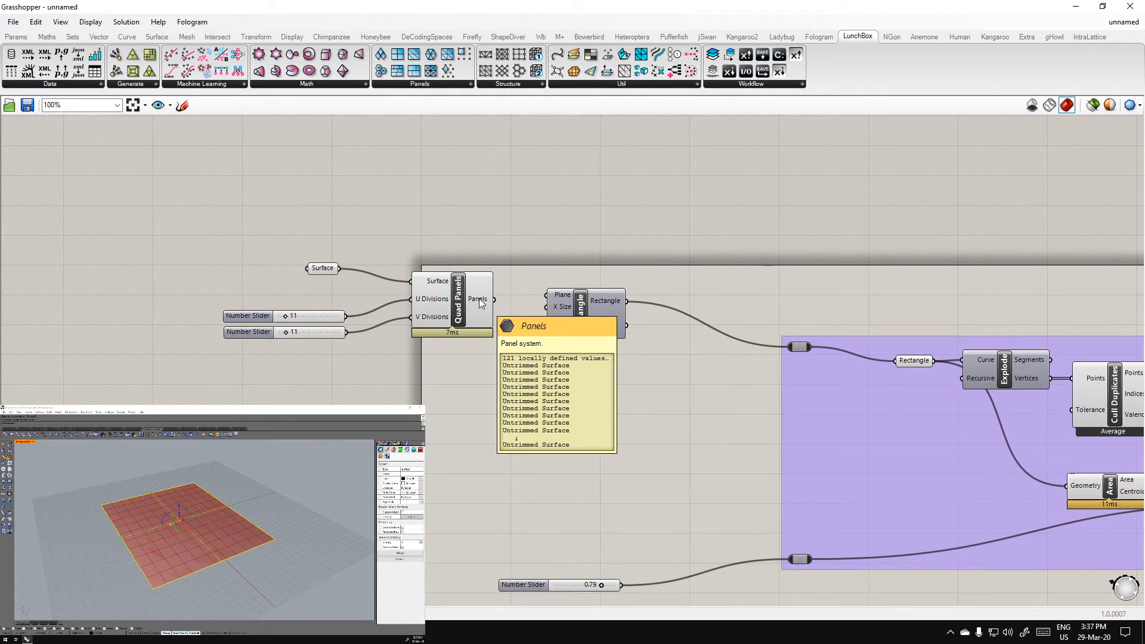
right_drag(570, 398, 492, 407)
drag(506, 335, 530, 345)
click(469, 403)
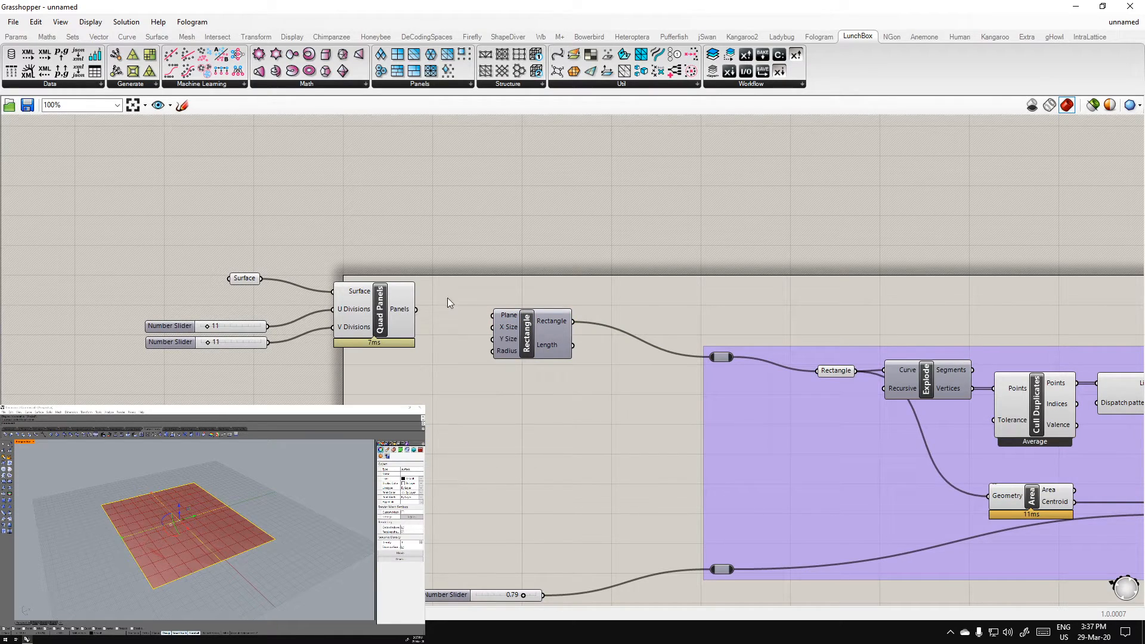
drag(416, 309, 467, 307)
click(157, 36)
click(89, 86)
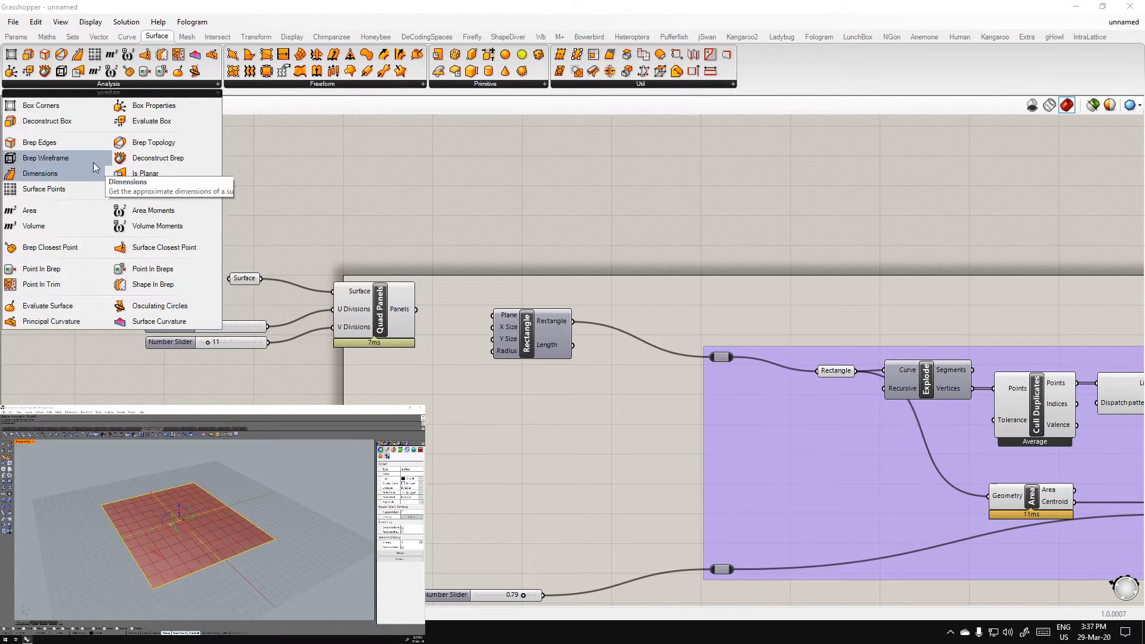
drag(84, 160, 458, 221)
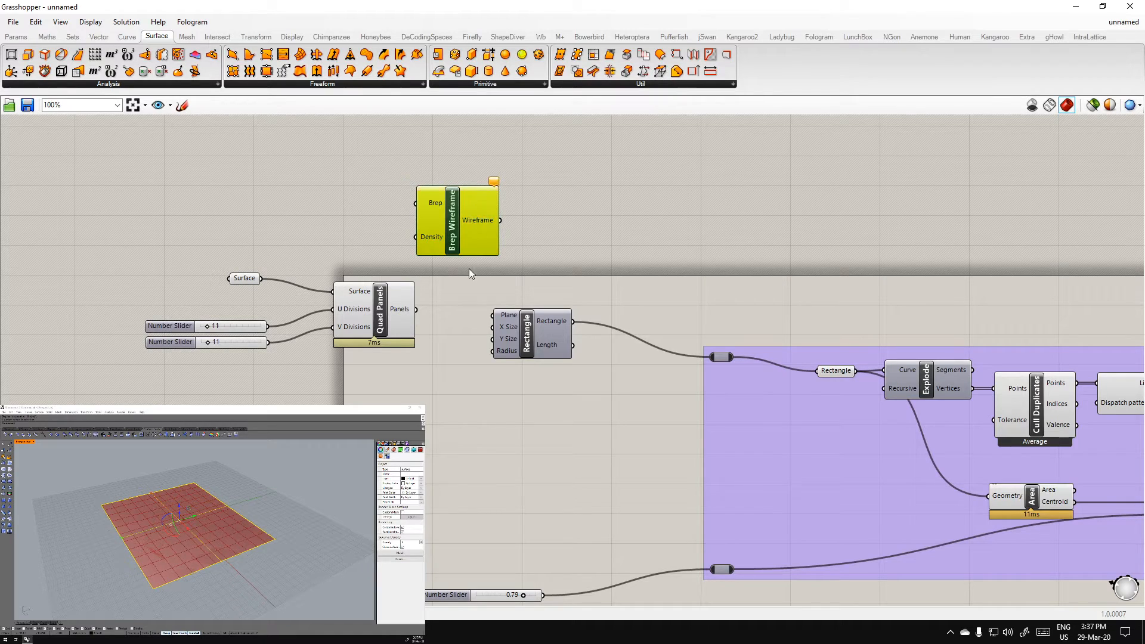
key(Delete)
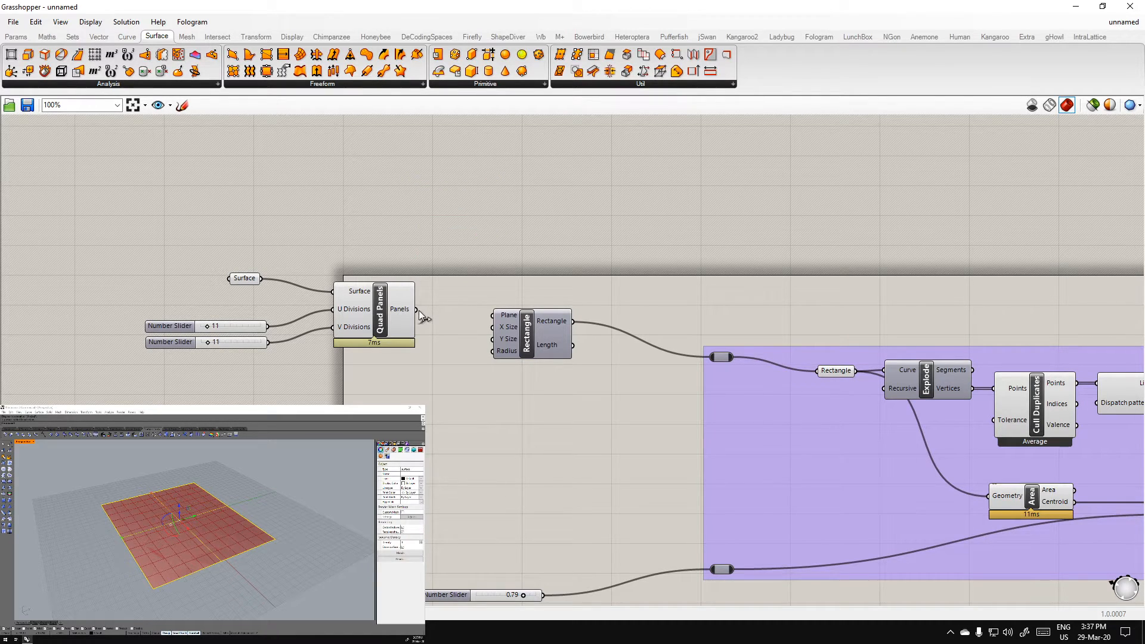
Add a Curve parameter and connect Quad Panels' Panels output to it
double_click(568, 413)
text(curv)
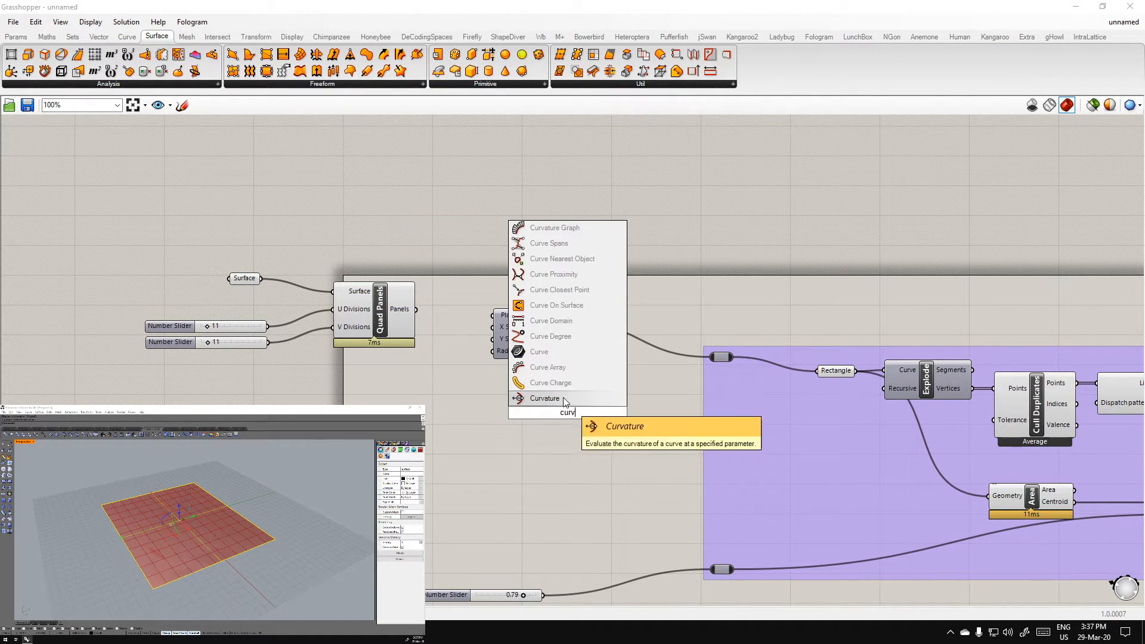
click(539, 351)
drag(416, 308, 553, 413)
click(566, 412)
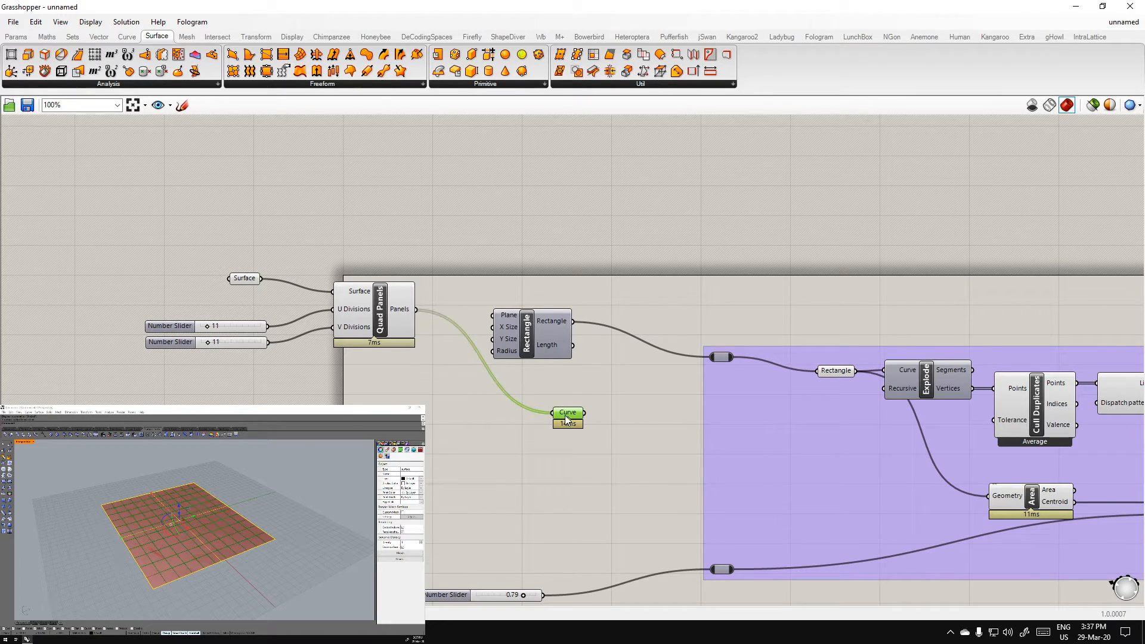
Connect the Curve parameter to the purple group's upper relay and delete the original Rectangle component
drag(570, 418, 706, 360)
click(575, 447)
click(531, 340)
key(Delete)
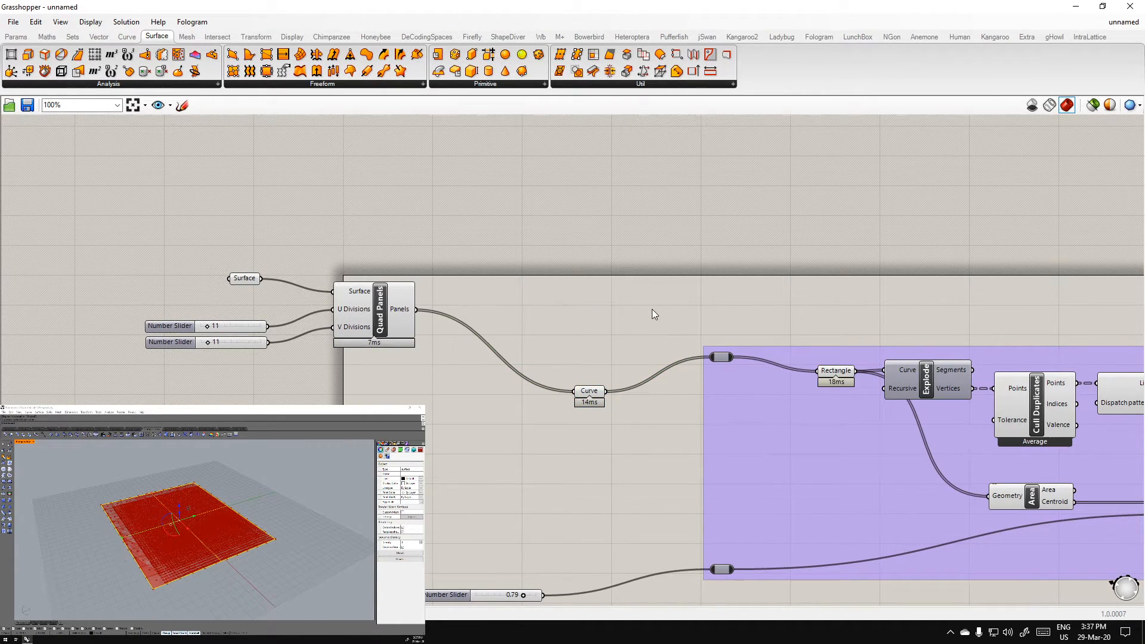
Examine the data passing through the Rectangle parameter, Explode, Cull Duplicates and the Area component's Centroid output
right_drag(650, 310, 490, 246)
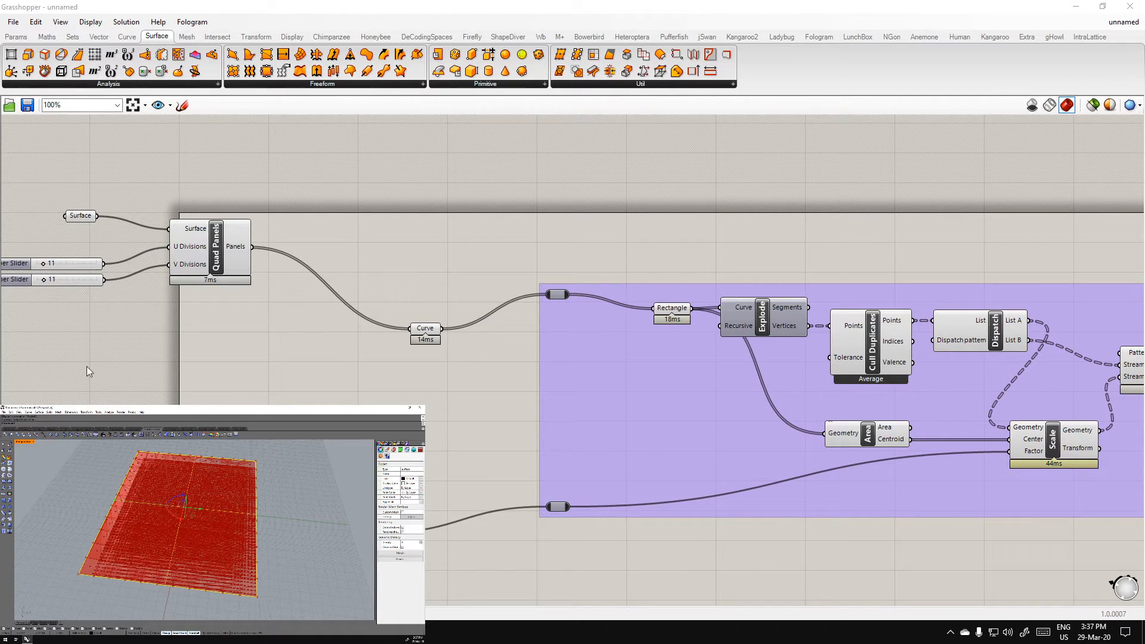
right_drag(441, 411, 225, 392)
scroll(259, 393, down, 1)
scroll(437, 352, up, 1)
right_drag(188, 334, 258, 338)
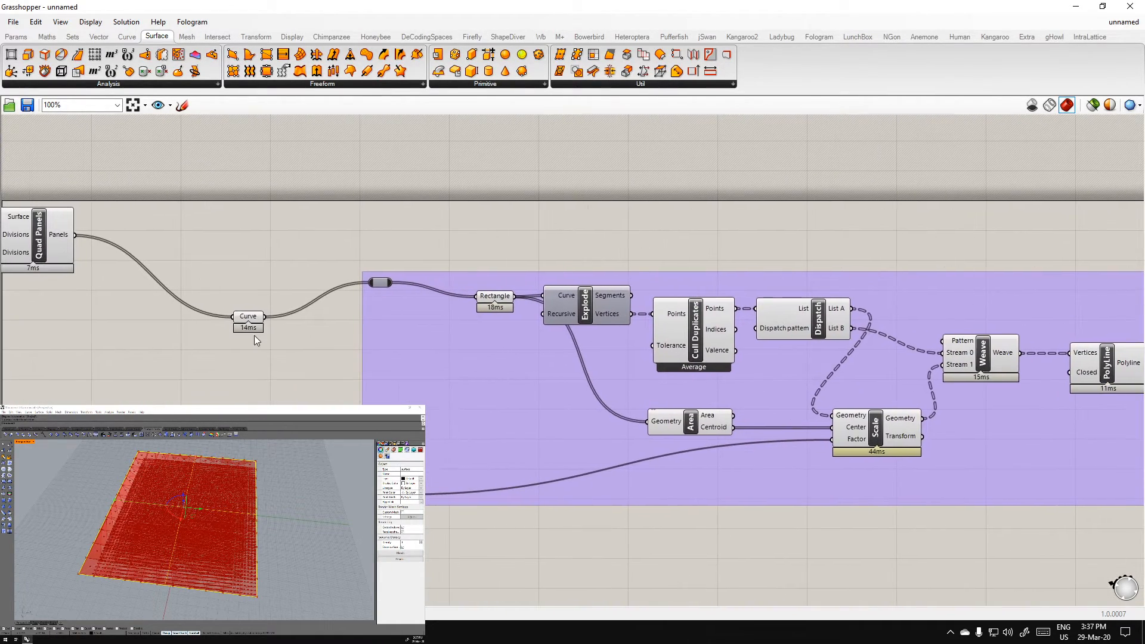
mouse_move(492, 298)
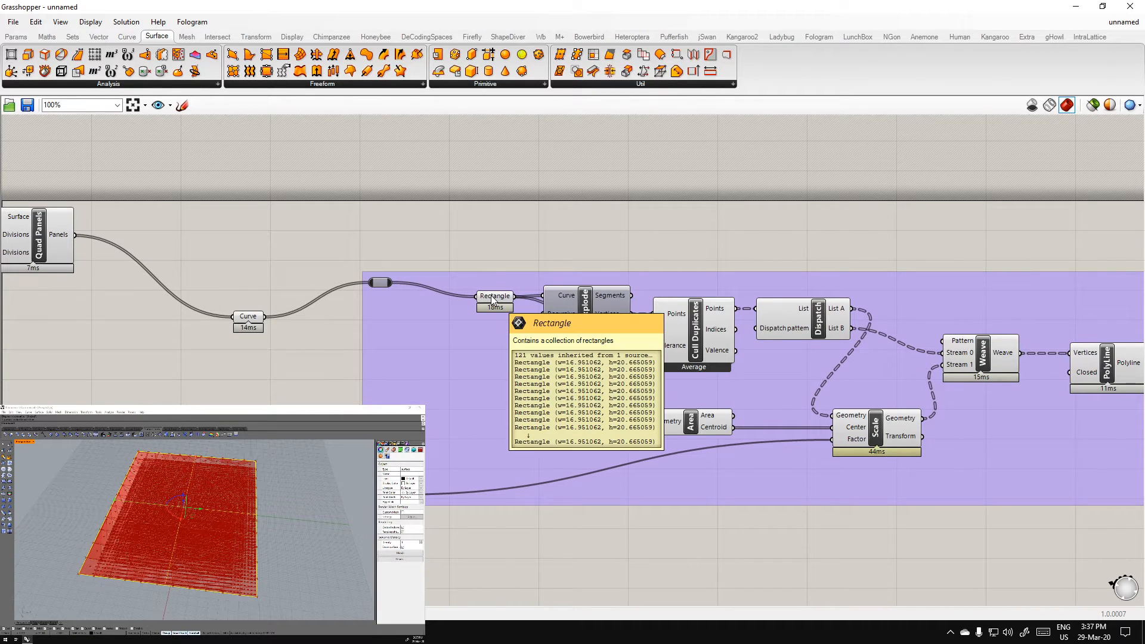
mouse_move(562, 298)
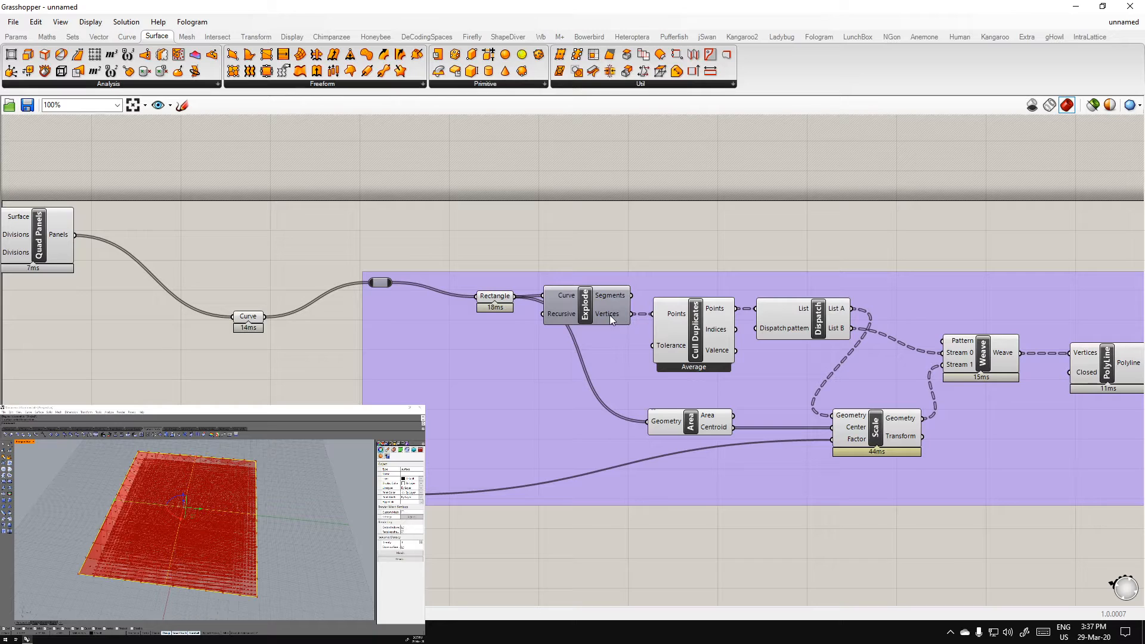
mouse_move(610, 315)
mouse_move(717, 309)
right_drag(829, 330, 689, 317)
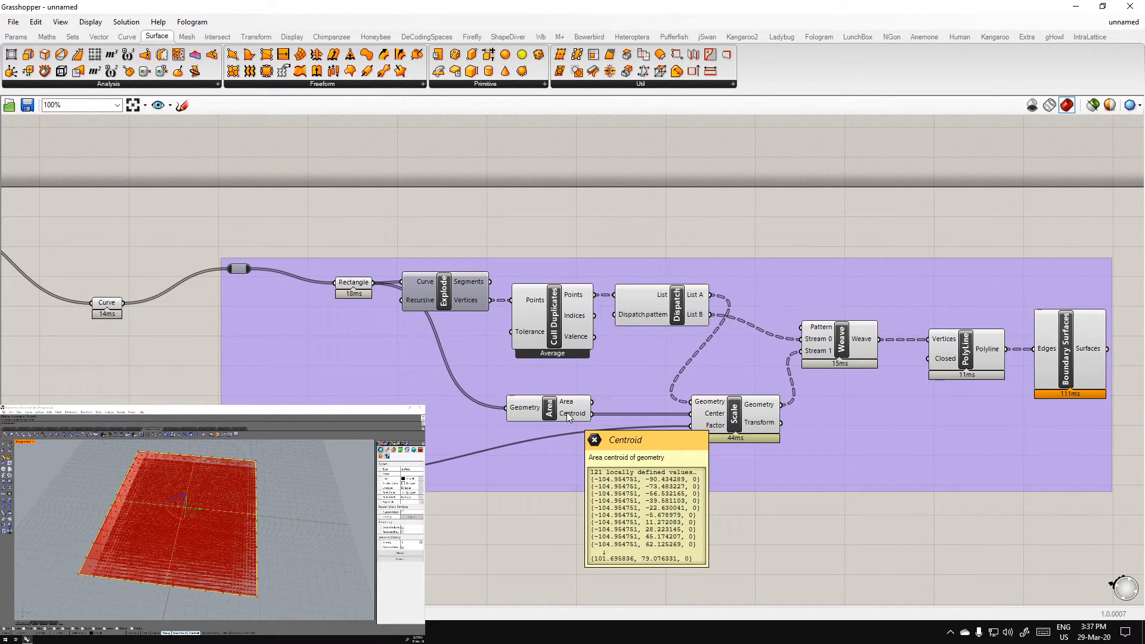
mouse_move(576, 413)
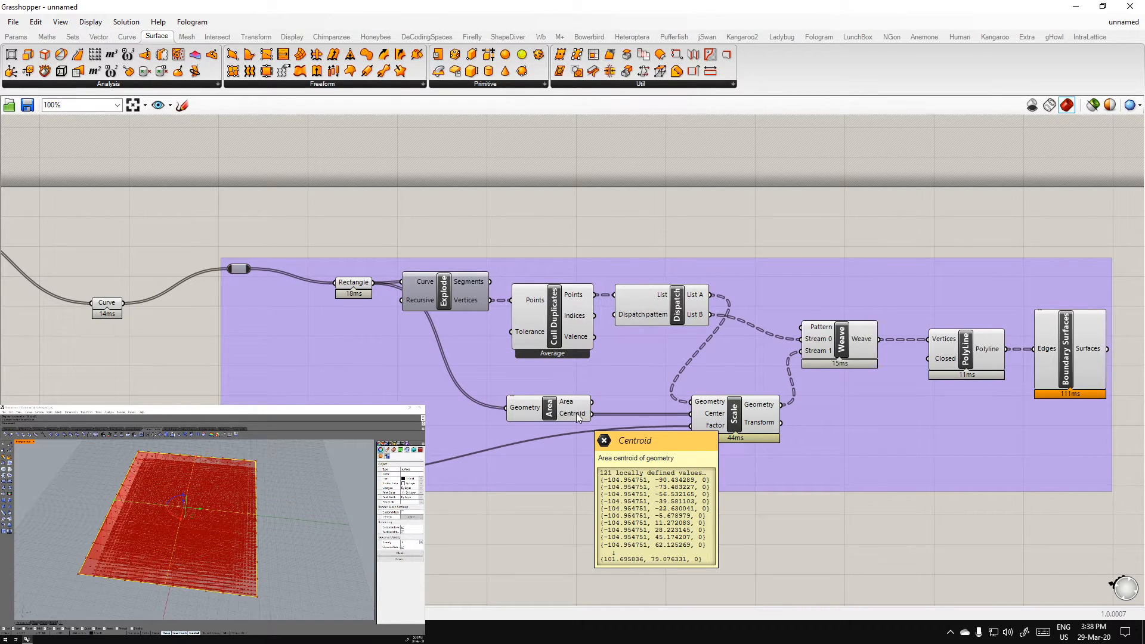
right_drag(344, 289, 485, 313)
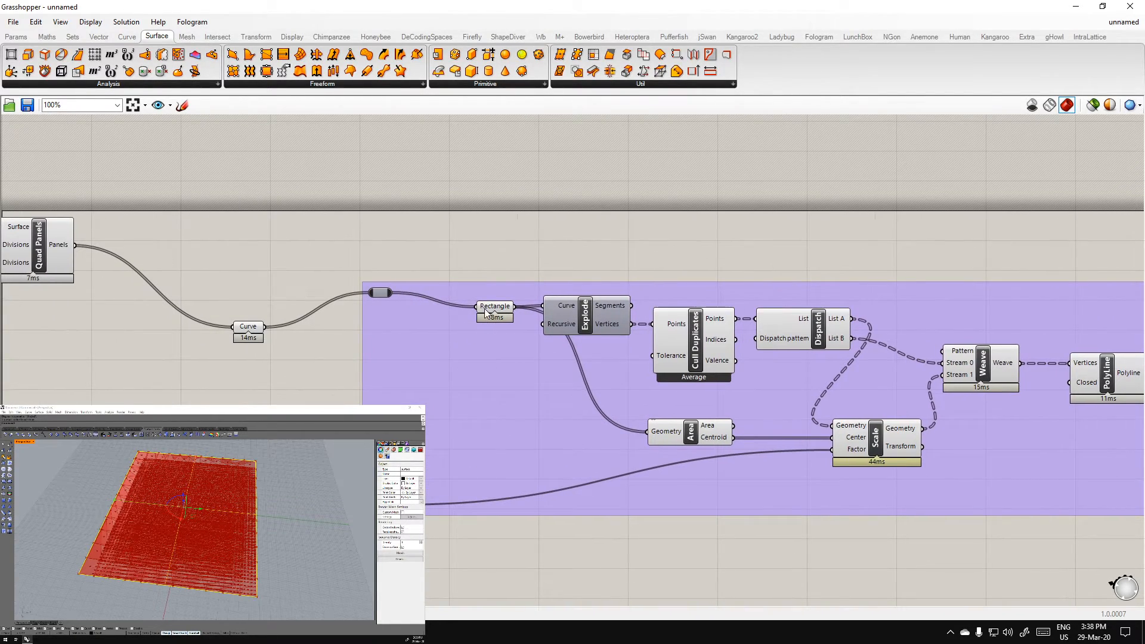
Shift the Area component away from Scale, graft the Curve parameter and nudge it closer to Quad Panels
mouse_move(667, 433)
mouse_down()
mouse_move(568, 427)
mouse_move(650, 437)
mouse_up()
click(292, 397)
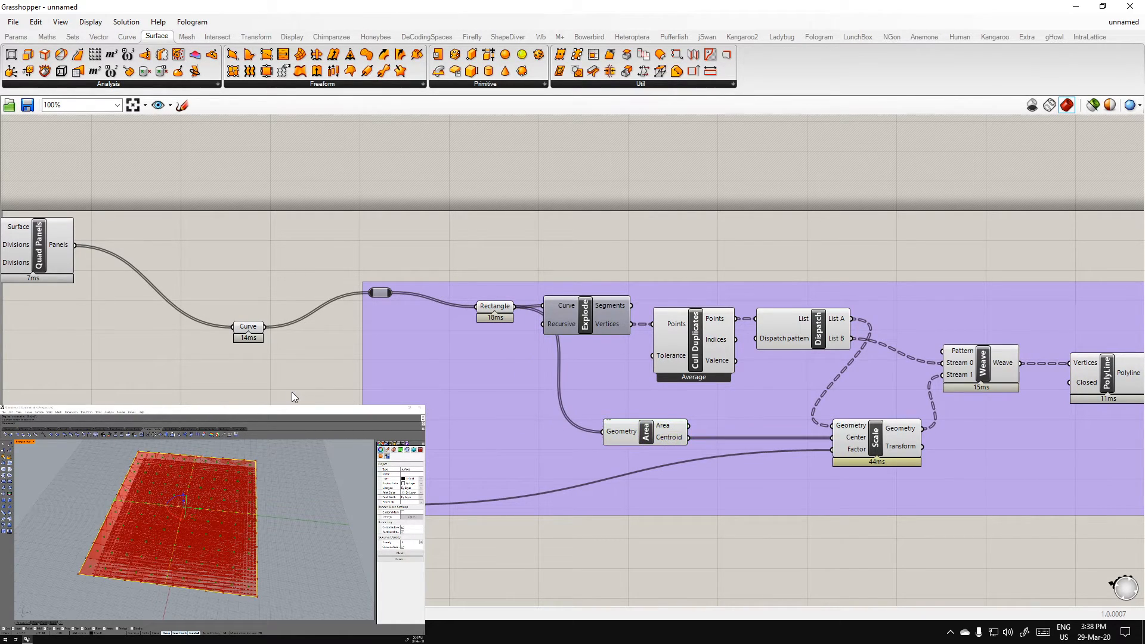
right_click(248, 331)
click(278, 448)
drag(249, 327, 233, 322)
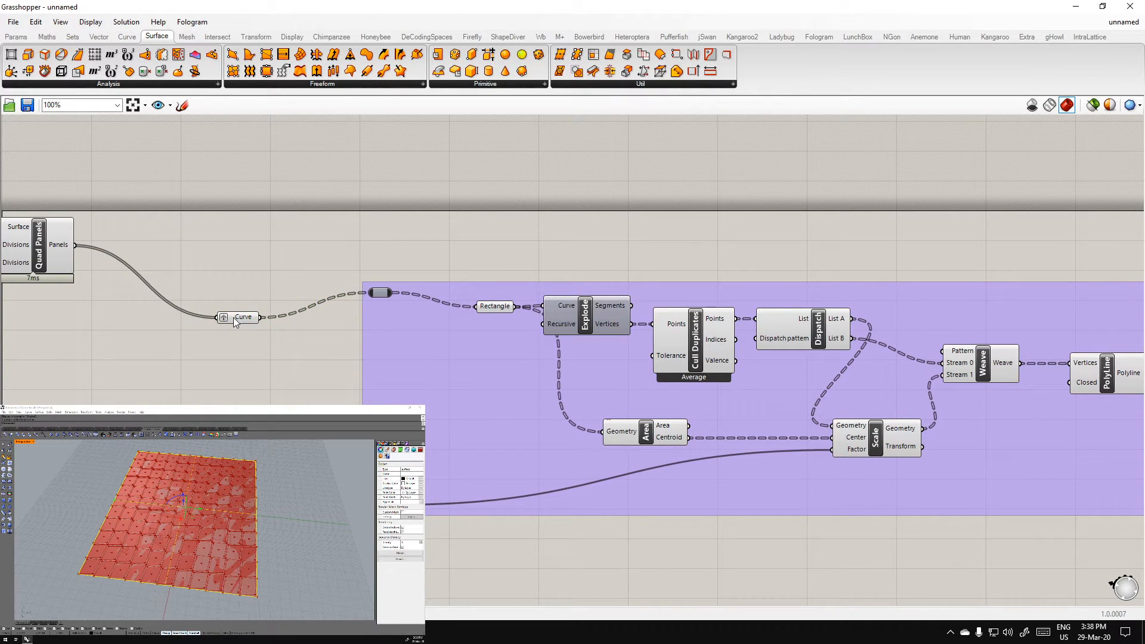
Turn off the preview of the Surface parameter and Quad Panels
right_drag(826, 429, 643, 395)
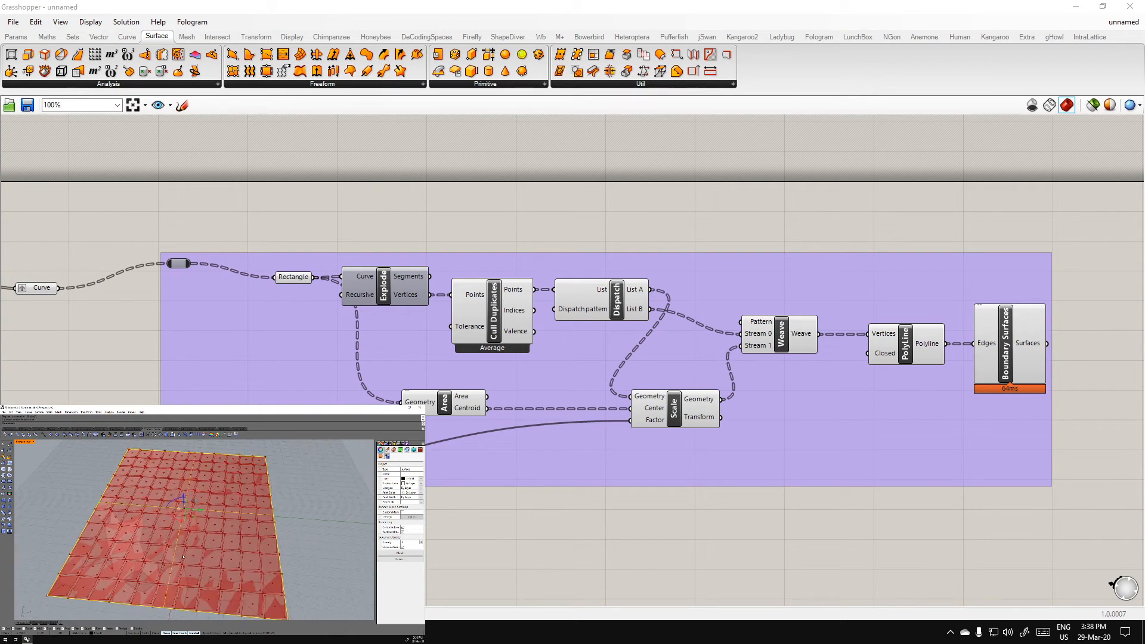
scroll(369, 459, down, 1)
right_drag(369, 459, 509, 464)
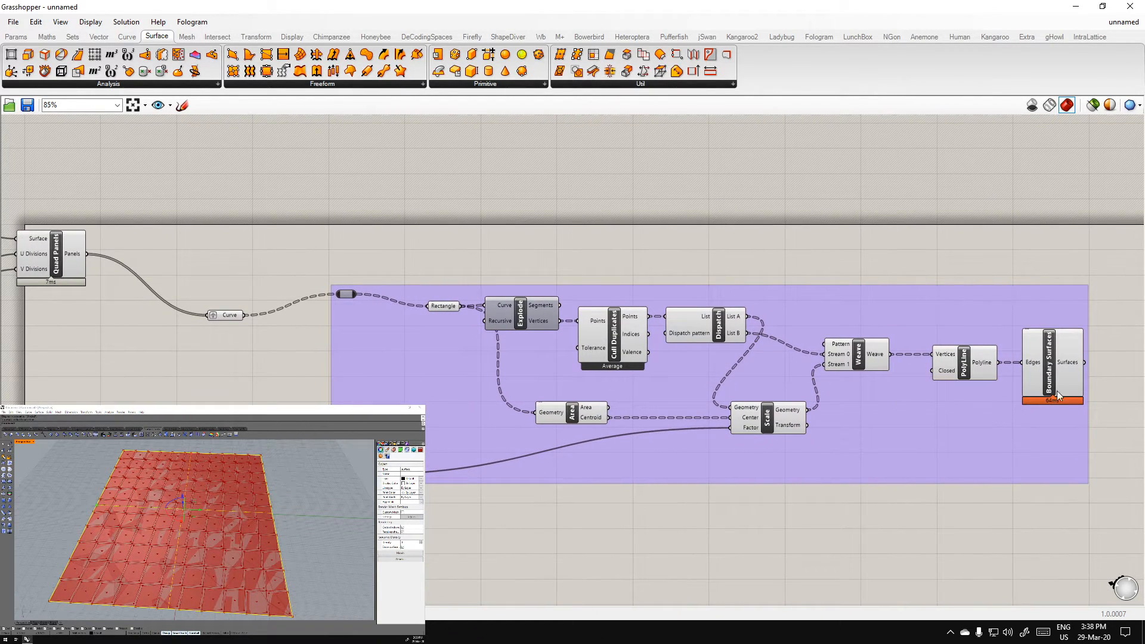
click(1040, 374)
right_drag(369, 404, 573, 413)
click(400, 374)
drag(199, 284, 78, 216)
middle_click(235, 270)
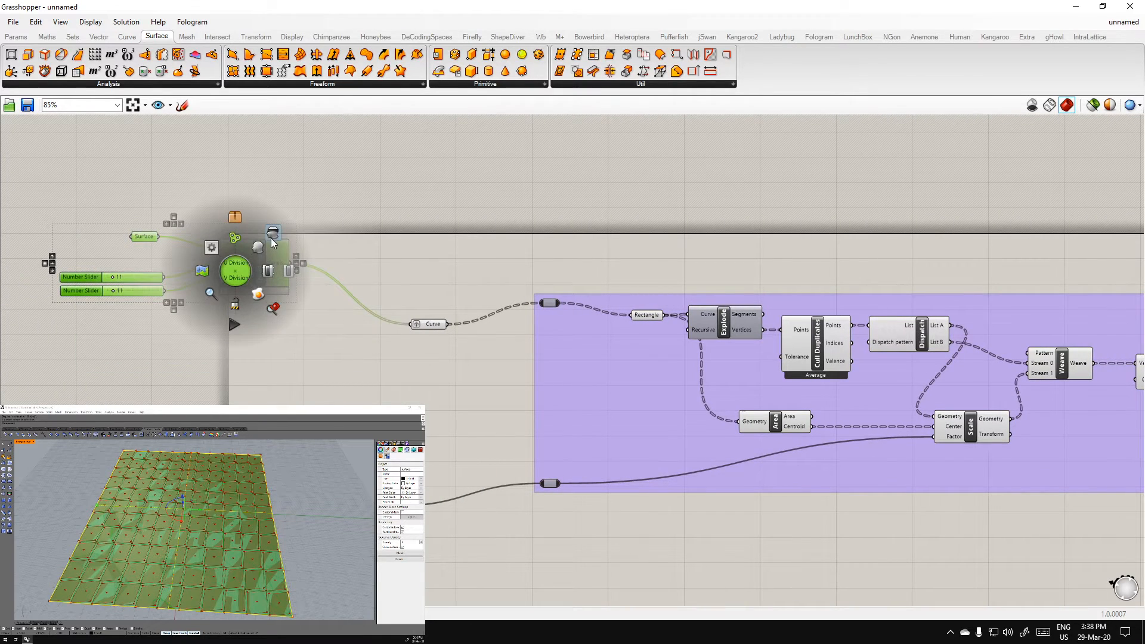
click(271, 238)
click(382, 274)
Highlight the Boundary Surfaces result in the Rhino viewport to inspect the panel pattern, then clear the selection
right_drag(625, 400, 390, 366)
scroll(672, 347, down, 3)
click(889, 337)
scroll(430, 409, up, 3)
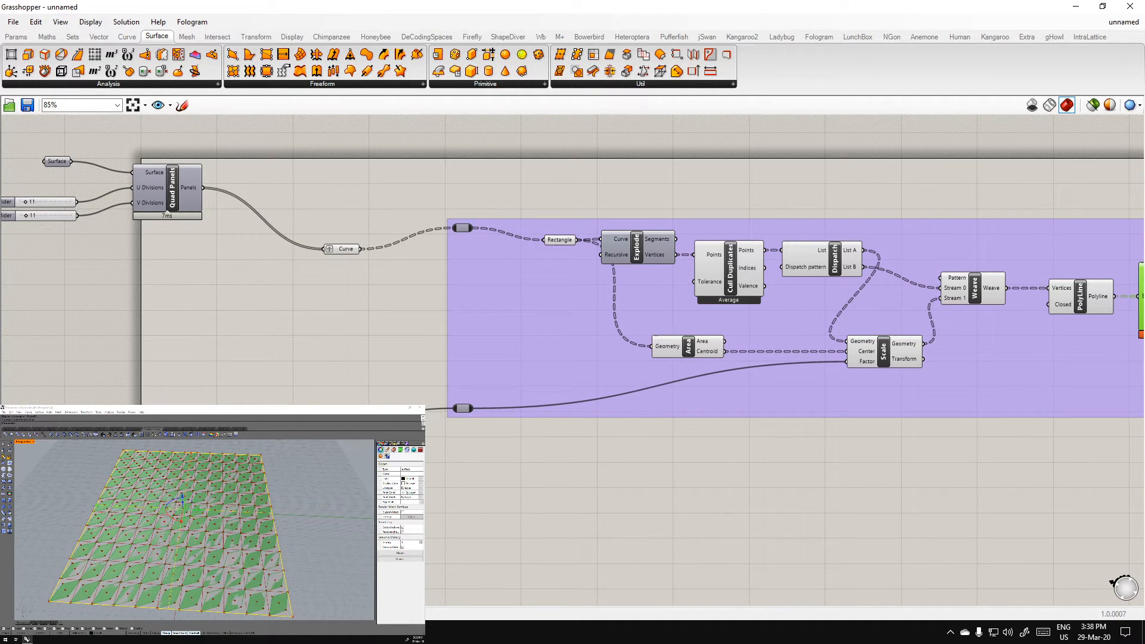
click(381, 271)
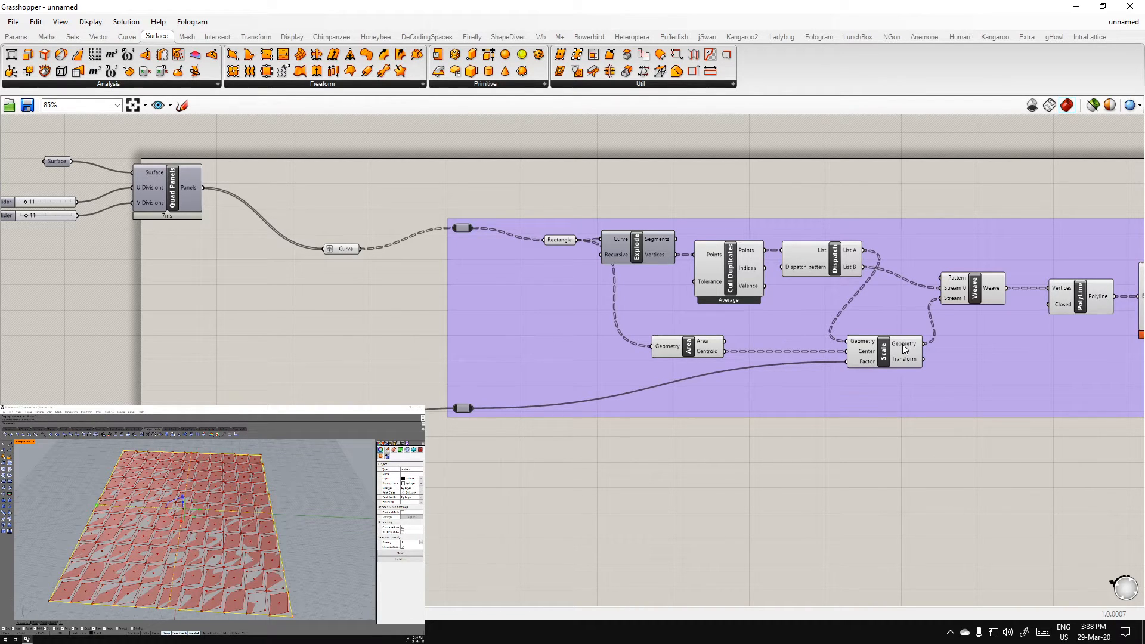
Compare the data trees of Scale's Geometry and Center inputs and simplify both inputs
right_drag(809, 352, 540, 378)
scroll(579, 371, up, 3)
mouse_move(598, 364)
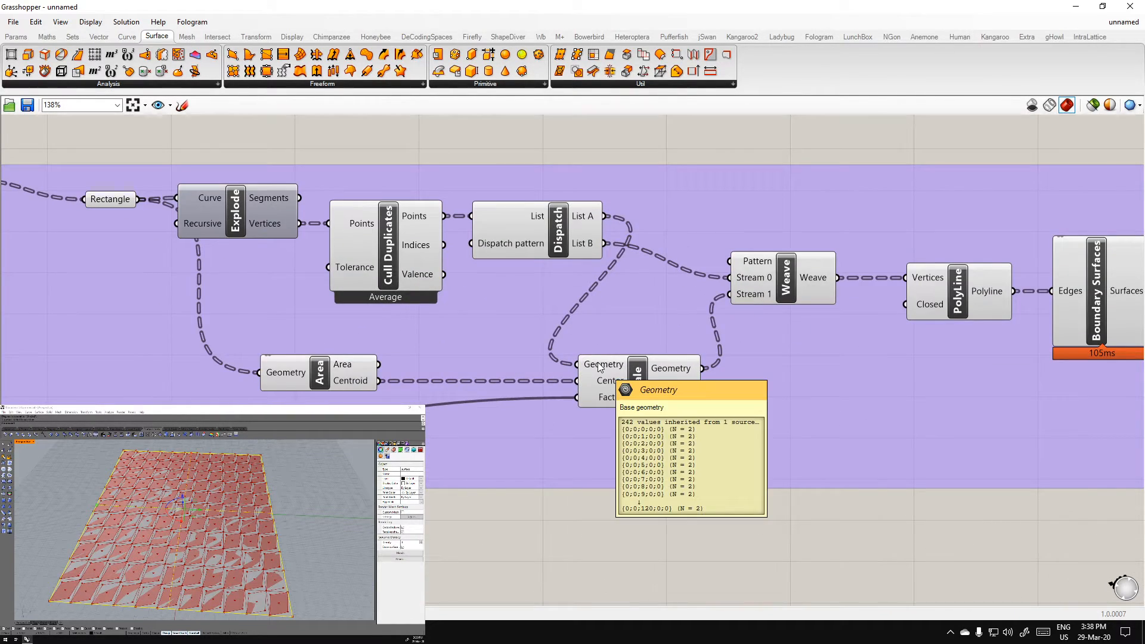
mouse_move(600, 385)
scroll(542, 396, down, 3)
right_drag(343, 377, 577, 398)
scroll(620, 398, up, 3)
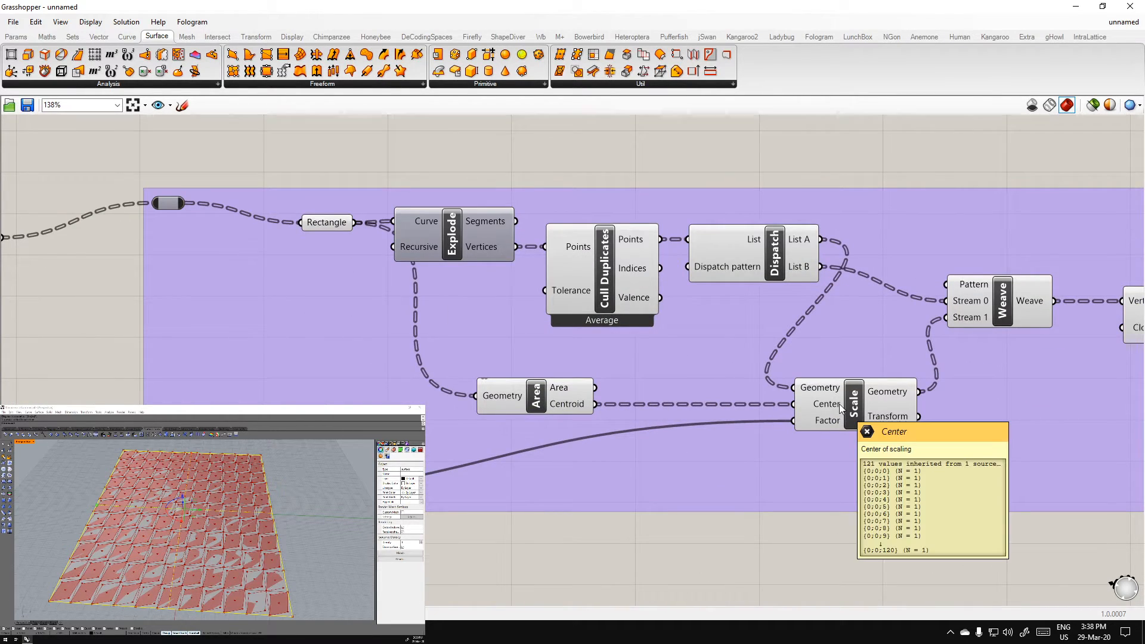
right_click(831, 388)
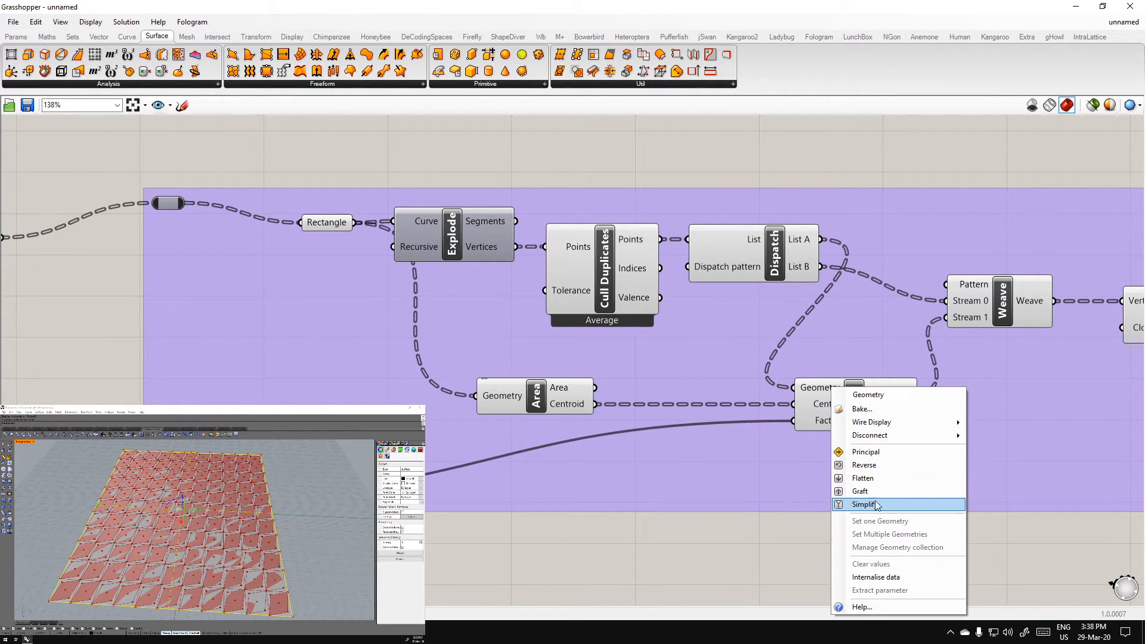
click(872, 504)
right_click(830, 407)
click(872, 495)
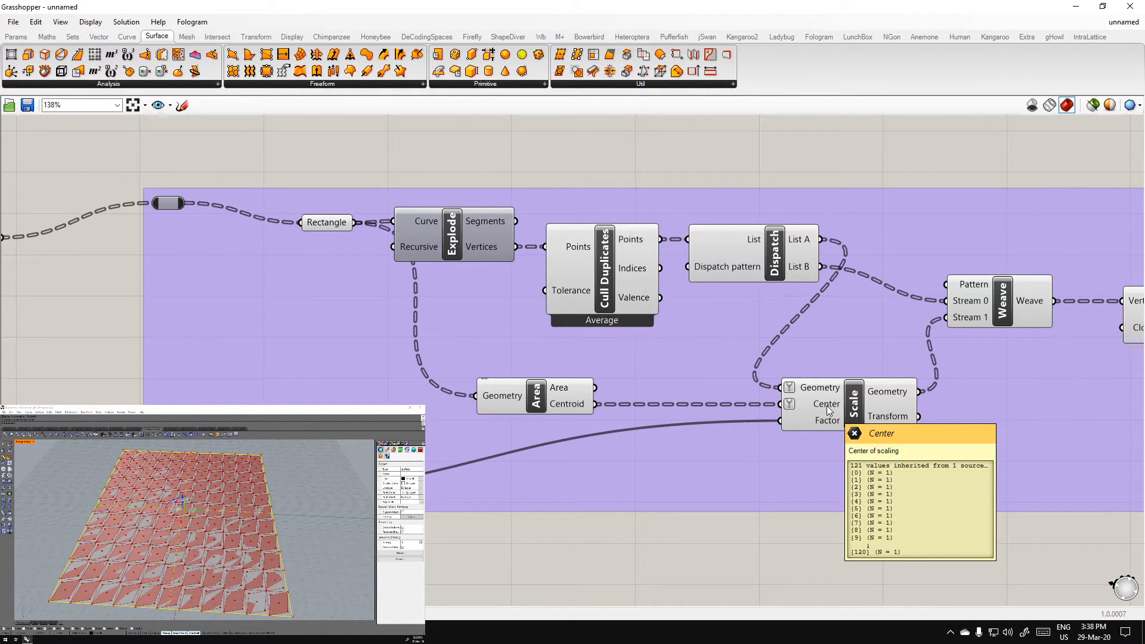
Simplify the Rectangle parameter and Dispatch's List A and List B outputs
right_drag(884, 395, 647, 408)
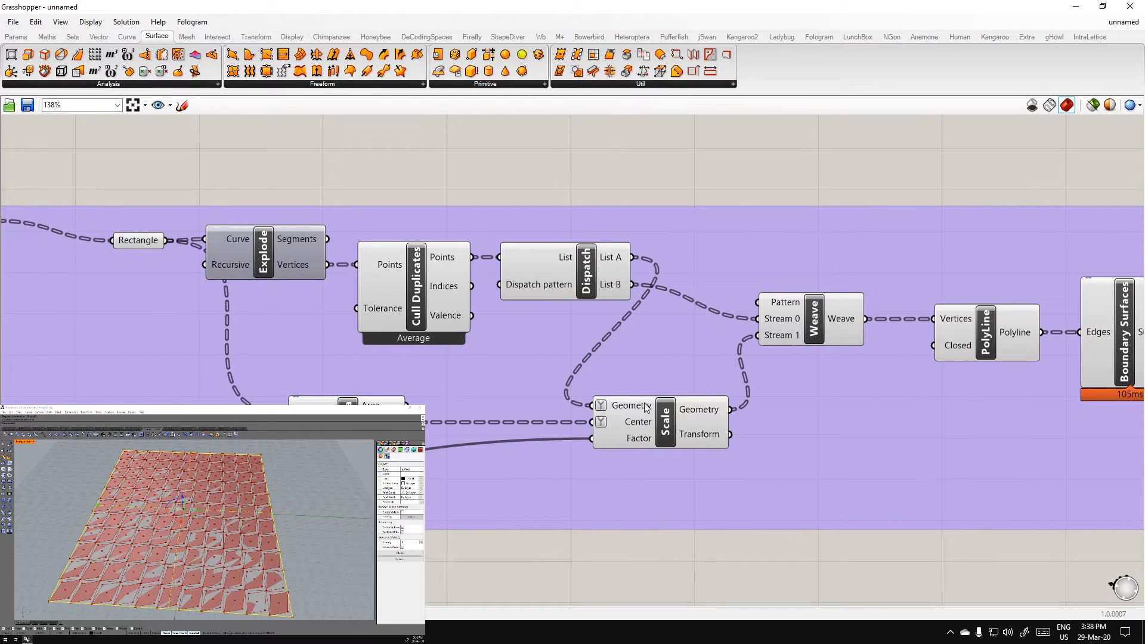
mouse_move(695, 417)
right_click(136, 242)
click(161, 375)
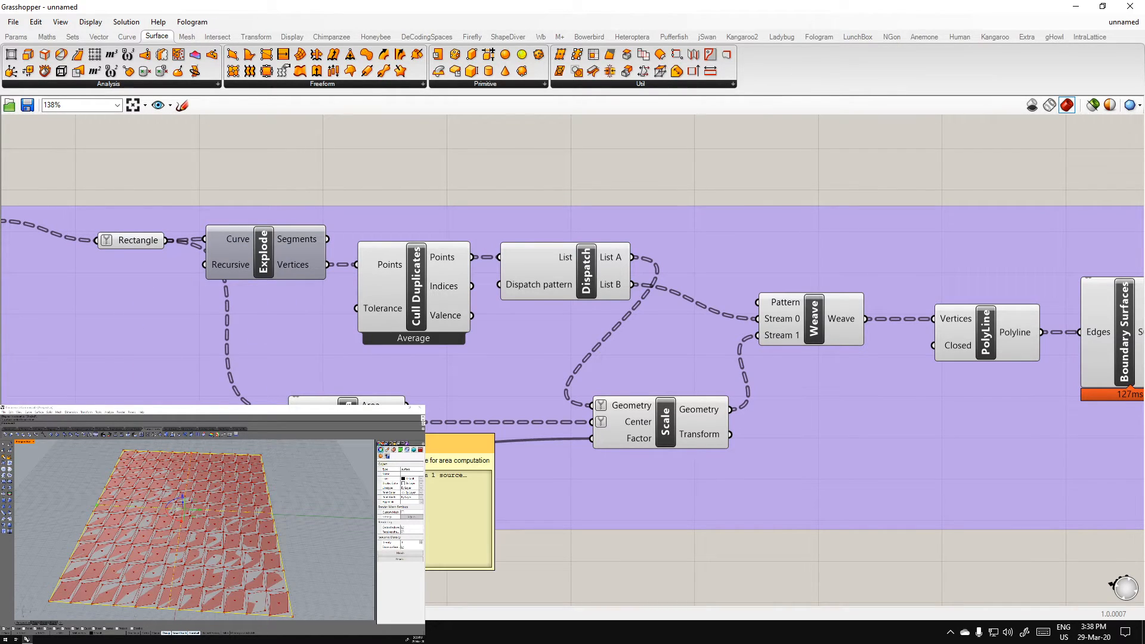
right_click(618, 263)
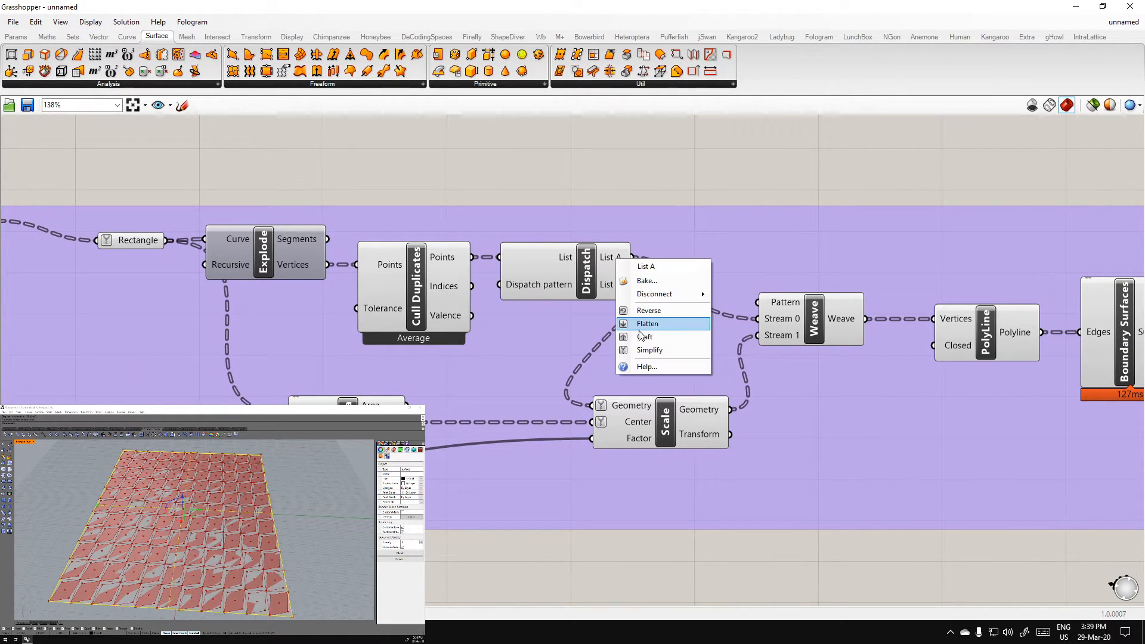
click(647, 346)
right_click(618, 289)
click(650, 381)
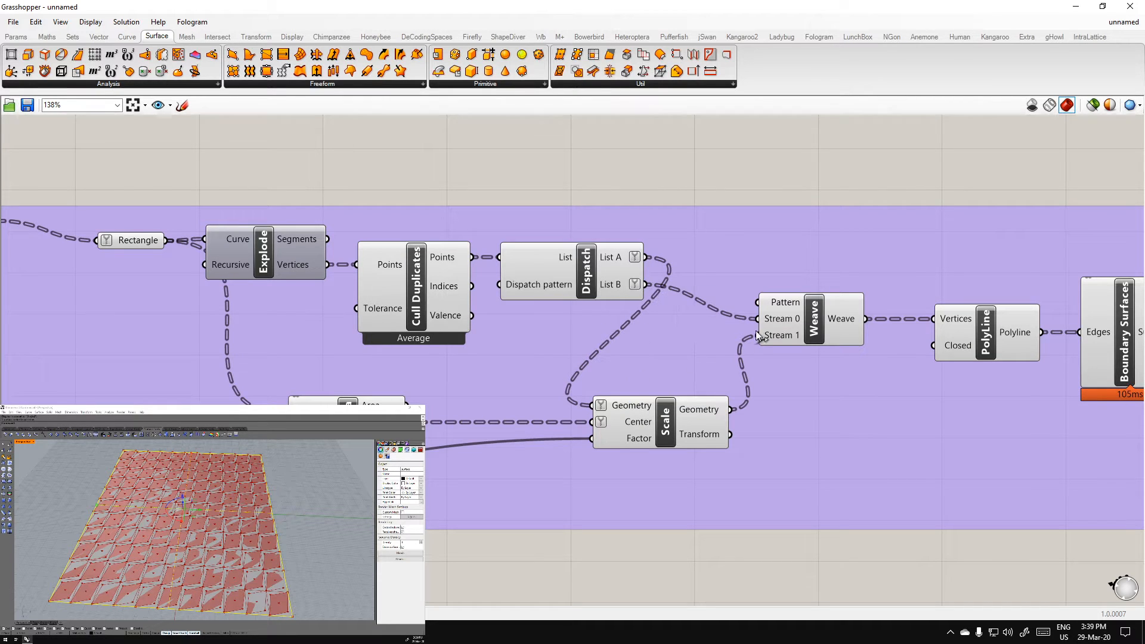
Add a Panel below the purple group, connect Explode's Vertices output to it and enlarge it to read the points
right_drag(855, 389, 587, 376)
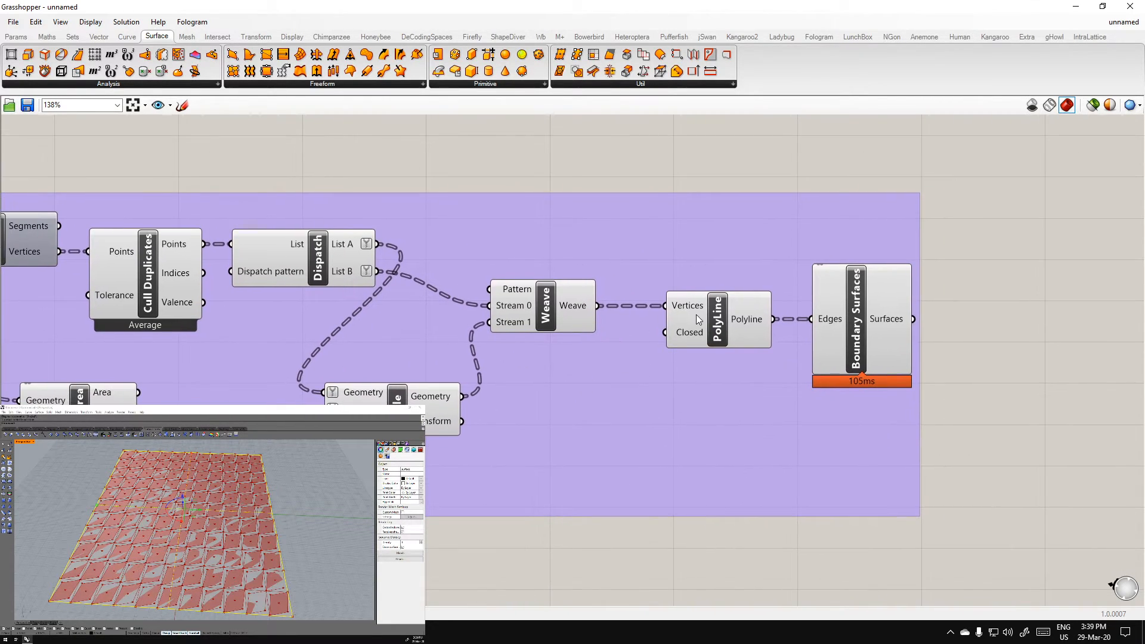
scroll(501, 481, down, 3)
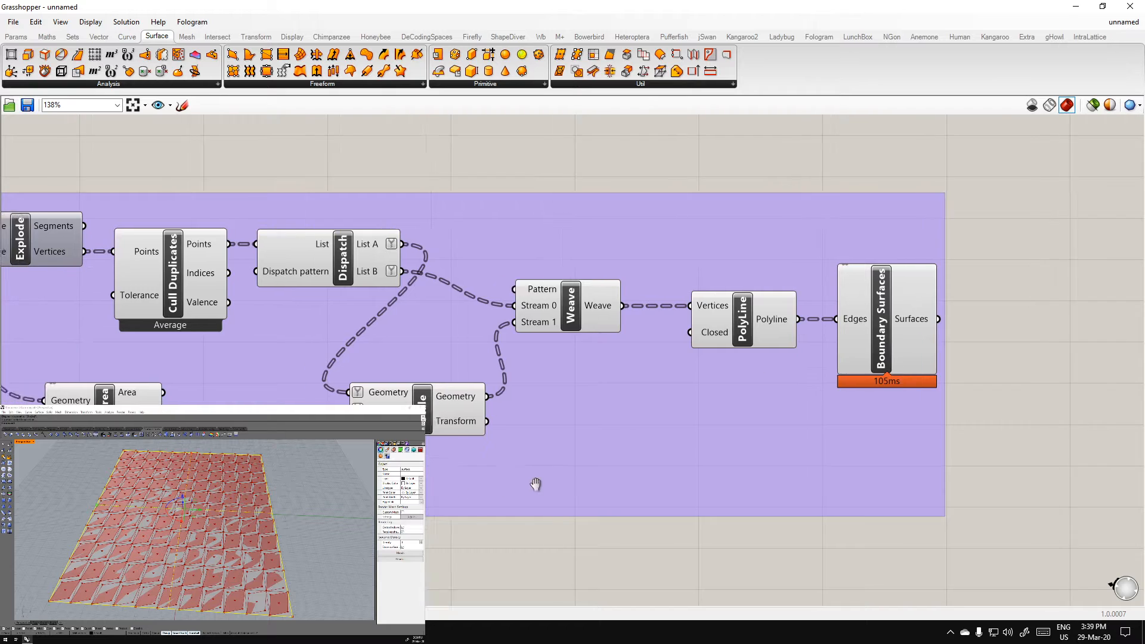
double_click(532, 553)
text(//)
click(542, 541)
right_drag(407, 438, 431, 348)
drag(394, 216, 567, 601)
drag(589, 555, 727, 560)
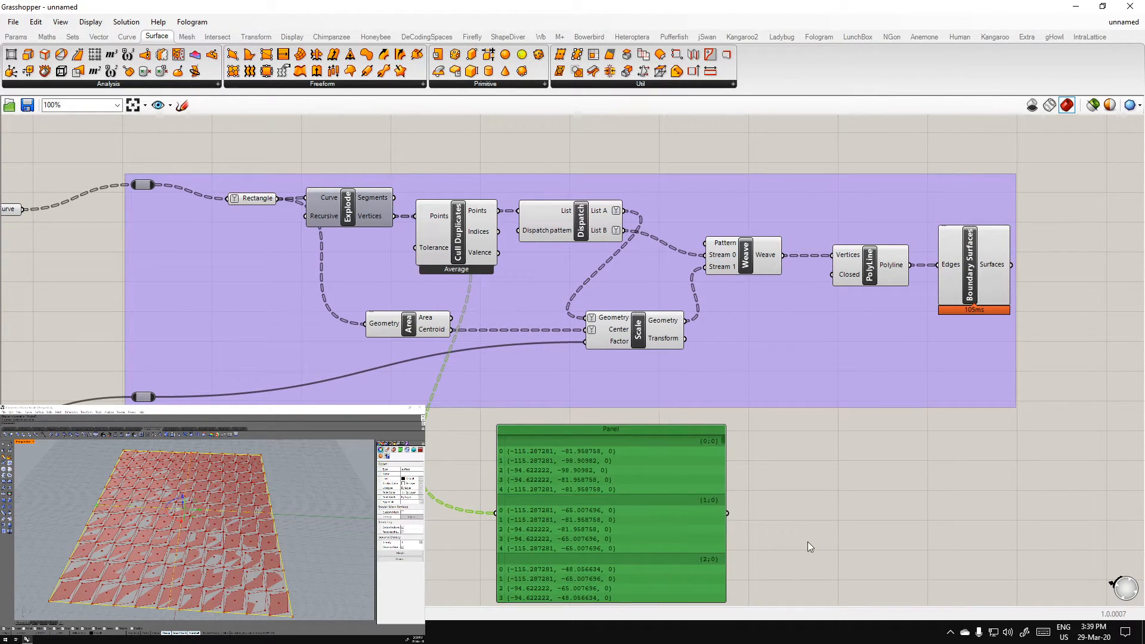
Replace the Panel with a Param Viewer fed by the Rectangle parameter, set it to draw the tree and make it taller
key(Delete)
click(21, 37)
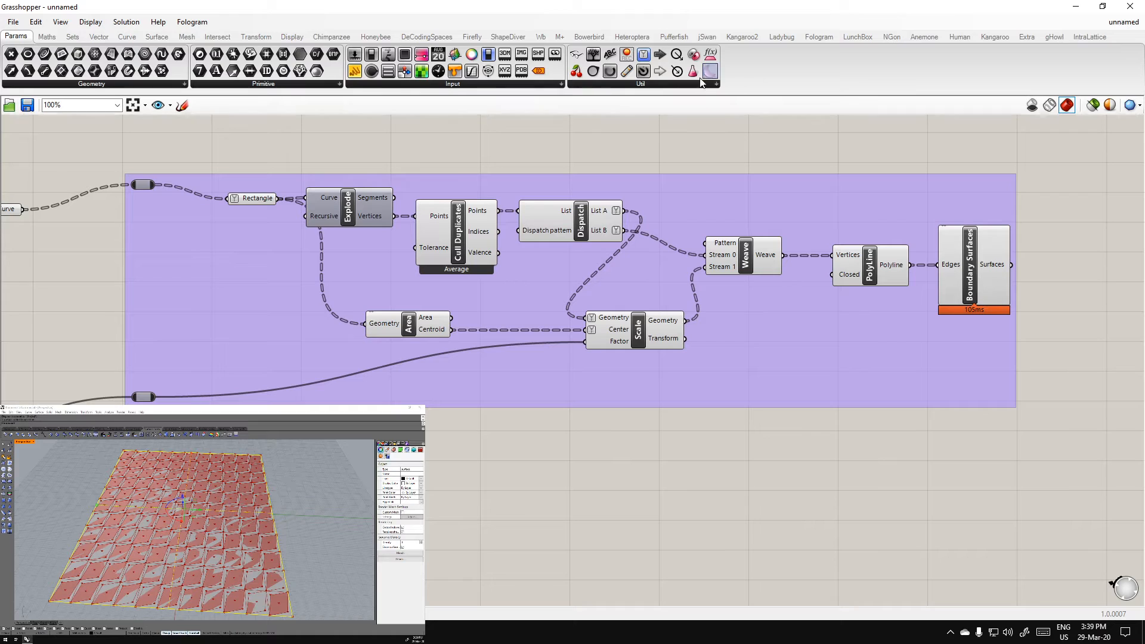
drag(593, 55, 547, 459)
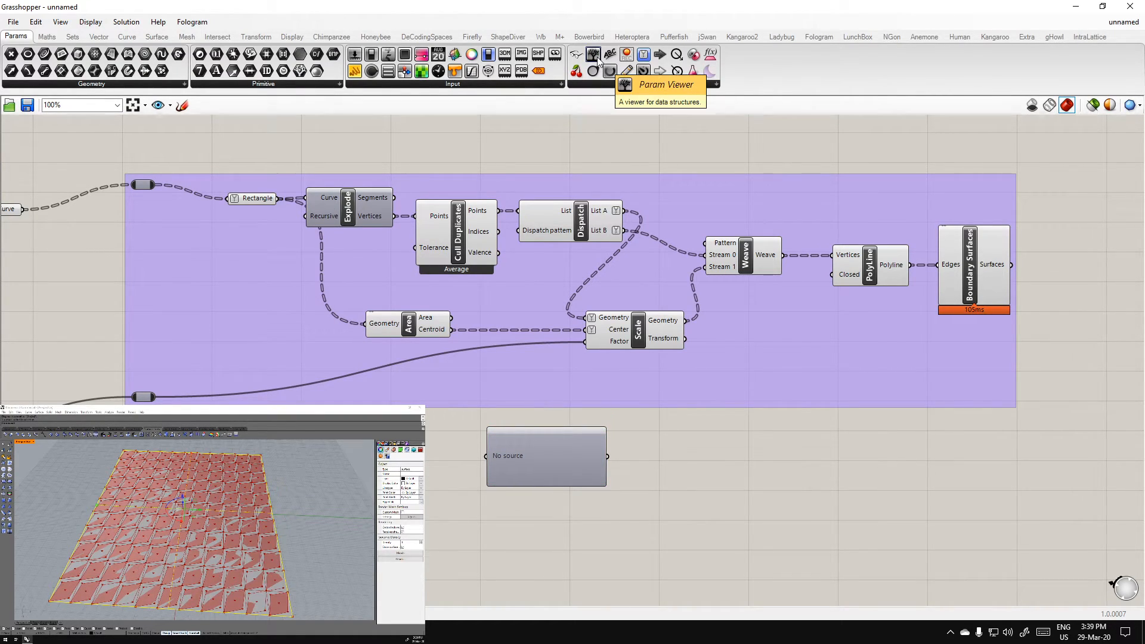
drag(276, 199, 485, 457)
right_click(561, 466)
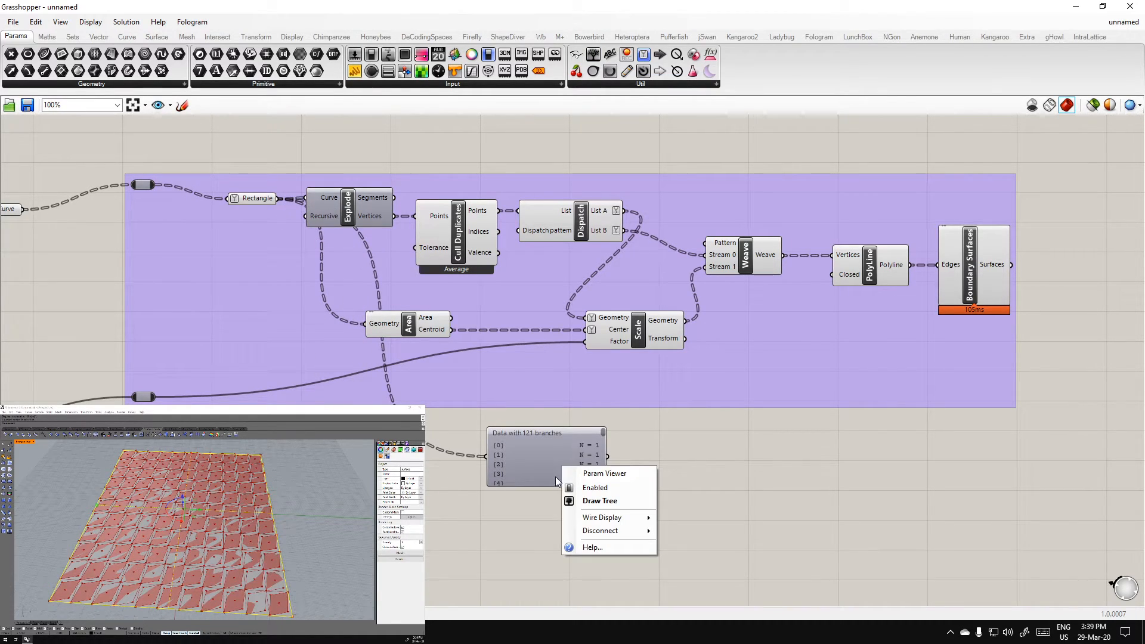
click(599, 497)
drag(545, 486, 545, 577)
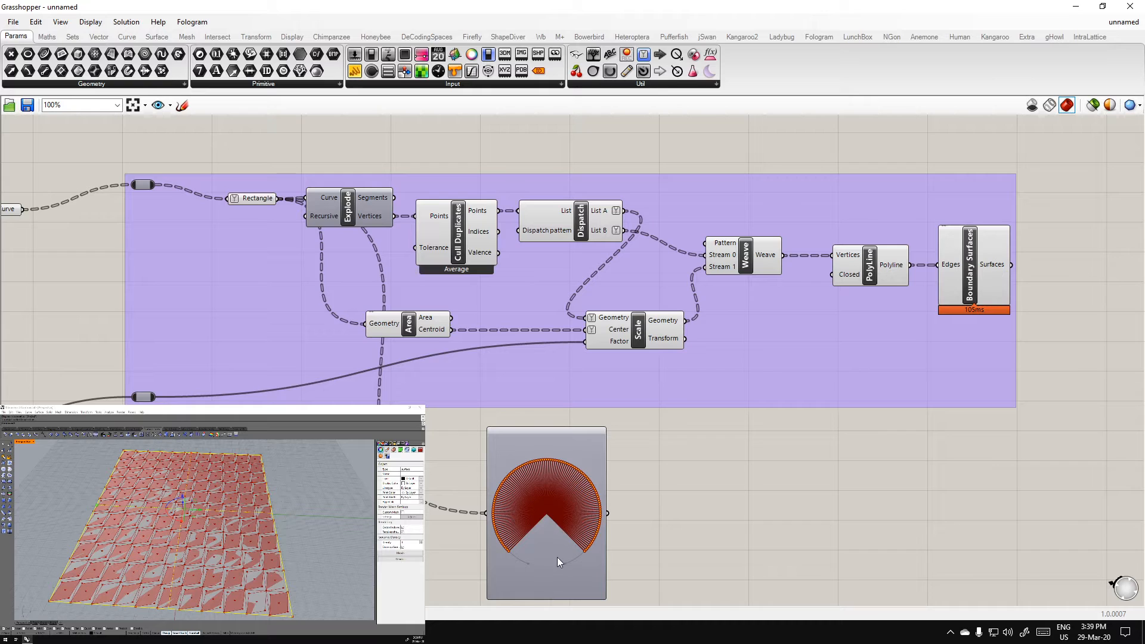
Place the Param Viewer below Scale and feed it Dispatch's List A and Scale's Geometry output in turn to examine their trees
scroll(531, 492, up, 4)
click(549, 507)
drag(548, 507, 671, 517)
drag(625, 164, 580, 495)
drag(711, 316, 585, 489)
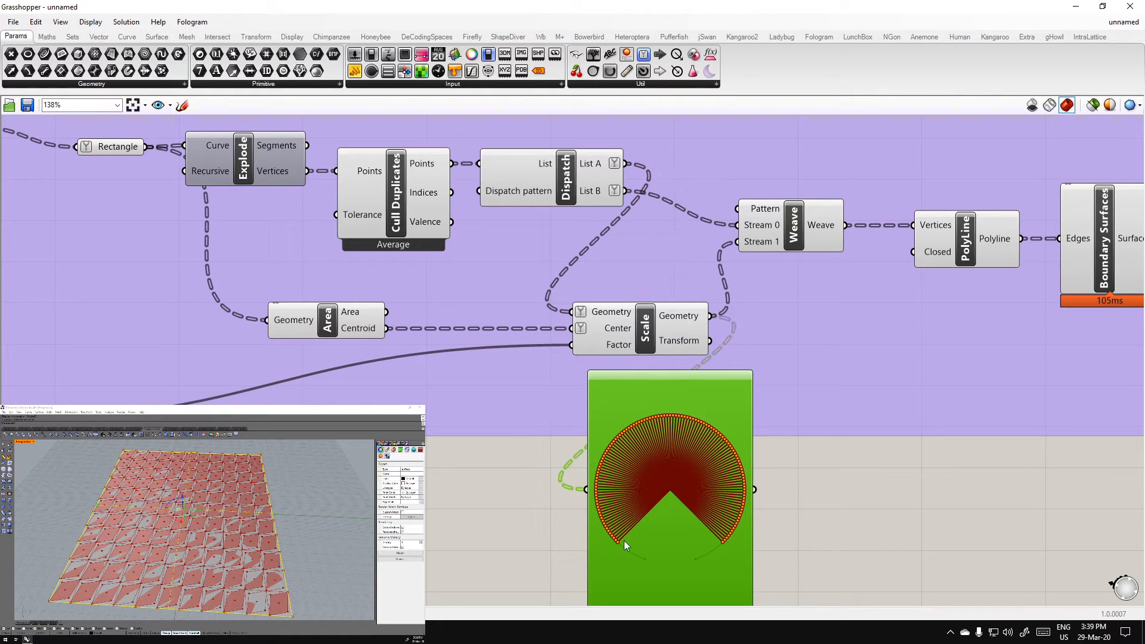
right_drag(682, 551, 558, 484)
drag(558, 485, 587, 447)
right_drag(524, 208, 549, 264)
drag(584, 356, 542, 397)
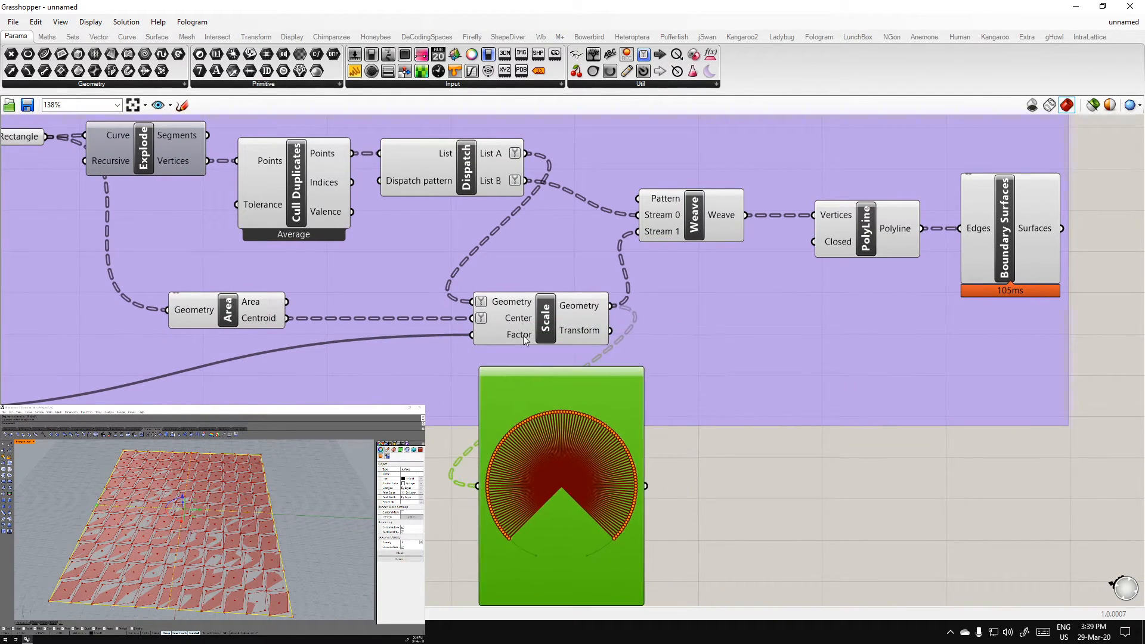
Turn off Graft on the Curve parameter and examine the effect on the tree of Scale's Geometry output
right_drag(223, 344, 627, 374)
right_click(63, 183)
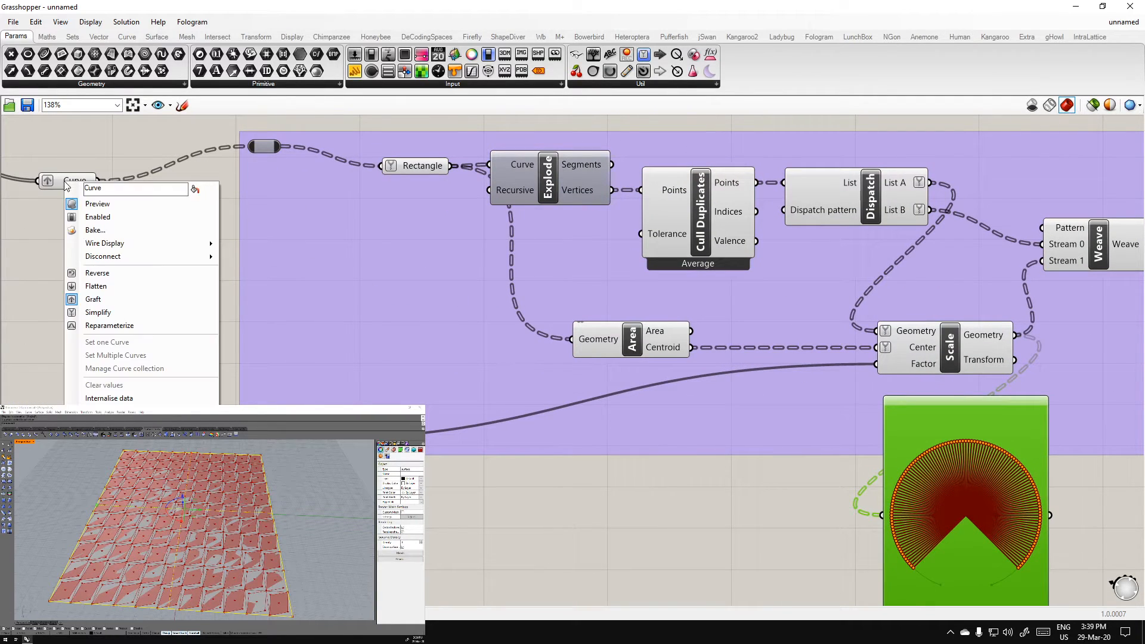
click(94, 295)
right_drag(763, 397, 498, 375)
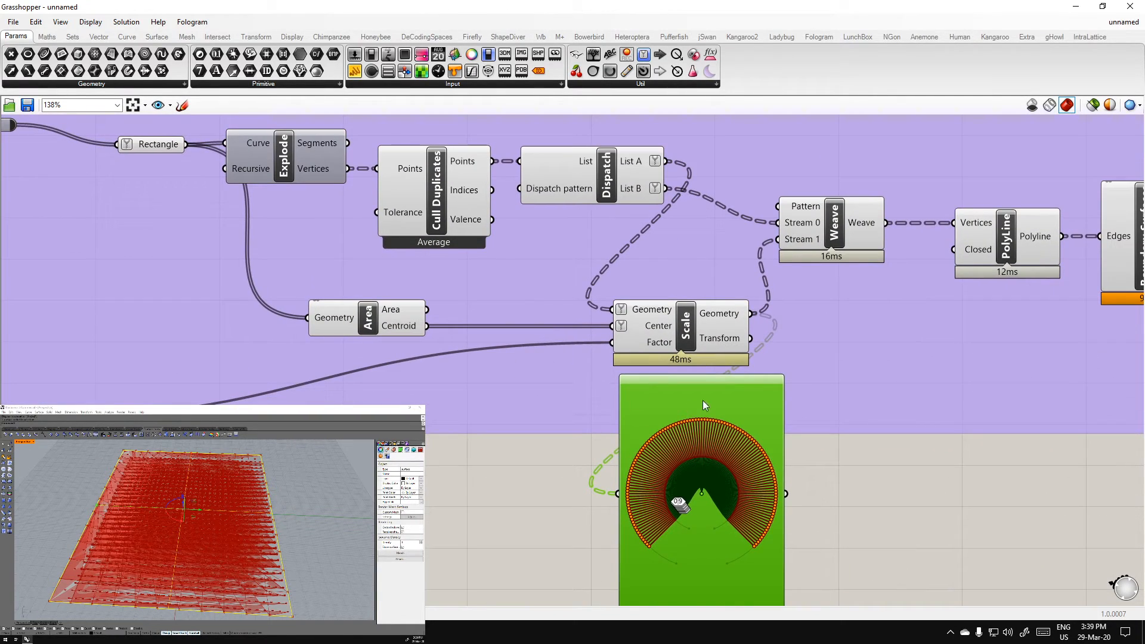
drag(709, 395, 702, 394)
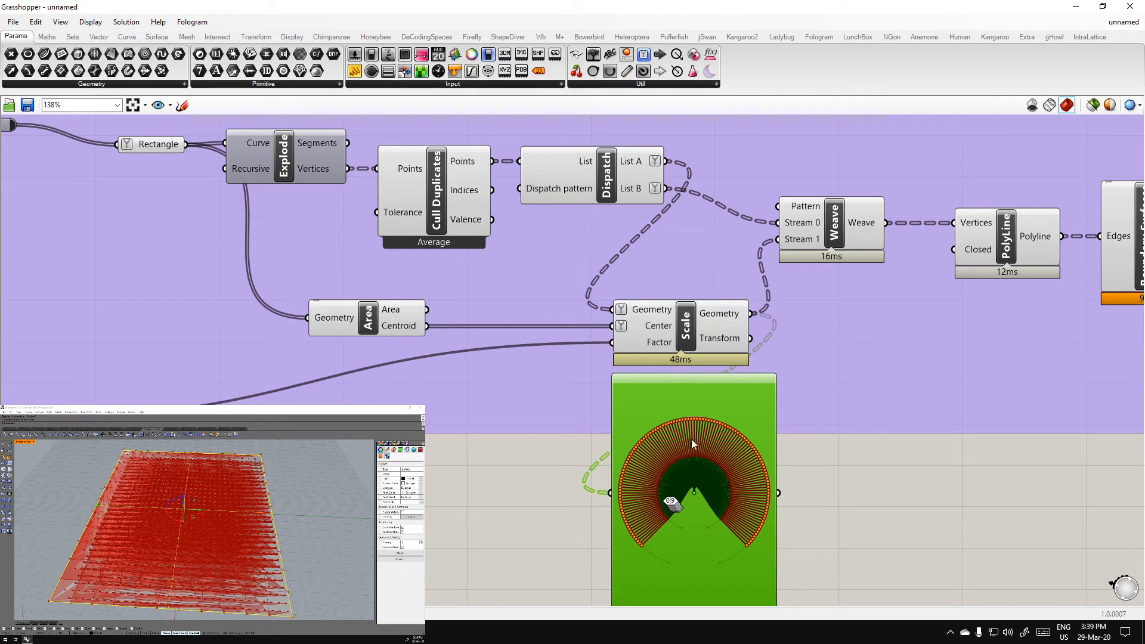
Connect Dispatch's List A to the Param Viewer, duplicate the viewer beside it and connect Area's Centroid to the copy
drag(664, 162, 604, 488)
right_drag(543, 531, 539, 477)
alt+drag(703, 342, 559, 343)
drag(423, 269, 426, 438)
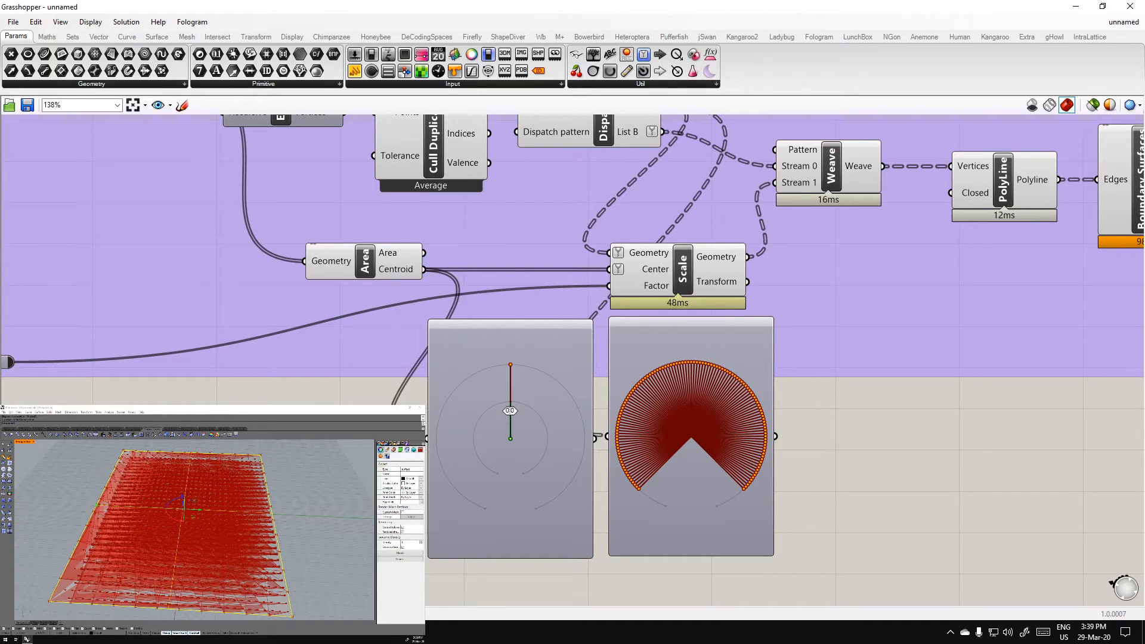
Graft the Curve parameter that feeds the Rectangle parameter
right_drag(395, 270, 449, 317)
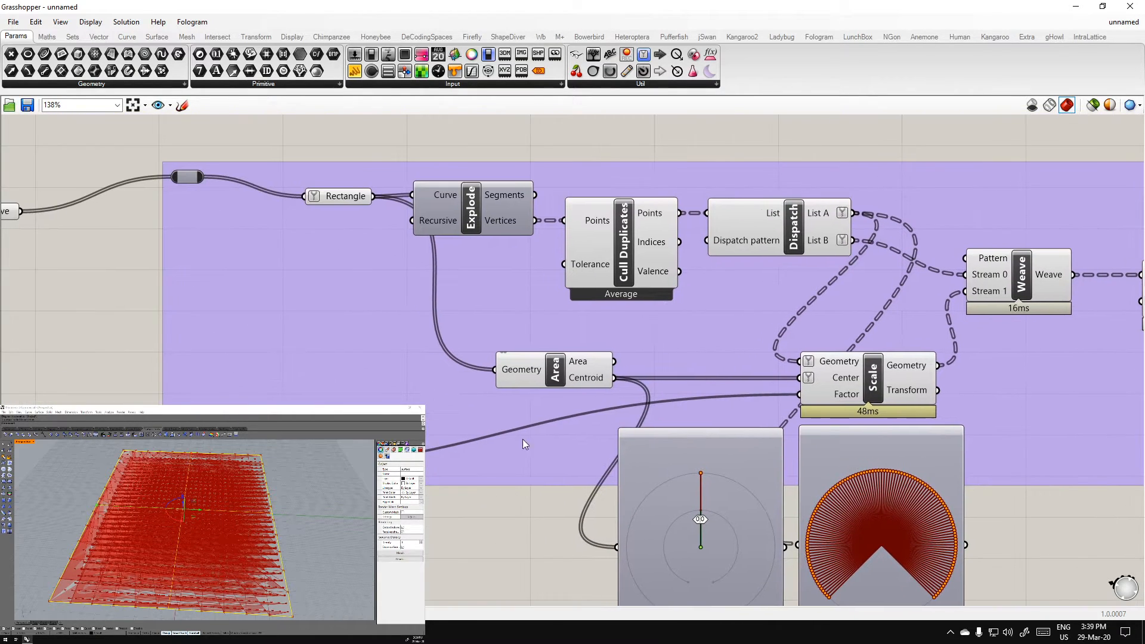
right_drag(382, 388, 520, 448)
right_drag(582, 373, 735, 407)
right_click(157, 244)
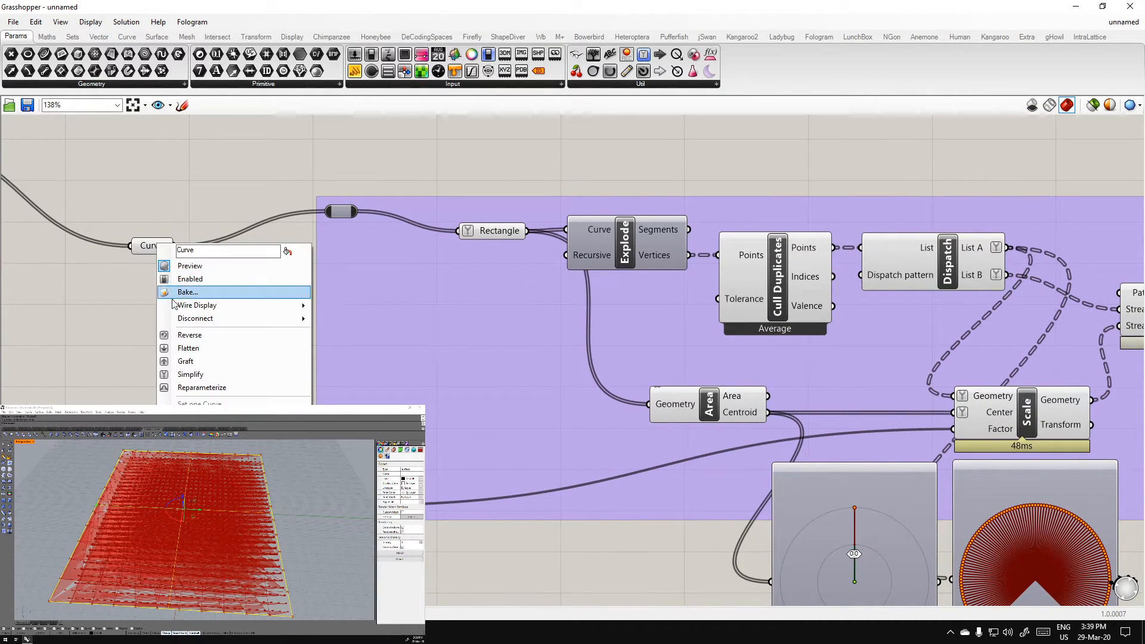
click(188, 360)
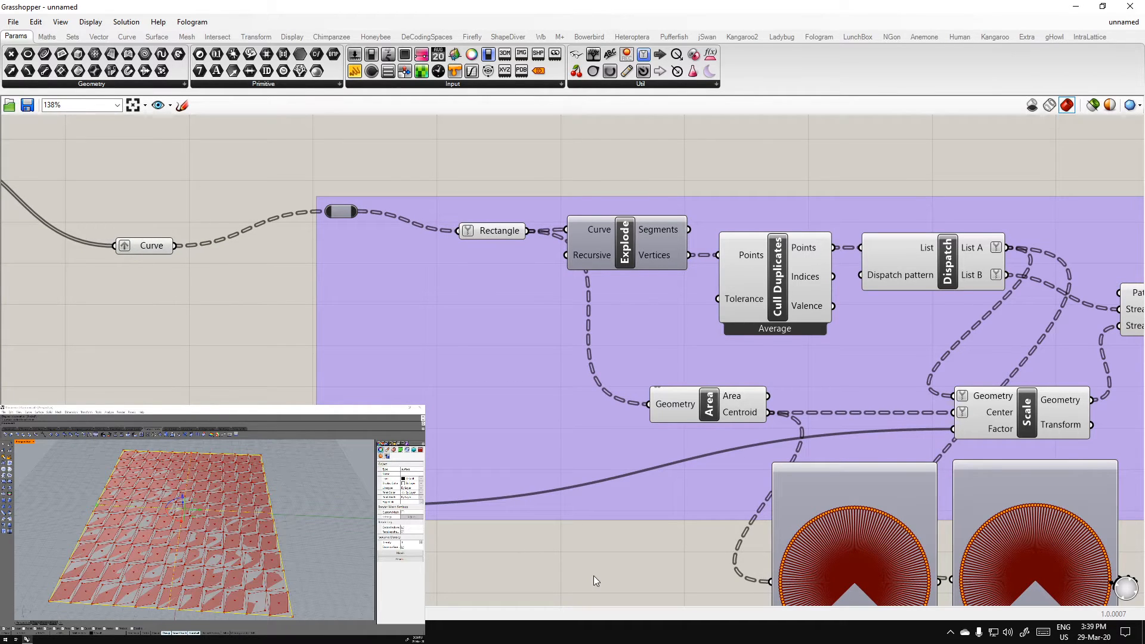
Compare the trees drawn in the two Param Viewers and delete both viewers
right_drag(972, 604, 723, 527)
right_drag(1119, 571, 952, 531)
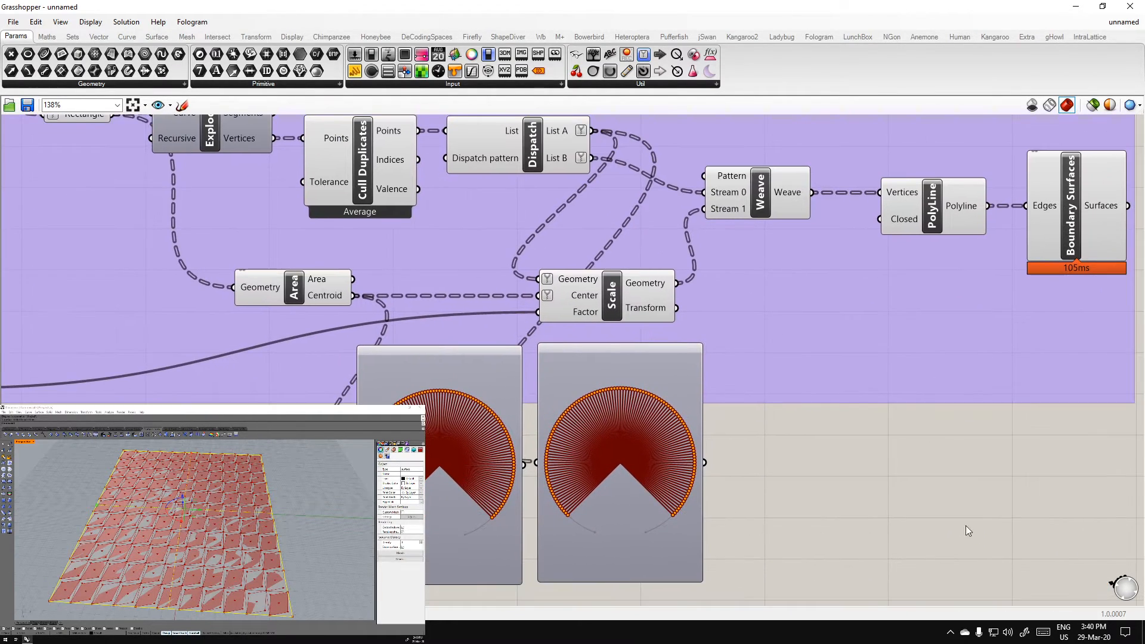
drag(752, 562, 420, 504)
scroll(715, 535, down, 2)
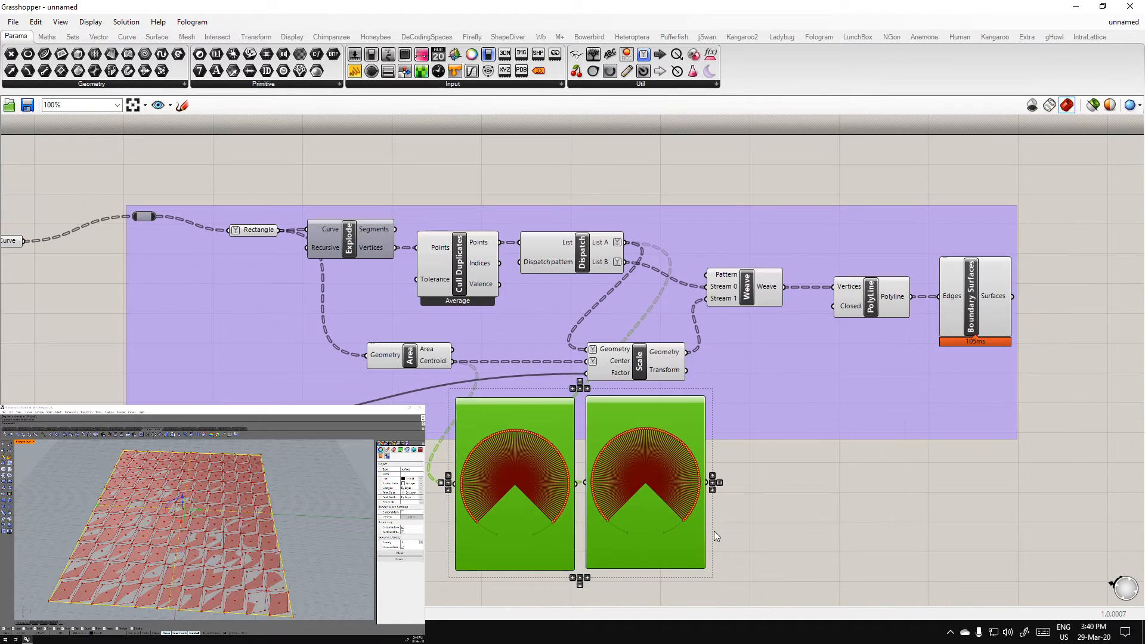
key(Delete)
scroll(670, 463, down, 1)
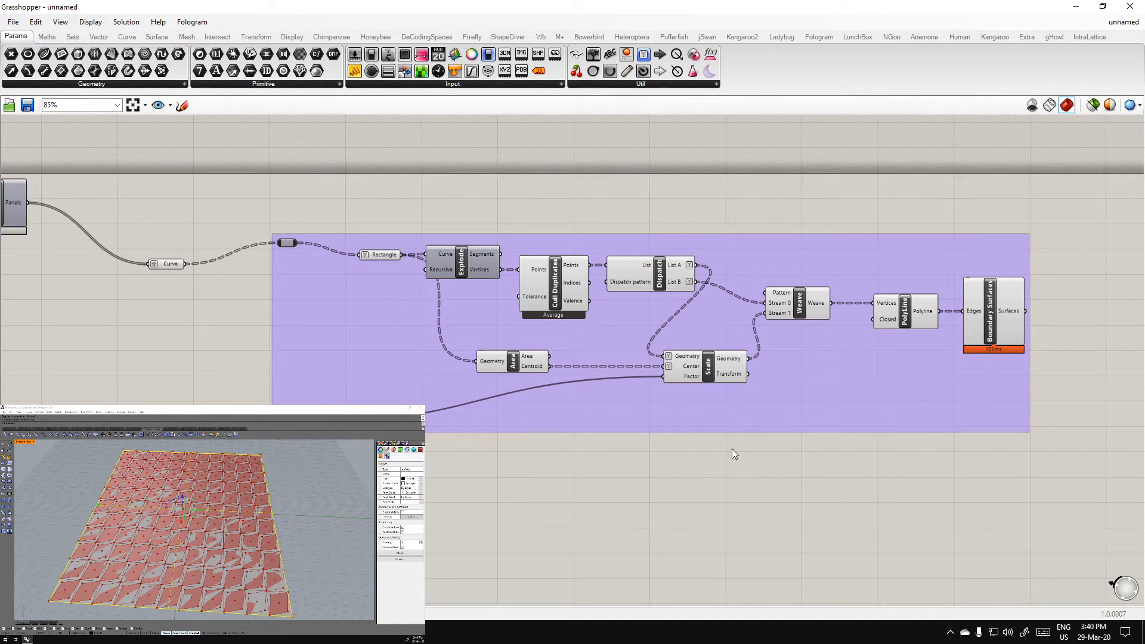
Move Quad Panels with its Surface and slider inputs closer to the Curve parameter and nudge Curve into line with it
right_drag(571, 488, 715, 486)
scroll(599, 418, down, 3)
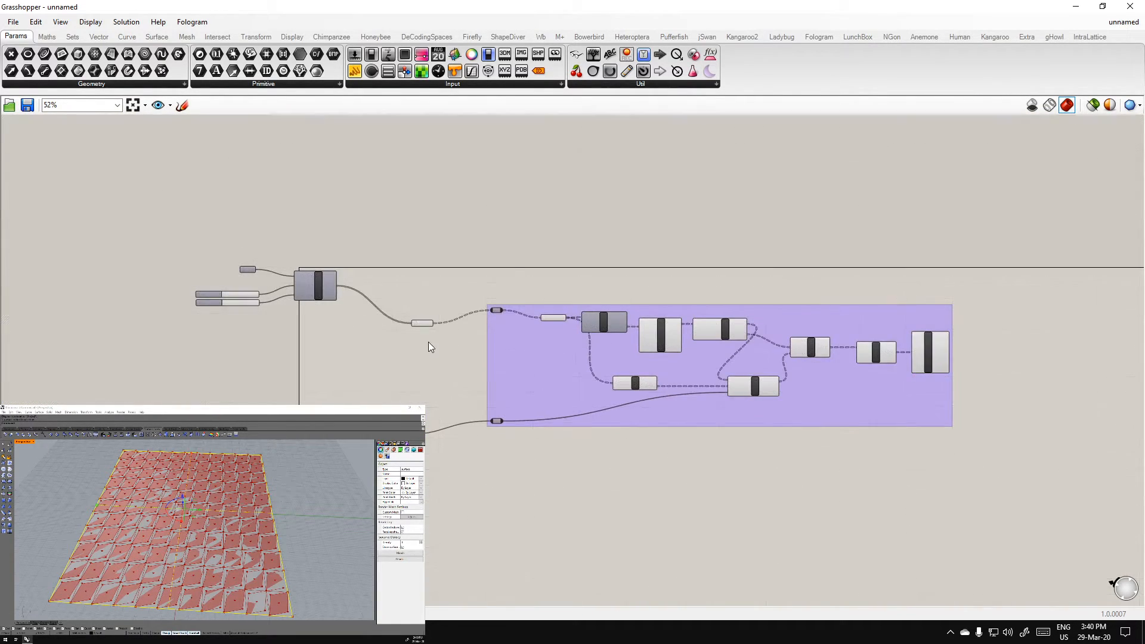
drag(307, 303, 339, 316)
click(430, 327)
drag(423, 323, 419, 320)
click(412, 365)
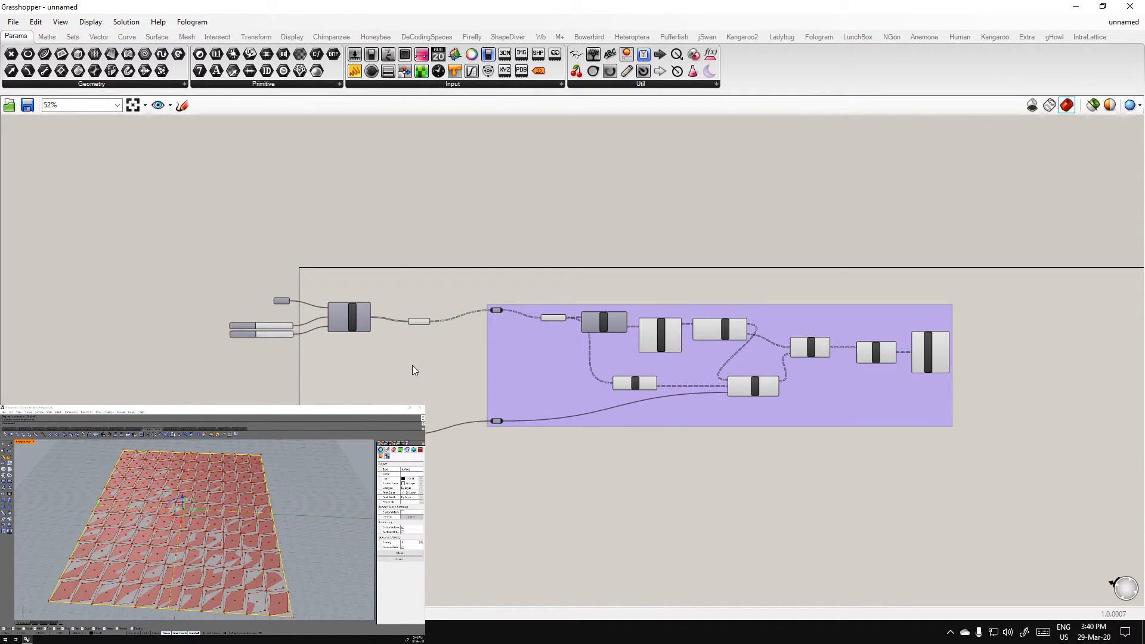
Clear the surface selection in the Rhino viewport and inspect the panel pattern from different angles
scroll(288, 425, up, 4)
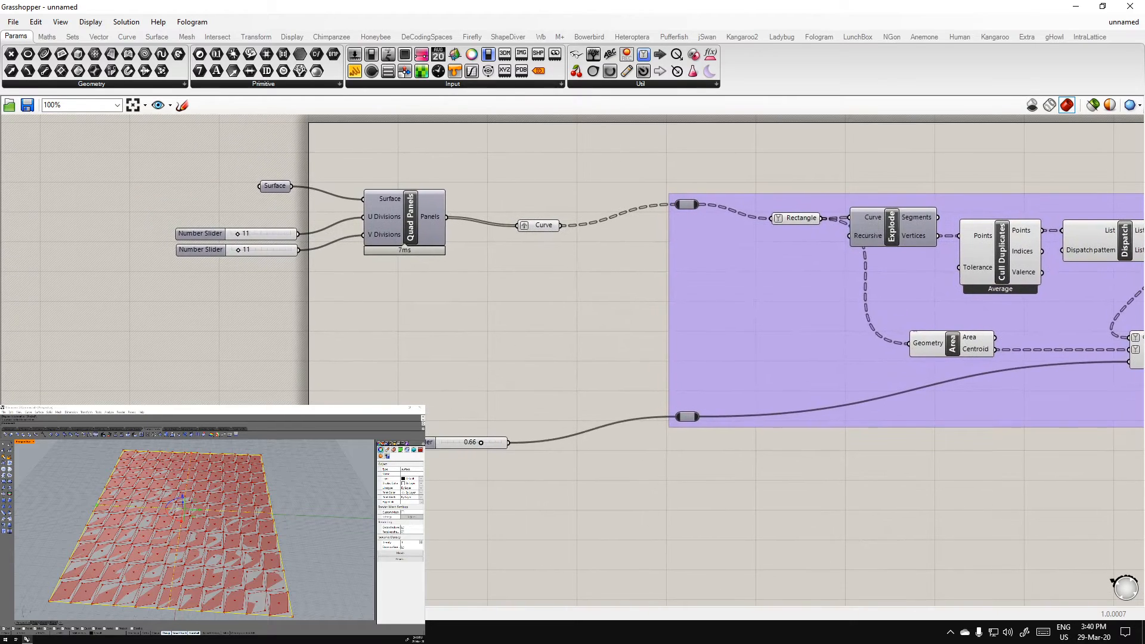
mouse_move(201, 528)
right_down()
mouse_move(217, 542)
mouse_move(184, 532)
mouse_move(214, 535)
mouse_move(207, 521)
right_up()
scroll(208, 528, down, 6)
key(Escape)
scroll(218, 542, up, 2)
scroll(211, 529, down, 2)
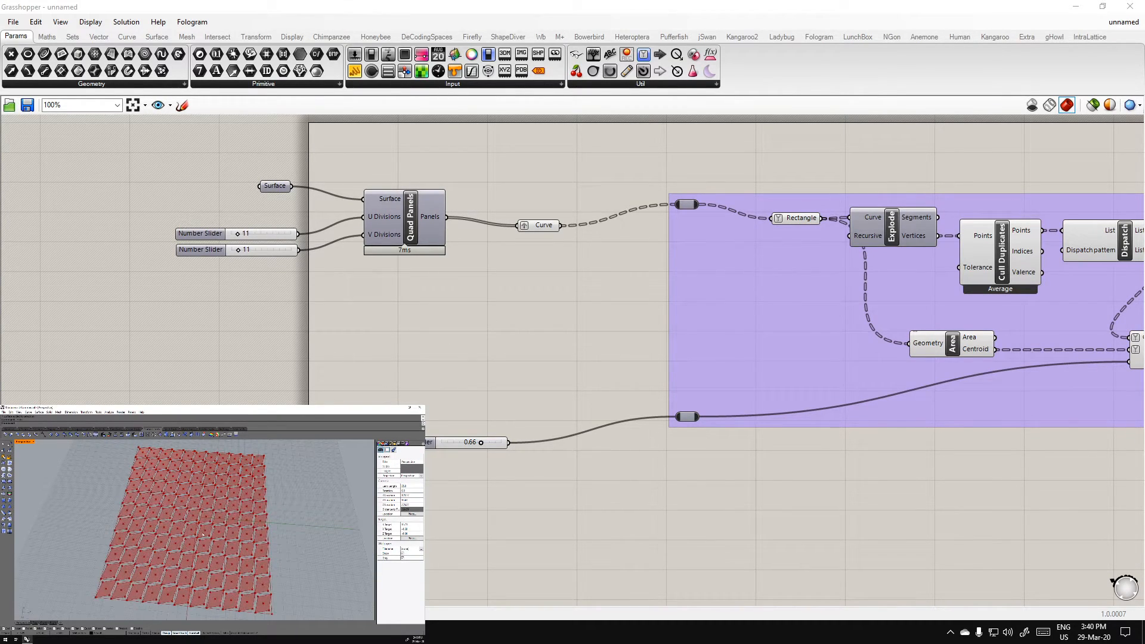
scroll(182, 544, down, 2)
right_drag(194, 557, 201, 564)
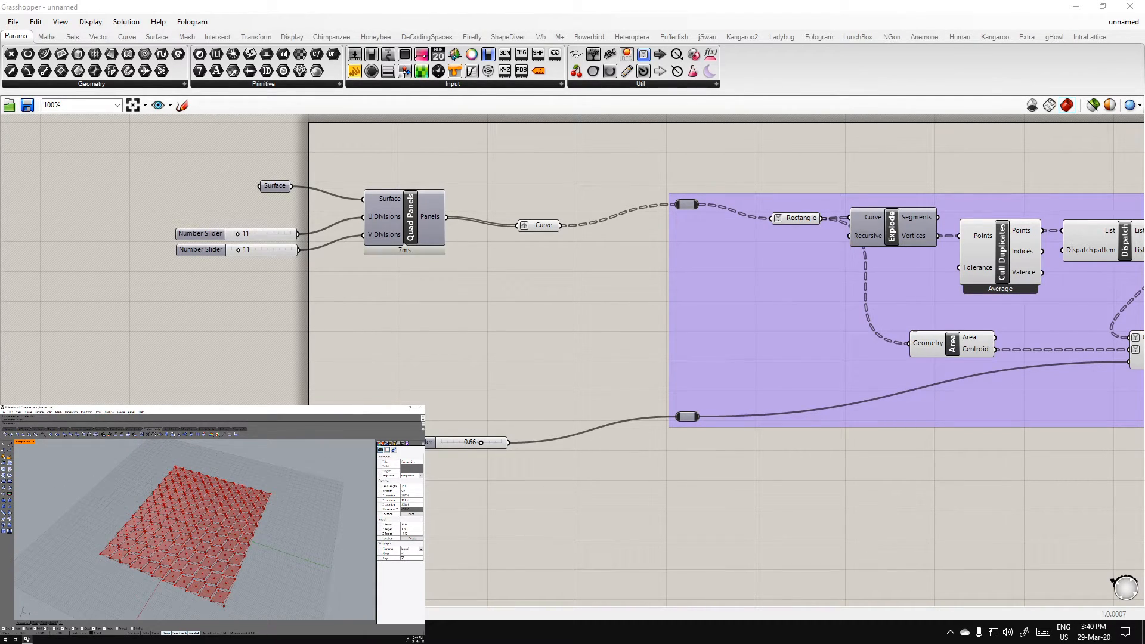
Add a Point parameter below Quad Panels and assign it one point picked in the Rhino viewport
double_click(338, 363)
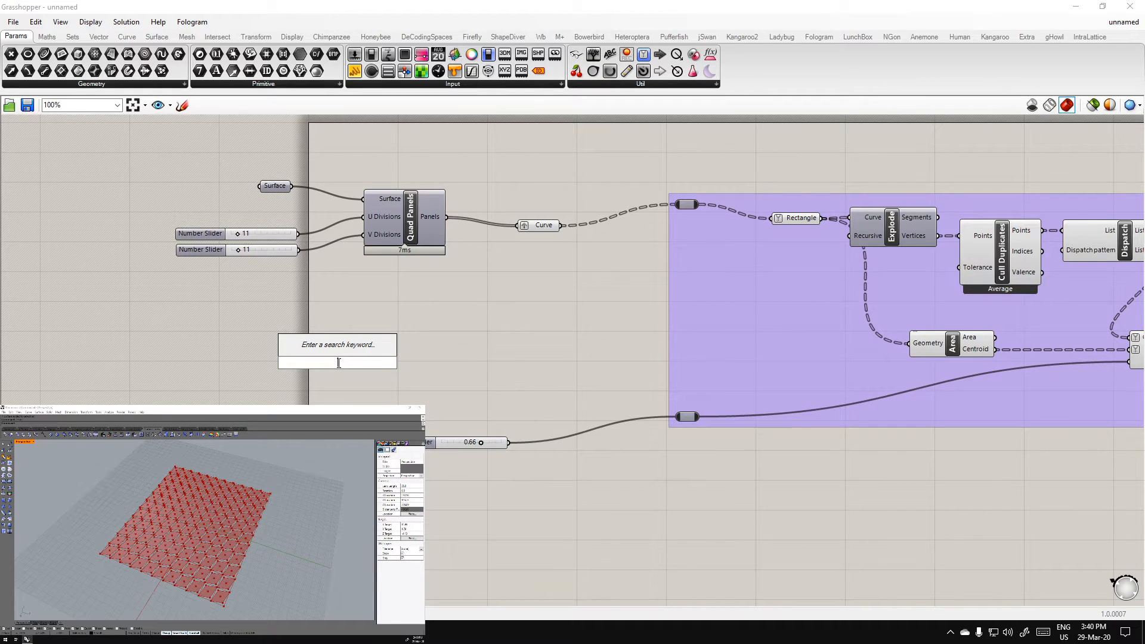
text(point)
key(Return)
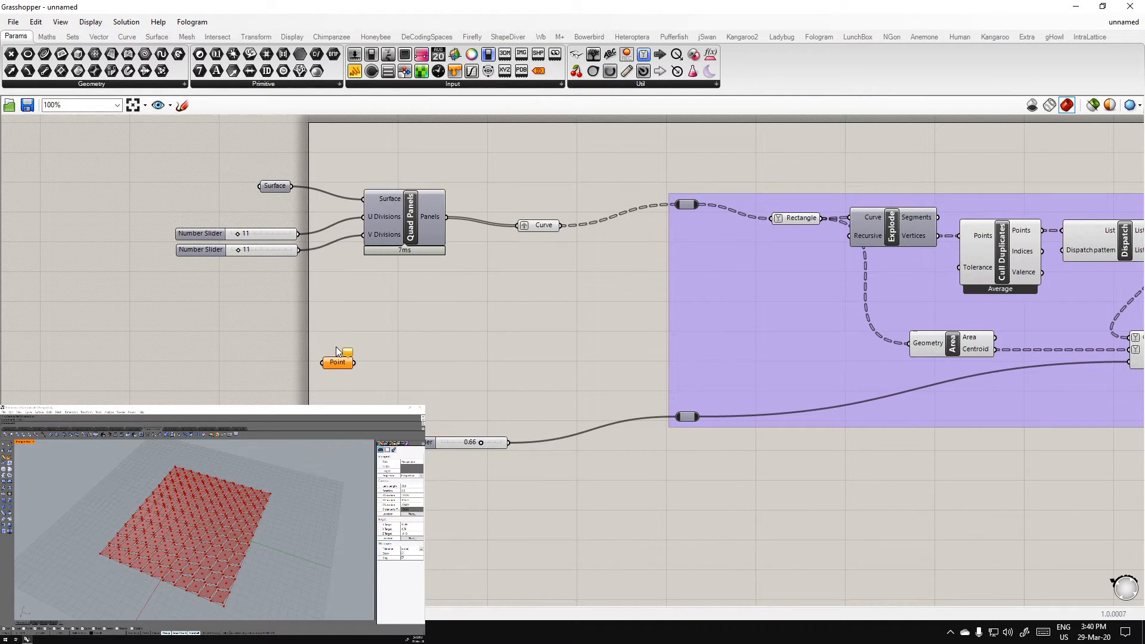
right_click(337, 360)
click(456, 525)
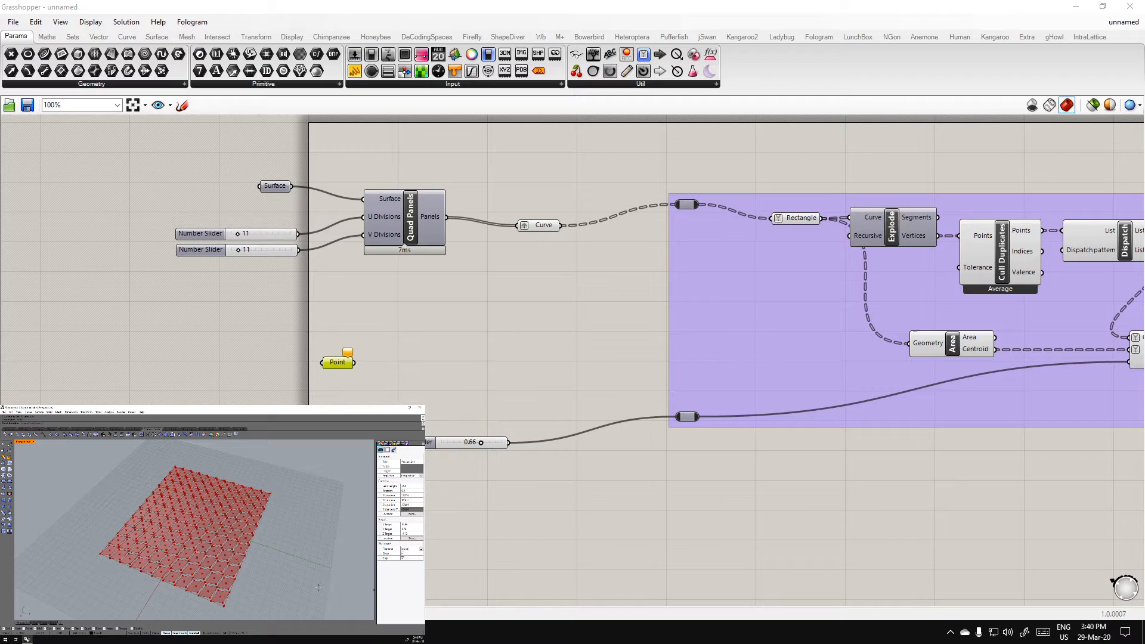
click(137, 571)
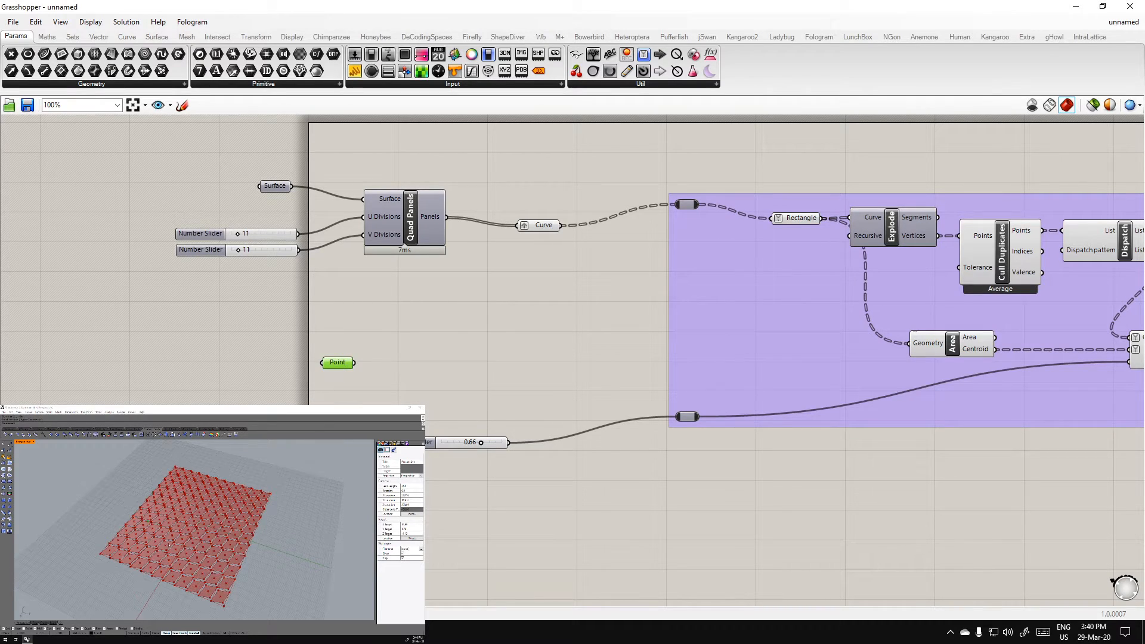
Nudge the Point parameter's point within the panel grid and check its position in the Rhino viewport
click(334, 291)
click(339, 363)
drag(221, 522, 229, 526)
right_drag(228, 525, 205, 503)
right_drag(213, 550, 214, 524)
click(507, 390)
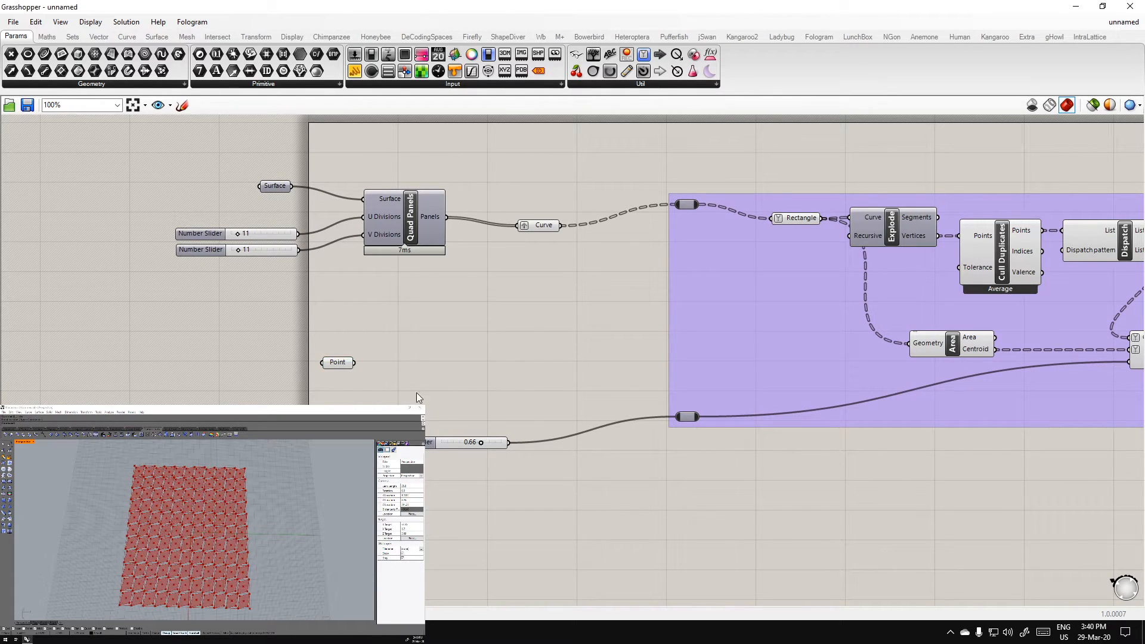
click(335, 363)
click(400, 364)
Remove the purple group around the corner-scaling components, keeping the components themselves
right_drag(510, 402, 435, 360)
scroll(429, 356, down, 2)
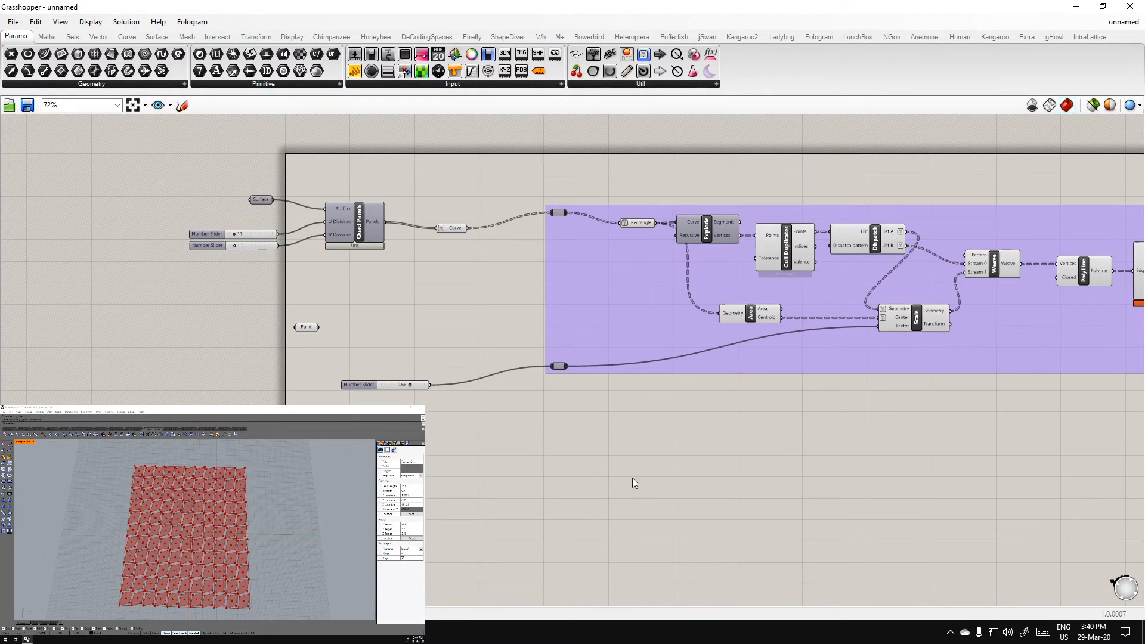
right_drag(747, 359, 648, 334)
click(773, 339)
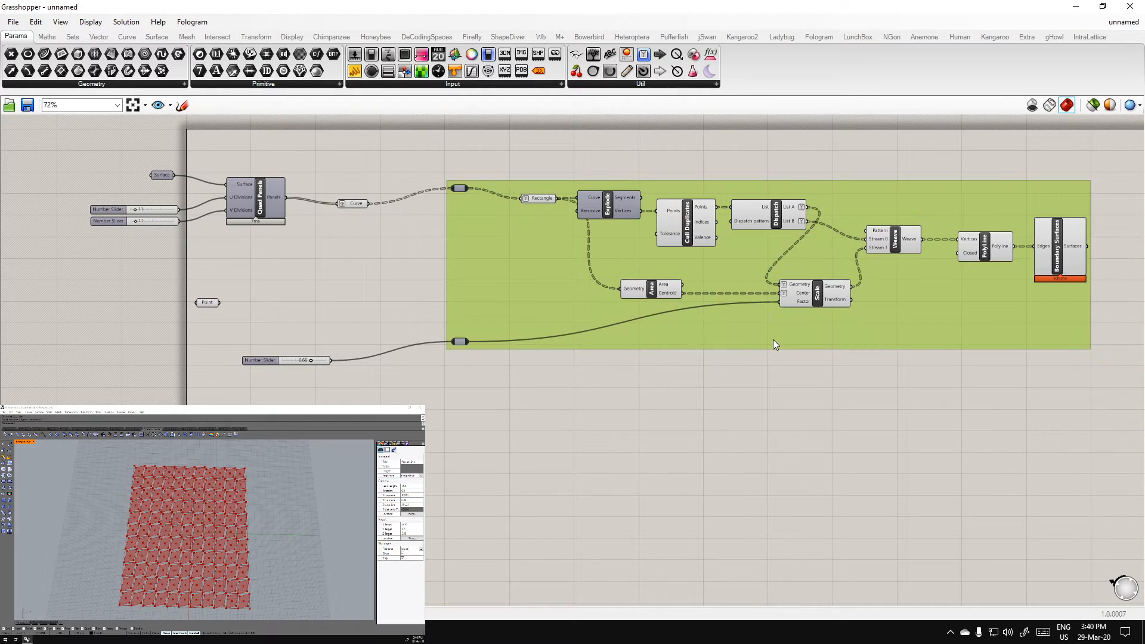
click(697, 347)
Add a Distance component below Area, connecting Area's Centroid to Point A and the Point parameter to Point B
click(207, 302)
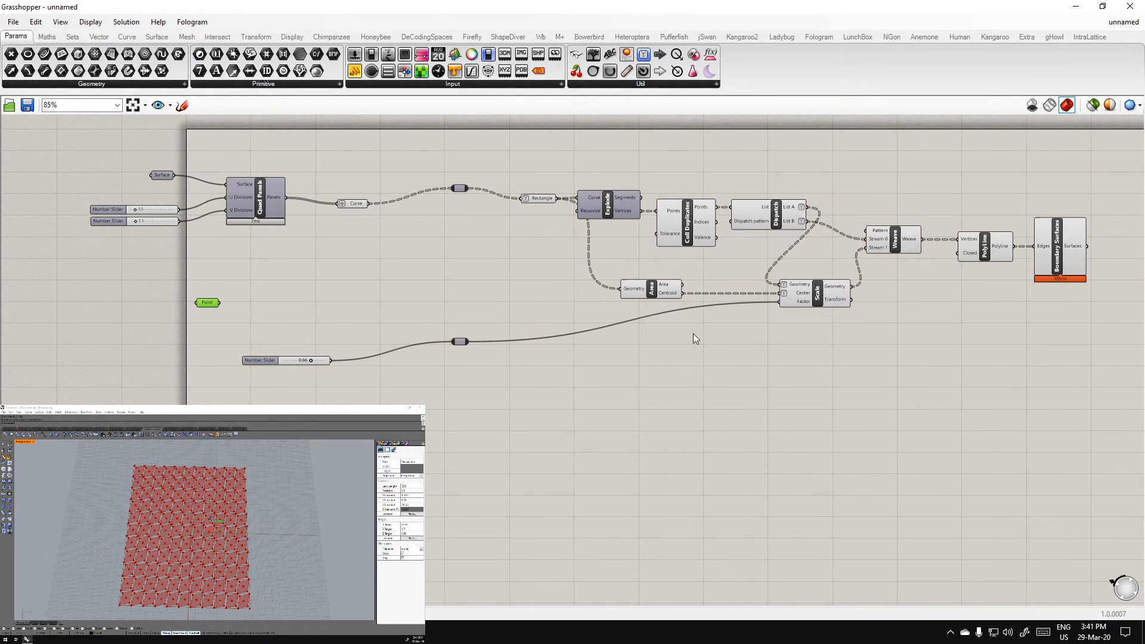
scroll(696, 339, up, 2)
mouse_move(654, 278)
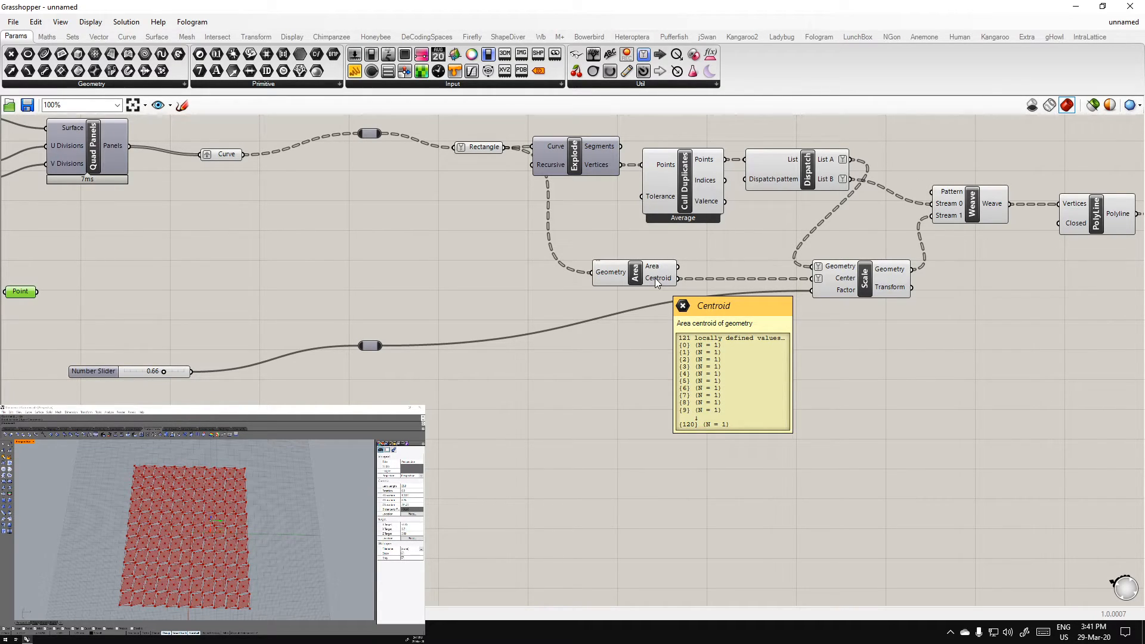
right_drag(623, 378, 672, 414)
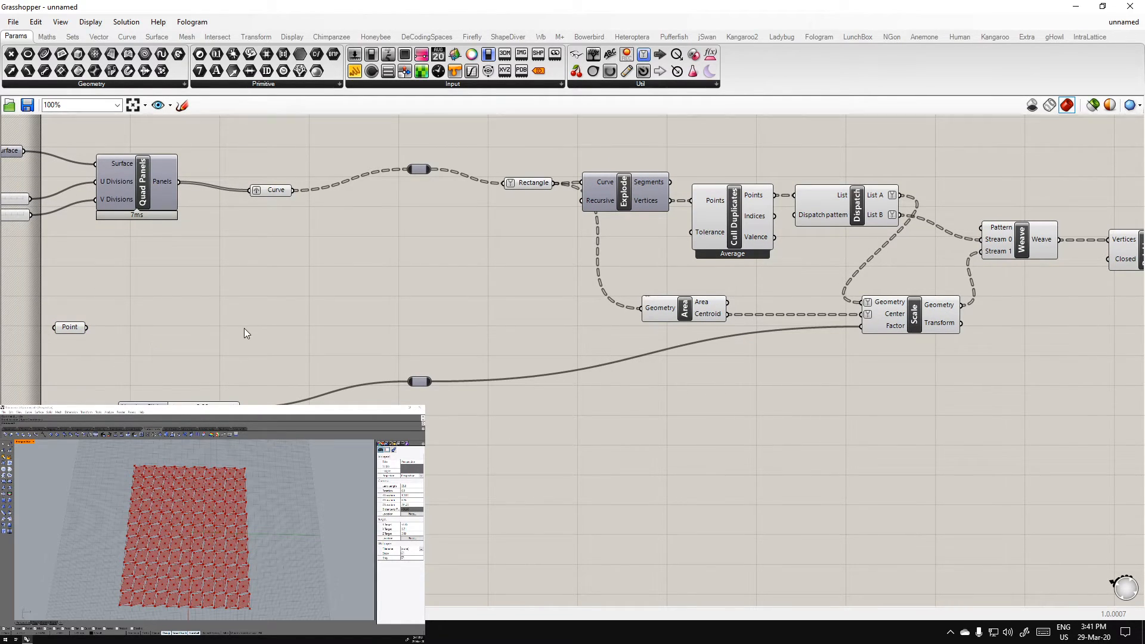
right_drag(244, 328, 259, 333)
double_click(744, 415)
text(dist)
key(Return)
drag(743, 320, 704, 404)
drag(101, 332, 706, 424)
Move the Distance component closer under Area and Scale, and compare the data of its output, the Centroid and Point B
mouse_move(761, 417)
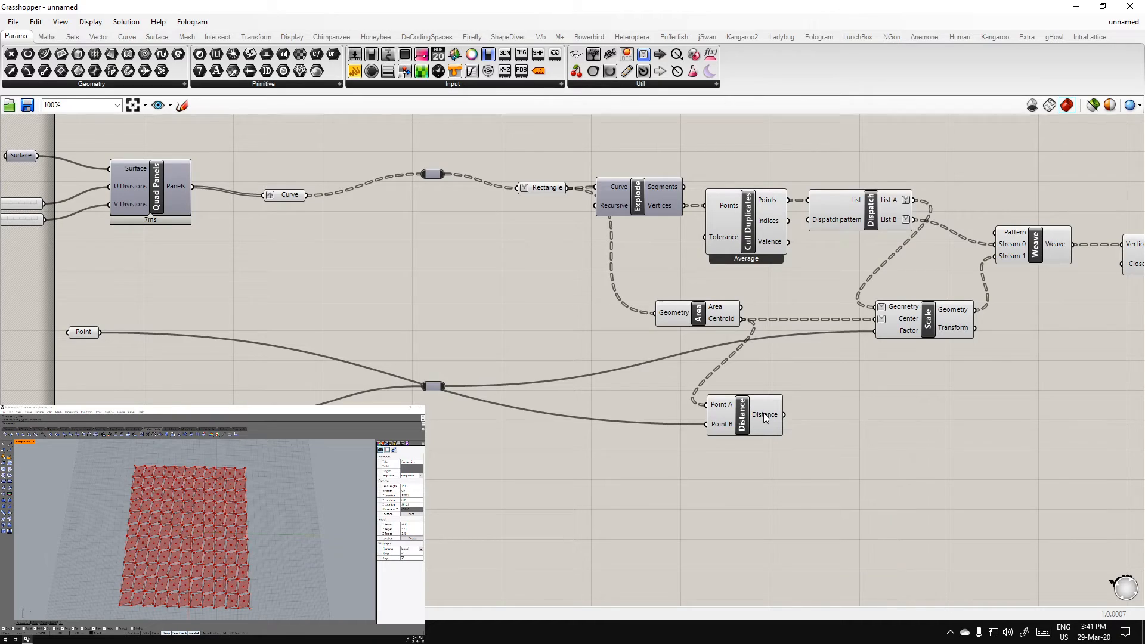
drag(763, 413, 792, 415)
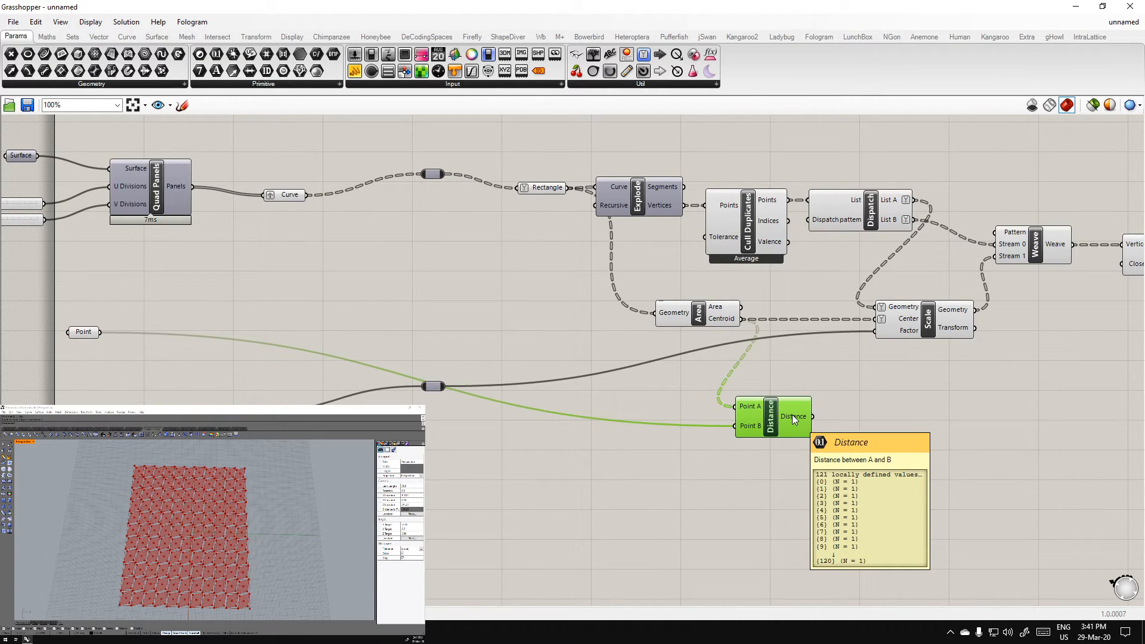
mouse_move(720, 320)
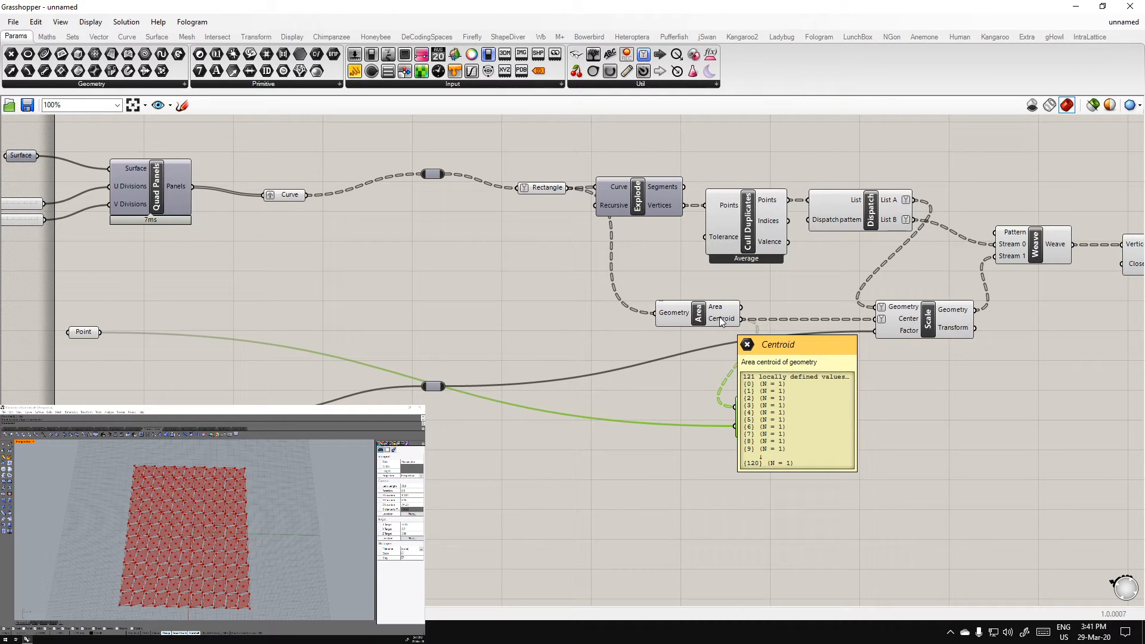
drag(785, 411, 800, 389)
mouse_move(762, 407)
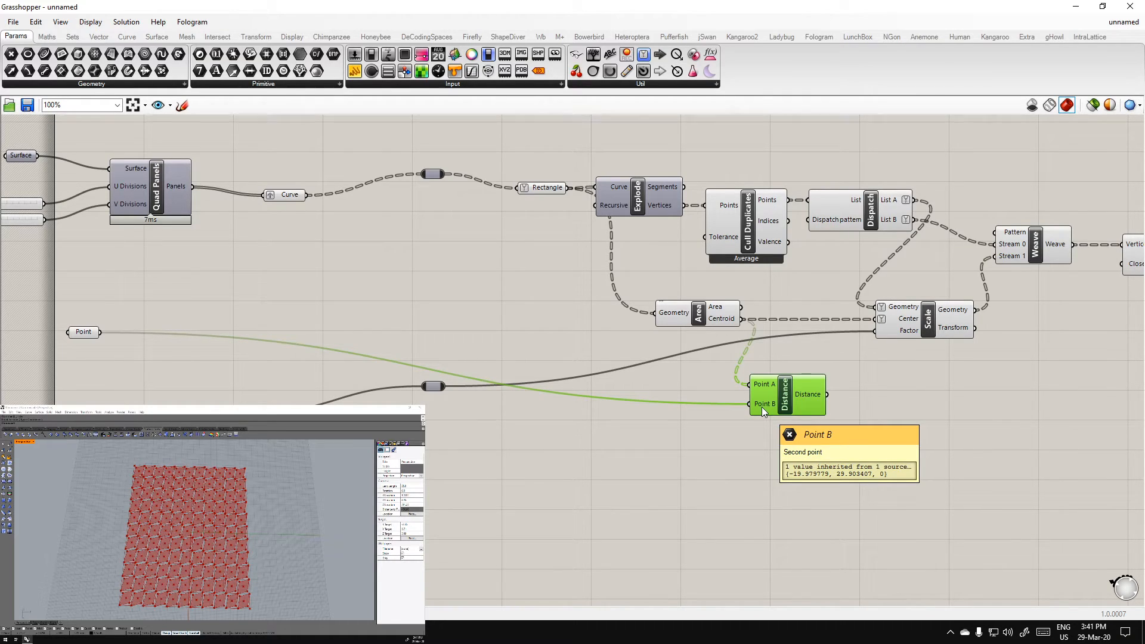
Examine the Point parameter, the factor slider with its relay, and the data tree of Distance's output
click(76, 332)
drag(210, 531, 210, 551)
click(920, 476)
right_drag(956, 496, 888, 487)
click(749, 393)
scroll(755, 342, down, 2)
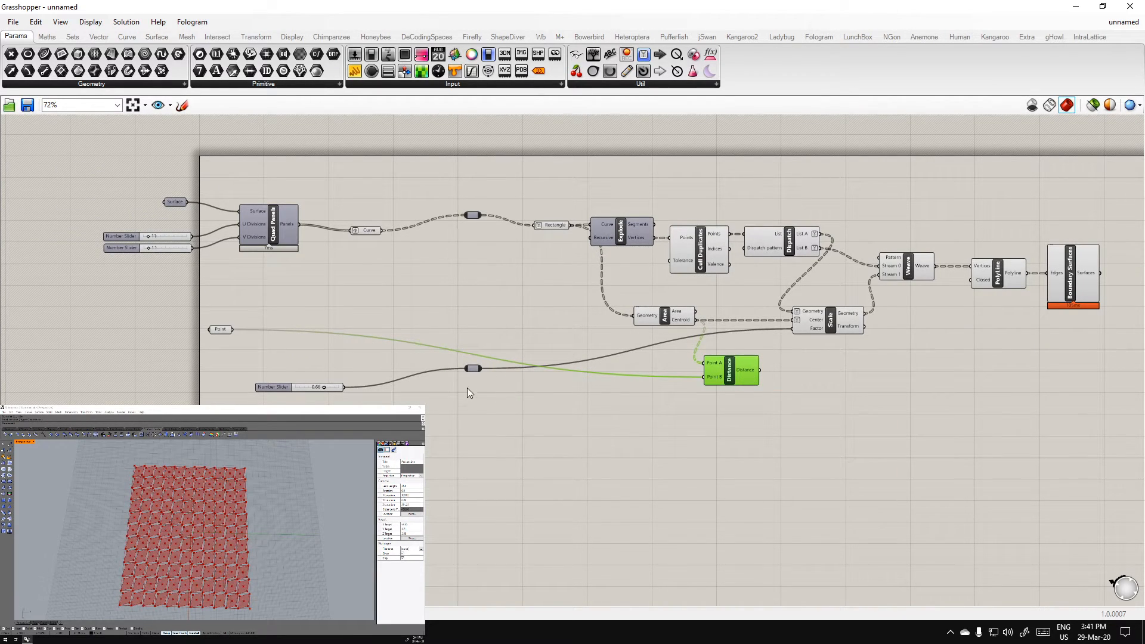
mouse_move(471, 370)
mouse_down()
mouse_move(516, 386)
mouse_move(474, 372)
mouse_up()
click(292, 385)
click(406, 396)
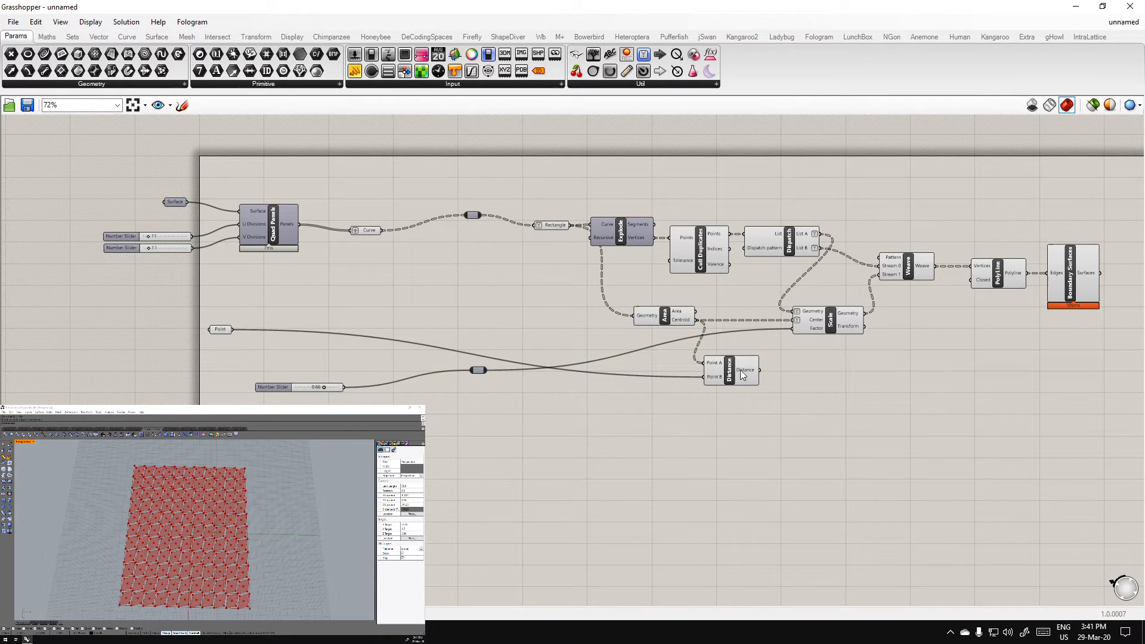
scroll(743, 375, up, 2)
mouse_move(750, 373)
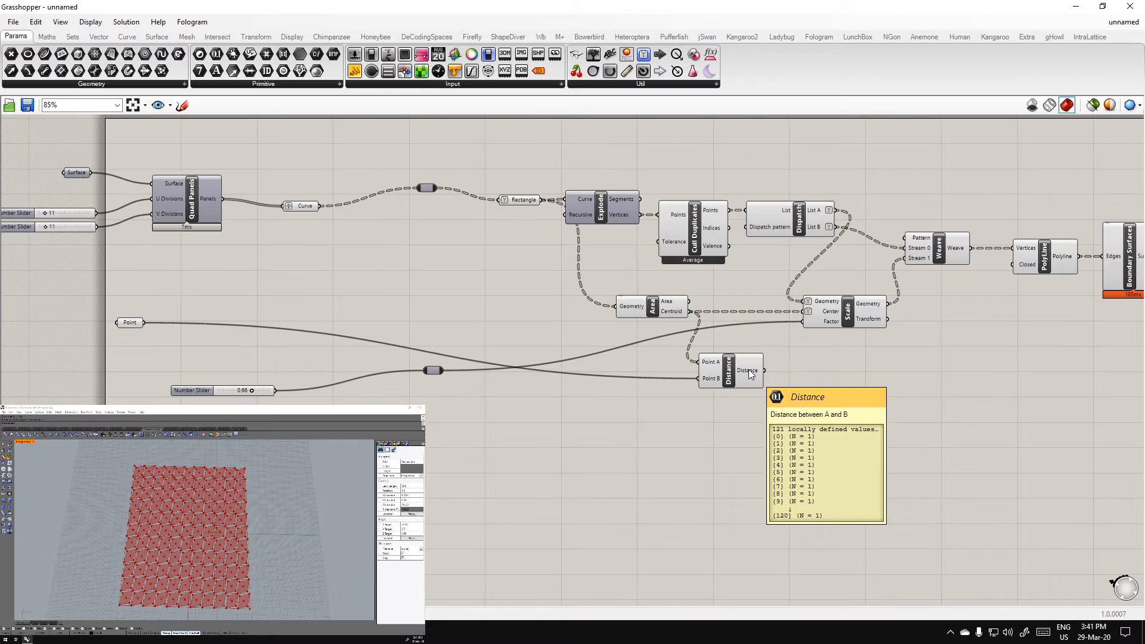
Add a Panel below Distance, connect the Distance output to it, and enlarge it to show more of the values
double_click(782, 383)
text(panel)
key(Return)
drag(765, 371, 837, 571)
right_drag(837, 571, 617, 429)
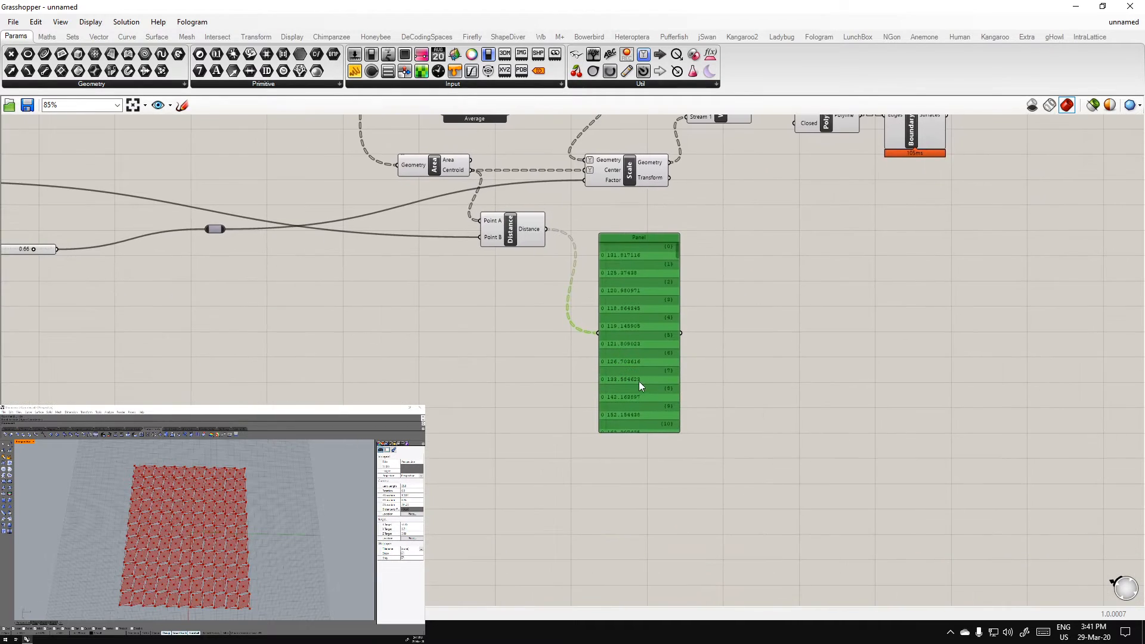
drag(679, 391, 738, 536)
scroll(675, 427, up, 2)
mouse_move(807, 244)
mouse_down()
mouse_move(806, 285)
mouse_move(814, 235)
mouse_move(817, 550)
mouse_move(799, 391)
mouse_move(814, 229)
mouse_up()
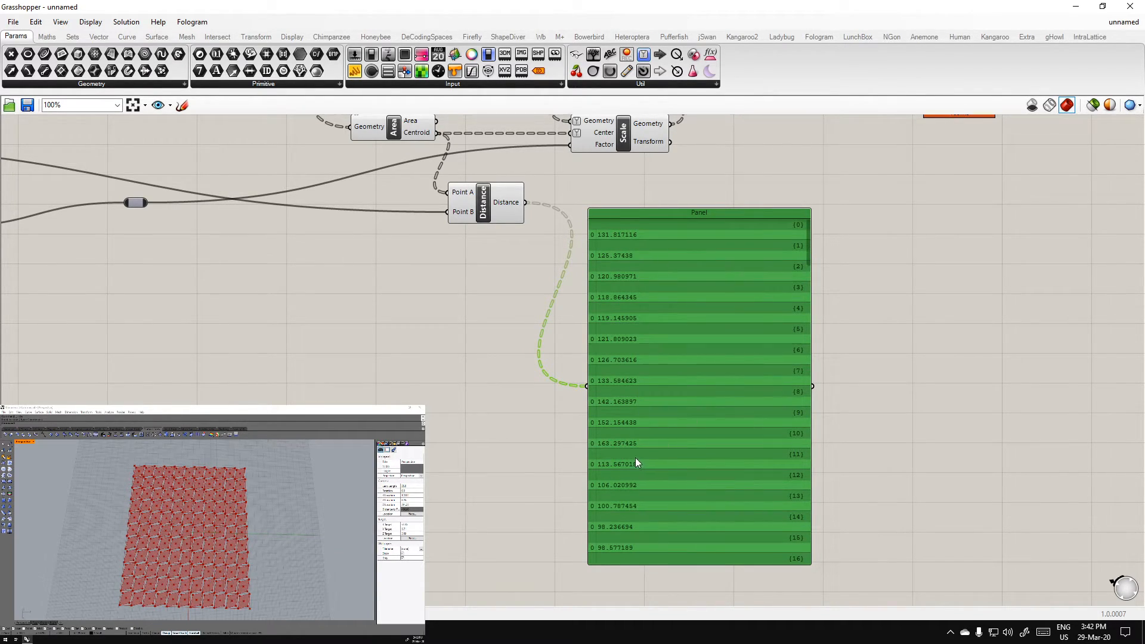
Set the scale factor number slider to 0.57
right_drag(299, 346, 673, 420)
right_drag(482, 415, 567, 423)
click(299, 300)
scroll(299, 301, up, 3)
mouse_move(389, 313)
mouse_down()
mouse_move(425, 316)
mouse_move(371, 312)
mouse_move(425, 316)
mouse_move(370, 313)
mouse_move(420, 316)
mouse_move(405, 316)
mouse_up()
scroll(434, 365, down, 3)
right_drag(718, 454, 508, 404)
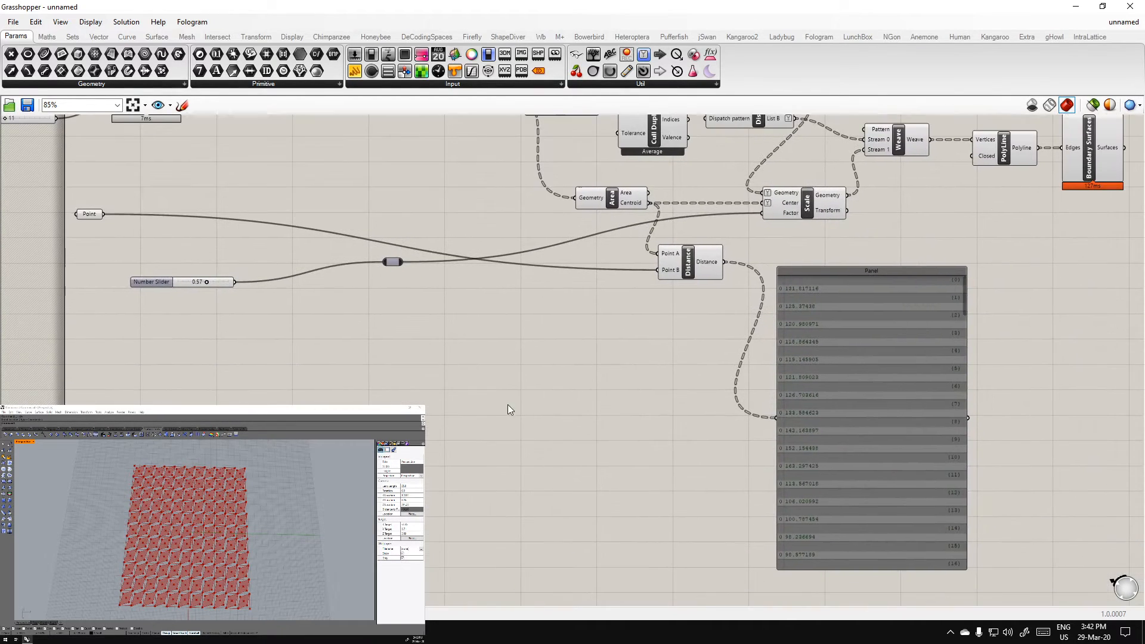
Add a Remap Numbers component just below Distance, and shift the Panel aside to make room for it
right_drag(673, 471, 567, 455)
double_click(563, 406)
text(remap)
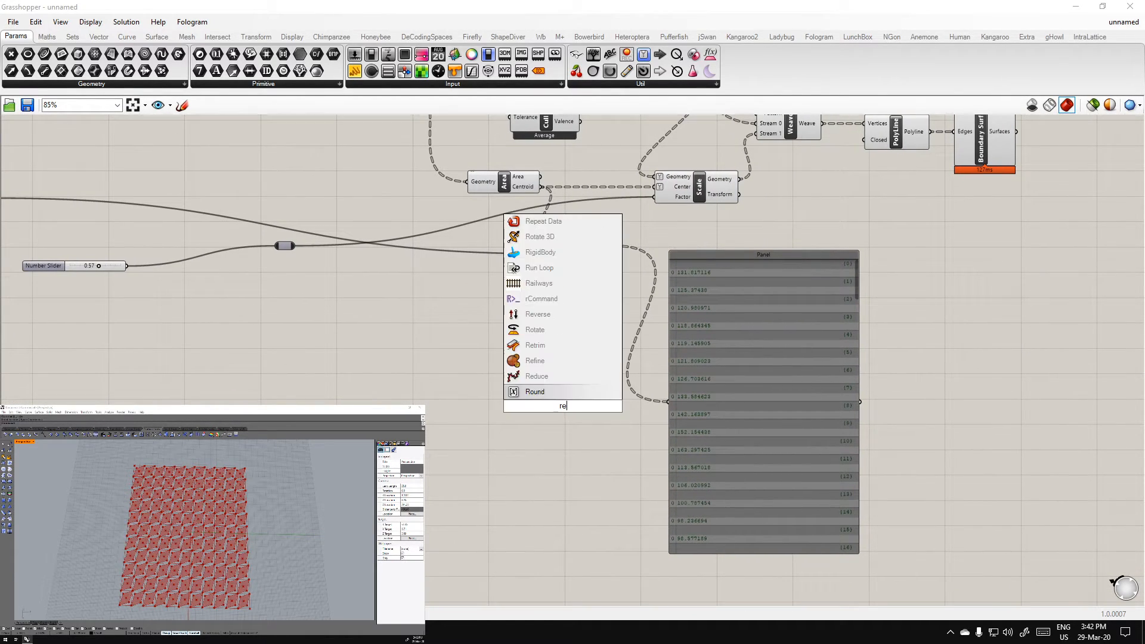
key(Return)
drag(566, 398, 585, 324)
drag(798, 408, 901, 379)
drag(592, 337, 674, 318)
click(674, 379)
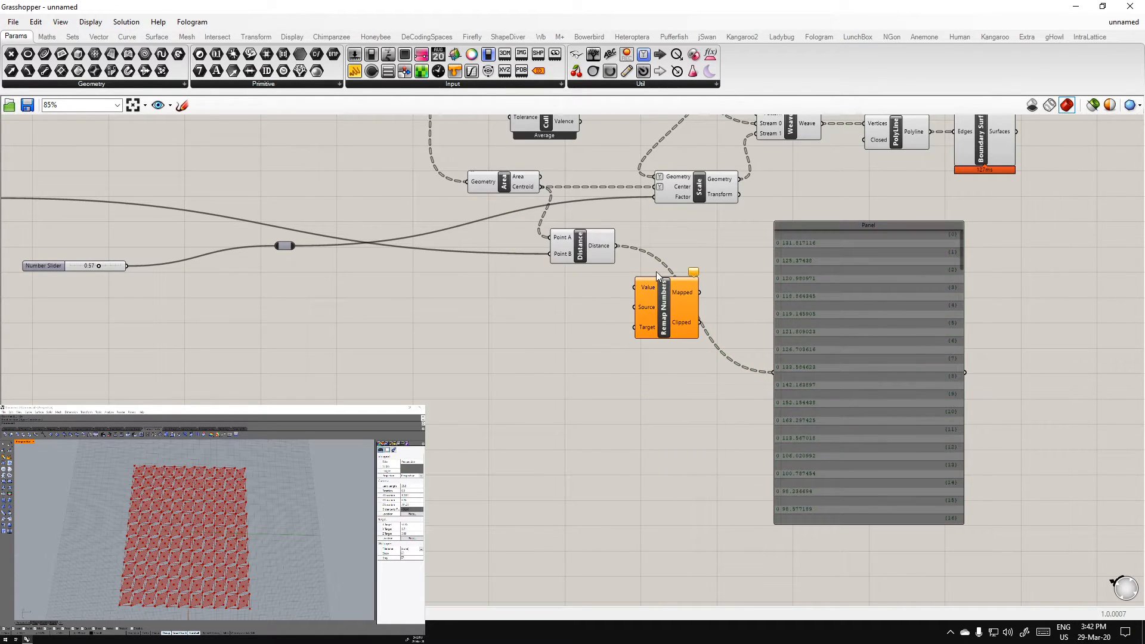
scroll(740, 171, up, 3)
Switch to Microsoft Whiteboard and draw a number line from 0 to 10 with tick marks in an empty area
key(alt+Tab)
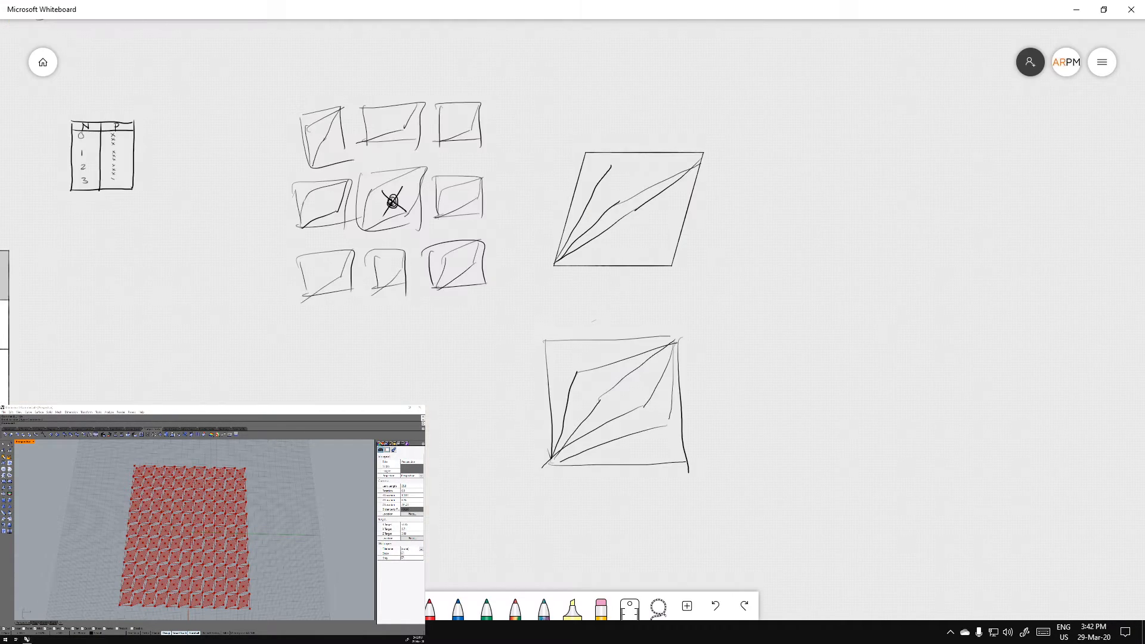
scroll(688, 369, down, 2)
mouse_move(864, 353)
mouse_down()
mouse_move(752, 317)
mouse_move(962, 245)
mouse_up()
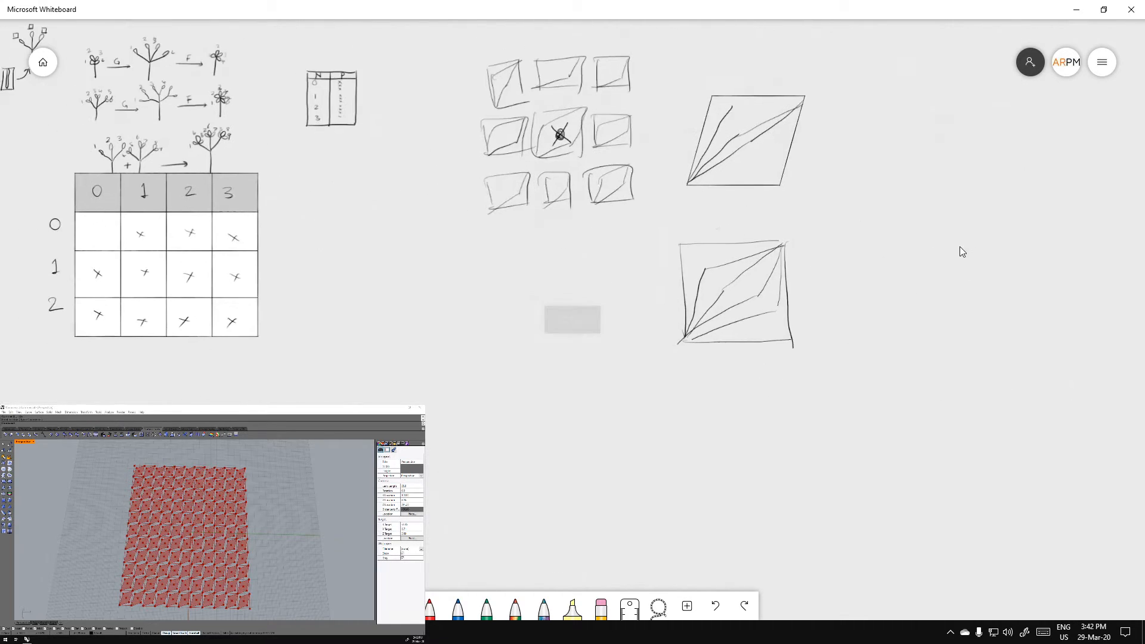
scroll(459, 351, up, 3)
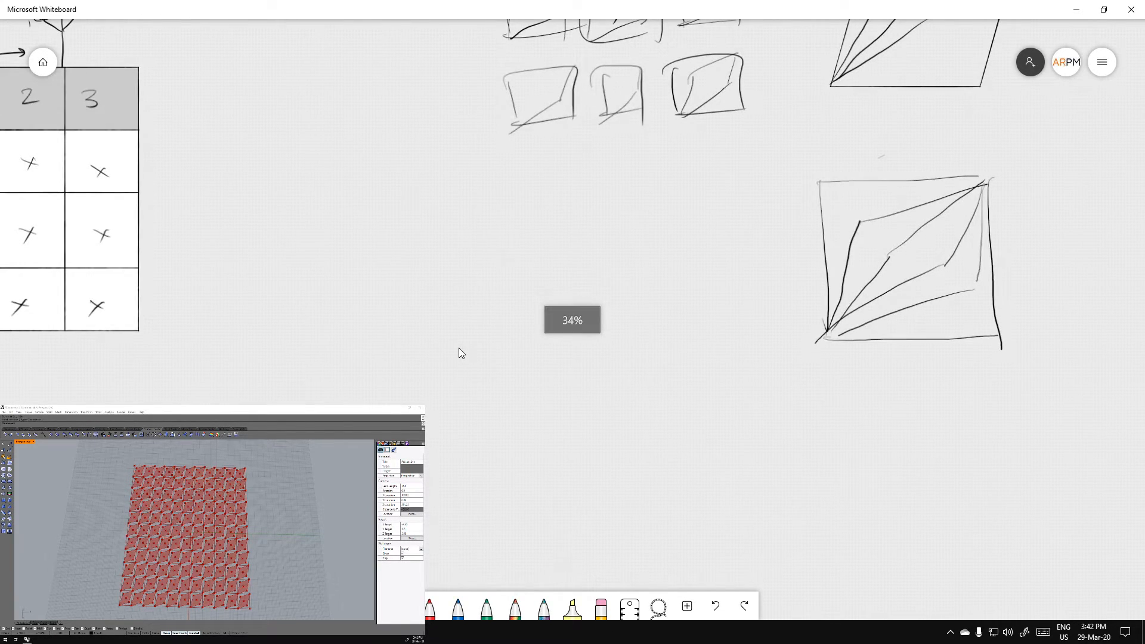
drag(277, 294, 693, 281)
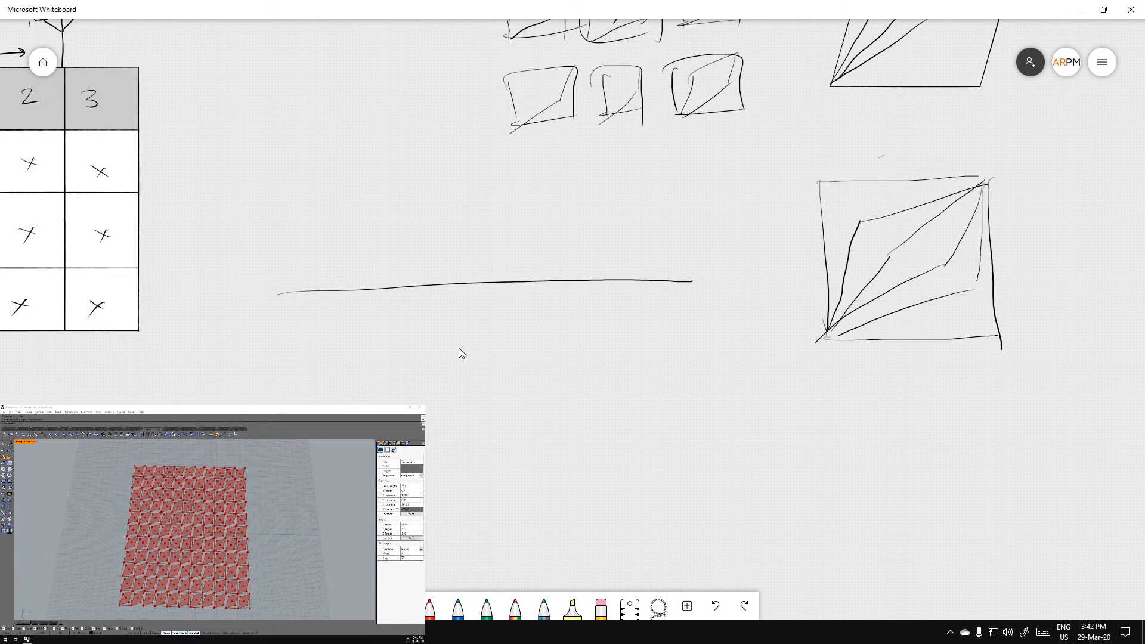
drag(298, 276, 299, 295)
drag(289, 251, 291, 252)
drag(686, 238, 684, 239)
drag(350, 276, 351, 293)
drag(422, 279, 423, 286)
drag(451, 276, 452, 283)
drag(486, 275, 631, 287)
Mark the values 7, 5 and 1 with arrows above the 0 to 10 number line
drag(559, 242, 557, 275)
drag(550, 219, 556, 232)
drag(481, 246, 483, 274)
mouse_move(487, 213)
mouse_down()
mouse_move(486, 230)
mouse_move(504, 208)
mouse_up()
drag(349, 269, 348, 290)
drag(336, 272, 350, 287)
mouse_move(344, 231)
mouse_down()
mouse_move(359, 248)
mouse_move(347, 279)
mouse_up()
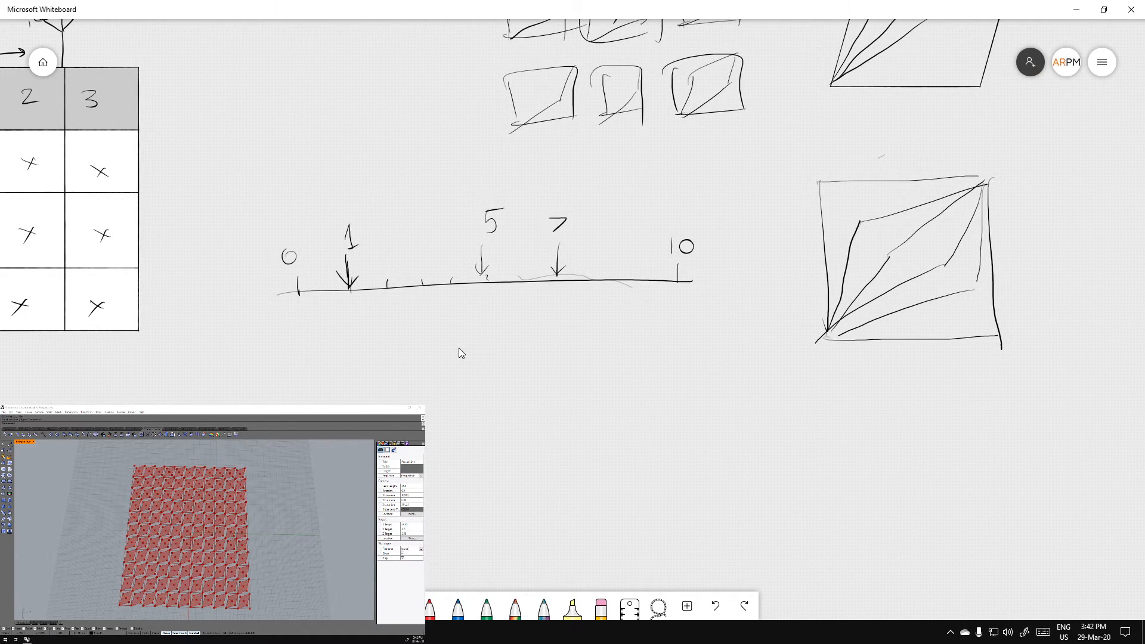
Draw a second number line from 0 to 100 beneath the first one
mouse_move(397, 404)
mouse_down()
mouse_move(695, 406)
mouse_move(677, 405)
mouse_up()
drag(304, 387, 304, 406)
mouse_move(295, 358)
mouse_down()
mouse_move(299, 371)
mouse_move(293, 358)
mouse_up()
drag(689, 355, 686, 353)
drag(706, 358, 703, 357)
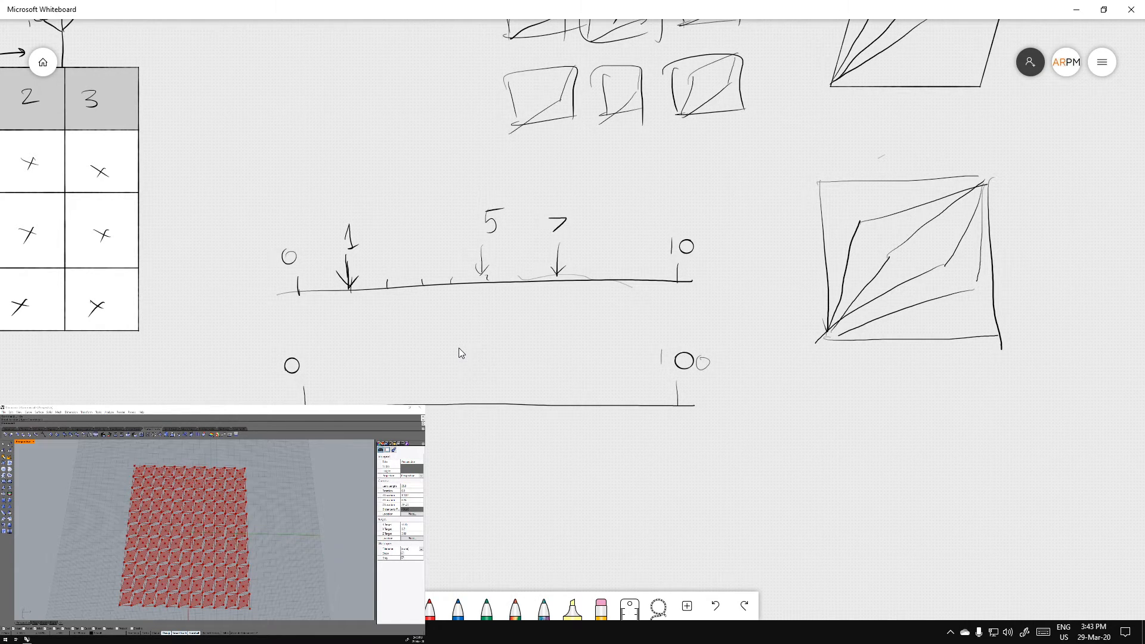
Mark the remapped values 70, 50 and 10 with arrows above the 0 to 100 number line
drag(565, 368, 564, 399)
mouse_move(550, 340)
mouse_down()
mouse_move(555, 355)
mouse_move(573, 341)
mouse_up()
drag(494, 357, 492, 389)
drag(485, 379, 494, 390)
mouse_move(487, 334)
mouse_down()
mouse_move(485, 352)
mouse_move(507, 335)
mouse_up()
drag(363, 363, 360, 395)
drag(369, 382, 362, 395)
mouse_move(358, 339)
mouse_down()
mouse_move(358, 351)
mouse_move(372, 340)
mouse_up()
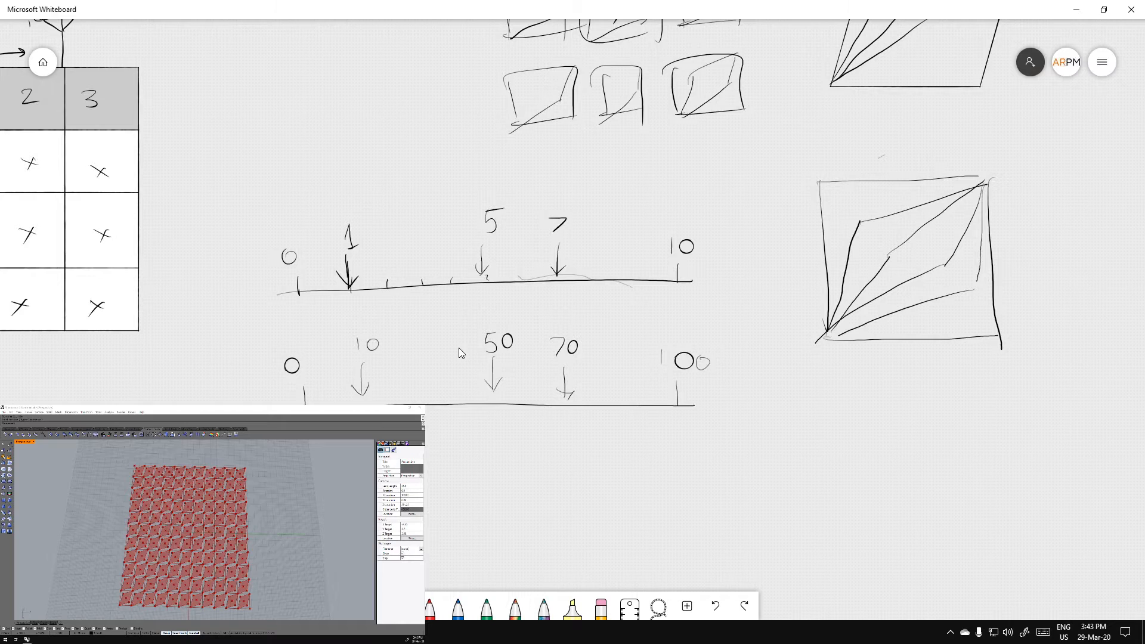
Draw a third number line ending at 200, and mark the remapped values 170 and 150 with arrows above it
drag(425, 520, 678, 507)
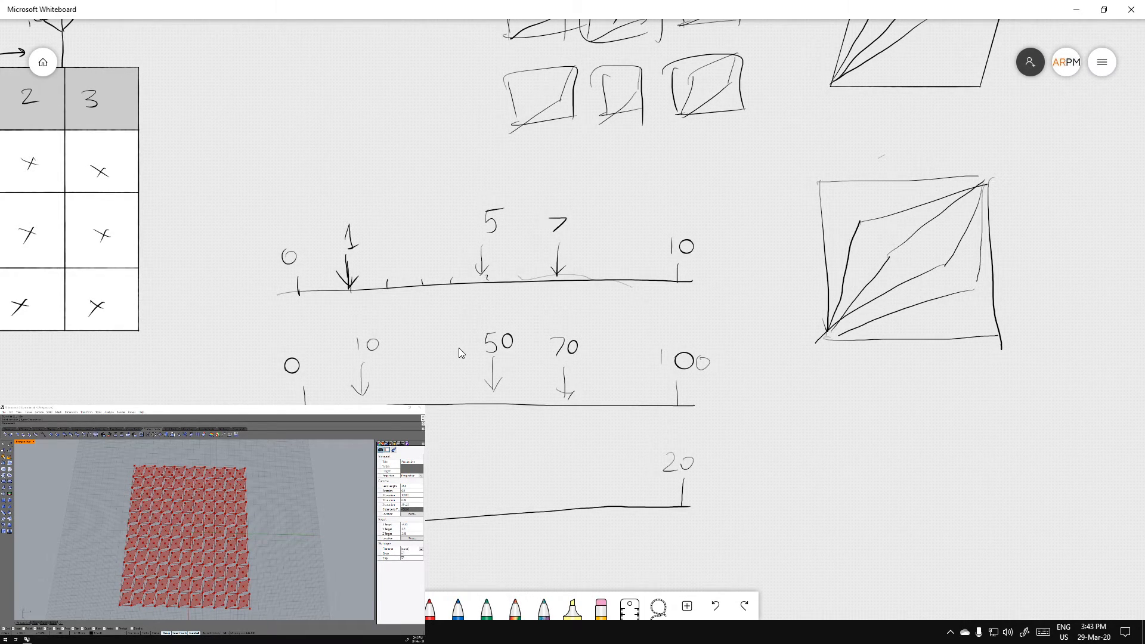
mouse_move(566, 457)
mouse_down()
mouse_move(567, 495)
mouse_move(575, 480)
mouse_up()
drag(554, 437, 555, 450)
mouse_move(562, 436)
mouse_down()
mouse_move(565, 449)
mouse_move(584, 440)
mouse_up()
mouse_move(497, 461)
mouse_down()
mouse_move(495, 501)
mouse_move(502, 490)
mouse_up()
mouse_move(485, 442)
mouse_down()
mouse_move(484, 456)
mouse_move(507, 442)
mouse_up()
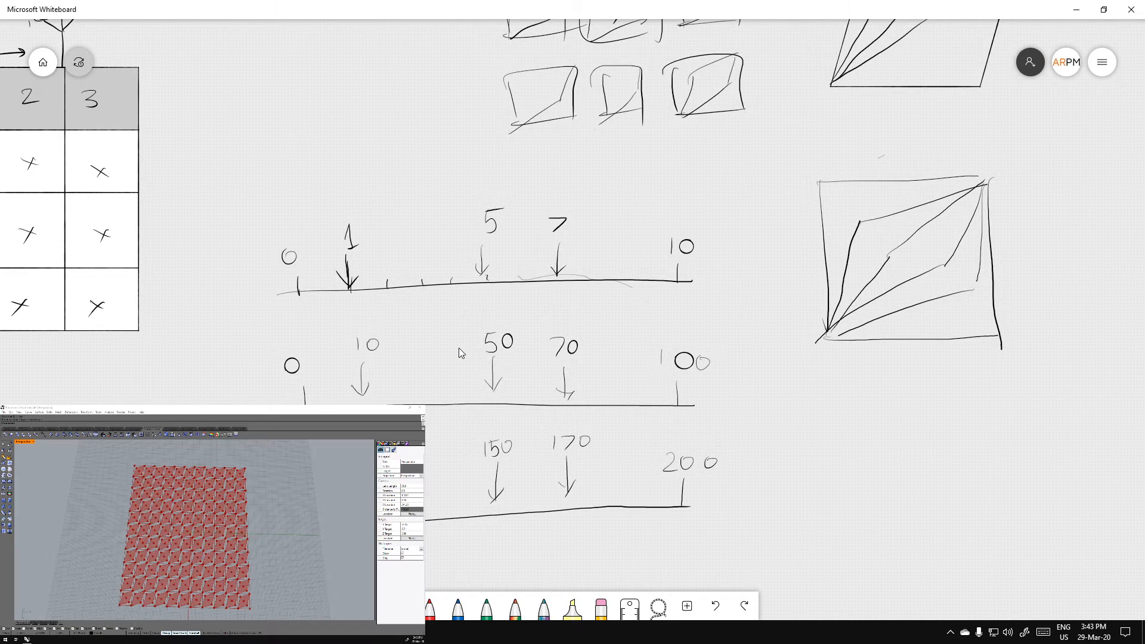
drag(230, 320, 237, 405)
mouse_move(493, 301)
mouse_down()
mouse_move(504, 311)
mouse_move(493, 310)
mouse_up()
mouse_move(487, 423)
mouse_down()
mouse_move(509, 423)
mouse_move(500, 434)
mouse_up()
Back in Grasshopper, add a Bounds component, connect Distance to its flattened Numbers input, and connect its Domain to Remap Numbers' Source
key(alt+Tab)
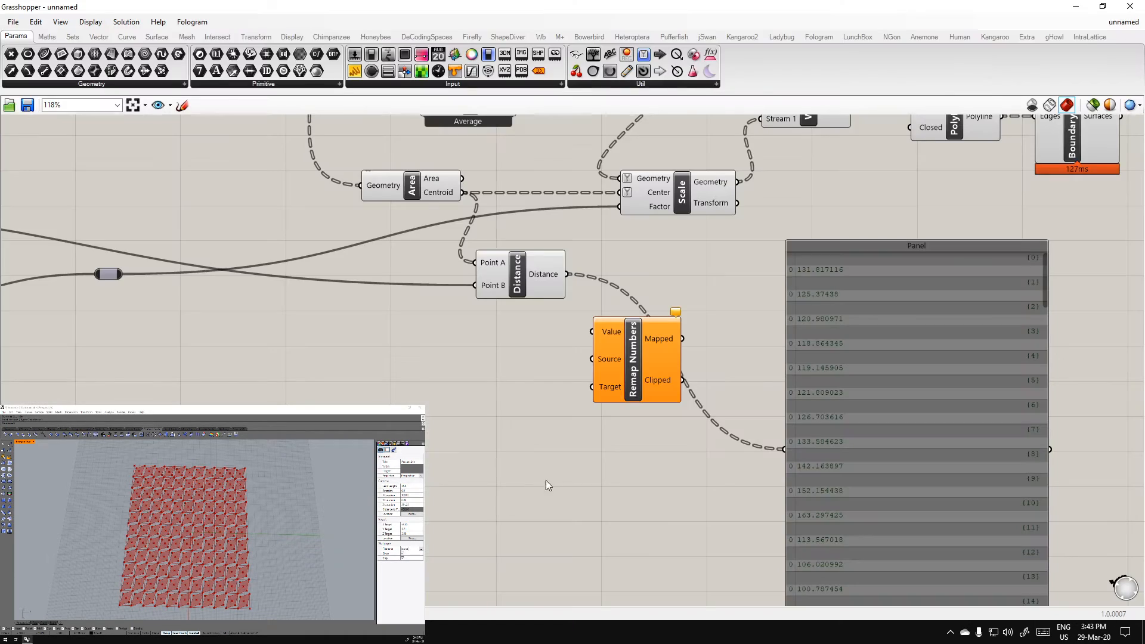
double_click(483, 417)
text(boun)
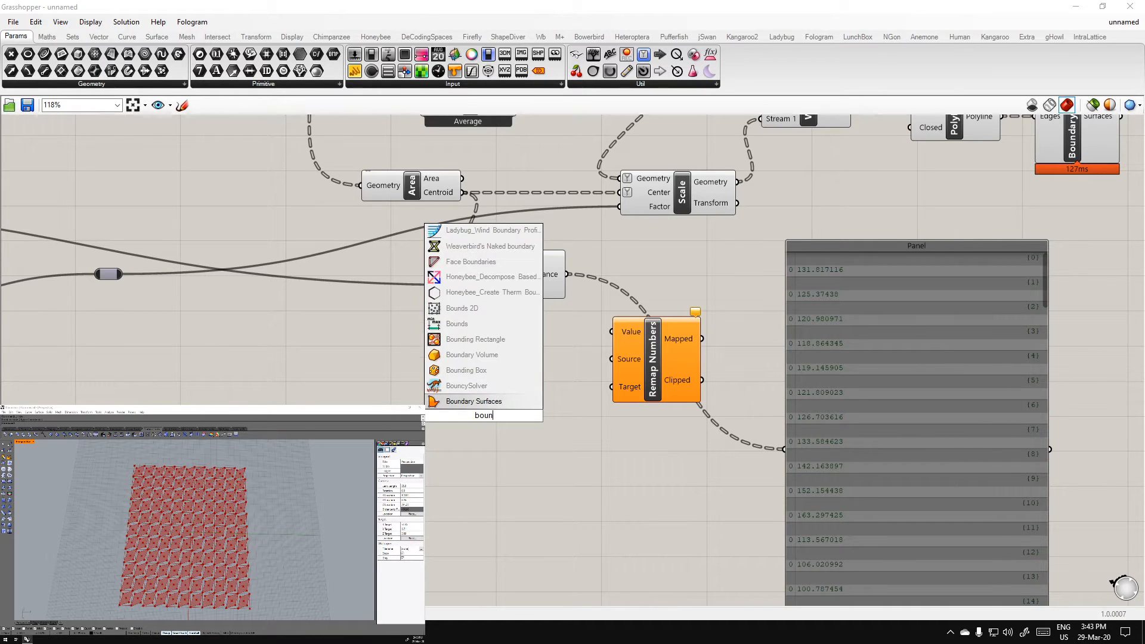
click(481, 324)
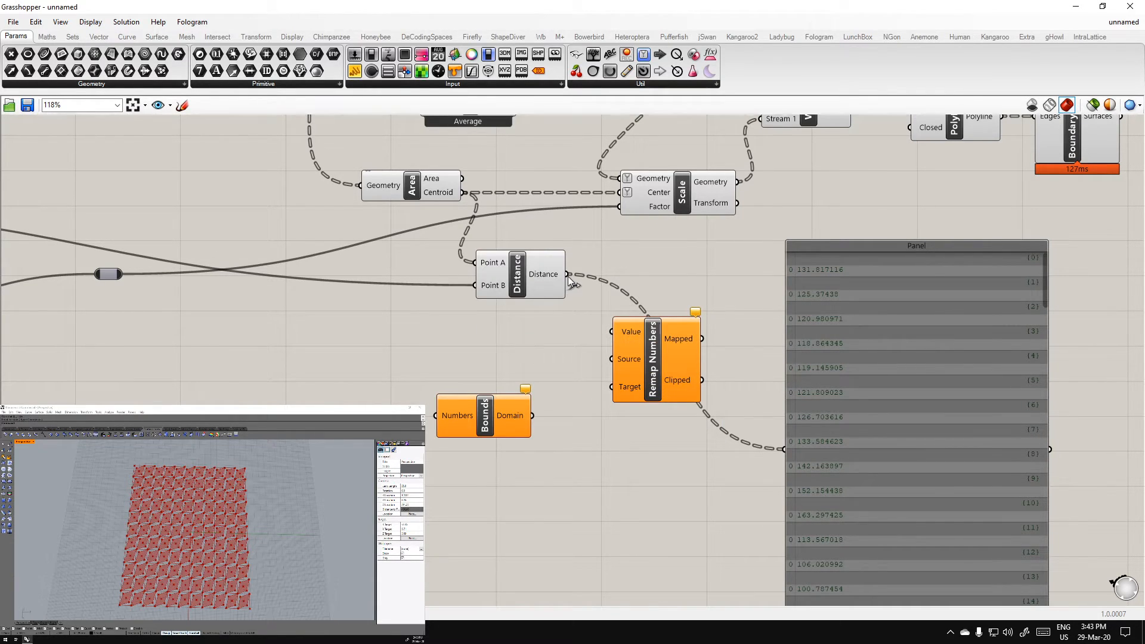
drag(567, 274, 455, 419)
right_click(455, 419)
click(486, 471)
drag(546, 416, 659, 400)
drag(526, 380, 560, 416)
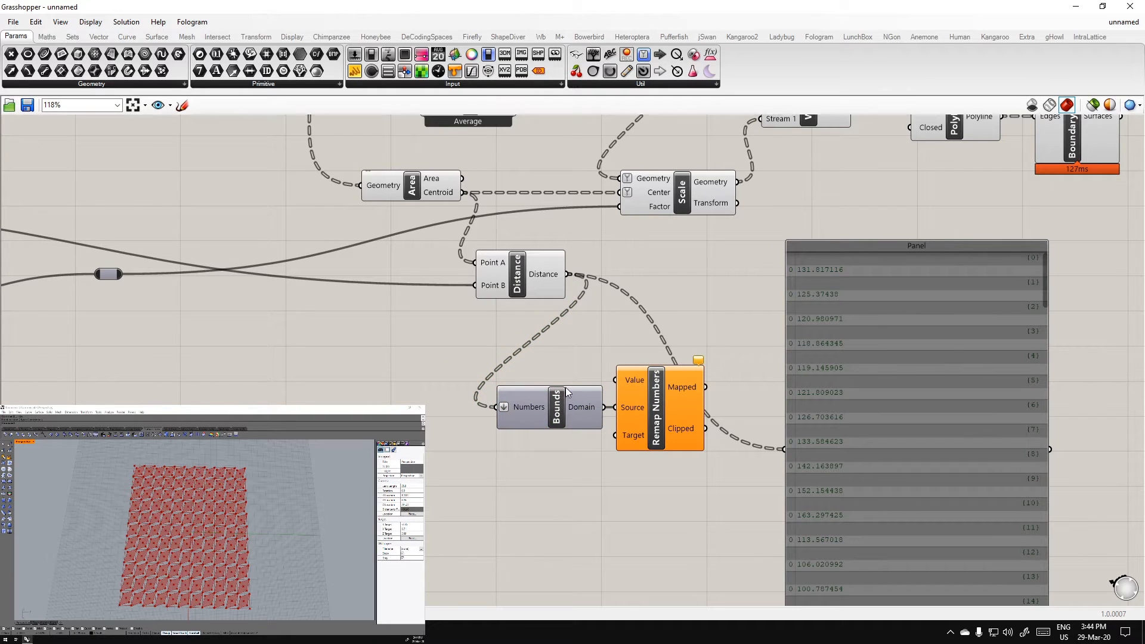
Connect Distance to Remap Numbers' Value input, and feed the Mapped output into the Panel in place of the distances
click(559, 416)
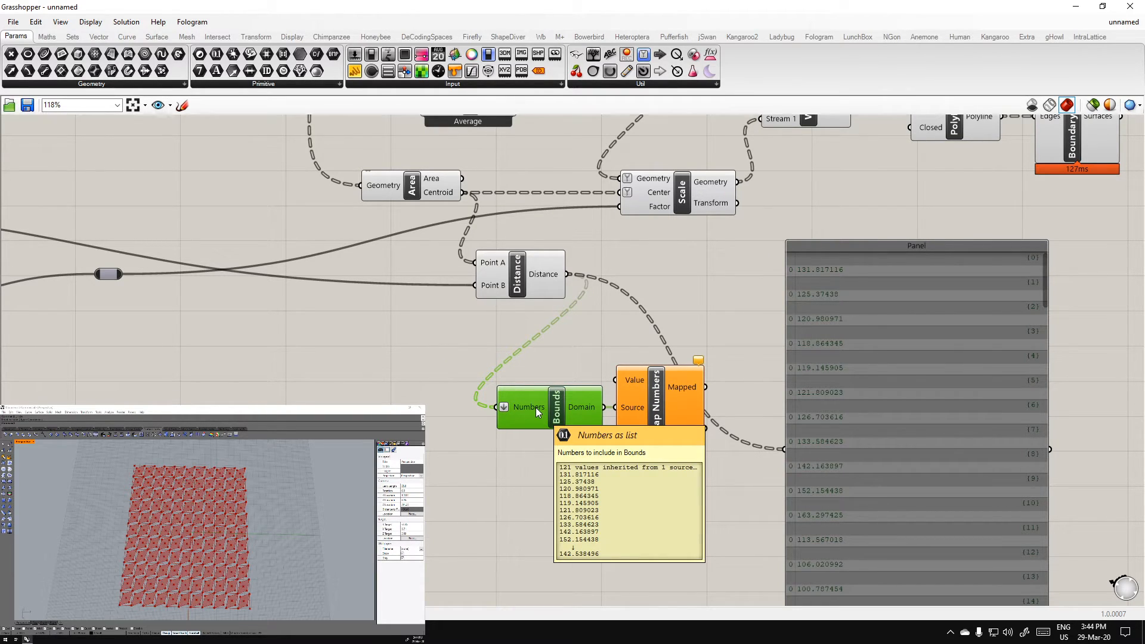
mouse_move(579, 409)
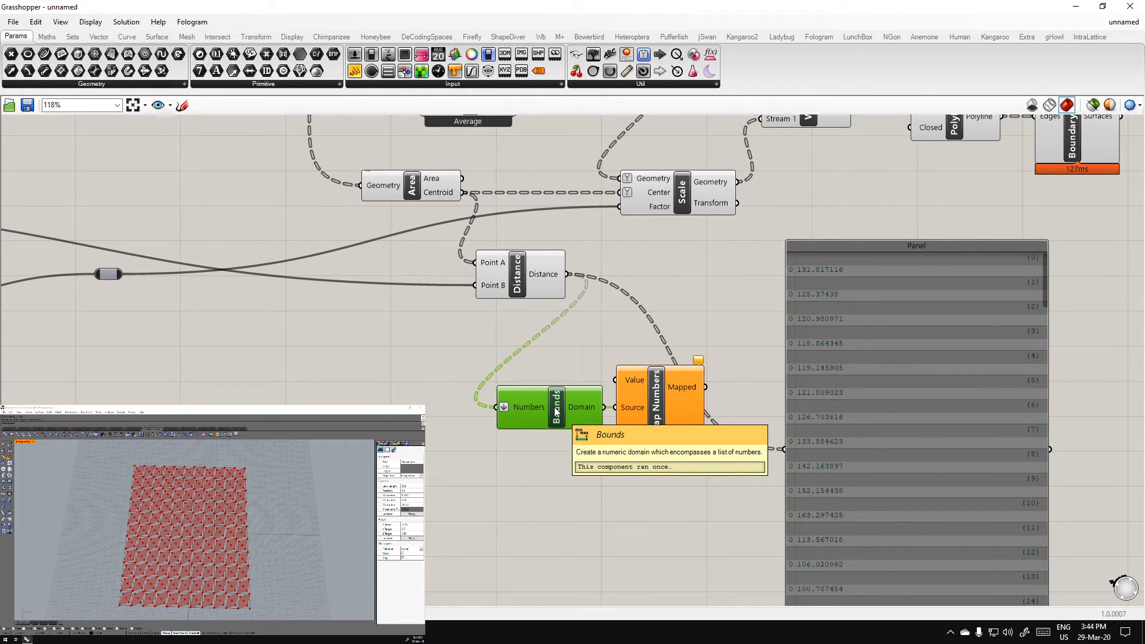
click(572, 358)
drag(569, 276, 616, 379)
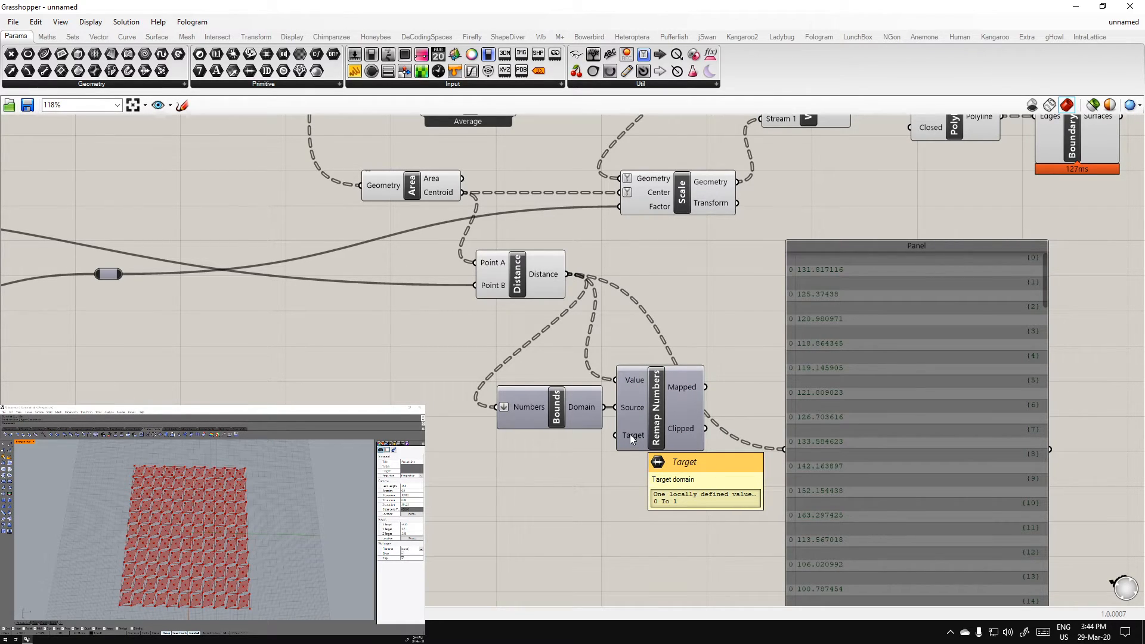
right_drag(703, 500, 576, 468)
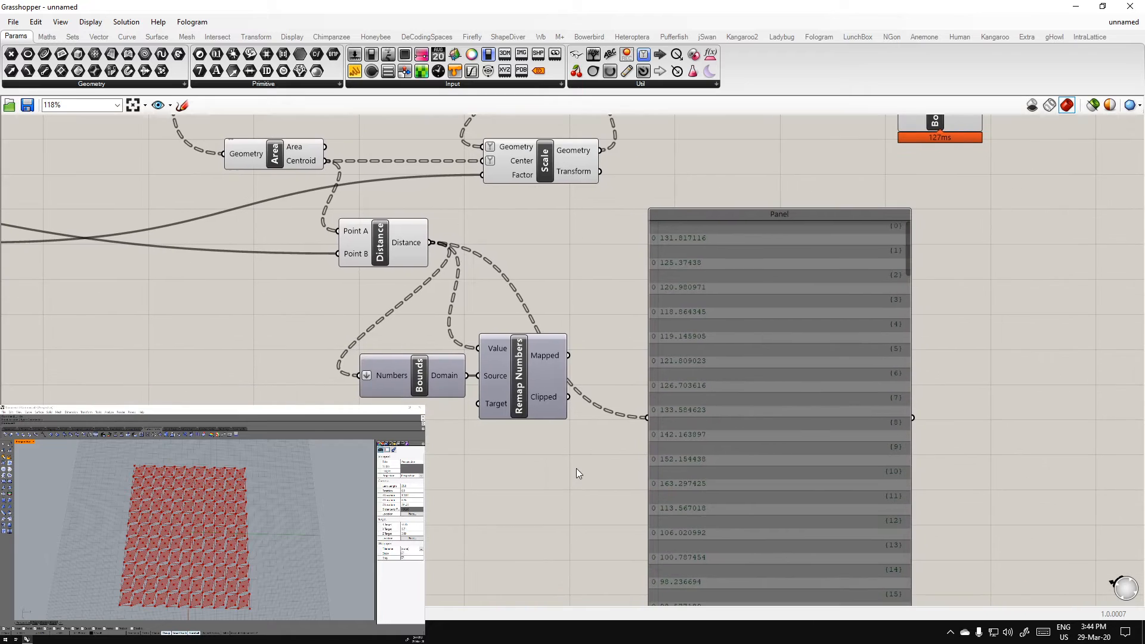
drag(569, 356, 637, 416)
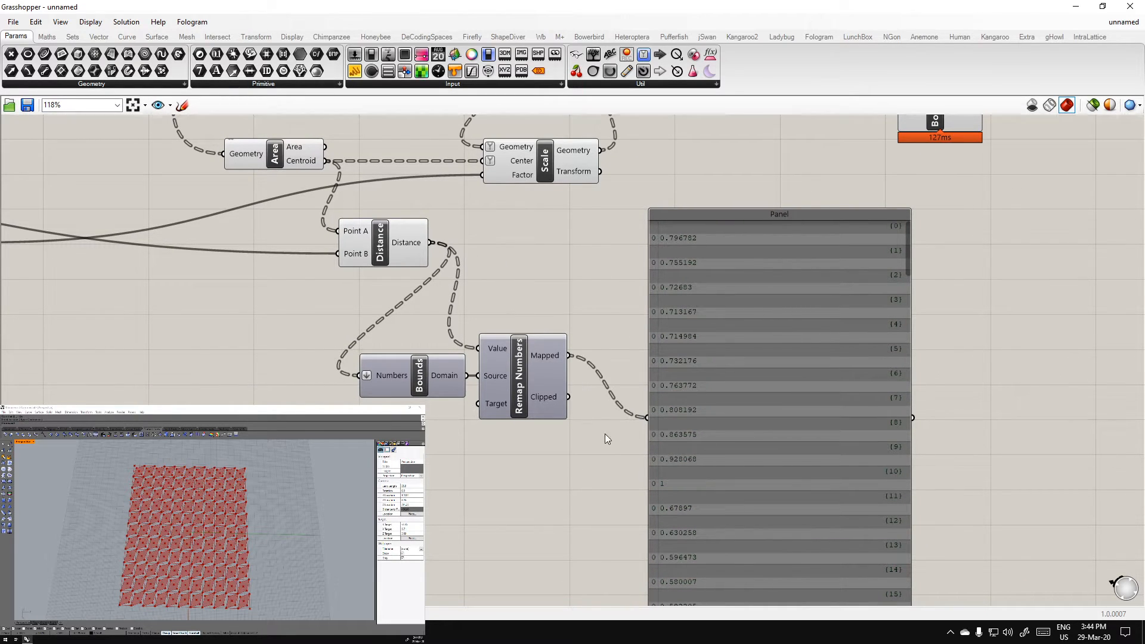
Examine the remapped values throughout the Panel and compare them with the domain output by Bounds
drag(906, 242, 909, 348)
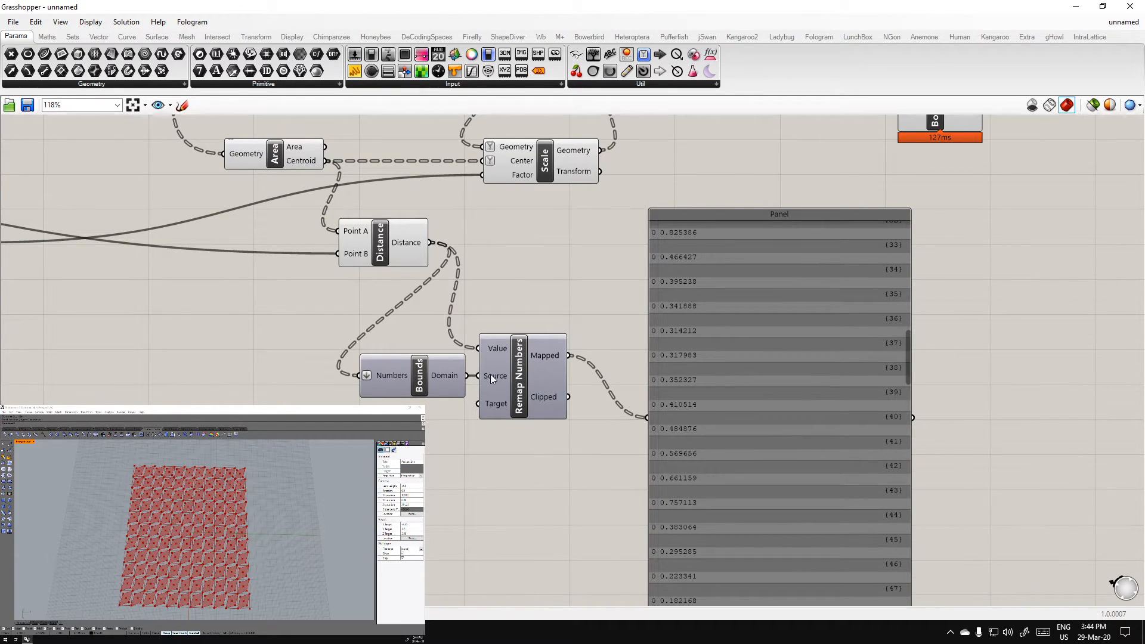
mouse_move(449, 375)
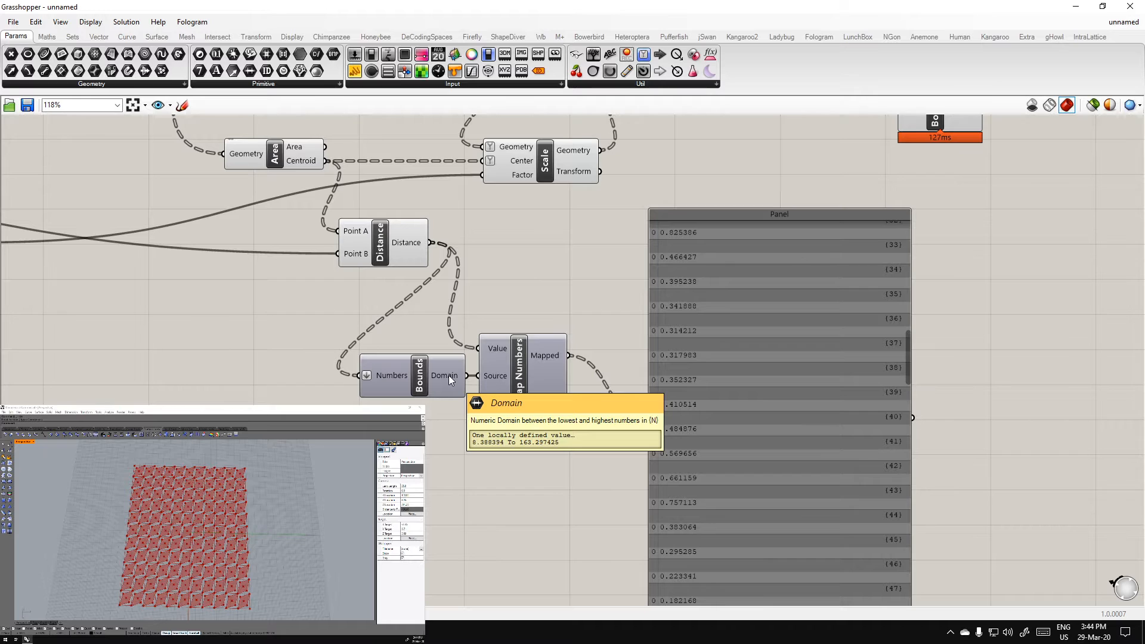
drag(908, 343, 910, 228)
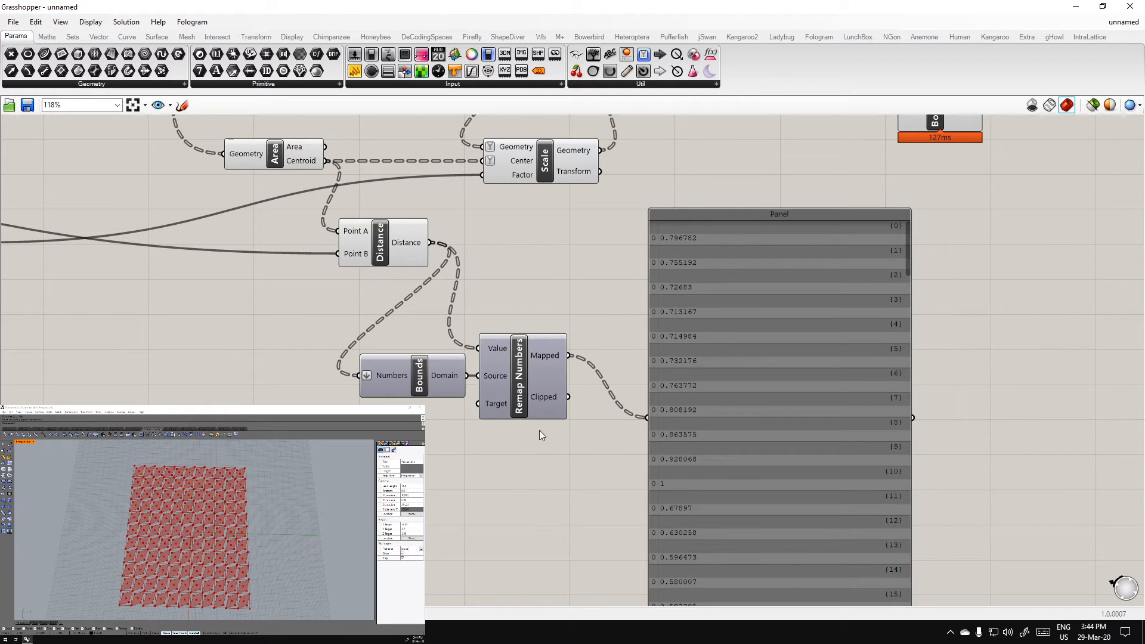
drag(768, 444, 761, 383)
scroll(899, 199, down, 2)
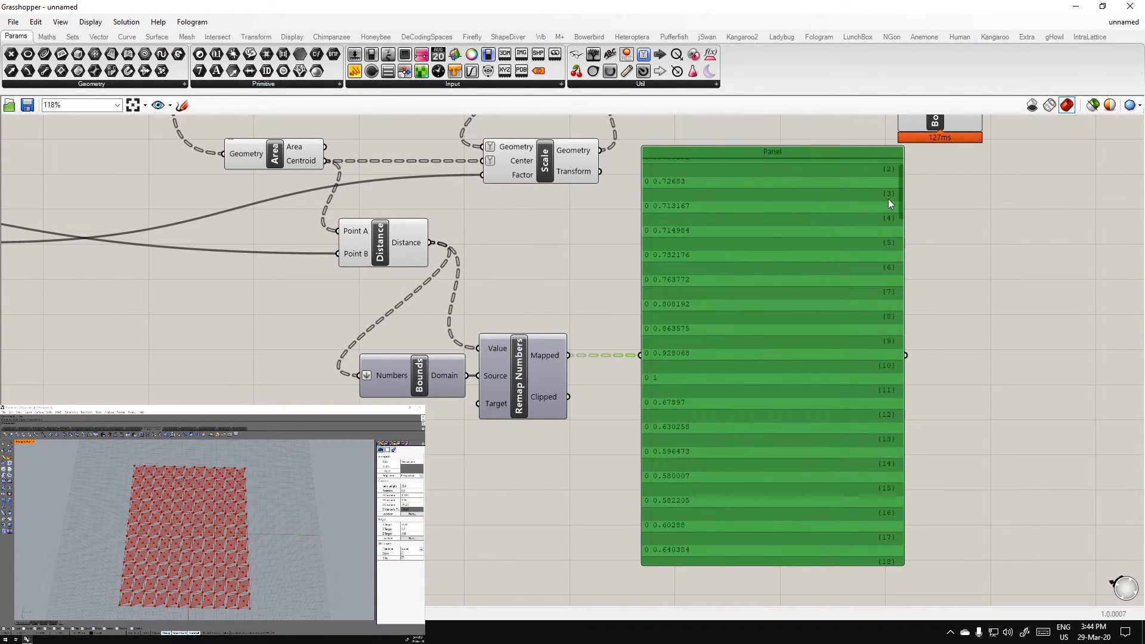
drag(900, 193, 895, 471)
click(494, 483)
right_drag(486, 480, 601, 517)
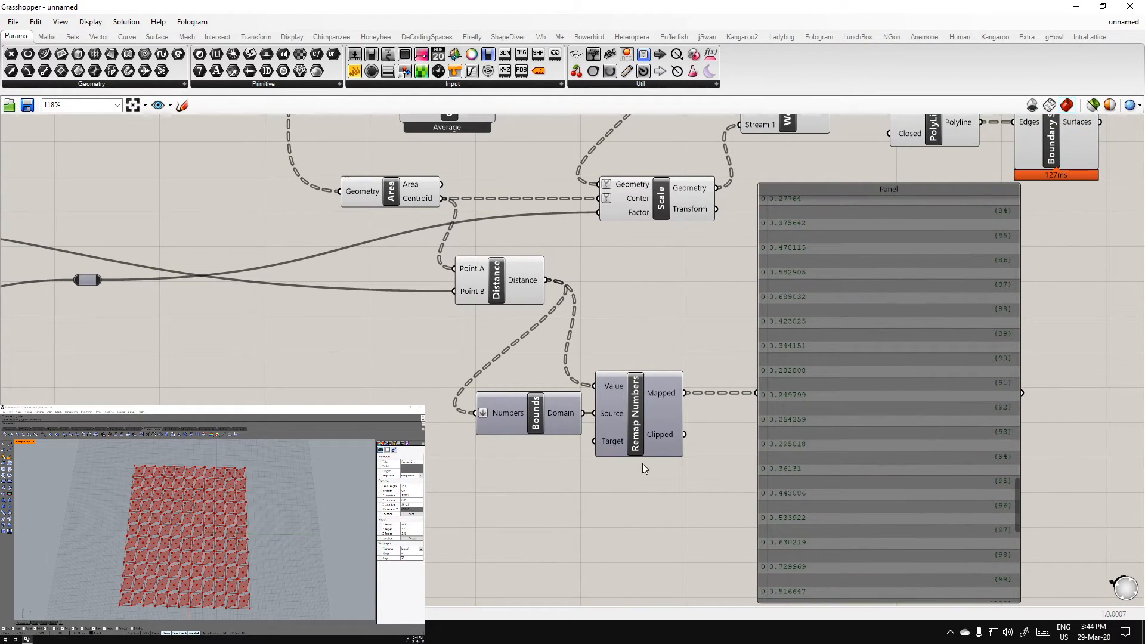
Move the Panel aside, bring the number slider and its relay near Scale, and shift Dispatch, Scale and the downstream components farther along
scroll(691, 356, down, 5)
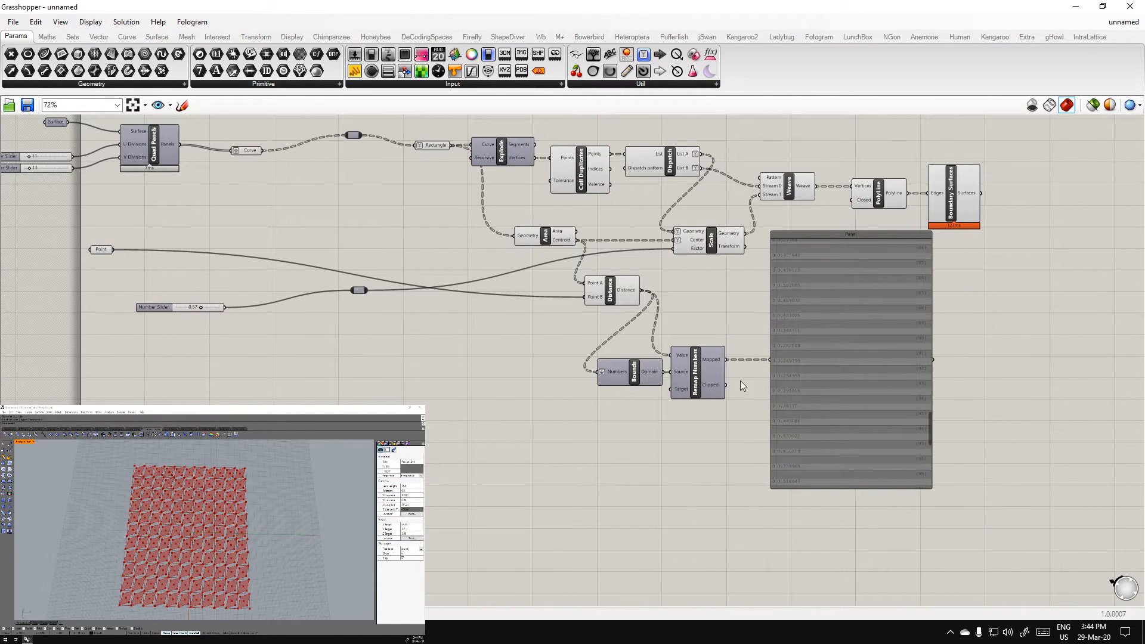
mouse_move(849, 409)
mouse_down()
mouse_move(961, 424)
mouse_move(1047, 454)
mouse_up()
drag(396, 335, 154, 283)
drag(362, 295, 729, 312)
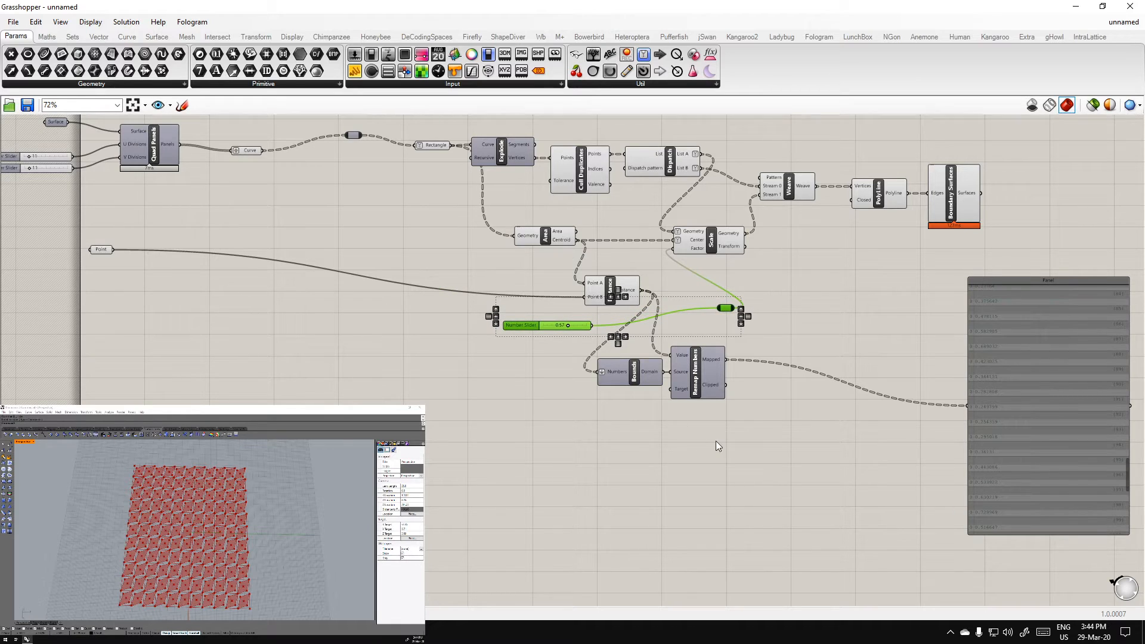
scroll(708, 279, up, 2)
right_drag(811, 276, 595, 352)
drag(918, 302, 677, 191)
Connect Remap Numbers' Mapped output to the relay feeding Scale's Factor, replacing the number slider as its source
click(485, 438)
drag(517, 396, 614, 353)
shift+drag(518, 467, 601, 351)
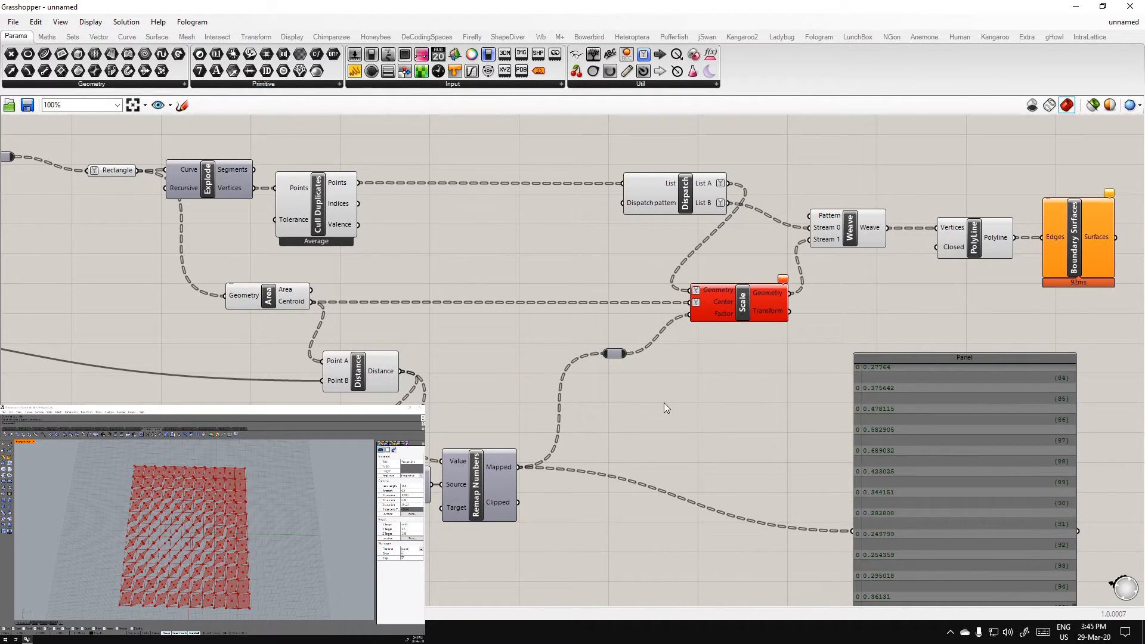
scroll(702, 402, down, 2)
click(876, 480)
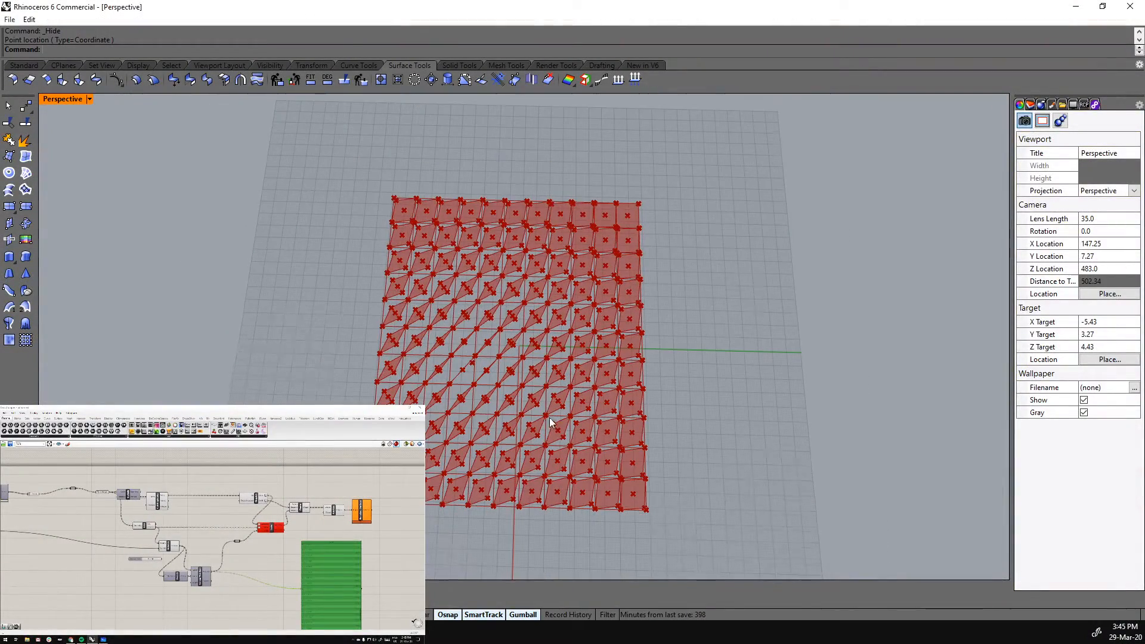
Move the attractor point to a nearby spot among the panels to test how the scaled corners respond
right_drag(550, 417, 549, 352)
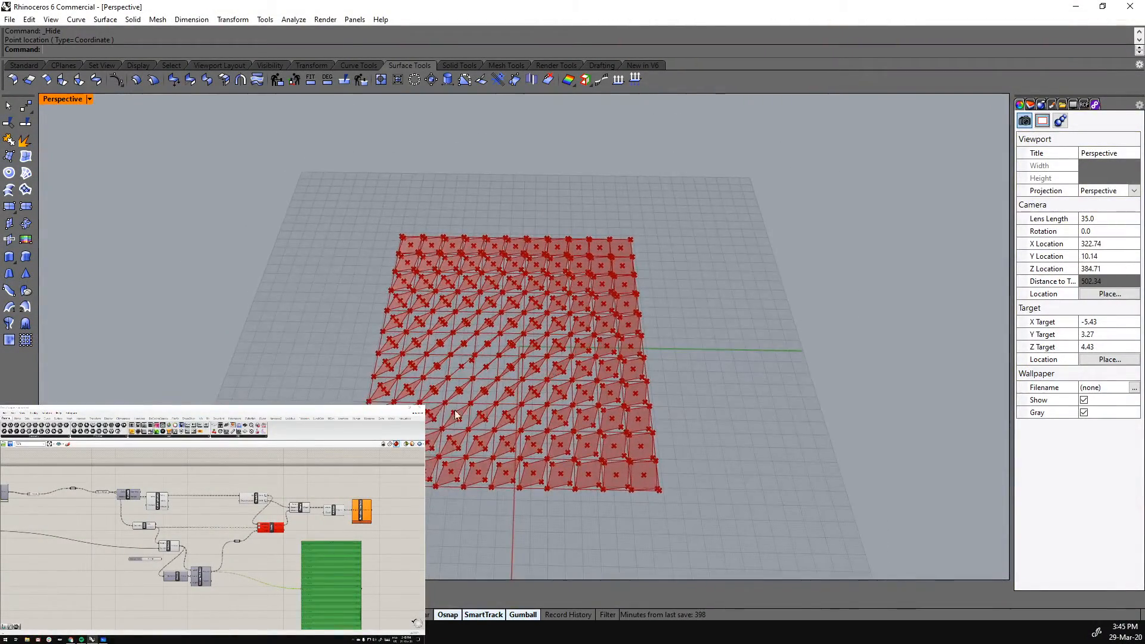
scroll(440, 396, up, 4)
right_drag(71, 516, 162, 518)
click(71, 532)
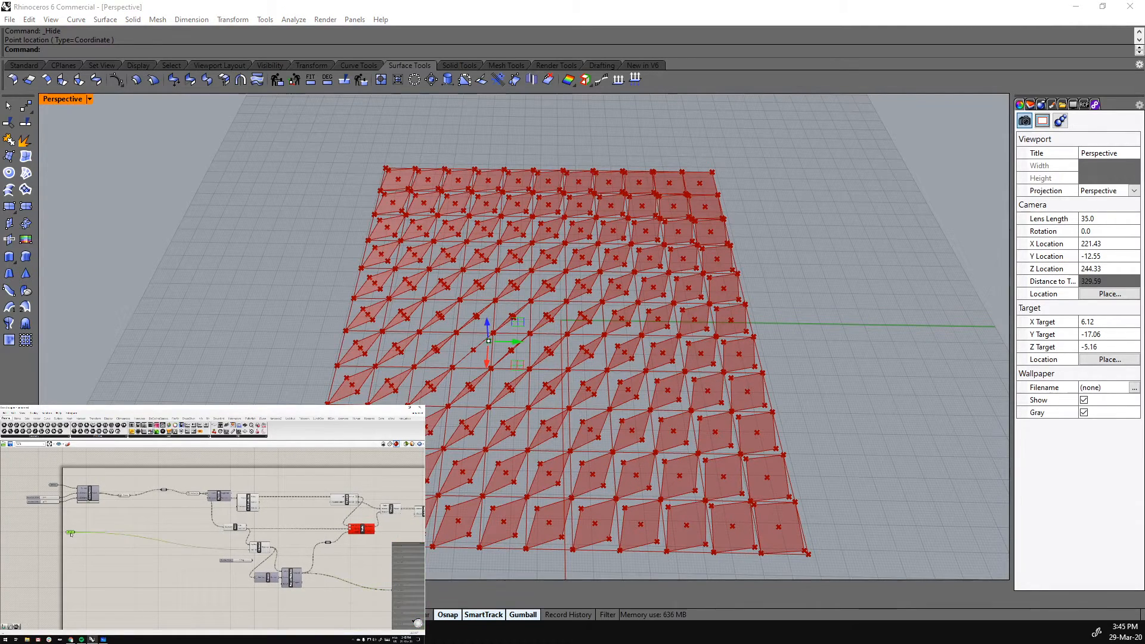
drag(517, 346, 503, 391)
scroll(111, 566, down, 3)
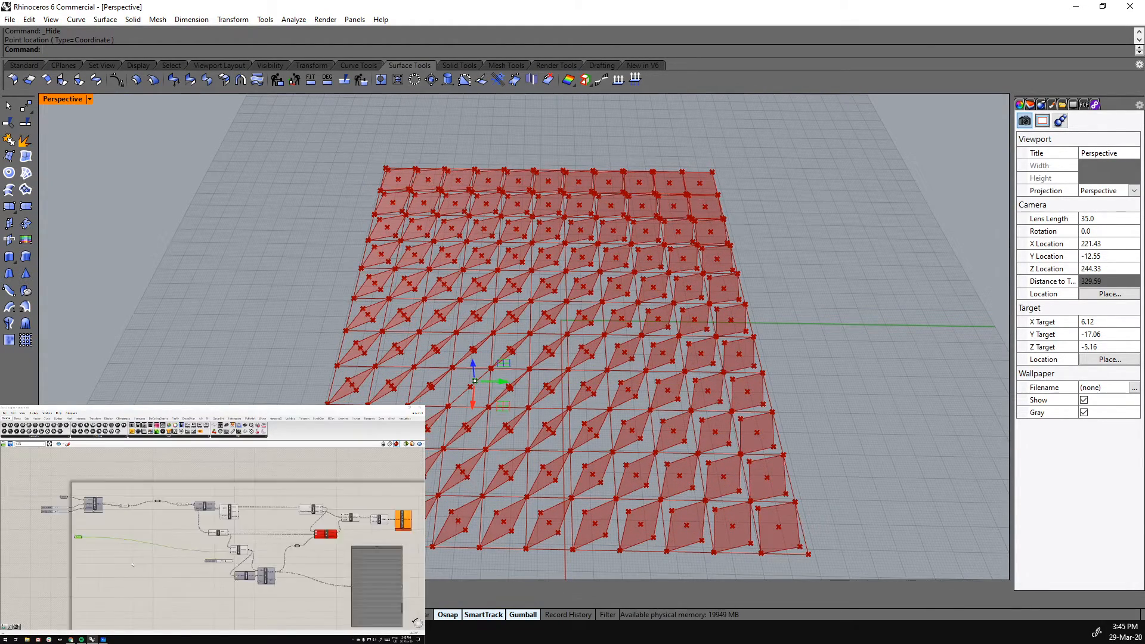
Inspect the Scale component and read its error message
click(280, 558)
scroll(290, 555, up, 4)
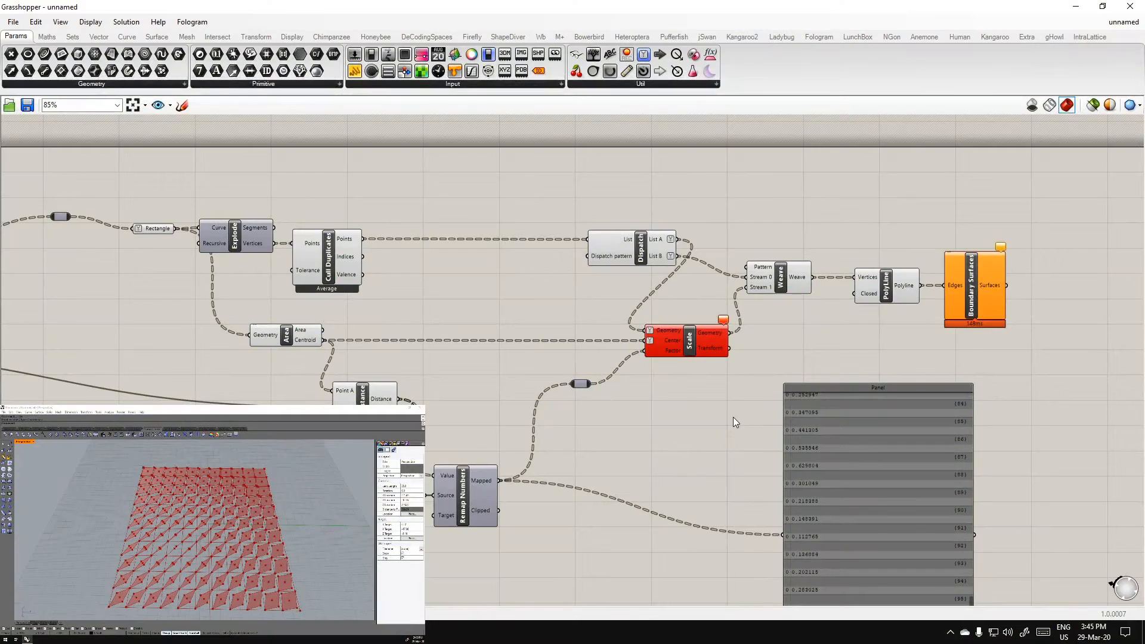
right_drag(733, 416, 548, 421)
scroll(535, 352, up, 2)
click(536, 352)
right_drag(541, 345, 592, 344)
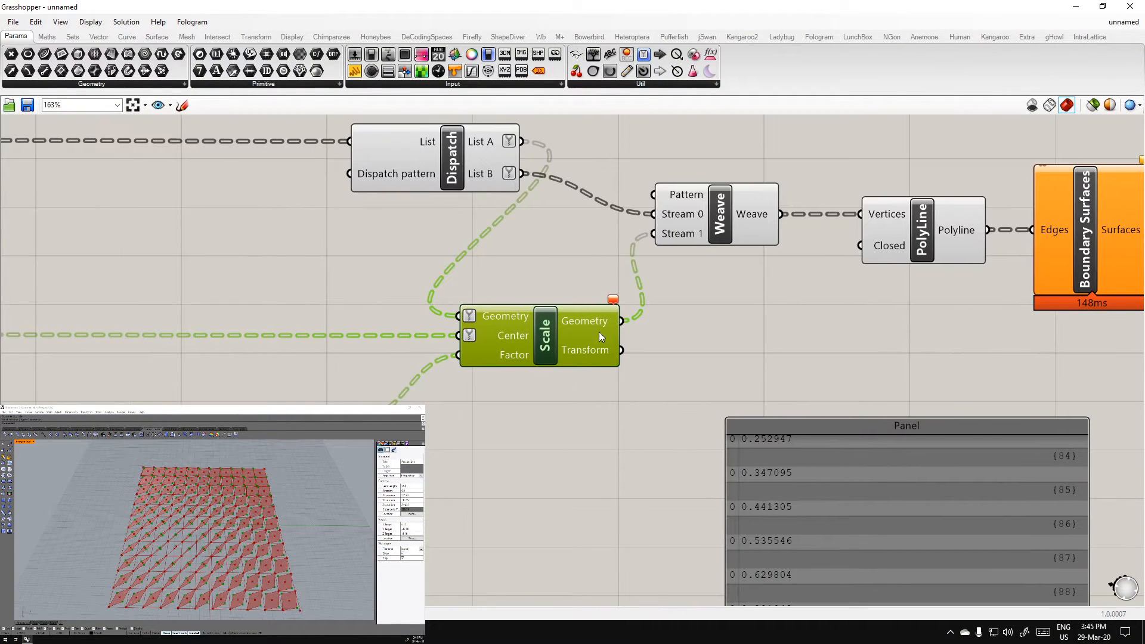
click(532, 414)
scroll(515, 335, down, 2)
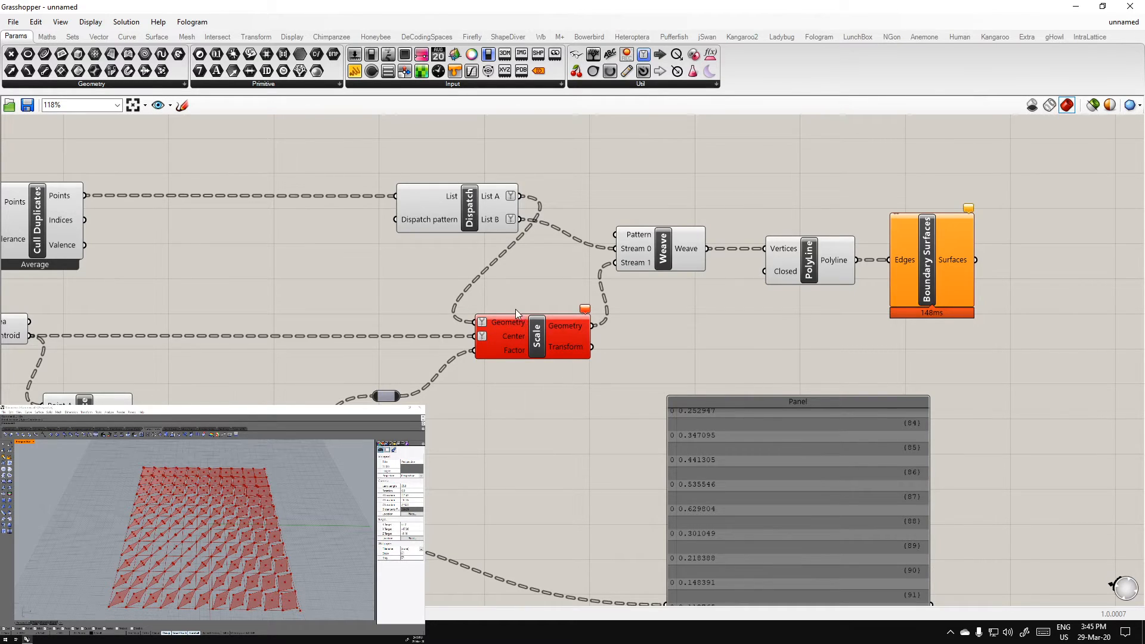
scroll(517, 309, up, 3)
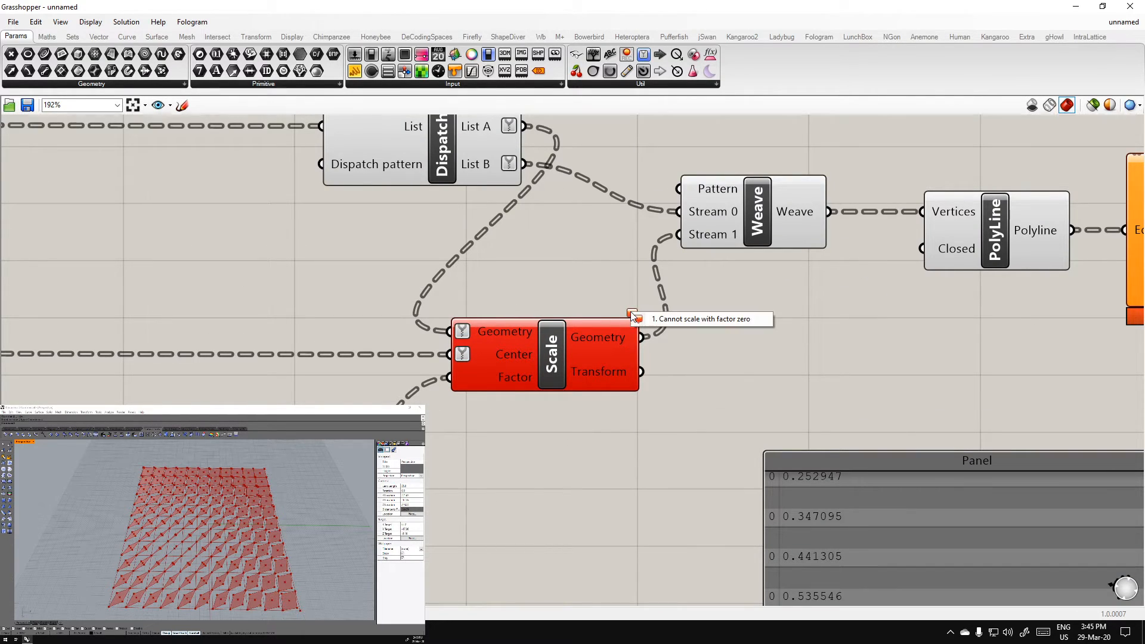
click(550, 382)
click(631, 402)
mouse_move(655, 327)
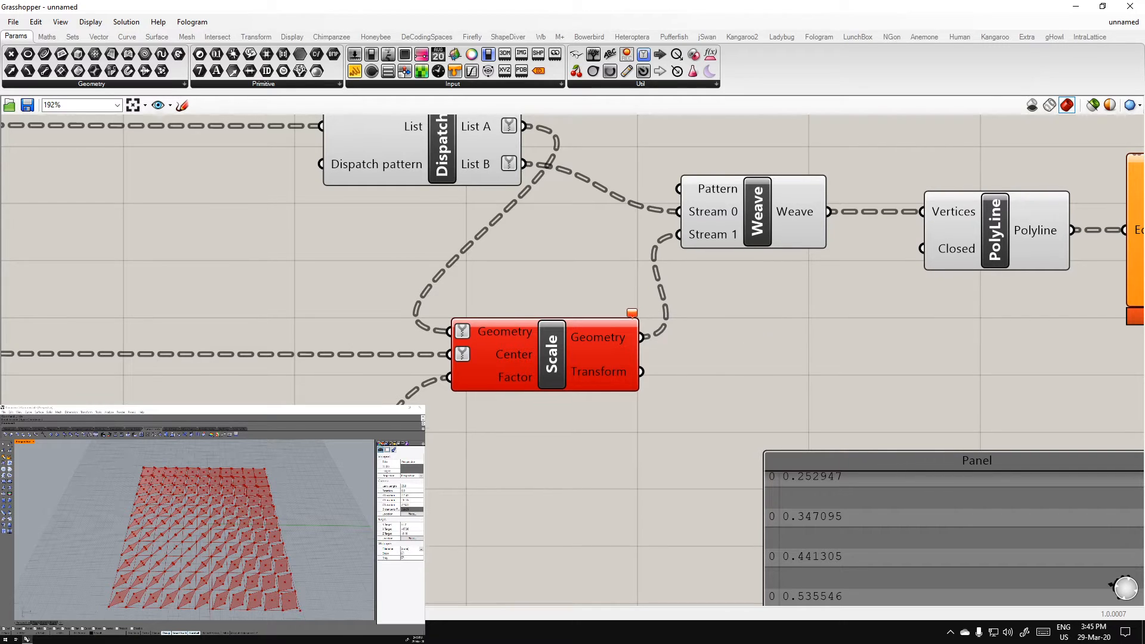
Look through the mapped values in the Panel for the entry causing Scale's error, and recheck the error message
right_drag(417, 593, 403, 302)
scroll(404, 302, down, 3)
right_drag(792, 465, 734, 367)
drag(818, 428, 808, 394)
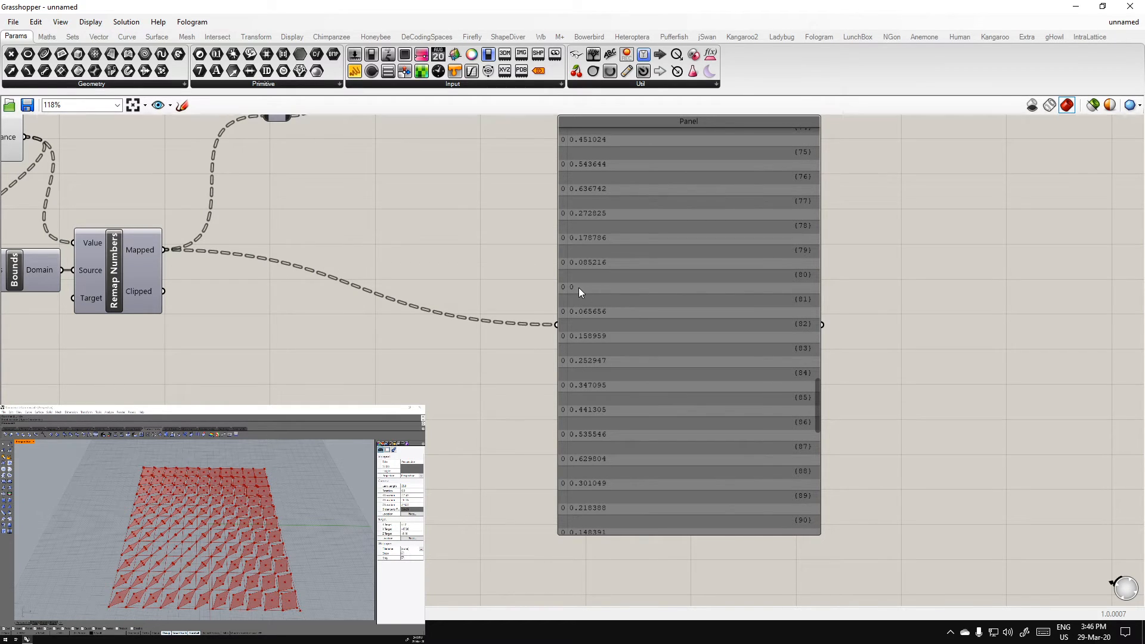
right_drag(363, 233, 458, 435)
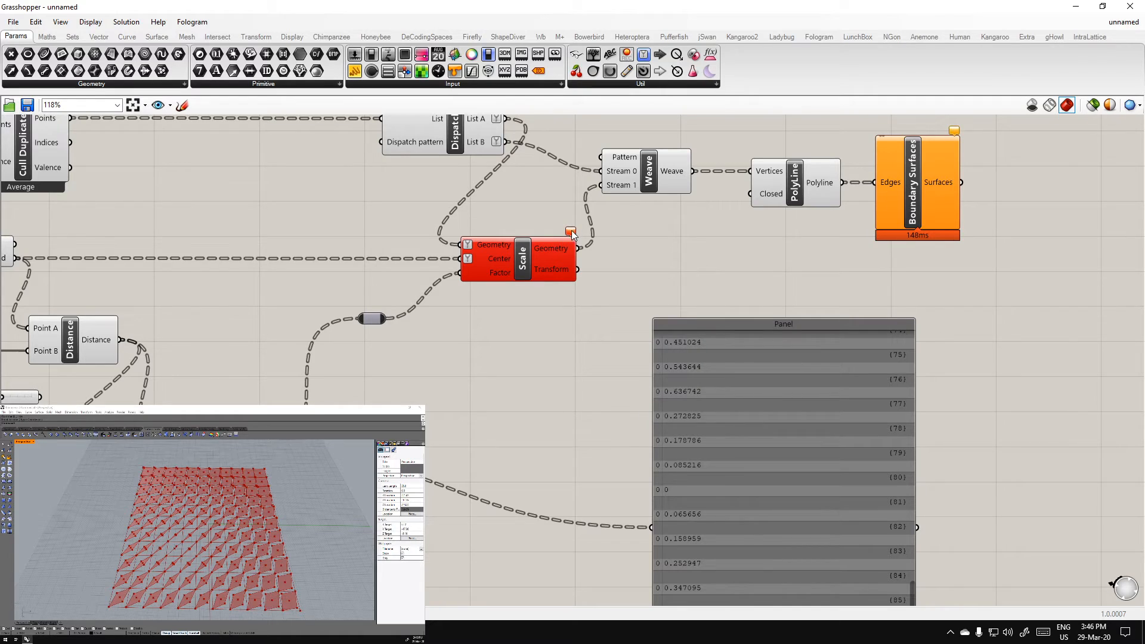
mouse_move(571, 233)
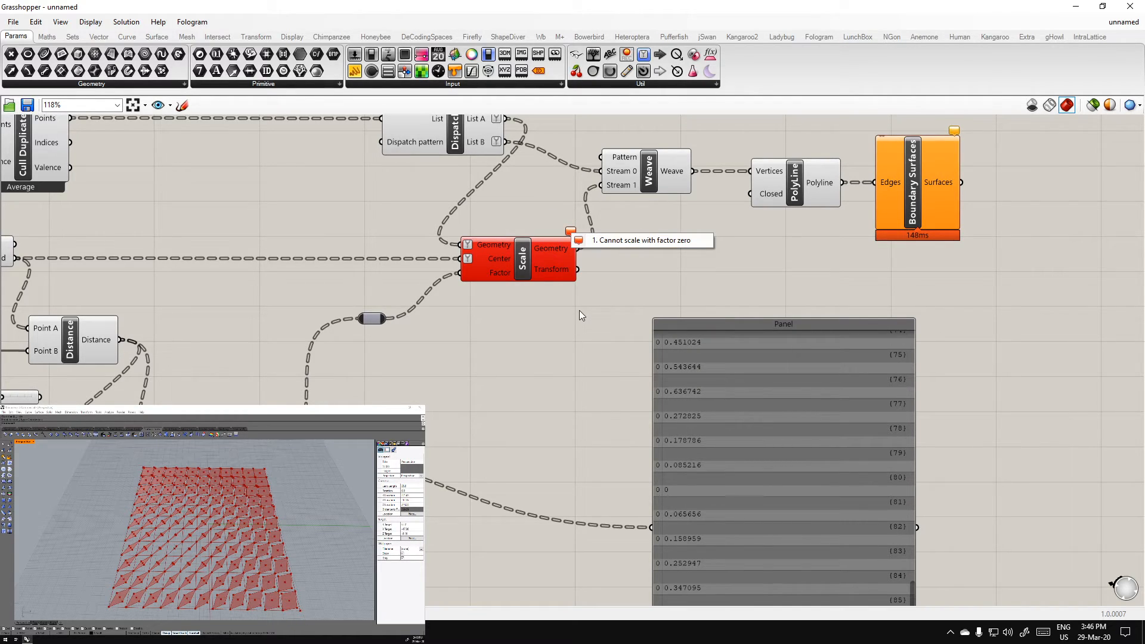
click(536, 278)
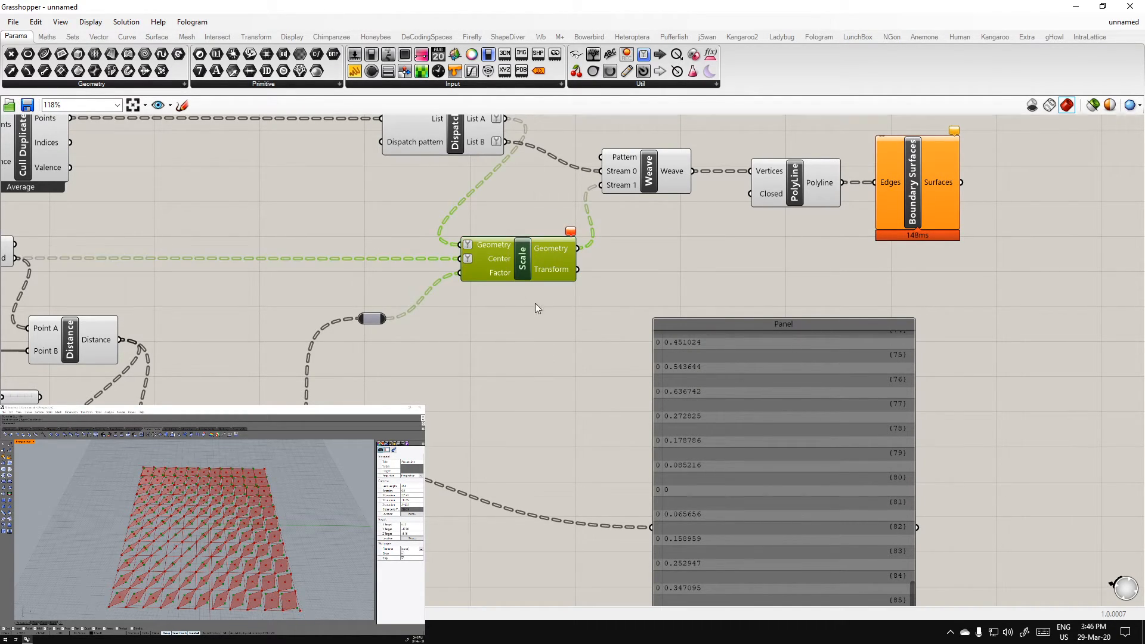
click(541, 382)
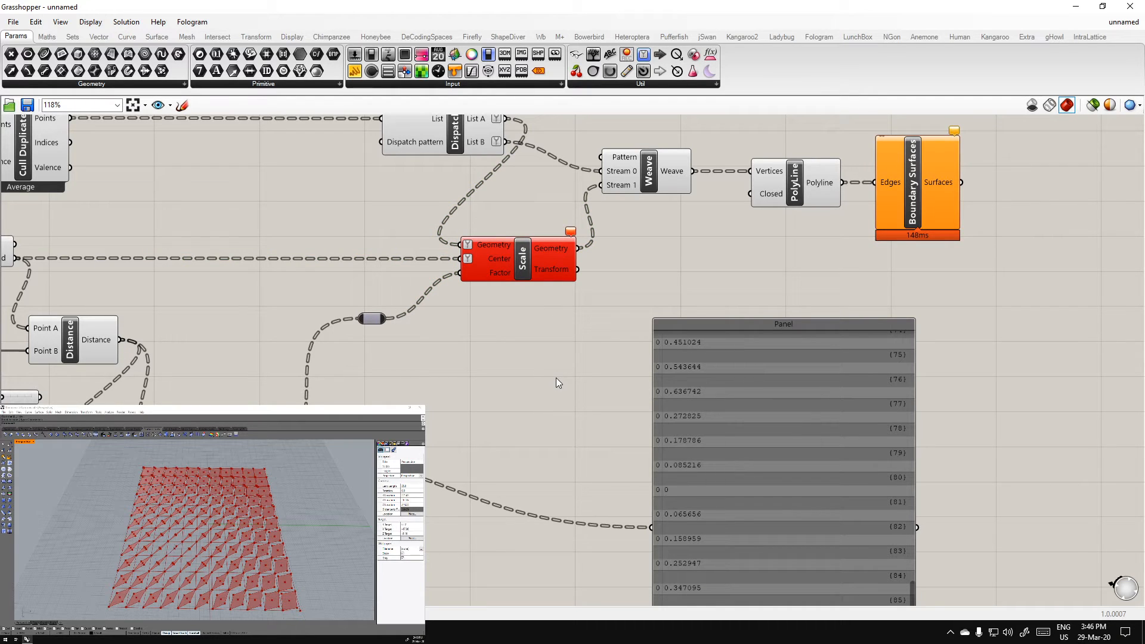
Show Scale's Geometry output in a new, enlarged Panel beside the mapped values, and look through it for null points
right_drag(769, 262, 725, 292)
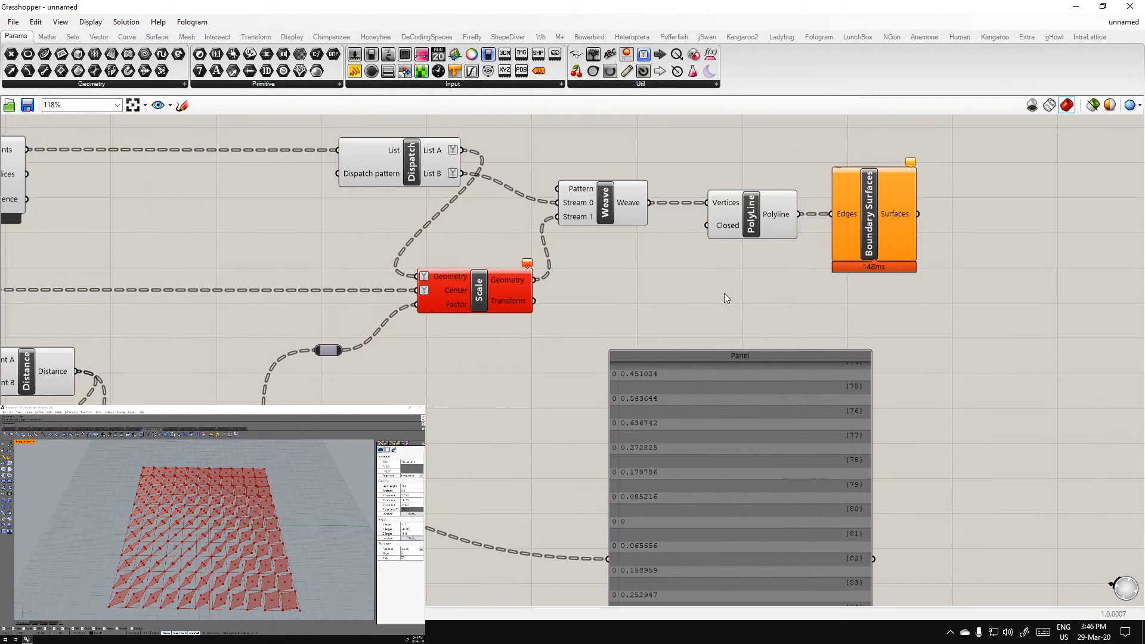
right_drag(429, 409, 488, 399)
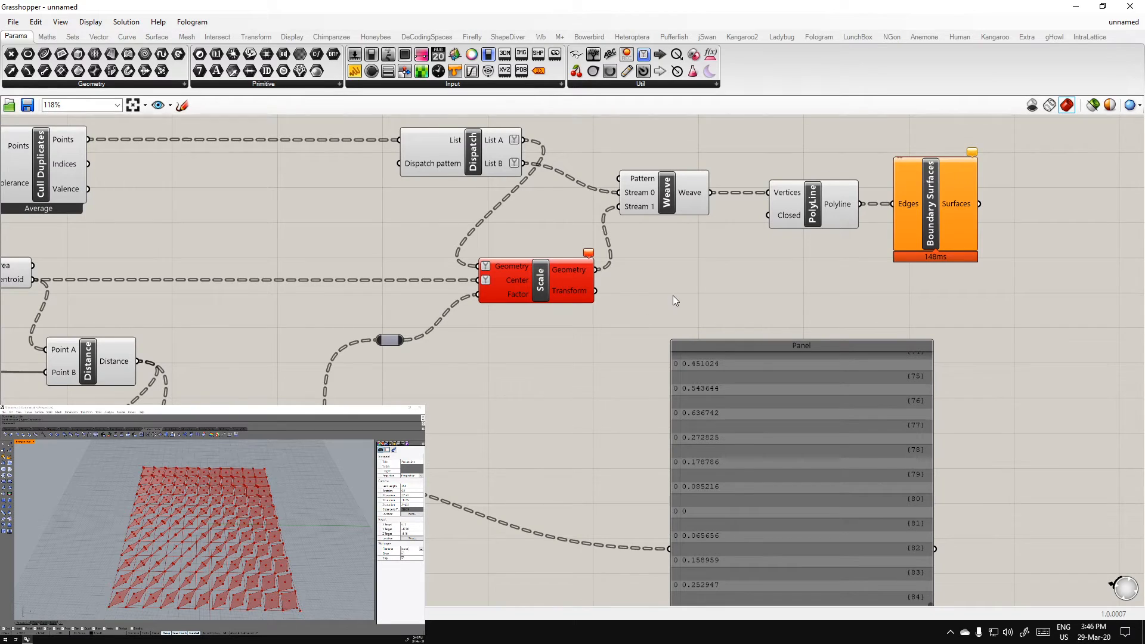
right_drag(607, 285, 464, 359)
mouse_move(428, 346)
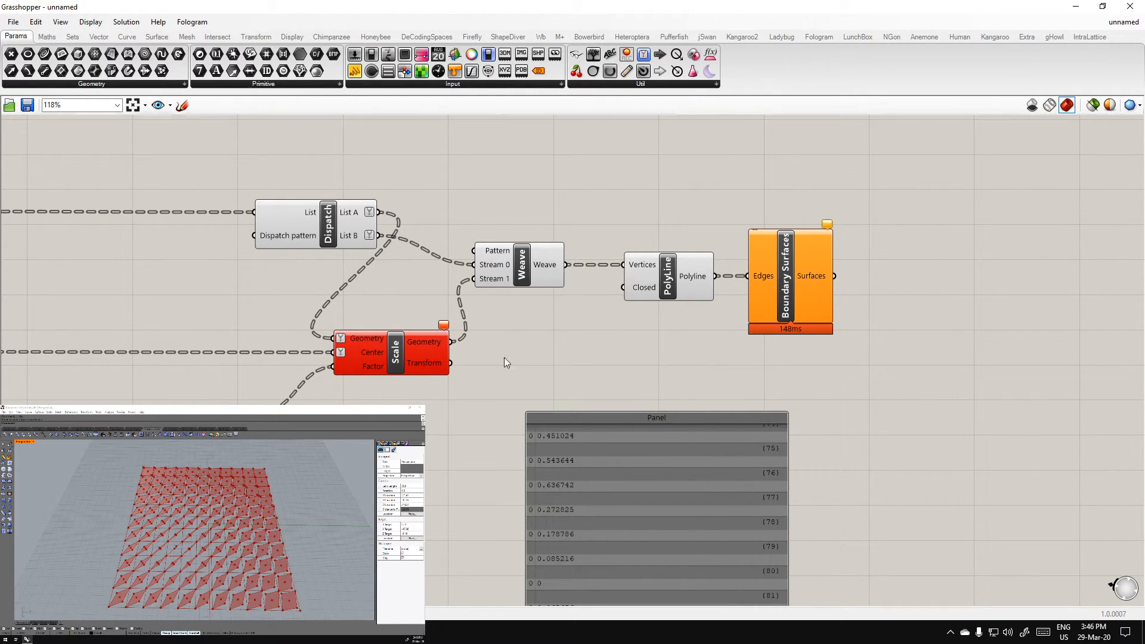
double_click(524, 348)
text(//)
drag(452, 342, 468, 349)
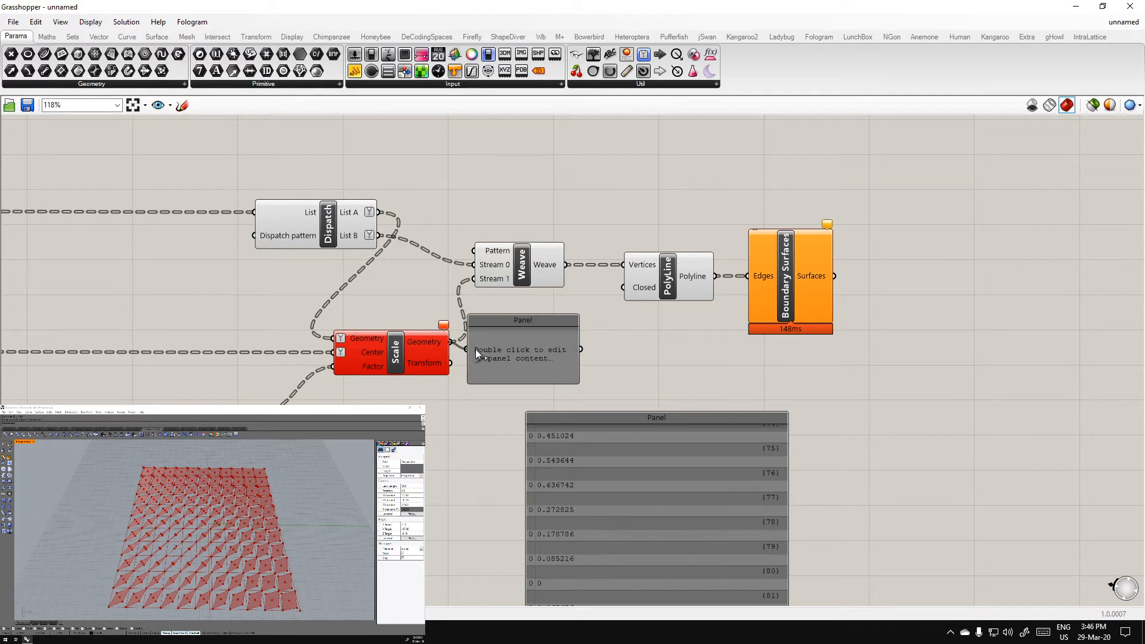
drag(515, 378, 597, 557)
drag(647, 487, 836, 486)
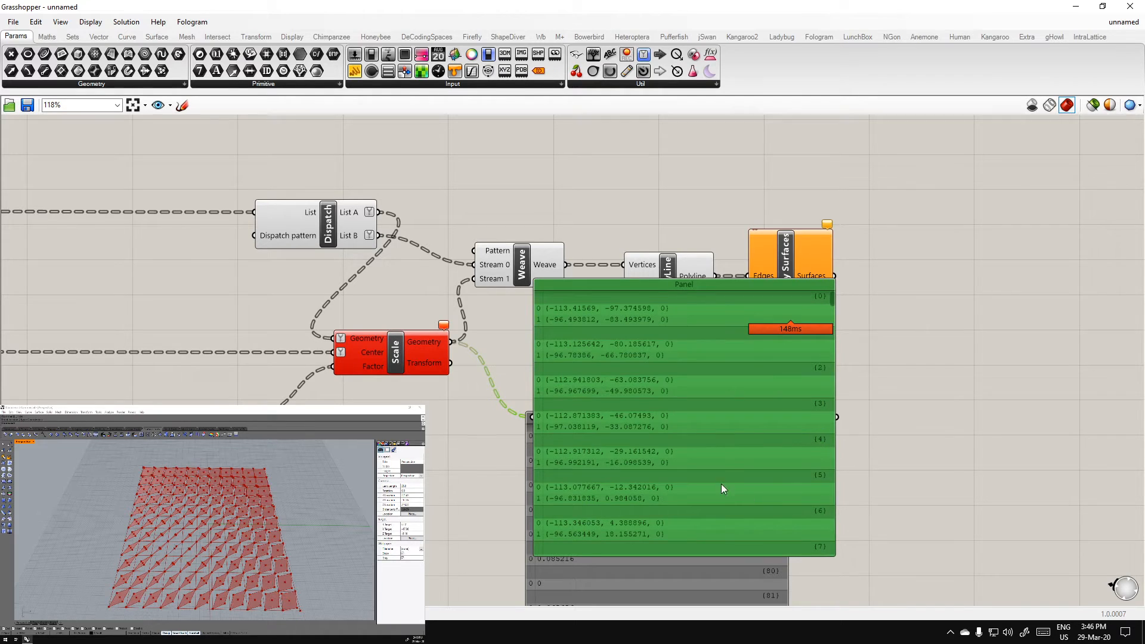
right_drag(728, 486, 664, 346)
drag(594, 337, 896, 452)
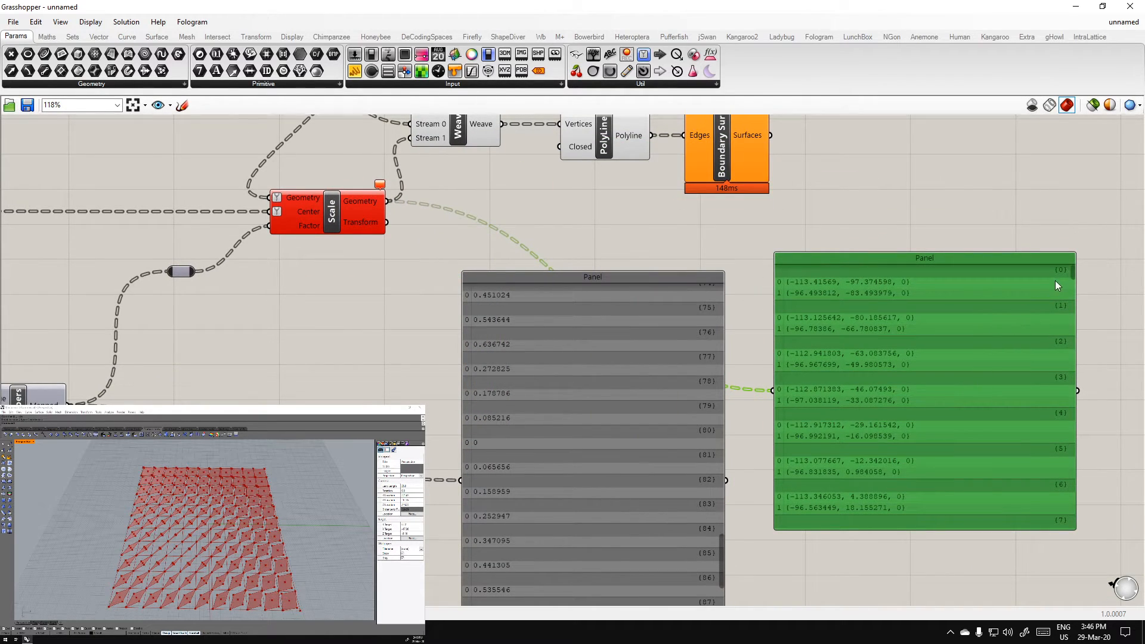
drag(1073, 271, 1072, 442)
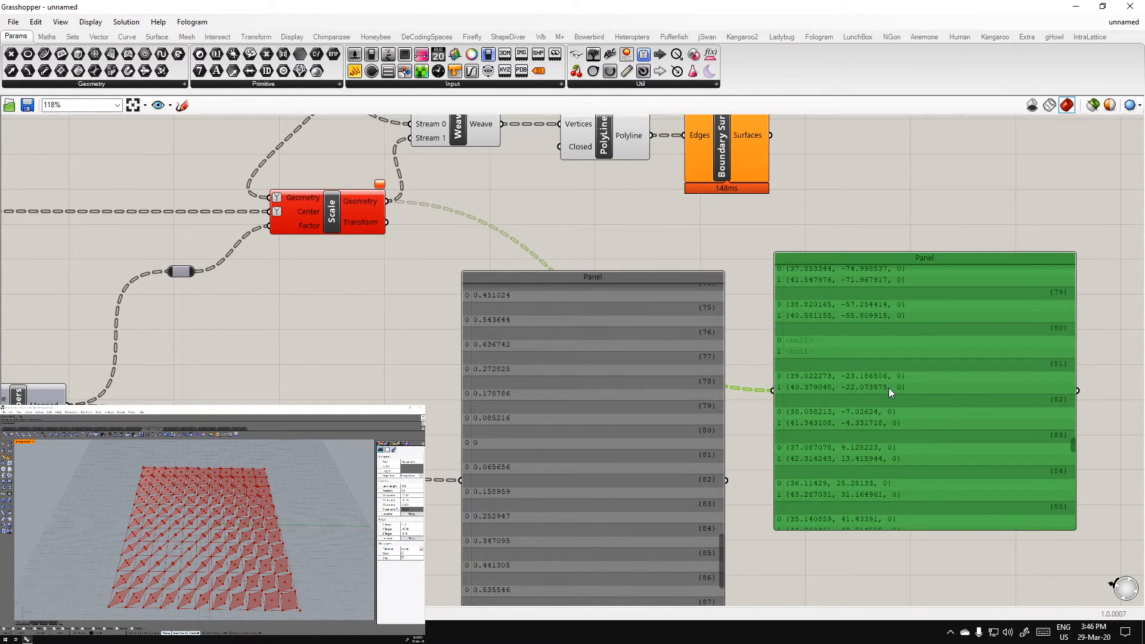
Read the warning on Boundary Surfaces and delete the Panel listing Scale's Geometry output
right_drag(664, 260, 667, 382)
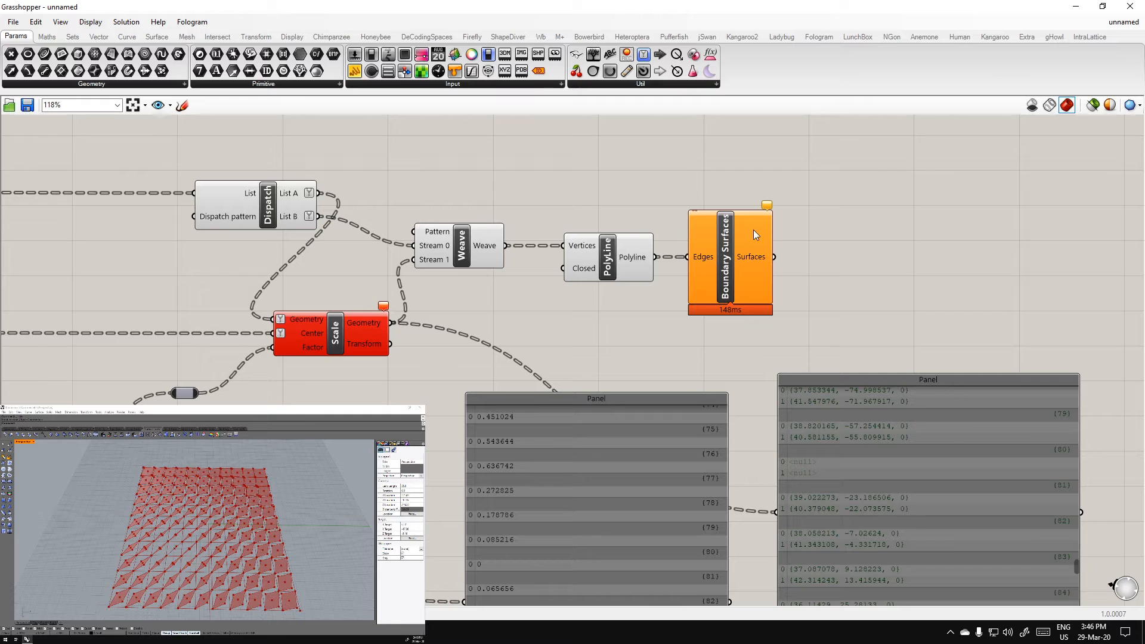
click(732, 261)
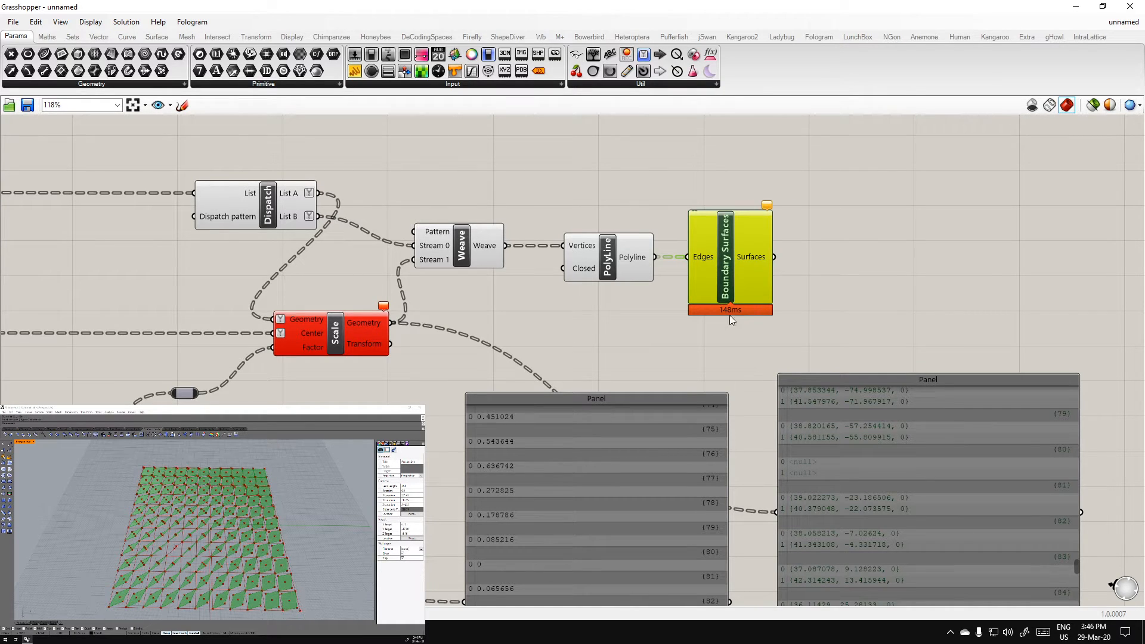
click(766, 206)
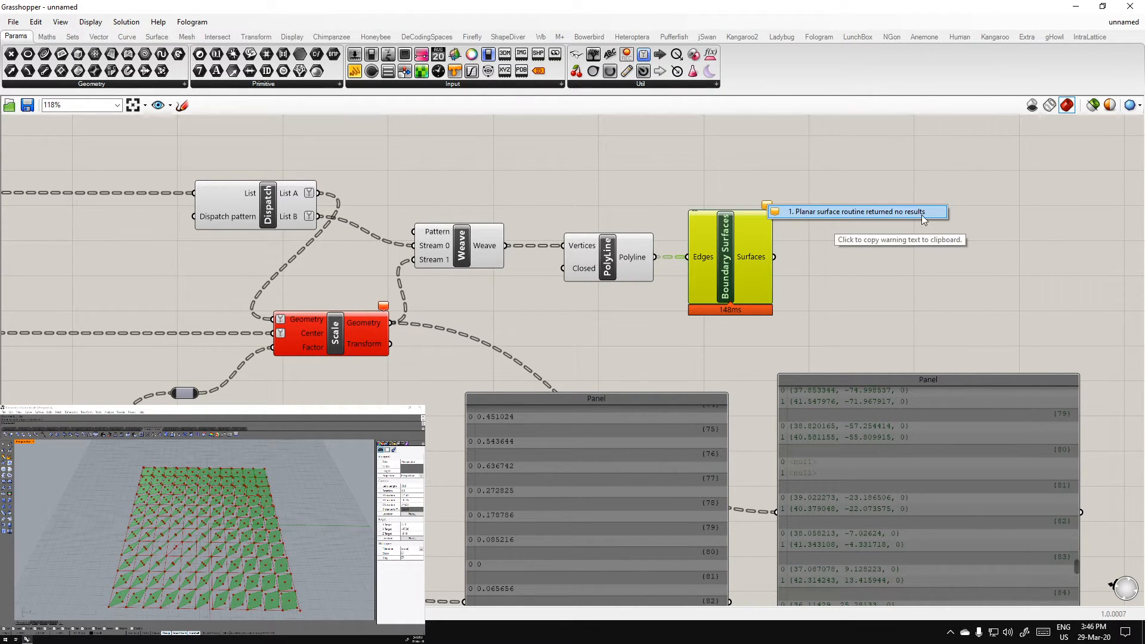
click(864, 298)
click(941, 441)
key(Delete)
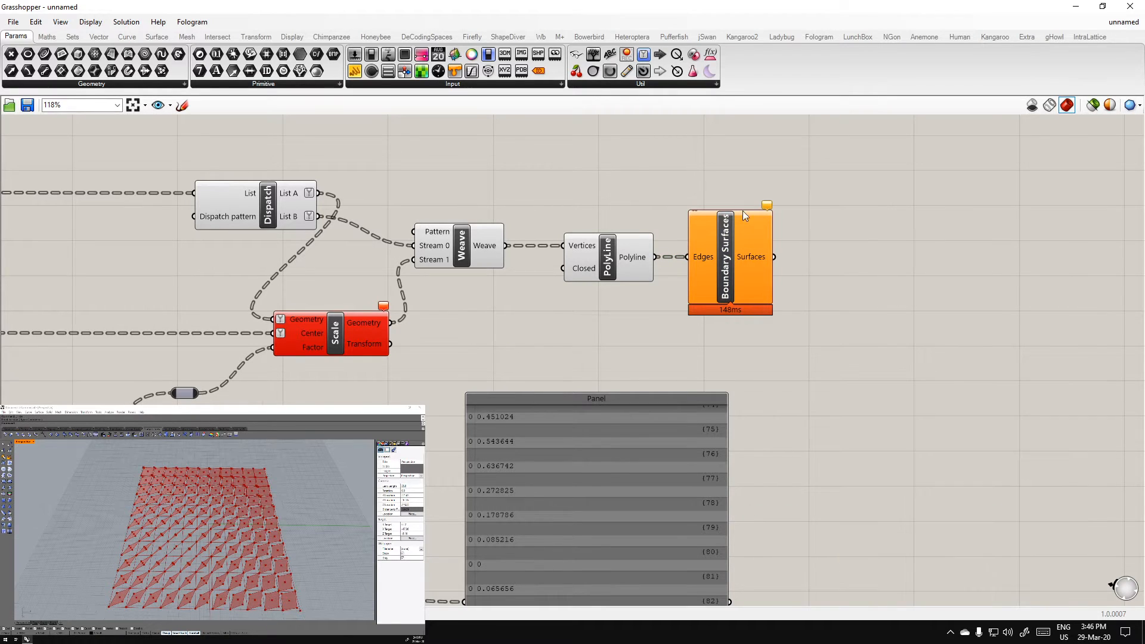
click(733, 237)
click(740, 323)
mouse_move(766, 207)
Set Remap Numbers' Target domain to 0.1 To 1 and check Boundary Surfaces
right_drag(524, 346, 875, 233)
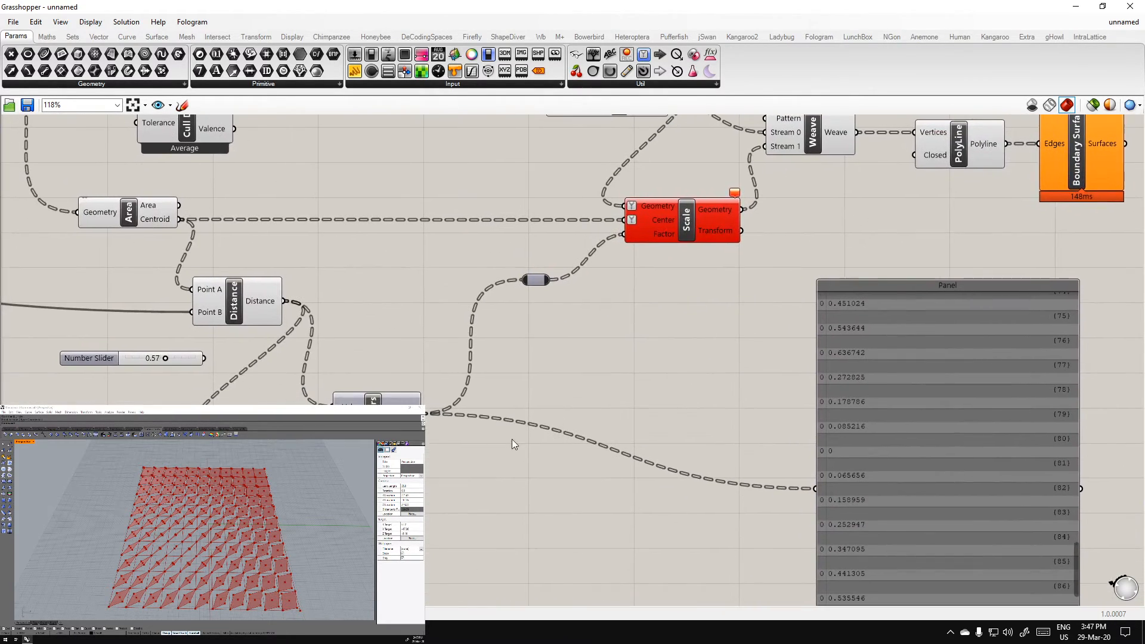
right_drag(511, 439, 664, 364)
right_click(499, 386)
mouse_move(571, 491)
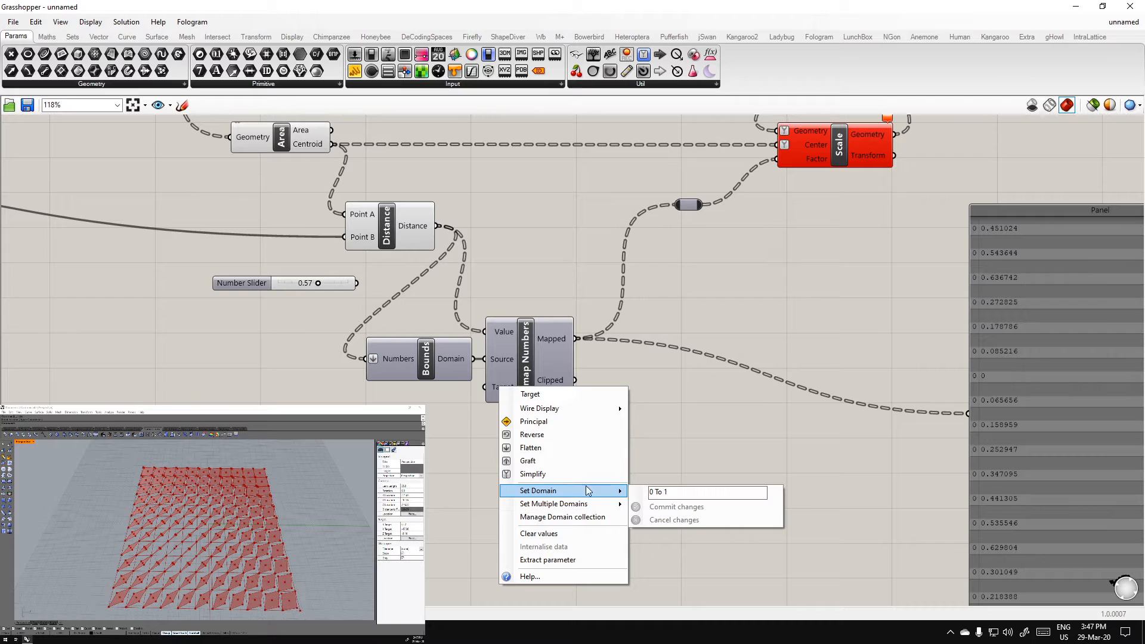
click(656, 492)
text(.)
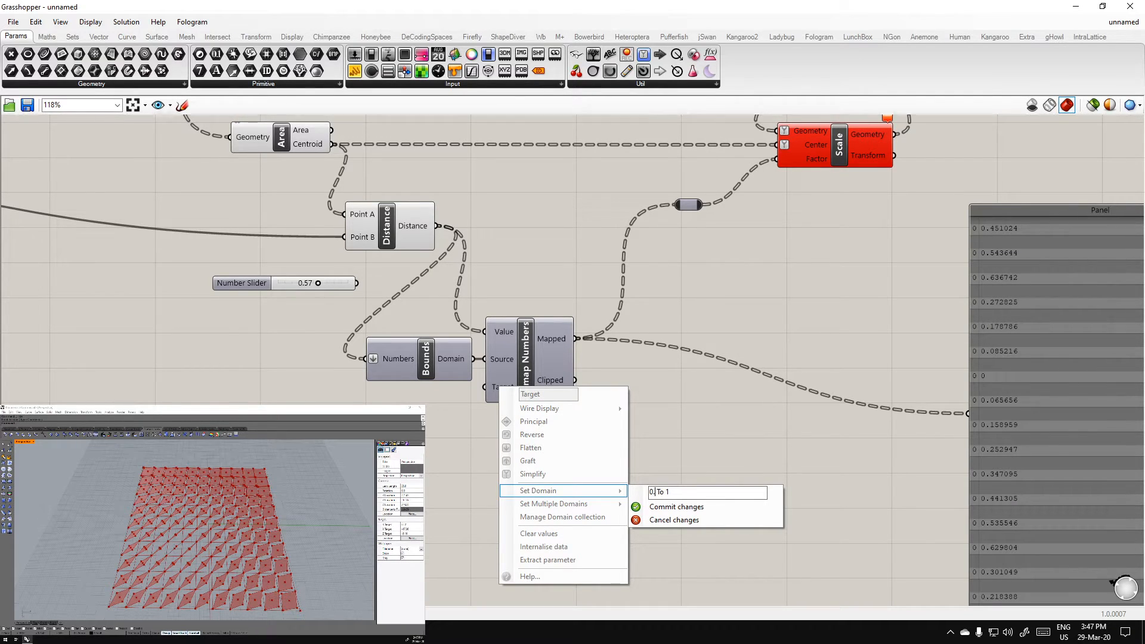
text(1)
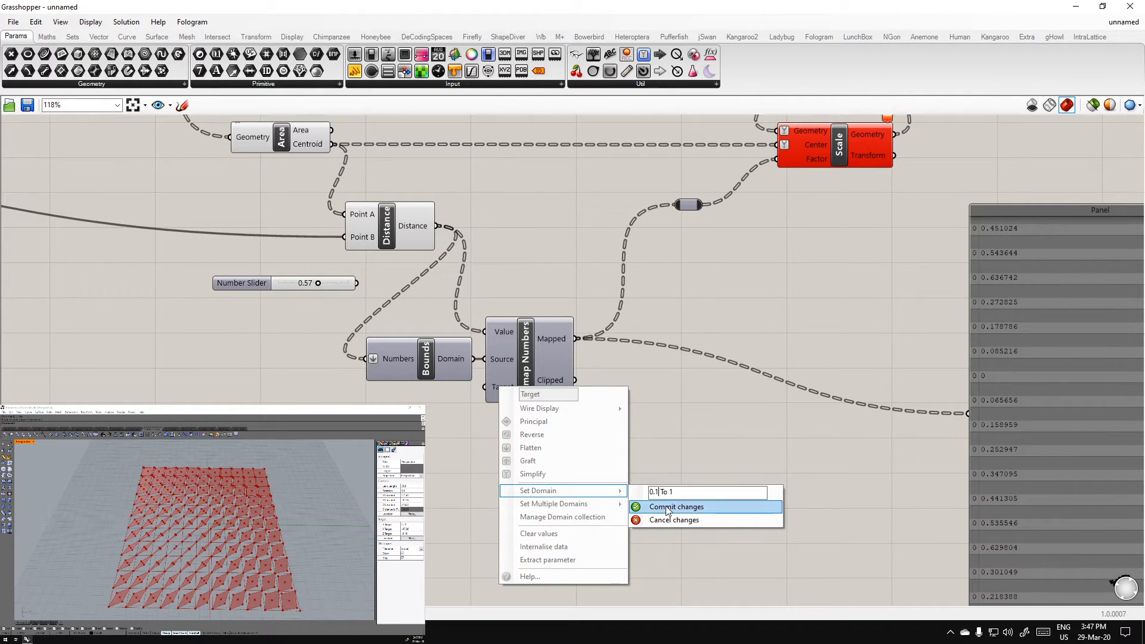
click(667, 510)
scroll(596, 493, down, 3)
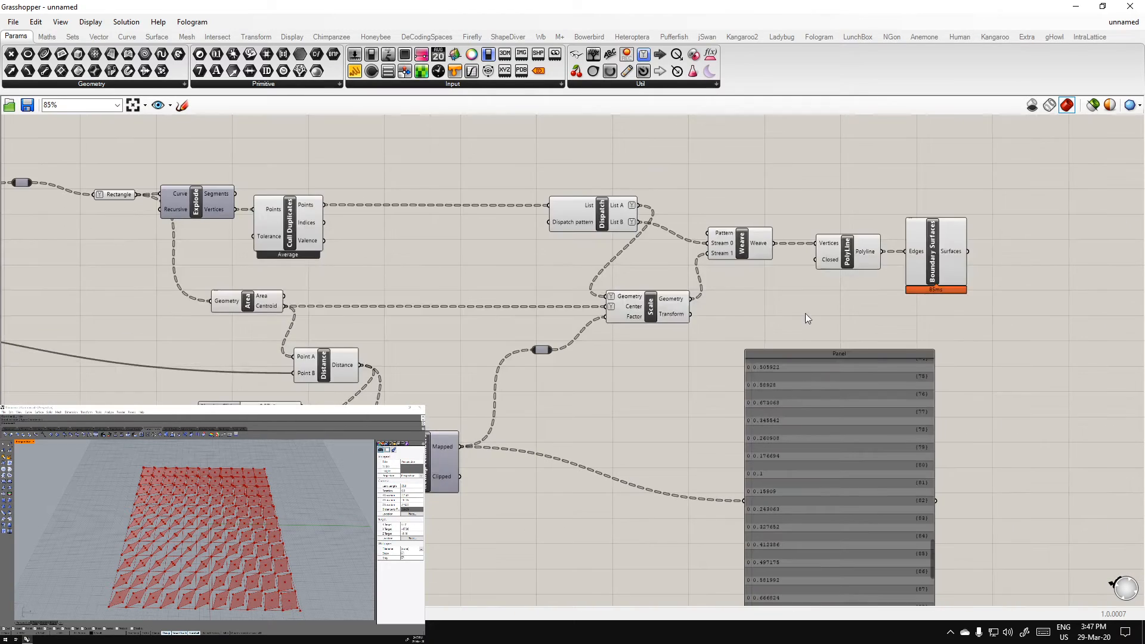
click(929, 255)
click(570, 459)
Move the attractor point to another position over the panel grid to vary the corner scaling
right_drag(583, 480, 649, 430)
scroll(560, 495, down, 1)
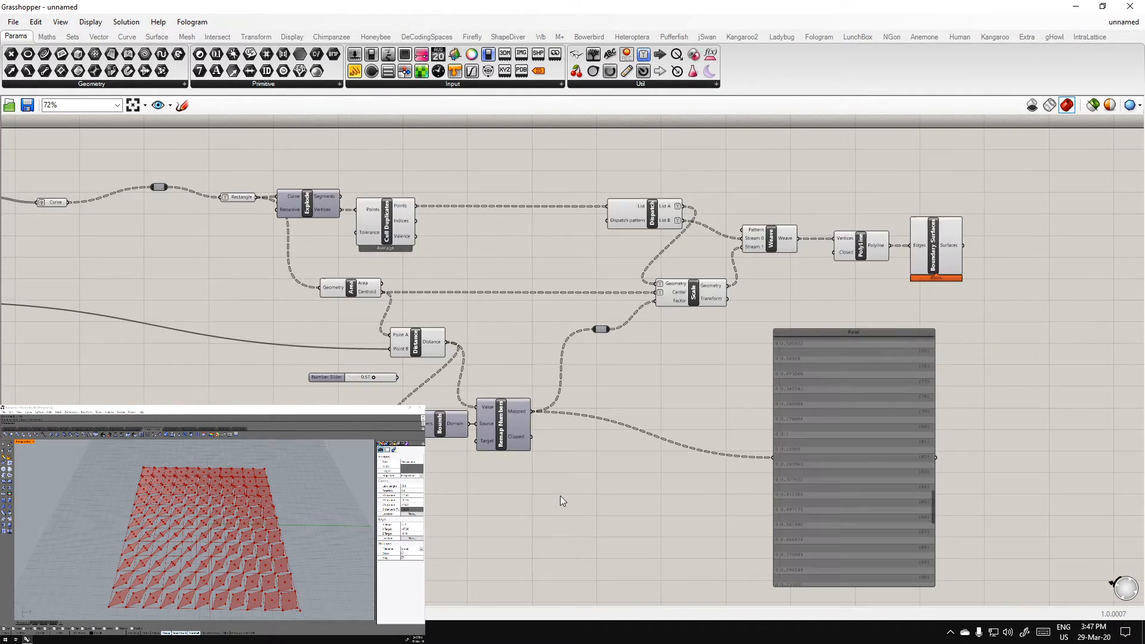
mouse_move(270, 574)
right_down()
mouse_move(268, 552)
mouse_move(237, 570)
mouse_move(253, 566)
right_up()
scroll(237, 571, down, 3)
right_drag(251, 268, 651, 307)
click(310, 341)
drag(192, 556, 218, 536)
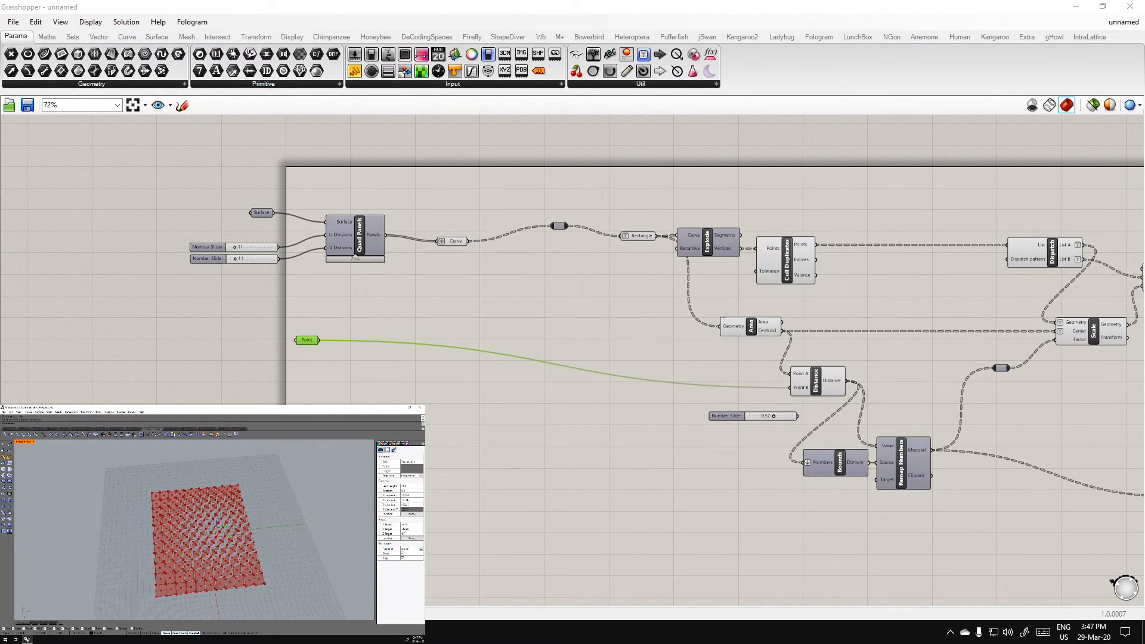
Delete the mapped-values Panel and the unused number slider, and move Bounds and Remap Numbers up beside Distance
scroll(536, 470, down, 3)
right_drag(584, 502, 489, 436)
click(881, 425)
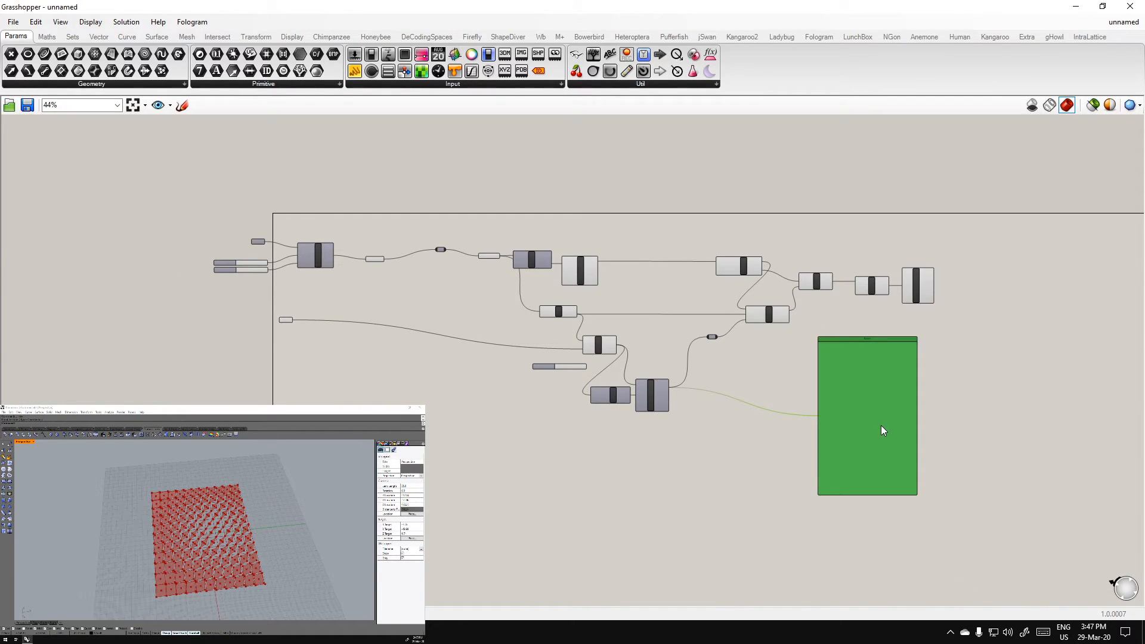
key(Delete)
scroll(709, 363, up, 3)
drag(655, 473, 608, 343)
click(501, 400)
scroll(477, 390, down, 3)
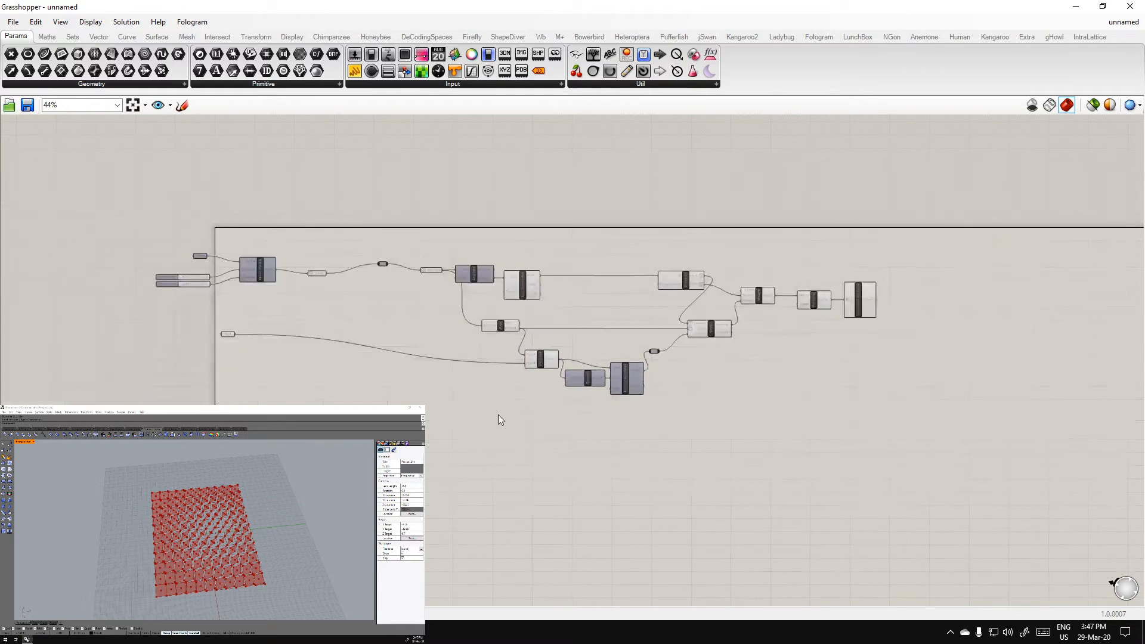
Move the attractor Point parameter out beside the Surface and Number Slider inputs, clear of the processing components
right_drag(496, 416, 541, 427)
drag(992, 438, 286, 216)
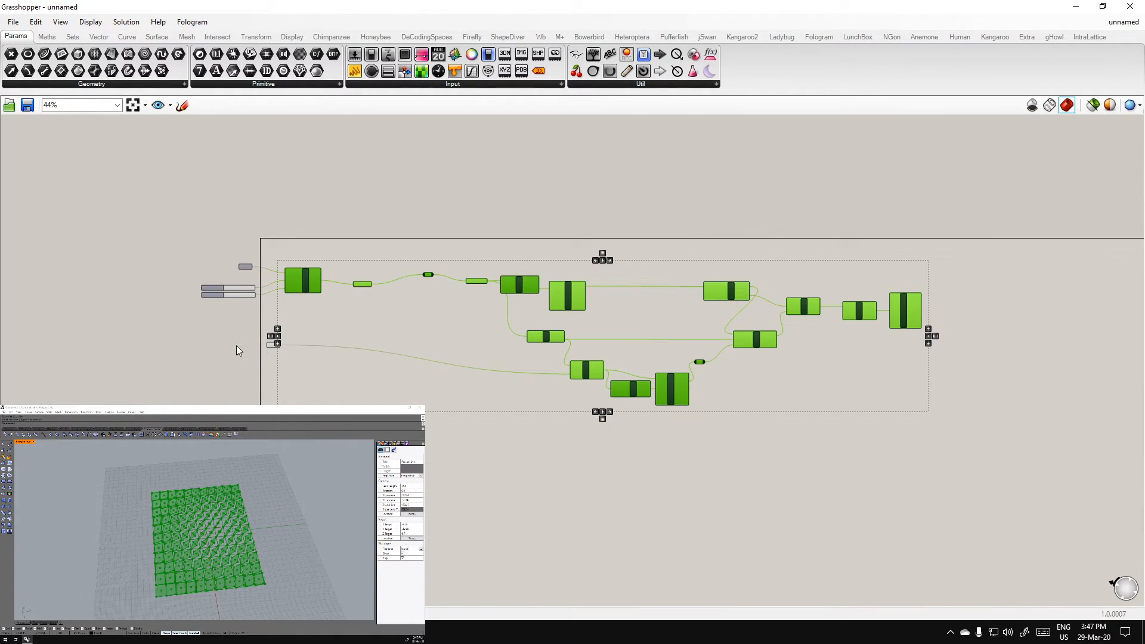
scroll(264, 347, up, 4)
drag(274, 347, 190, 341)
scroll(344, 412, down, 3)
click(528, 484)
drag(1089, 481, 295, 245)
scroll(229, 372, up, 6)
click(270, 381)
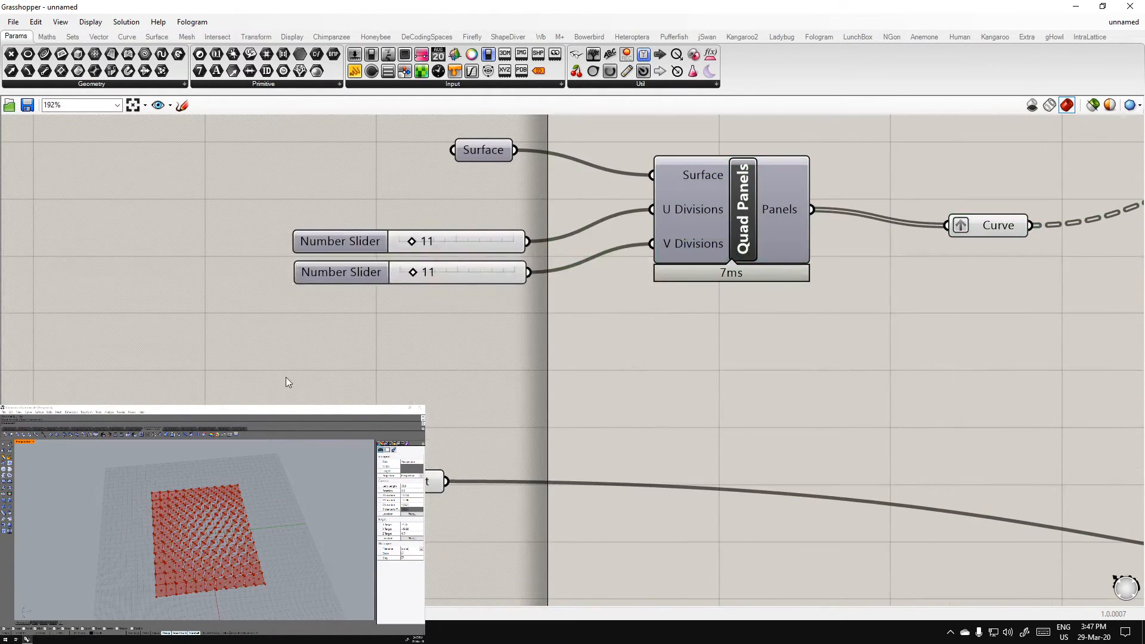
Increase the Quad Panels divisions to 20 in U and 18 in V
scroll(393, 340, up, 1)
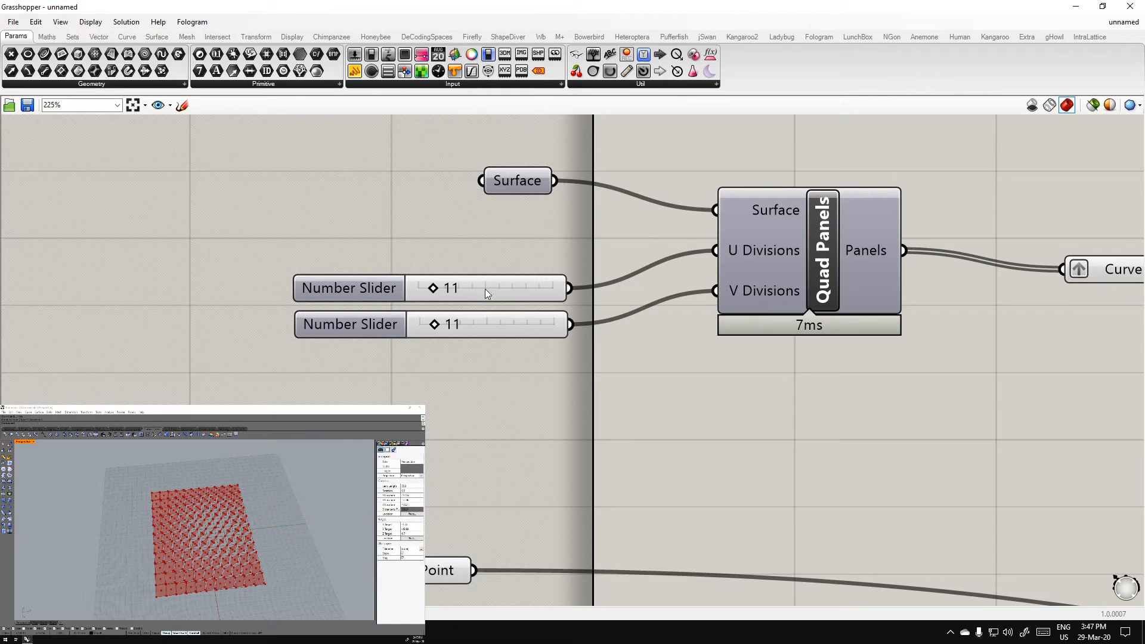
double_click(487, 289)
key(Escape)
drag(435, 289, 448, 325)
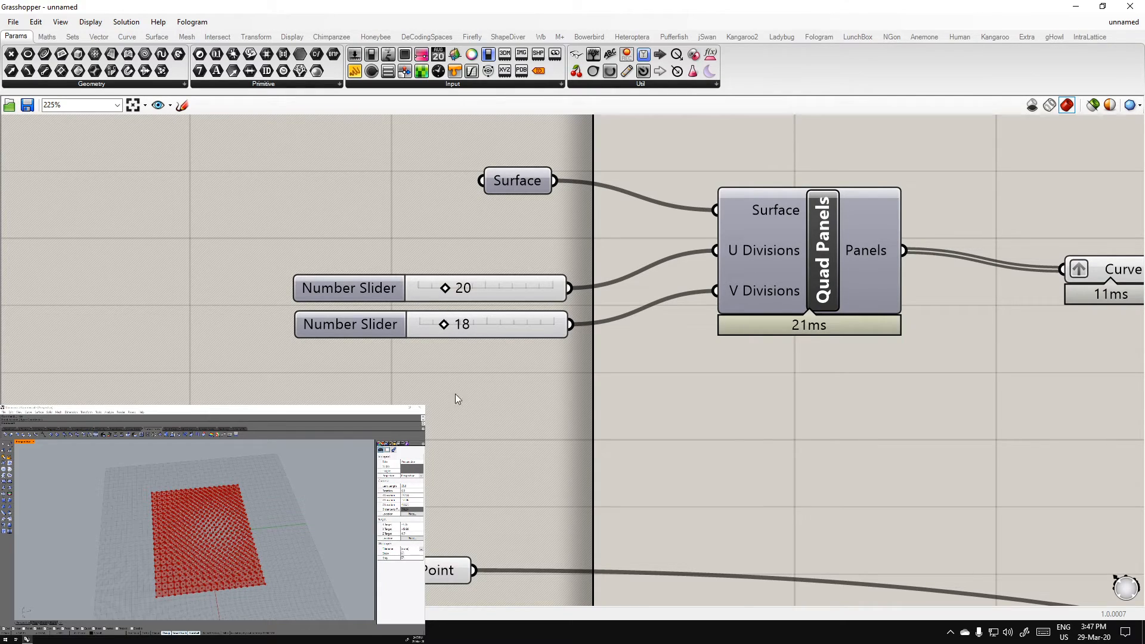
Switch to Rhino, select the base surface under the panels and turn on its control points
click(77, 530)
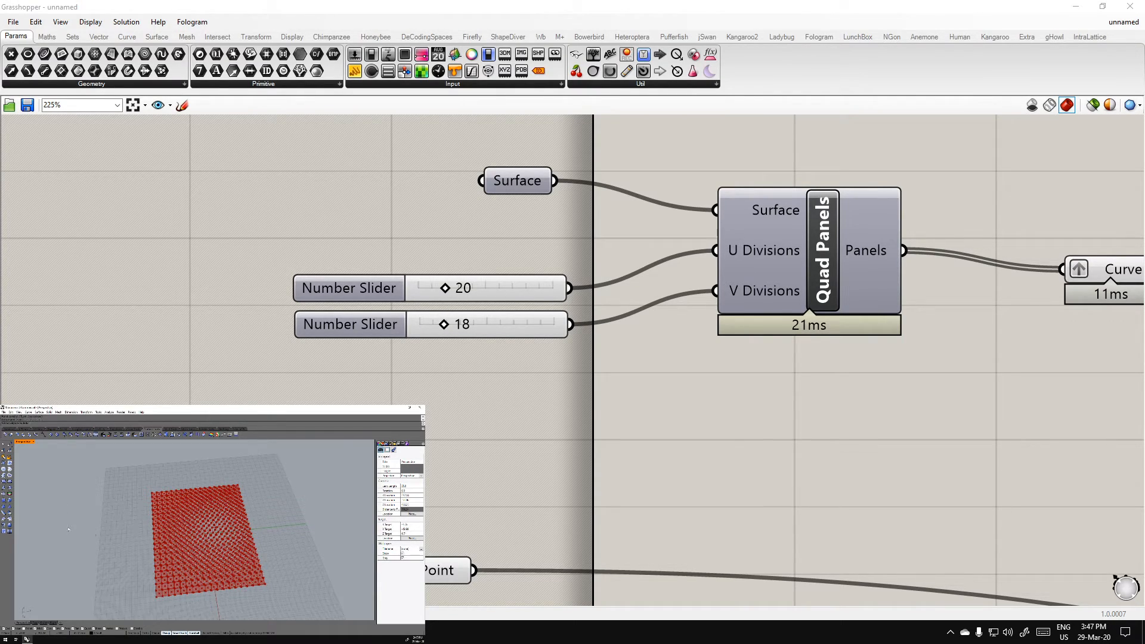
right_drag(129, 560, 272, 587)
click(149, 557)
scroll(222, 578, up, 4)
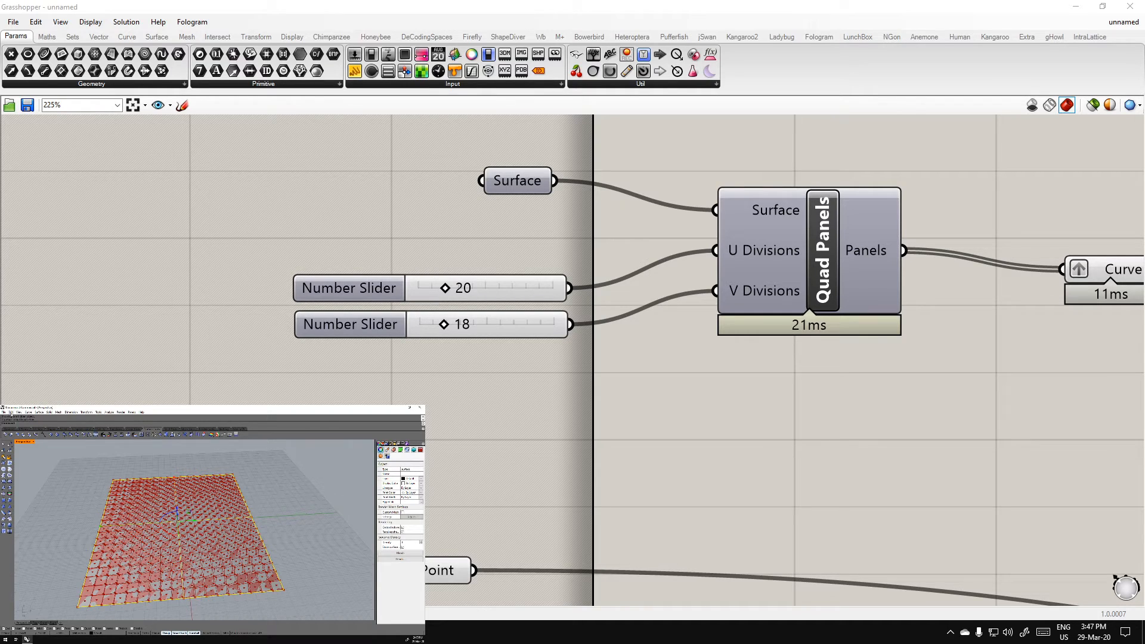
click(19, 412)
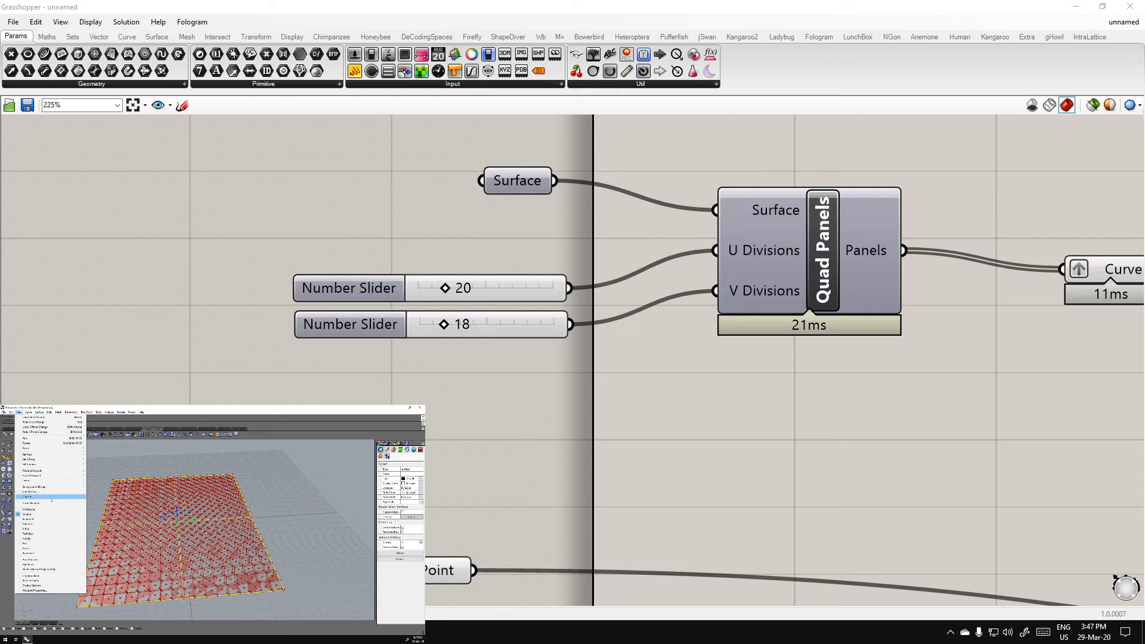
mouse_move(11, 412)
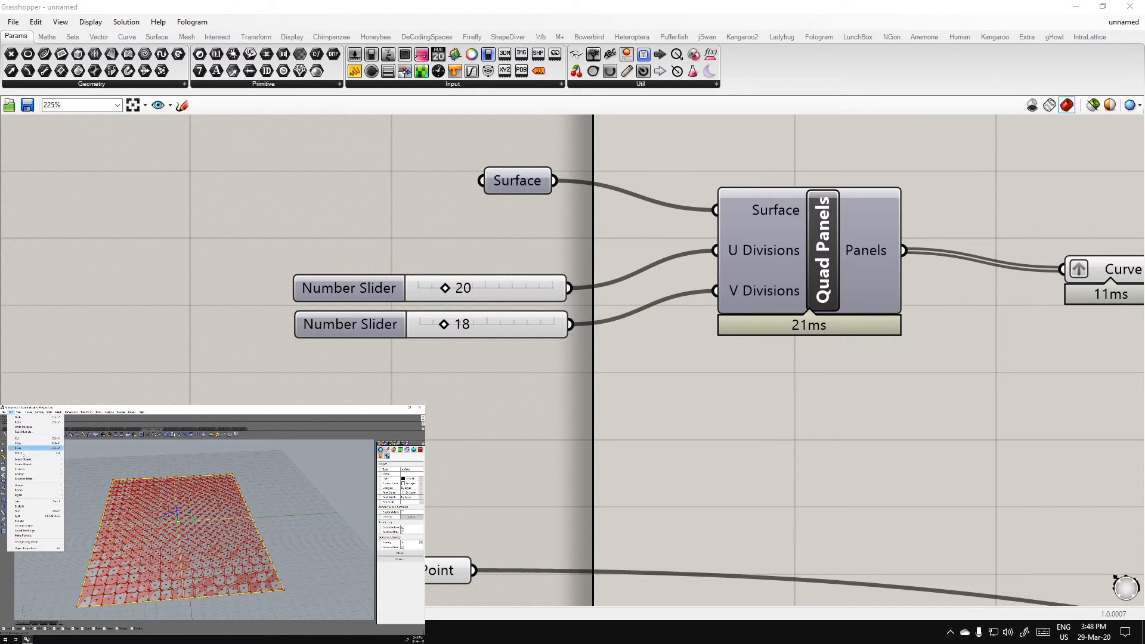
mouse_move(26, 464)
click(80, 464)
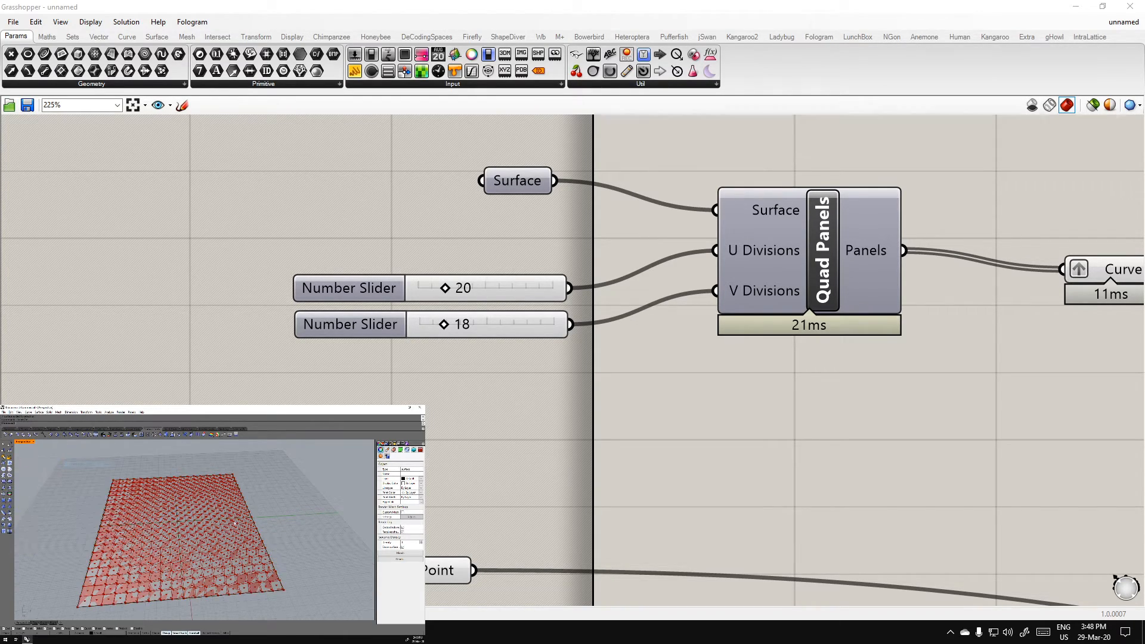
Shift the control points along one edge of the base surface outward, back inward and vertically to deform the panelling
scroll(265, 512, down, 4)
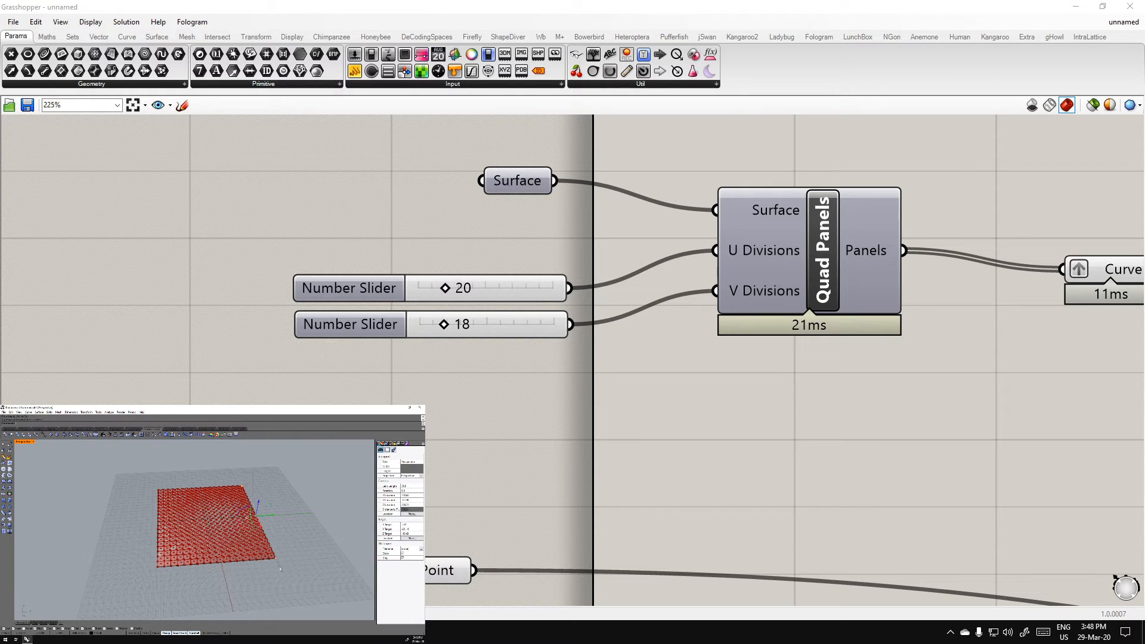
drag(271, 515, 298, 514)
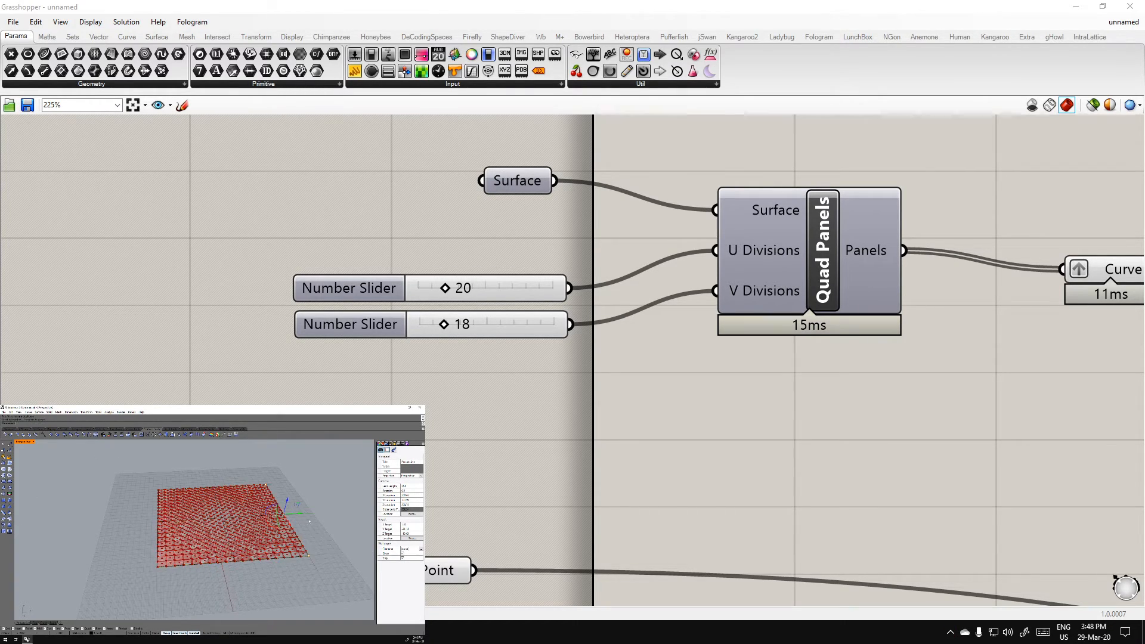
right_drag(298, 515, 301, 539)
drag(300, 507, 258, 513)
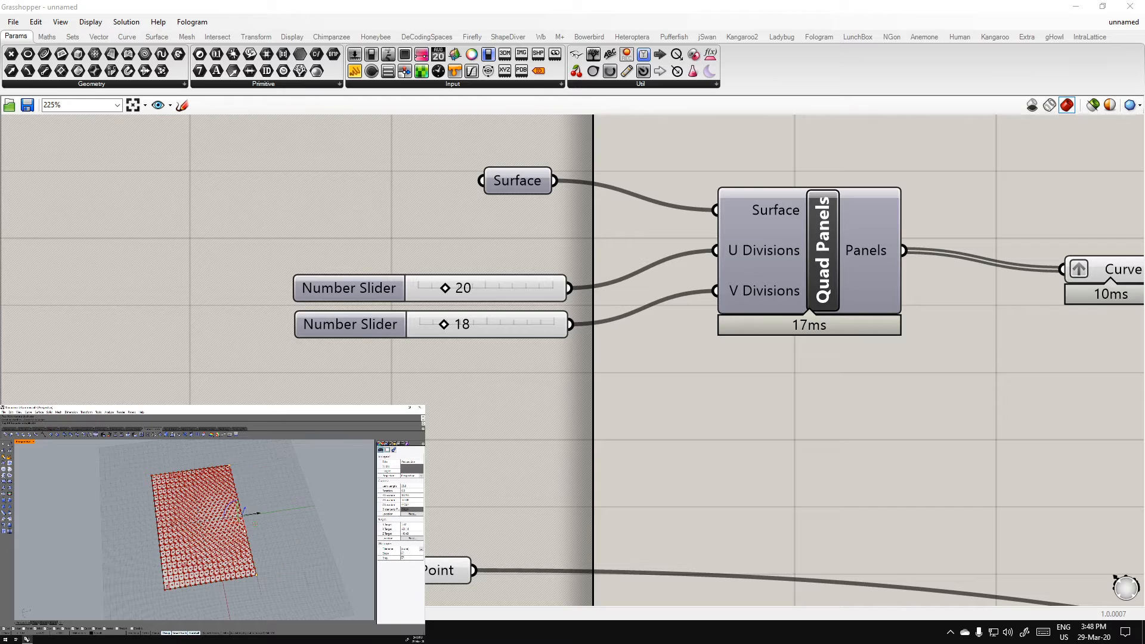
right_drag(263, 557, 243, 526)
drag(241, 506, 242, 488)
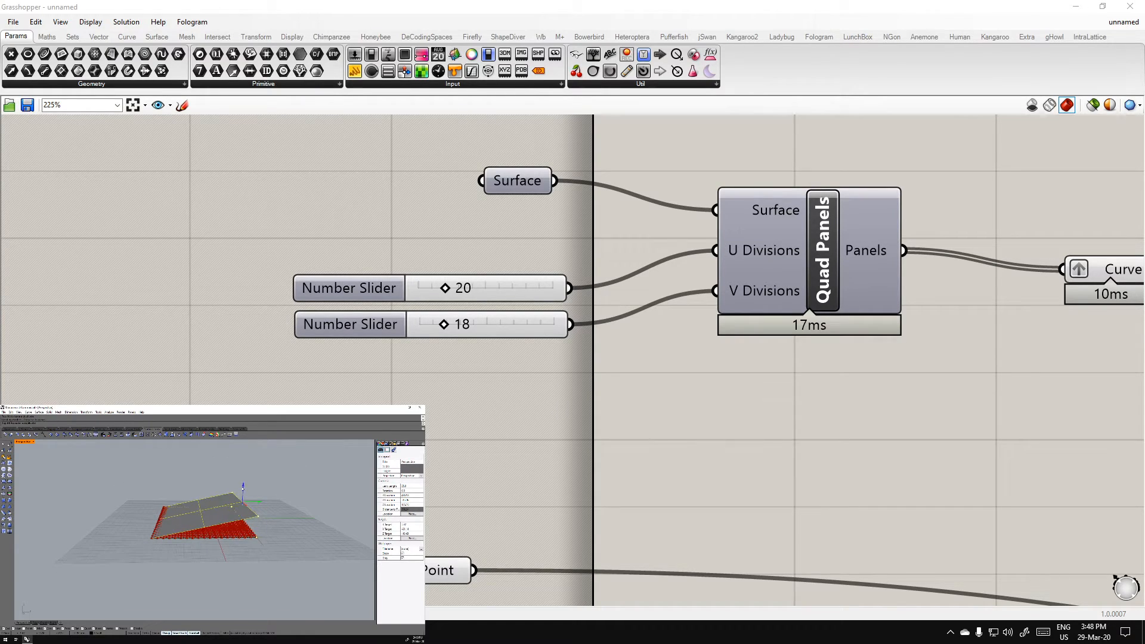
right_drag(233, 532, 265, 561)
drag(232, 488, 253, 481)
Rebuild the base surface with 5 points in both U and V at degree 3
right_drag(266, 536, 224, 559)
click(210, 544)
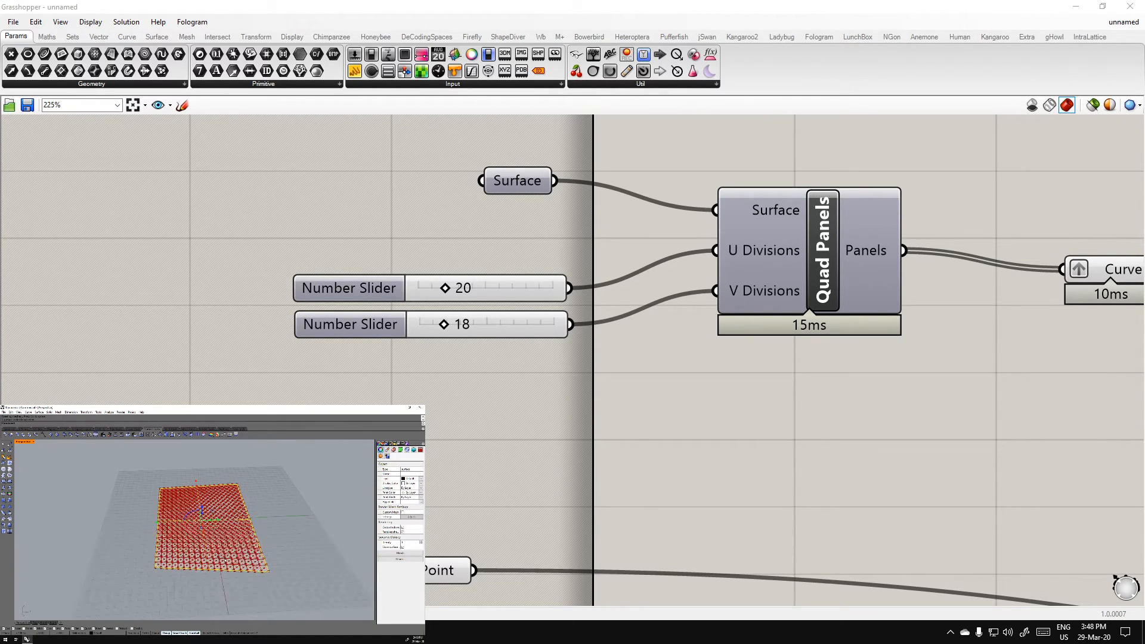
text(Rebu)
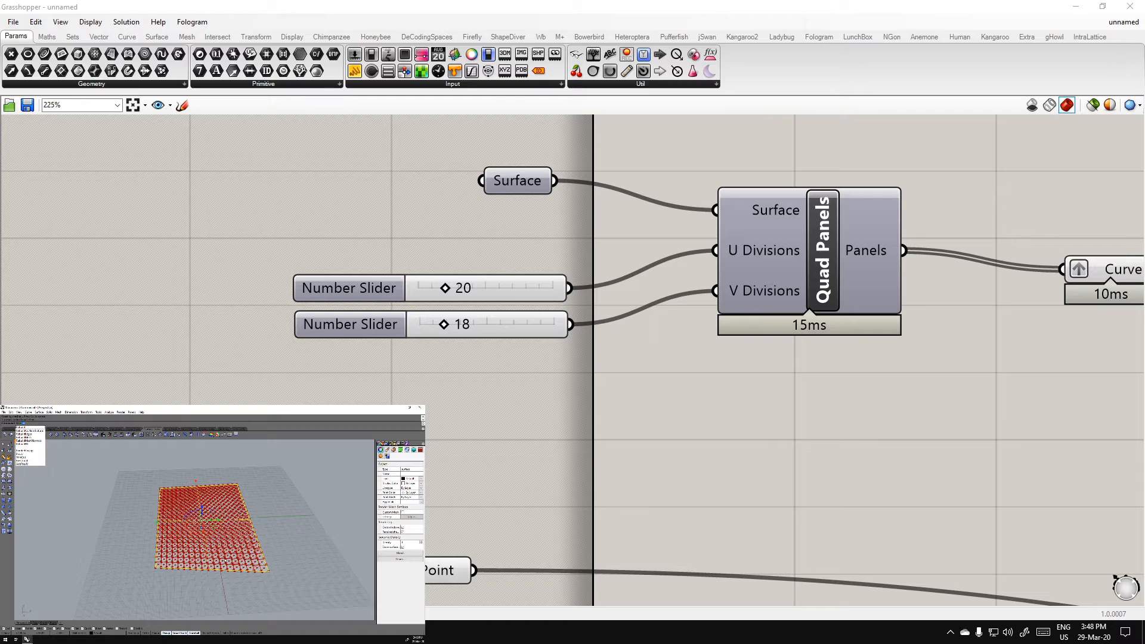
key(Return)
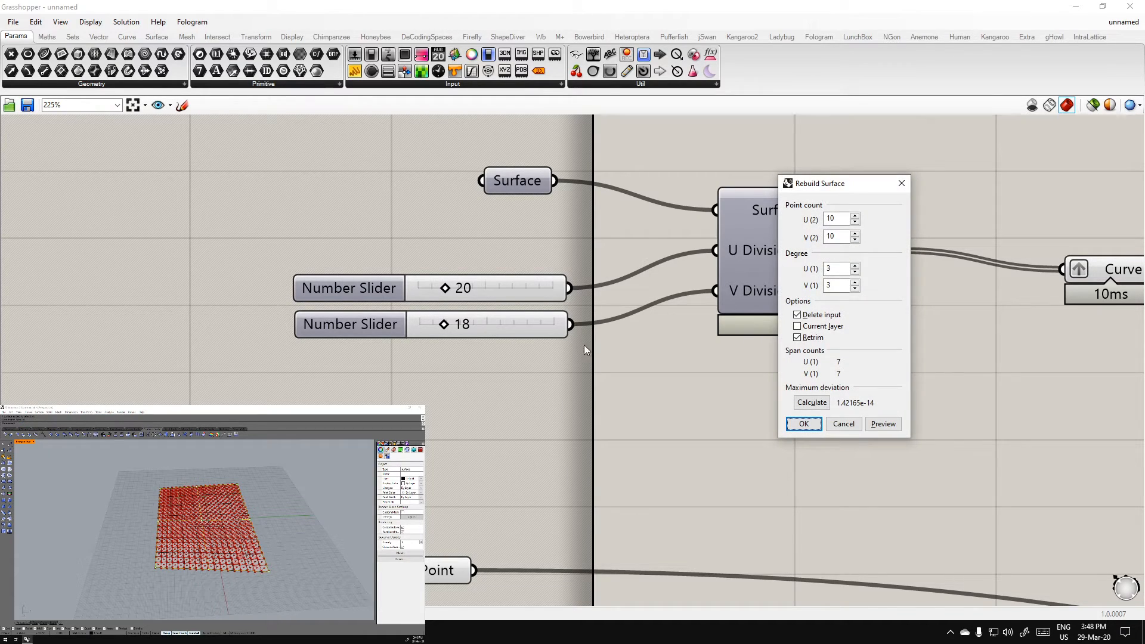
double_click(856, 223)
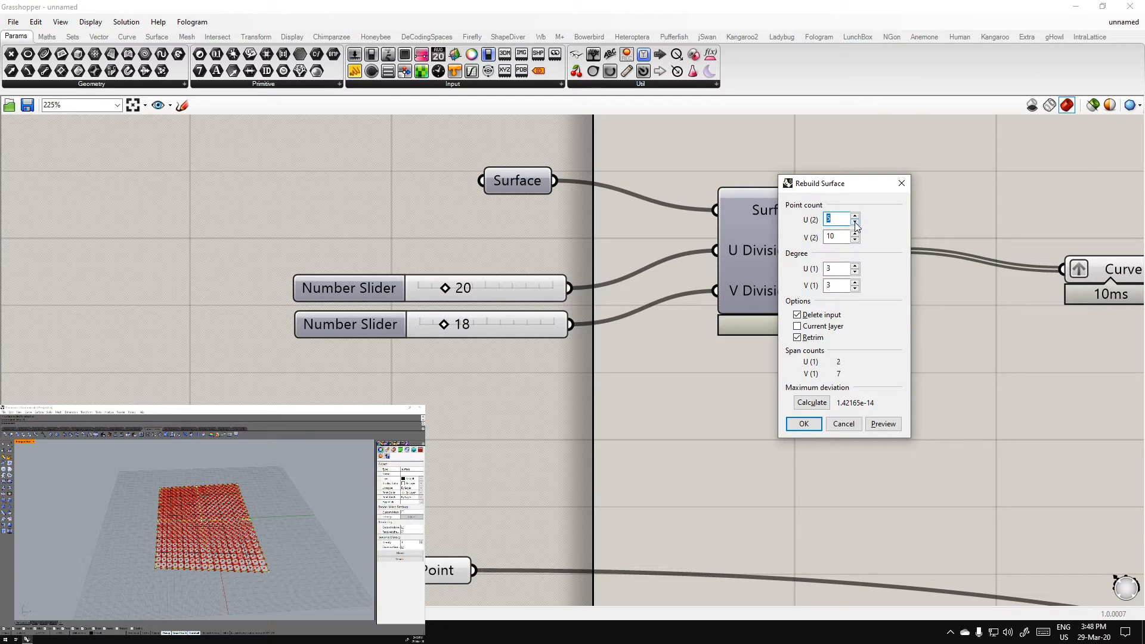
click(855, 239)
click(855, 240)
click(854, 240)
click(855, 240)
click(855, 240)
click(853, 424)
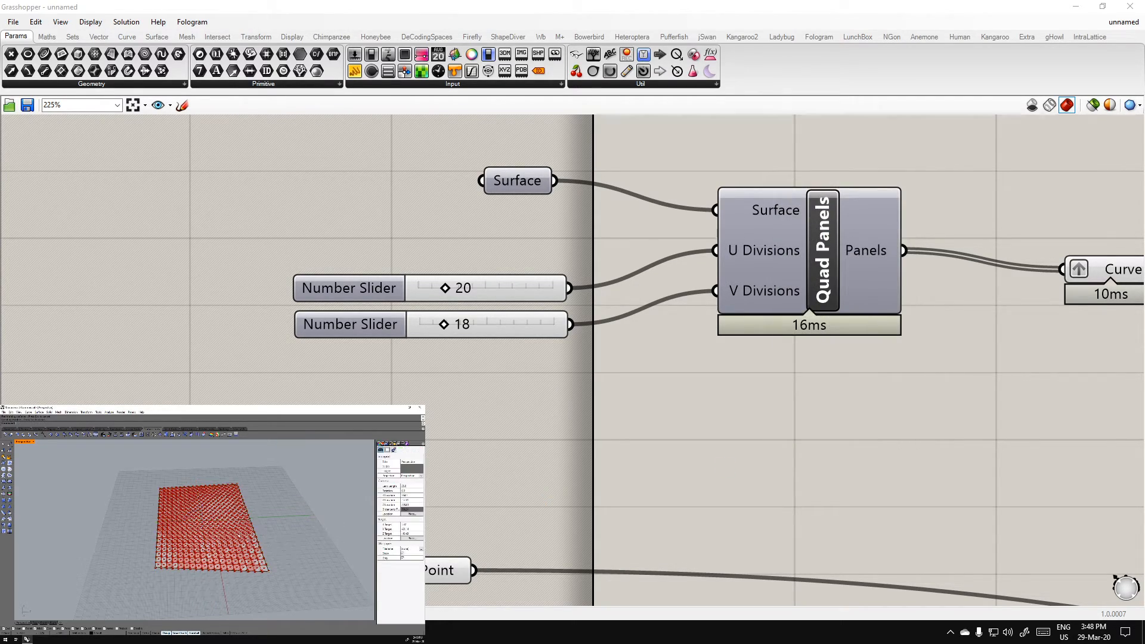
Raise groups of the rebuilt surface's control points so the panelled surface curves upward
drag(207, 473, 285, 581)
drag(227, 508, 226, 495)
mouse_move(227, 495)
right_down()
mouse_move(227, 477)
mouse_move(239, 480)
right_up()
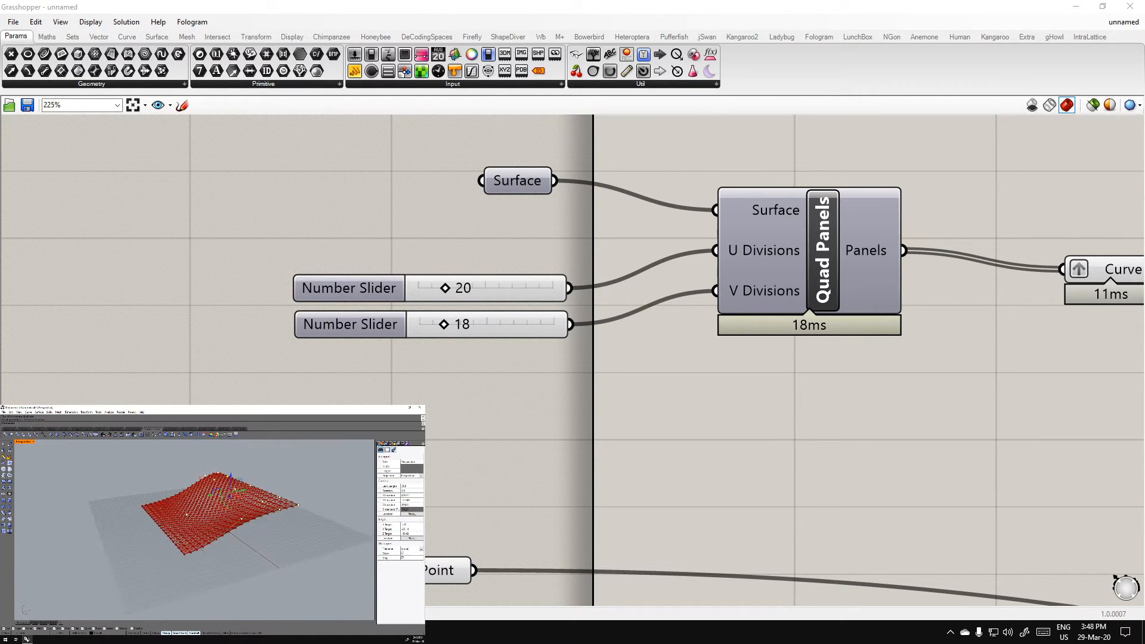
drag(154, 484, 175, 473)
right_drag(296, 547, 204, 508)
scroll(203, 508, up, 4)
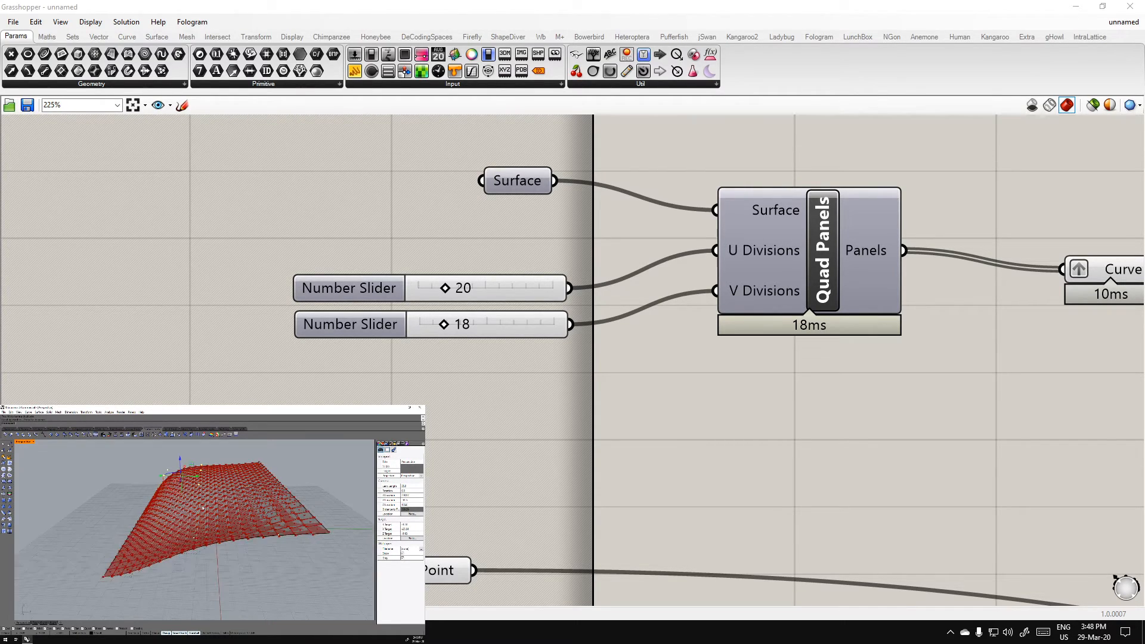
Lower the control points around the near corner of the curved surface
drag(113, 522, 202, 581)
drag(147, 535, 148, 549)
right_drag(239, 459, 352, 501)
scroll(519, 425, down, 2)
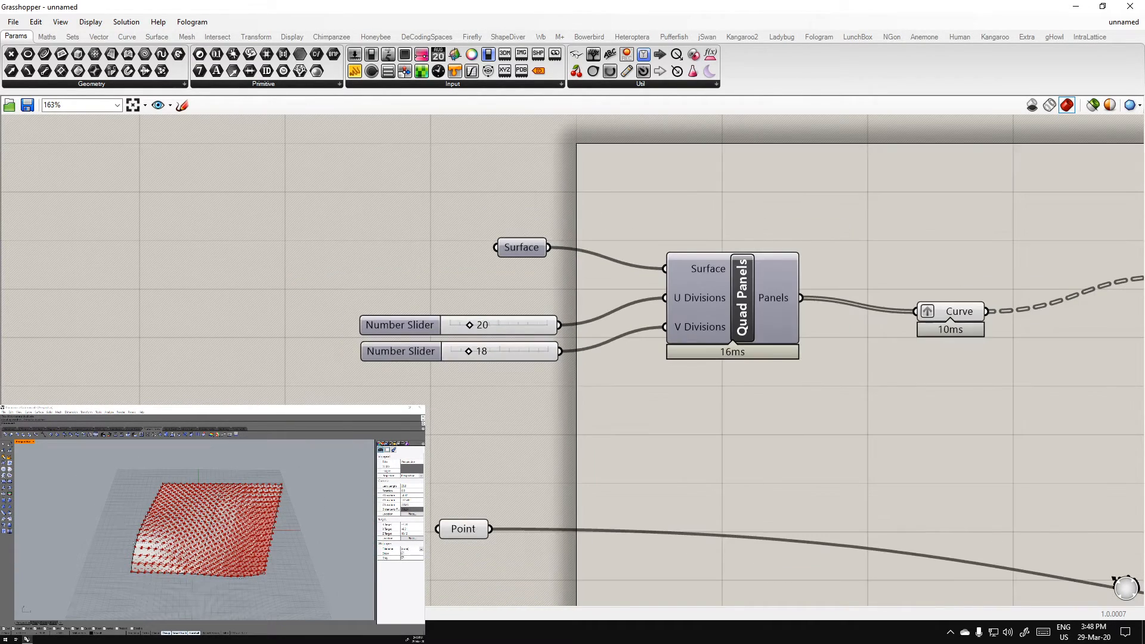
Select the definition's components in Grasshopper and review the quick canvas commands available for them
scroll(498, 452, down, 2)
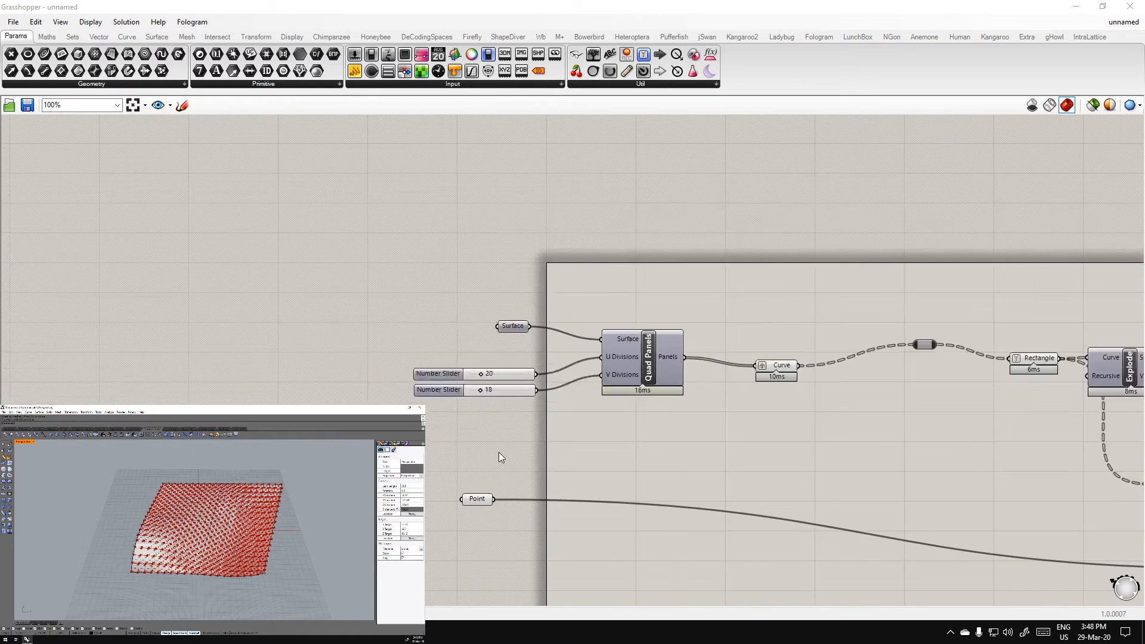
right_drag(773, 454, 428, 353)
scroll(428, 353, down, 5)
drag(872, 465, 280, 248)
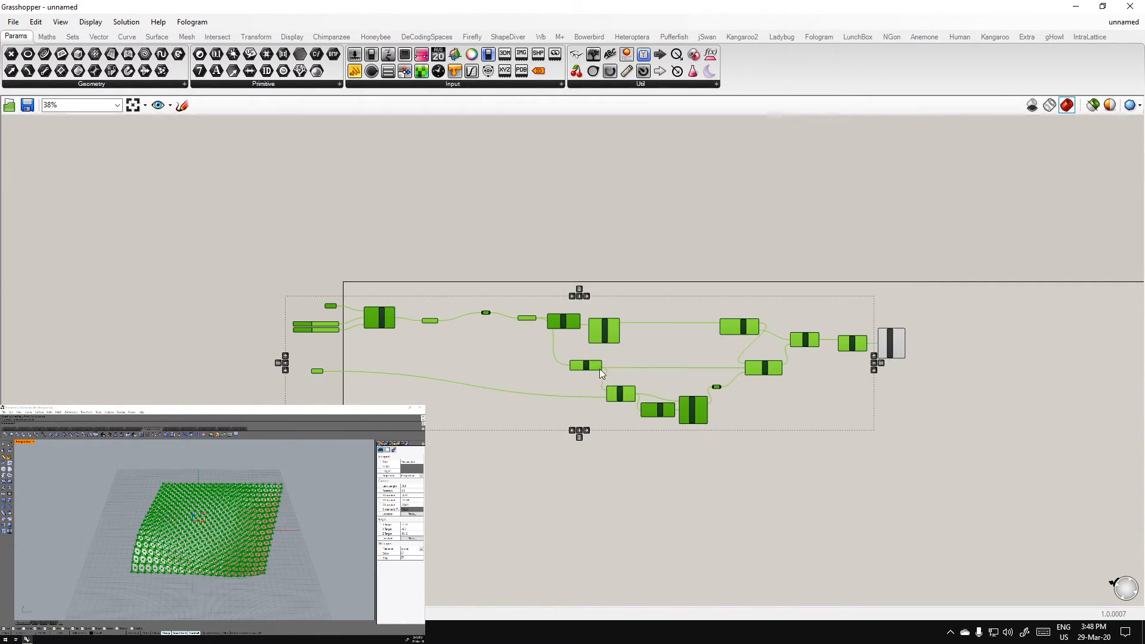
scroll(595, 366, up, 3)
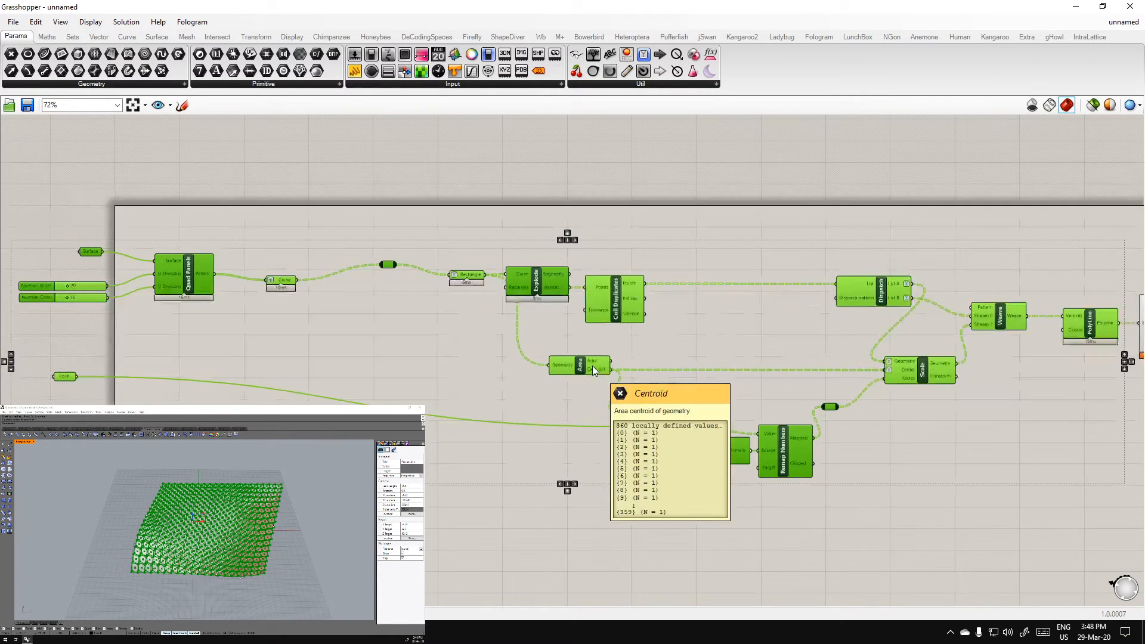
middle_click(592, 366)
scroll(592, 387, up, 2)
scroll(589, 358, down, 2)
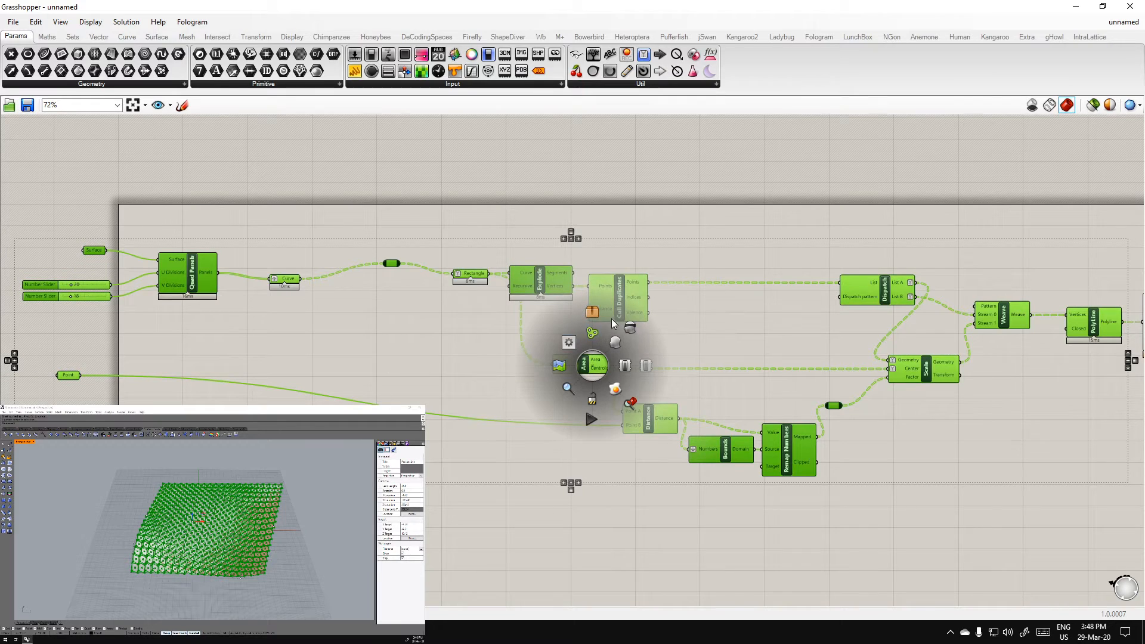
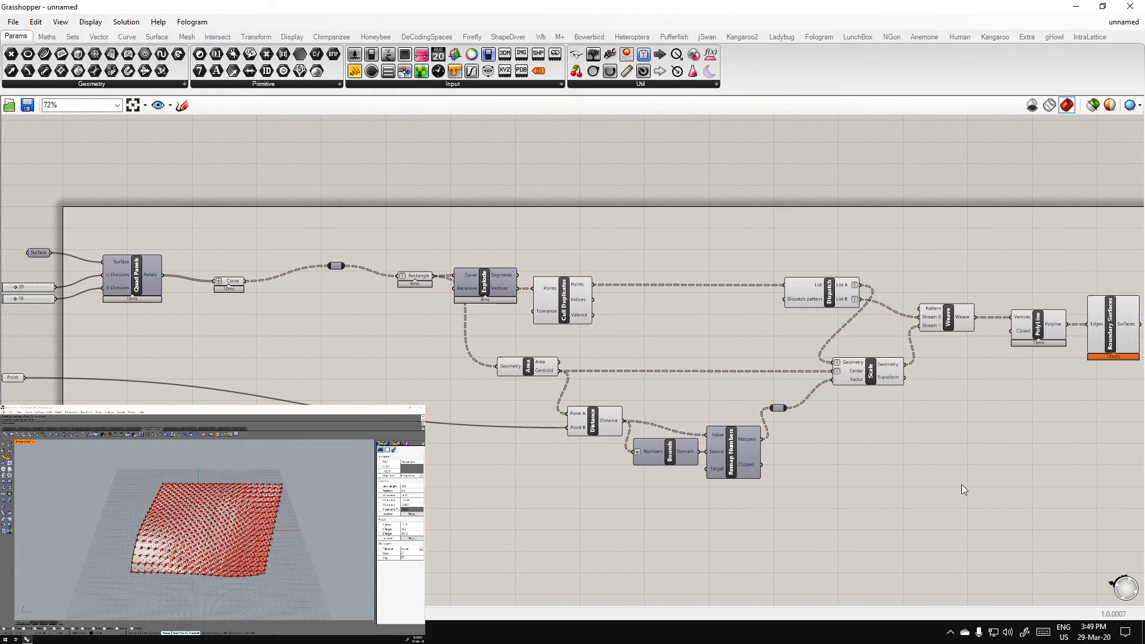
Disable the global solver so that changes to the definition are not recomputed
right_drag(1049, 379, 836, 376)
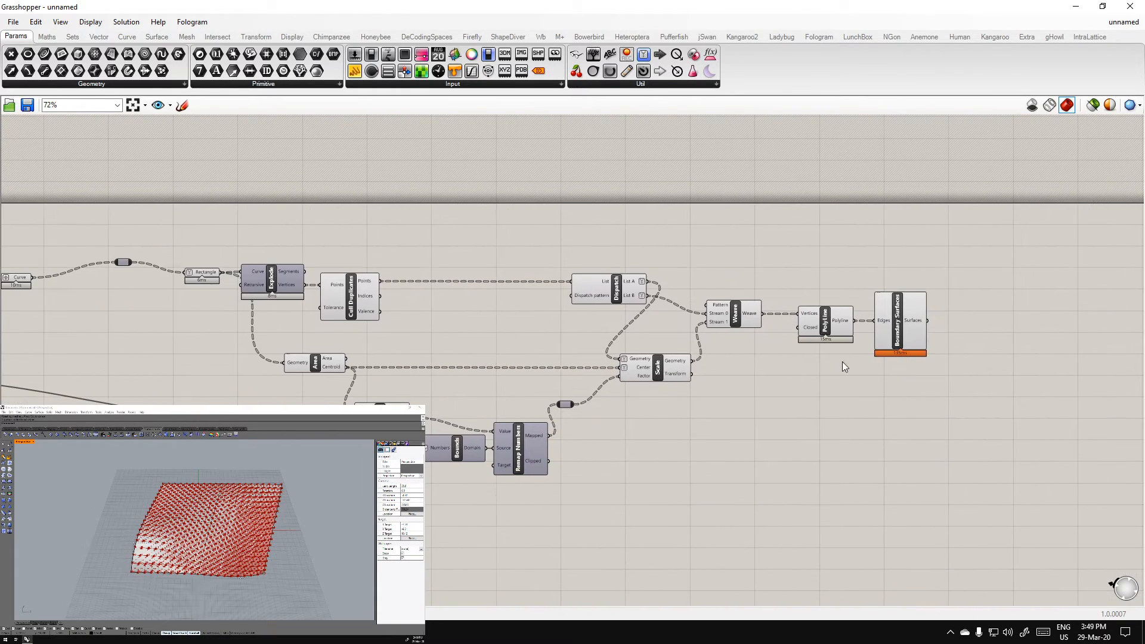
click(836, 317)
middle_click(832, 318)
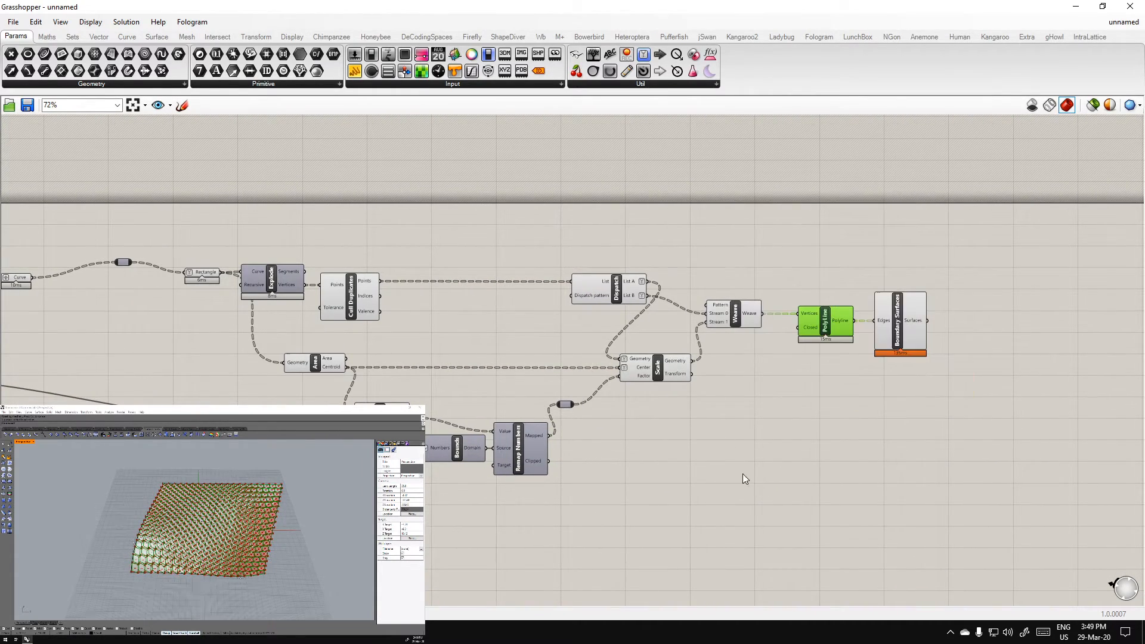
right_drag(675, 469, 712, 427)
middle_click(712, 427)
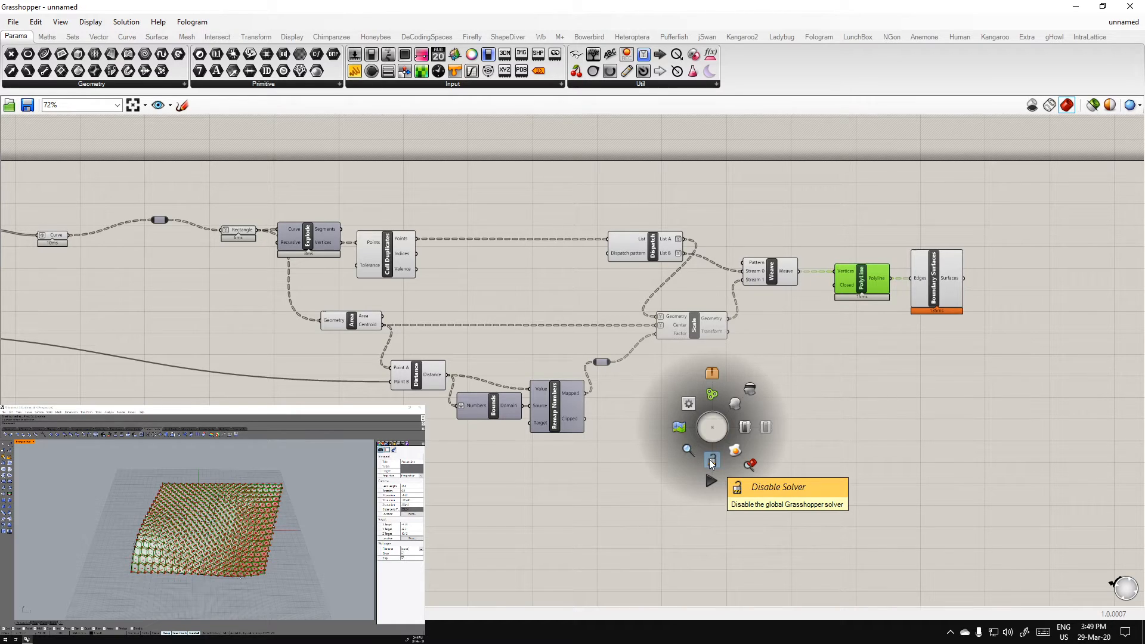
click(710, 460)
Move the Area component slightly closer to Explode while the solver is disabled
right_drag(255, 319, 353, 327)
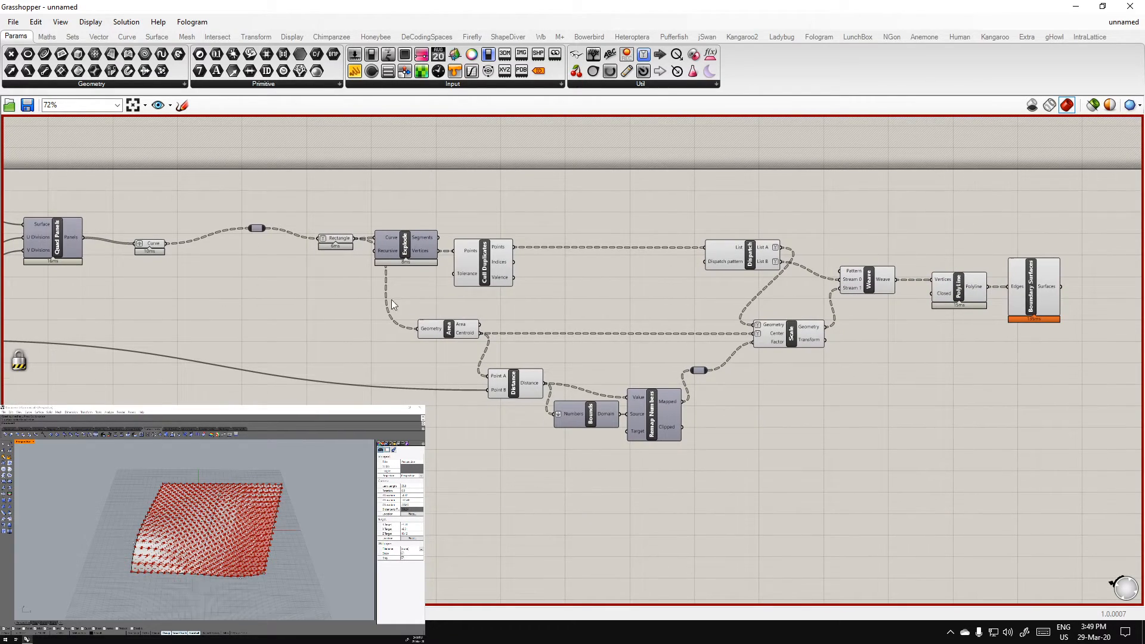
middle_click(509, 489)
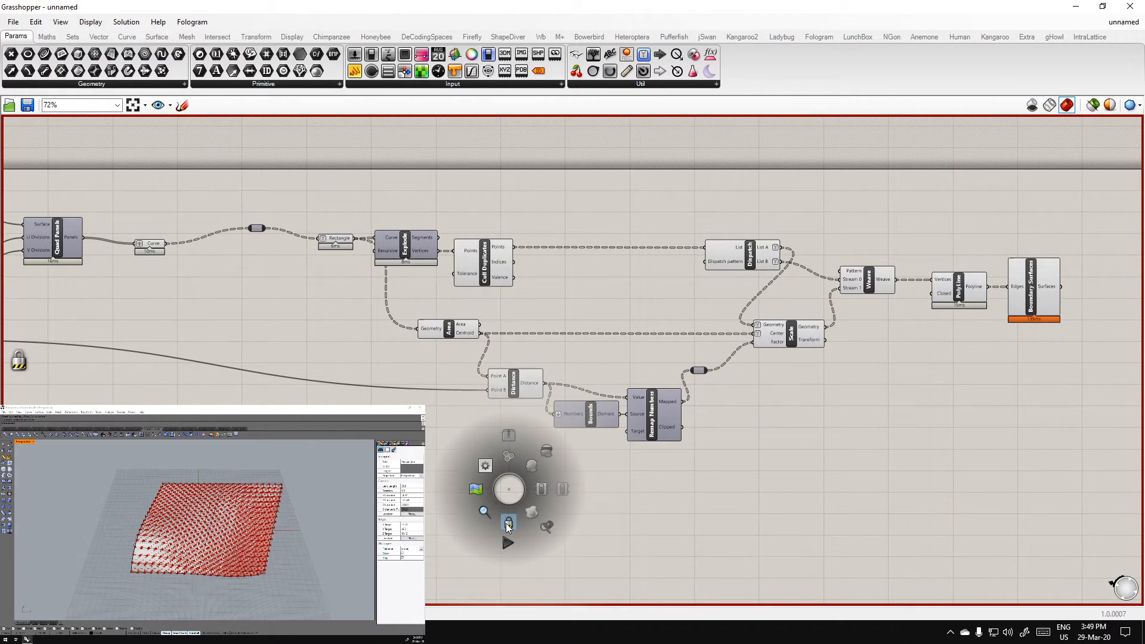
drag(451, 337, 433, 331)
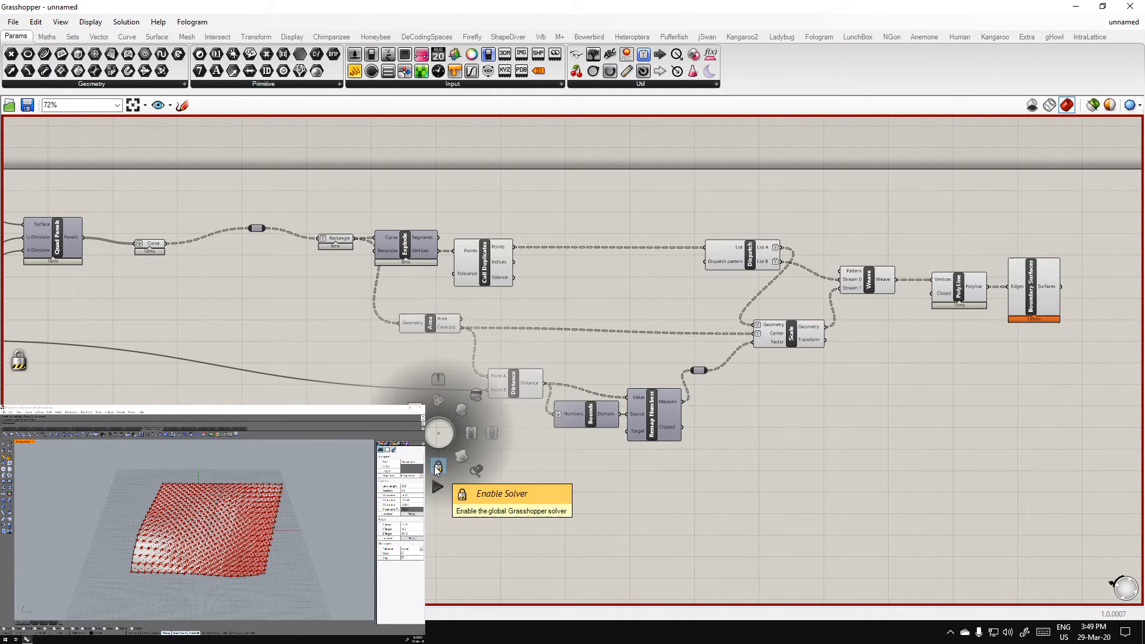
Select the Point parameter and move the attractor point toward the opposite side of the panelled surface
right_drag(35, 418, 626, 442)
click(521, 366)
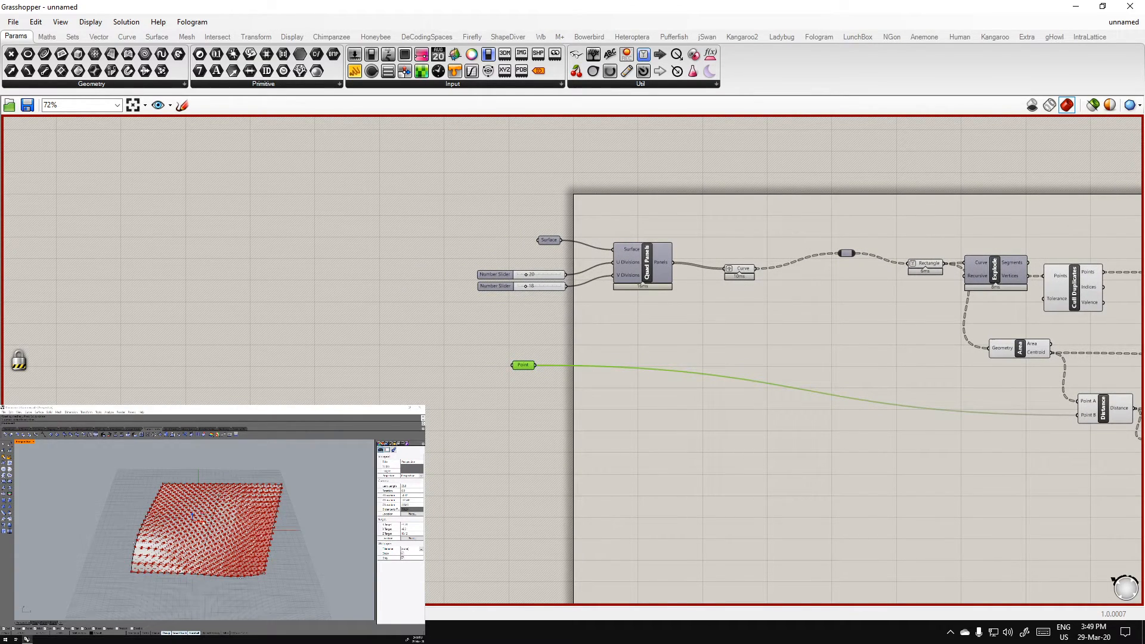
drag(193, 515, 252, 515)
right_drag(1021, 428, 626, 415)
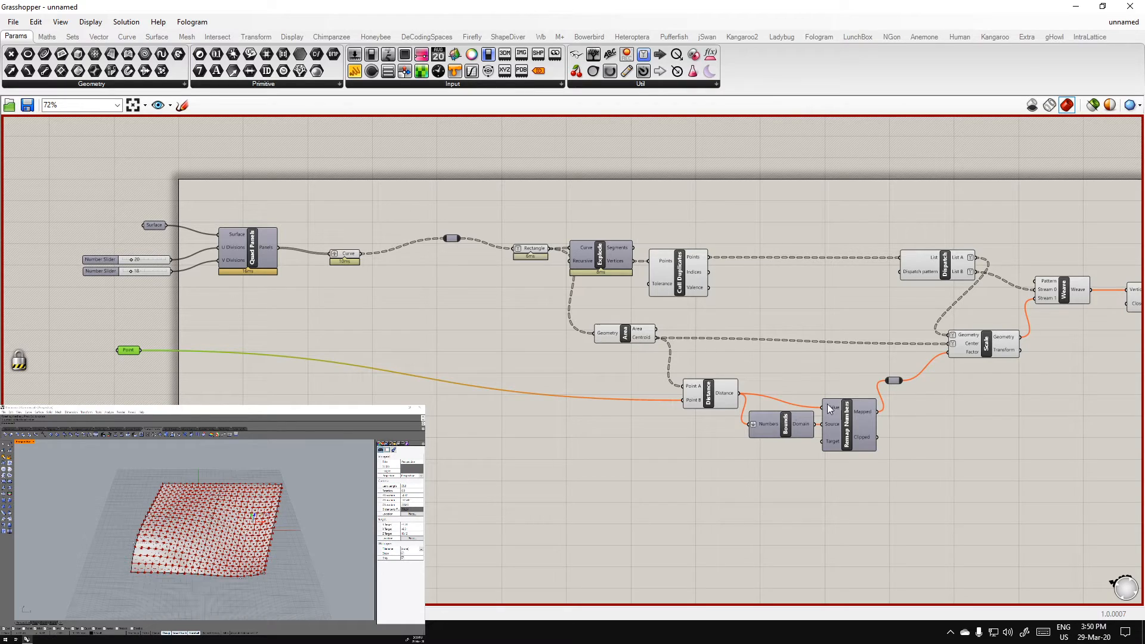
Deselect the Point parameter and enable the global solver to recompute the panels
click(224, 391)
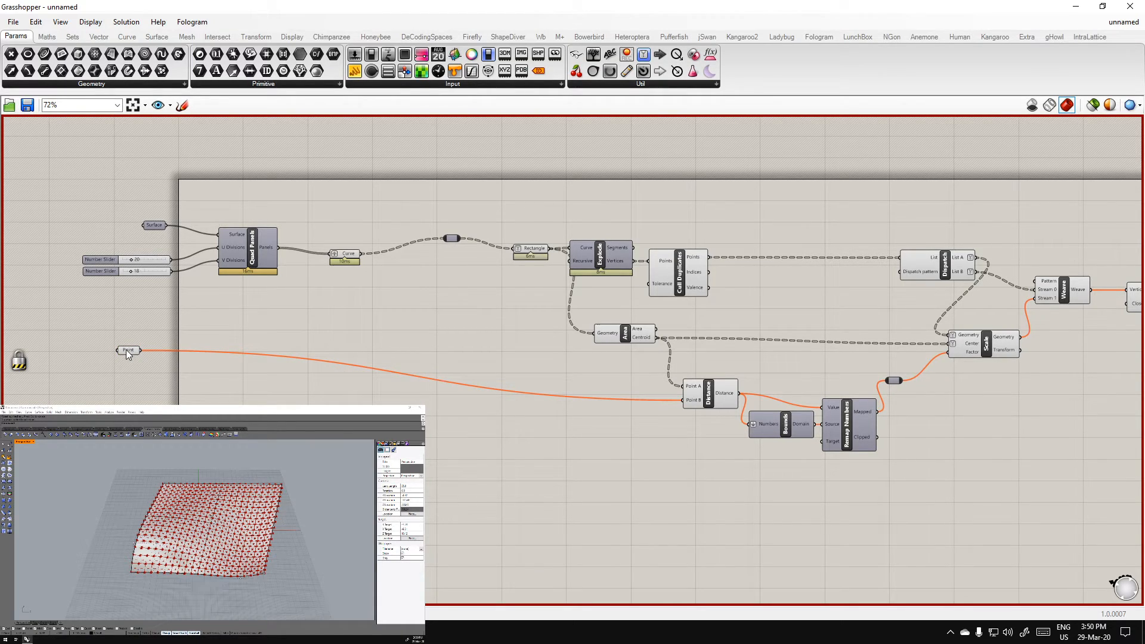
middle_click(400, 451)
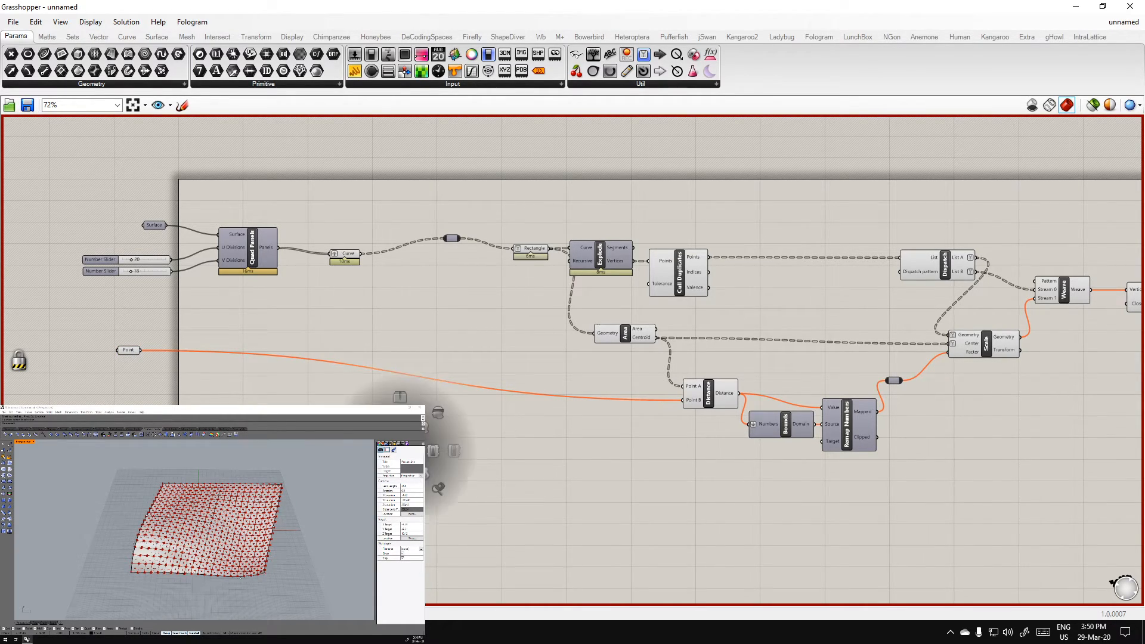
click(437, 488)
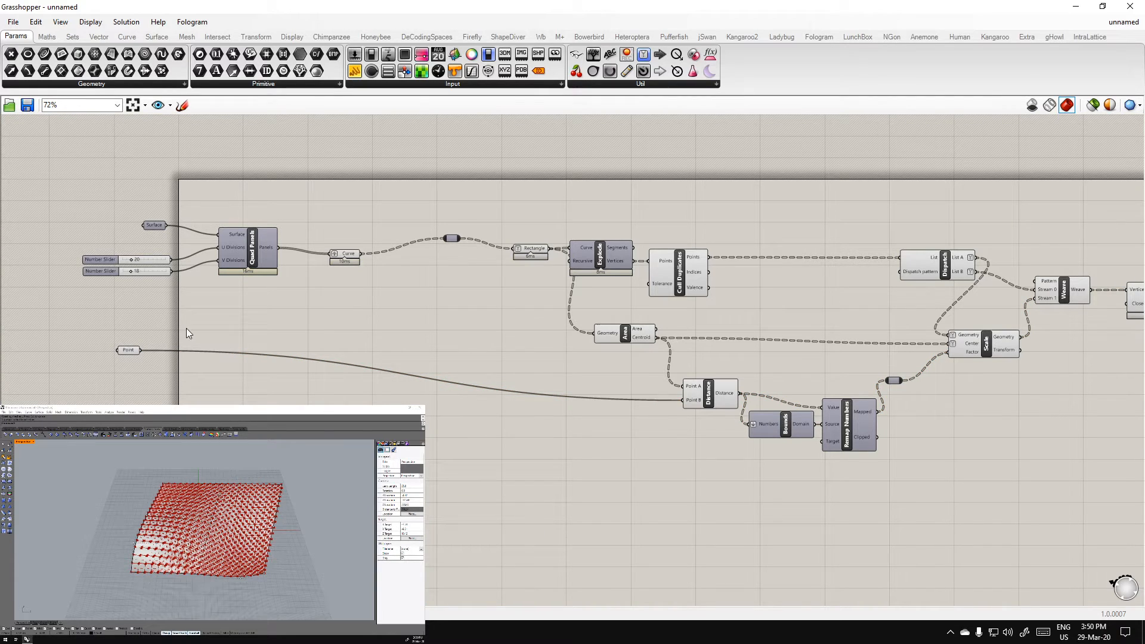
Move the attractor point with the global solver disabled and recompute the definition manually
middle_click(508, 464)
click(530, 495)
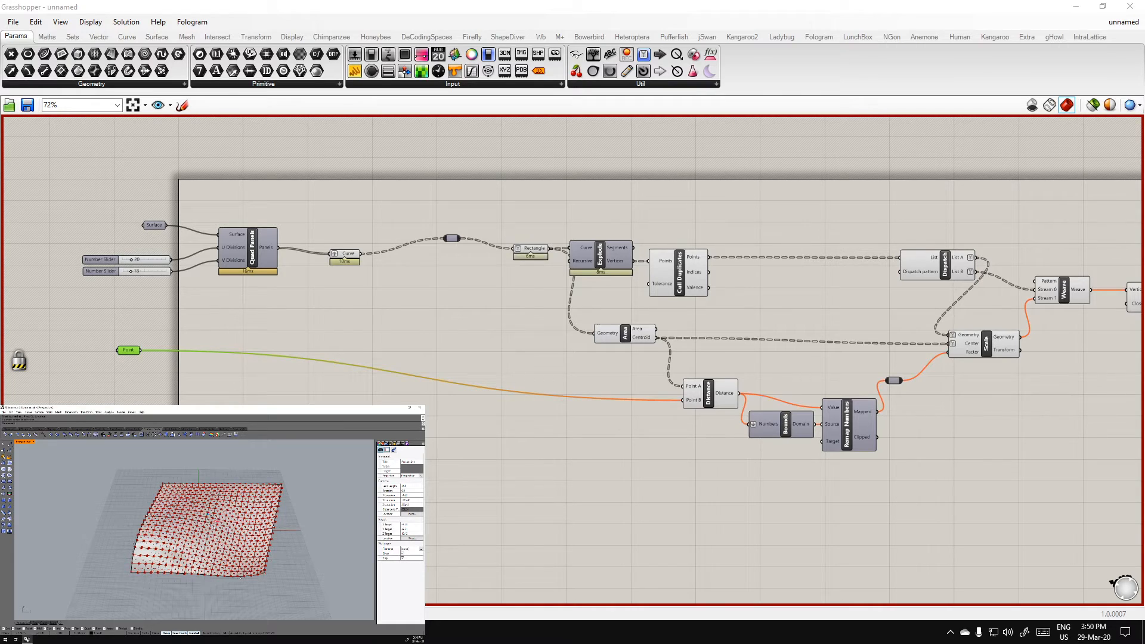
middle_click(483, 425)
click(481, 478)
click(482, 478)
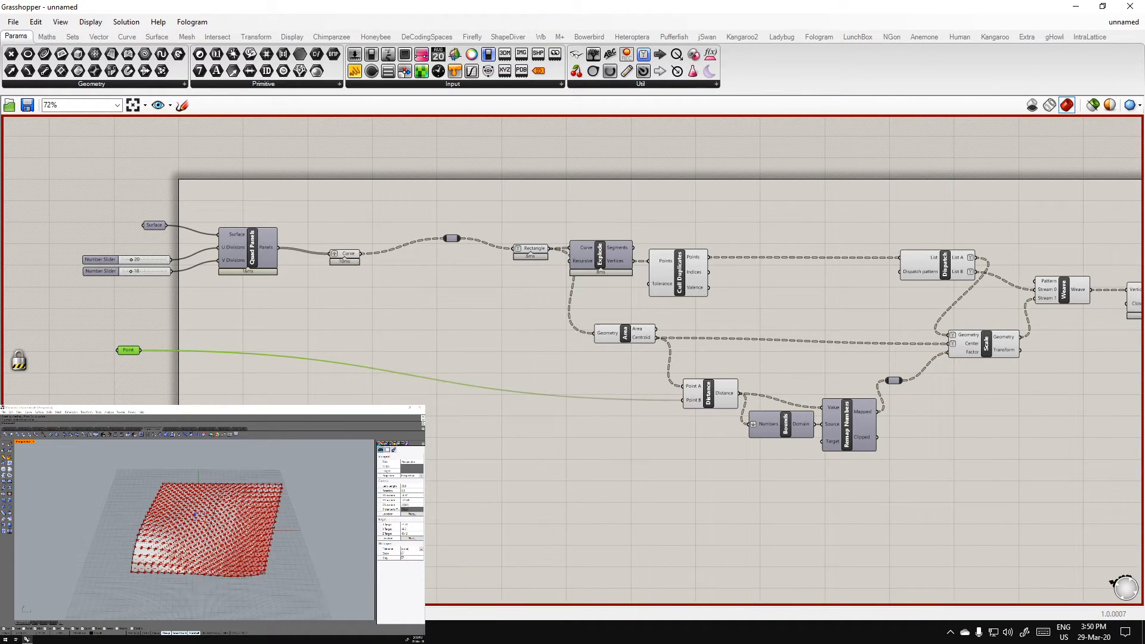
Enable the global solver again and deselect the Point parameter
middle_click(372, 415)
click(372, 469)
click(477, 510)
Group the components from Cull Duplicates through Boundary Surfaces and delete the group
right_drag(1062, 453, 803, 463)
right_drag(714, 499, 768, 461)
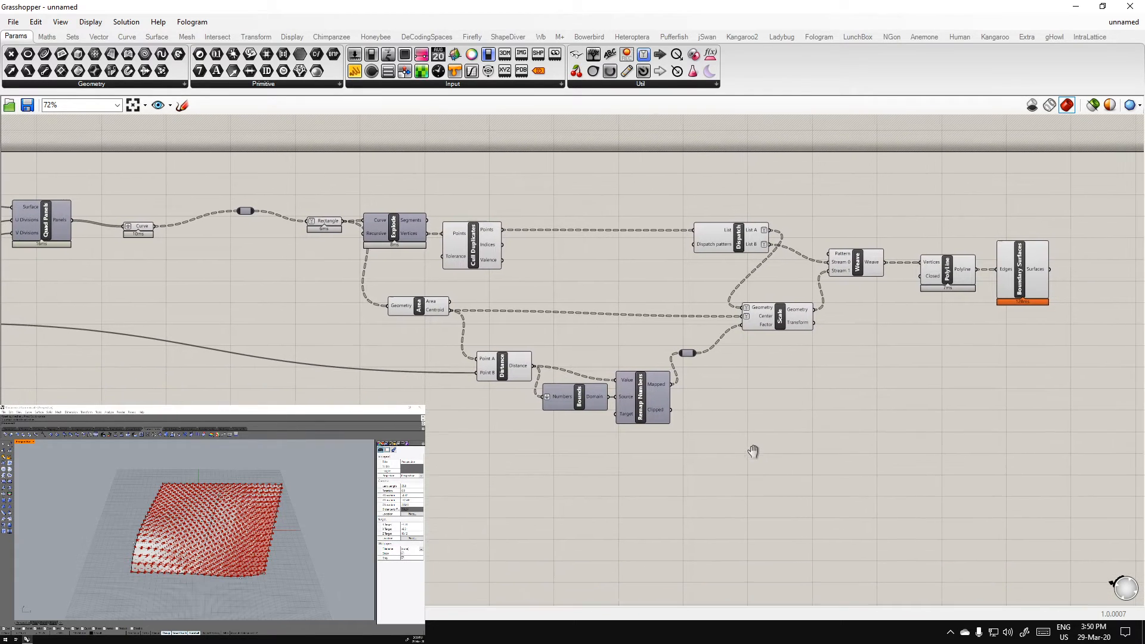
drag(1040, 366, 477, 229)
middle_click(734, 242)
click(735, 210)
click(903, 339)
key(Delete)
Combine the Quad Panels and Curve components into a cluster and undo the clustering
right_drag(572, 422, 613, 433)
scroll(525, 390, down, 2)
right_drag(337, 335, 549, 413)
scroll(403, 363, up, 4)
drag(549, 413, 280, 275)
middle_click(381, 365)
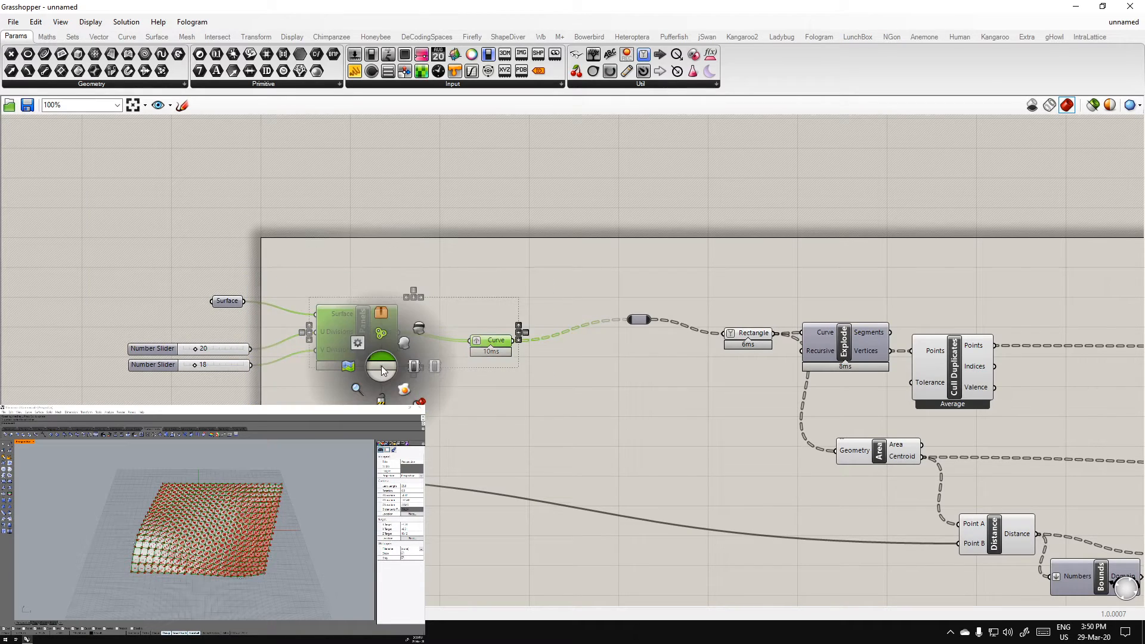
click(381, 314)
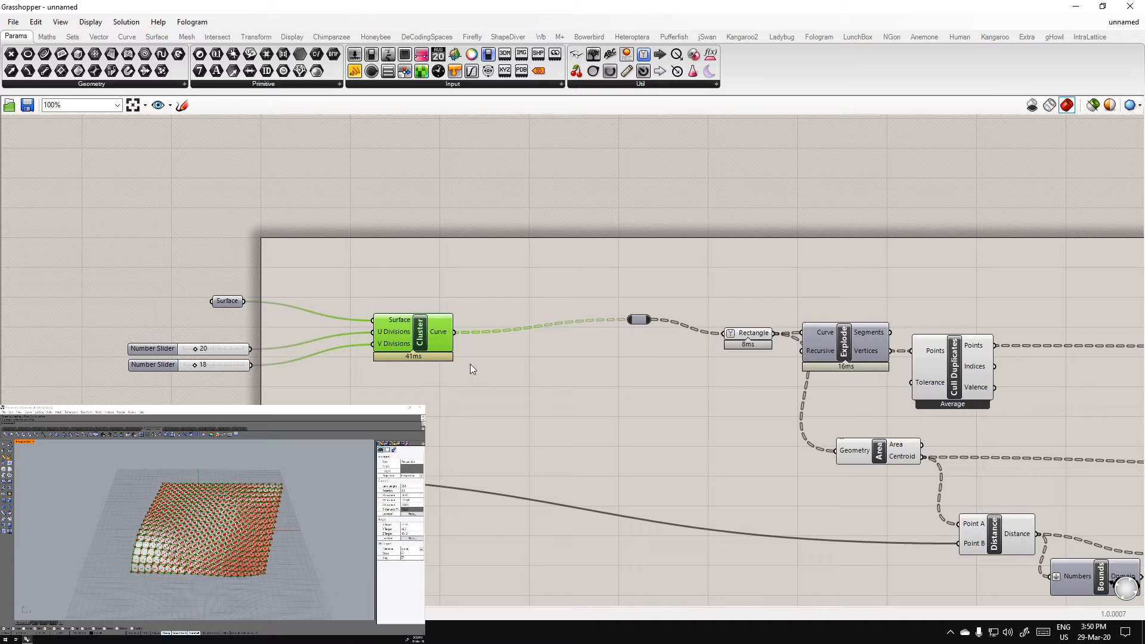
key(ctrl+z)
click(475, 452)
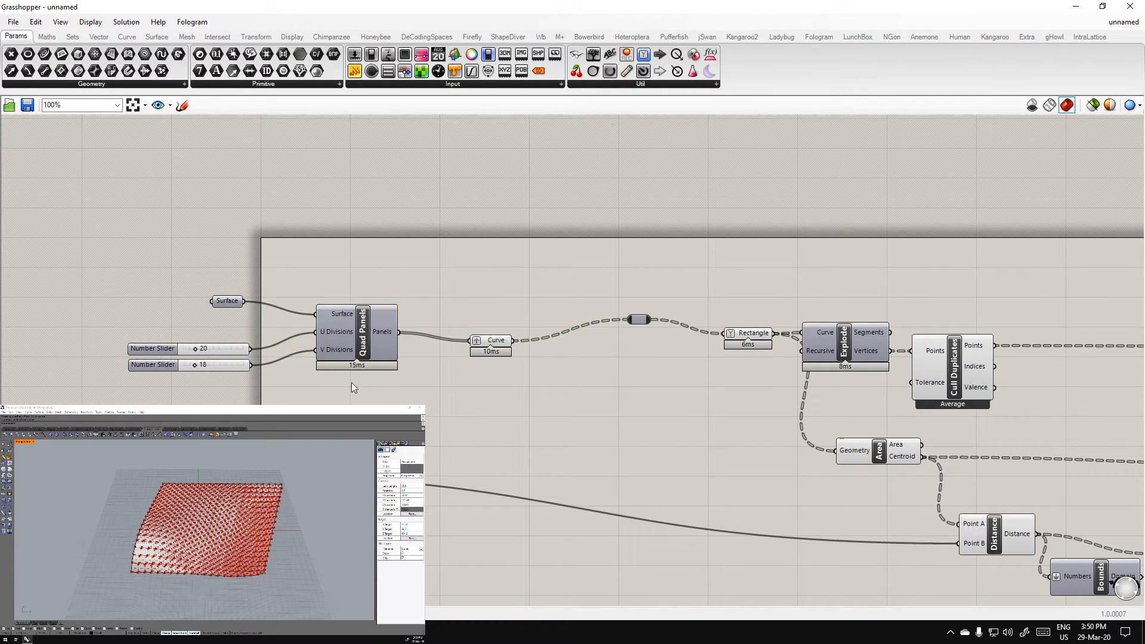
Cluster the Rectangle, Explode, Cull Duplicates and Area components and undo the clustering
scroll(874, 480, down, 3)
right_drag(874, 481, 285, 295)
right_drag(472, 327, 576, 386)
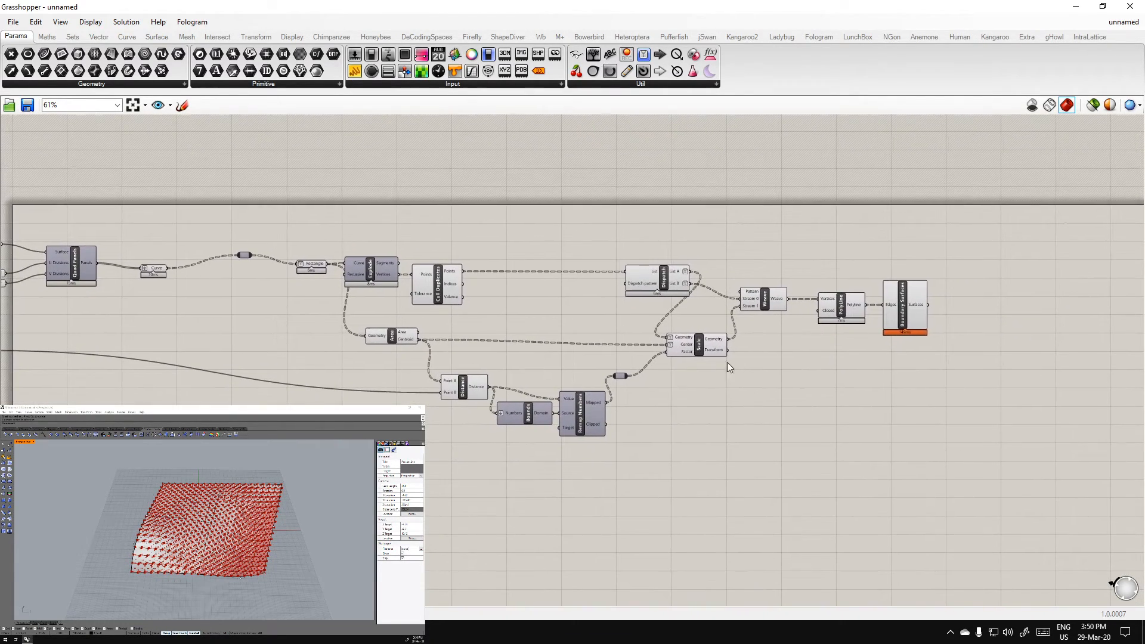
scroll(477, 349, up, 3)
drag(533, 393, 296, 212)
key(space)
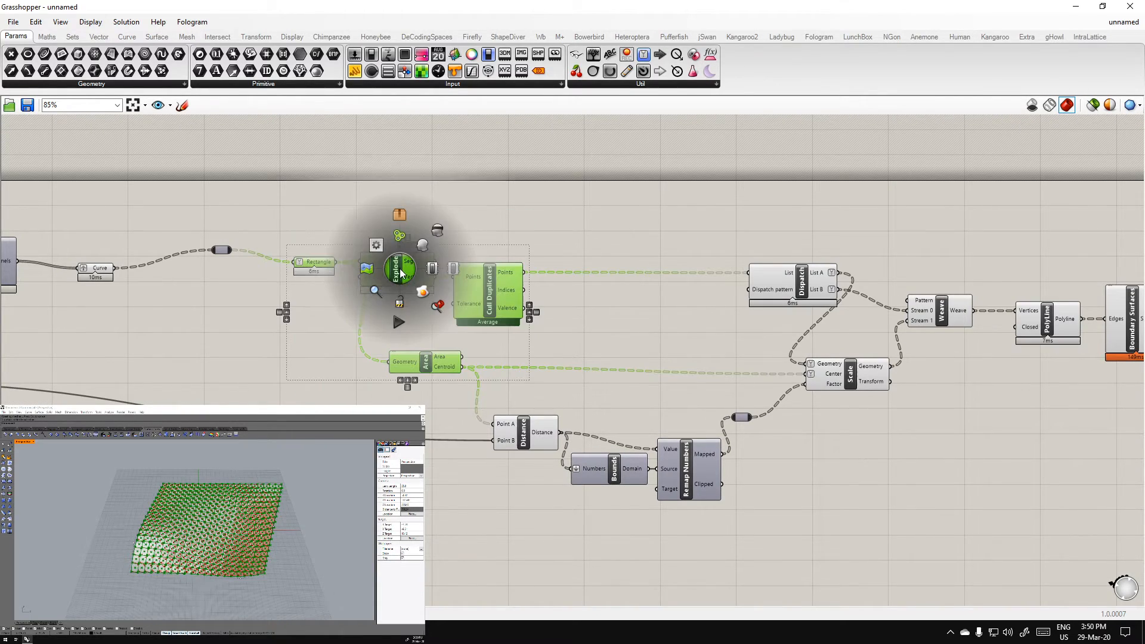
click(400, 214)
key(ctrl+z)
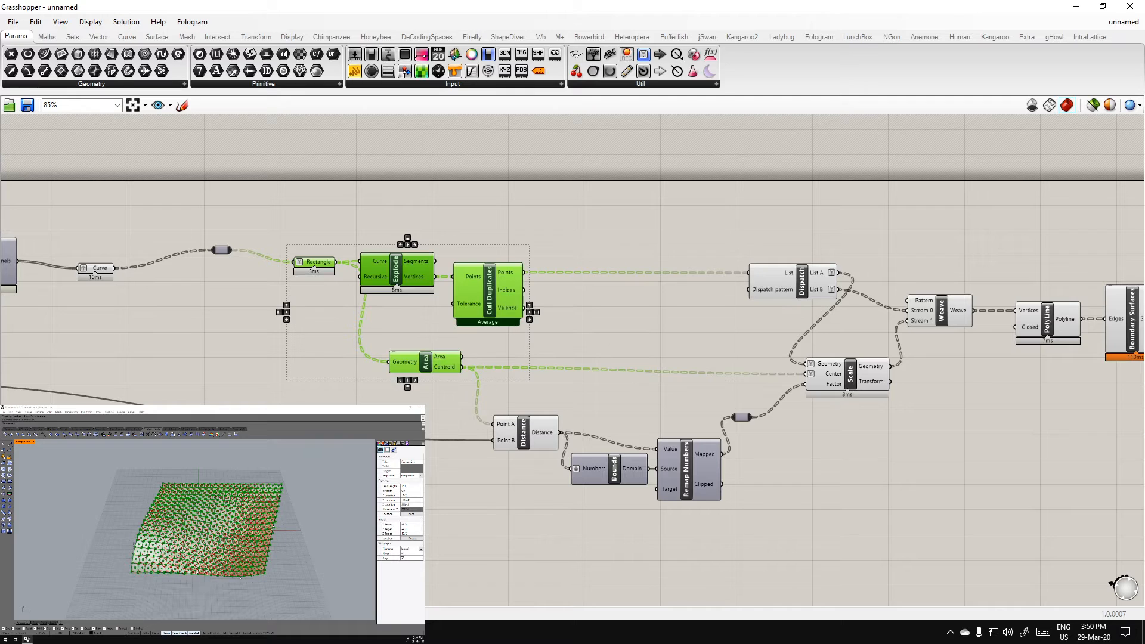
click(386, 357)
Select the Boundary Surfaces component to highlight the final panel surfaces in the Rhino viewport
right_drag(385, 356, 483, 327)
scroll(456, 454, down, 4)
right_drag(776, 465, 756, 393)
scroll(687, 400, up, 3)
right_drag(826, 348, 780, 418)
click(892, 331)
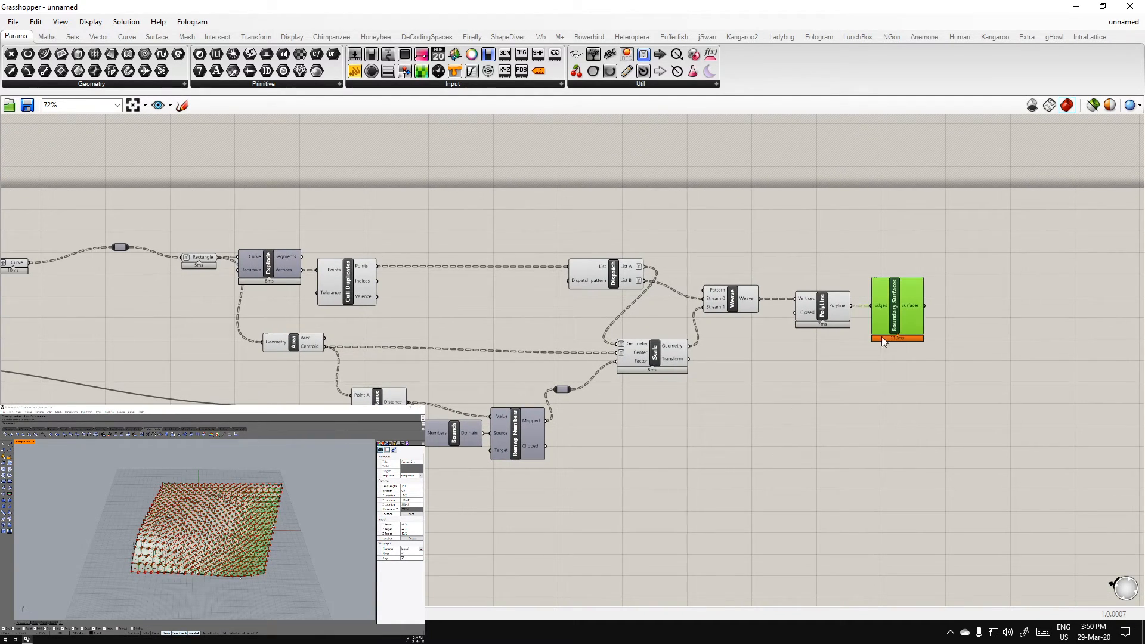
Lower control points at one edge of the base surface in the Rhino viewport to bend the panelled surface down
mouse_move(157, 574)
right_down()
mouse_move(149, 587)
mouse_move(182, 538)
mouse_move(149, 543)
mouse_move(179, 560)
mouse_move(155, 567)
right_up()
scroll(182, 538, up, 3)
scroll(179, 561, down, 4)
drag(146, 549, 154, 549)
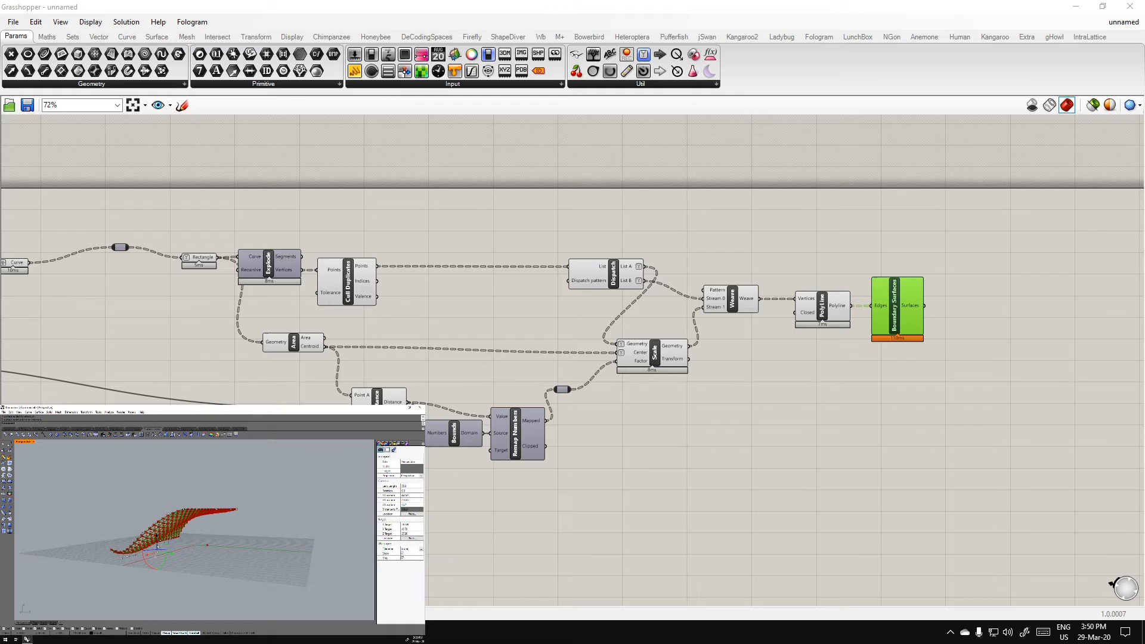
right_drag(154, 540, 253, 577)
drag(232, 504, 232, 540)
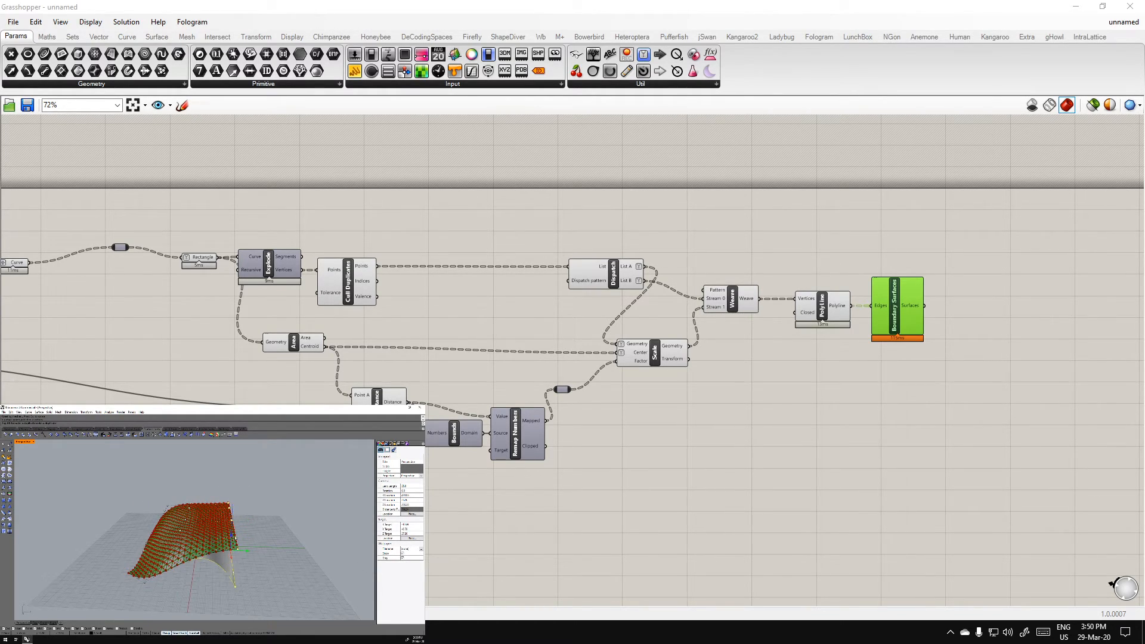
Select control points inside the base surface, raise them to make it wavier, and deselect everything
right_drag(298, 540, 244, 551)
drag(176, 497, 200, 556)
drag(186, 501, 186, 471)
right_drag(209, 538, 322, 528)
scroll(326, 527, up, 2)
click(898, 387)
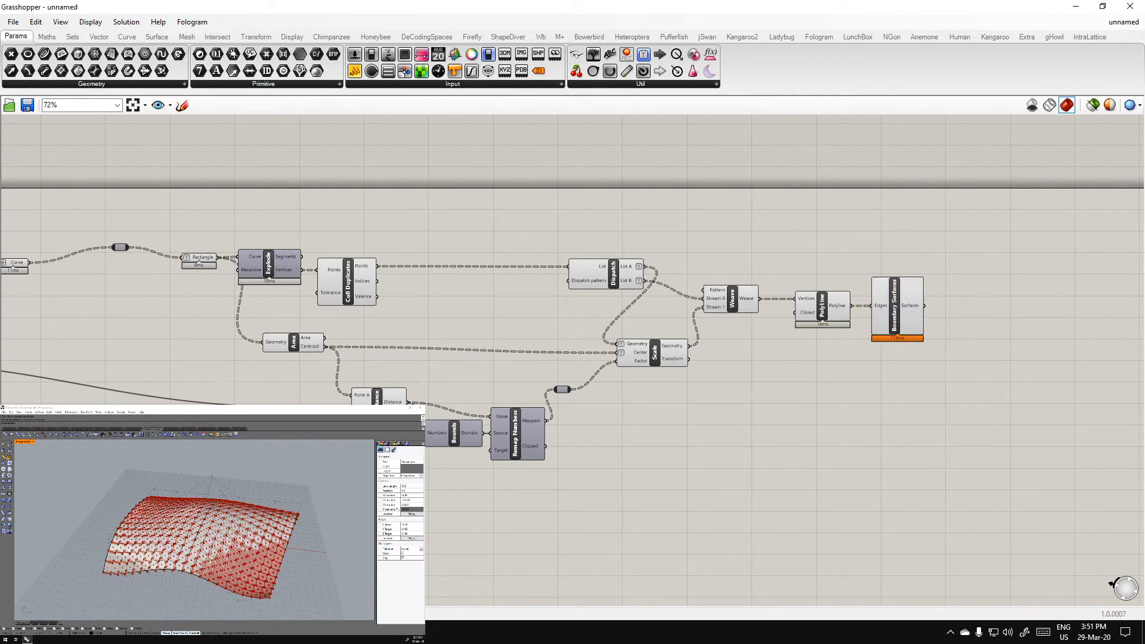
Select the Point parameter and move the attractor point toward the far end of the reshaped surface
right_drag(82, 341, 420, 358)
click(136, 376)
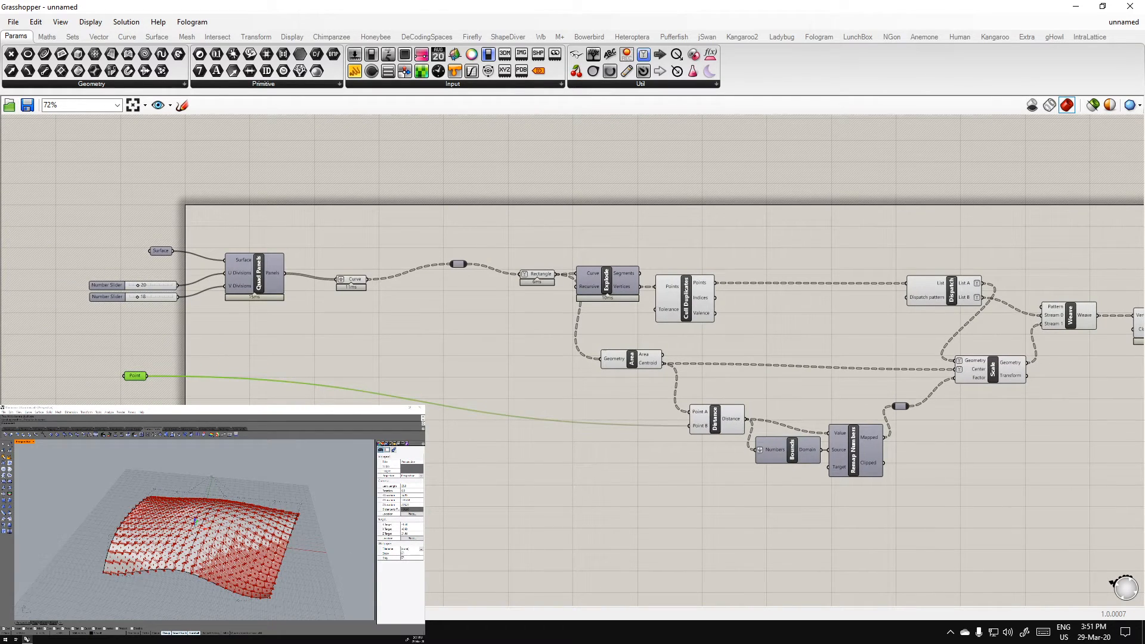
drag(195, 522, 262, 516)
Hide the base surface in the Rhino viewport so only the panel preview remains
click(237, 570)
middle_click(236, 570)
click(224, 567)
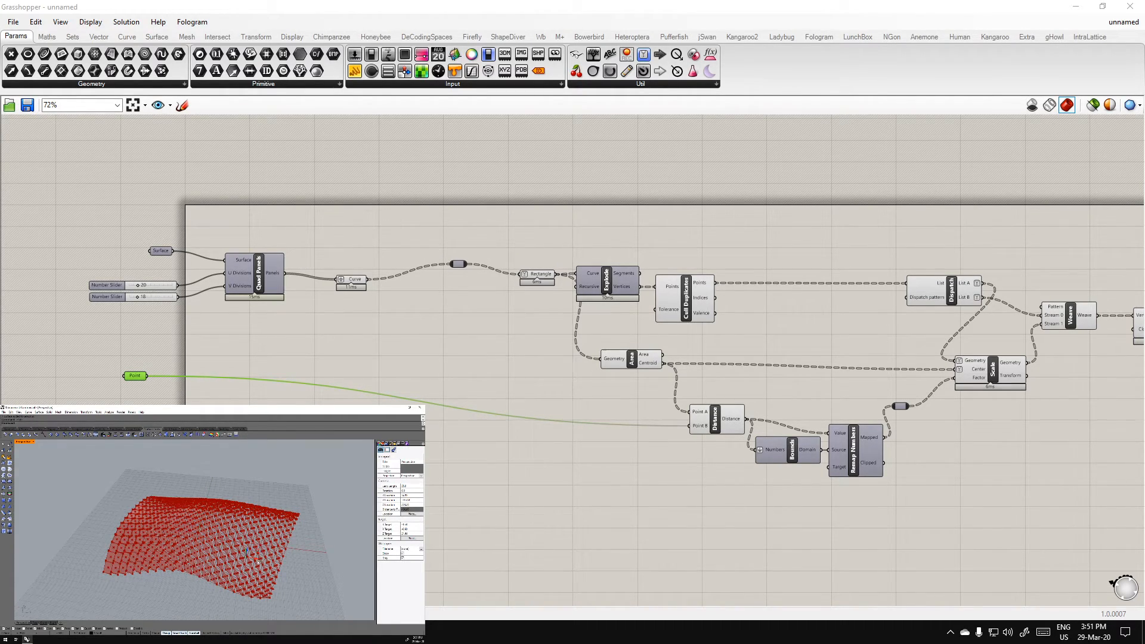
Move the attractor point across to the opposite end of the panels, adjust its height, and deselect the Point parameter
drag(239, 548, 160, 558)
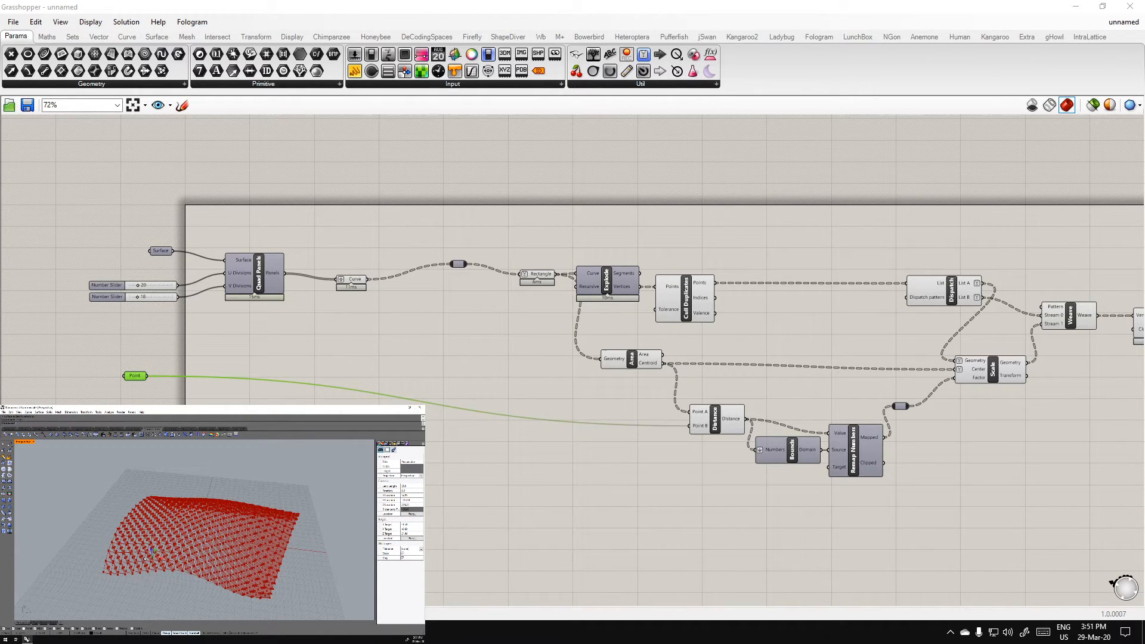
right_drag(145, 568, 90, 579)
right_drag(269, 570, 186, 532)
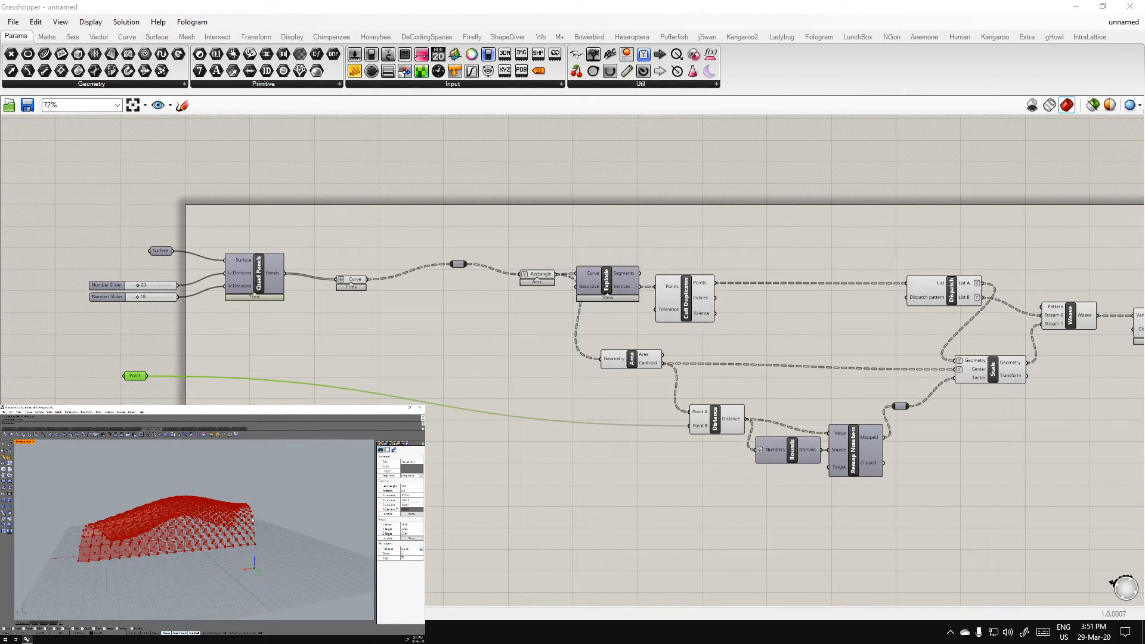
drag(252, 514, 253, 507)
right_drag(220, 527, 294, 554)
click(448, 525)
right_drag(196, 525, 256, 543)
click(535, 513)
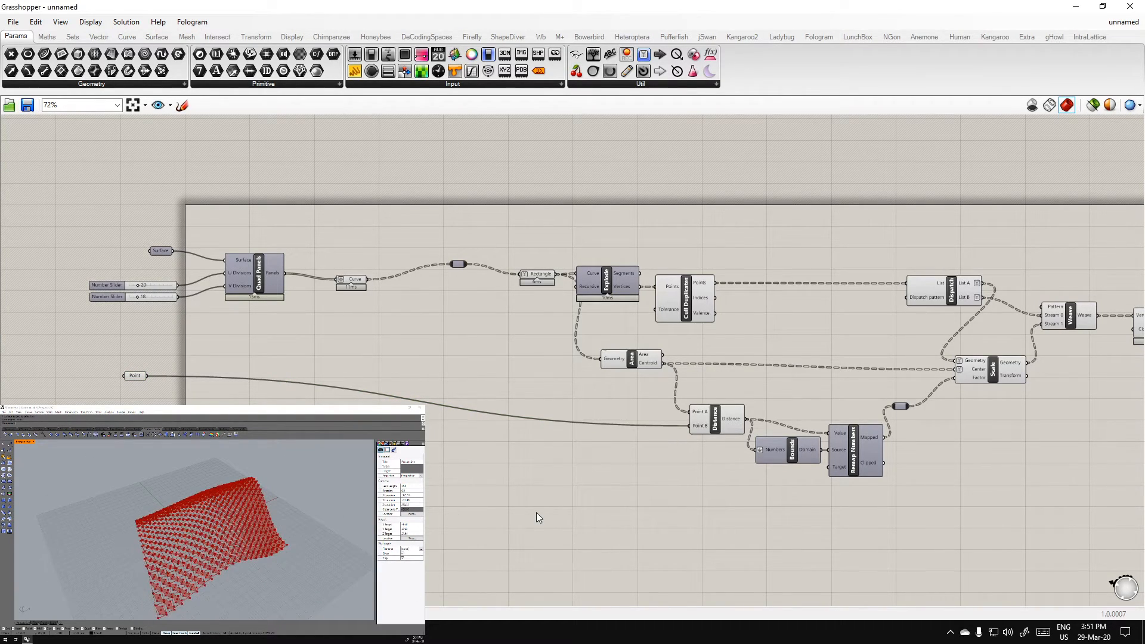
Review the whole definition from Quad Panels through Cull Duplicates and Weave to Boundary Surfaces
right_drag(912, 500, 699, 481)
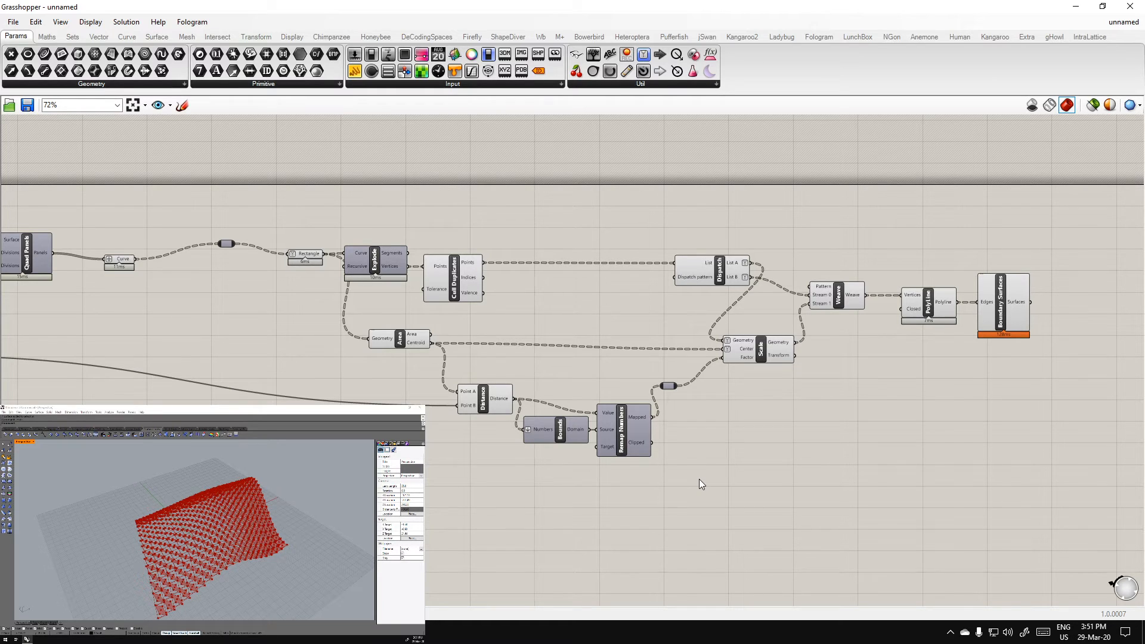
scroll(699, 479, down, 3)
right_drag(496, 475, 532, 484)
scroll(454, 416, up, 3)
click(686, 332)
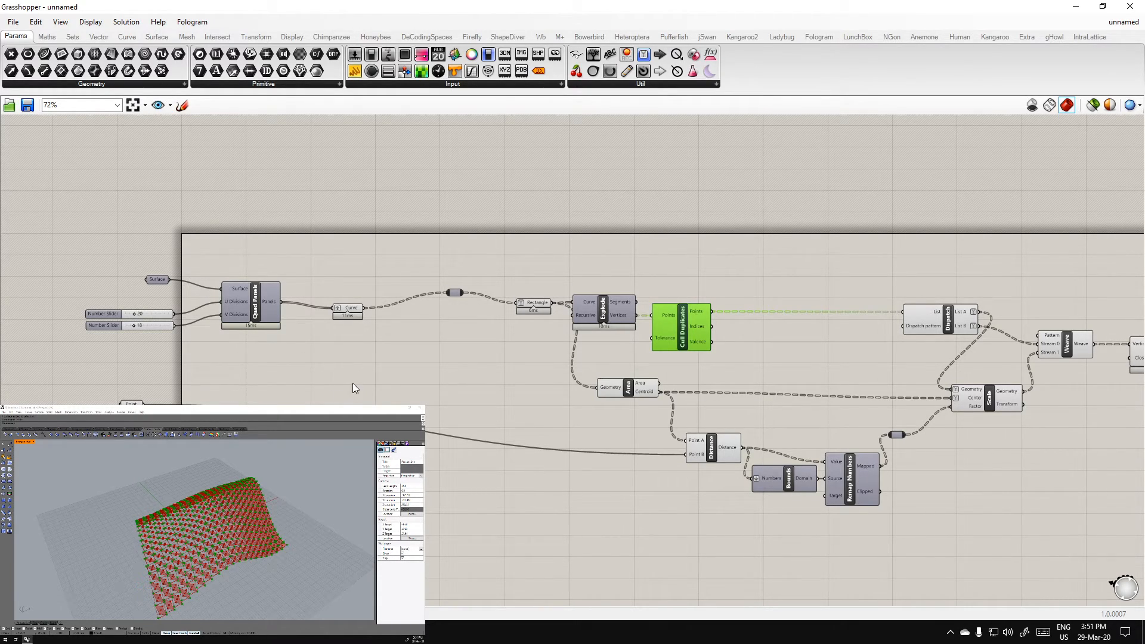
right_drag(501, 402, 384, 376)
click(1093, 331)
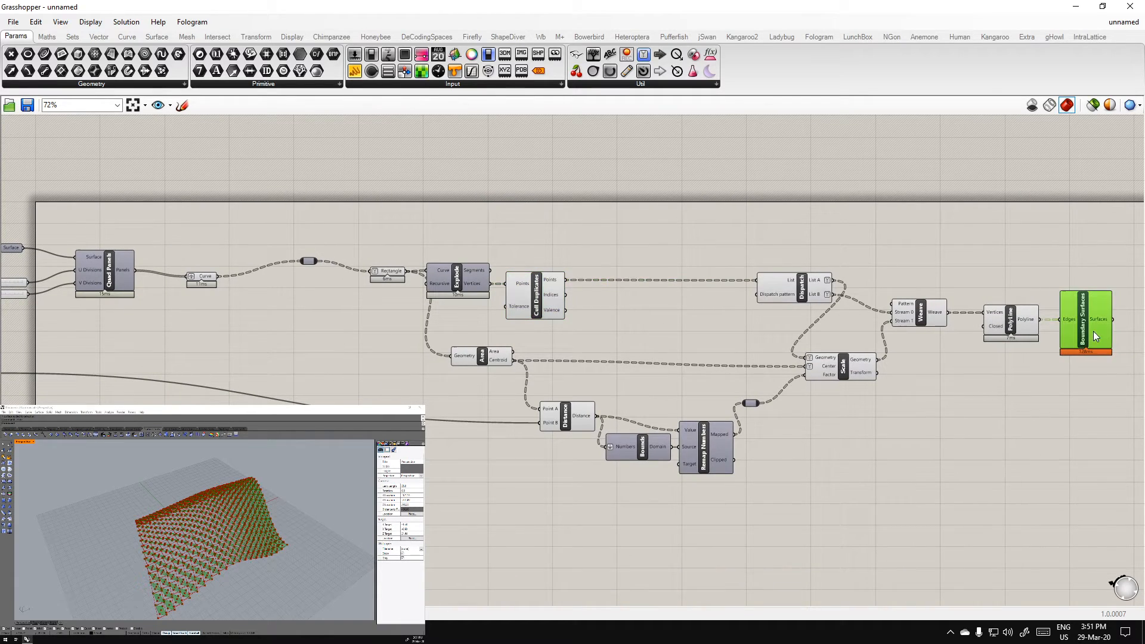
scroll(319, 284, down, 2)
scroll(901, 301, up, 3)
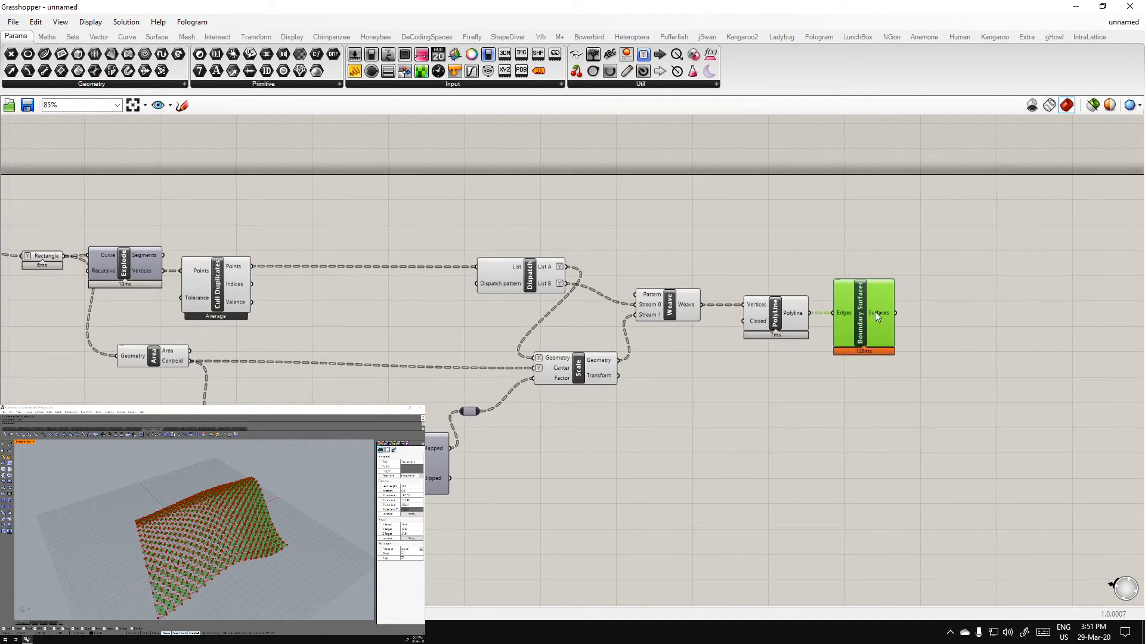
click(882, 371)
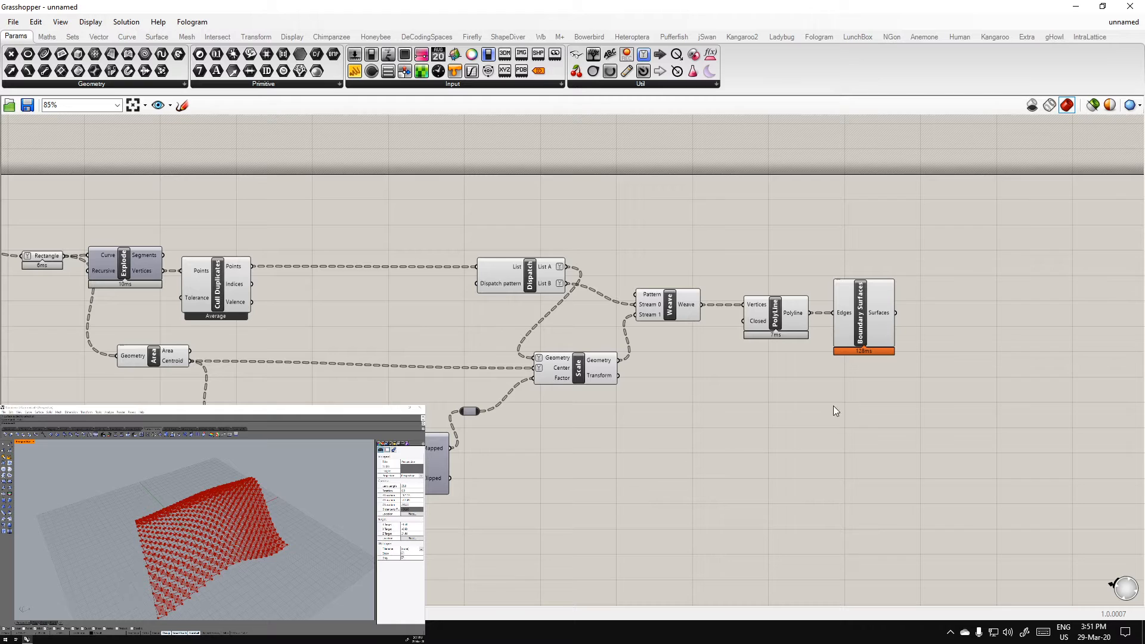
click(880, 325)
right_drag(506, 486, 782, 478)
scroll(385, 368, down, 2)
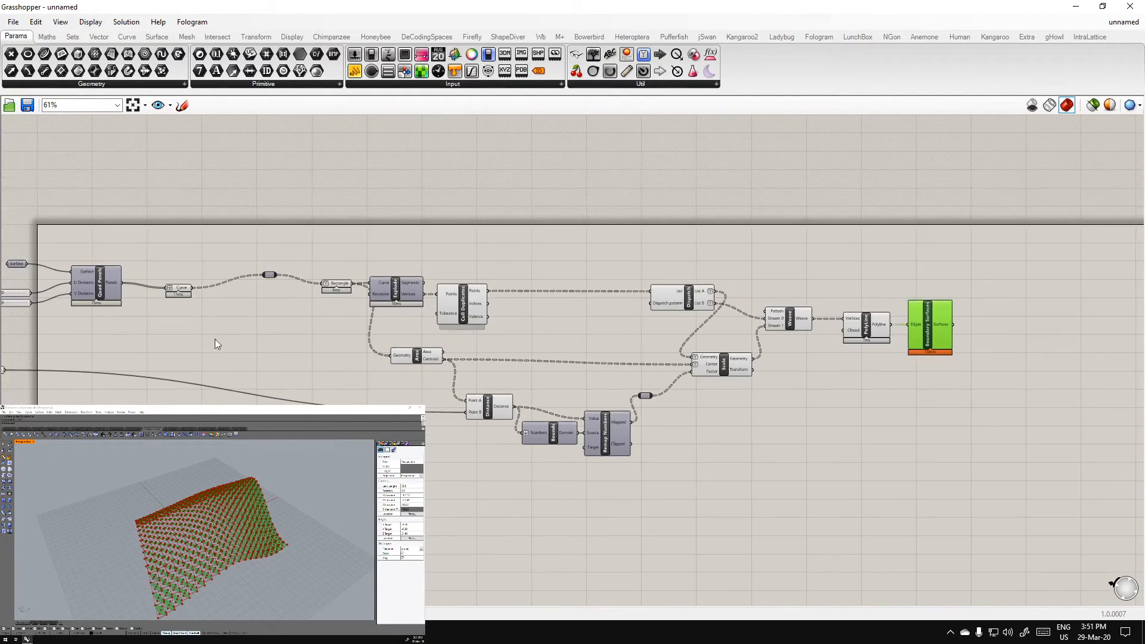
right_drag(217, 341, 300, 370)
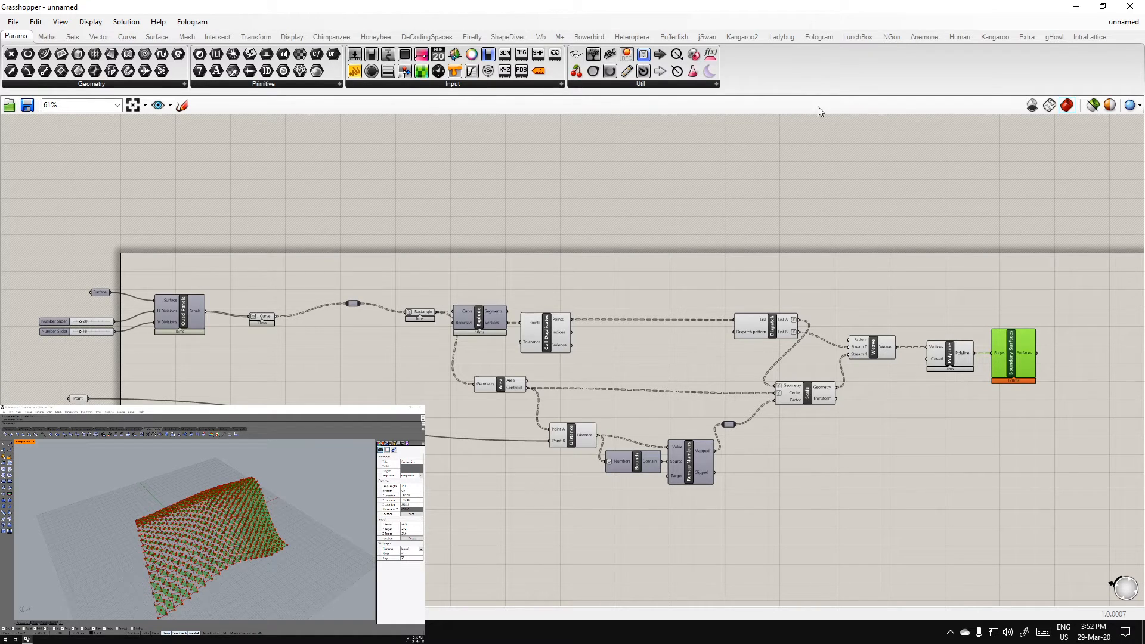
Examine the available component categories, including Geometry and Primitive parameters, Maths operators and Sets
click(118, 87)
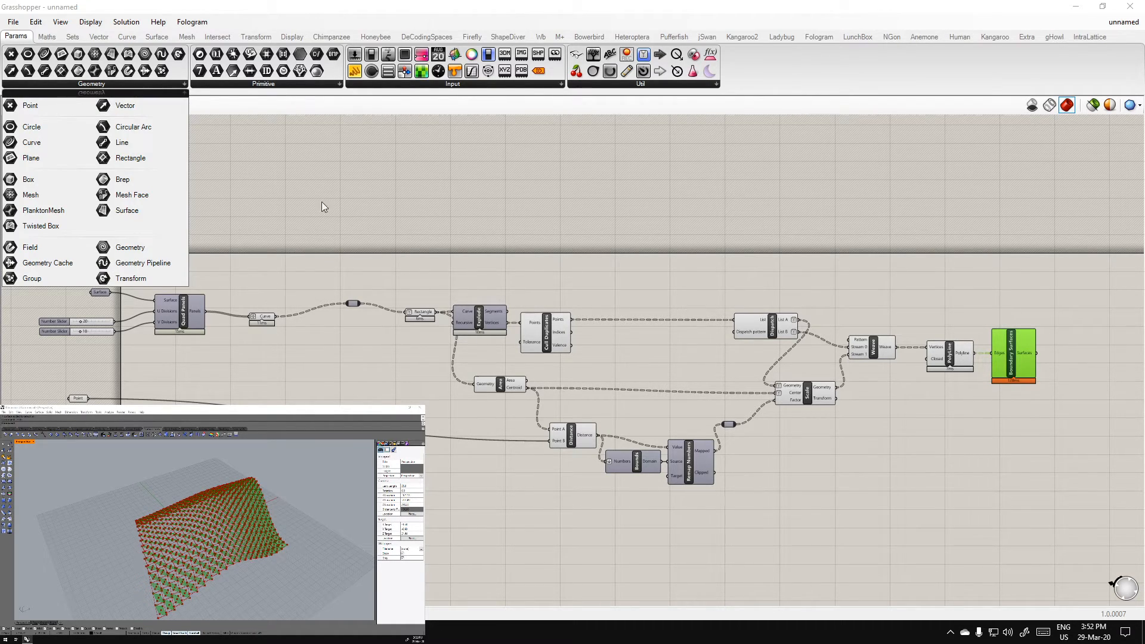
click(289, 273)
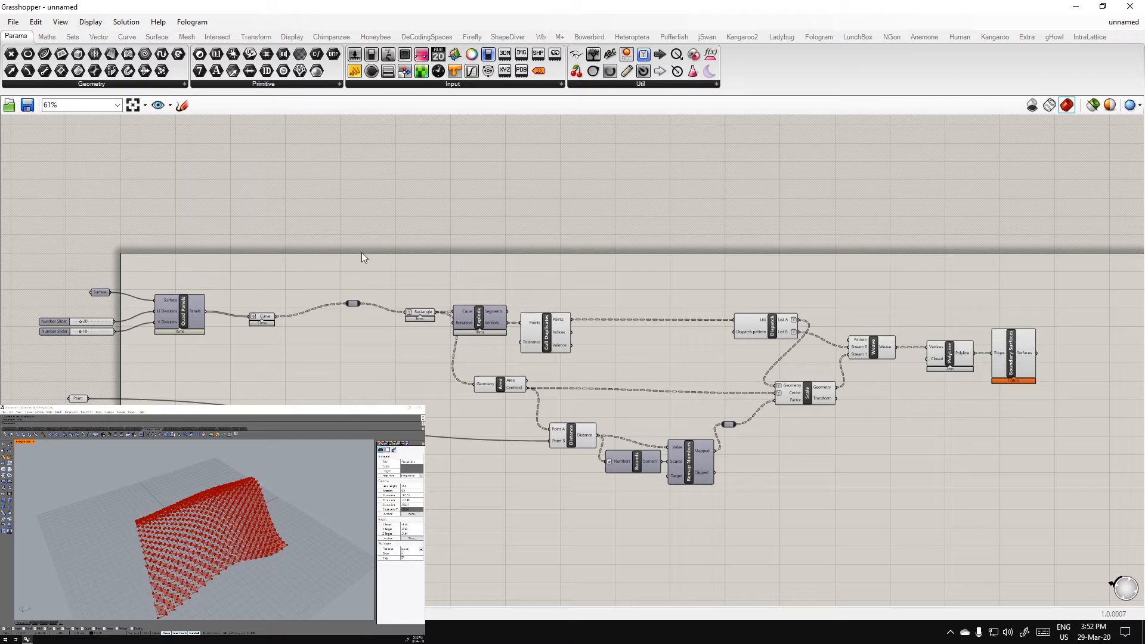
click(103, 86)
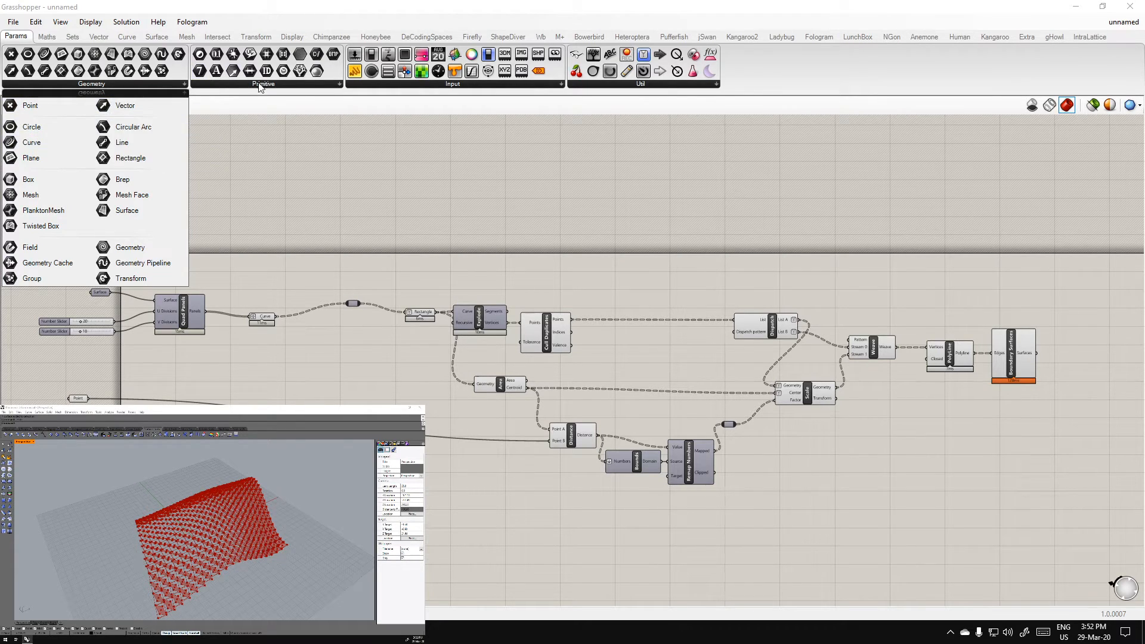
click(223, 84)
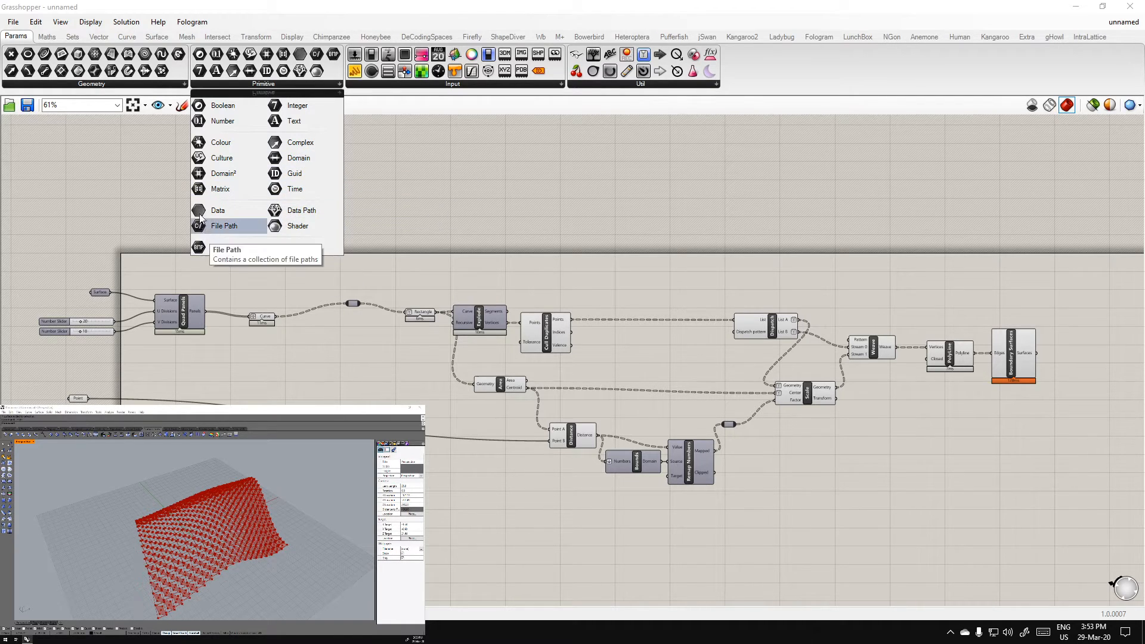
click(100, 85)
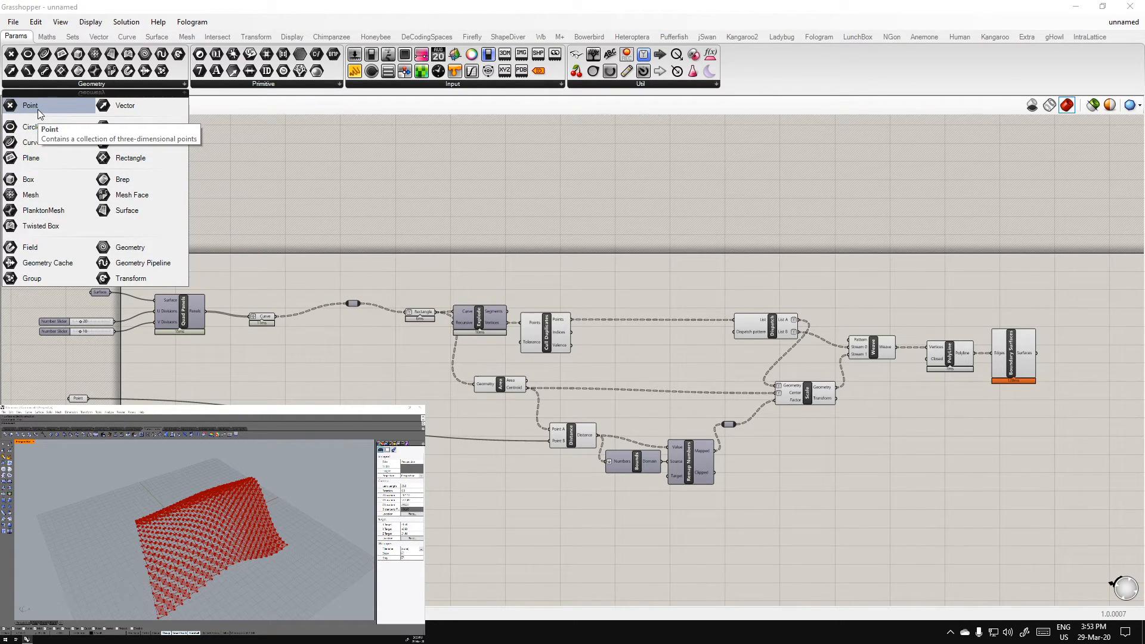
click(53, 38)
click(75, 37)
click(46, 37)
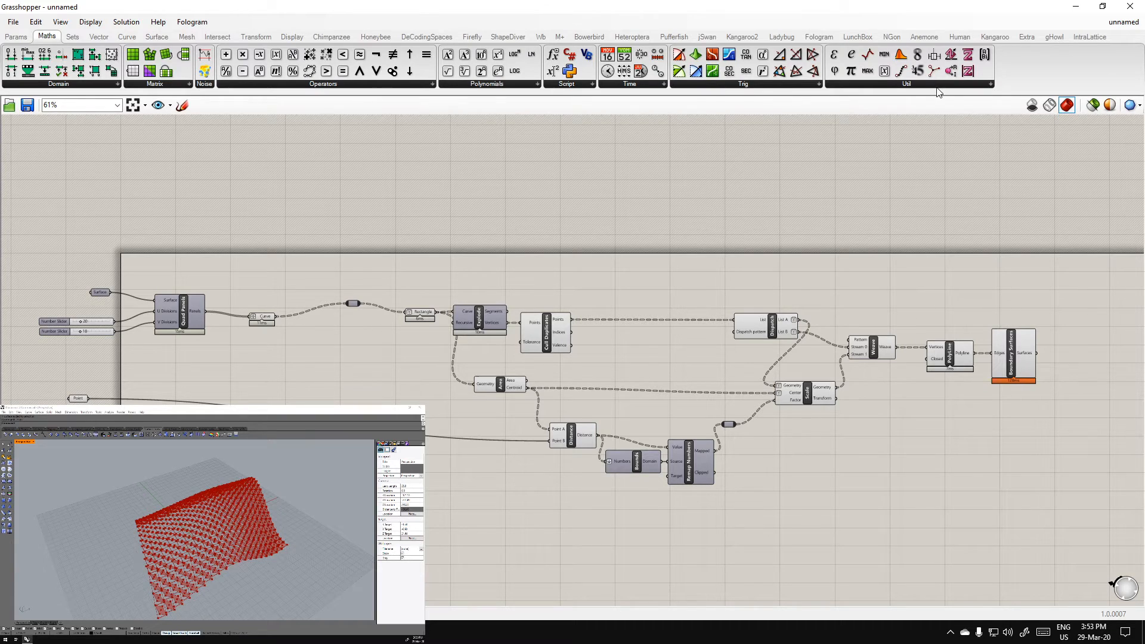
click(266, 89)
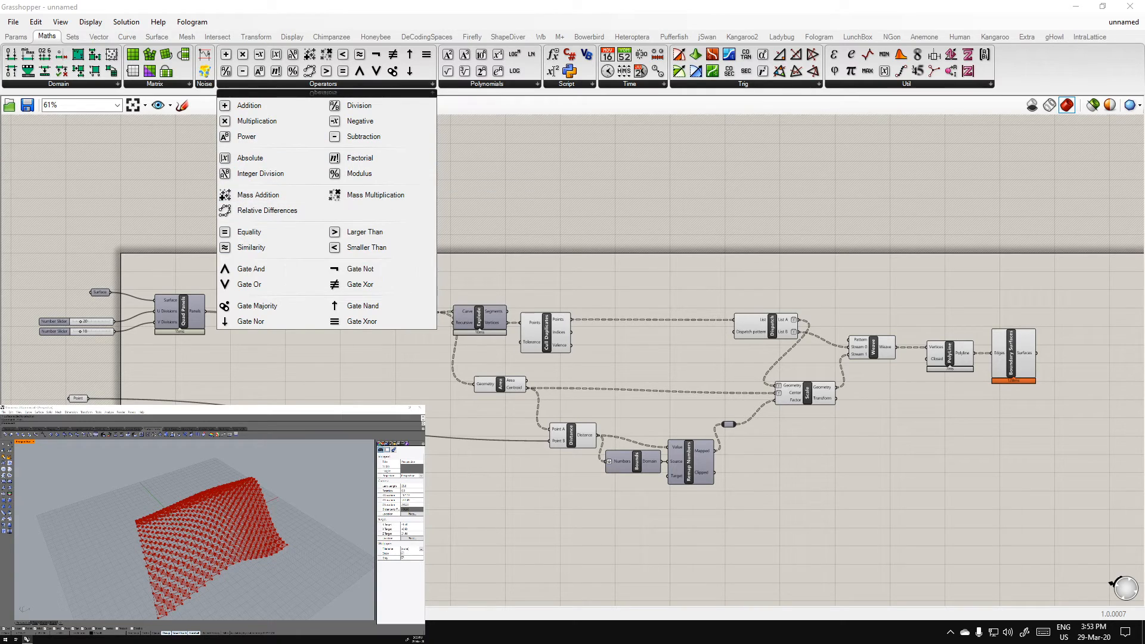
click(72, 36)
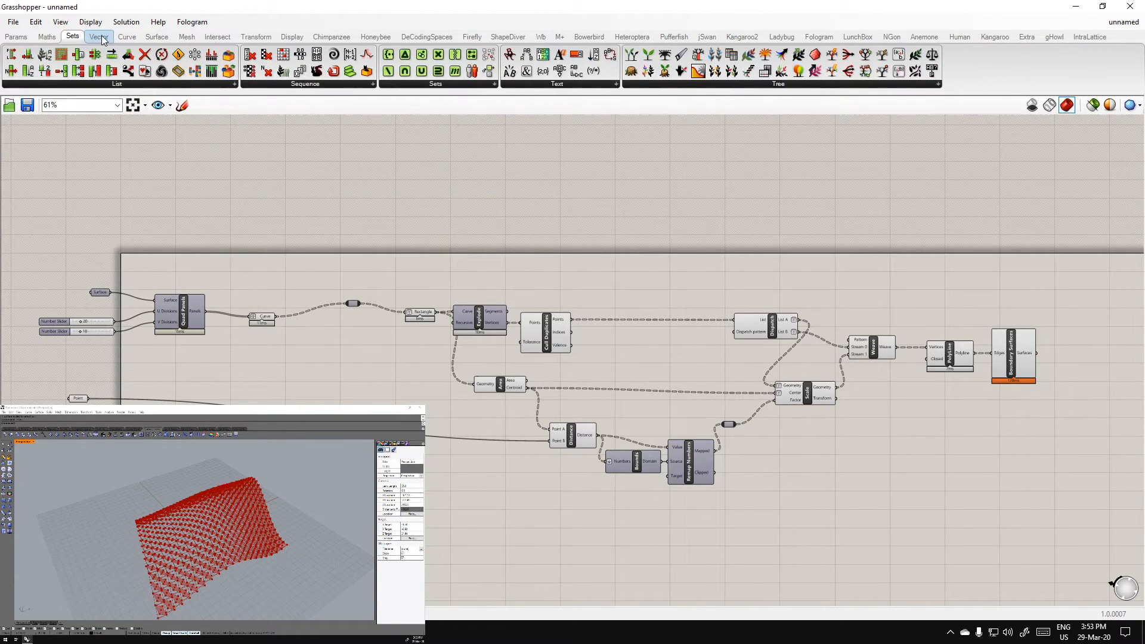
click(16, 36)
click(69, 84)
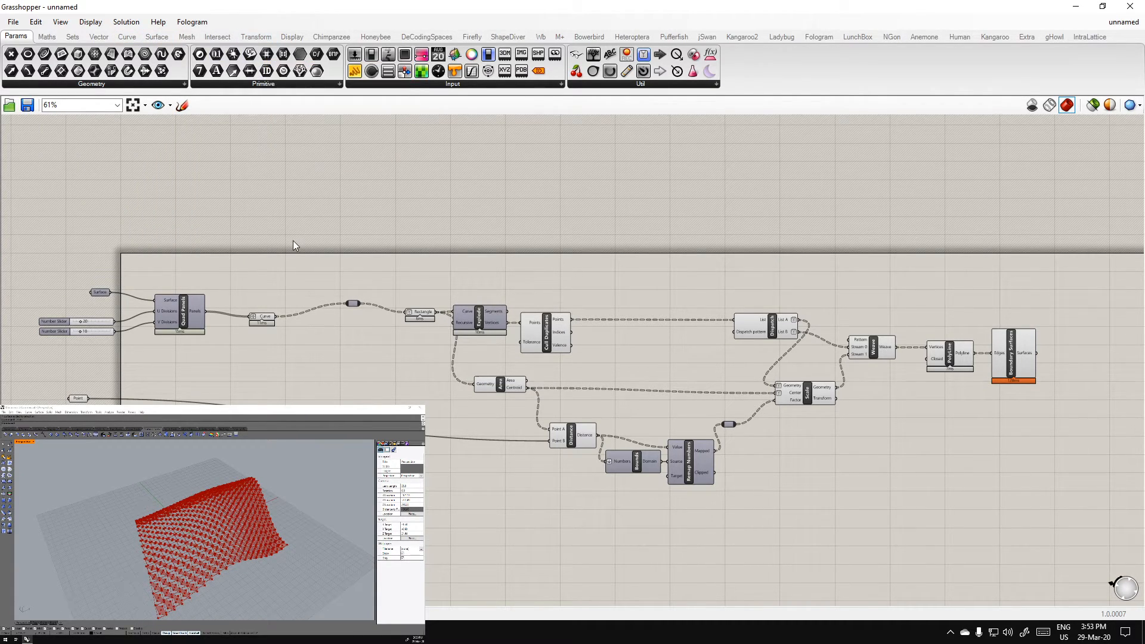
right_drag(346, 444, 410, 265)
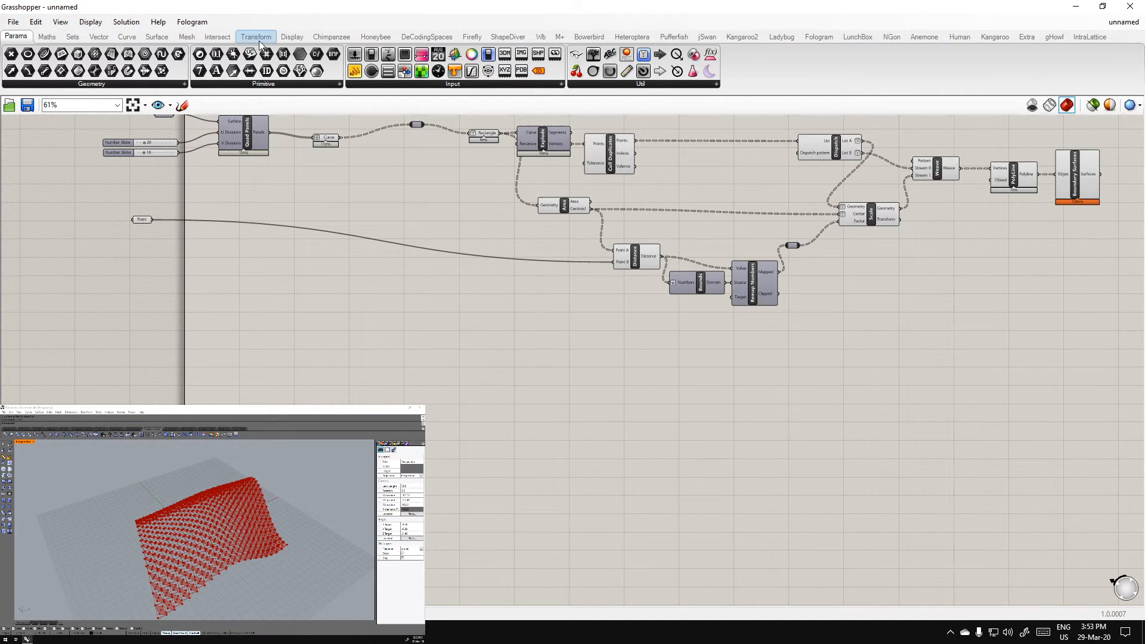
Add a Scale component from the Affine transforms to the empty canvas below the Point parameter
mouse_move(259, 44)
click(257, 37)
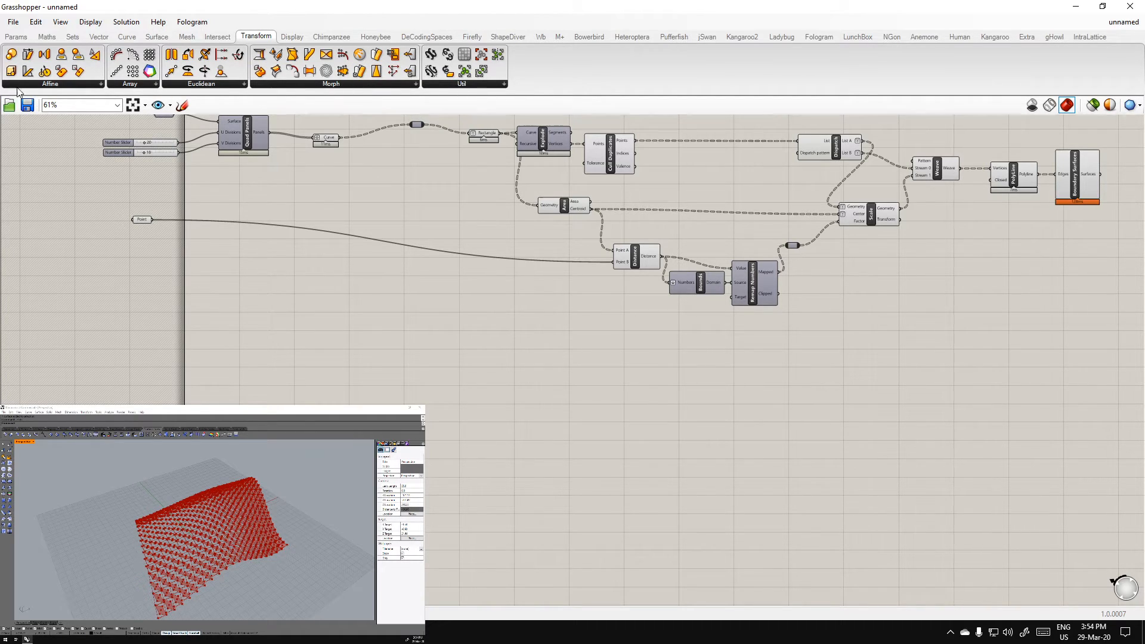
click(59, 84)
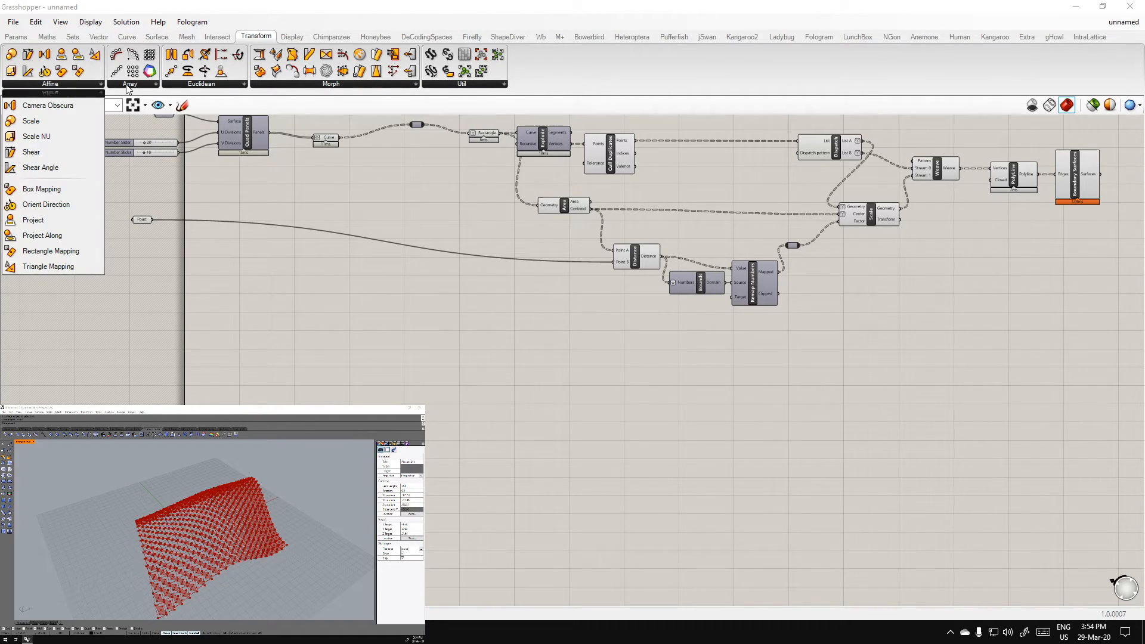
drag(55, 123, 268, 350)
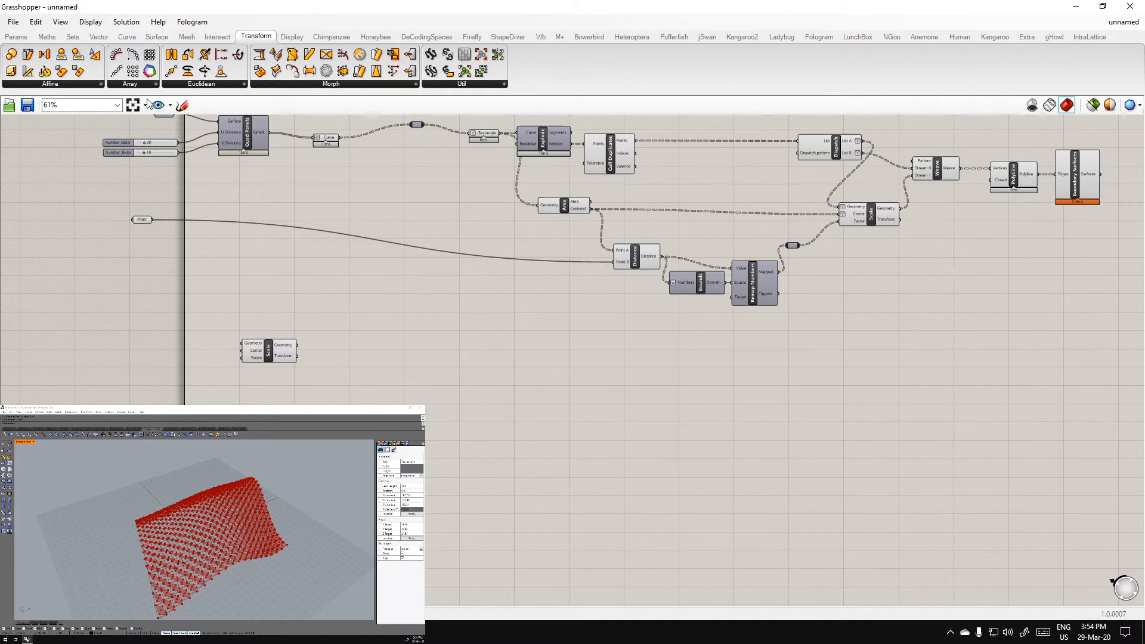
Add a Move component and a Rotate component from the Euclidean transforms near the Scale component
click(103, 85)
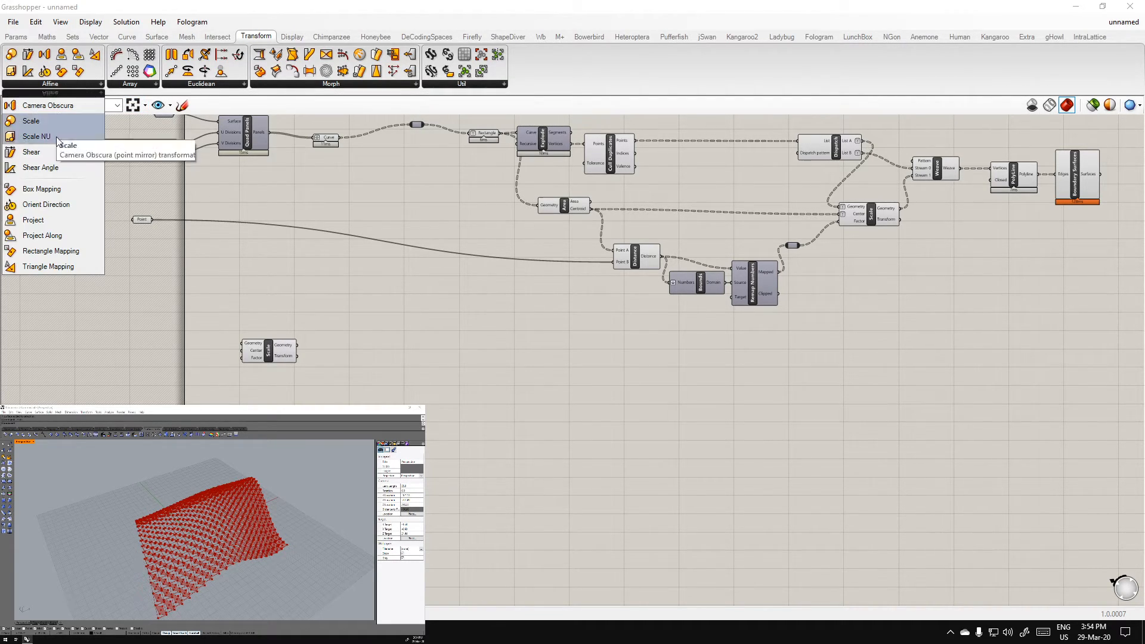
click(150, 84)
click(200, 84)
drag(201, 120, 250, 255)
click(199, 84)
drag(203, 170, 205, 178)
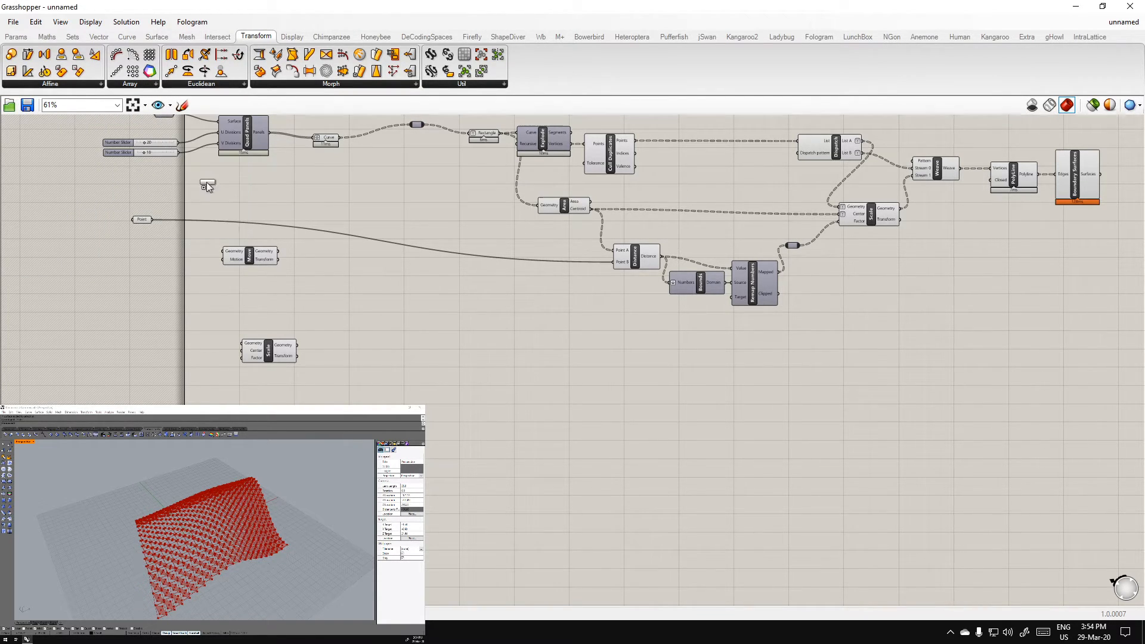
Arrange the new components in a vertical stack, with Move above Scale and Rotate below
scroll(226, 342, up, 4)
drag(278, 159, 323, 301)
key(Escape)
right_drag(434, 384, 454, 380)
scroll(305, 348, up, 2)
right_drag(325, 343, 392, 346)
scroll(409, 304, down, 1)
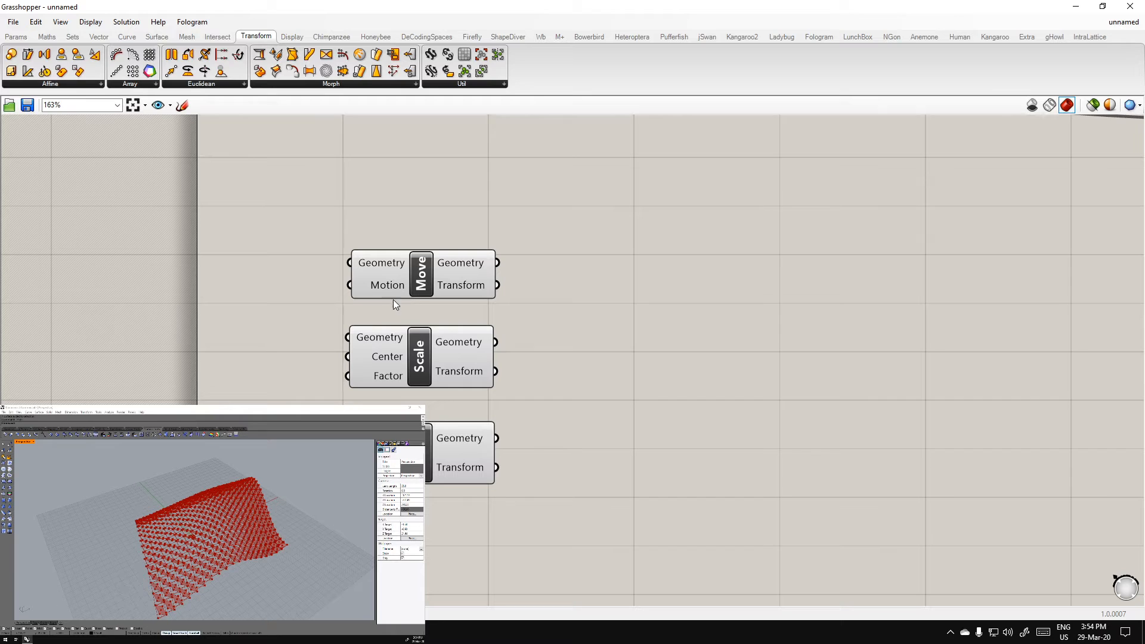
Connect the attractor Point parameter's output to the Geometry input of the new Move component
scroll(396, 270, down, 5)
scroll(414, 344, up, 3)
right_drag(365, 328, 489, 328)
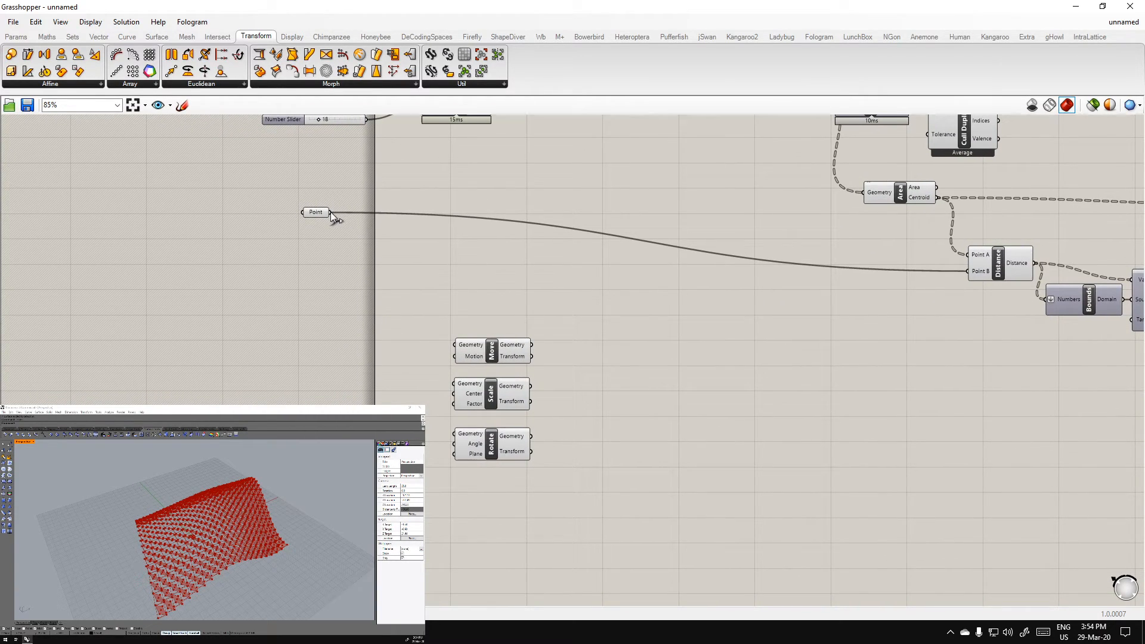
scroll(482, 357, up, 1)
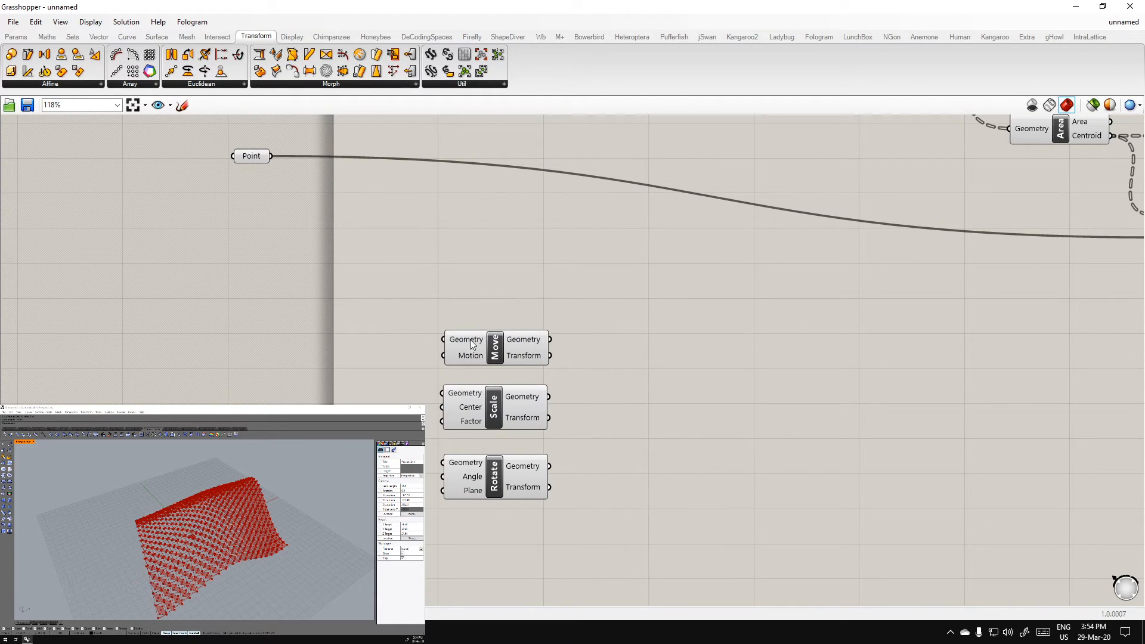
drag(271, 157, 444, 339)
Compare the original attractor point with Move's translated point by selecting Point and Move in turn and viewing them in Rhino
click(252, 157)
right_drag(237, 553, 218, 537)
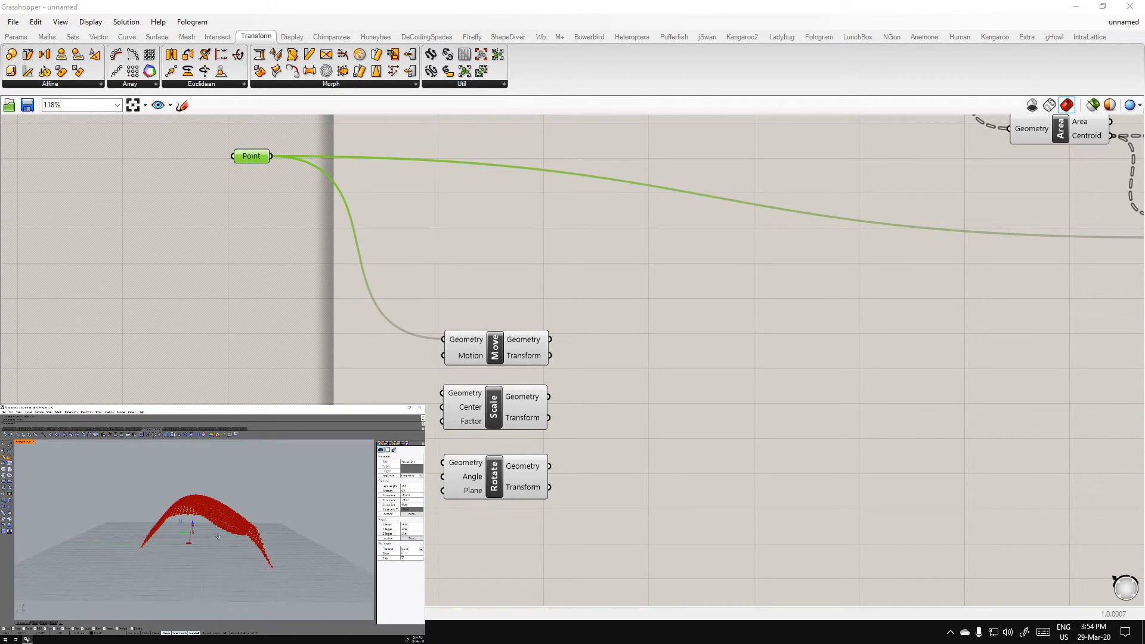
middle_click(252, 156)
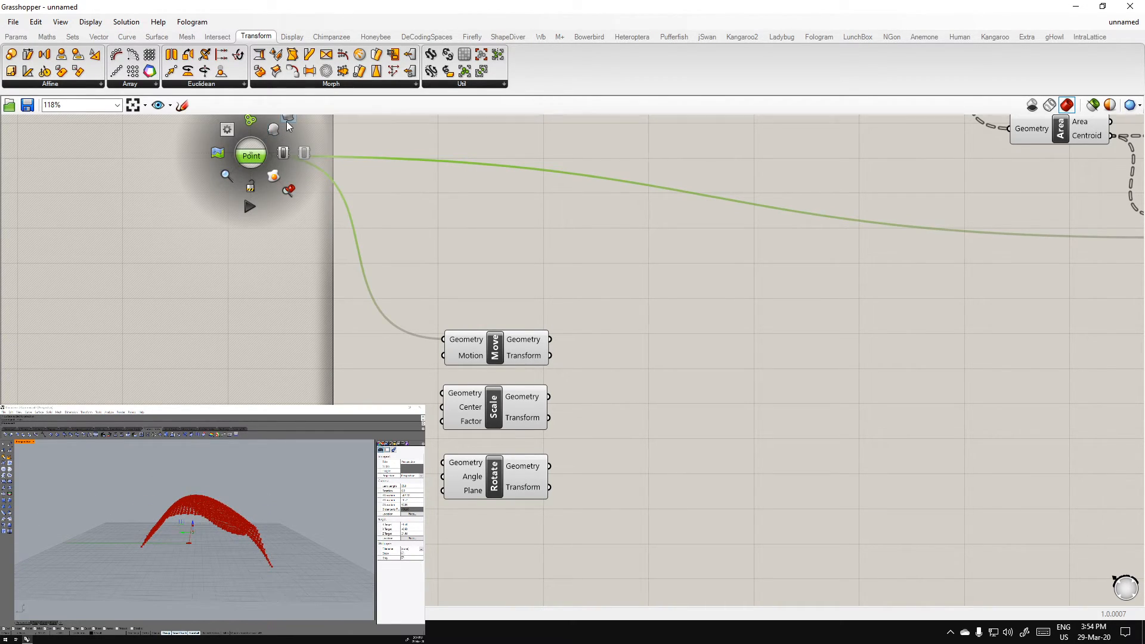
click(528, 343)
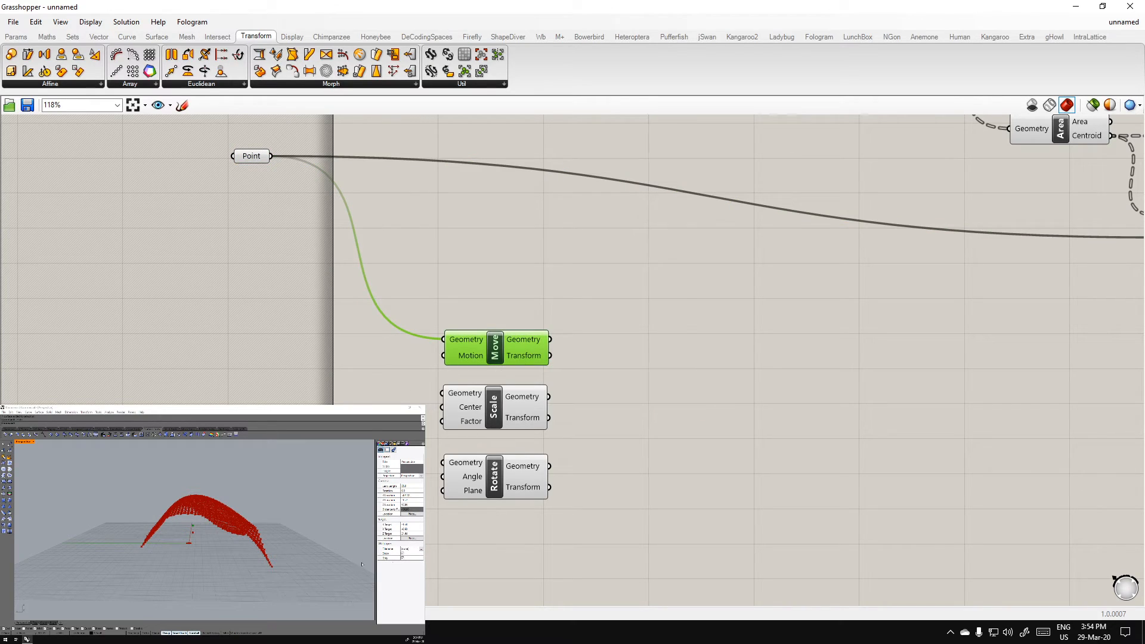
click(245, 157)
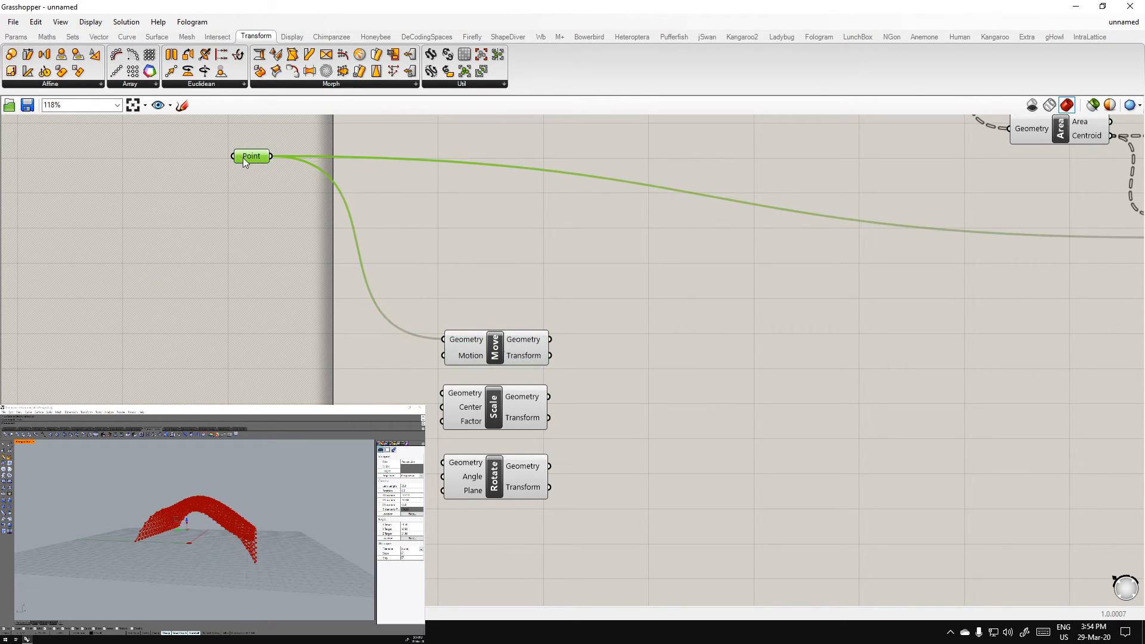
click(486, 350)
Inspect the Geometry and Transform outputs of Move, Scale and Rotate, and open the list of transform Util components
mouse_move(533, 340)
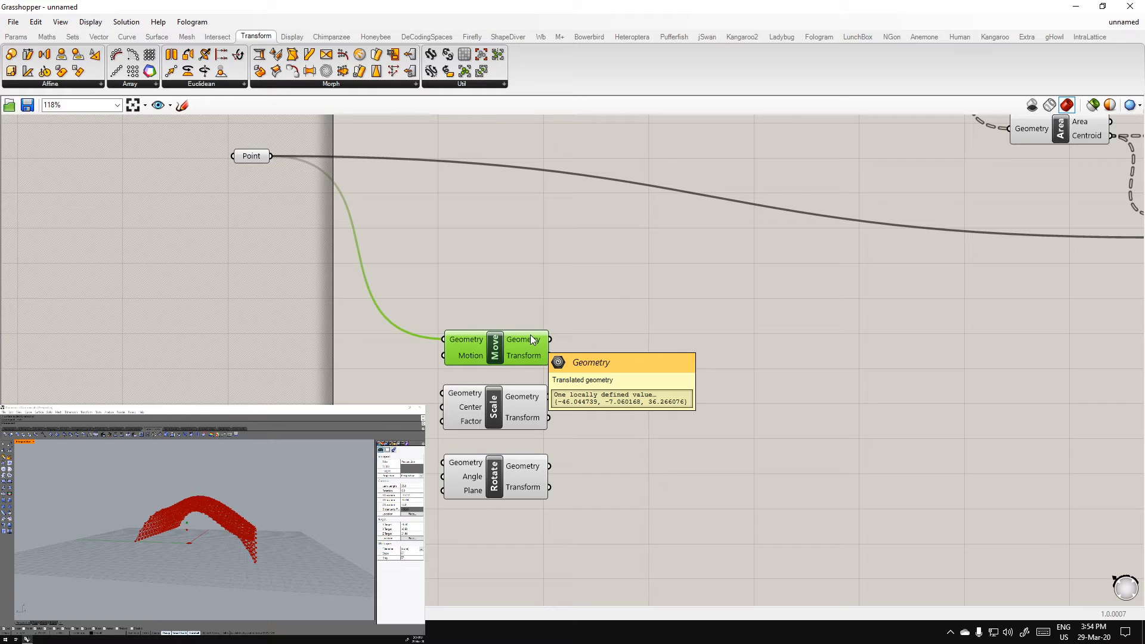
mouse_move(533, 361)
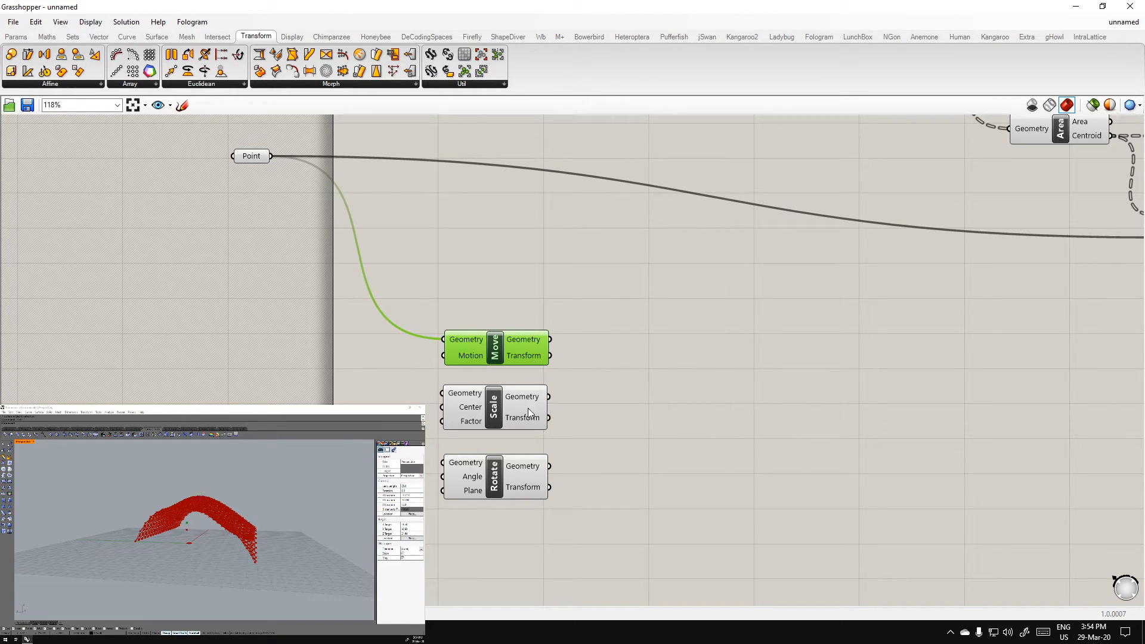
mouse_move(527, 487)
click(452, 85)
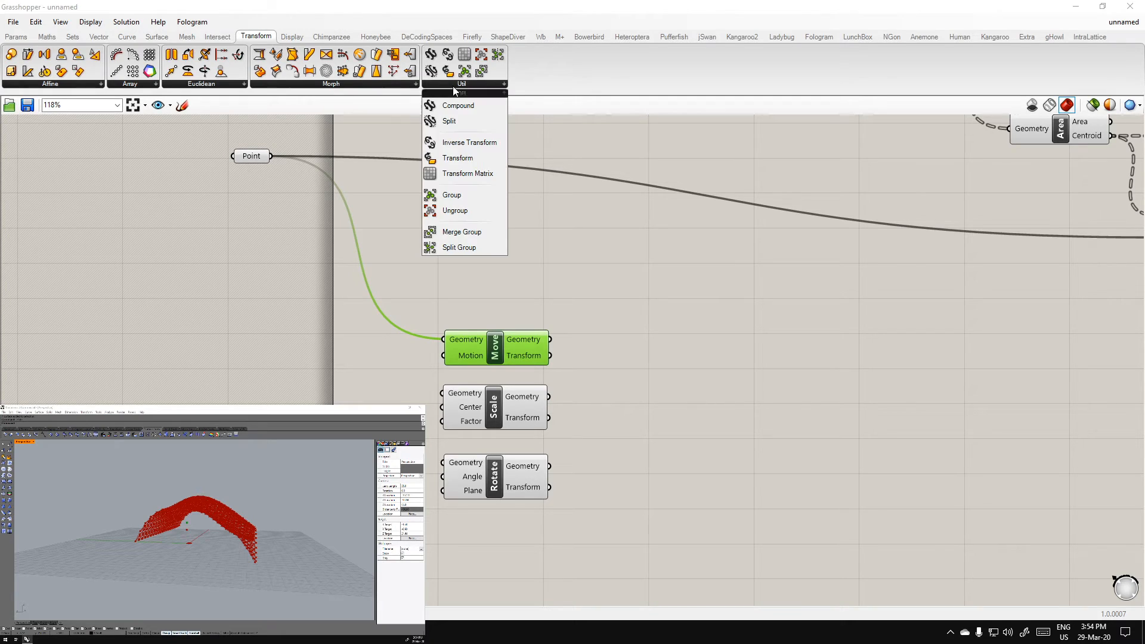
Add a Compound component and connect the Transform outputs of Move, Scale and Rotate to its Transforms input
drag(492, 110, 649, 428)
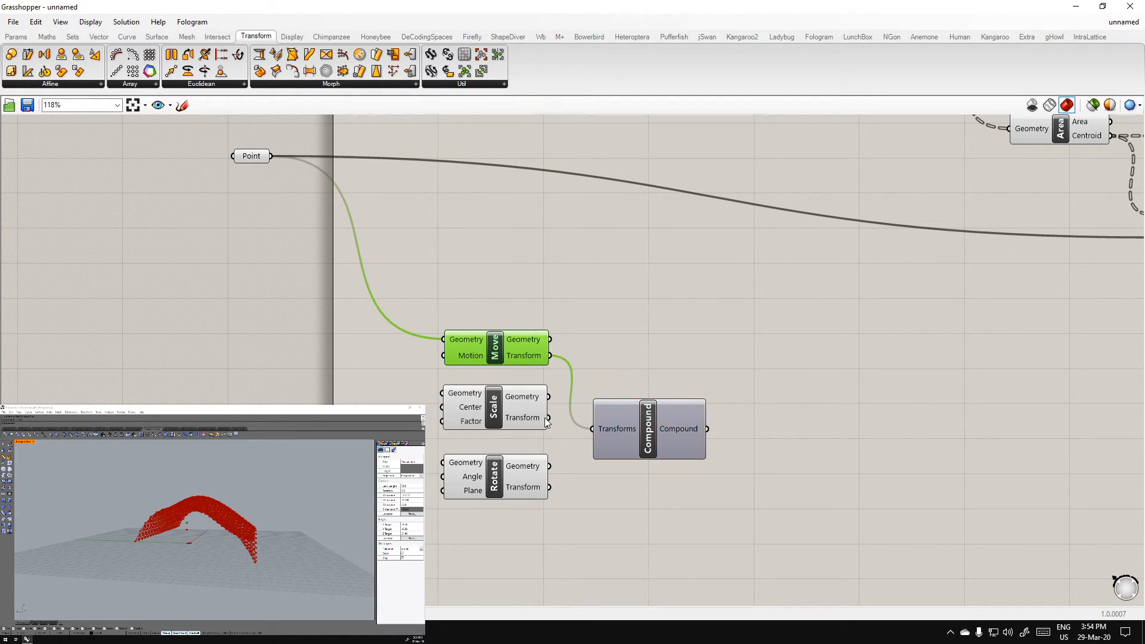
drag(548, 418, 578, 430)
shift+drag(556, 489, 597, 431)
Add a Transform component beside Compound and feed the Compound output into its Transform input
click(472, 90)
drag(463, 156, 771, 407)
drag(708, 428, 798, 418)
click(797, 479)
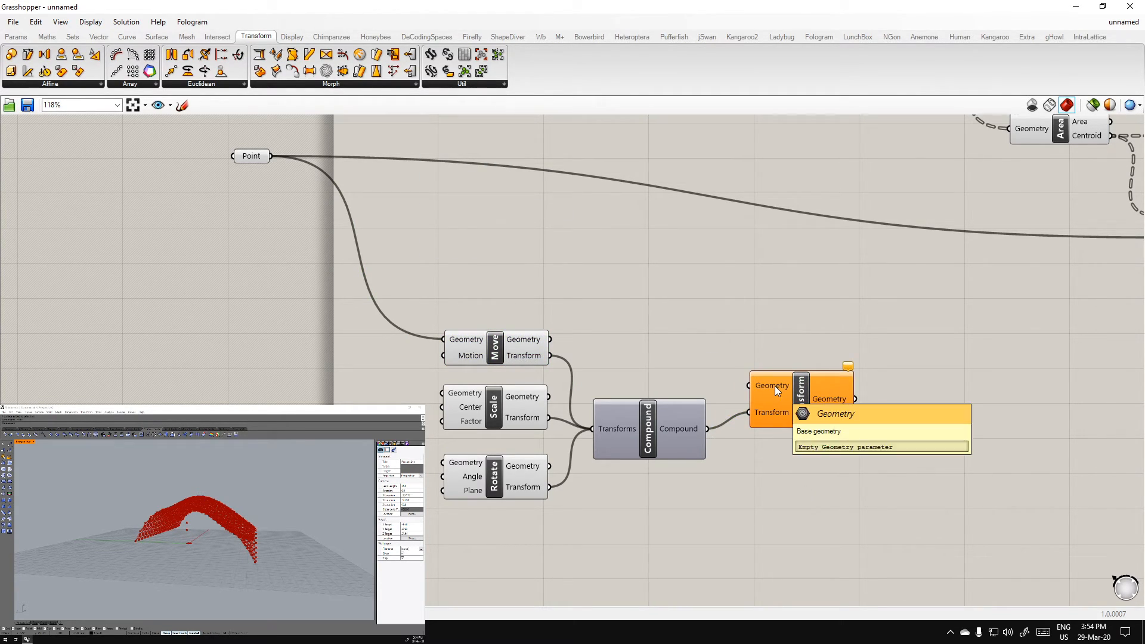
Delete the Compound and Transform components, keeping Move, Scale and Rotate
drag(552, 542, 458, 293)
click(802, 410)
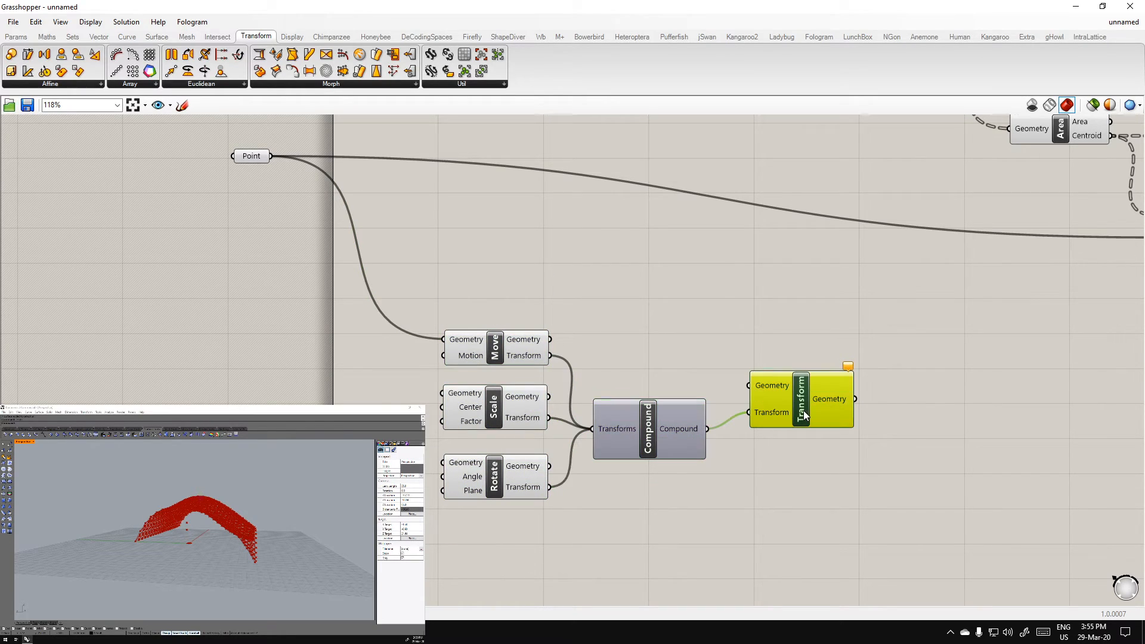
drag(841, 516, 546, 310)
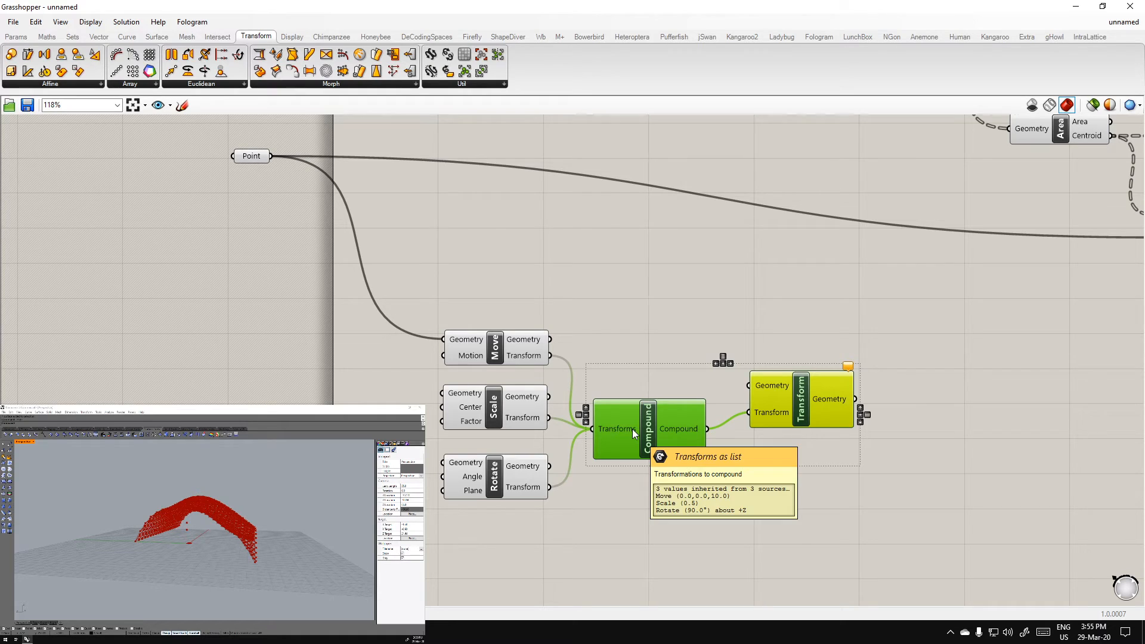
key(Delete)
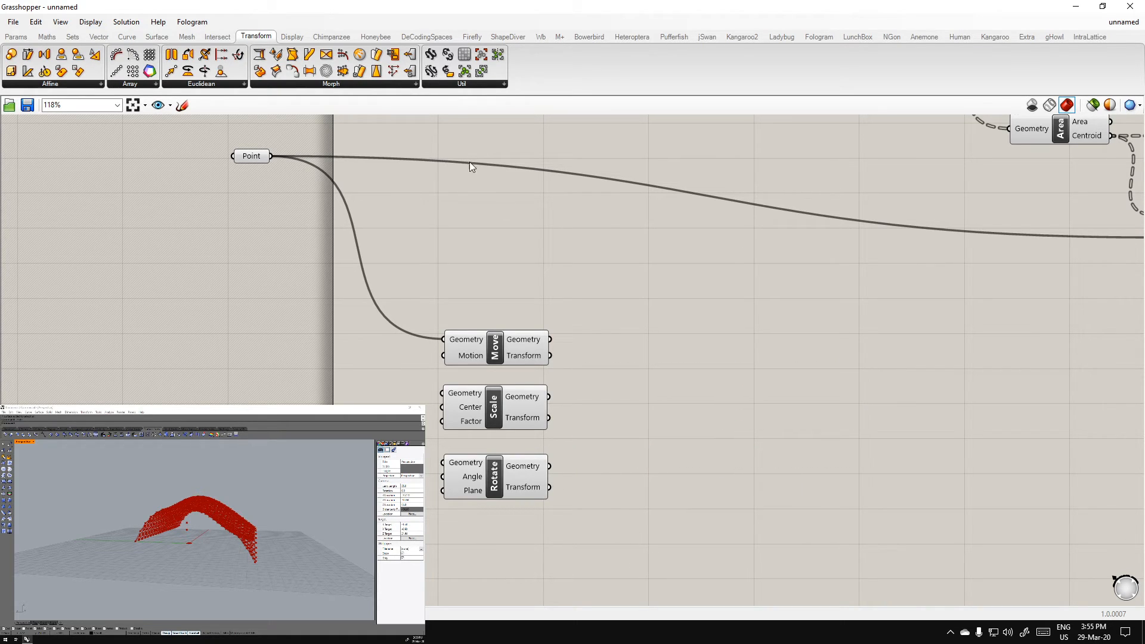
click(462, 84)
drag(577, 554, 402, 250)
scroll(518, 324, down, 3)
click(470, 366)
scroll(469, 366, up, 4)
right_drag(685, 308, 545, 353)
scroll(281, 326, down, 3)
right_drag(427, 367, 386, 405)
drag(400, 438, 228, 321)
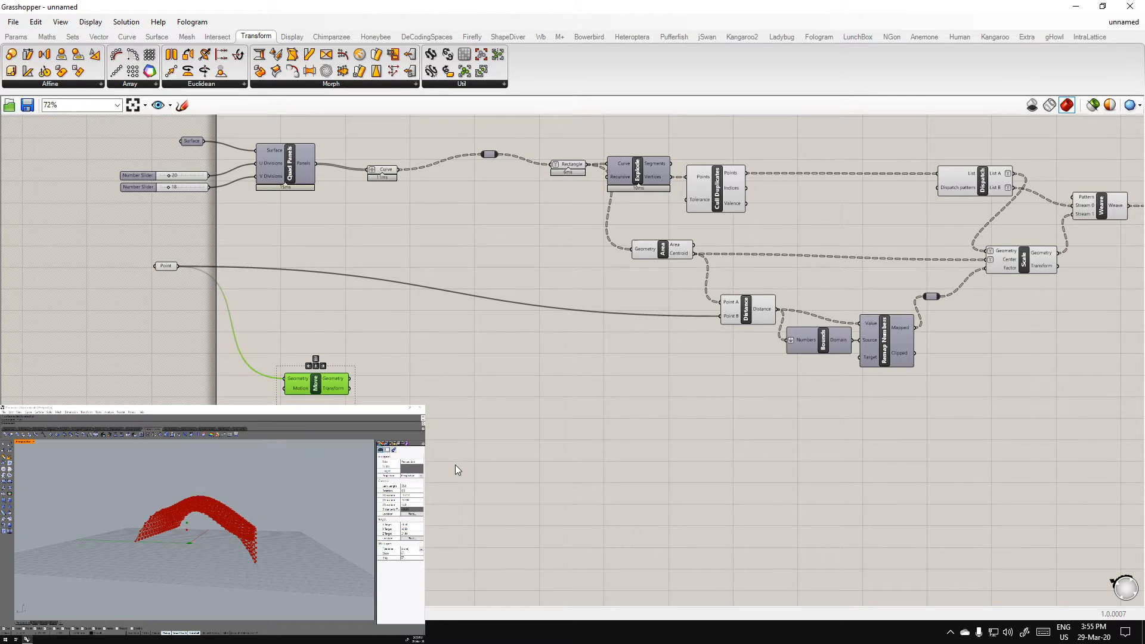
Realign the Curve parameter, the relay and the Rectangle parameter after Quad Panels so their connecting wire runs straight
scroll(456, 464, down, 1)
right_drag(484, 448, 379, 470)
drag(444, 241, 422, 239)
click(375, 227)
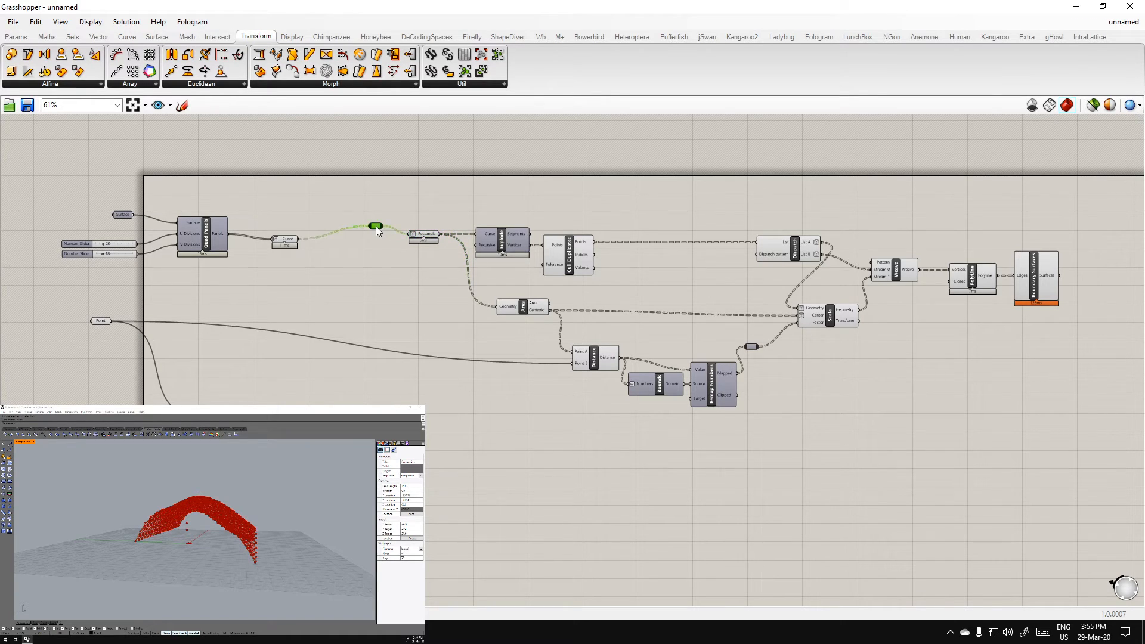
click(370, 281)
drag(285, 239, 290, 235)
click(428, 310)
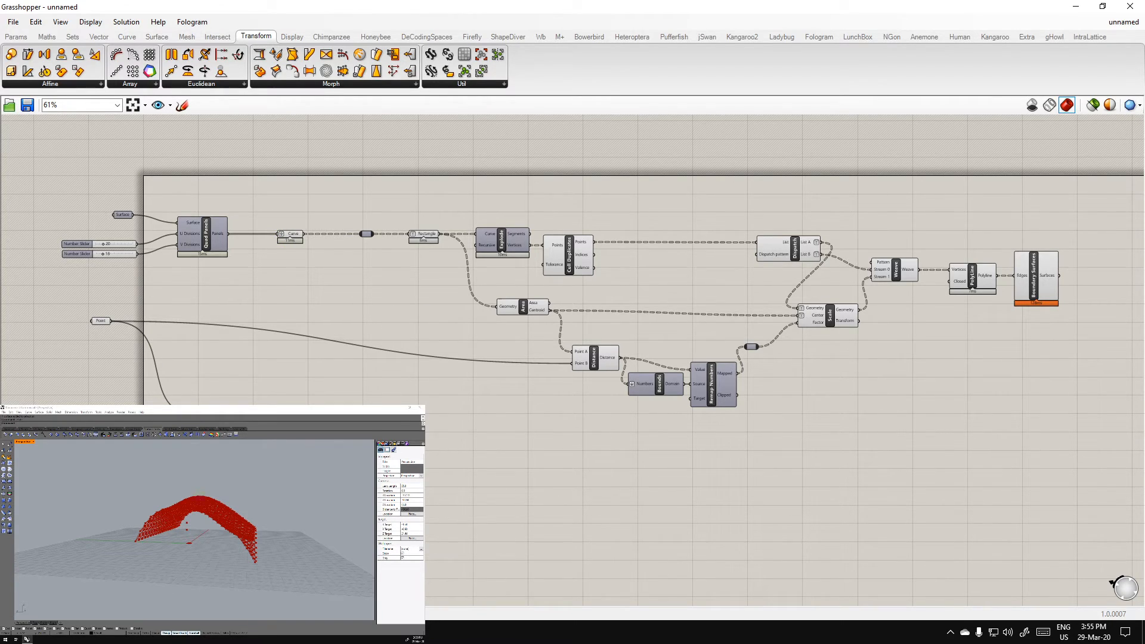
Disconnect the Point parameter from the Geometry input of the Move component
drag(230, 423, 287, 414)
click(218, 403)
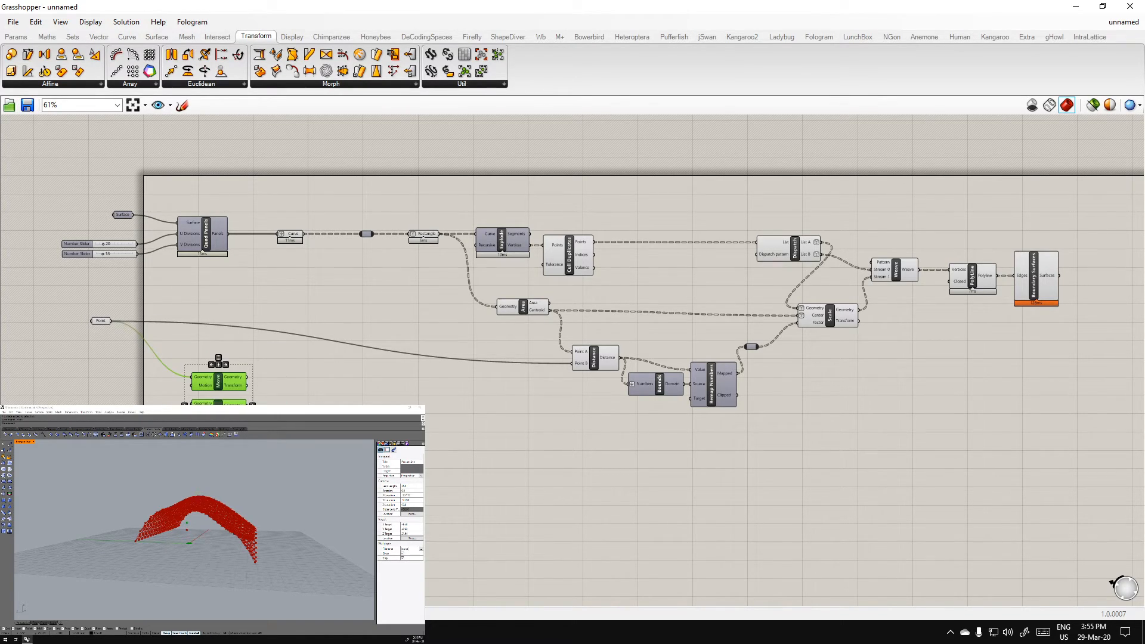
key(Escape)
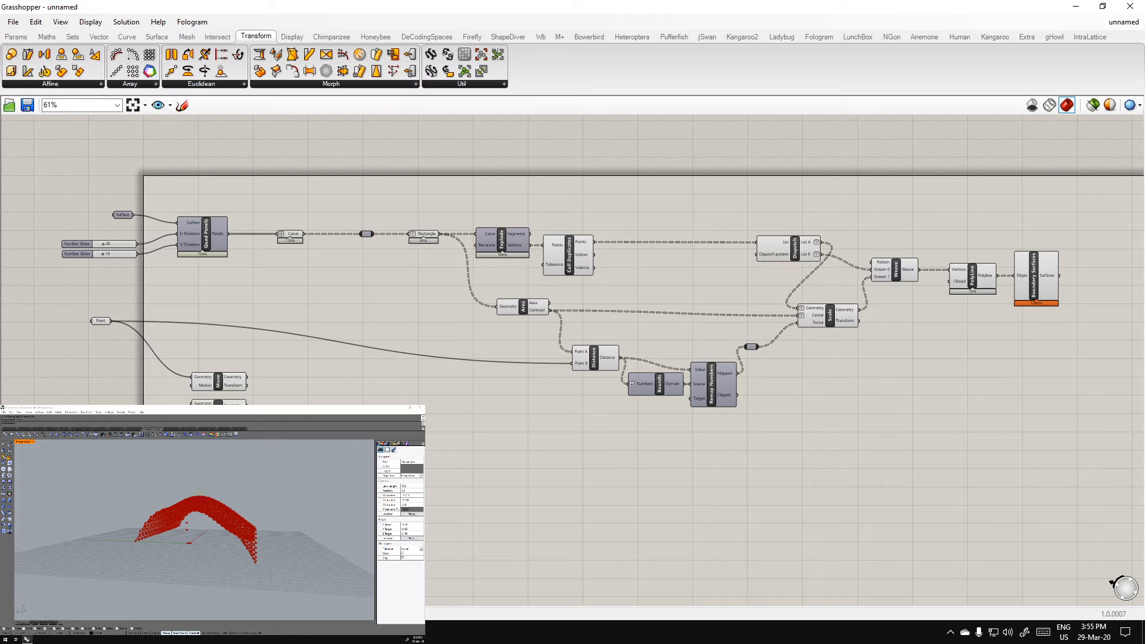
drag(286, 414, 190, 358)
click(228, 366)
click(224, 388)
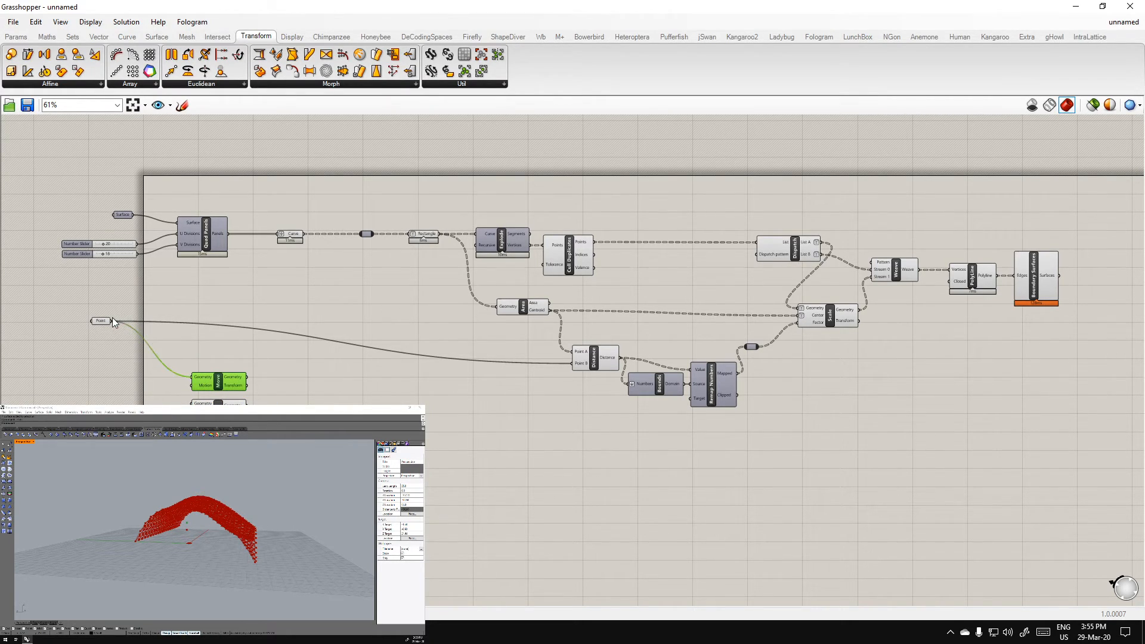
scroll(102, 411, up, 4)
right_drag(572, 358, 681, 308)
click(682, 309)
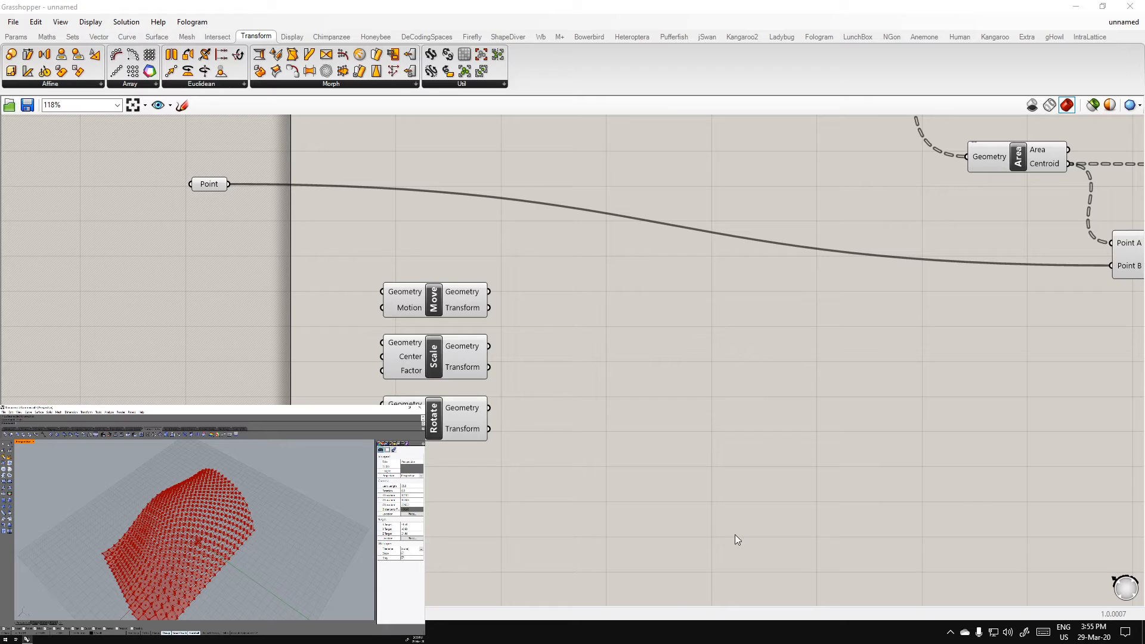
Review the whole panel definition from the Surface input through to Boundary Surfaces
scroll(481, 438, down, 3)
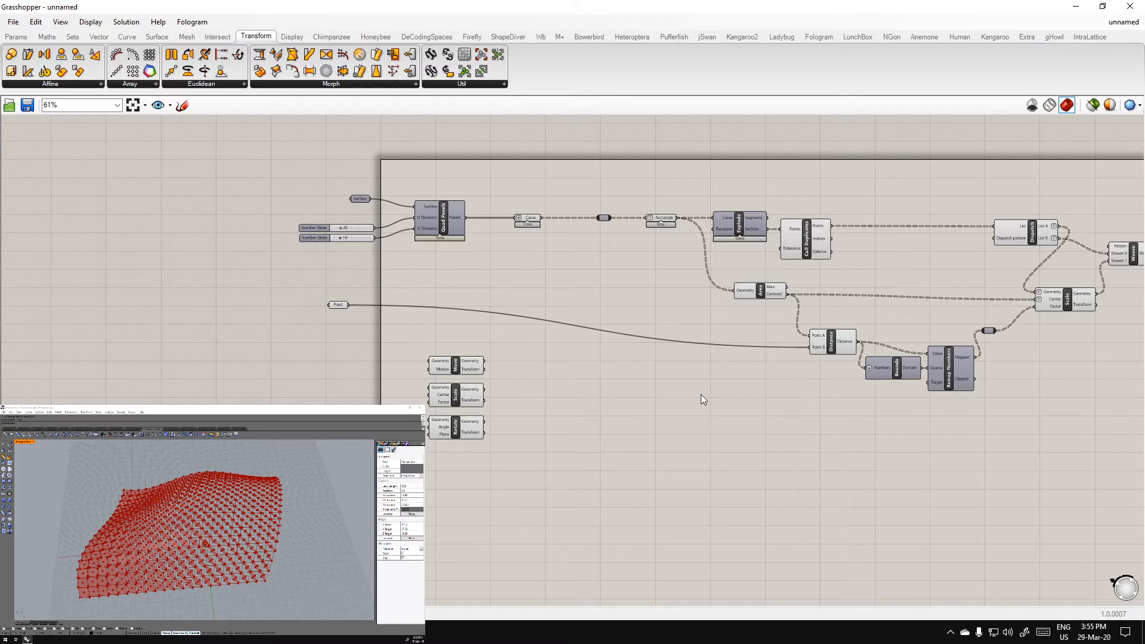
right_drag(701, 395, 530, 385)
scroll(529, 384, down, 2)
right_drag(637, 388, 560, 399)
scroll(535, 368, up, 1)
scroll(535, 368, up, 1)
right_drag(424, 392, 447, 433)
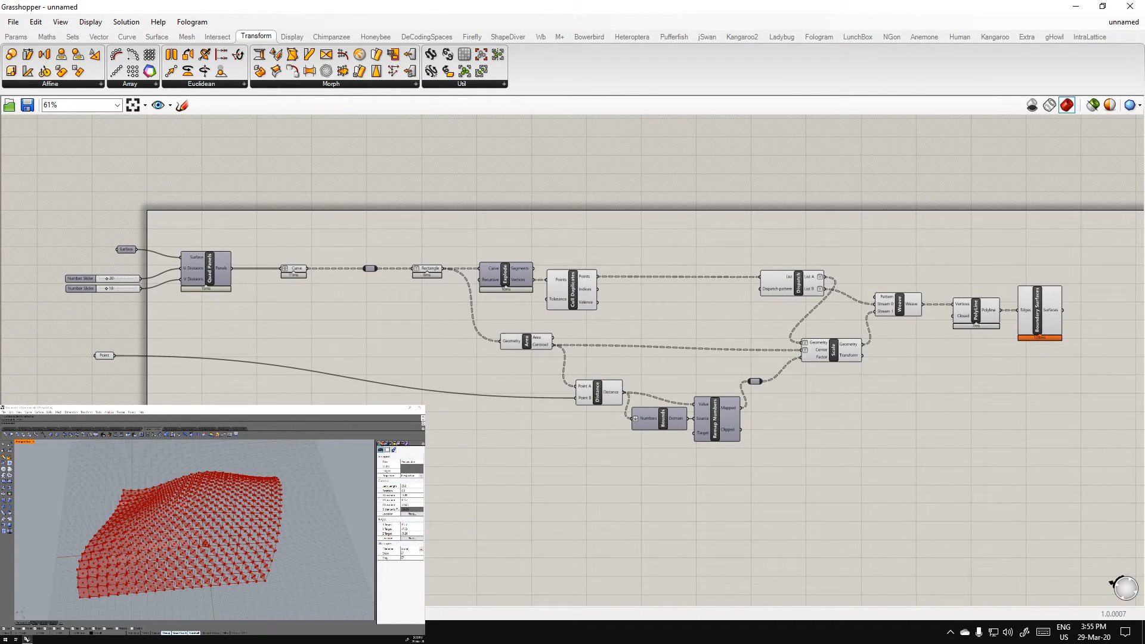
click(71, 85)
Switch to Chrome and search Google in a new tab for "essential mathematics rajaa issa"
key(alt+Tab)
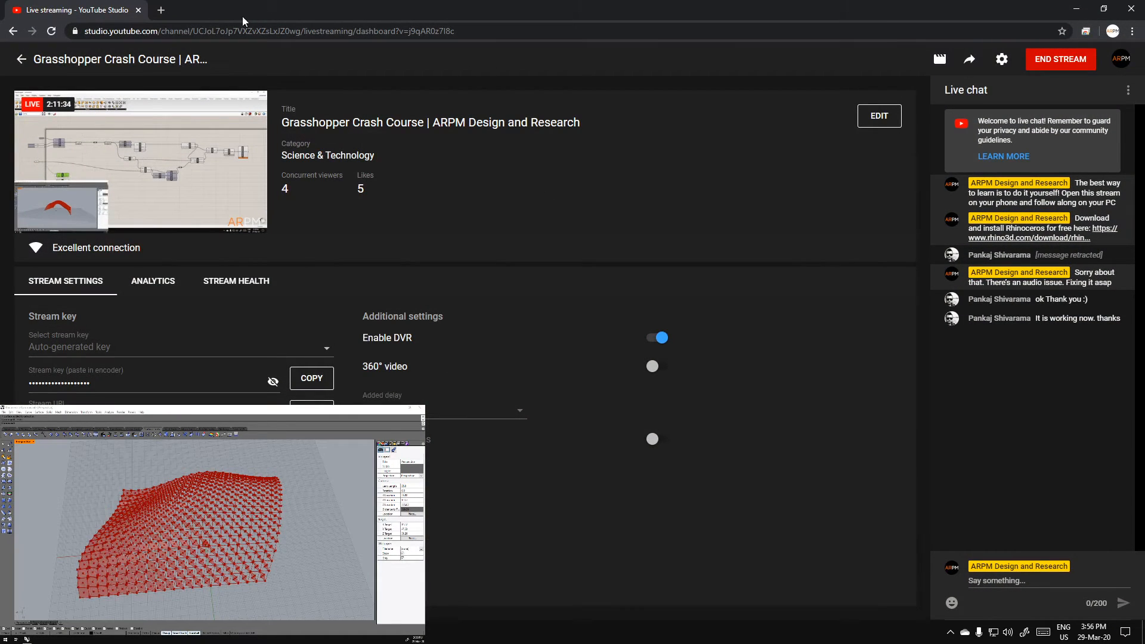
click(160, 10)
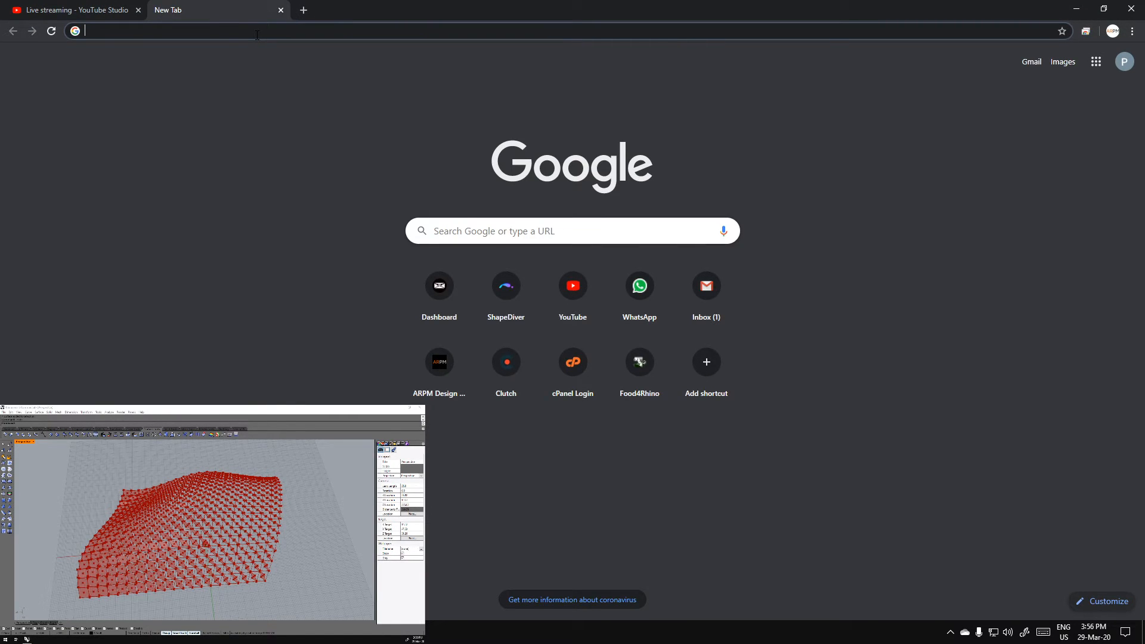
text(e)
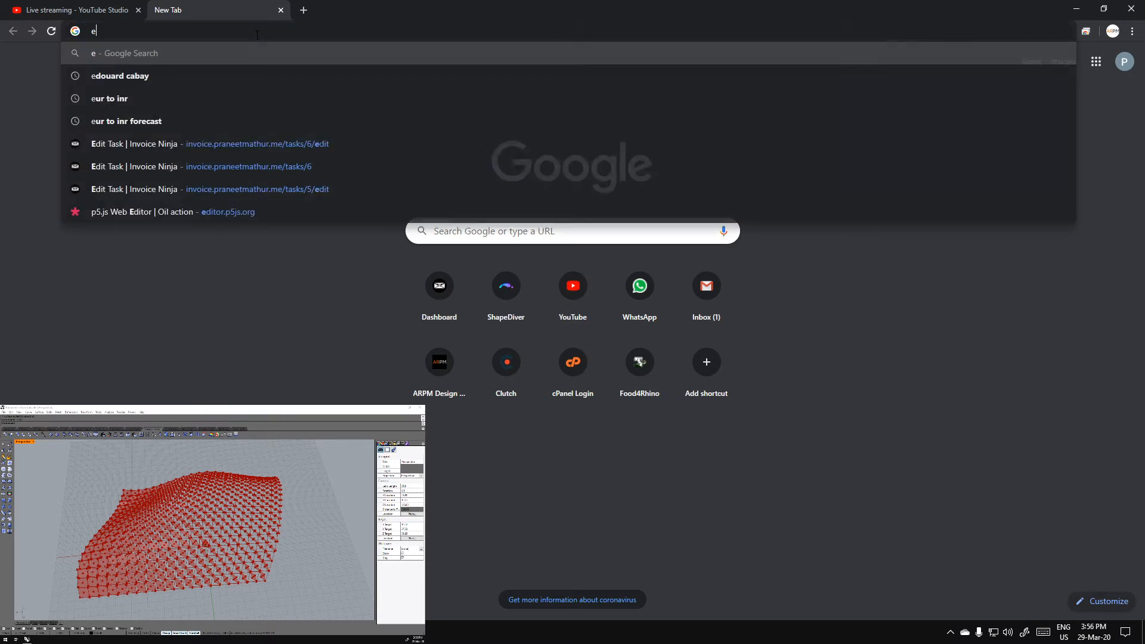
text(ssential )
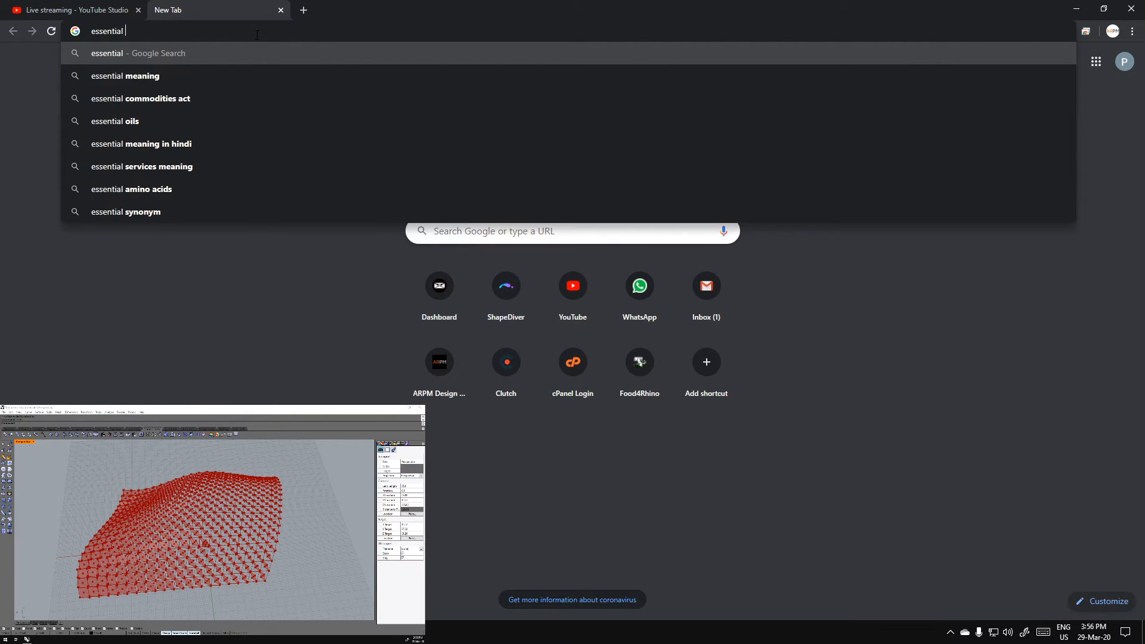
text(mathemi)
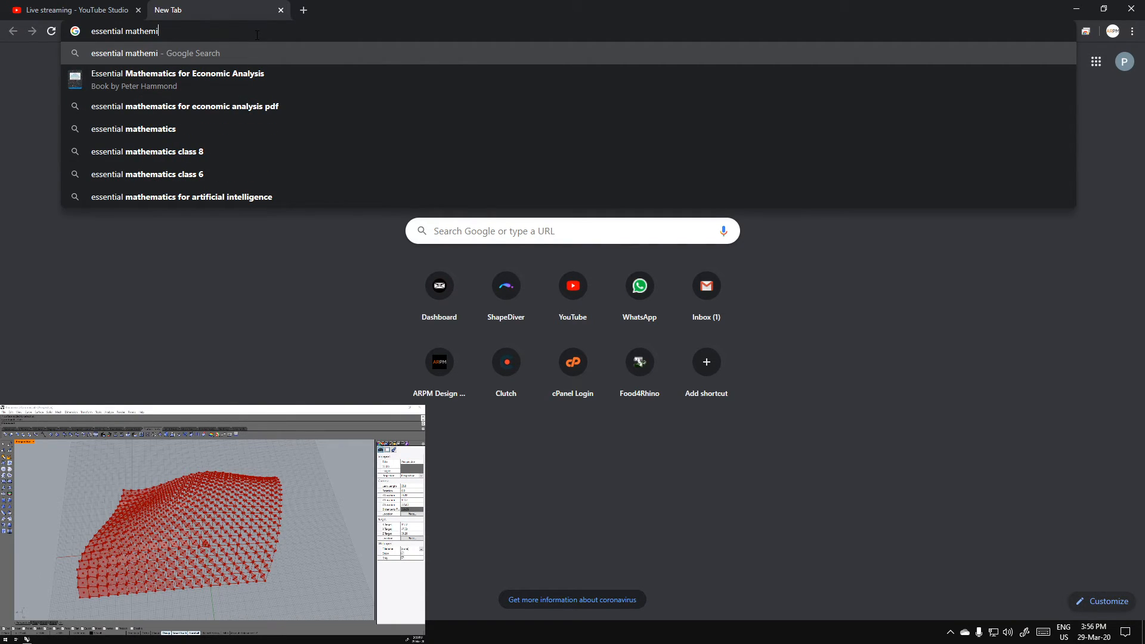
key(BackSpace)
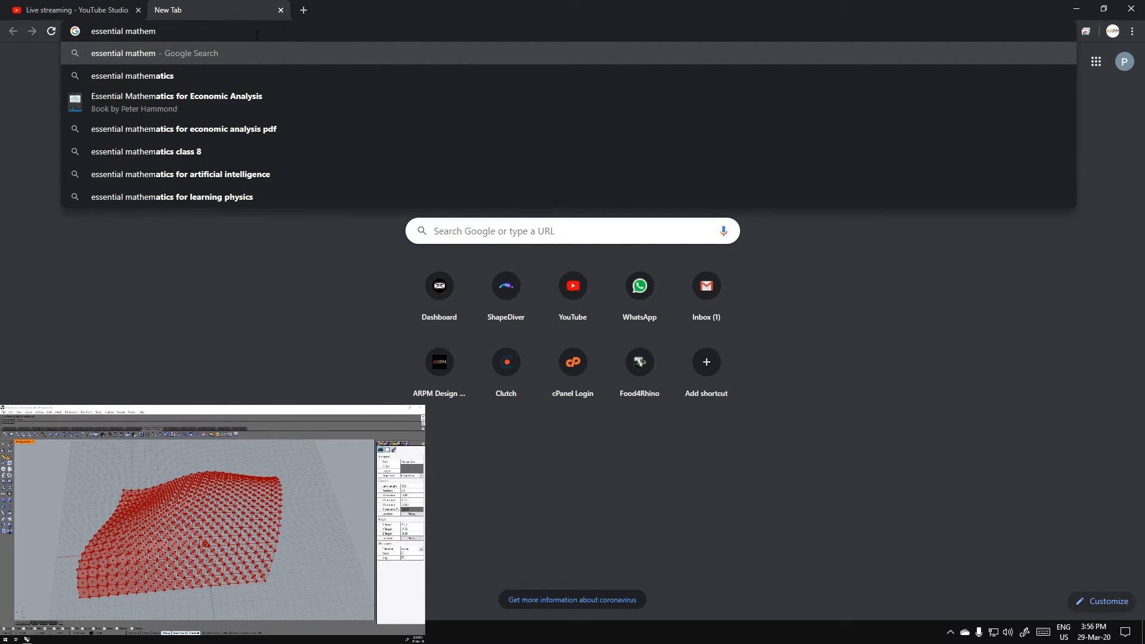
text(atics )
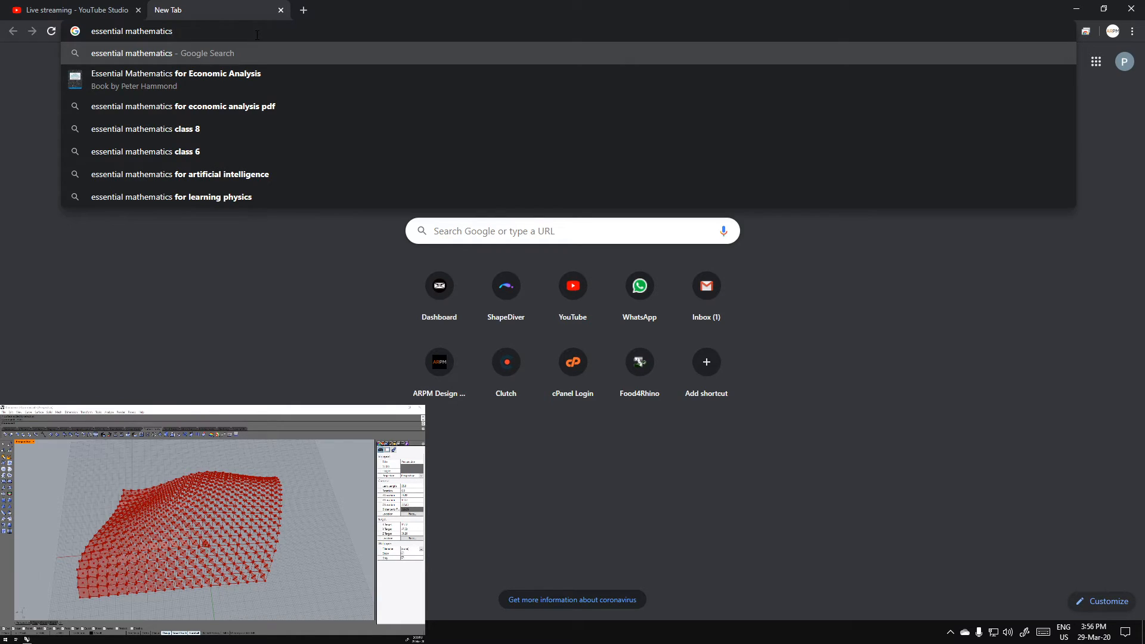
text(raja ii)
key(BackSpace)
text(ssa)
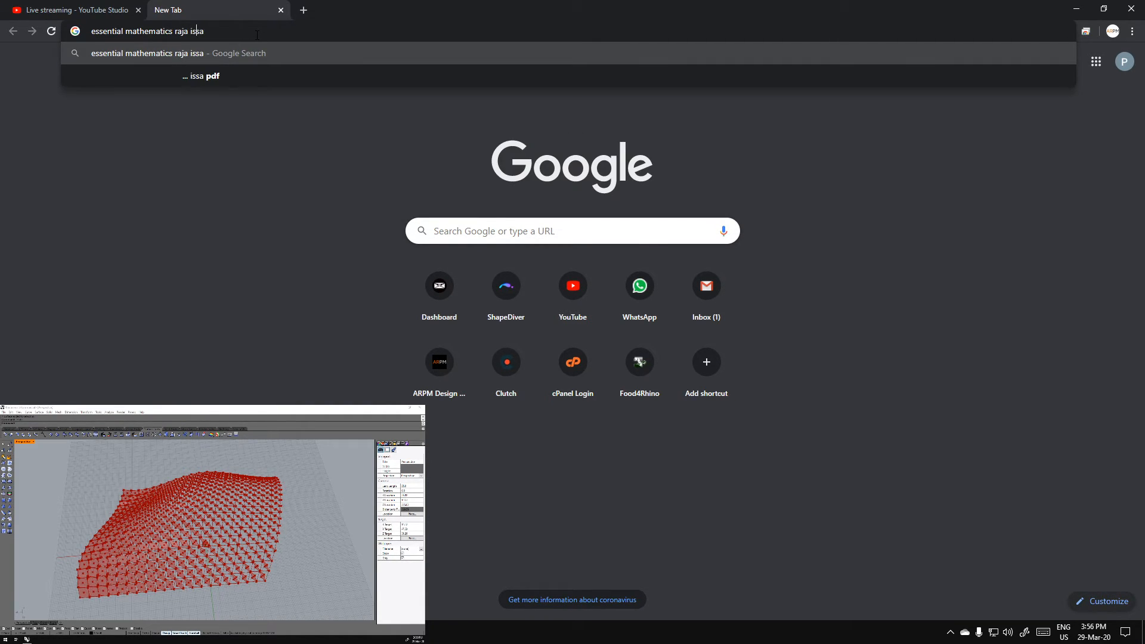
text(a)
key(Return)
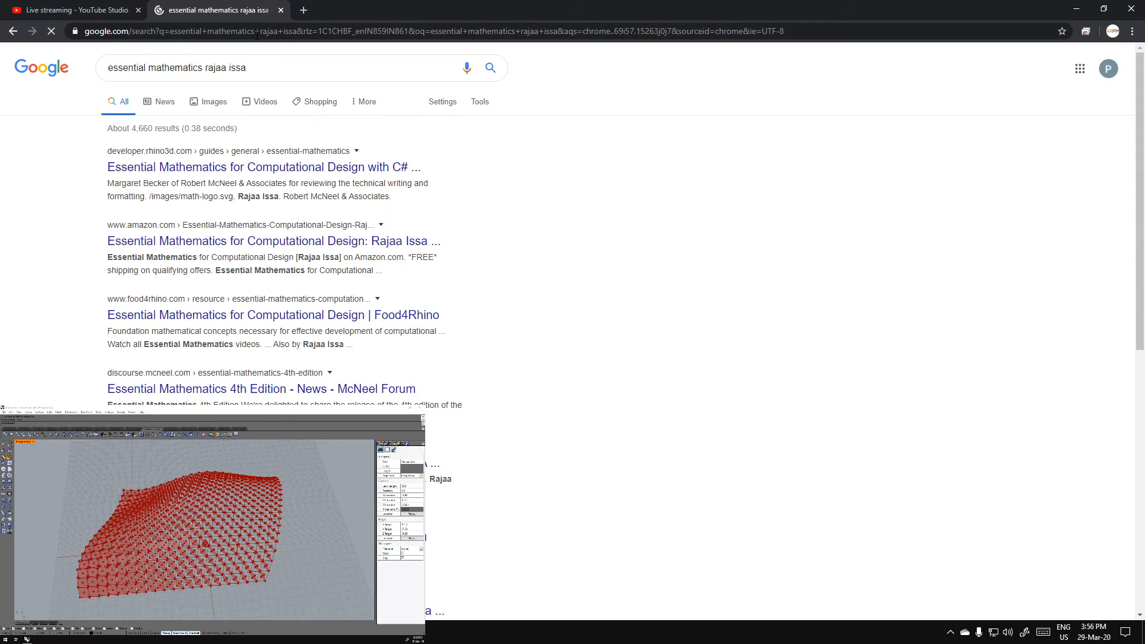
Open the Rhino developer guide on Essential Mathematics for Computational Design and go to its single-PDF download page
middle_click(298, 172)
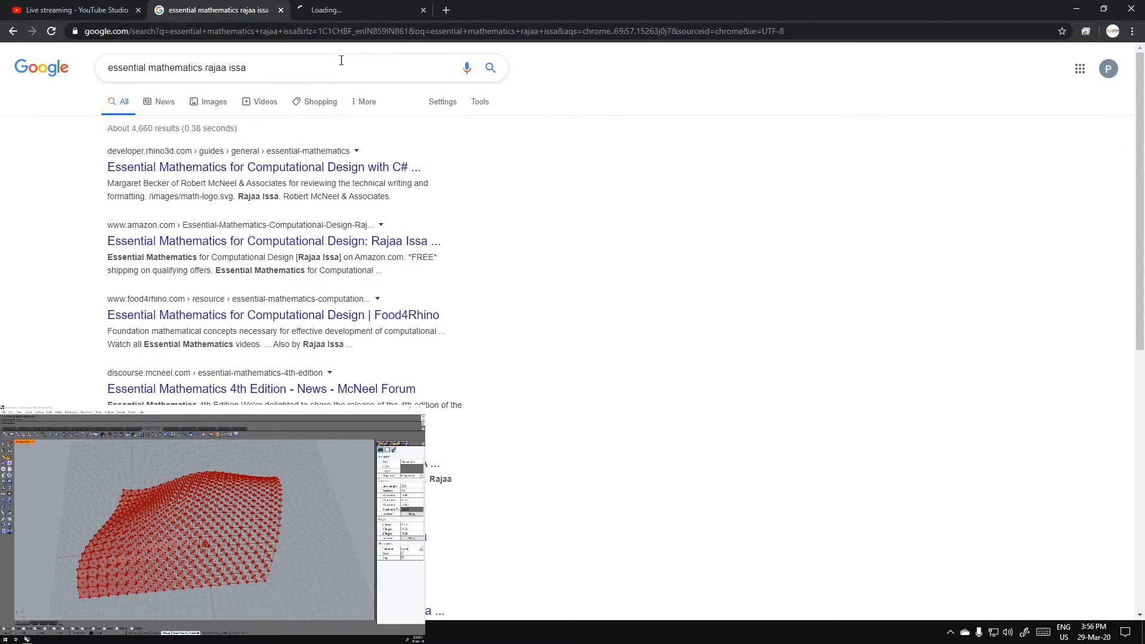
click(388, 8)
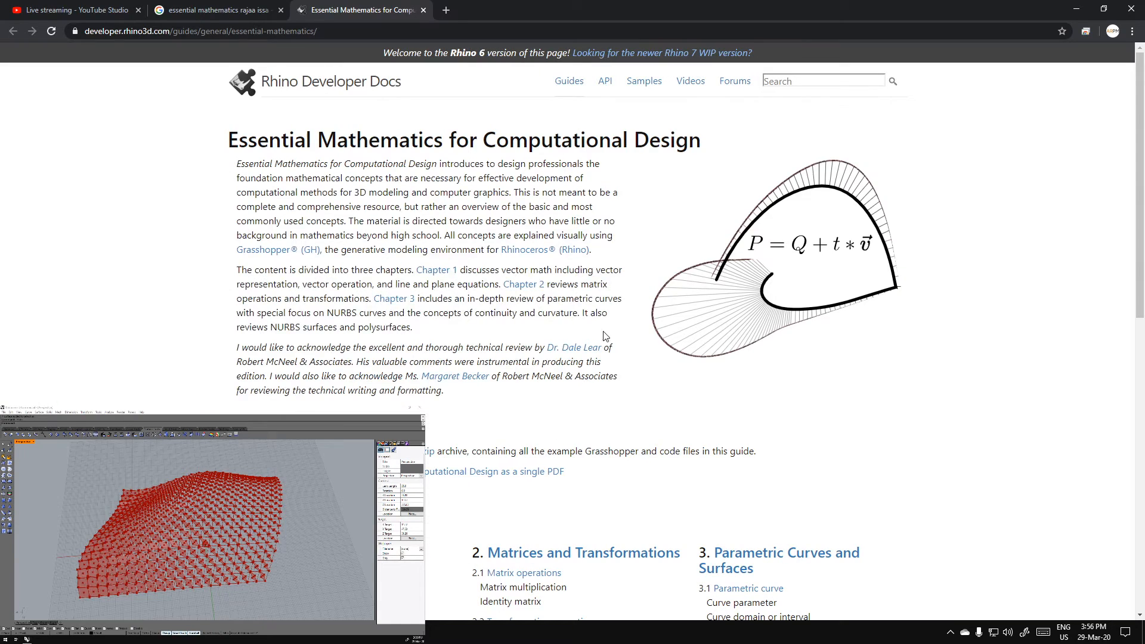
scroll(821, 340, down, 2)
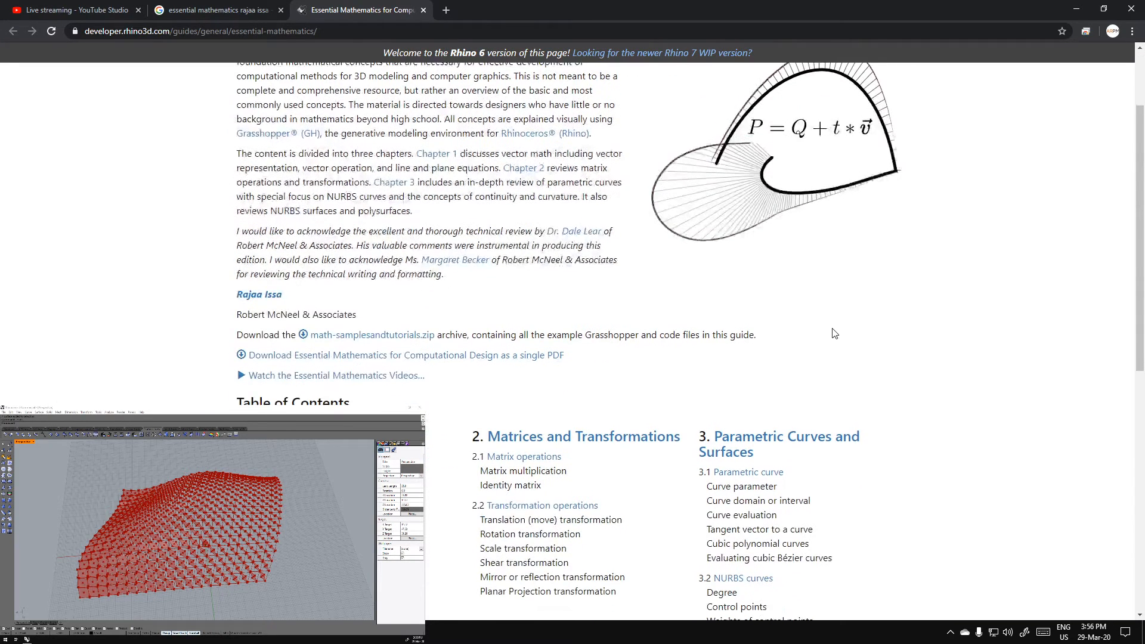
click(517, 353)
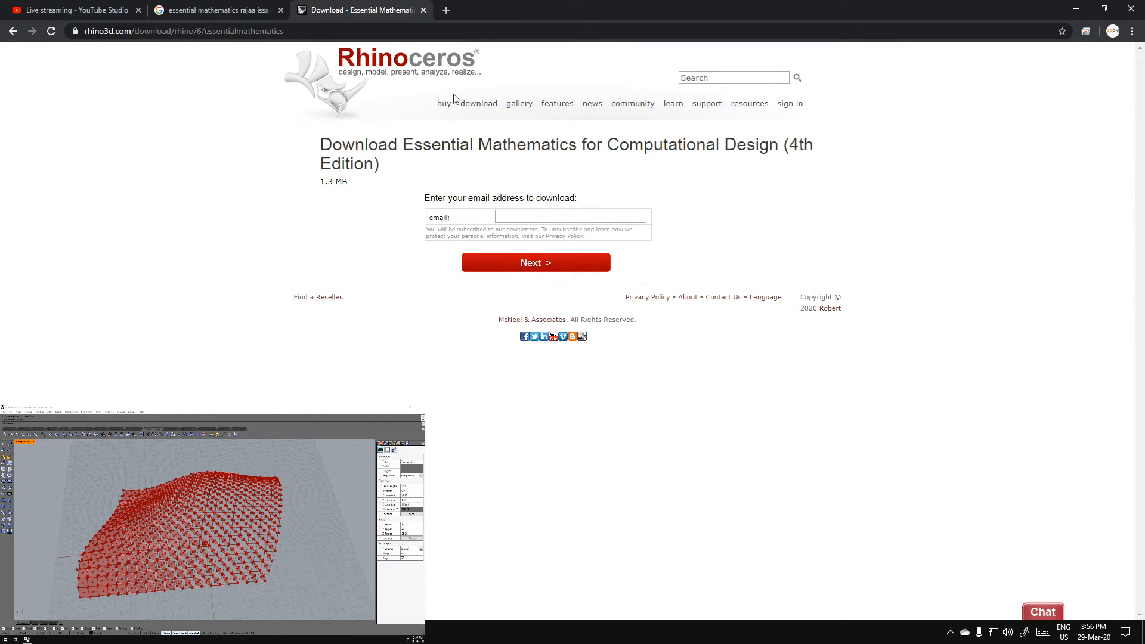
Copy the address of the PDF download page and post it in the YouTube Studio live chat
click(357, 28)
key(ctrl+c)
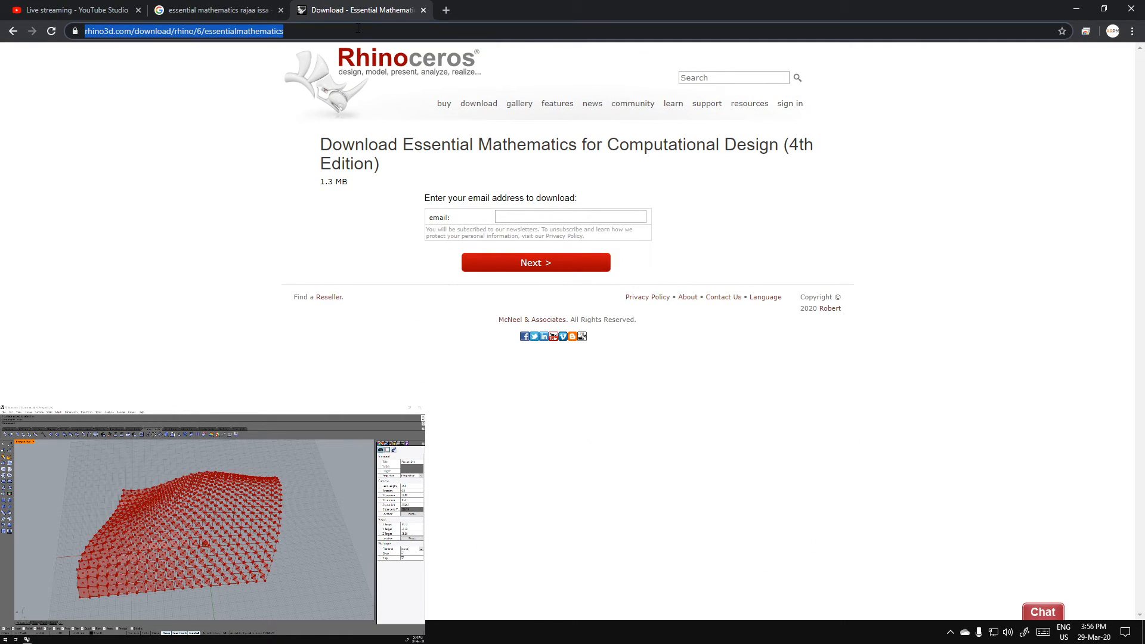
click(91, 10)
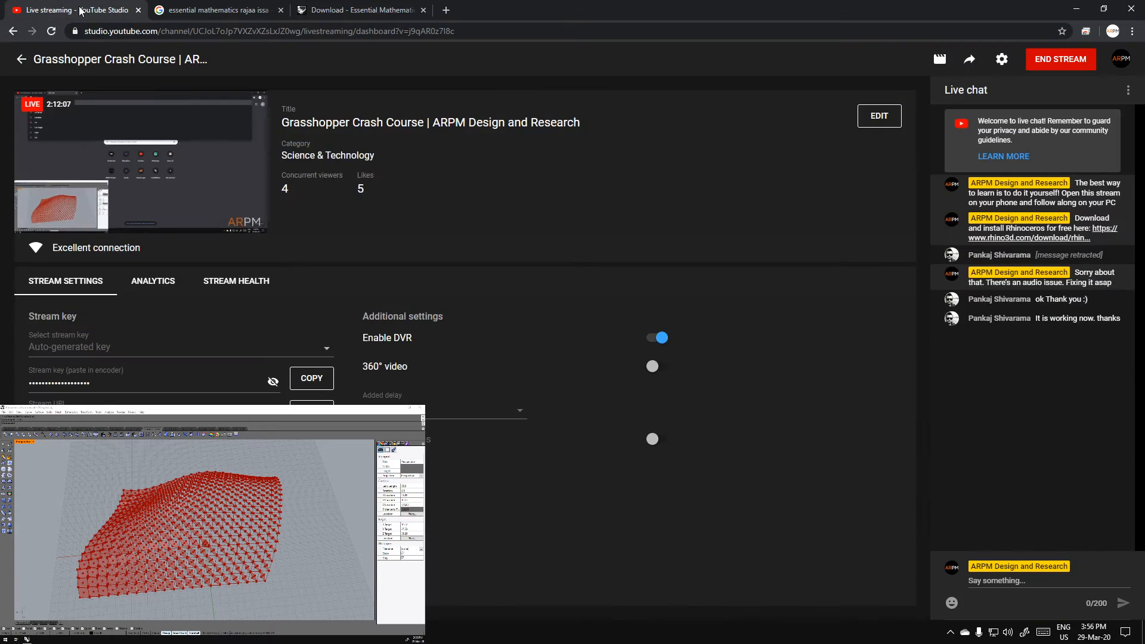
click(1103, 587)
key(ctrl+v)
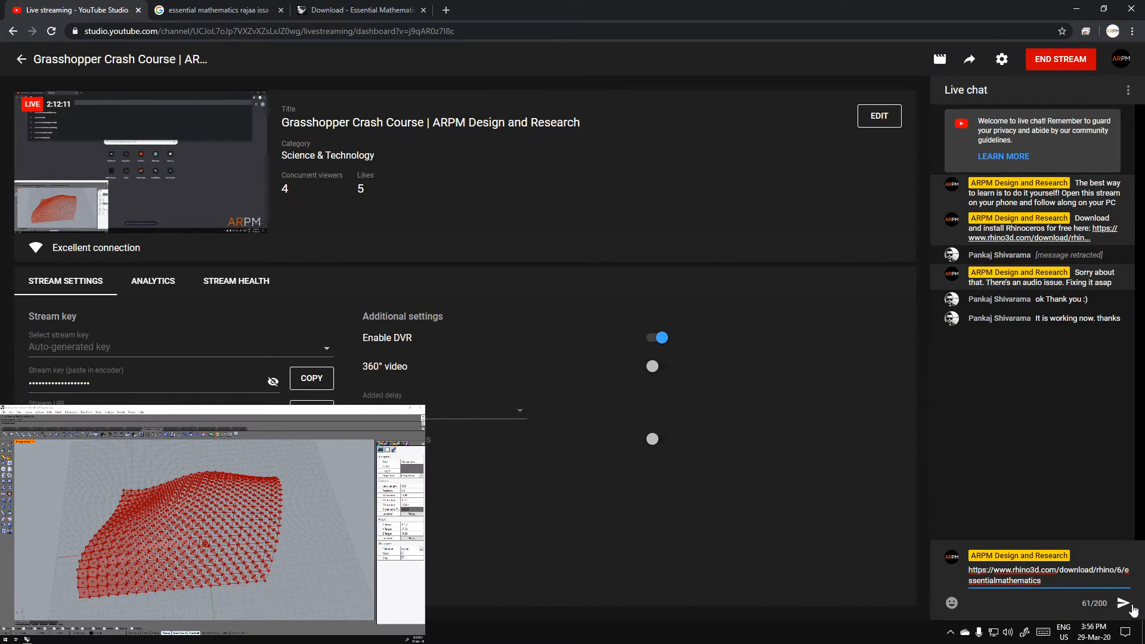
click(1124, 602)
Show the Essential Mathematics download page again, and return to the Grasshopper definition
click(387, 10)
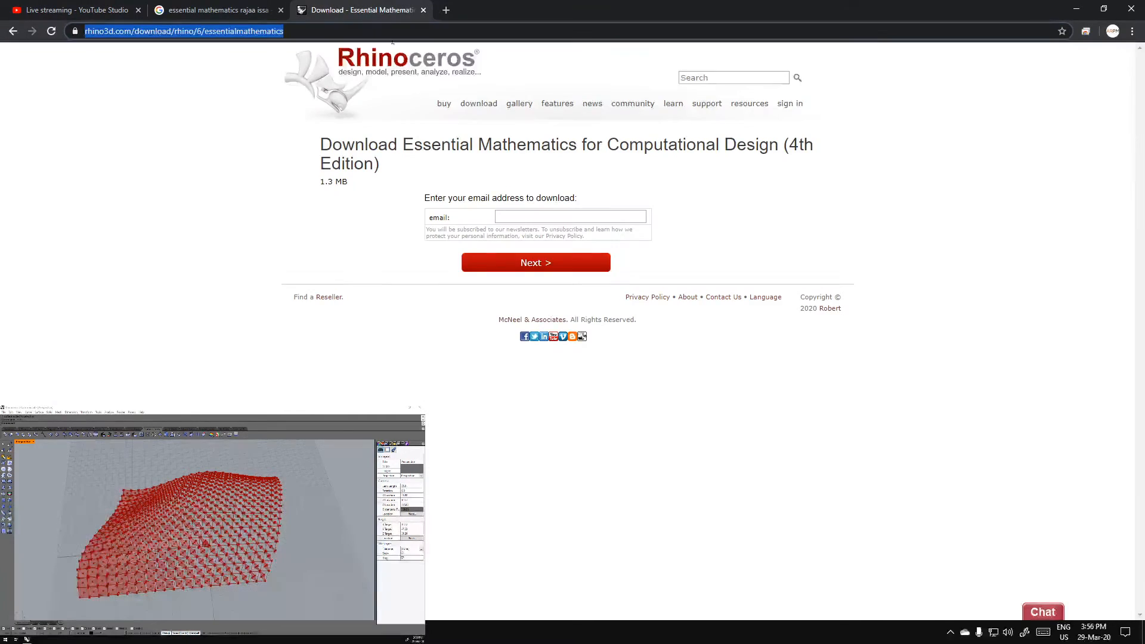
click(284, 382)
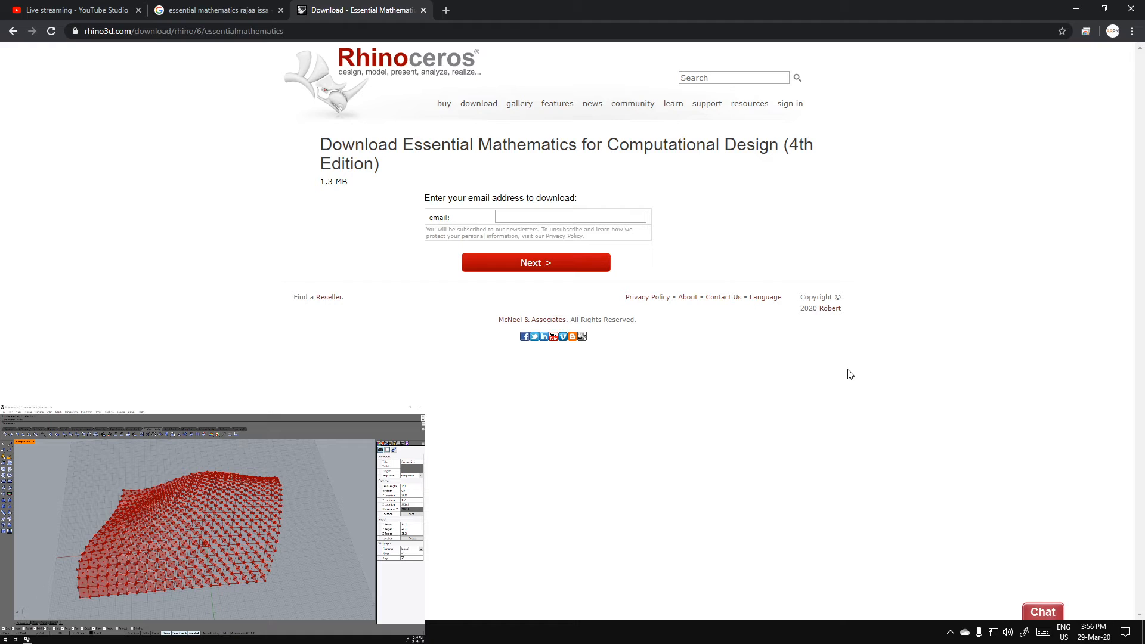
click(1076, 10)
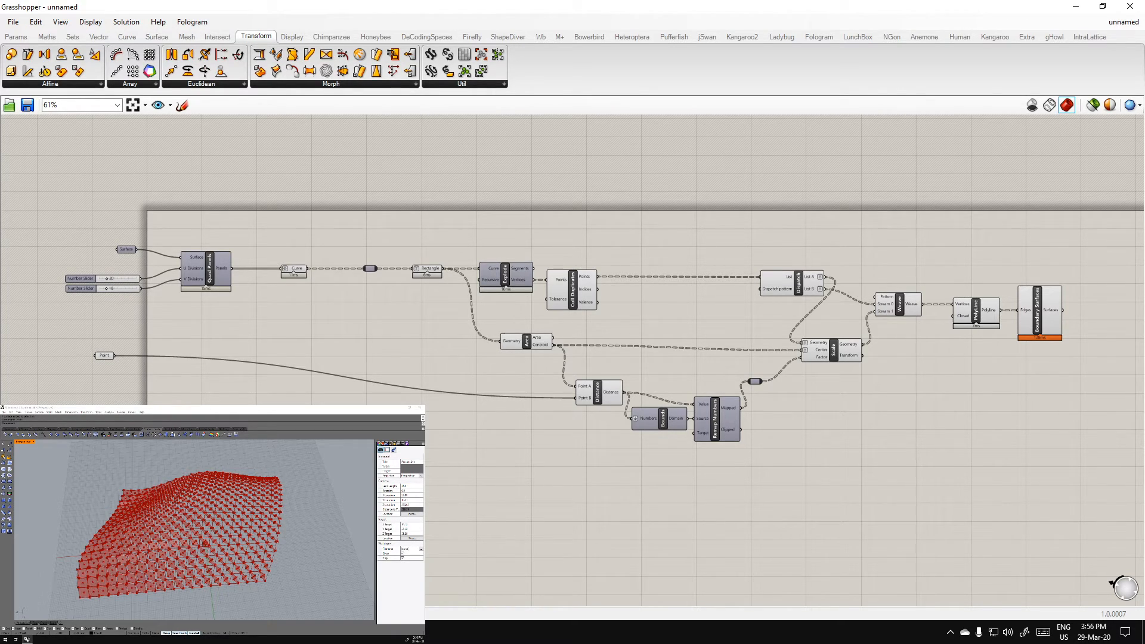
click(16, 37)
click(50, 84)
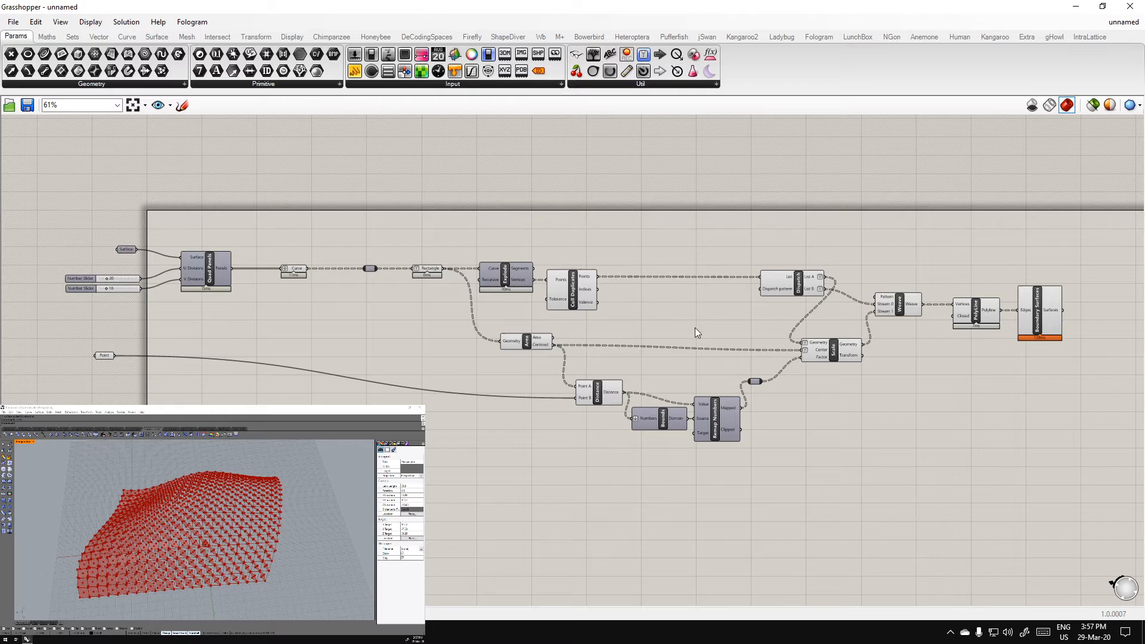
scroll(802, 312, up, 2)
right_drag(347, 320, 775, 299)
right_drag(531, 282, 290, 298)
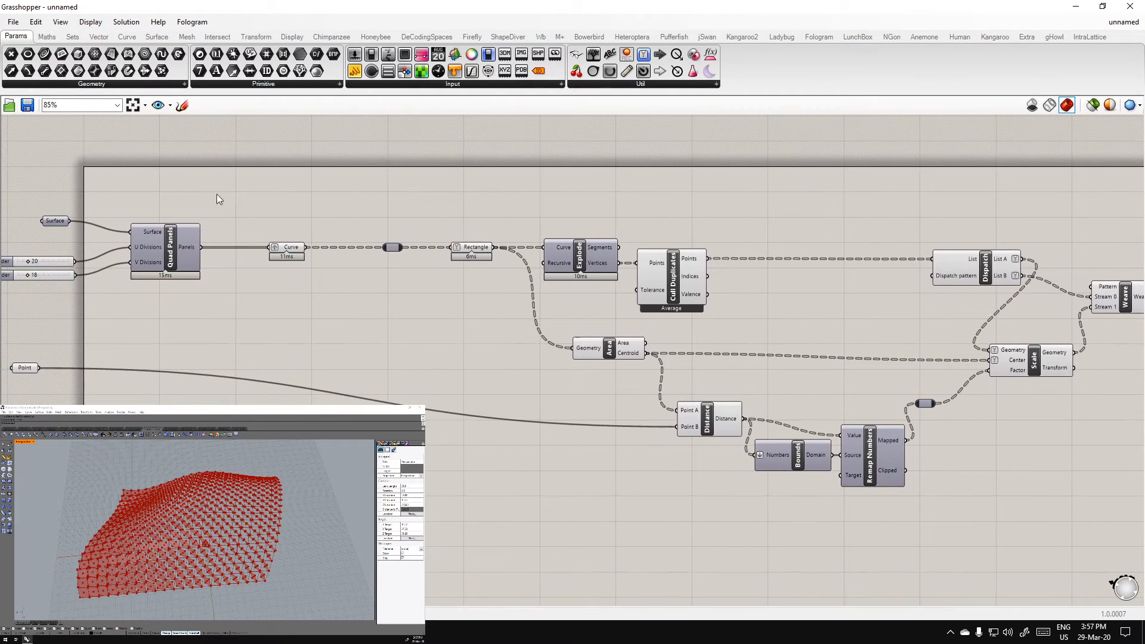
Add a Brep parameter and a Mesh parameter, one below the other, above the panel definition's Curve parameter
click(100, 90)
drag(122, 179, 307, 176)
click(99, 90)
drag(62, 196, 307, 197)
click(402, 192)
scroll(345, 172, up, 3)
right_drag(346, 175, 430, 251)
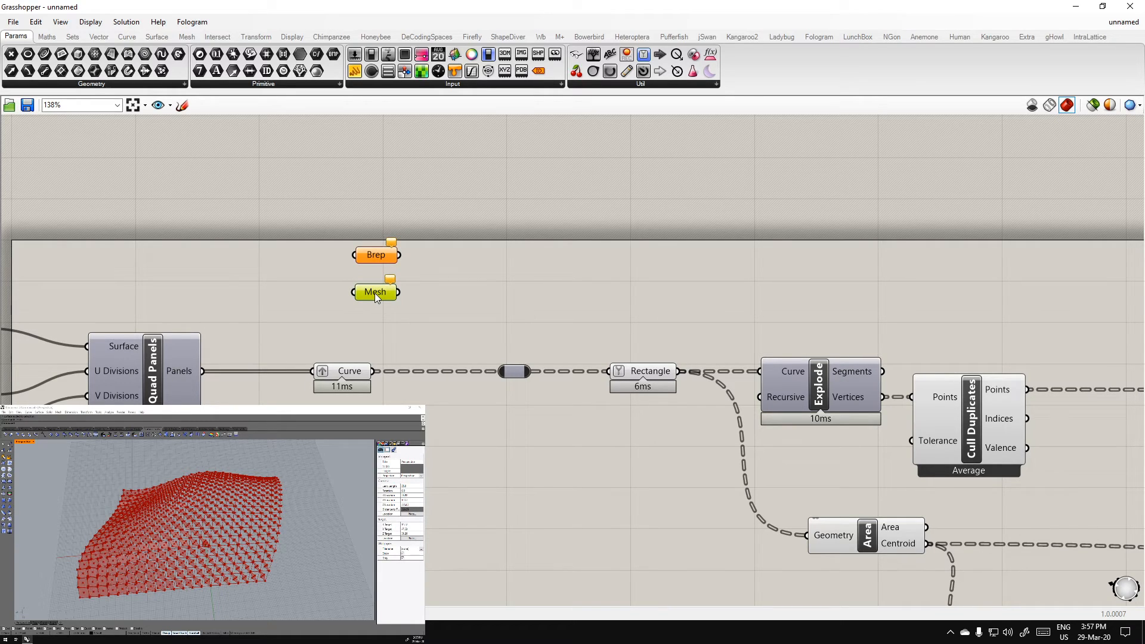
click(407, 313)
scroll(339, 275, up, 5)
scroll(432, 316, down, 3)
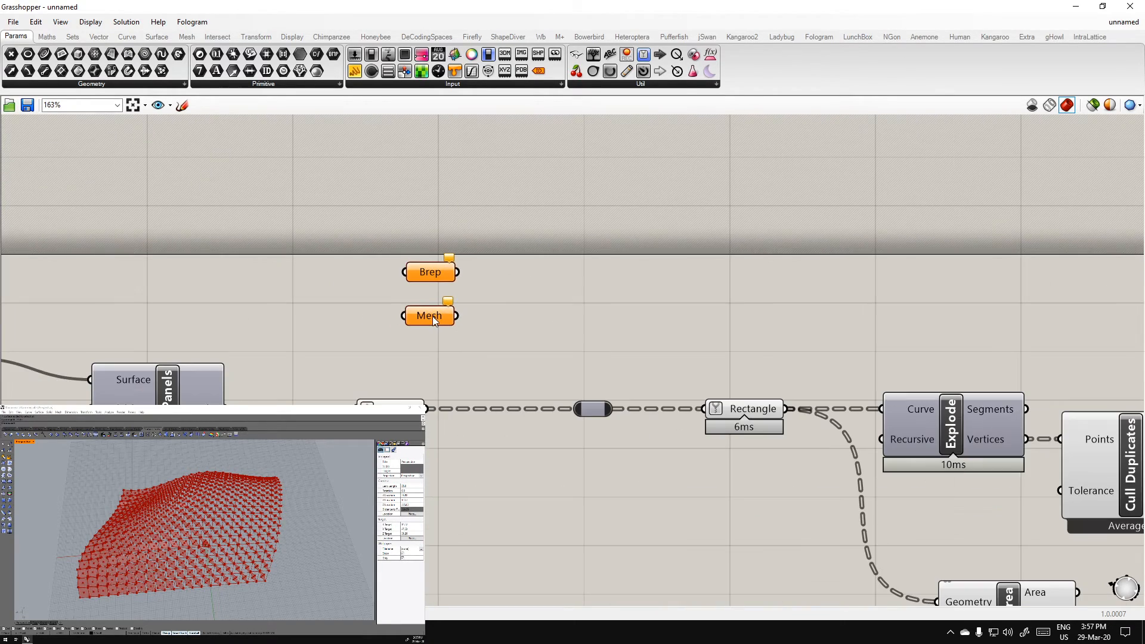
scroll(432, 315, down, 3)
right_drag(489, 304, 368, 253)
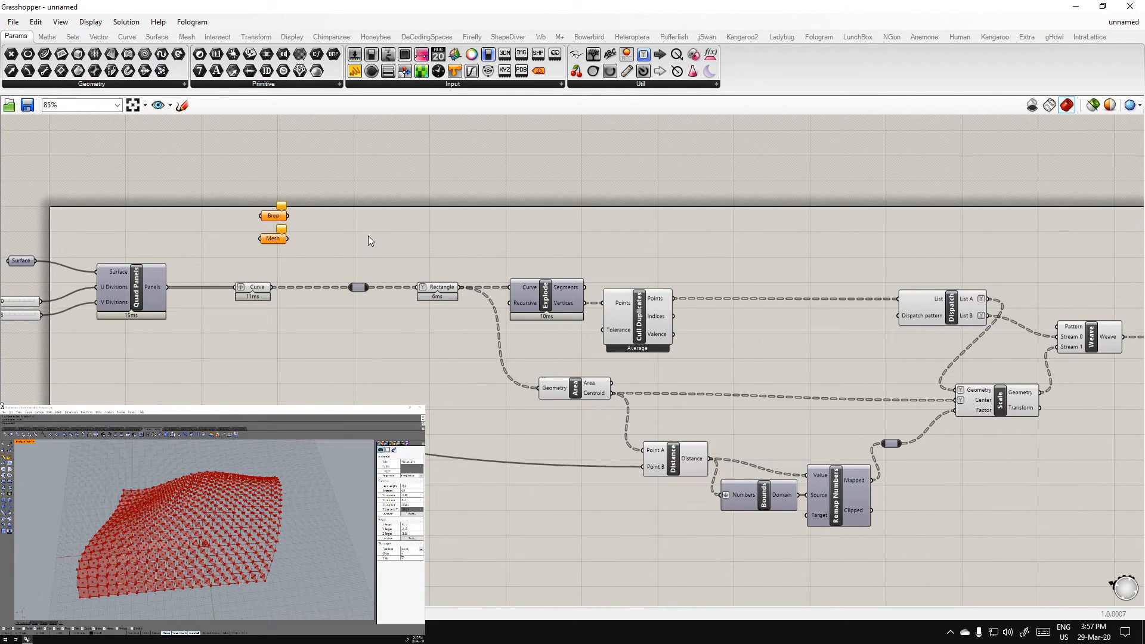
Add a Mesh Sphere component above the panel definition, beside the Brep and Mesh parameters
scroll(484, 218, down, 2)
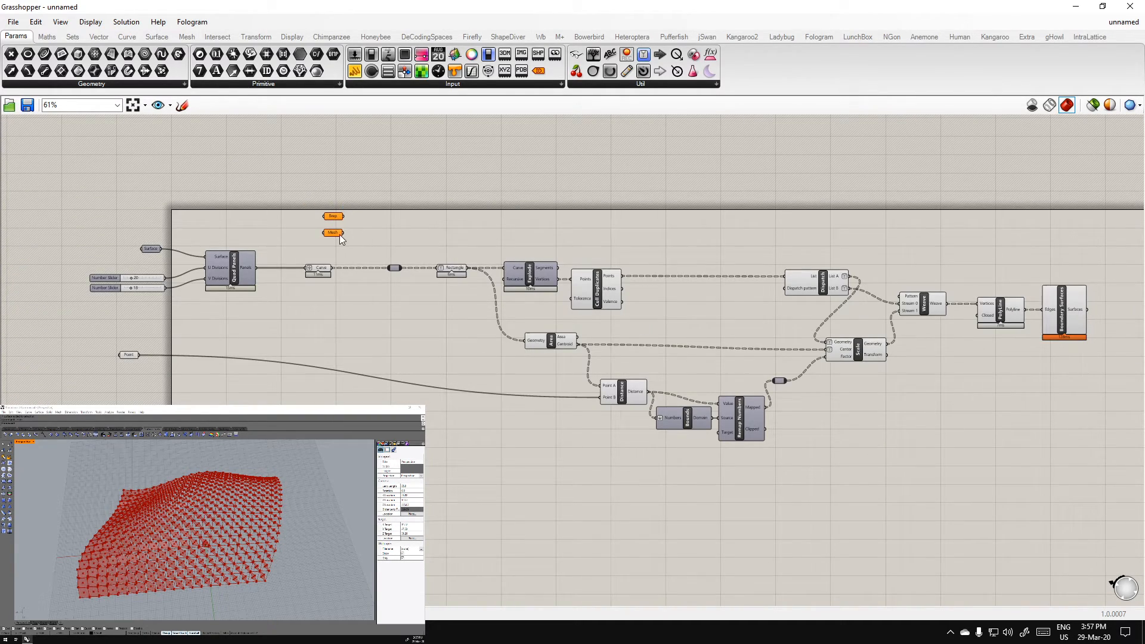
double_click(484, 207)
text(sphe)
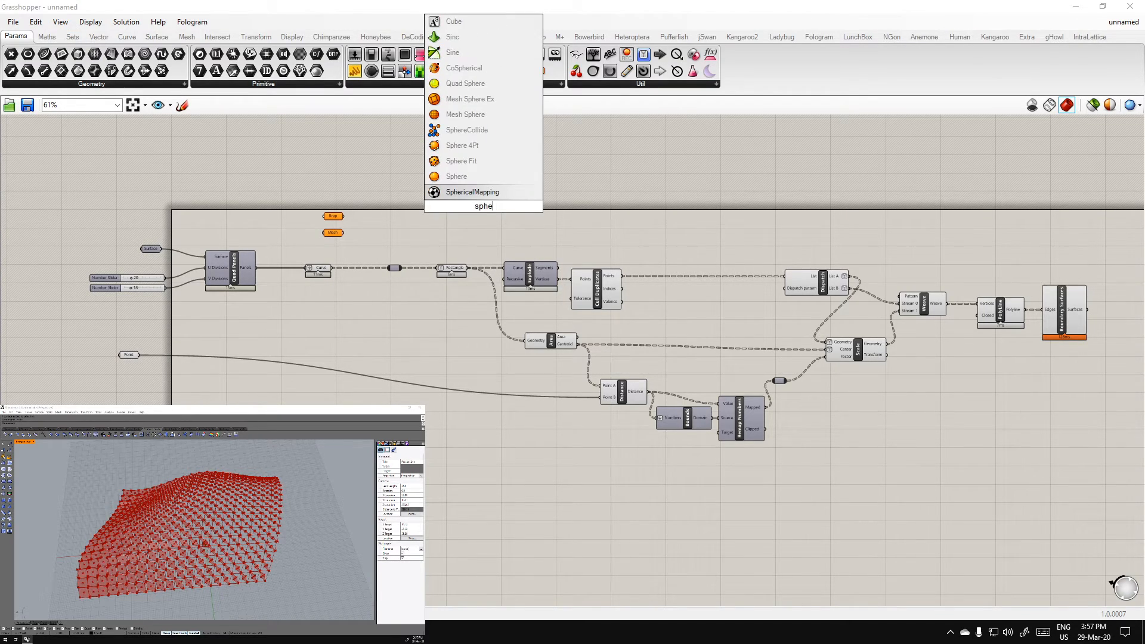
click(474, 115)
Turn off the preview of all components in the existing panel definition
drag(1100, 484, 56, 250)
key(space)
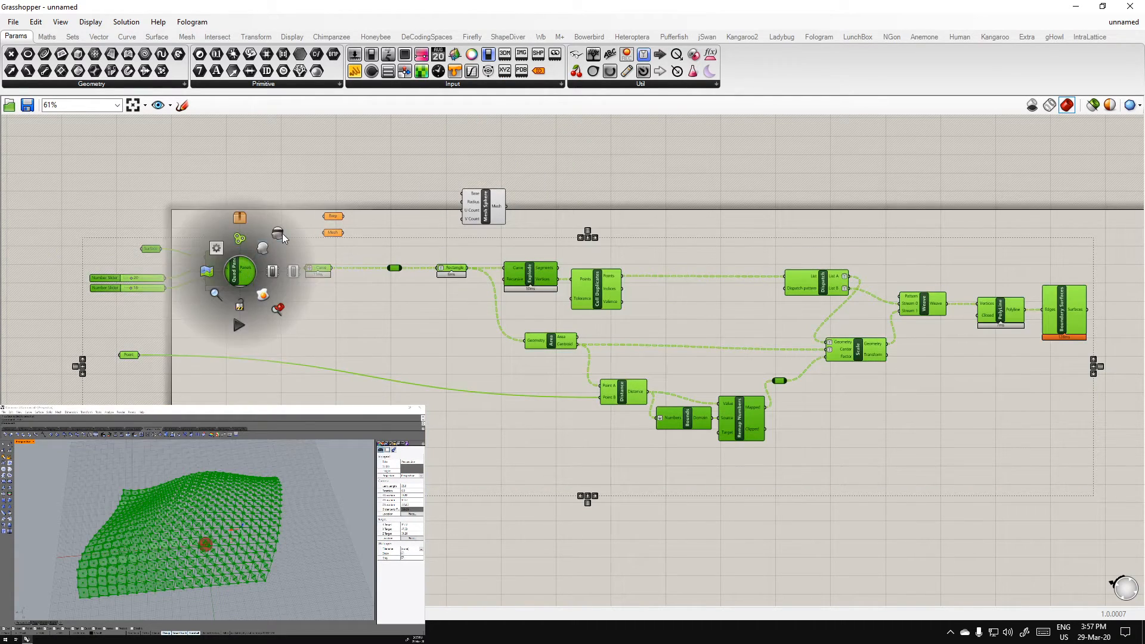
click(283, 237)
Add a Sphere component and place it directly below the Mesh Sphere component
click(486, 206)
scroll(494, 210, up, 3)
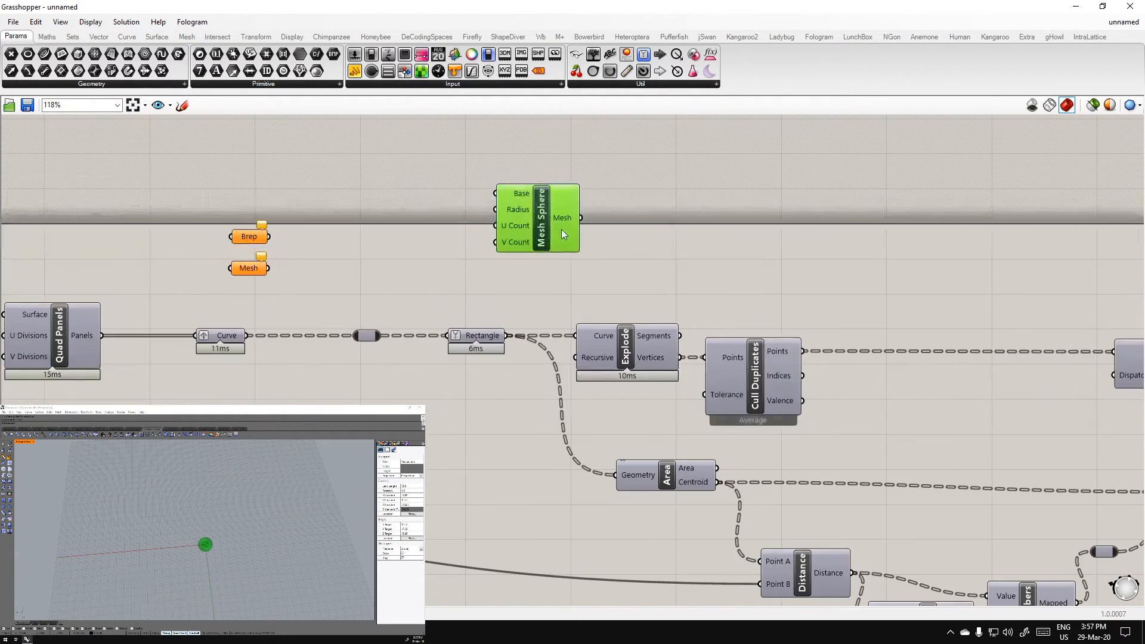
double_click(701, 193)
text(sphe)
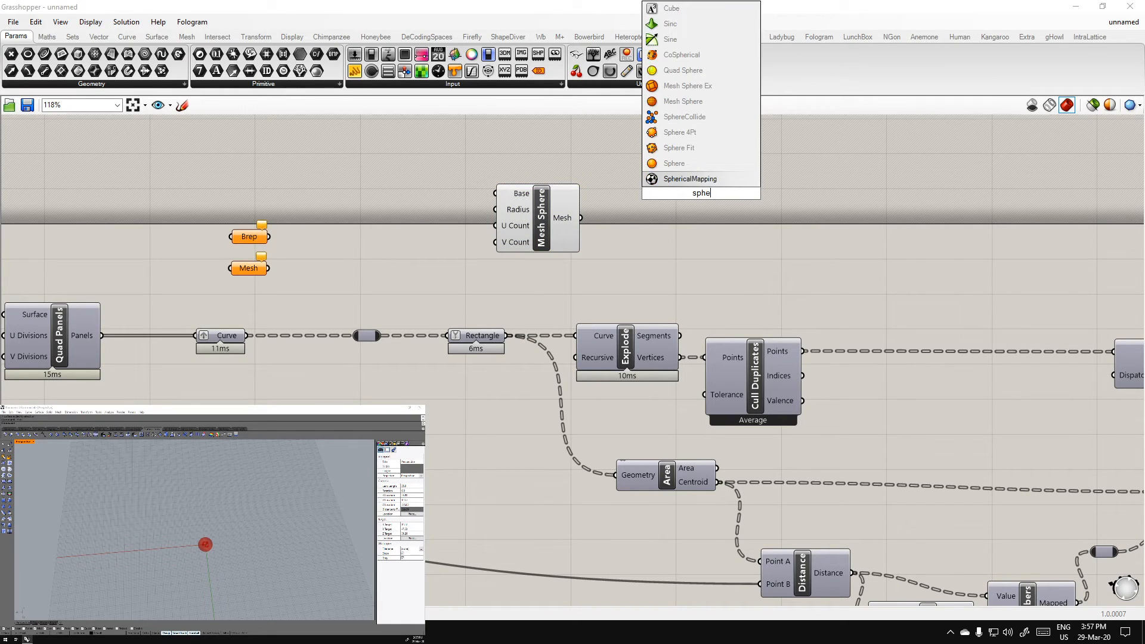
click(697, 166)
drag(706, 197, 546, 284)
Move the Brep, Mesh, Mesh Sphere and Sphere components together to an empty area of the canvas
drag(626, 290, 189, 190)
scroll(502, 224, down, 3)
drag(525, 220, 571, 596)
right_drag(571, 596, 538, 135)
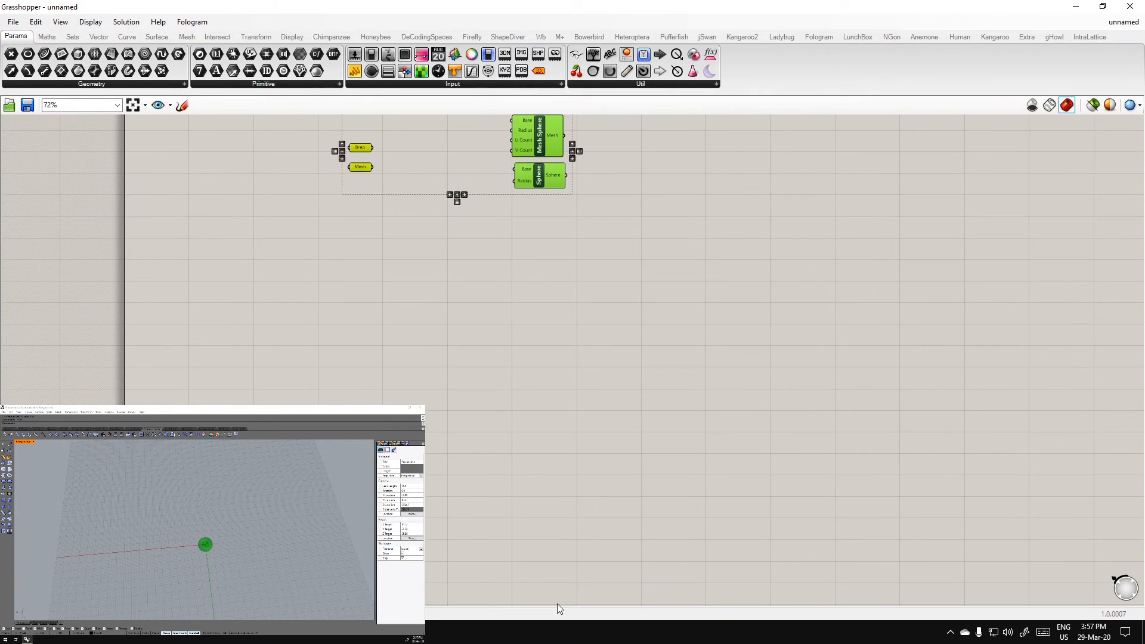
drag(546, 143, 387, 209)
click(291, 191)
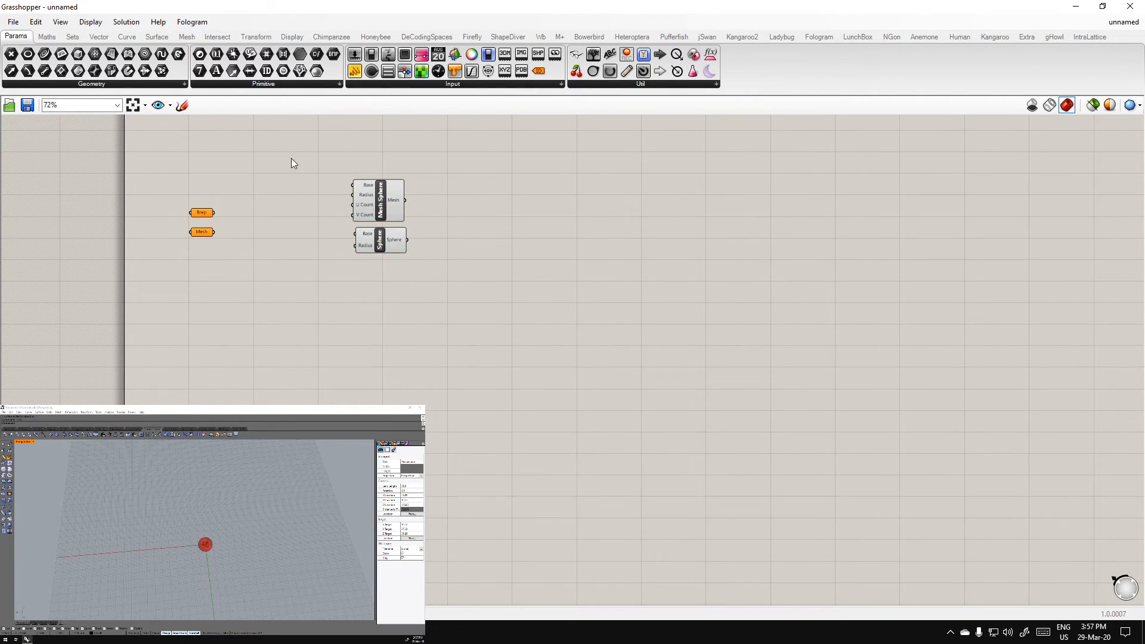
Compare the Sphere and Mesh Sphere geometry by highlighting each component and examining the previews closely in the Rhino viewport
scroll(286, 186, up, 4)
click(671, 360)
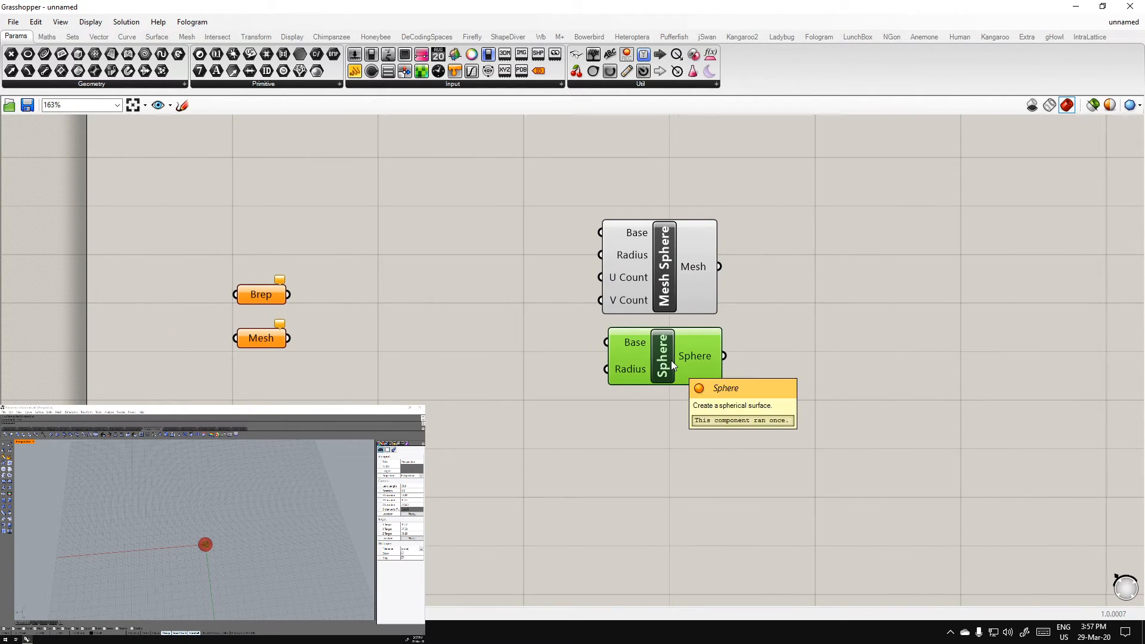
click(669, 263)
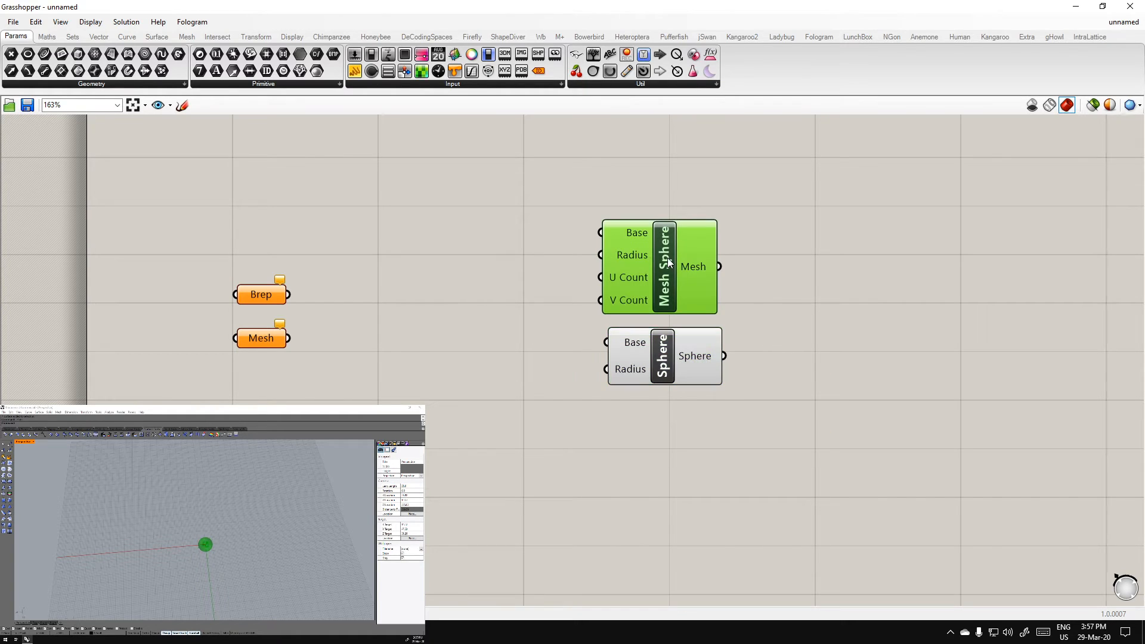
click(671, 358)
scroll(197, 549, up, 12)
right_drag(198, 550, 245, 529)
scroll(197, 543, down, 6)
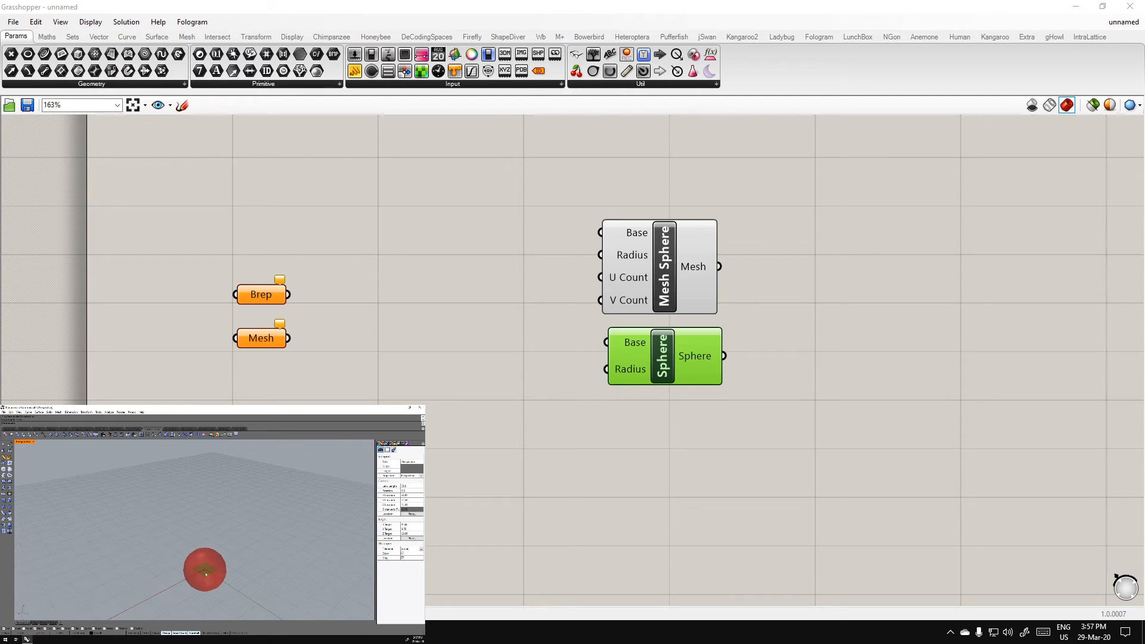
scroll(205, 569, up, 14)
scroll(204, 570, down, 5)
scroll(204, 571, up, 2)
click(839, 503)
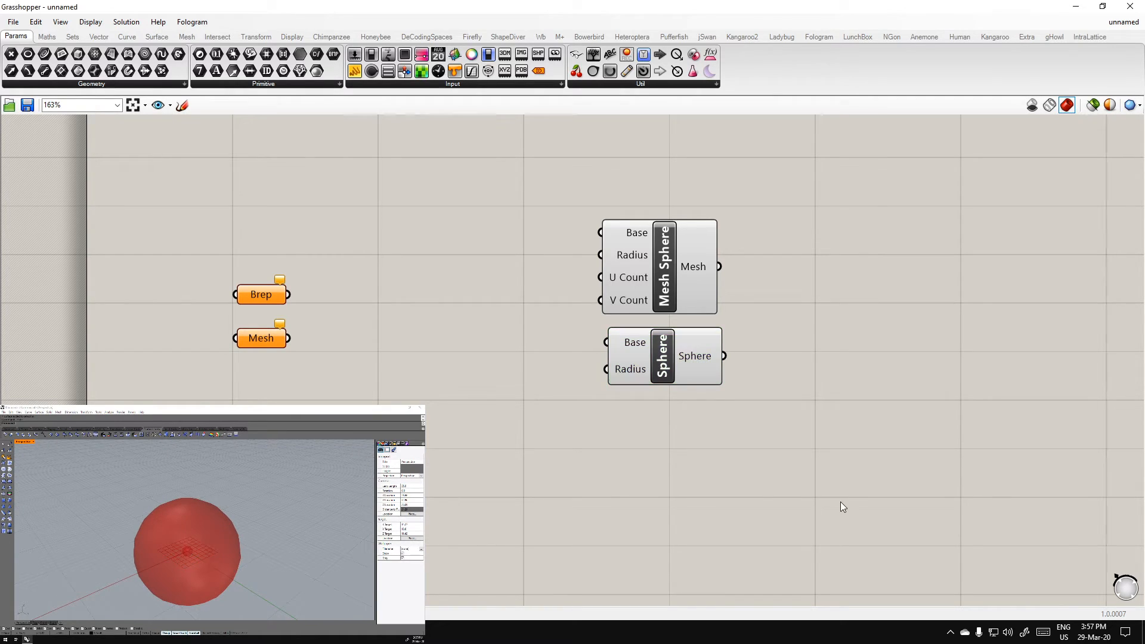
Turn off the preview of the Mesh Sphere component
click(650, 275)
middle_click(653, 269)
click(700, 225)
click(801, 281)
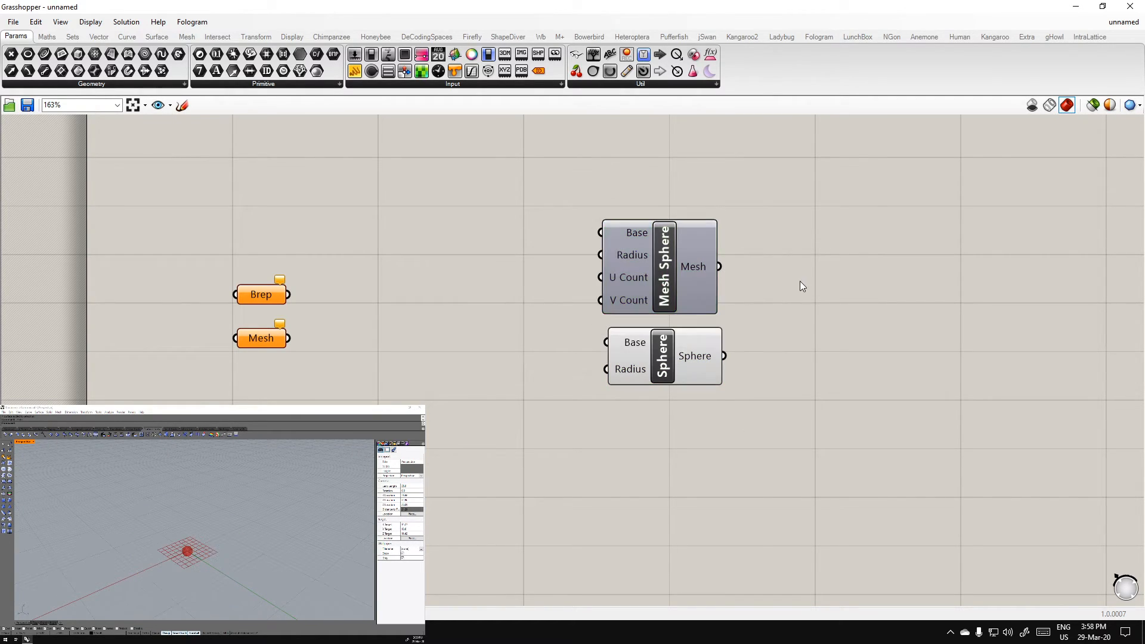
Highlight the Sphere component in the viewport and check the data type of its output
click(678, 375)
scroll(184, 546, up, 3)
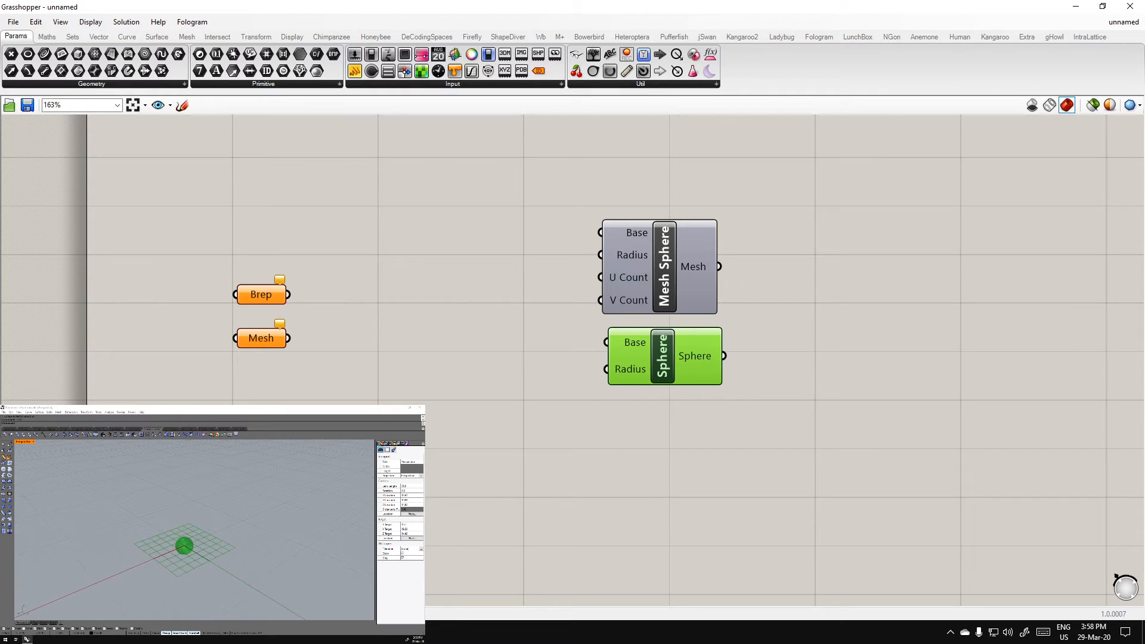
mouse_move(703, 357)
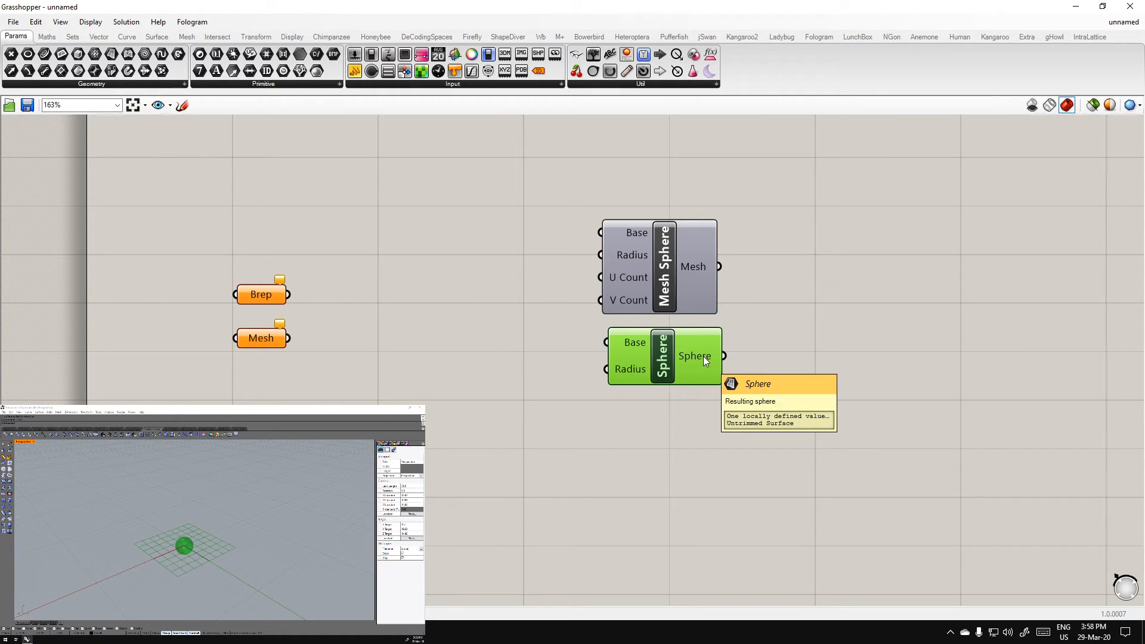
double_click(834, 392)
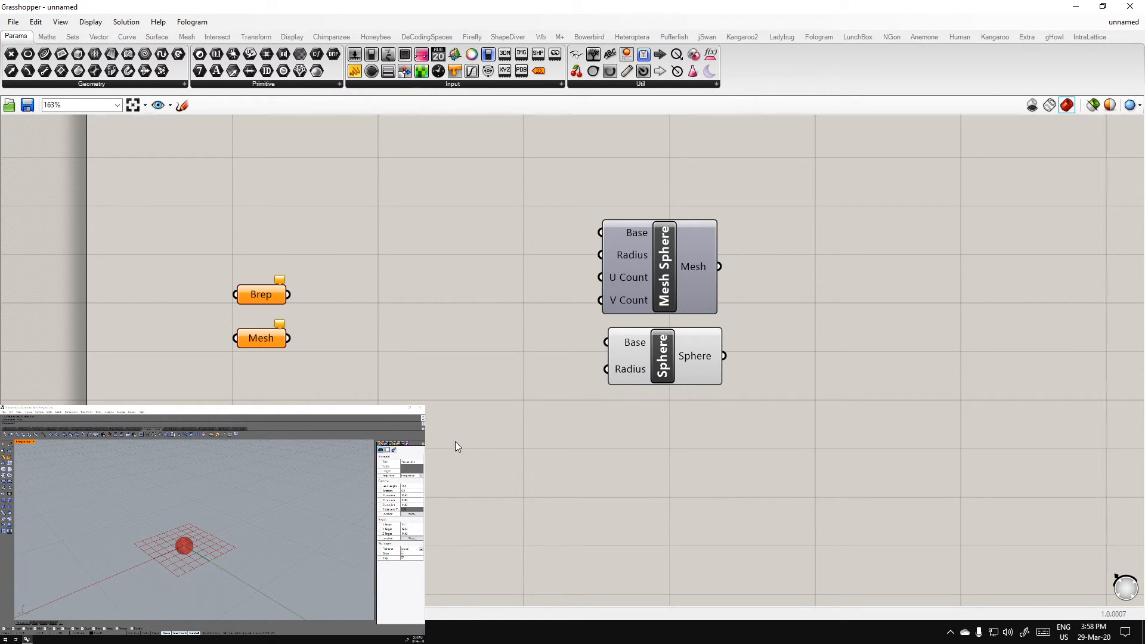
Add a scribble with the text "NURBS" and place it above the Mesh Sphere component
scroll(473, 424, down, 3)
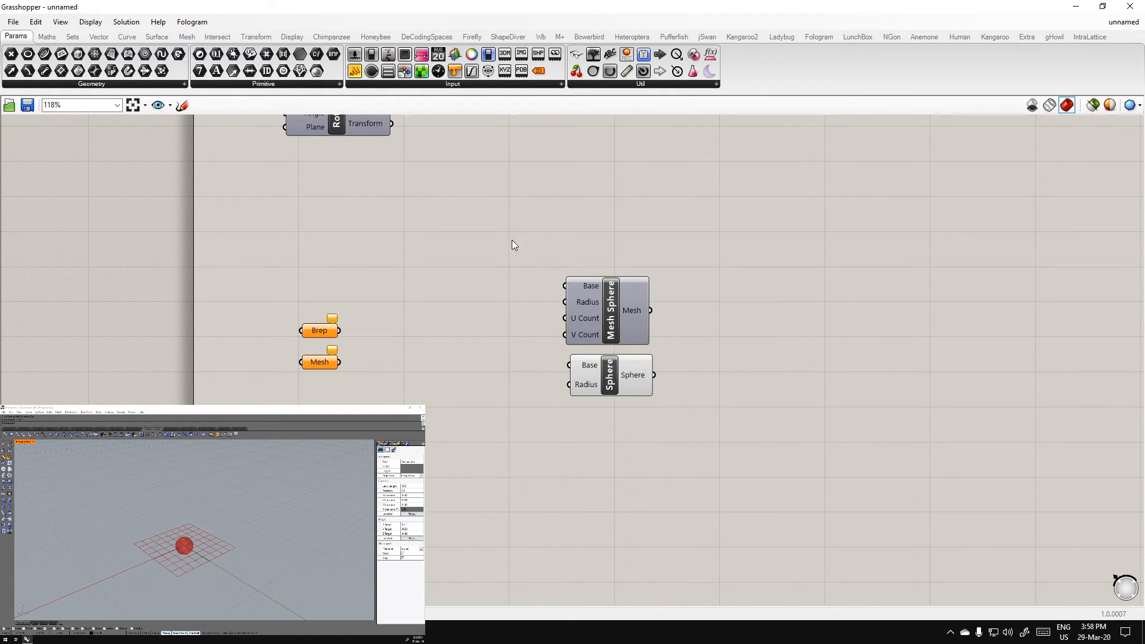
drag(617, 58, 817, 264)
double_click(816, 262)
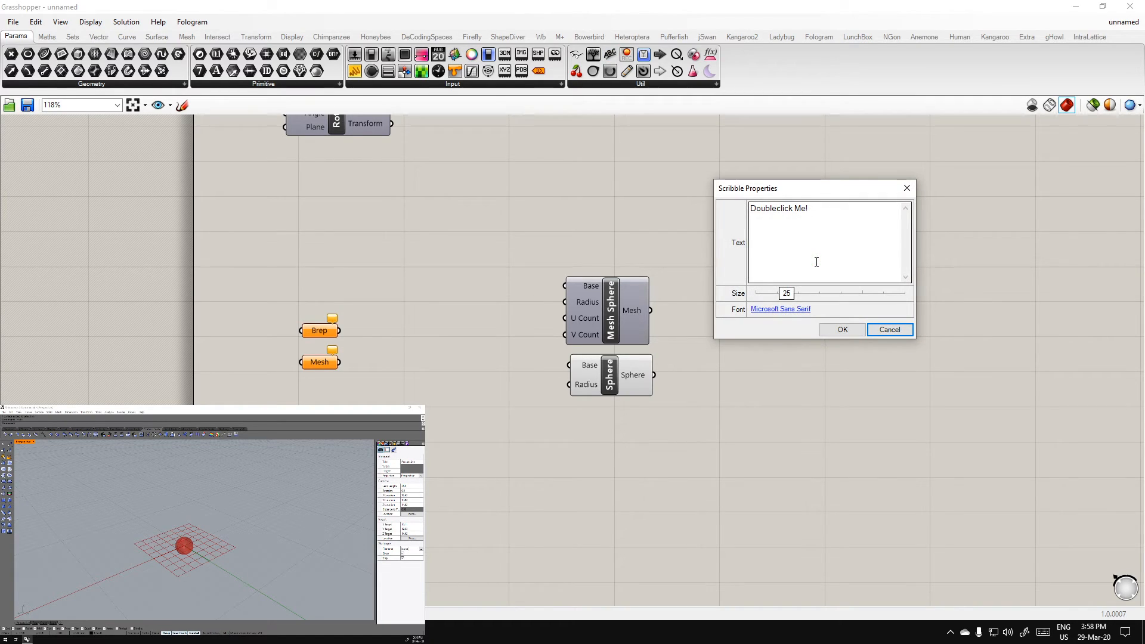
click(823, 235)
text(NURBS)
click(842, 329)
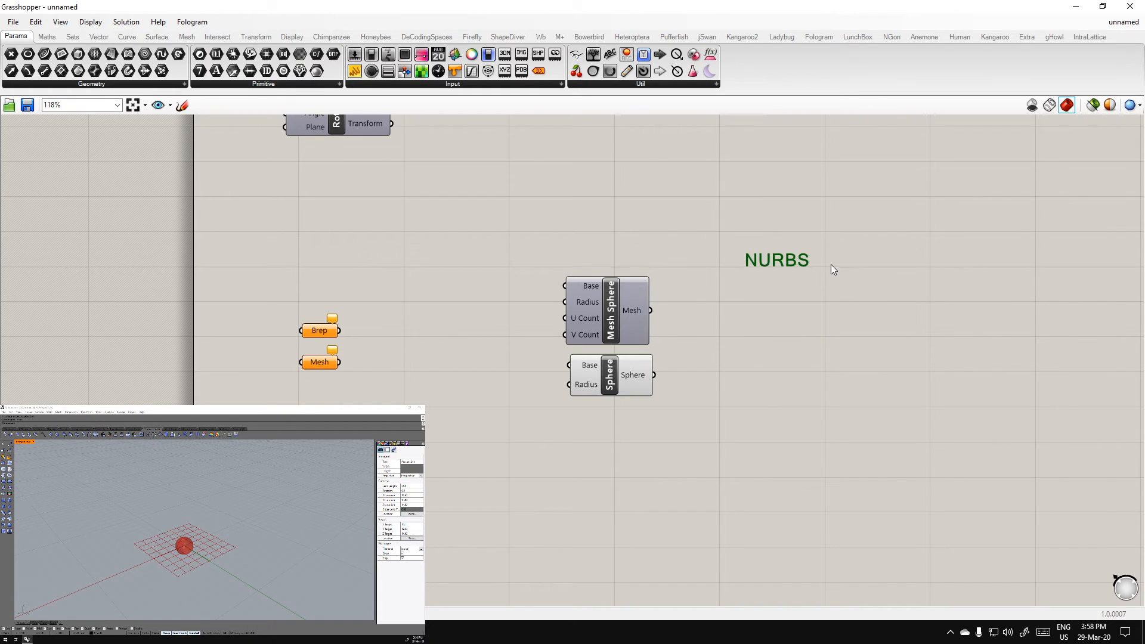
click(743, 314)
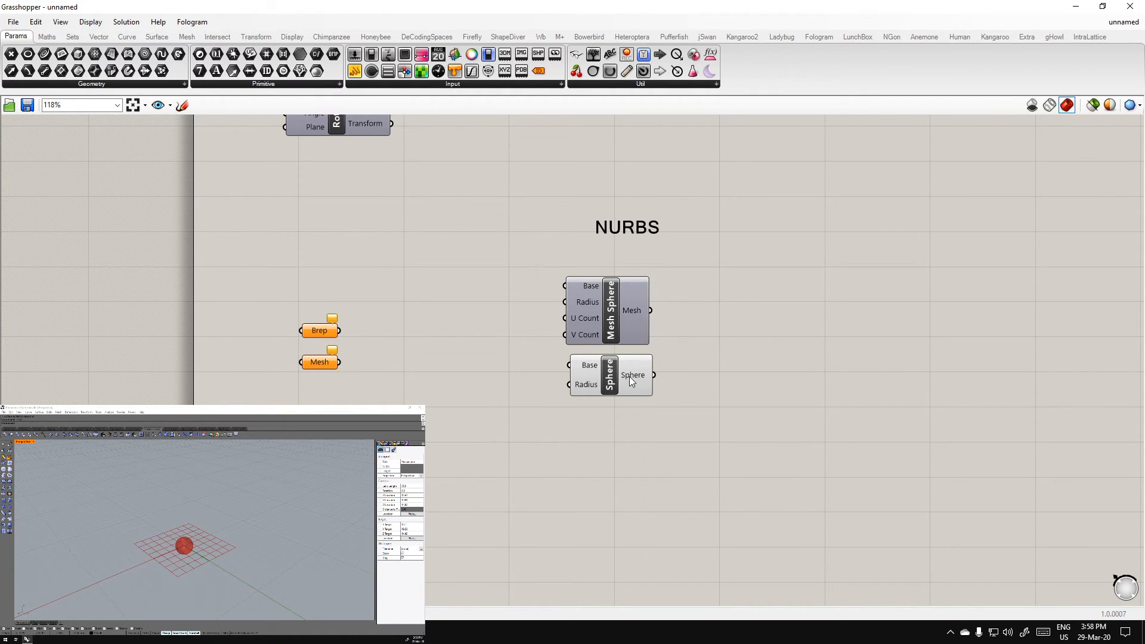
Examine the Sphere component's output type and inspect its NURBS surface up close in the Rhino viewport
scroll(628, 377, up, 3)
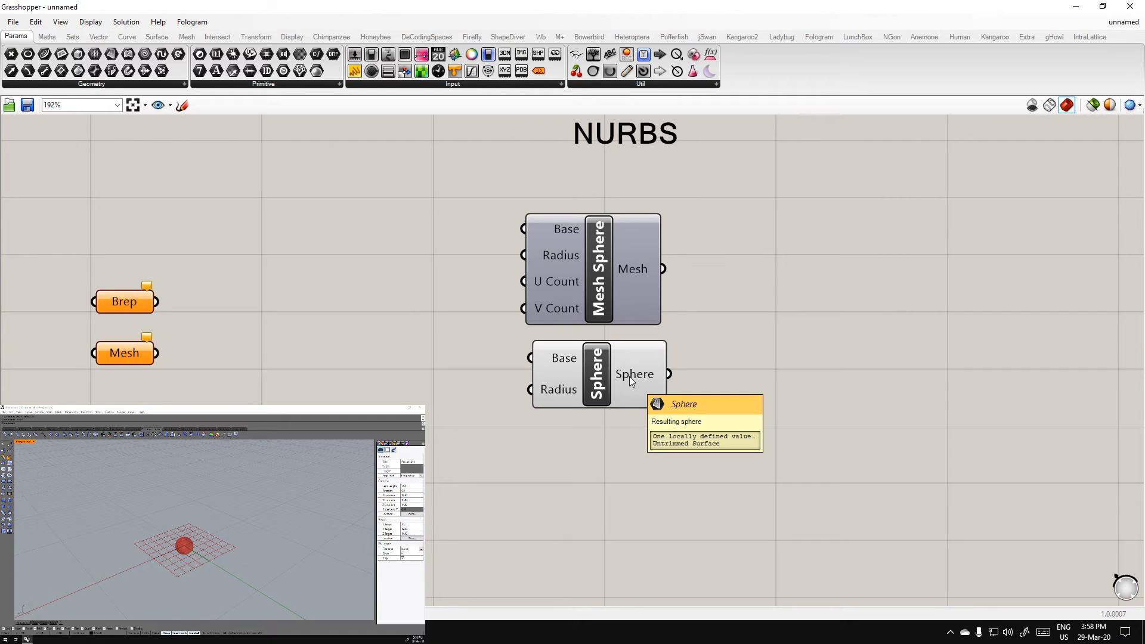
click(628, 377)
click(647, 552)
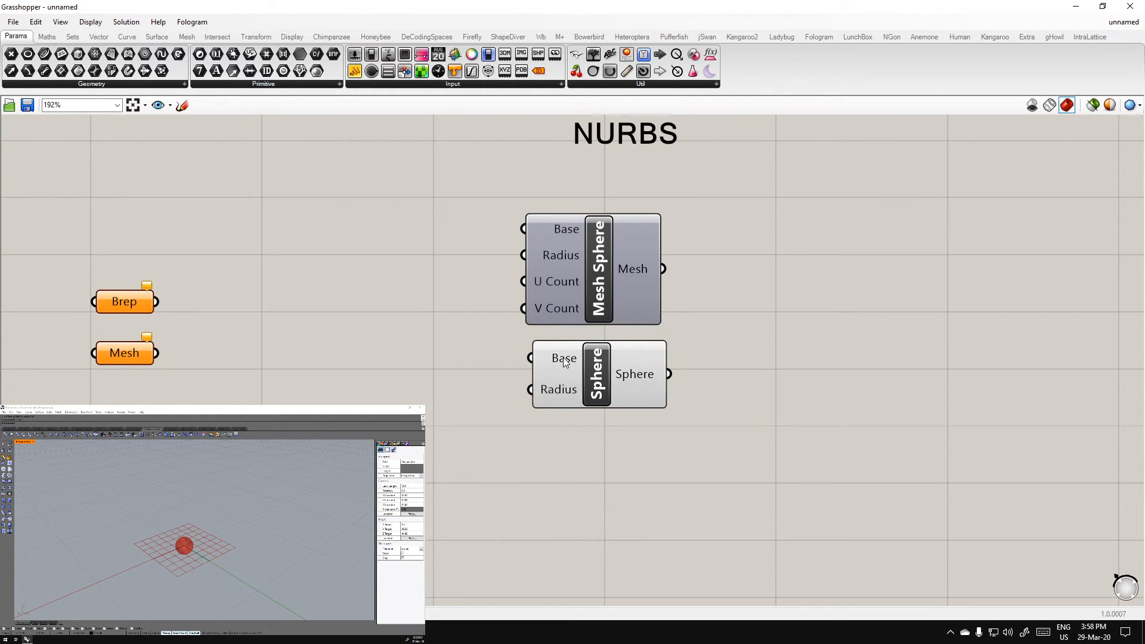
click(635, 377)
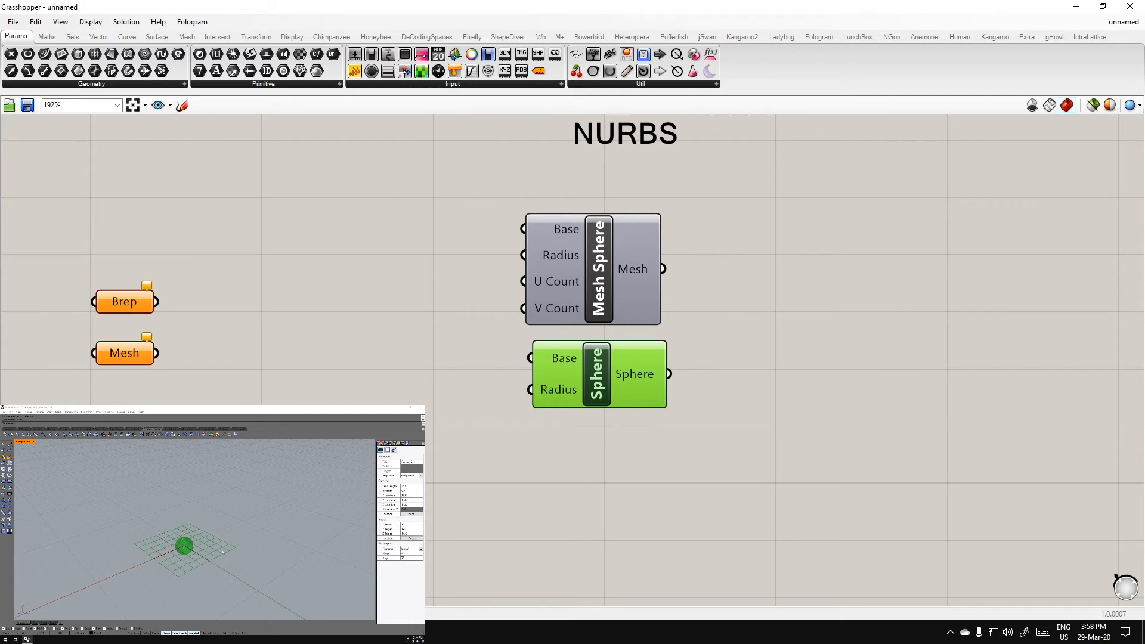
middle_click(653, 382)
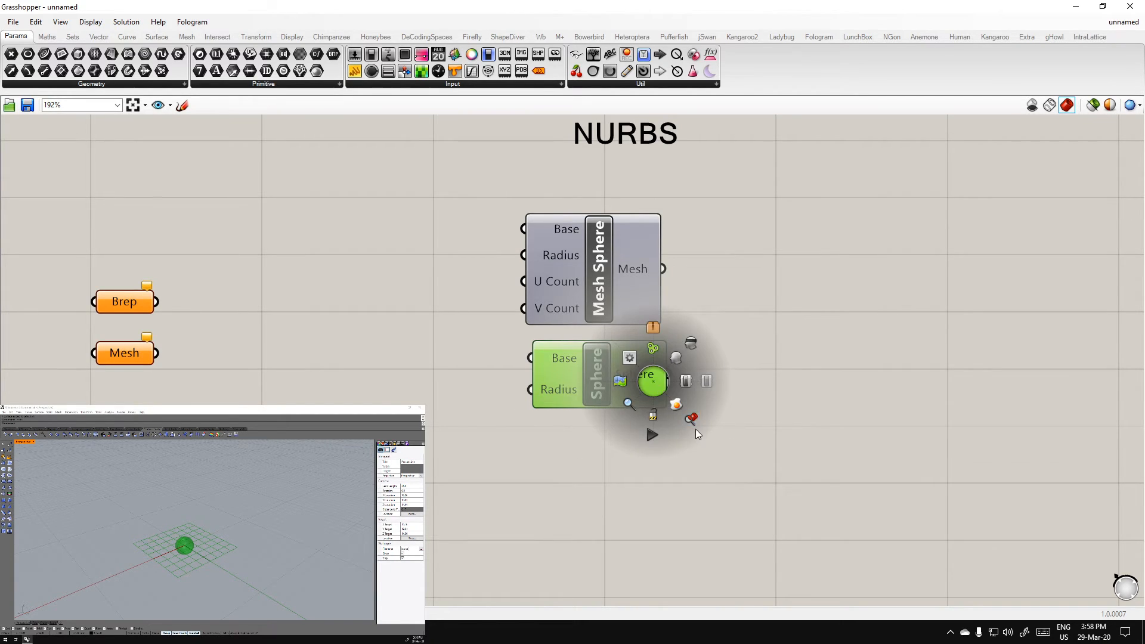
click(695, 429)
middle_click(646, 376)
click(681, 413)
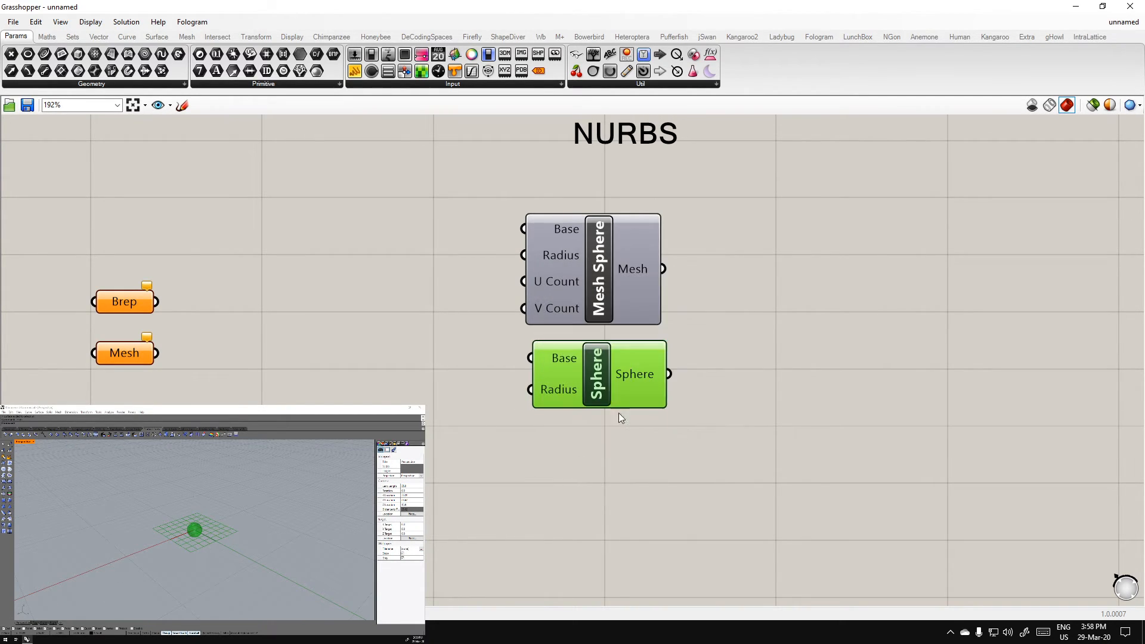
scroll(205, 531, up, 6)
right_drag(205, 531, 164, 521)
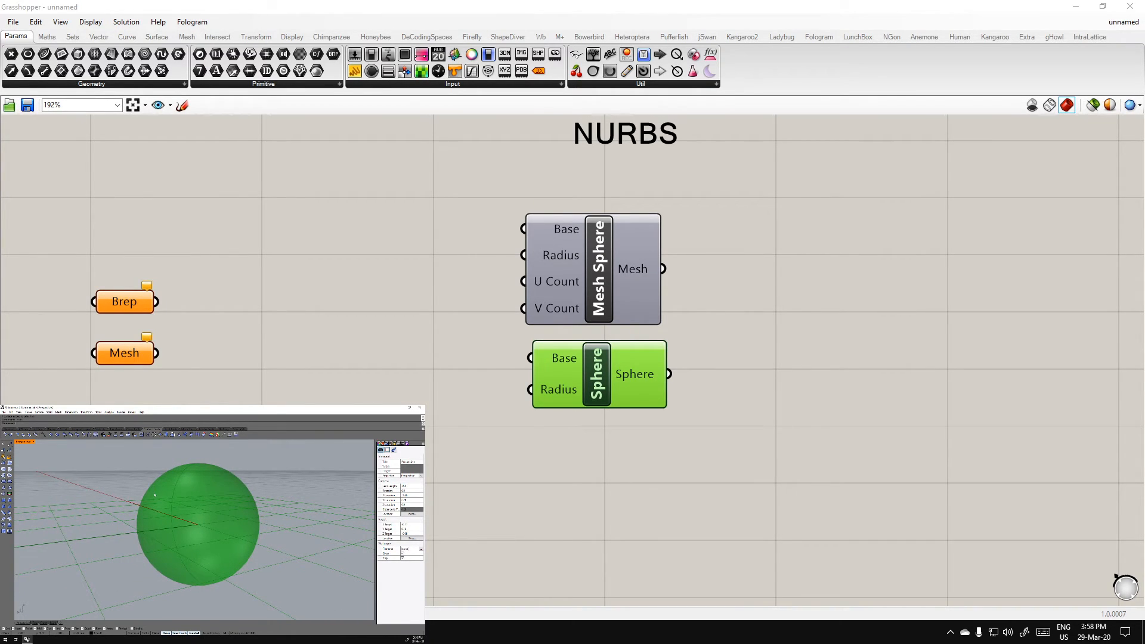
click(157, 36)
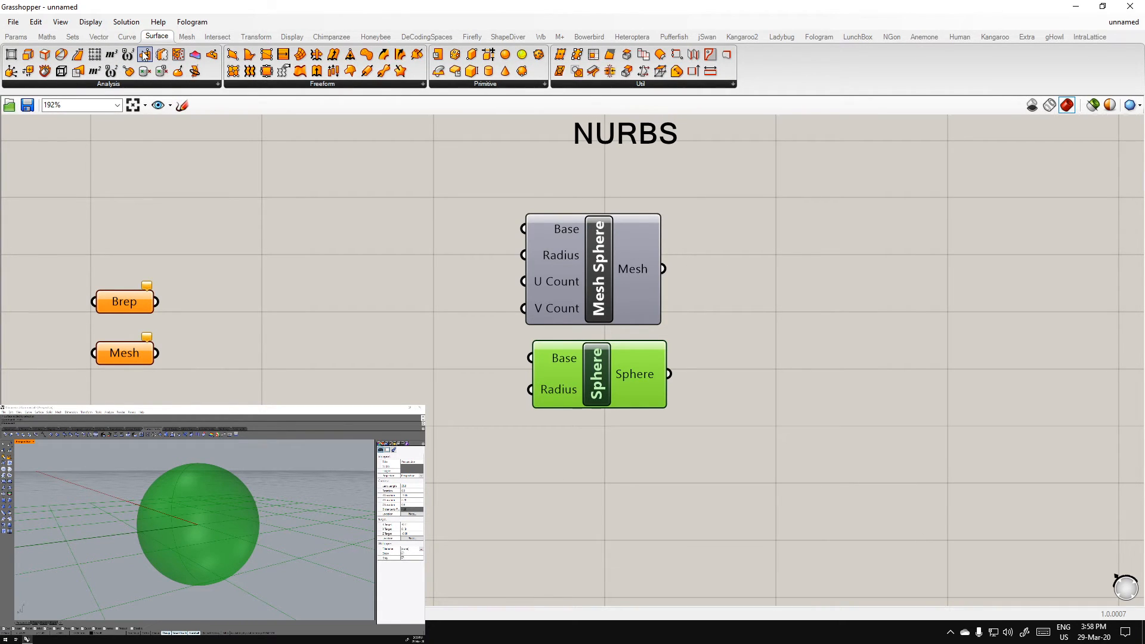
drag(148, 57, 948, 344)
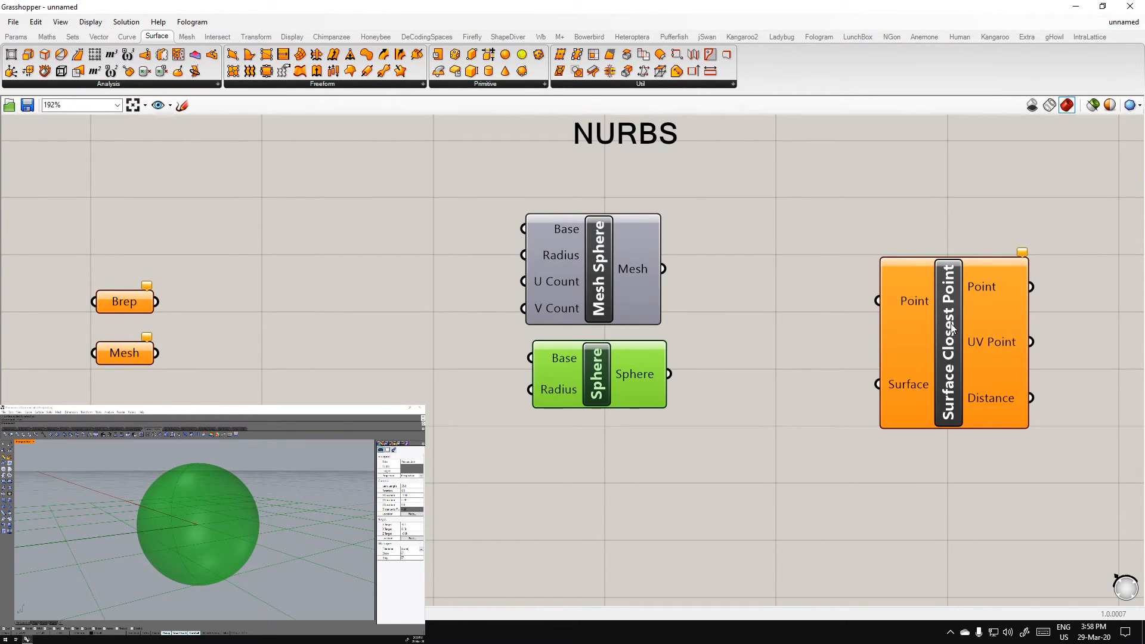
click(952, 328)
key(Delete)
Add an Evaluate Surface component beside the Sphere component and connect the Sphere output to its Surface input
drag(178, 71, 833, 410)
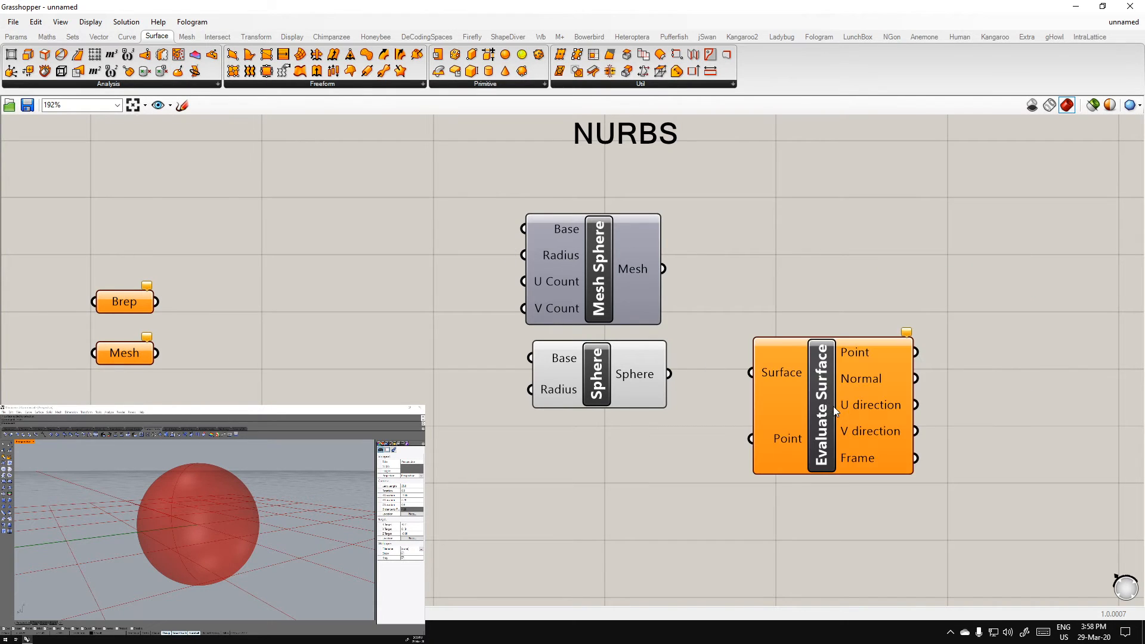
drag(669, 374, 750, 373)
click(829, 456)
drag(829, 457, 862, 466)
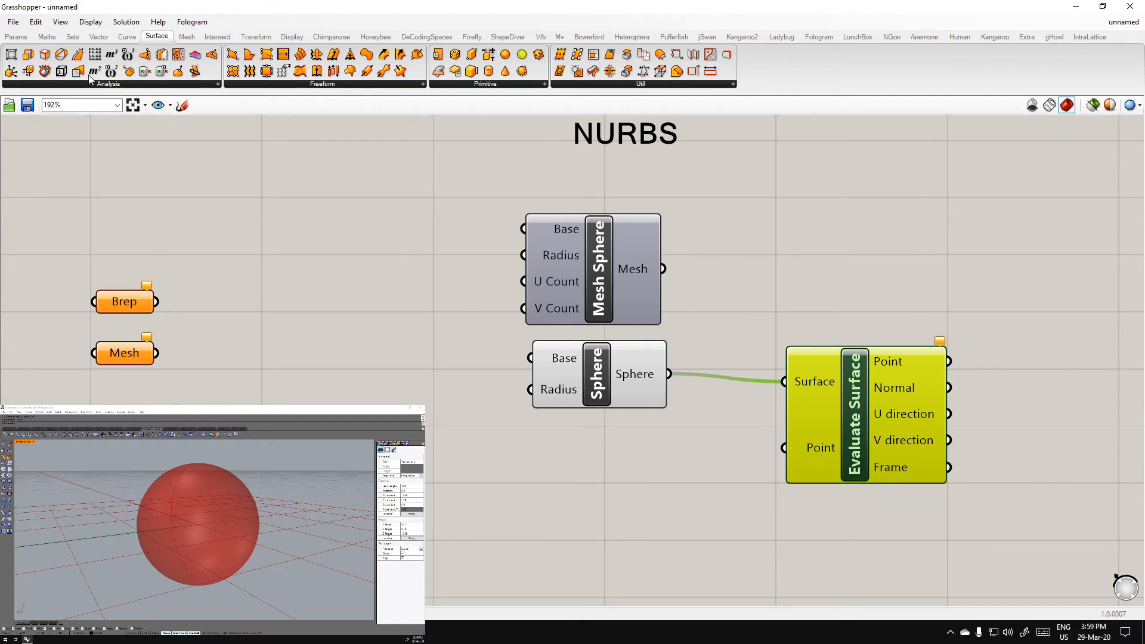
Add an MD Slider below the Sphere component and connect it to the Point input of Evaluate Surface
click(16, 36)
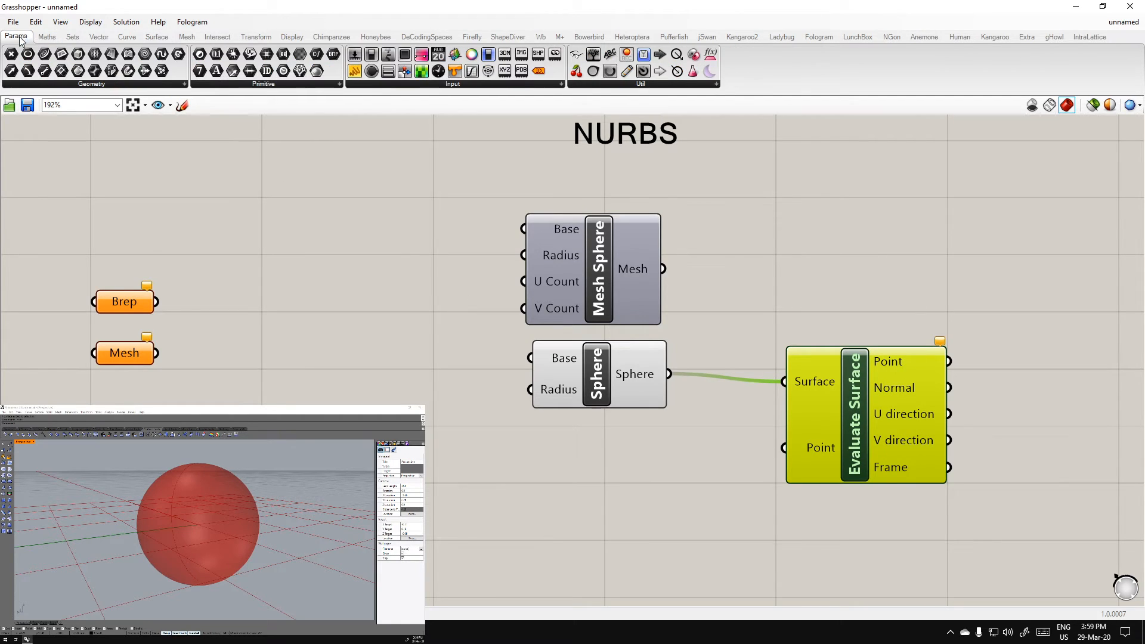
click(405, 85)
drag(394, 160, 710, 547)
drag(771, 453, 783, 448)
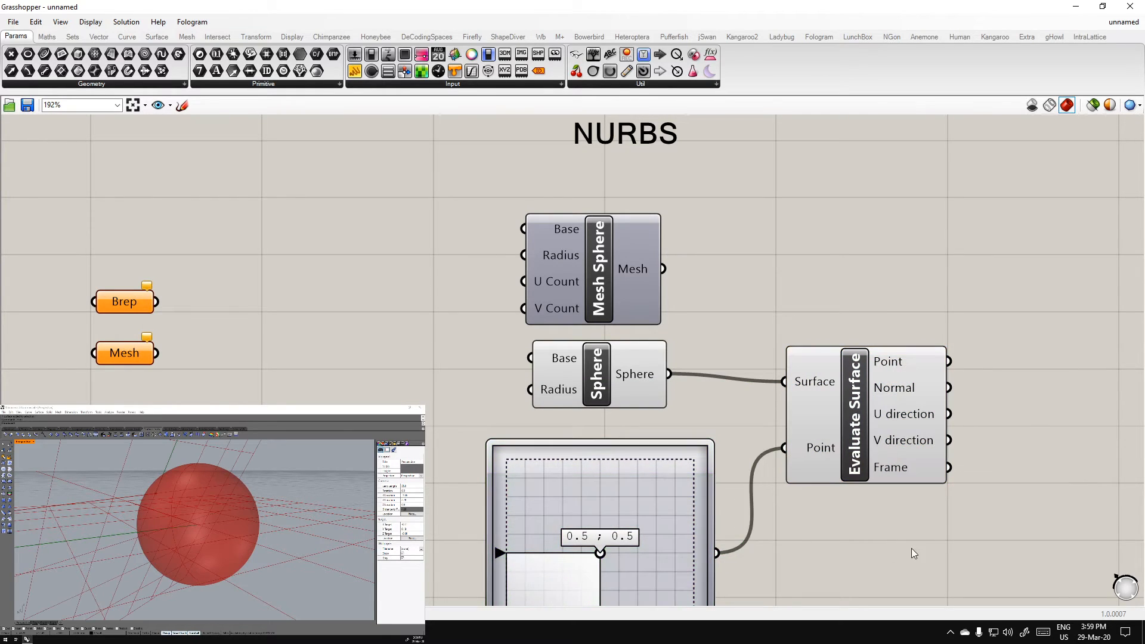
right_drag(994, 521, 618, 461)
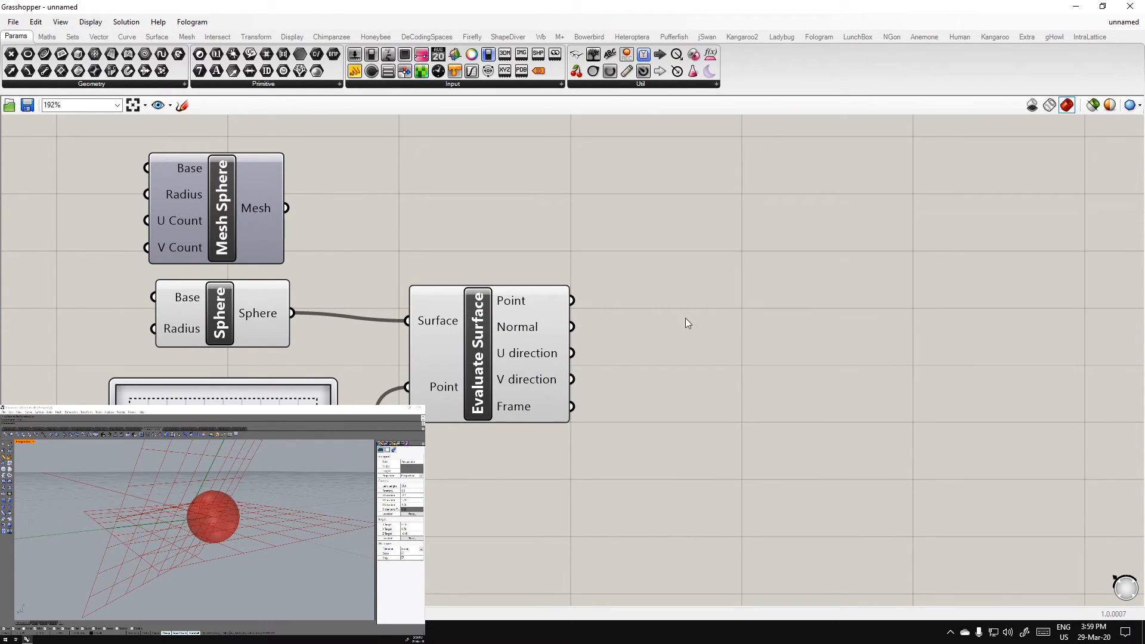
Add a Panel connected to the Point output of Evaluate Surface and set the MD Slider to 0.84 ; 0.68
double_click(751, 334)
text(panel)
key(Return)
drag(571, 300, 656, 341)
drag(223, 492, 288, 458)
Try evaluating the mesh sphere by adding a Mesh Eval component and connecting the Mesh Sphere output to its Mesh input
right_drag(449, 315, 599, 454)
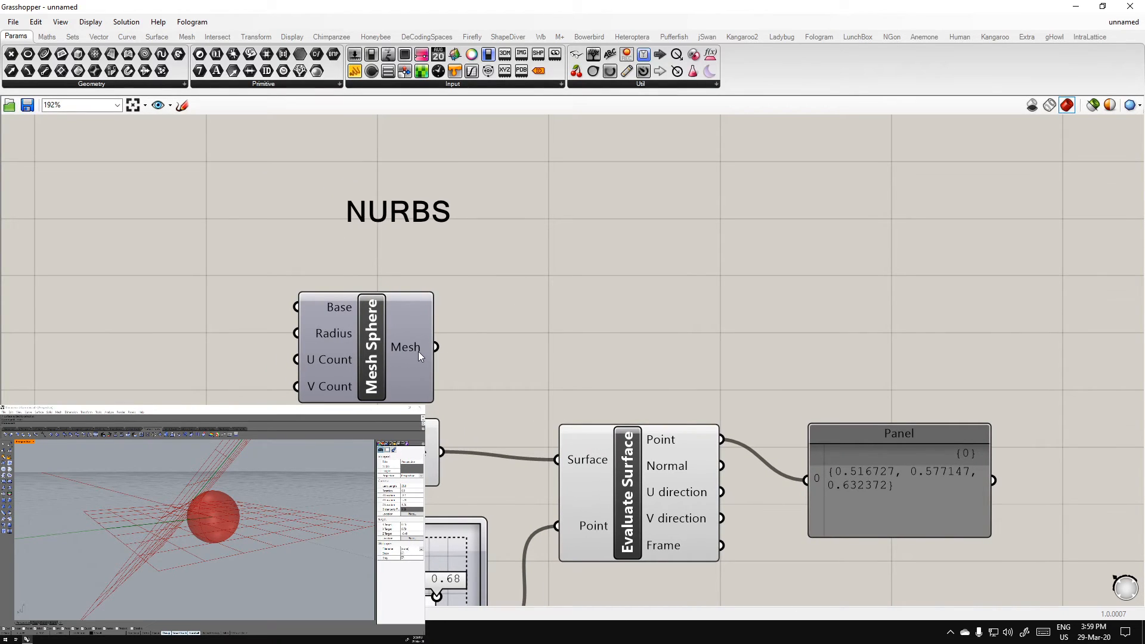
click(190, 38)
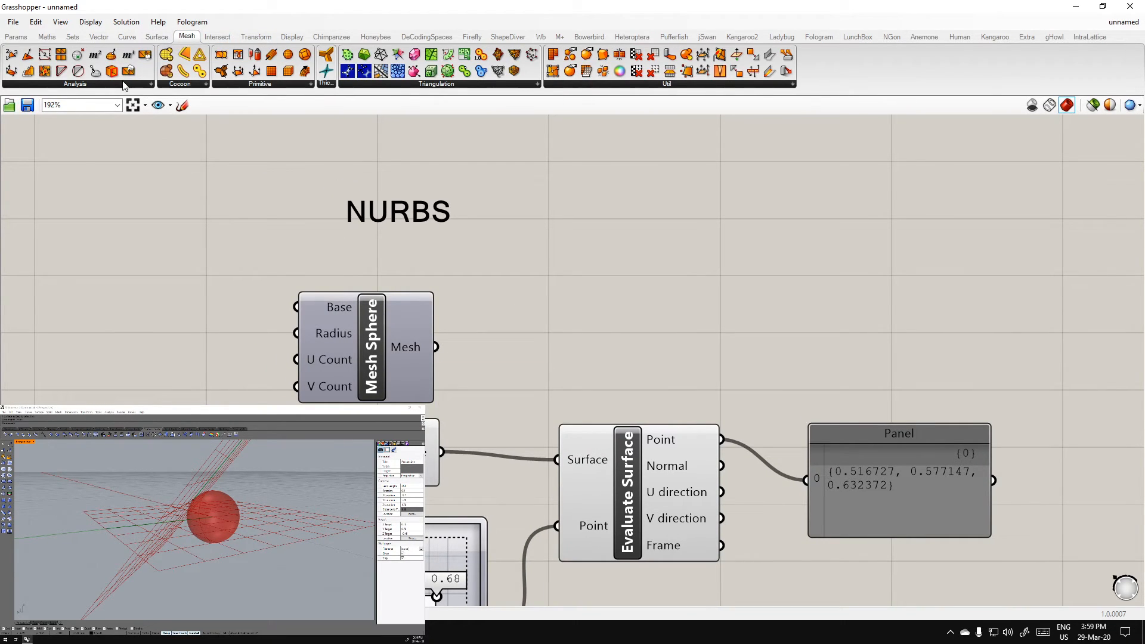
drag(115, 57, 644, 297)
drag(410, 352, 564, 275)
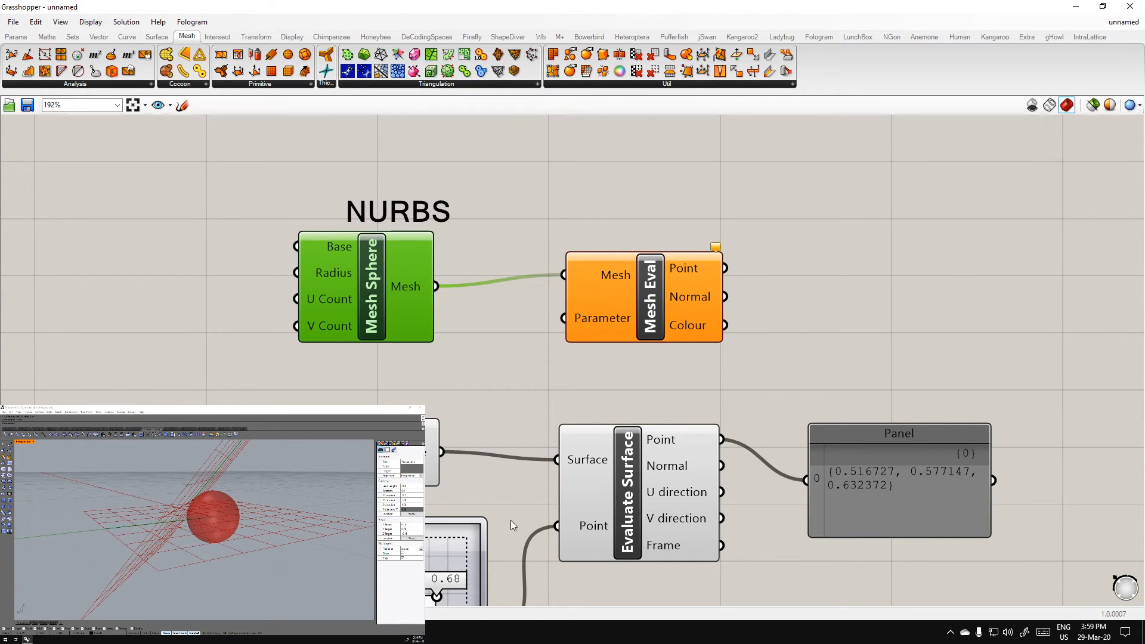
Try to drive the Parameter input of Mesh Eval with the MD Slider, and undo that connection
right_drag(513, 510, 511, 401)
drag(487, 522, 561, 209)
click(769, 248)
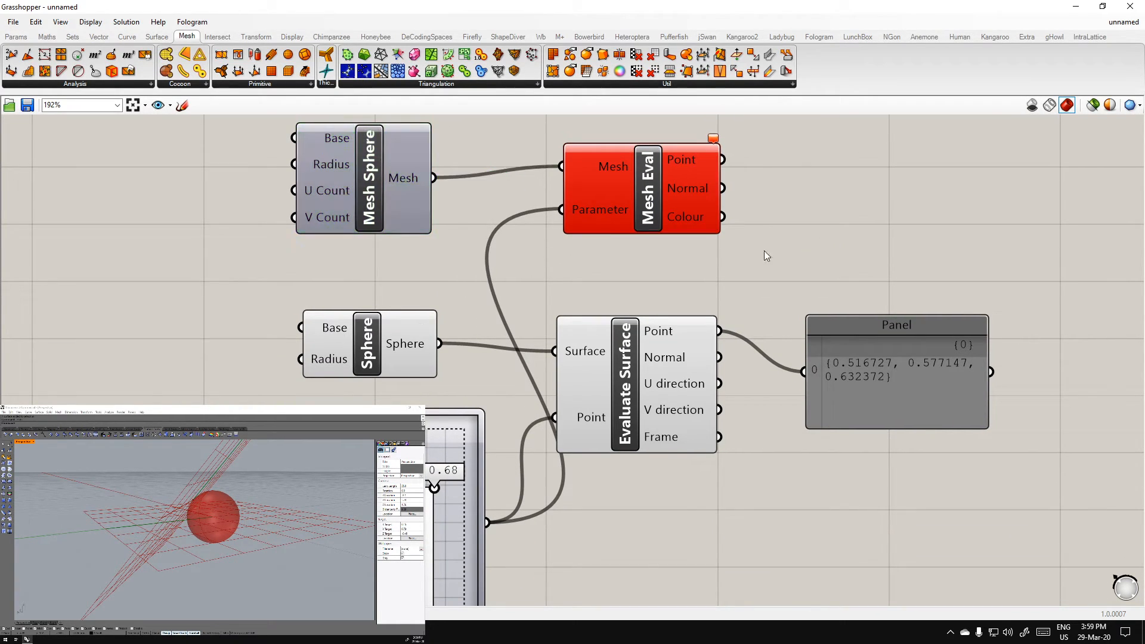
key(ctrl+z)
Try to feed the Mesh Eval Parameter input from a new number slider ranging from 0 to 1.0, and undo the connection
right_drag(320, 236, 386, 364)
double_click(363, 395)
text(0<1.0)
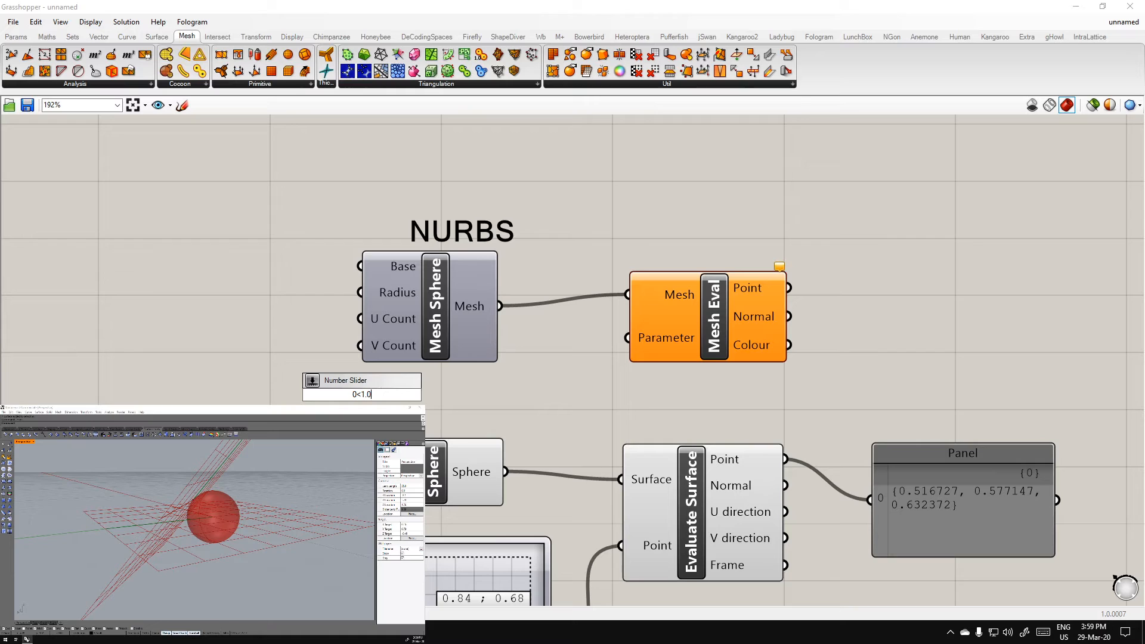
key(Return)
drag(480, 395, 626, 337)
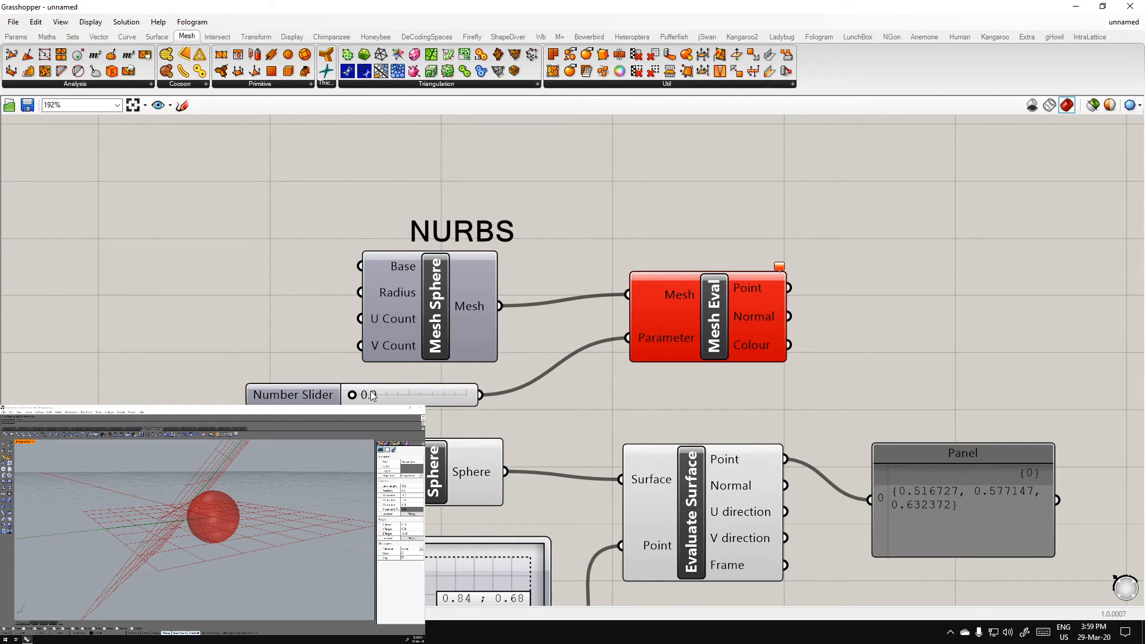
mouse_move(666, 339)
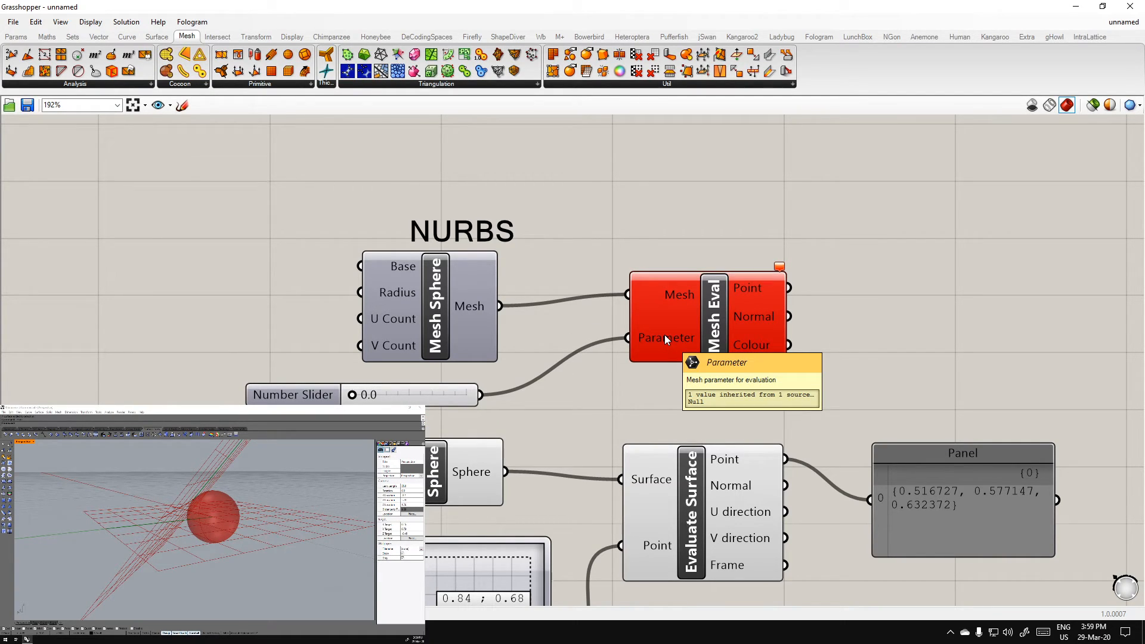
key(ctrl+z)
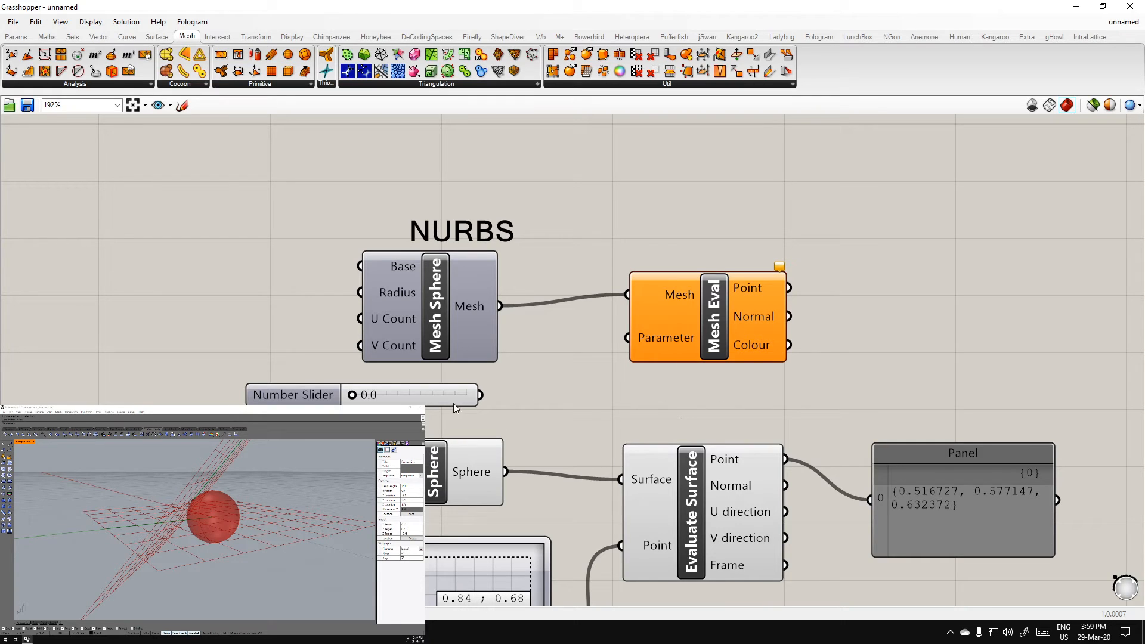
Undo the addition of the number slider and the Mesh Eval component
key(ctrl+z)
key(ctrl+z)
key(ctrl+z)
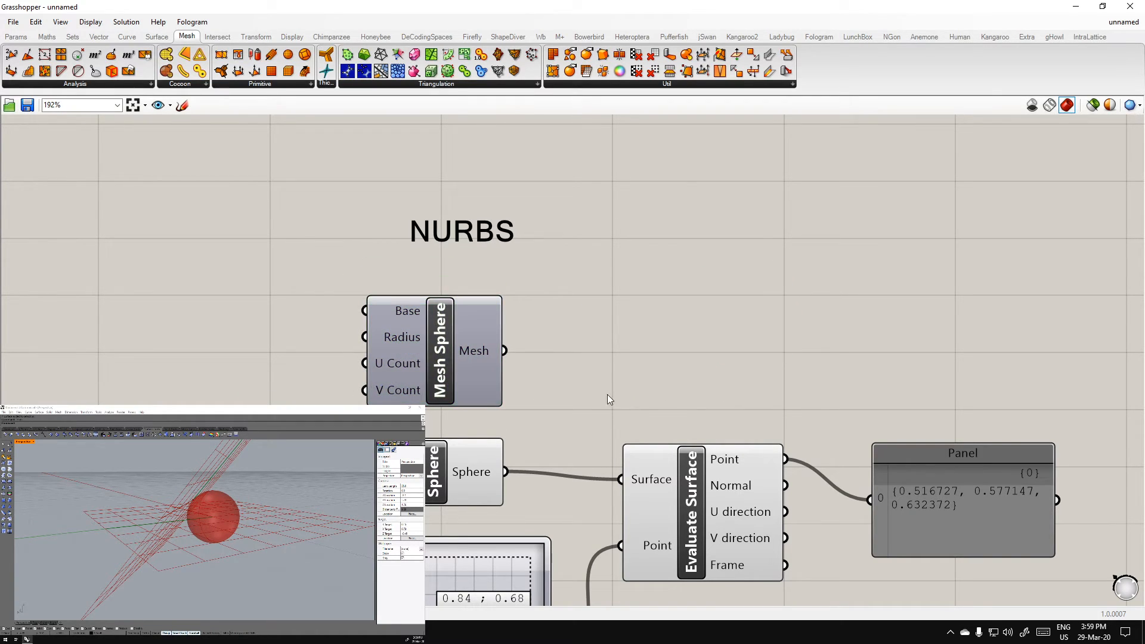
Delete the Mesh Sphere component below the NURBS label
right_drag(616, 391, 567, 354)
click(409, 314)
middle_click(409, 314)
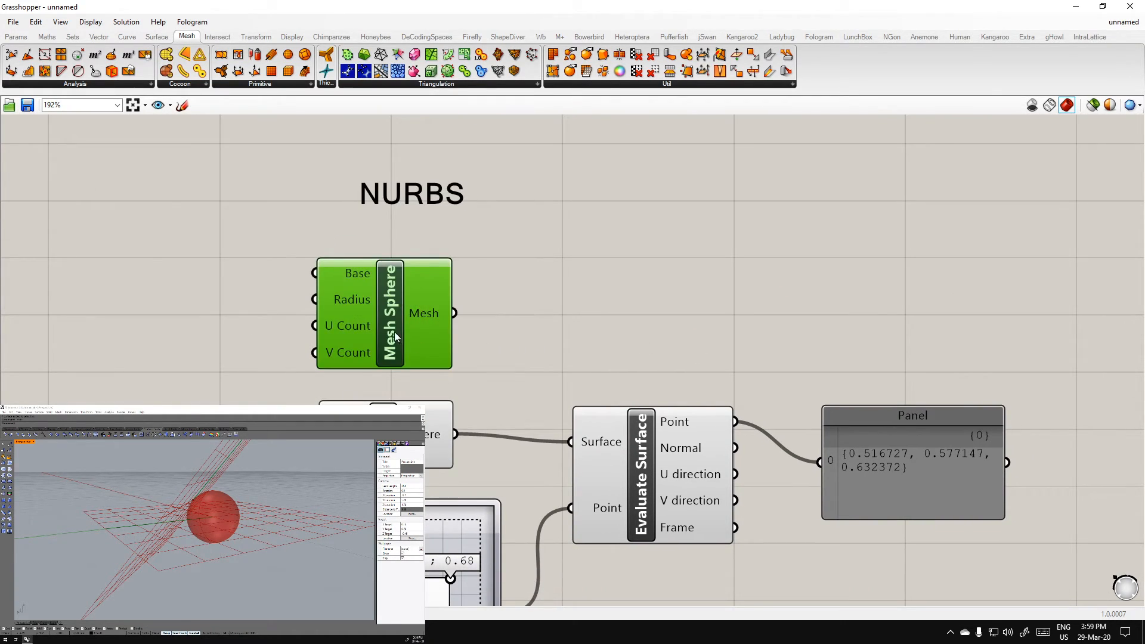
key(Delete)
click(592, 84)
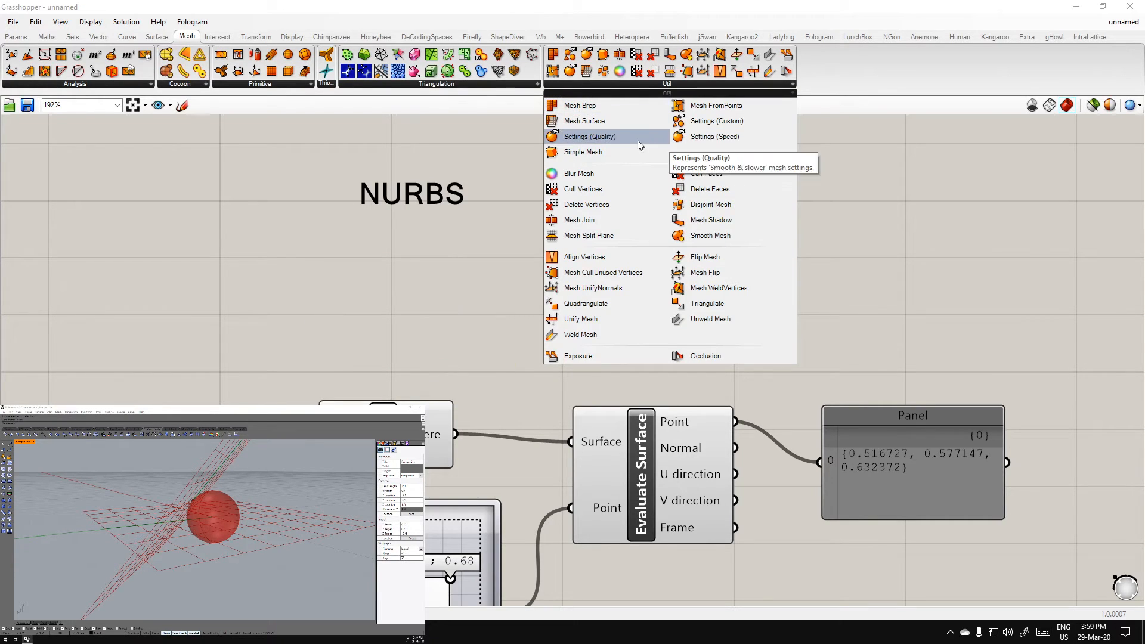
click(609, 122)
click(682, 300)
click(726, 308)
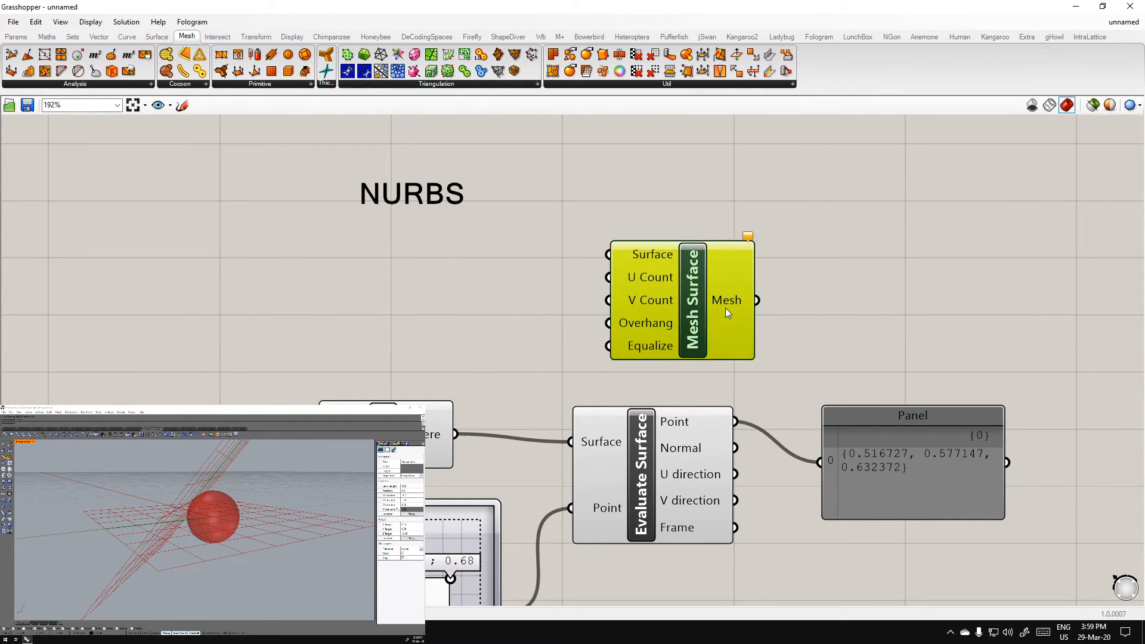
key(Delete)
Add a Mesh Brep component fed by the Sphere output on its Brep input, and turn off the preview of Evaluate Surface
click(553, 55)
click(683, 267)
drag(458, 430, 620, 241)
click(728, 274)
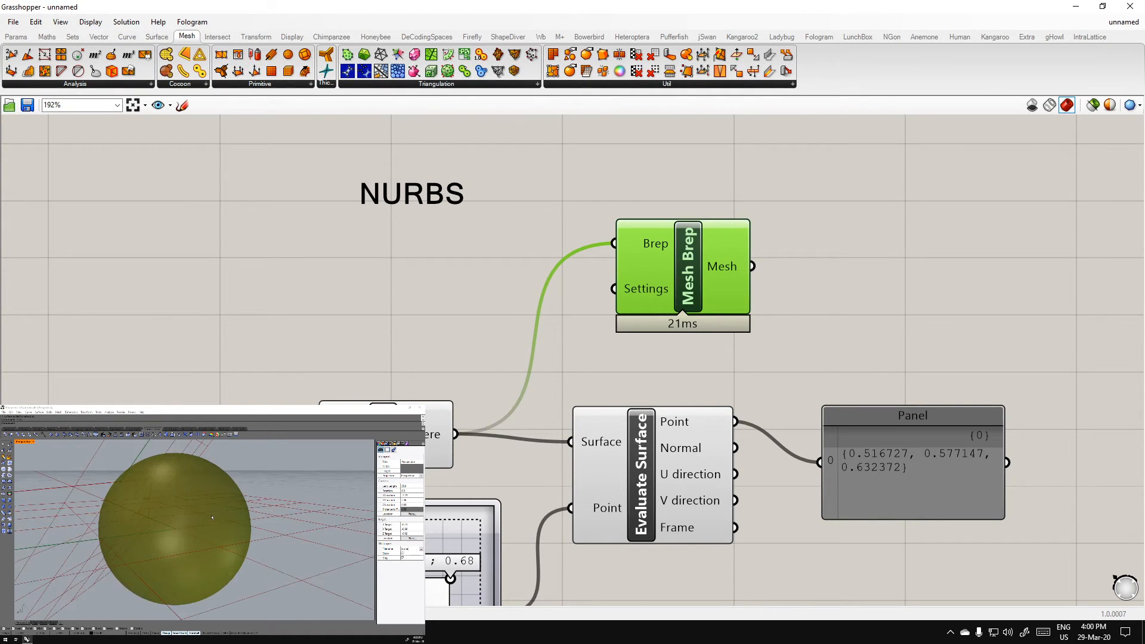
click(628, 514)
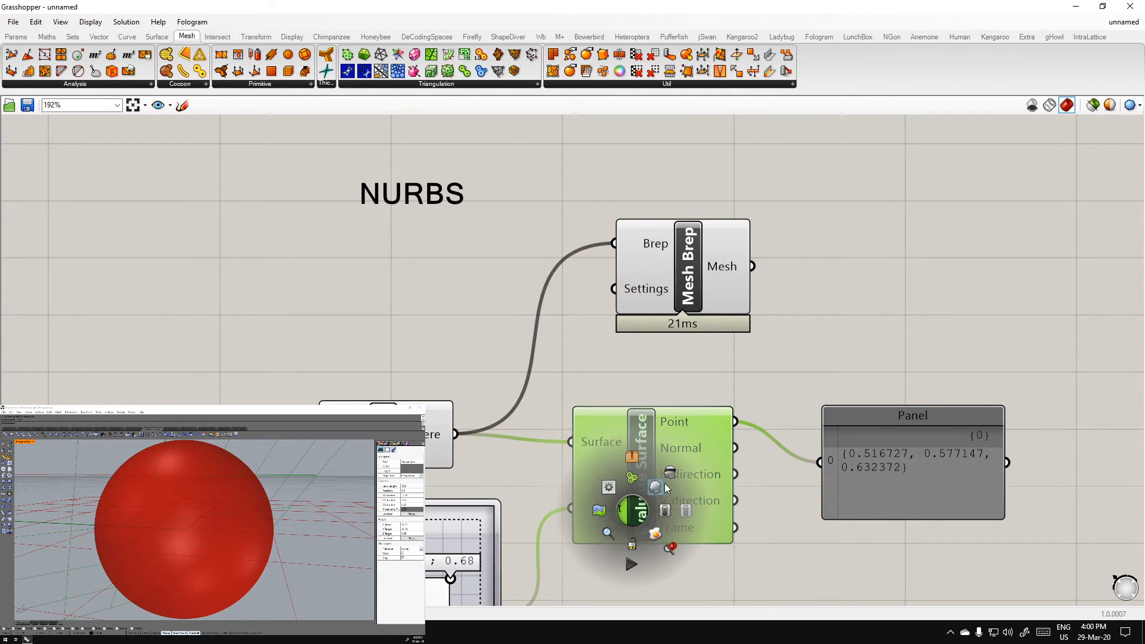
Add a Settings (Speed) component and connect it to the Settings input of Mesh Brep
click(700, 275)
drag(586, 54, 614, 289)
drag(391, 356, 414, 323)
click(585, 376)
click(677, 311)
scroll(263, 551, down, 5)
click(788, 329)
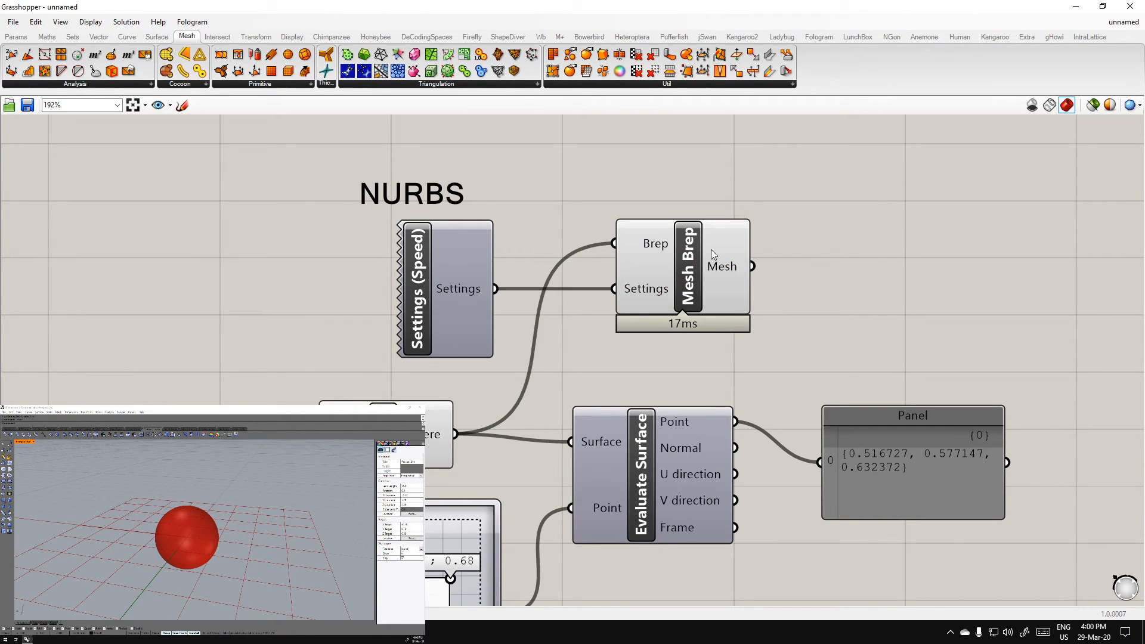
click(731, 267)
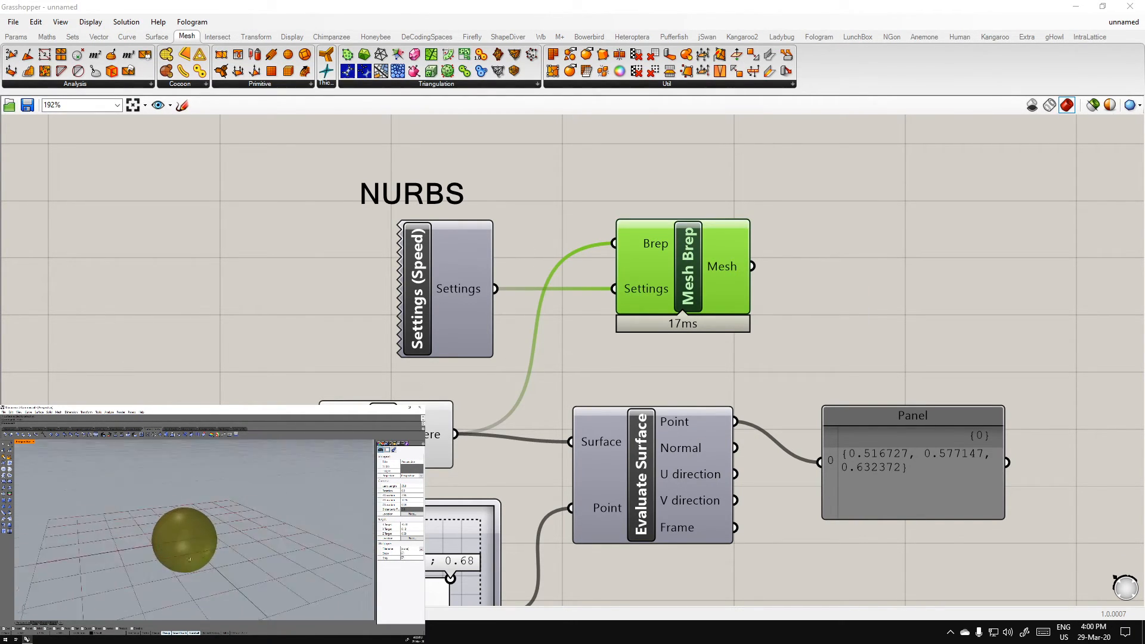
click(713, 388)
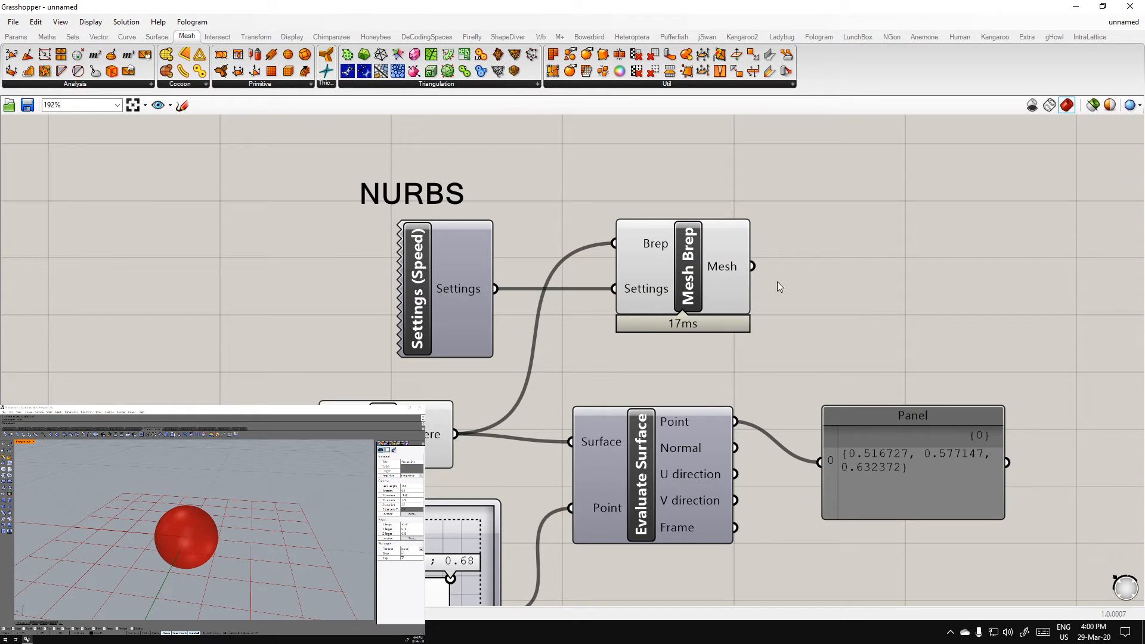
Display mesh edges in the preview and turn off the preview of the Sphere component
double_click(897, 265)
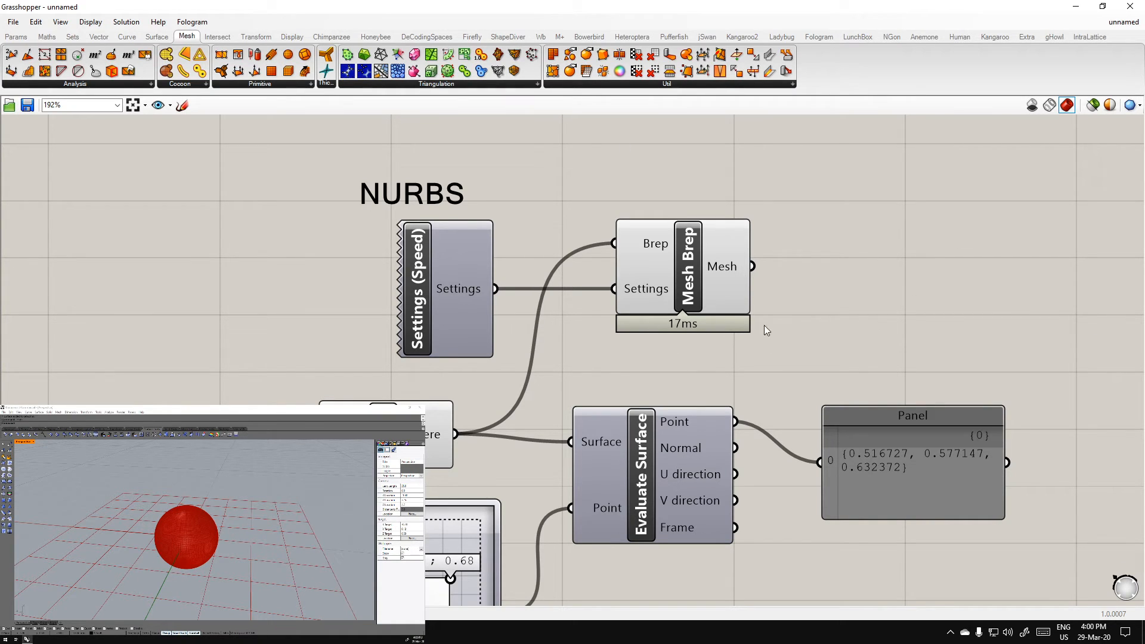
click(676, 263)
click(911, 325)
click(717, 253)
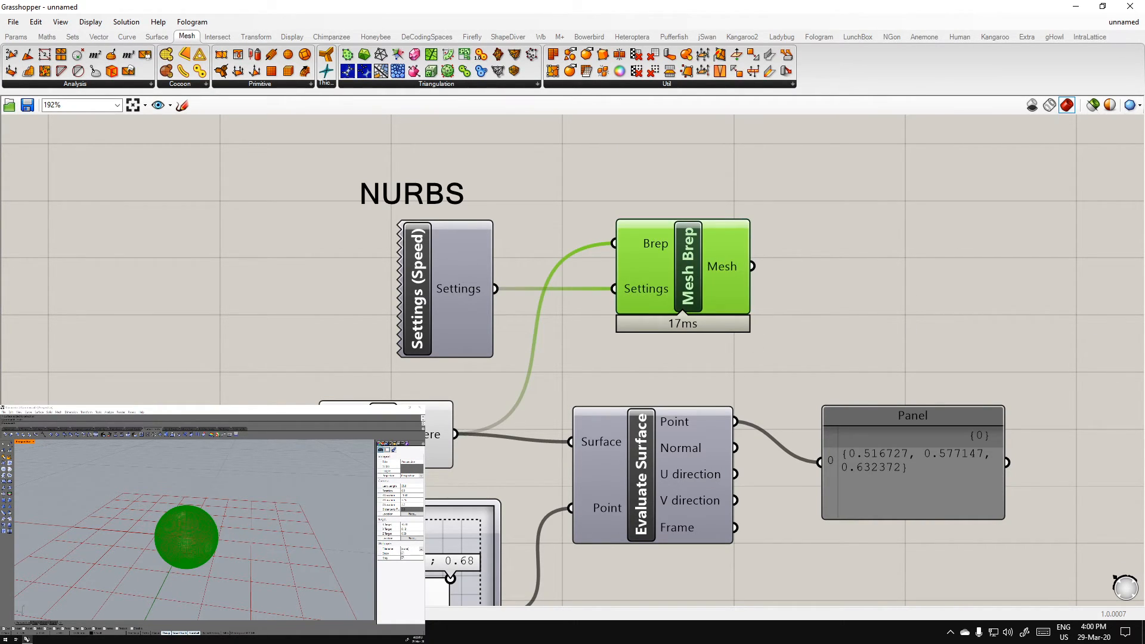
click(367, 434)
middle_click(366, 434)
click(620, 297)
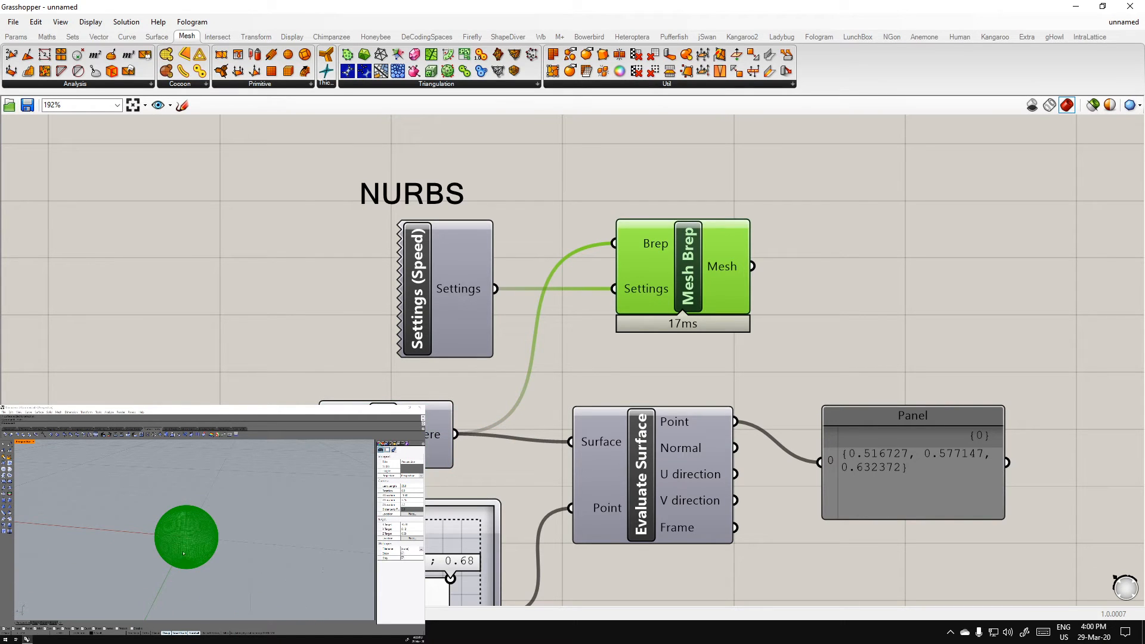
Examine the face layout of the sphere mesh up close from several angles in the Rhino viewport
scroll(183, 555, up, 5)
click(631, 385)
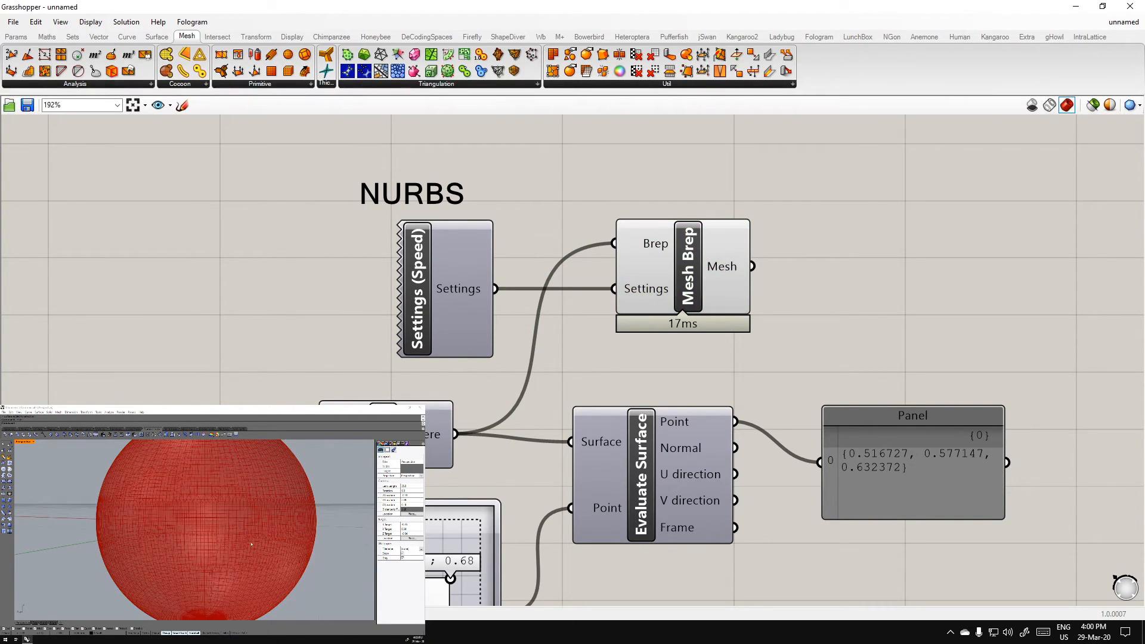
right_drag(266, 538, 215, 551)
shift+right_drag(292, 517, 182, 560)
scroll(221, 520, down, 6)
scroll(204, 536, up, 6)
scroll(188, 551, up, 5)
scroll(188, 551, down, 3)
scroll(185, 552, up, 4)
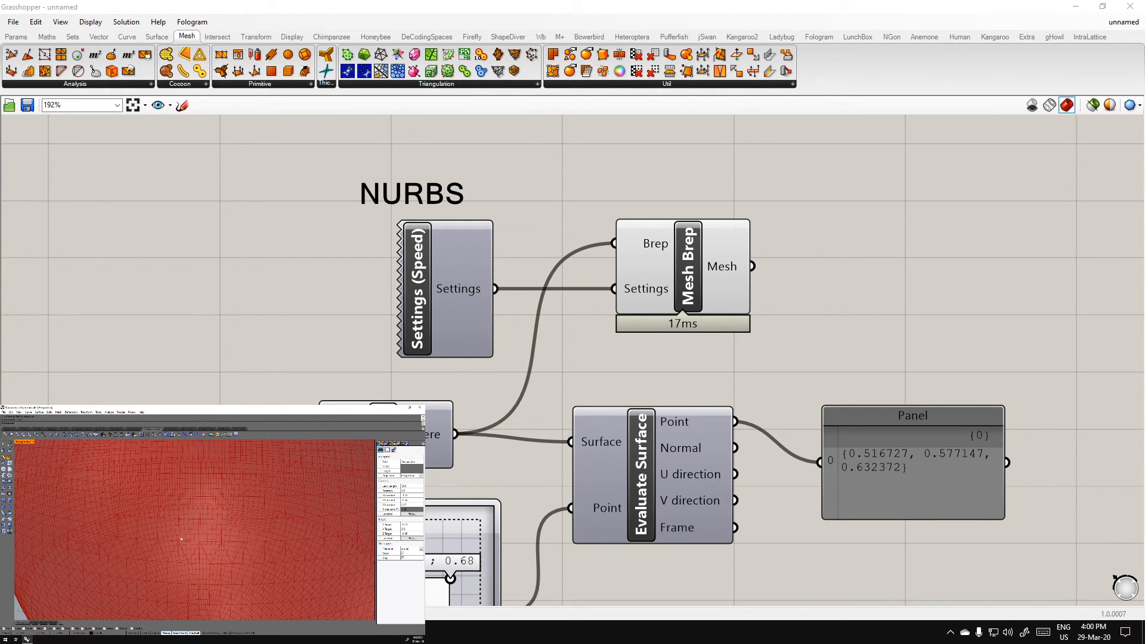
Add a Triangulate component and connect the Mesh output of Mesh Brep to its Mesh input
double_click(870, 268)
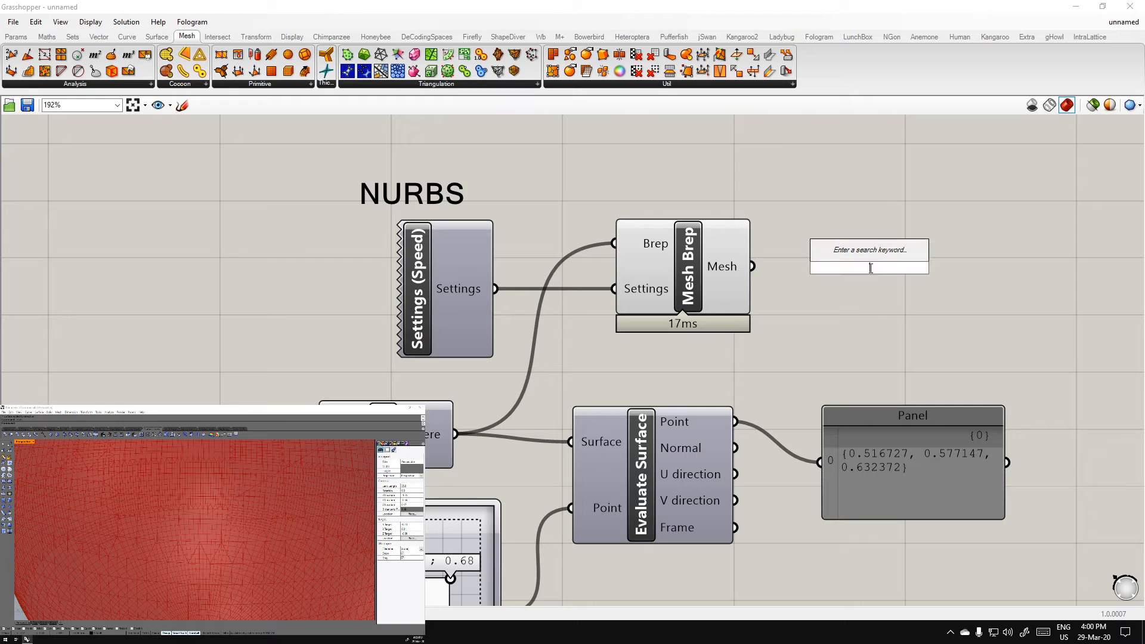
text(triangu)
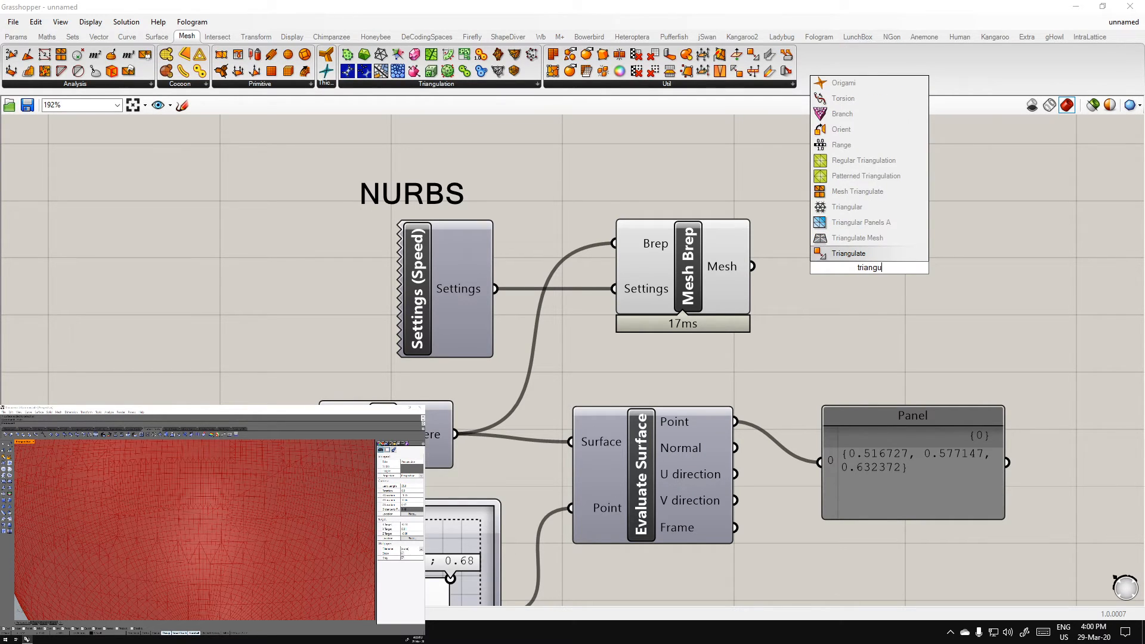
key(Return)
drag(753, 267, 806, 266)
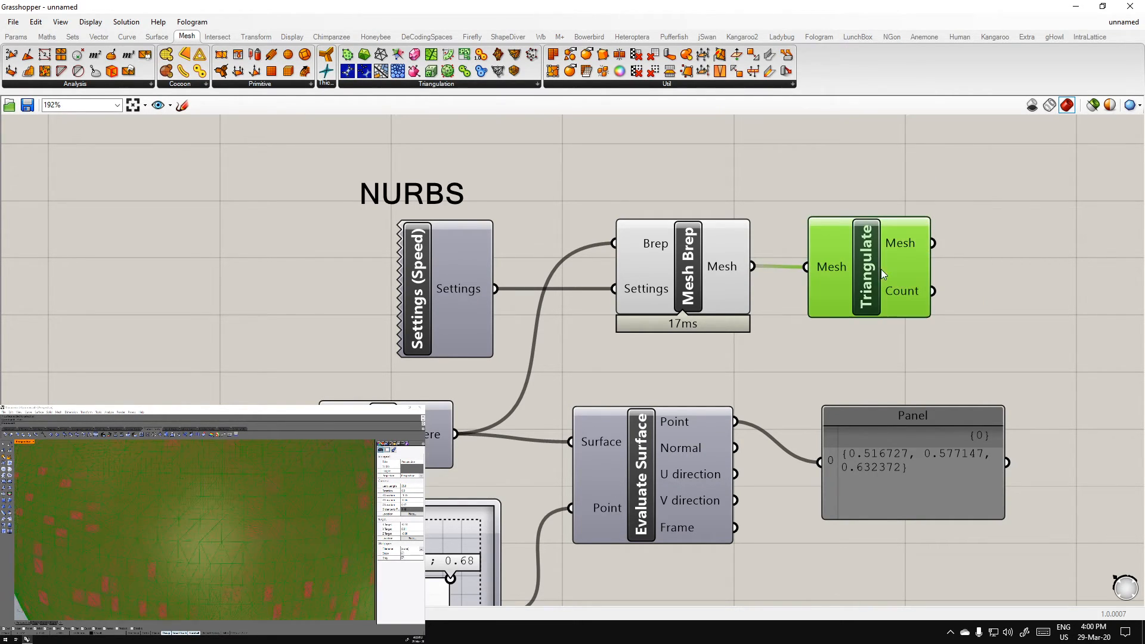
Turn off the preview of Mesh Brep so that only the triangulated mesh is displayed
scroll(130, 554, down, 5)
click(693, 247)
middle_click(693, 247)
click(734, 209)
click(788, 176)
click(869, 258)
Inspect the triangular faces of the triangulated sphere mesh up close in the Rhino viewport
scroll(139, 556, up, 6)
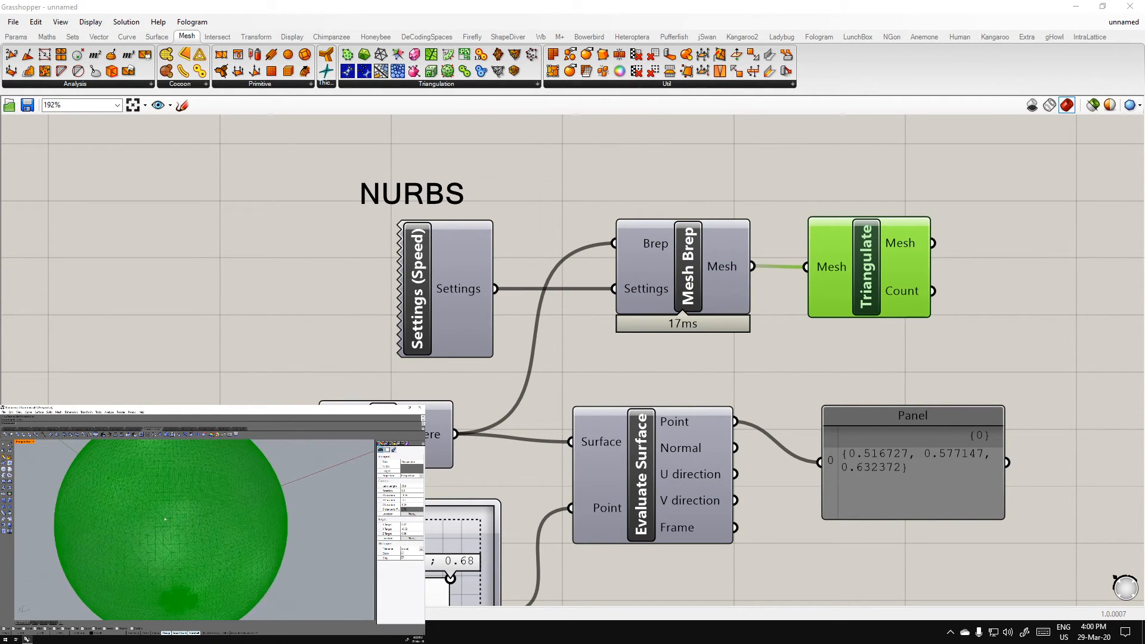
right_drag(175, 538, 226, 548)
click(281, 310)
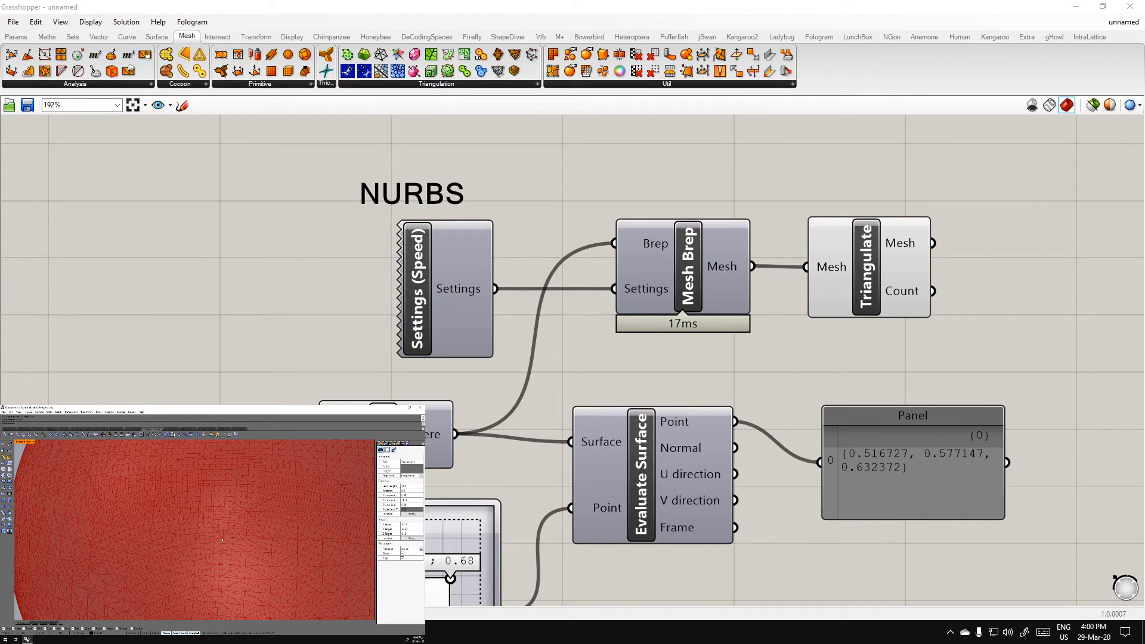
scroll(204, 541, up, 2)
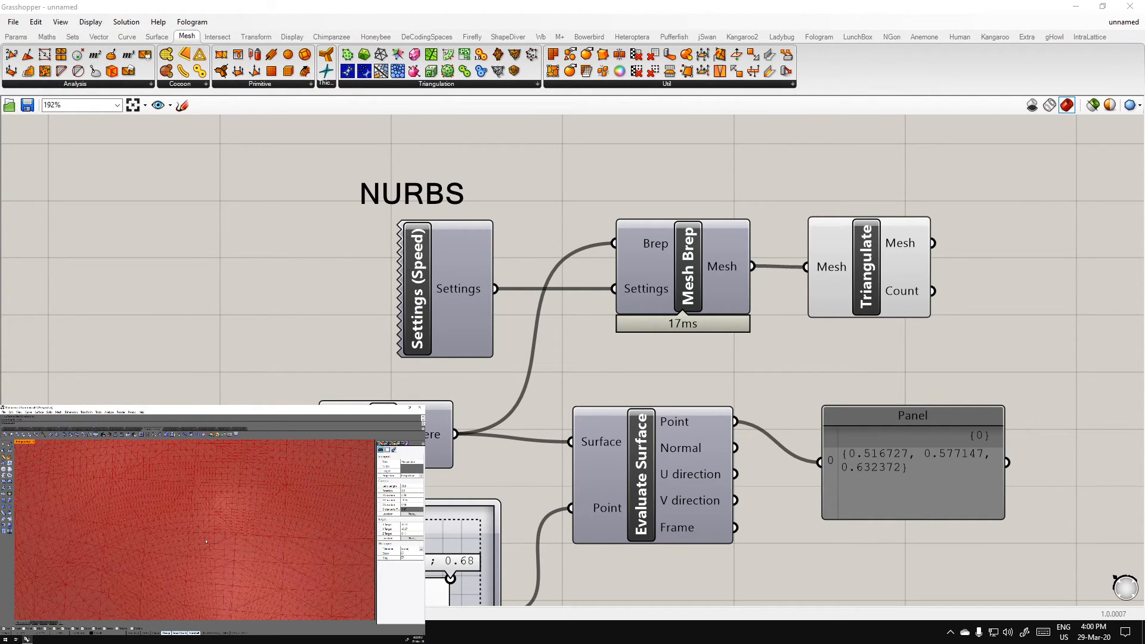
scroll(170, 568, down, 5)
scroll(125, 508, up, 6)
scroll(125, 509, up, 3)
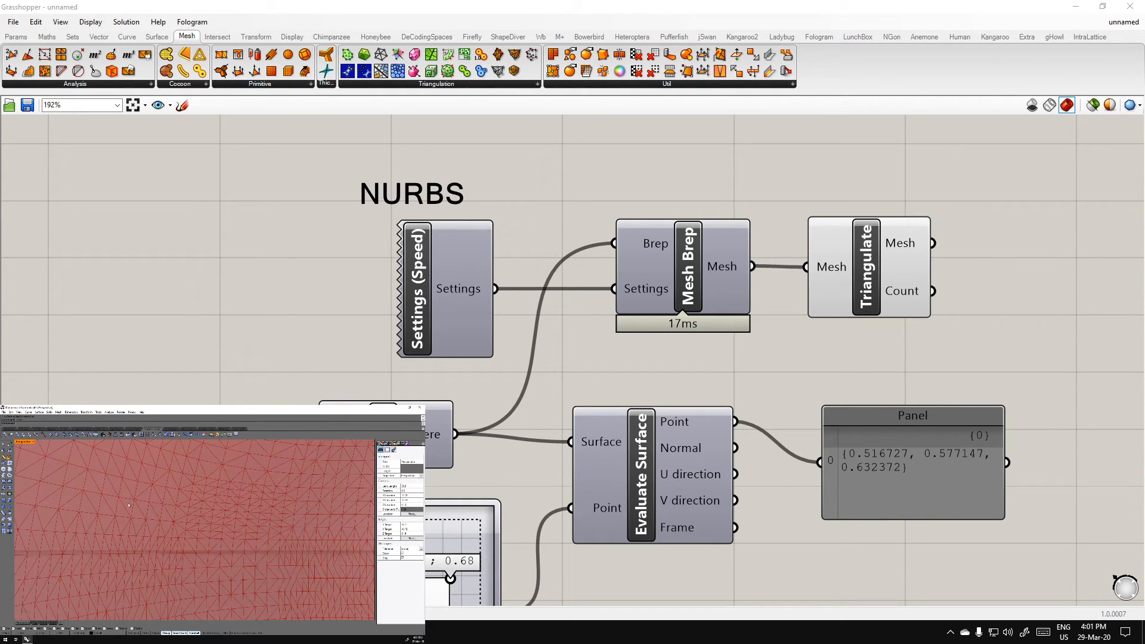
scroll(128, 507, up, 3)
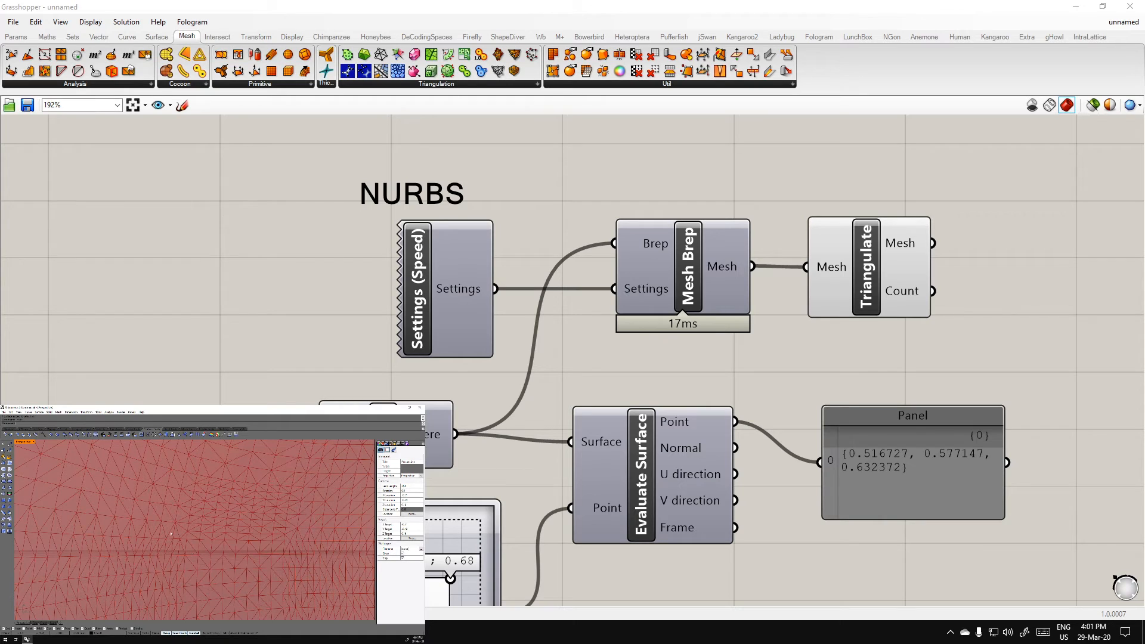
click(868, 274)
middle_click(868, 274)
click(907, 310)
click(831, 511)
click(914, 553)
Review the NURBS and mesh example components alongside the Brep and Mesh parameters, checking the Brep parameter's description
scroll(627, 382, down, 5)
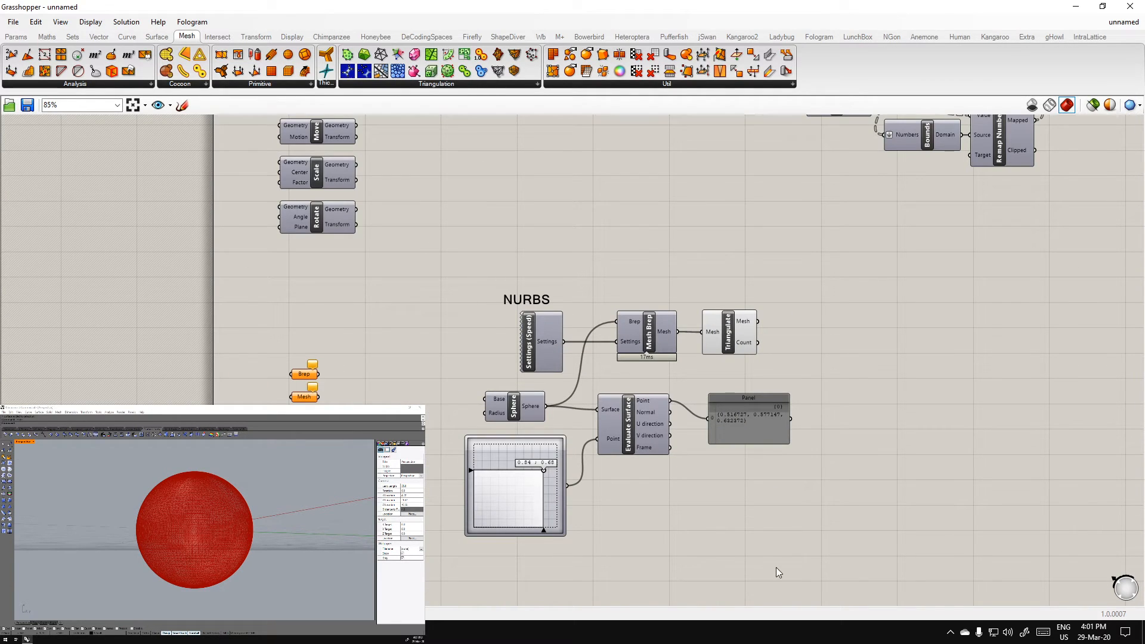
drag(846, 579, 383, 256)
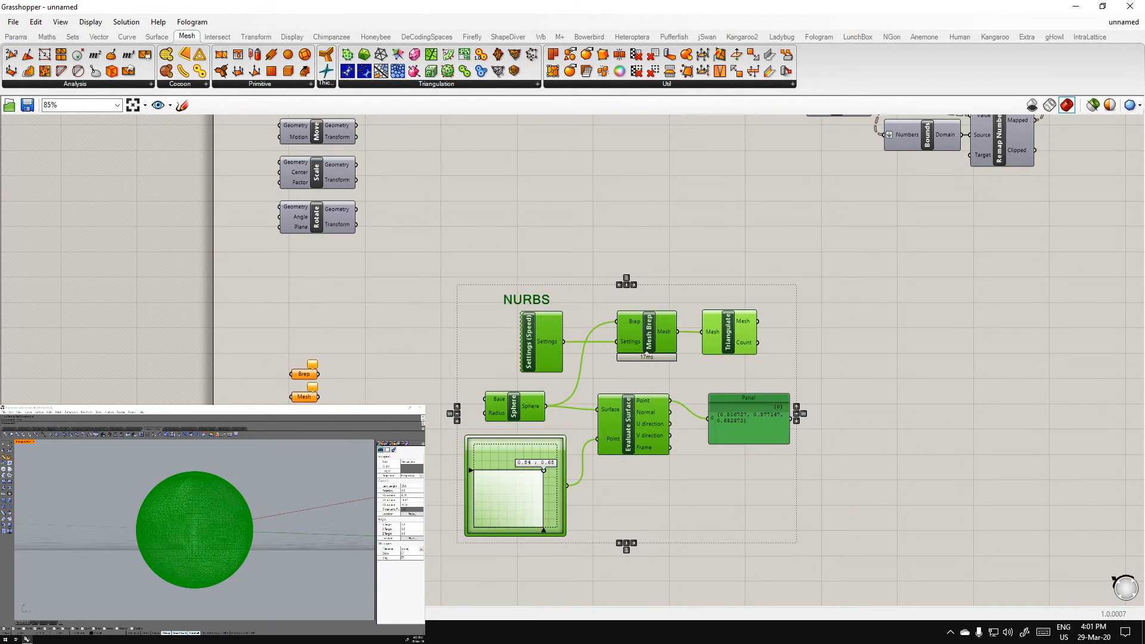
click(326, 412)
drag(326, 412, 256, 358)
scroll(292, 382, up, 5)
click(292, 382)
scroll(319, 352, down, 2)
right_drag(453, 410, 344, 357)
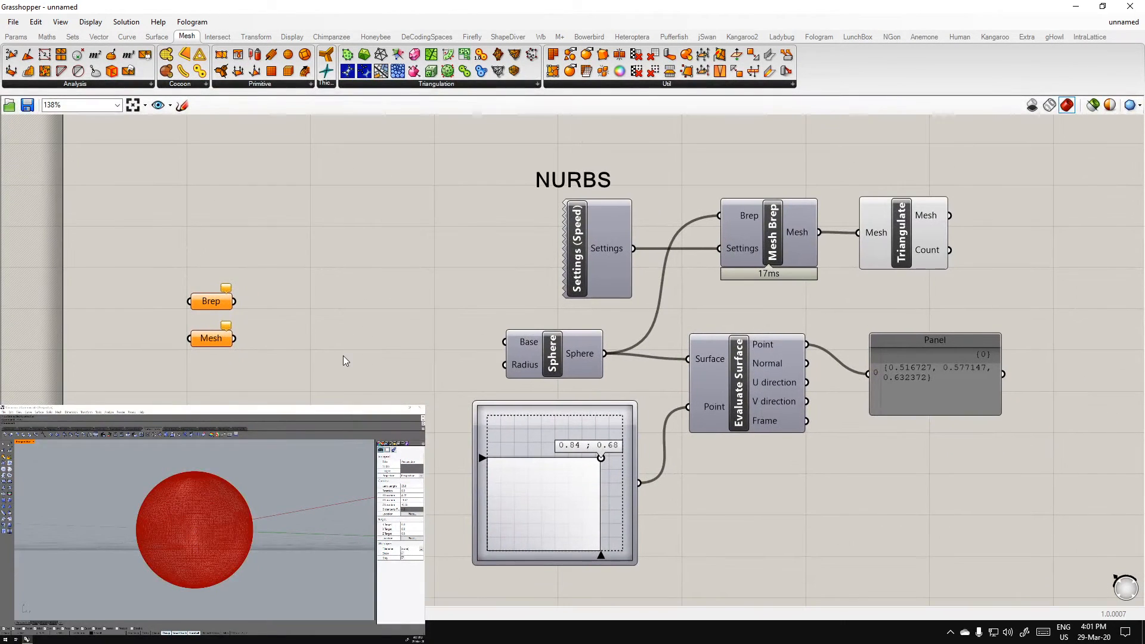
click(210, 302)
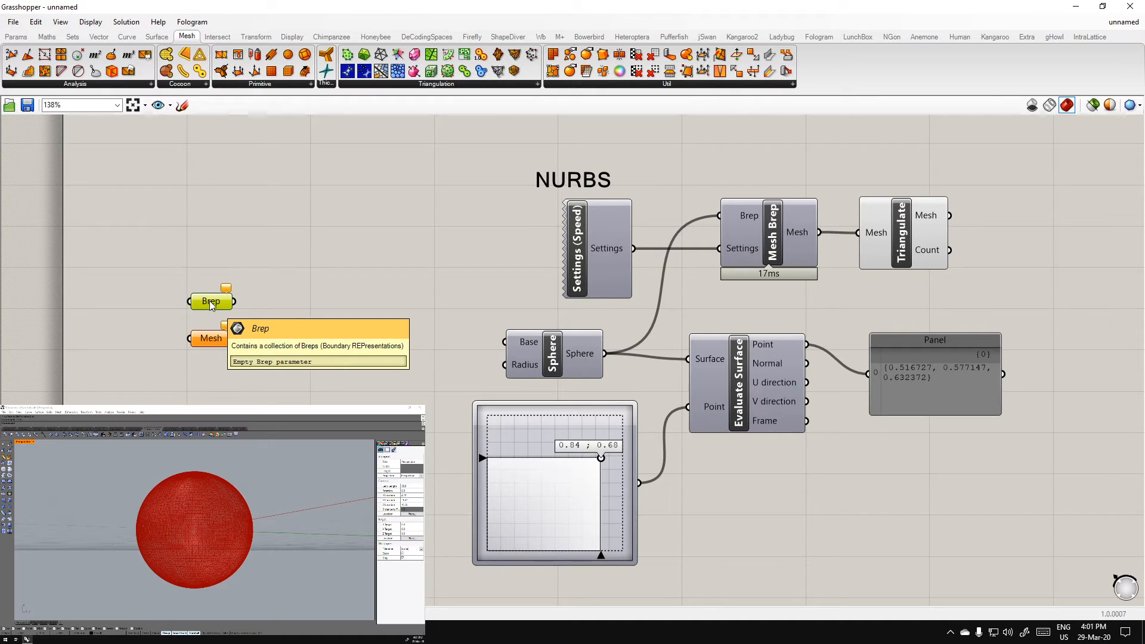
click(758, 393)
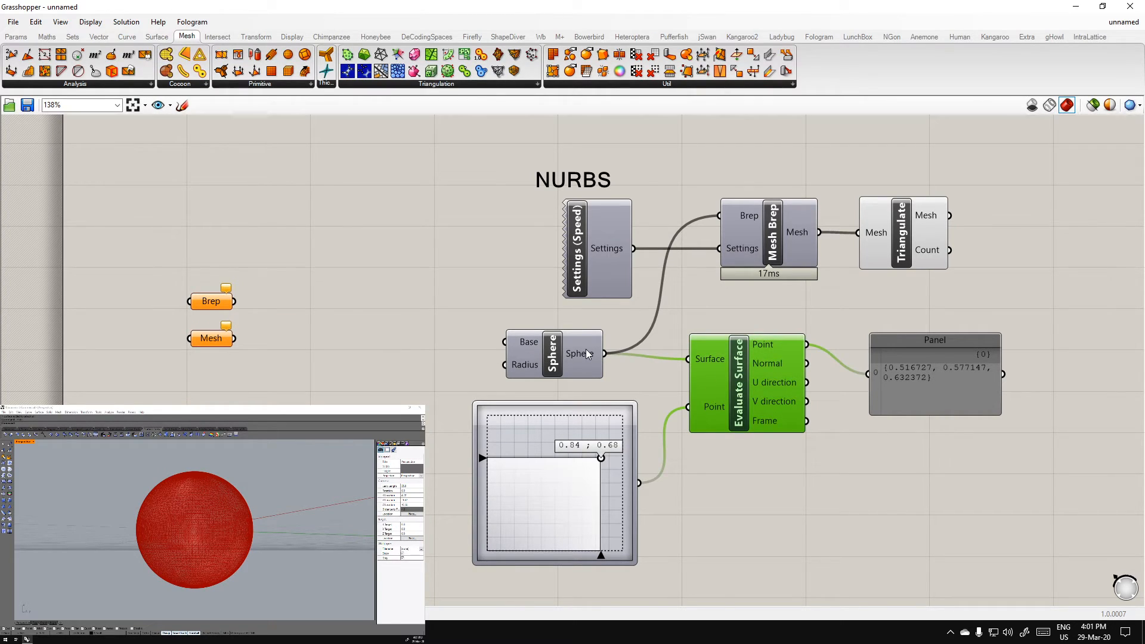
Move the Brep parameter down closer to the Mesh parameter and compare the two parameters and the sphere
click(218, 305)
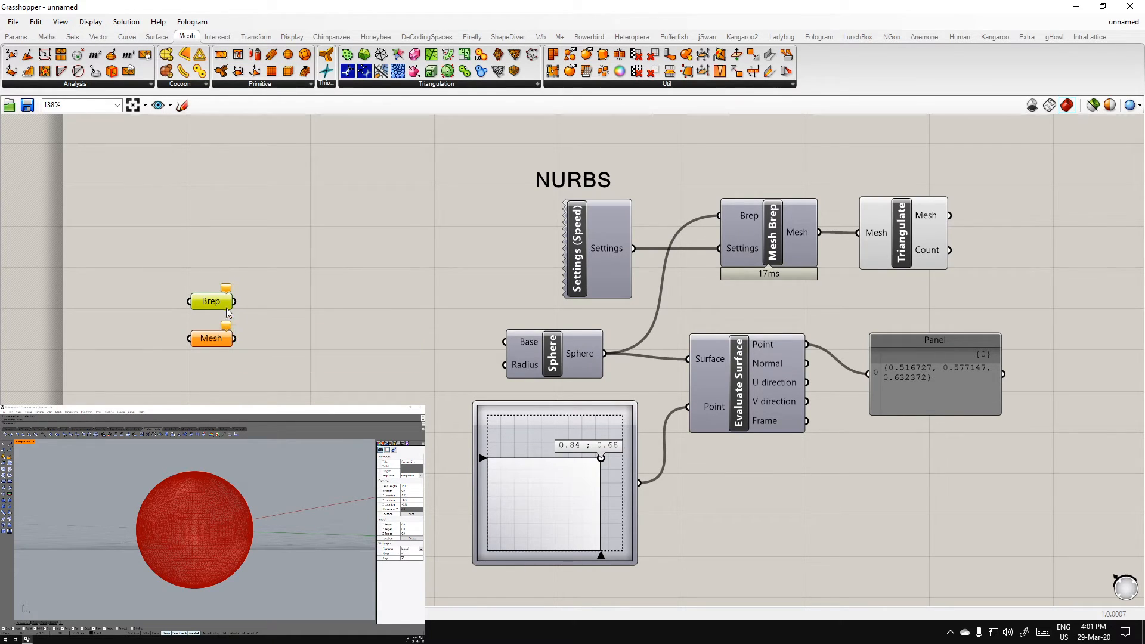
mouse_move(214, 304)
mouse_down()
mouse_move(213, 287)
mouse_move(213, 310)
mouse_up()
click(301, 287)
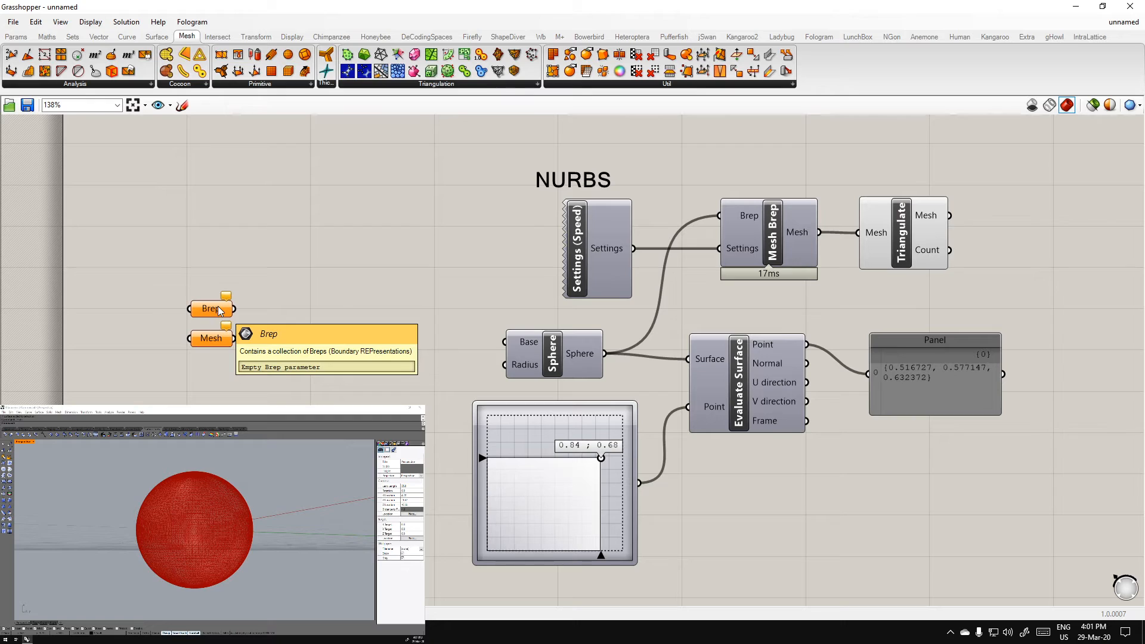
click(222, 308)
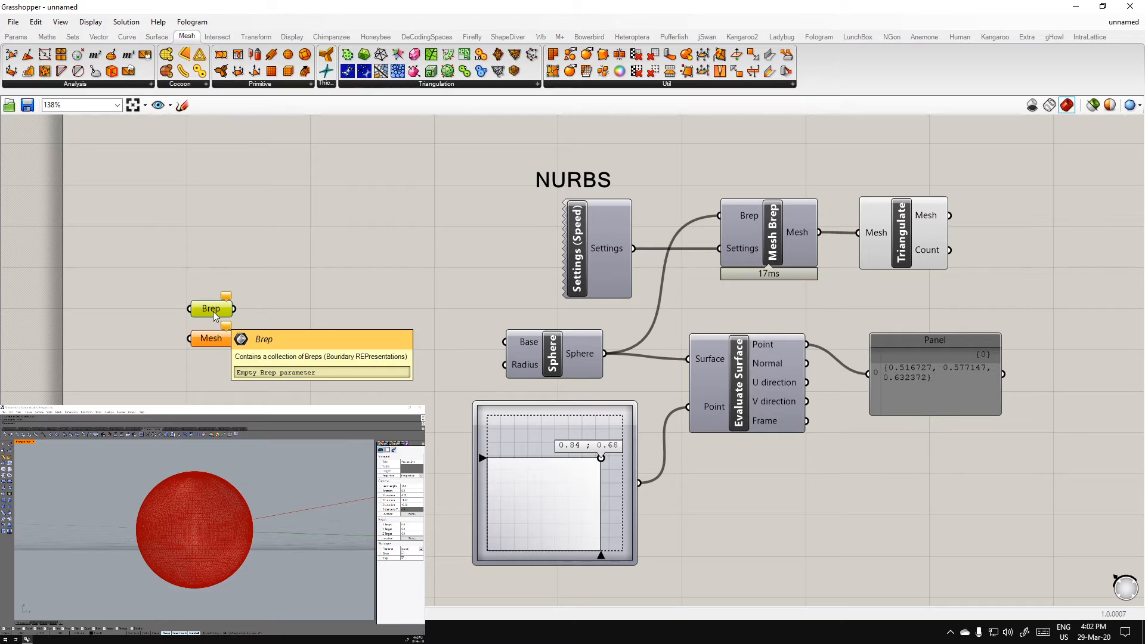
scroll(216, 541, down, 6)
right_drag(216, 541, 225, 549)
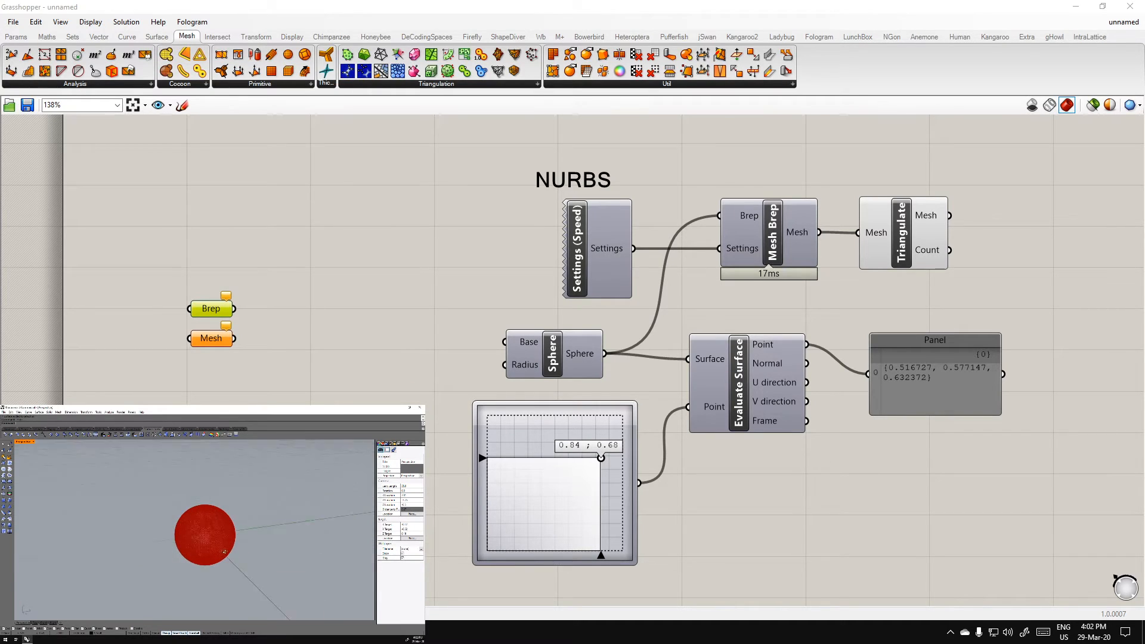
scroll(233, 555, up, 5)
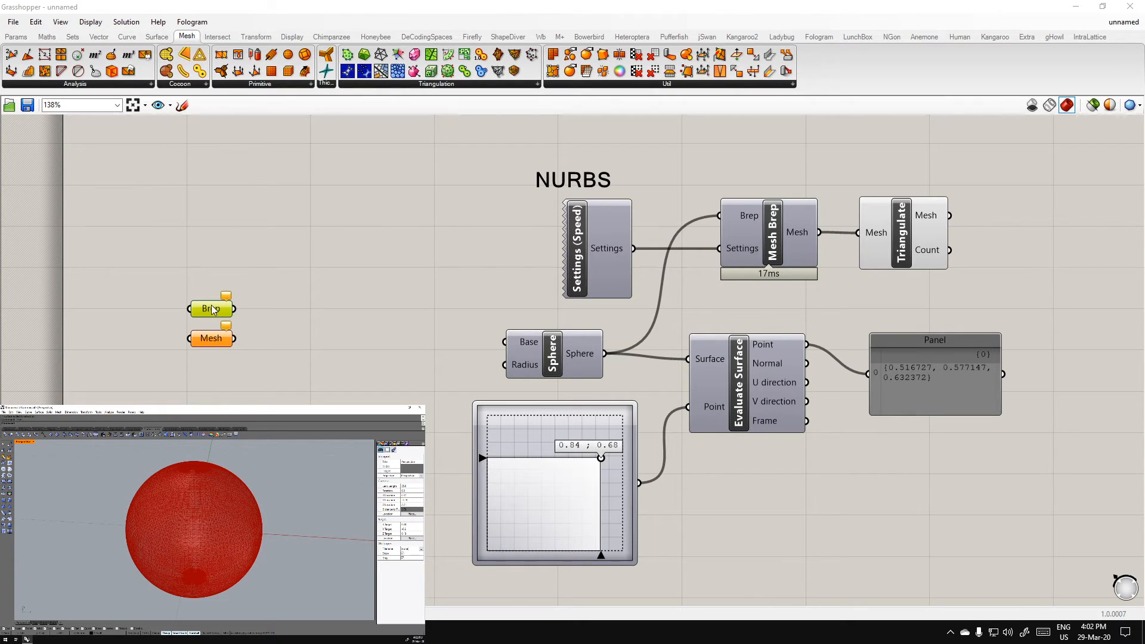
mouse_move(217, 310)
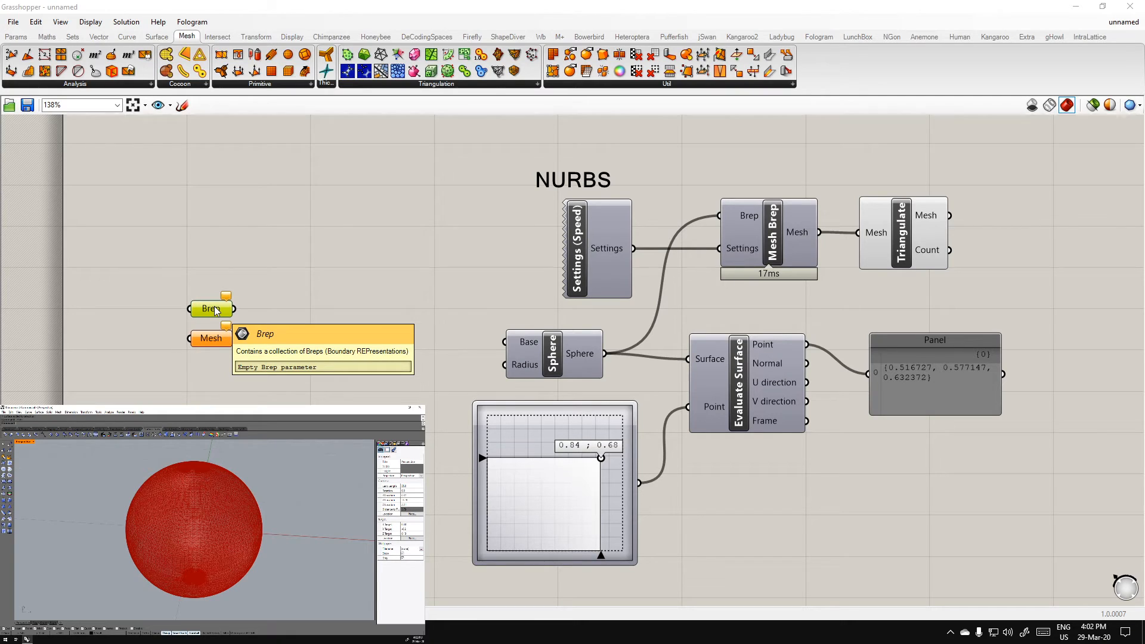
click(212, 340)
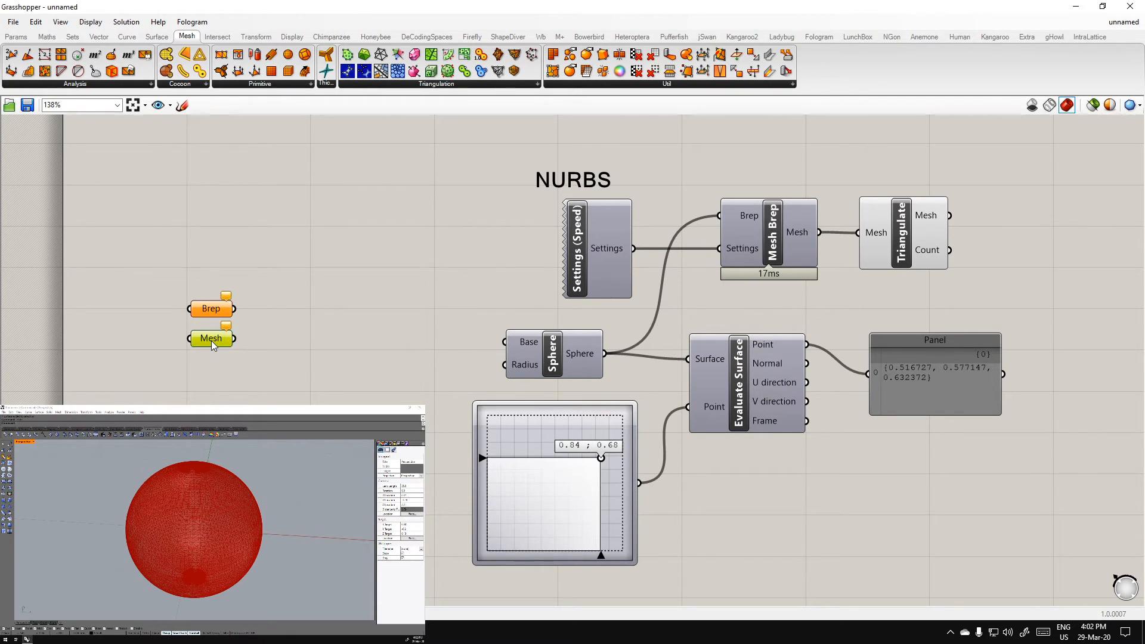
mouse_move(217, 340)
Review the component categories available for meshes and for surfaces, including the mesh analysis components
scroll(294, 355, down, 3)
drag(756, 505, 201, 242)
click(242, 223)
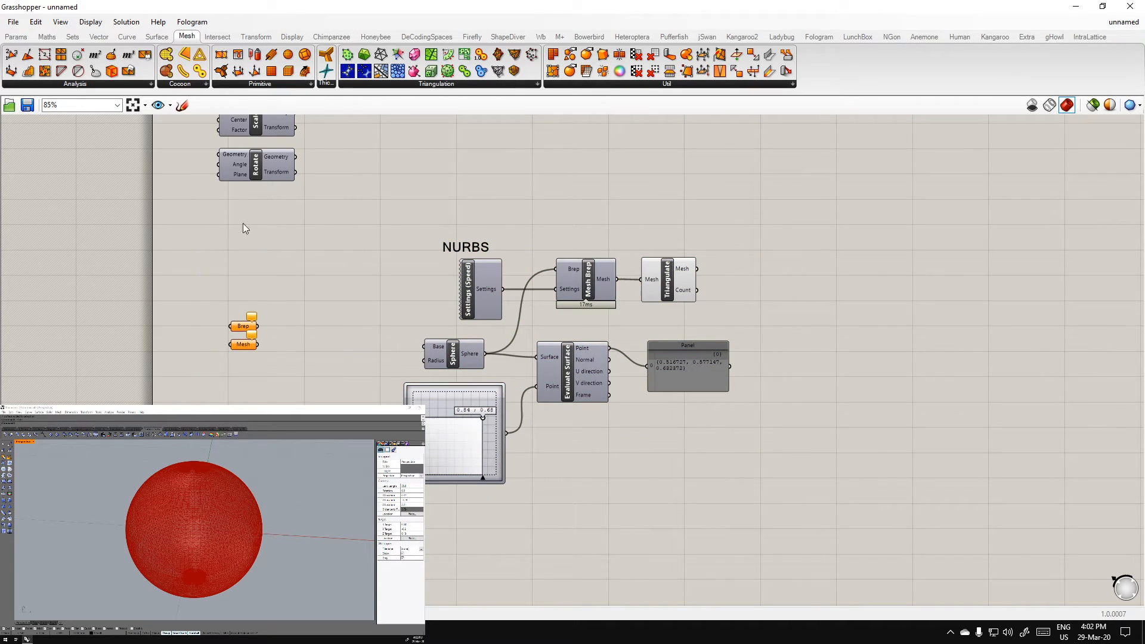
click(128, 84)
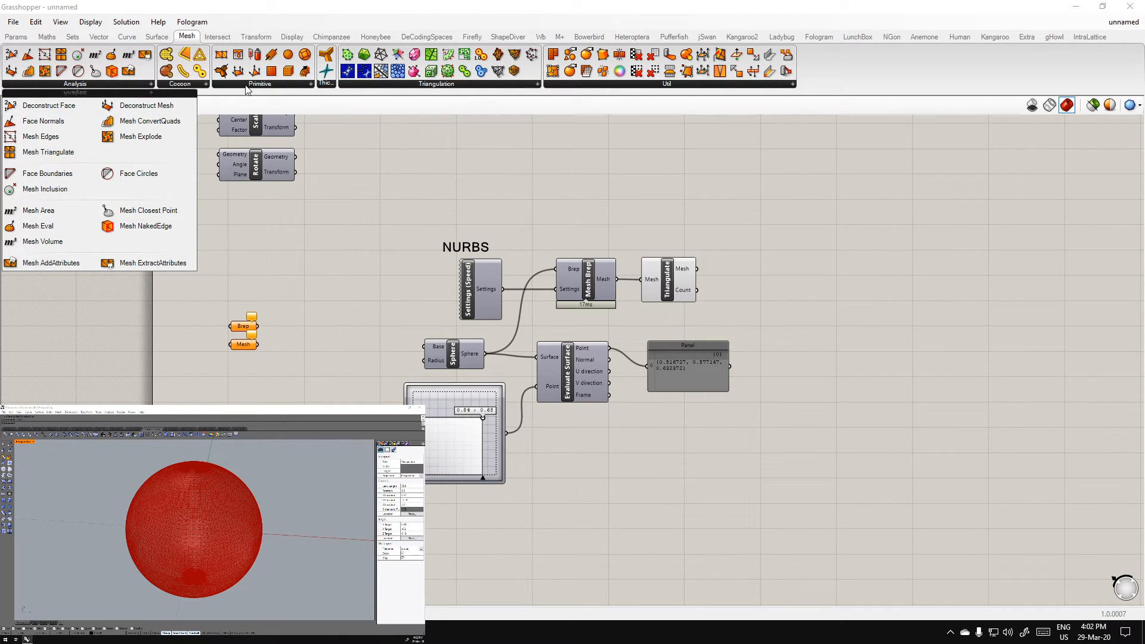
mouse_move(253, 87)
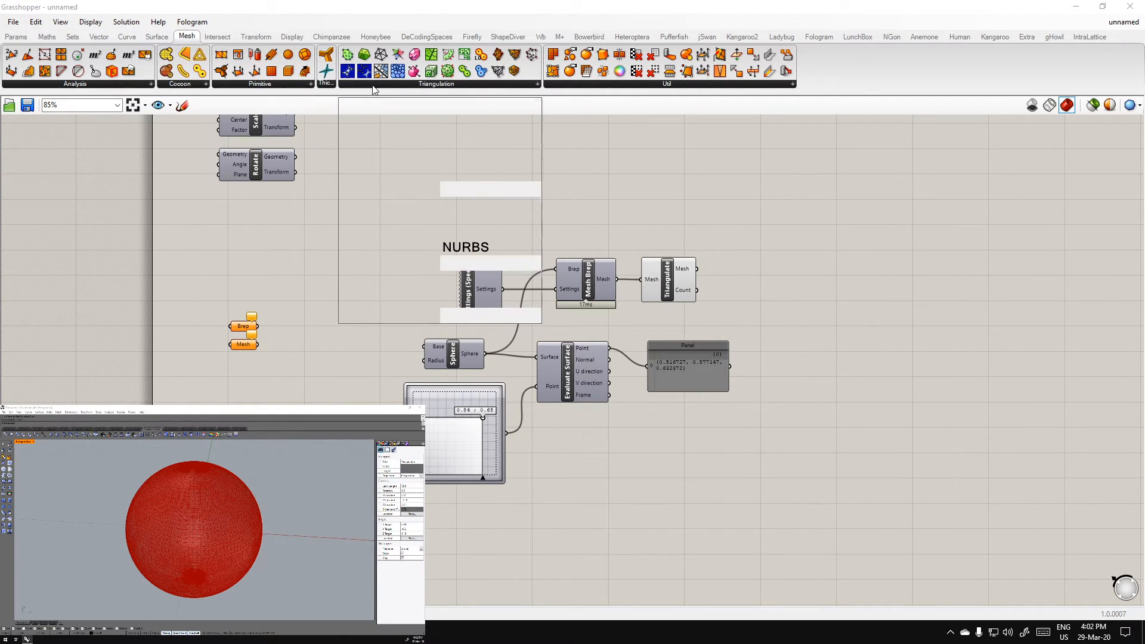
mouse_move(127, 91)
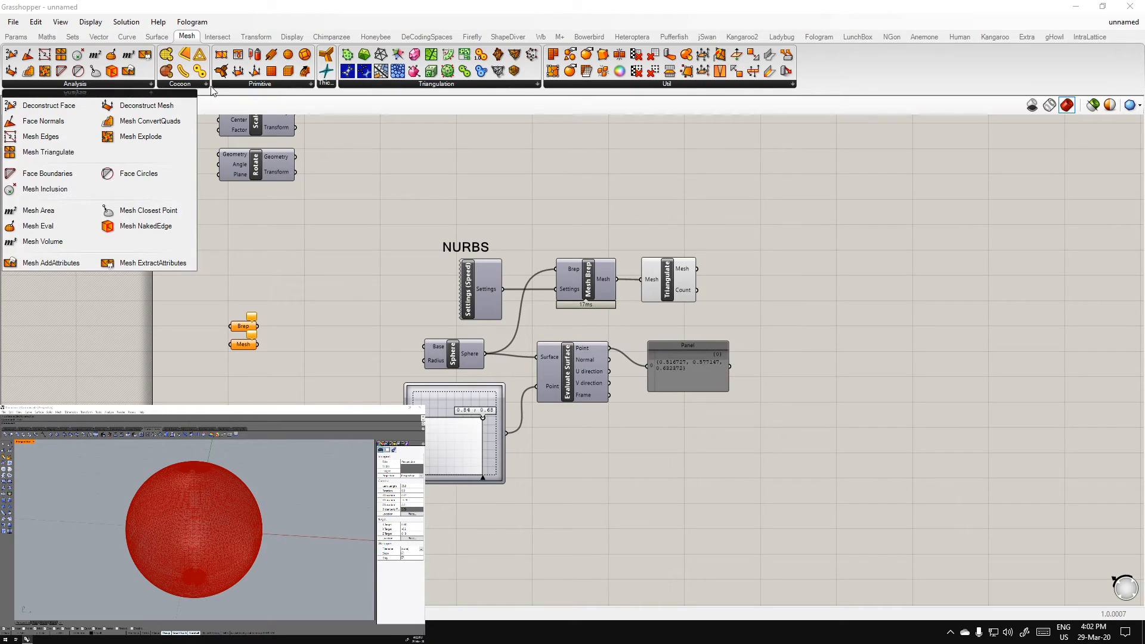
click(153, 35)
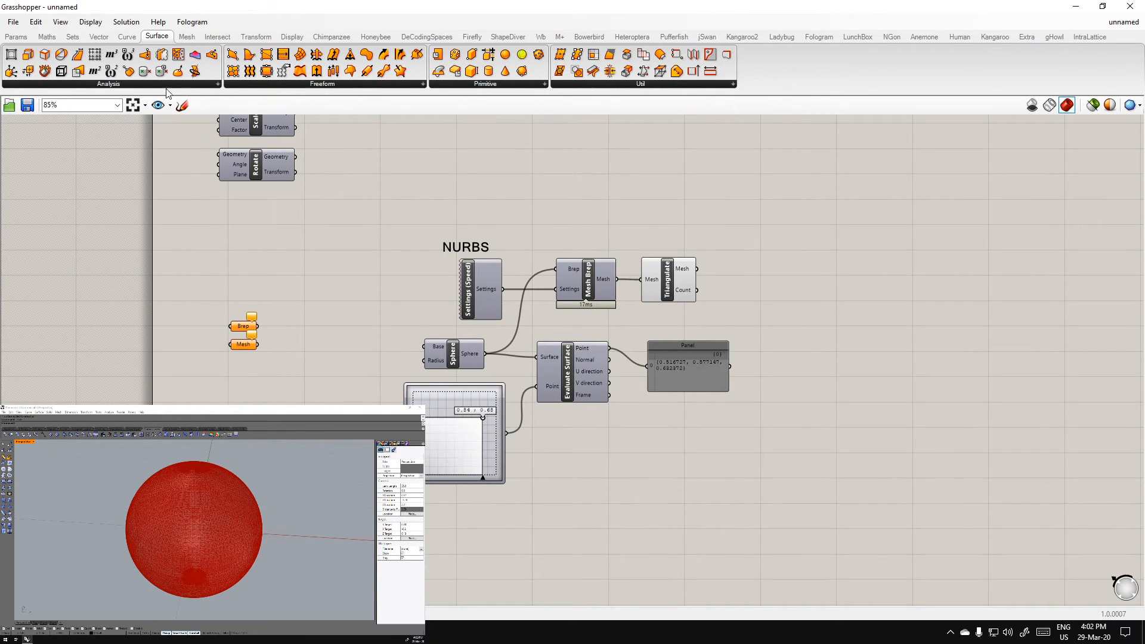
click(181, 38)
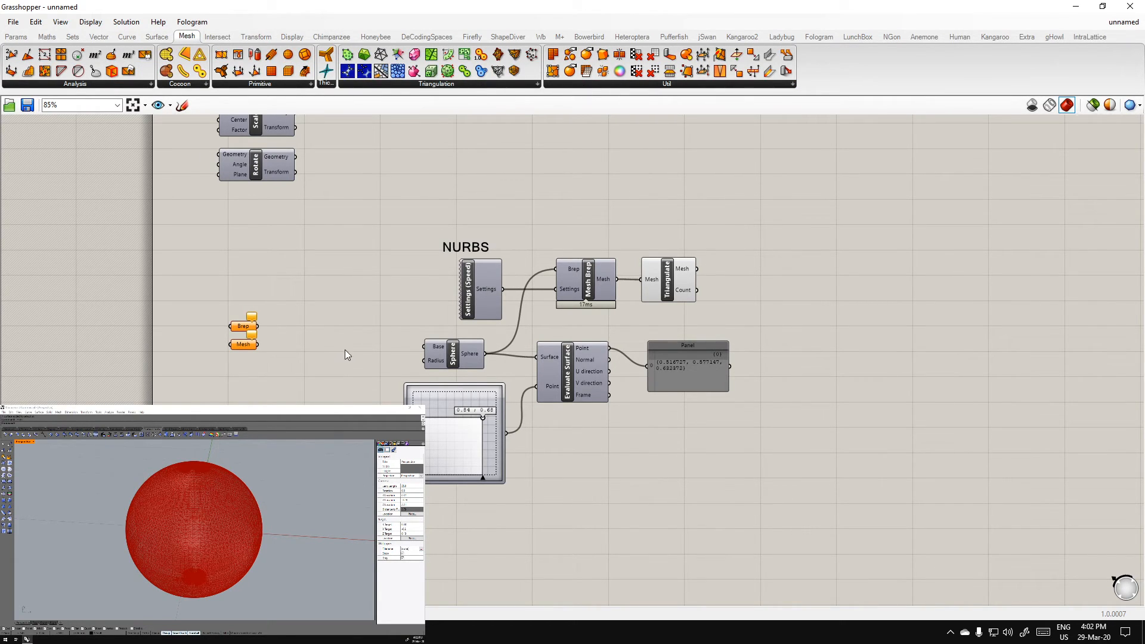
Reposition the Move, Scale and Rotate components down beside the NURBS example, away from the main panel definition
right_drag(396, 205, 398, 346)
scroll(407, 335, down, 2)
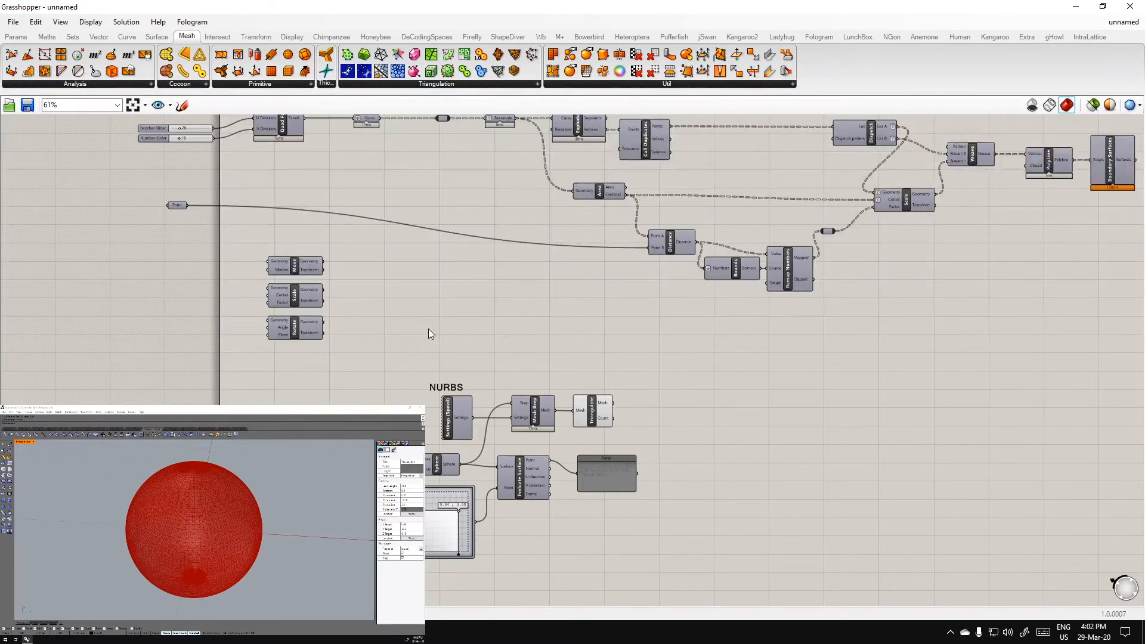
right_drag(482, 299, 417, 327)
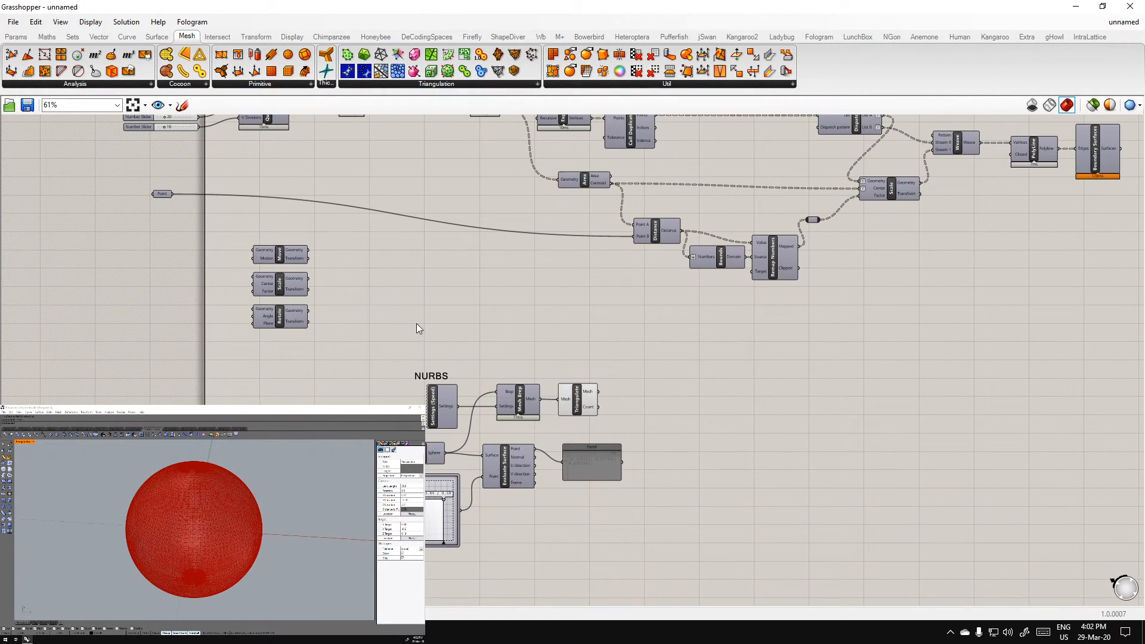
click(157, 36)
right_drag(553, 292, 411, 378)
right_drag(836, 360, 904, 408)
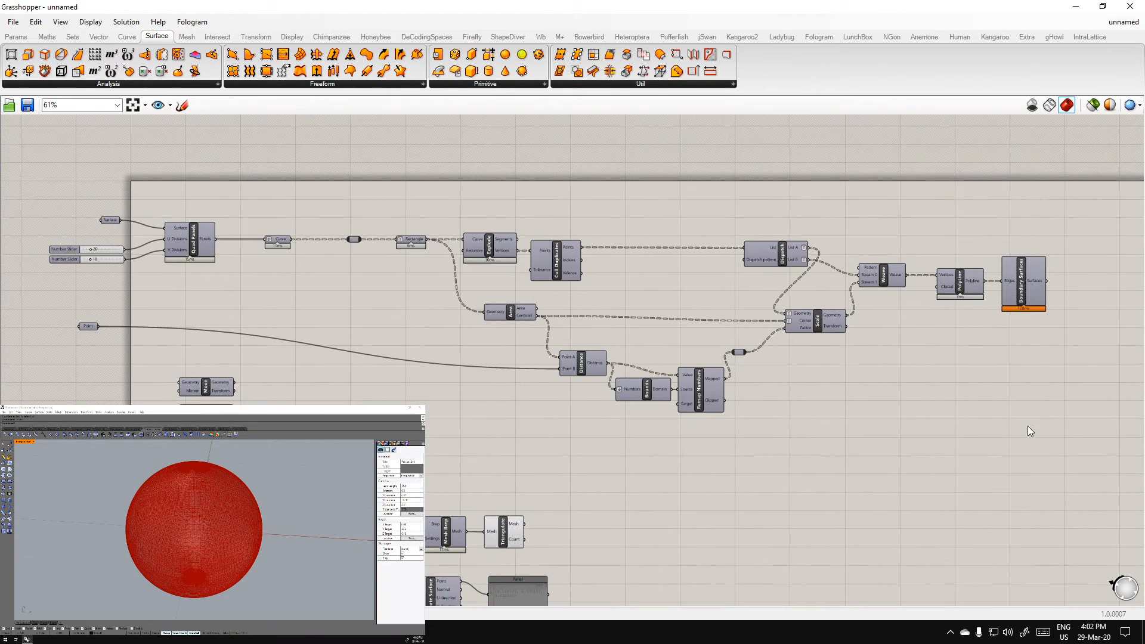
click(206, 386)
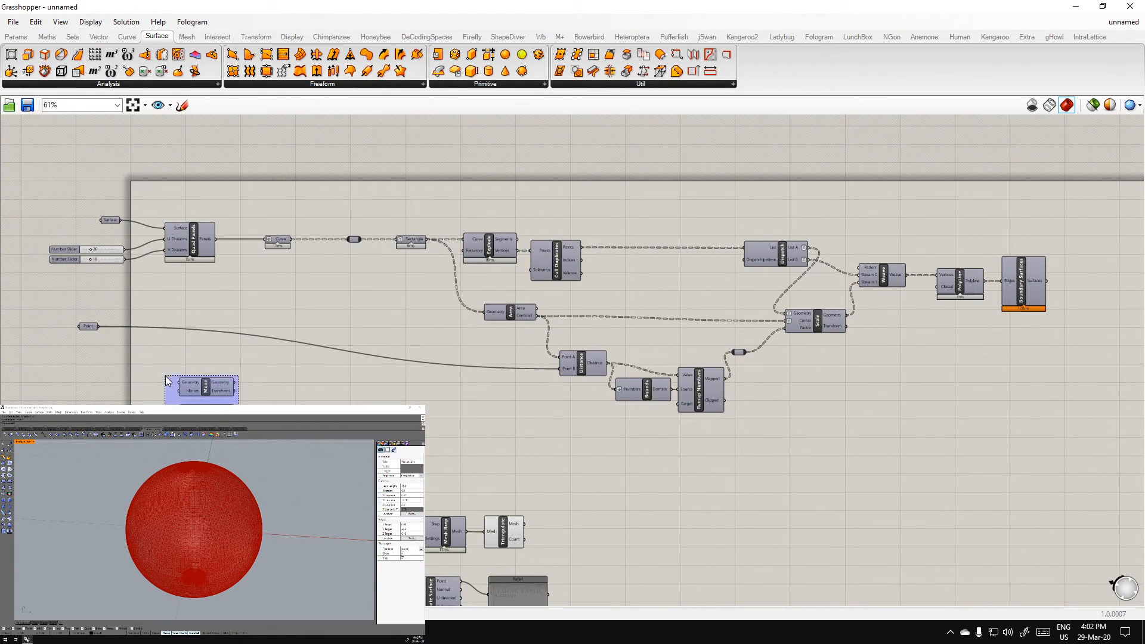
key(Delete)
drag(1027, 386, 24, 187)
click(325, 461)
right_drag(325, 461, 334, 346)
drag(162, 390, 192, 363)
key(Delete)
right_drag(368, 298, 410, 362)
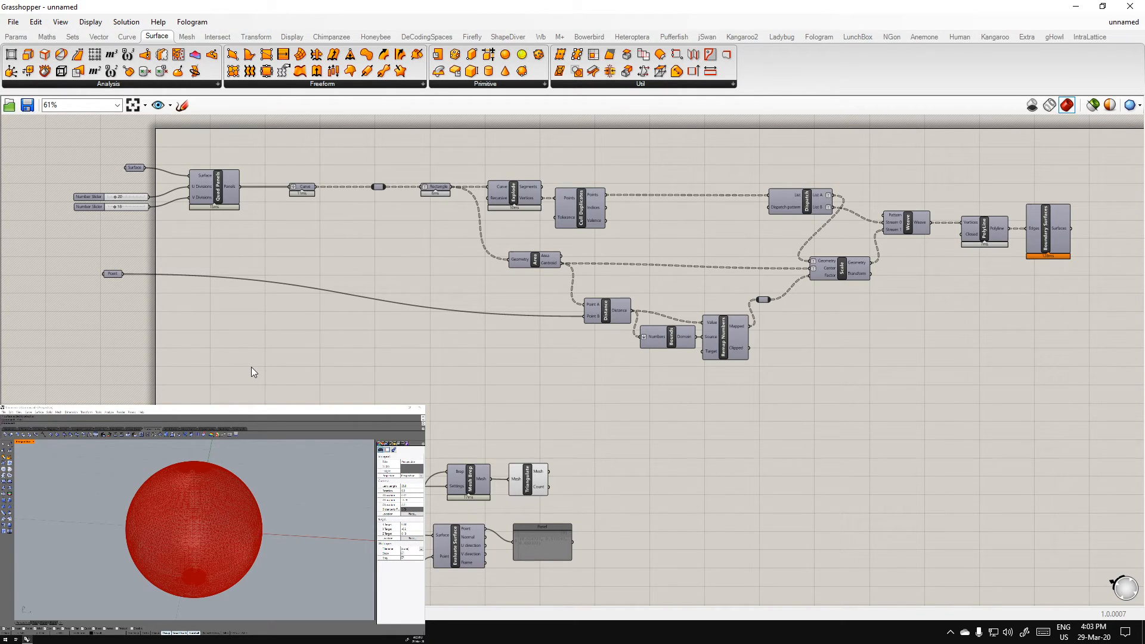
Examine the triangulated sphere's faces up close together with the NURBS example and the Move, Scale and Rotate components
right_drag(597, 357, 600, 285)
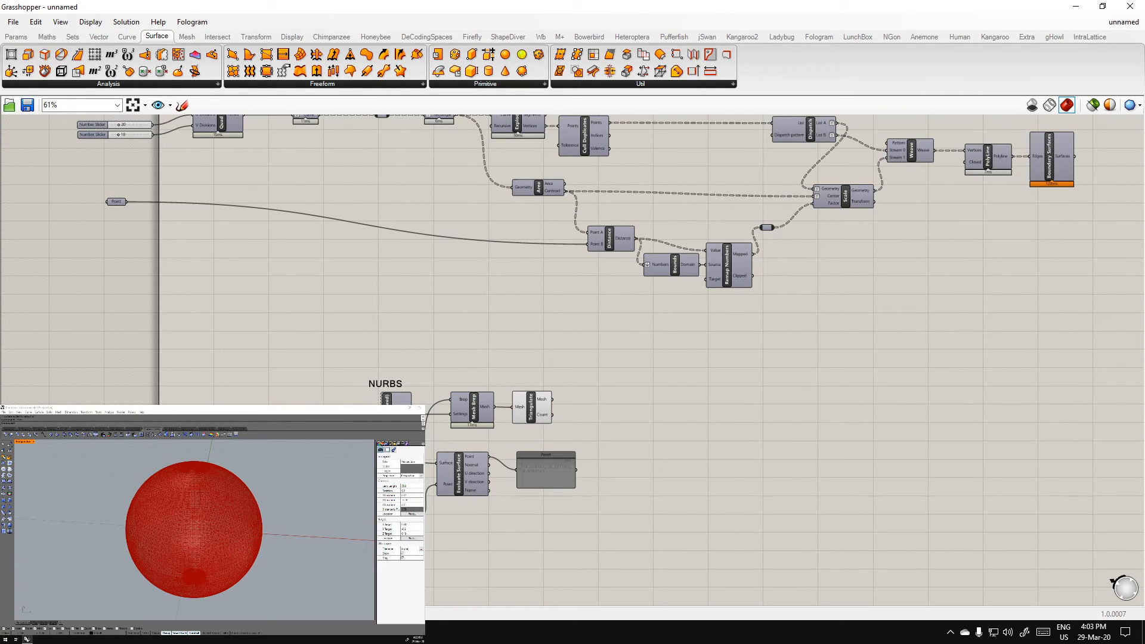
scroll(223, 540, up, 4)
scroll(197, 534, down, 2)
right_drag(221, 565, 196, 538)
scroll(195, 554, up, 5)
scroll(214, 537, down, 7)
scroll(172, 519, up, 7)
scroll(186, 538, down, 3)
scroll(187, 538, up, 5)
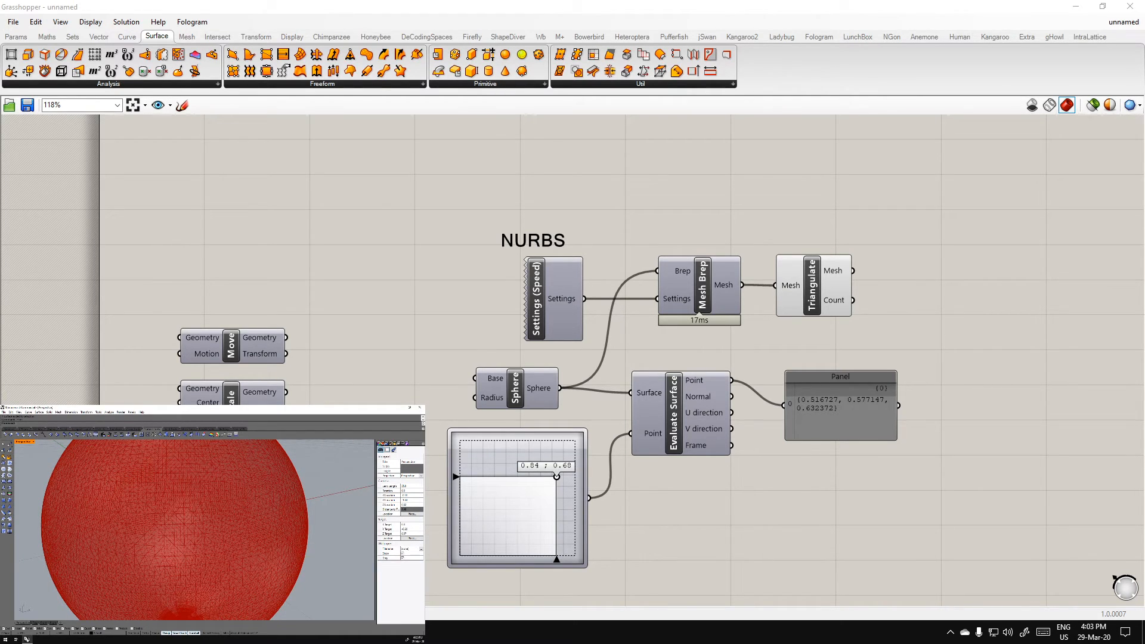
scroll(161, 597, down, 1)
scroll(161, 598, up, 4)
right_drag(161, 597, 210, 556)
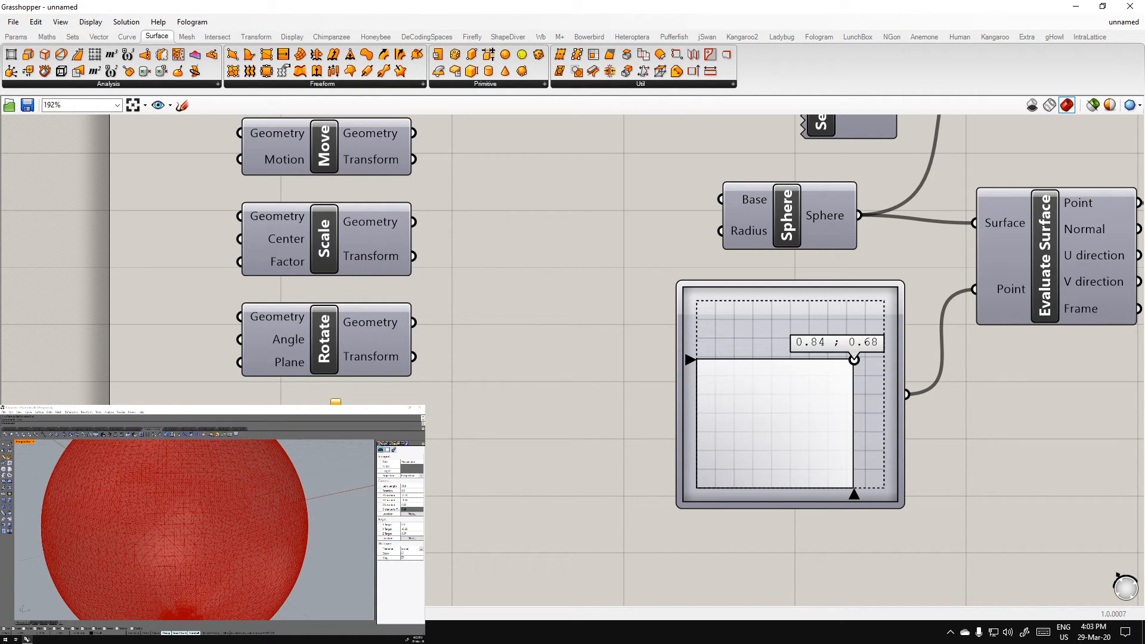
Review the whole definition, from the Boundary Surfaces component at the end of the panel chain back to the NURBS example
scroll(338, 528, down, 6)
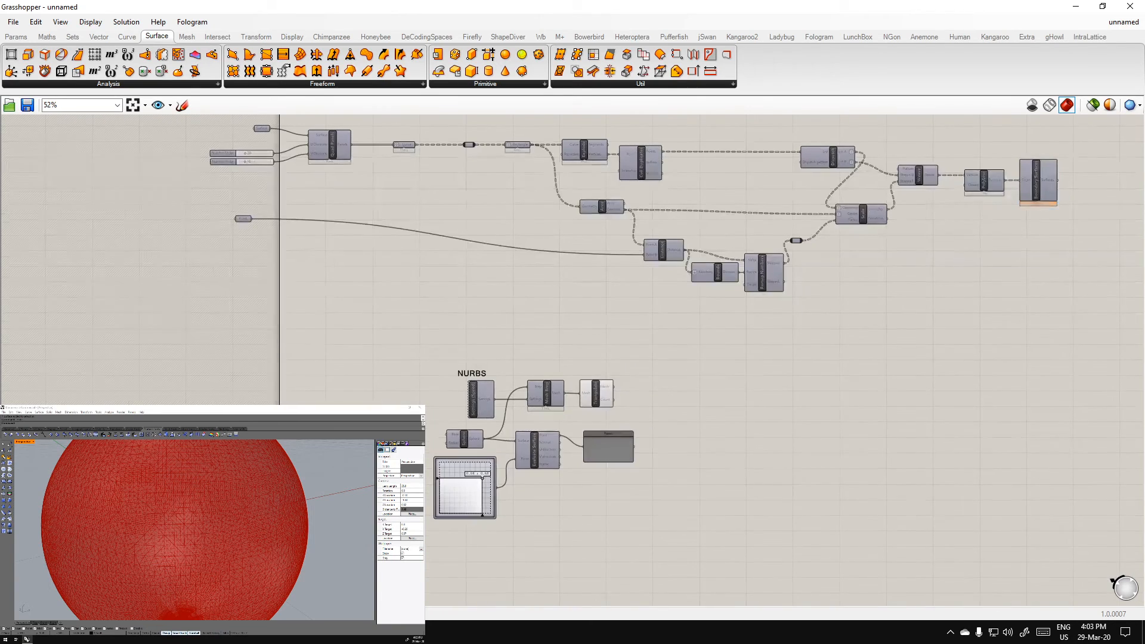
right_drag(763, 368, 670, 439)
scroll(670, 434, down, 2)
scroll(876, 268, up, 4)
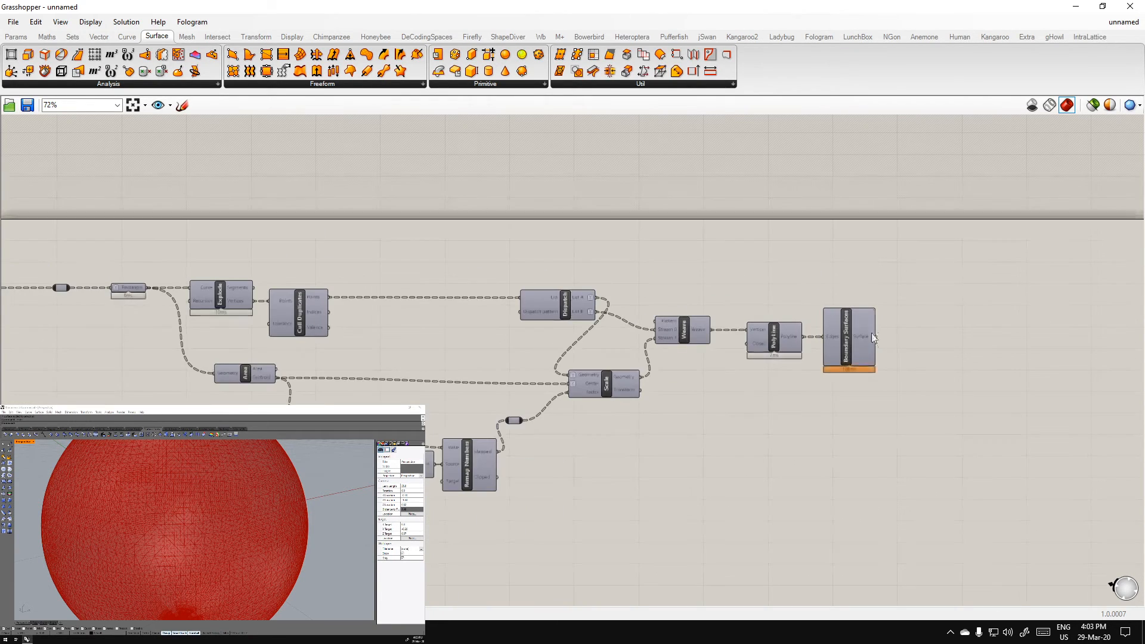
scroll(868, 338, down, 4)
right_drag(452, 520, 521, 425)
scroll(521, 425, up, 5)
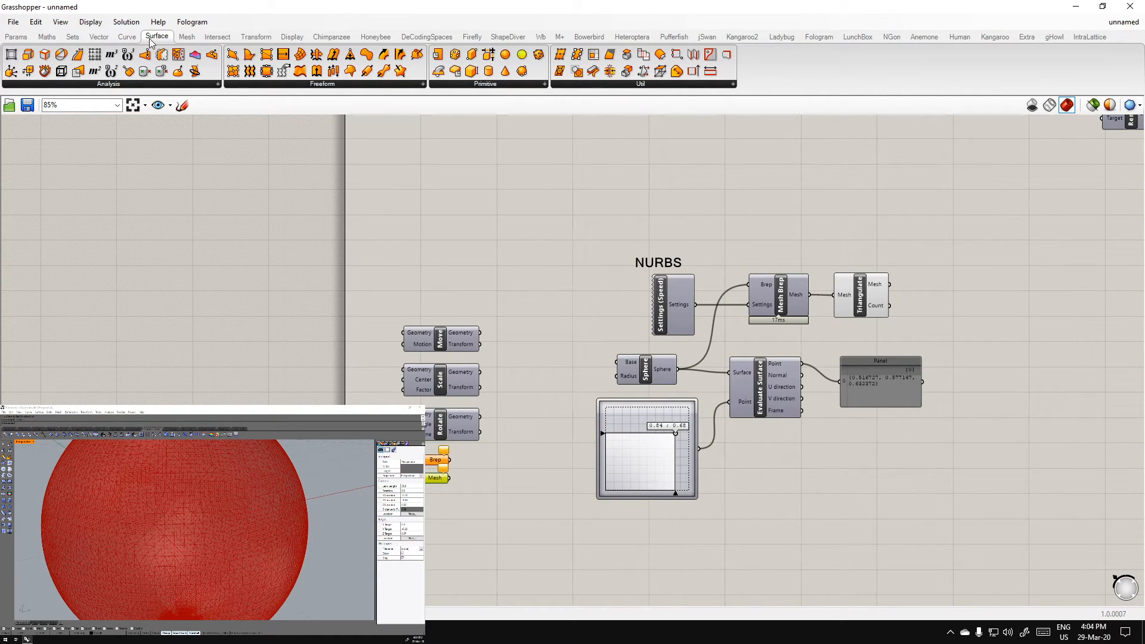
click(187, 37)
click(713, 88)
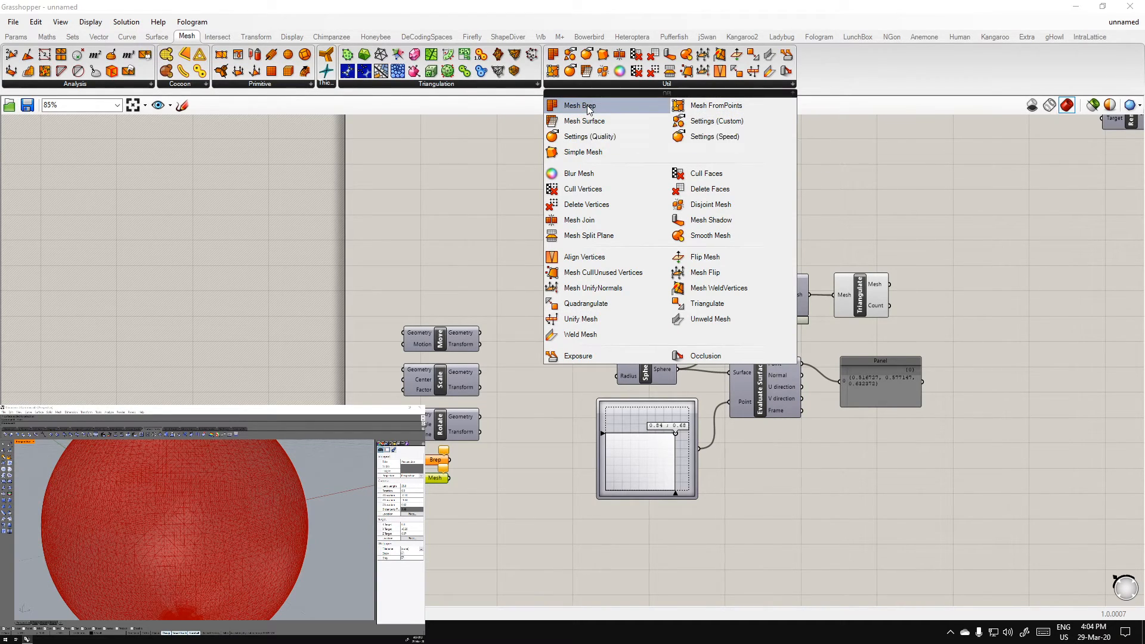
drag(587, 105, 983, 260)
right_drag(987, 264, 864, 277)
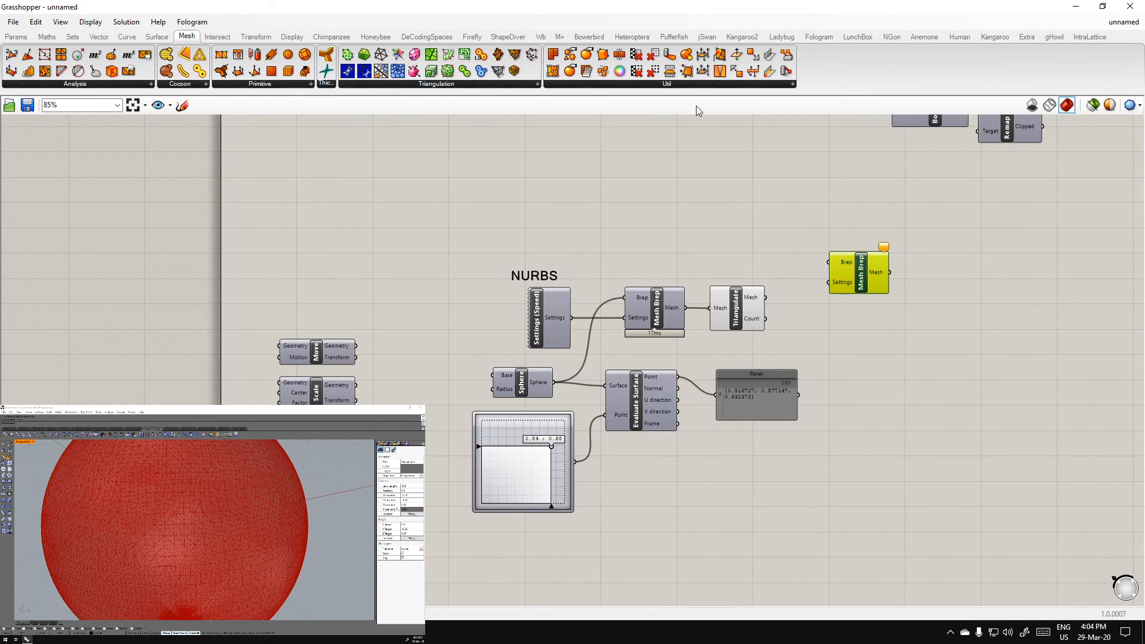
key(Delete)
Add a Settings (Quality) component beside the Settings (Speed) component that feeds Mesh Brep
scroll(667, 289, up, 4)
click(650, 332)
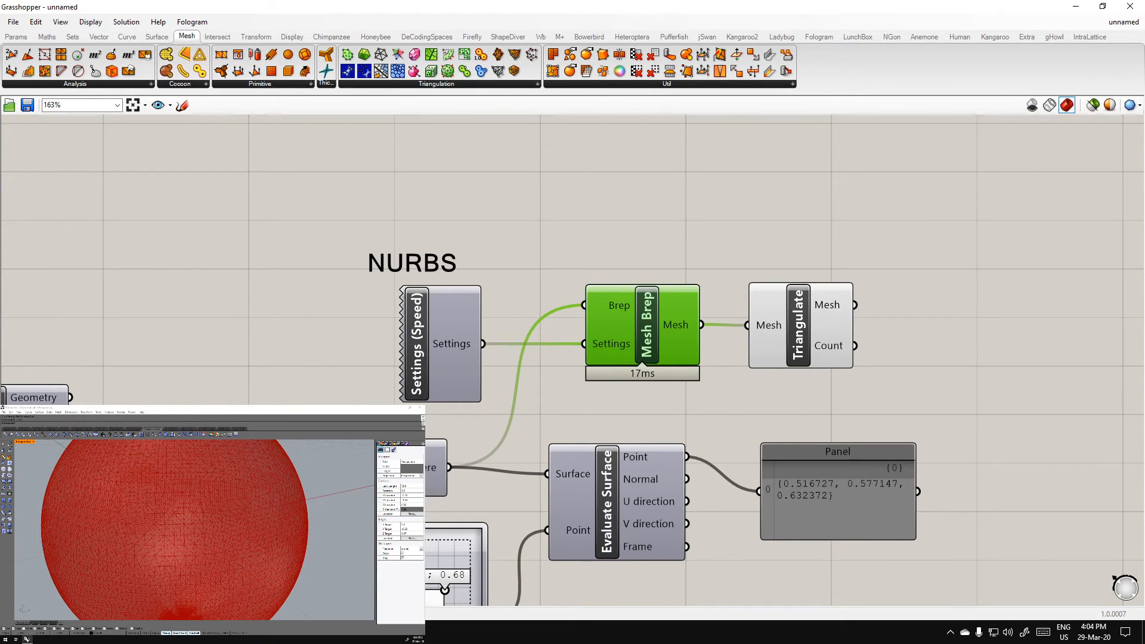
click(655, 84)
drag(607, 139, 288, 347)
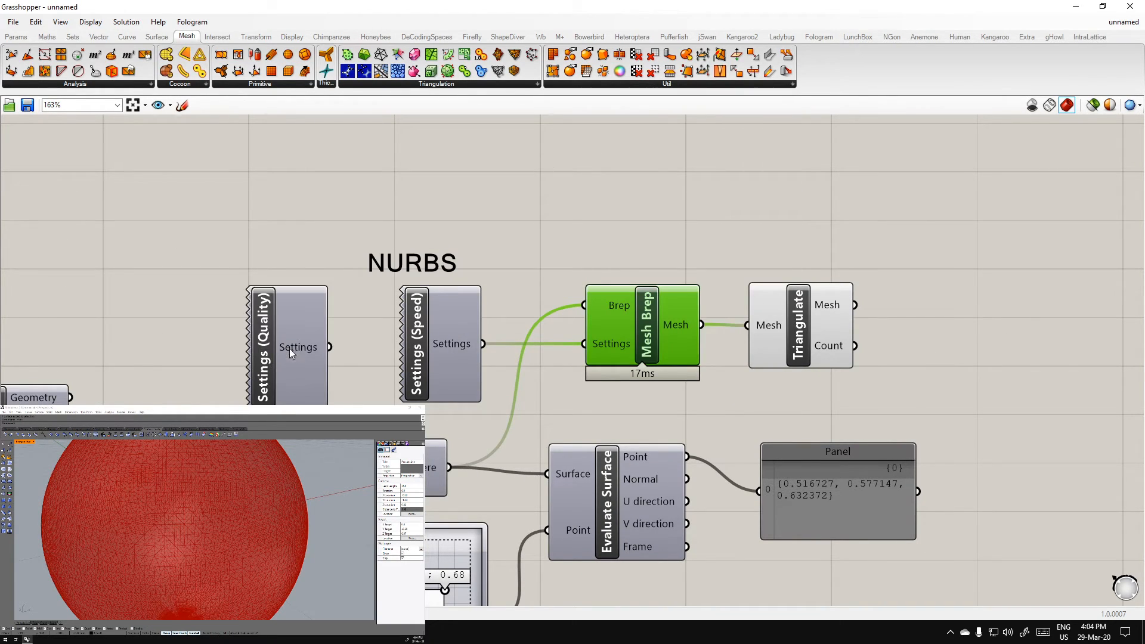
click(452, 344)
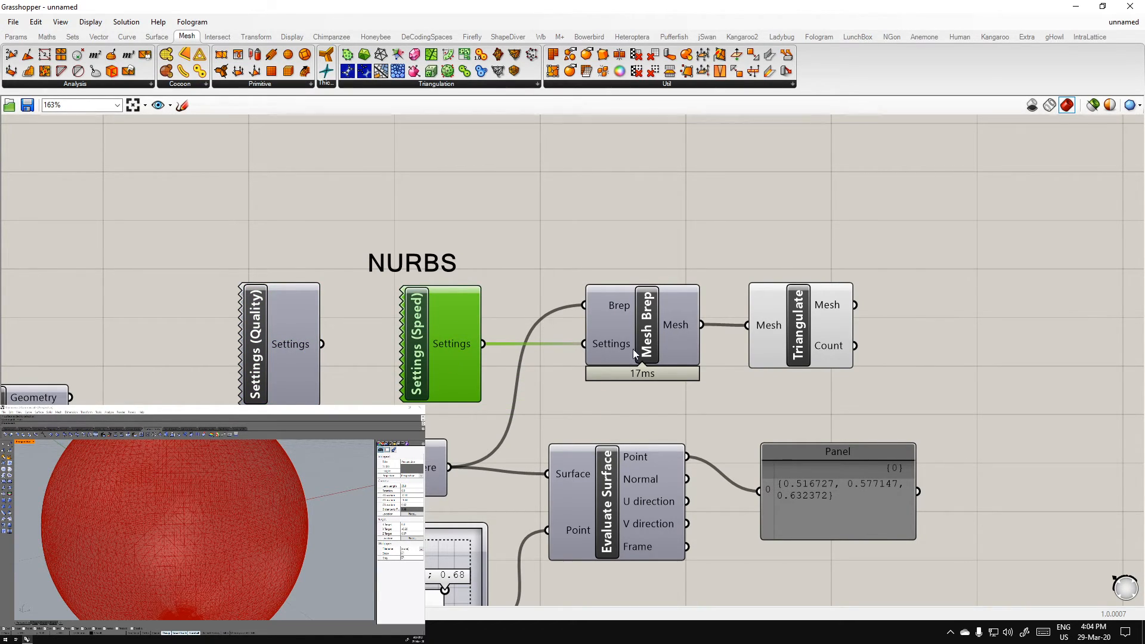
Add a Panel beside Triangulate and connect the Count output to it
mouse_move(682, 322)
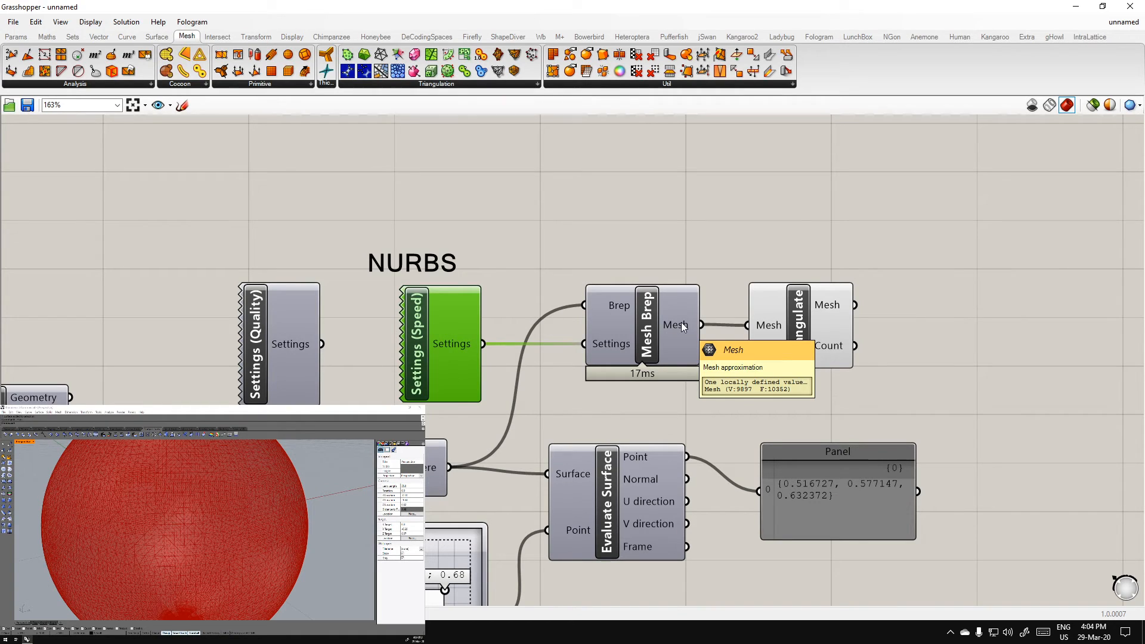
click(819, 336)
mouse_move(834, 347)
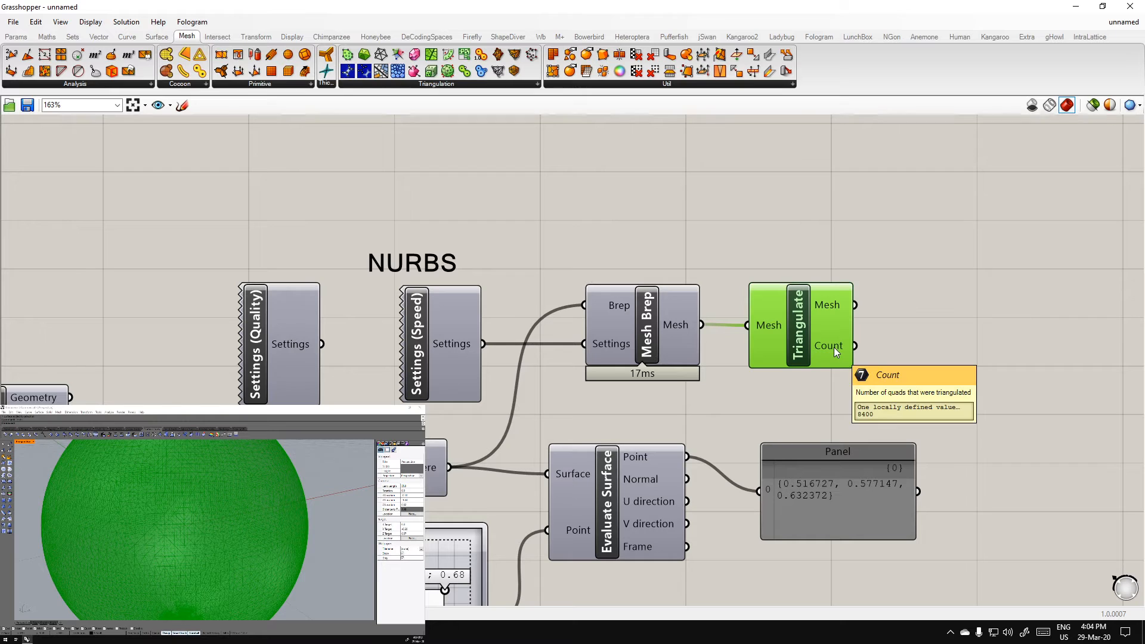
double_click(950, 349)
text(panel)
key(Return)
drag(857, 350, 871, 349)
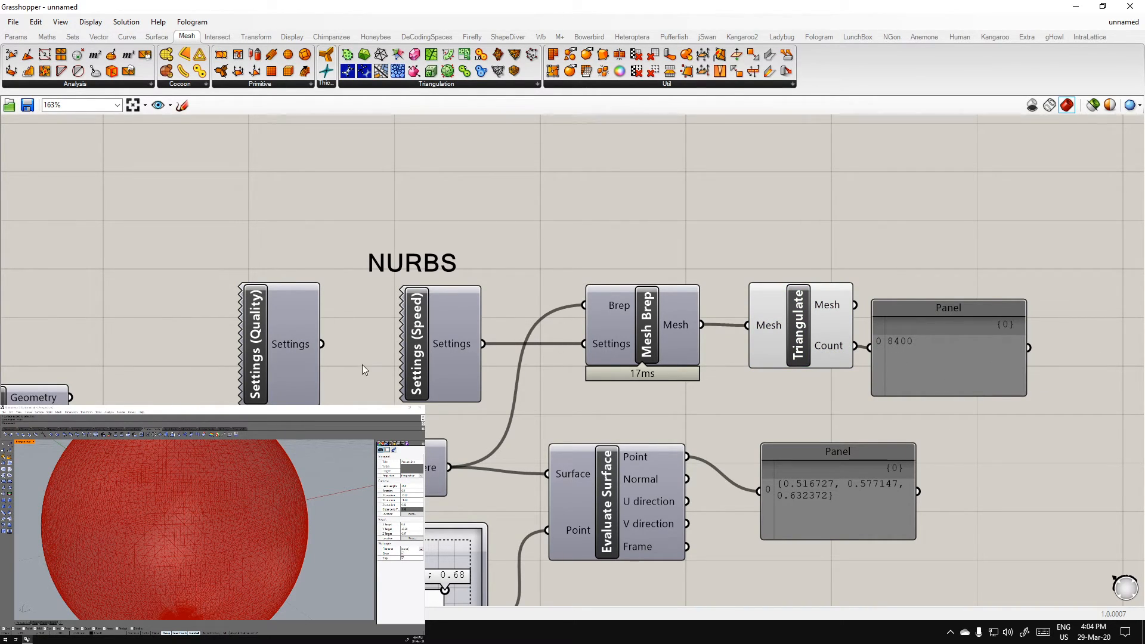
Try Settings (Quality) as the Settings input of Mesh Brep and undo the connection
drag(303, 352, 576, 352)
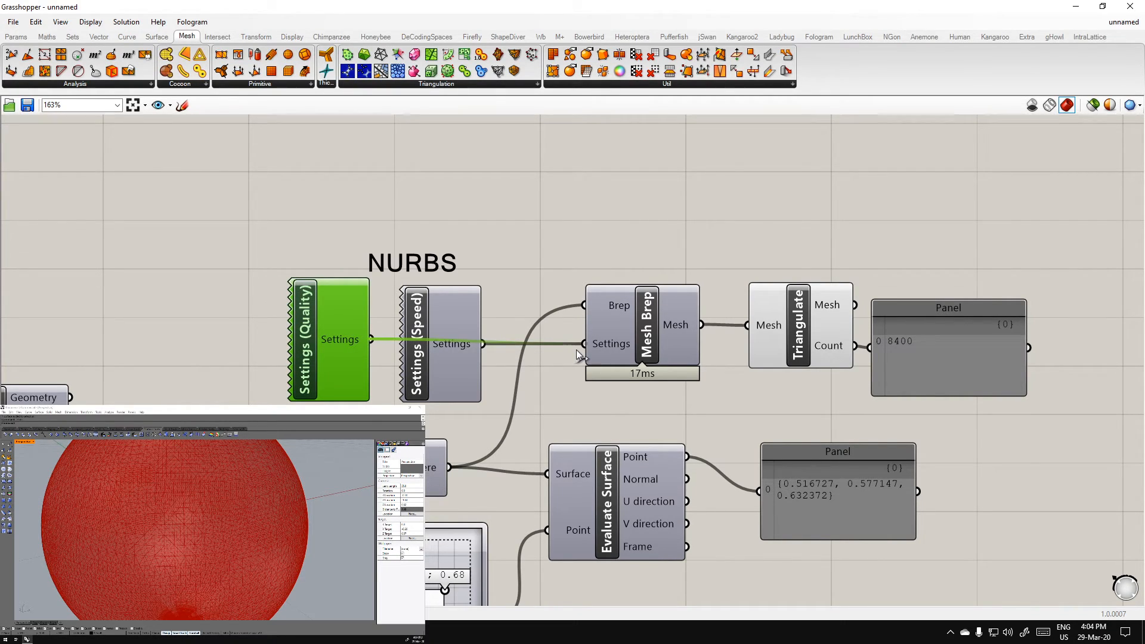
click(814, 398)
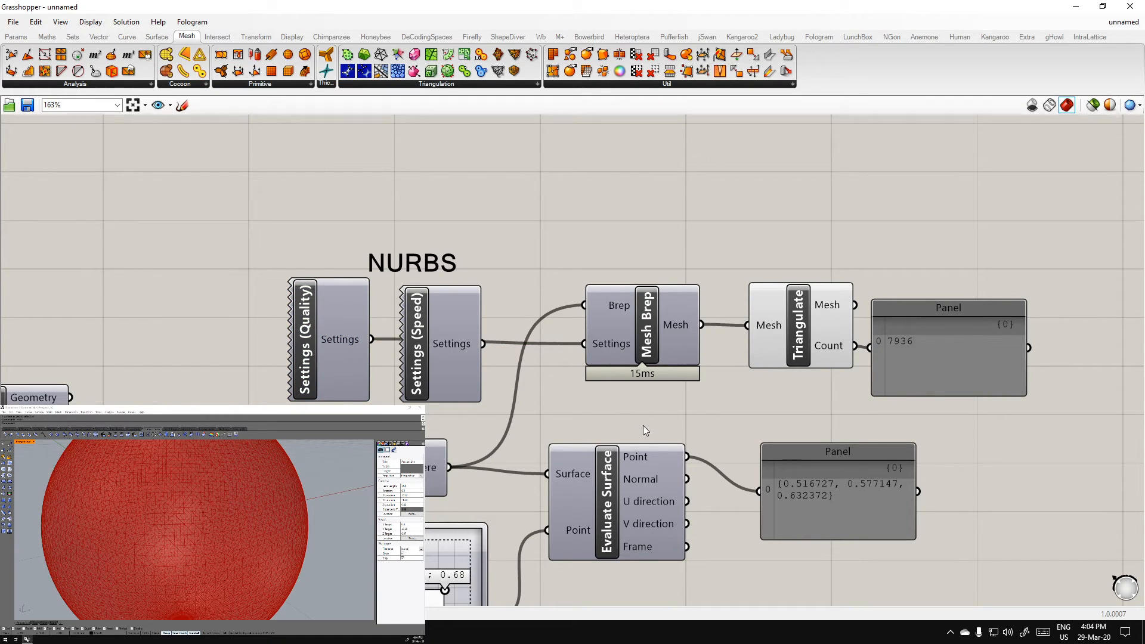
key(ctrl+z)
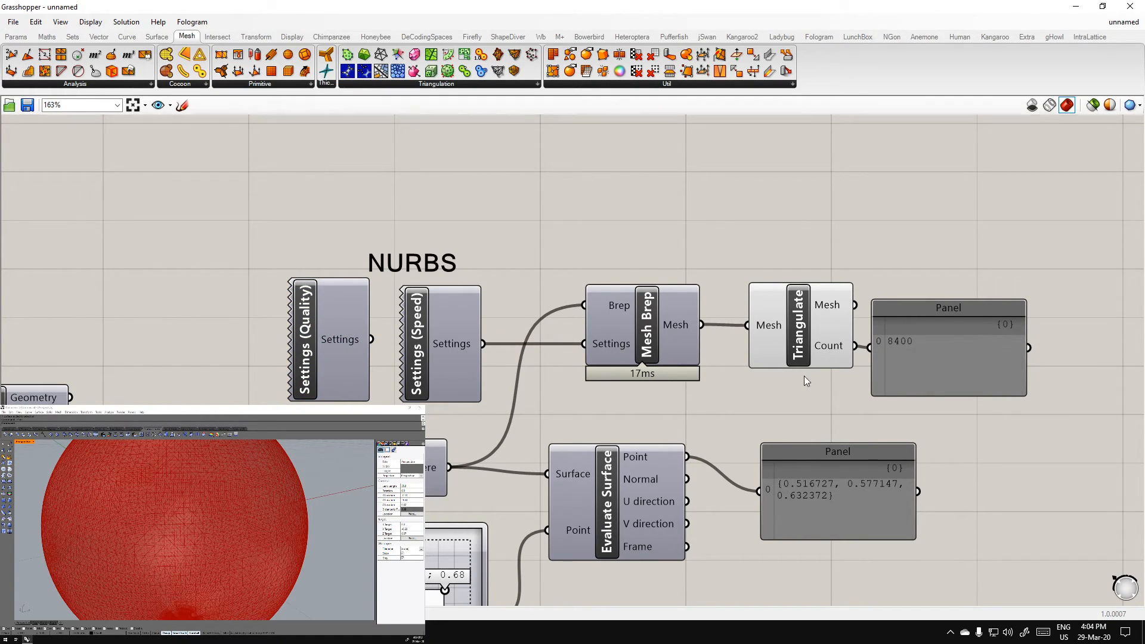
Connect the Mesh output of Triangulate to the panel and delete the panel
drag(924, 332, 964, 295)
drag(854, 304, 914, 311)
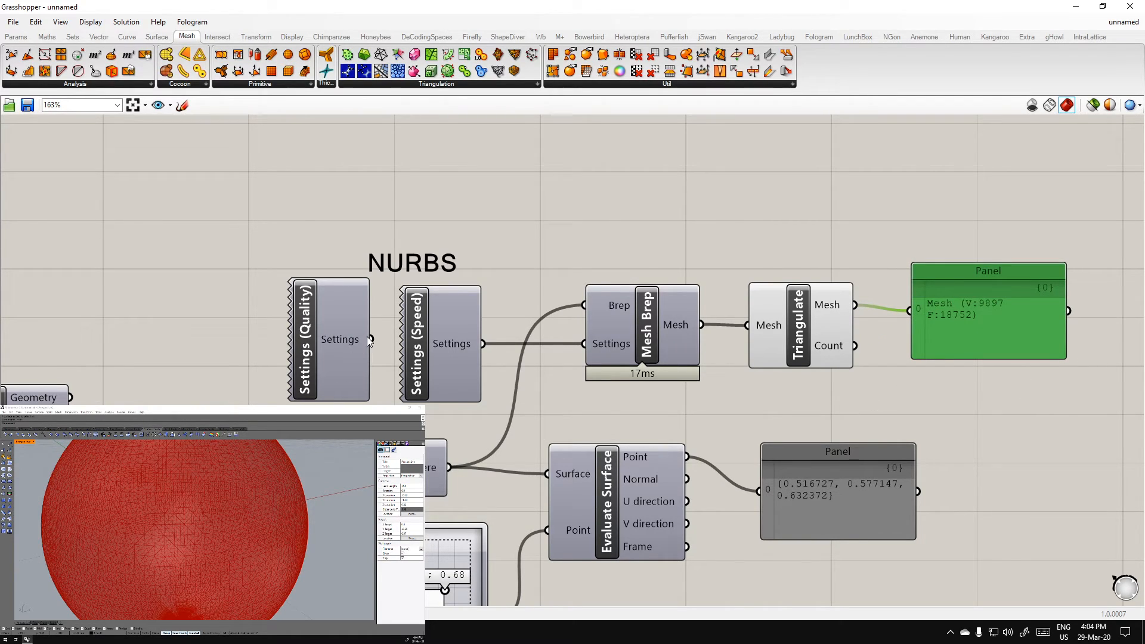
key(Delete)
Turn on the preview of the Boundary Surfaces component at the end of the panel chain
scroll(568, 373, down, 4)
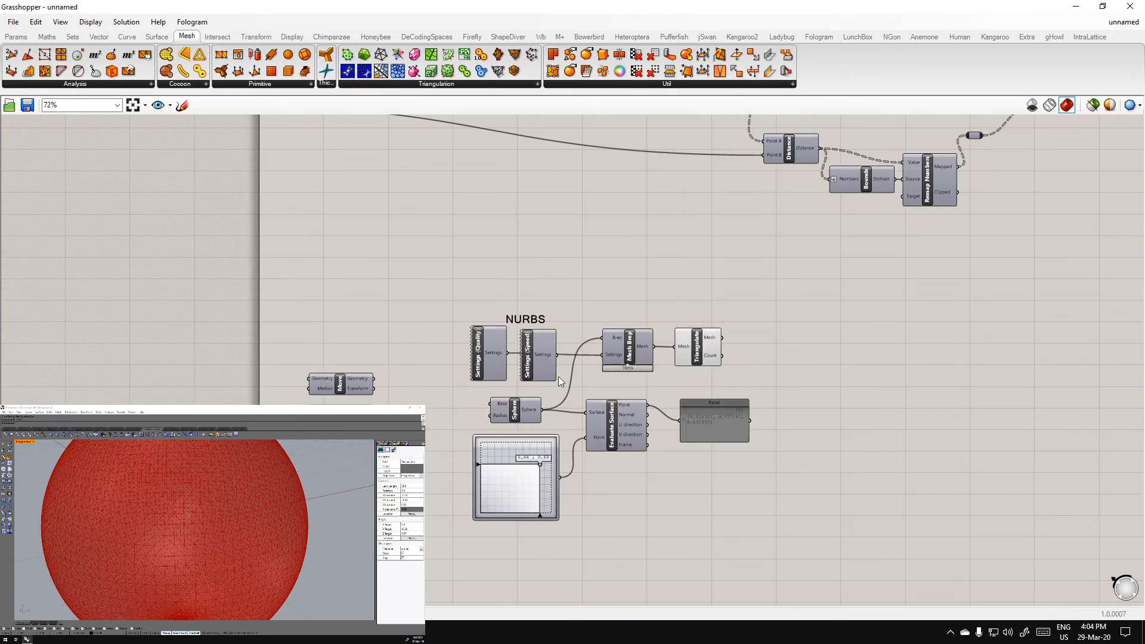
scroll(680, 386, down, 2)
right_drag(700, 300, 515, 420)
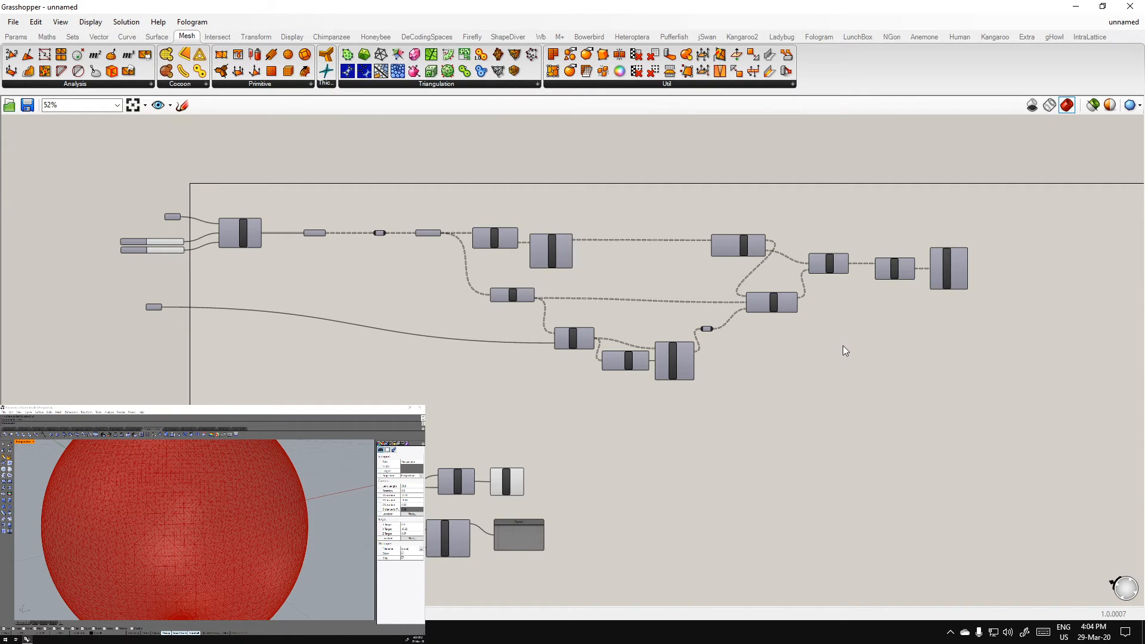
scroll(775, 364, down, 4)
scroll(631, 457, up, 3)
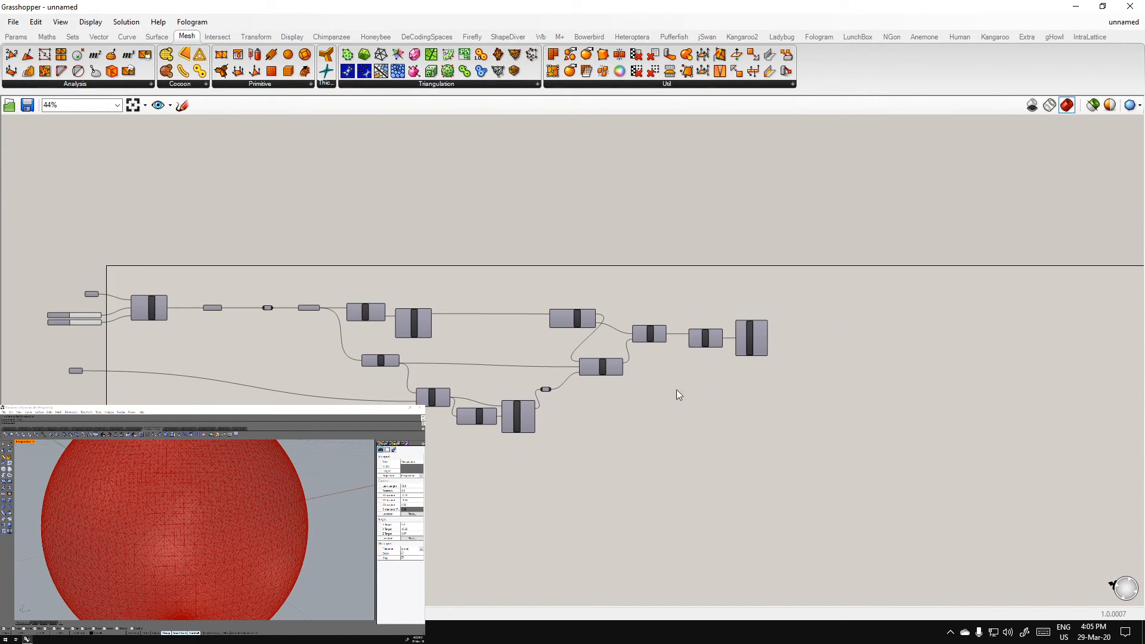
scroll(633, 418, up, 5)
click(670, 370)
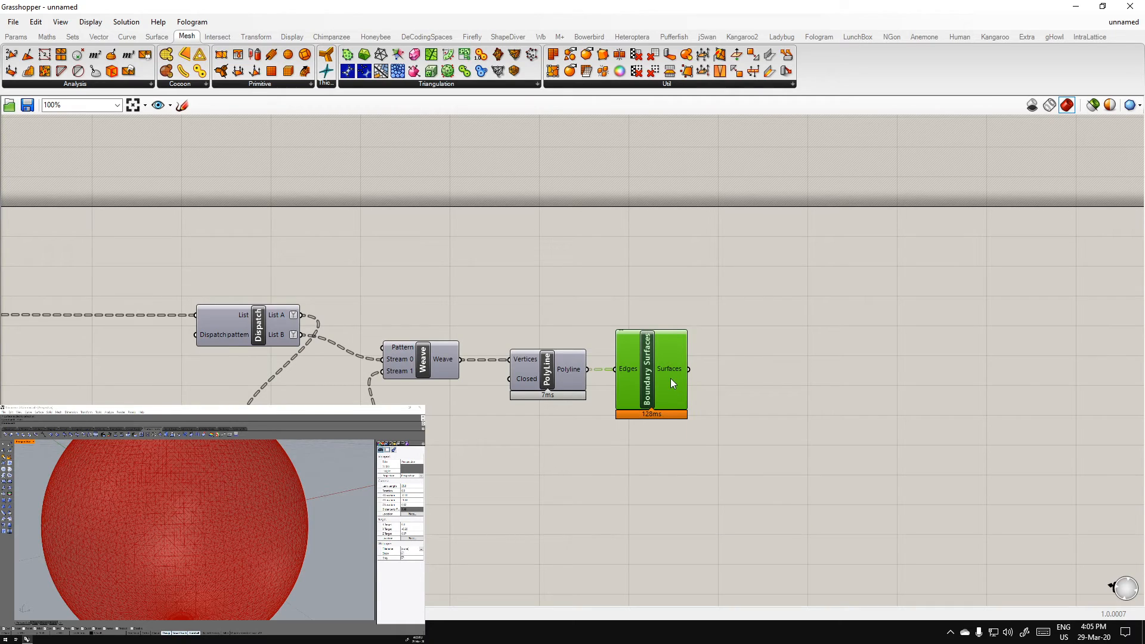
middle_click(670, 378)
click(522, 449)
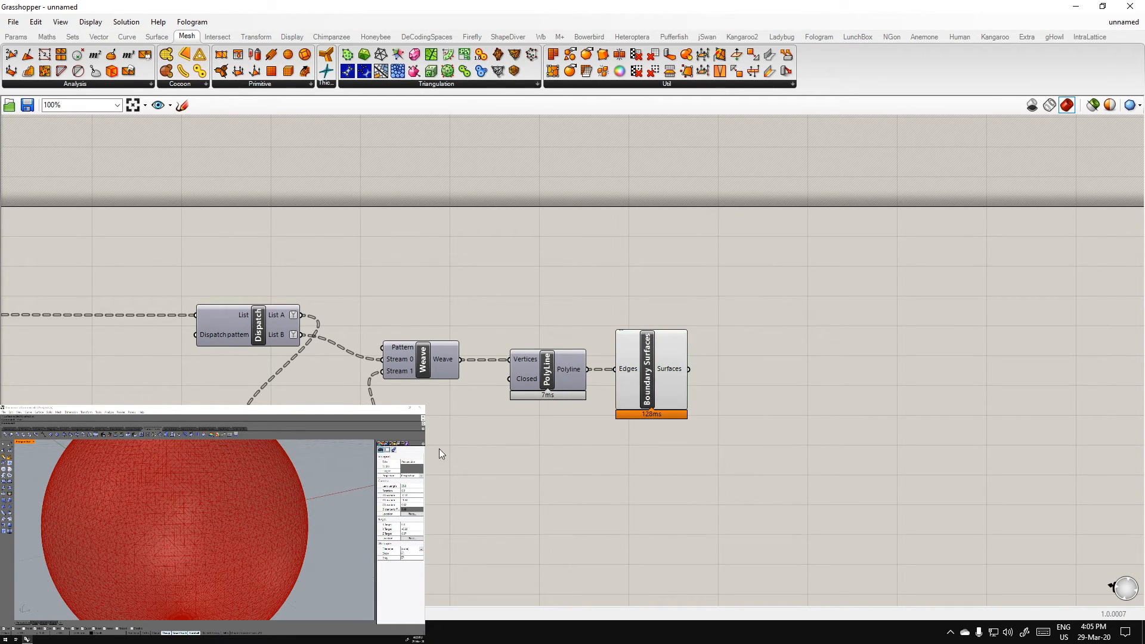
Turn off the preview of all components in the NURBS example
scroll(531, 485, down, 4)
right_drag(297, 515, 676, 283)
drag(593, 539, 167, 387)
middle_click(402, 410)
click(430, 389)
Zoom the Rhino viewport to the Boundary Surfaces geometry and examine the panels from several angles
click(985, 188)
middle_click(985, 188)
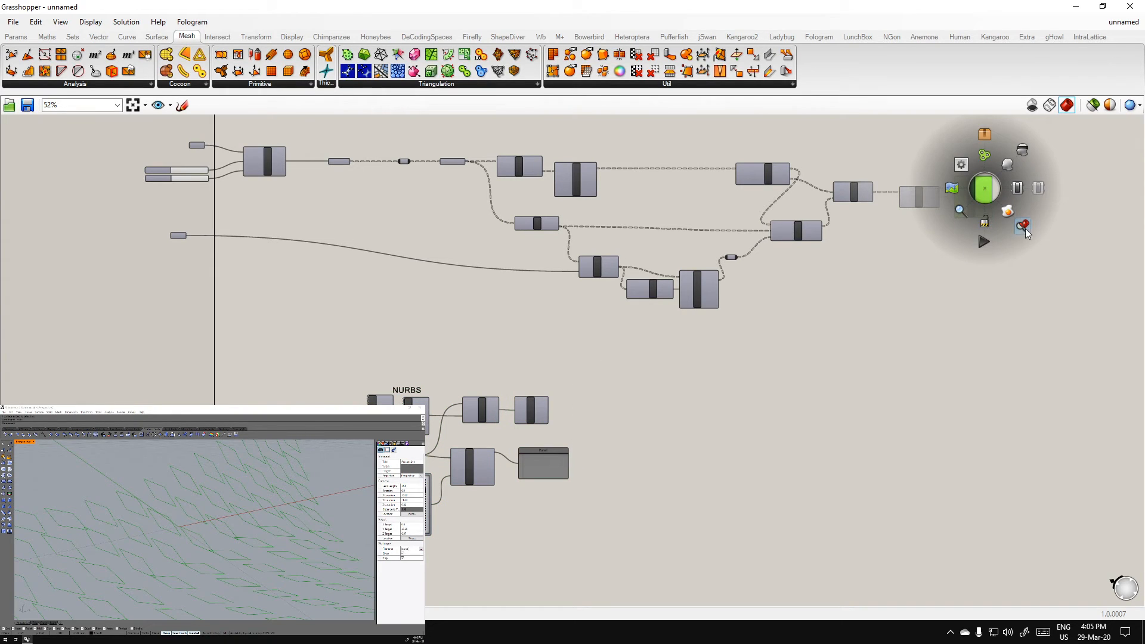
click(1025, 230)
right_drag(260, 520, 312, 527)
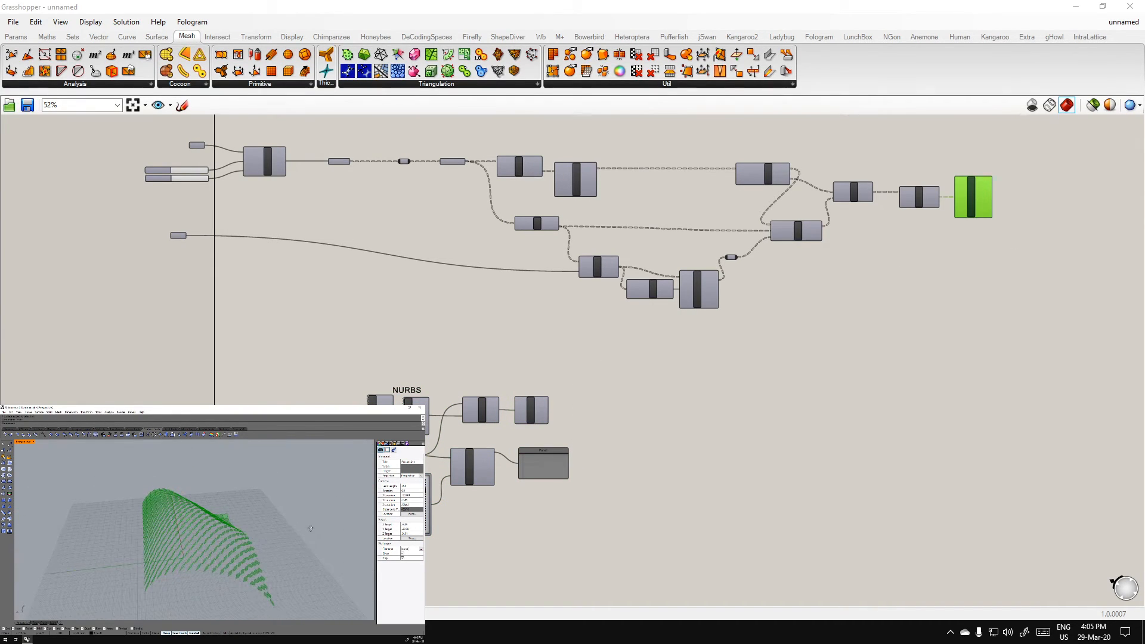
click(683, 372)
right_drag(284, 595, 206, 539)
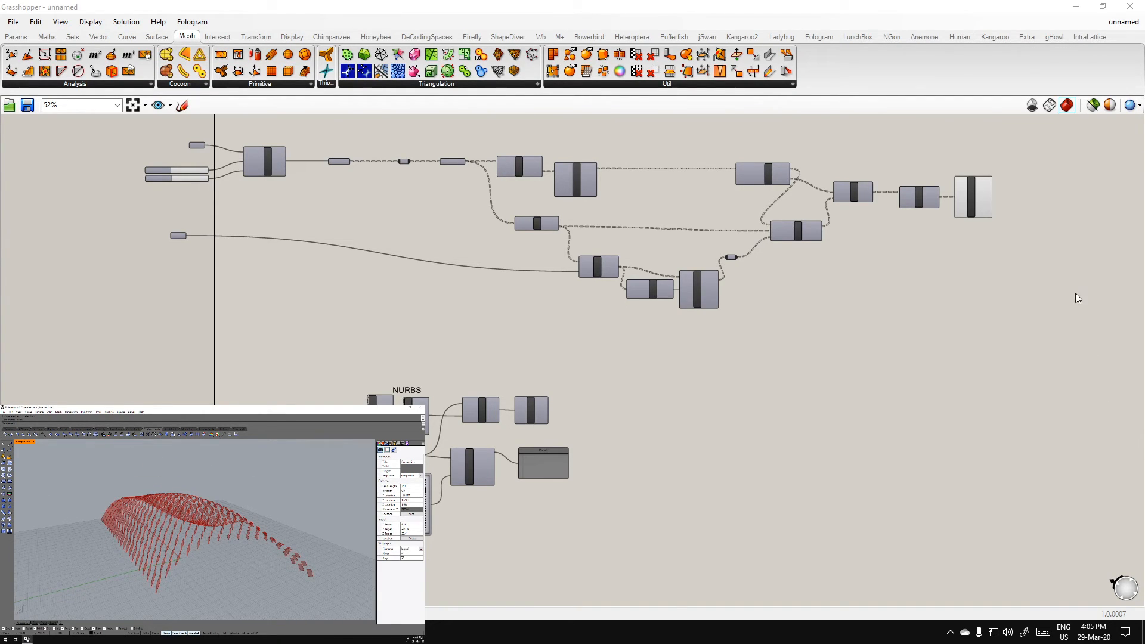
Examine the options of the Surfaces output on Boundary Surfaces, including Bake
scroll(874, 364, up, 5)
right_click(753, 325)
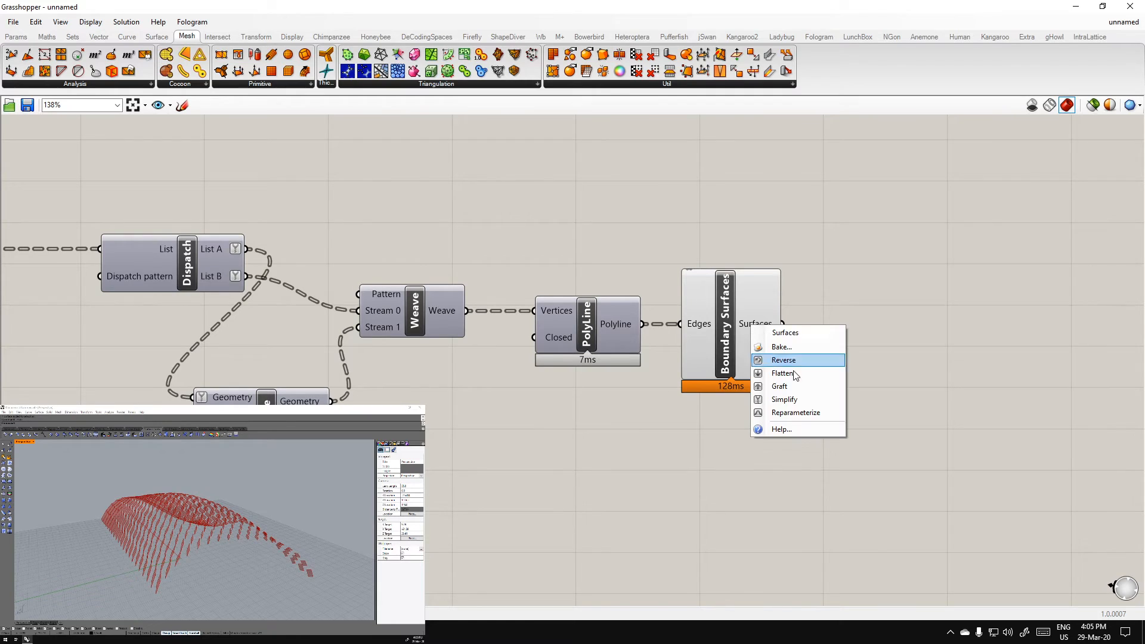
click(810, 536)
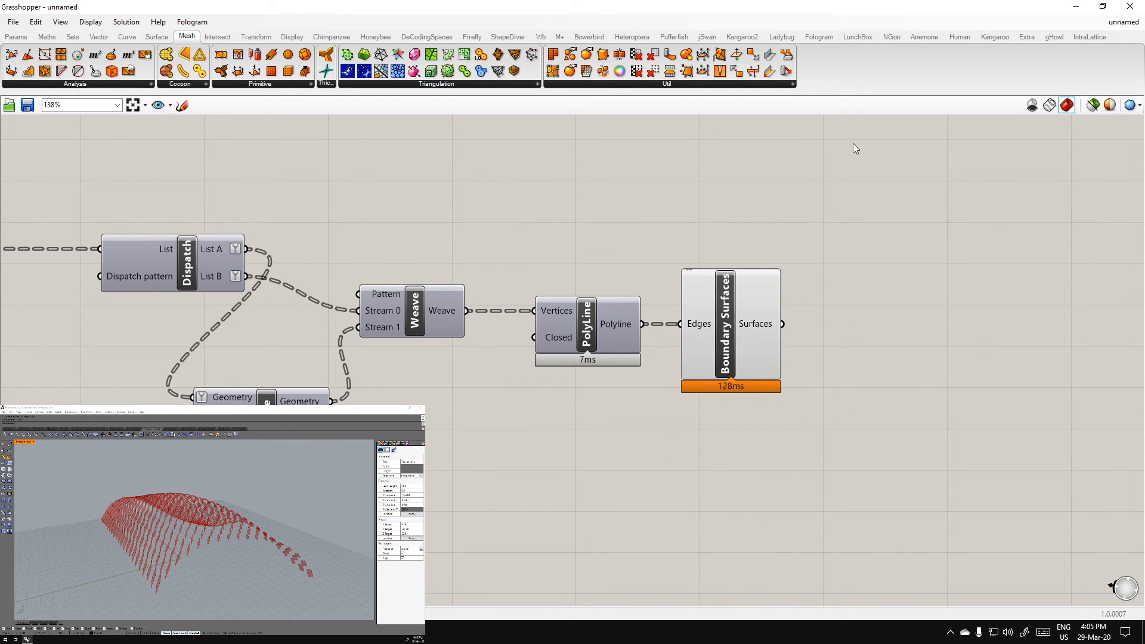
right_click(757, 323)
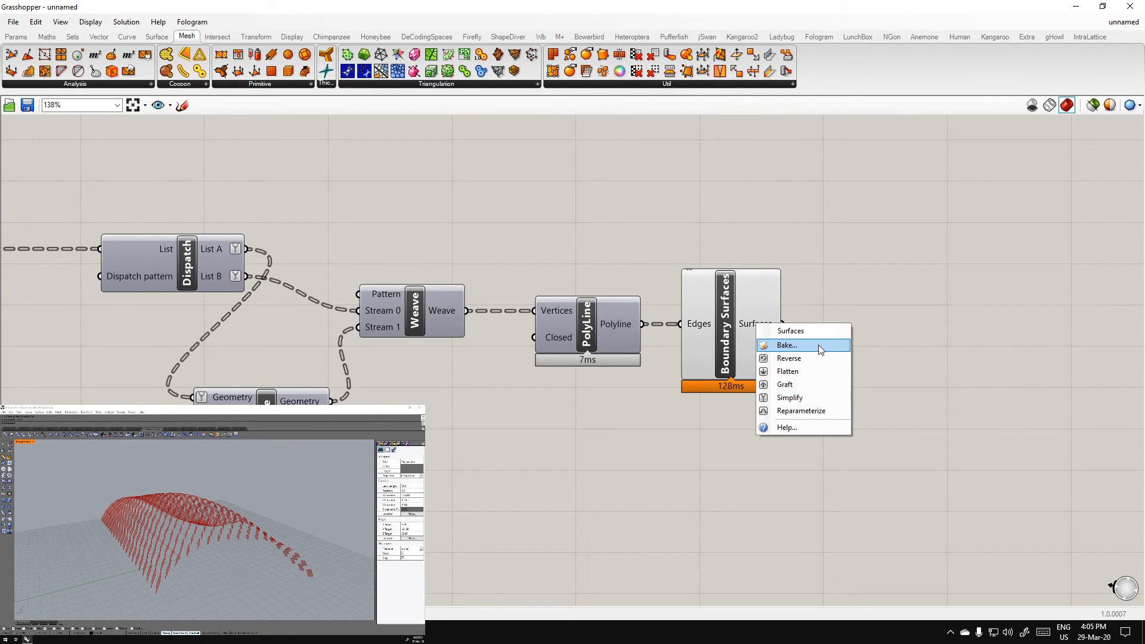
click(656, 471)
Delete the whole NURBS example below the panel chain, including its title and meshing components
scroll(668, 486, down, 5)
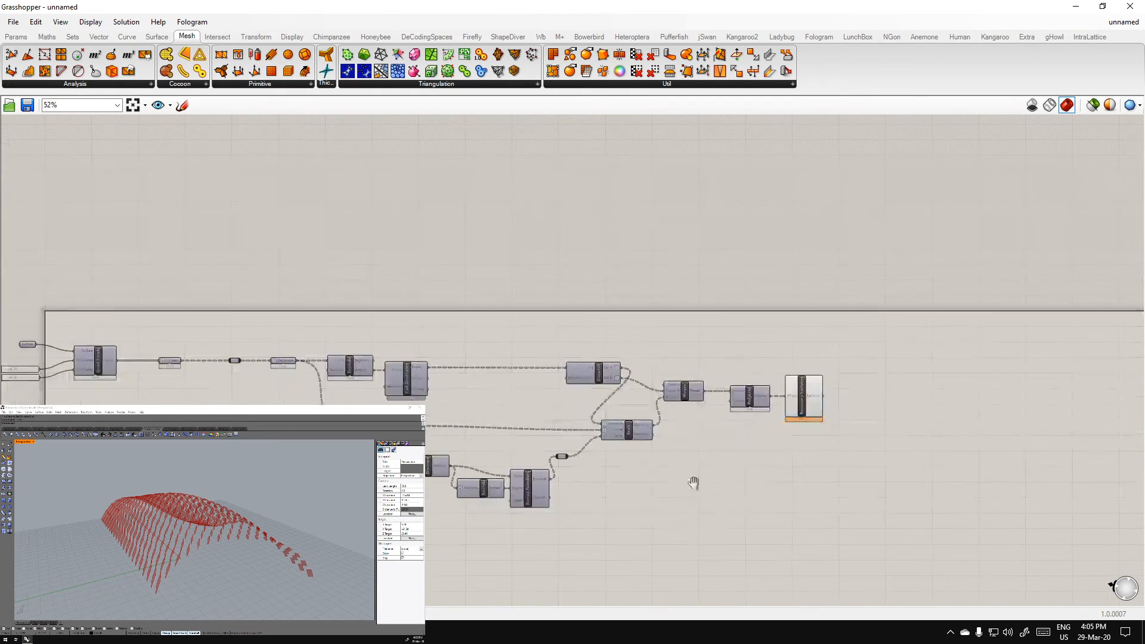
drag(1005, 397, 141, 184)
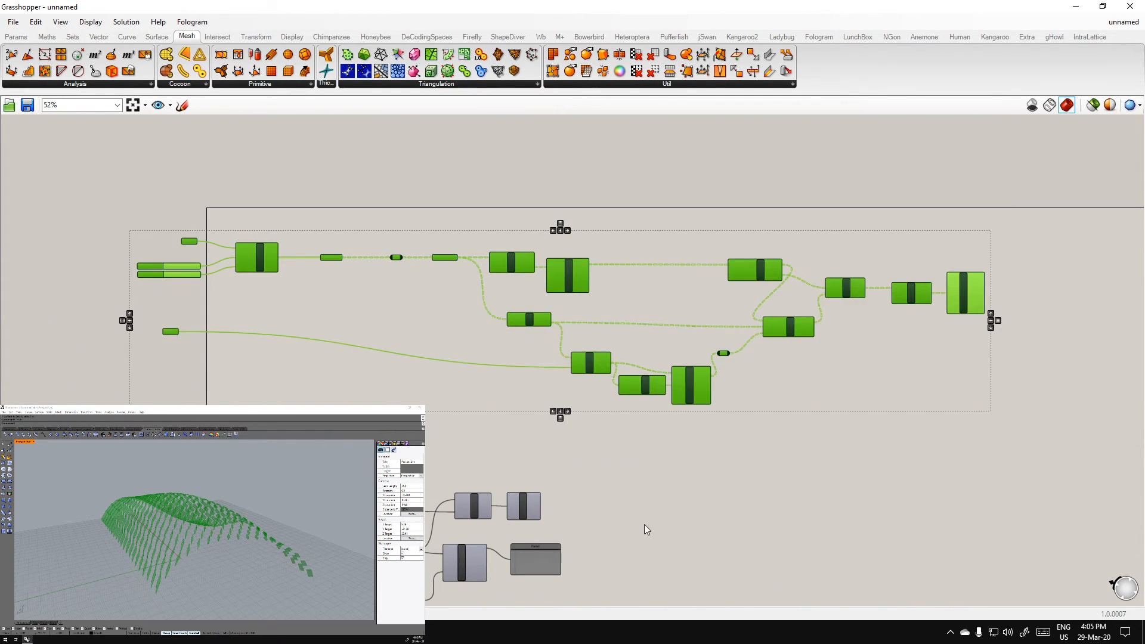
right_drag(659, 585, 685, 495)
drag(699, 587, 88, 376)
key(Delete)
right_drag(736, 373, 704, 466)
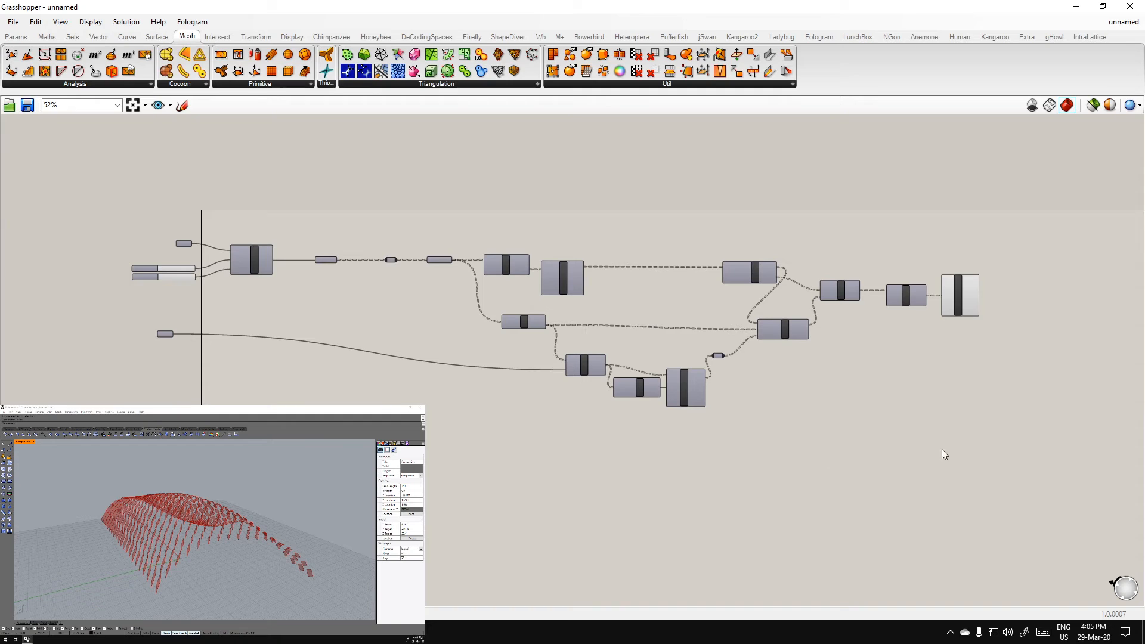
Review the chain component by component, from Quad Panels through Explode, Cull Duplicates, Area, Distance and Bounds to Remap Numbers
scroll(254, 277, up, 3)
click(244, 251)
click(371, 248)
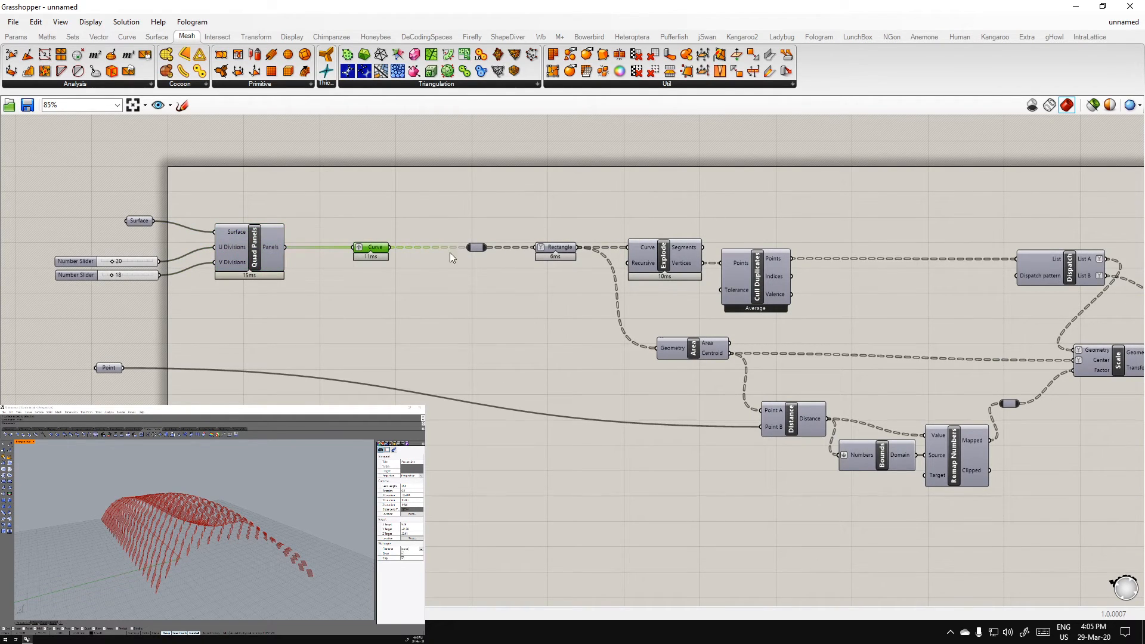
click(476, 247)
click(663, 256)
click(754, 278)
click(715, 358)
click(792, 419)
click(881, 455)
click(954, 456)
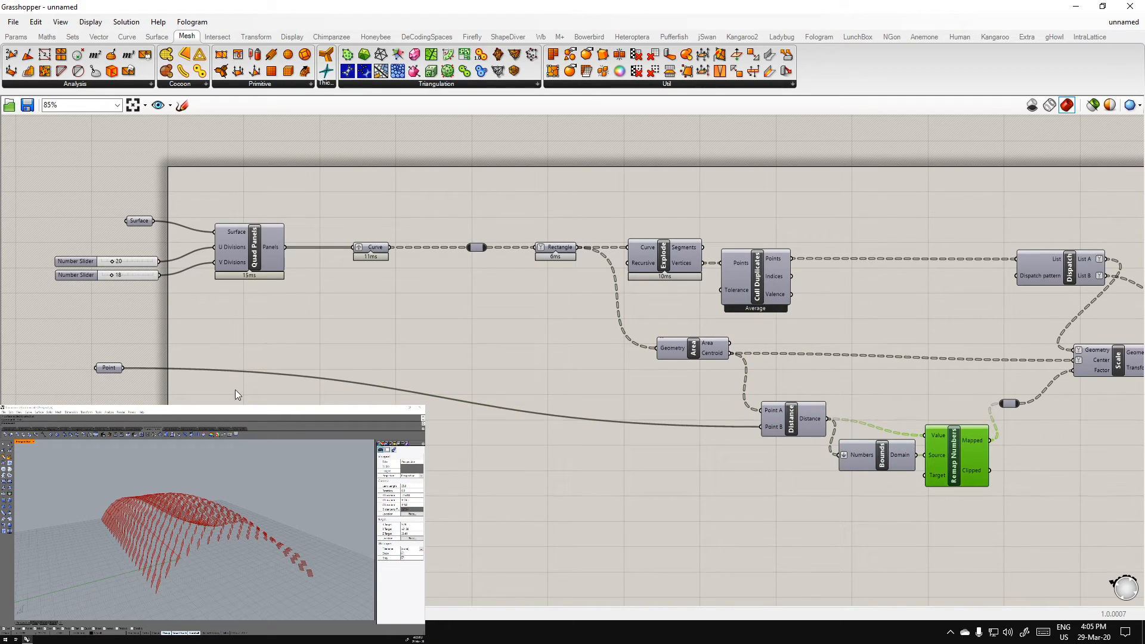
Move the Point parameter to line up below the Surface parameter and the number sliders
click(135, 222)
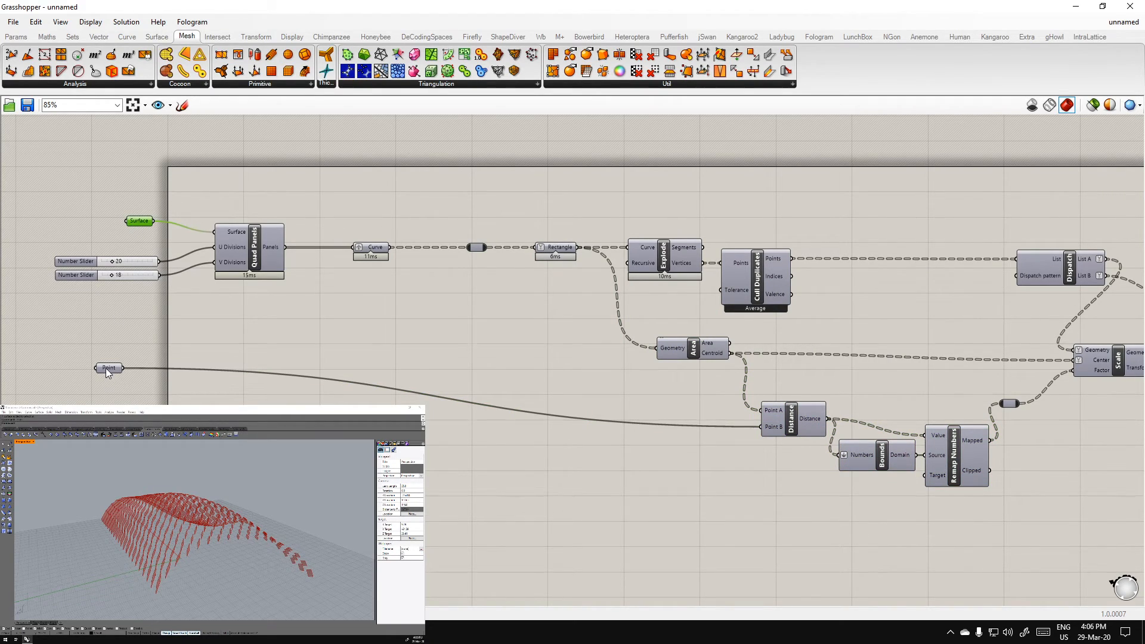
drag(106, 367, 138, 377)
click(140, 319)
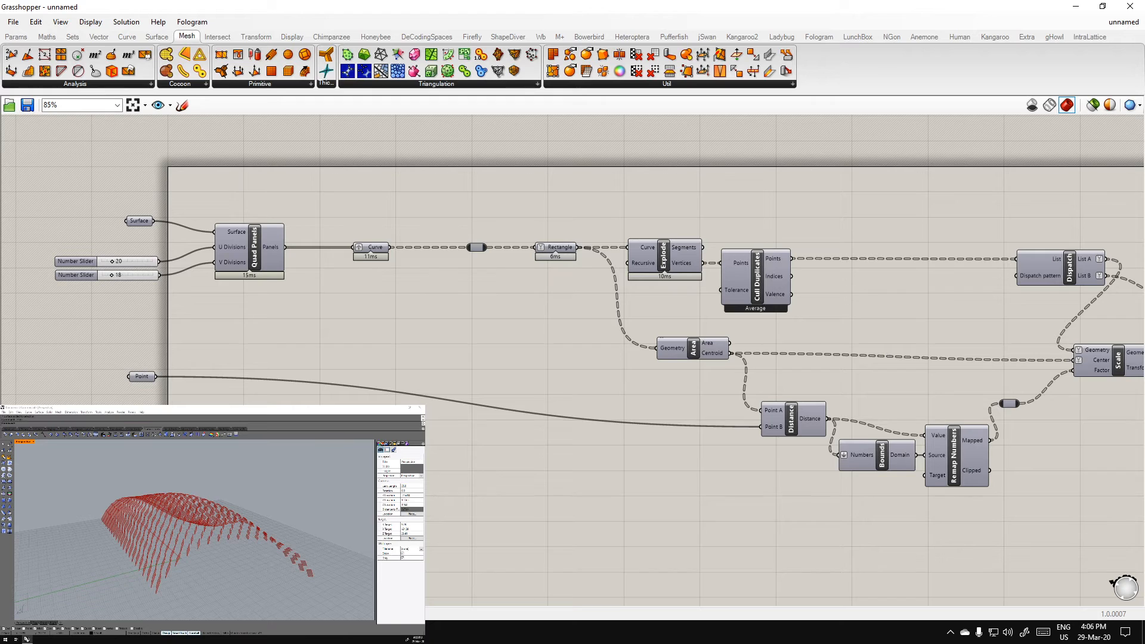
Examine the input parameters, made up of Surface, Point and the two sliders, separately from the processing components that follow them
scroll(115, 258, up, 3)
right_drag(116, 258, 239, 281)
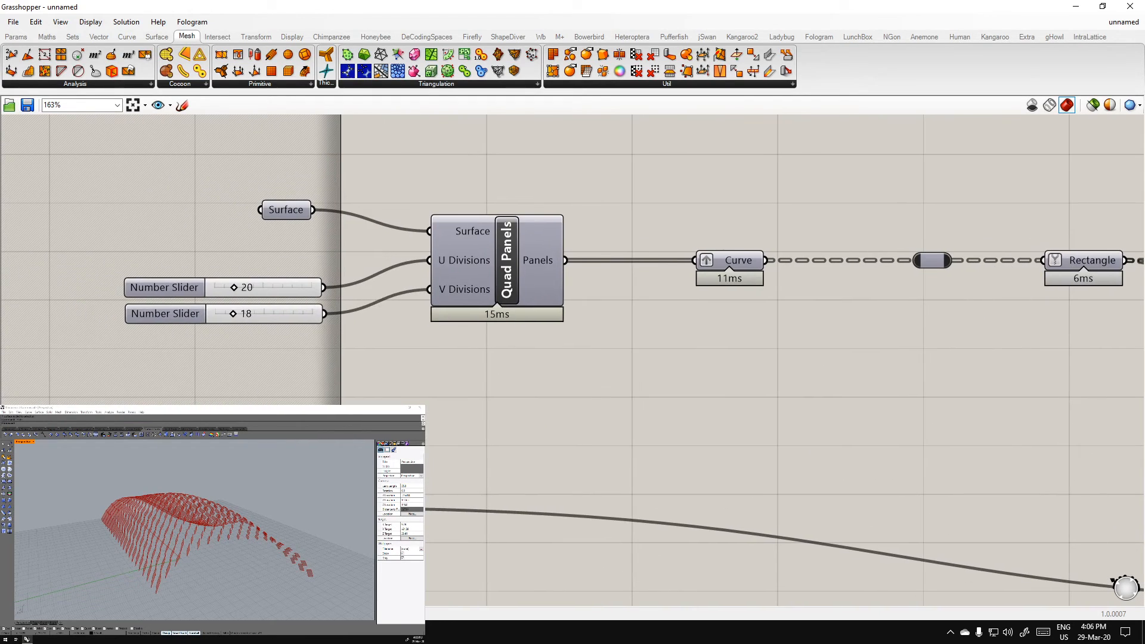
drag(203, 229, 79, 406)
drag(308, 525, 116, 110)
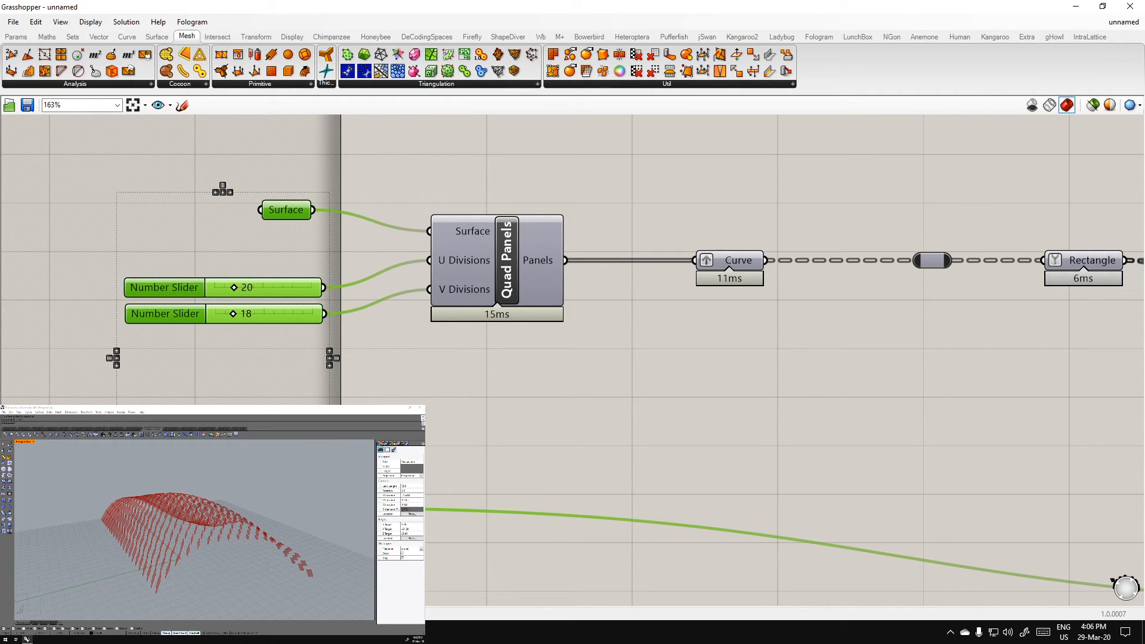
scroll(189, 401, down, 3)
right_drag(520, 490, 253, 327)
scroll(253, 327, down, 2)
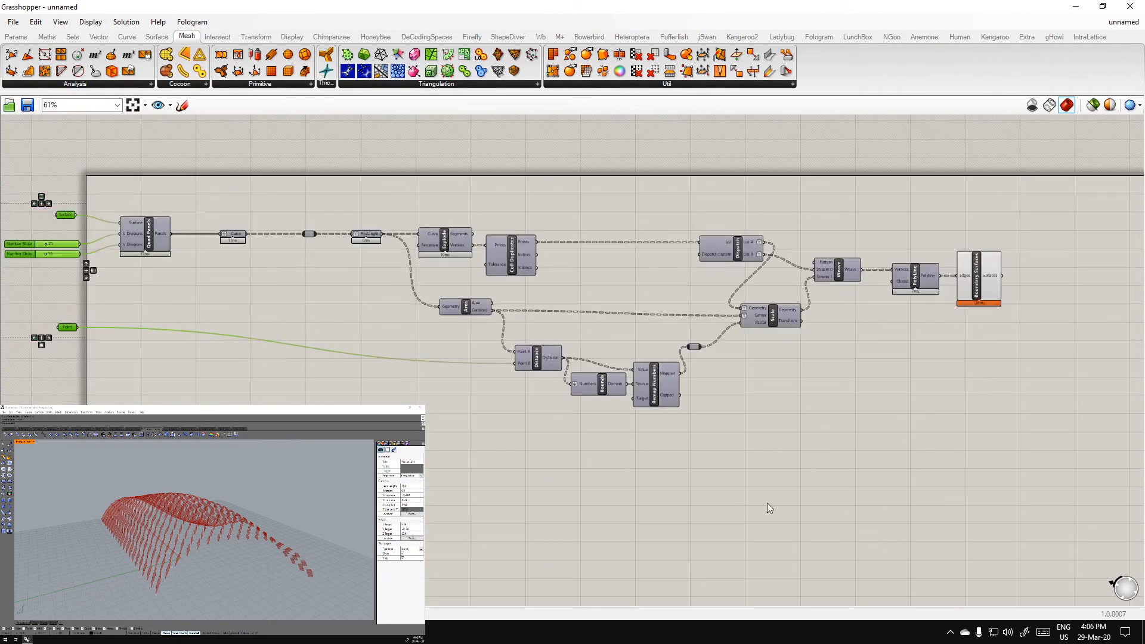
drag(933, 473, 124, 181)
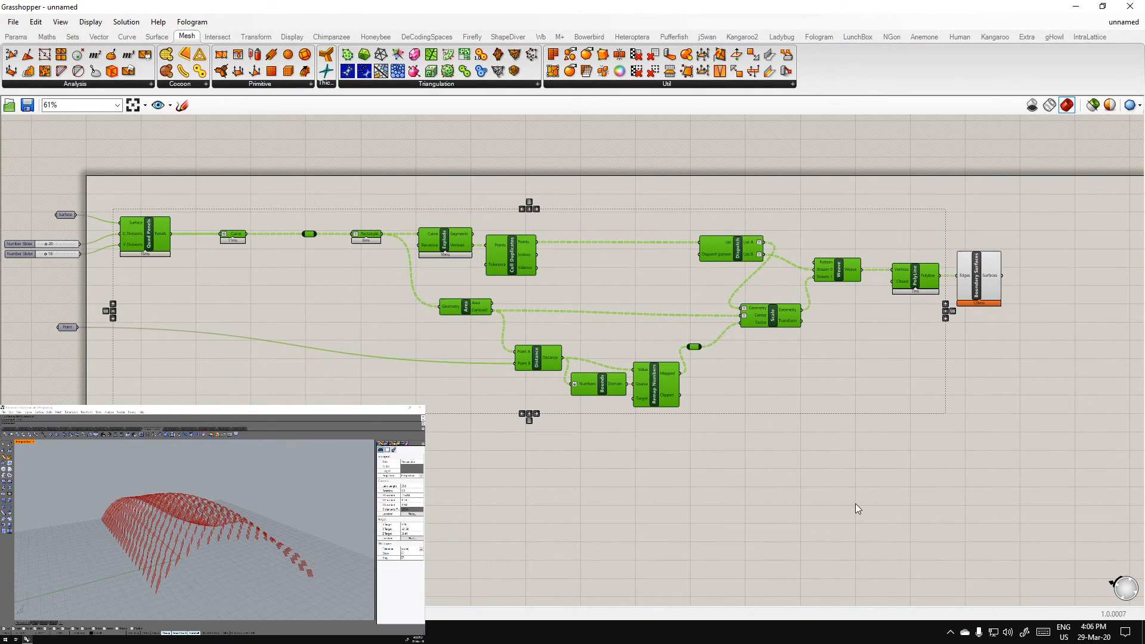
drag(68, 165, 31, 371)
Bake the Surfaces output of Boundary Surfaces to the Default layer
click(980, 263)
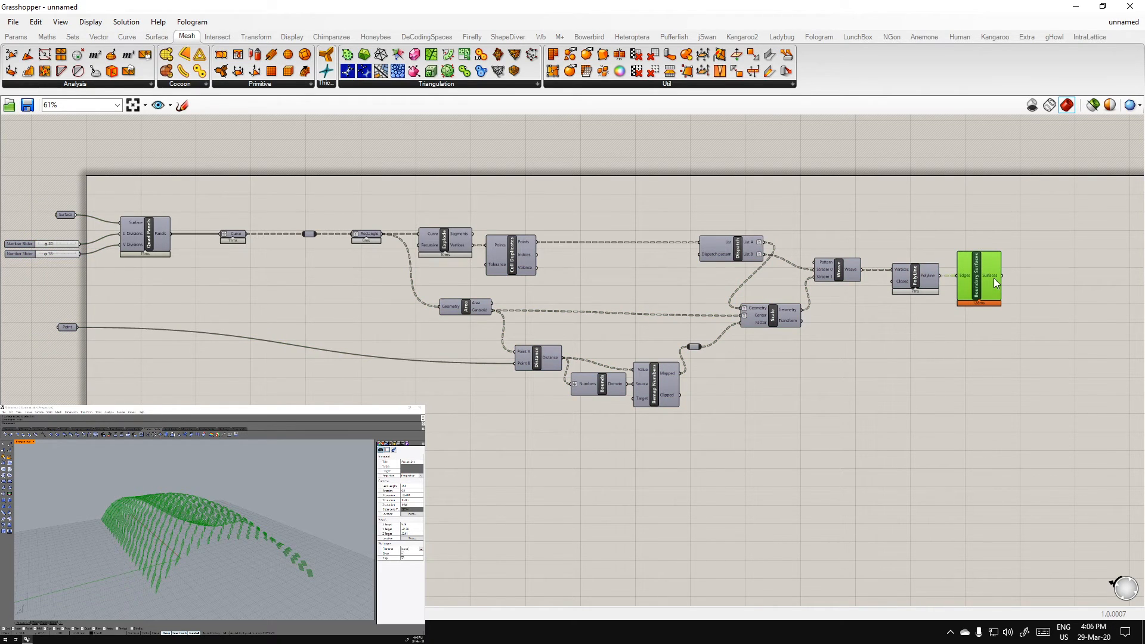
scroll(994, 277, up, 4)
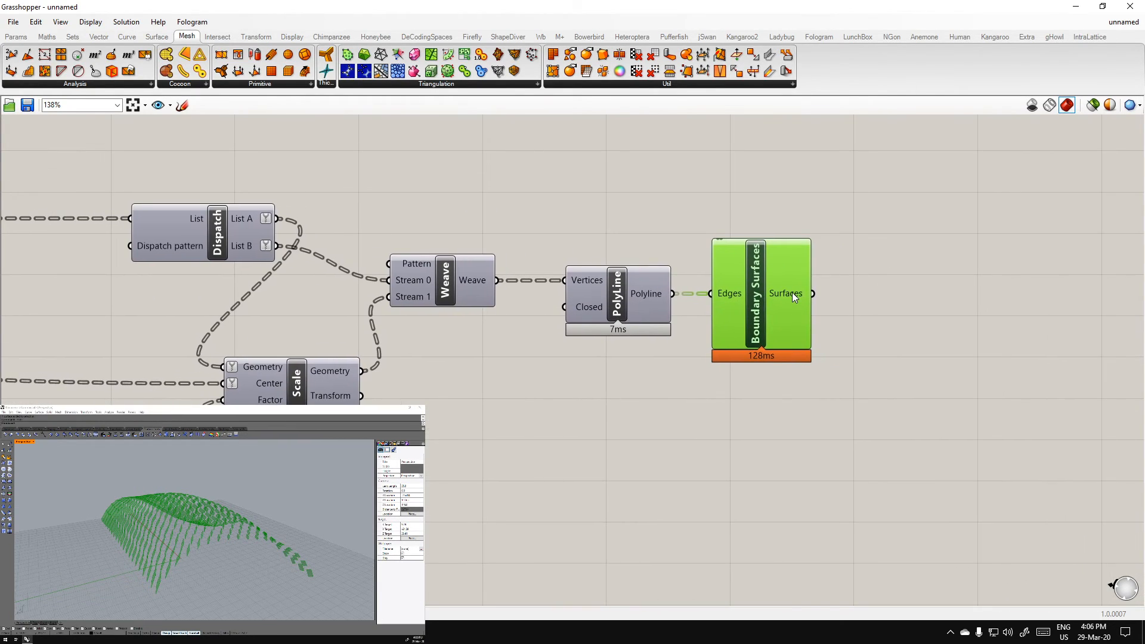
right_click(792, 292)
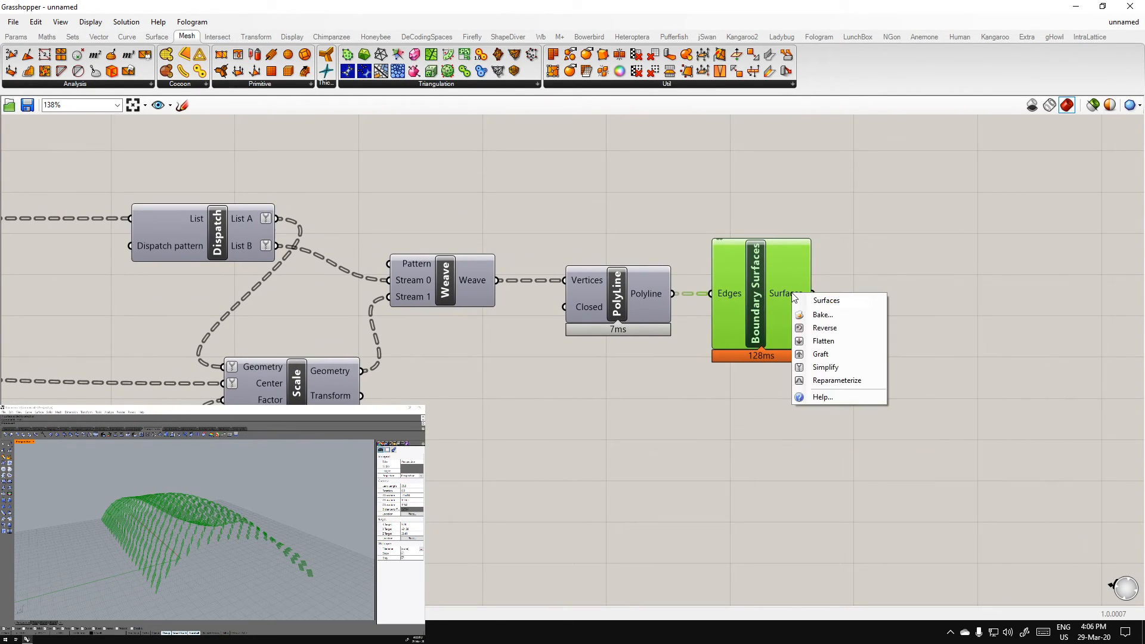
click(823, 315)
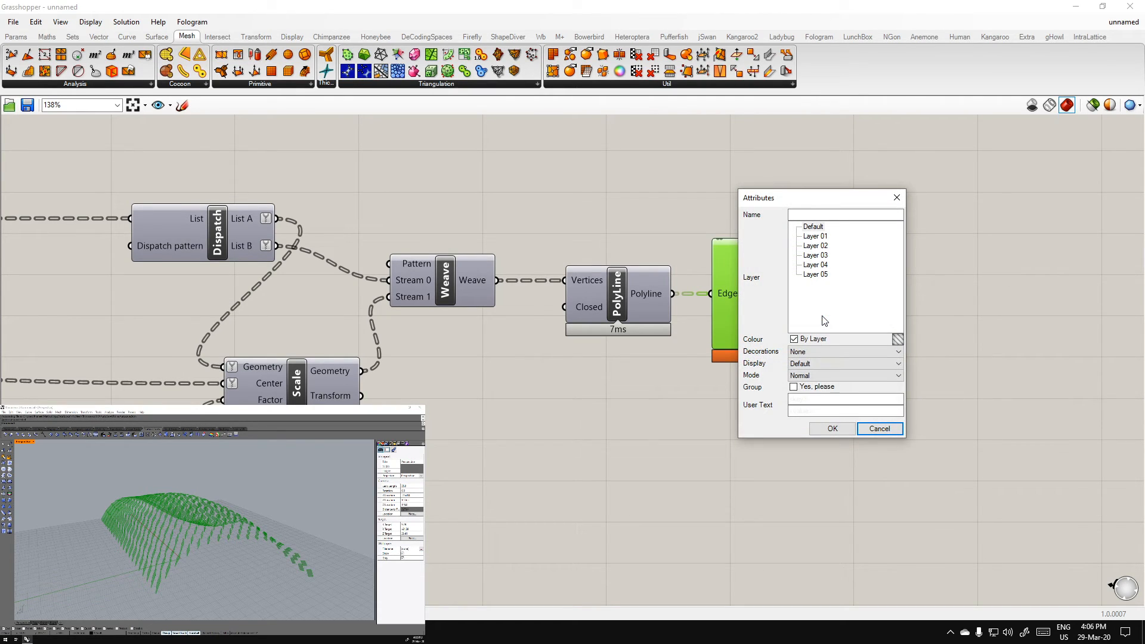
click(813, 227)
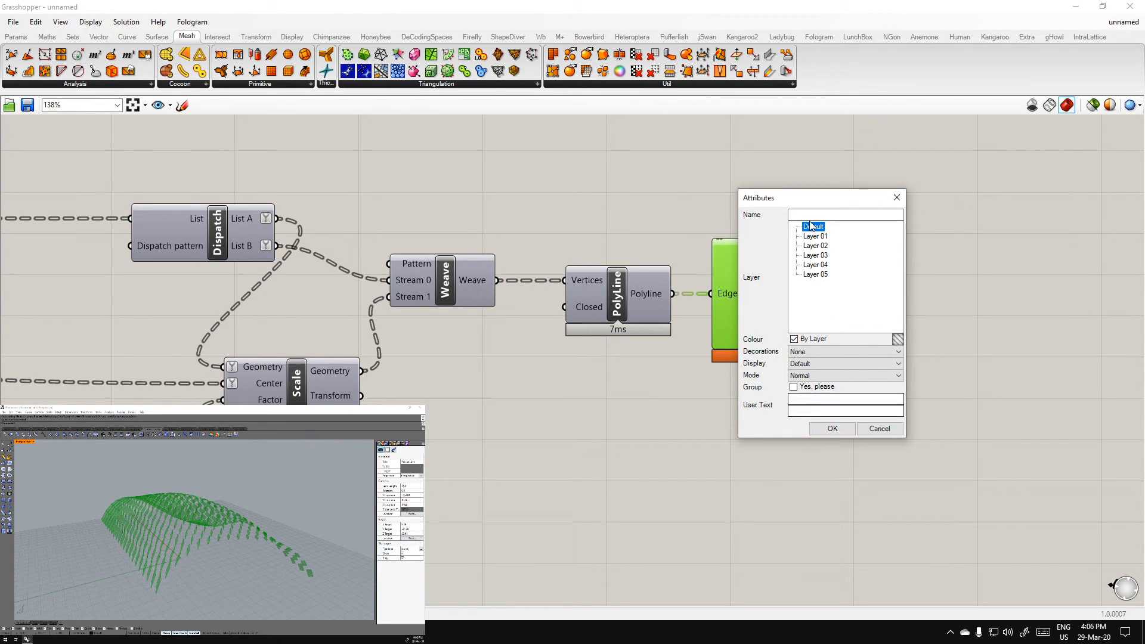
click(827, 429)
click(603, 493)
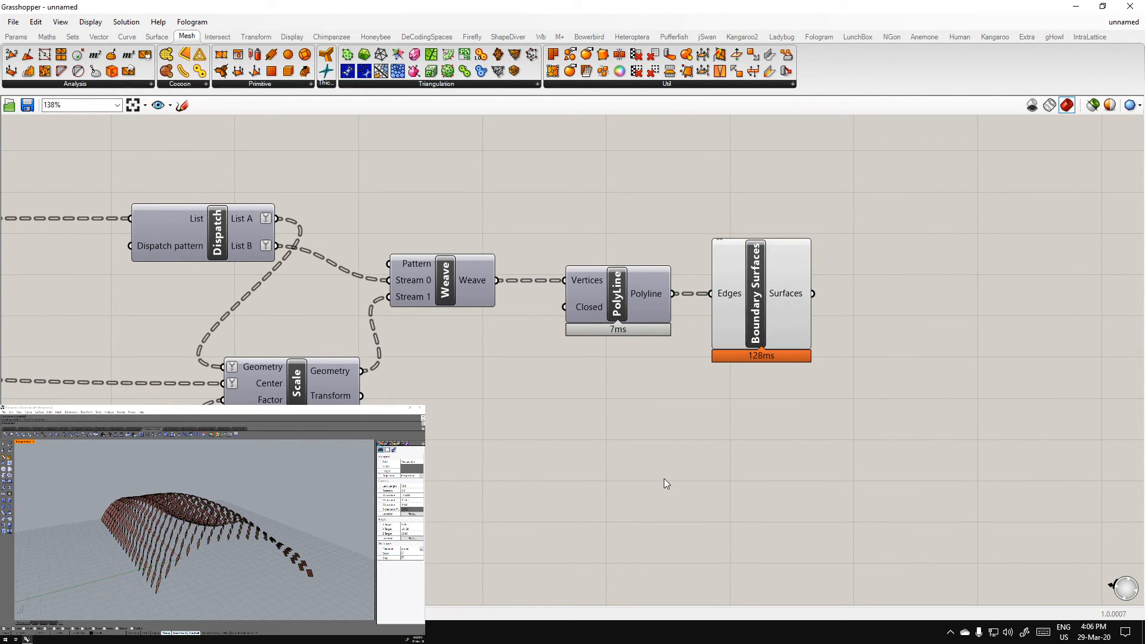
Turn off all Grasshopper preview geometry and look over the baked panels in Rhino
click(1034, 107)
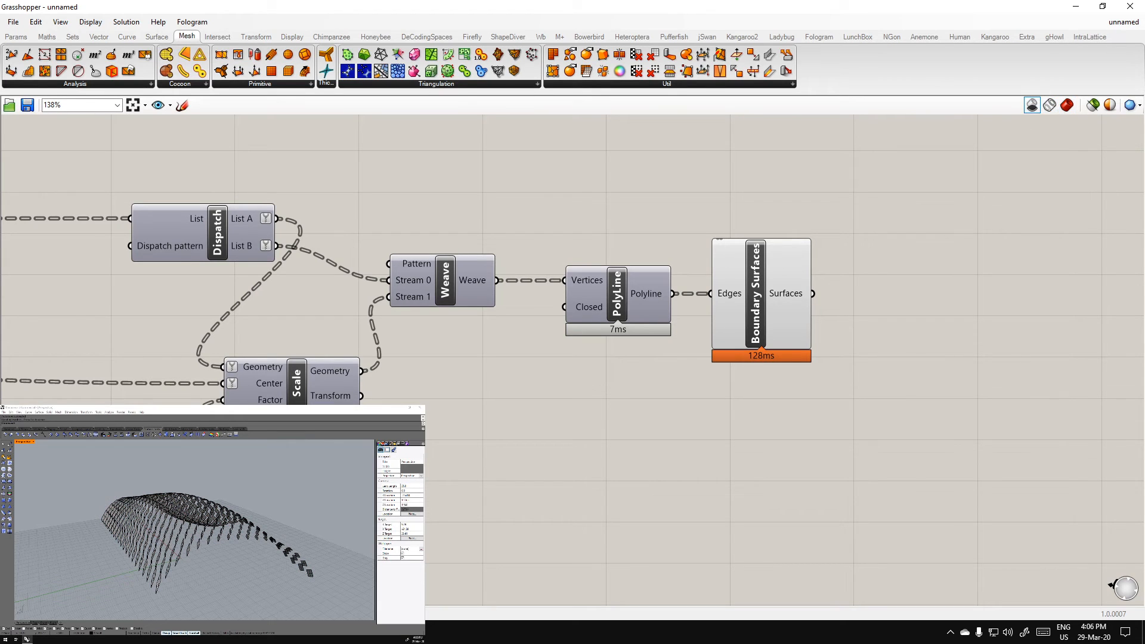
right_drag(239, 508, 193, 531)
scroll(193, 531, down, 4)
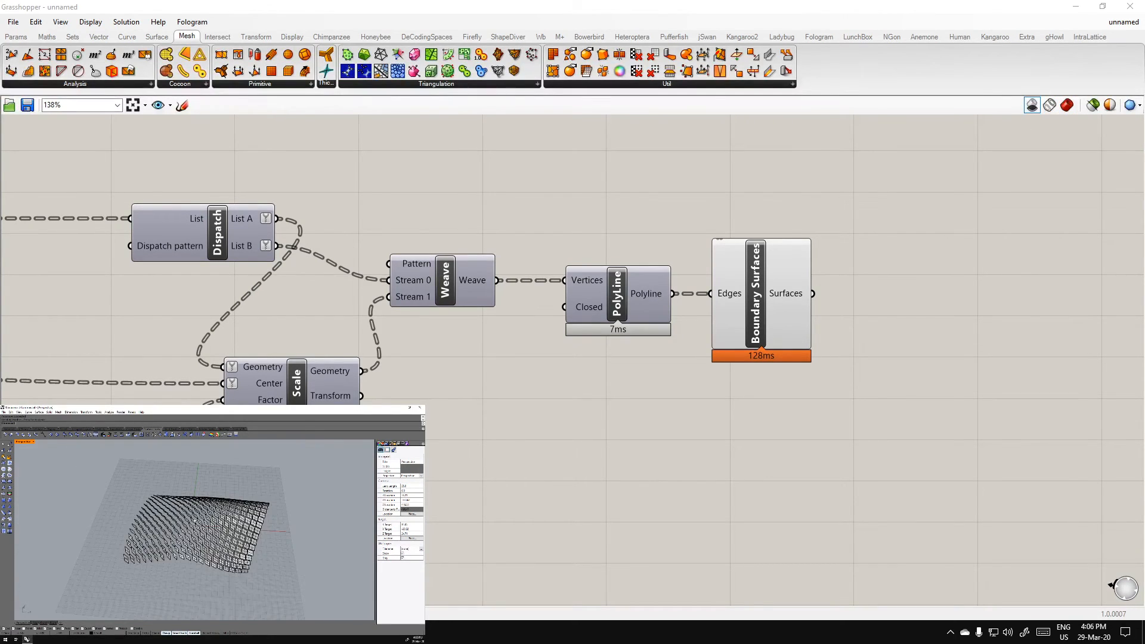
Select the baked panels in Rhino and the Boundary Surfaces component in turn to compare baked and parametric geometry
drag(68, 483, 68, 483)
right_drag(149, 530, 178, 586)
key(Escape)
click(226, 565)
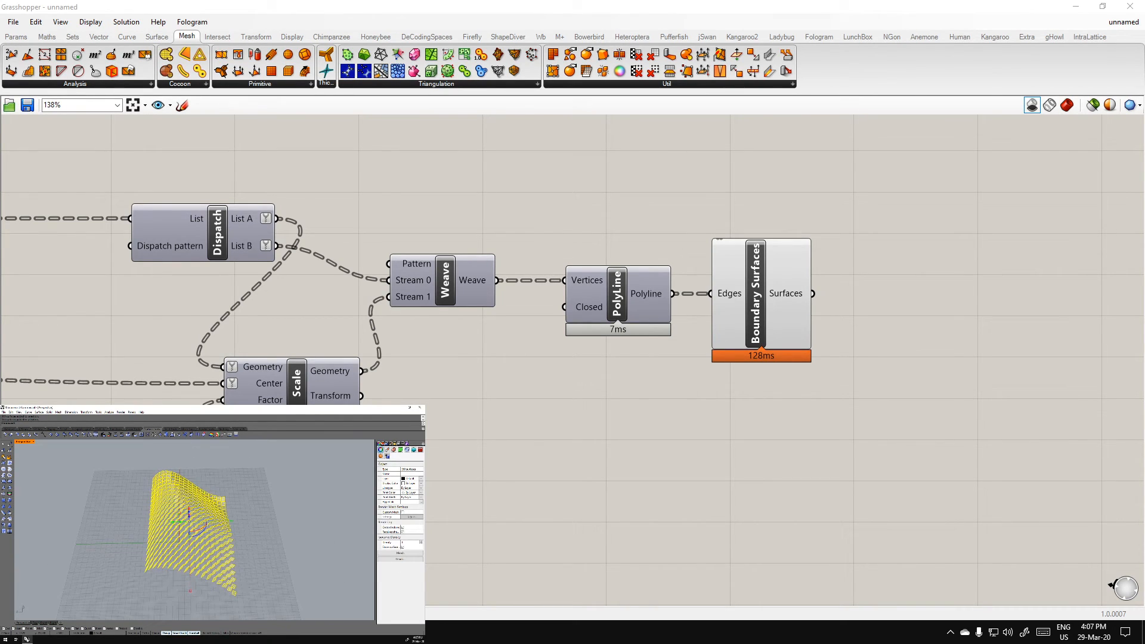
click(777, 315)
click(305, 567)
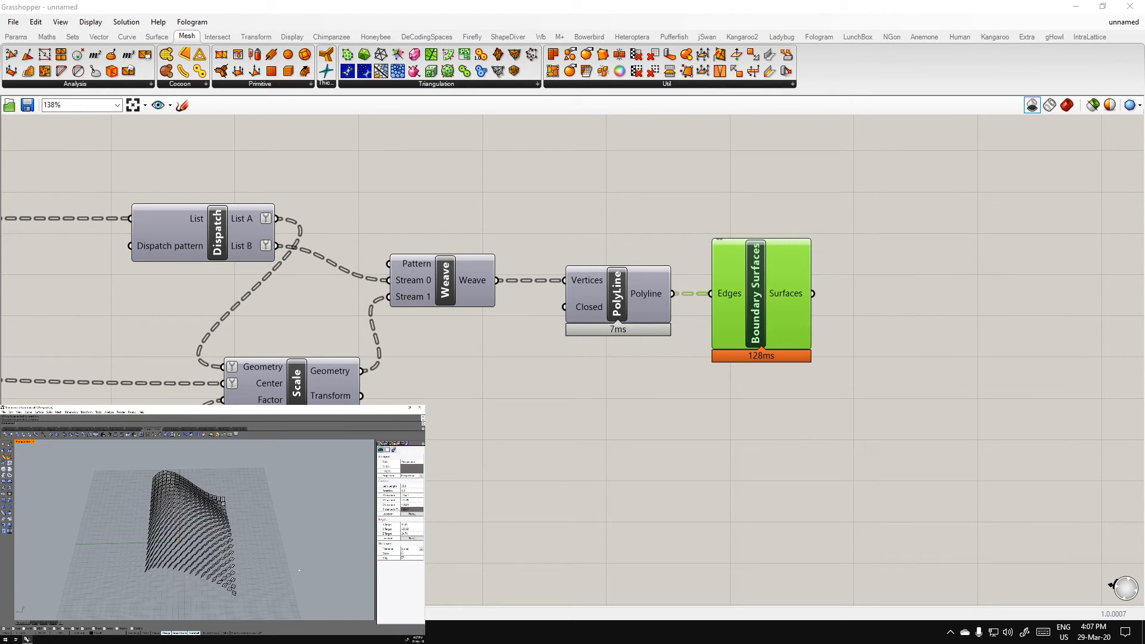
Orbit around the baked panels in Rhino and select all of them for a closer view
right_drag(265, 589, 302, 589)
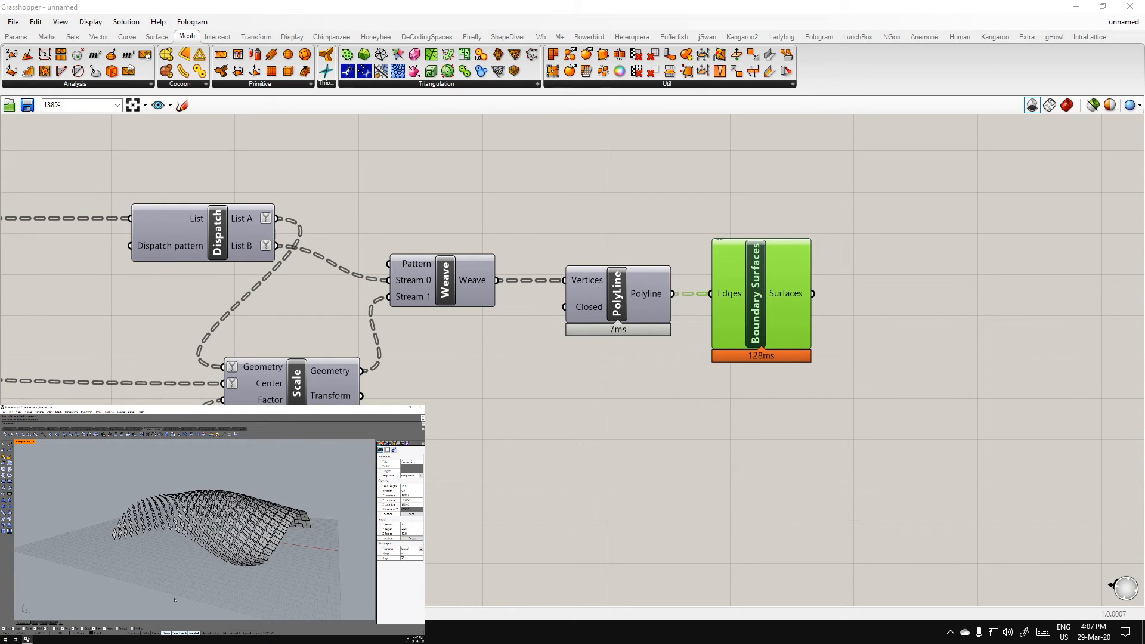
right_drag(322, 586, 259, 464)
key(ctrl+a)
scroll(206, 528, up, 4)
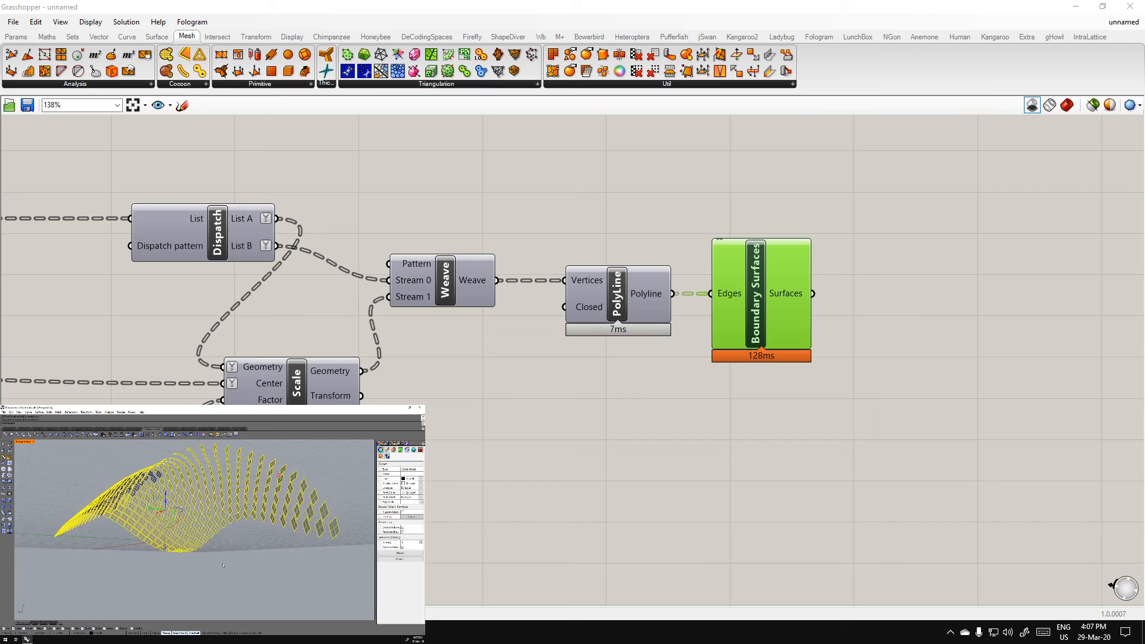
Bring the whole baked panel set into view in Rhino and select all of its panels for export
key(Escape)
click(237, 509)
scroll(237, 509, down, 5)
click(279, 537)
mouse_move(279, 537)
right_down()
mouse_move(234, 533)
mouse_move(260, 549)
mouse_move(209, 560)
right_up()
click(173, 500)
right_drag(174, 500, 199, 536)
click(299, 584)
drag(299, 585, 44, 476)
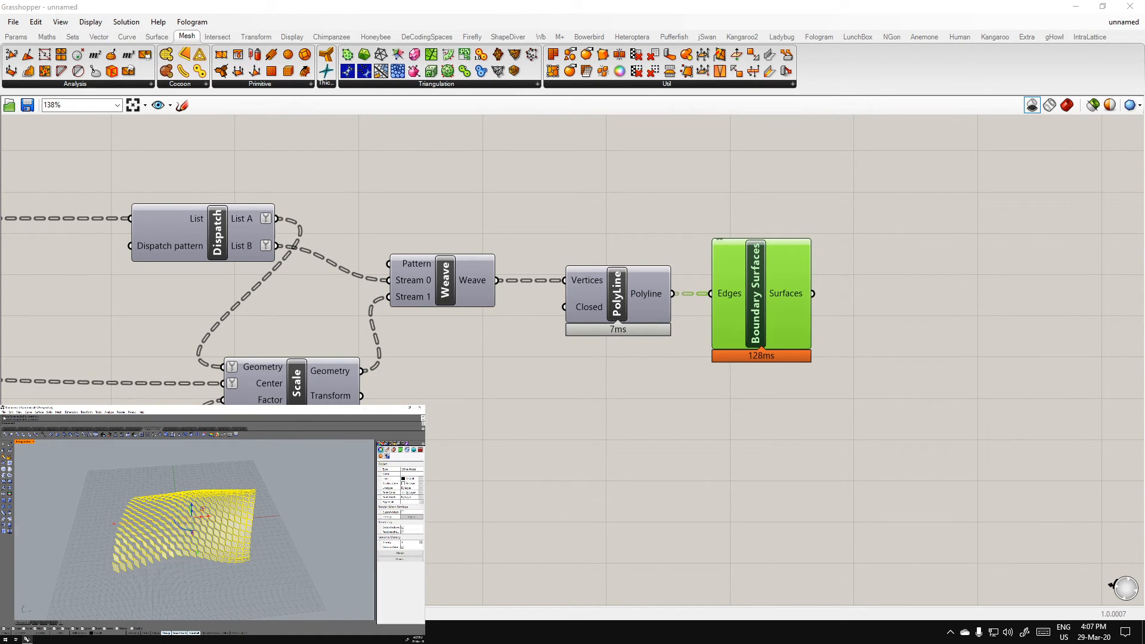
Browse the file formats available for saving the selected panels, try two of them, and cancel the save
click(3, 412)
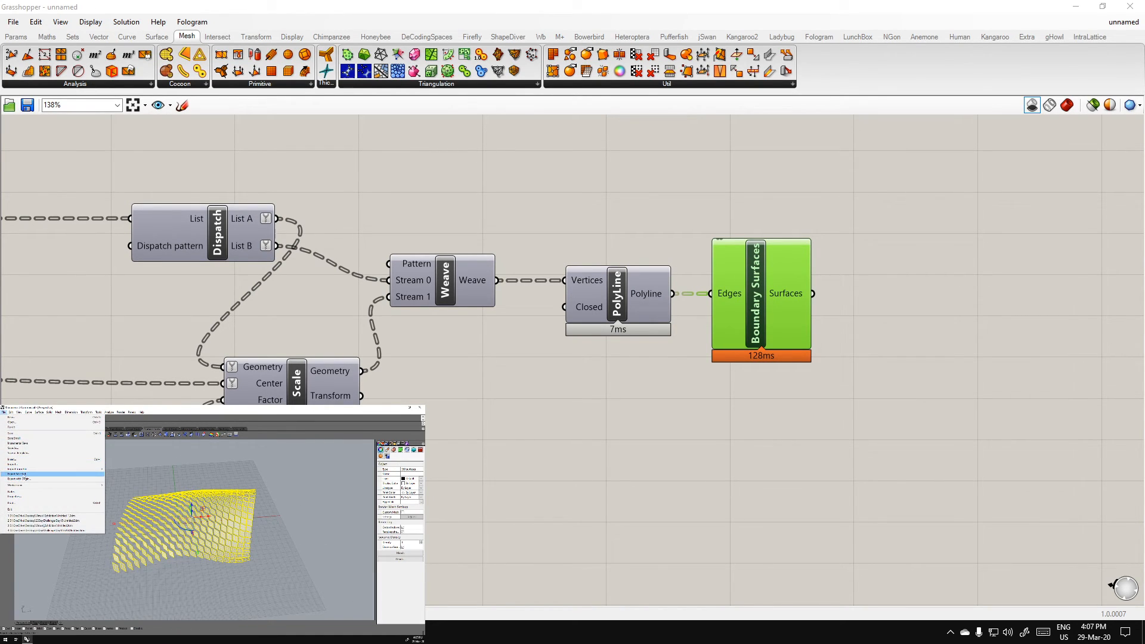
click(23, 448)
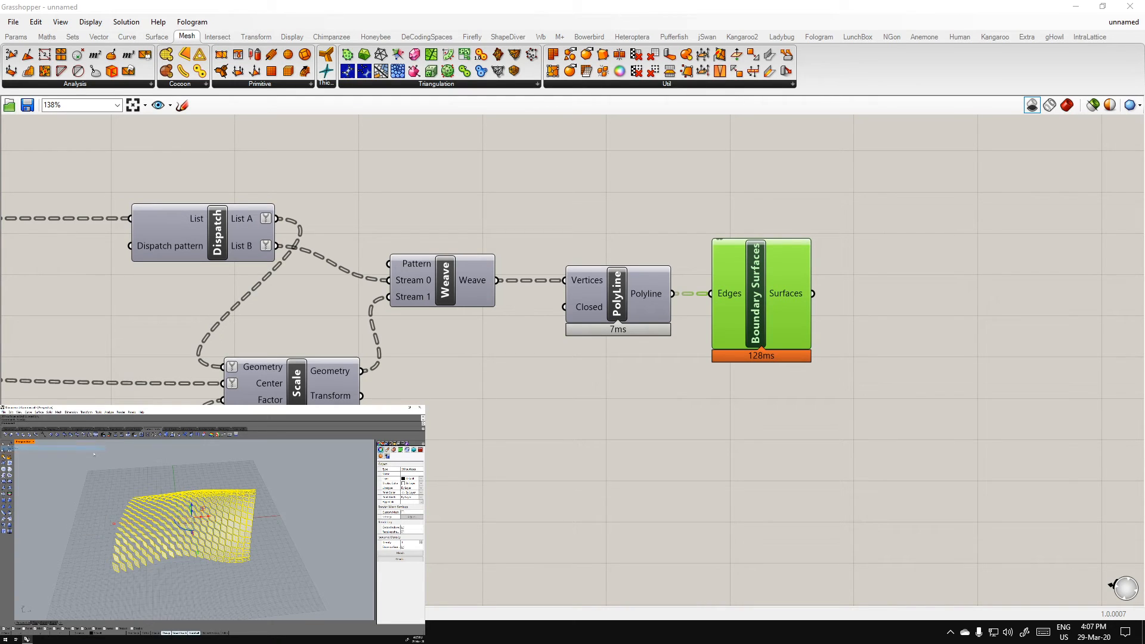
click(173, 517)
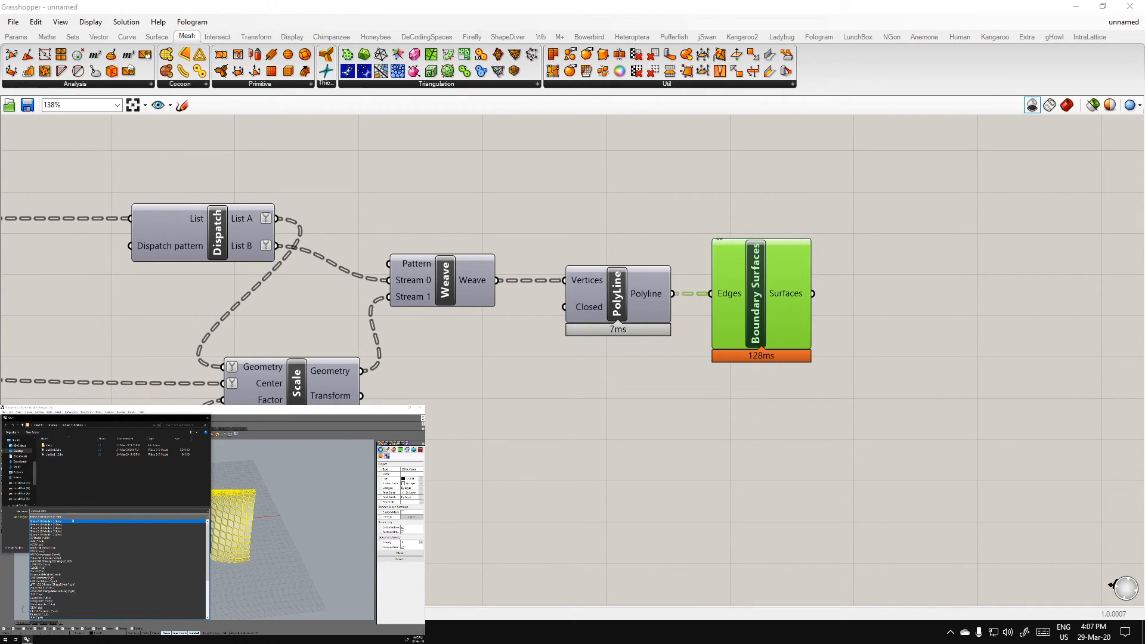
scroll(64, 562, down, 6)
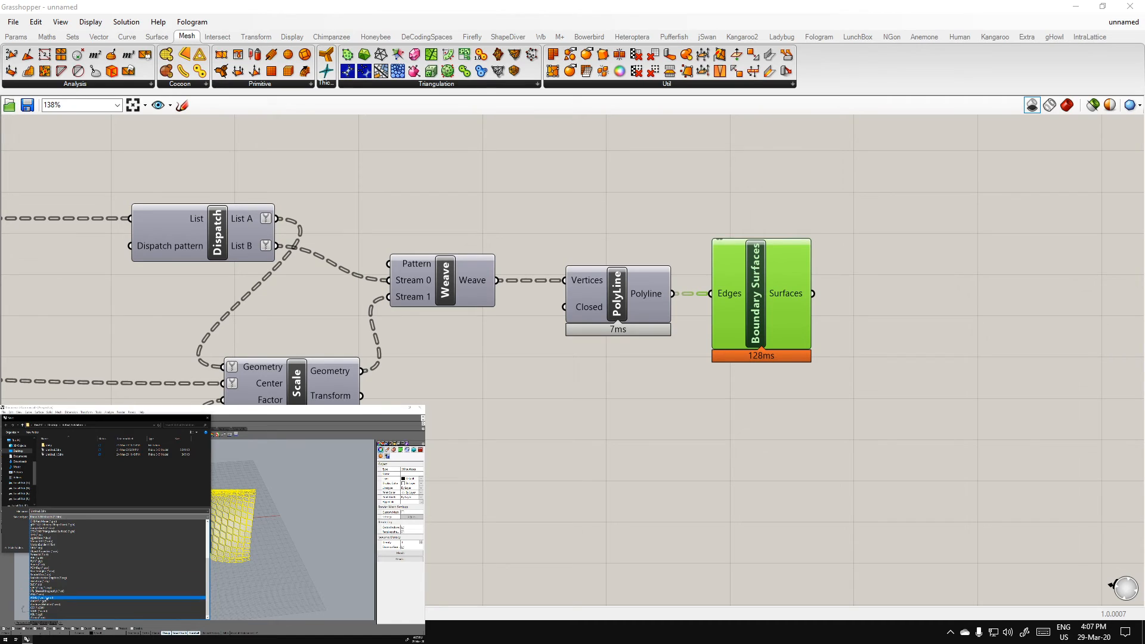
click(50, 581)
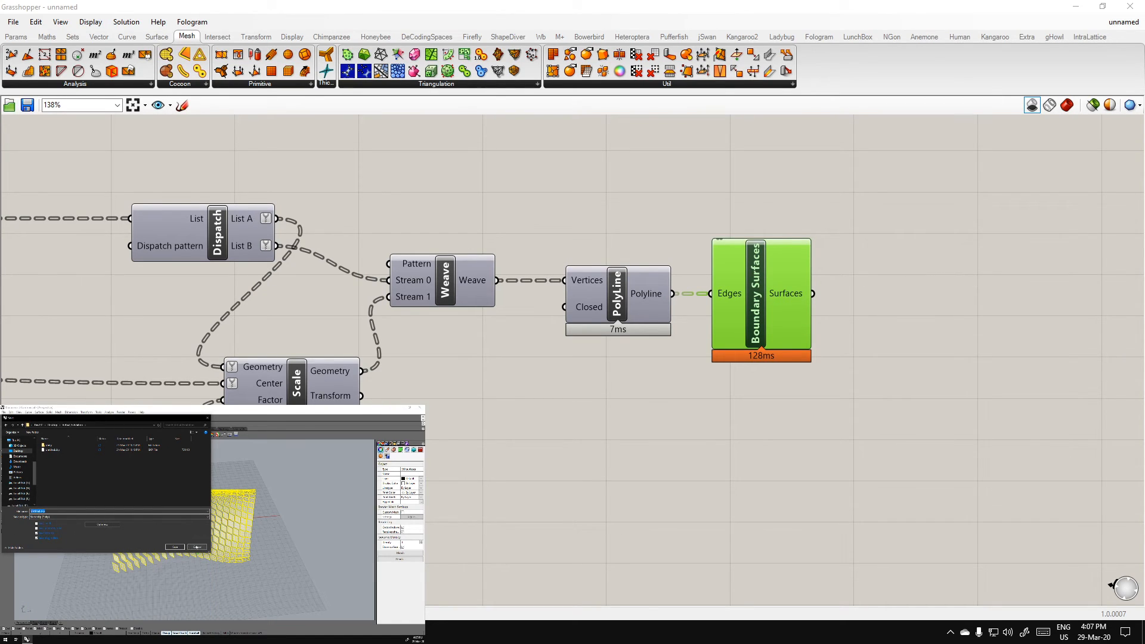
click(120, 517)
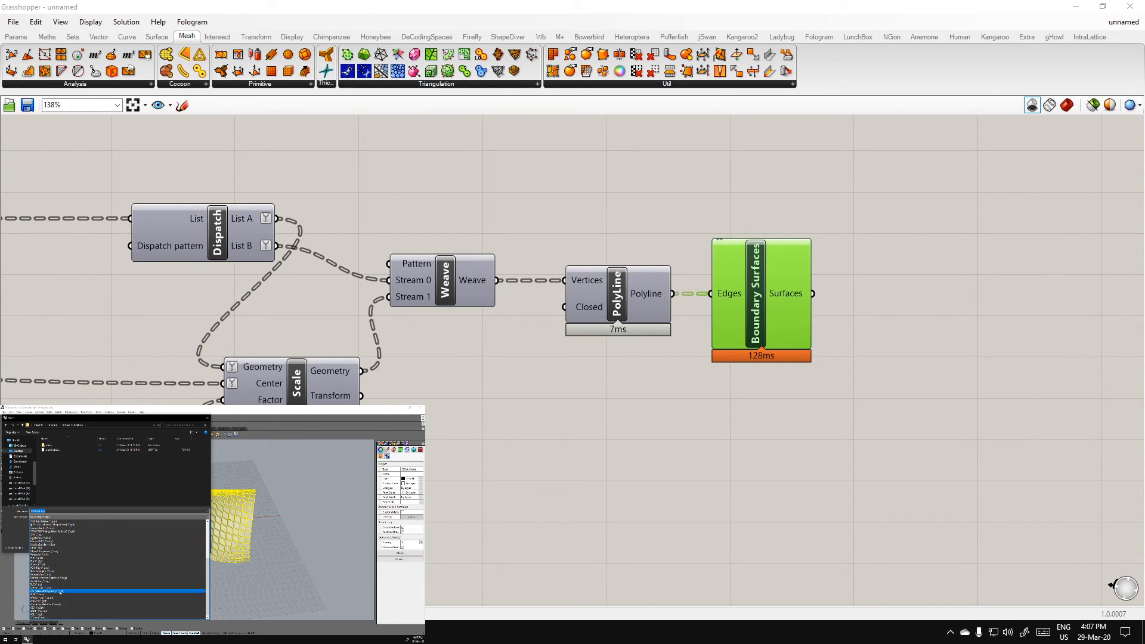
click(60, 551)
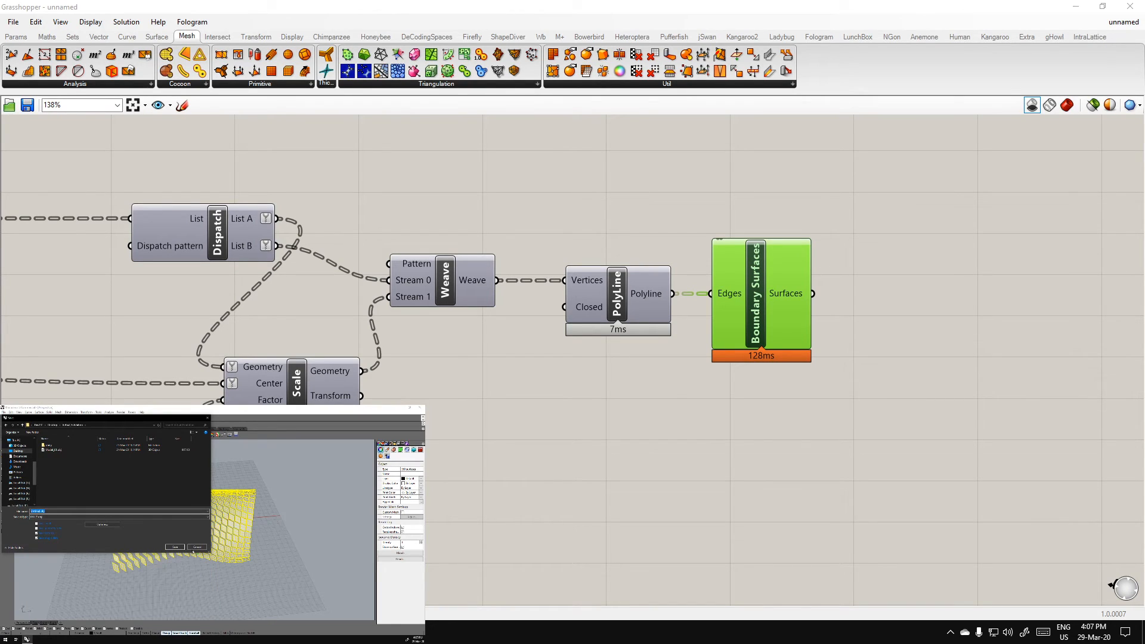
click(196, 548)
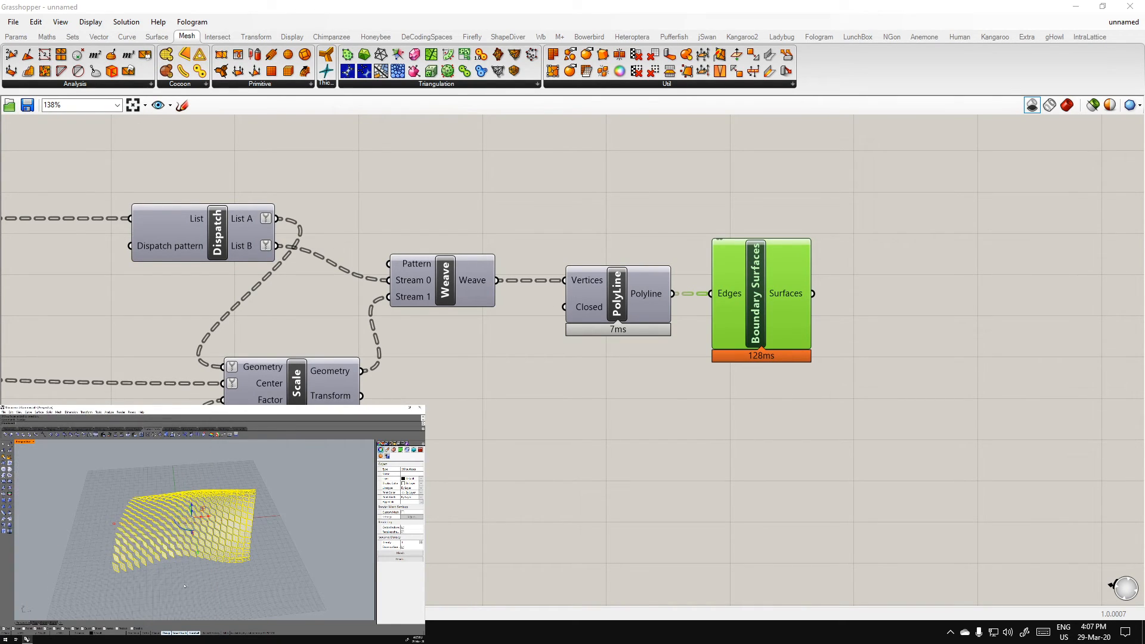
Inspect the baked panels up close and from above, and select the full set again
click(284, 580)
right_drag(284, 580, 183, 529)
scroll(229, 501, up, 6)
click(4, 411)
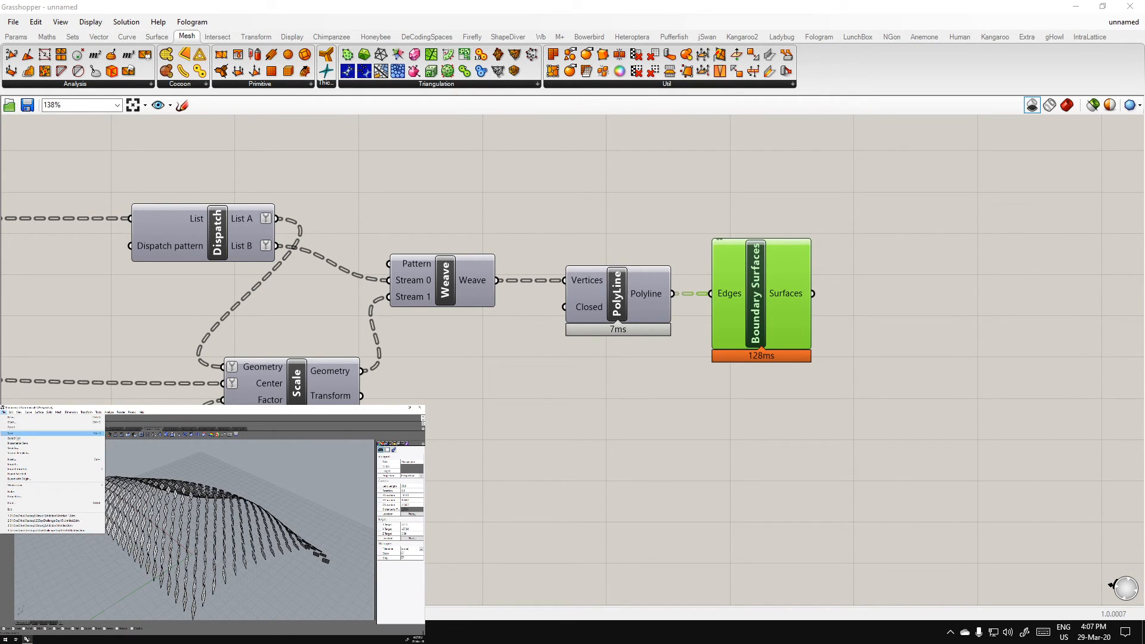
click(179, 501)
right_drag(179, 501, 276, 583)
scroll(233, 513, down, 4)
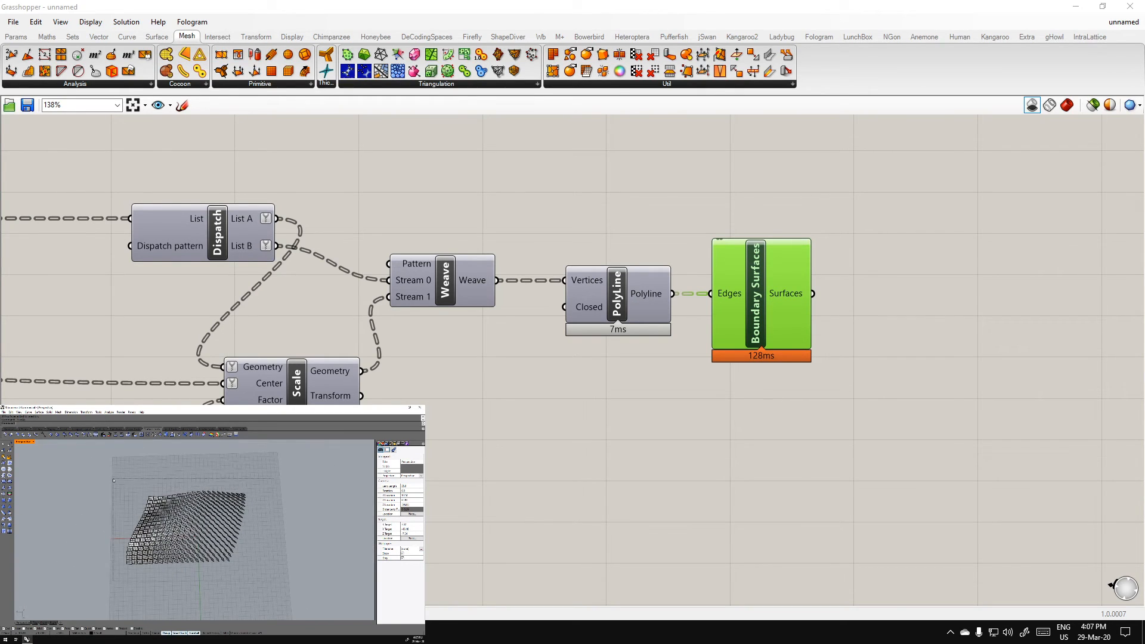
drag(113, 480, 113, 478)
scroll(171, 526, up, 4)
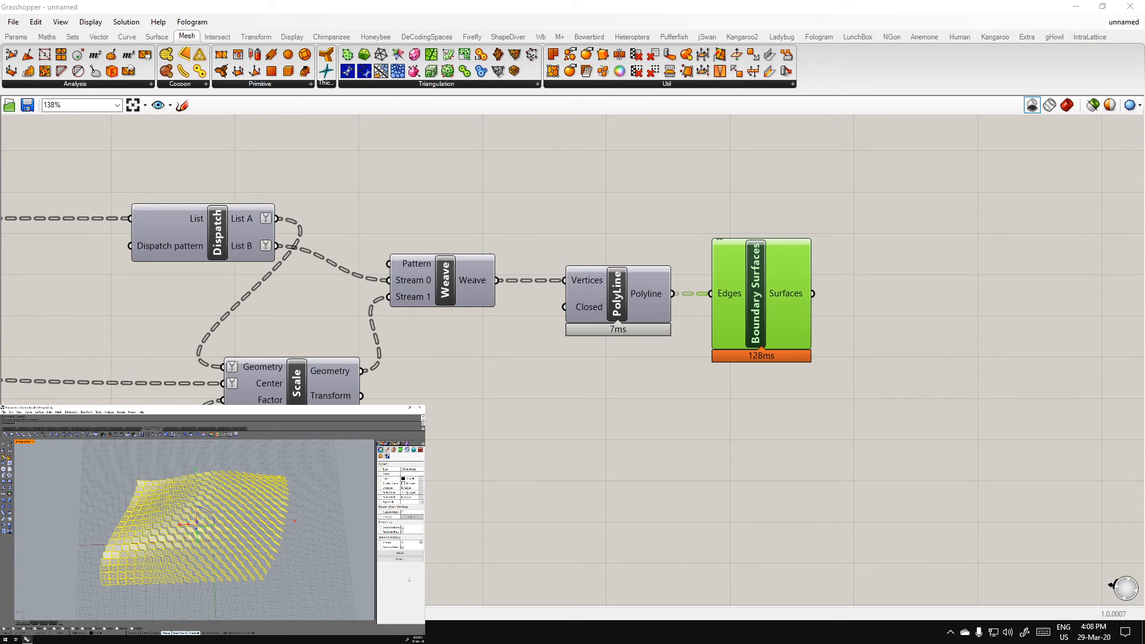
Select the Surface input parameter and reshape the base surface in Rhino by lowering its edge control points
click(649, 390)
scroll(662, 387, down, 5)
right_drag(200, 463, 570, 442)
scroll(313, 292, up, 5)
click(284, 250)
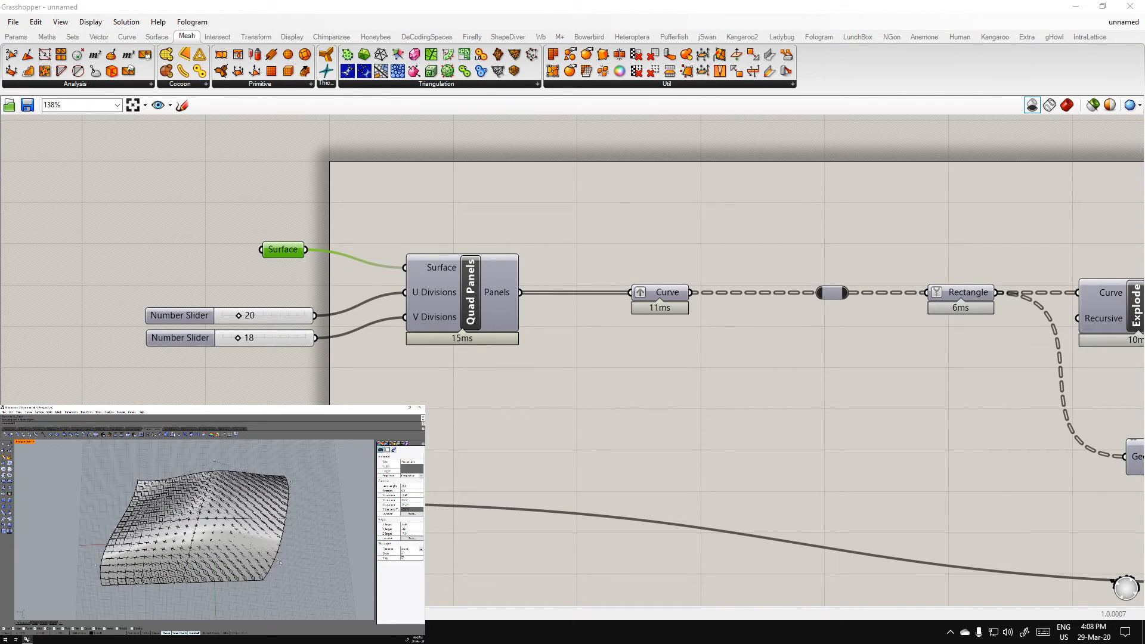
click(279, 560)
shift+click(247, 562)
shift+click(191, 563)
right_drag(191, 562, 237, 480)
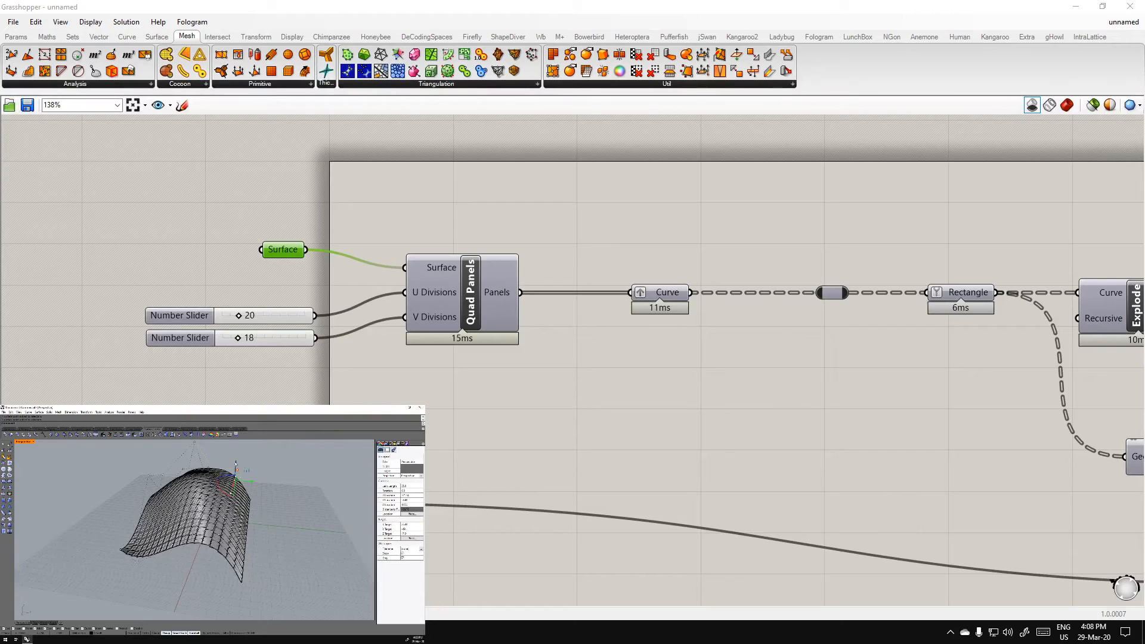
drag(236, 464, 237, 511)
right_drag(244, 512, 235, 548)
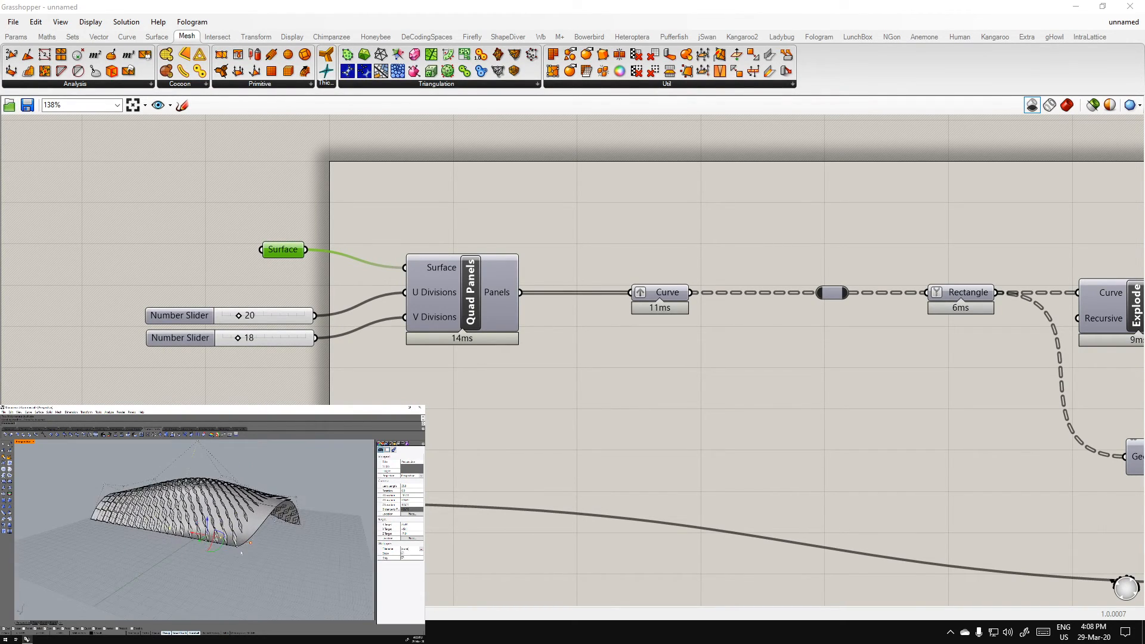
Hide the reshaped base surface in Rhino, leaving only the baked panels displayed
click(251, 528)
middle_click(251, 528)
click(239, 527)
right_drag(340, 557, 299, 552)
scroll(268, 375, down, 8)
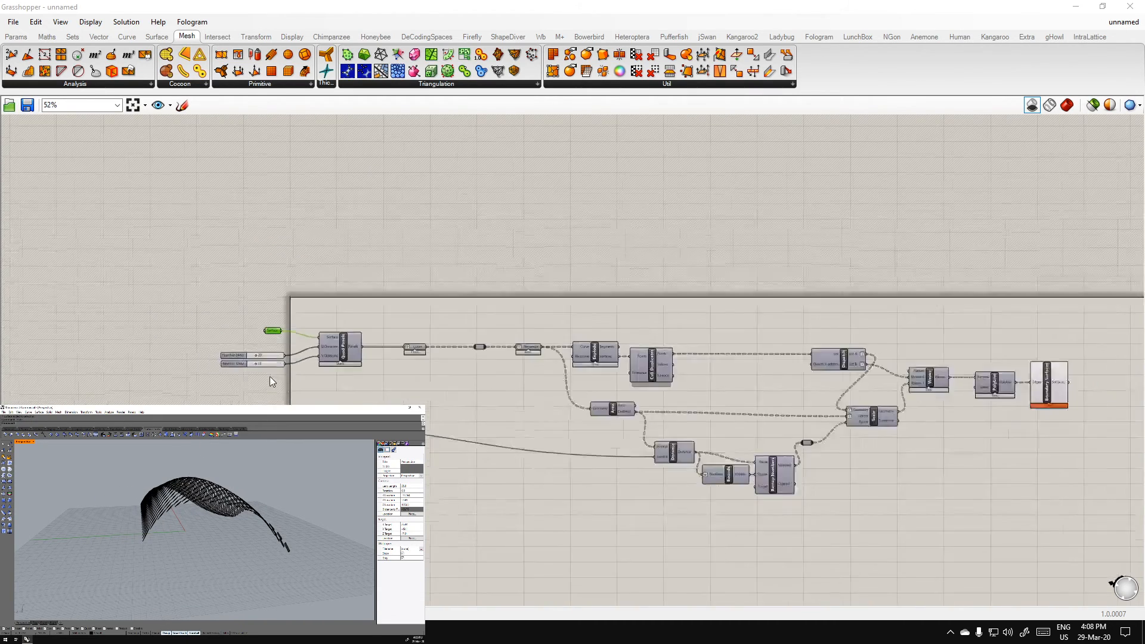
Select all baked panels in Rhino and move them sideways, away from the original location
scroll(739, 395, up, 4)
drag(97, 467, 298, 558)
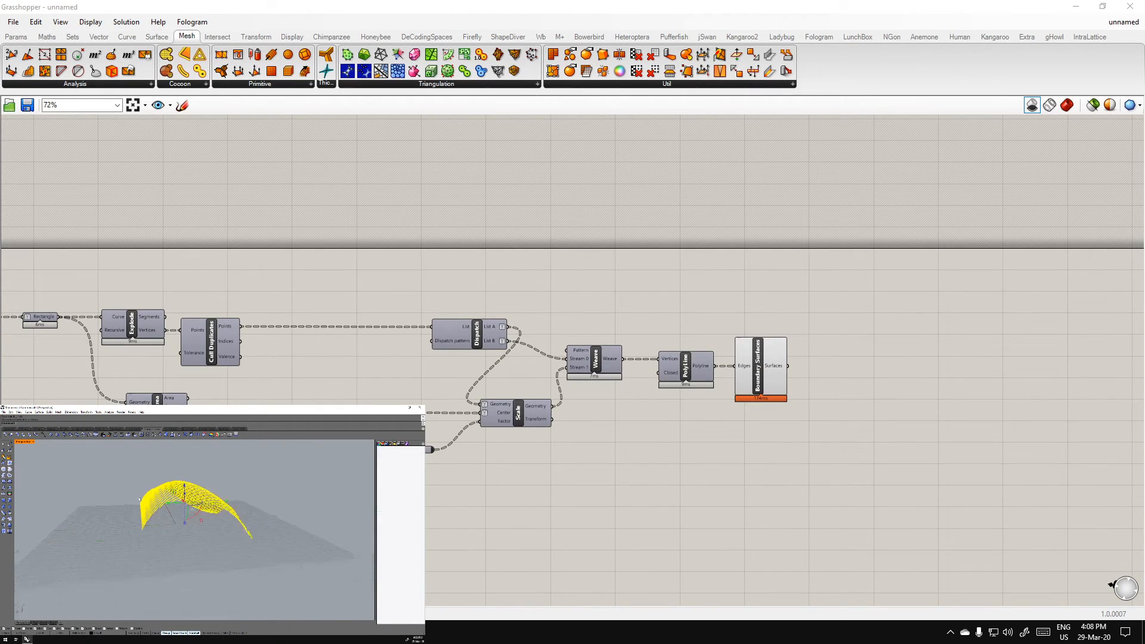
right_drag(197, 501, 191, 543)
scroll(167, 507, down, 3)
drag(142, 501, 209, 502)
scroll(134, 504, up, 8)
right_drag(155, 543, 190, 510)
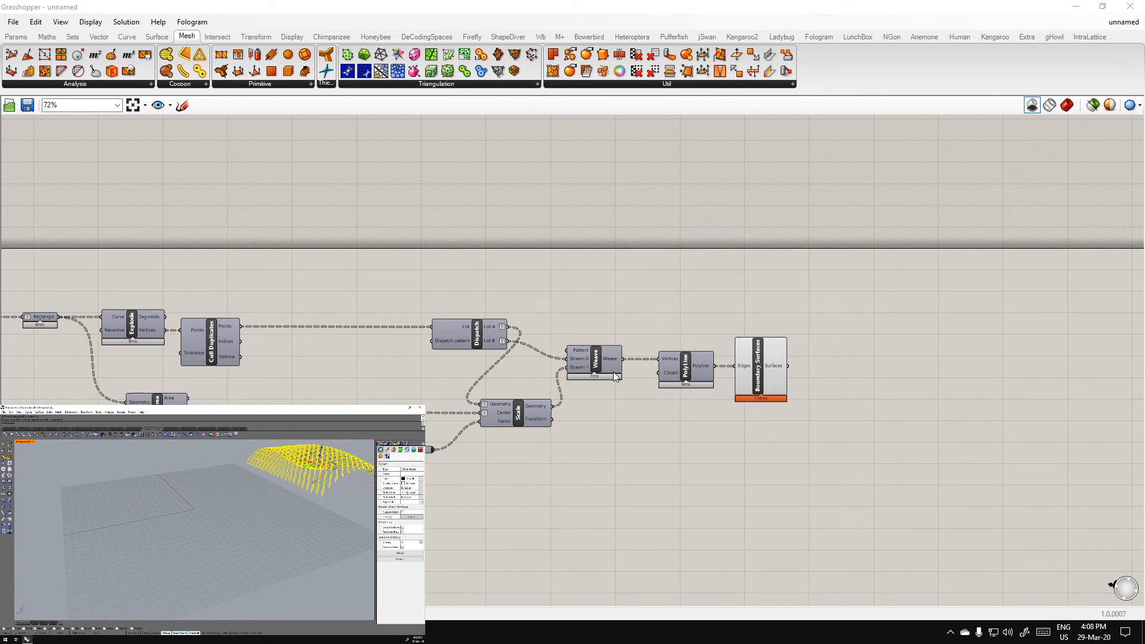
Turn on the shaded Grasshopper preview to show the updated parametric panels beside the baked set
click(1067, 105)
right_drag(293, 472, 189, 533)
scroll(189, 533, down, 2)
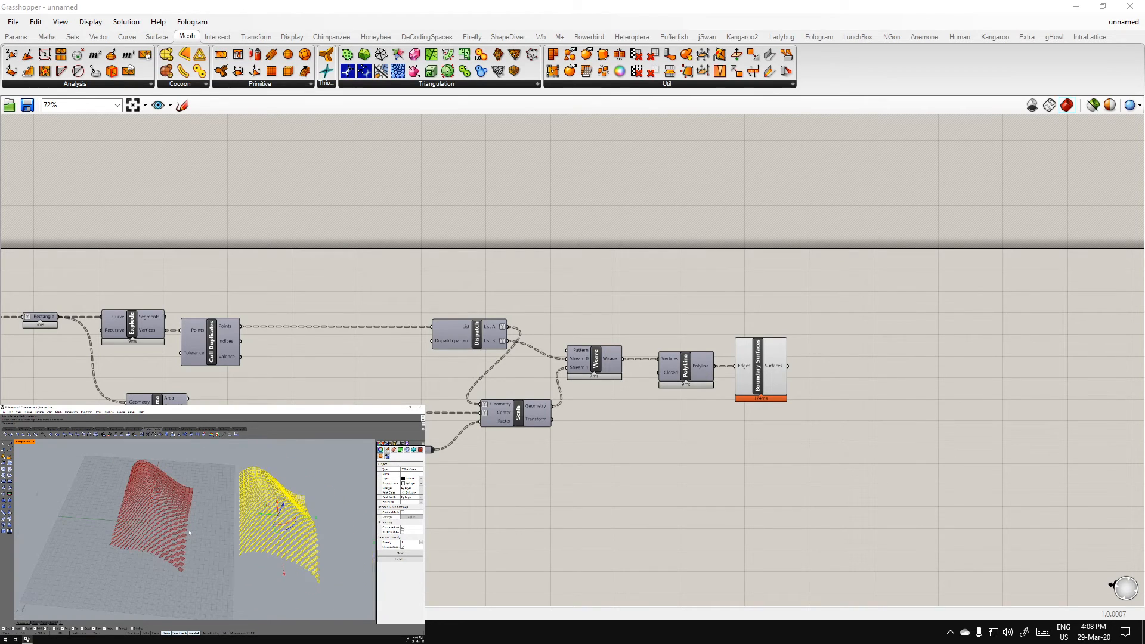
Bake the Boundary Surfaces component for the reshaped surface into Rhino
right_click(774, 364)
click(801, 389)
click(821, 506)
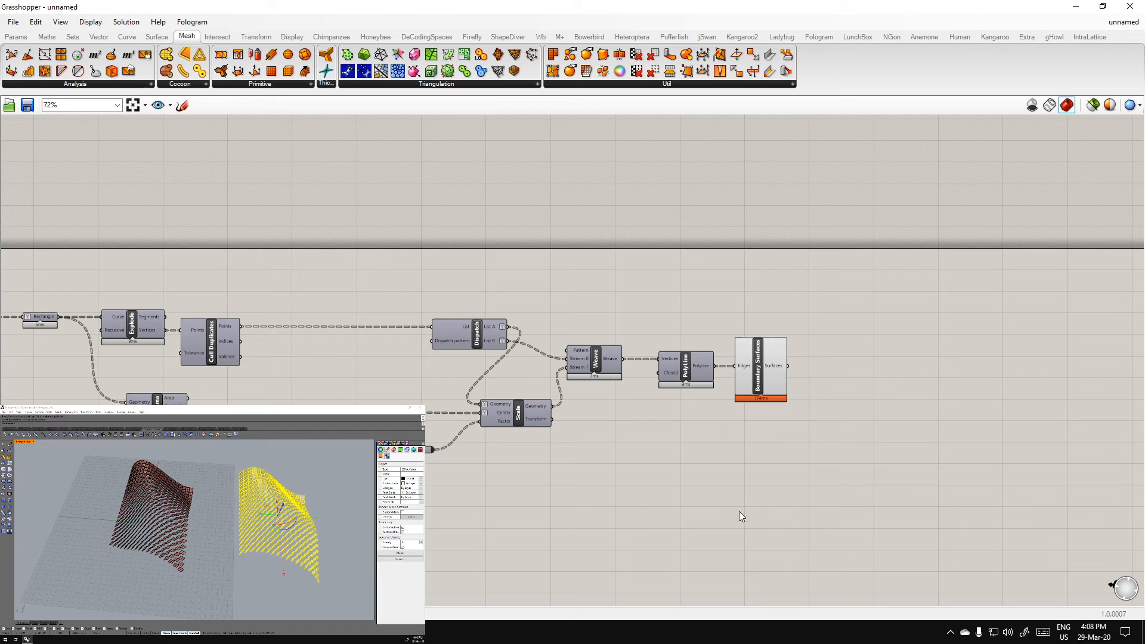
Select both baked panel sets in Rhino and move them clear of the parametric preview
click(170, 575)
drag(66, 453, 66, 454)
right_drag(143, 518, 249, 575)
scroll(196, 535, down, 7)
drag(249, 575, 119, 484)
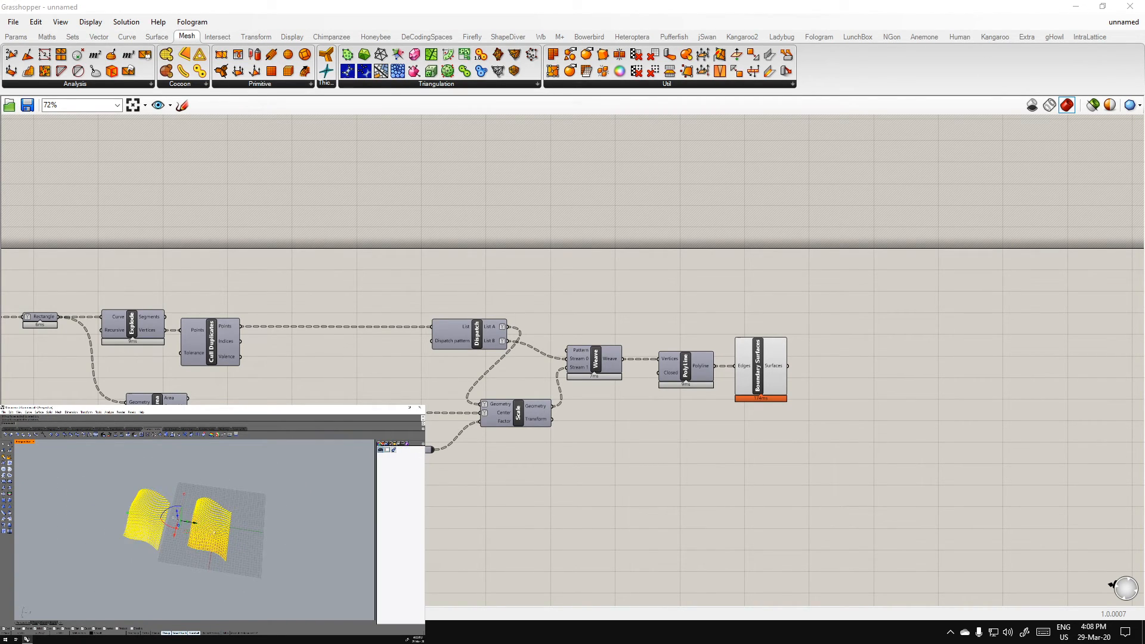
drag(194, 525, 138, 517)
Compare the two baked panel sets with the red parametric preview from several angles, and select both baked sets
click(109, 556)
right_drag(110, 555, 237, 517)
scroll(159, 525, up, 8)
scroll(197, 507, down, 7)
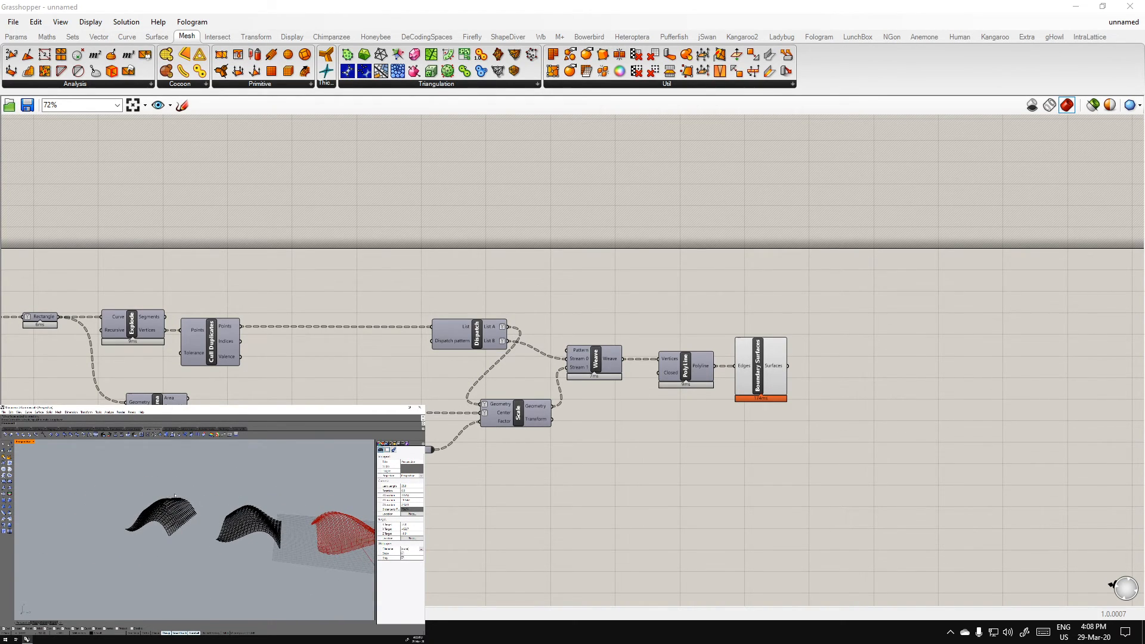
right_drag(180, 509, 266, 561)
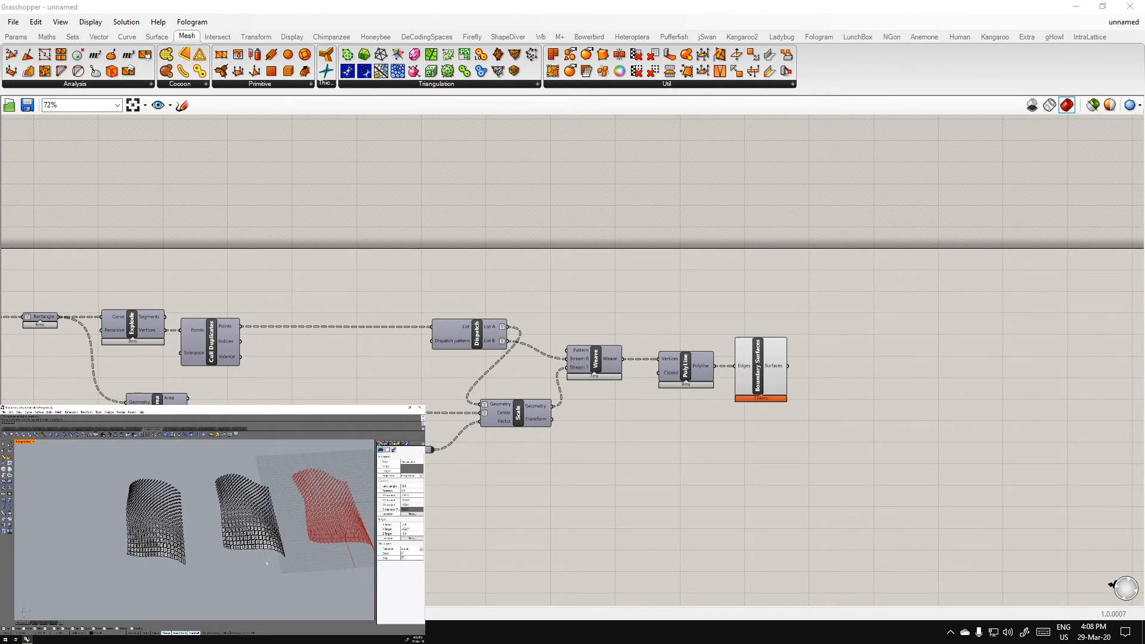
drag(302, 601, 61, 502)
scroll(202, 551, down, 5)
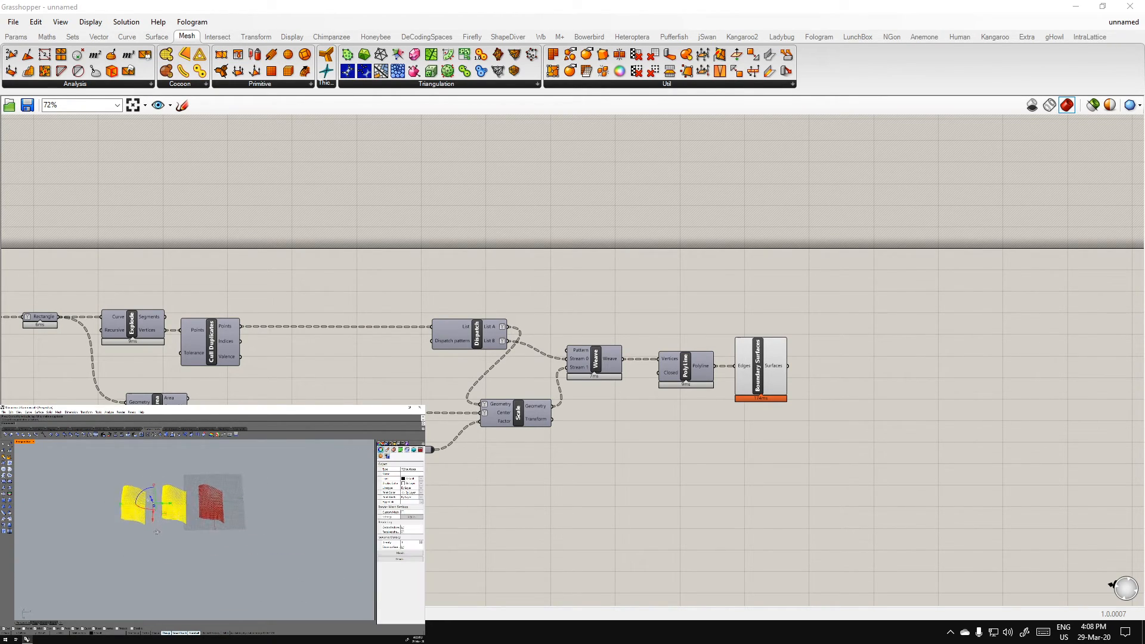
scroll(209, 531, up, 5)
shift+right_drag(218, 579, 211, 564)
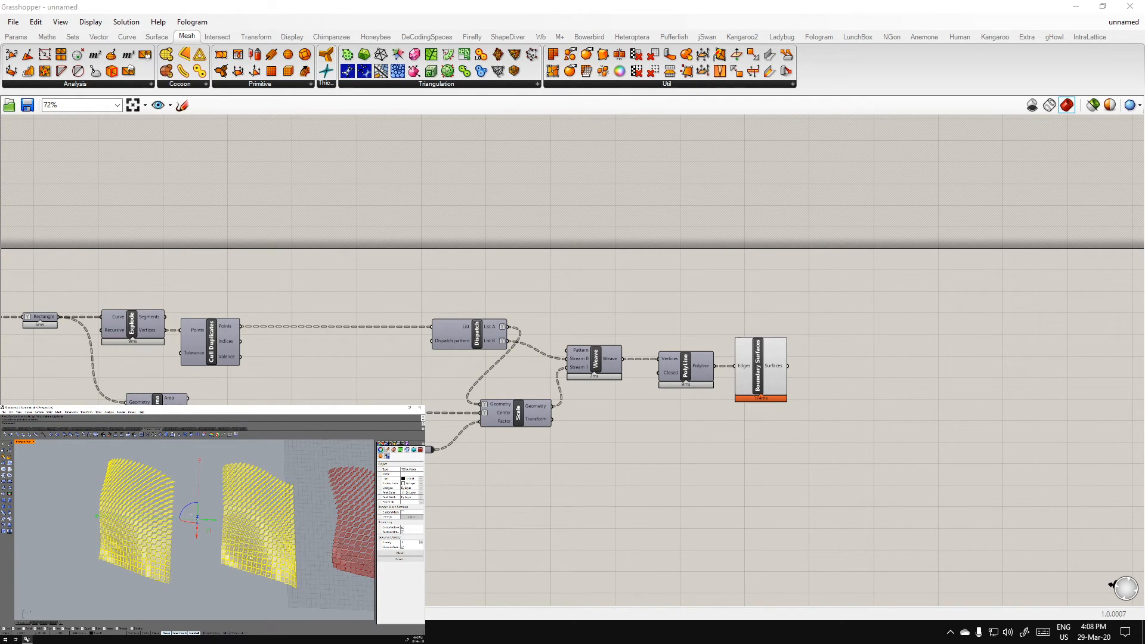
shift+right_drag(291, 564, 175, 549)
Enable the preview of the Point input parameter and move the attractor point to another place on the panels
right_drag(382, 459, 847, 404)
scroll(164, 541, up, 3)
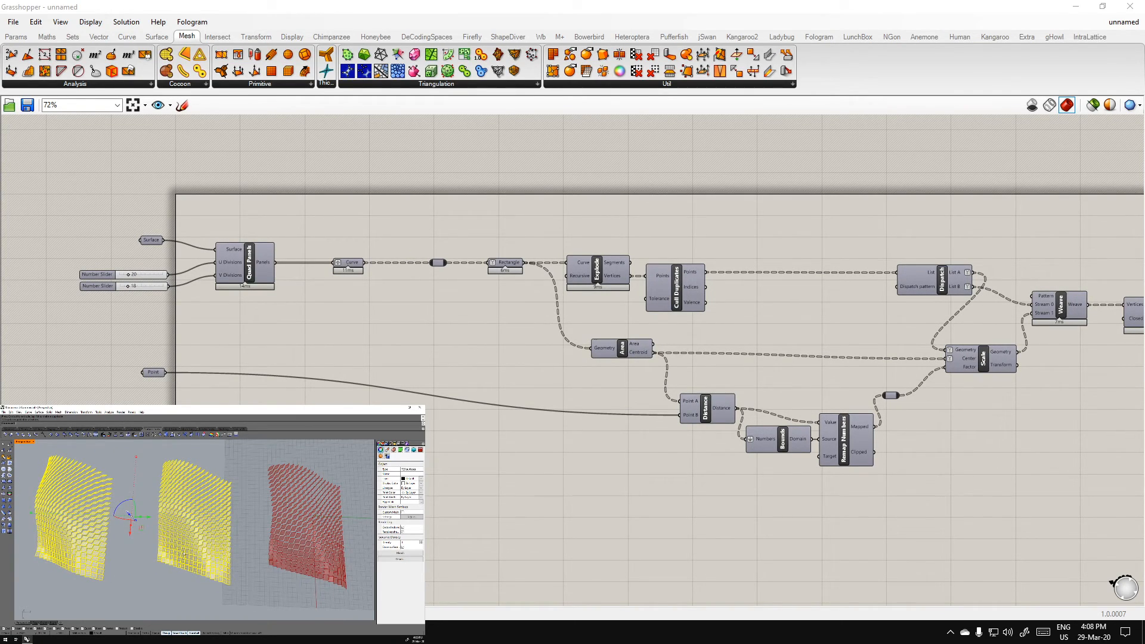
click(152, 374)
middle_click(152, 375)
click(176, 349)
click(173, 351)
click(150, 373)
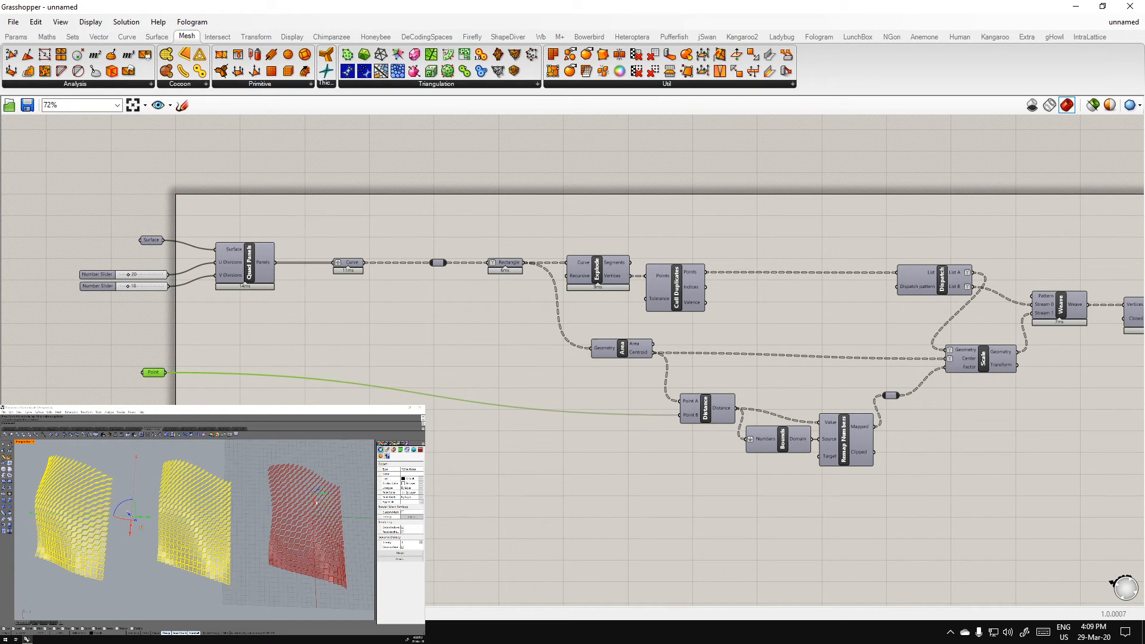
drag(316, 501, 300, 556)
Bake the Boundary Surfaces component for the moved attractor point and select all the baked panel sets
right_drag(566, 499, 203, 472)
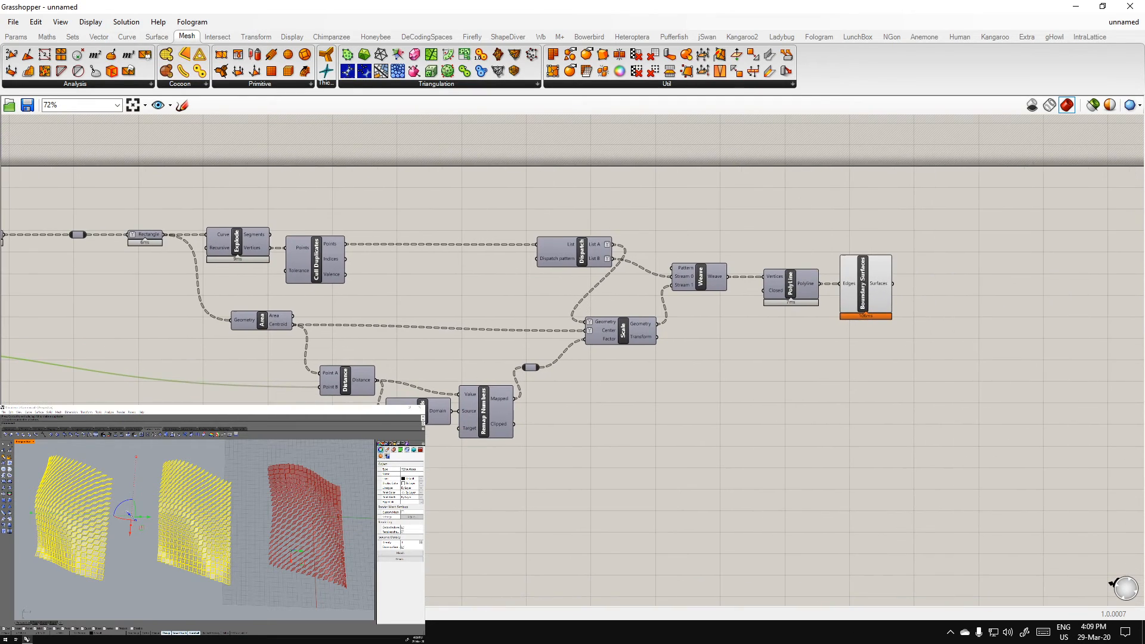
right_click(880, 286)
click(908, 307)
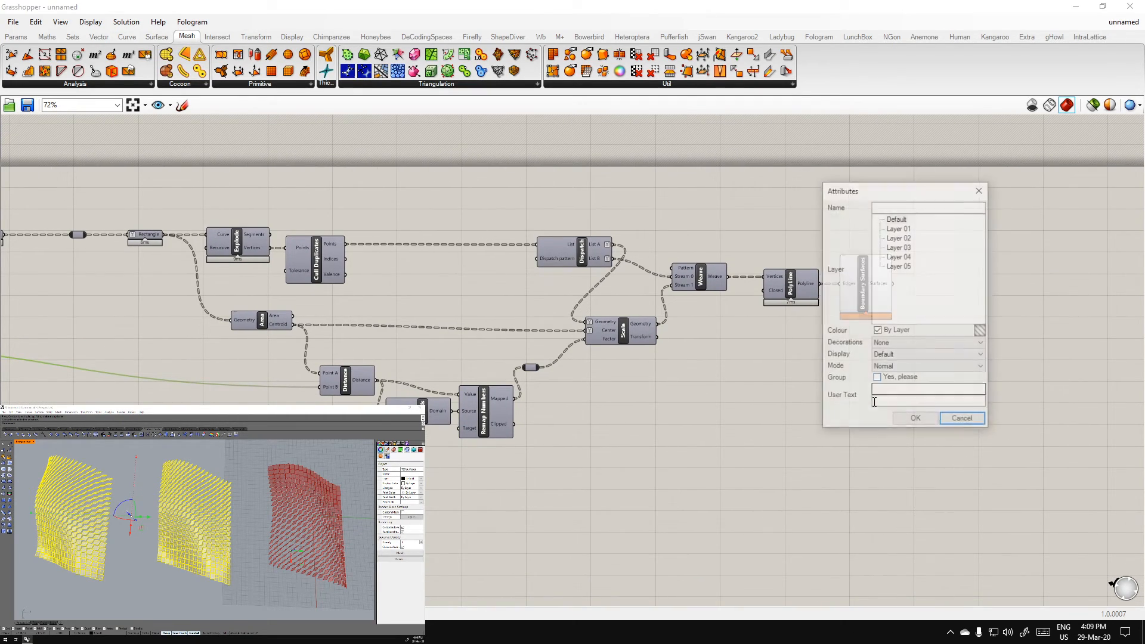
click(907, 418)
click(279, 586)
scroll(251, 545, down, 4)
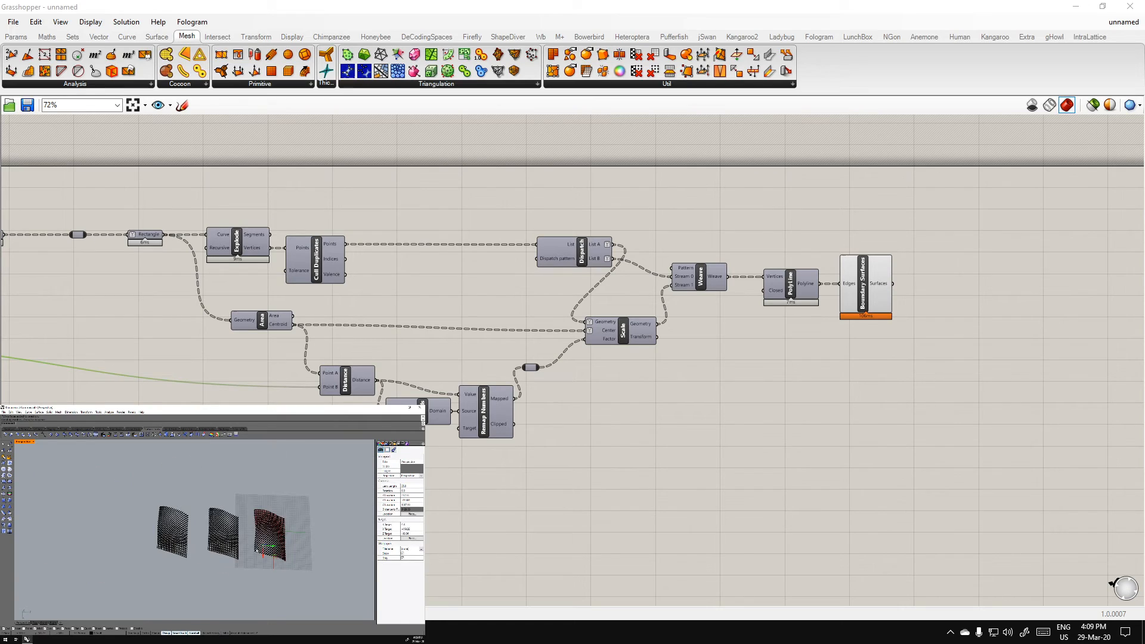
drag(121, 512, 116, 509)
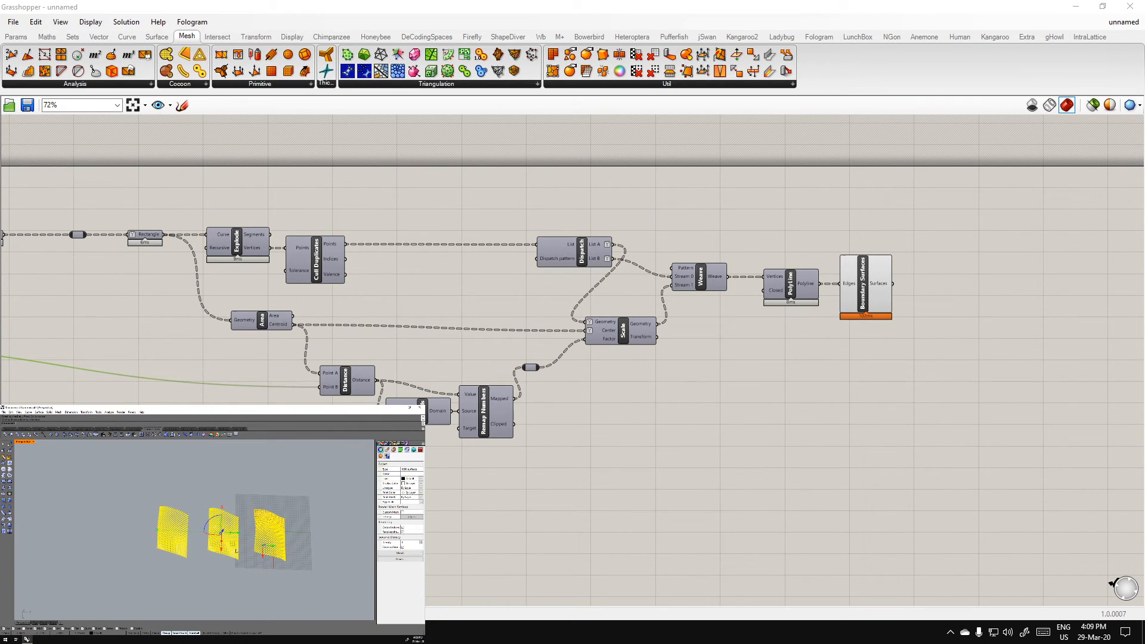
click(269, 575)
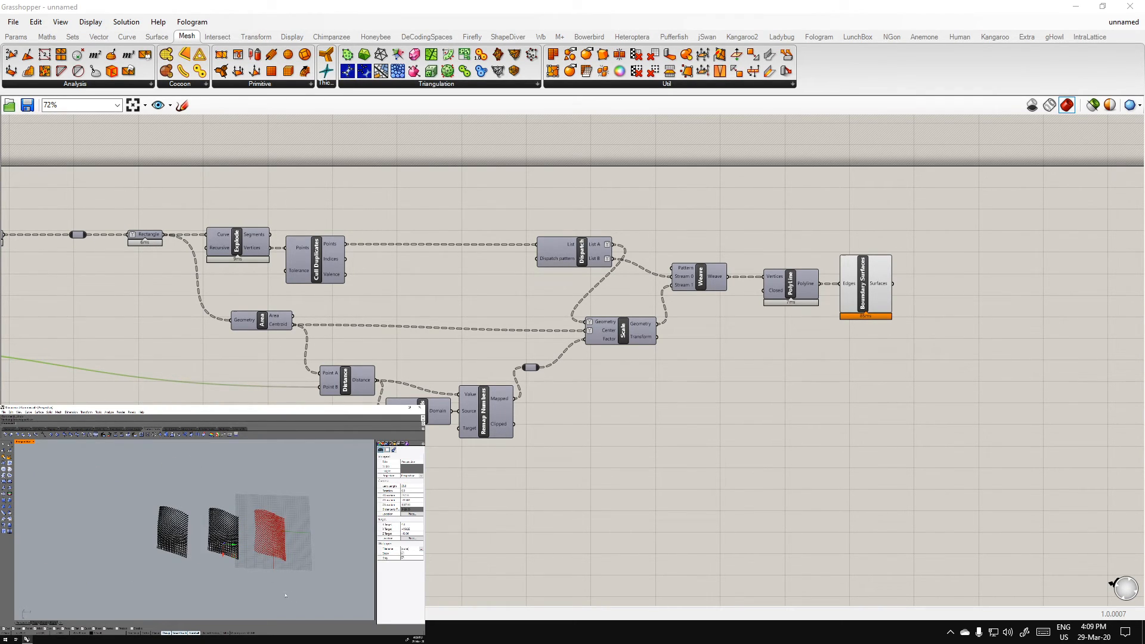
Bake the Boundary Surfaces component once more as a third panel variation beside the two earlier sets
right_click(881, 288)
click(899, 319)
click(912, 423)
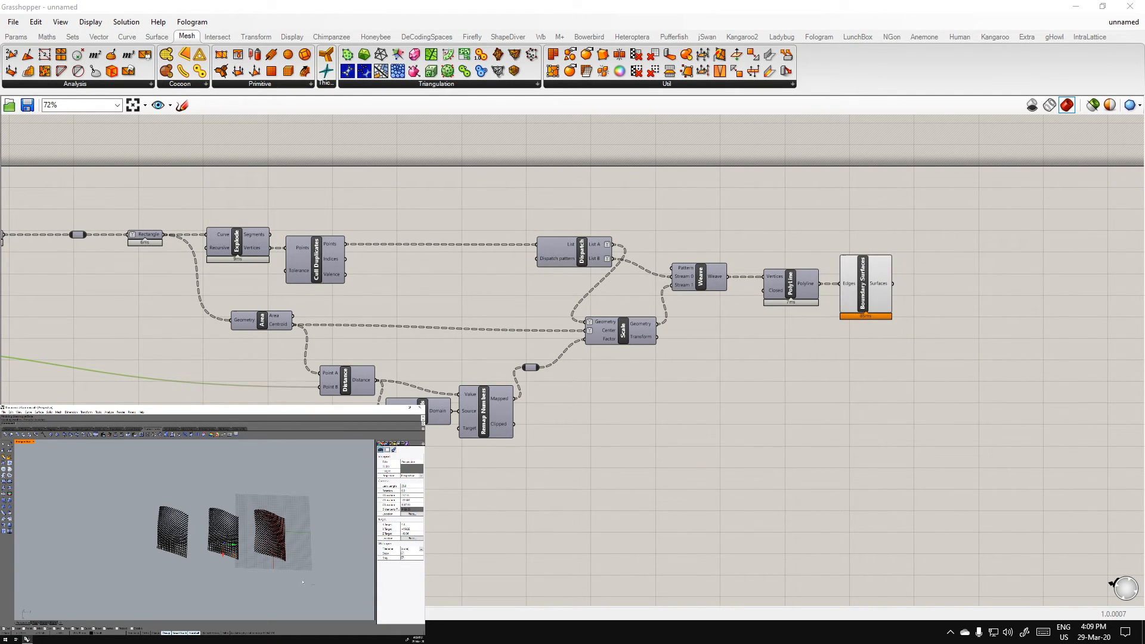
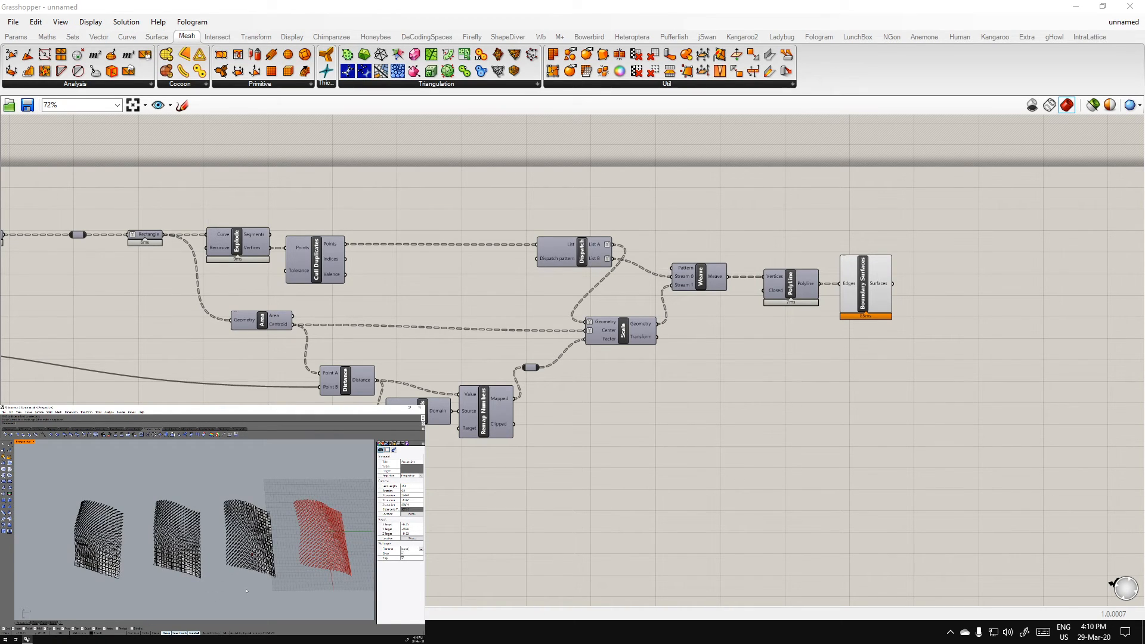
Review the whole panel definition on the canvas, from its input parameters through to Boundary Surfaces
right_drag(256, 457, 561, 458)
click(99, 345)
click(231, 400)
scroll(231, 400, down, 2)
scroll(328, 319, up, 1)
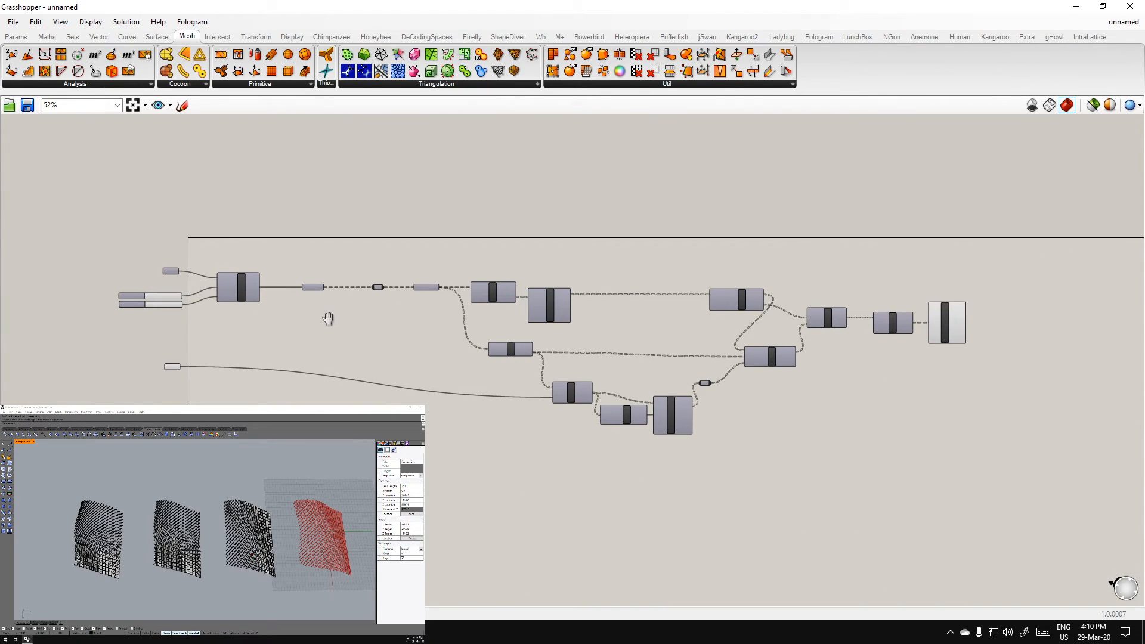
Highlight the processing components between the inputs and Boundary Surfaces, followed by the Surface, Number Slider and Point inputs
drag(993, 516, 196, 216)
click(447, 522)
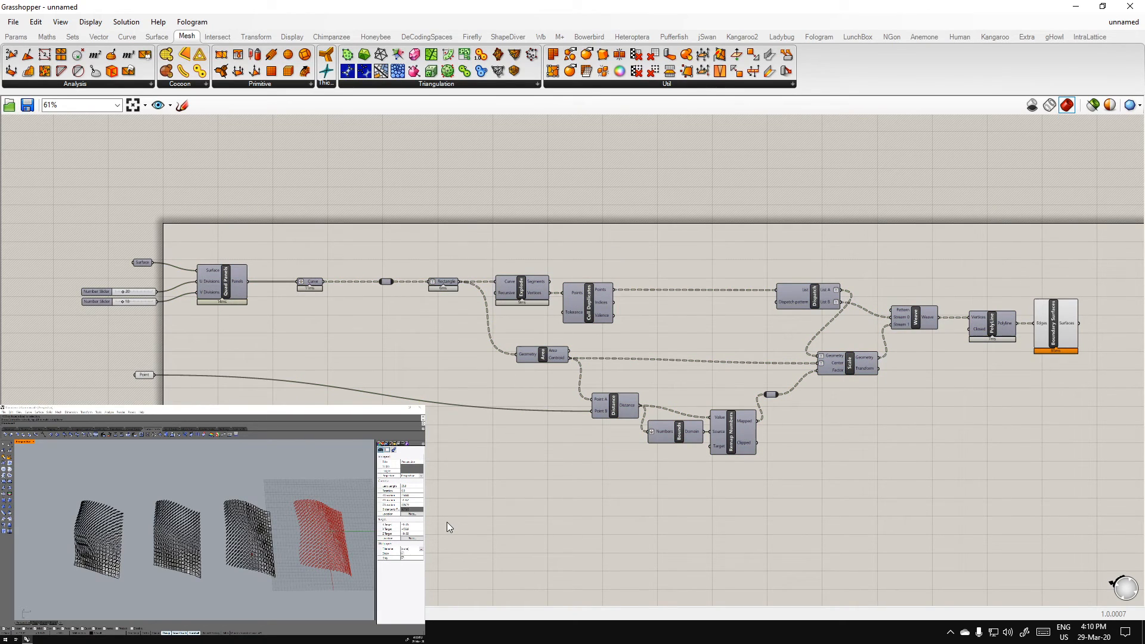
drag(984, 497, 200, 213)
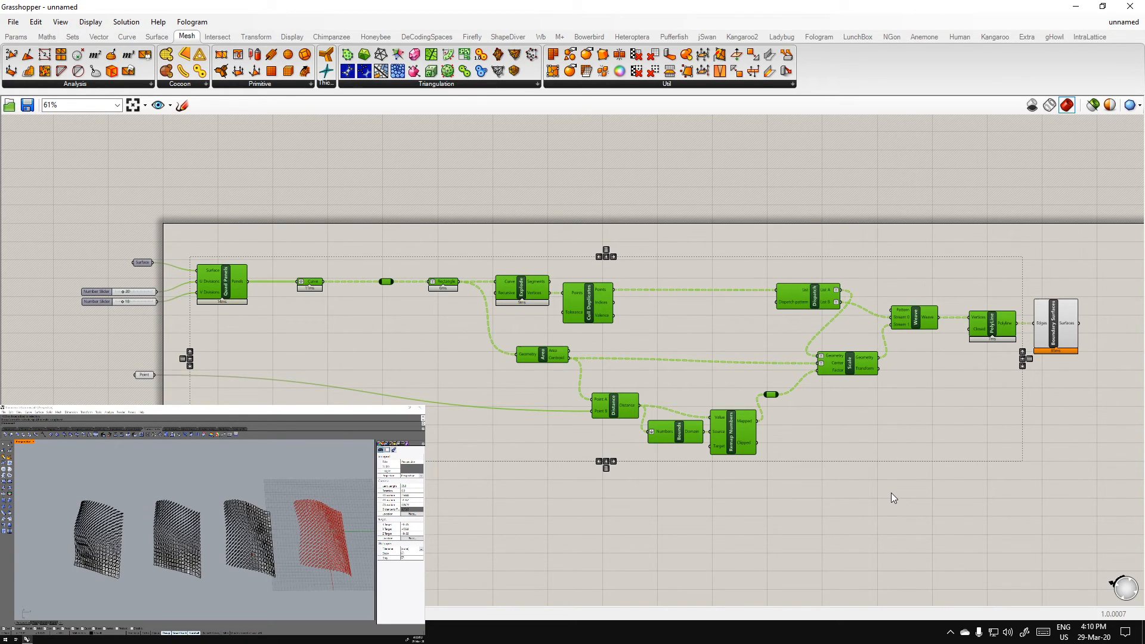
click(907, 501)
drag(925, 485, 199, 173)
drag(149, 217, 127, 384)
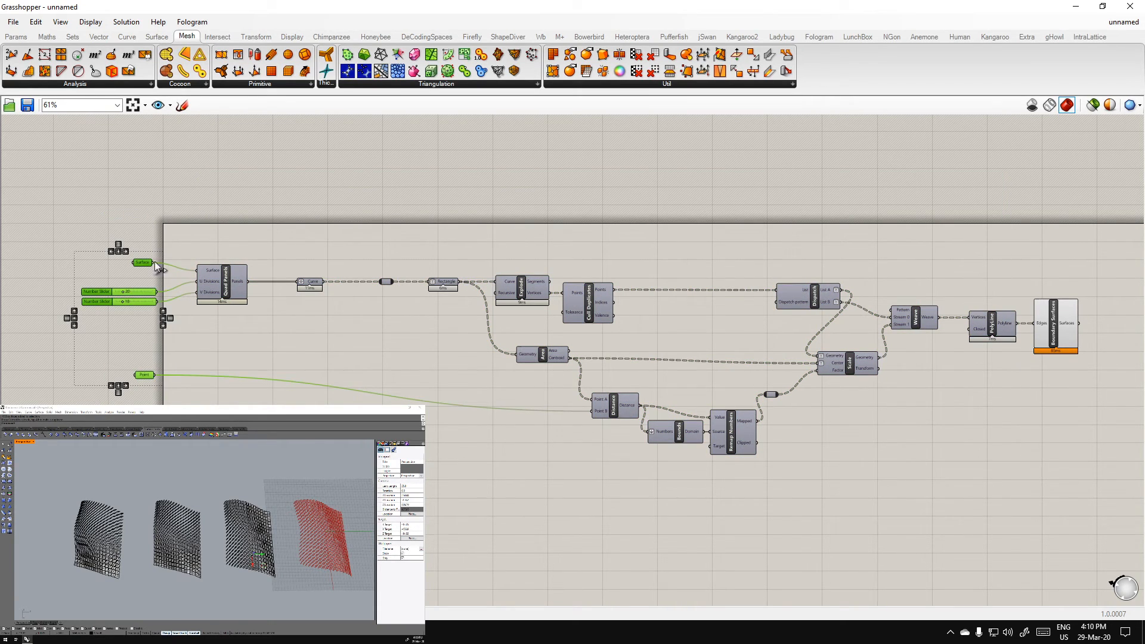
Highlight the Boundary Surfaces output component, look over the complete definition and clear the selection
scroll(124, 269, up, 2)
scroll(119, 269, down, 4)
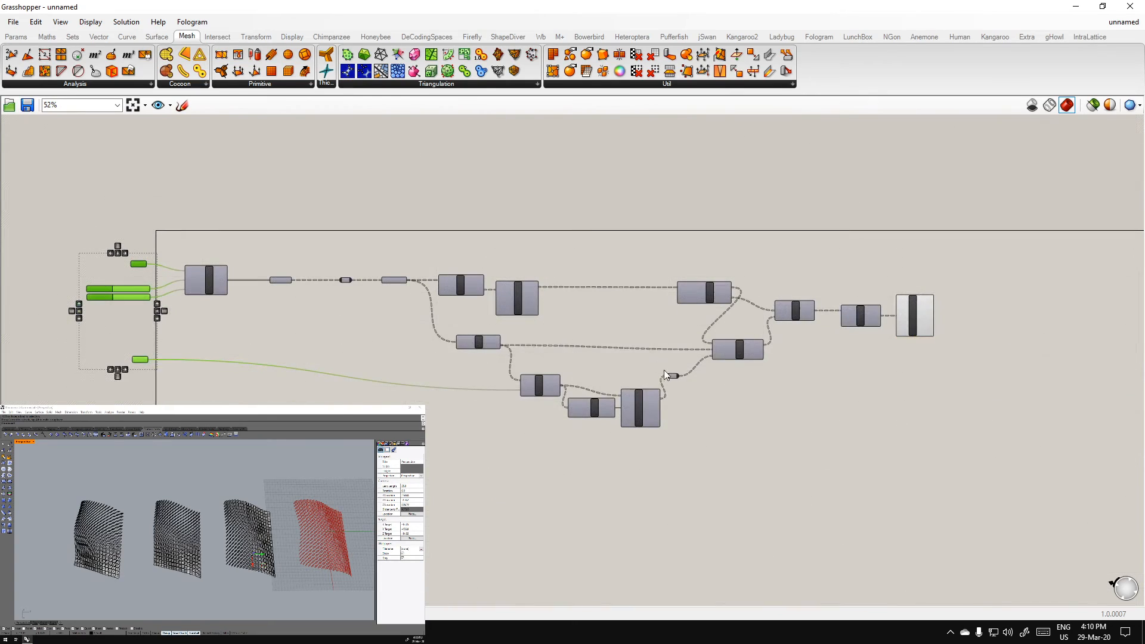
scroll(927, 317, up, 5)
click(927, 318)
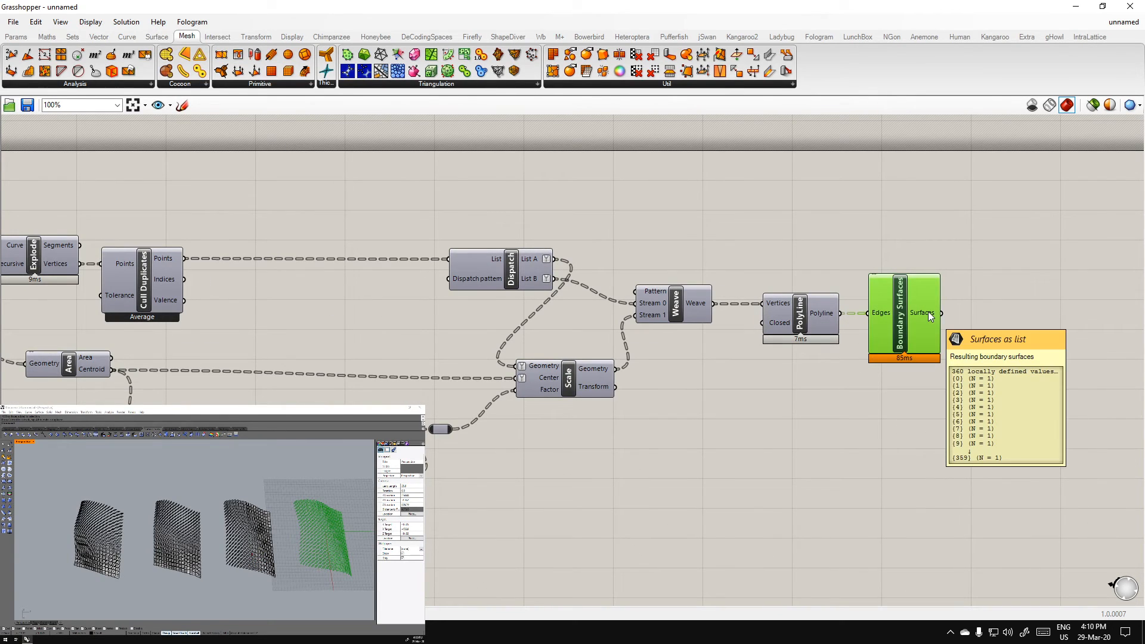
scroll(928, 312, down, 5)
scroll(627, 341, up, 3)
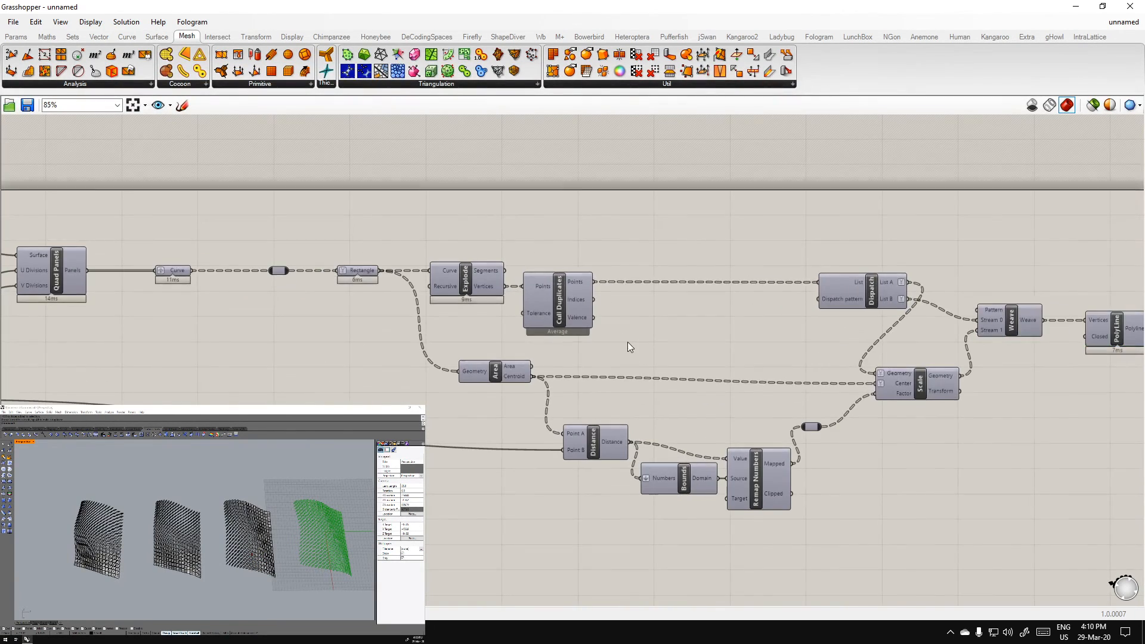
scroll(632, 342, down, 1)
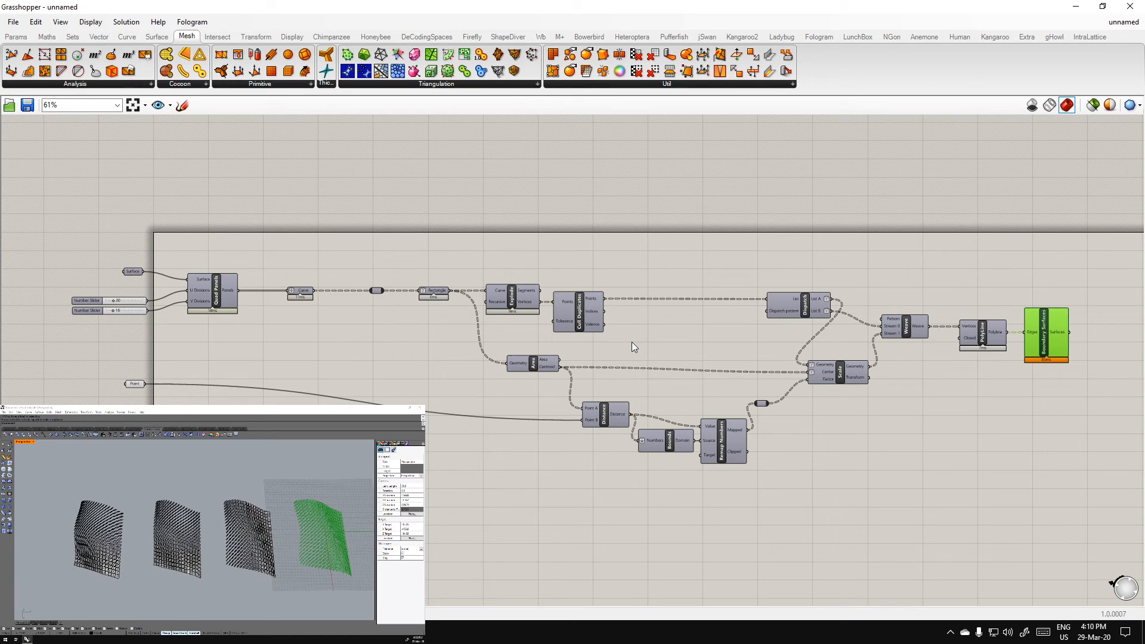
click(641, 367)
drag(826, 374, 825, 371)
click(631, 550)
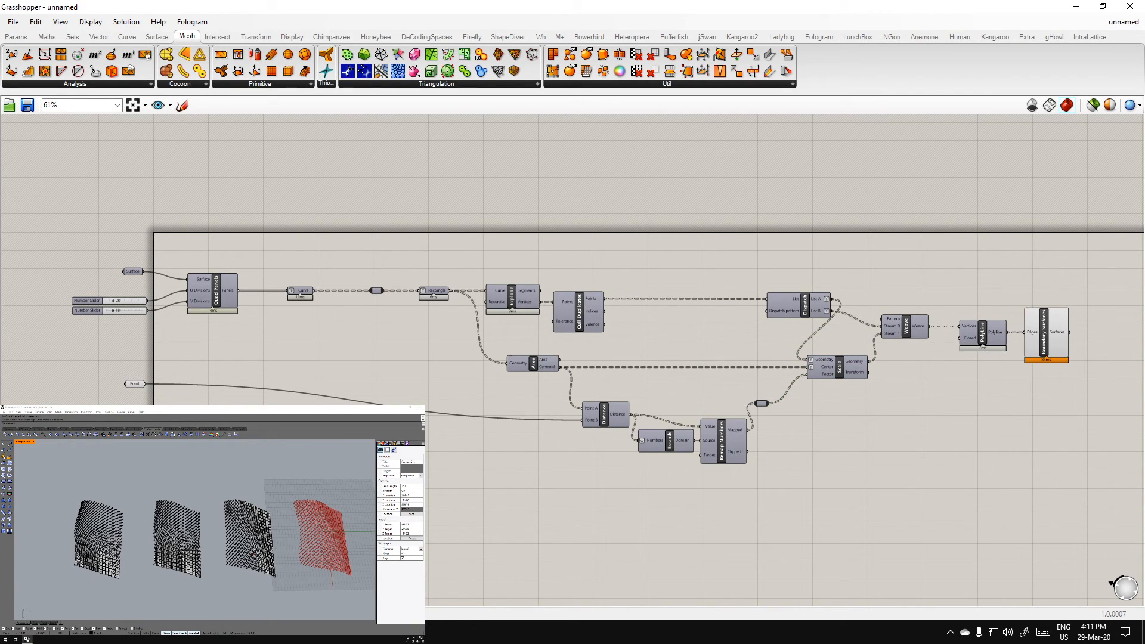
Switch to the web browser and load food4rhino.com in a new tab
key(alt+Tab)
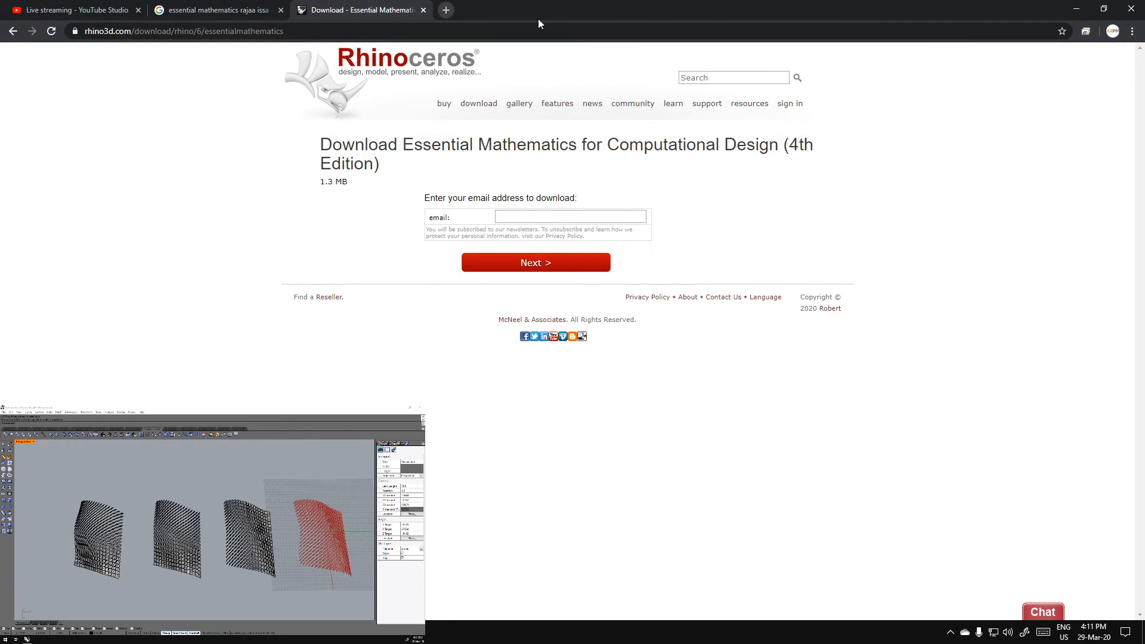
click(1075, 10)
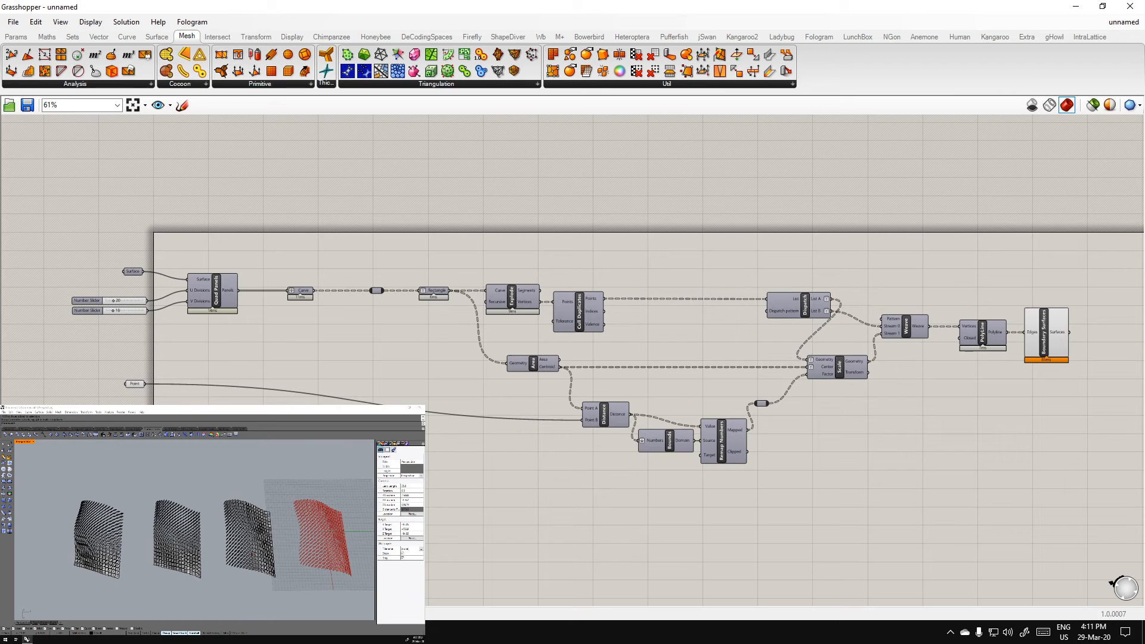
key(alt+Tab)
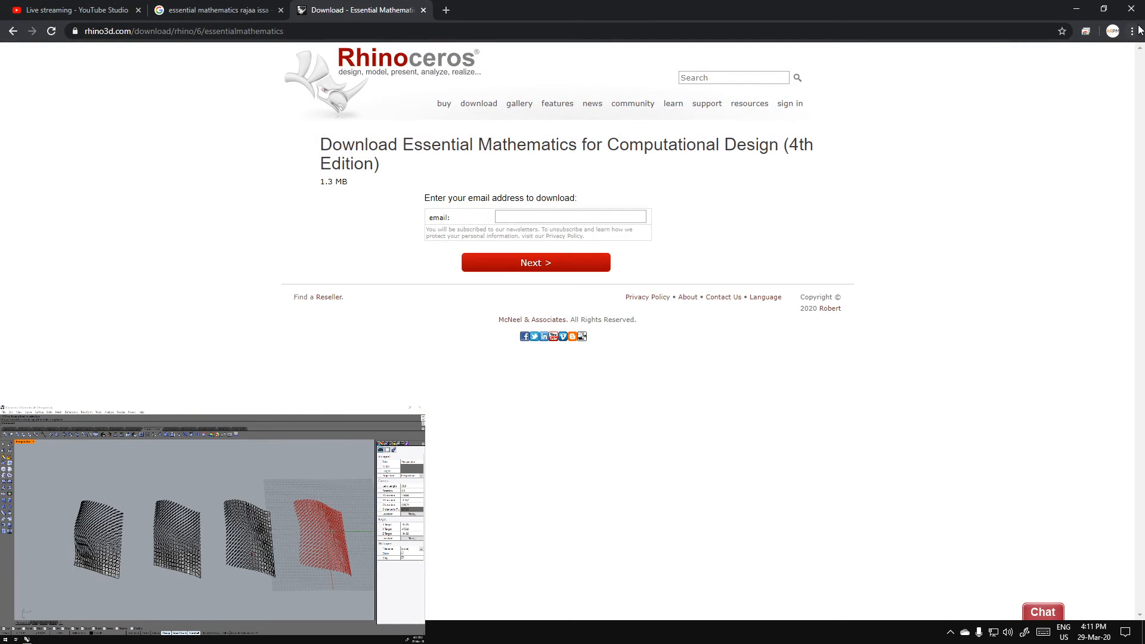
click(446, 11)
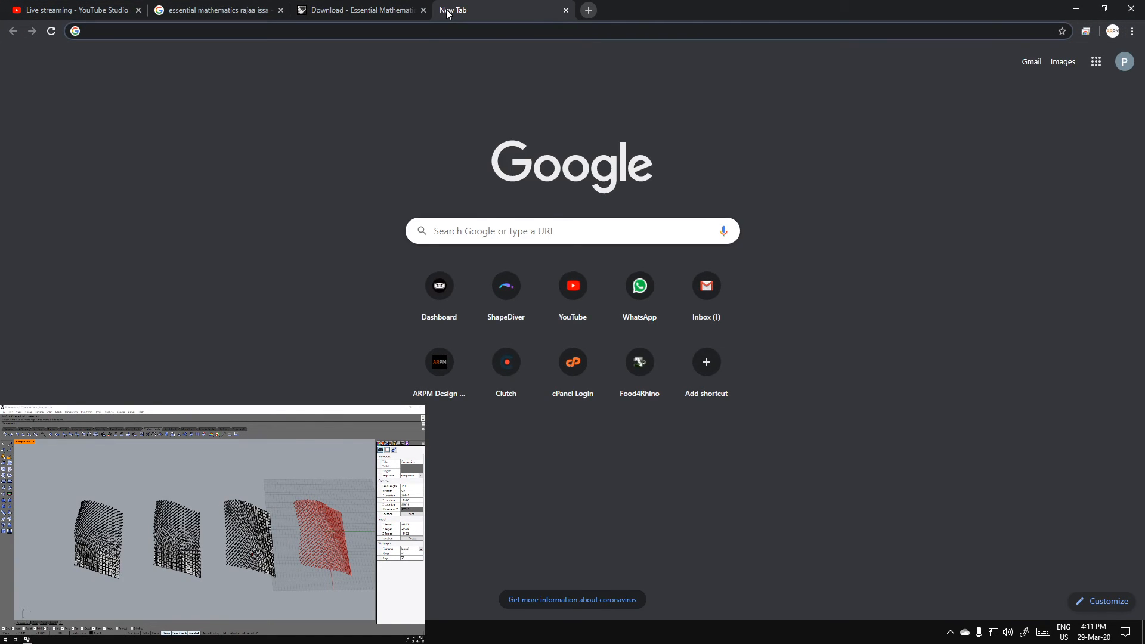
text(food4rhino.com)
key(Return)
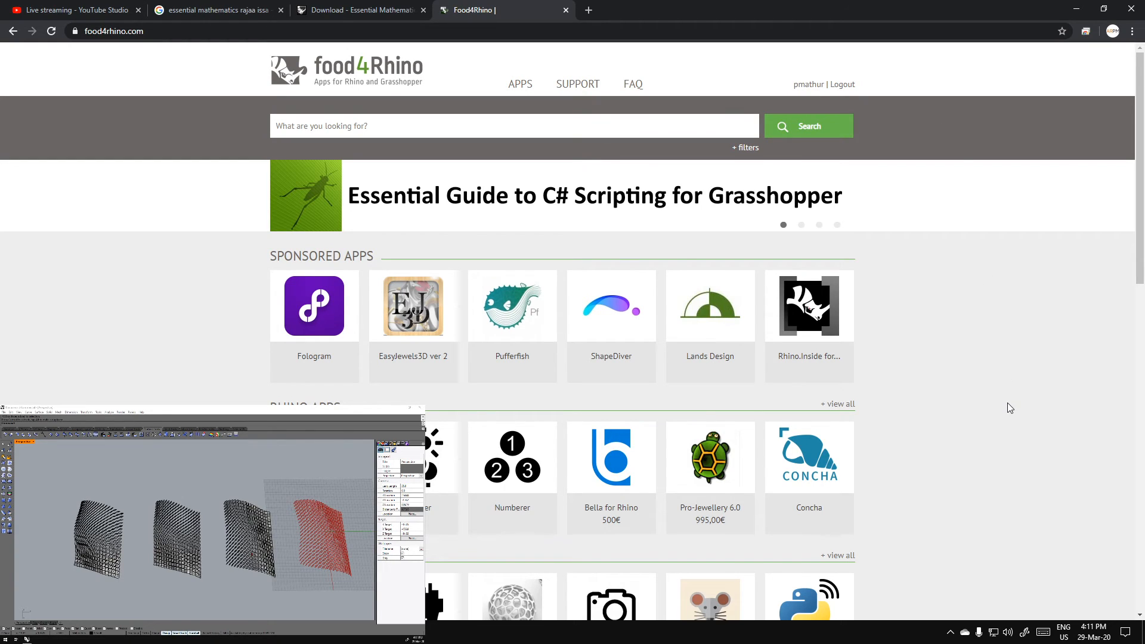
Open the full list of Rhino apps from the food4Rhino home page in a separate tab and examine its entries and categories
scroll(1008, 401, down, 1)
scroll(1008, 401, up, 1)
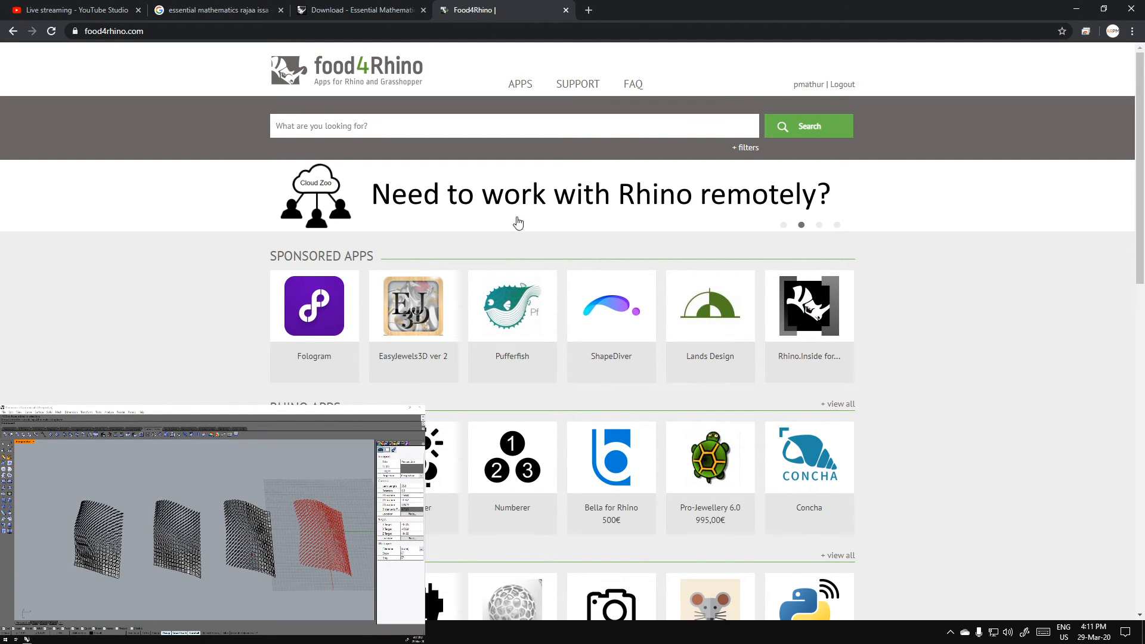
scroll(894, 331, down, 2)
middle_click(841, 287)
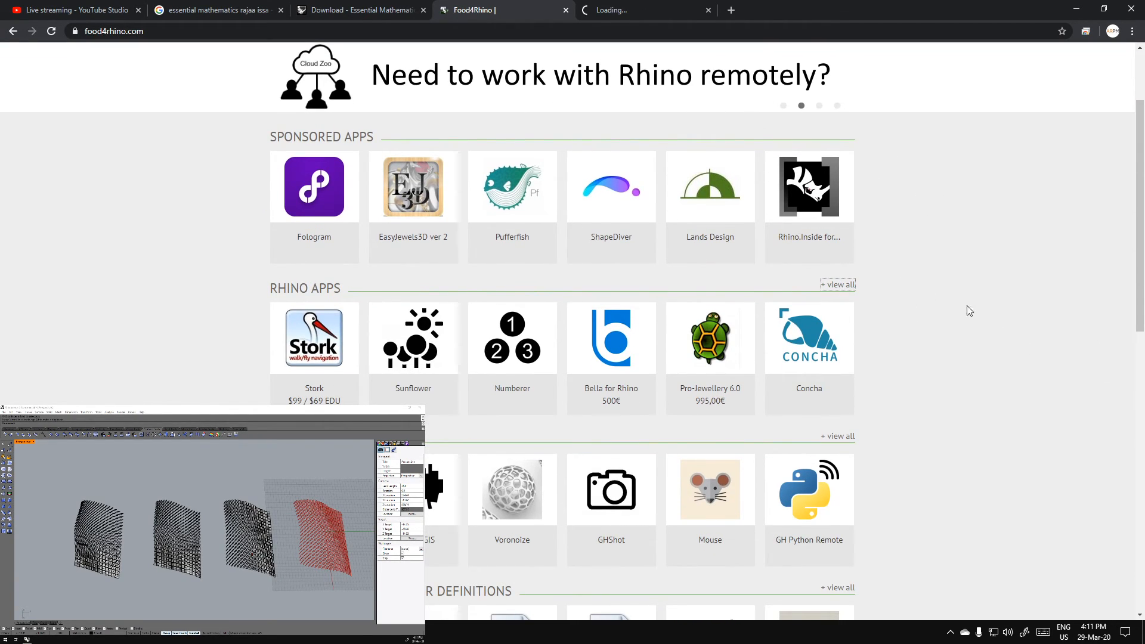
scroll(599, 105, up, 2)
click(632, 11)
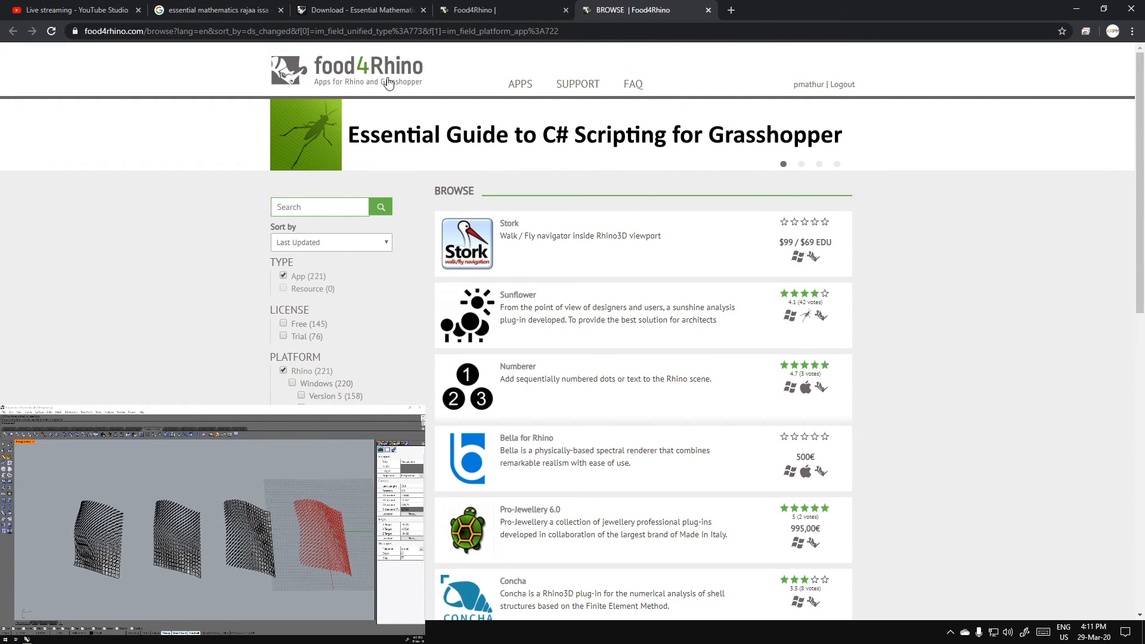
scroll(960, 248, down, 11)
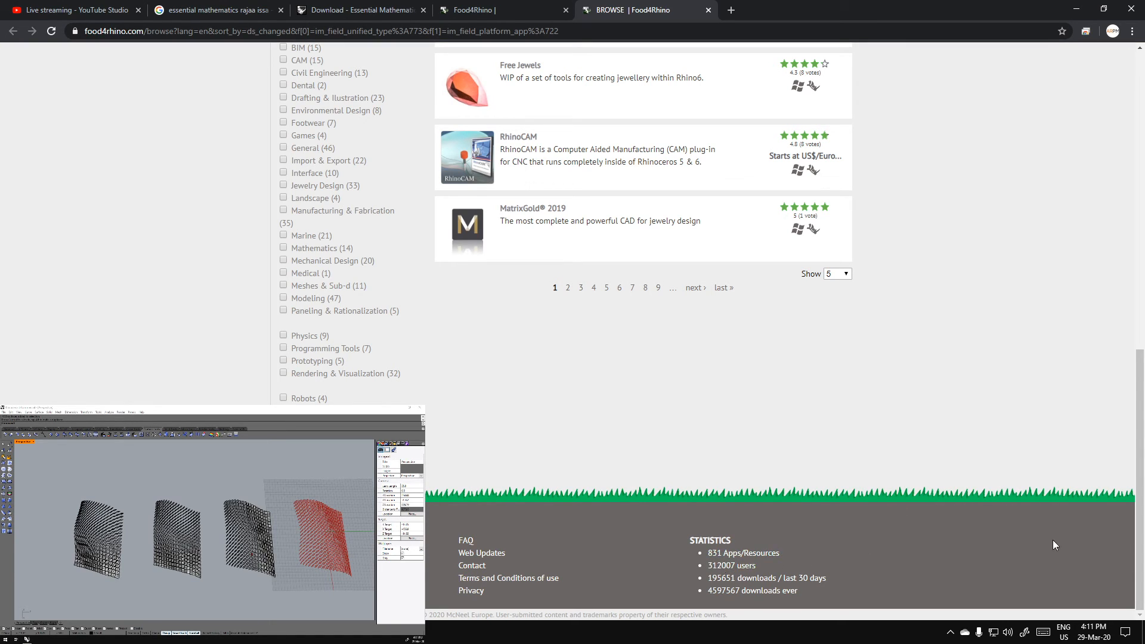
scroll(974, 444, up, 3)
scroll(975, 442, down, 3)
scroll(970, 387, up, 10)
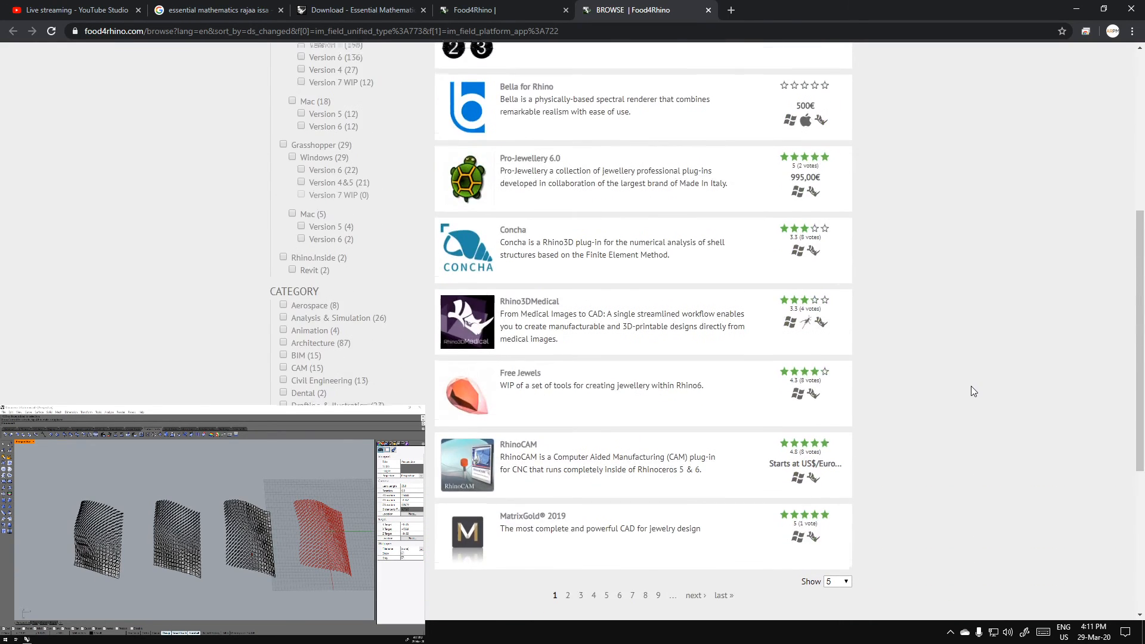
Close the new tab and both food4Rhino tabs, and return to Grasshopper by minimizing the browser
click(732, 10)
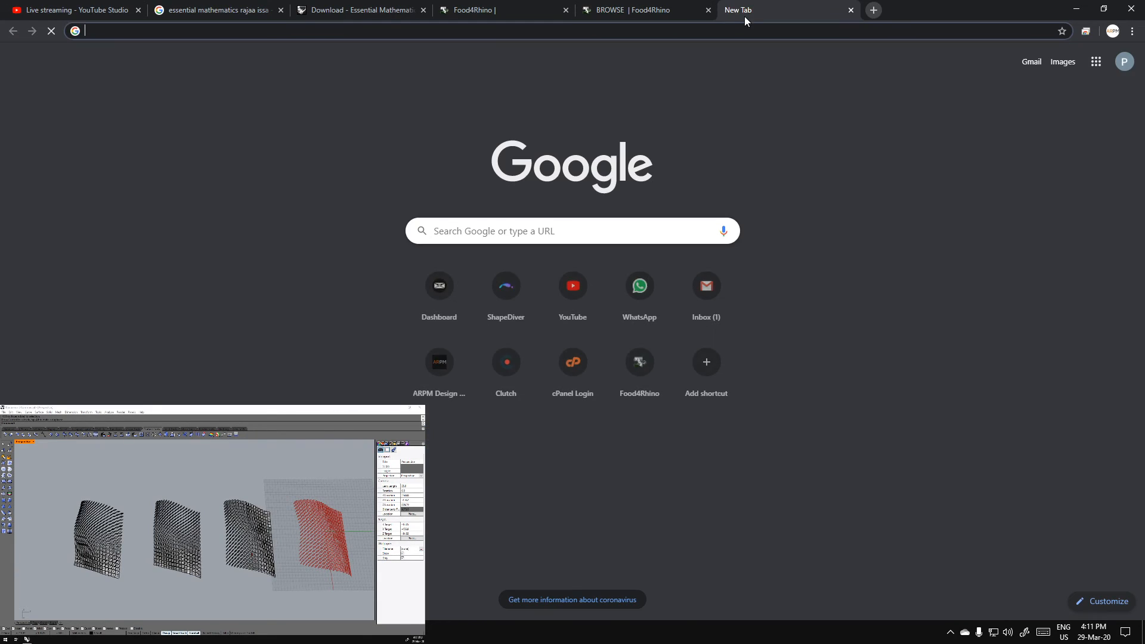
key(ctrl+w)
key(ctrl+w)
key(ctrl+w)
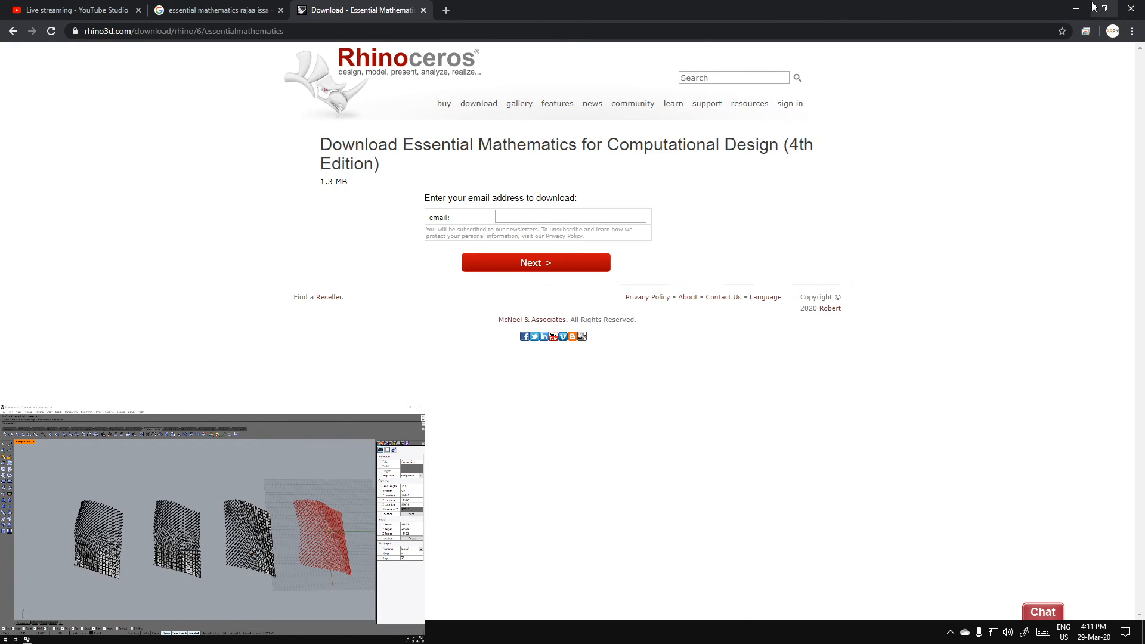
click(1076, 8)
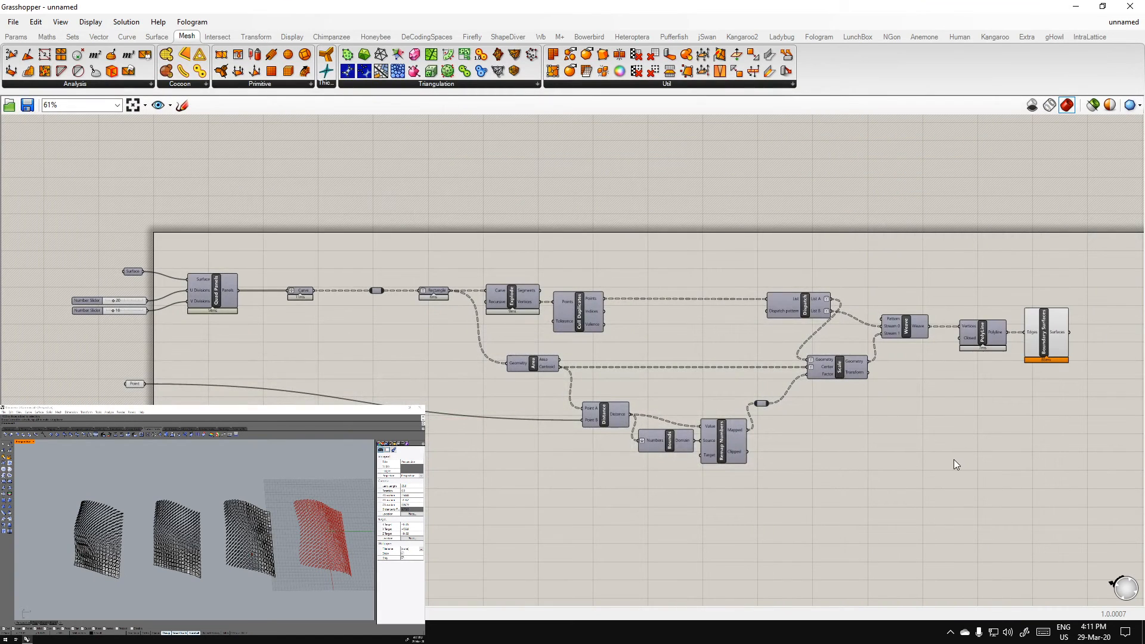
Look through the Params components and the installed plug-in component sets from Chimpanzee through Heteroptera and Pufferfish to LunchBox
scroll(445, 369, up, 1)
scroll(431, 354, down, 1)
right_drag(415, 345, 433, 363)
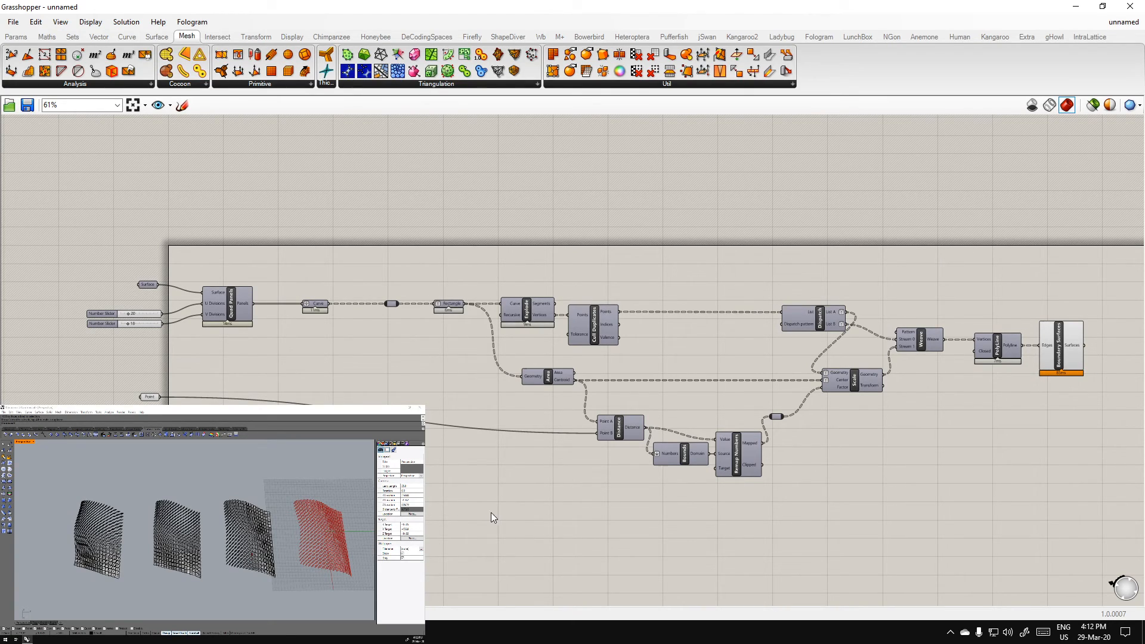
click(16, 36)
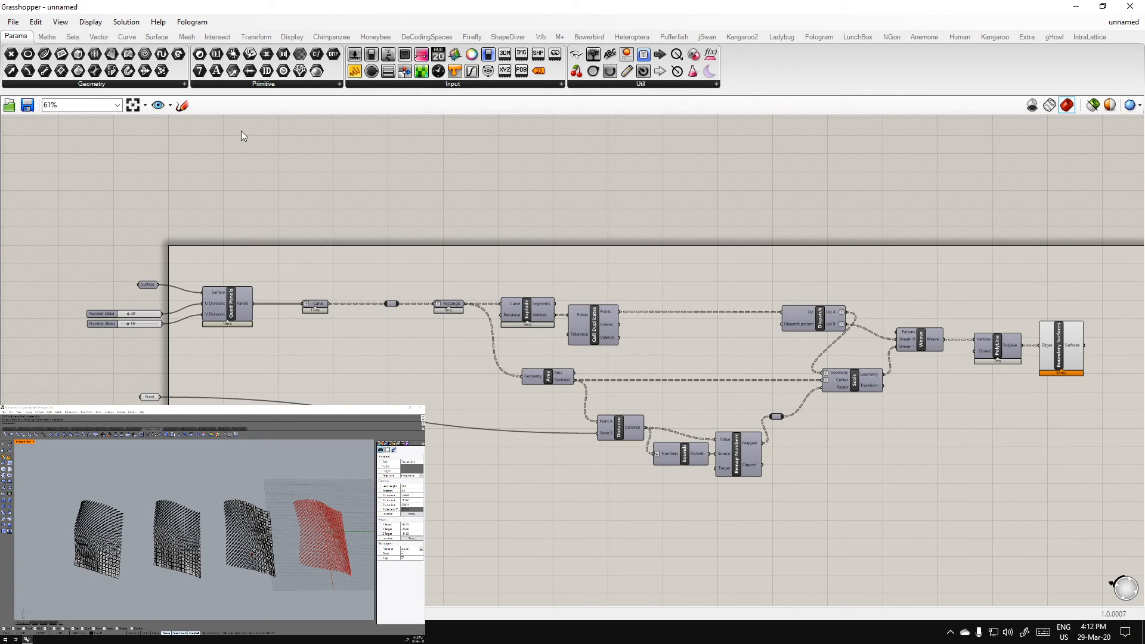
click(327, 36)
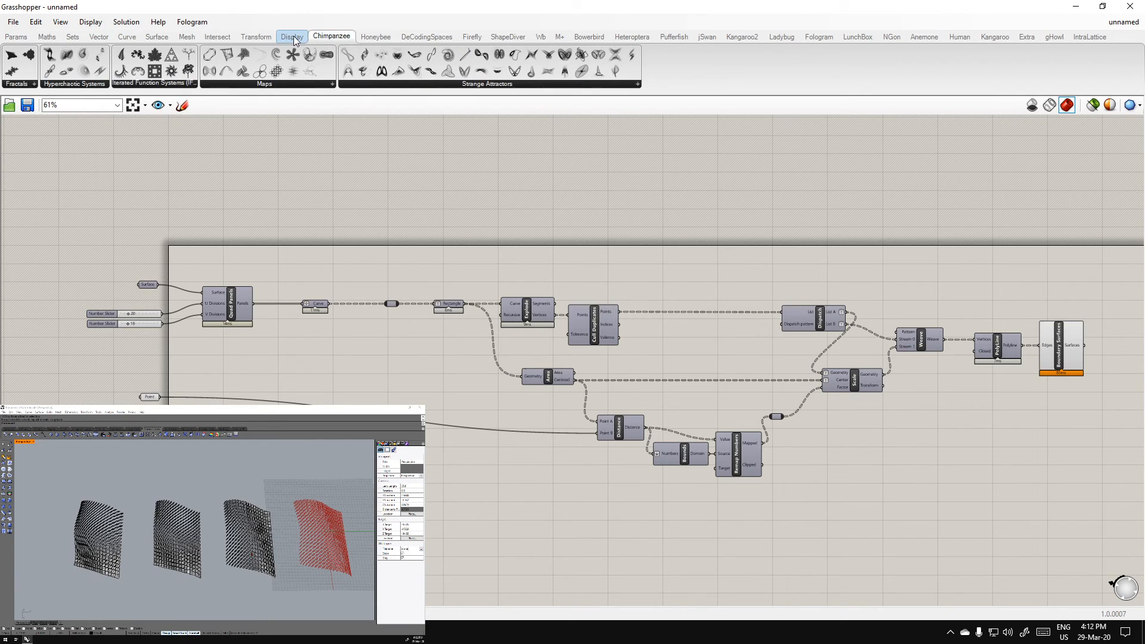
click(294, 36)
click(376, 37)
click(426, 37)
click(507, 37)
click(540, 37)
click(559, 36)
click(589, 37)
click(632, 36)
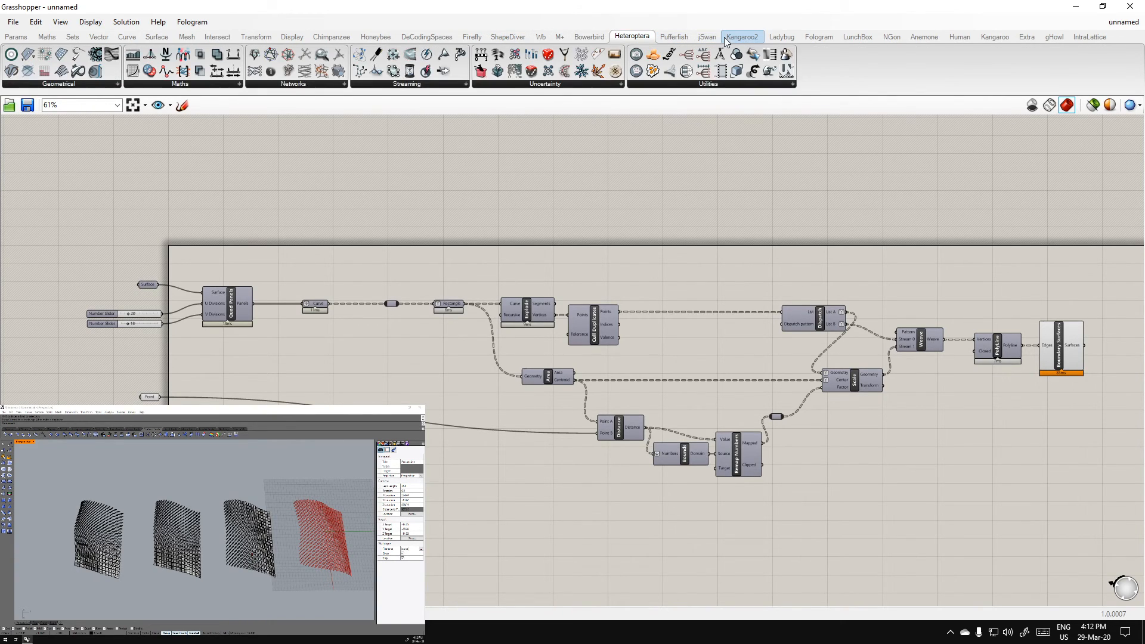
click(674, 36)
click(782, 36)
click(683, 40)
click(859, 37)
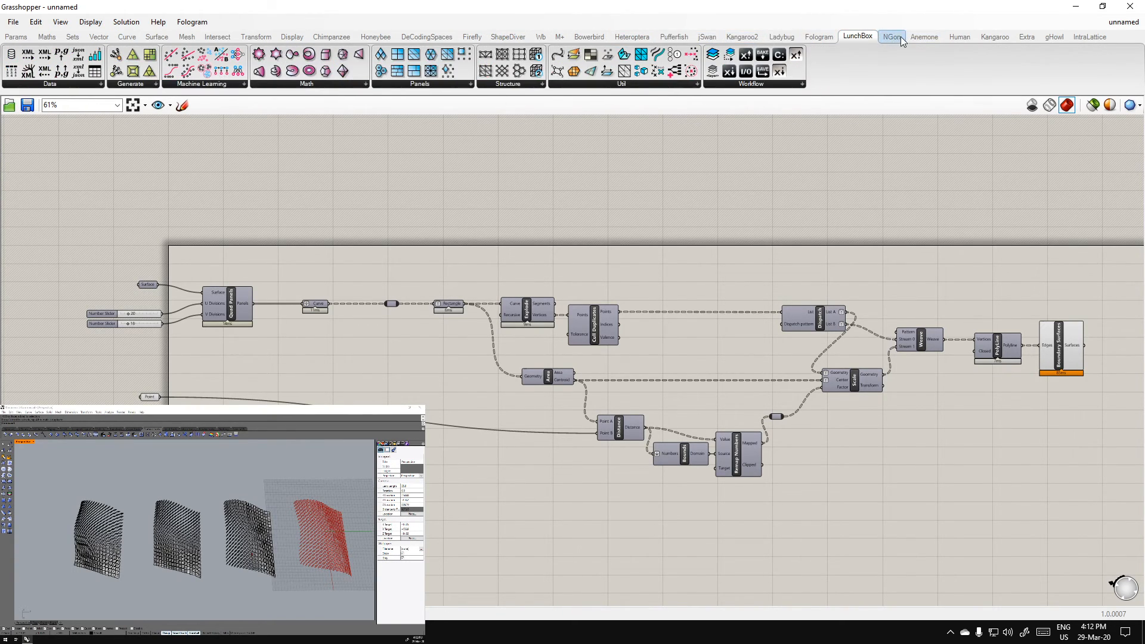
Examine the remaining plug-in component sets, including NGon, Anemone, Human, Kangaroo, Extra, gHowl and IntraLattice
click(898, 37)
click(936, 37)
click(962, 37)
click(994, 37)
click(1026, 37)
click(1054, 36)
click(1090, 36)
click(993, 38)
click(952, 37)
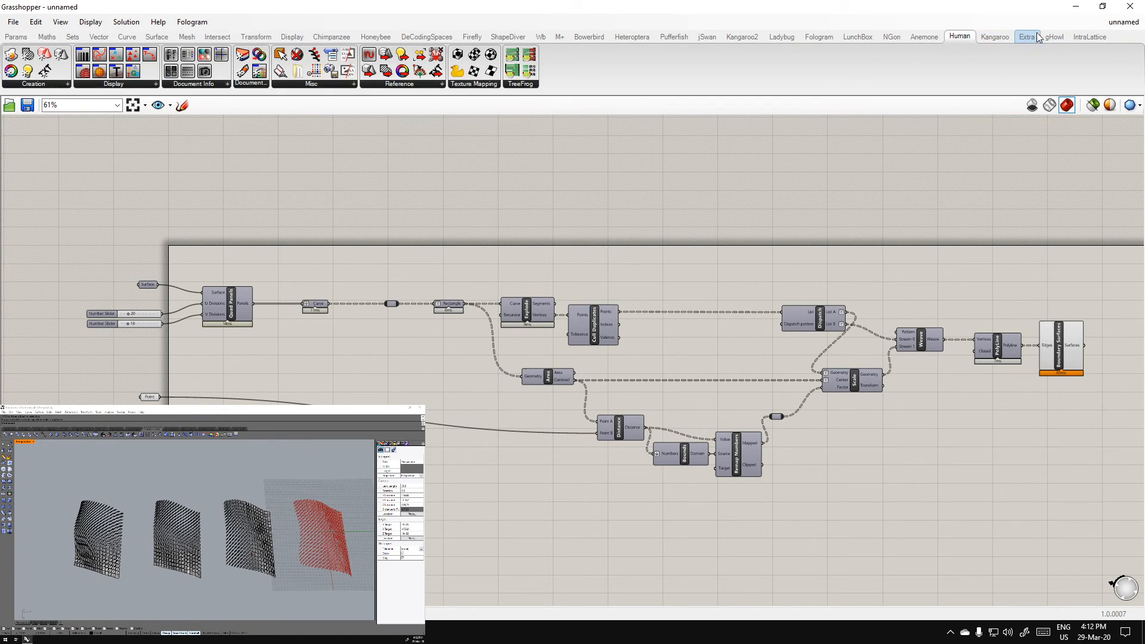
Revisit the NGon, LunchBox, Pufferfish and Heteroptera component sets
click(889, 37)
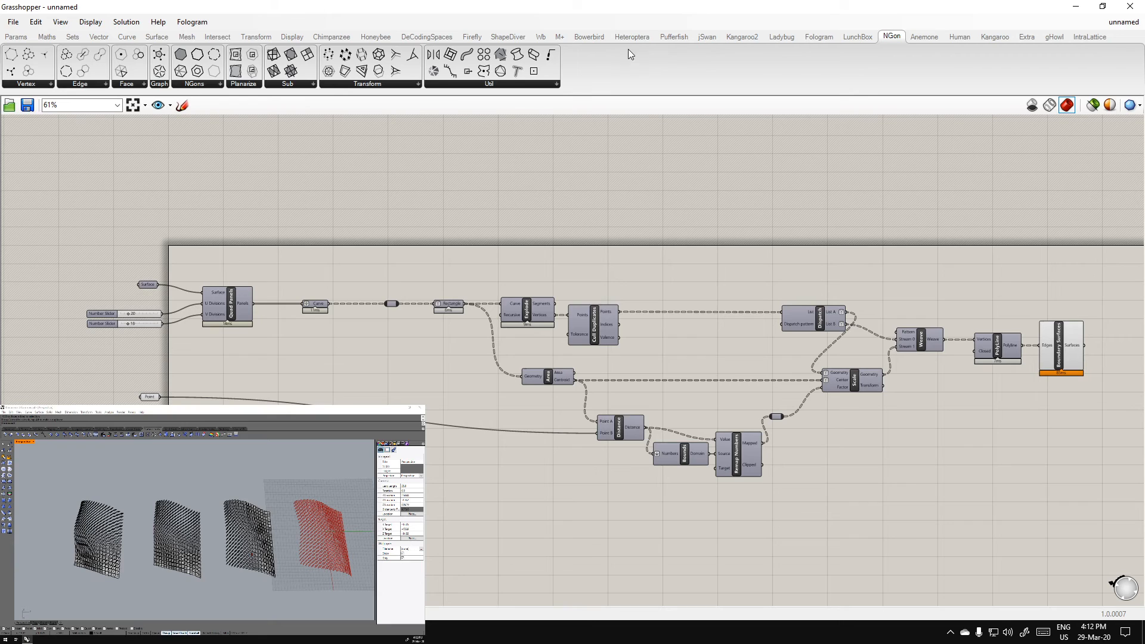
click(858, 37)
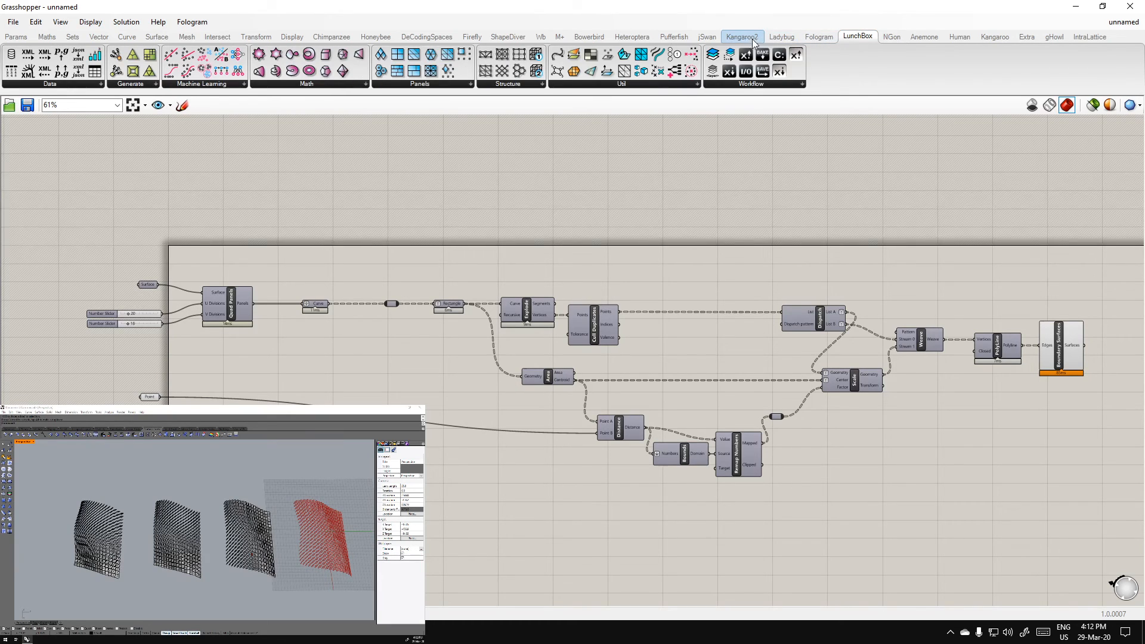
click(672, 37)
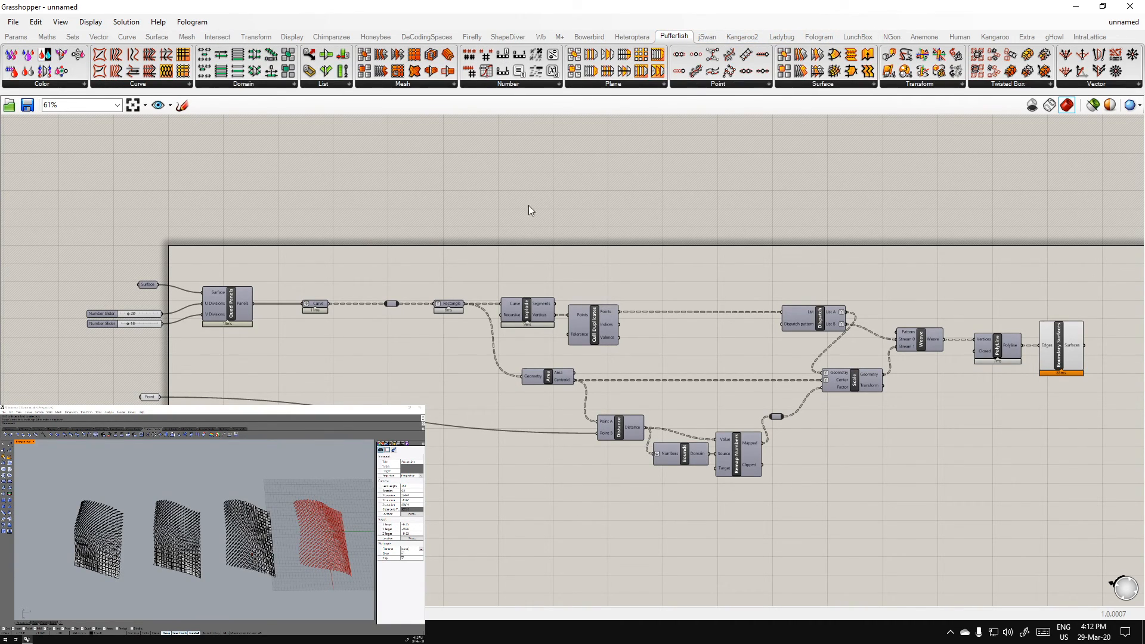
click(633, 37)
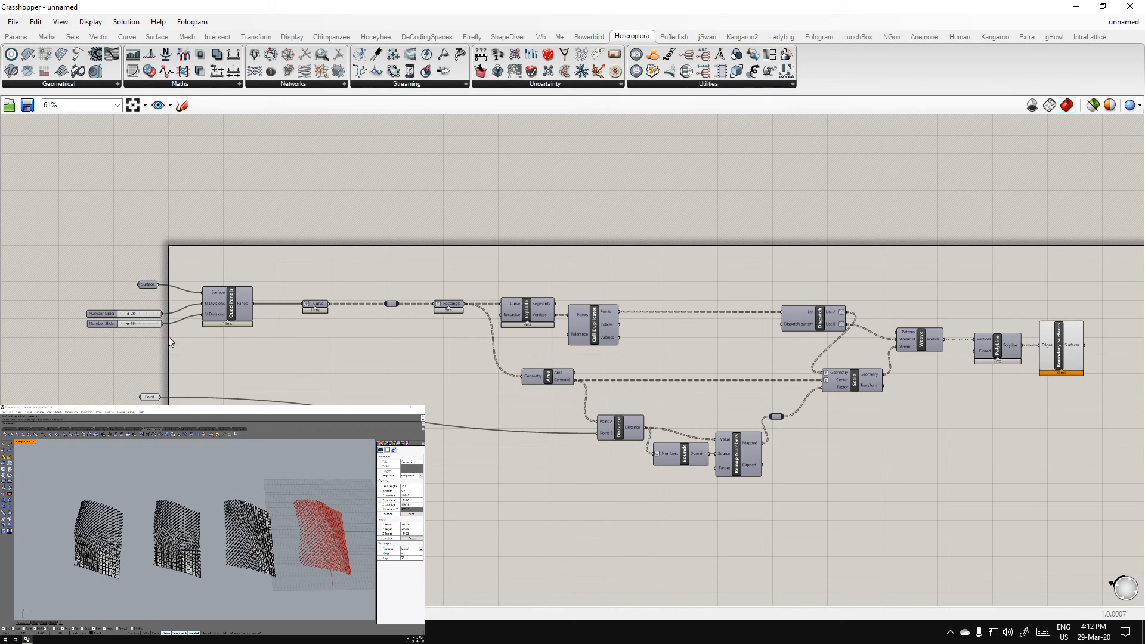
Switch back to the web browser and reopen food4rhino.com in a new tab to view its home page apps
key(alt+Tab)
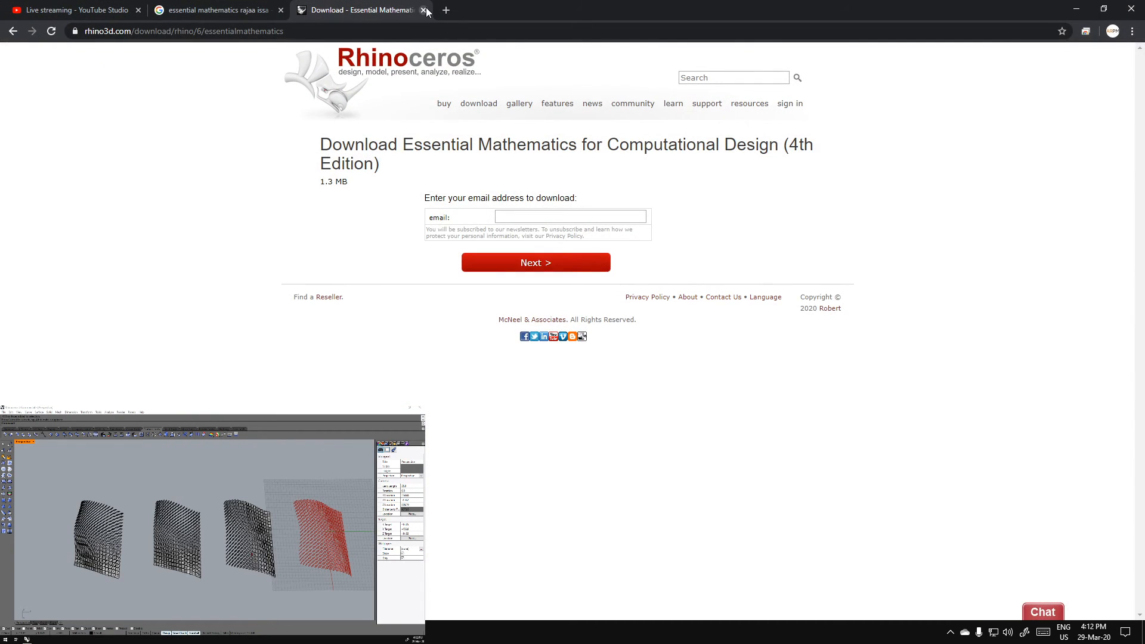
click(448, 11)
text(food4rhino.com)
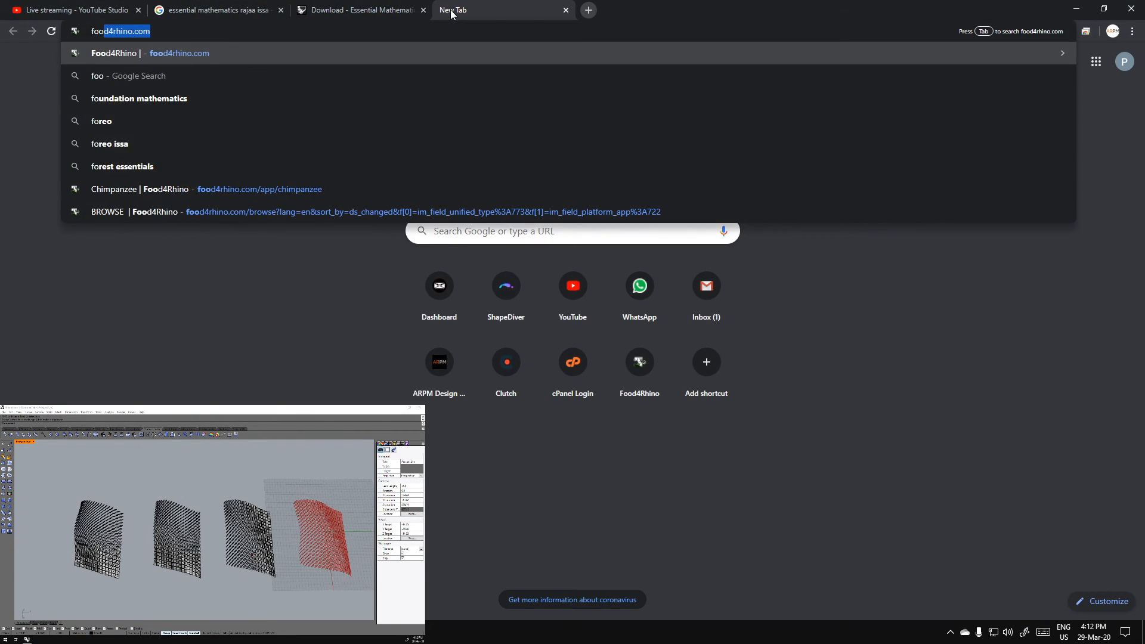
key(Return)
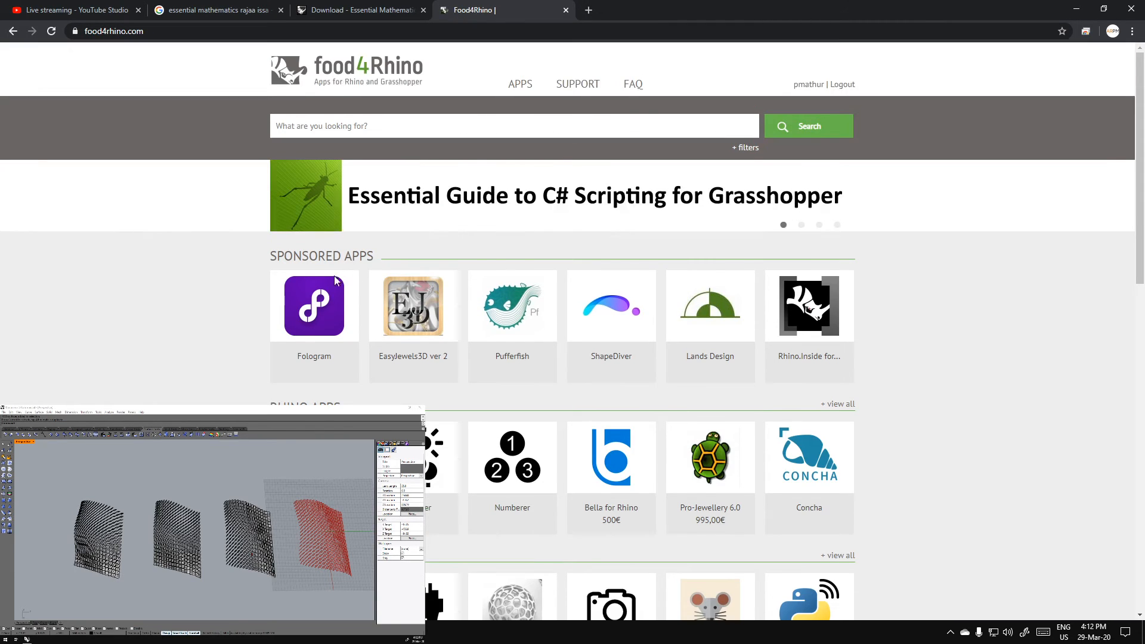
scroll(941, 347, down, 1)
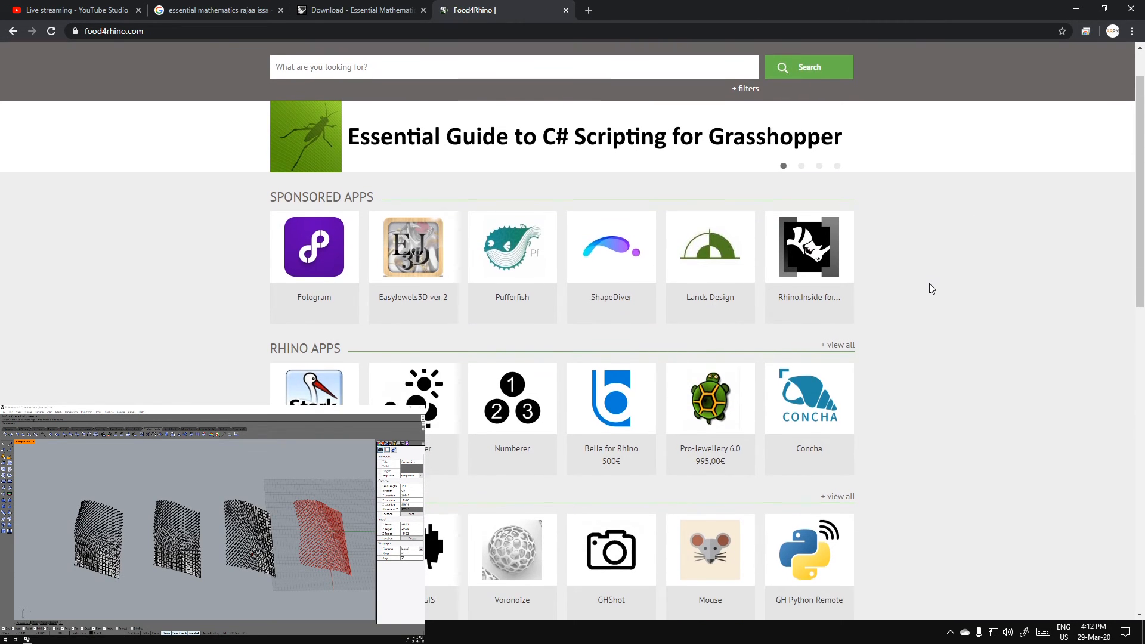
Browse the full listing of Rhino apps on food4Rhino and return to the home page
scroll(930, 284, up, 1)
middle_click(842, 406)
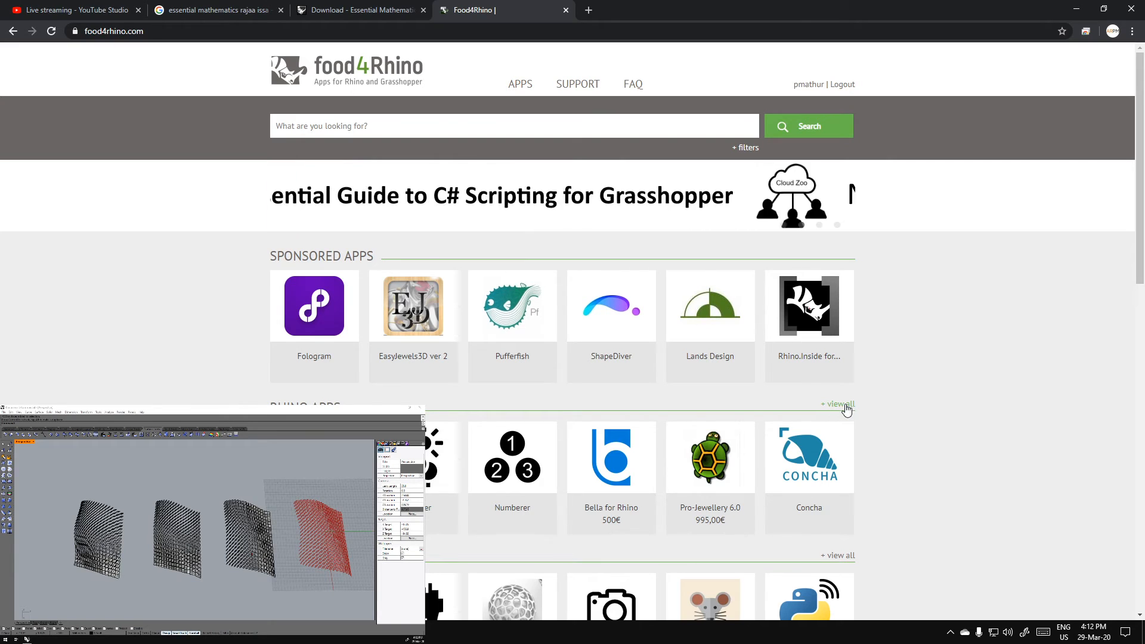
click(631, 13)
click(566, 10)
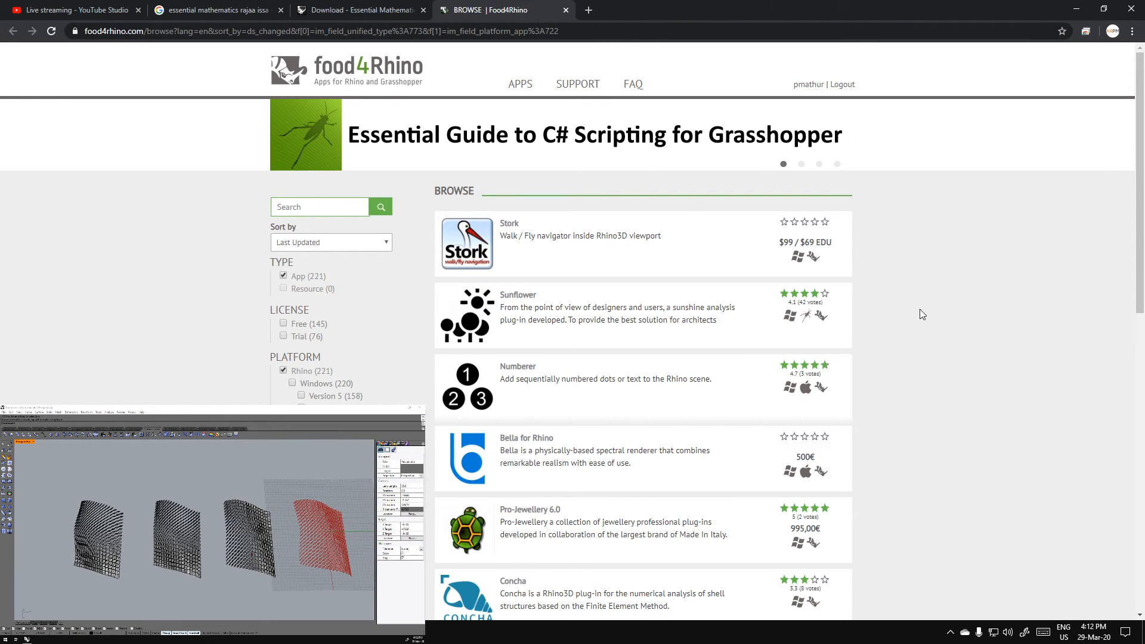
scroll(985, 317, down, 5)
scroll(985, 316, down, 3)
scroll(985, 316, up, 8)
click(333, 74)
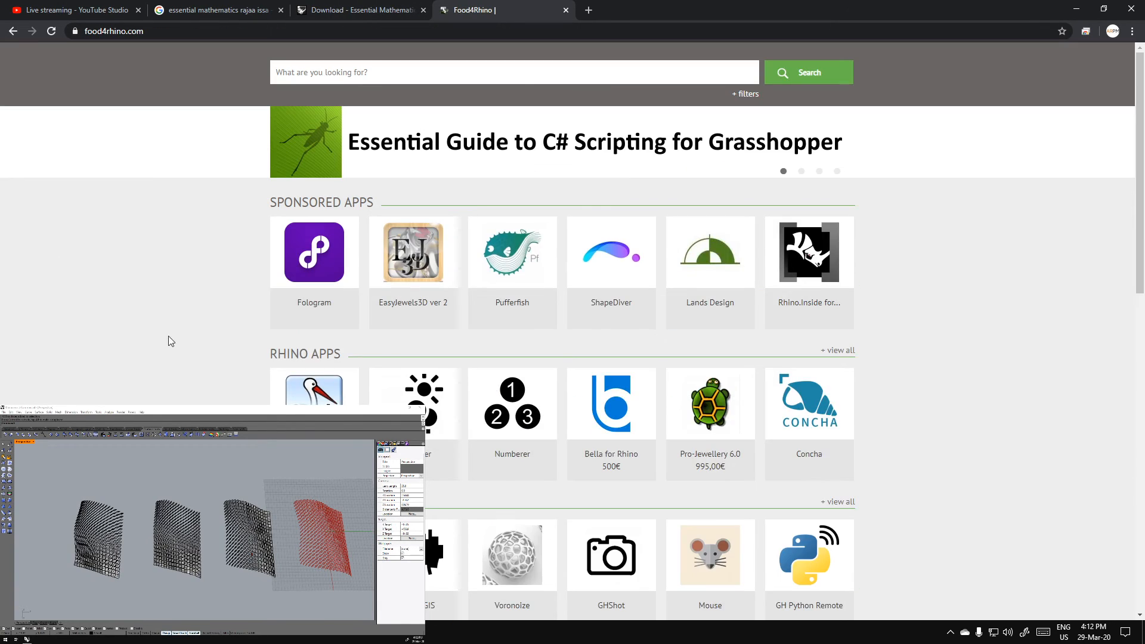
Open the Pufferfish plug-in page in its own tab and download Pufferfish V2.8
scroll(202, 373, down, 1)
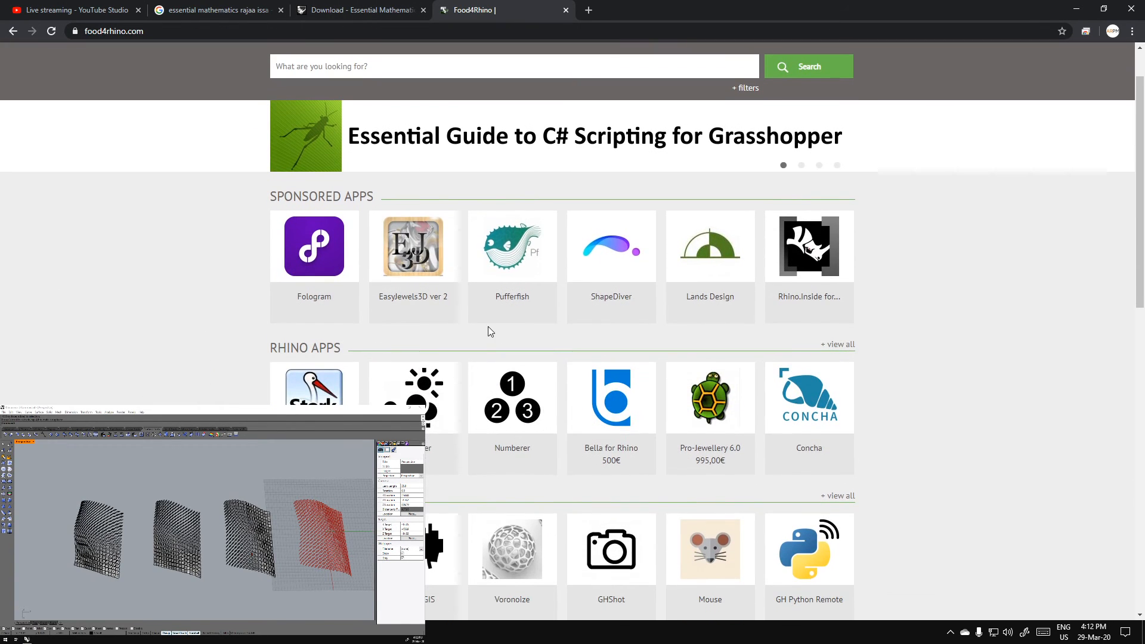
middle_click(517, 303)
click(632, 10)
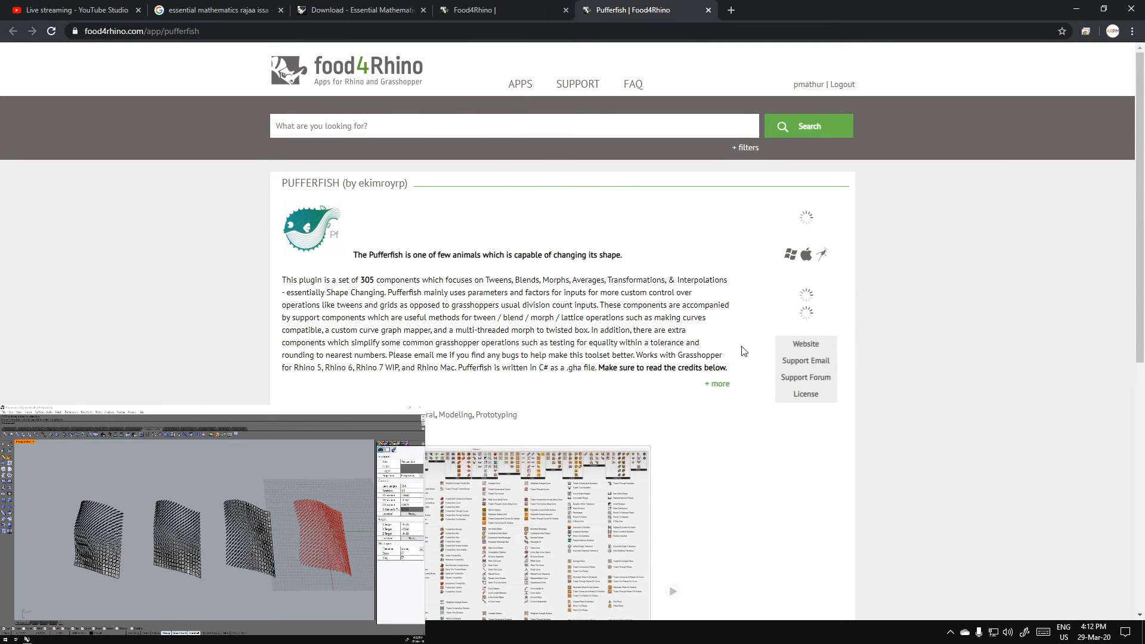
scroll(824, 343, down, 1)
scroll(824, 343, up, 1)
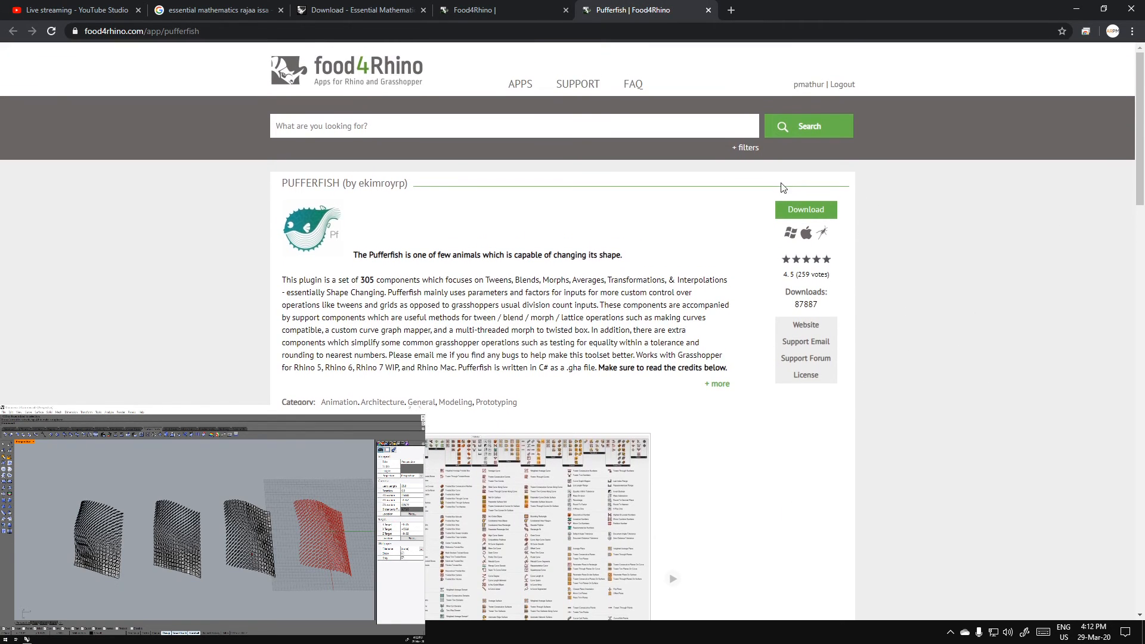
click(793, 210)
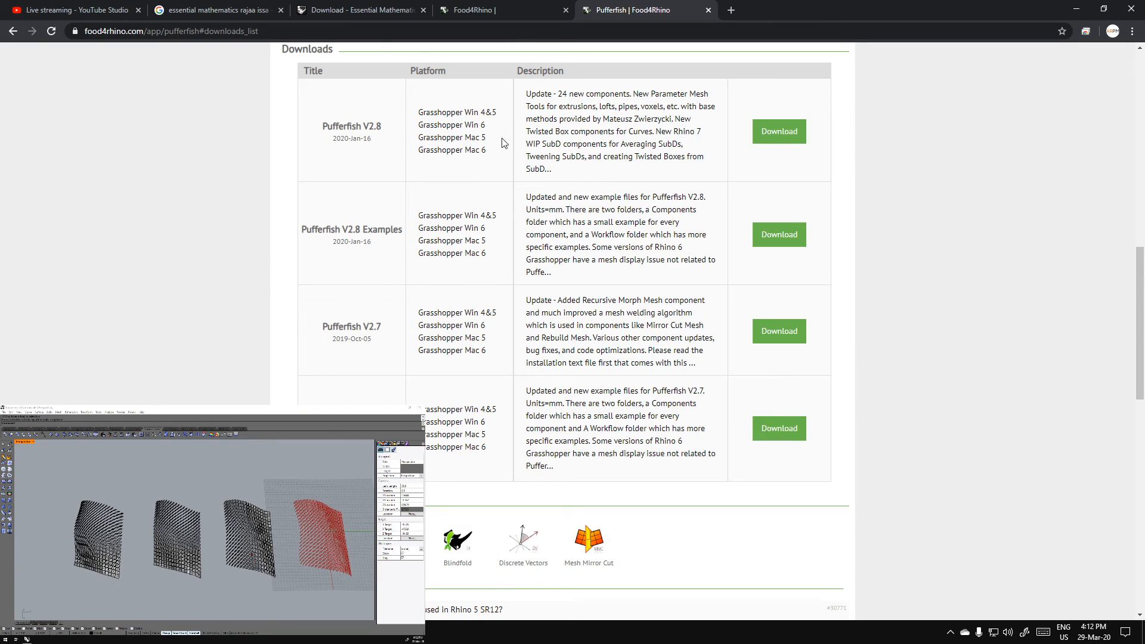
click(781, 135)
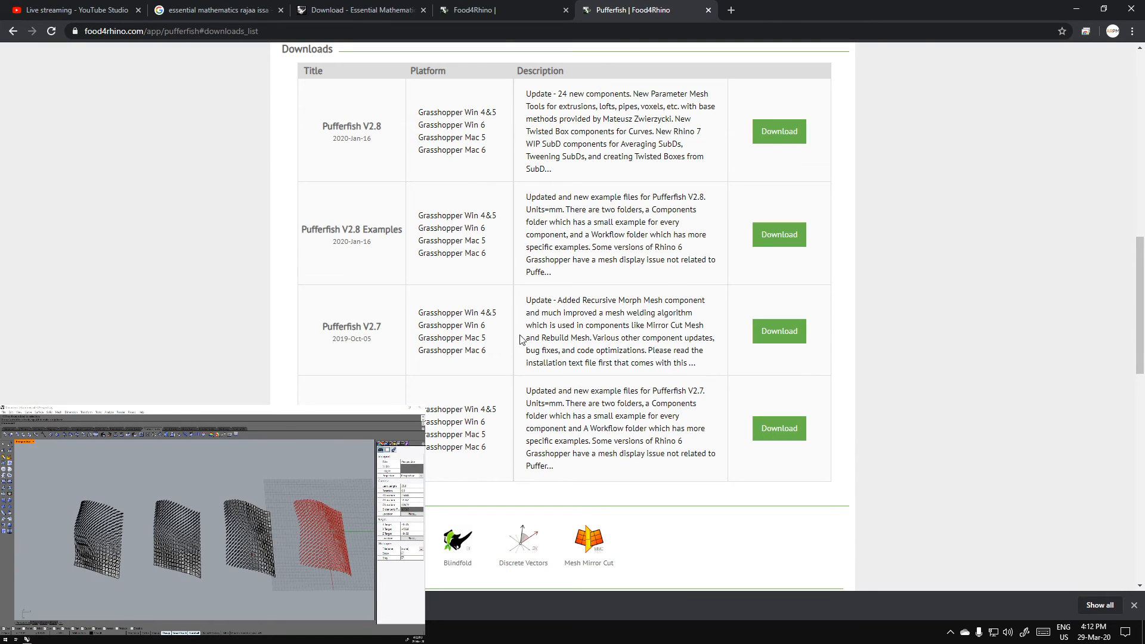
Look over the Pufferfish page's description, preview images and downloads list
scroll(572, 378, up, 7)
scroll(572, 379, up, 5)
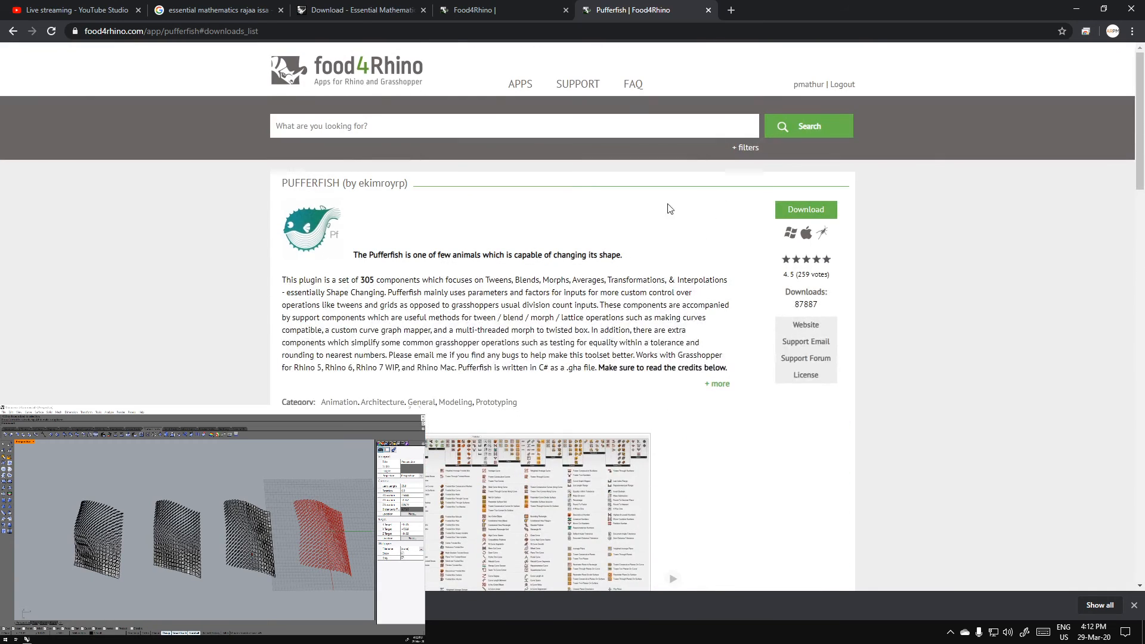
scroll(746, 254, down, 6)
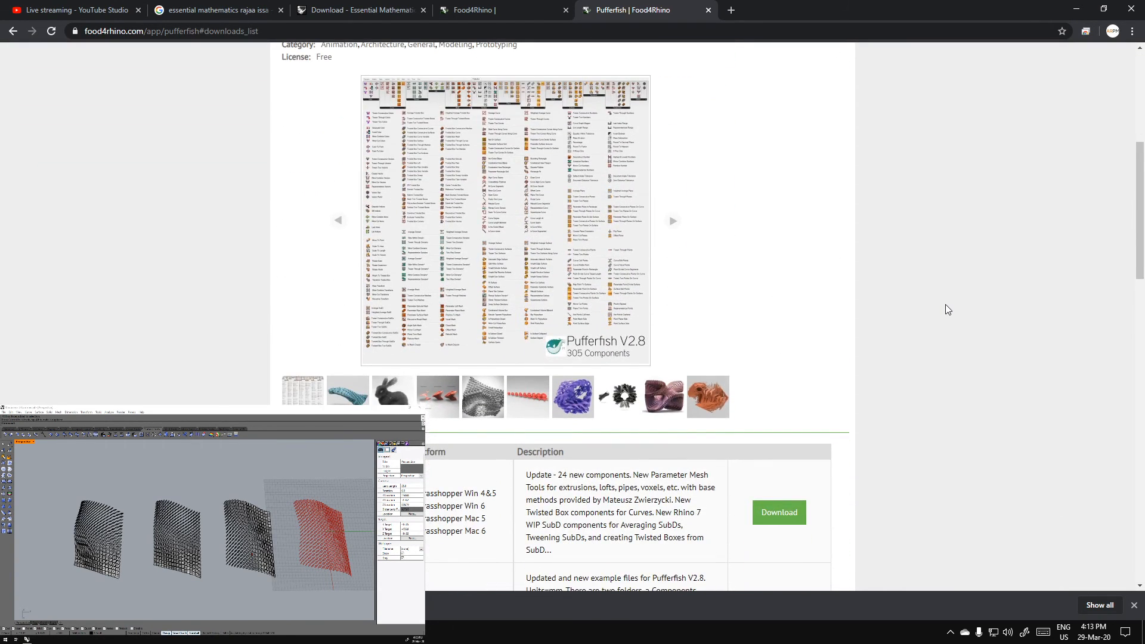
scroll(946, 305, down, 6)
scroll(946, 305, down, 1)
scroll(946, 305, up, 3)
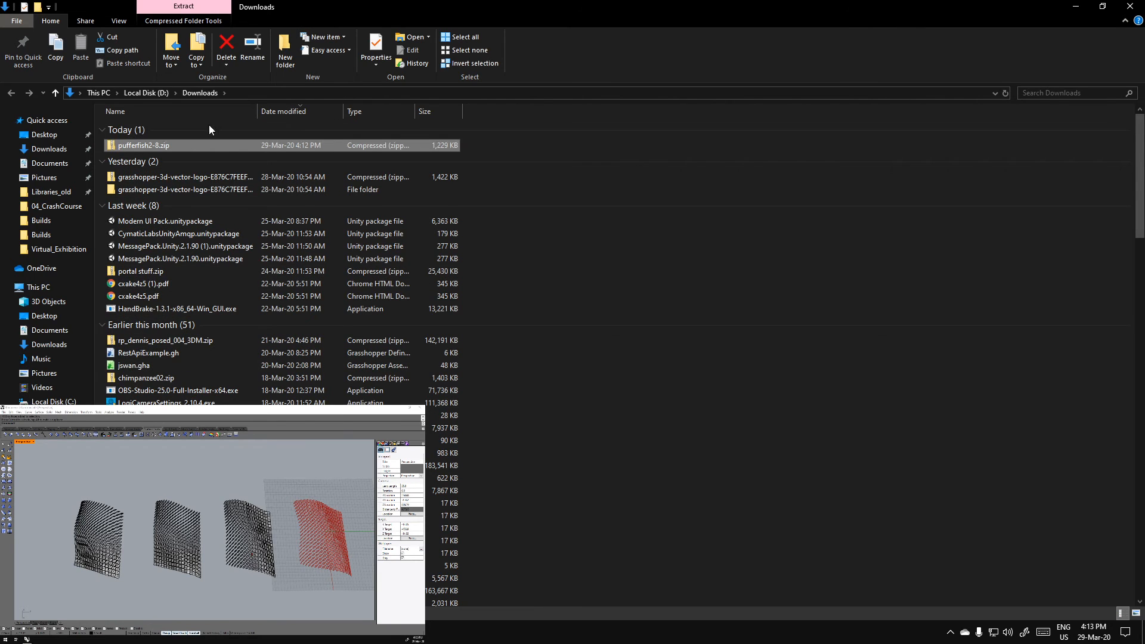
Extract pufferfish2-8.zip in the Downloads folder to its own subfolder, open that folder and select Pufferfish2-8.gha
right_click(196, 148)
mouse_move(155, 241)
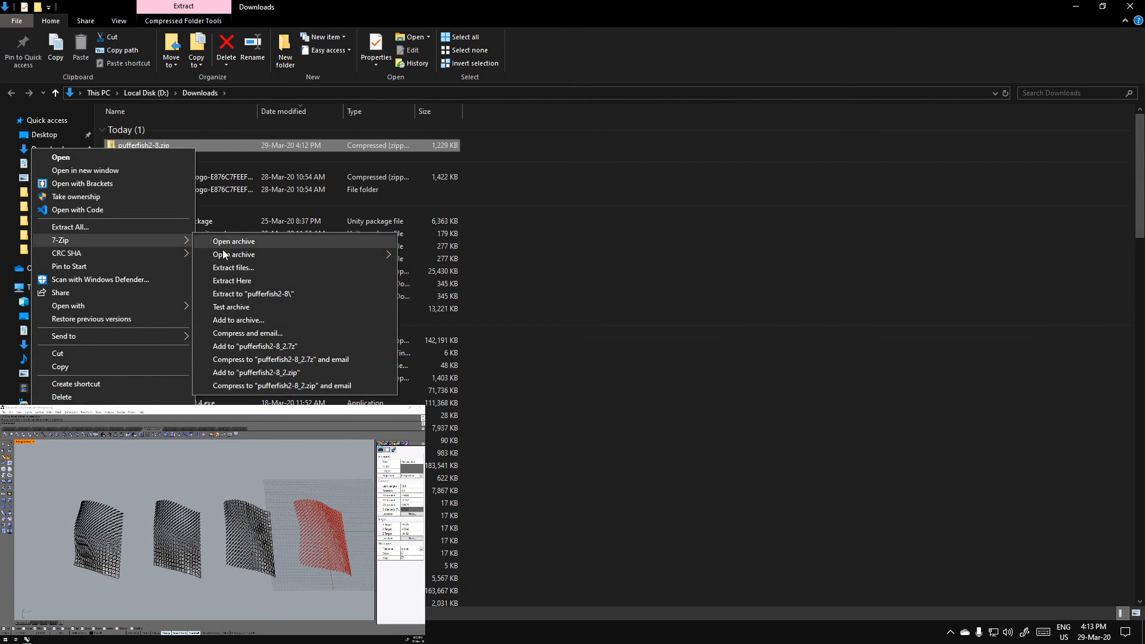
click(237, 293)
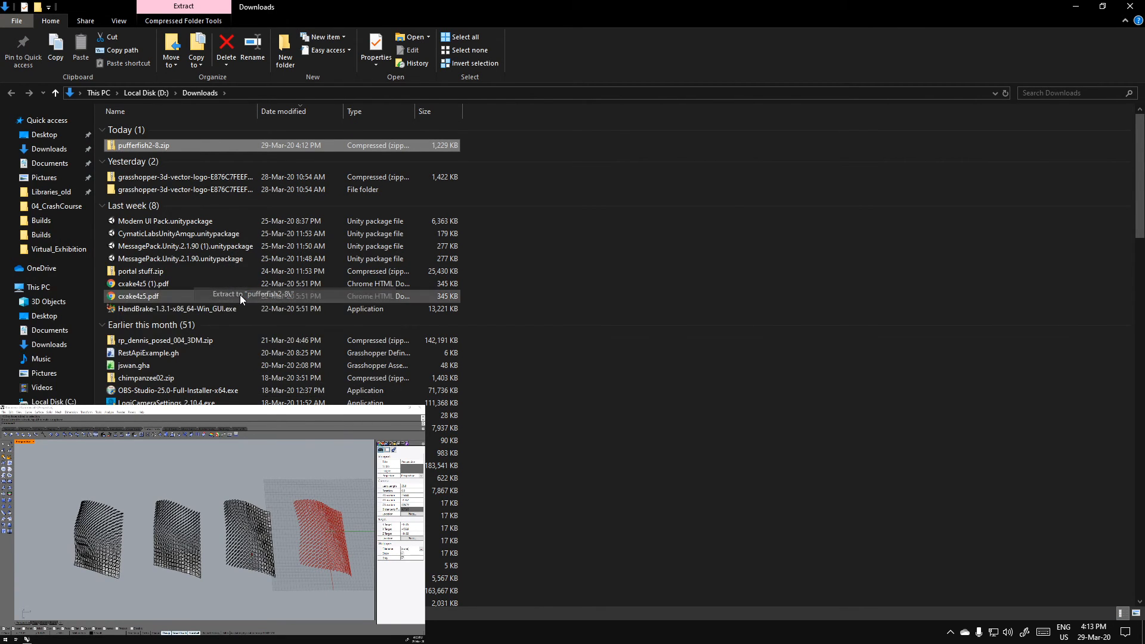
double_click(170, 158)
click(165, 141)
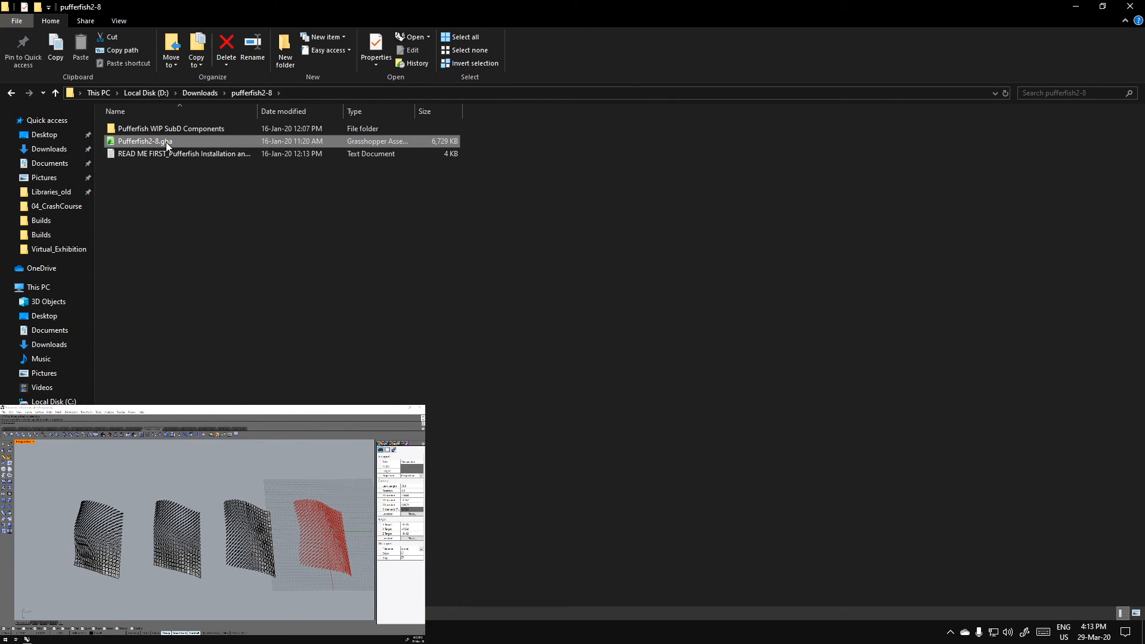
Enlarge the extracted folder's items to large icons and select Pufferfish2-8.gha
ctrl+scroll(410, 159, up, 3)
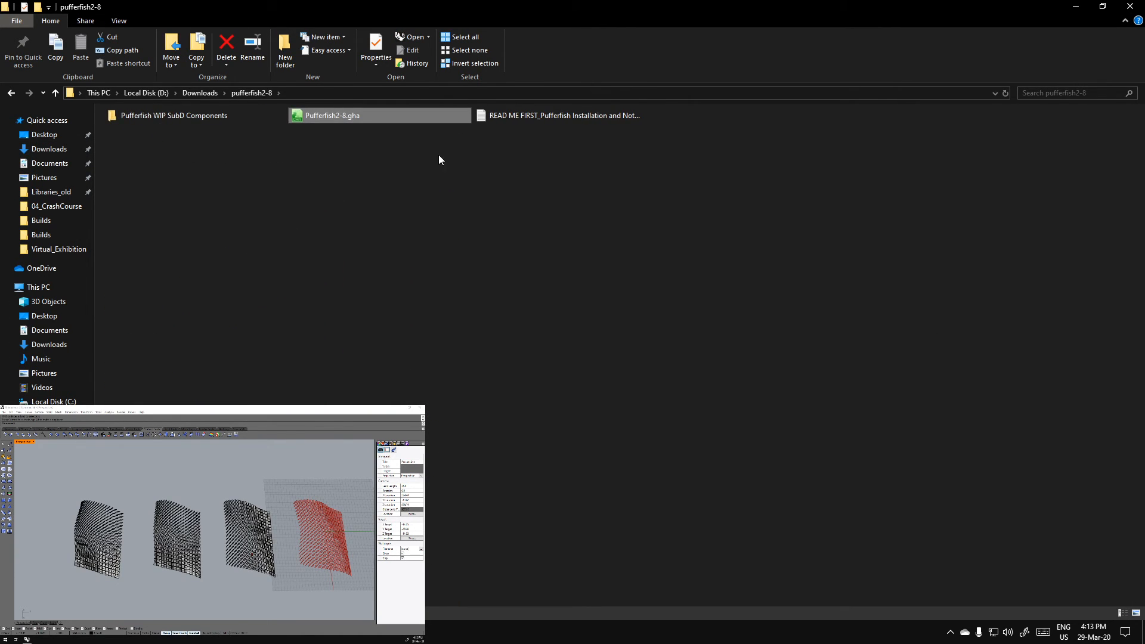
ctrl+scroll(205, 241, up, 2)
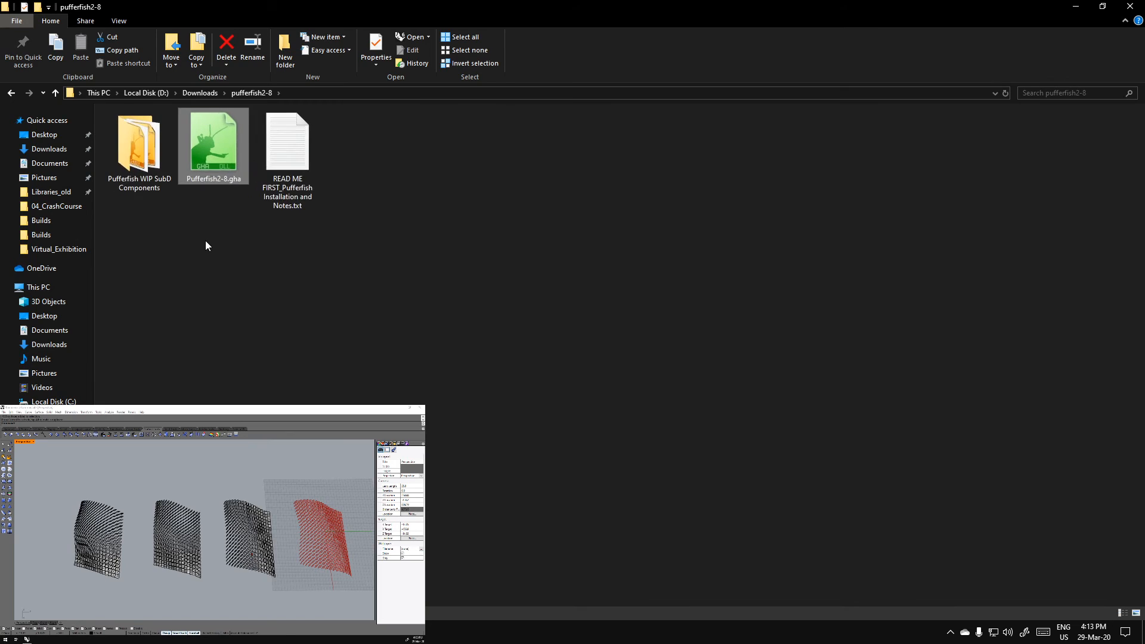
click(309, 294)
click(299, 204)
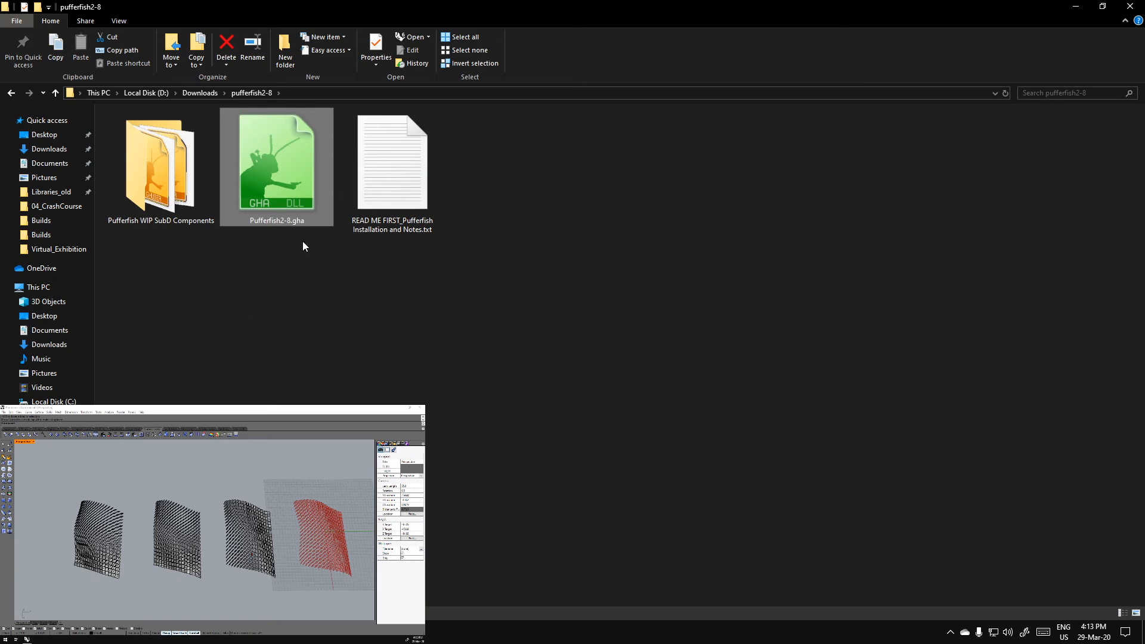
click(283, 342)
click(278, 192)
Check the general file properties of Pufferfish2-8.gha and close them
right_click(267, 155)
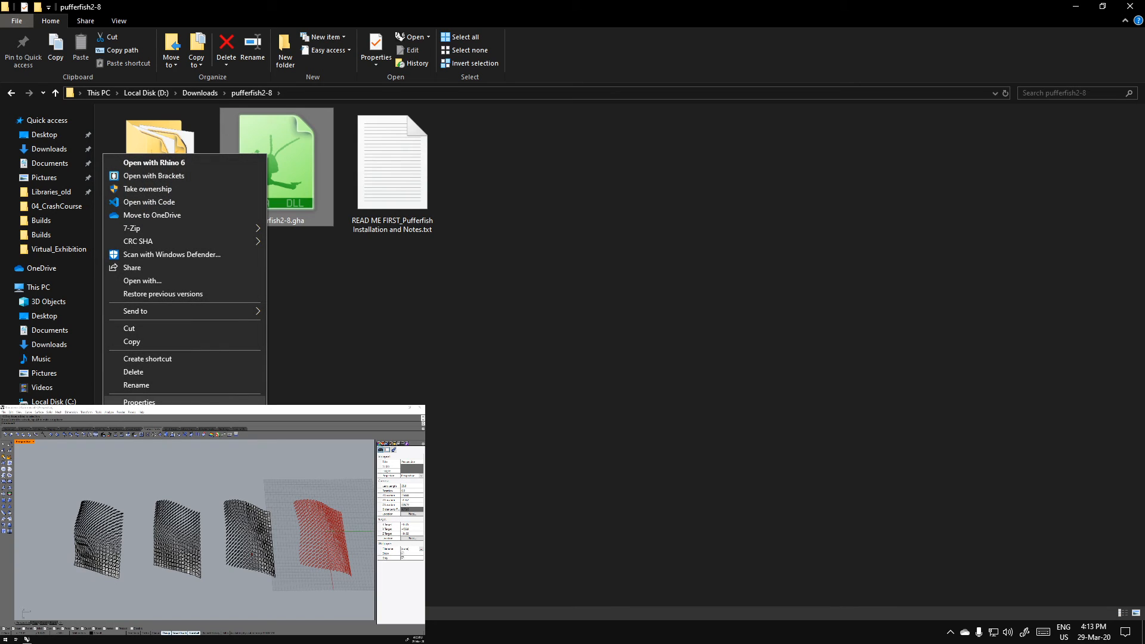
click(217, 403)
drag(357, 169, 524, 180)
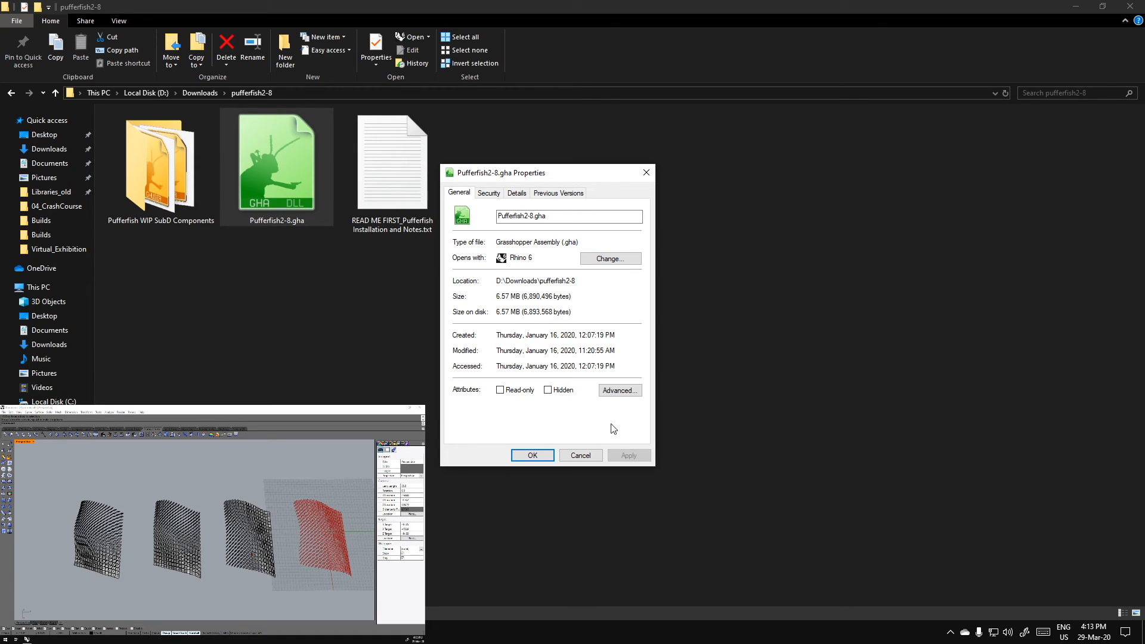
click(531, 455)
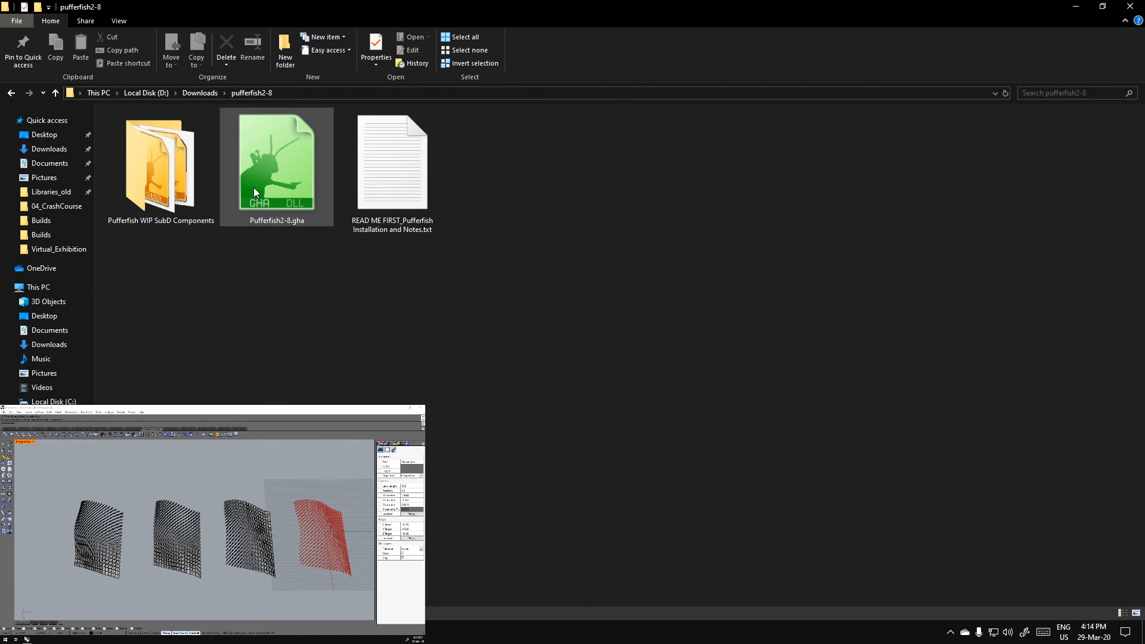
Copy Pufferfish2-8.gha and reduce the size of the folder's icons
click(56, 50)
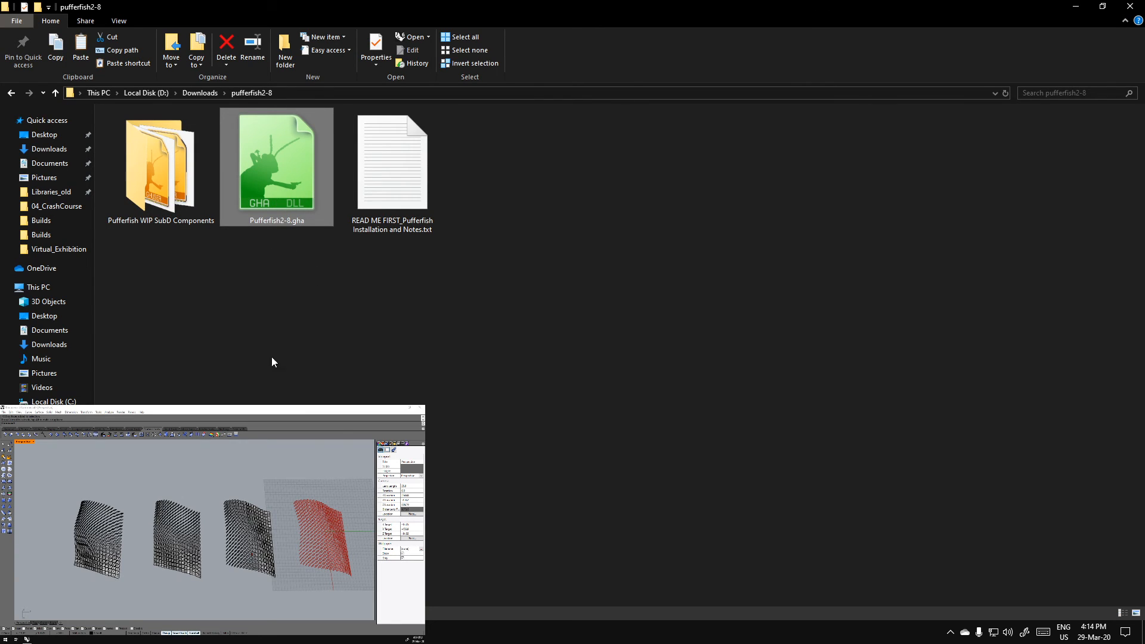
ctrl+scroll(317, 260, down, 2)
ctrl+scroll(373, 269, down, 1)
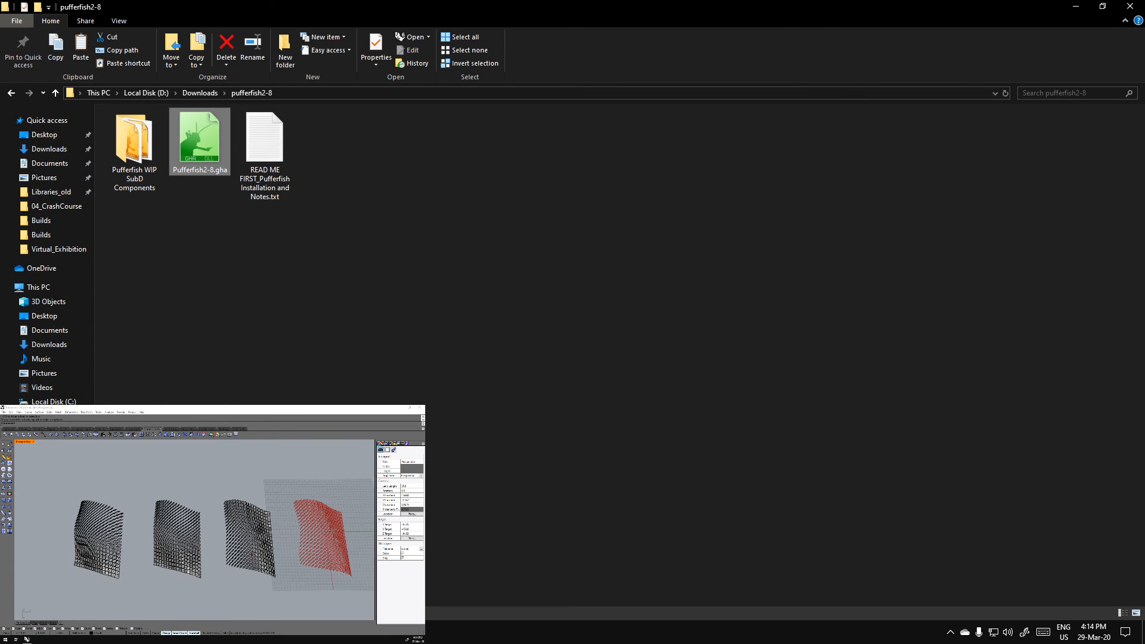
Switch to Grasshopper and open its special Components Folder
key(alt+Tab)
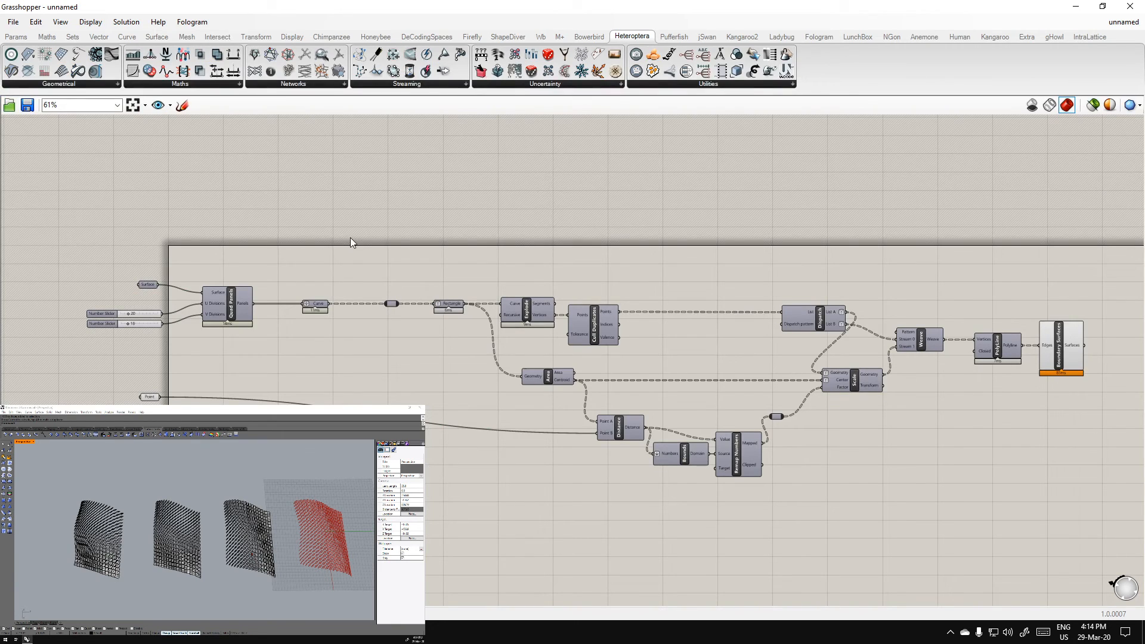
right_drag(398, 282, 377, 278)
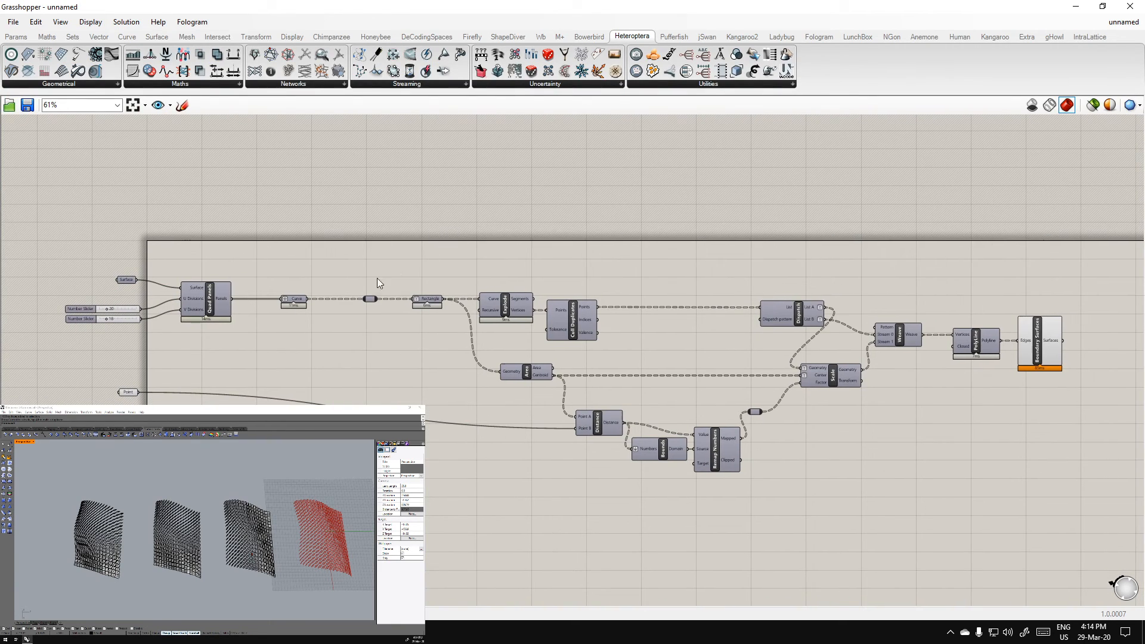
click(13, 22)
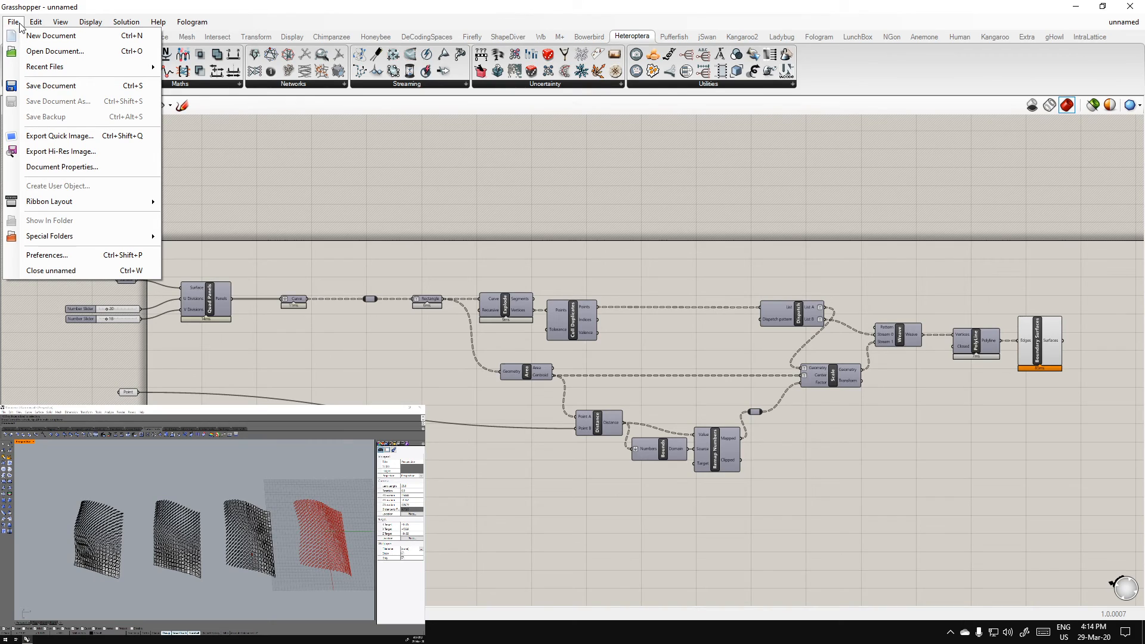
click(13, 22)
click(13, 22)
mouse_move(77, 234)
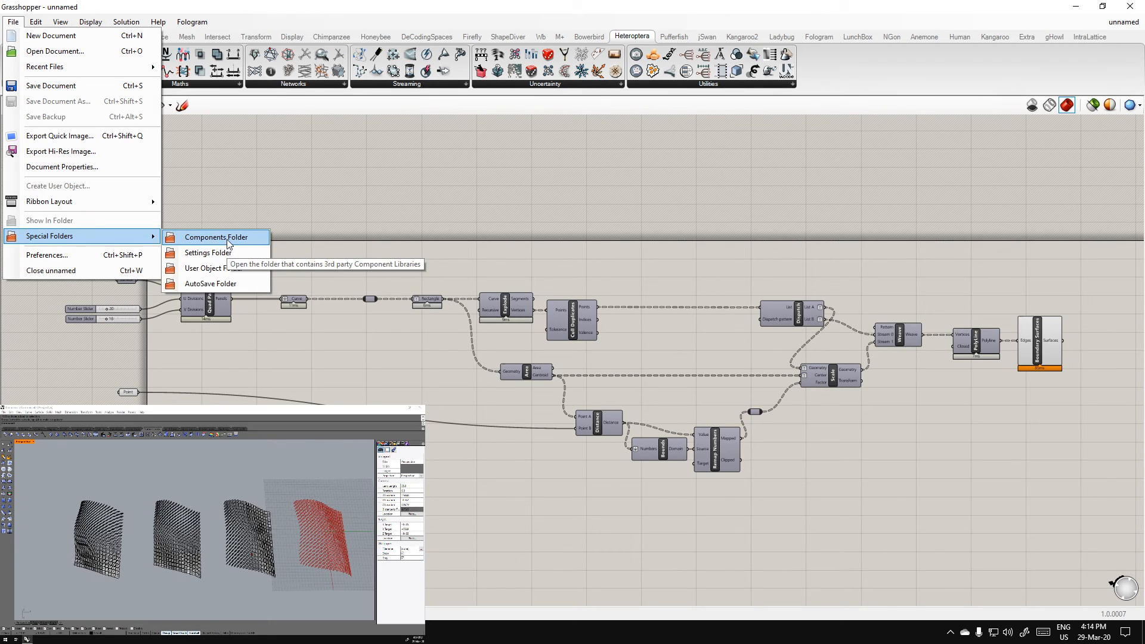
click(203, 237)
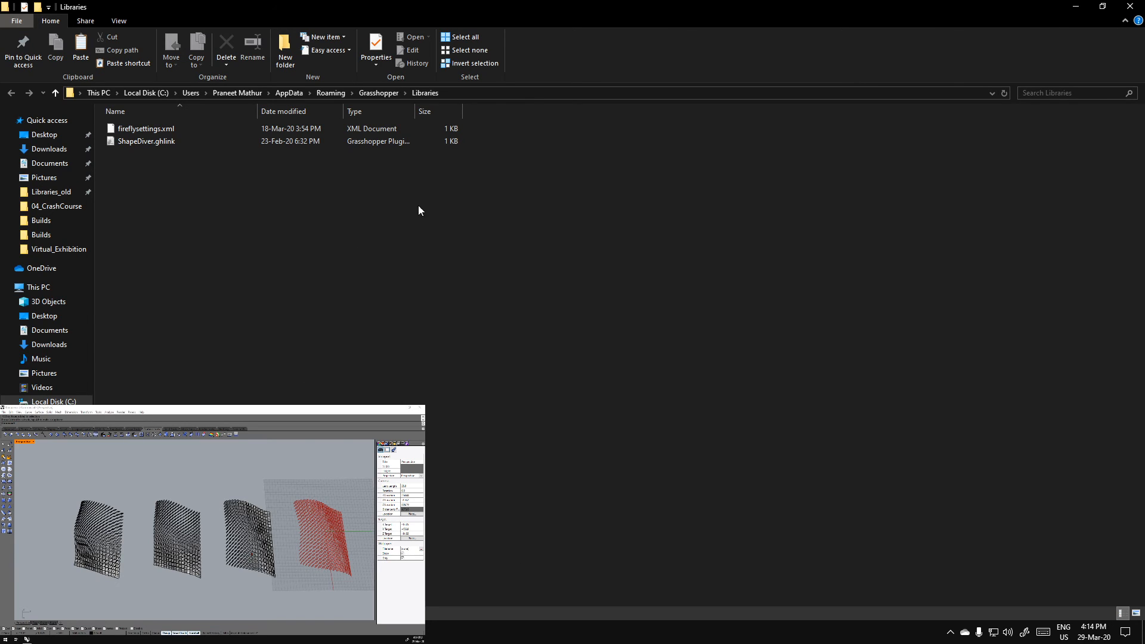
Go up to the Grasshopper folder, open the Libraries folder inside folder 6 and look through its plug-in files
click(385, 93)
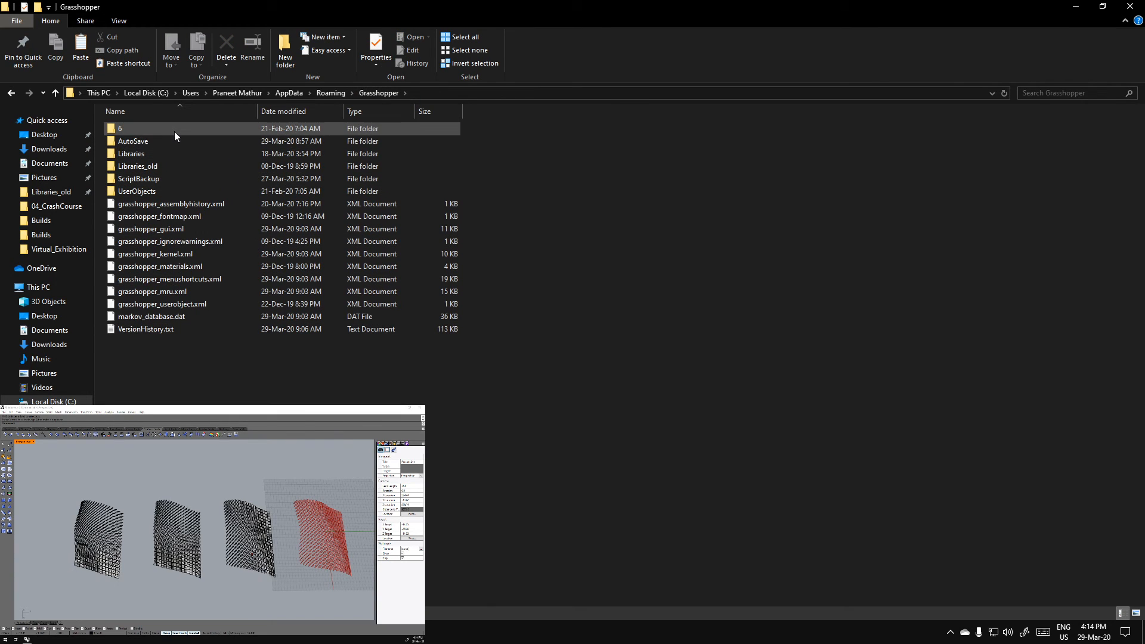
double_click(175, 129)
double_click(162, 130)
scroll(626, 299, down, 5)
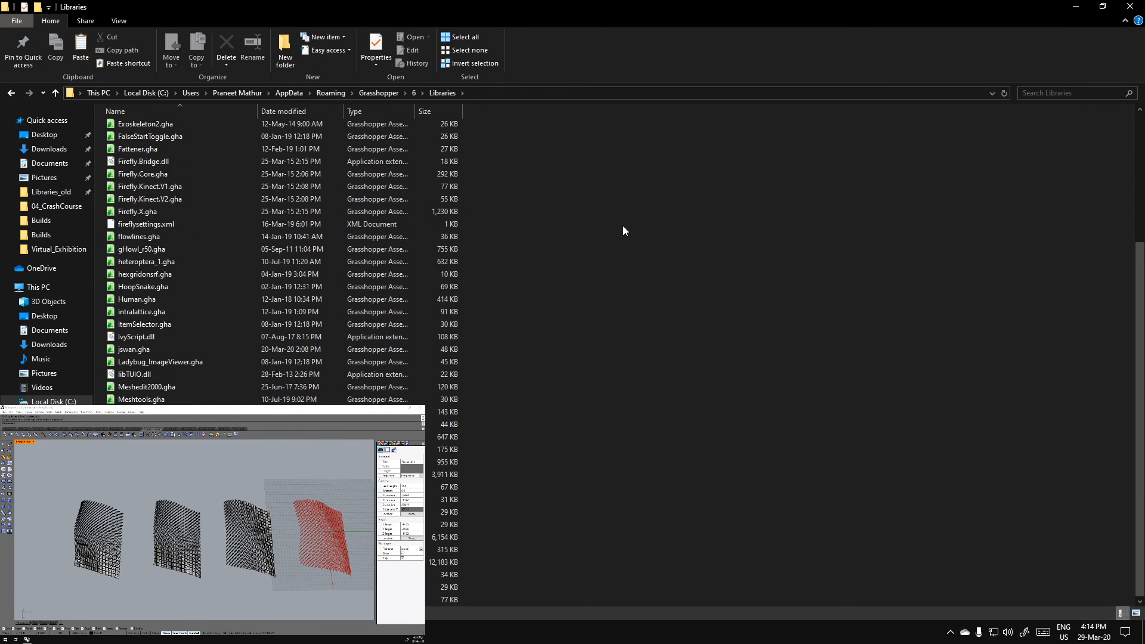
scroll(577, 460, up, 5)
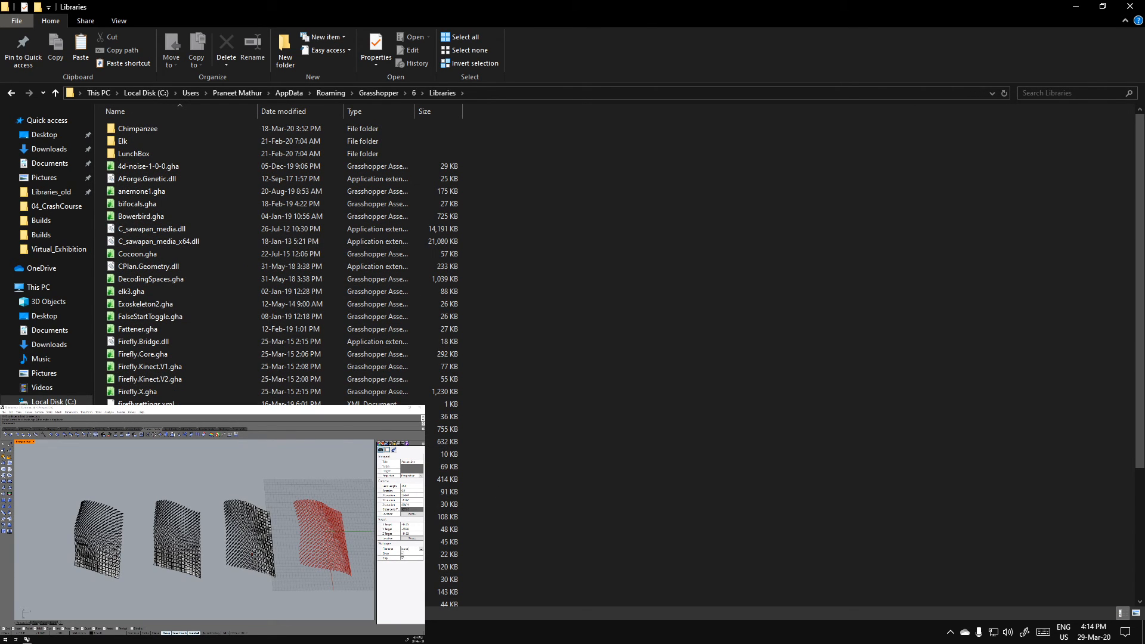
Minimize Grasshopper, paste Pufferfish2-8.gha into the Libraries folder inside folder 6 and check the files around it
key(alt+Tab)
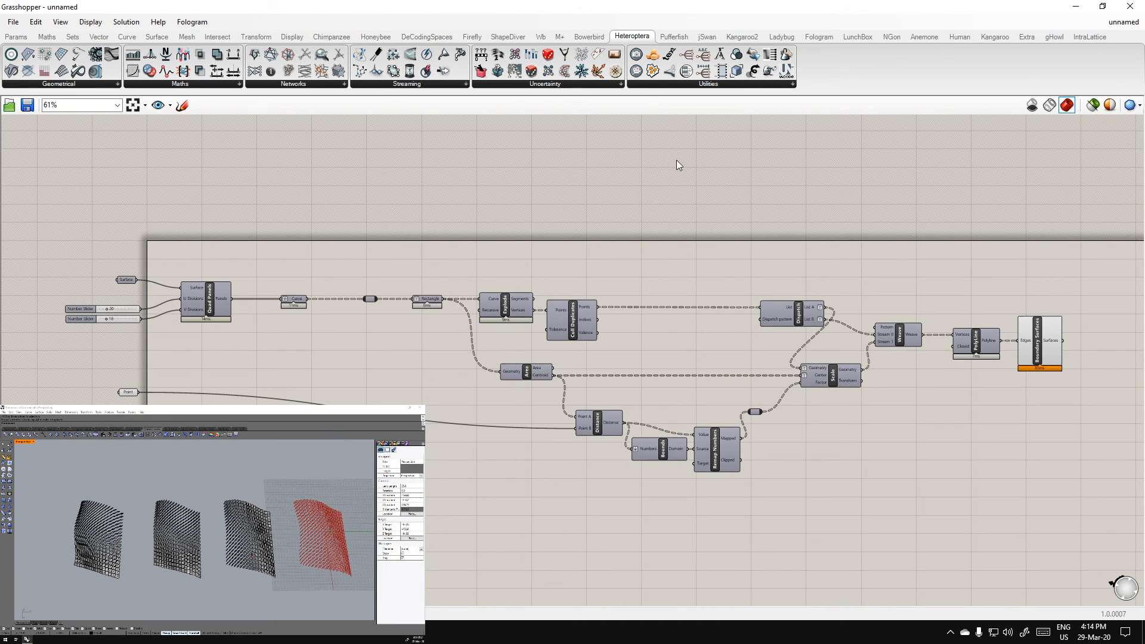
click(1076, 7)
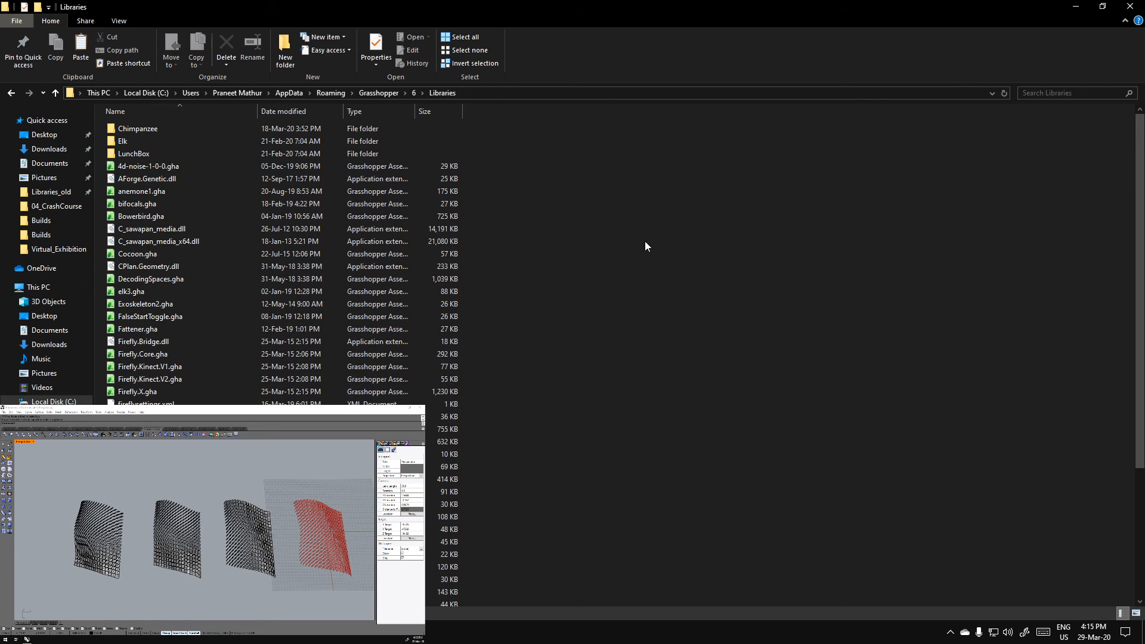
scroll(241, 334, down, 5)
click(75, 47)
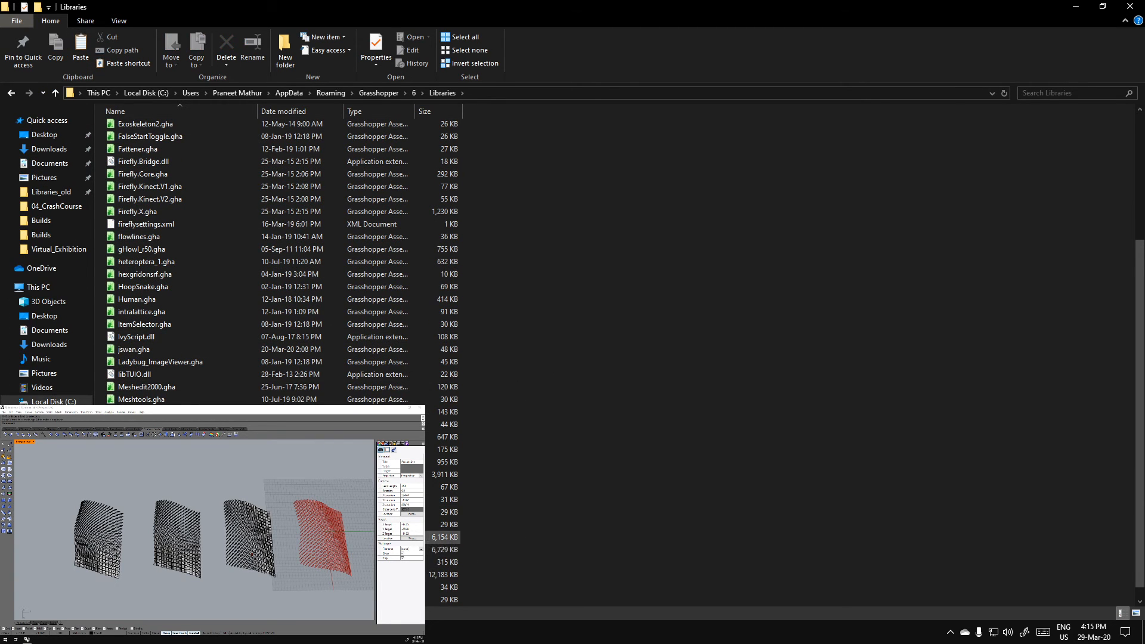
scroll(278, 361, down, 1)
click(443, 524)
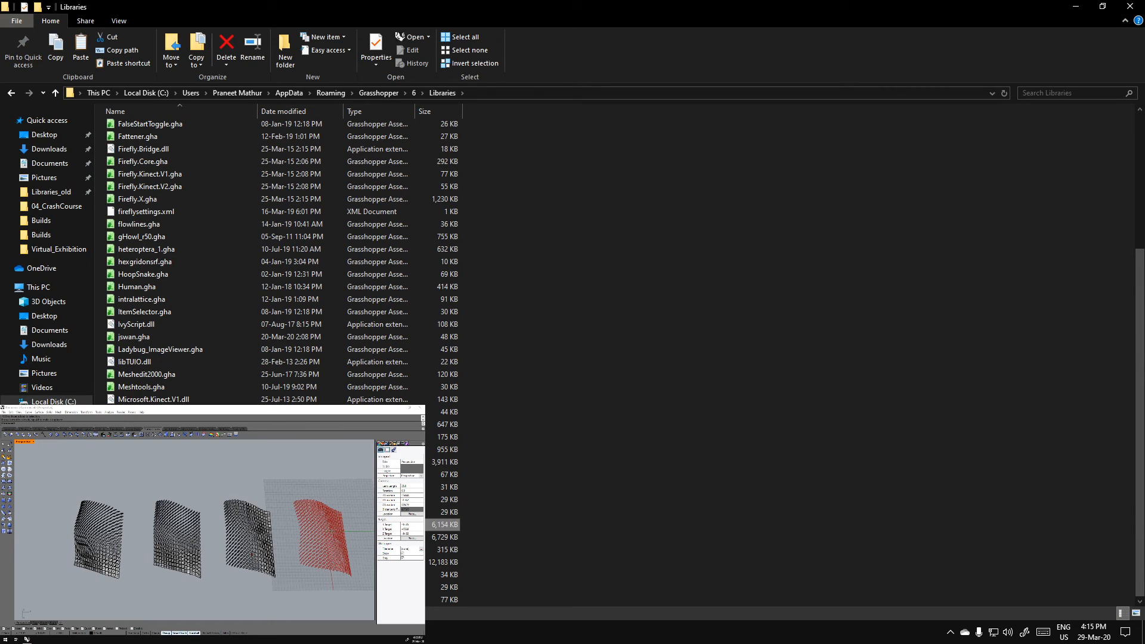
click(486, 530)
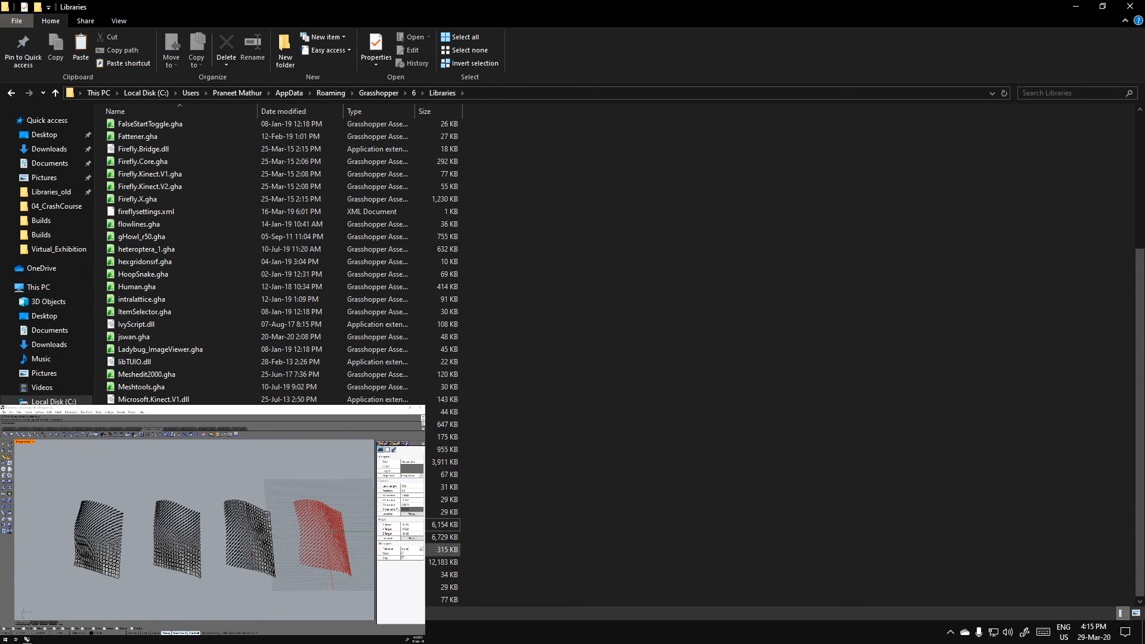
Compare the two Pufferfish files in the Libraries folder, switch to Rhino and close it without saving
click(443, 525)
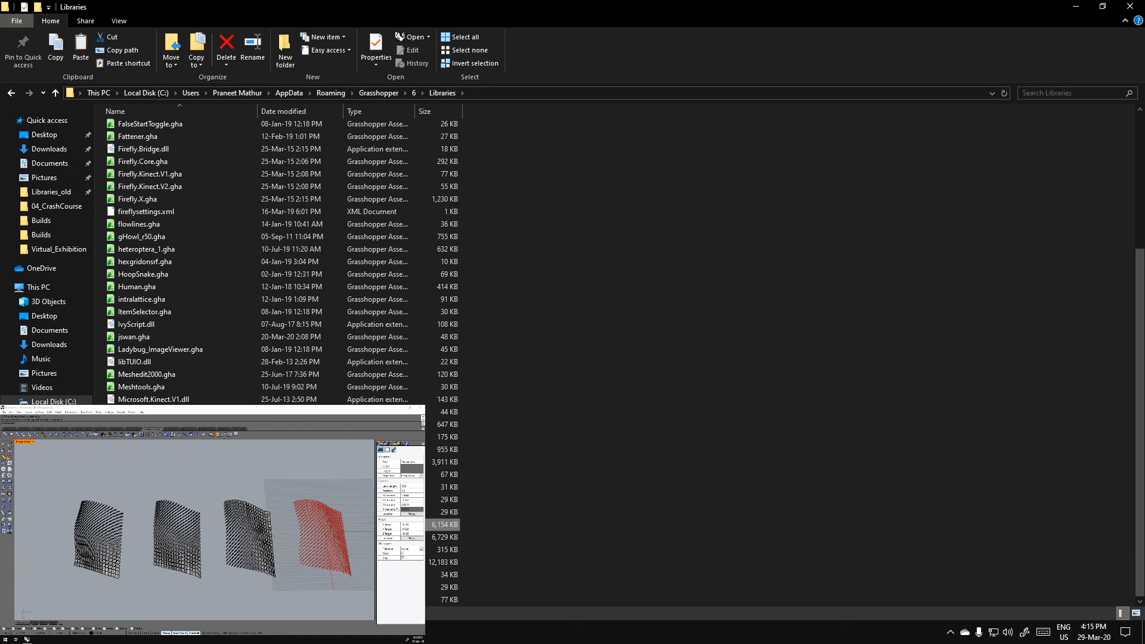
click(442, 537)
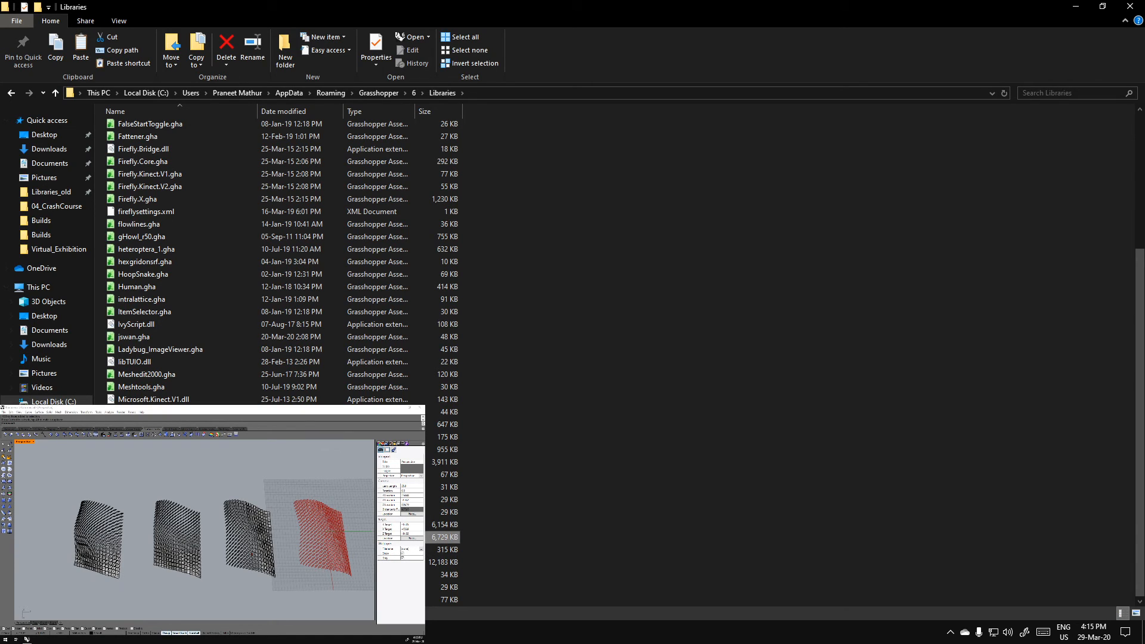
click(576, 543)
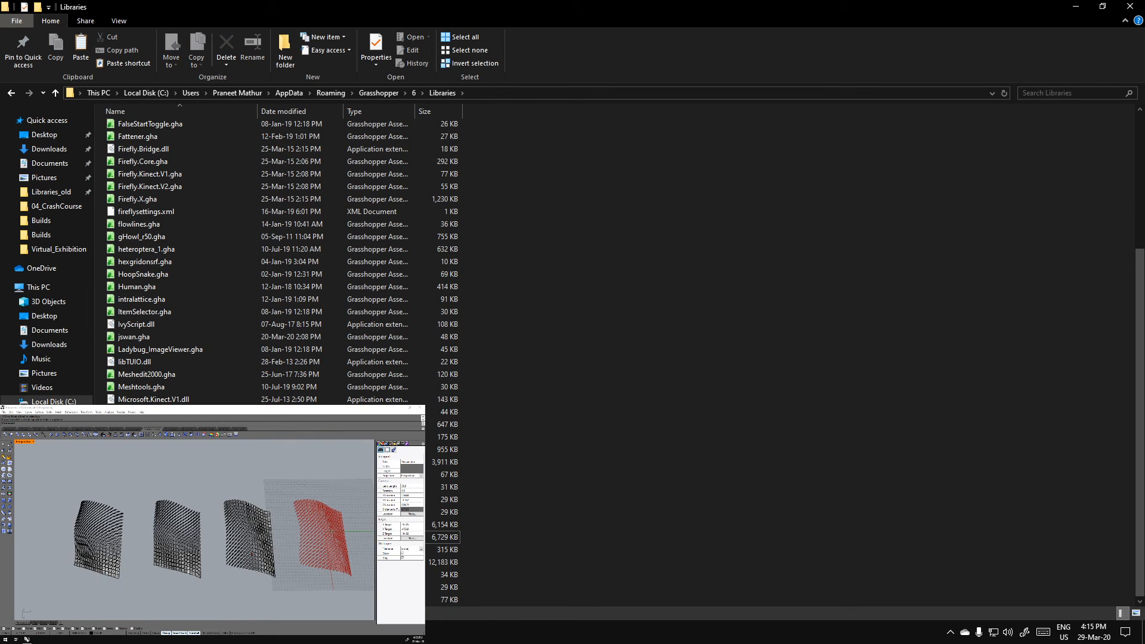
key(alt+Tab)
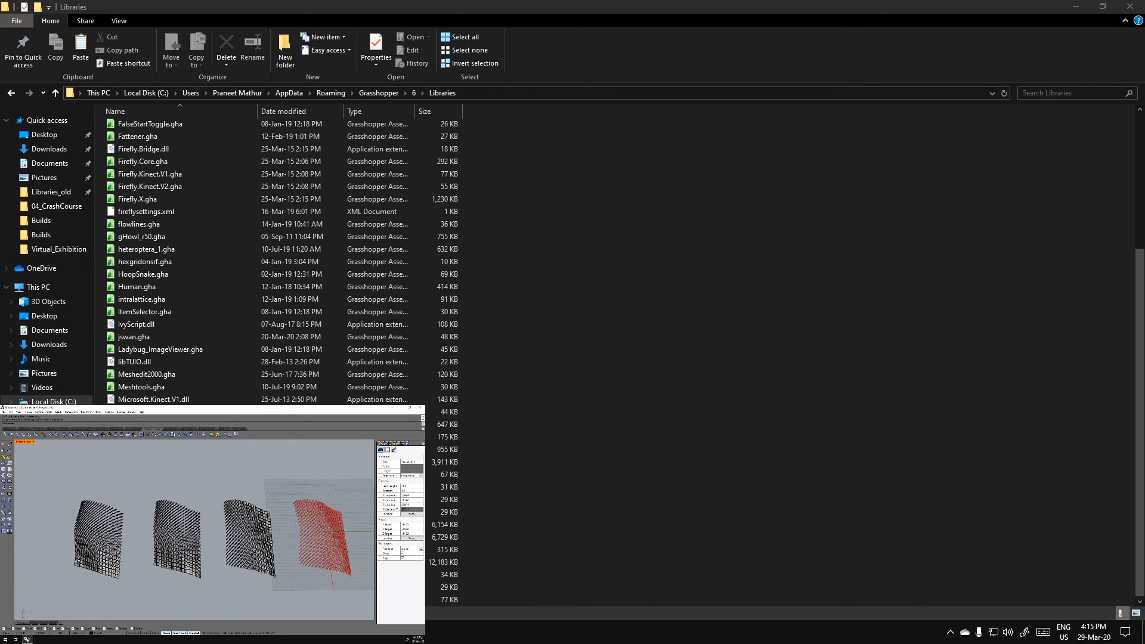
key(alt+Tab)
click(1127, 7)
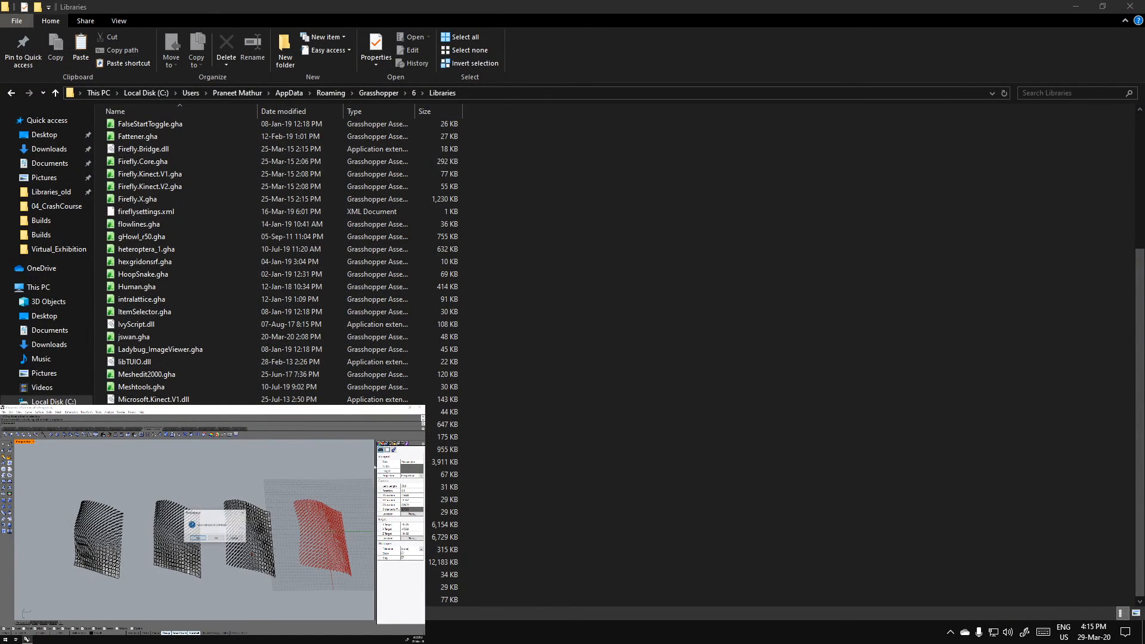
click(215, 540)
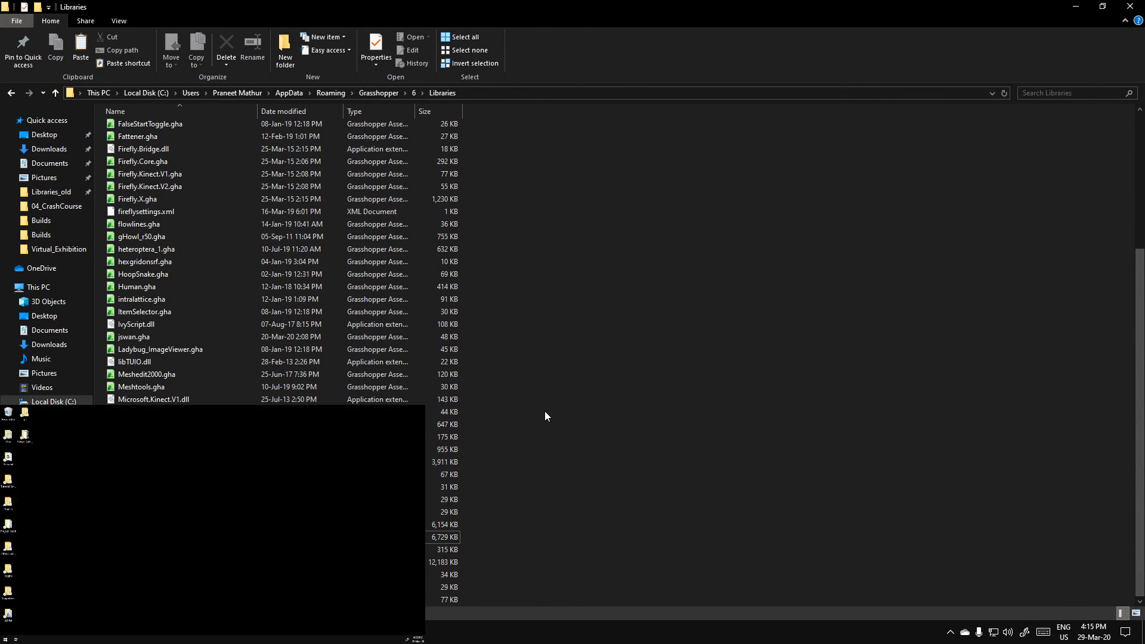
Delete the old Pufferfish2-7.gha from the Libraries folder, retrying the deletion, and refresh the file list
click(658, 385)
click(443, 524)
key(Delete)
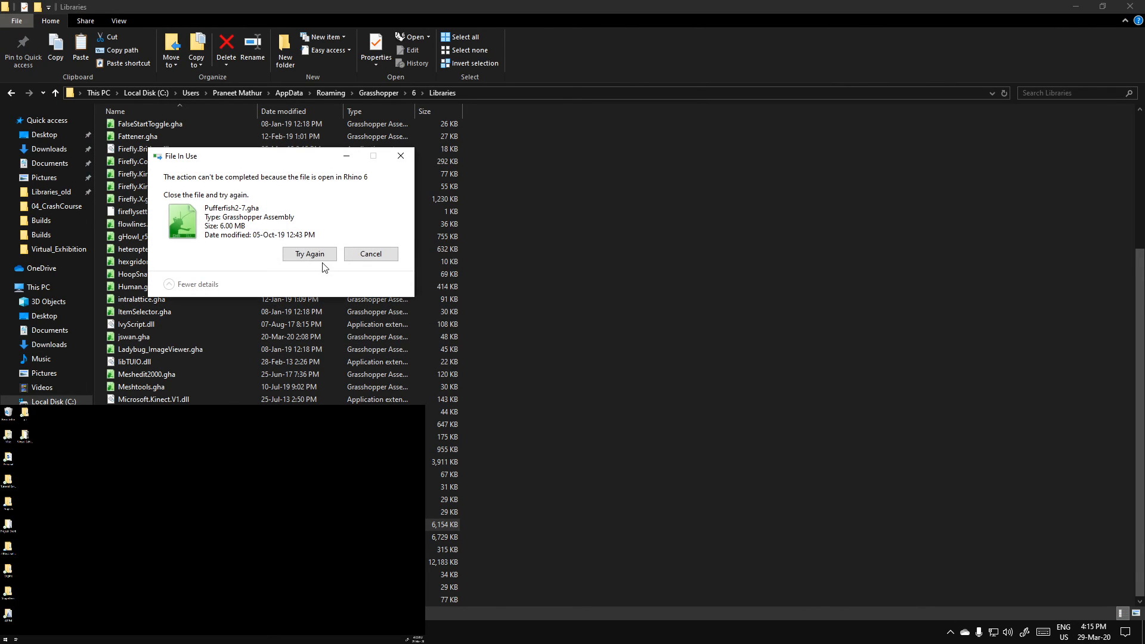
click(310, 254)
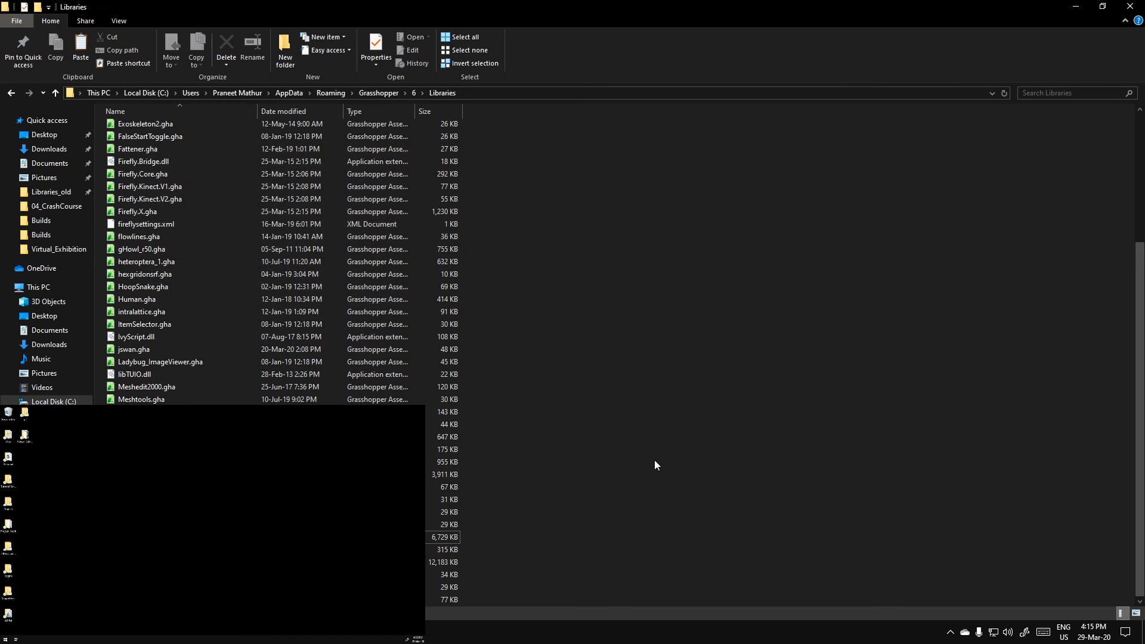
right_click(631, 341)
click(598, 405)
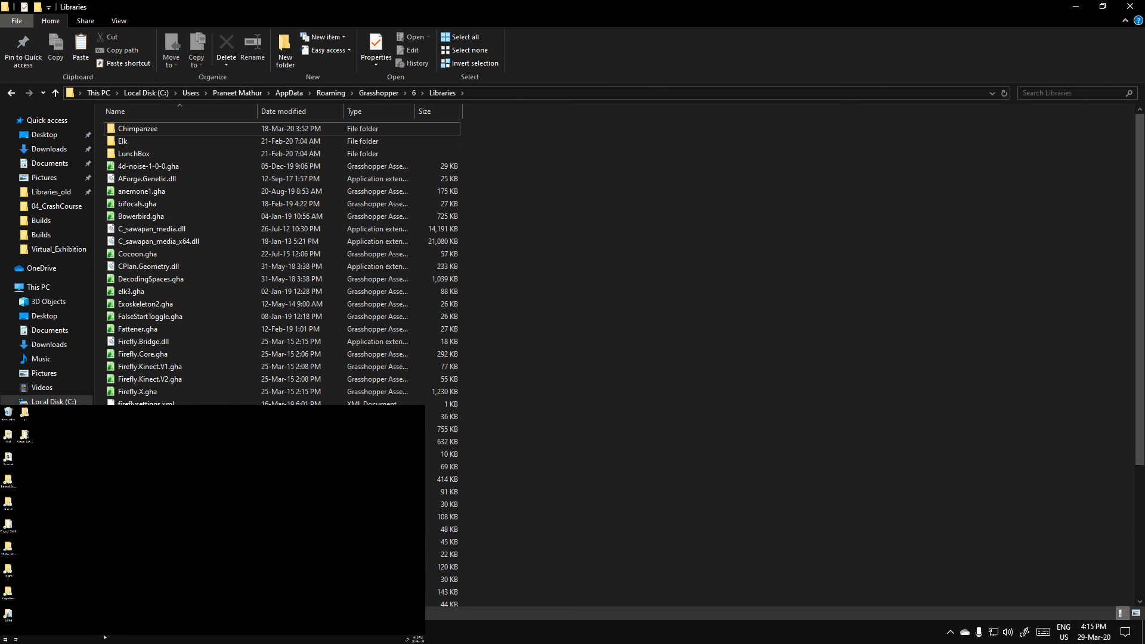
Restart Rhino and Grasshopper, checking Pufferfish2-8.gha in the Libraries folder during loading, and display the Pufferfish components
click(5, 639)
click(100, 442)
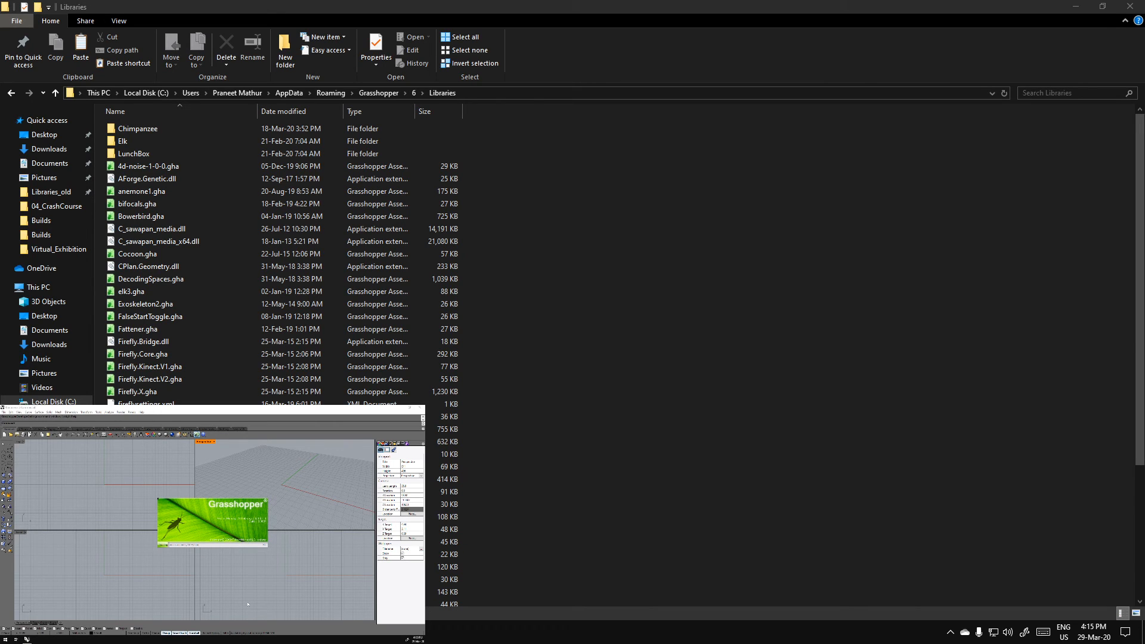
scroll(444, 477, down, 5)
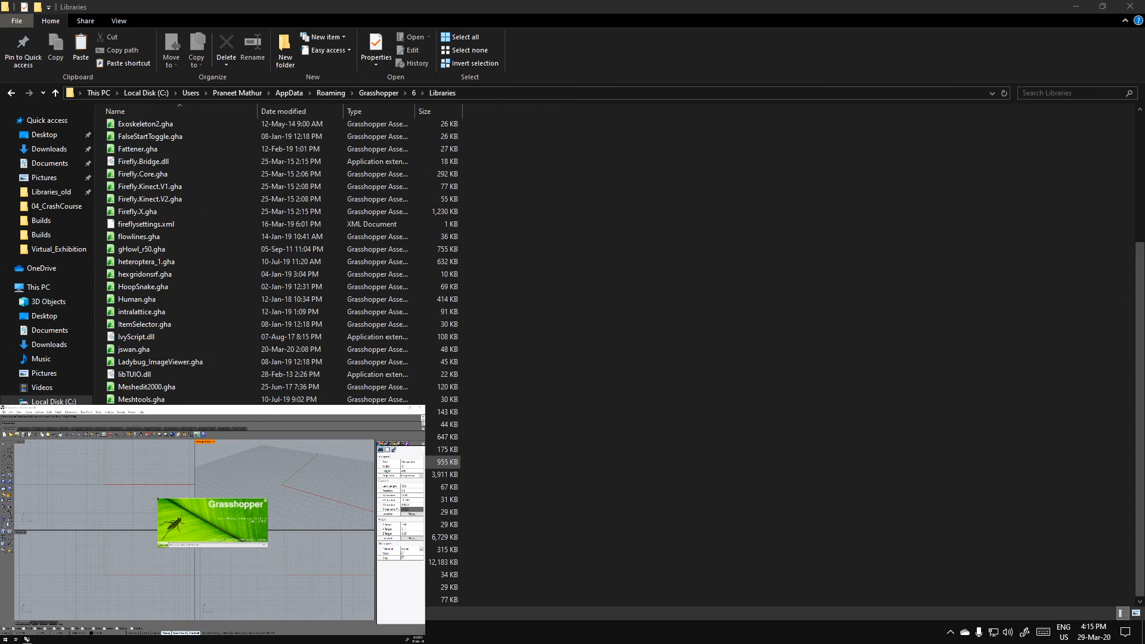
click(418, 537)
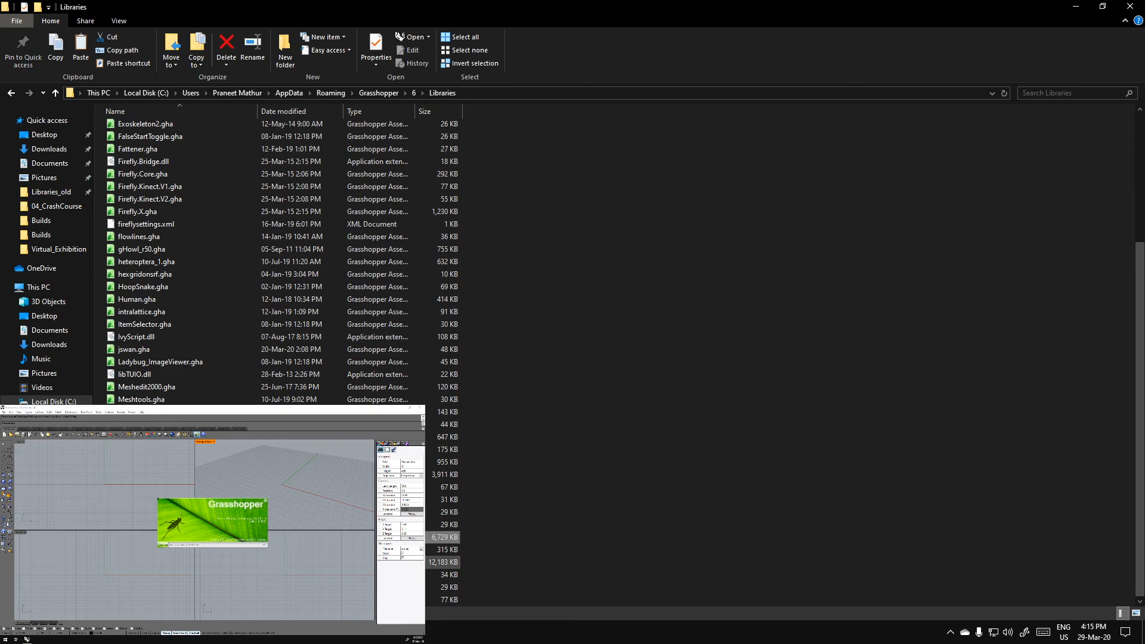
click(571, 547)
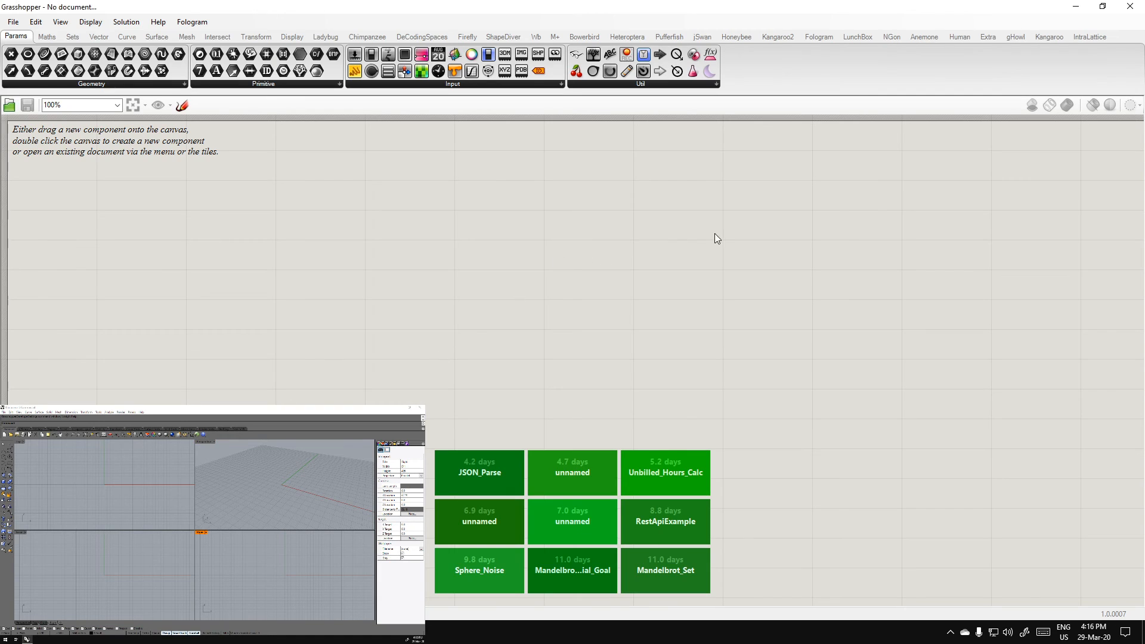
click(669, 36)
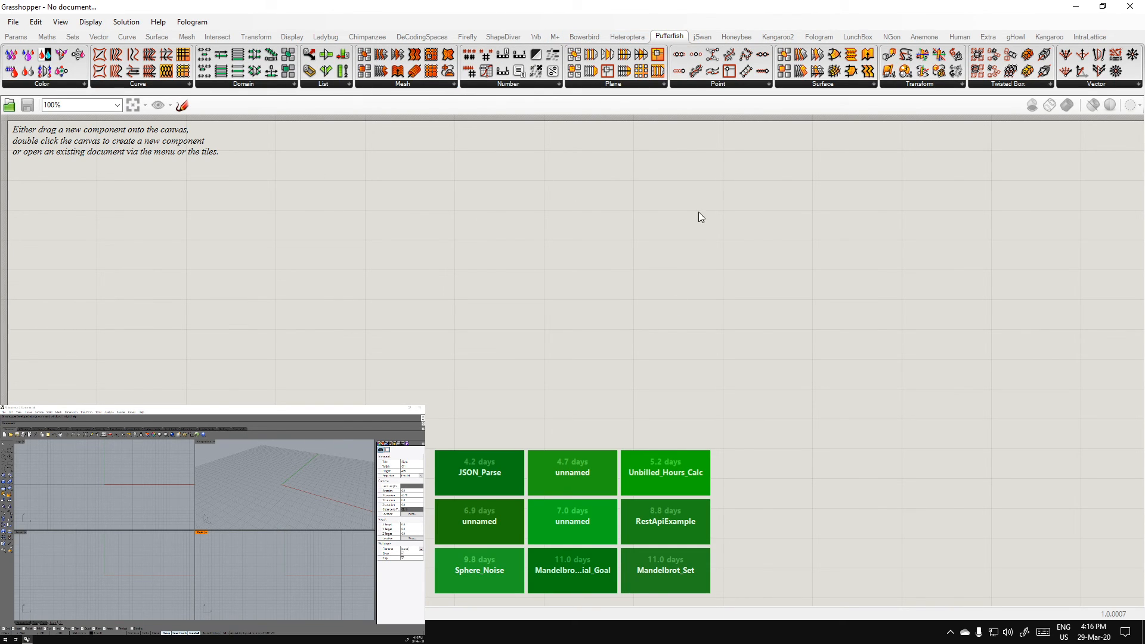
right_click(675, 38)
Browse the Fonts, Interface, Palette, Viewport and Widgets pages of the Grasshopper settings and close them
click(12, 21)
click(56, 255)
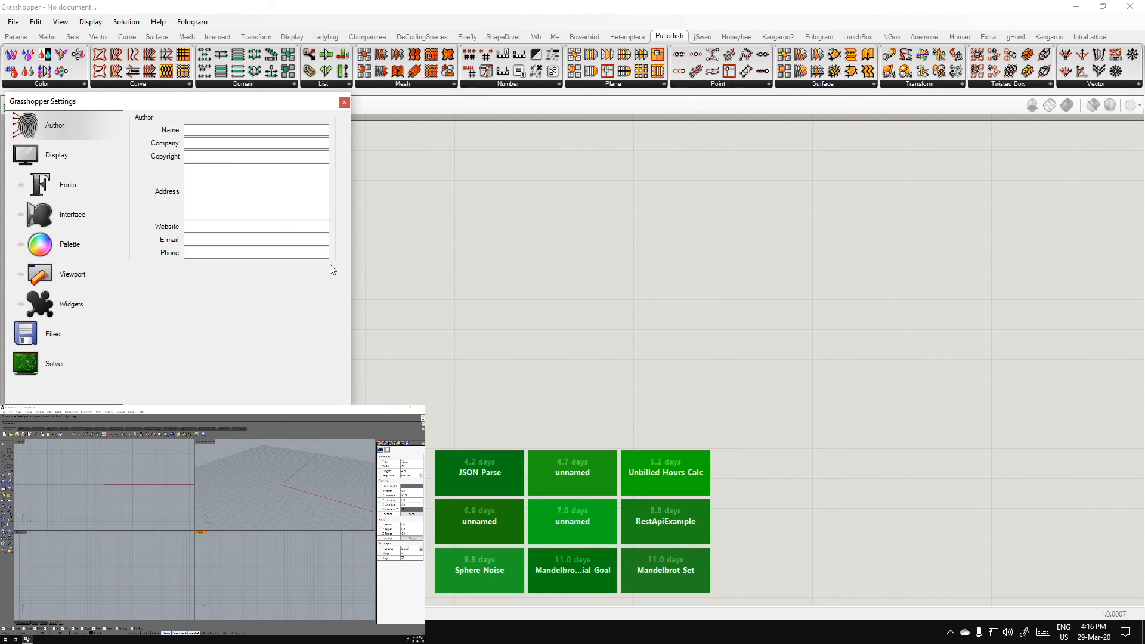
drag(135, 98, 243, 91)
click(181, 173)
click(182, 203)
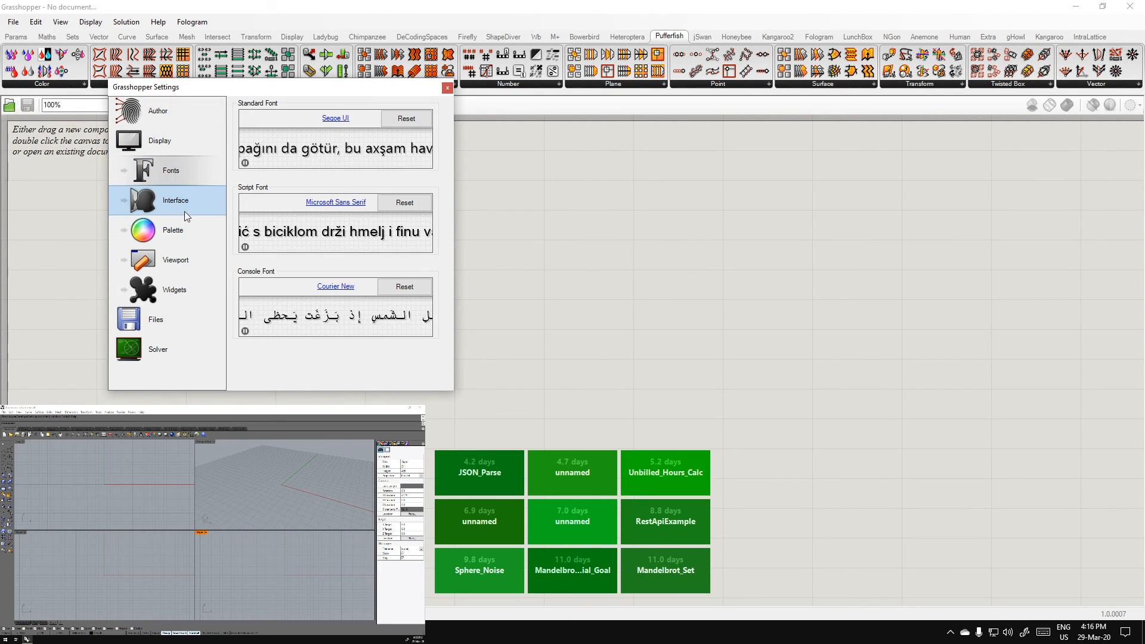
click(186, 229)
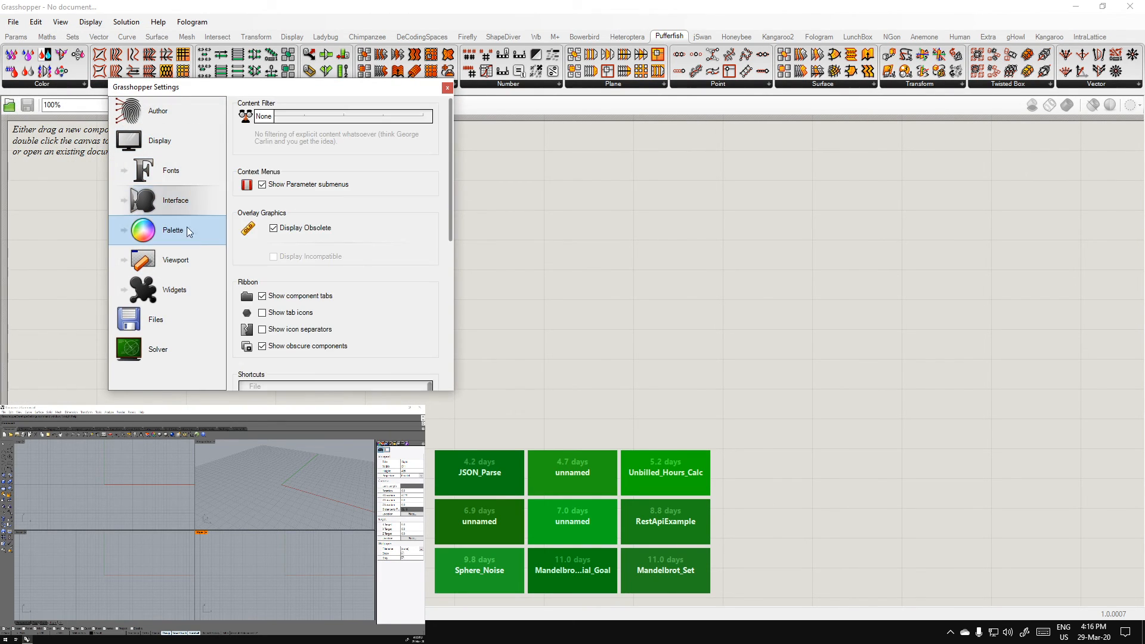
click(185, 263)
click(198, 289)
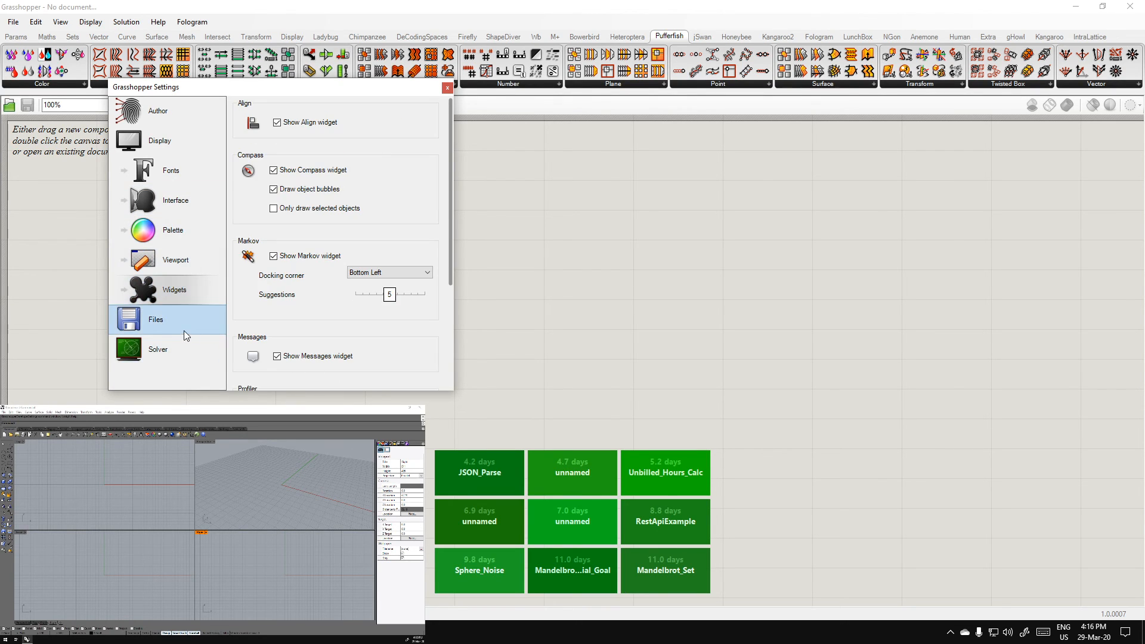
click(447, 88)
Place the Pufferfish components Tween Two Domains, Mirror Cut Domains and Weighted Average Domain on the canvas
drag(255, 71, 468, 396)
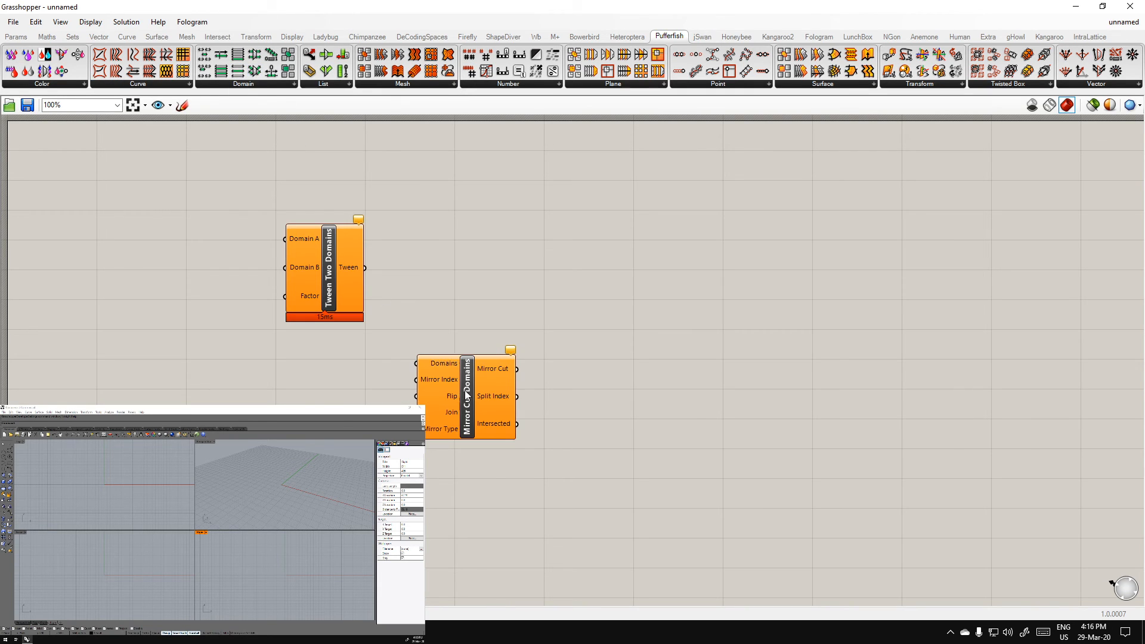
right_drag(496, 488, 660, 356)
drag(793, 493, 265, 128)
right_drag(591, 342, 591, 403)
right_drag(470, 296, 470, 333)
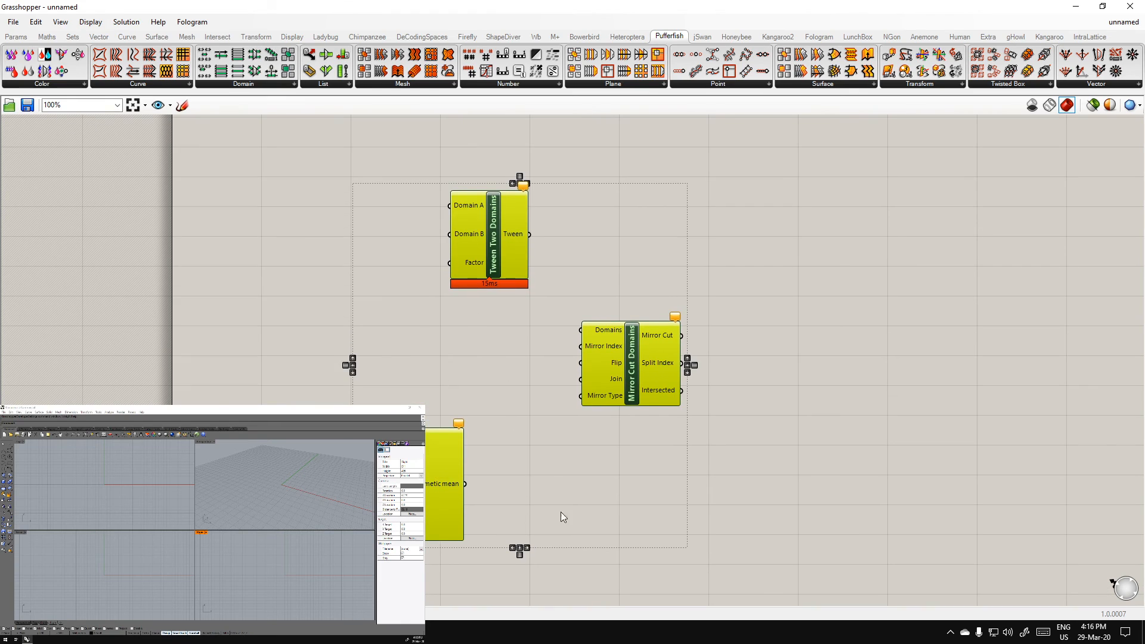
Select the three domain components, align their left edges and distribute them evenly in the vertical direction
drag(717, 576, 210, 106)
click(514, 548)
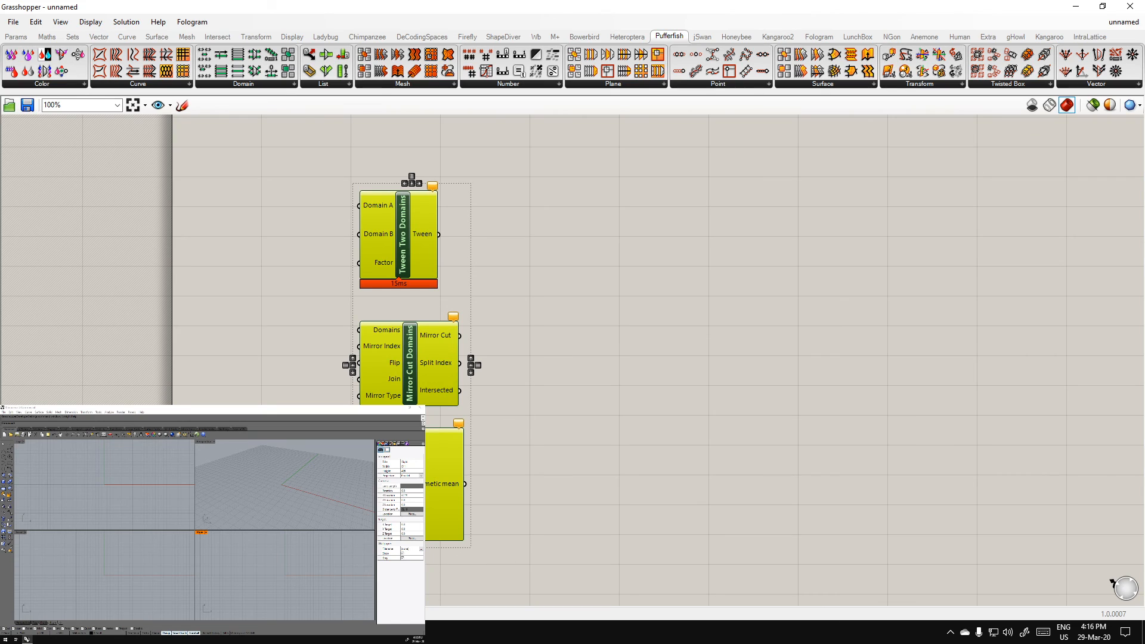
click(411, 554)
click(578, 542)
drag(521, 599, 270, 153)
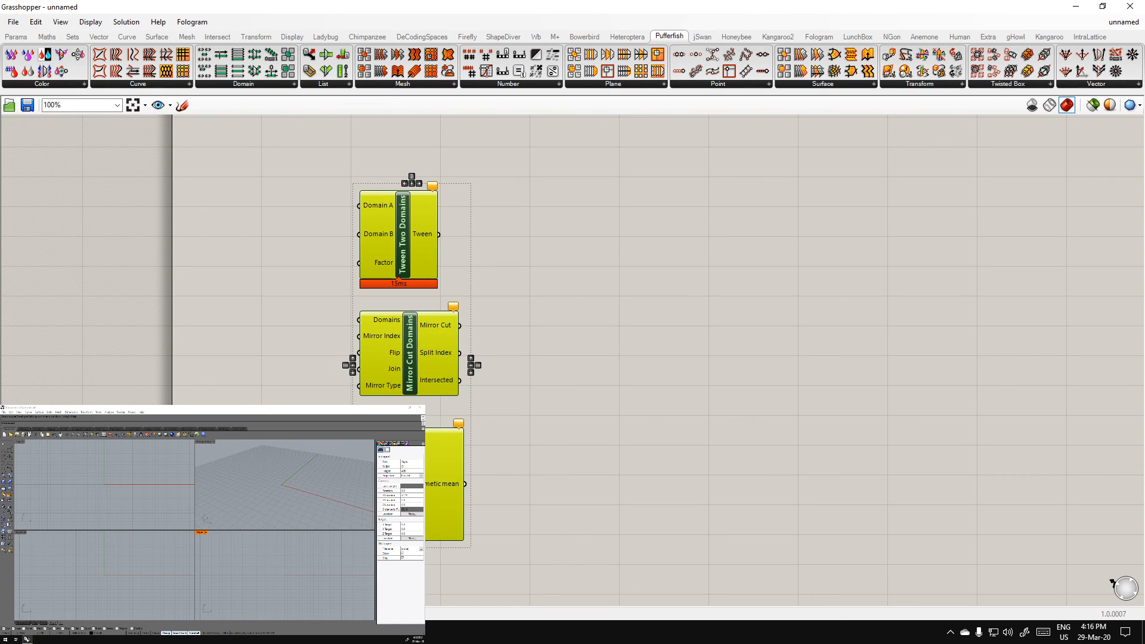
Try the right, centre and horizontal-row alignments on the three components, toggling undo and redo, and undo the row alignment
click(419, 547)
key(ctrl+z)
key(ctrl+y)
key(ctrl+z)
key(ctrl+y)
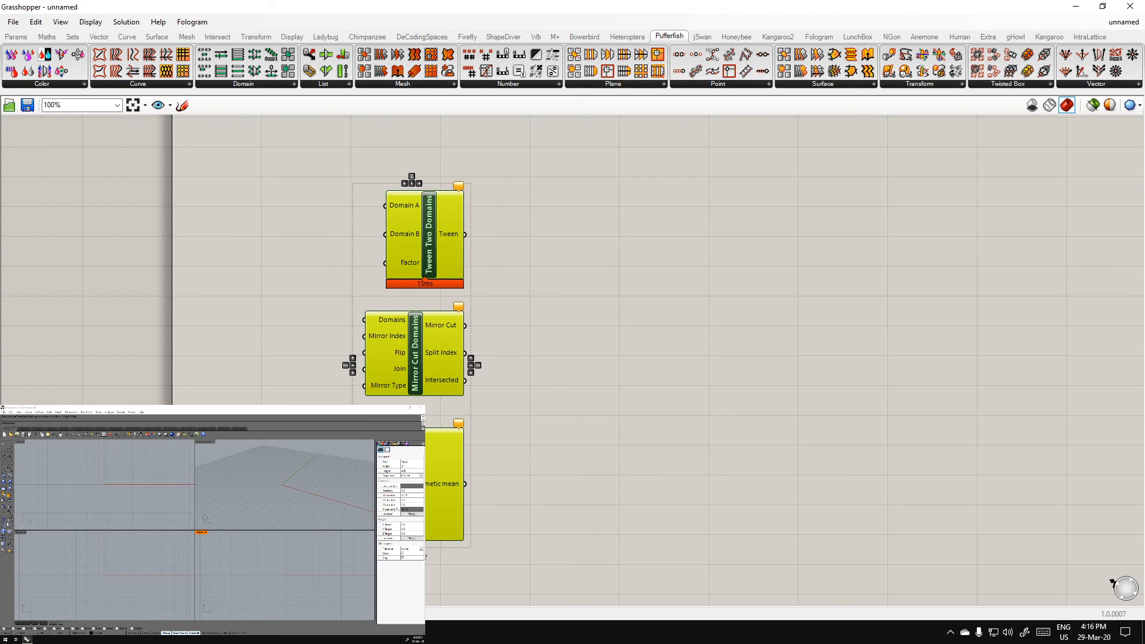
key(ctrl+z)
key(ctrl+y)
key(ctrl+y)
click(471, 365)
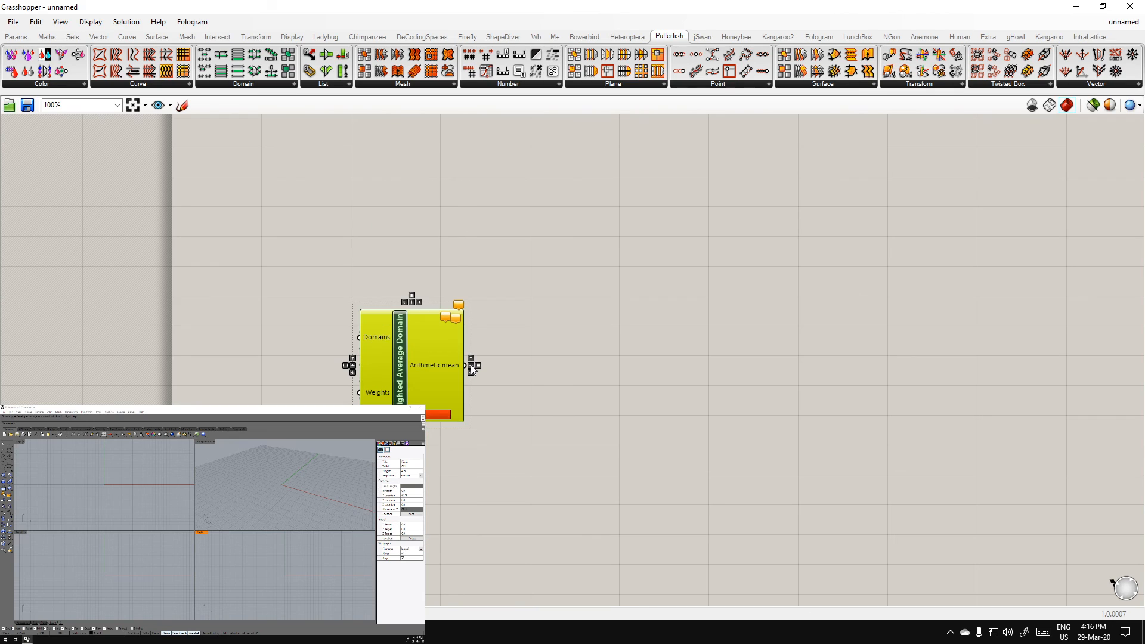
key(ctrl+z)
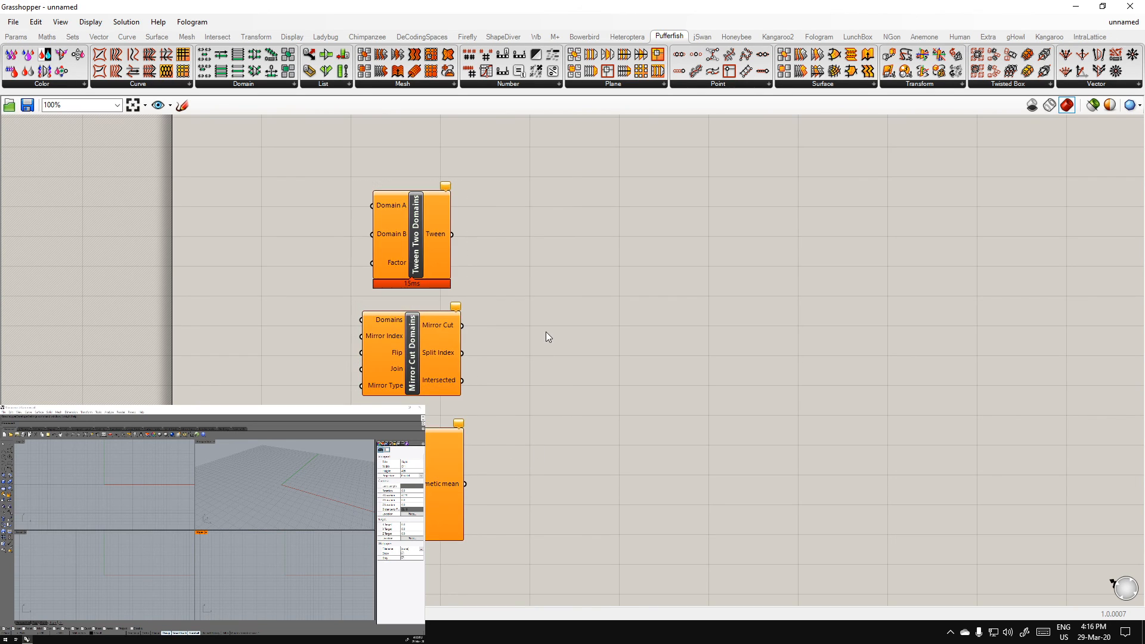
Delete the three domain components and place a new Mirror Cut Domains component on the canvas
drag(551, 498, 247, 196)
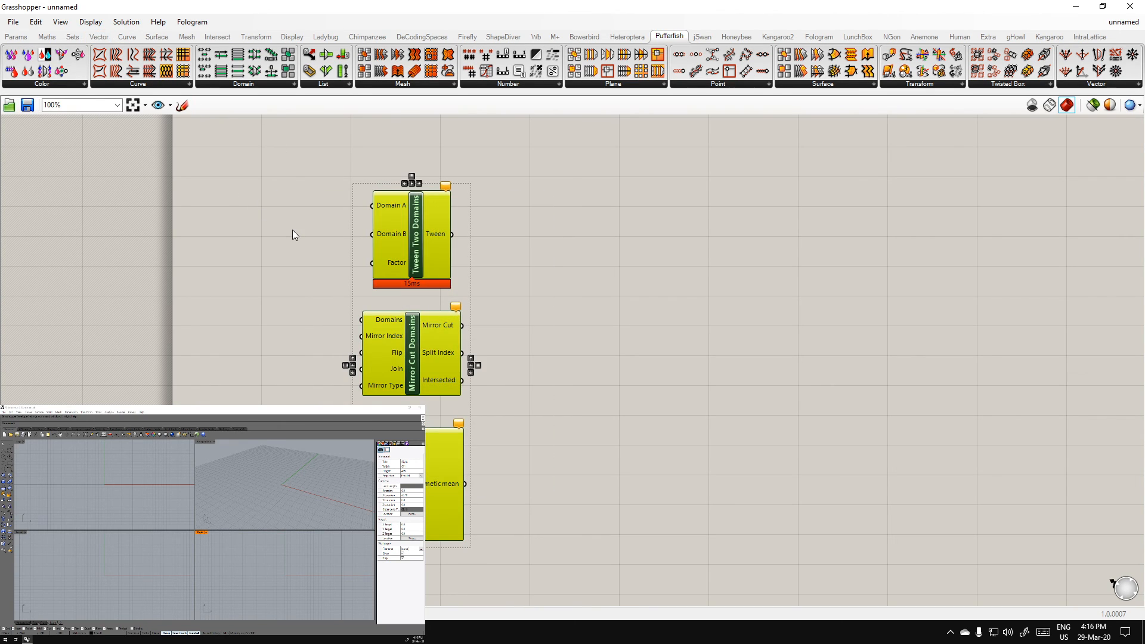
key(Delete)
drag(272, 71, 459, 335)
Open the Widgets page of the Grasshopper settings and examine the Profiler and zooming widget options
click(13, 22)
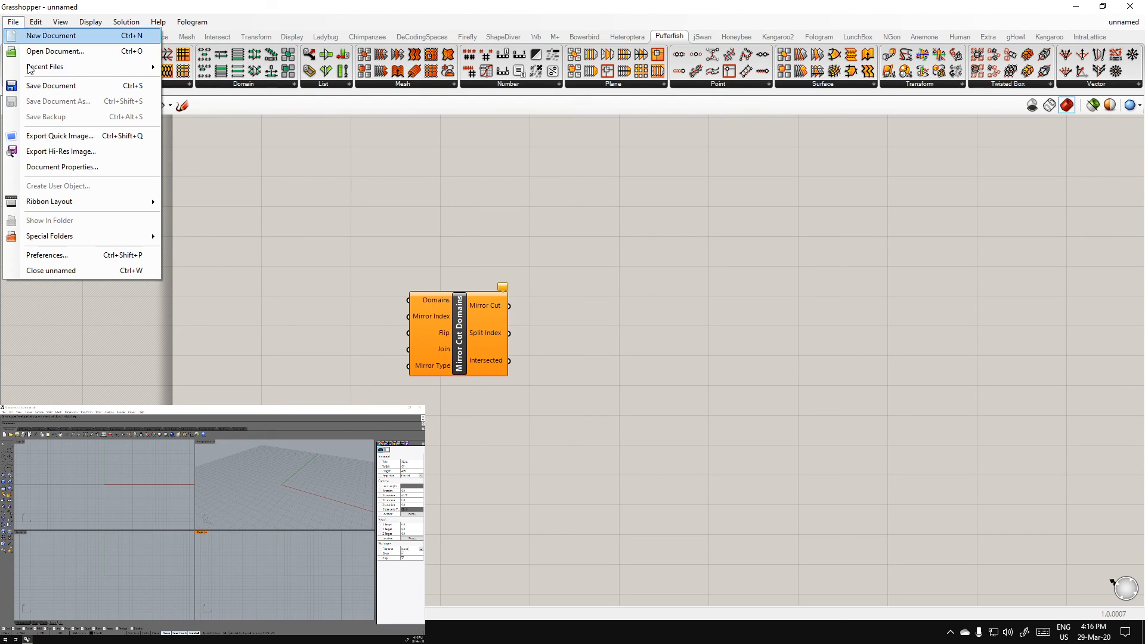
click(81, 256)
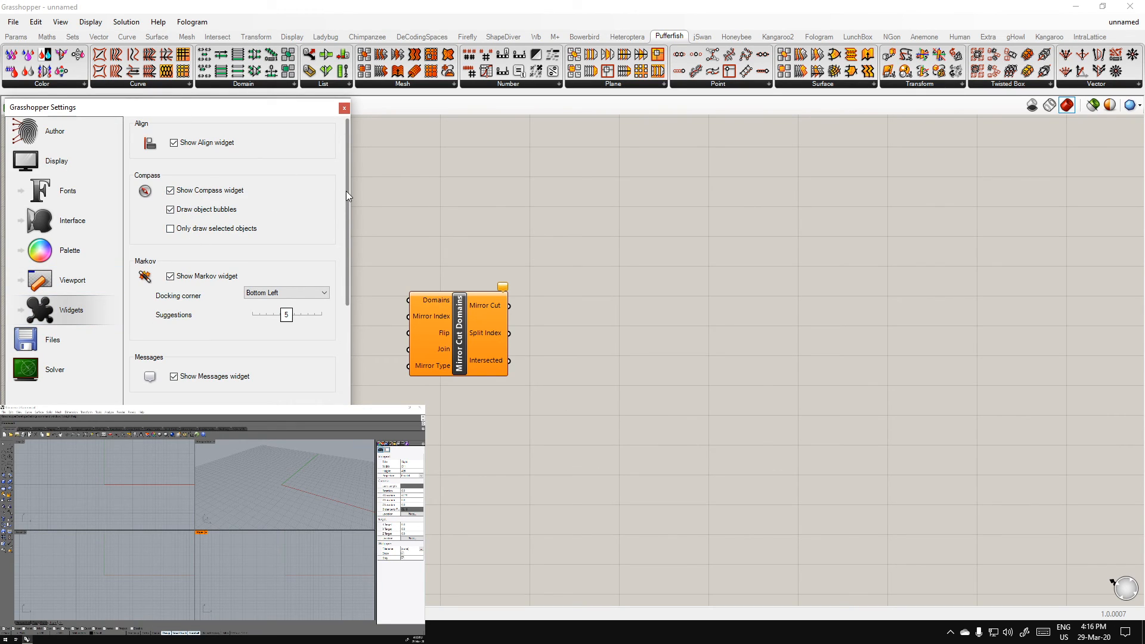
drag(347, 241, 347, 342)
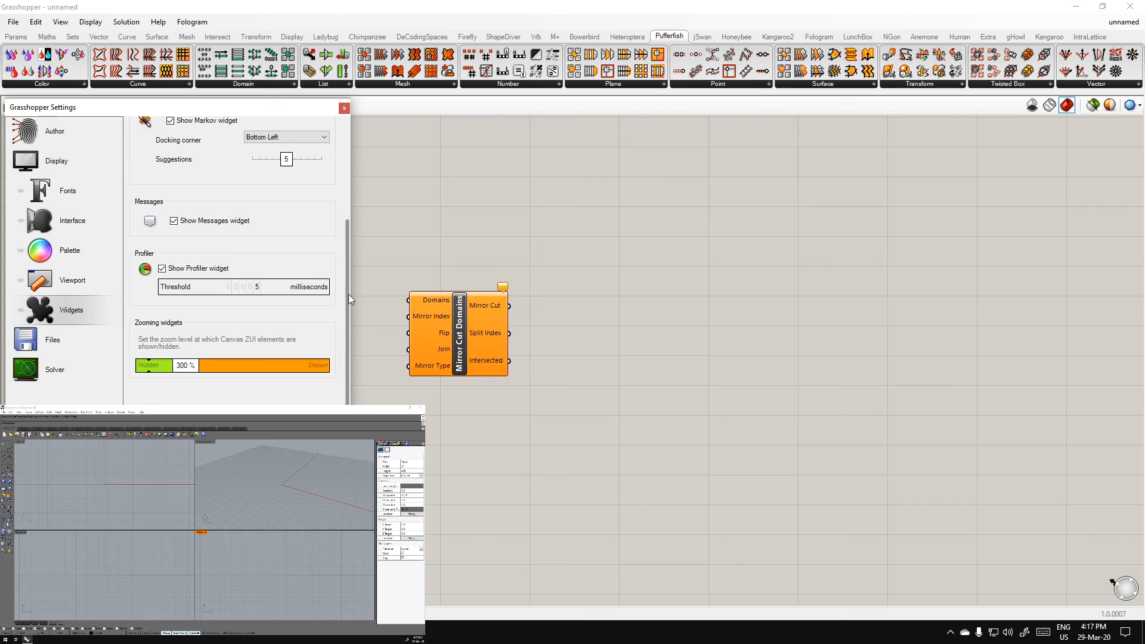
click(472, 386)
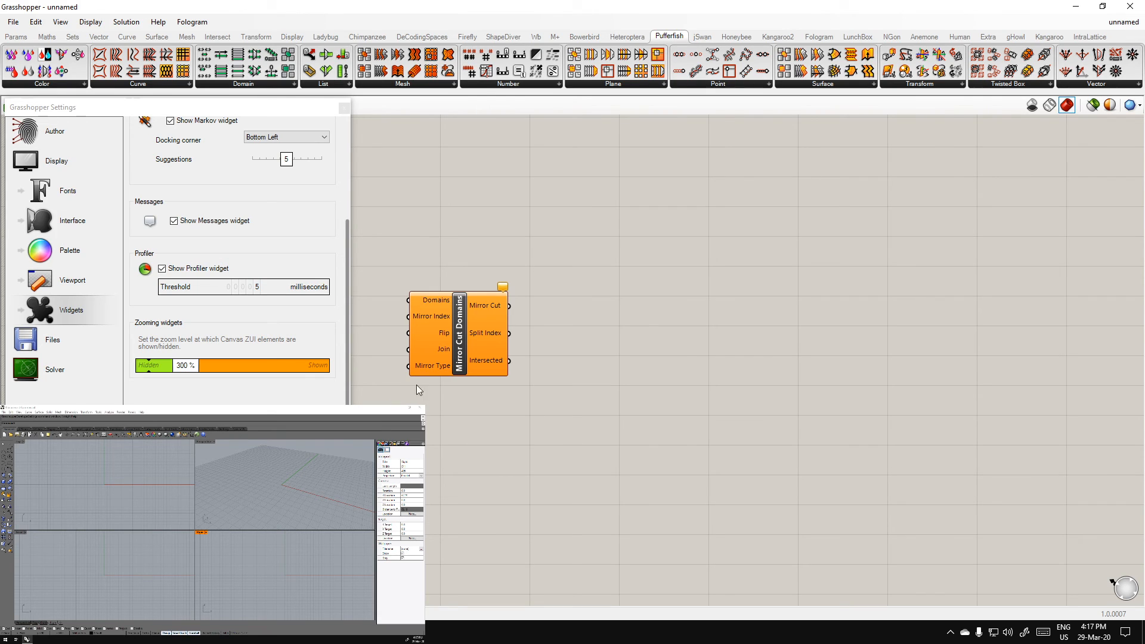
click(470, 341)
Place Weighted Average Domain², Slide Within Domain, Reparameterize Domains and Parameter Plane Mesh components, and select the mesh component to examine its profiler bar
drag(286, 70, 624, 322)
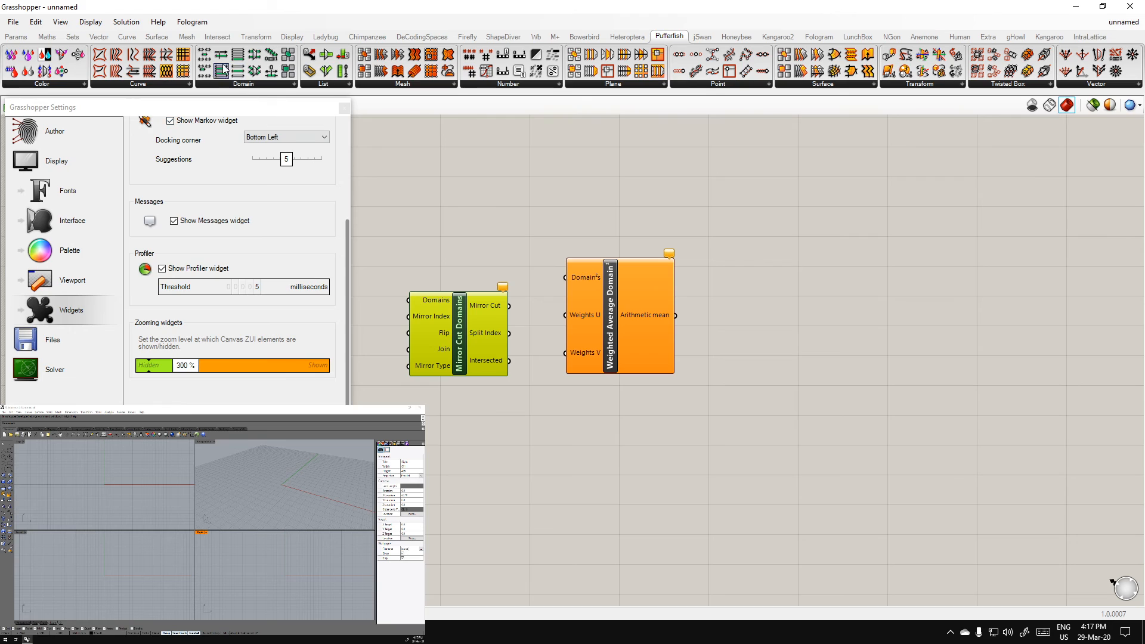
drag(220, 54, 859, 303)
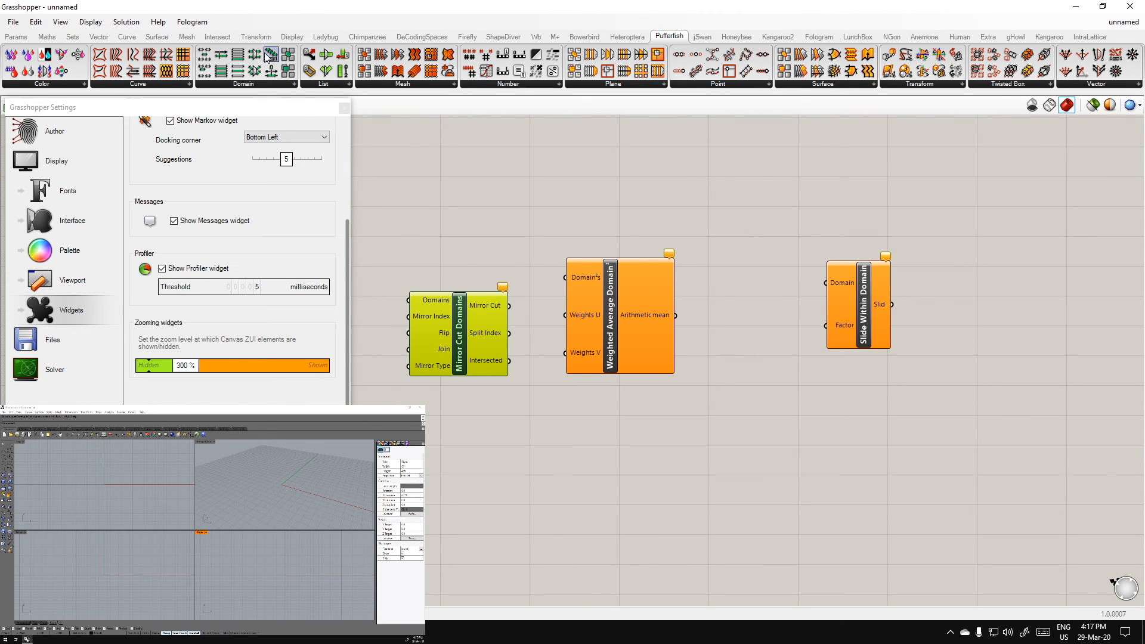
drag(271, 55, 689, 165)
drag(430, 70, 671, 536)
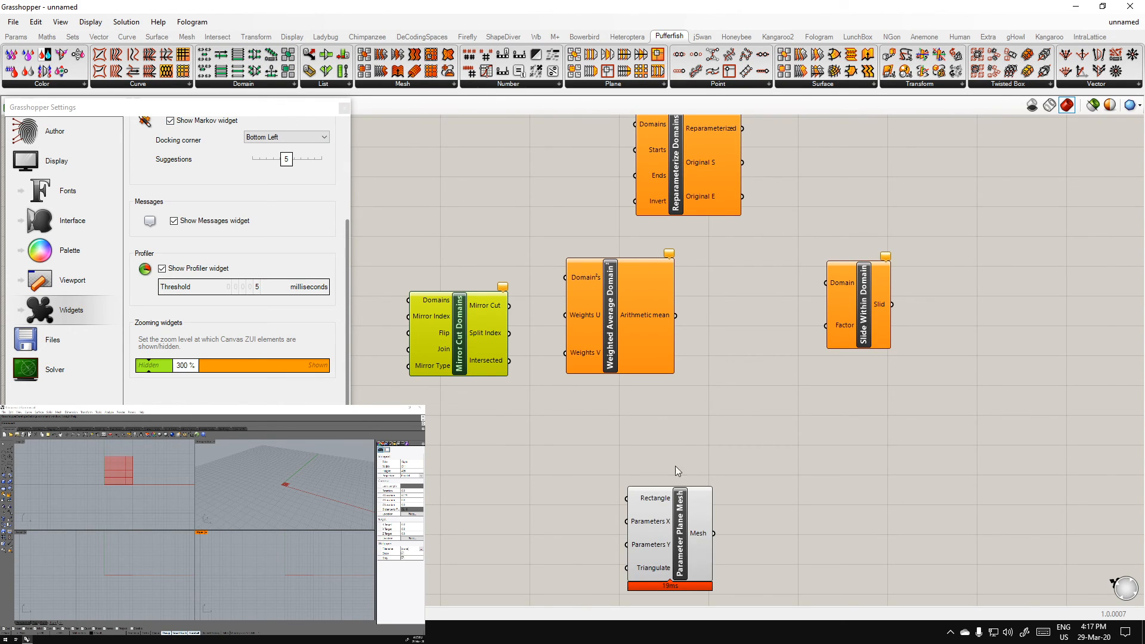
scroll(688, 557, up, 3)
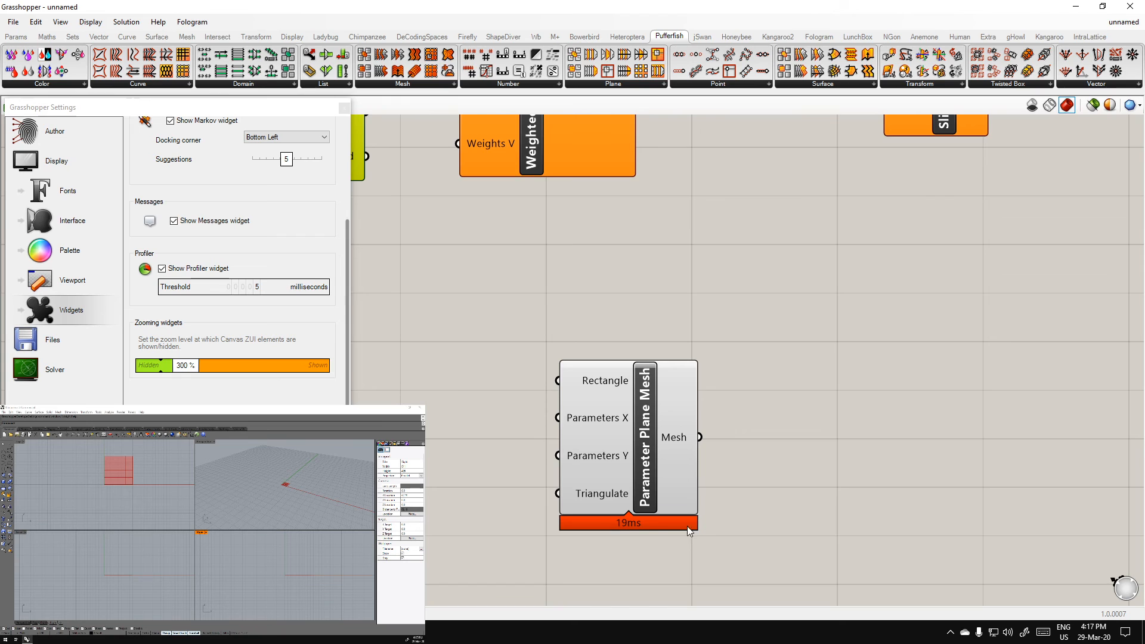
click(649, 444)
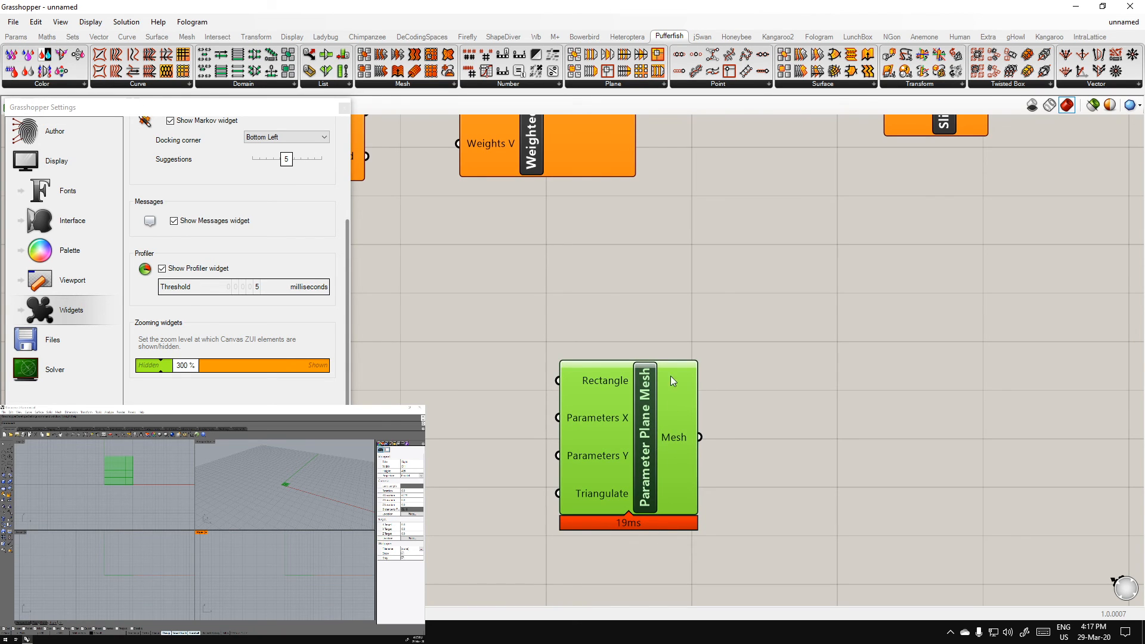
Delete the Parameter Plane Mesh component and all remaining domain components to clear the canvas
scroll(671, 381, down, 5)
scroll(659, 473, up, 5)
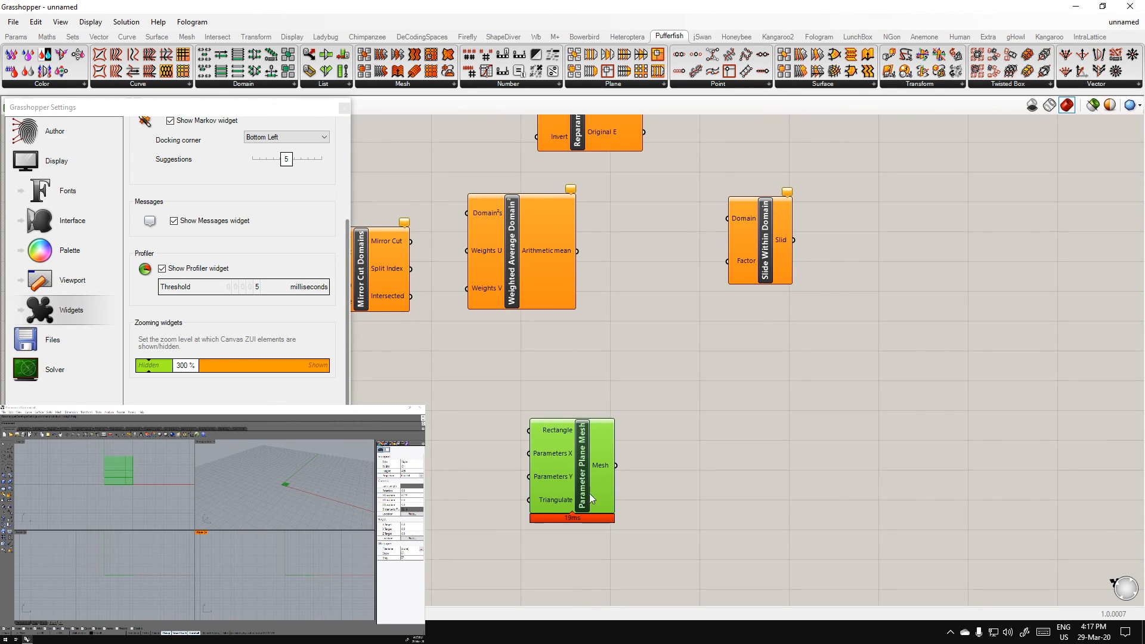
key(Delete)
scroll(738, 393, down, 2)
right_drag(735, 388, 765, 437)
drag(846, 437, 471, 192)
key(Delete)
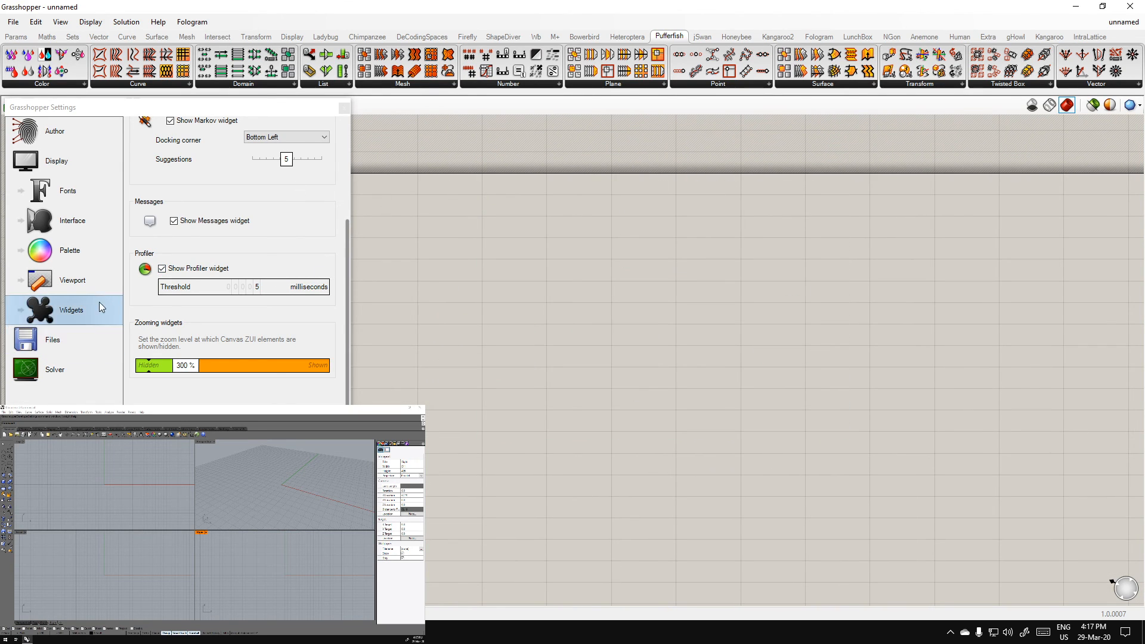
Examine the Files page of the Grasshopper settings and close the settings window
click(84, 338)
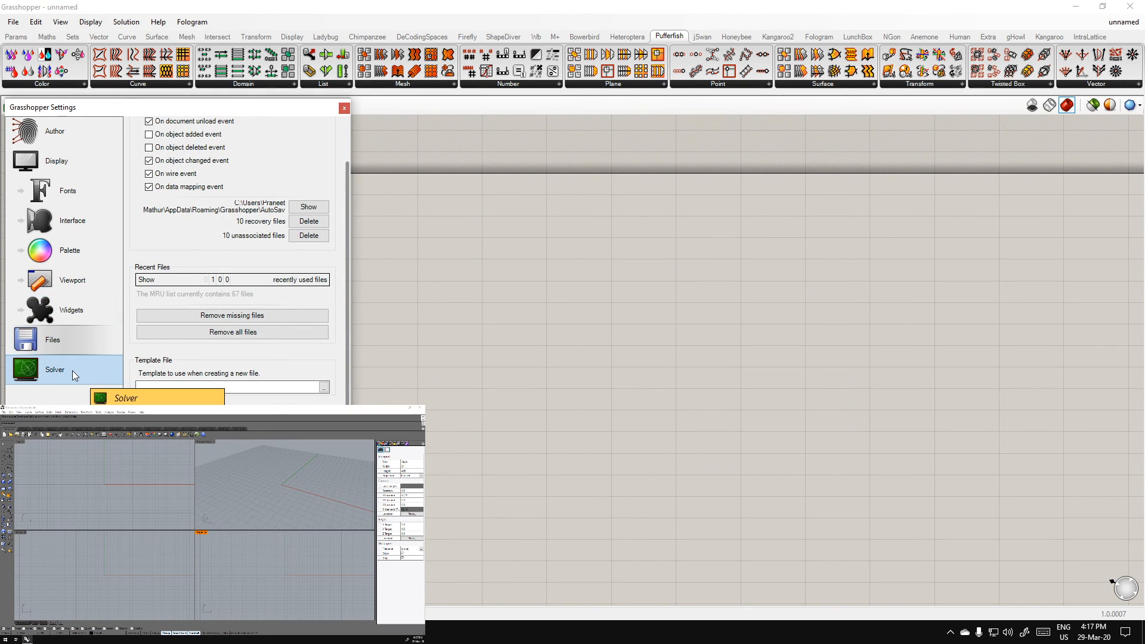
click(344, 108)
scroll(442, 335, up, 1)
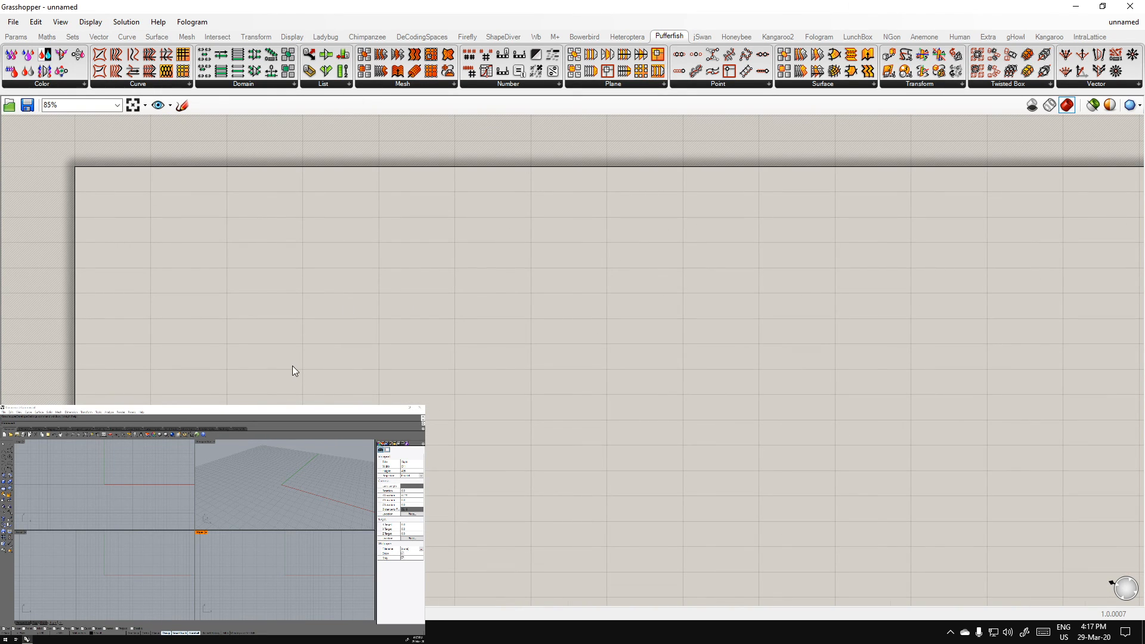
Look through the Params and Maths component categories and the file, view and help commands
click(18, 37)
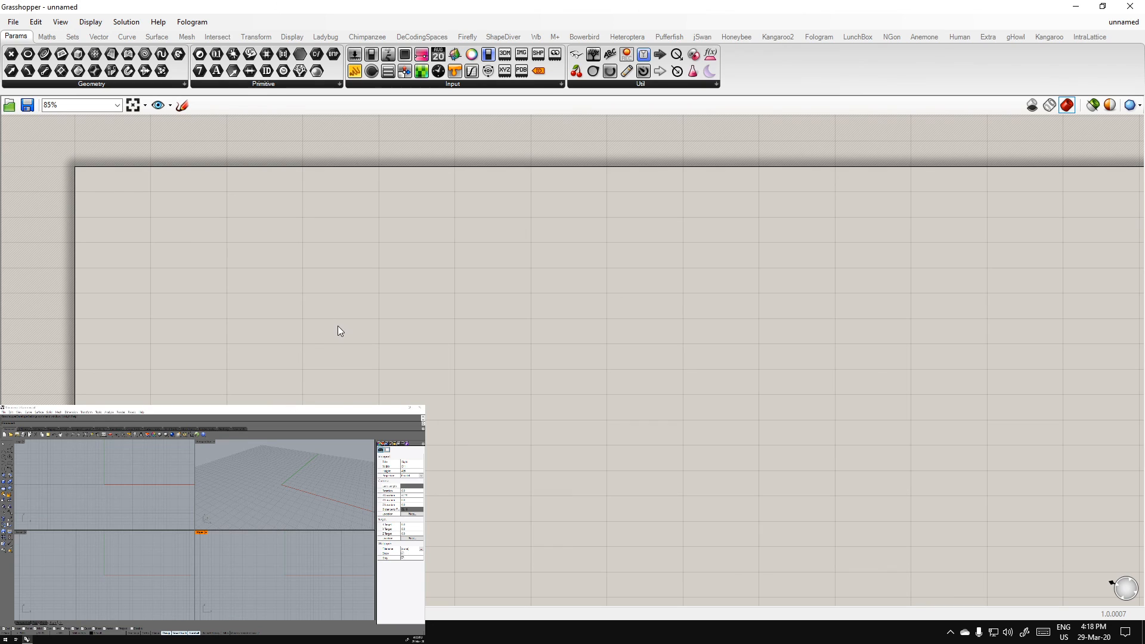
click(49, 37)
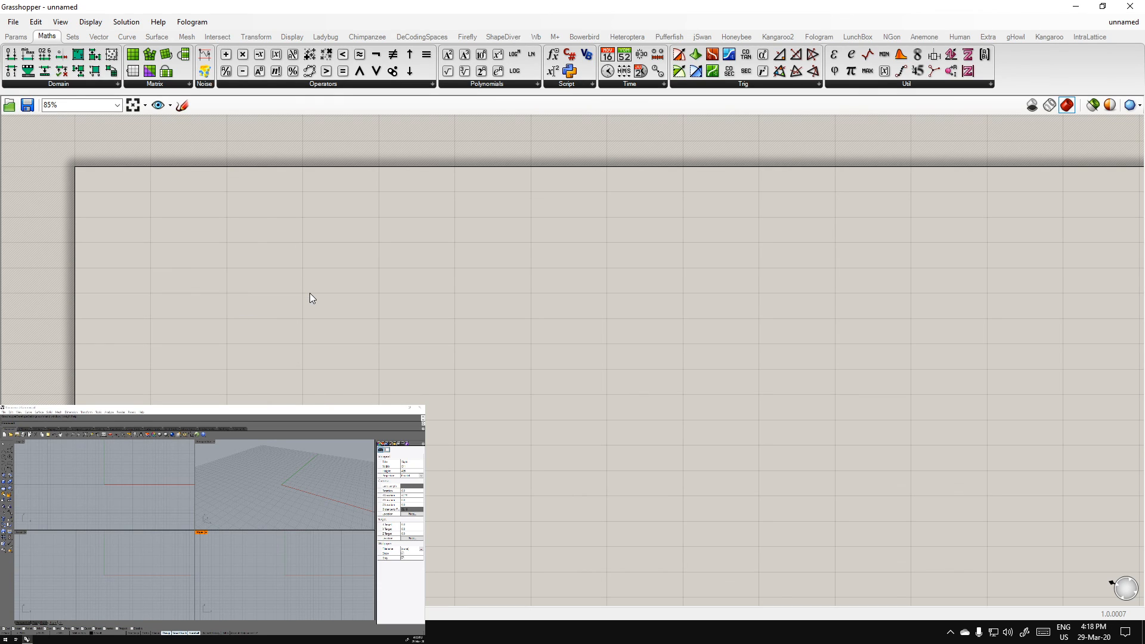
click(176, 407)
key(alt+Tab)
click(16, 37)
click(17, 23)
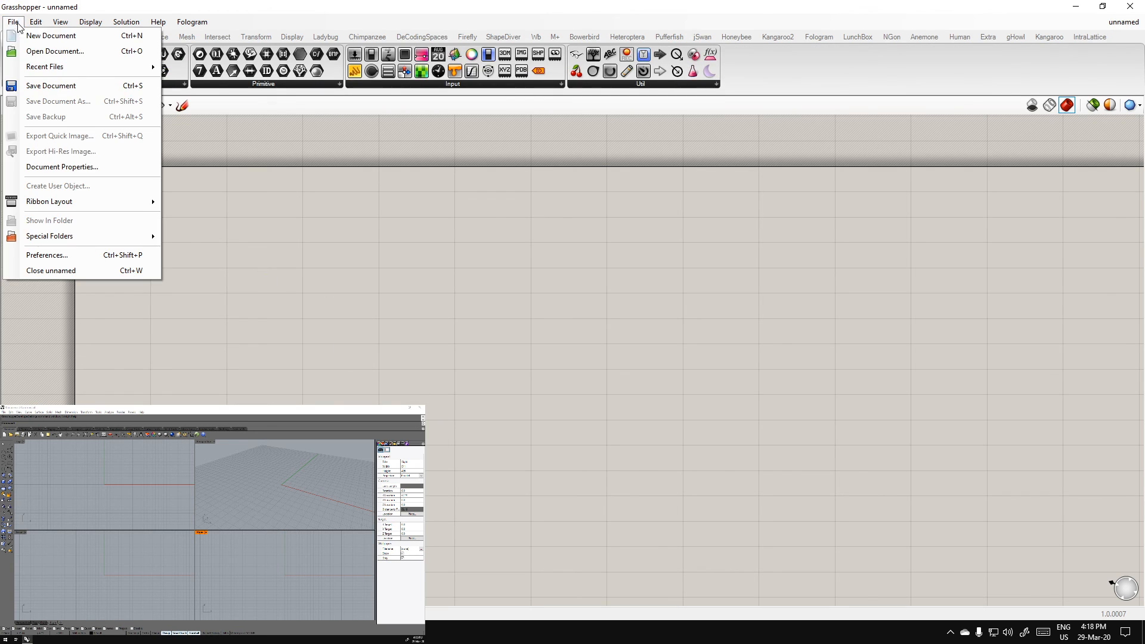
click(63, 25)
click(64, 24)
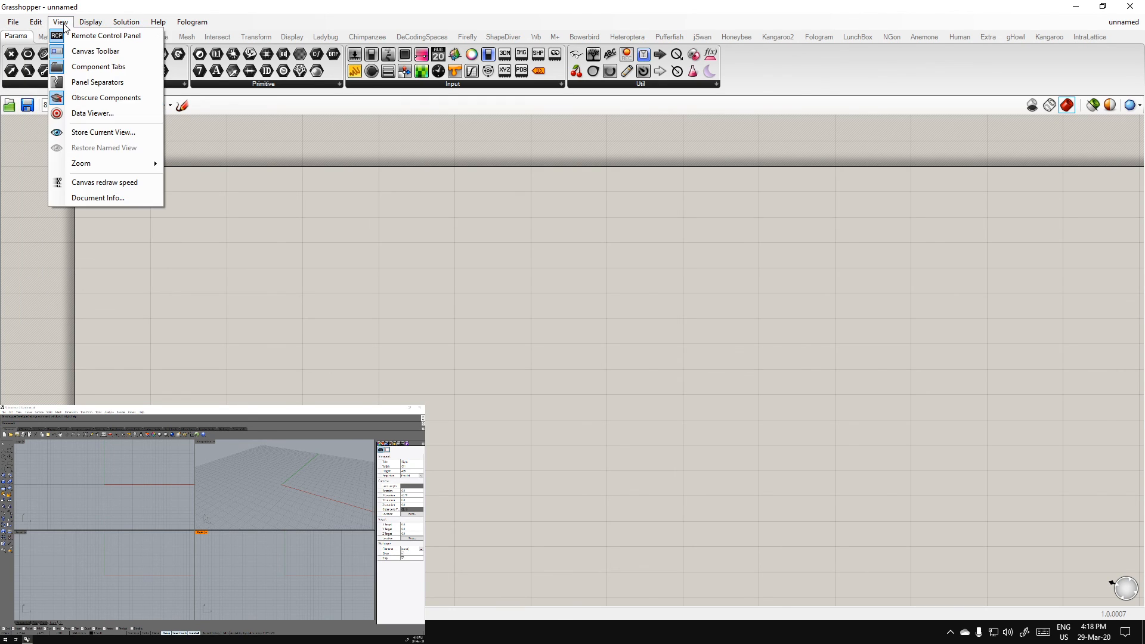
click(157, 23)
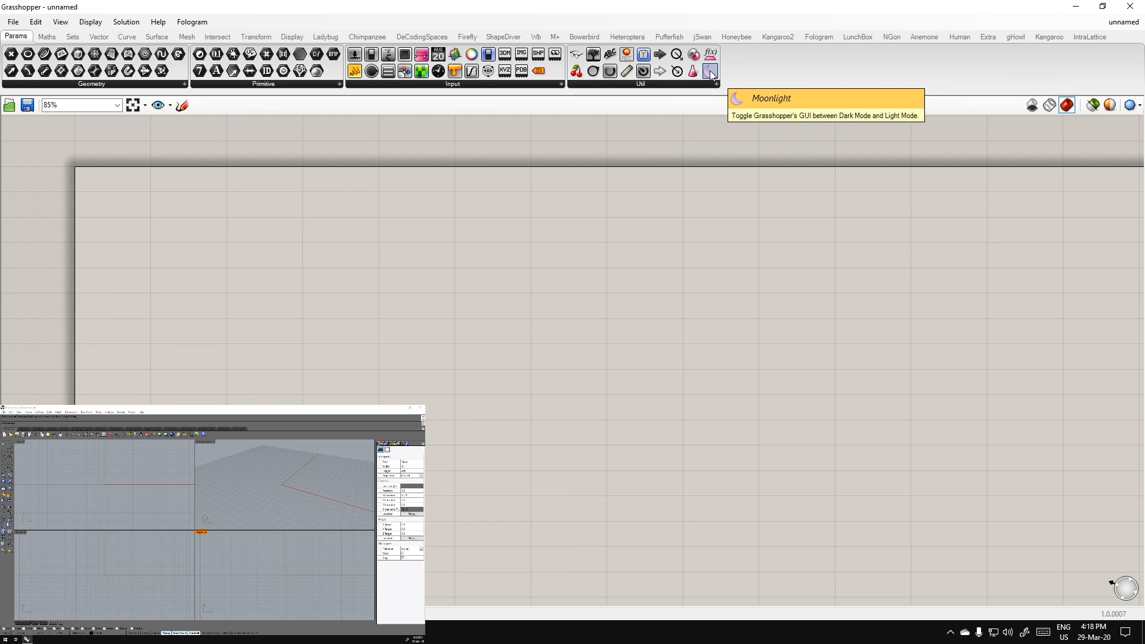
Try out a Galapagos component, examining its solver options in the editor, and remove it from the canvas
drag(710, 55, 677, 217)
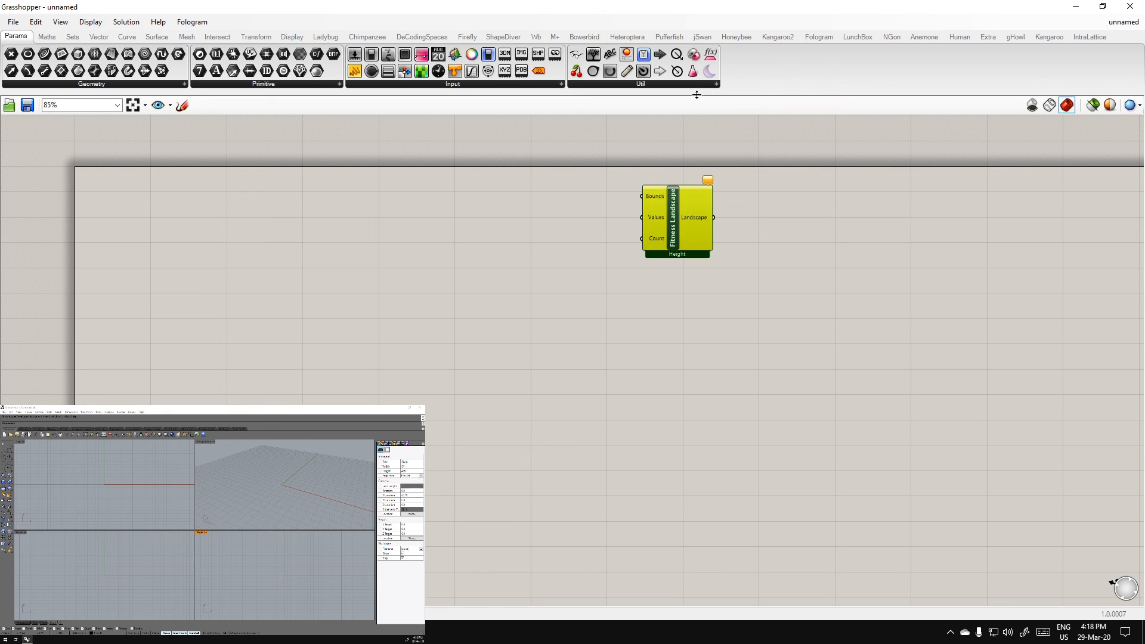
key(Delete)
drag(694, 55, 616, 234)
double_click(615, 234)
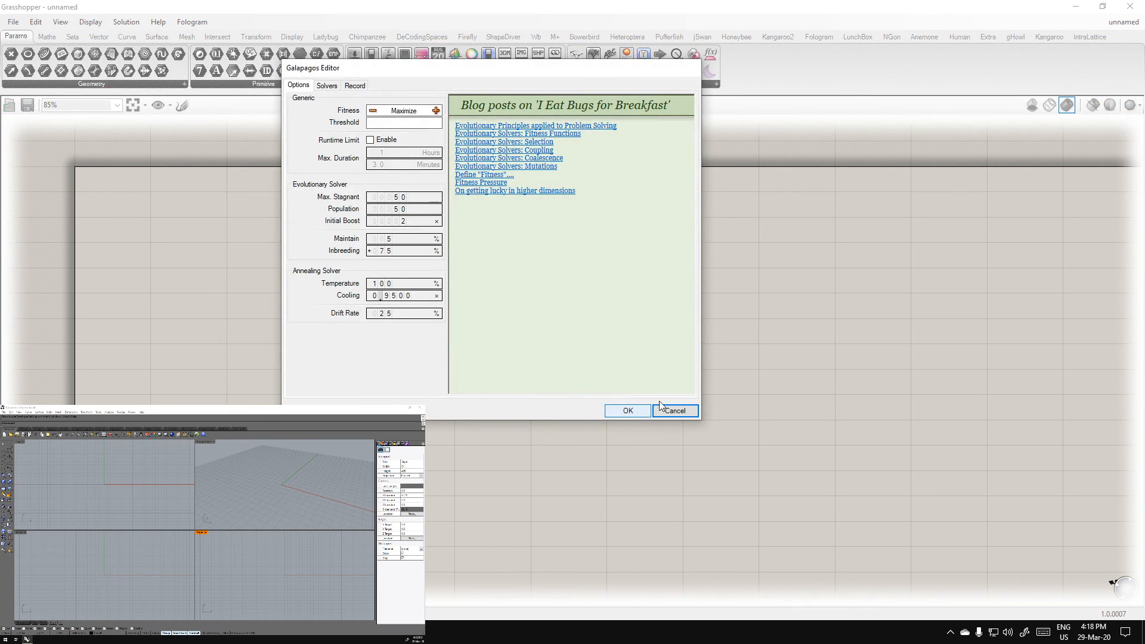
drag(480, 71, 472, 140)
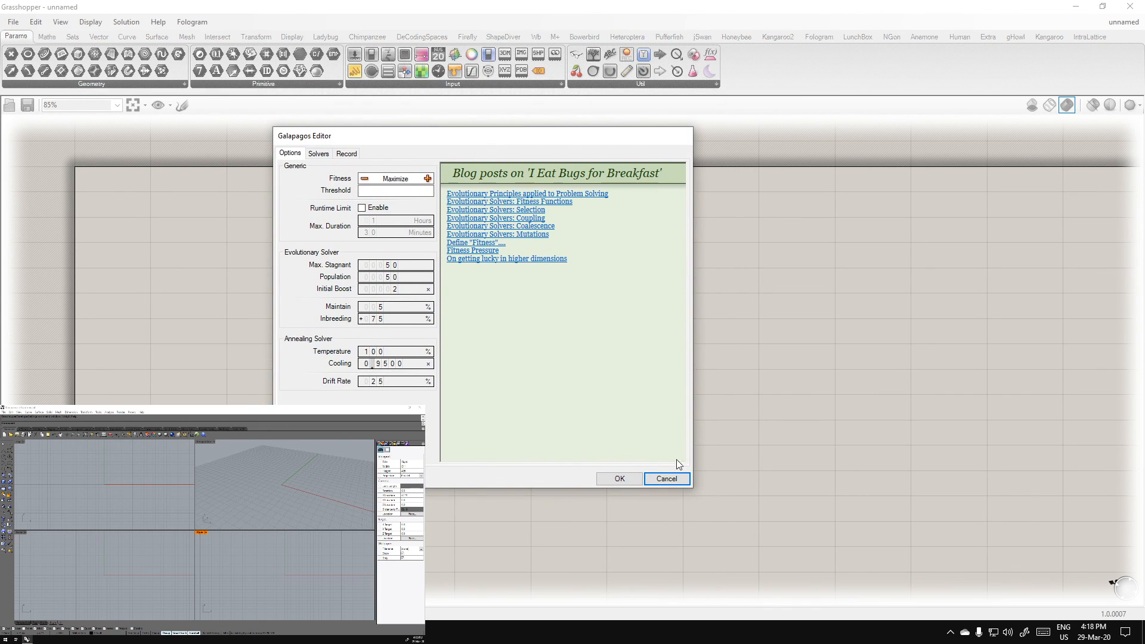
click(667, 478)
key(Delete)
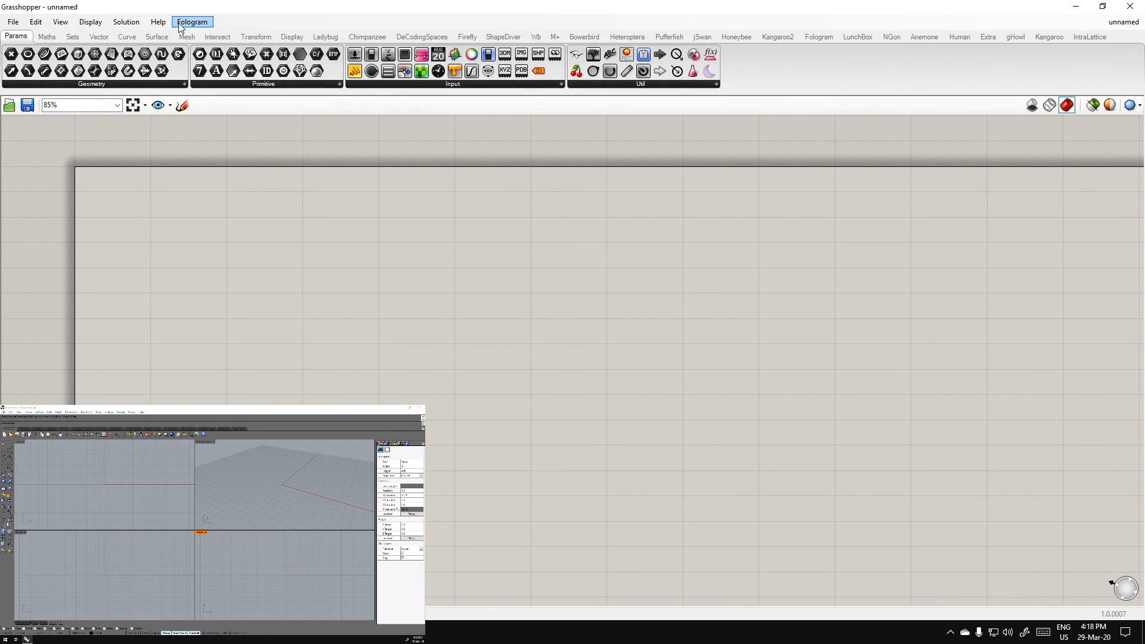
Look through the Firefly, Kangaroo2 and Anemone plug-in components
click(467, 37)
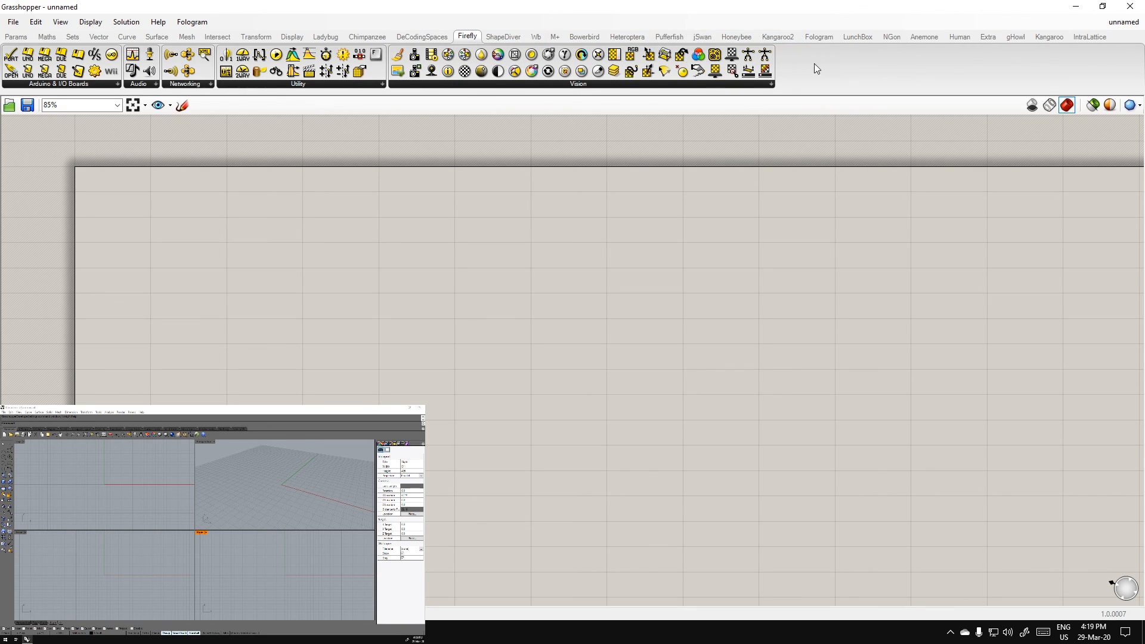
click(779, 37)
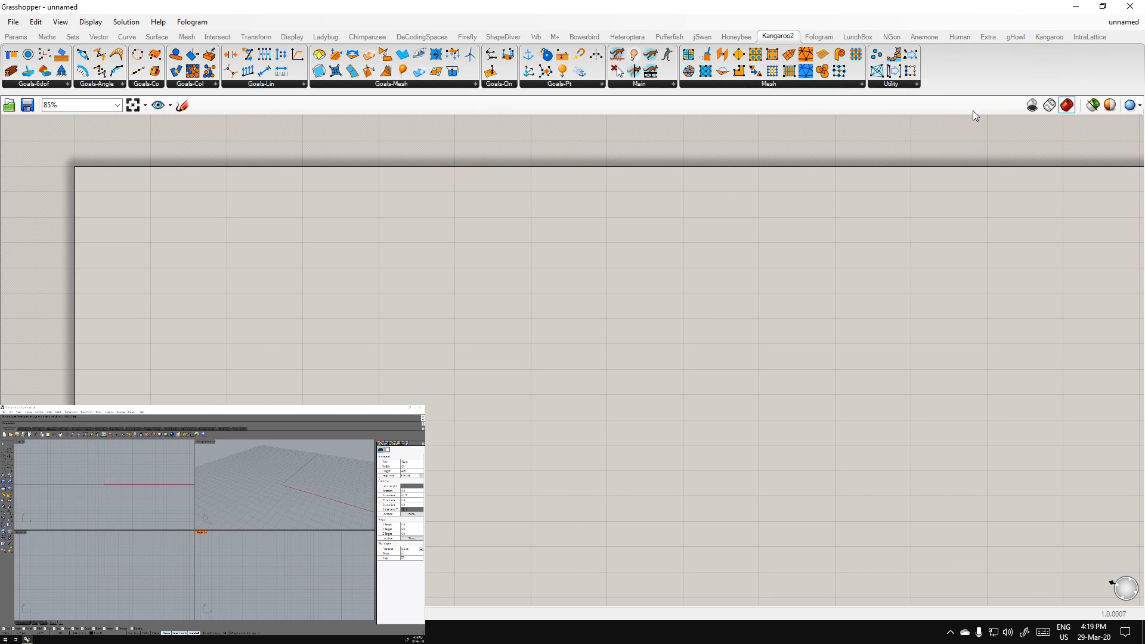
click(924, 37)
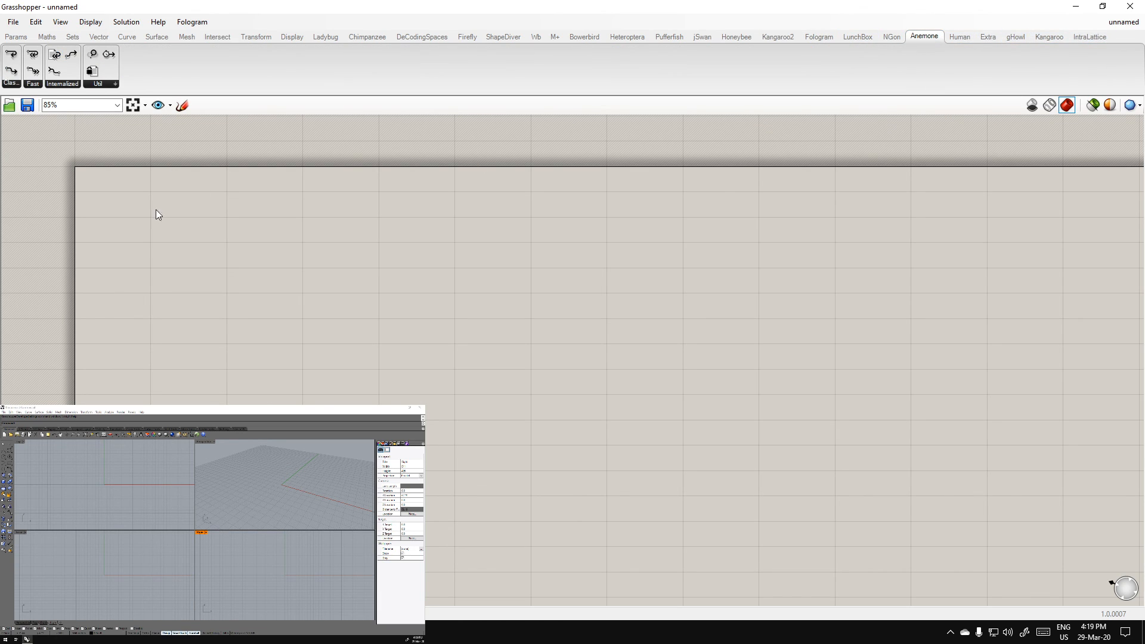
Place two Number parameters and wire the upper one's output into the lower one, removing the stray Image Sampler
click(18, 37)
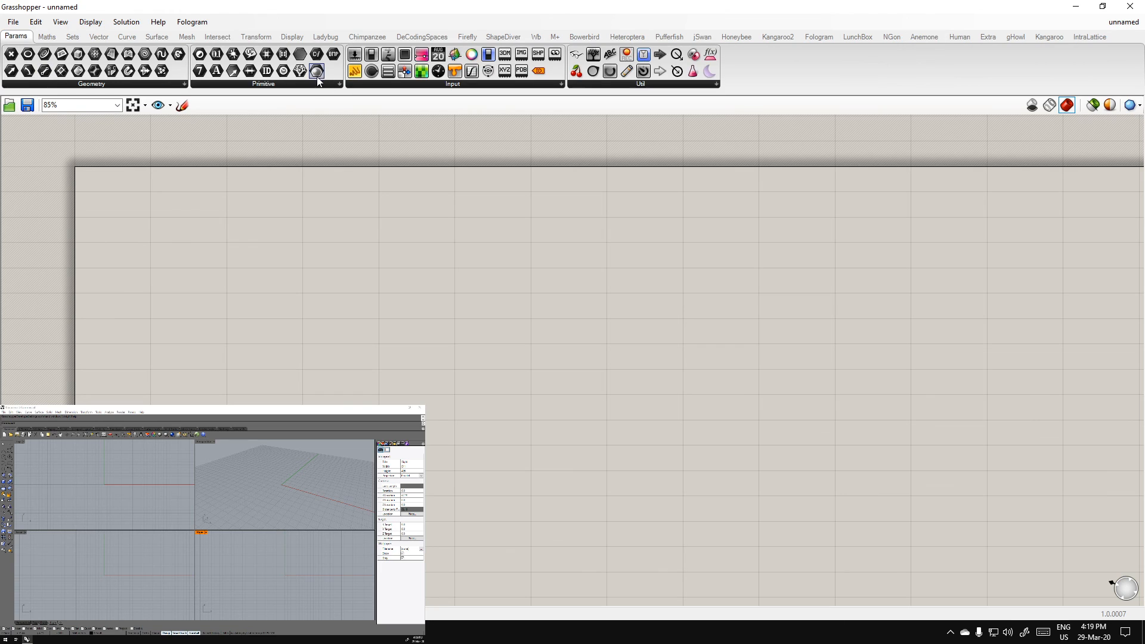
drag(217, 55, 357, 288)
scroll(332, 292, up, 4)
drag(431, 275, 403, 453)
click(443, 471)
drag(421, 71, 721, 371)
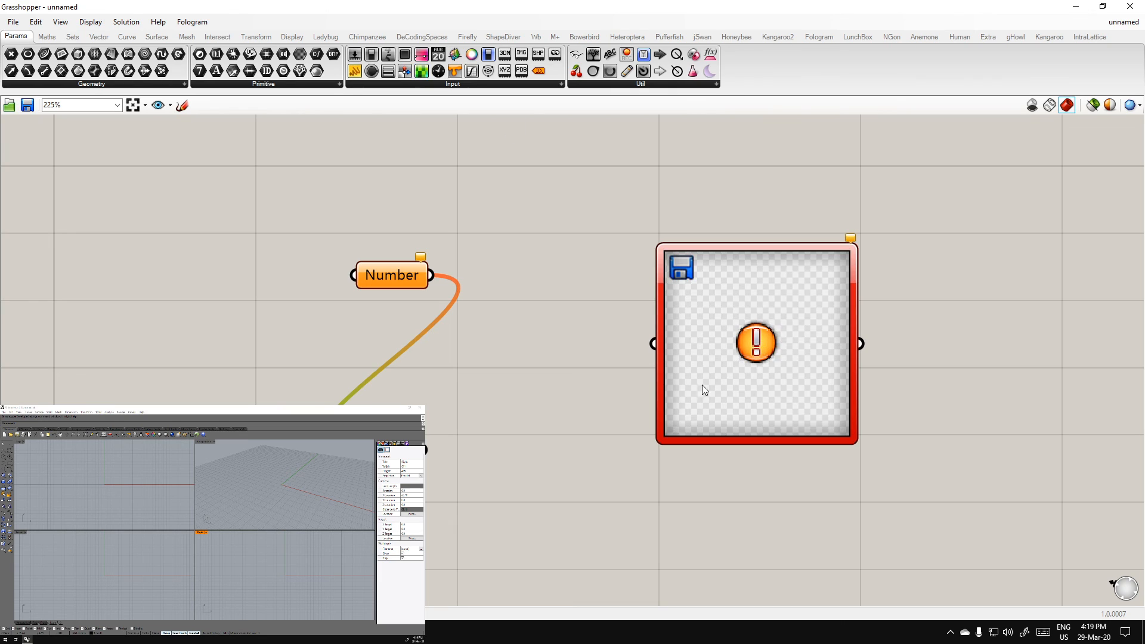
key(Delete)
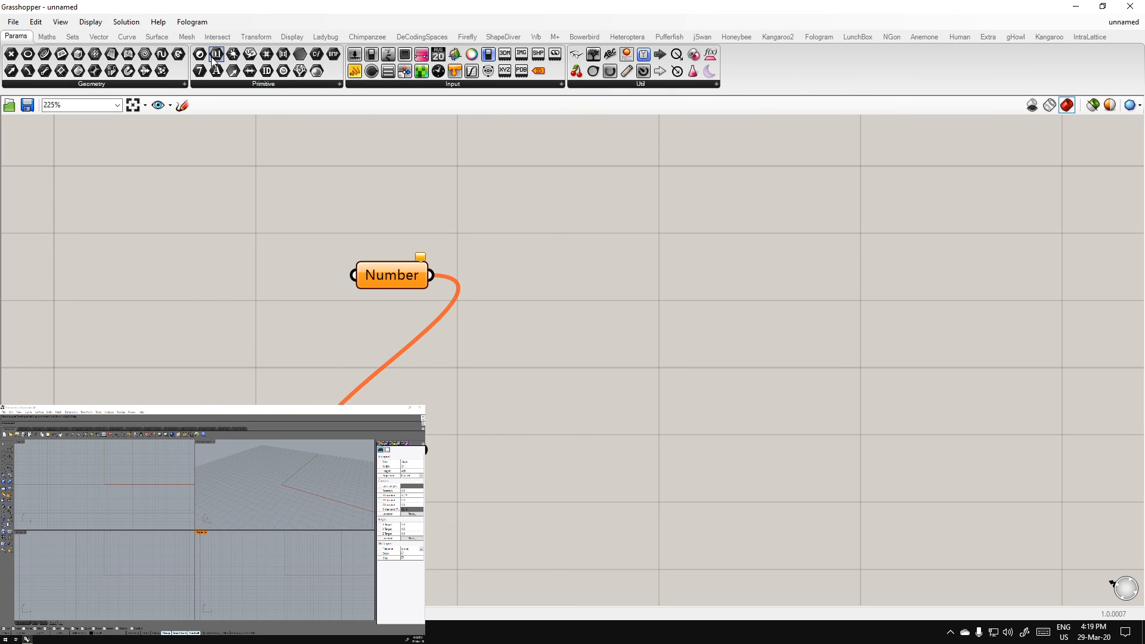
Add an Integer parameter fed by the lower Number and wire its output back into the upper Number to form a loop
drag(396, 178, 625, 332)
drag(425, 449, 589, 332)
drag(663, 331, 459, 184)
drag(619, 338, 538, 384)
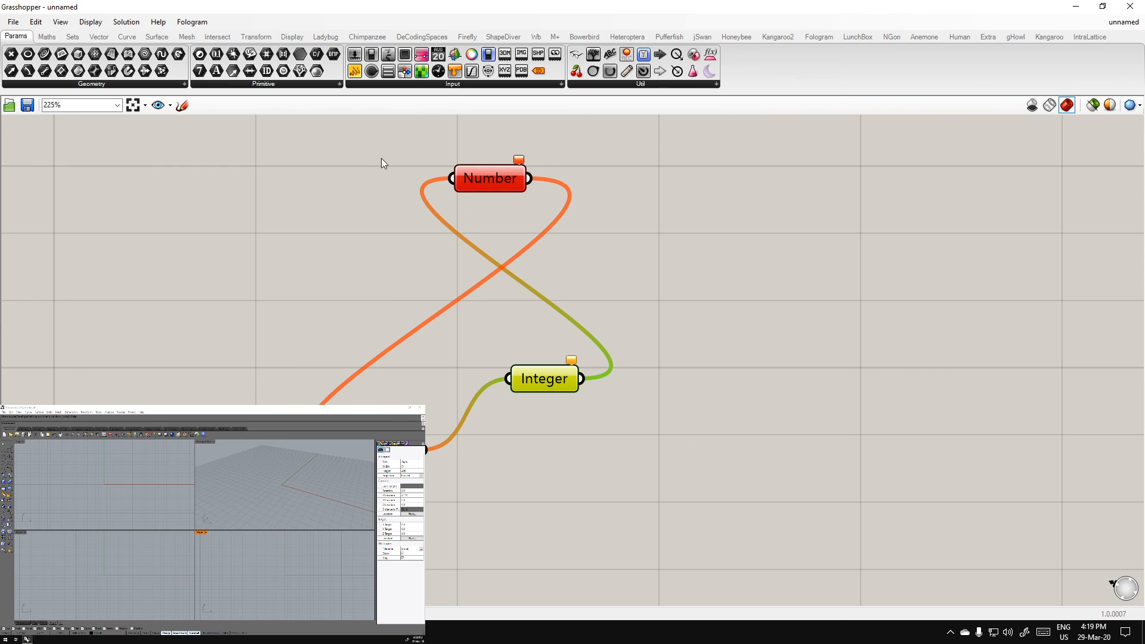
Read the upper Number parameter's error messages and disconnect the Integer's wire from it
click(518, 160)
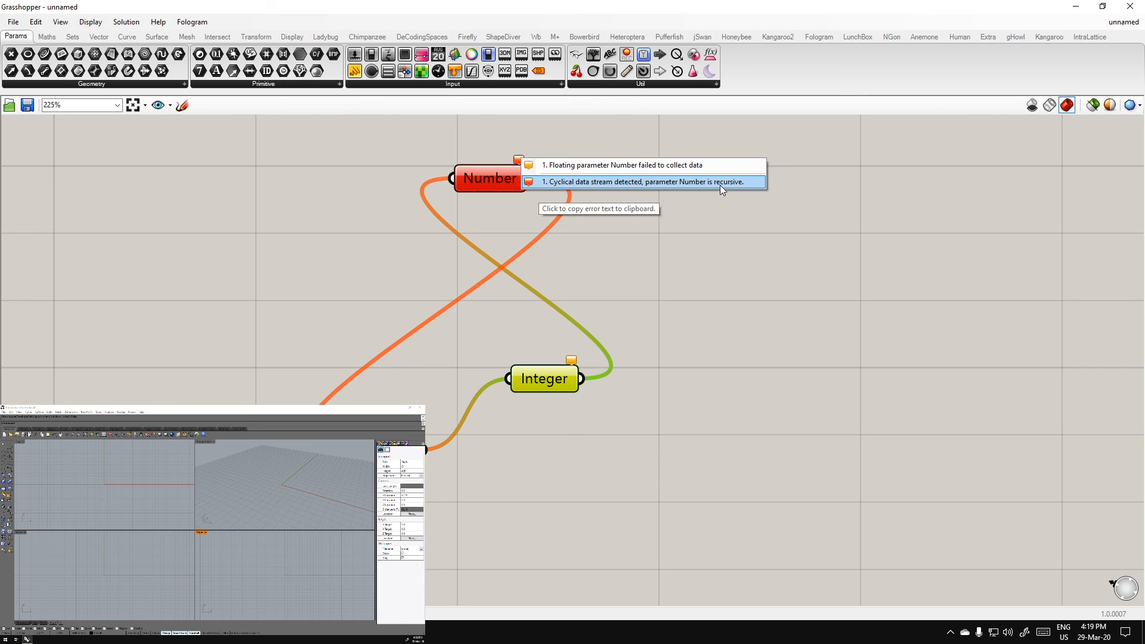
click(550, 283)
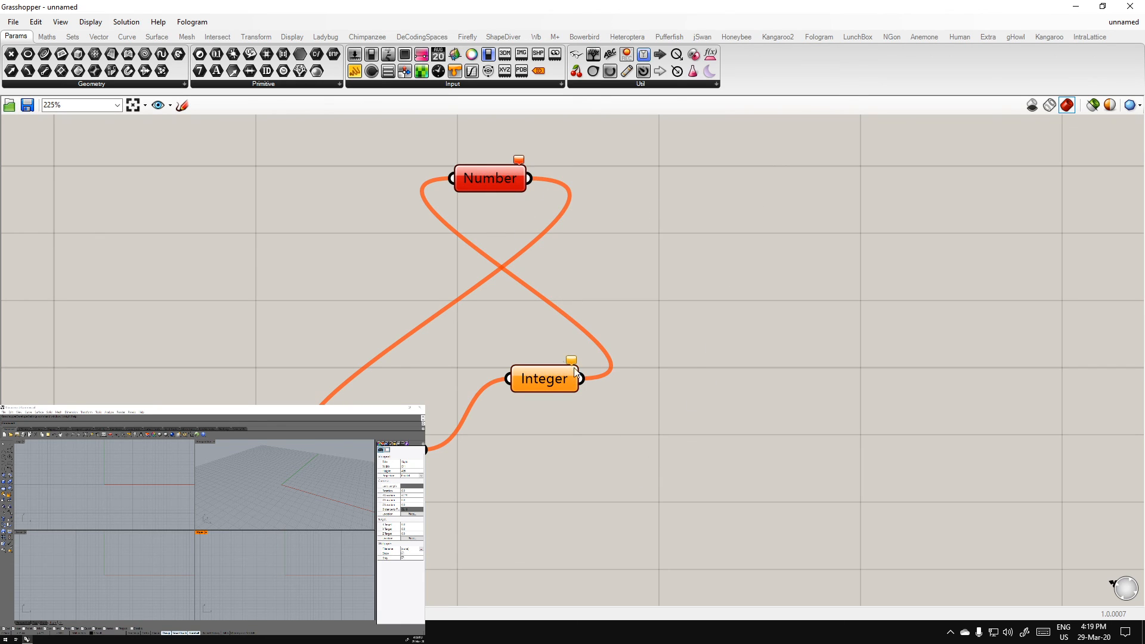
ctrl+drag(584, 380, 448, 177)
Delete the two Number parameters and the Integer parameter from the canvas
scroll(405, 294, down, 6)
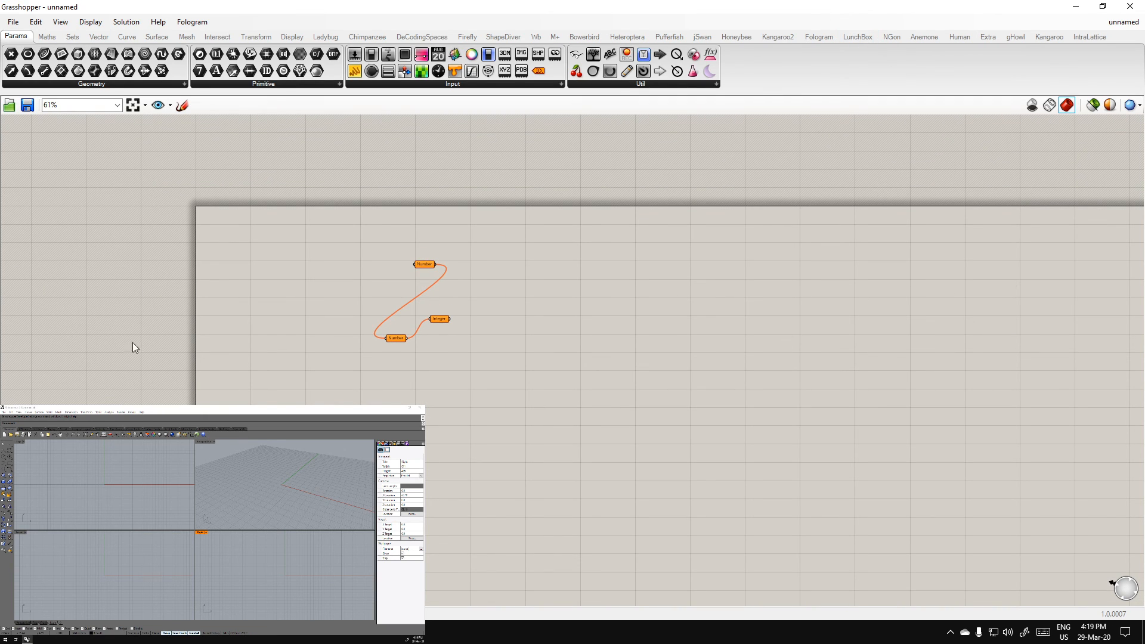
drag(526, 429, 345, 246)
scroll(223, 258, up, 3)
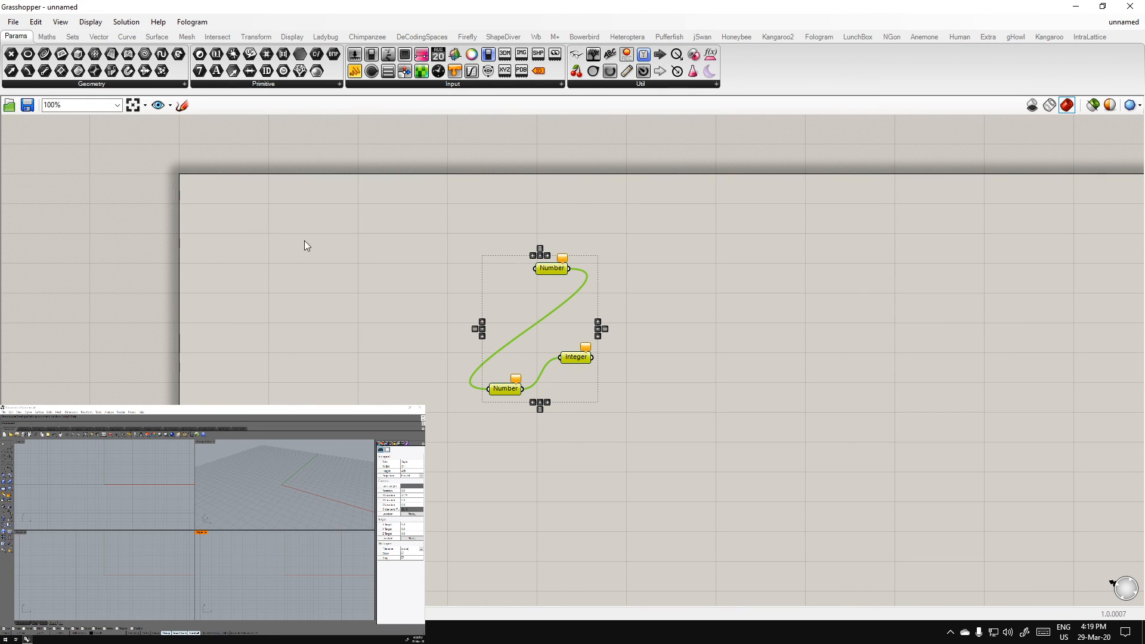
key(Delete)
Look through the Anemone, Kangaroo, gHowl, IntraLattice, Mesh, Curve, Sets and Vector component categories
click(932, 38)
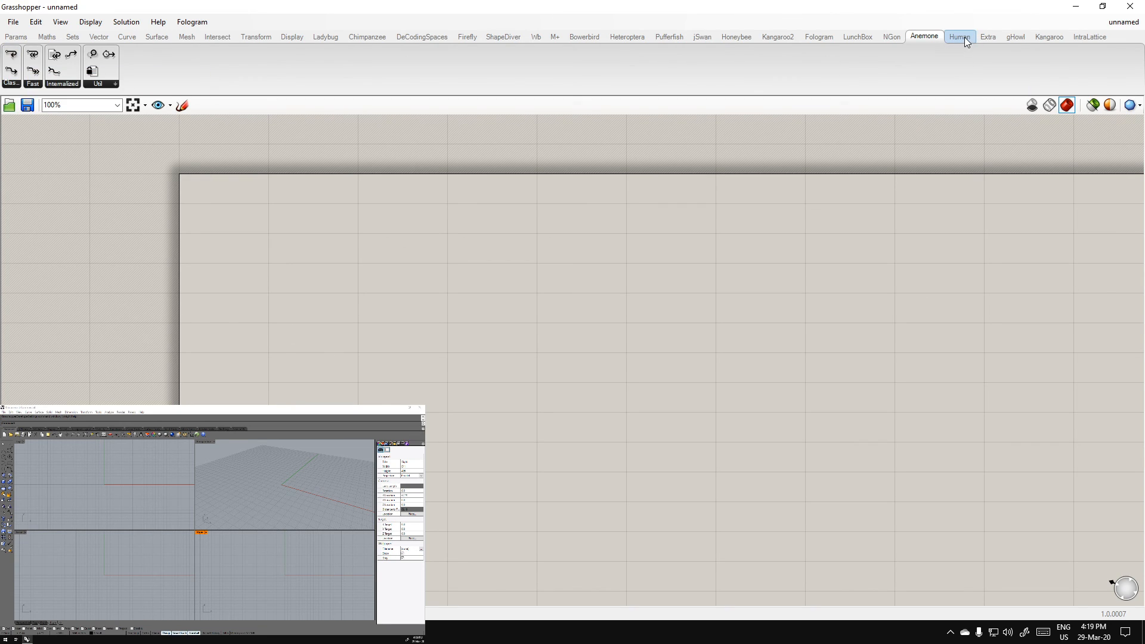
click(1047, 39)
click(1019, 38)
click(1083, 38)
click(186, 40)
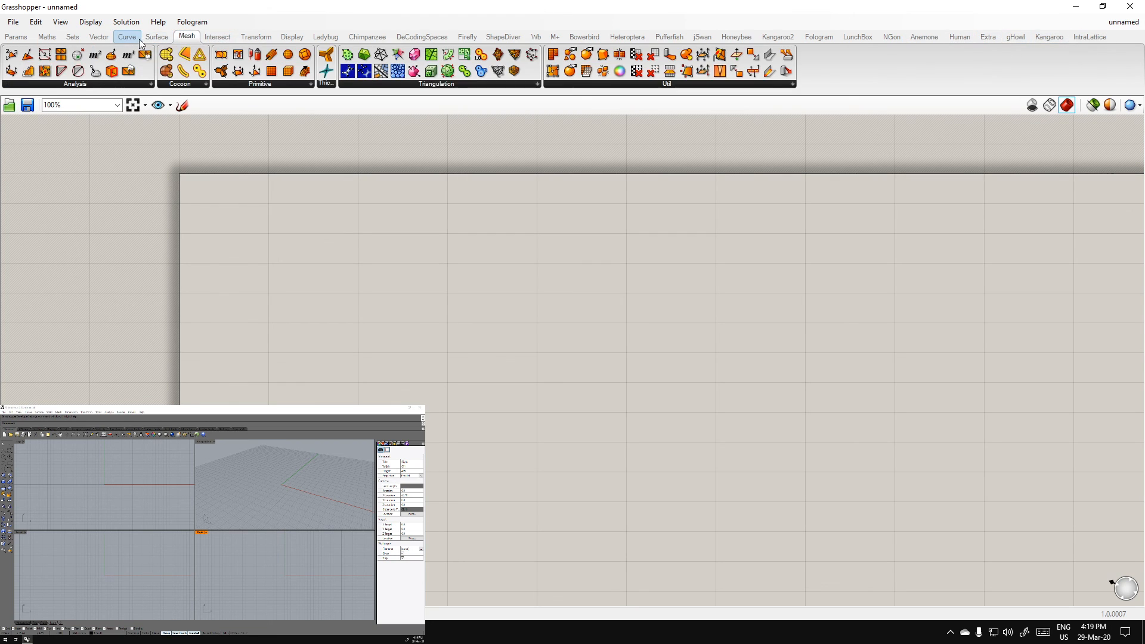
click(125, 39)
click(70, 39)
click(96, 39)
Examine the full component lists of the Util, Input and Primitive groups in the Params category
click(8, 42)
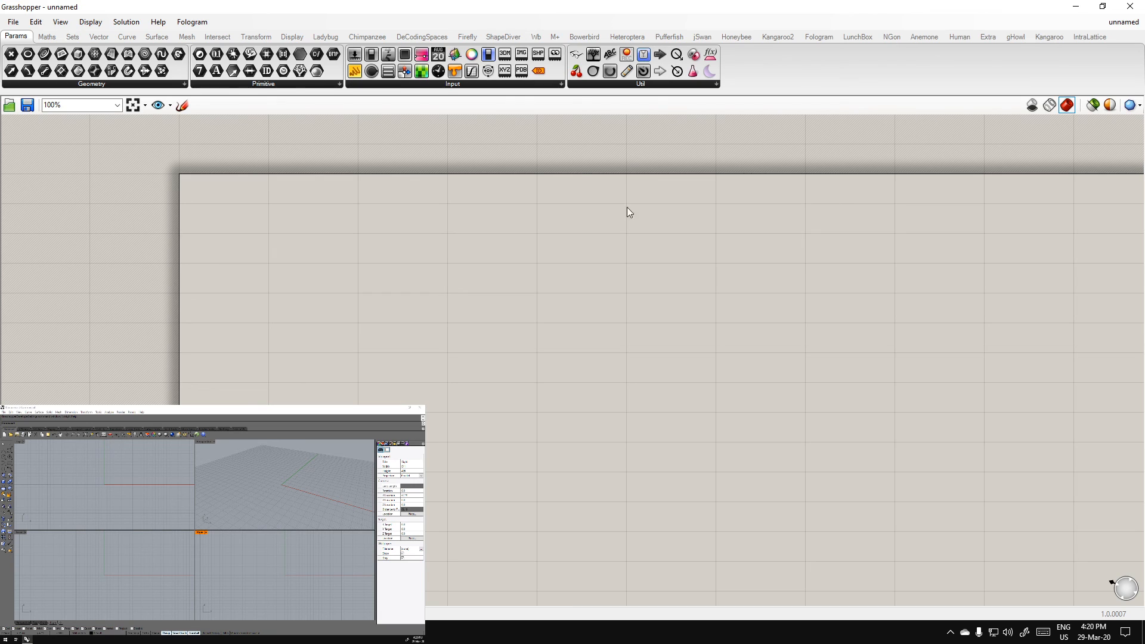
click(662, 86)
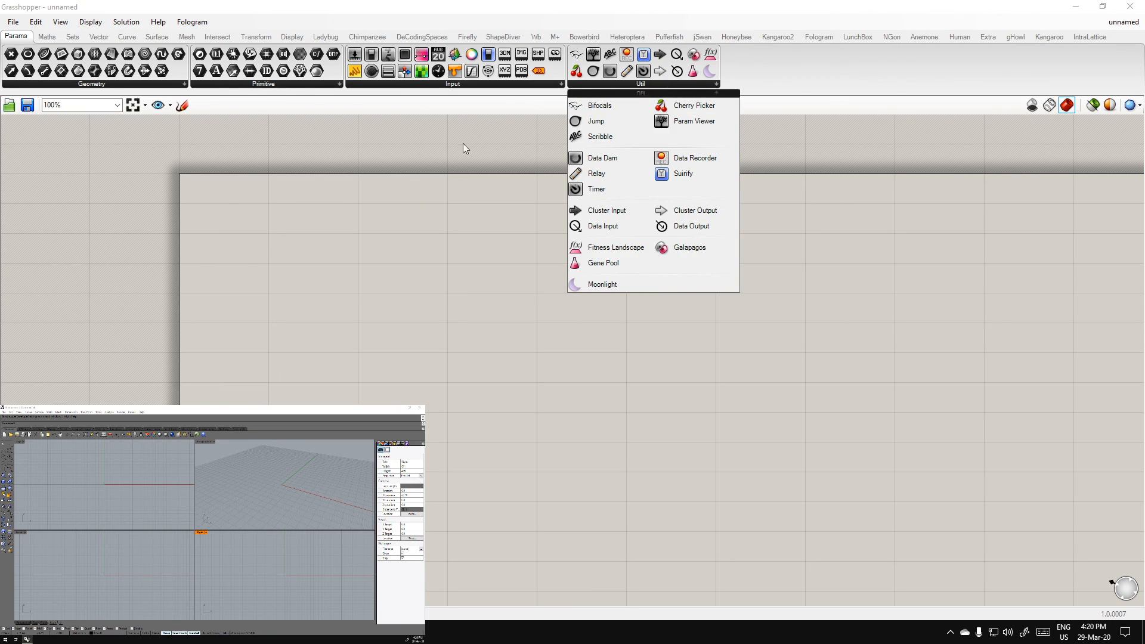
click(508, 86)
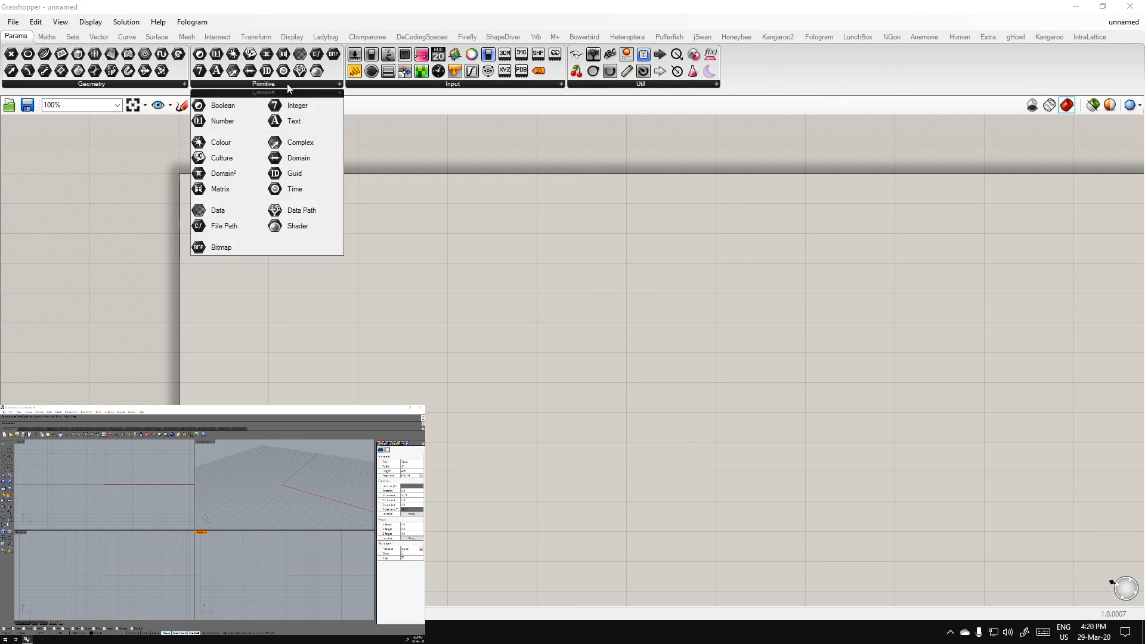
click(492, 85)
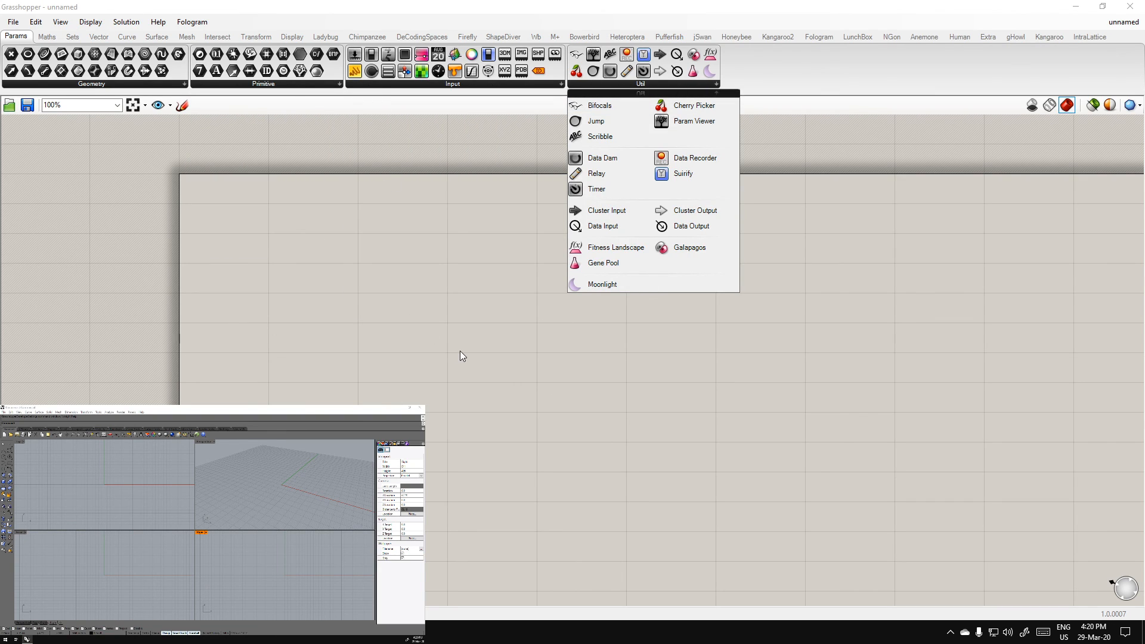
Place a VB Script, a C# Script and a GhPython Script component from the Maths category on the canvas
click(47, 37)
drag(587, 54, 299, 232)
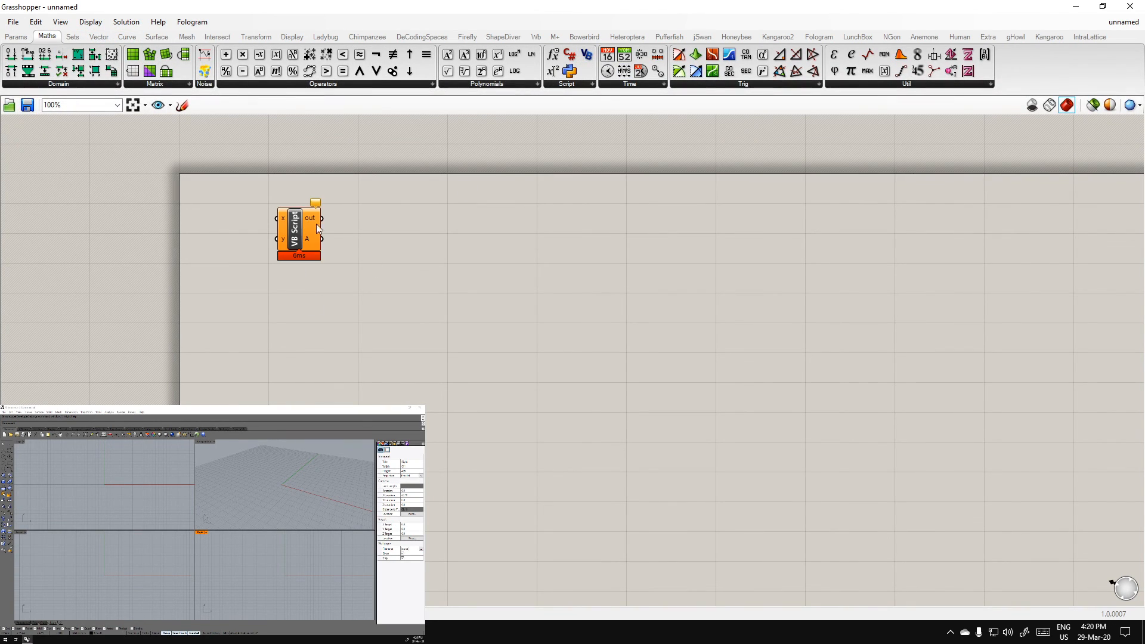
drag(569, 57, 332, 302)
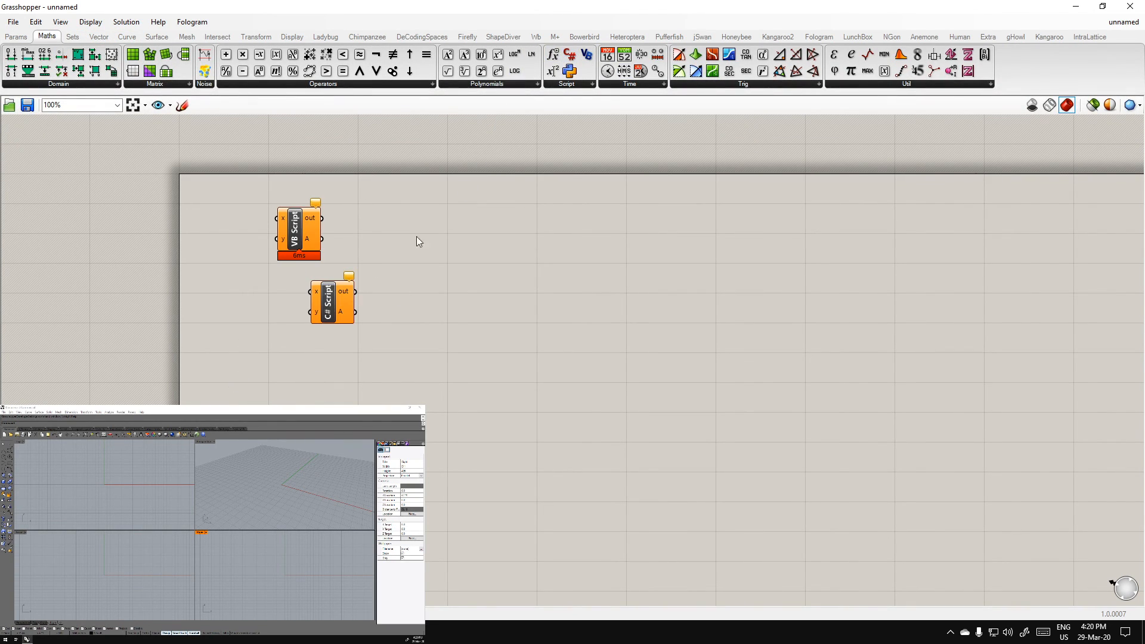
drag(570, 71, 276, 427)
Stack the three script components in a column, aligning their left edges and spacing them evenly
drag(332, 308, 296, 309)
drag(264, 432, 281, 370)
drag(358, 409, 234, 211)
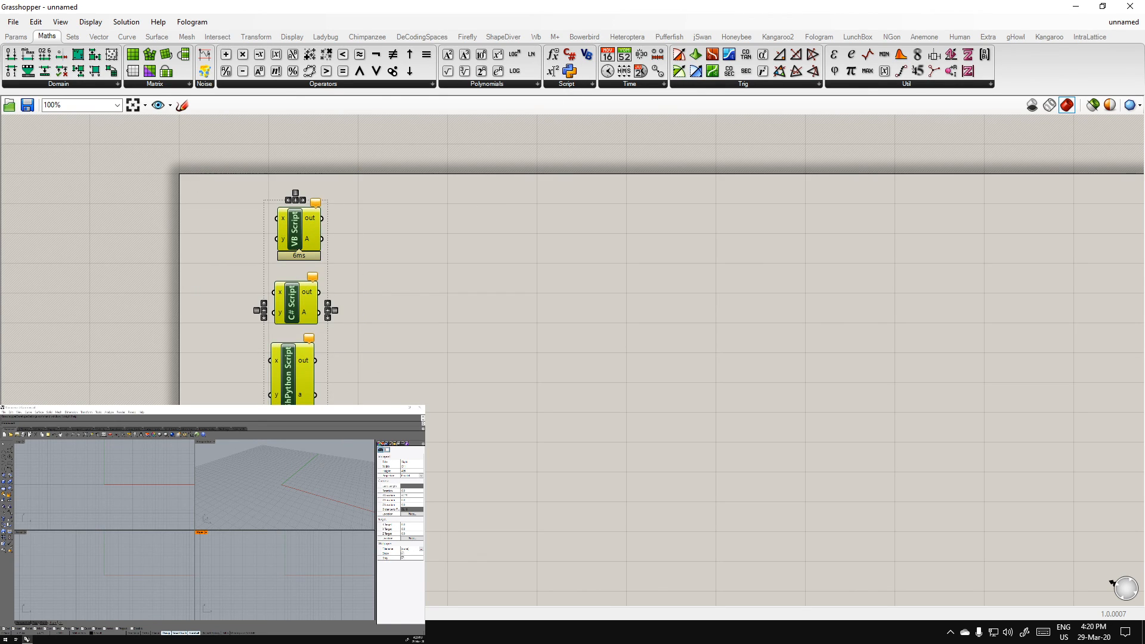
click(288, 199)
click(255, 381)
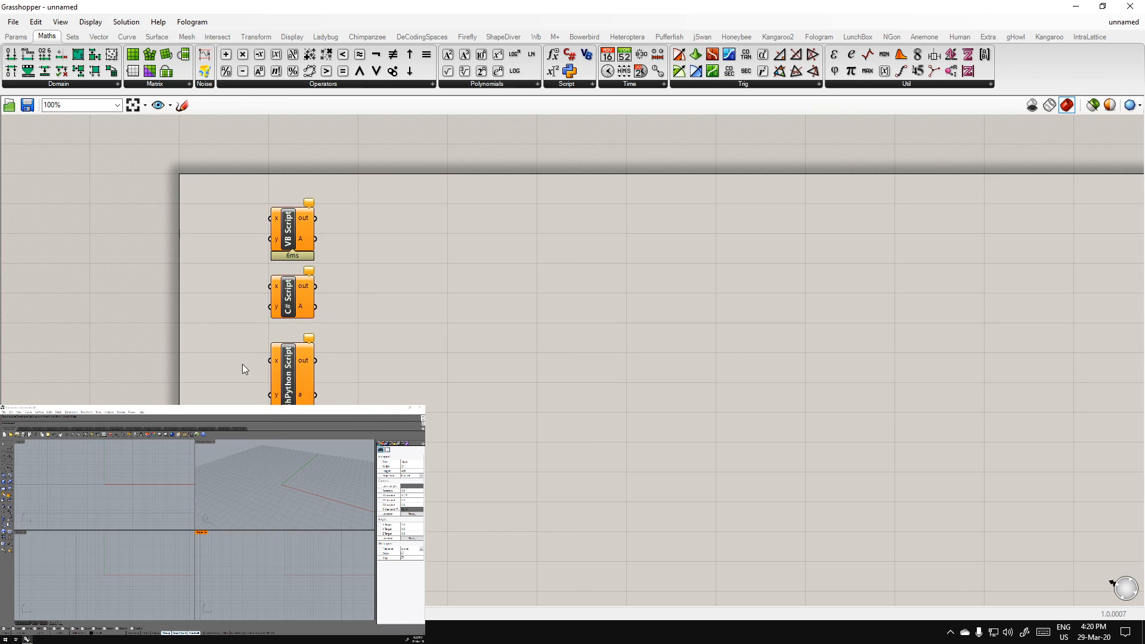
Open the code editors of the VB Script and C# Script components one after another, view their templates and close them
scroll(233, 322, up, 3)
double_click(377, 199)
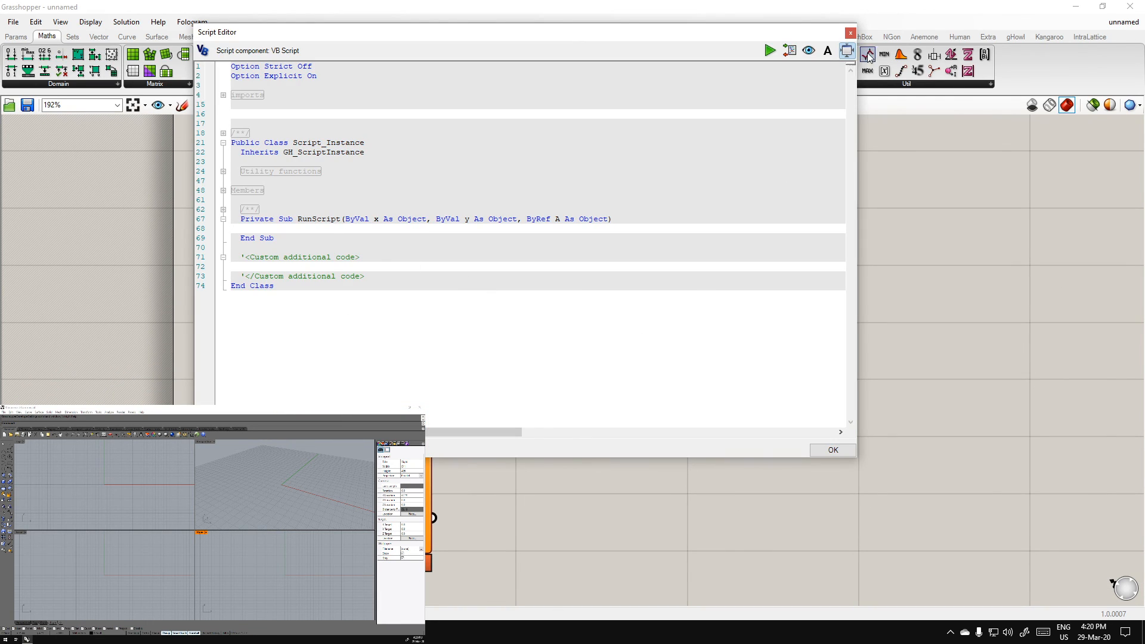
drag(750, 41, 0, 172)
drag(335, 454, 750, 157)
click(846, 155)
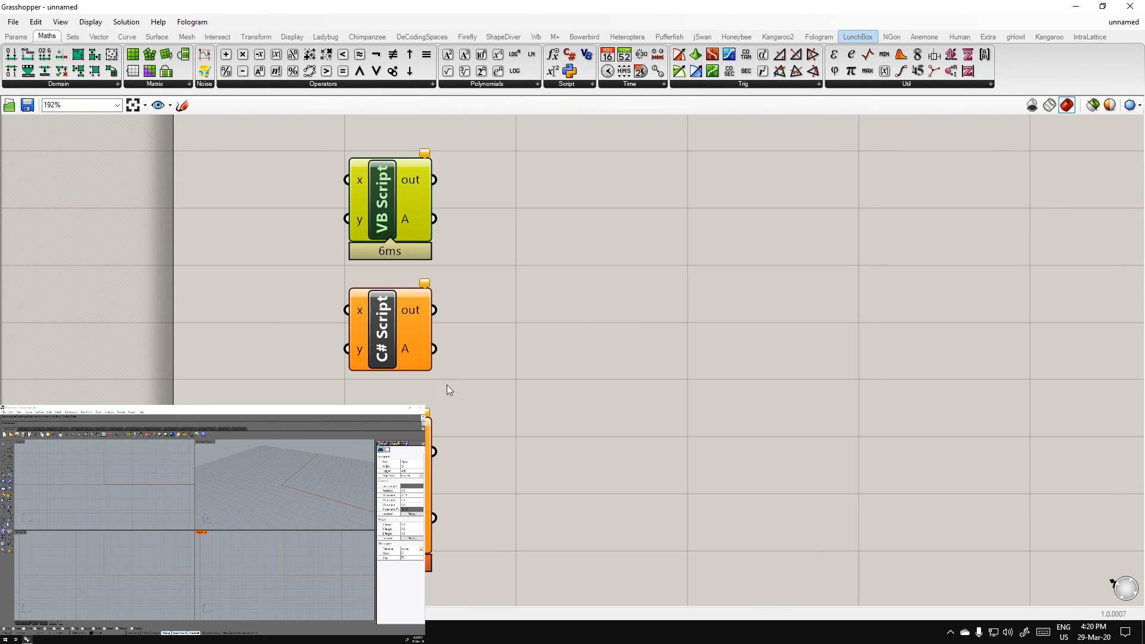
double_click(384, 346)
click(707, 127)
Open the GhPython Script component's code editor, move it over the canvas to view the default script, and close it
click(428, 477)
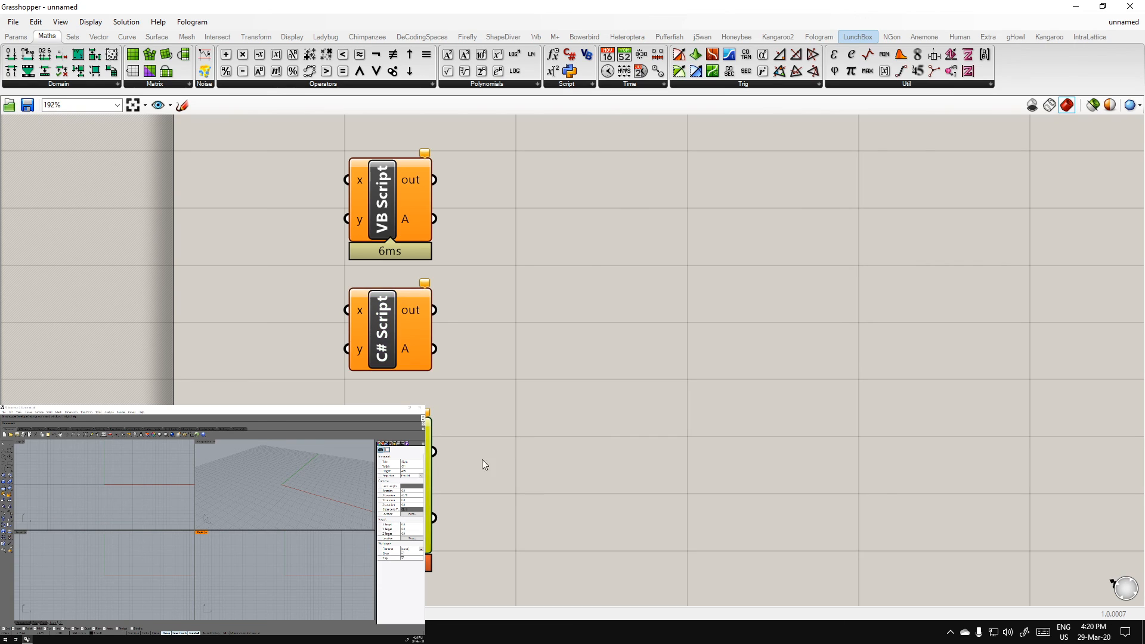
double_click(663, 374)
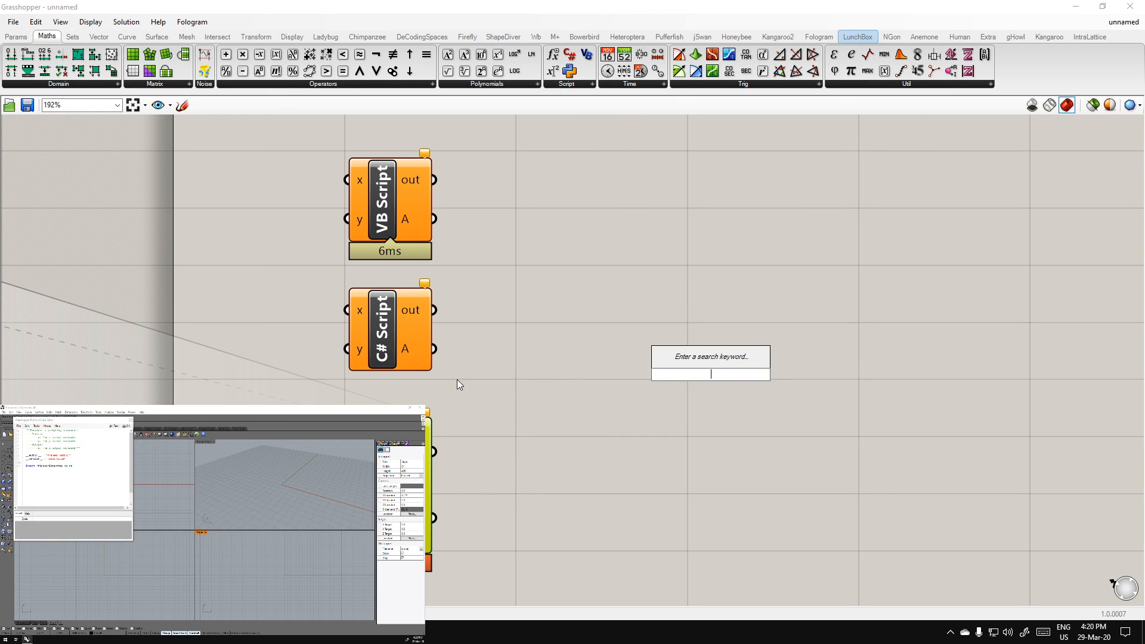
drag(88, 421, 765, 181)
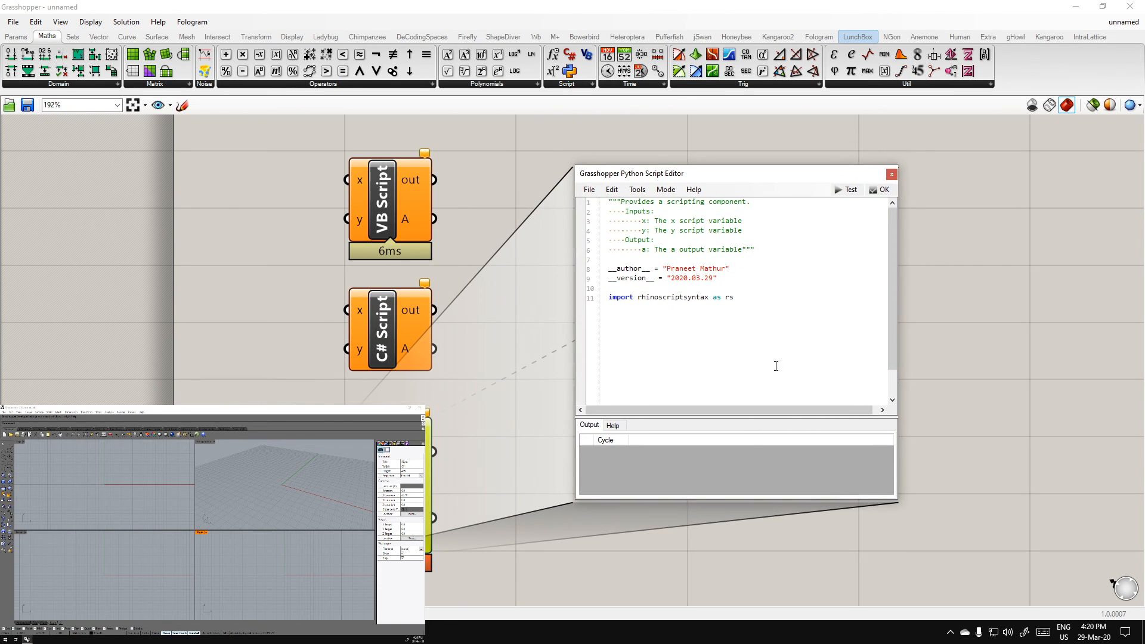
click(892, 174)
Delete the VB Script, C# Script and GhPython Script components from the canvas and return to the Params category
scroll(654, 393, down, 3)
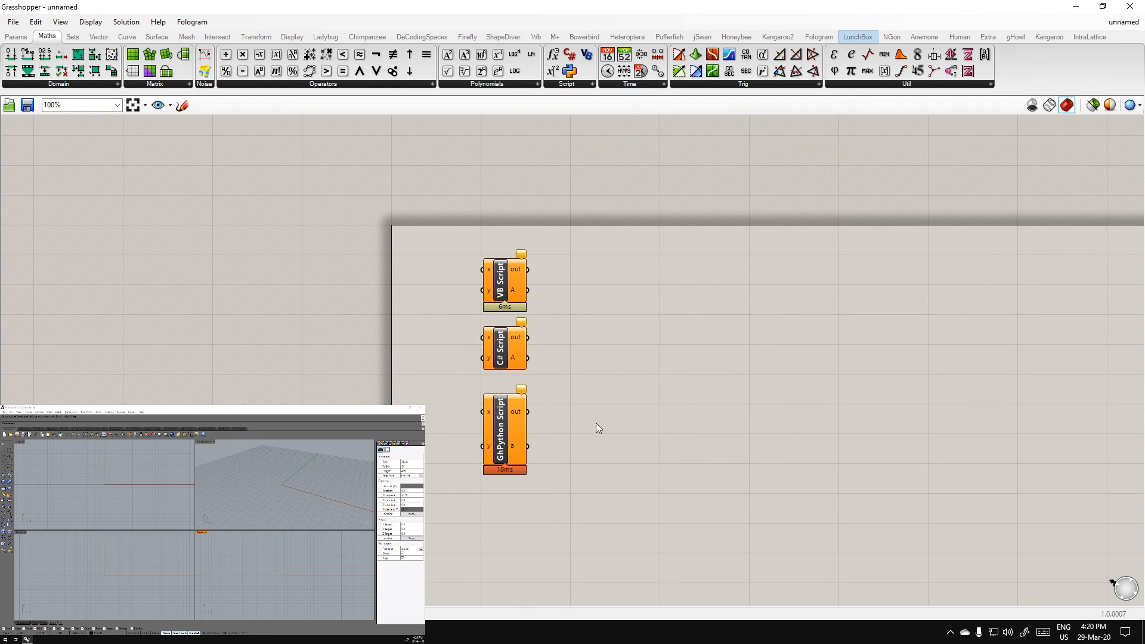
scroll(599, 424, up, 2)
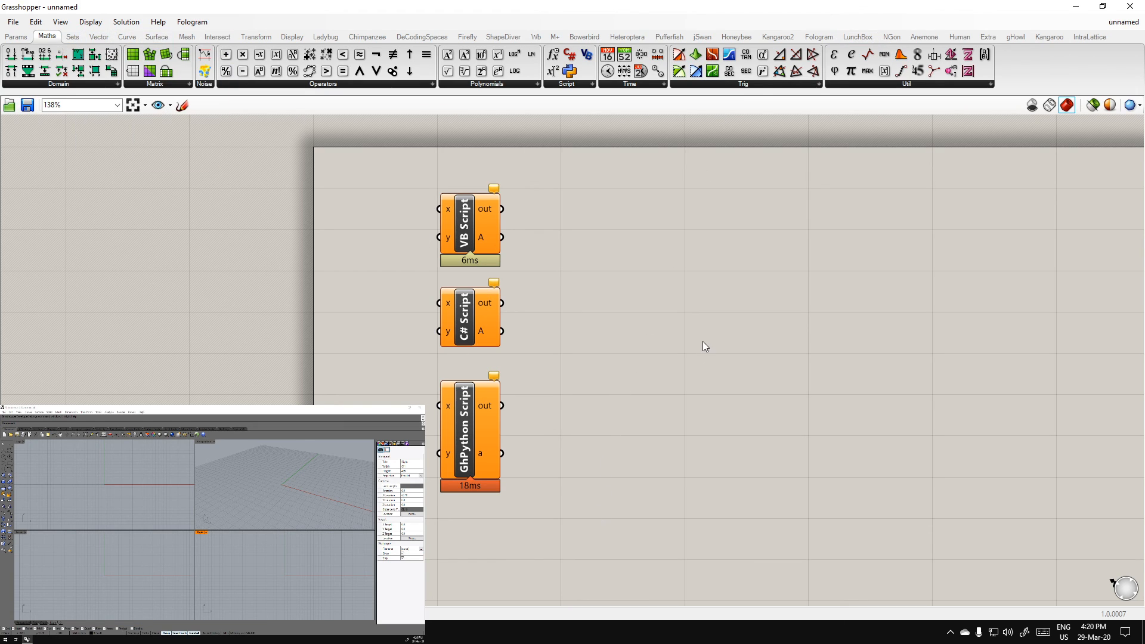
drag(535, 157, 436, 547)
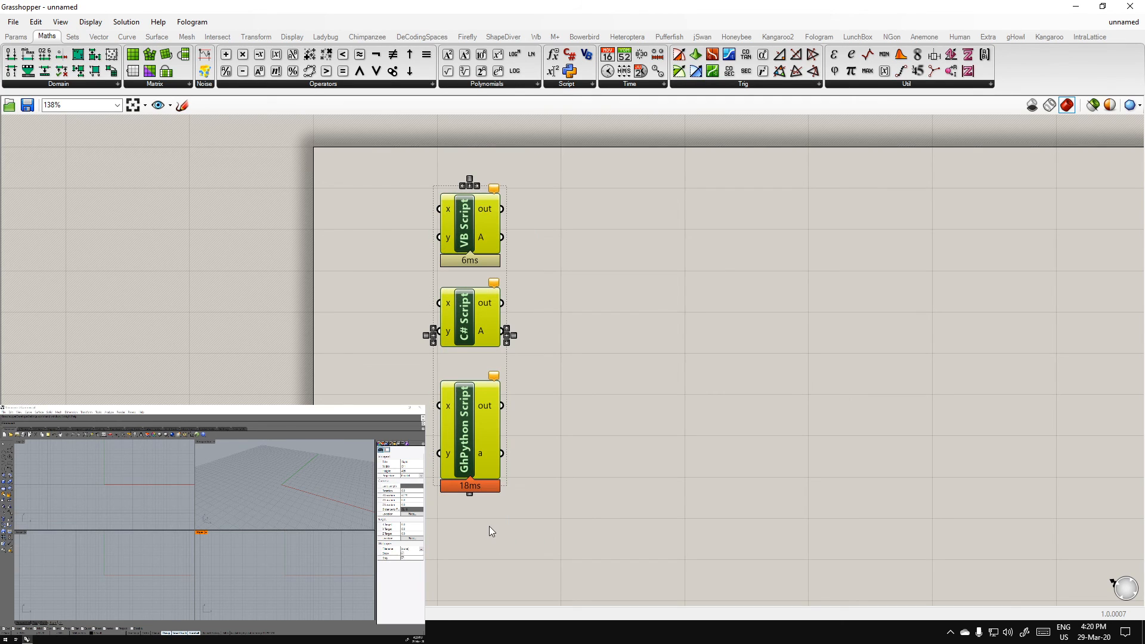
key(Delete)
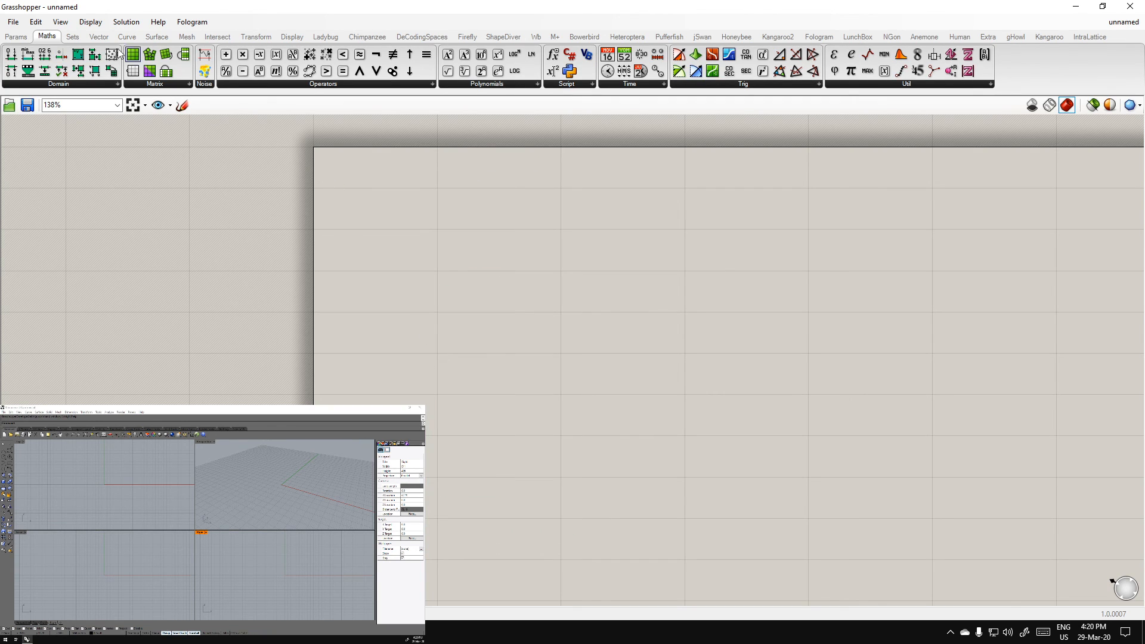
click(23, 40)
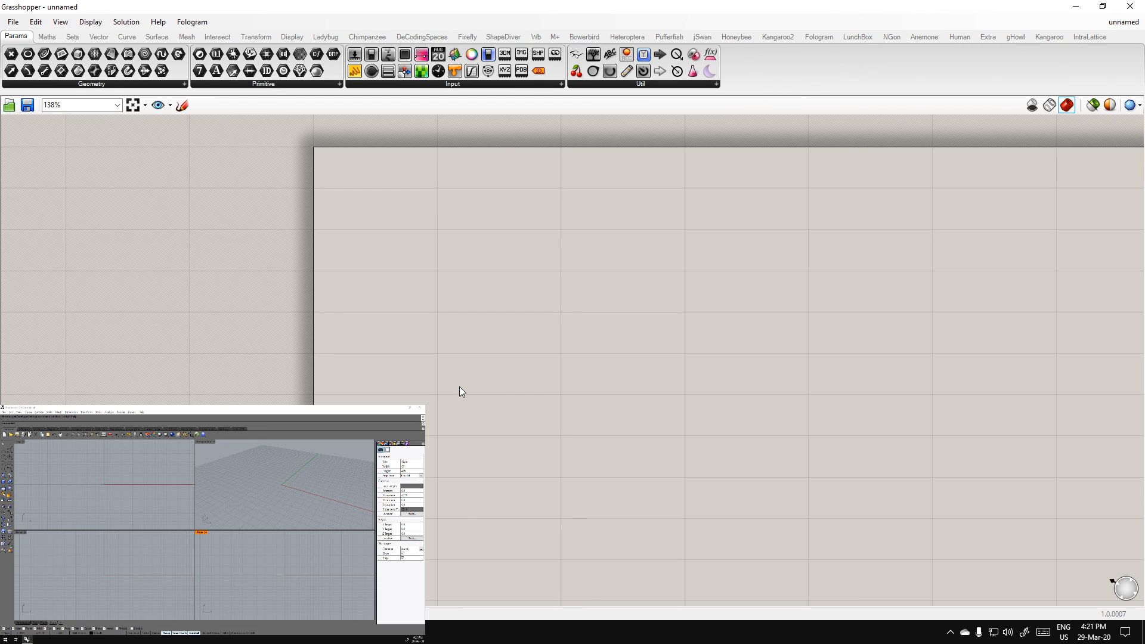
scroll(448, 387, down, 2)
right_drag(460, 360, 382, 368)
scroll(358, 371, down, 1)
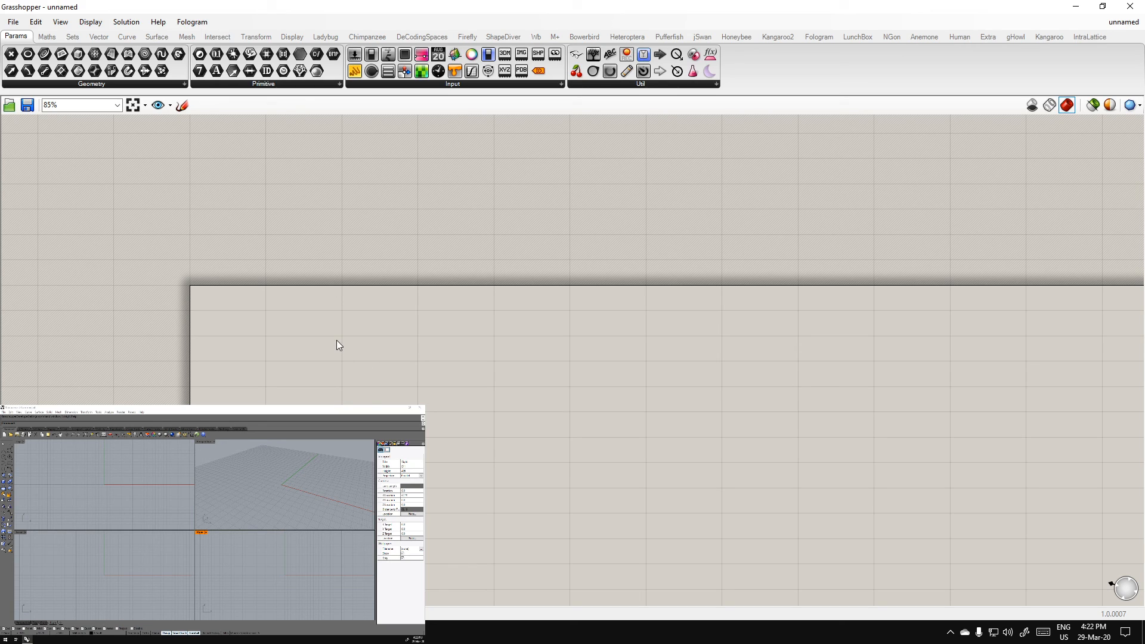
right_drag(373, 332, 339, 374)
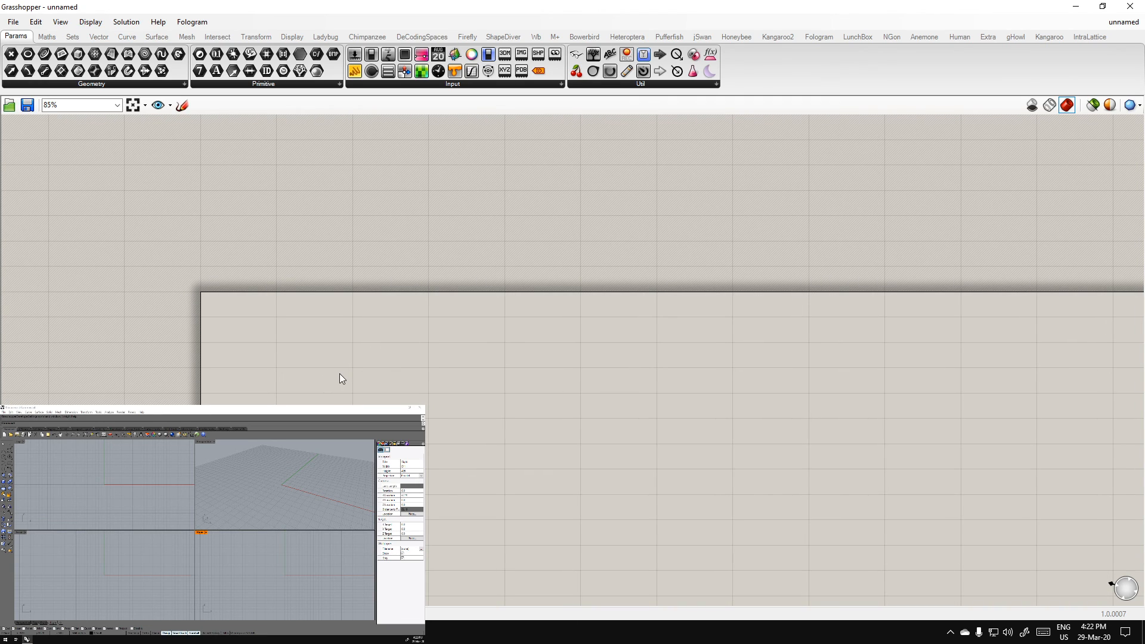
right_drag(341, 366, 328, 388)
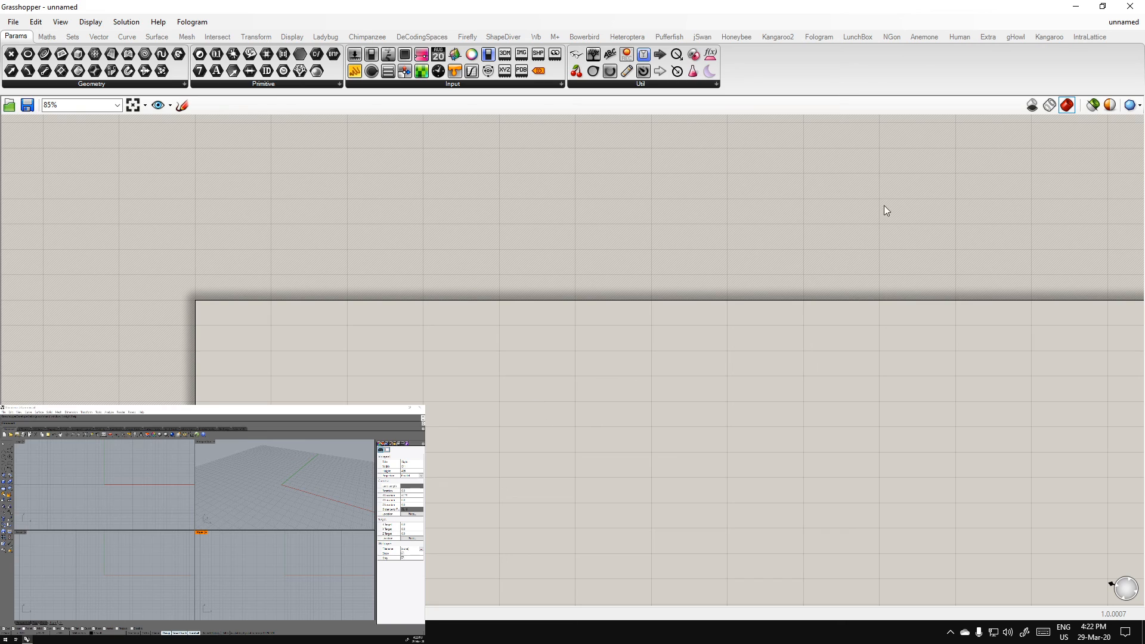